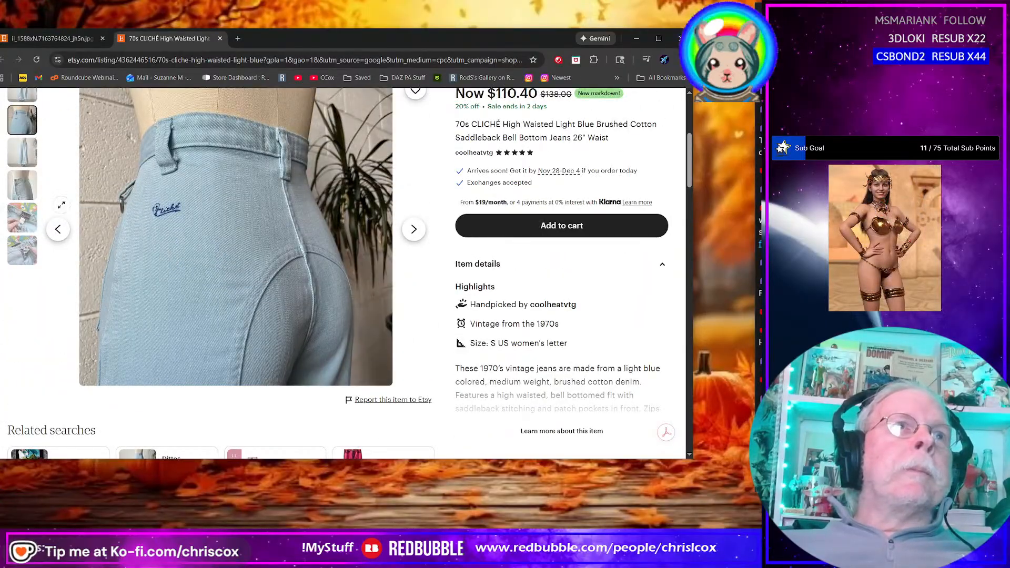
View the listing's front-pocket close-up photo and open the related search for Dittos Saddleback Jeans Size 10
{"action": "left_click", "coordinate": [22, 185]}
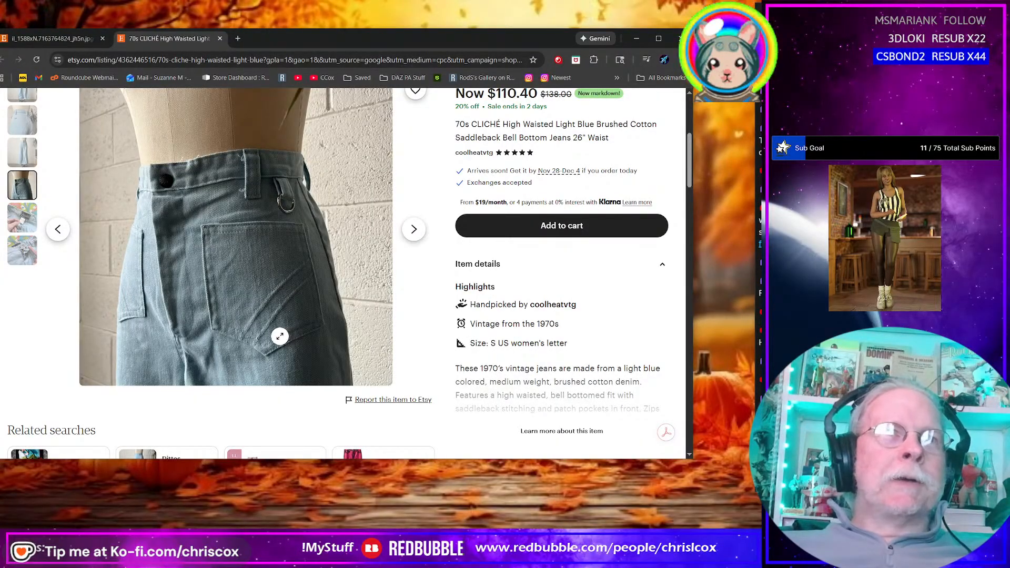
{"action": "scroll", "coordinate": [273, 331], "scroll_direction": "down", "scroll_amount": 1}
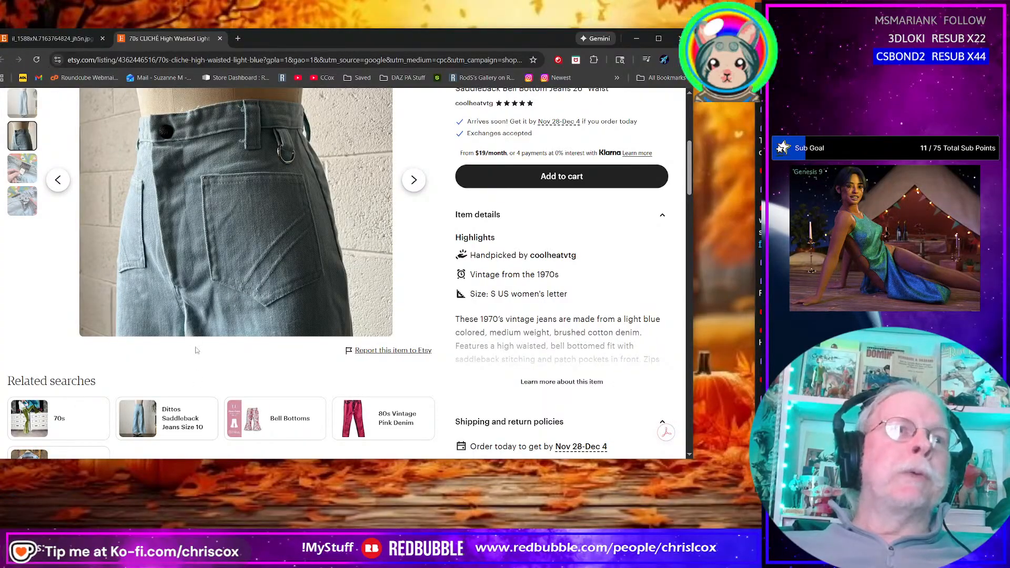
{"action": "left_click", "coordinate": [167, 427]}
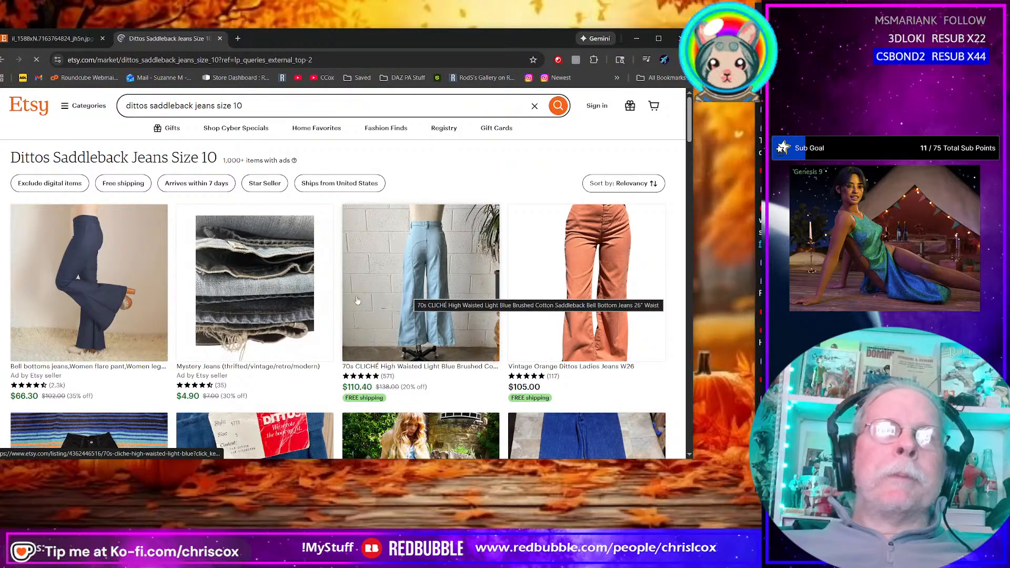
Look through the Dittos saddleback jeans search results for reference styles, and return to the opened full-length photo of the light blue jeans
{"action": "scroll", "coordinate": [95, 293], "scroll_direction": "down", "scroll_amount": 5}
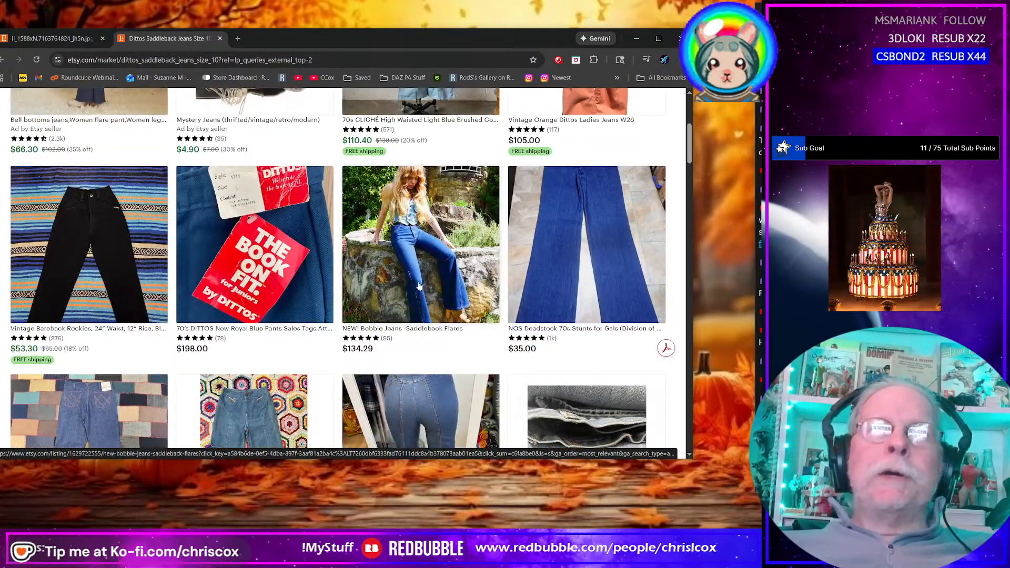
{"action": "scroll", "coordinate": [409, 290], "scroll_direction": "down", "scroll_amount": 9}
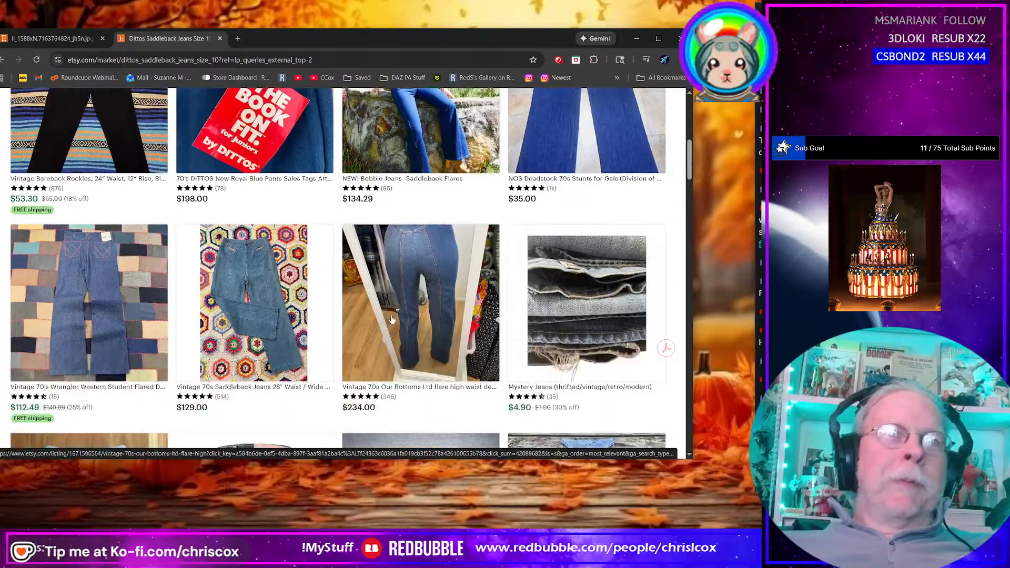
{"action": "scroll", "coordinate": [414, 328], "scroll_direction": "down", "scroll_amount": 1}
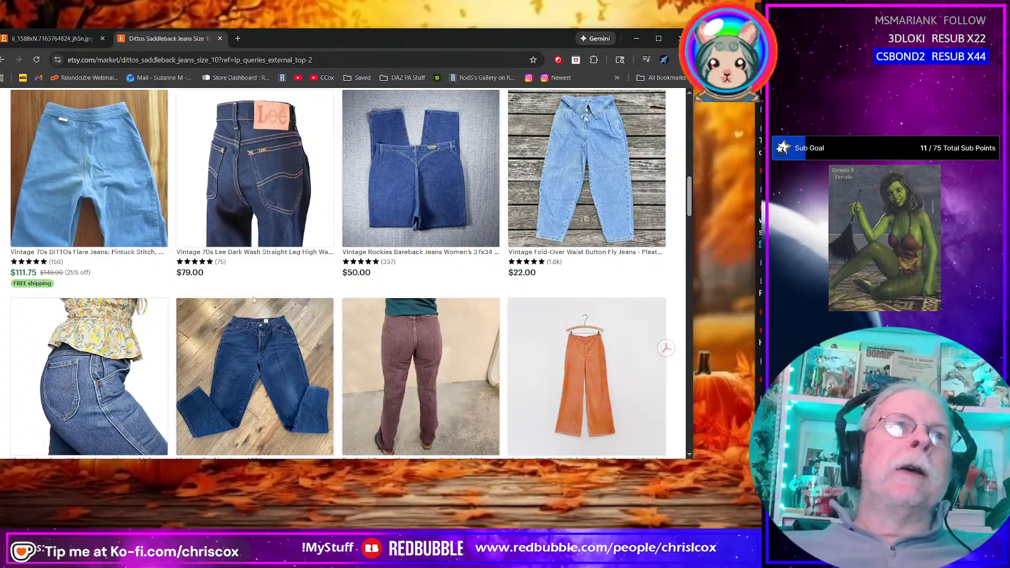
{"action": "scroll", "coordinate": [255, 298], "scroll_direction": "down", "scroll_amount": 6}
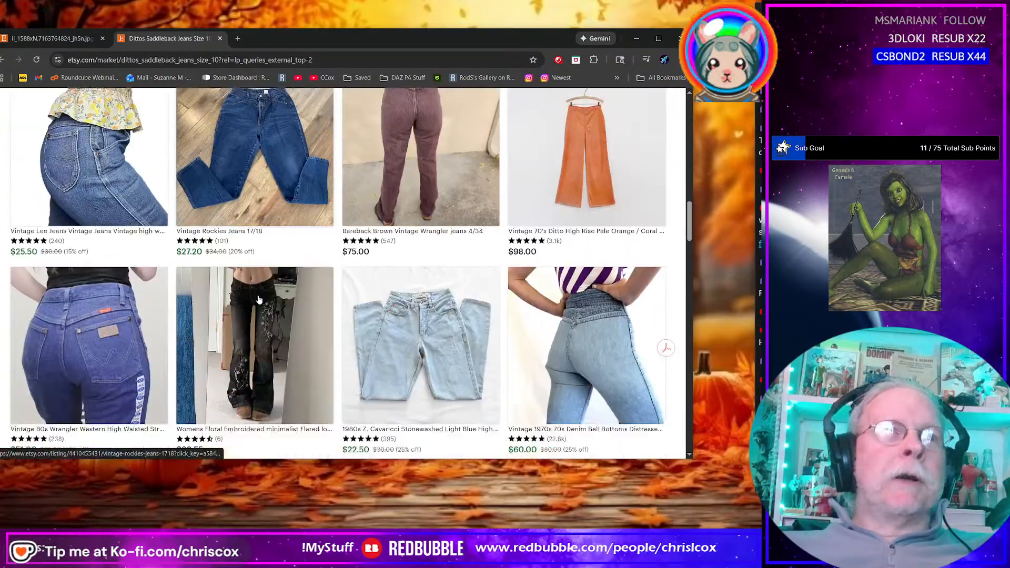
{"action": "scroll", "coordinate": [259, 299], "scroll_direction": "down", "scroll_amount": 6}
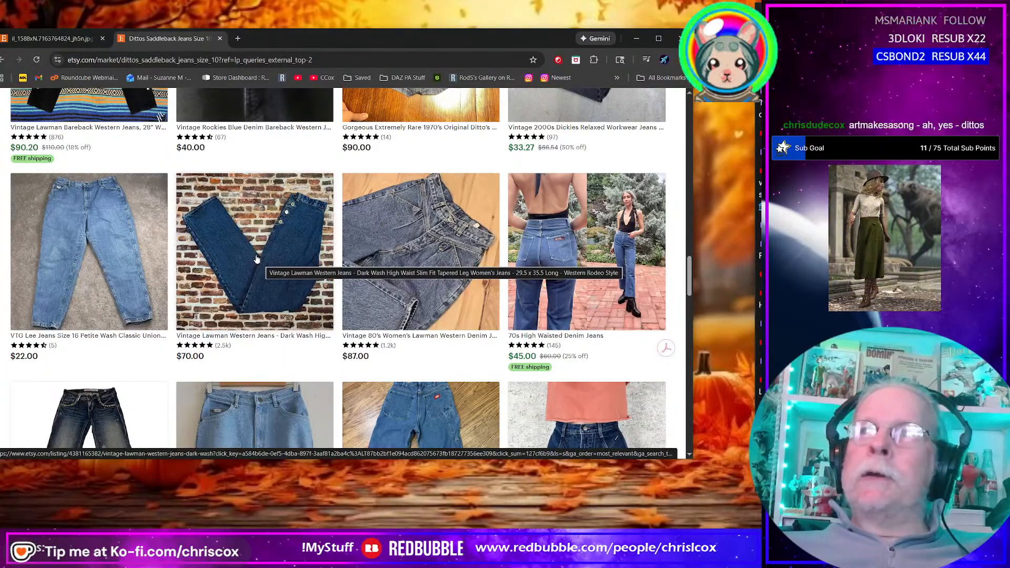
{"action": "scroll", "coordinate": [256, 258], "scroll_direction": "down", "scroll_amount": 4}
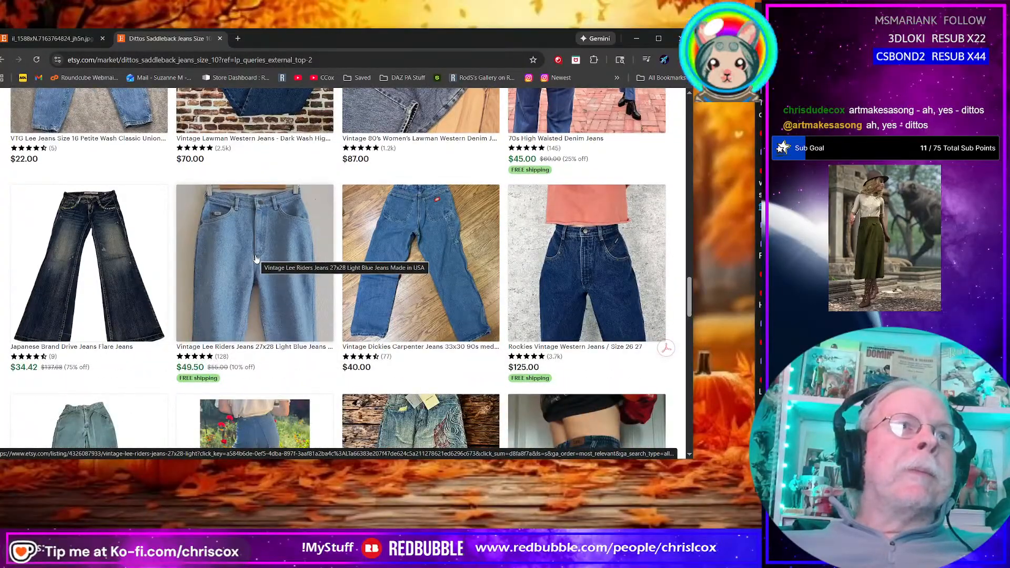
{"action": "scroll", "coordinate": [257, 258], "scroll_direction": "down", "scroll_amount": 3}
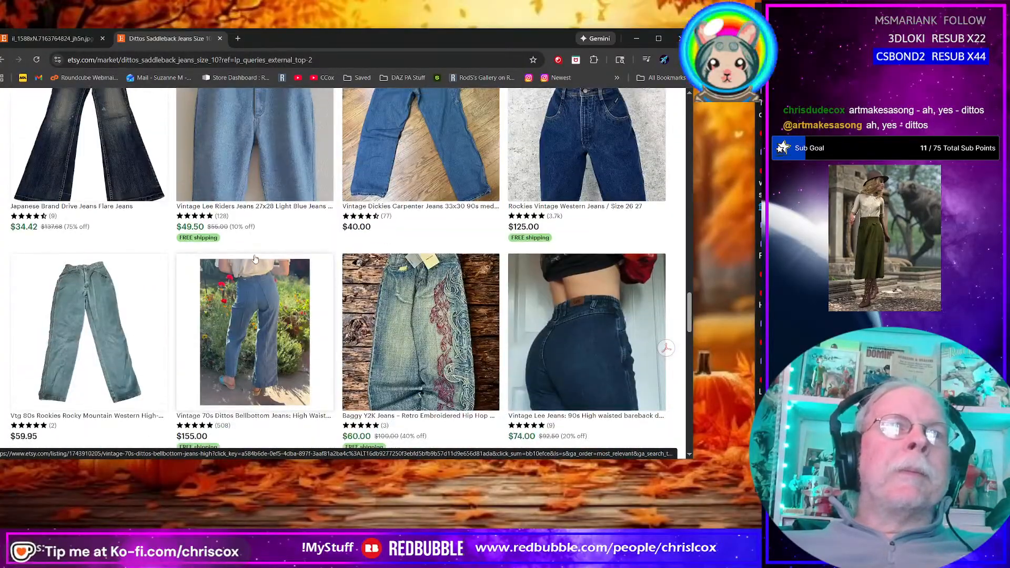
{"action": "scroll", "coordinate": [217, 245], "scroll_direction": "down", "scroll_amount": 6}
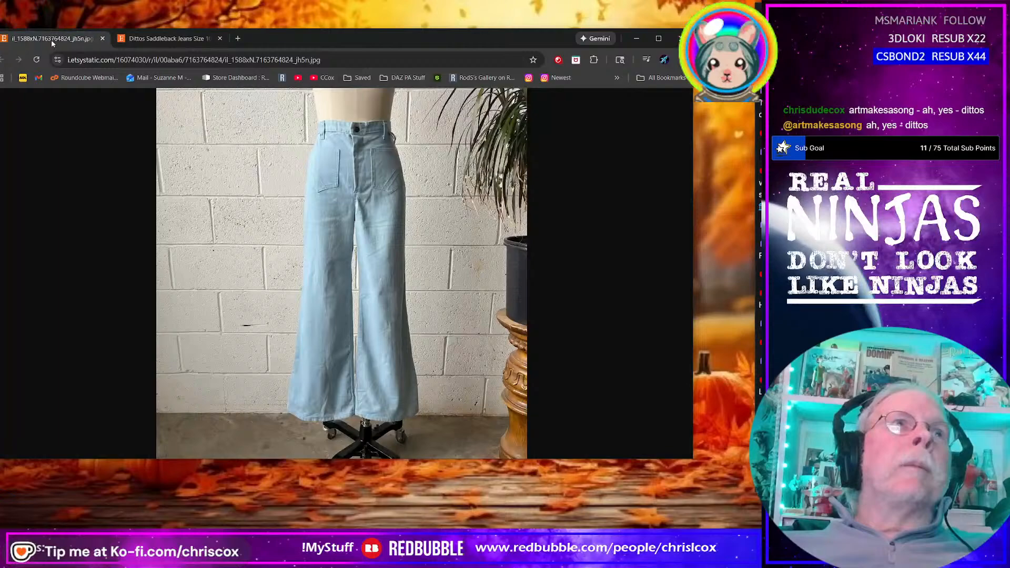
{"action": "left_click", "coordinate": [51, 40]}
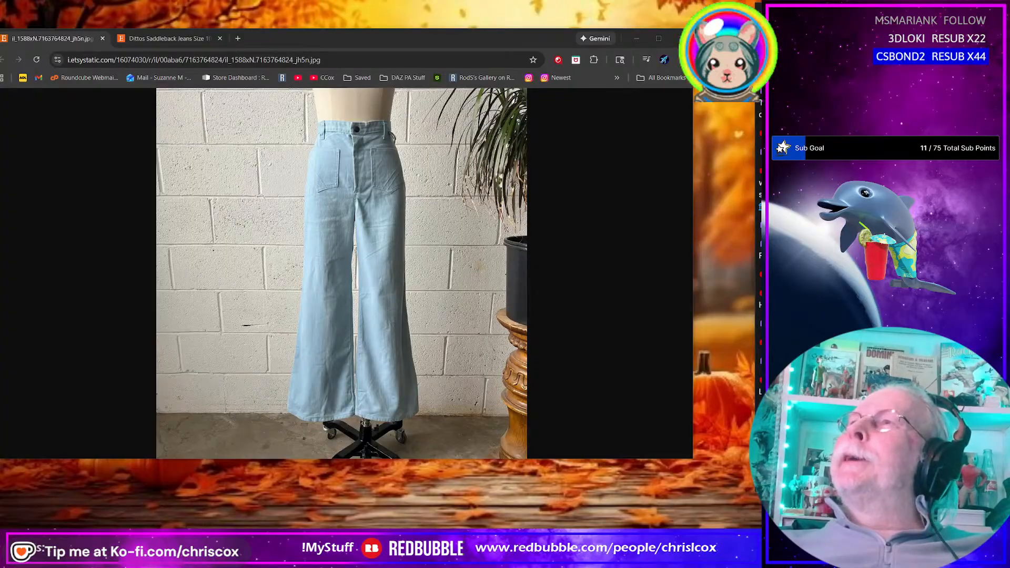
Bring the Vintage Dittos Saddleback Jeans product page into this browser window and examine its photos of the saddle seat stitching, plus its reviews
{"action": "left_click_drag", "start_coordinate": [761, 158], "coordinate": [188, 45]}
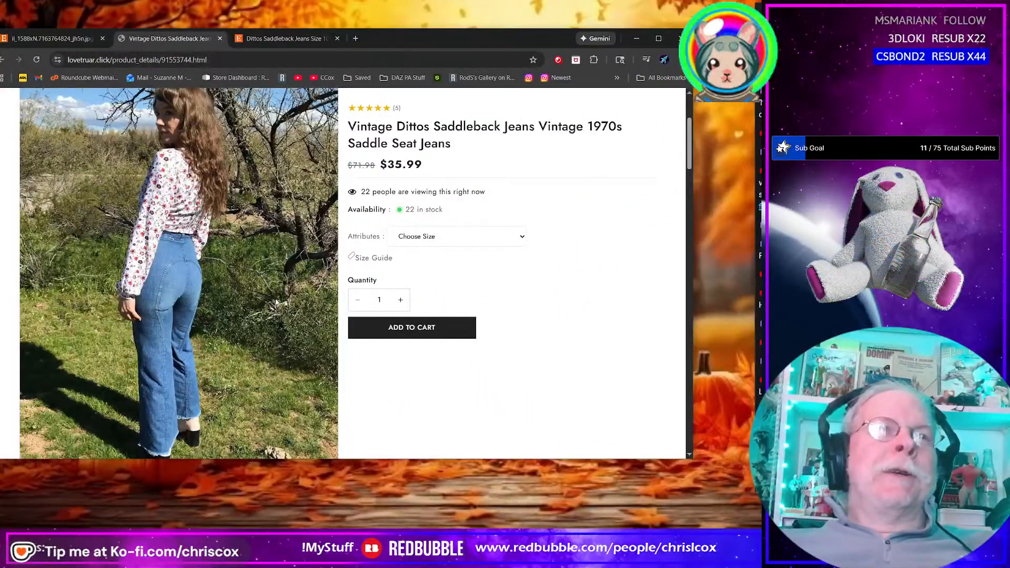
{"action": "scroll", "coordinate": [276, 302], "scroll_direction": "up", "scroll_amount": 2}
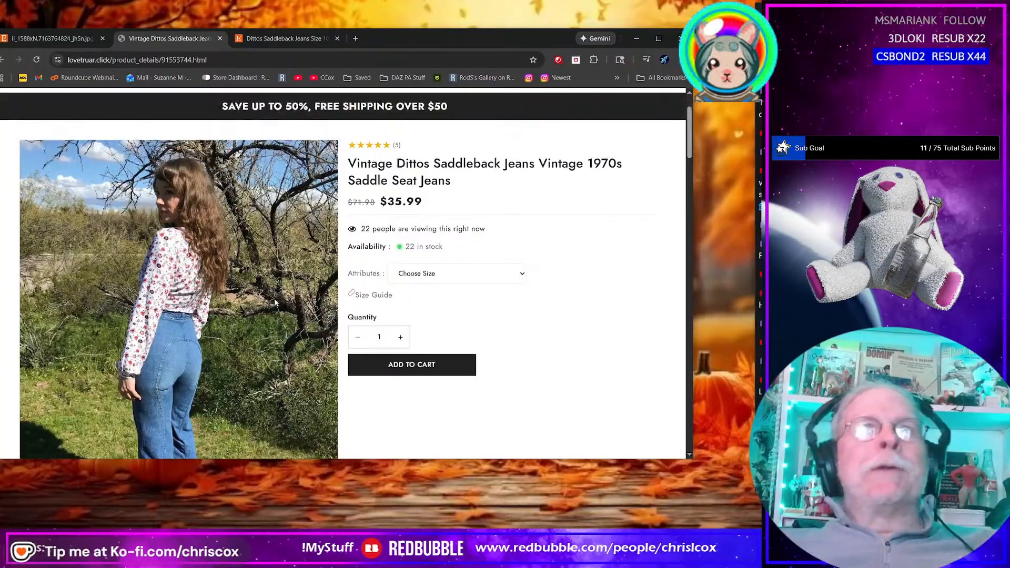
{"action": "scroll", "coordinate": [275, 302], "scroll_direction": "down", "scroll_amount": 3}
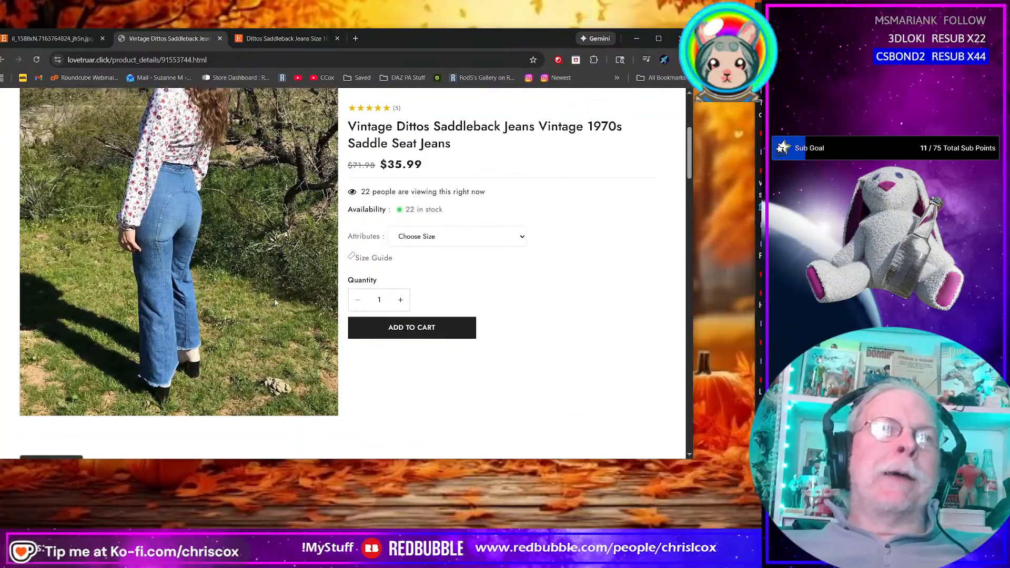
{"action": "scroll", "coordinate": [275, 303], "scroll_direction": "down", "scroll_amount": 5}
{"action": "scroll", "coordinate": [275, 301], "scroll_direction": "down", "scroll_amount": 9}
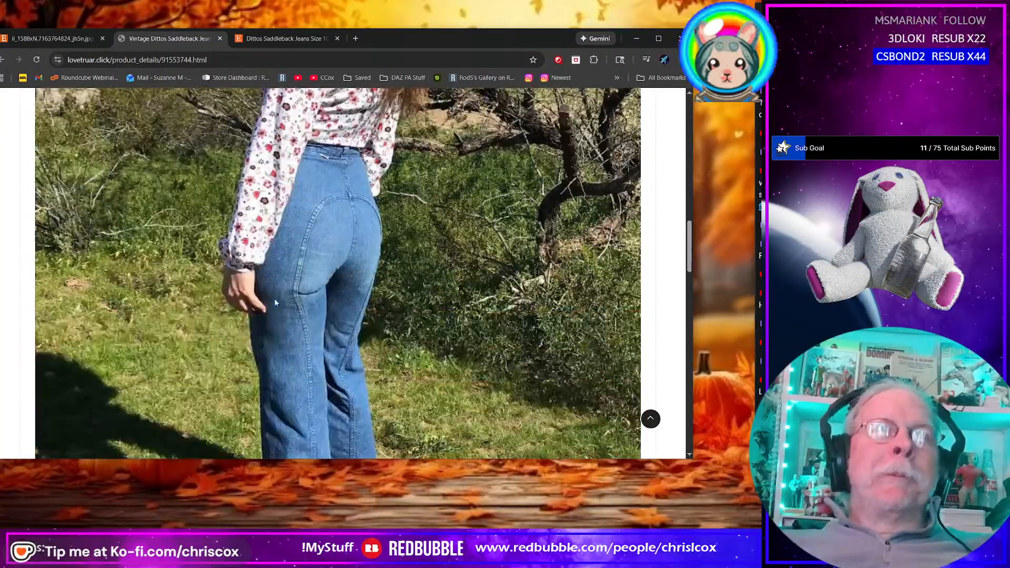
{"action": "scroll", "coordinate": [275, 299], "scroll_direction": "up", "scroll_amount": 10}
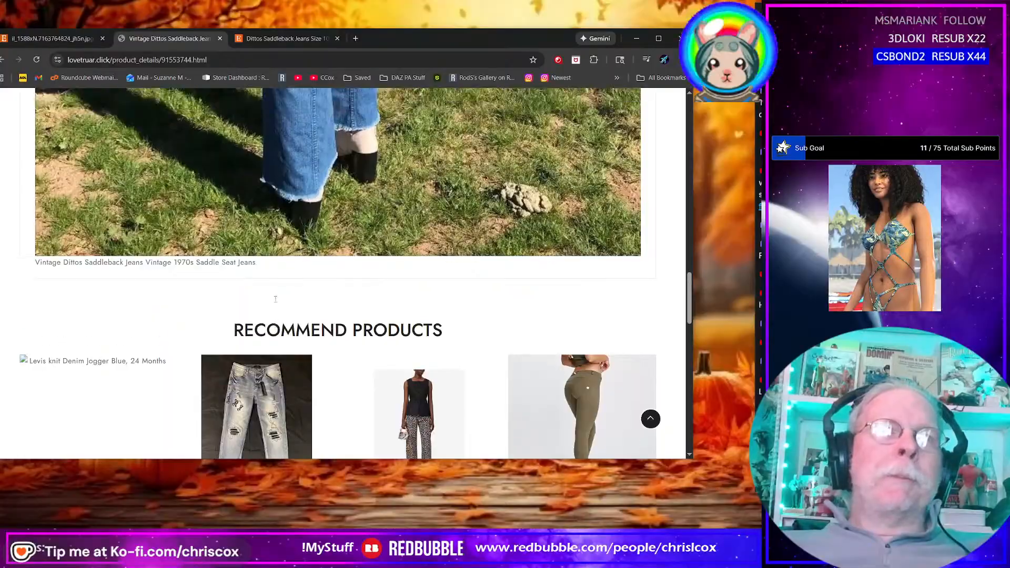
{"action": "scroll", "coordinate": [275, 299], "scroll_direction": "up", "scroll_amount": 1}
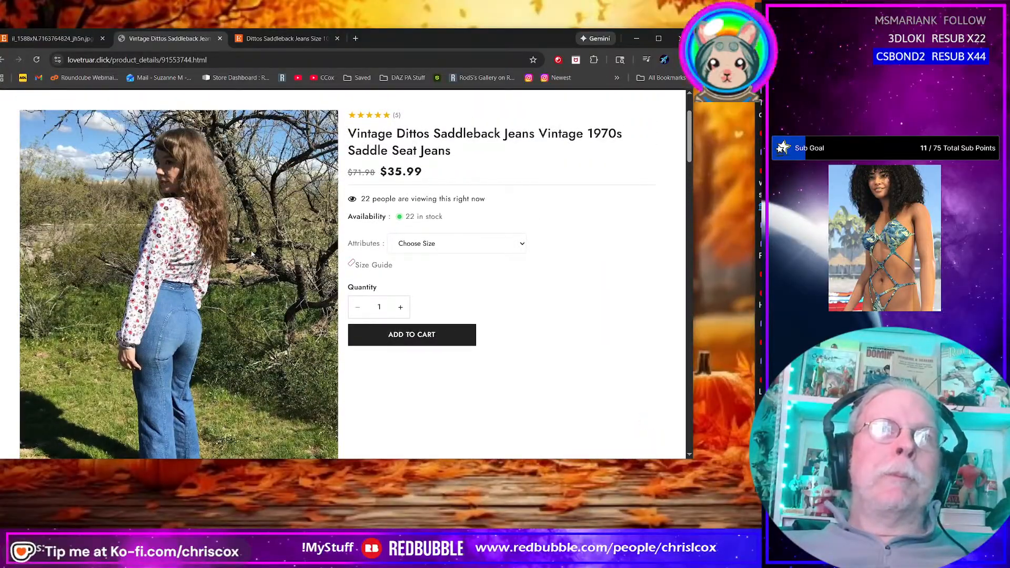
{"action": "scroll", "coordinate": [239, 243], "scroll_direction": "down", "scroll_amount": 4}
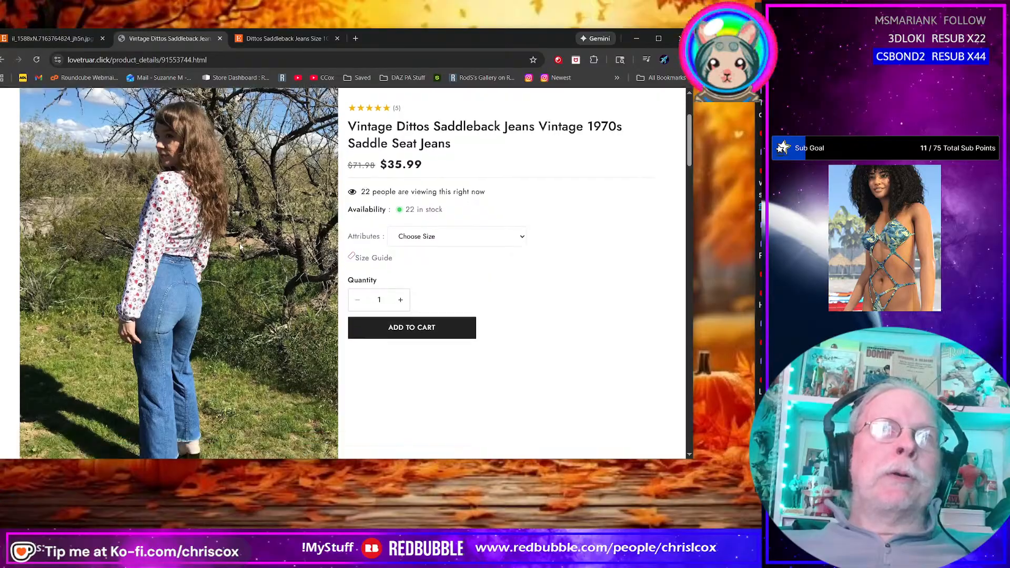
{"action": "scroll", "coordinate": [446, 257], "scroll_direction": "down", "scroll_amount": 10}
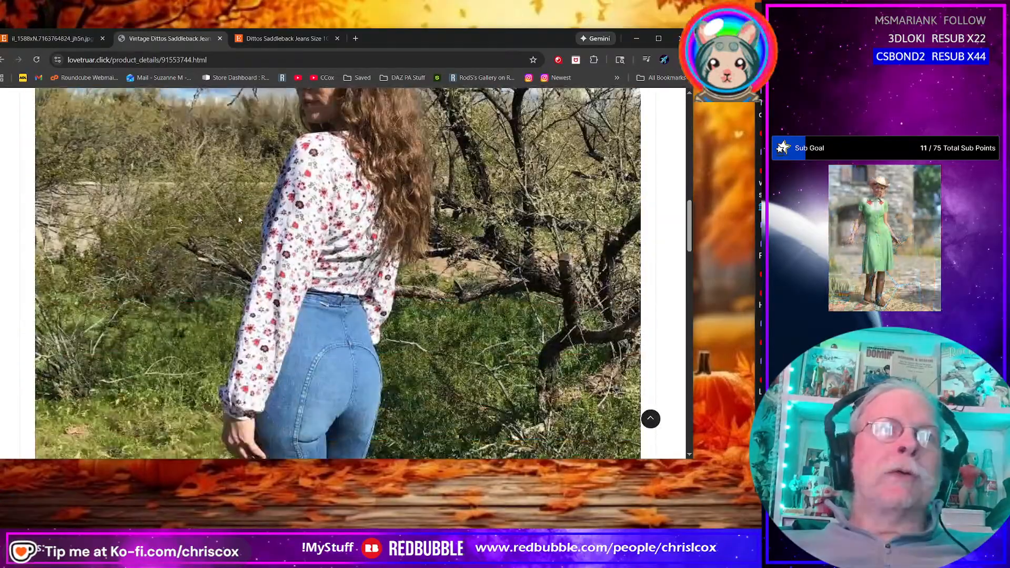
{"action": "scroll", "coordinate": [446, 257], "scroll_direction": "down", "scroll_amount": 8}
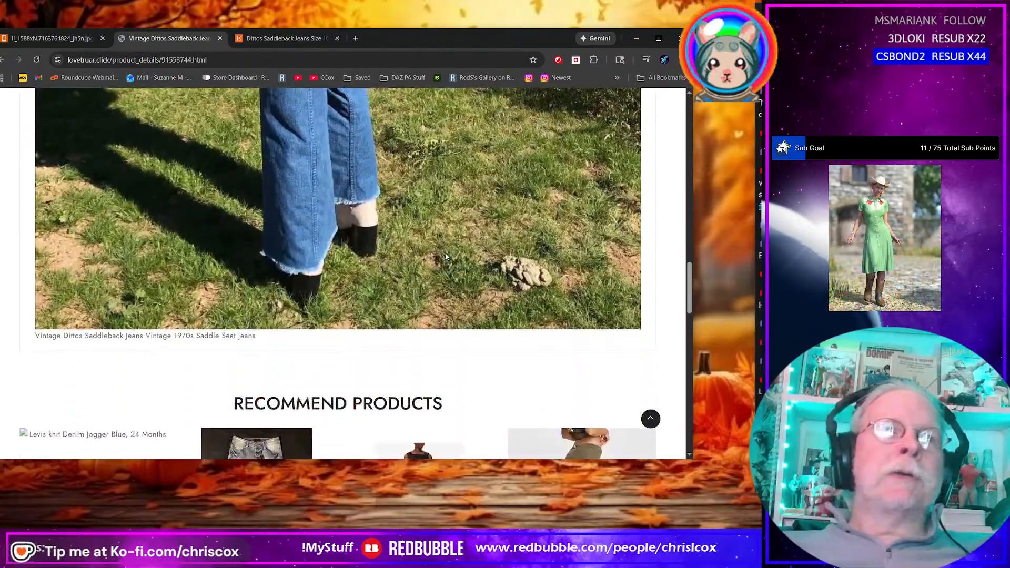
{"action": "scroll", "coordinate": [446, 257], "scroll_direction": "down", "scroll_amount": 10}
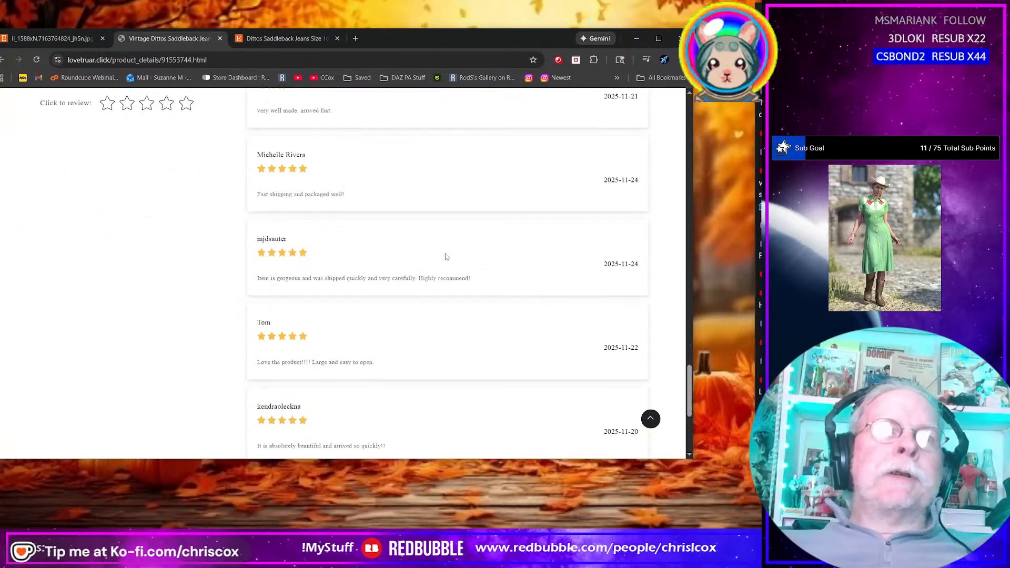
{"action": "scroll", "coordinate": [445, 257], "scroll_direction": "up", "scroll_amount": 18}
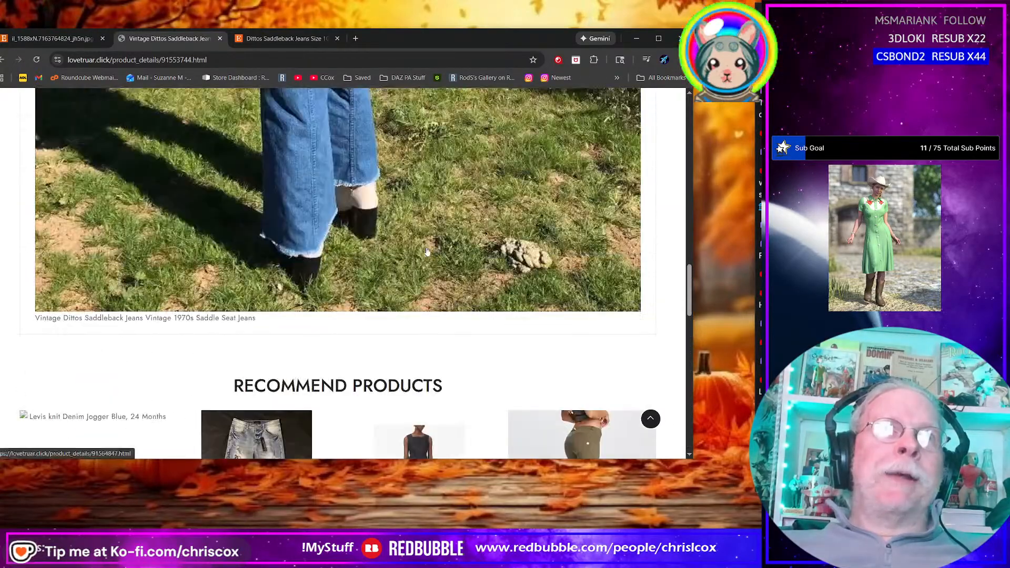
{"action": "scroll", "coordinate": [412, 248], "scroll_direction": "up", "scroll_amount": 2}
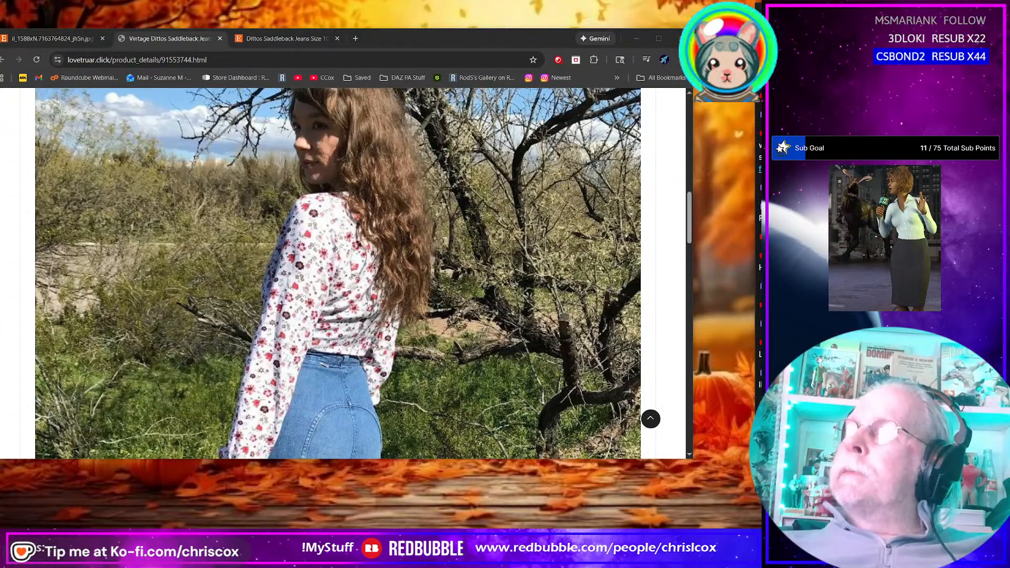
Bring the Poshmark 70s Dittos bellbottoms listing into this browser window and open its full-length back photo in a new tab
{"action": "left_click_drag", "start_coordinate": [761, 133], "coordinate": [168, 39]}
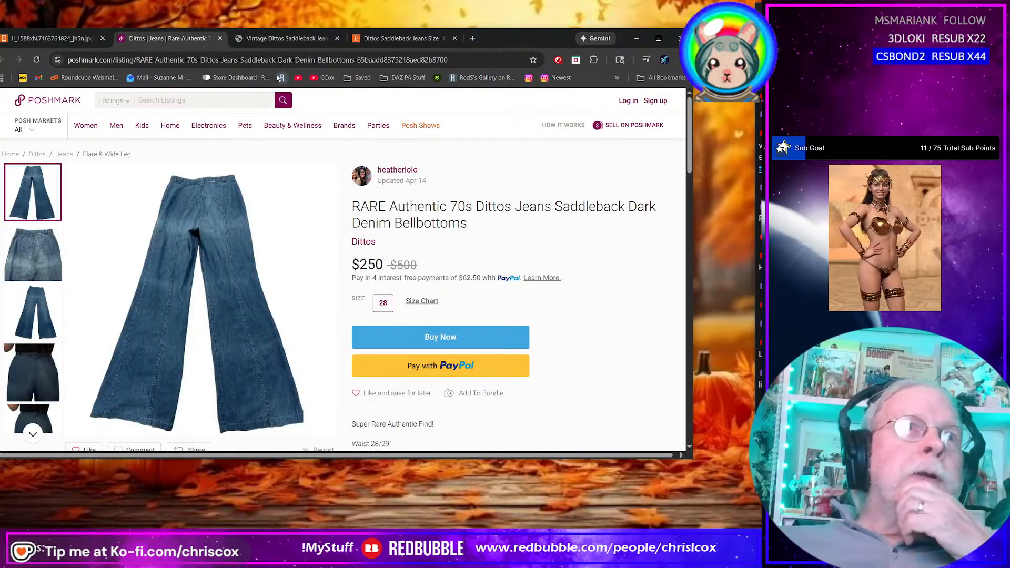
{"action": "mouse_move", "coordinate": [208, 125]}
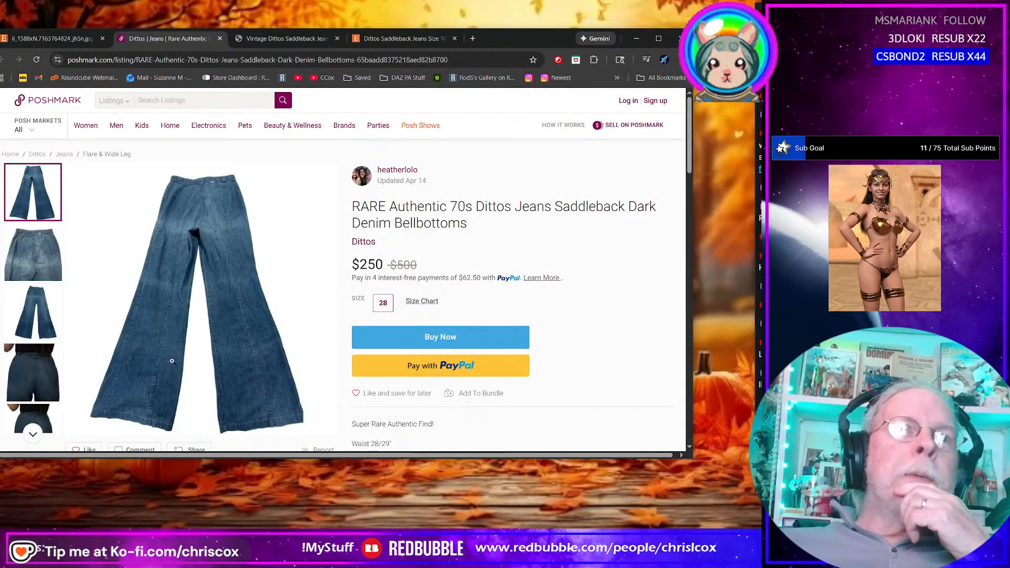
{"action": "left_click", "coordinate": [183, 368]}
{"action": "right_click", "coordinate": [337, 274]}
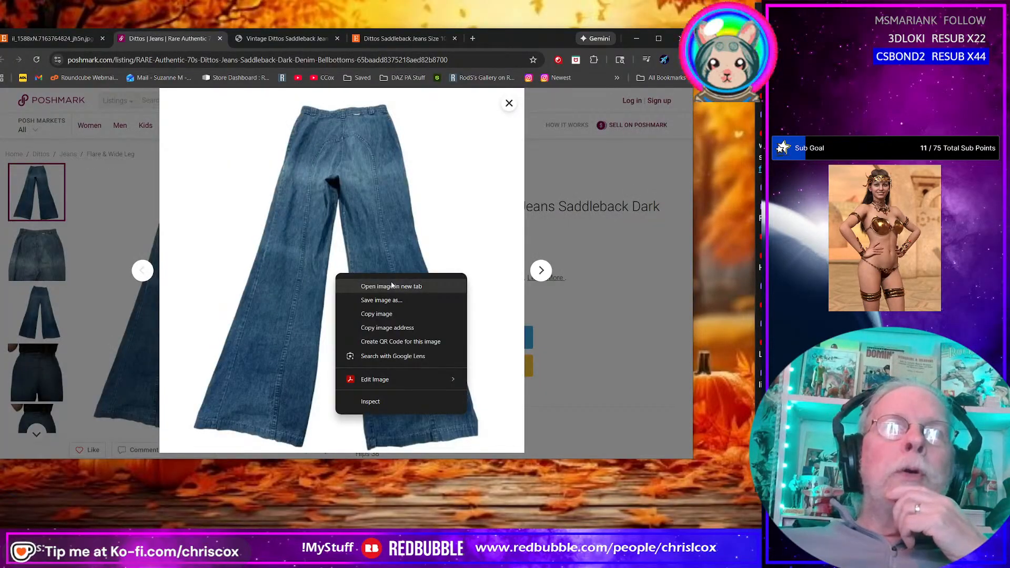
{"action": "left_click", "coordinate": [393, 289]}
{"action": "left_click", "coordinate": [39, 262]}
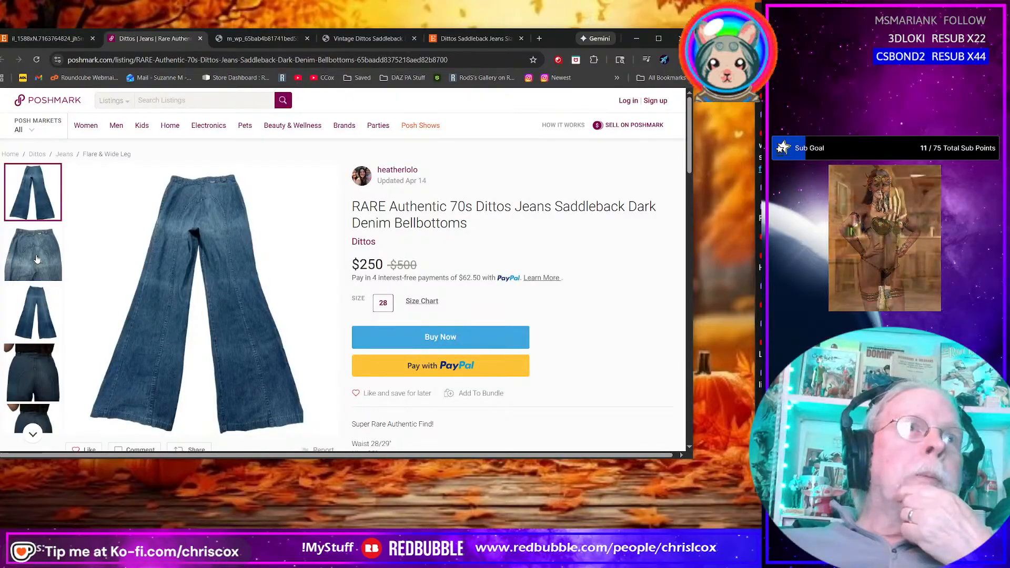
Open the listing's close-up photo of the back waistband and saddleback seam in a new tab
{"action": "left_click", "coordinate": [36, 255]}
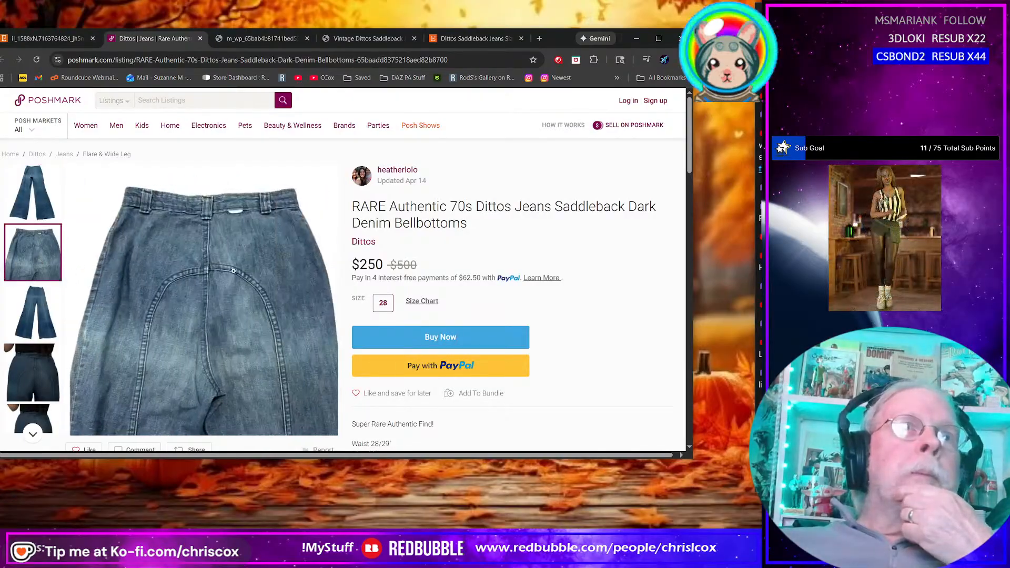
{"action": "right_click", "coordinate": [230, 273]}
{"action": "left_click", "coordinate": [279, 287]}
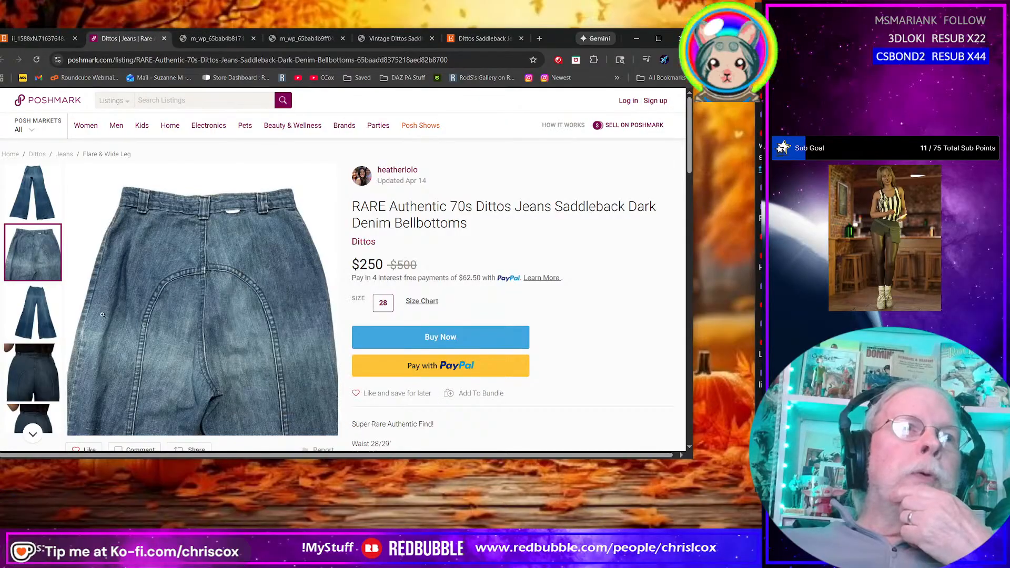
Open the listing's full-length front photo in a new tab, and show the tab with the full-length back photo
{"action": "left_click", "coordinate": [48, 319]}
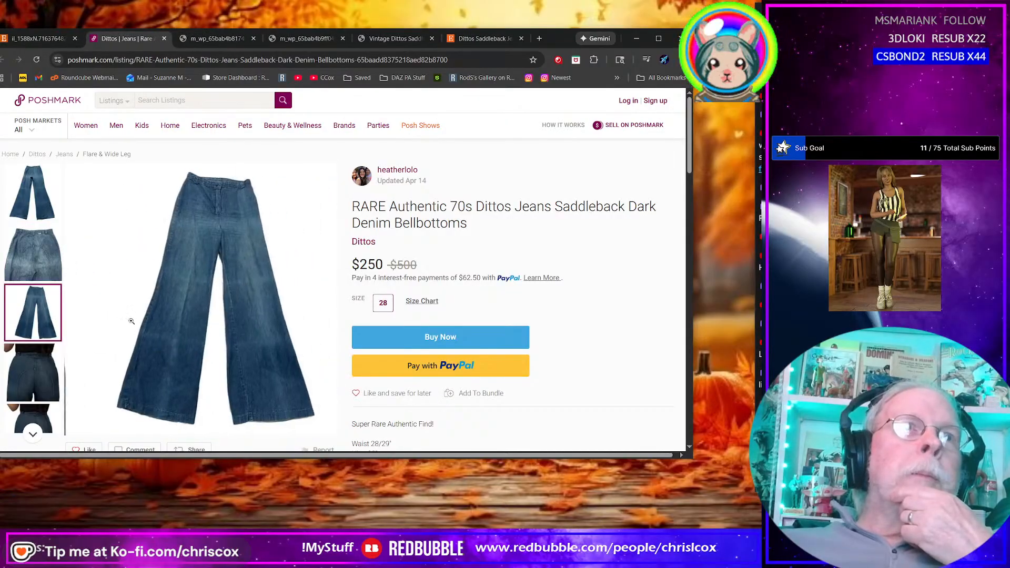
{"action": "left_click", "coordinate": [232, 240]}
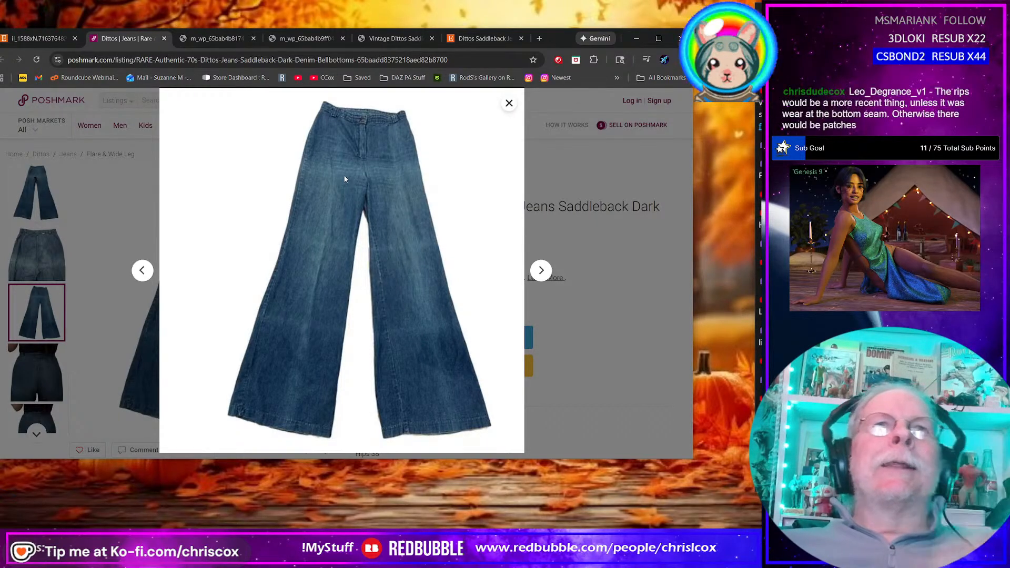
{"action": "right_click", "coordinate": [320, 214]}
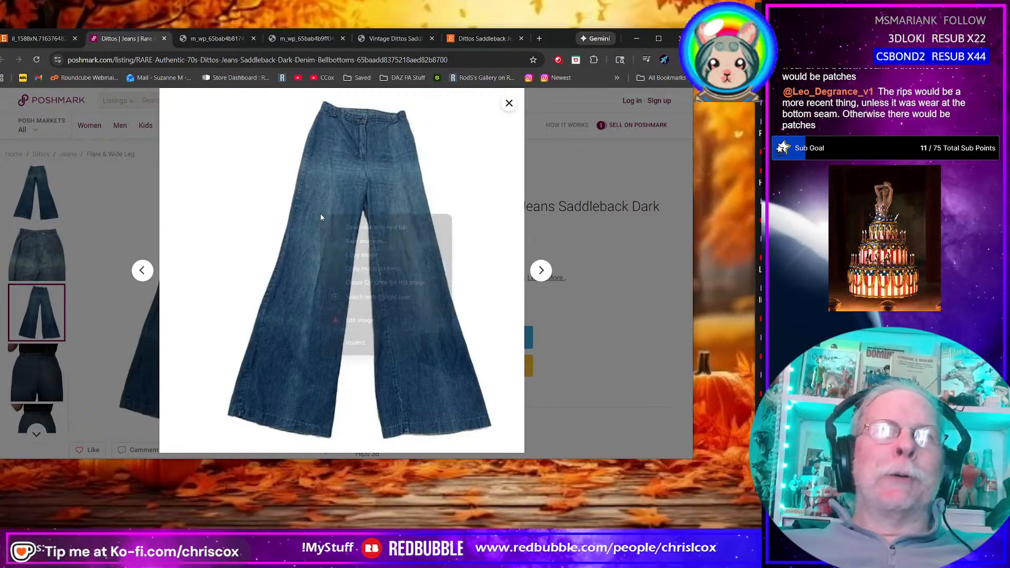
{"action": "left_click", "coordinate": [367, 226]}
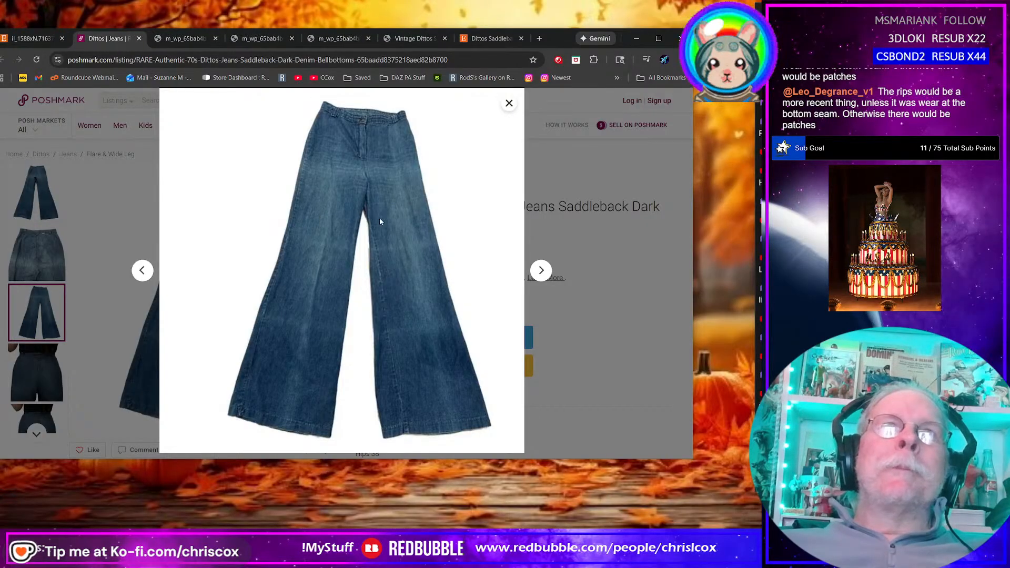
{"action": "left_click", "coordinate": [185, 39]}
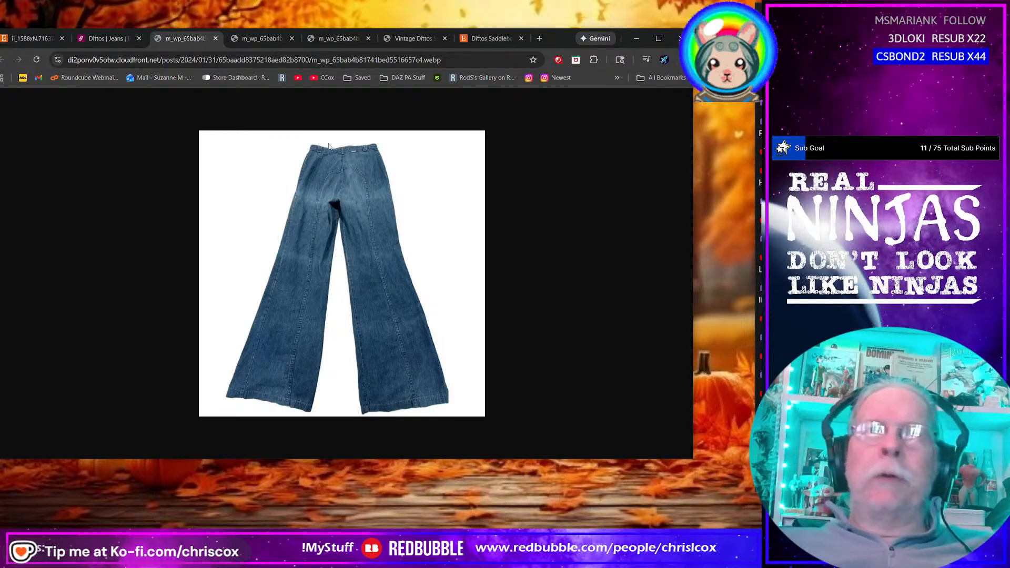
Examine the jeans' close-up photo of the back saddle seam and read the Poshmark listing's measurements and description
{"action": "mouse_move", "coordinate": [569, 29]}
{"action": "left_mouse_down"}
{"action": "mouse_move", "coordinate": [599, 9]}
{"action": "mouse_move", "coordinate": [570, 14]}
{"action": "left_mouse_up"}
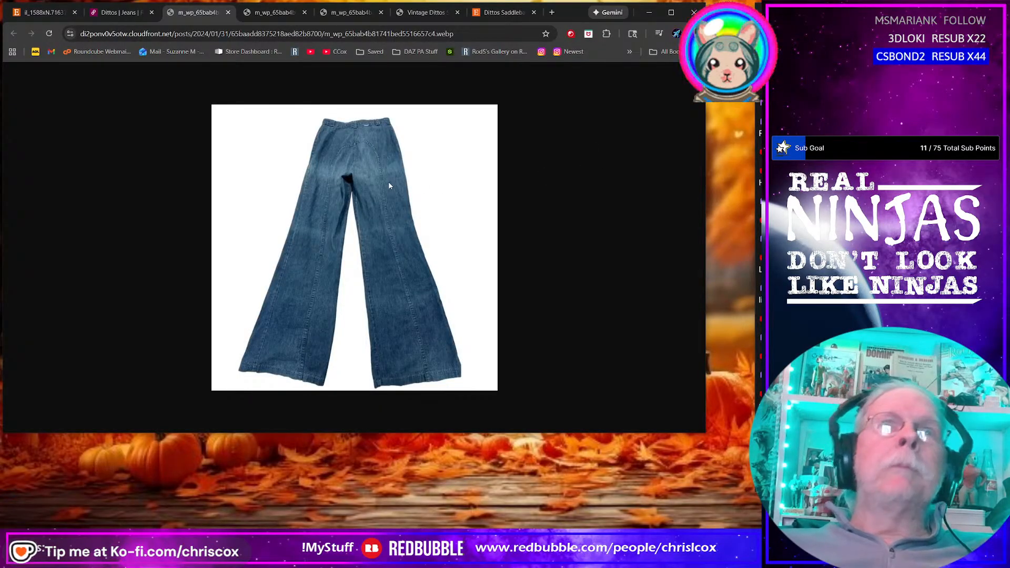
{"action": "left_click", "coordinate": [248, 16]}
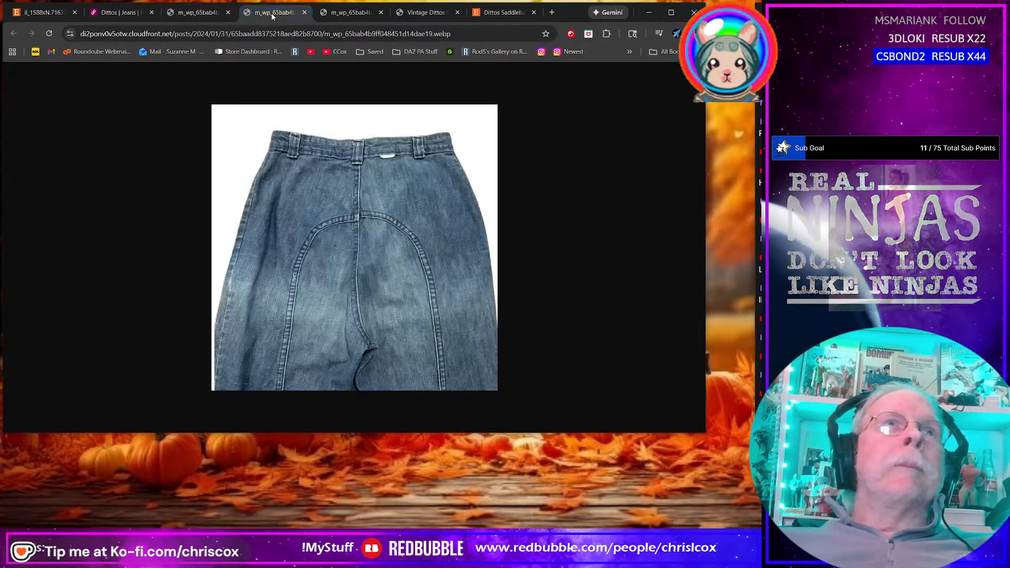
{"action": "left_click", "coordinate": [117, 12]}
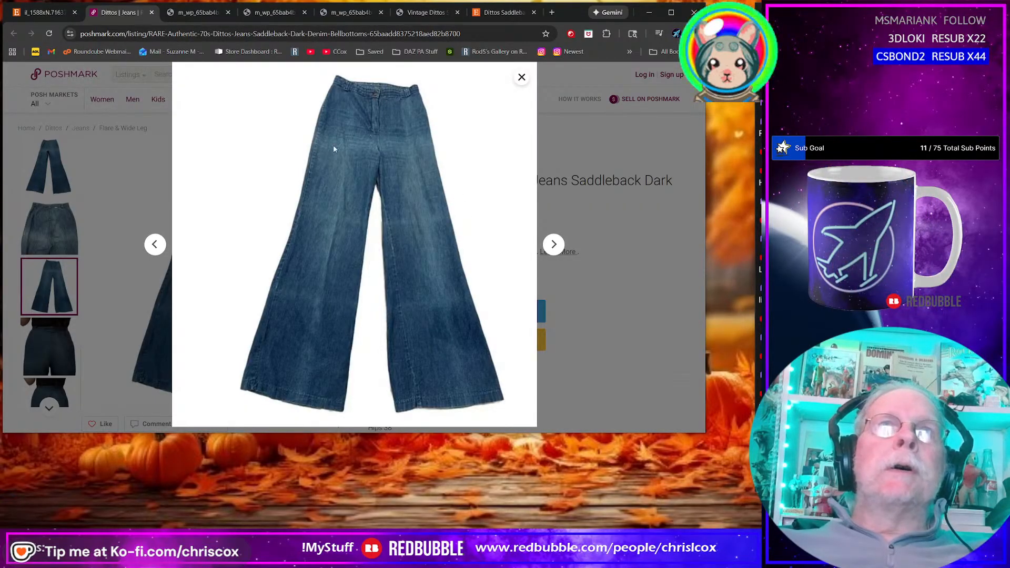
{"action": "left_click", "coordinate": [130, 215]}
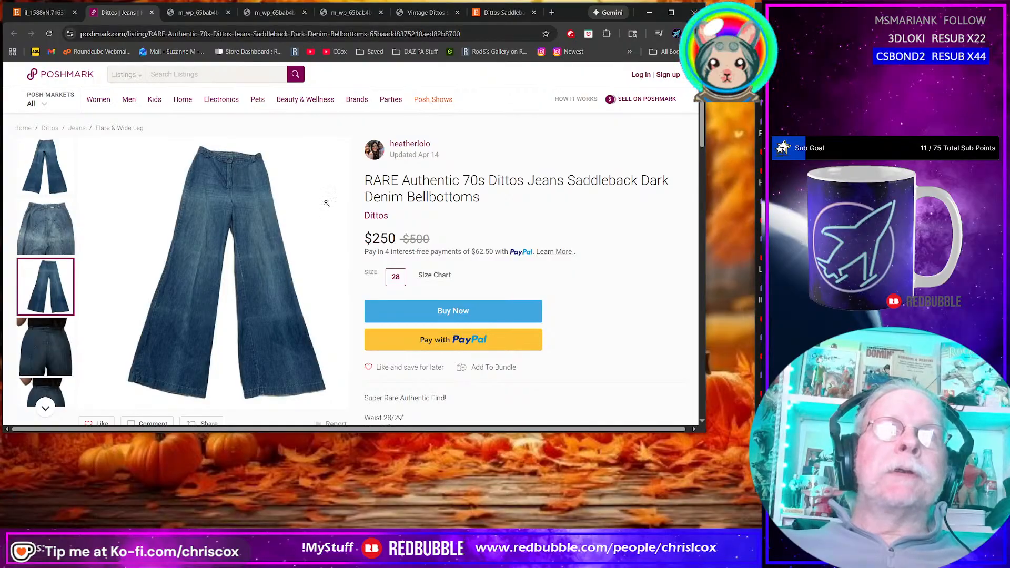
{"action": "scroll", "coordinate": [269, 269], "scroll_direction": "down", "scroll_amount": 3}
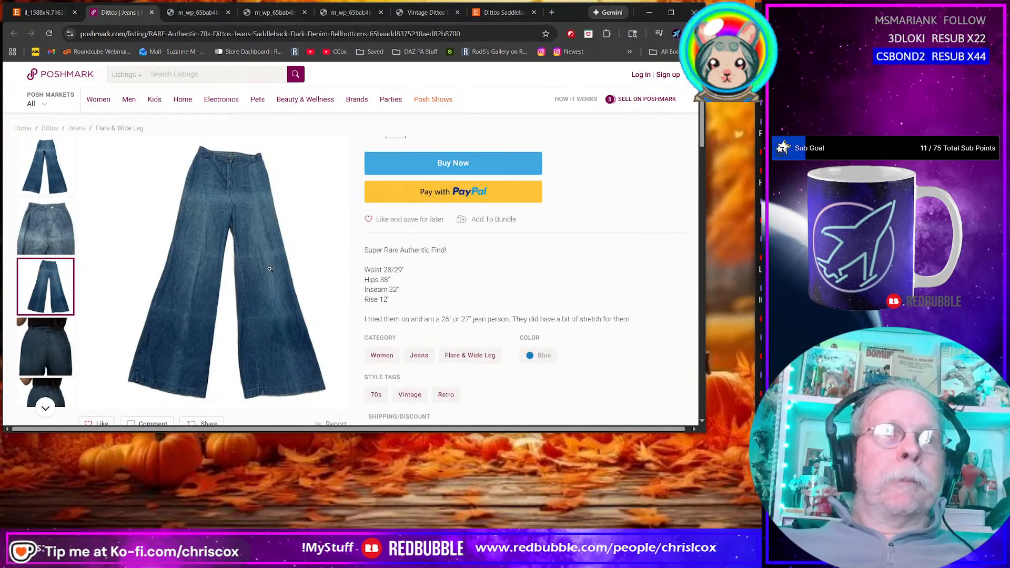
{"action": "scroll", "coordinate": [270, 269], "scroll_direction": "up", "scroll_amount": 3}
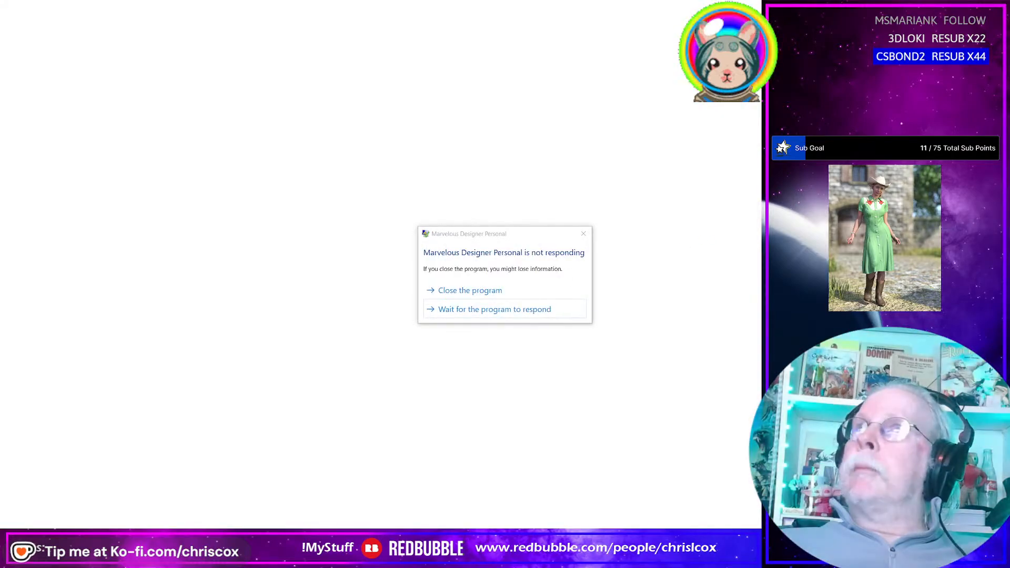
Switch to Marvelous Designer, dismiss its not-responding and welcome dialogs, and resize the program window to fit the visible area
{"action": "left_click", "coordinate": [494, 309]}
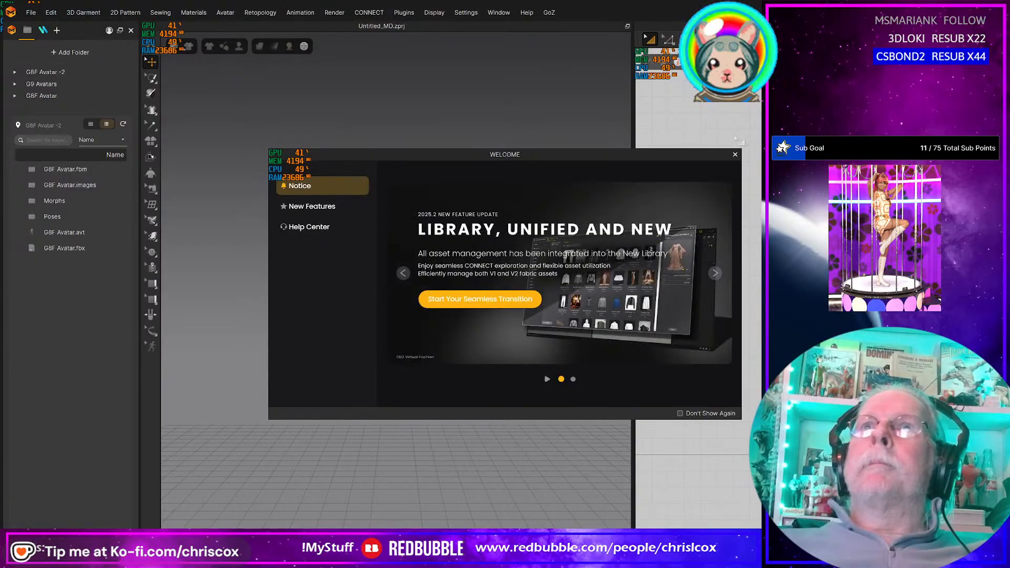
{"action": "left_click", "coordinate": [735, 154]}
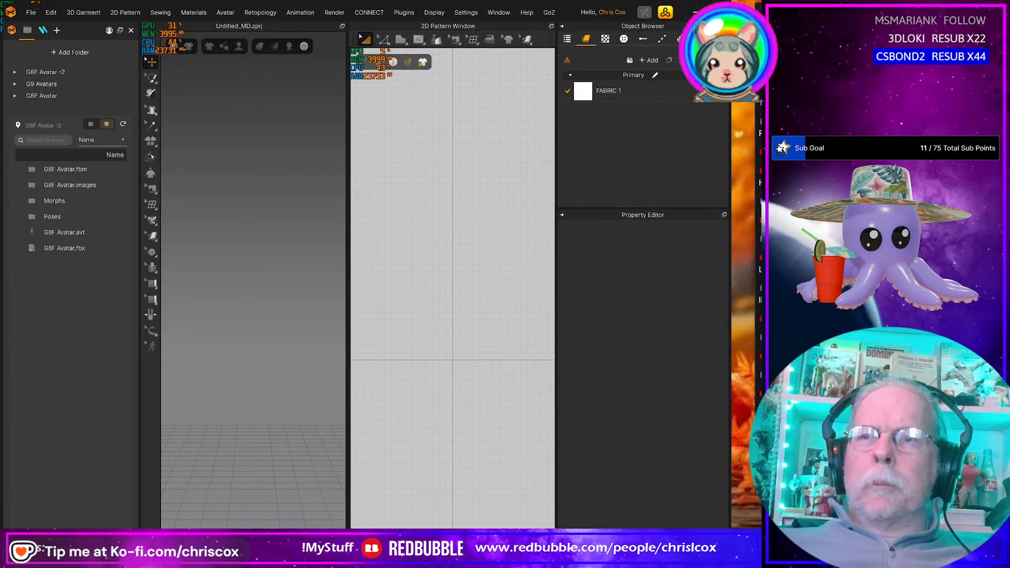
{"action": "left_click_drag", "start_coordinate": [732, 551], "coordinate": [742, 462]}
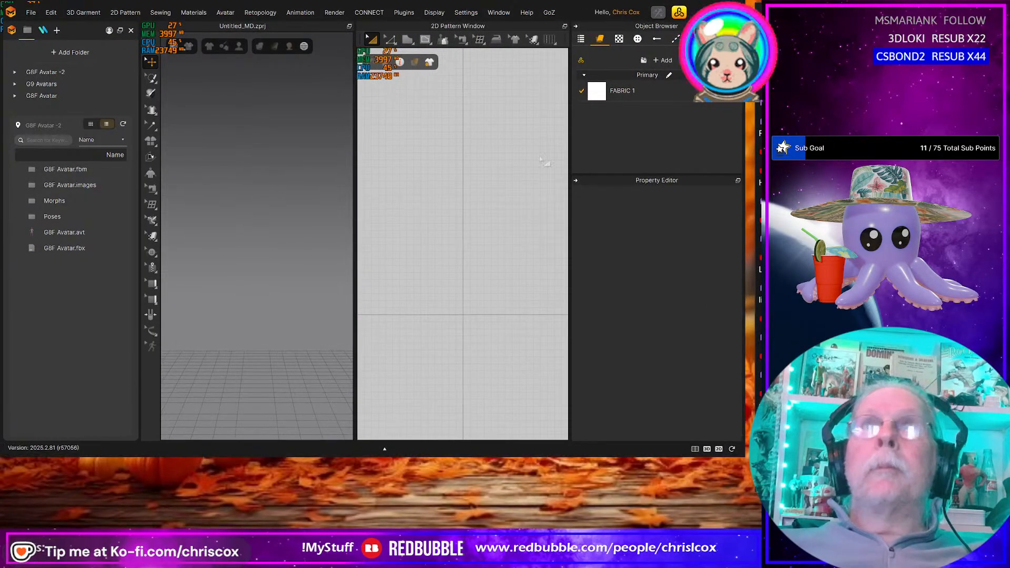
{"action": "left_click_drag", "start_coordinate": [574, 15], "coordinate": [575, 18]}
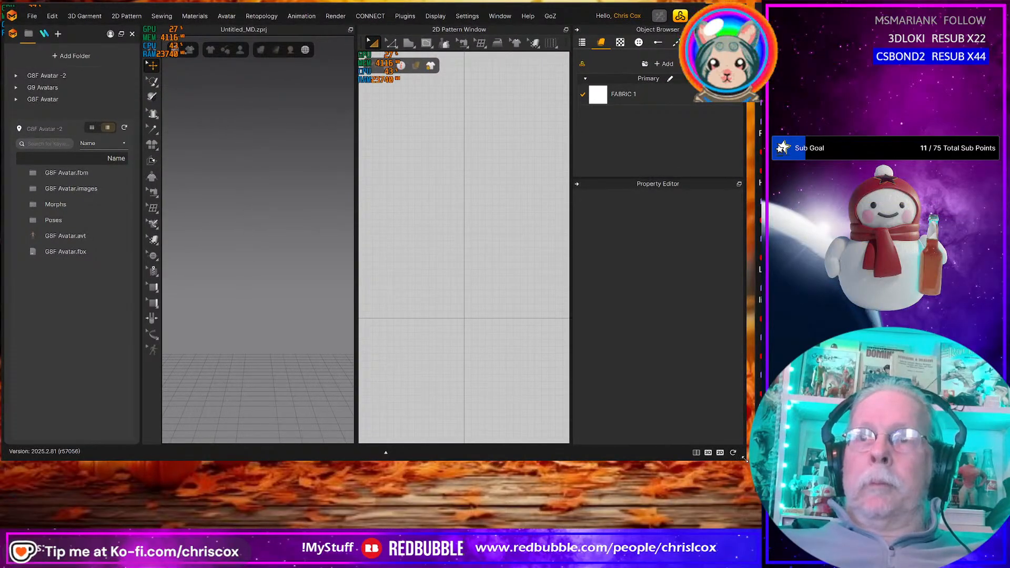
{"action": "left_click_drag", "start_coordinate": [745, 461], "coordinate": [756, 512]}
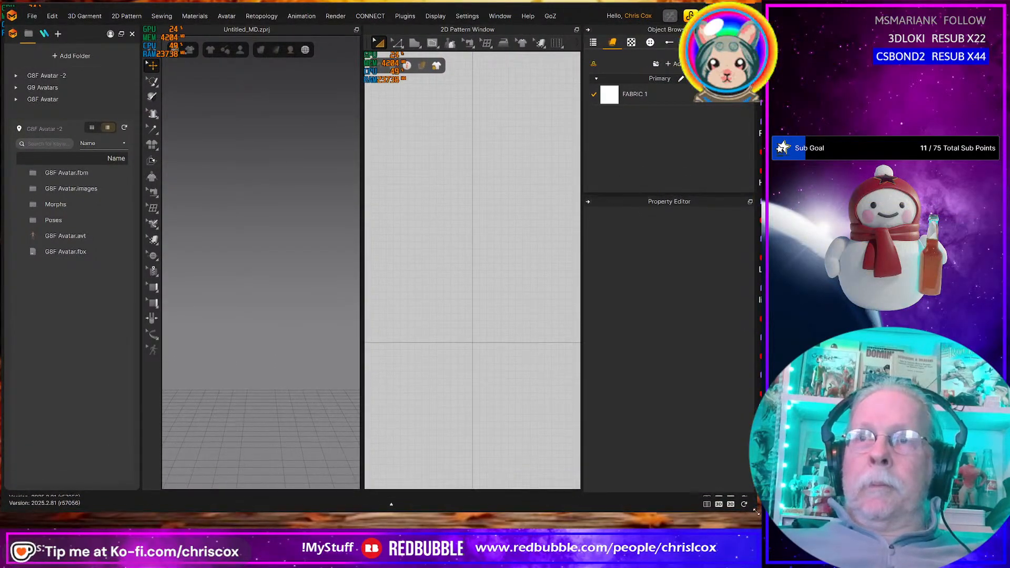
{"action": "left_click", "coordinate": [303, 235]}
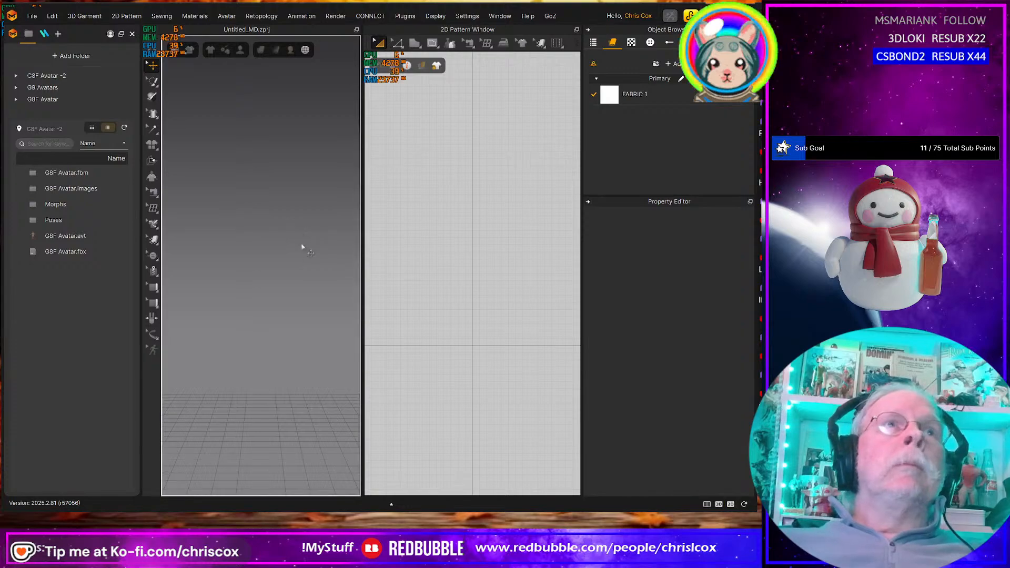
Load the G9 Femal.avt avatar from the G9 Avatars folder and give the 3D and 2D pattern windows about equal width
{"action": "left_click", "coordinate": [43, 87]}
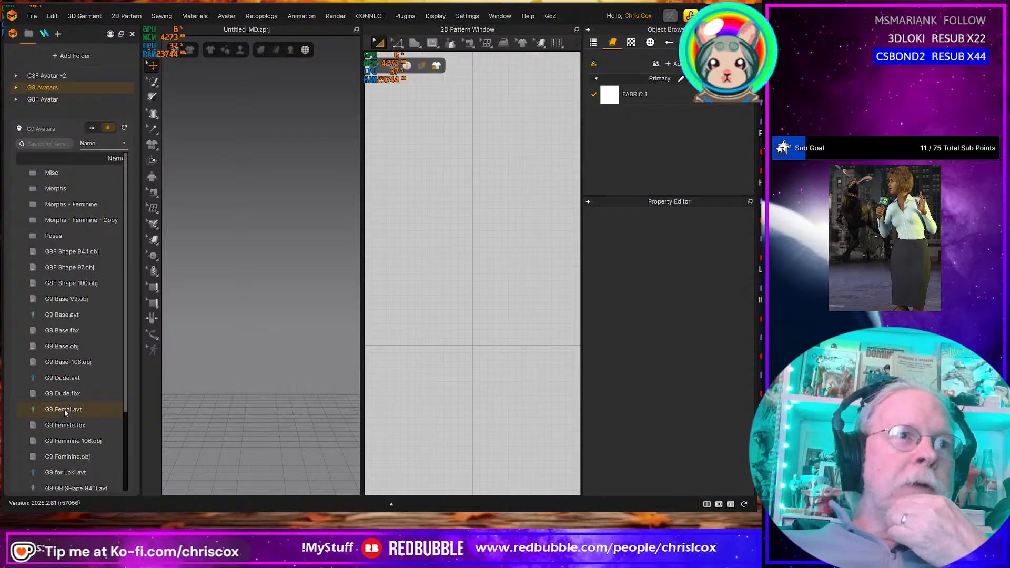
{"action": "double_click", "coordinate": [66, 414]}
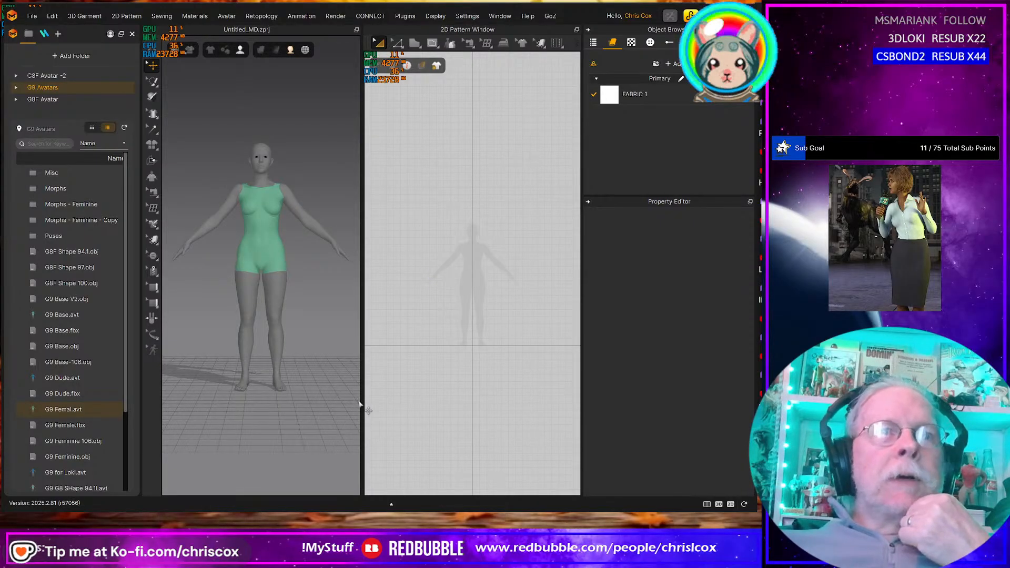
{"action": "left_click_drag", "start_coordinate": [359, 411], "coordinate": [469, 416]}
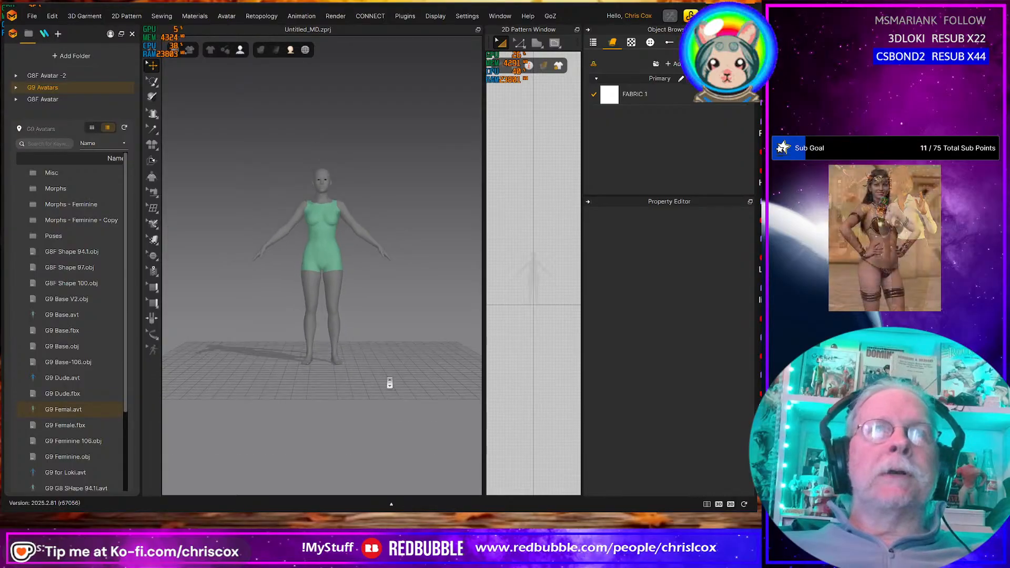
{"action": "scroll", "coordinate": [388, 383], "scroll_direction": "up", "scroll_amount": 5}
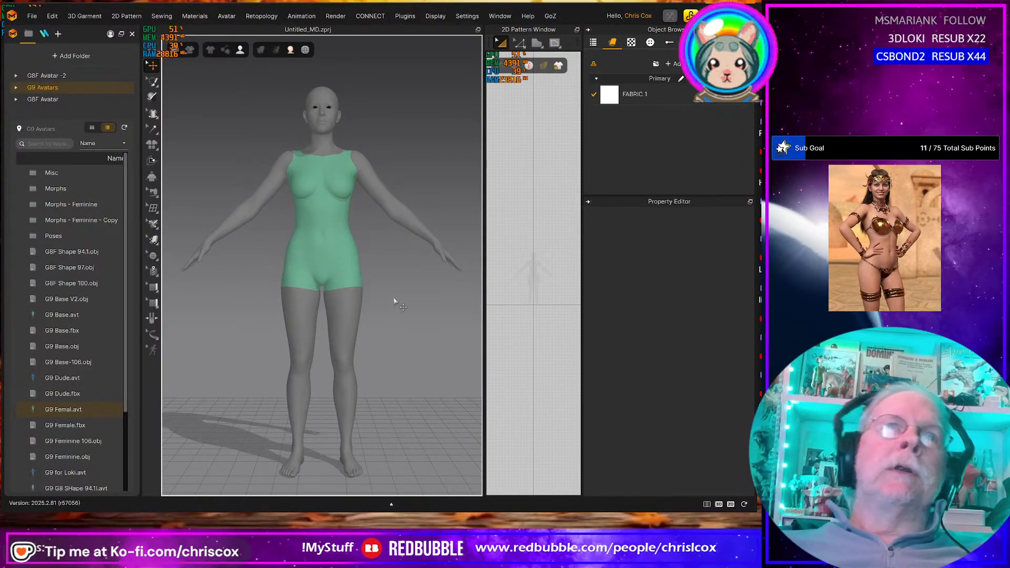
{"action": "middle_click_drag", "start_coordinate": [425, 310], "coordinate": [411, 303]}
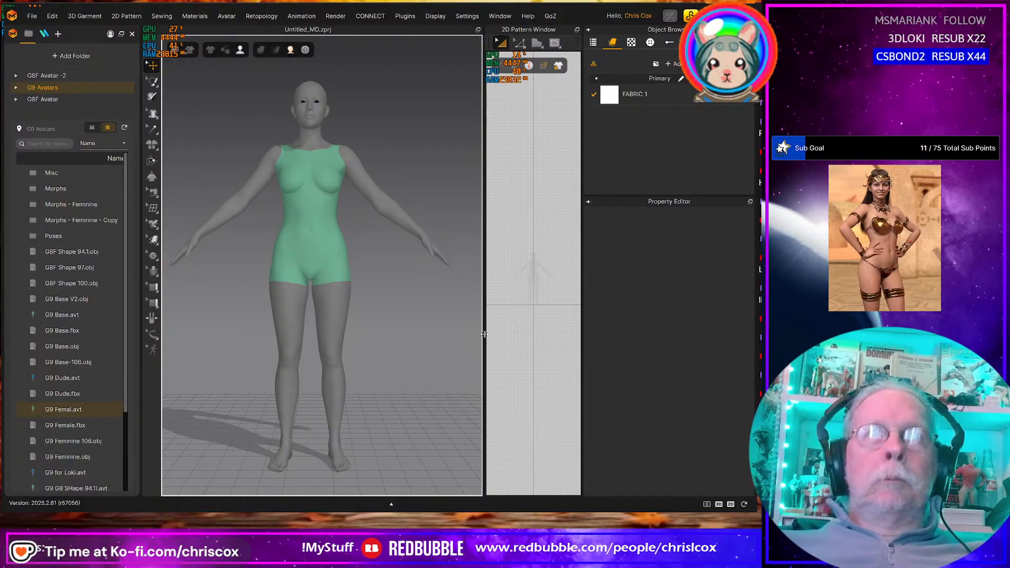
{"action": "left_click_drag", "start_coordinate": [485, 335], "coordinate": [373, 338]}
{"action": "scroll", "coordinate": [429, 315], "scroll_direction": "up", "scroll_amount": 4}
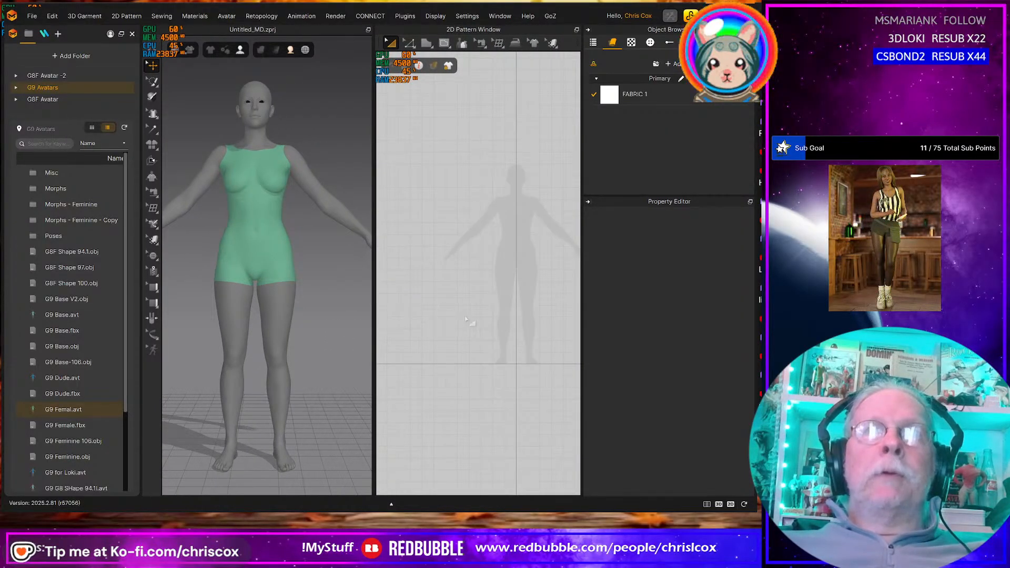
{"action": "middle_click_drag", "start_coordinate": [459, 329], "coordinate": [421, 358]}
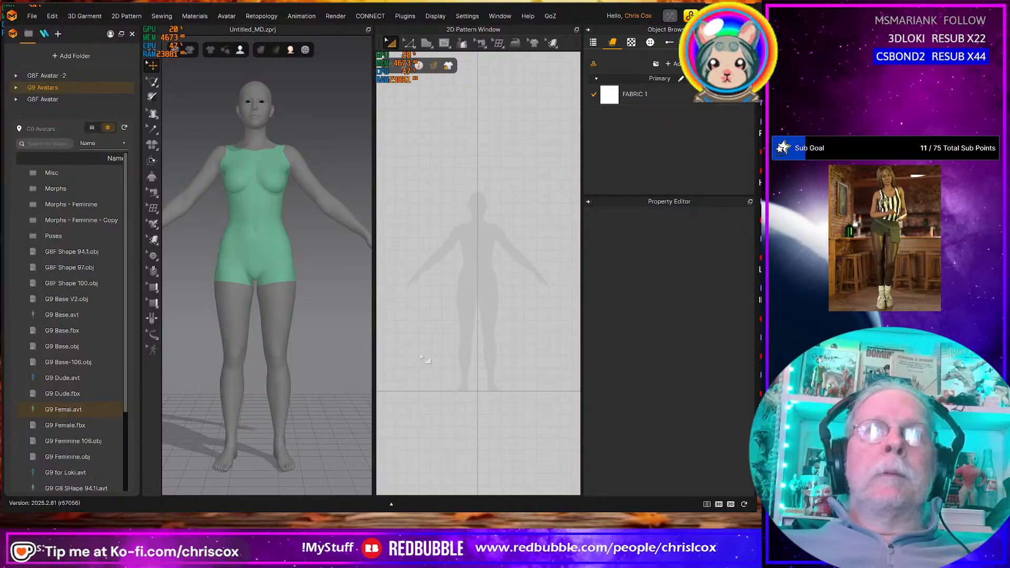
Switch to the browser and examine the flare pants pattern image sddefault.jpg, checking the front and back pieces from waist to hem
{"action": "key", "text": "alt+Tab"}
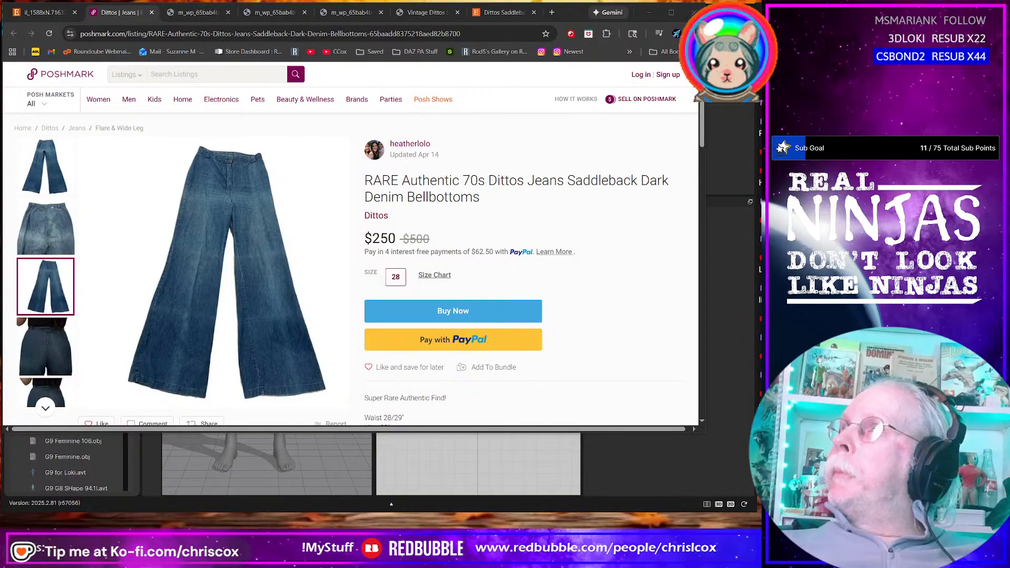
{"action": "left_click_drag", "start_coordinate": [0, 102], "coordinate": [466, 37]}
{"action": "scroll", "coordinate": [457, 307], "scroll_direction": "down", "scroll_amount": 1}
{"action": "scroll", "coordinate": [455, 307], "scroll_direction": "down", "scroll_amount": 5}
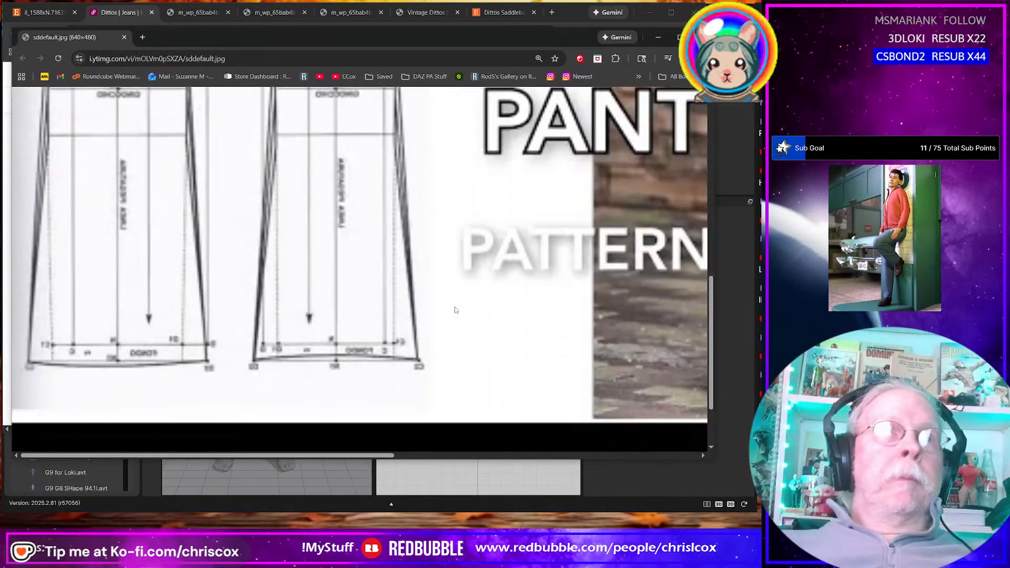
{"action": "scroll", "coordinate": [455, 308], "scroll_direction": "up", "scroll_amount": 3}
{"action": "scroll", "coordinate": [454, 309], "scroll_direction": "up", "scroll_amount": 3}
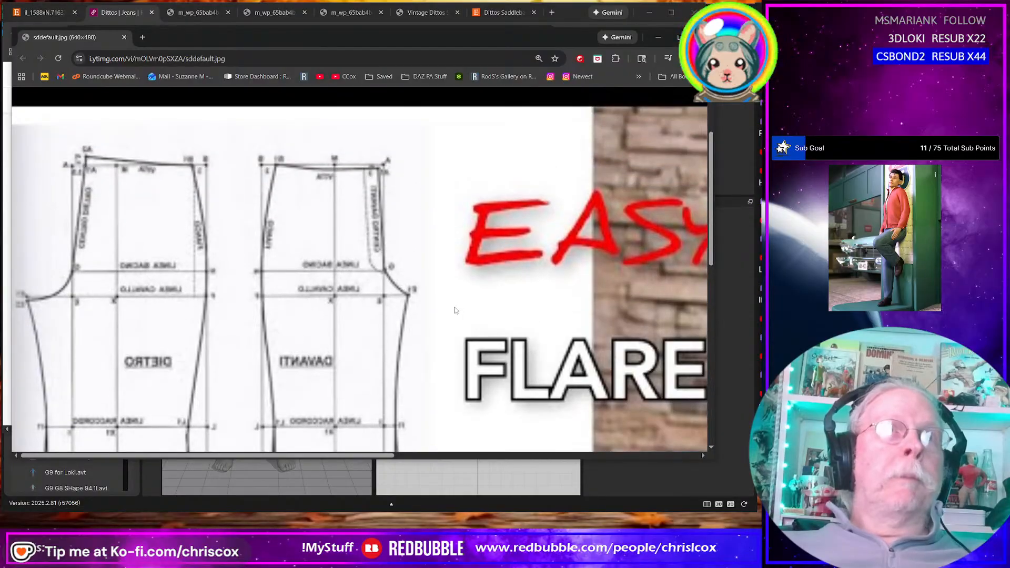
{"action": "scroll", "coordinate": [454, 311], "scroll_direction": "down", "scroll_amount": 3}
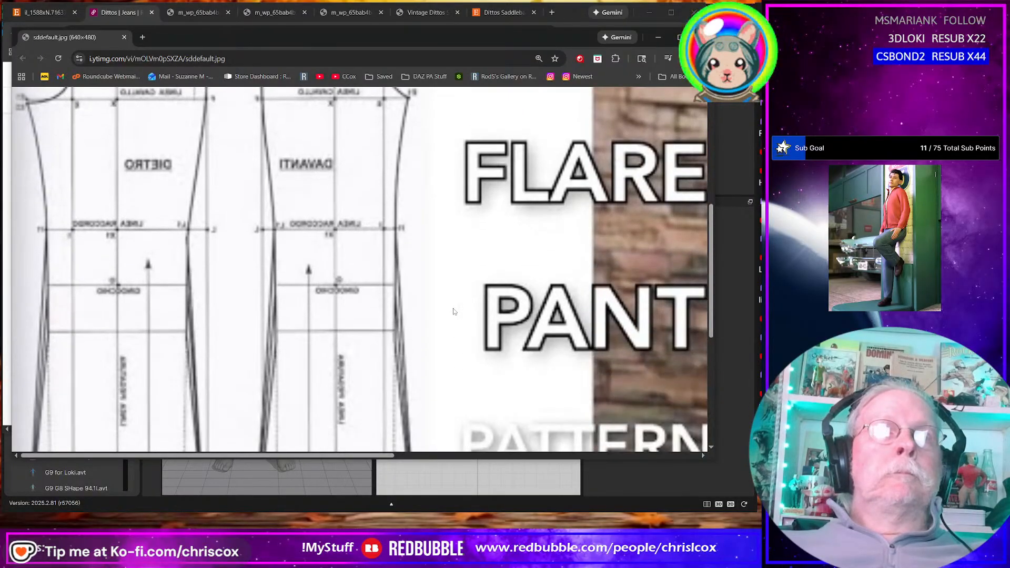
{"action": "scroll", "coordinate": [454, 312], "scroll_direction": "up", "scroll_amount": 2}
{"action": "scroll", "coordinate": [454, 311], "scroll_direction": "down", "scroll_amount": 1}
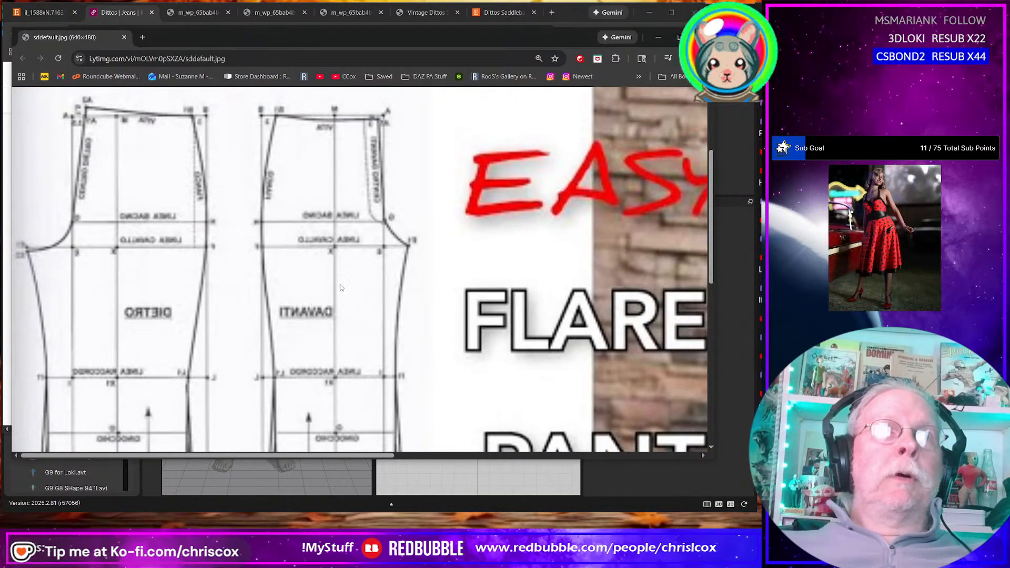
{"action": "scroll", "coordinate": [342, 286], "scroll_direction": "down", "scroll_amount": 4}
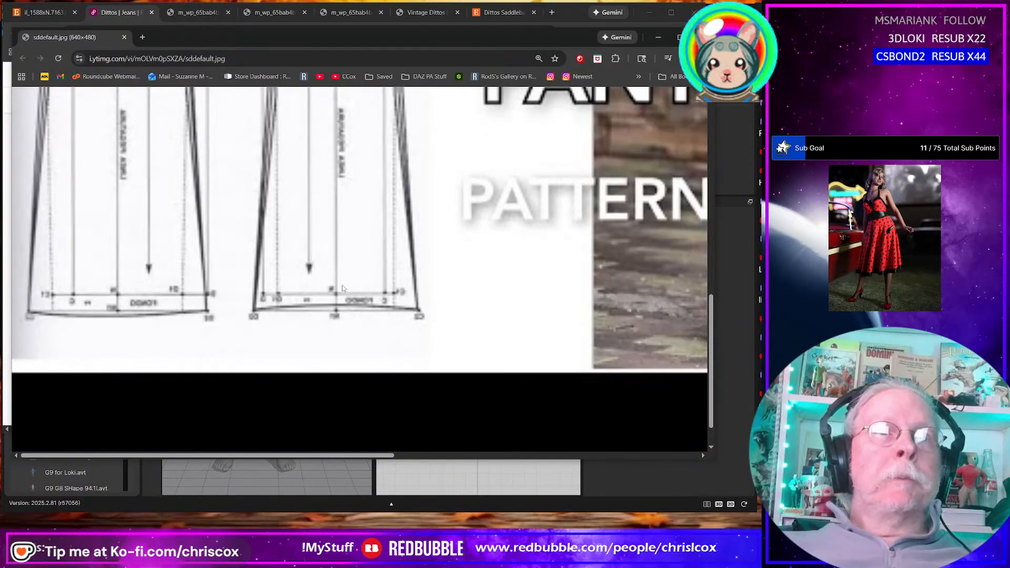
{"action": "scroll", "coordinate": [342, 287], "scroll_direction": "up", "scroll_amount": 4}
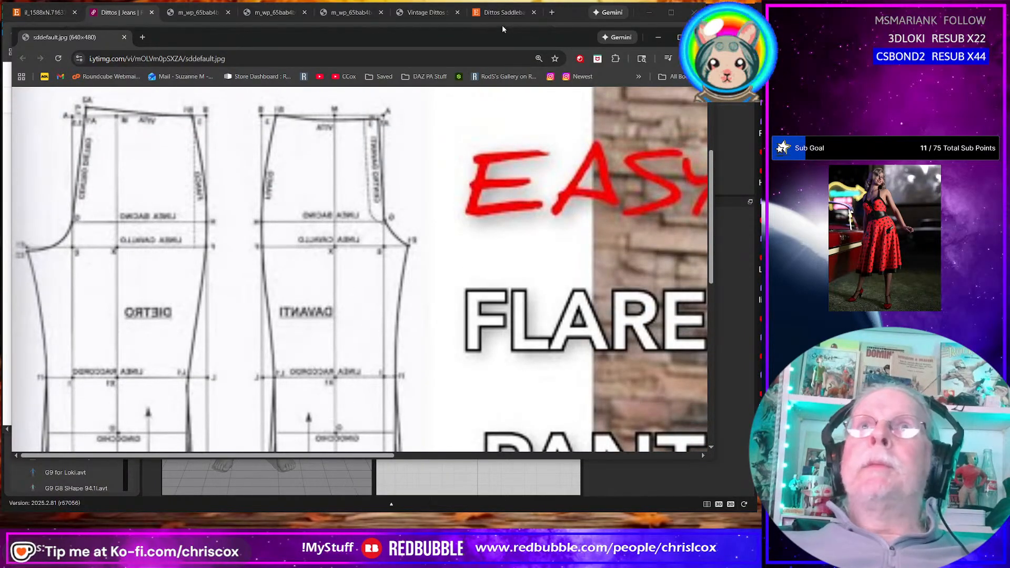
{"action": "left_click", "coordinate": [655, 36]}
Switch back to Marvelous Designer and start adding a background image to the 2D pattern window, opening the image file selection
{"action": "left_click", "coordinate": [466, 462]}
{"action": "right_click", "coordinate": [483, 307]}
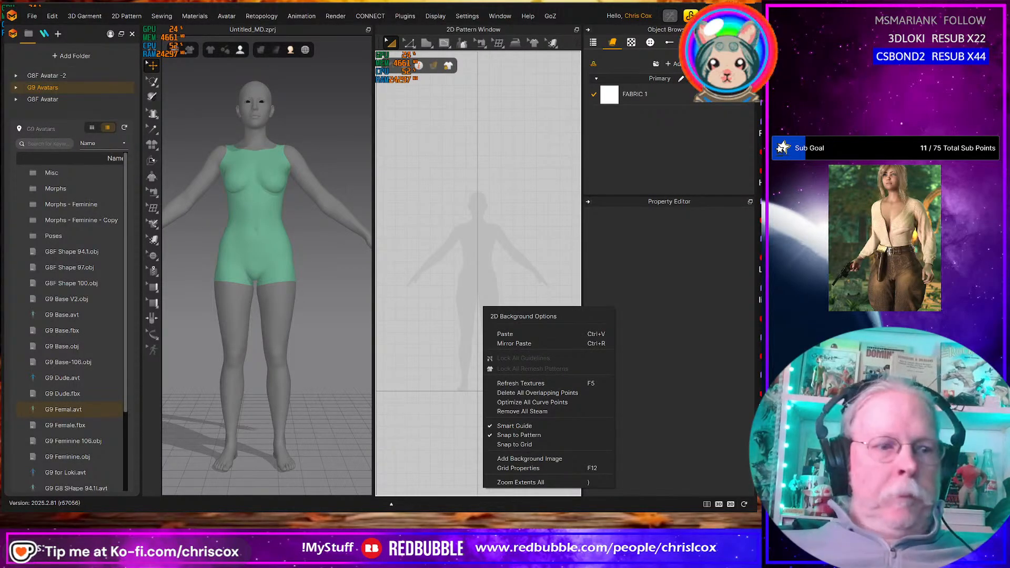
{"action": "key", "text": "Escape"}
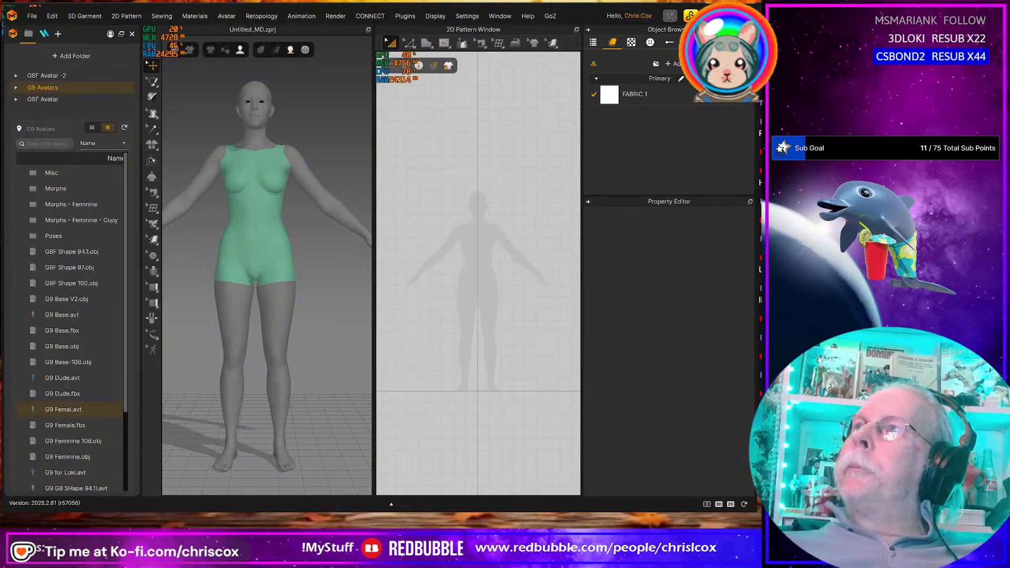
{"action": "right_click", "coordinate": [450, 308]}
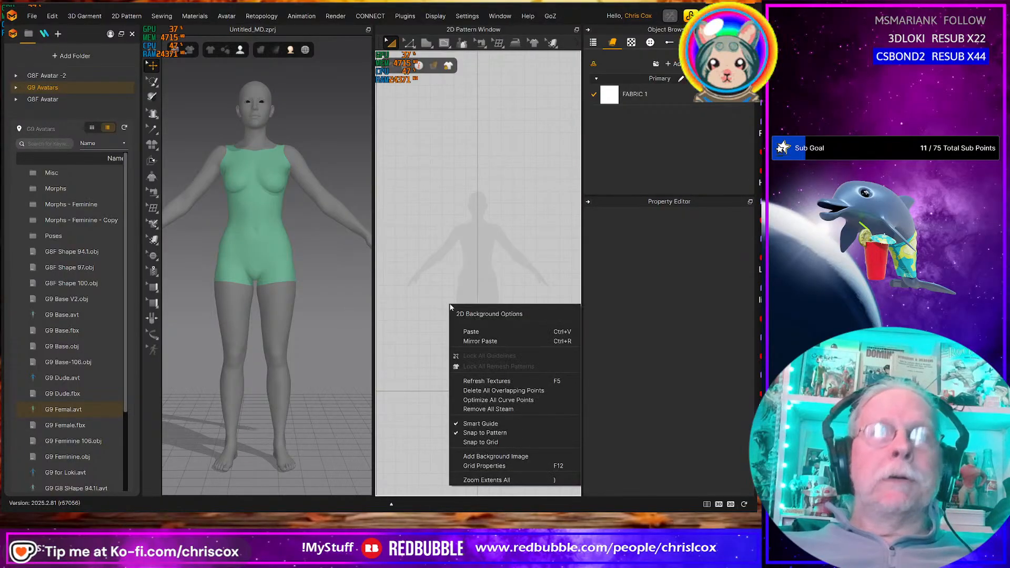
{"action": "left_click", "coordinate": [500, 457]}
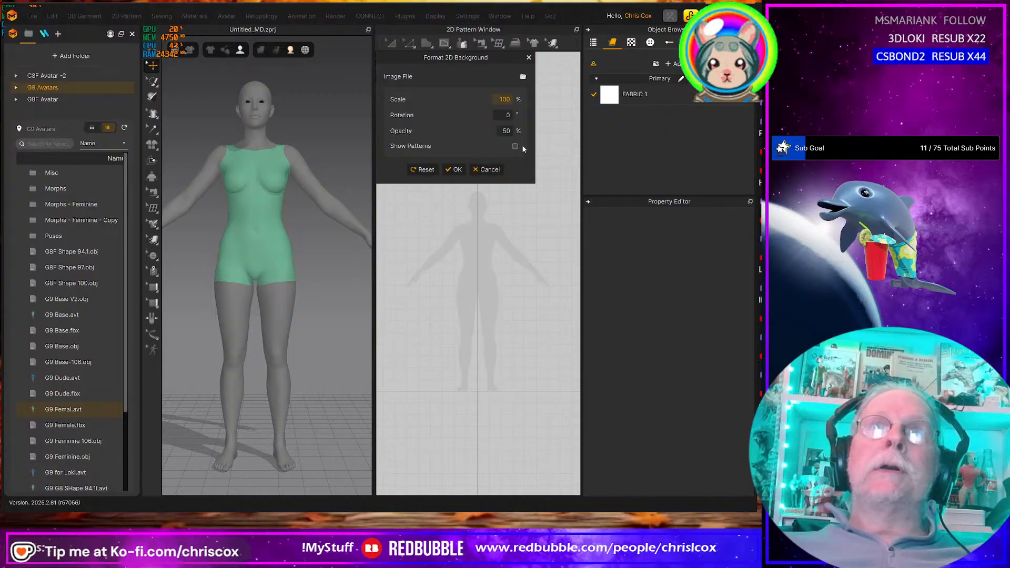
{"action": "left_click", "coordinate": [524, 77]}
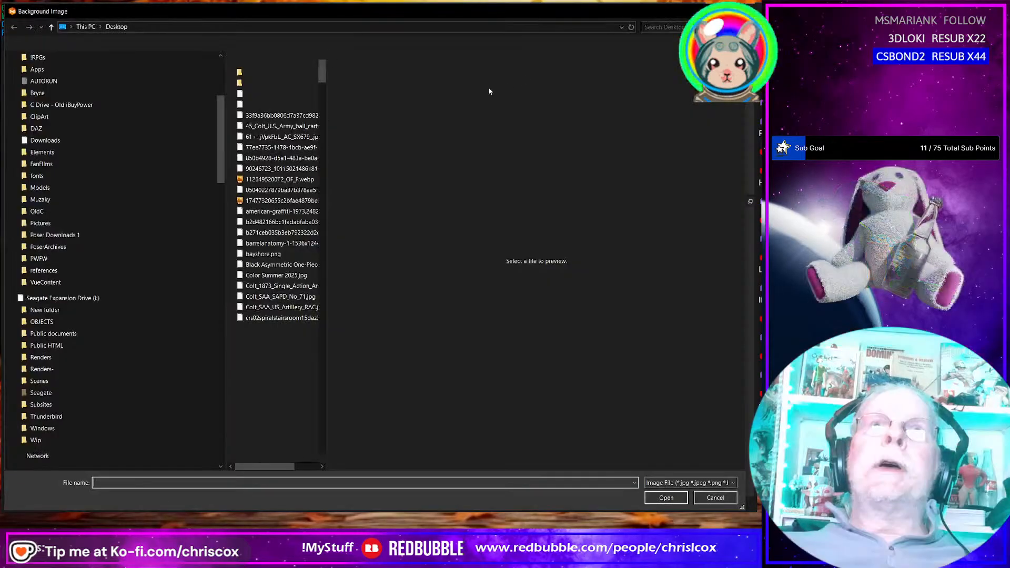
Load sddefault.jpg from the Hooters folder on the Desktop as the 2D background image
{"action": "left_click", "coordinate": [243, 27]}
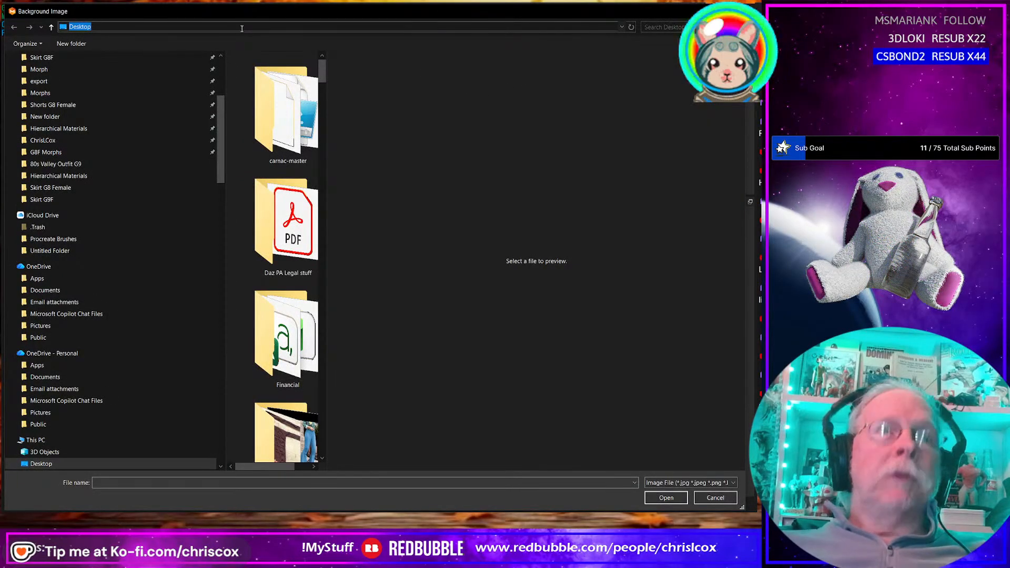
{"action": "type", "text": "Hooters"}
{"action": "key", "text": "Return"}
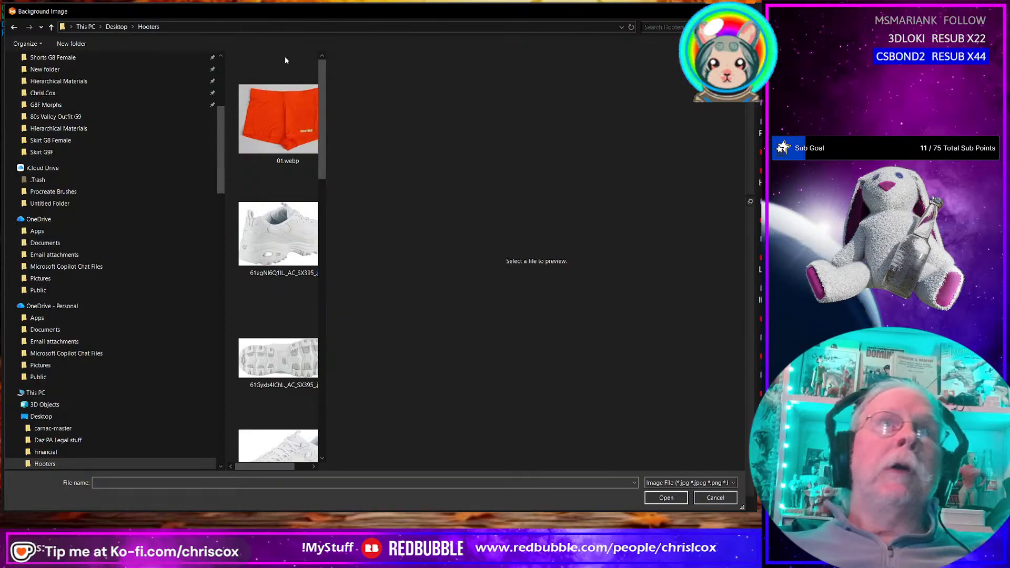
{"action": "left_click_drag", "start_coordinate": [326, 212], "coordinate": [682, 243]}
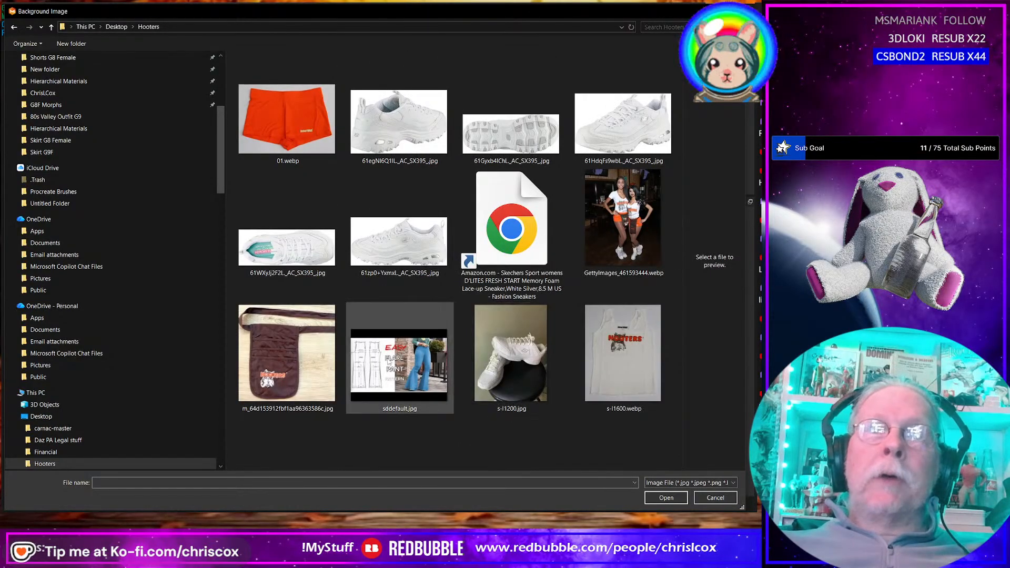
{"action": "left_click", "coordinate": [438, 383]}
{"action": "double_click", "coordinate": [437, 383]}
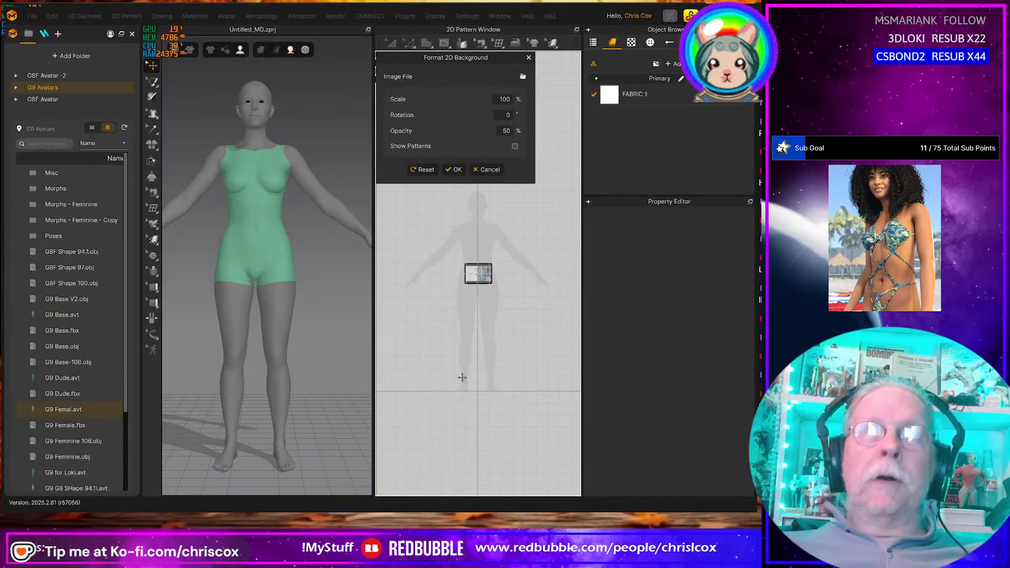
Switch to Photoshop and crop sddefault.jpg down to the two flare pants pattern pieces, removing the photo, title text and black bars
{"action": "double_click", "coordinate": [502, 132]}
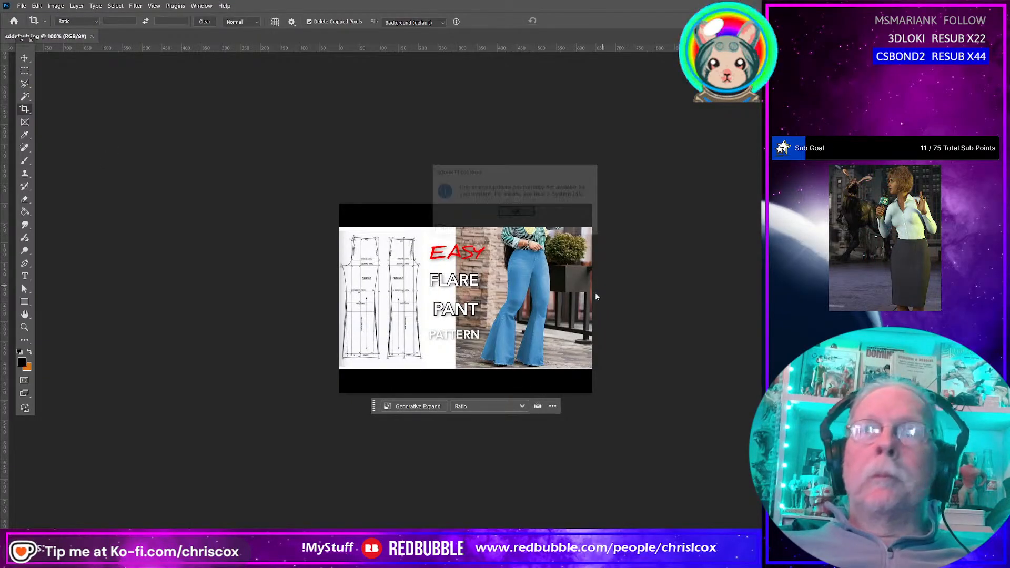
{"action": "left_click", "coordinate": [522, 214]}
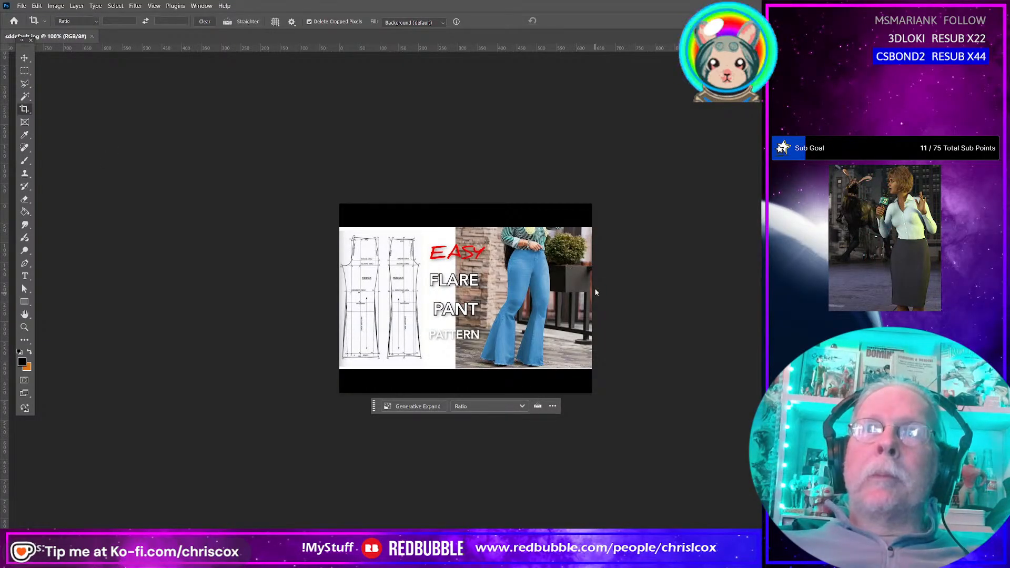
{"action": "left_click", "coordinate": [24, 109]}
{"action": "right_click", "coordinate": [24, 109]}
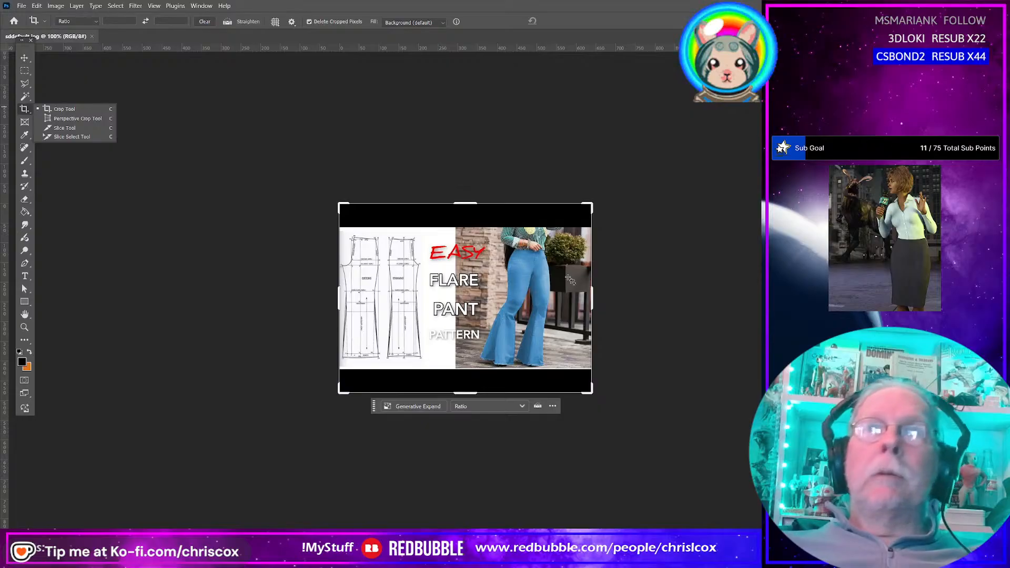
{"action": "left_click_drag", "start_coordinate": [592, 294], "coordinate": [511, 309]}
{"action": "left_click_drag", "start_coordinate": [468, 394], "coordinate": [467, 368]}
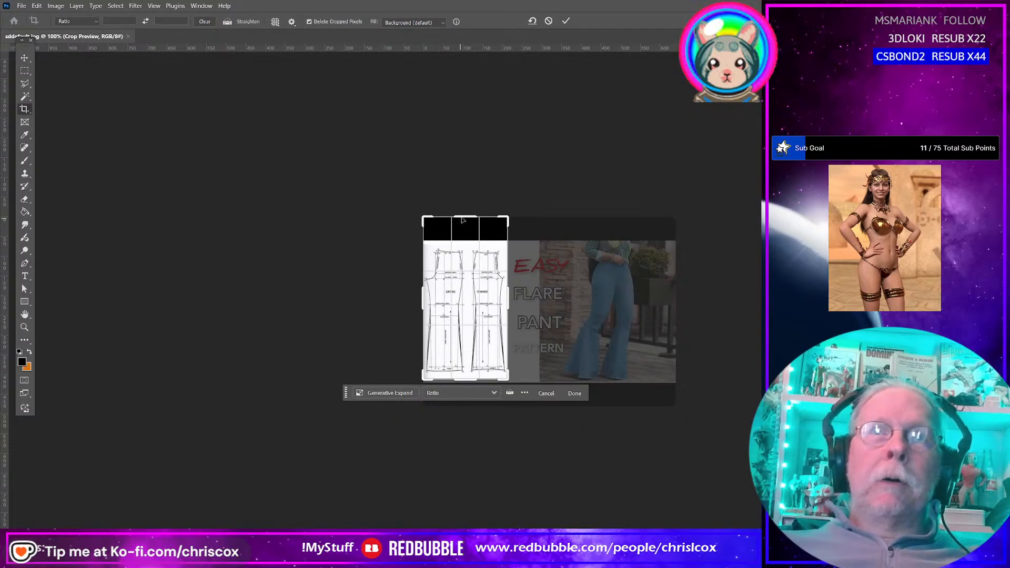
{"action": "left_click_drag", "start_coordinate": [463, 218], "coordinate": [459, 238]}
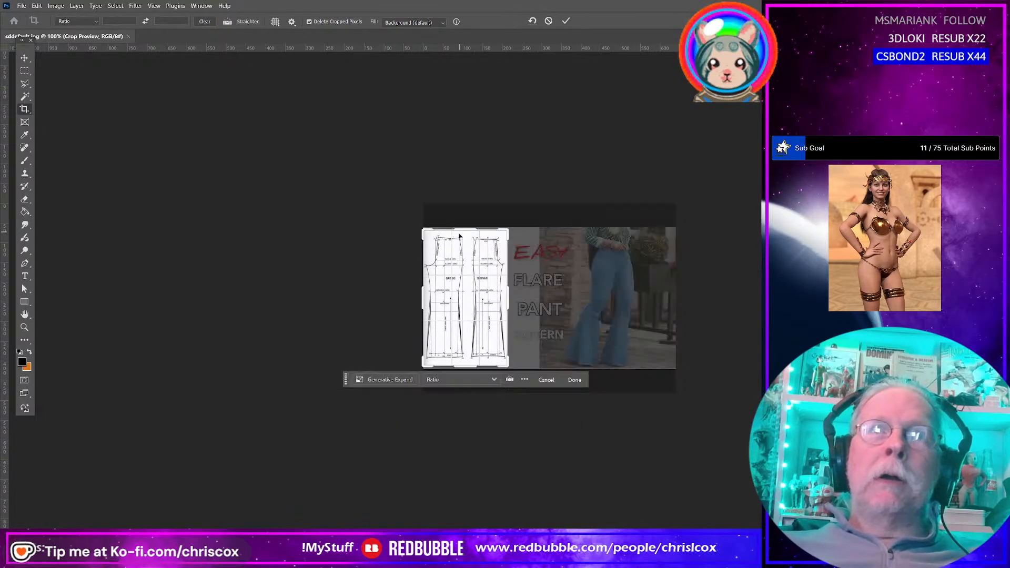
{"action": "key", "text": "Return"}
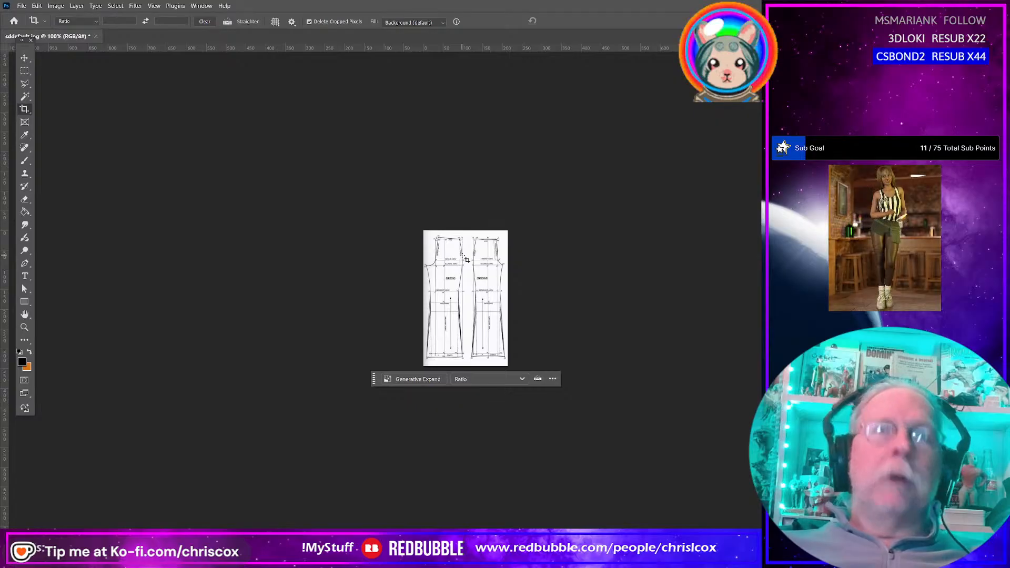
Save the cropped sddefault.jpg as a High quality progressive JPEG and switch back to Marvelous Designer
{"action": "key", "text": "ctrl+s"}
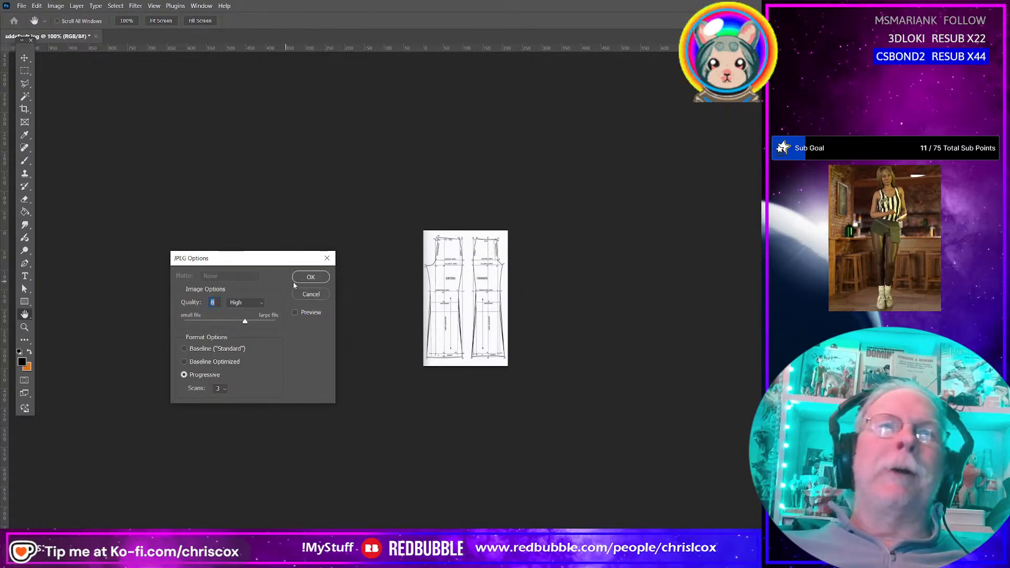
{"action": "left_click", "coordinate": [310, 277]}
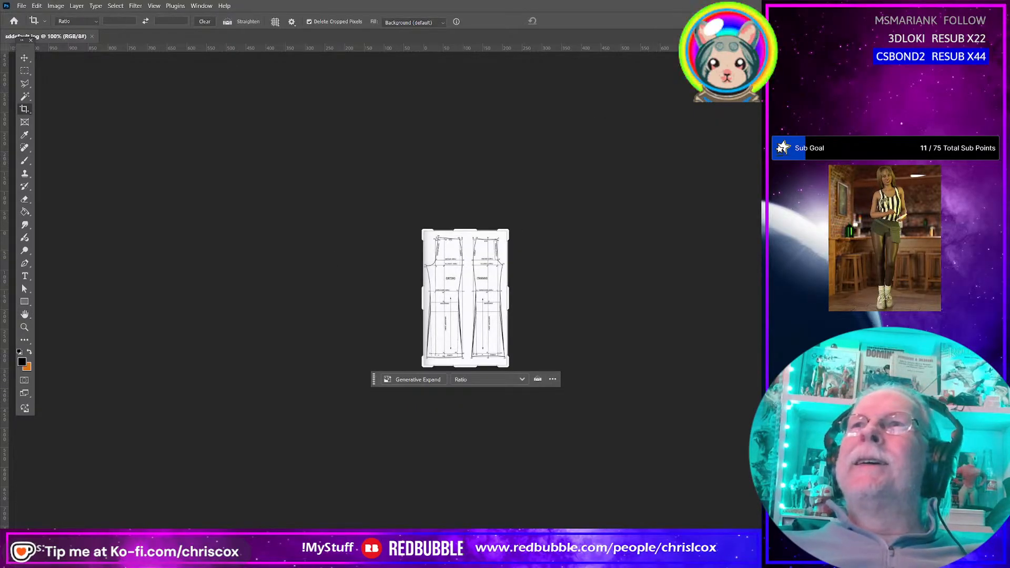
{"action": "key", "text": "alt+Tab"}
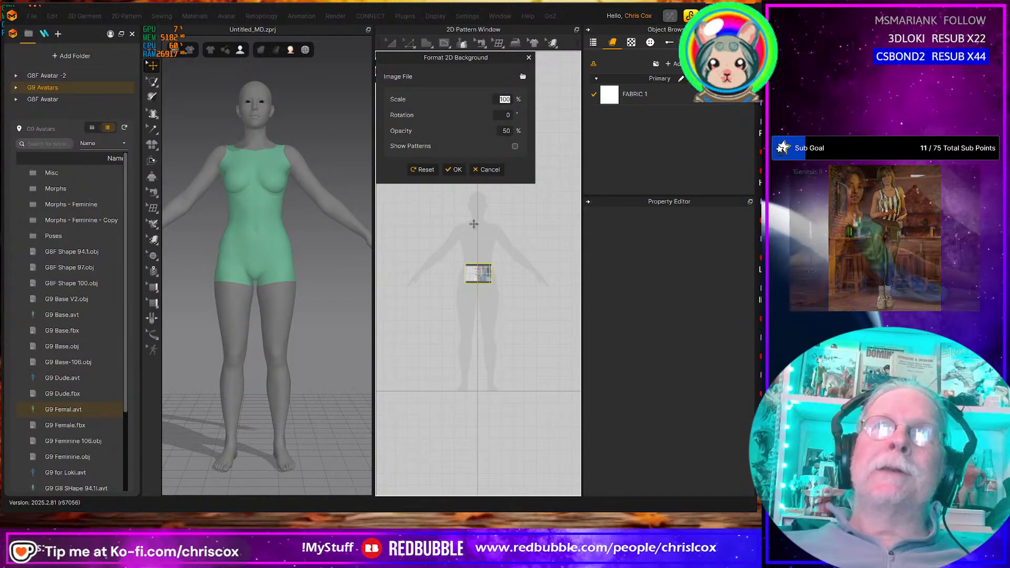
{"action": "left_click", "coordinate": [522, 78]}
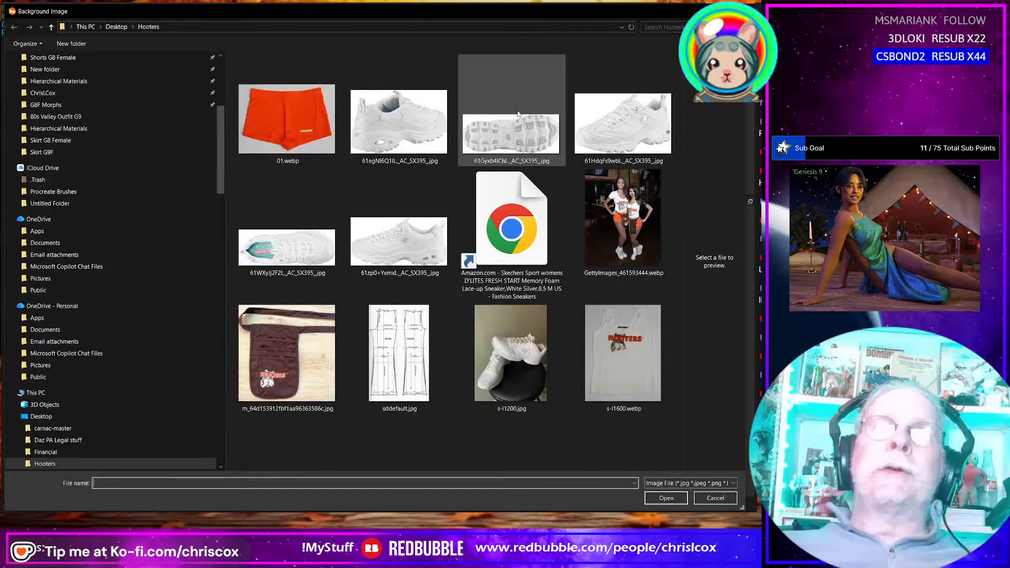
{"action": "double_click", "coordinate": [433, 345]}
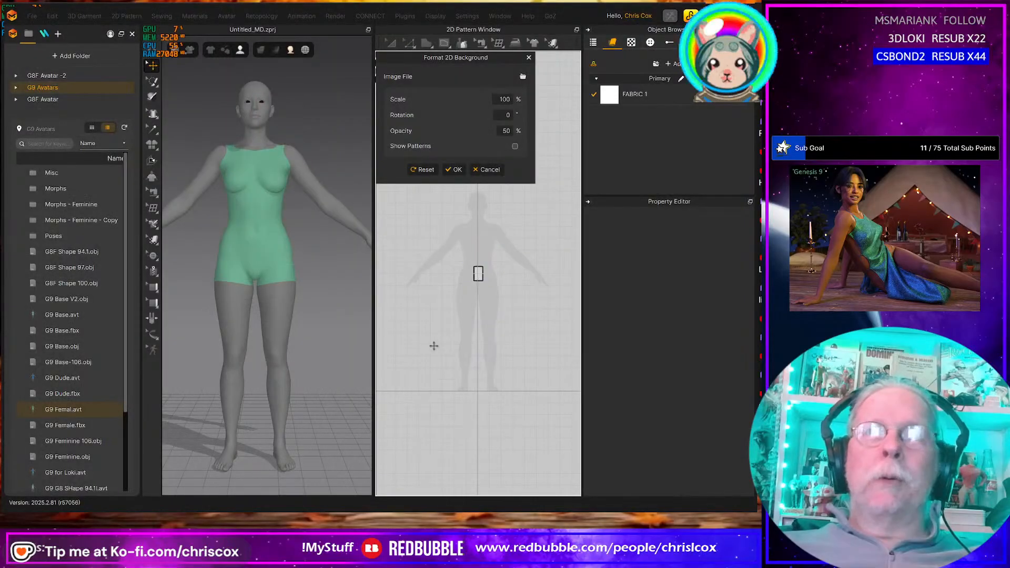
{"action": "double_click", "coordinate": [504, 99]}
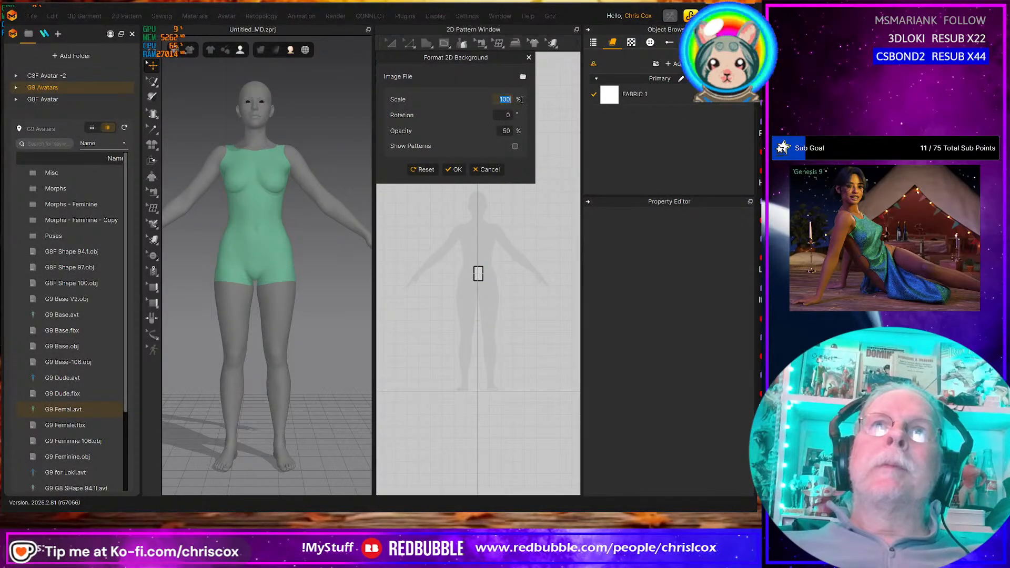
{"action": "type", "text": "500"}
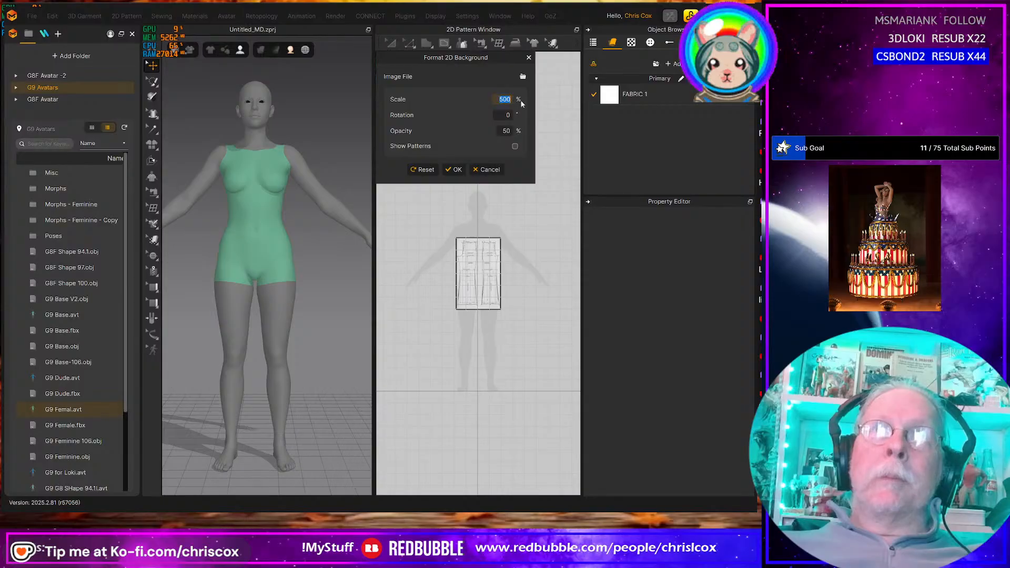
{"action": "type", "text": "700"}
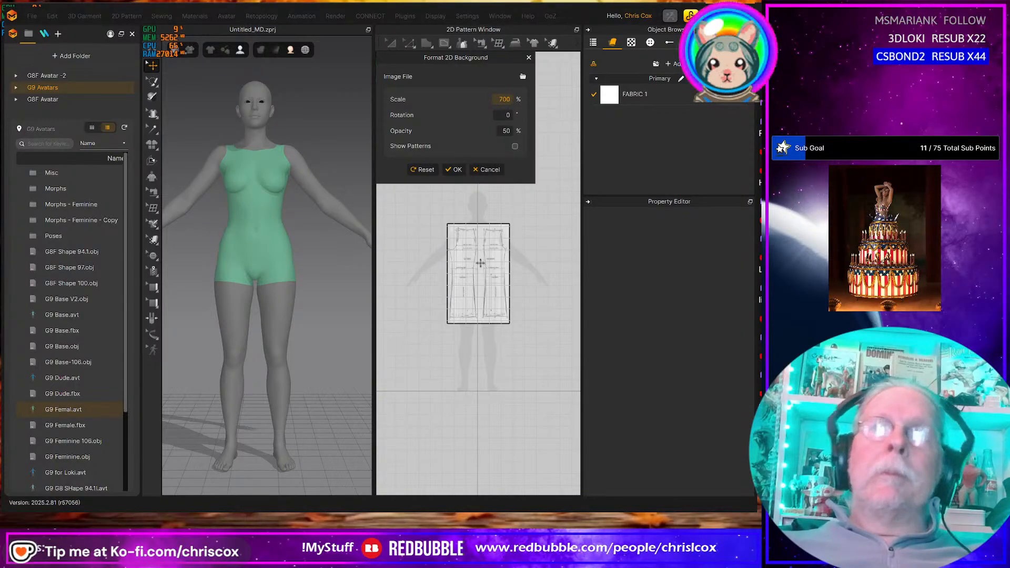
{"action": "left_click_drag", "start_coordinate": [479, 266], "coordinate": [433, 302]}
{"action": "left_click_drag", "start_coordinate": [500, 102], "coordinate": [509, 100]}
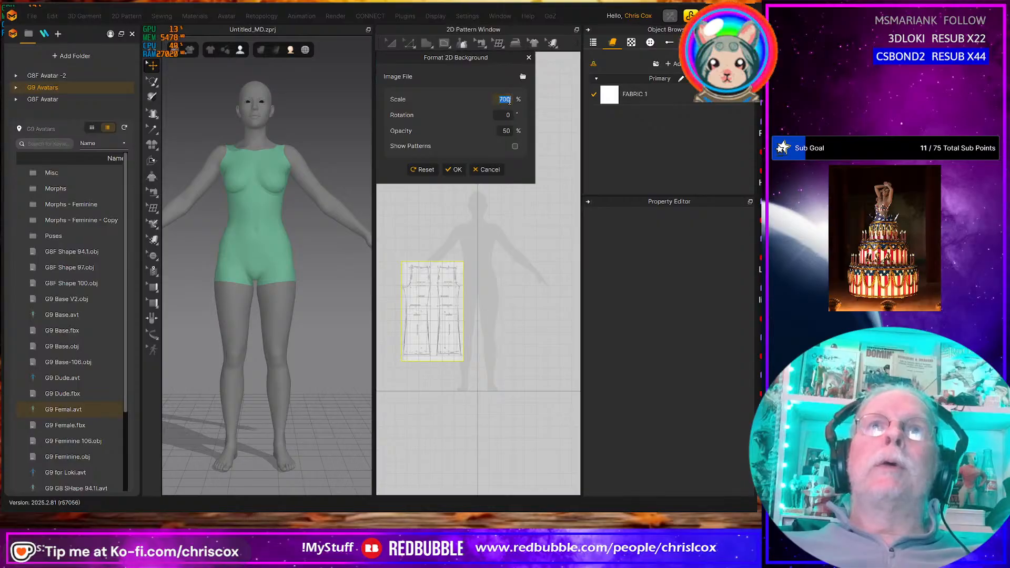
{"action": "type", "text": "900"}
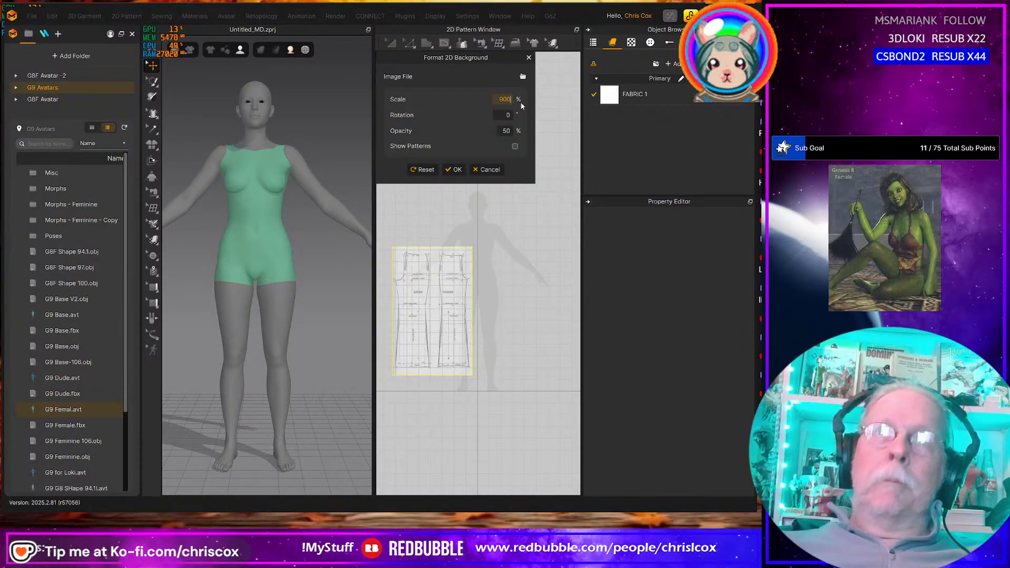
{"action": "left_click_drag", "start_coordinate": [464, 323], "coordinate": [468, 337]}
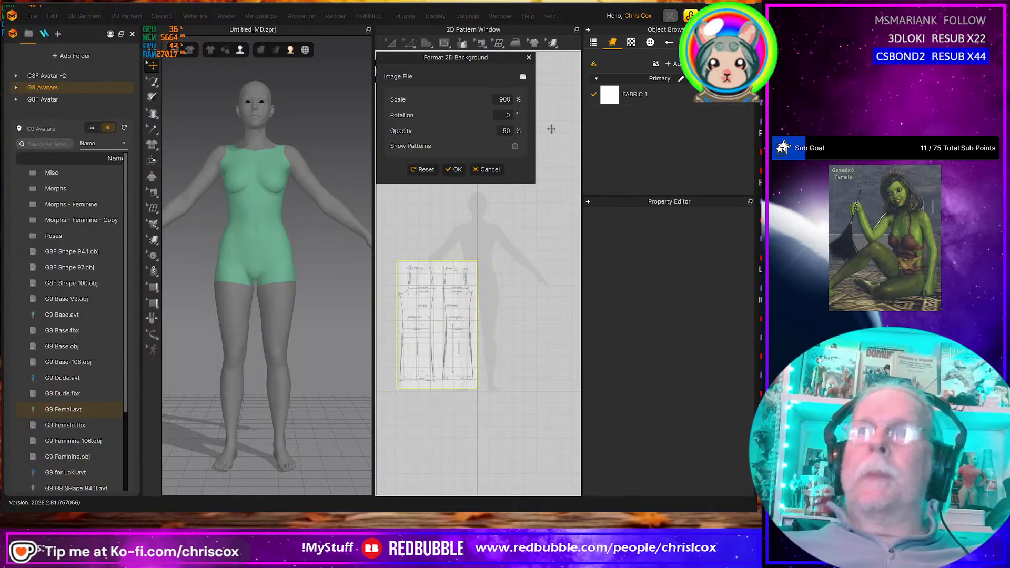
{"action": "left_click", "coordinate": [488, 170]}
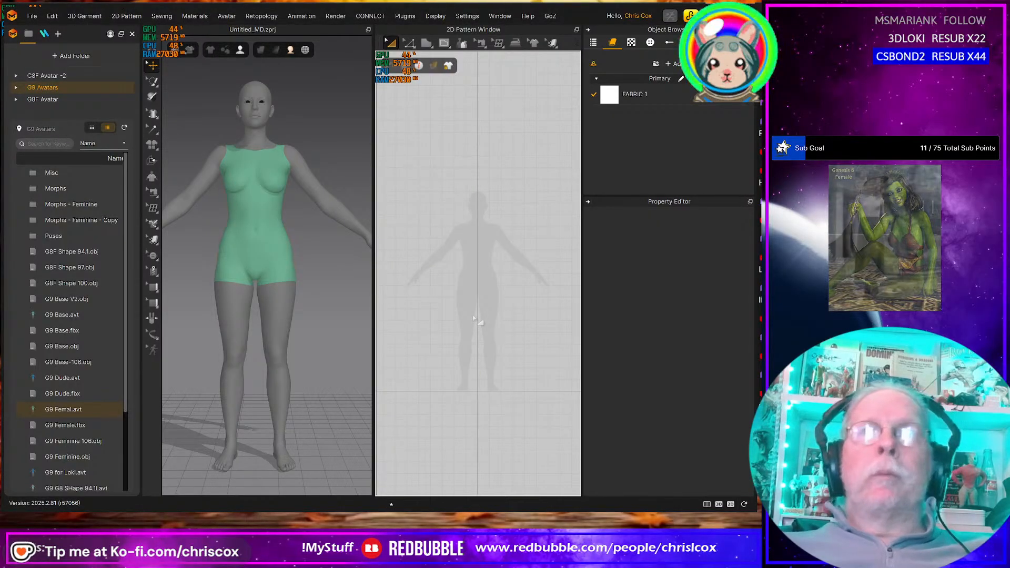
{"action": "right_click", "coordinate": [453, 299]}
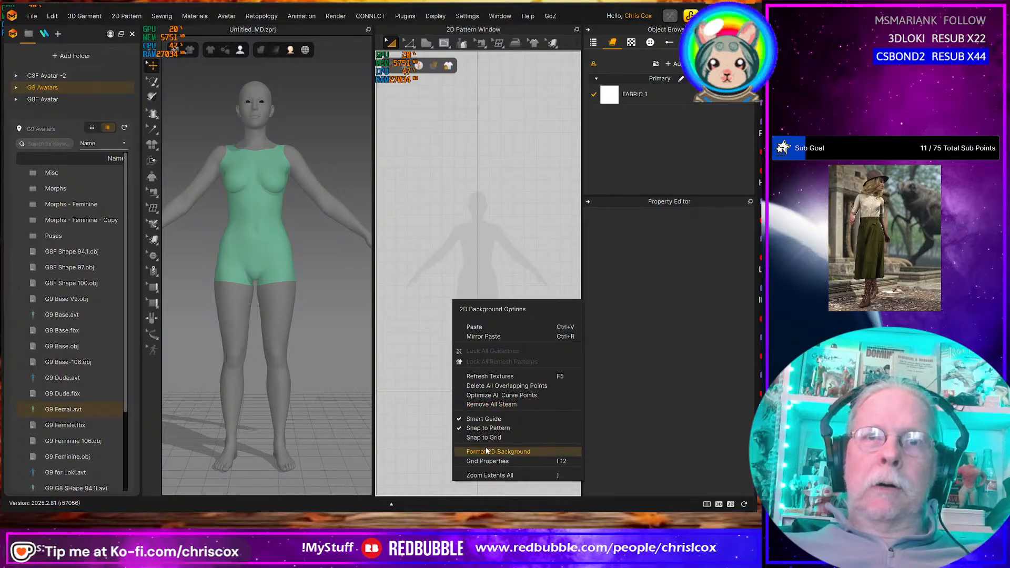
{"action": "left_click", "coordinate": [426, 399]}
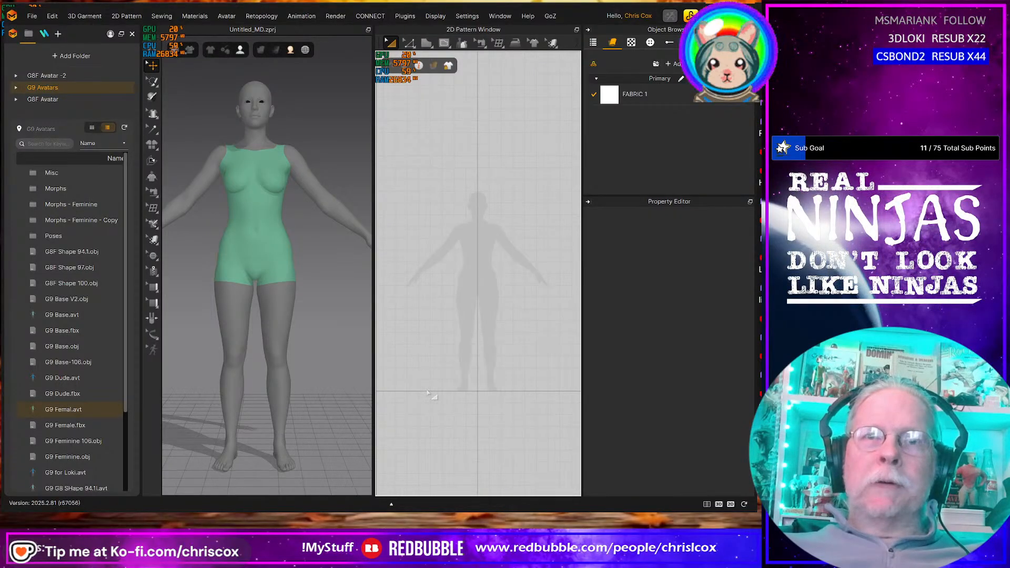
Load the cropped sddefault.jpg as the 2D background image and apply it at 900% scale
{"action": "right_click", "coordinate": [426, 208]}
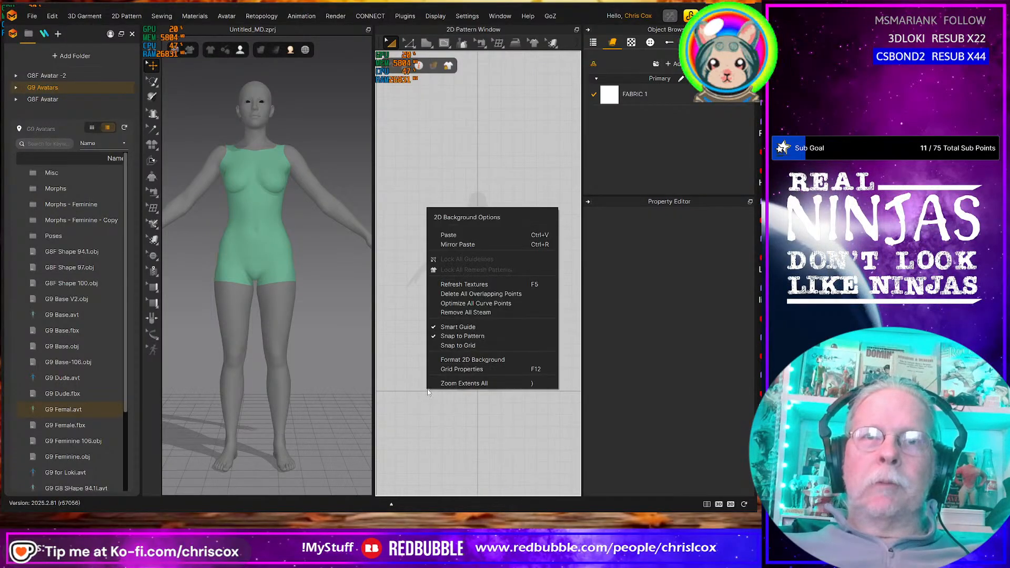
{"action": "left_click", "coordinate": [470, 361]}
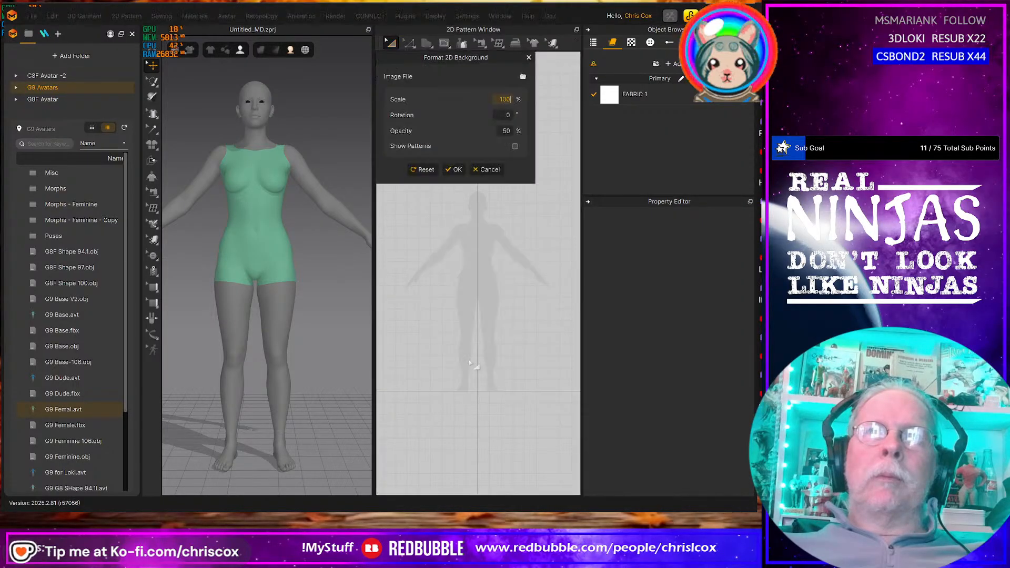
{"action": "left_click", "coordinate": [524, 77]}
{"action": "double_click", "coordinate": [389, 354]}
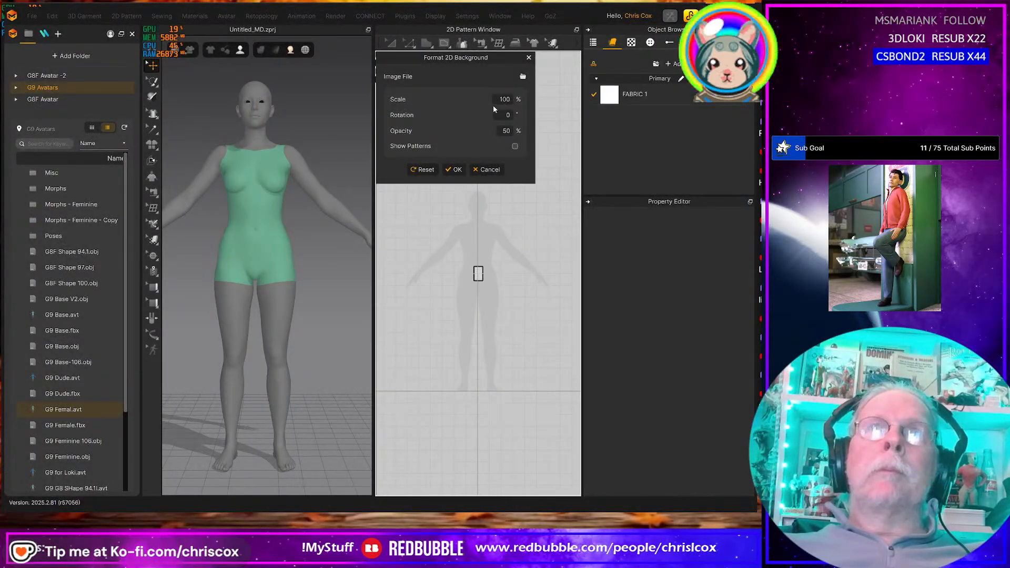
{"action": "double_click", "coordinate": [508, 99]}
{"action": "type", "text": "900"}
{"action": "key", "text": "Return"}
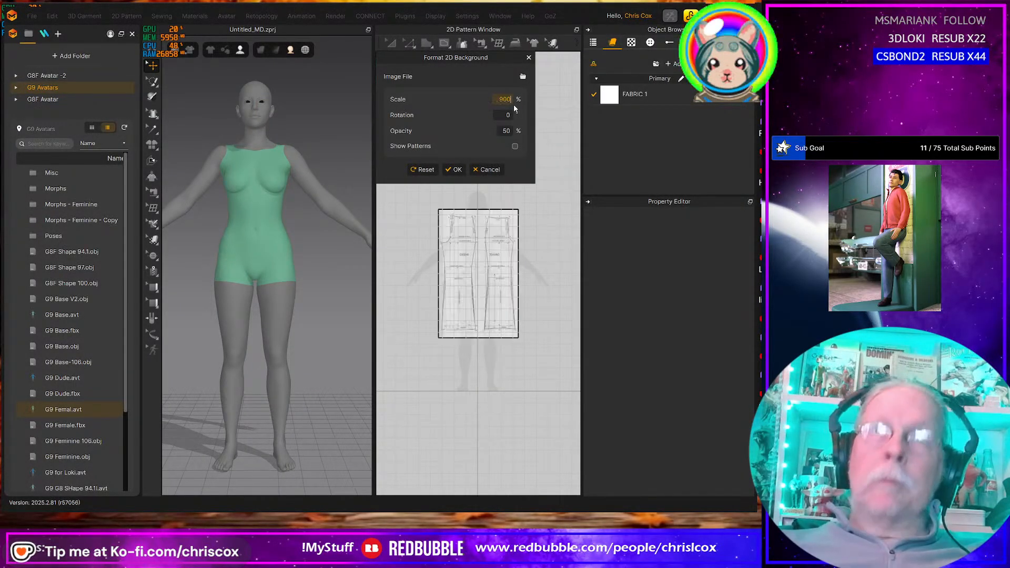
{"action": "left_click", "coordinate": [452, 170]}
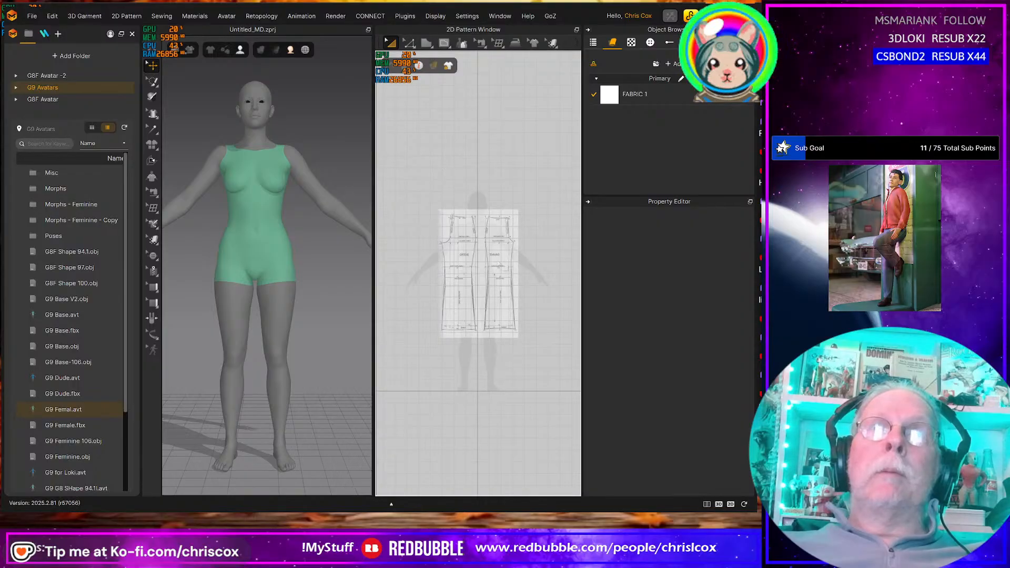
Move the 2D background image beside the vertical center line, with its lower edge on the avatar silhouette's ground line
{"action": "right_click", "coordinate": [490, 267]}
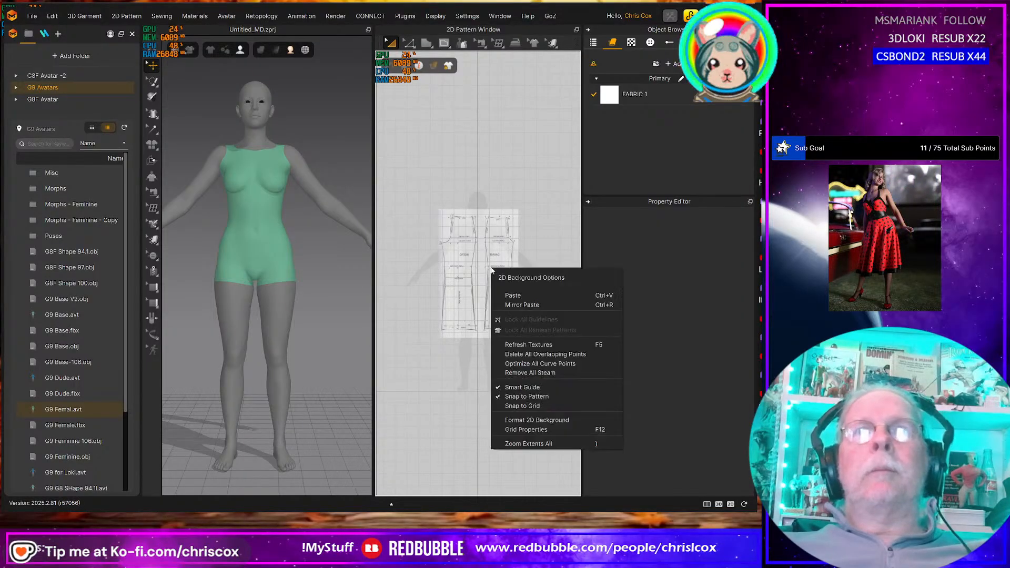
{"action": "left_click", "coordinate": [522, 416]}
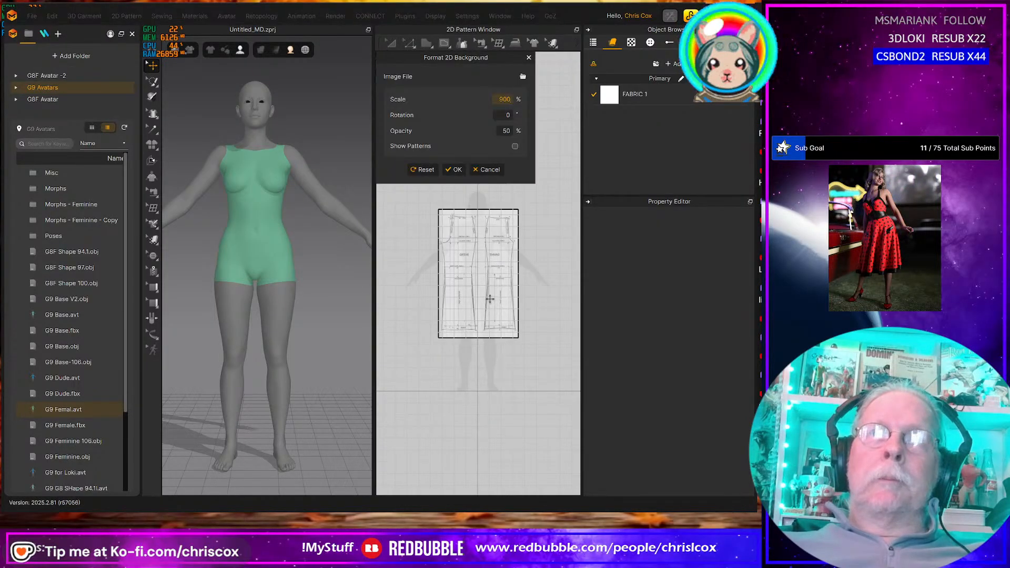
{"action": "left_click_drag", "start_coordinate": [489, 300], "coordinate": [447, 351]}
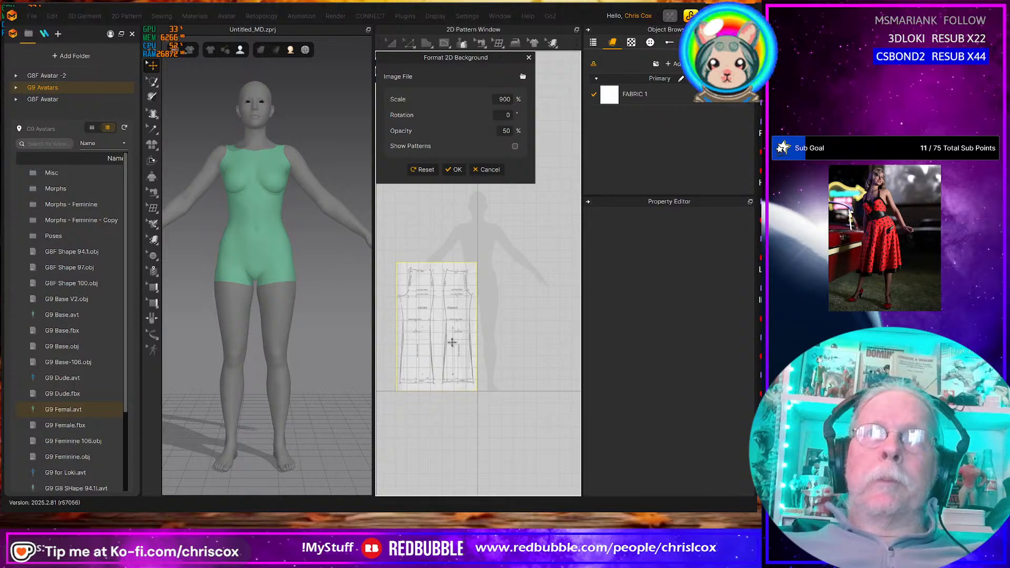
{"action": "left_click", "coordinate": [455, 169]}
Trace the front (DAVANTI) pants piece from the background as a closed straight-edged polygon through its waist, hem and crotch corners
{"action": "scroll", "coordinate": [451, 328], "scroll_direction": "up", "scroll_amount": 4}
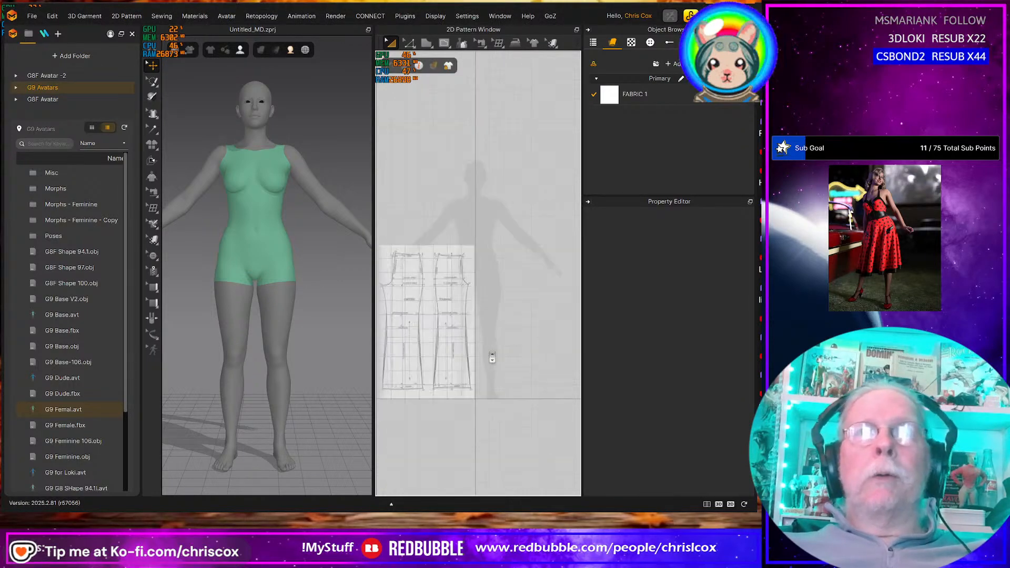
{"action": "scroll", "coordinate": [451, 328], "scroll_direction": "up", "scroll_amount": 3}
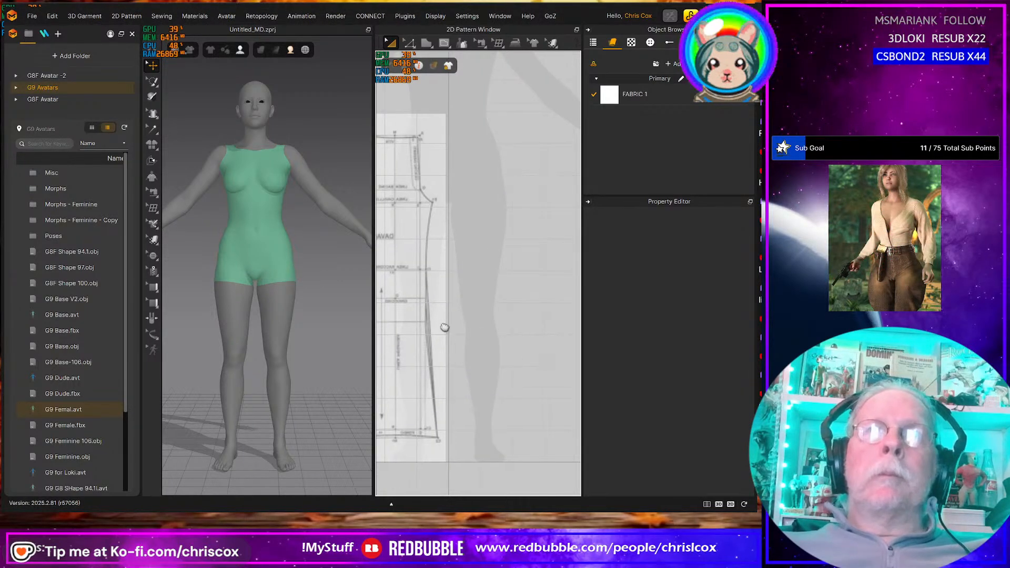
{"action": "scroll", "coordinate": [494, 336], "scroll_direction": "up", "scroll_amount": 2}
{"action": "right_click_drag", "start_coordinate": [498, 338], "coordinate": [520, 357]}
{"action": "scroll", "coordinate": [505, 346], "scroll_direction": "down", "scroll_amount": 4}
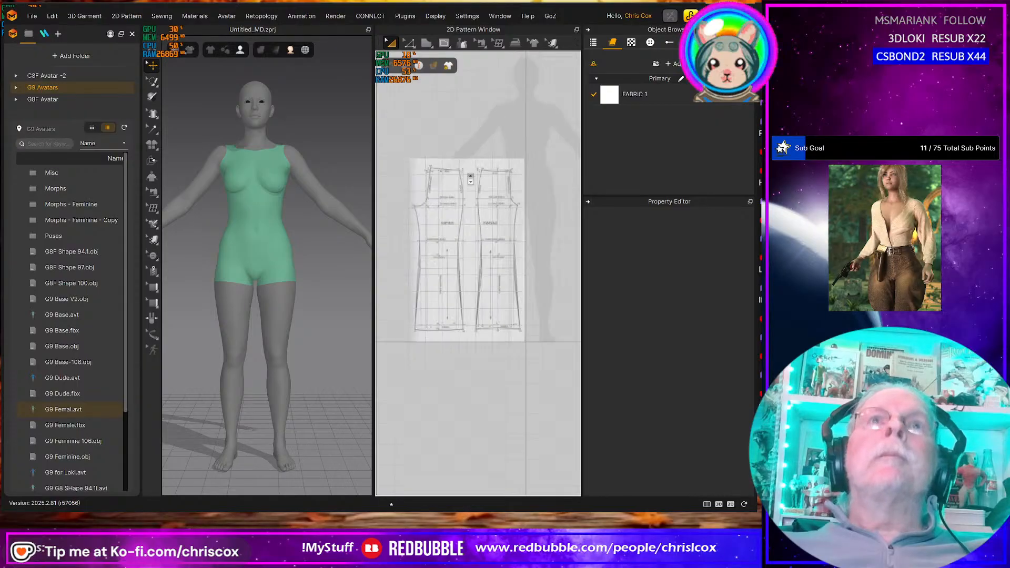
{"action": "mouse_move", "coordinate": [444, 44]}
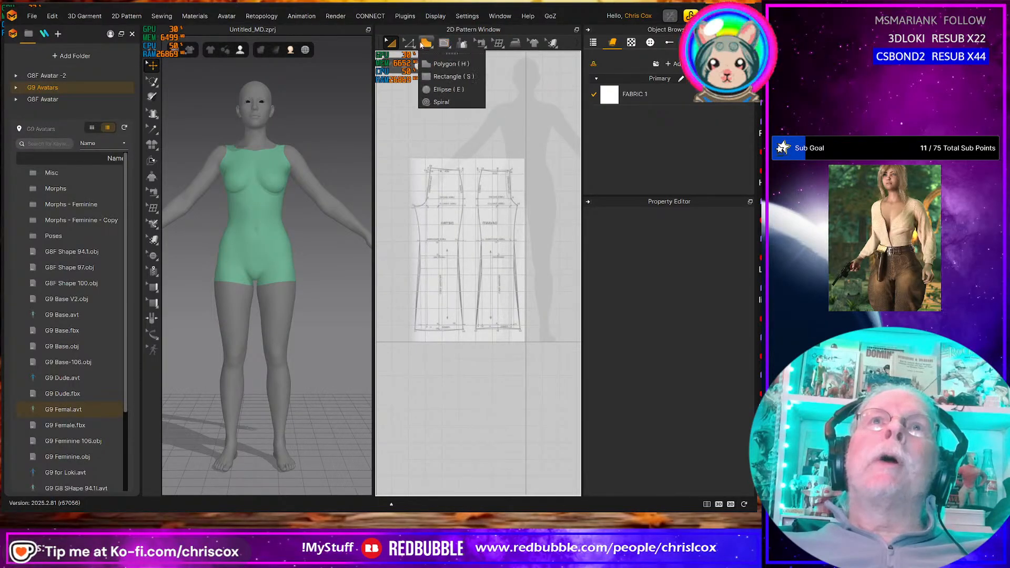
{"action": "scroll", "coordinate": [495, 200], "scroll_direction": "down", "scroll_amount": 3}
{"action": "scroll", "coordinate": [494, 200], "scroll_direction": "up", "scroll_amount": 5}
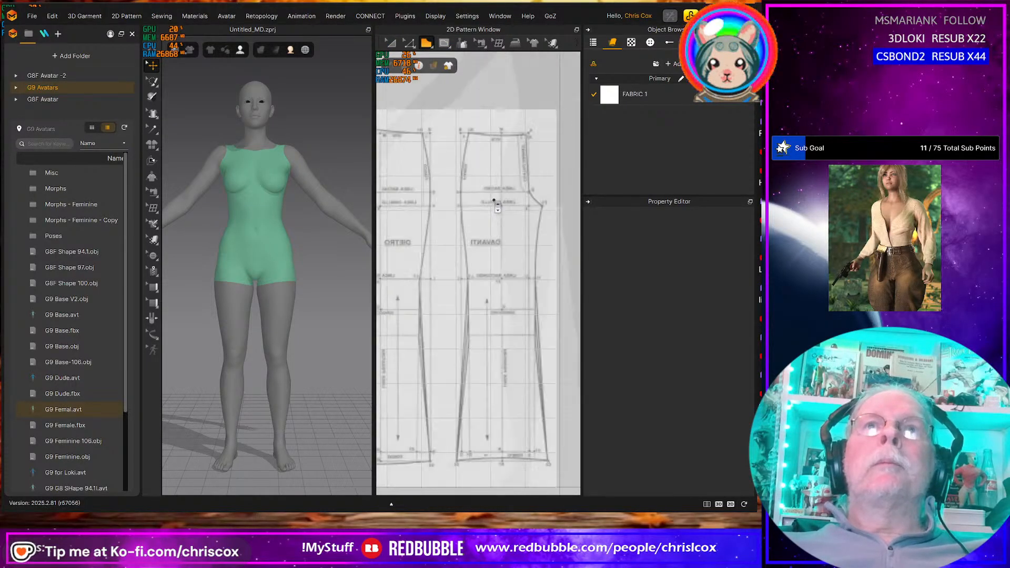
{"action": "left_click", "coordinate": [528, 136]}
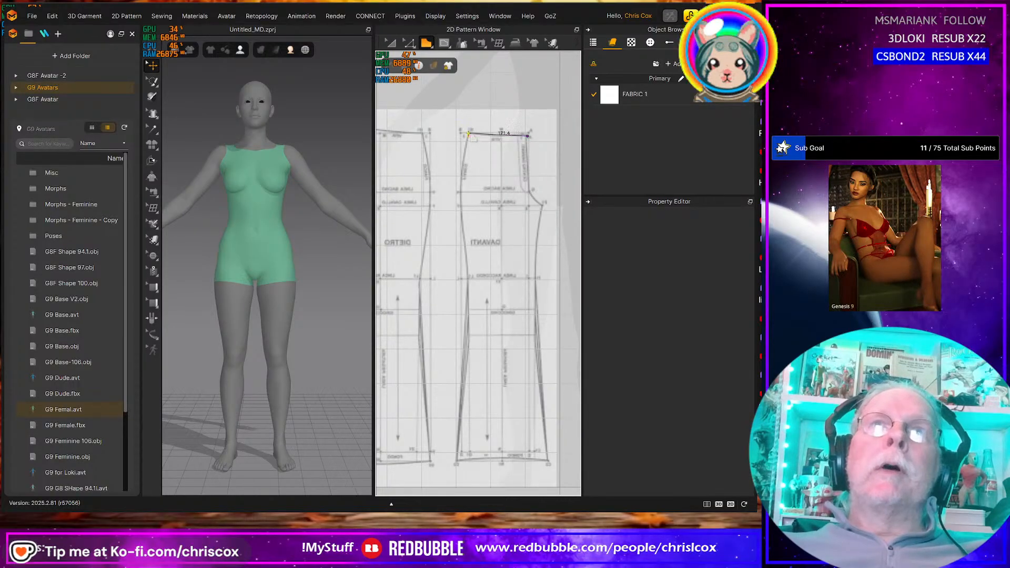
{"action": "left_click", "coordinate": [469, 133]}
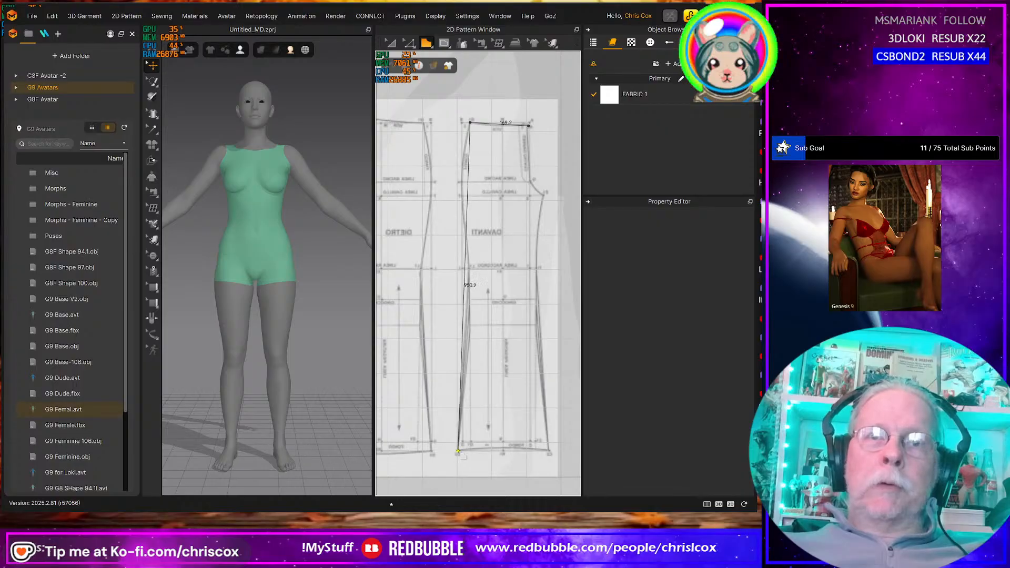
{"action": "left_click", "coordinate": [458, 451]}
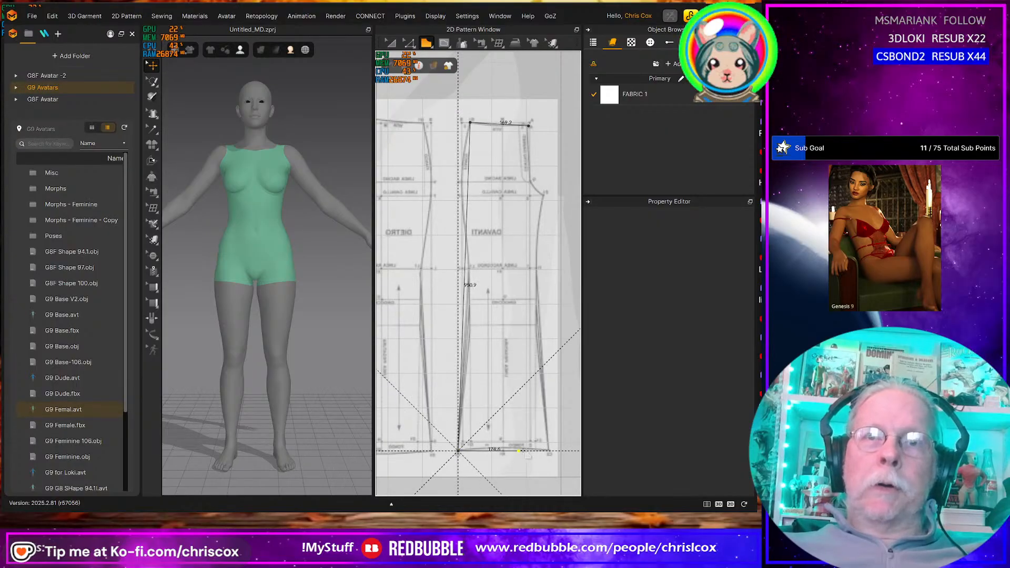
{"action": "left_click", "coordinate": [549, 451]}
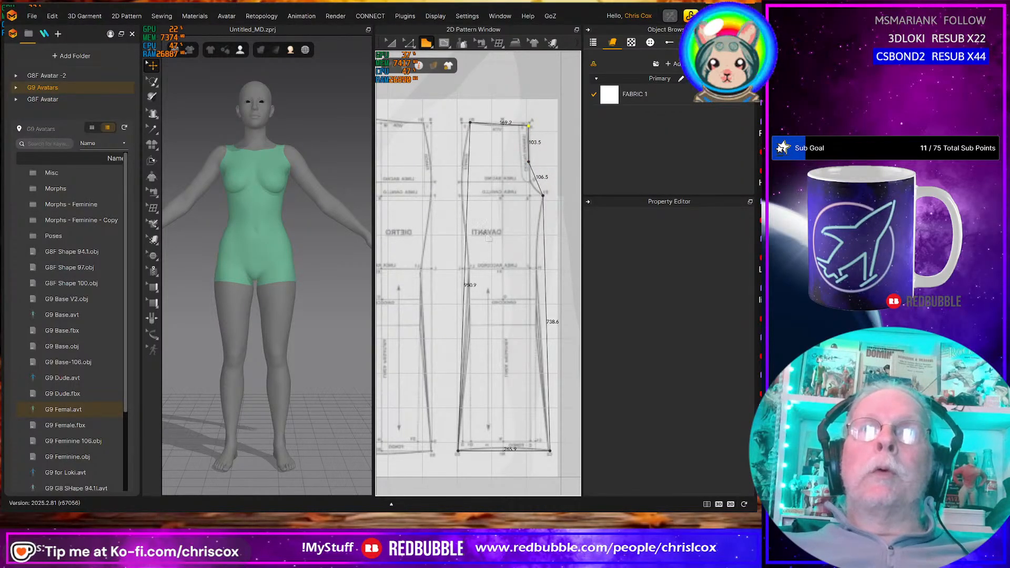
Trace the back (DIETRO) pants piece as a closed straight-edged polygon through its waist, crotch and hem corners
{"action": "middle_click_drag", "start_coordinate": [489, 234], "coordinate": [586, 242]}
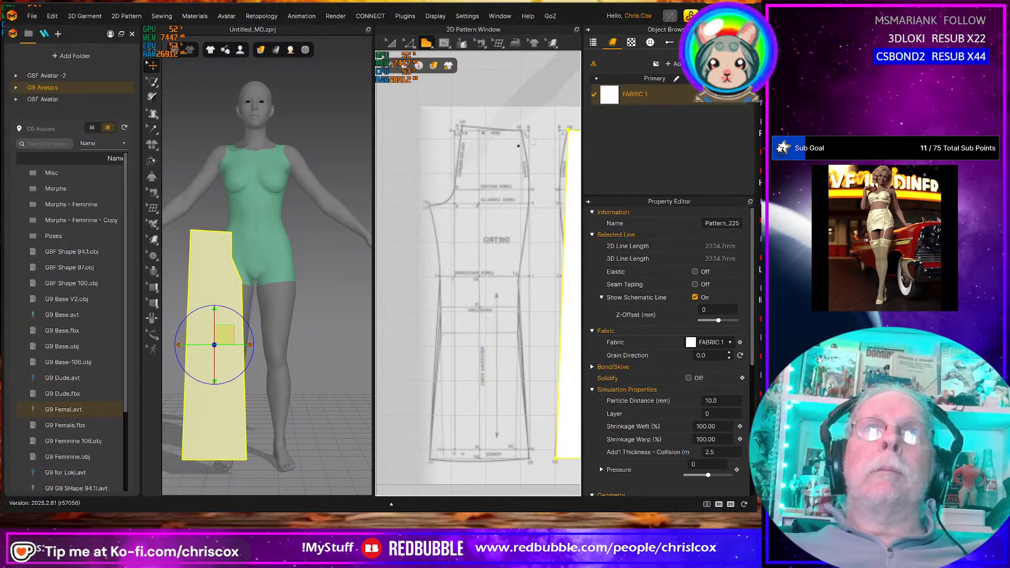
{"action": "left_click", "coordinate": [520, 129]}
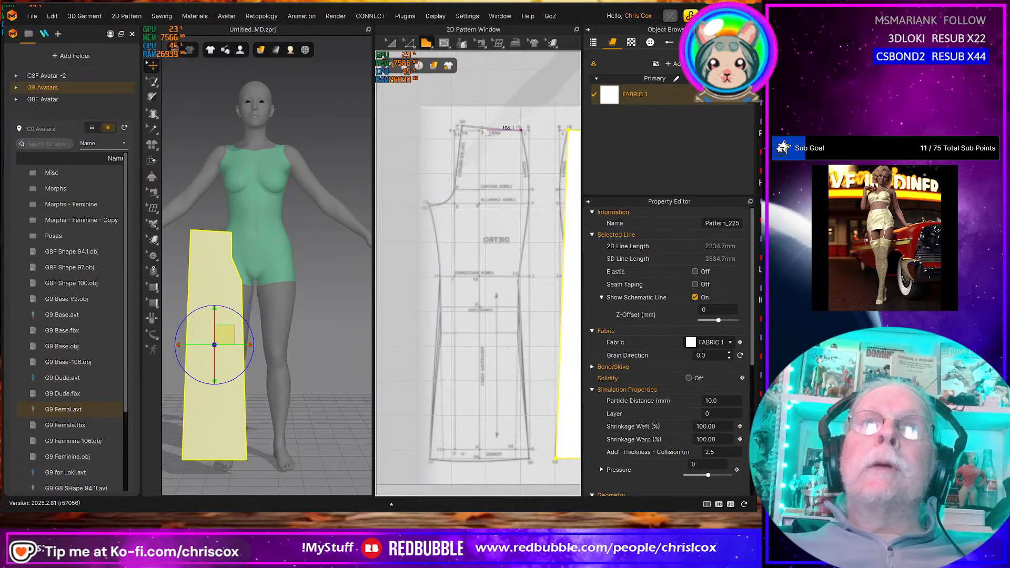
{"action": "left_click", "coordinate": [463, 126]}
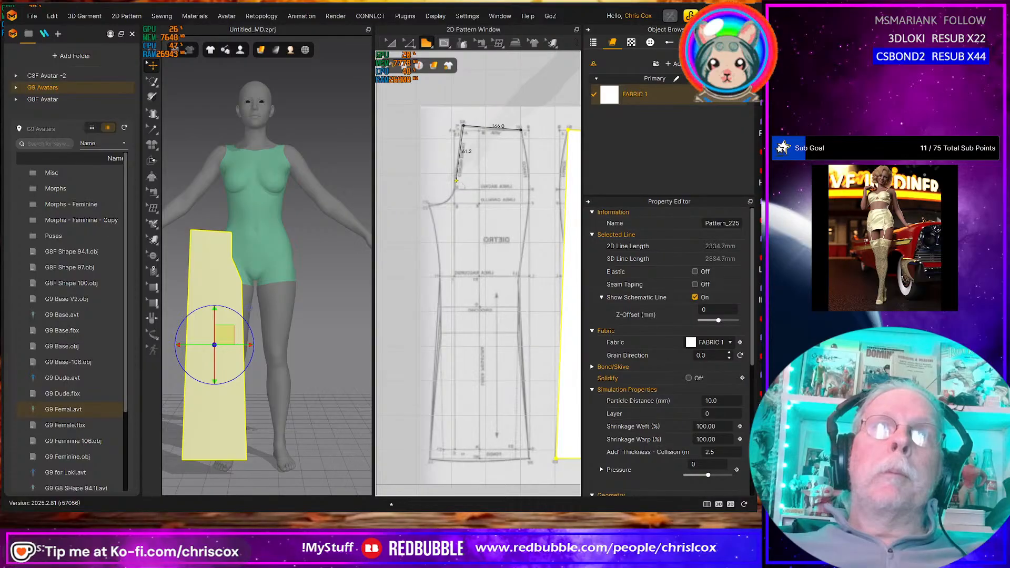
{"action": "left_click", "coordinate": [430, 207]}
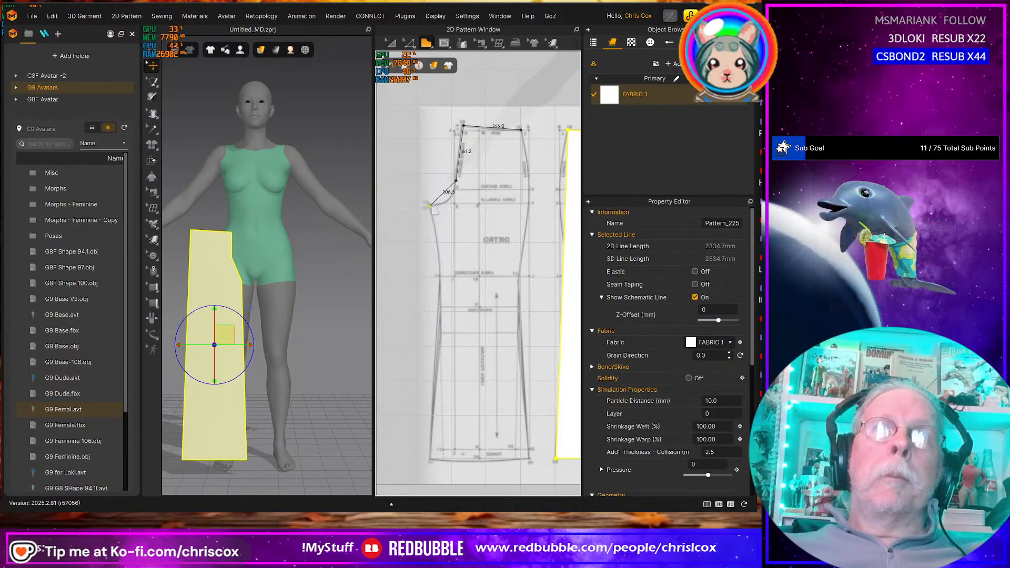
{"action": "left_click", "coordinate": [430, 459]}
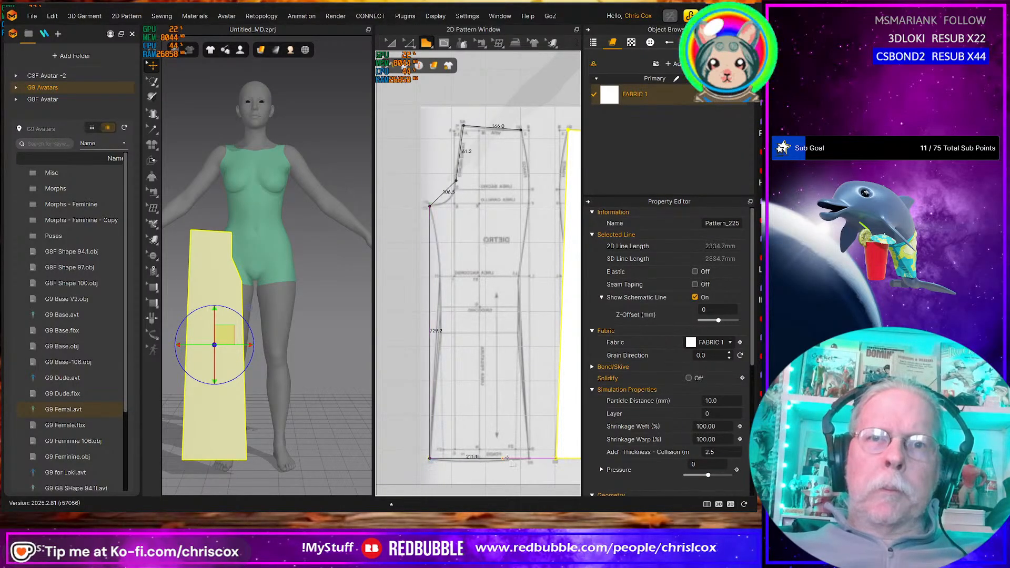
{"action": "left_click", "coordinate": [528, 458]}
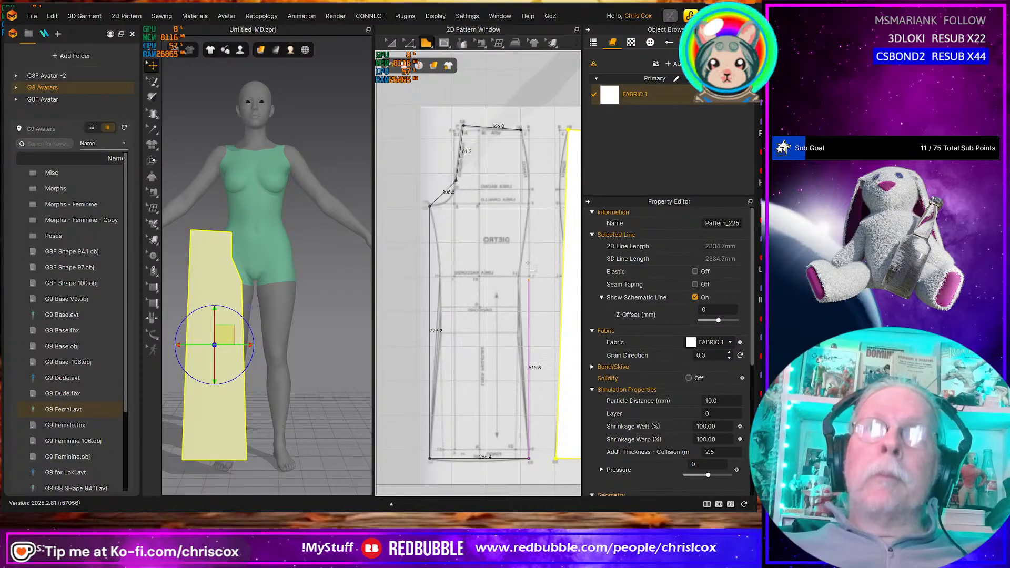
{"action": "left_click", "coordinate": [520, 130]}
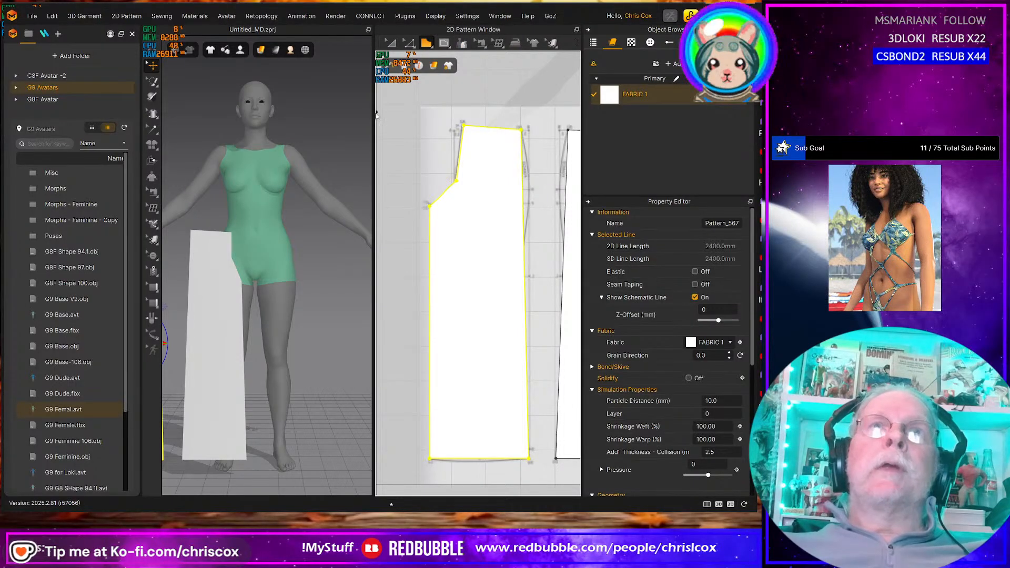
Widen the 2D pattern view and set its garment rendering style to Translucent Surface
{"action": "left_click_drag", "start_coordinate": [375, 117], "coordinate": [319, 117]}
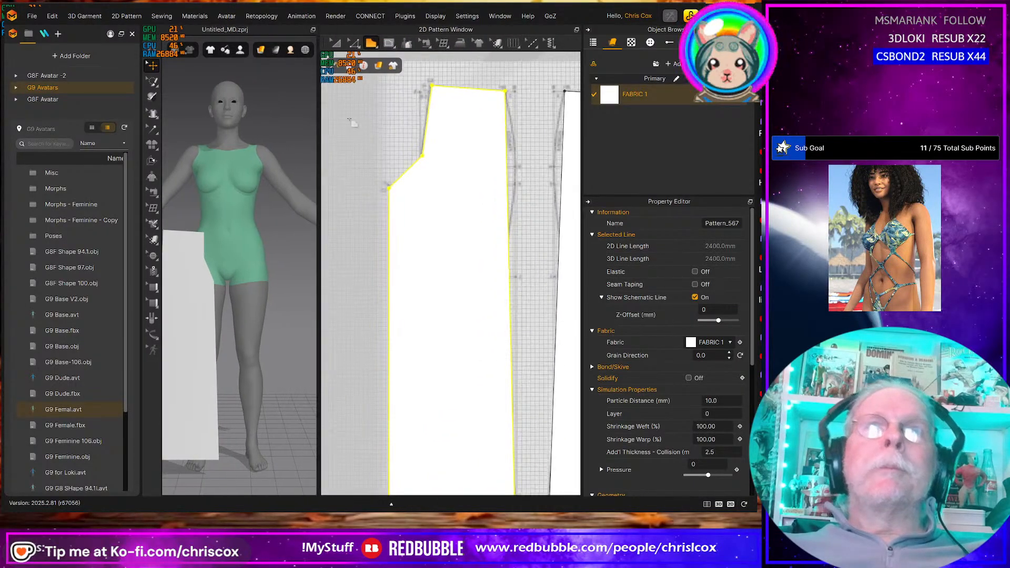
{"action": "scroll", "coordinate": [400, 114], "scroll_direction": "down", "scroll_amount": 2}
{"action": "middle_click_drag", "start_coordinate": [400, 110], "coordinate": [398, 174]}
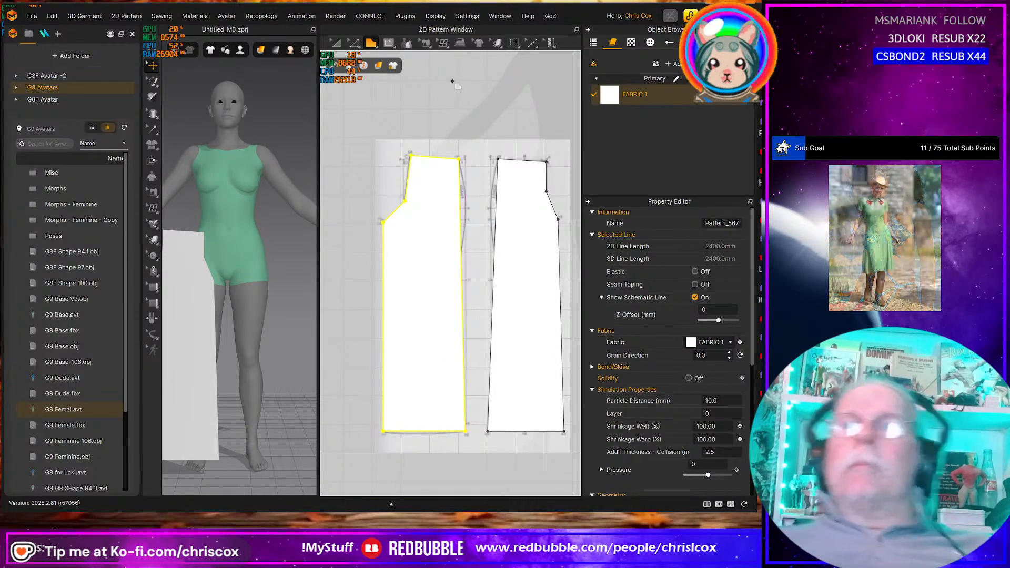
{"action": "left_click", "coordinate": [498, 42]}
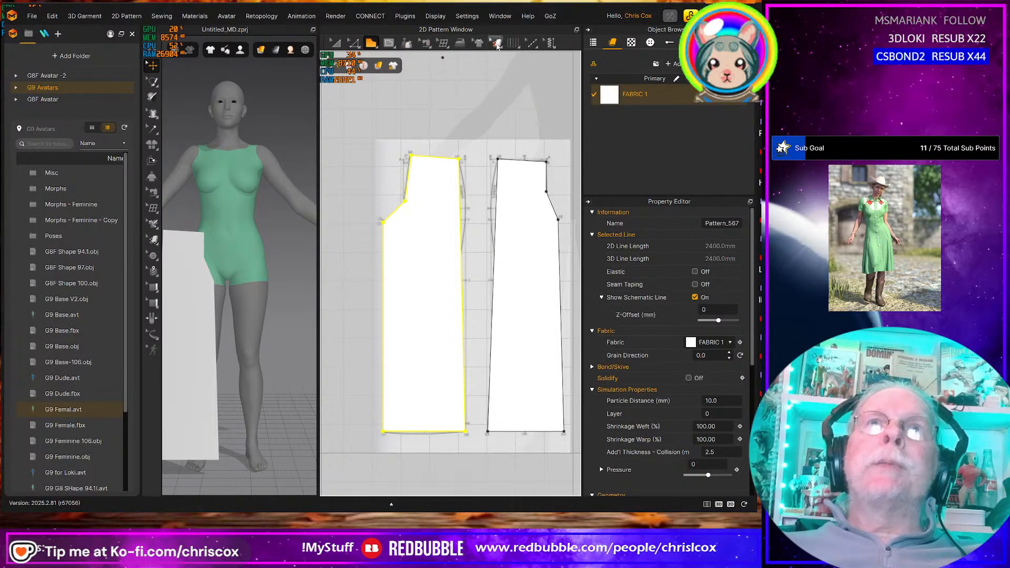
{"action": "left_click", "coordinate": [378, 66]}
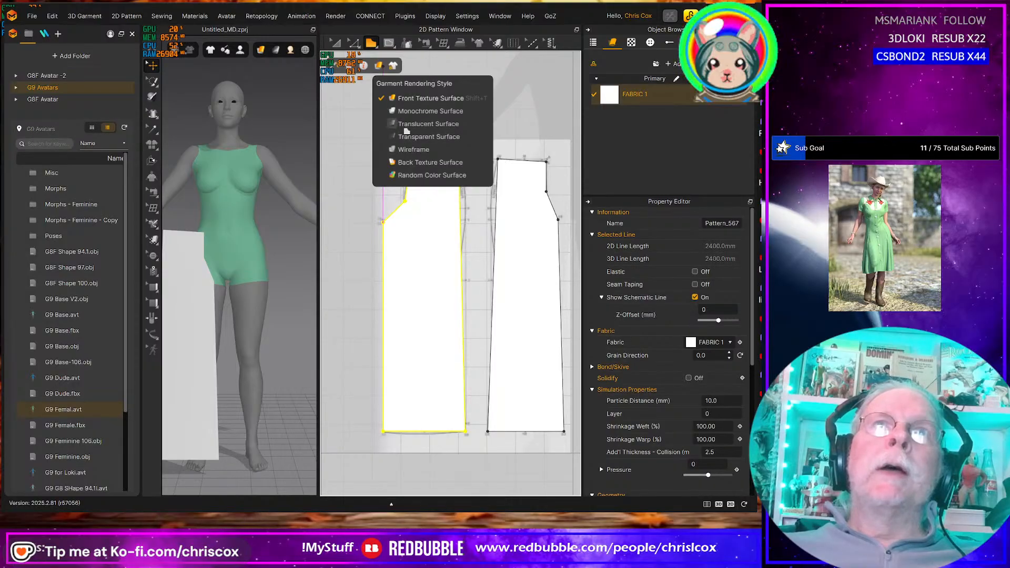
{"action": "left_click", "coordinate": [405, 124]}
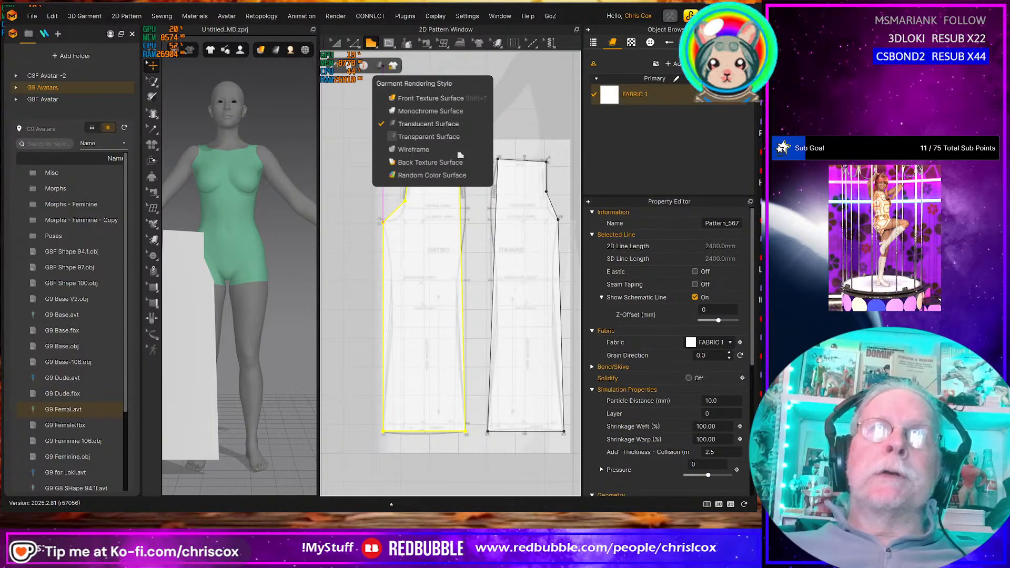
{"action": "scroll", "coordinate": [454, 276], "scroll_direction": "up", "scroll_amount": 3}
{"action": "scroll", "coordinate": [453, 276], "scroll_direction": "down", "scroll_amount": 2}
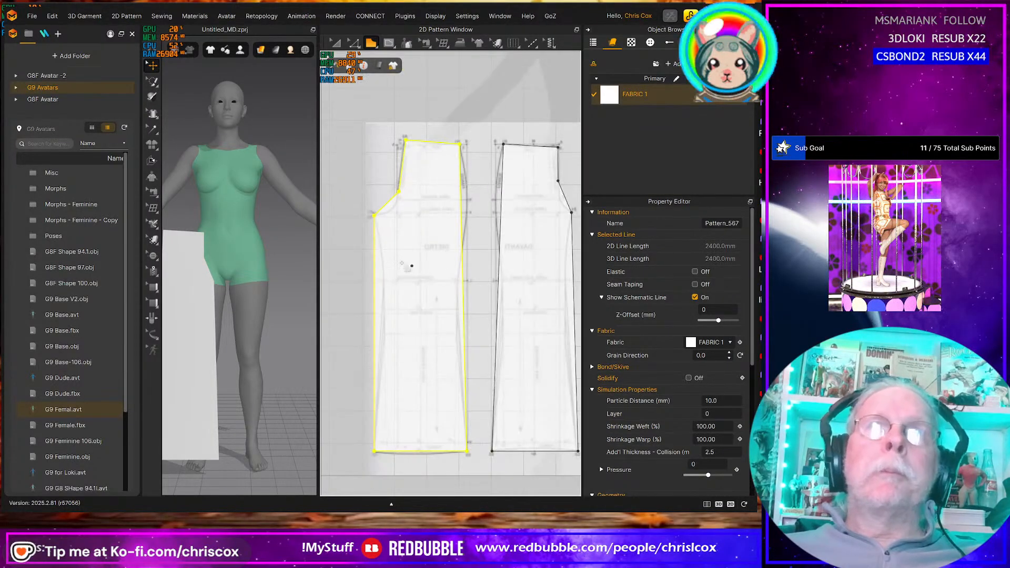
Curve the back piece's crotch edge to match the crotch line in the background image
{"action": "key", "text": "c"}
{"action": "scroll", "coordinate": [400, 252], "scroll_direction": "up", "scroll_amount": 4}
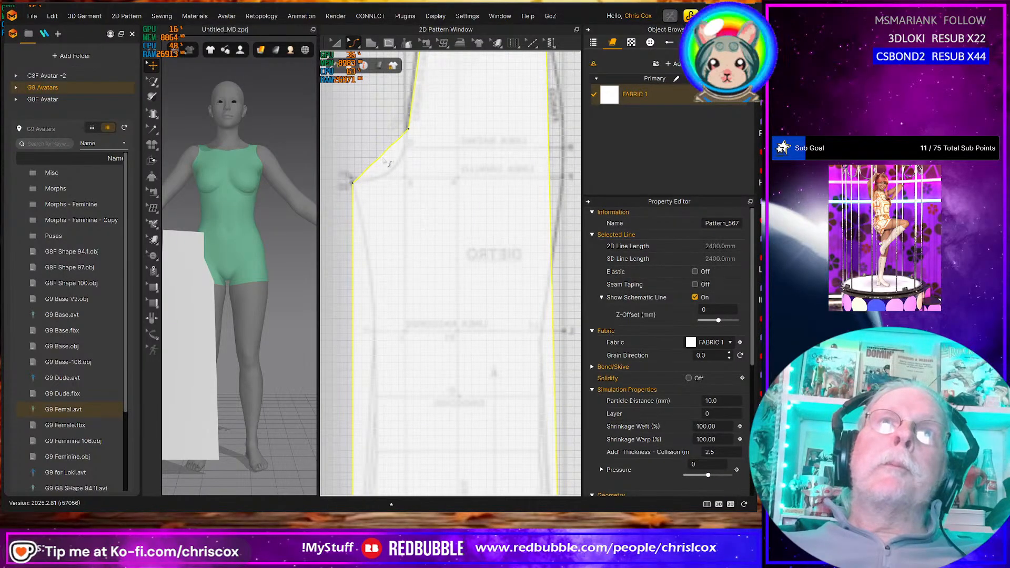
{"action": "mouse_move", "coordinate": [386, 162]}
{"action": "left_mouse_down"}
{"action": "mouse_move", "coordinate": [400, 174]}
{"action": "mouse_move", "coordinate": [391, 172]}
{"action": "left_mouse_up"}
{"action": "middle_click_drag", "start_coordinate": [557, 163], "coordinate": [519, 204]}
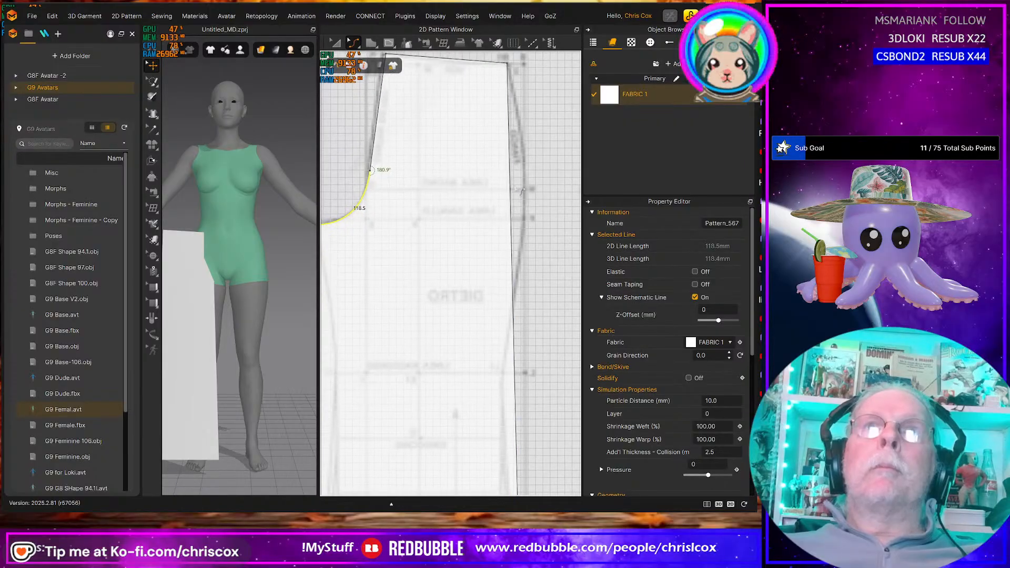
{"action": "left_click_drag", "start_coordinate": [515, 190], "coordinate": [526, 192]}
{"action": "middle_click_drag", "start_coordinate": [542, 356], "coordinate": [533, 272]}
{"action": "mouse_move", "coordinate": [527, 298]}
{"action": "left_mouse_down"}
{"action": "mouse_move", "coordinate": [506, 298]}
{"action": "mouse_move", "coordinate": [521, 304]}
{"action": "left_mouse_up"}
{"action": "key", "text": "ctrl+z"}
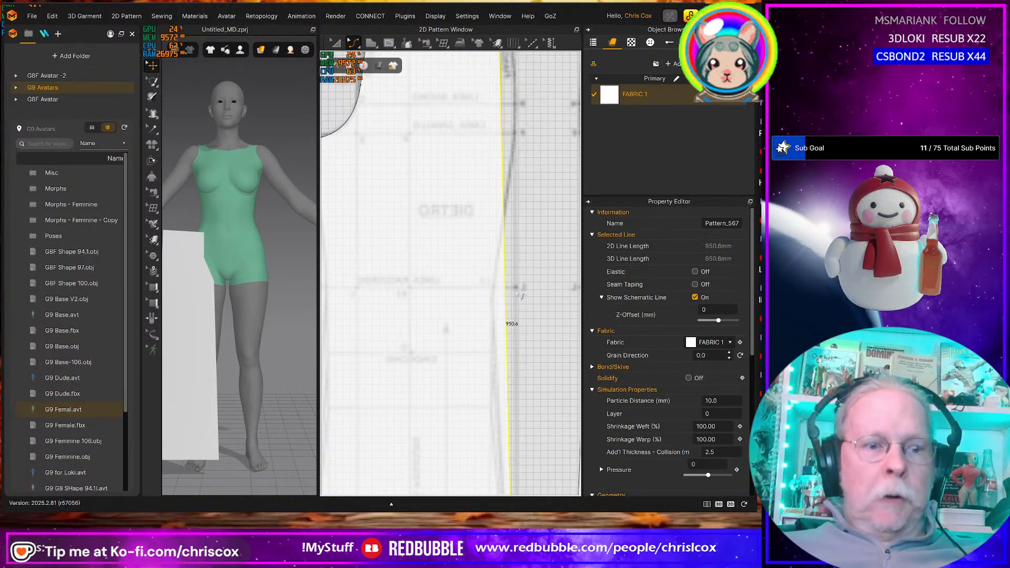
Shape the back piece's outer side seam to the background with curve points at the hip, knee and lower leg
{"action": "left_click_drag", "start_coordinate": [501, 99], "coordinate": [515, 100]}
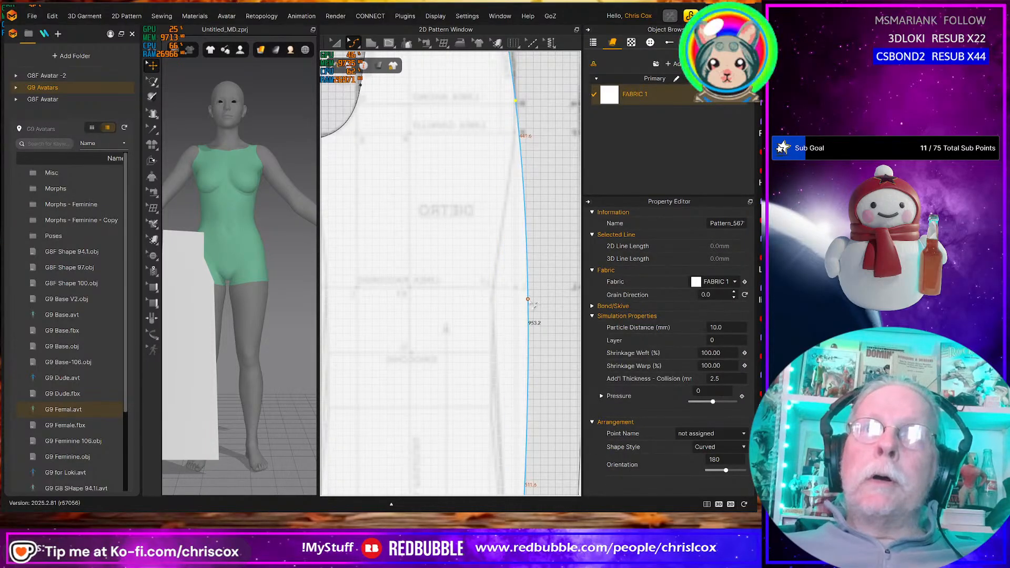
{"action": "left_click_drag", "start_coordinate": [527, 300], "coordinate": [499, 295]}
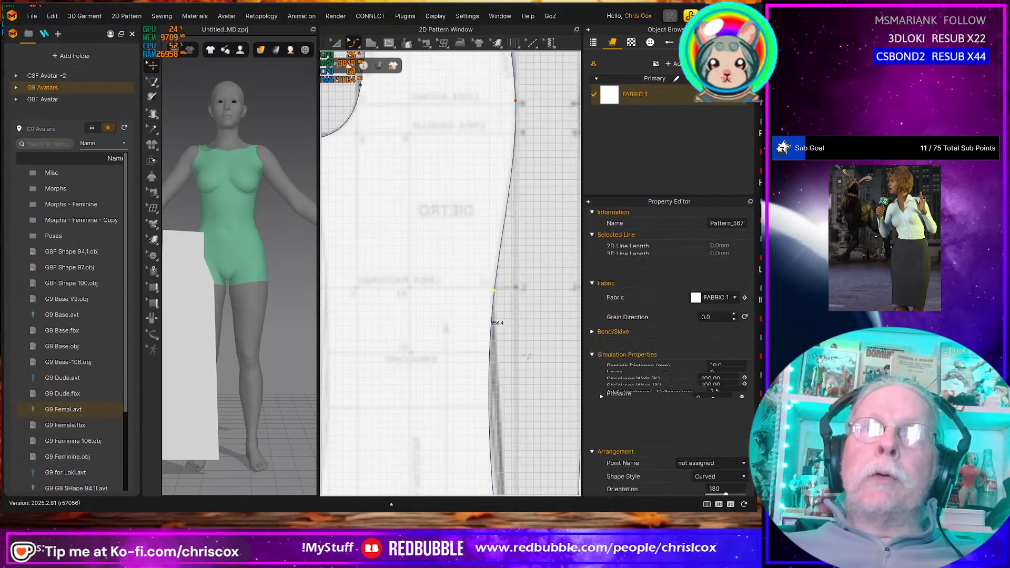
{"action": "middle_click_drag", "start_coordinate": [529, 339], "coordinate": [500, 167]}
{"action": "middle_click_drag", "start_coordinate": [499, 285], "coordinate": [499, 188]}
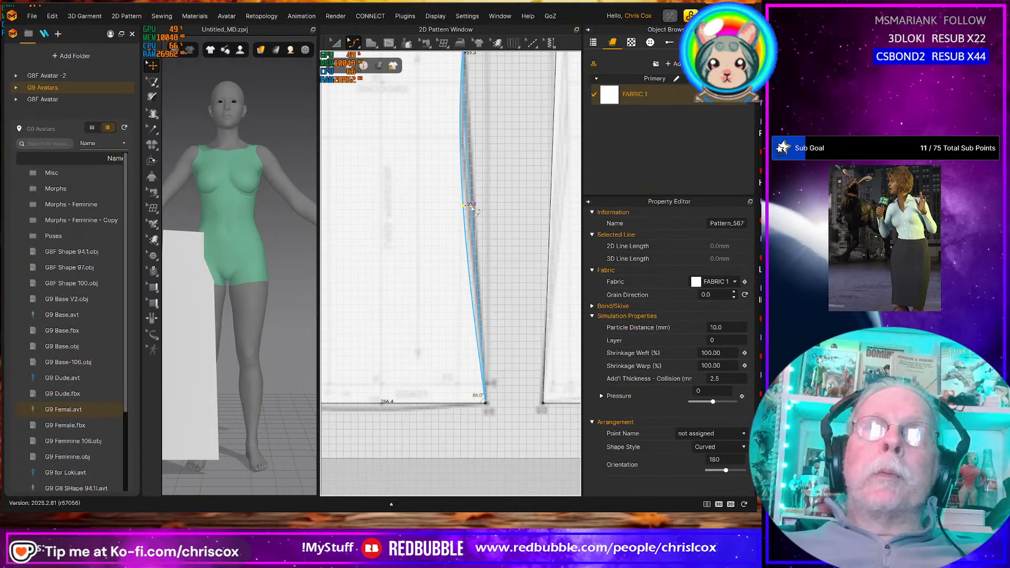
{"action": "middle_click_drag", "start_coordinate": [509, 281], "coordinate": [459, 372]}
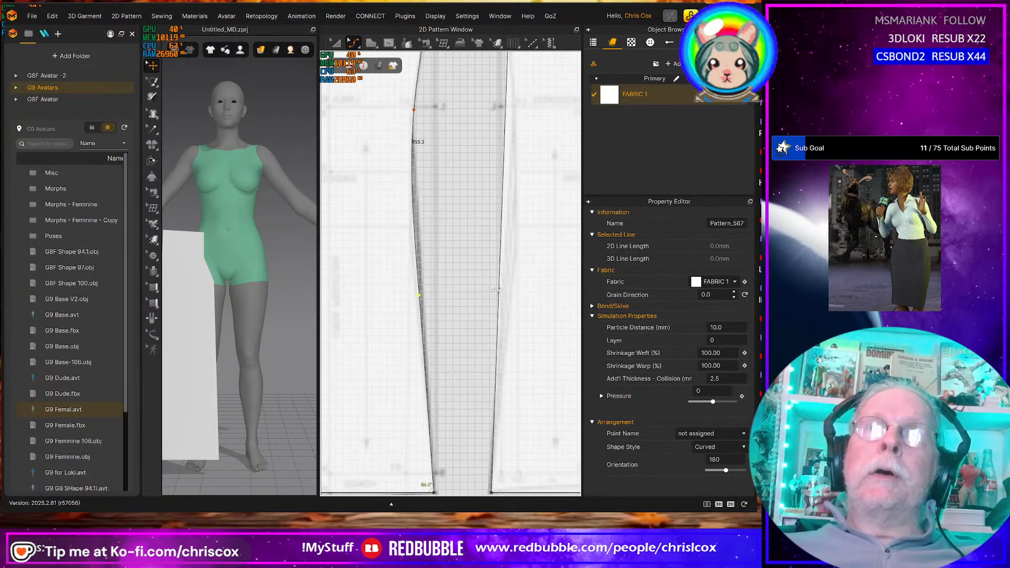
Shape the front piece's outer side seam to the background with curve points at the hip, knee and lower leg
{"action": "scroll", "coordinate": [496, 298], "scroll_direction": "down", "scroll_amount": 6}
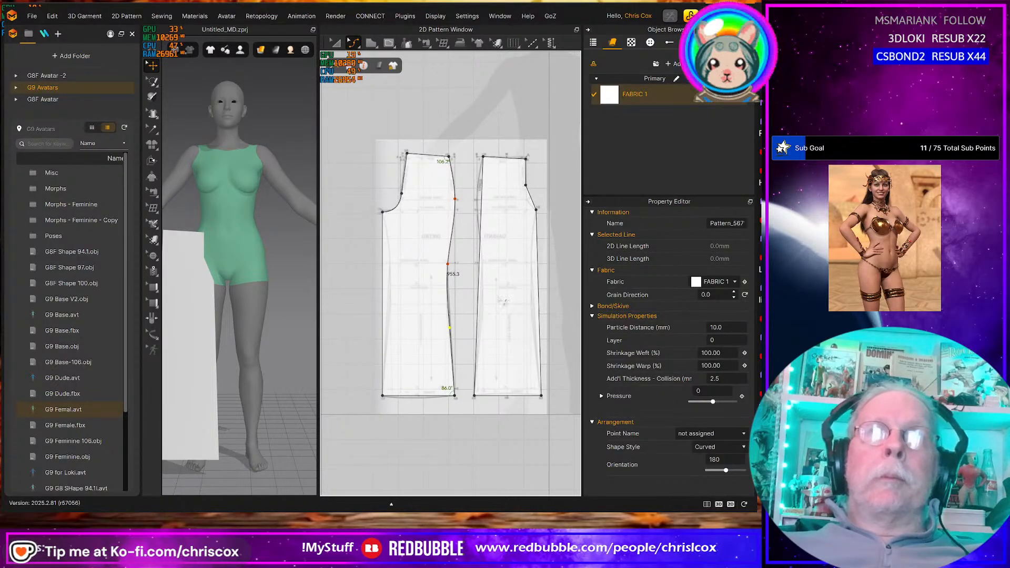
{"action": "left_click", "coordinate": [482, 203]}
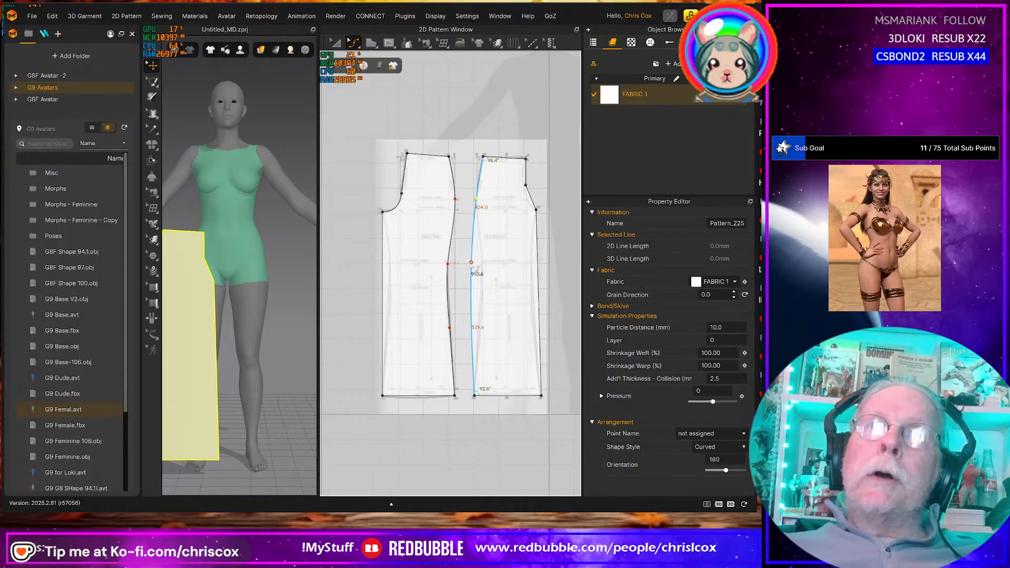
{"action": "left_click_drag", "start_coordinate": [476, 268], "coordinate": [491, 282]}
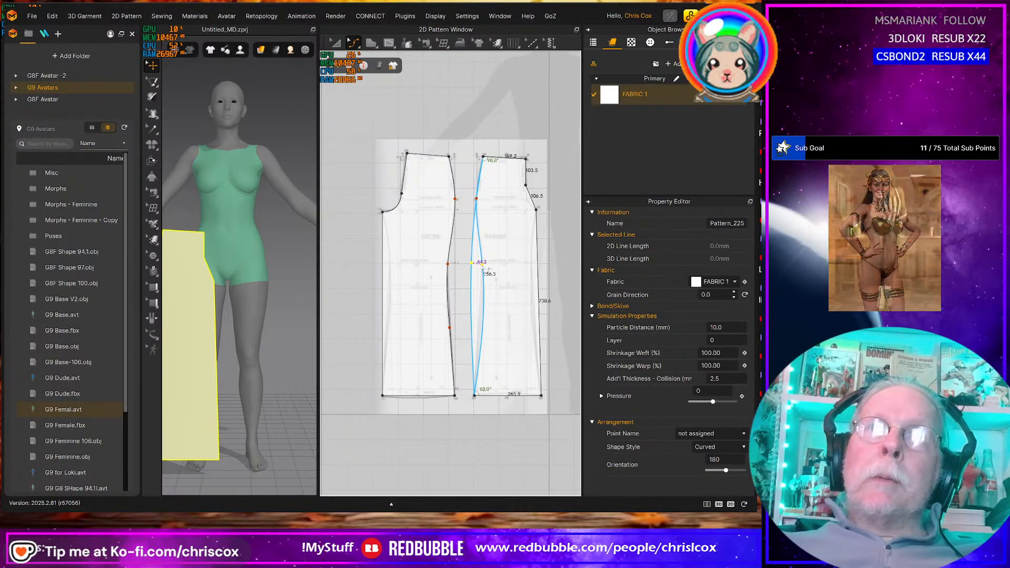
{"action": "left_click_drag", "start_coordinate": [482, 331], "coordinate": [477, 330]}
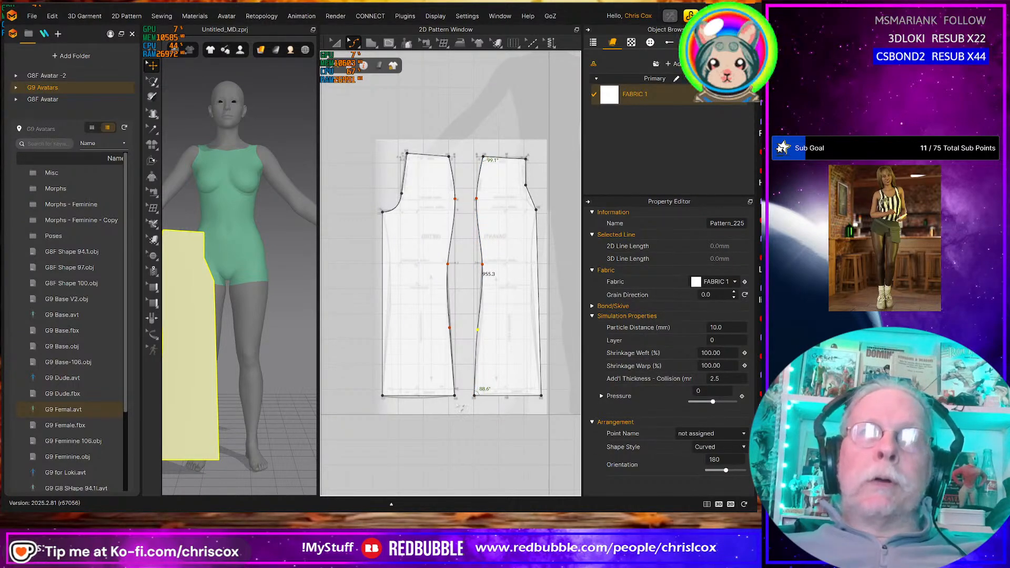
Curve the front piece's hem slightly upward at its middle to follow the background's hem line
{"action": "scroll", "coordinate": [515, 408], "scroll_direction": "up", "scroll_amount": 3}
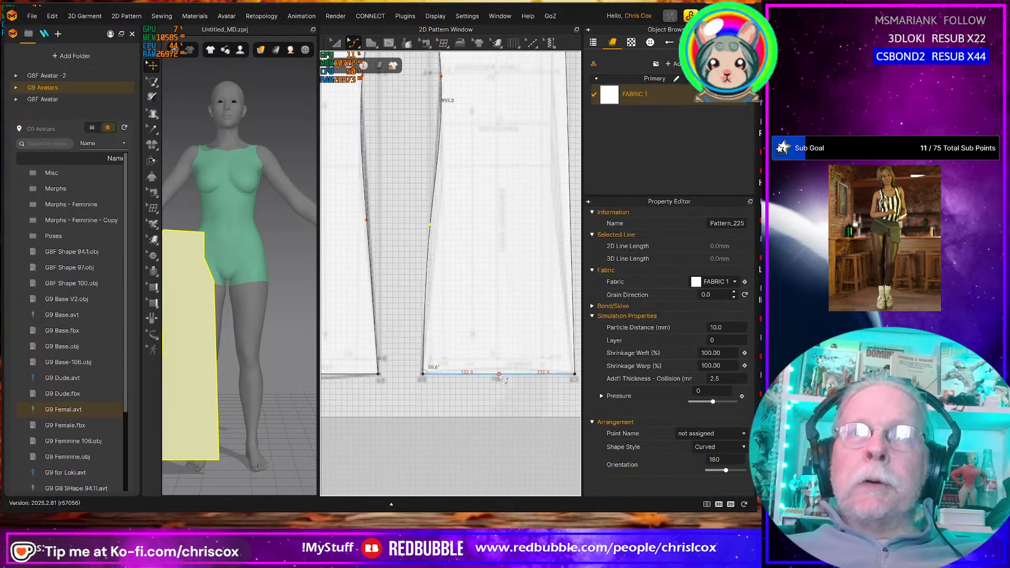
{"action": "left_click_drag", "start_coordinate": [502, 374], "coordinate": [498, 374]}
{"action": "scroll", "coordinate": [499, 378], "scroll_direction": "up", "scroll_amount": 5}
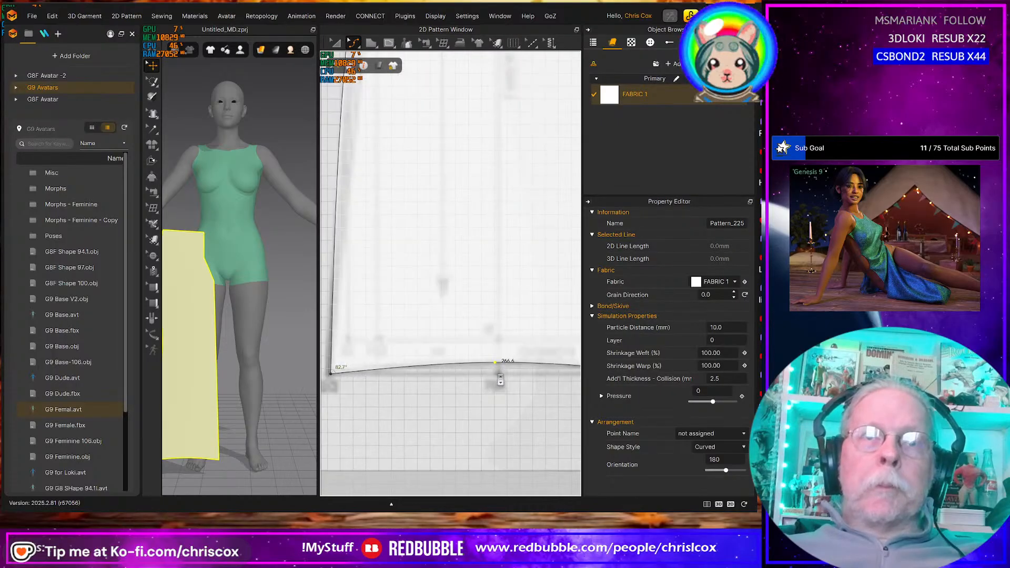
Flatten the curve of the front piece's hem to a nearly straight line between its two corners
{"action": "middle_click_drag", "start_coordinate": [499, 380], "coordinate": [558, 386]}
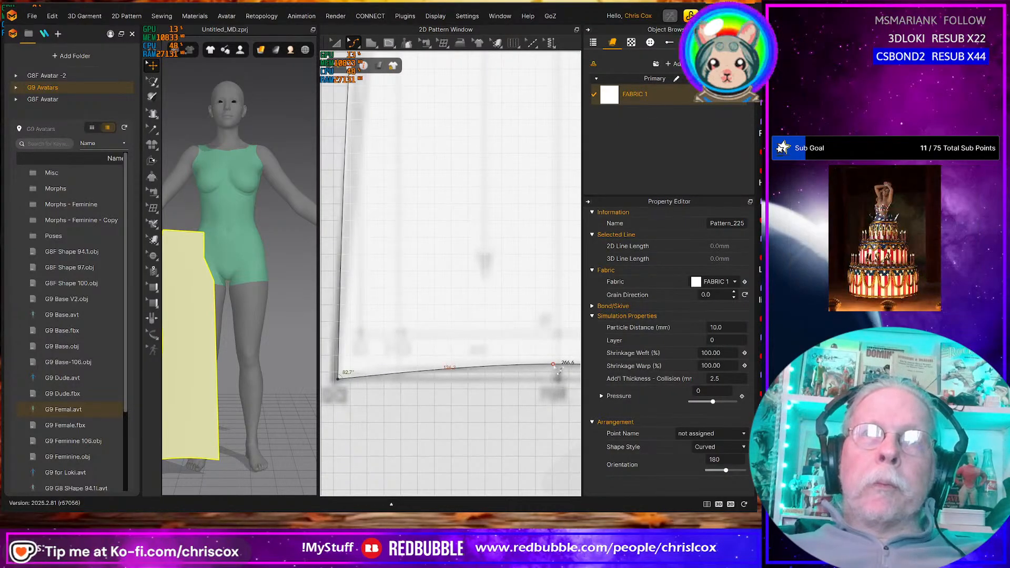
{"action": "left_click_drag", "start_coordinate": [553, 364], "coordinate": [554, 377]}
{"action": "key", "text": "ctrl+z"}
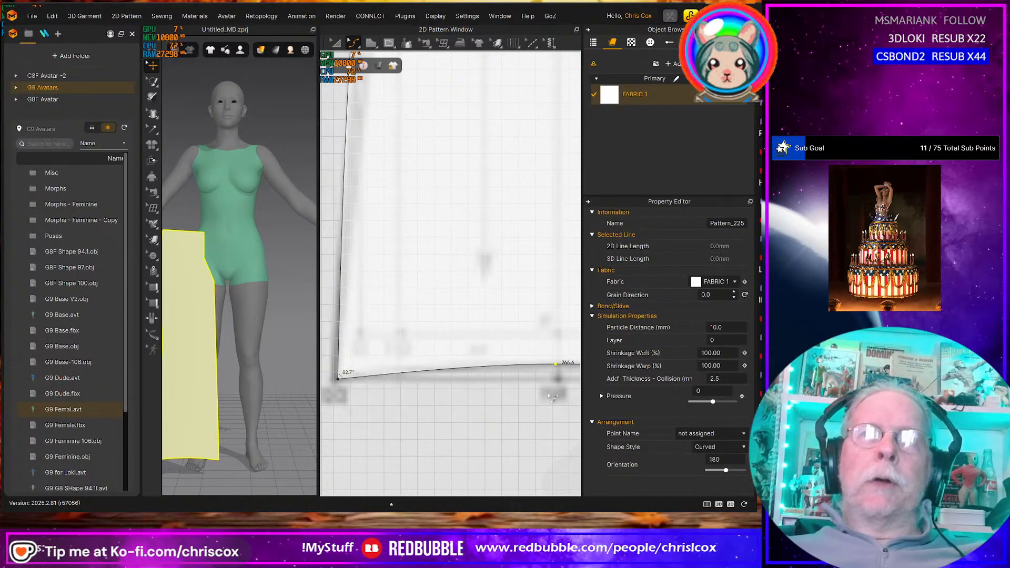
{"action": "key", "text": "ctrl+y"}
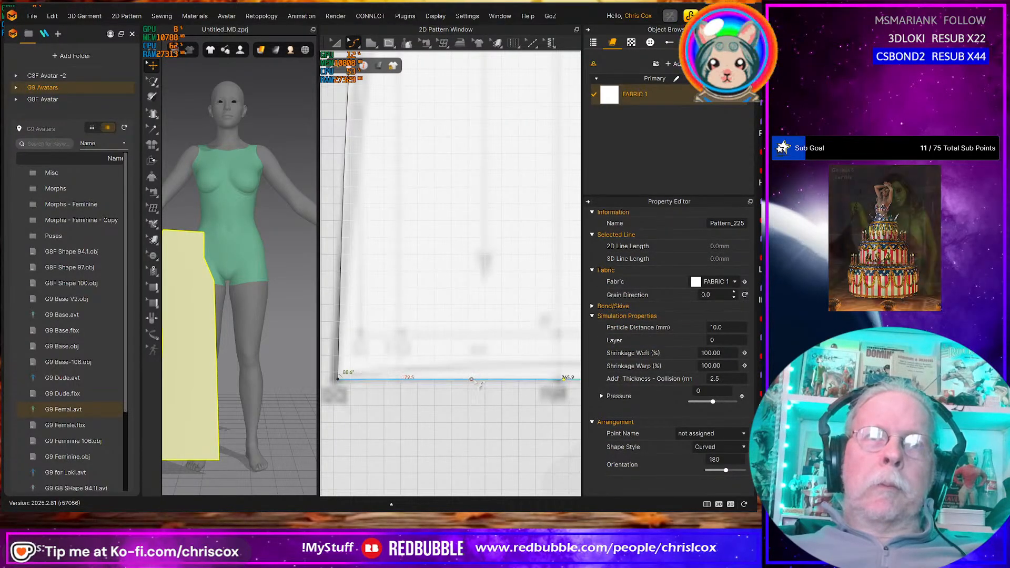
Add a curve point near the middle of the back piece's hem and adjust it to a nearly straight line
{"action": "scroll", "coordinate": [477, 412], "scroll_direction": "down", "scroll_amount": 6}
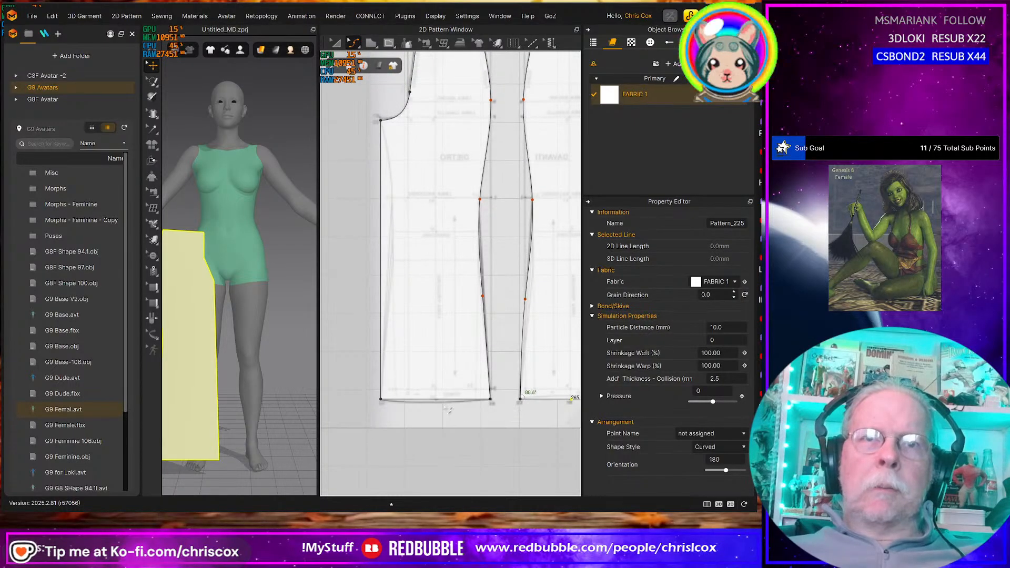
{"action": "scroll", "coordinate": [446, 409], "scroll_direction": "up", "scroll_amount": 5}
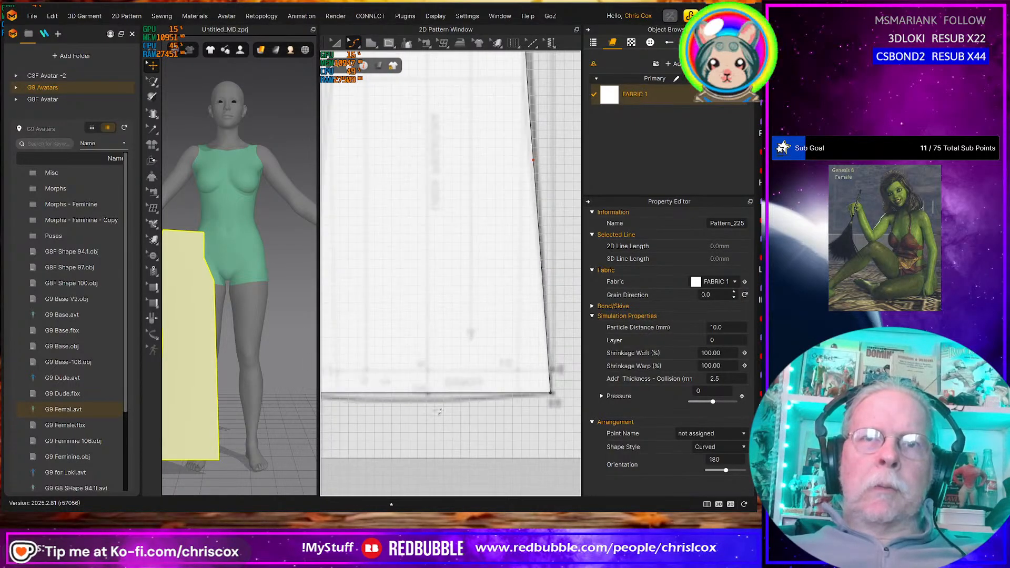
{"action": "left_click", "coordinate": [412, 399]}
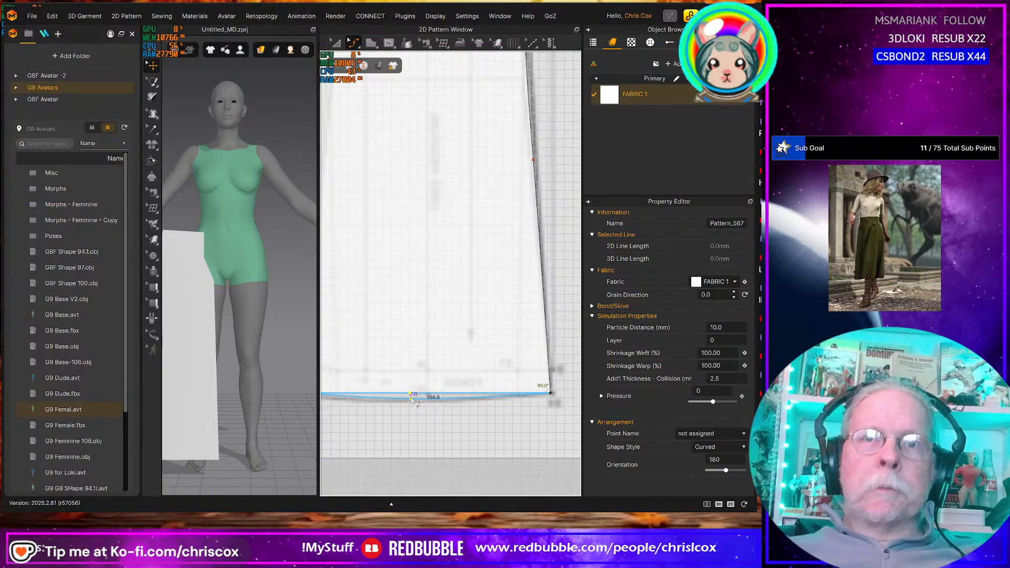
{"action": "left_click_drag", "start_coordinate": [411, 399], "coordinate": [411, 399]}
{"action": "middle_click_drag", "start_coordinate": [412, 419], "coordinate": [465, 417]}
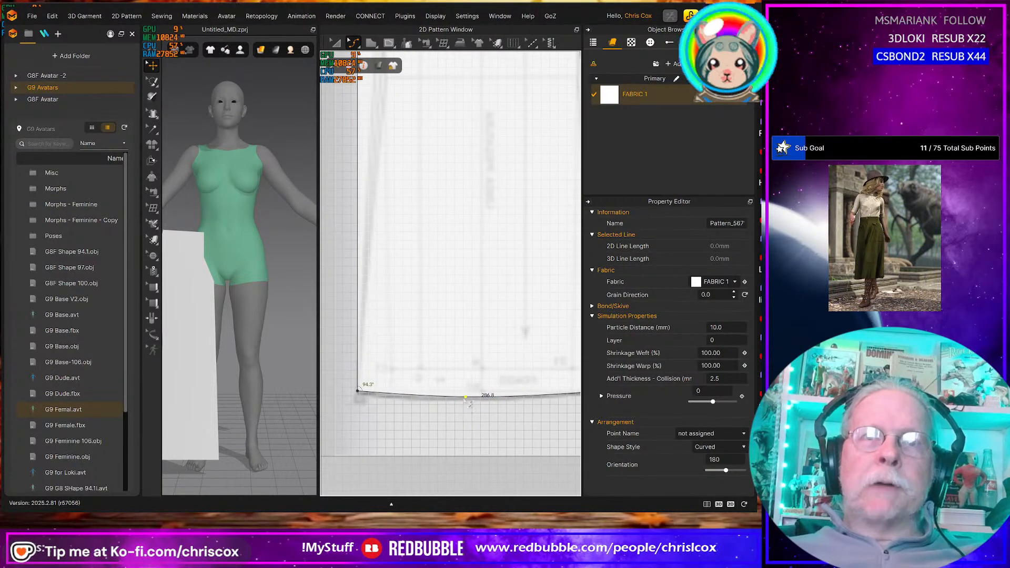
{"action": "left_click_drag", "start_coordinate": [499, 400], "coordinate": [495, 395]}
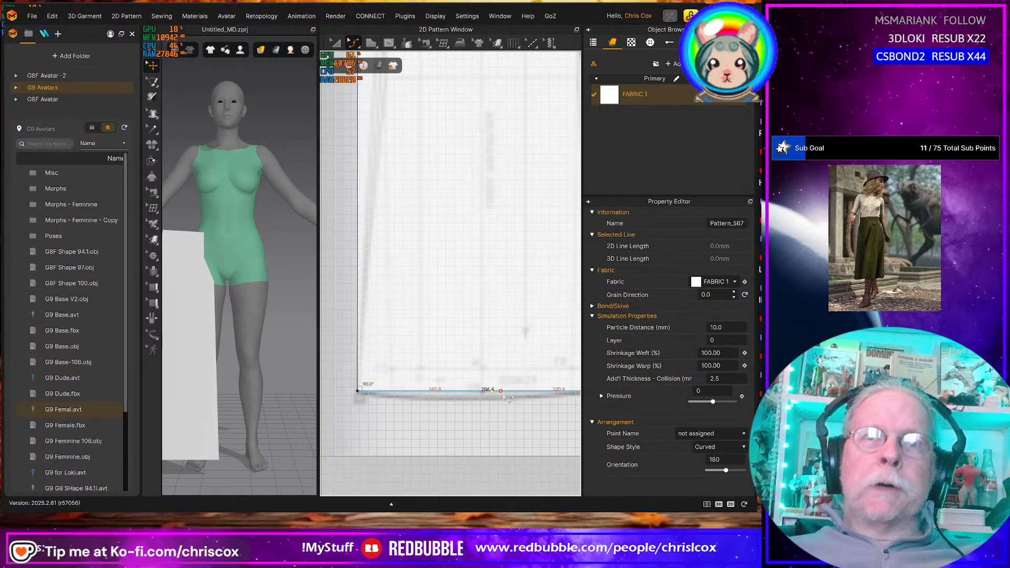
{"action": "middle_click_drag", "start_coordinate": [507, 398], "coordinate": [479, 399]}
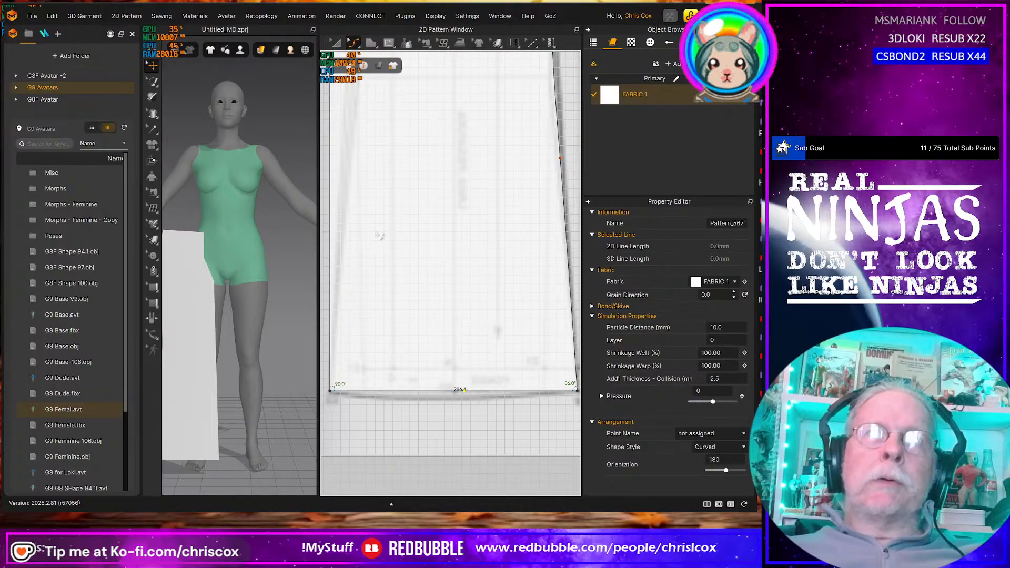
Curve the back piece's inseam inward to the background with curve points at the knee and lower leg
{"action": "scroll", "coordinate": [379, 235], "scroll_direction": "down", "scroll_amount": 5}
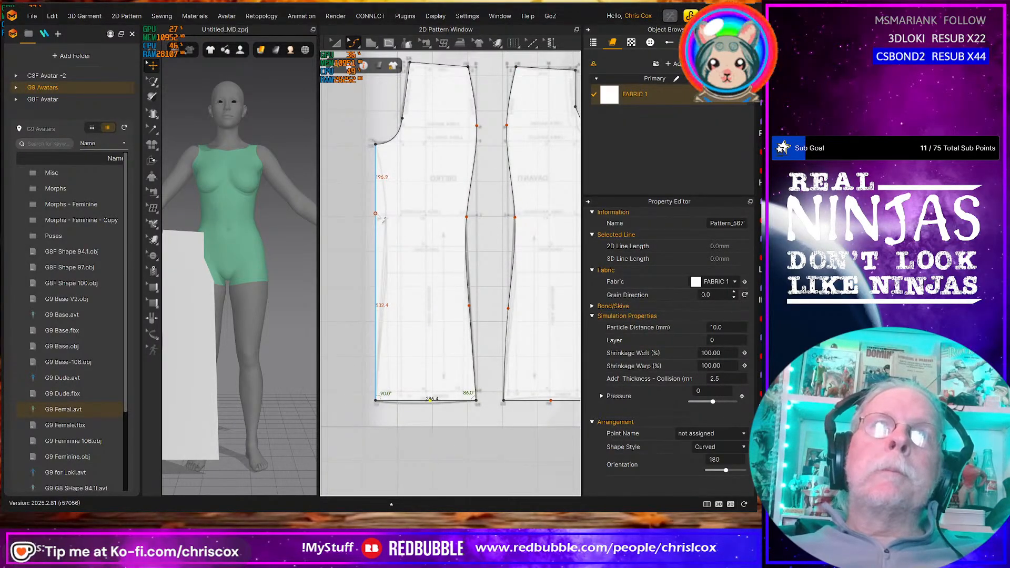
{"action": "left_click_drag", "start_coordinate": [392, 219], "coordinate": [386, 214]}
{"action": "left_click_drag", "start_coordinate": [387, 299], "coordinate": [384, 299]}
Curve the front piece's inseam inward to the background with curve points at the knee and lower leg
{"action": "middle_click_drag", "start_coordinate": [488, 324], "coordinate": [388, 330]}
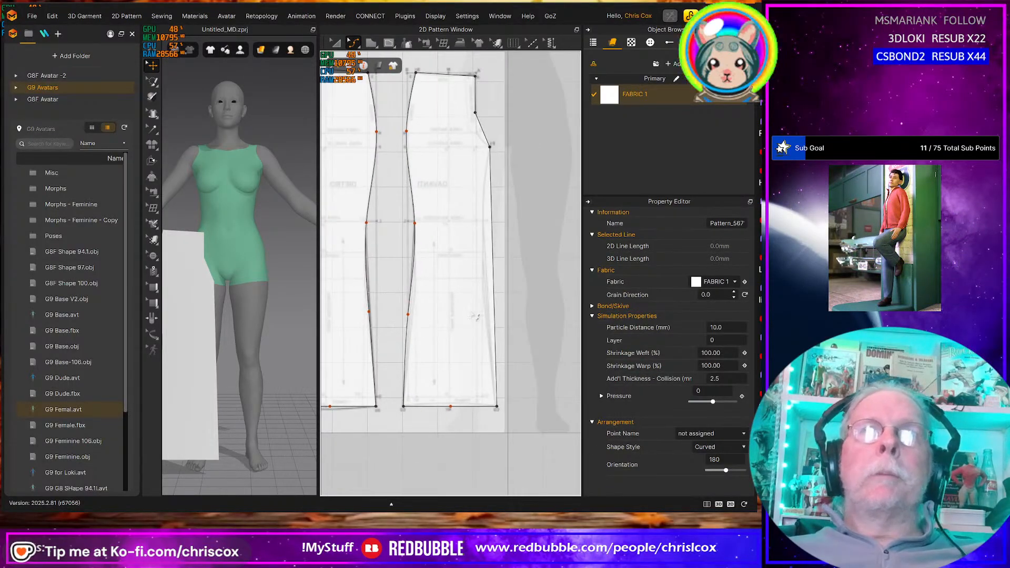
{"action": "left_click_drag", "start_coordinate": [491, 224], "coordinate": [484, 222]}
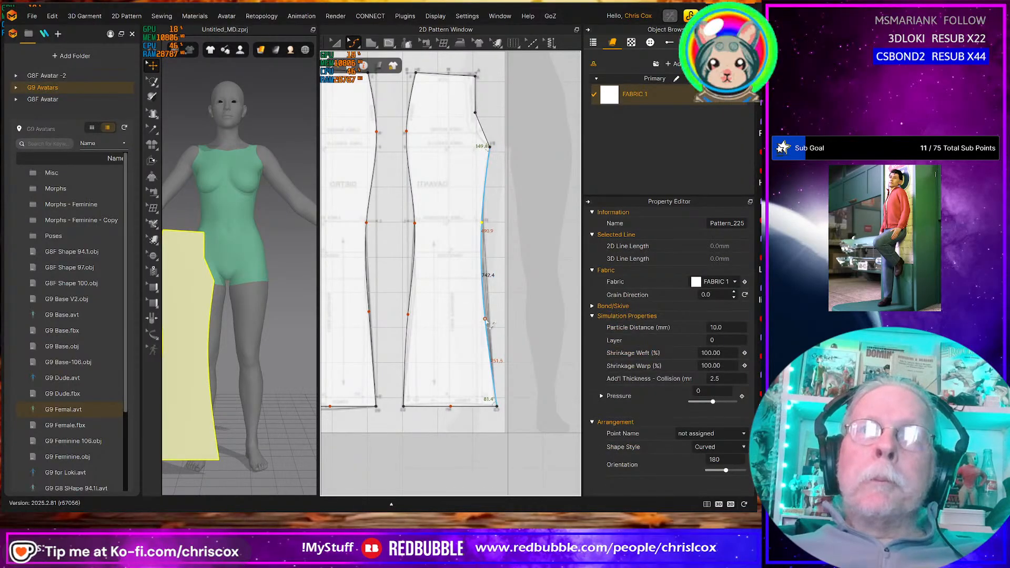
{"action": "left_click_drag", "start_coordinate": [485, 318], "coordinate": [493, 323]}
Fine-tune the knee curve point on the back piece's inseam so it follows the background line
{"action": "middle_click_drag", "start_coordinate": [474, 335], "coordinate": [564, 338]}
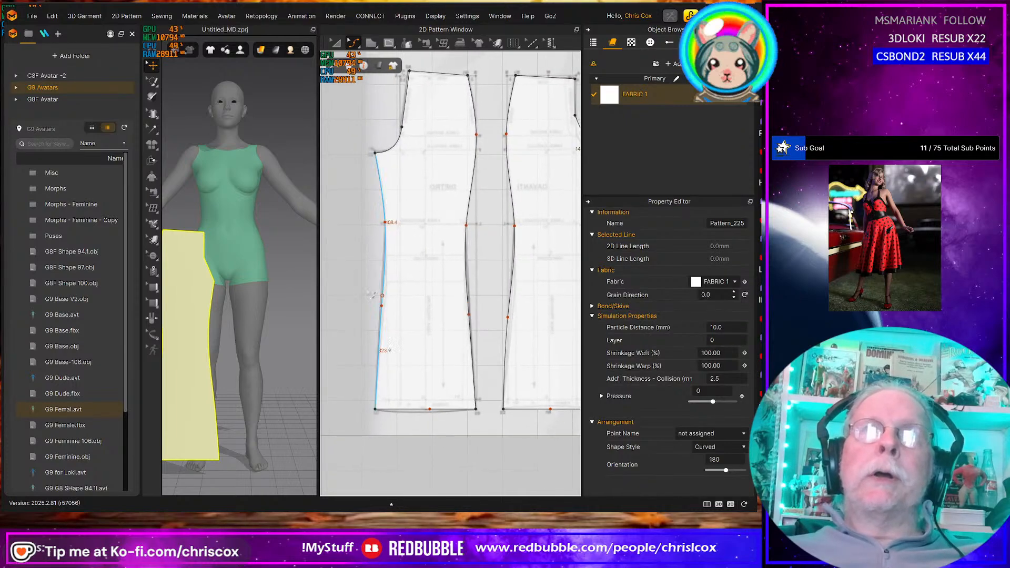
{"action": "scroll", "coordinate": [395, 223], "scroll_direction": "up", "scroll_amount": 3}
{"action": "left_click", "coordinate": [393, 218]}
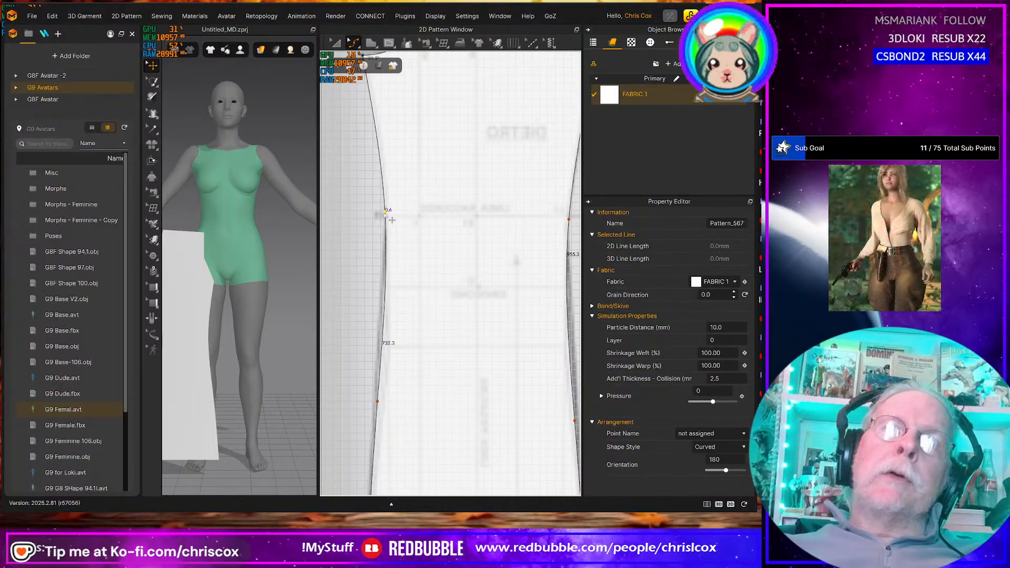
{"action": "right_click_drag", "start_coordinate": [392, 219], "coordinate": [400, 298]}
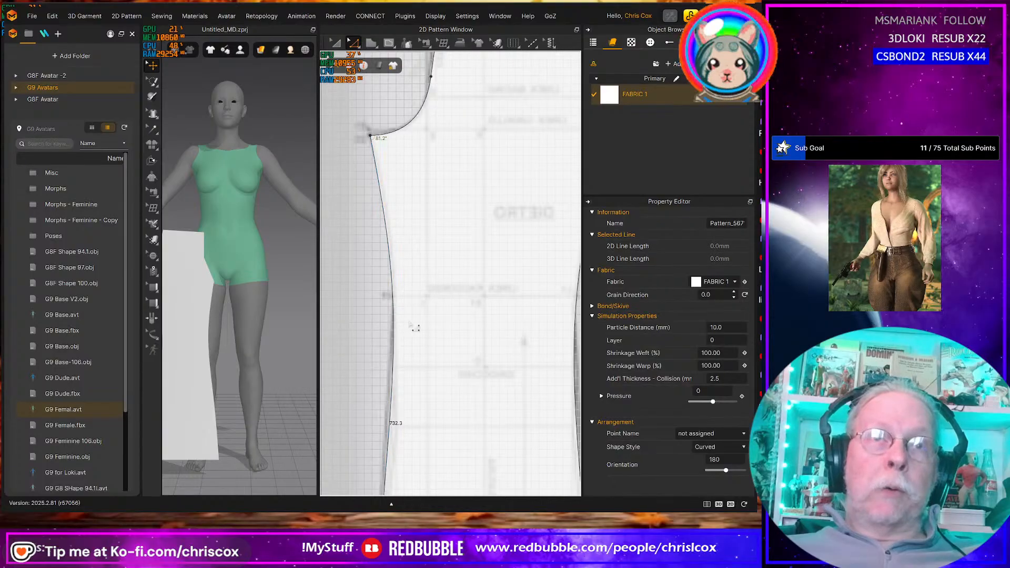
{"action": "scroll", "coordinate": [416, 328], "scroll_direction": "down", "scroll_amount": 5}
{"action": "right_click_drag", "start_coordinate": [412, 322], "coordinate": [411, 233]}
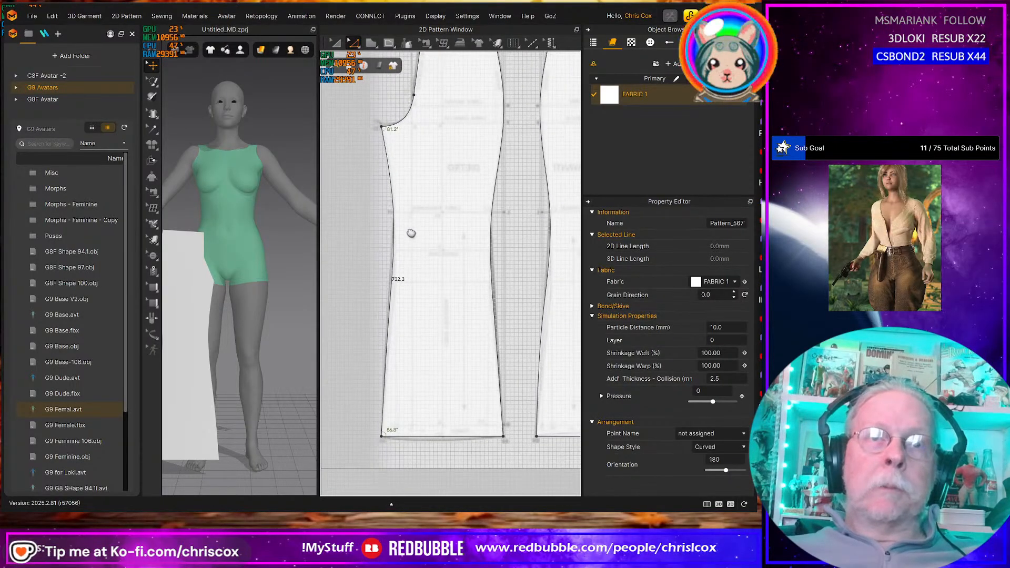
Change the length of the back piece's inseam to 741.8 mm, with the direction set to Start
{"action": "left_click", "coordinate": [399, 282]}
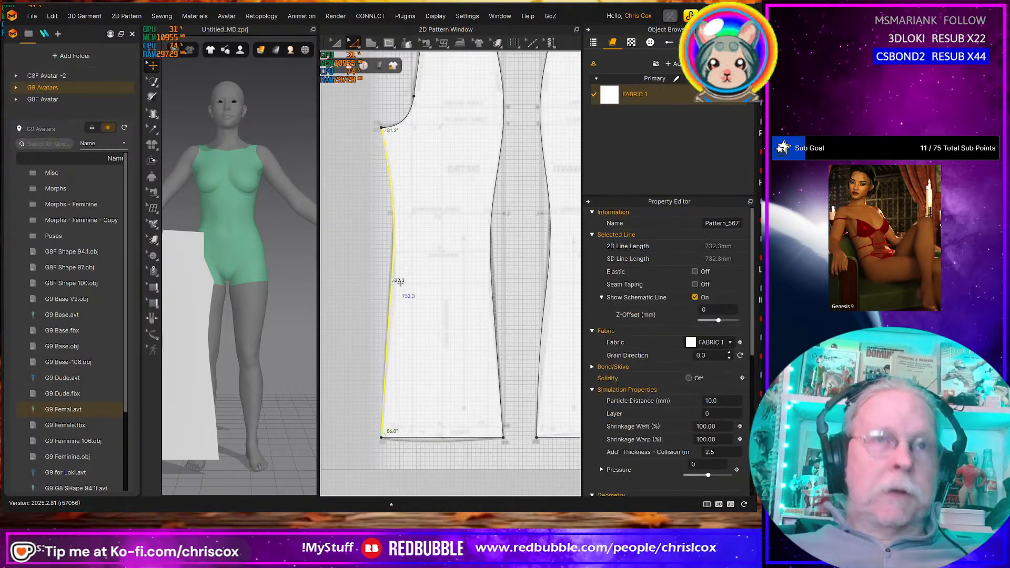
{"action": "right_click", "coordinate": [392, 279]}
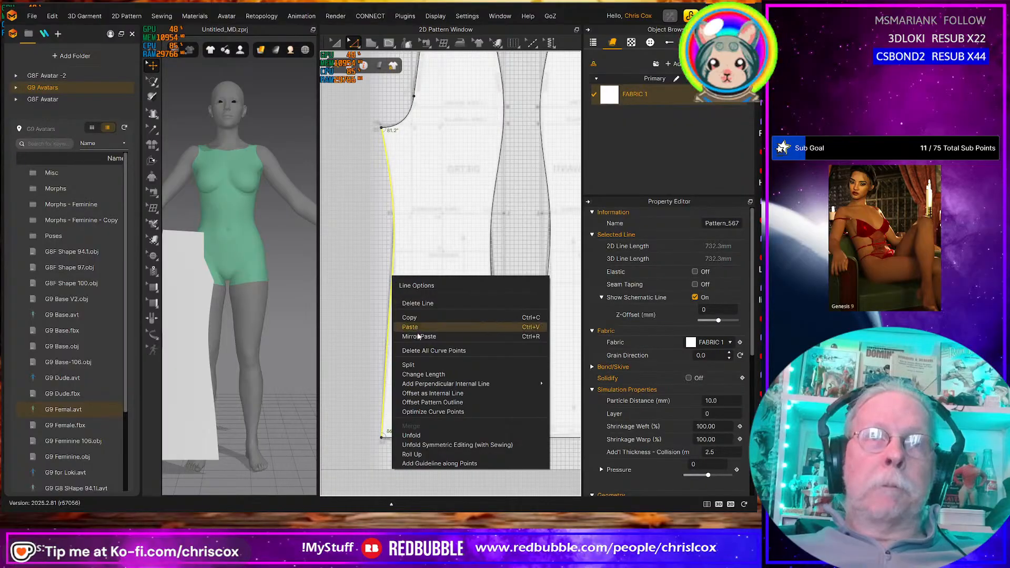
{"action": "left_click", "coordinate": [421, 374]}
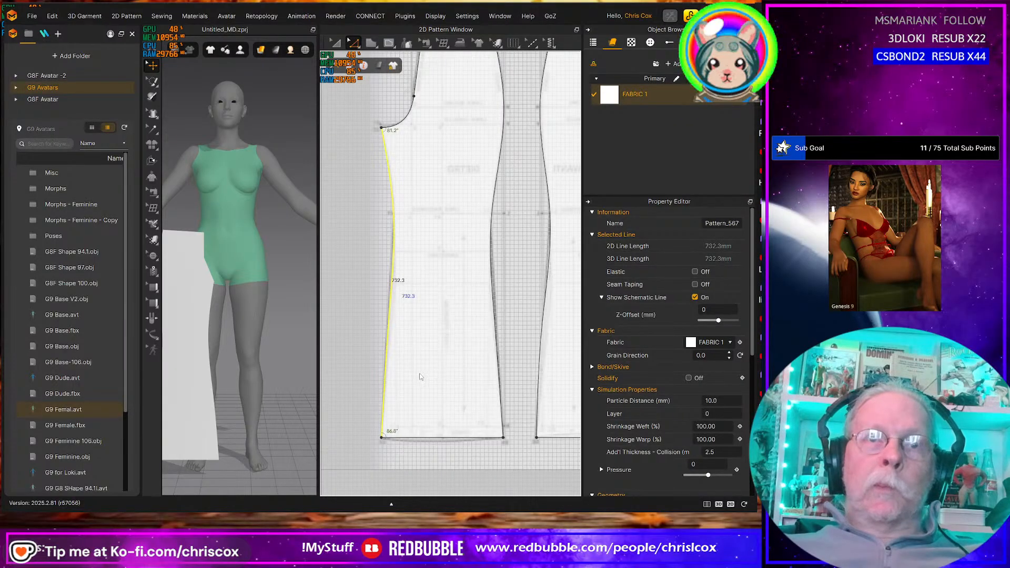
{"action": "type", "text": "741.8"}
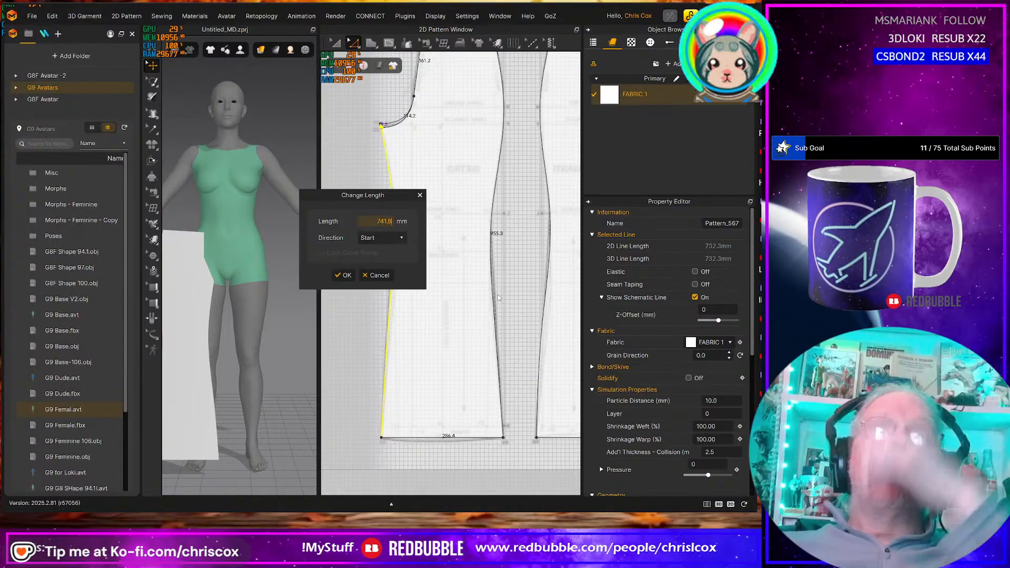
{"action": "left_click", "coordinate": [345, 275]}
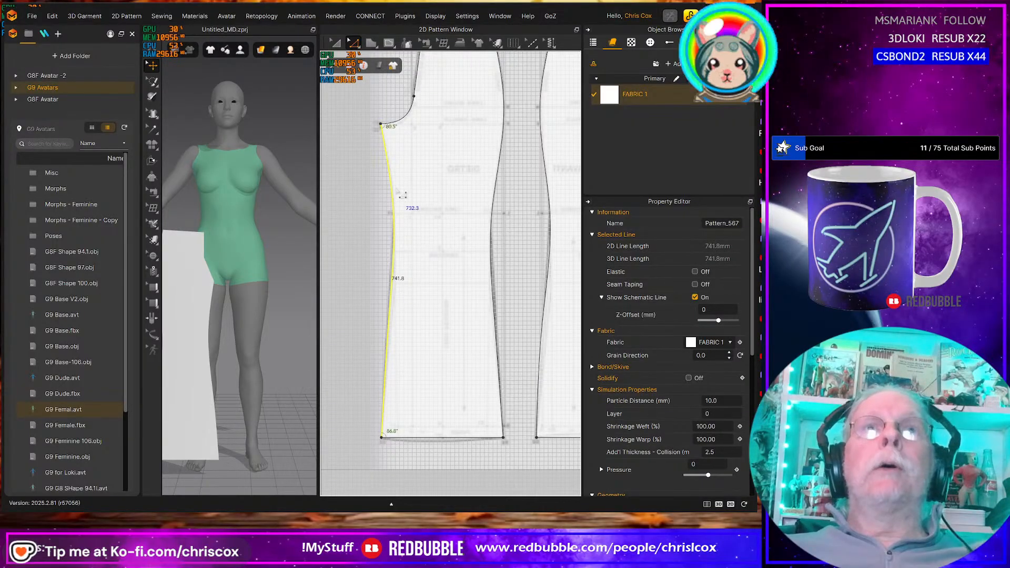
Nudge the point joining the back piece's crotch curve and center-back seam slightly upward
{"action": "middle_click_drag", "start_coordinate": [422, 214], "coordinate": [441, 330]}
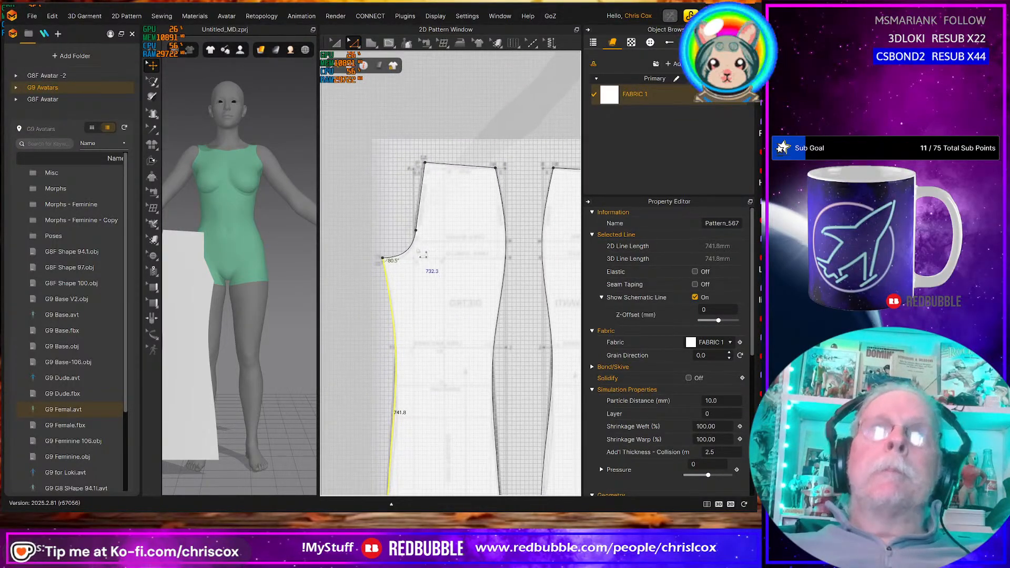
{"action": "left_click", "coordinate": [417, 227]}
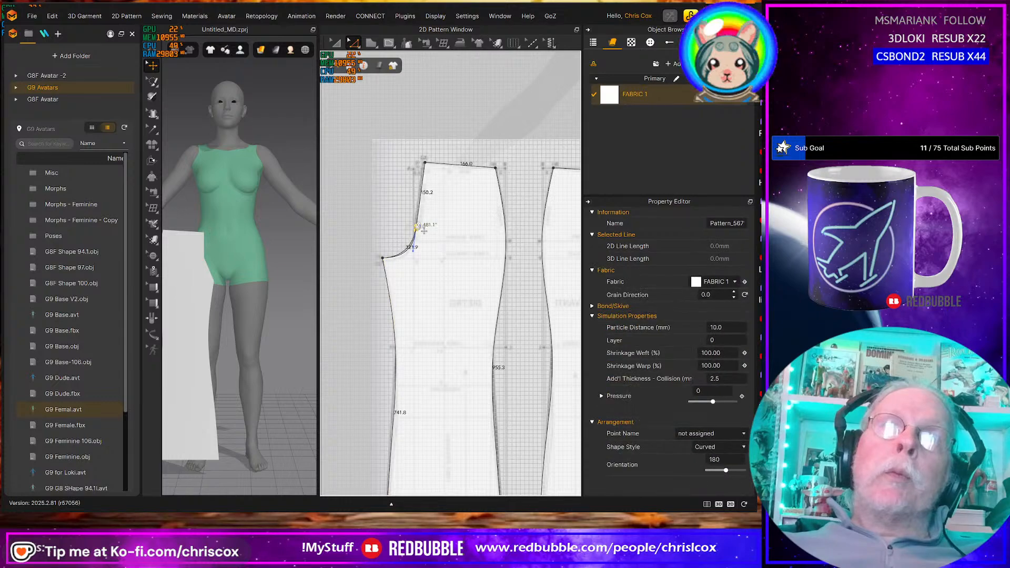
{"action": "left_click_drag", "start_coordinate": [417, 224], "coordinate": [417, 224]}
Compare the lengths of the outer side seams on the front and back pieces
{"action": "middle_click_drag", "start_coordinate": [509, 368], "coordinate": [449, 285]}
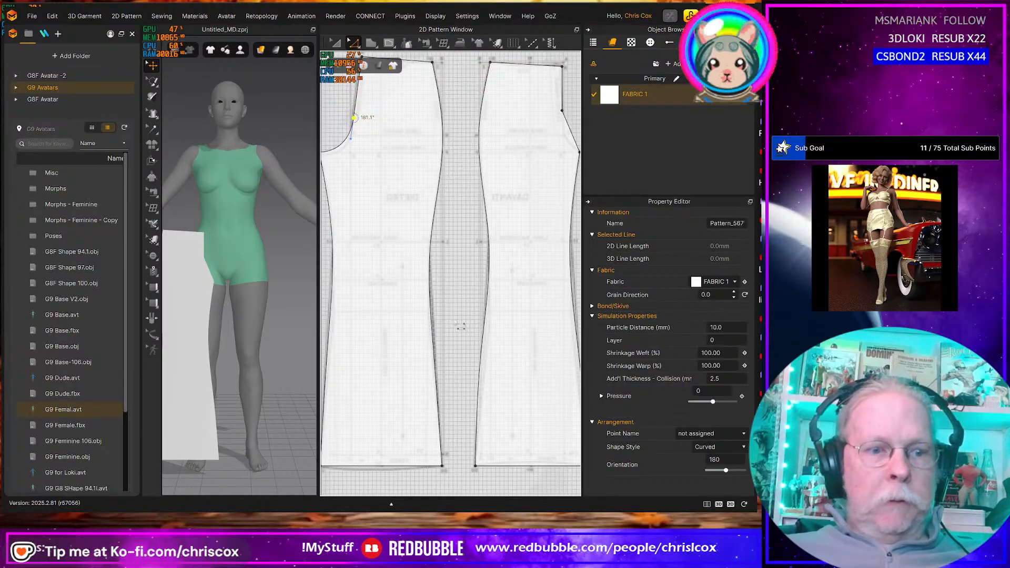
{"action": "left_click", "coordinate": [480, 339]}
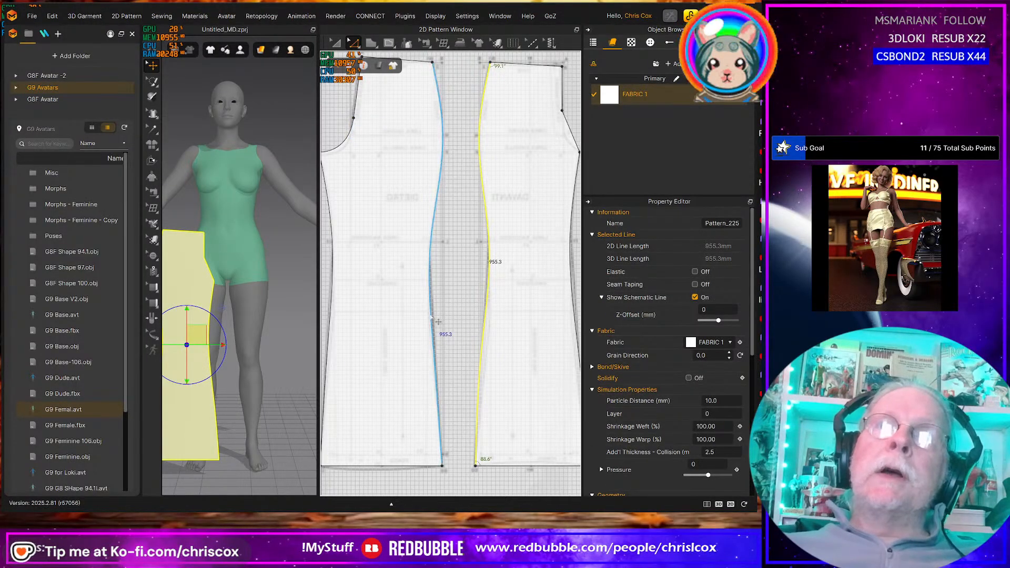
{"action": "left_click", "coordinate": [440, 242]}
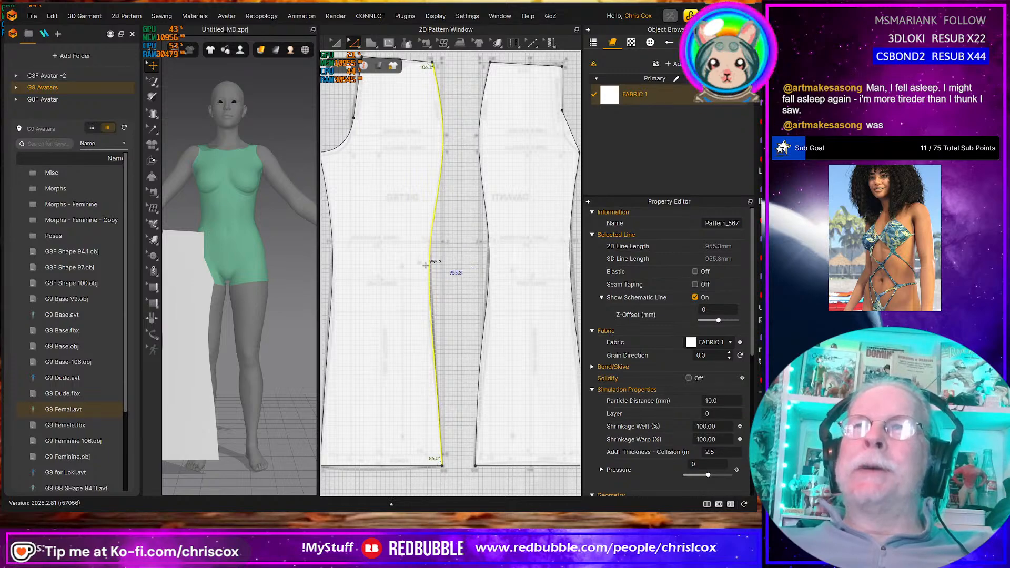
{"action": "scroll", "coordinate": [392, 285], "scroll_direction": "down", "scroll_amount": 3}
{"action": "scroll", "coordinate": [406, 291], "scroll_direction": "up", "scroll_amount": 4}
{"action": "middle_click_drag", "start_coordinate": [406, 292], "coordinate": [473, 270]}
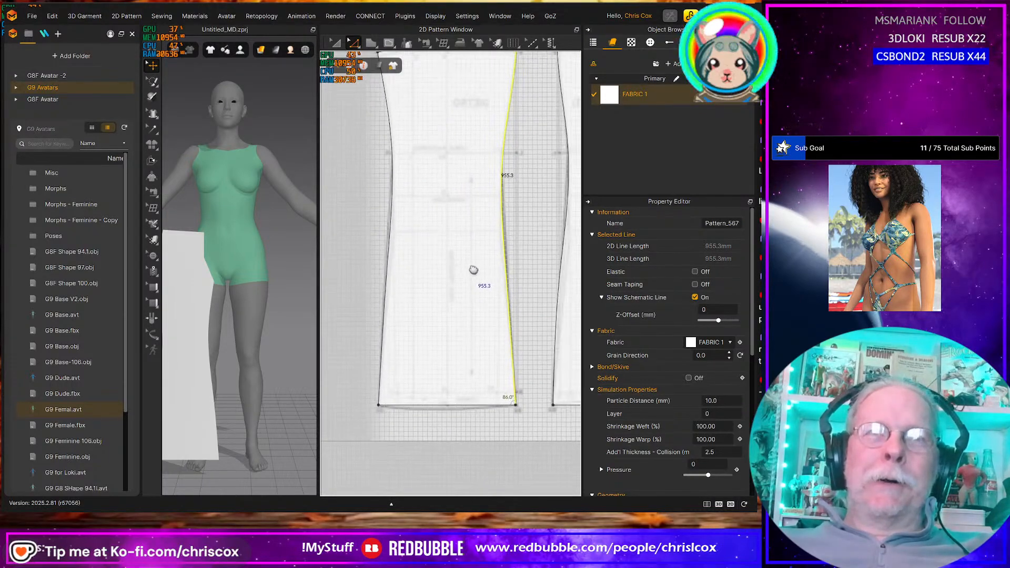
Try adding another curve point at the middle of the back piece's hem, and undo it
{"action": "left_click", "coordinate": [455, 409]}
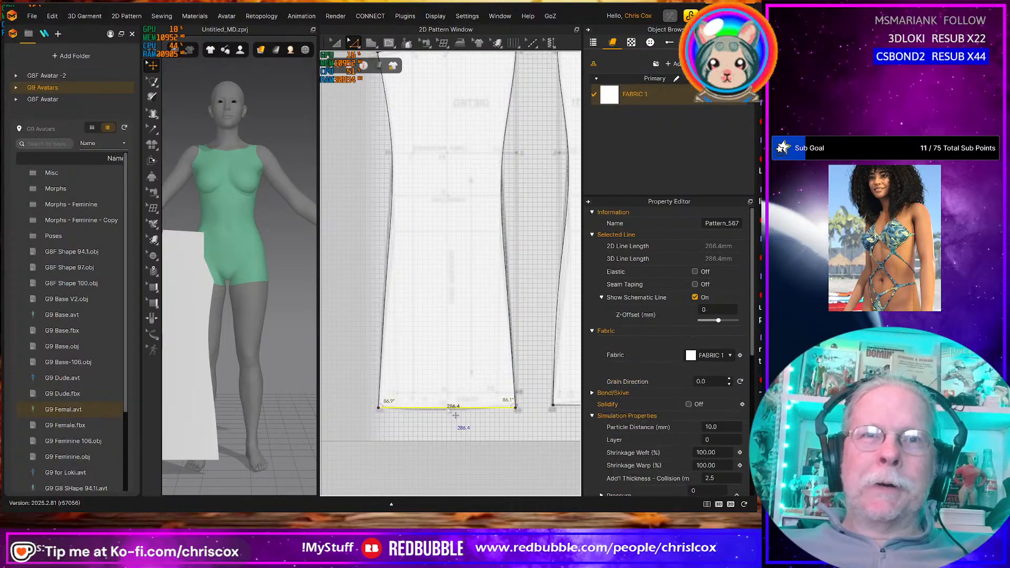
{"action": "scroll", "coordinate": [452, 412], "scroll_direction": "up", "scroll_amount": 2}
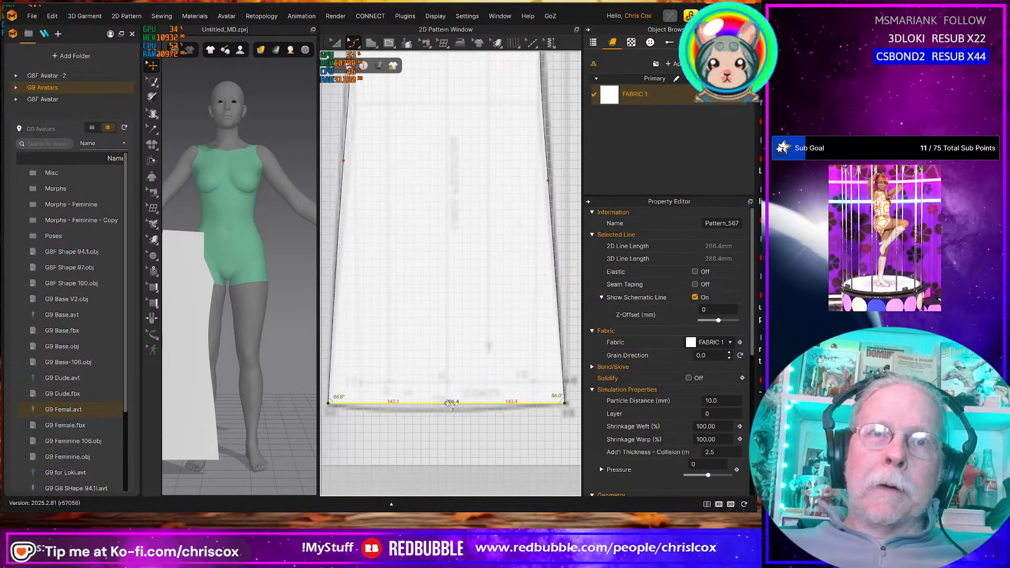
{"action": "left_click", "coordinate": [450, 403]}
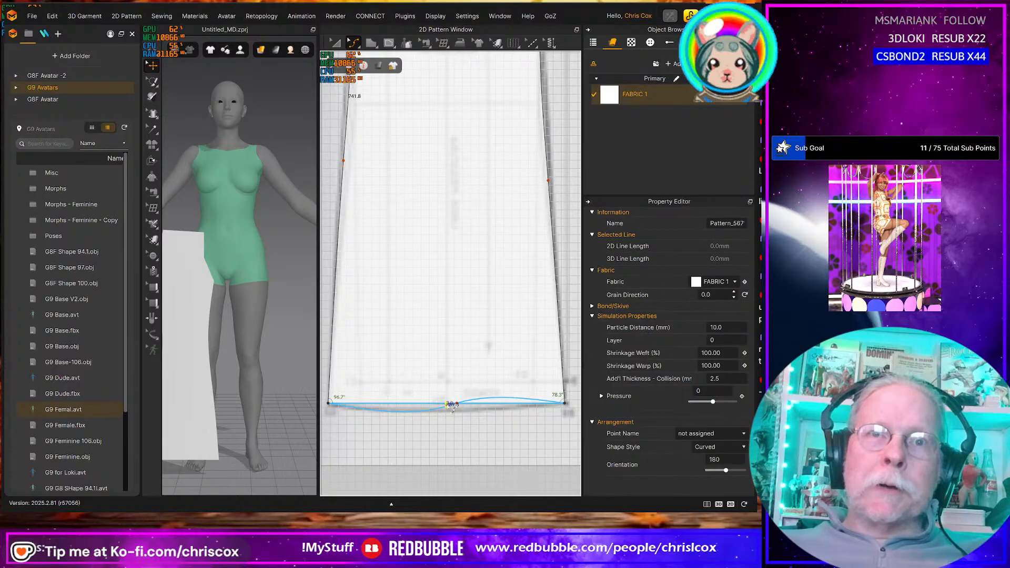
{"action": "key", "text": "ctrl+z"}
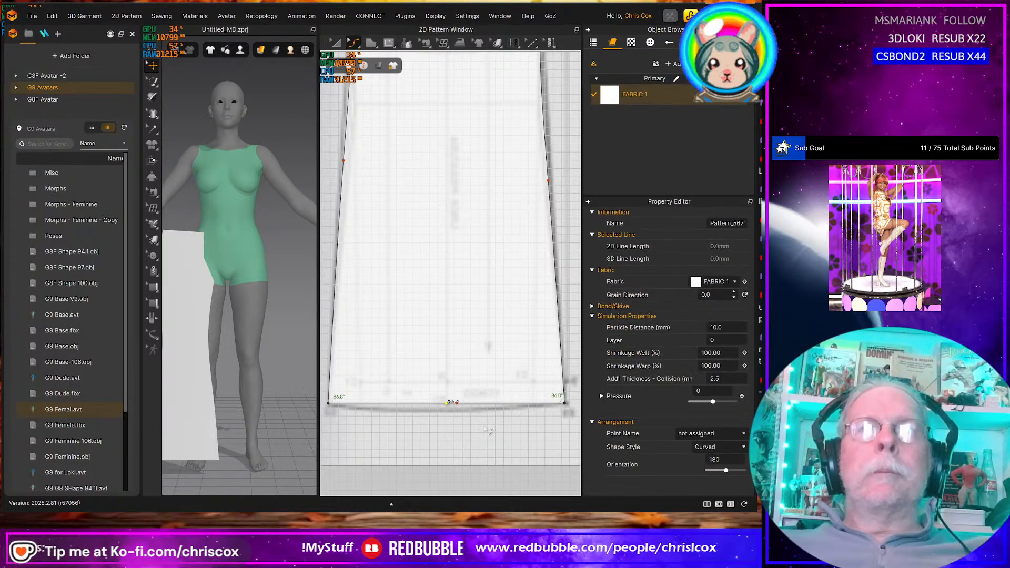
{"action": "key", "text": "ctrl+z"}
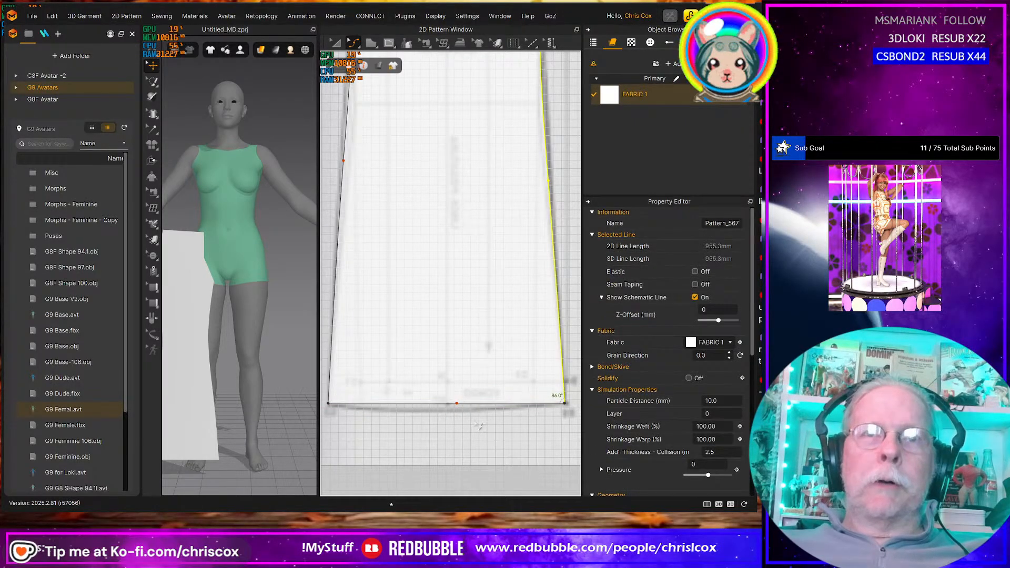
Replace the curve point on the back piece's hem with one at its middle, bowing the hem slightly downward toward the background line
{"action": "left_click", "coordinate": [456, 403]}
{"action": "key", "text": "Escape"}
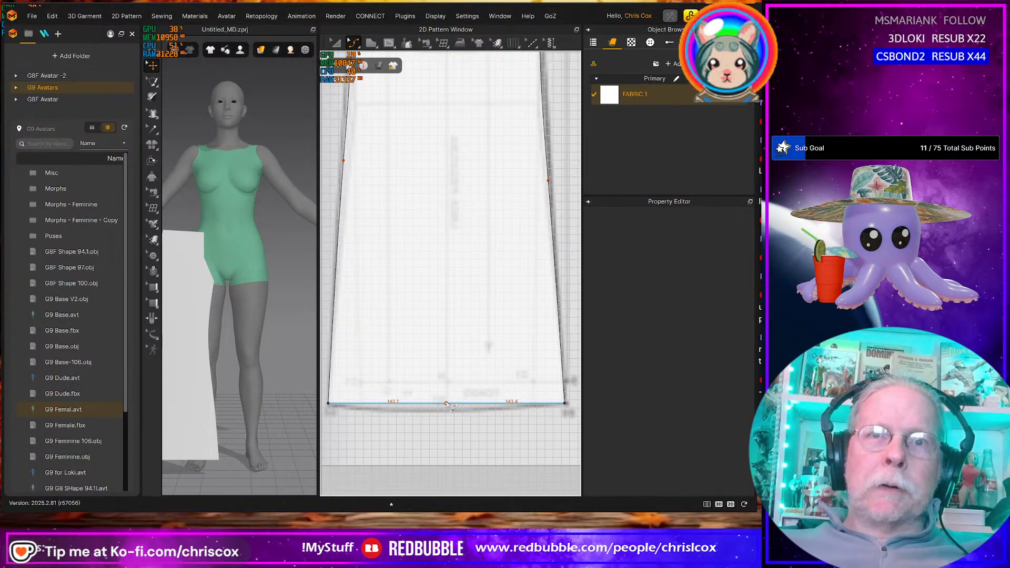
{"action": "left_click", "coordinate": [447, 404]}
{"action": "left_click_drag", "start_coordinate": [449, 406], "coordinate": [450, 408]}
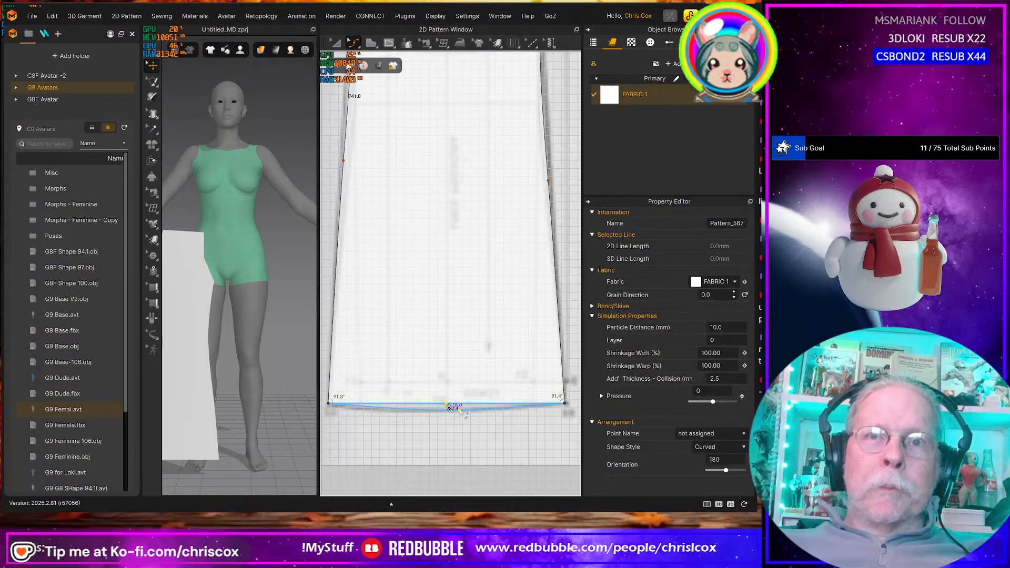
{"action": "left_click_drag", "start_coordinate": [461, 412], "coordinate": [462, 410]}
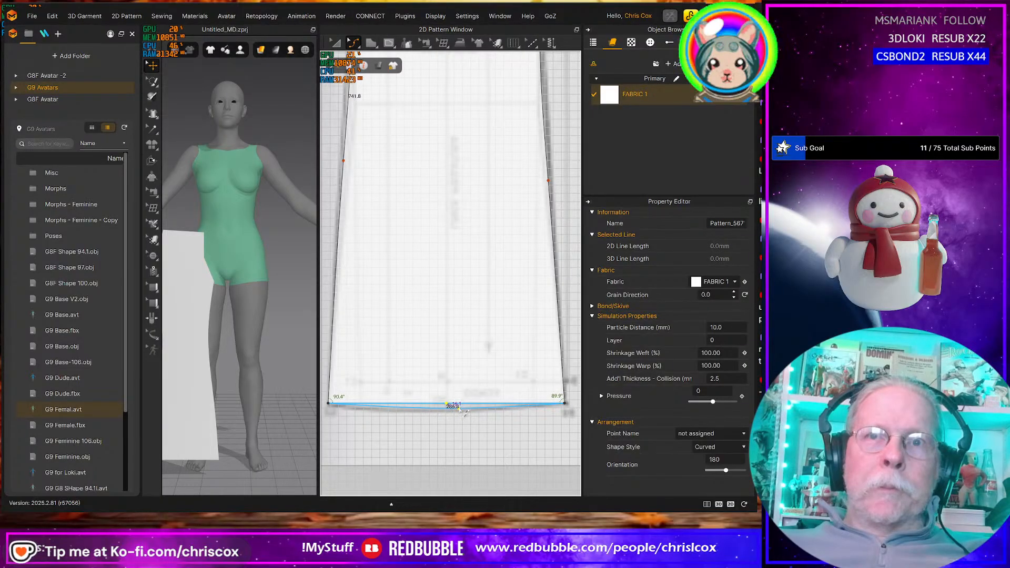
Add a curve point at the middle of the front piece's hem, bowing the hem slightly downward toward the background line
{"action": "scroll", "coordinate": [490, 430], "scroll_direction": "up", "scroll_amount": 5}
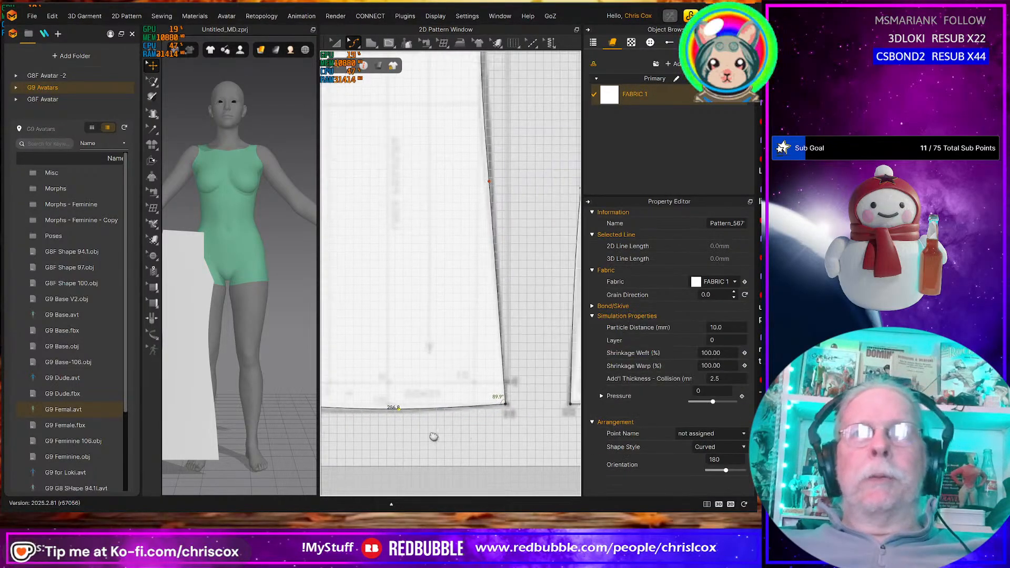
{"action": "middle_click_drag", "start_coordinate": [376, 422], "coordinate": [486, 410]}
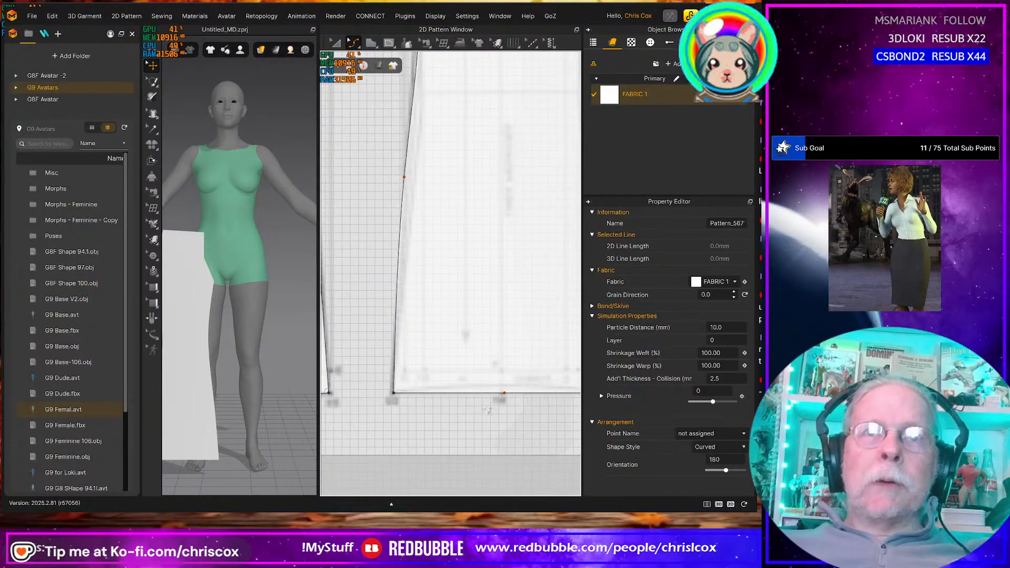
{"action": "scroll", "coordinate": [504, 395], "scroll_direction": "down", "scroll_amount": 4}
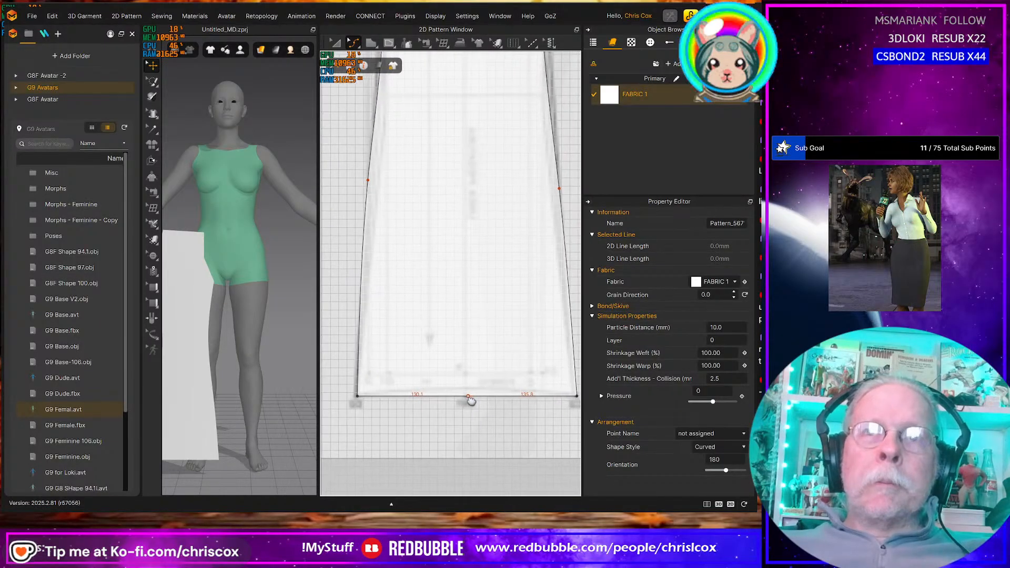
{"action": "mouse_move", "coordinate": [467, 398]}
{"action": "left_mouse_down"}
{"action": "mouse_move", "coordinate": [476, 407]}
{"action": "mouse_move", "coordinate": [459, 407]}
{"action": "left_mouse_up"}
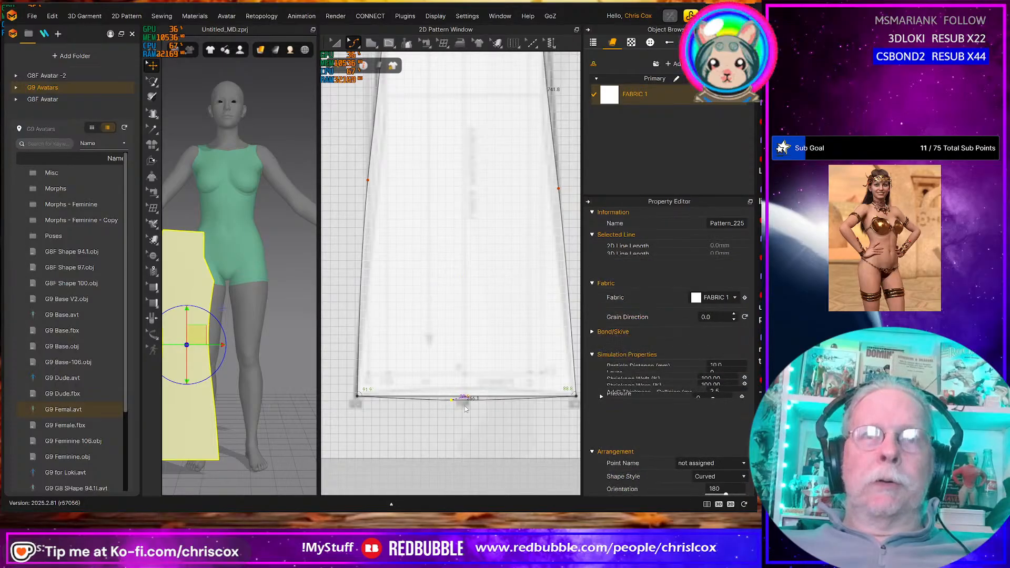
Curve the front piece's crotch line inward to follow the crotch curve on the background pattern
{"action": "scroll", "coordinate": [472, 413], "scroll_direction": "down", "scroll_amount": 6}
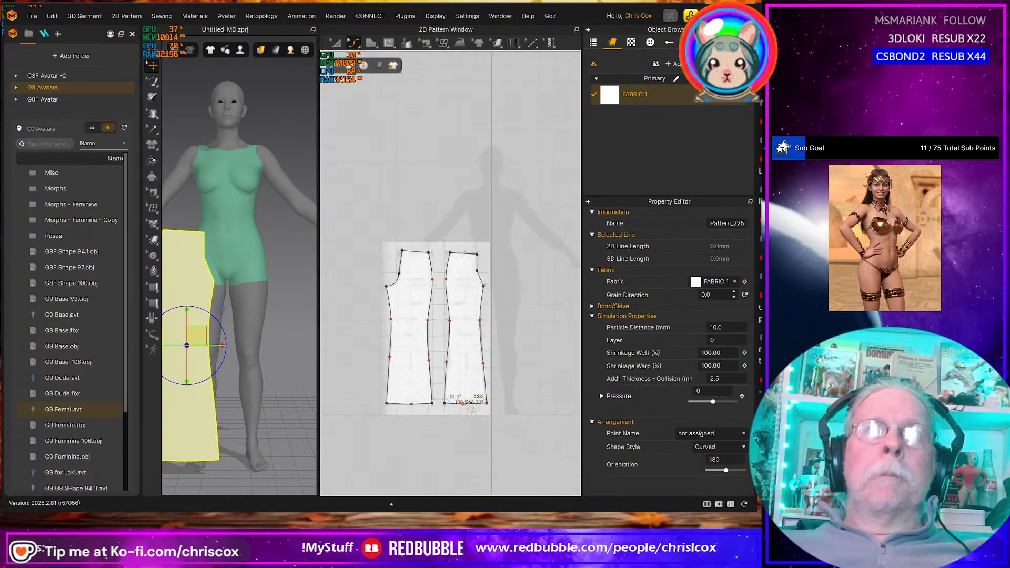
{"action": "middle_click_drag", "start_coordinate": [459, 375], "coordinate": [469, 379]}
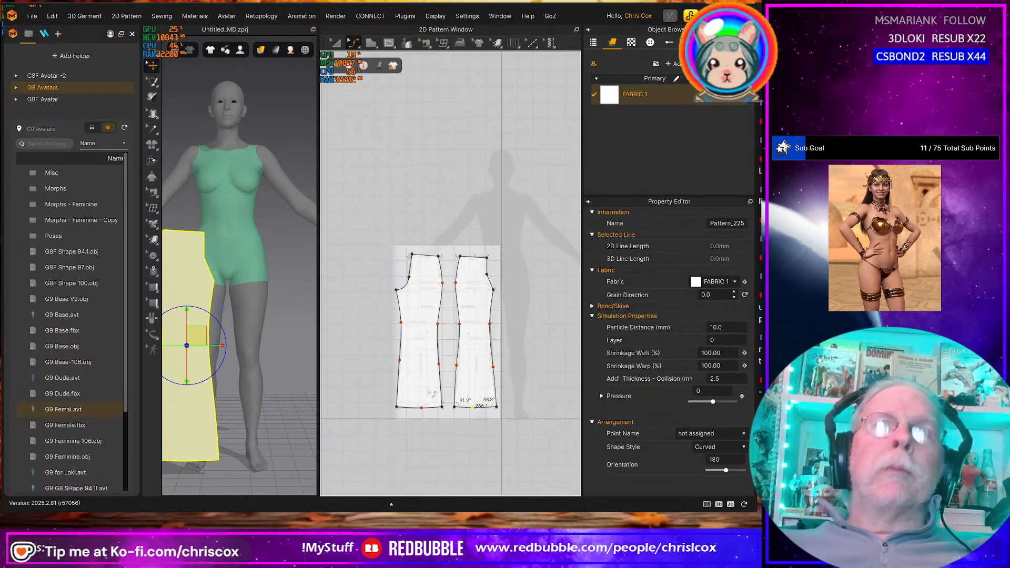
{"action": "scroll", "coordinate": [441, 402], "scroll_direction": "up", "scroll_amount": 4}
{"action": "scroll", "coordinate": [442, 402], "scroll_direction": "down", "scroll_amount": 2}
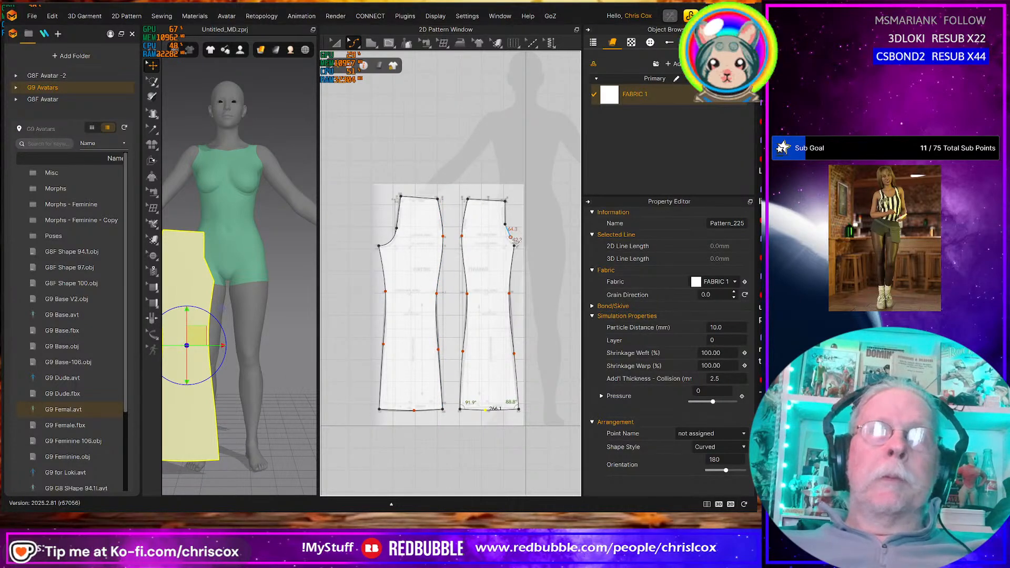
{"action": "scroll", "coordinate": [510, 245], "scroll_direction": "up", "scroll_amount": 5}
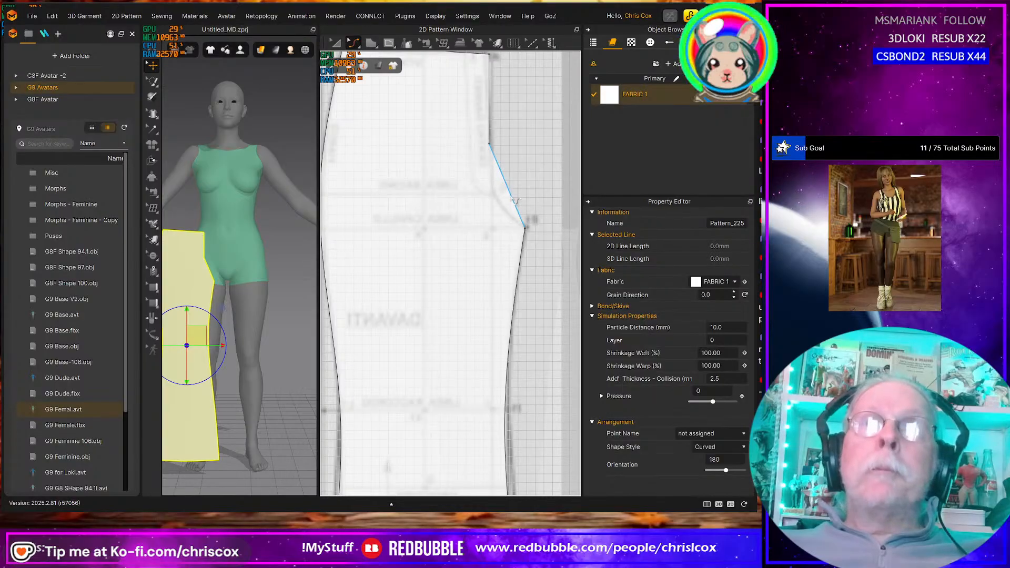
{"action": "left_click", "coordinate": [515, 202]}
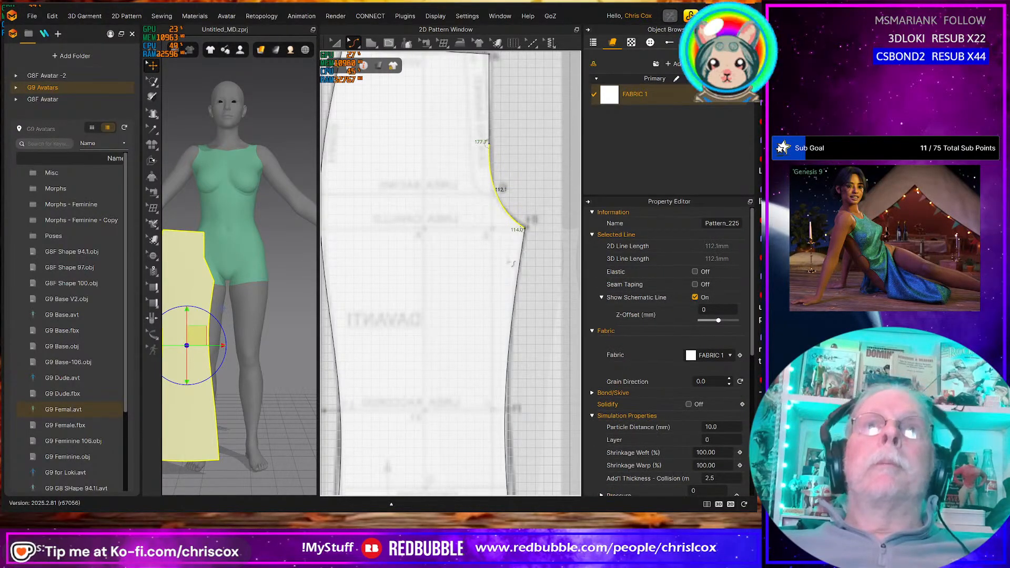
Place the back pattern piece behind the avatar, flipped so its outer side seam lines up with the front piece's
{"action": "scroll", "coordinate": [509, 210], "scroll_direction": "down", "scroll_amount": 5}
{"action": "middle_click_drag", "start_coordinate": [283, 365], "coordinate": [332, 362]}
{"action": "scroll", "coordinate": [297, 368], "scroll_direction": "down", "scroll_amount": 2}
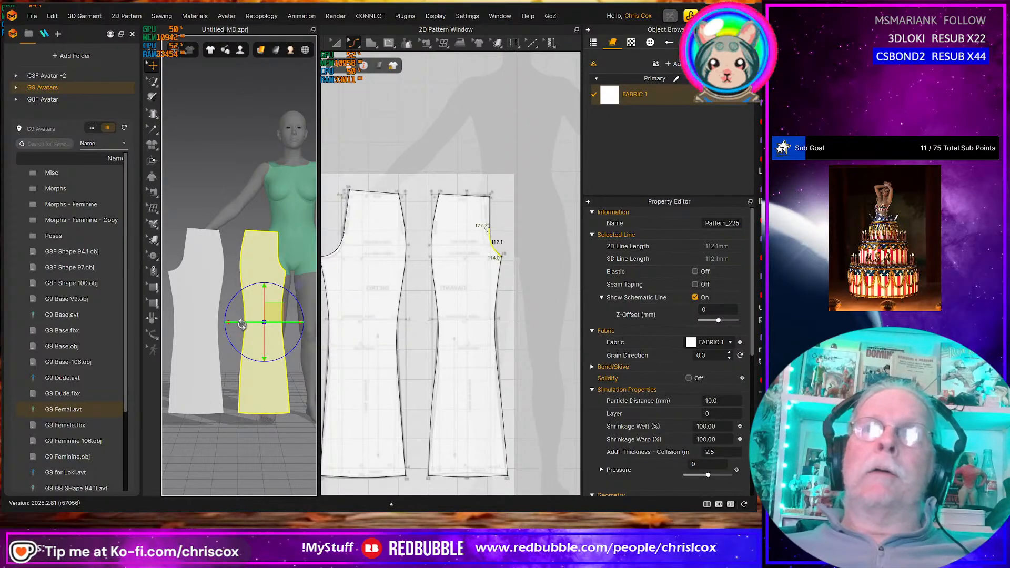
{"action": "middle_click_drag", "start_coordinate": [375, 313], "coordinate": [431, 321]}
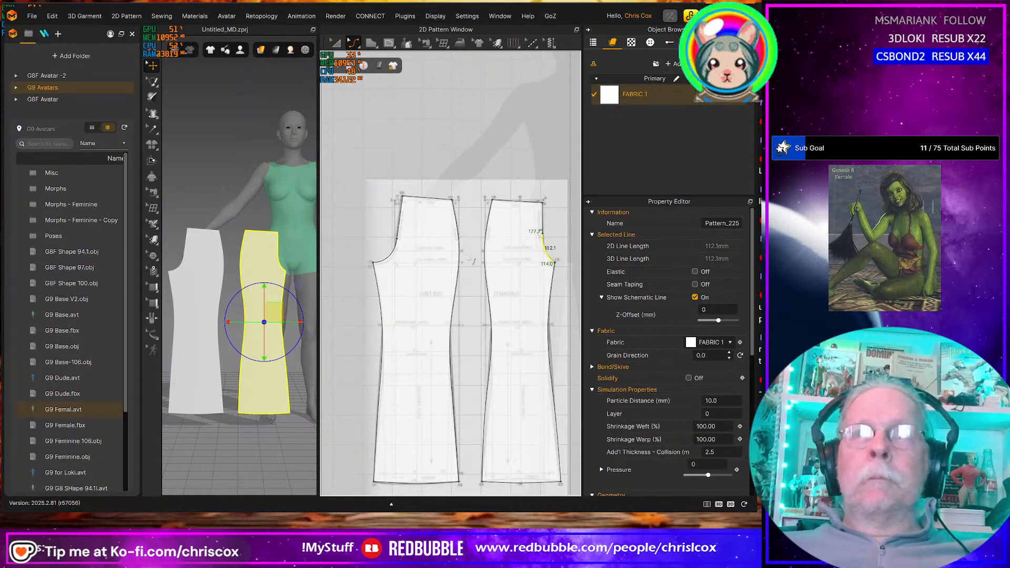
{"action": "left_click", "coordinate": [195, 312]}
{"action": "right_click_drag", "start_coordinate": [279, 356], "coordinate": [264, 390]}
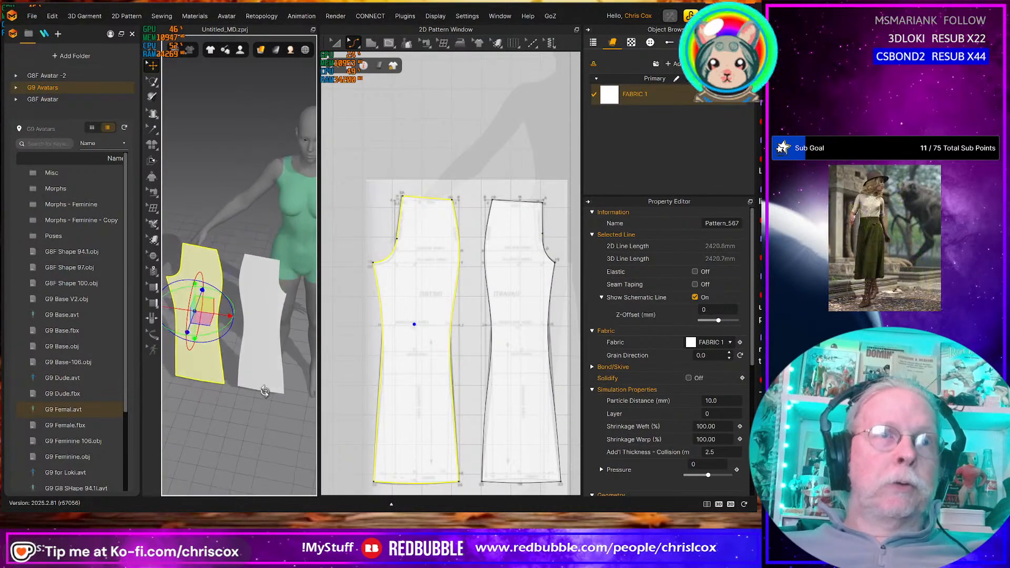
{"action": "left_click_drag", "start_coordinate": [217, 328], "coordinate": [308, 261]}
{"action": "left_click", "coordinate": [194, 302]}
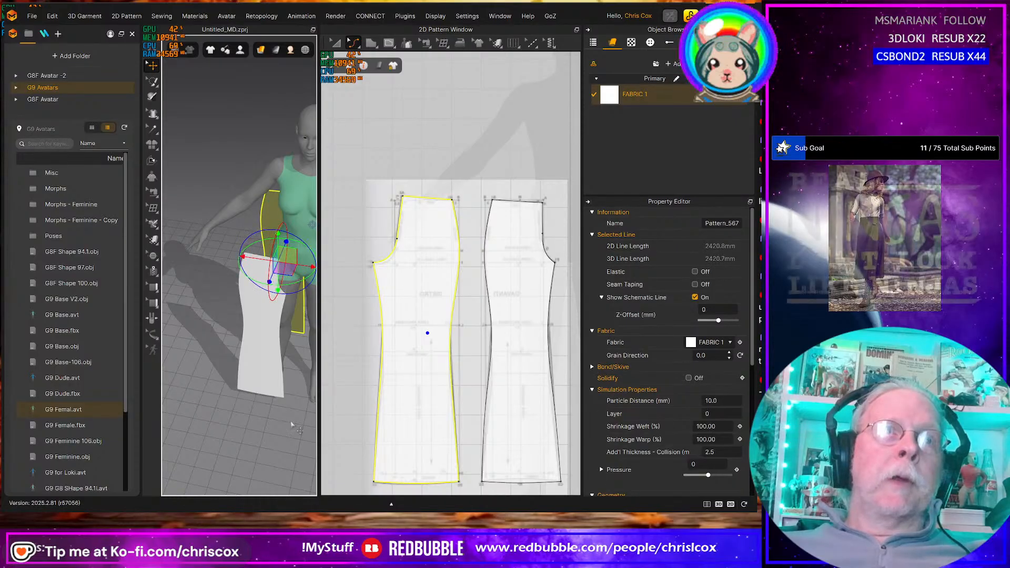
{"action": "right_click", "coordinate": [272, 170]}
{"action": "left_click", "coordinate": [312, 396]}
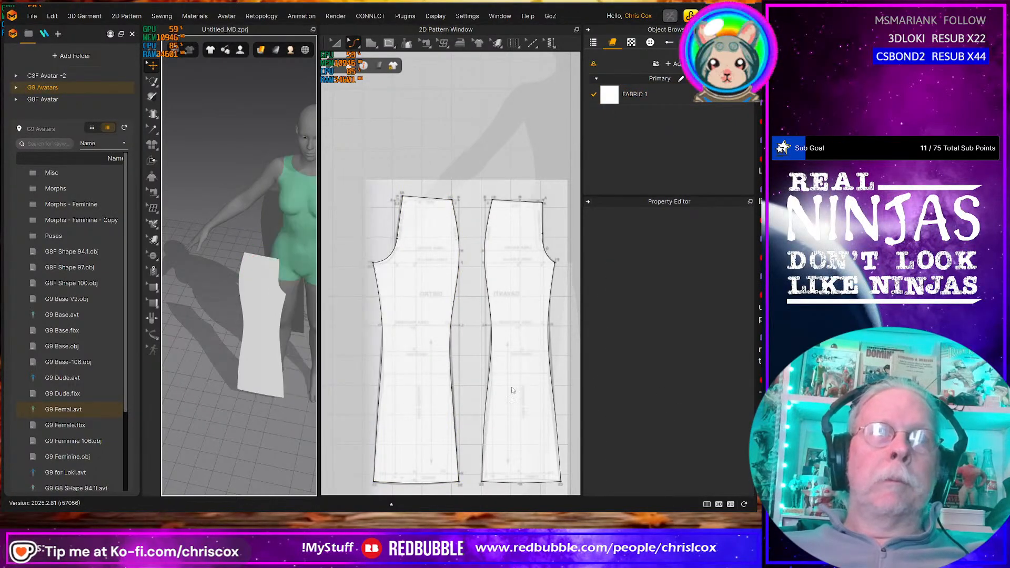
Set the simulation gravity to 0
{"action": "left_click", "coordinate": [728, 328]}
{"action": "type", "text": "0"}
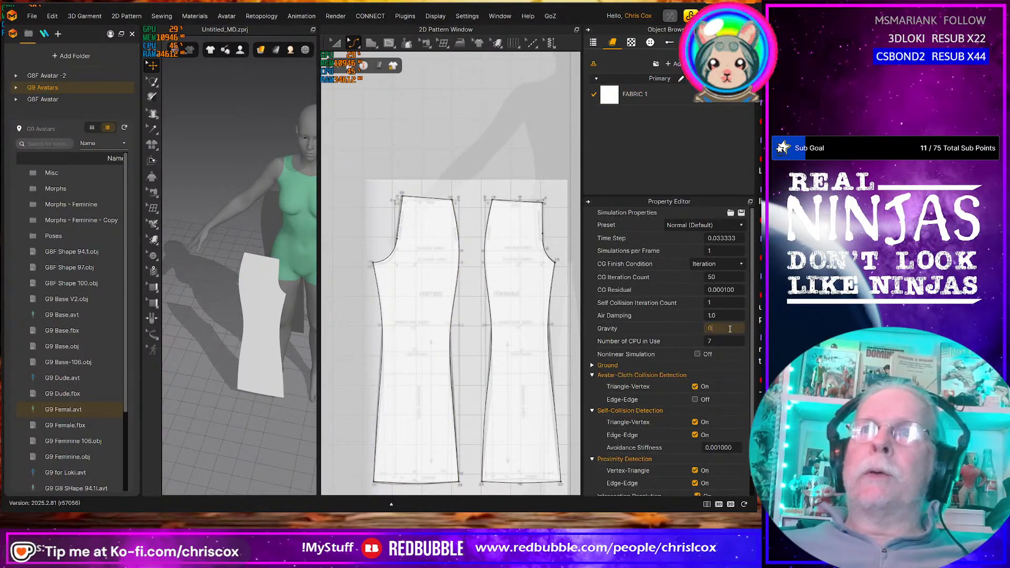
{"action": "key", "text": "Return"}
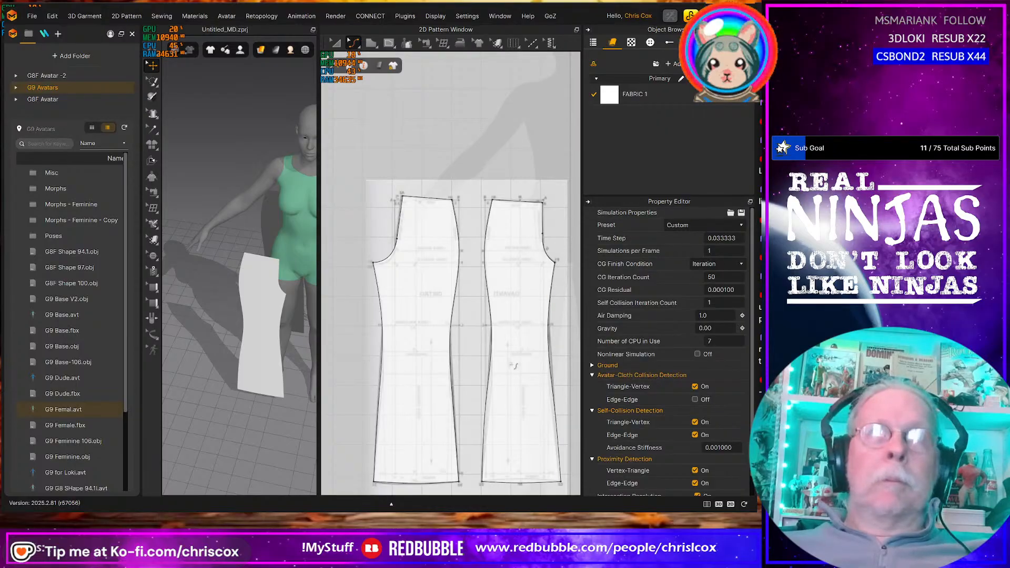
Sew the front piece's outer side seam and inseam to the matching edges of the back piece
{"action": "middle_click_drag", "start_coordinate": [513, 364], "coordinate": [504, 361]}
{"action": "key", "text": "n"}
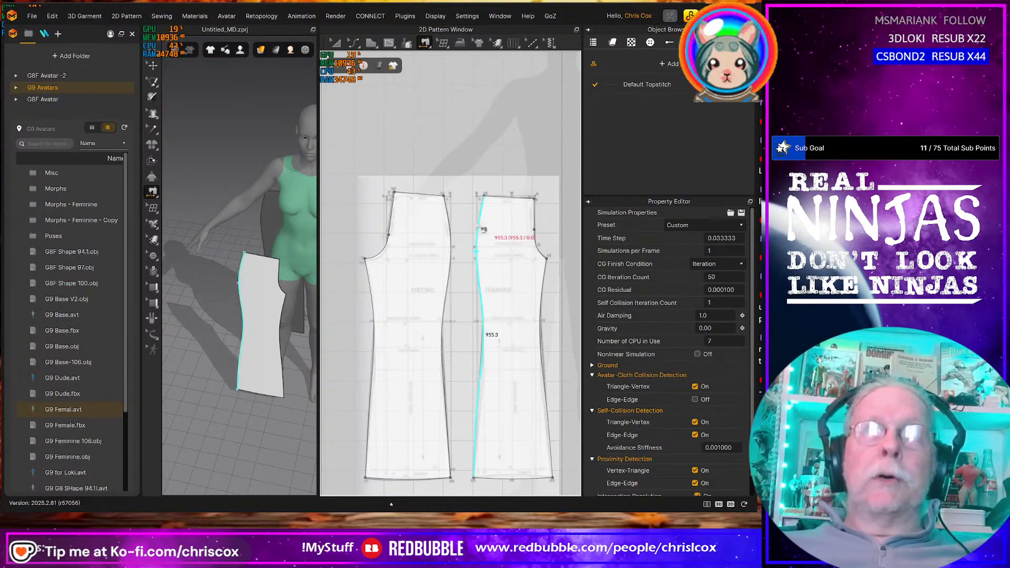
{"action": "left_click", "coordinate": [479, 229]}
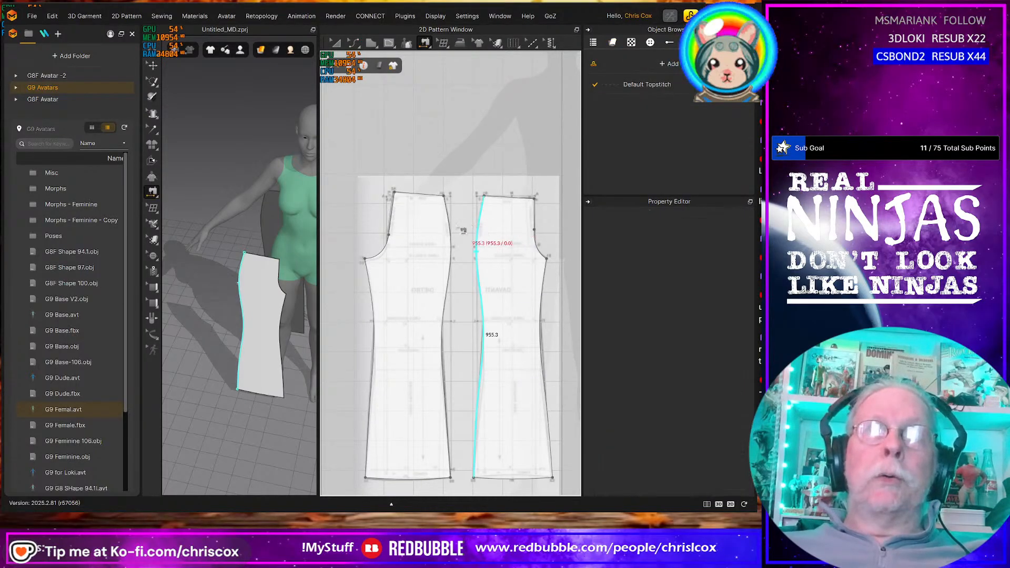
{"action": "left_click", "coordinate": [551, 287]}
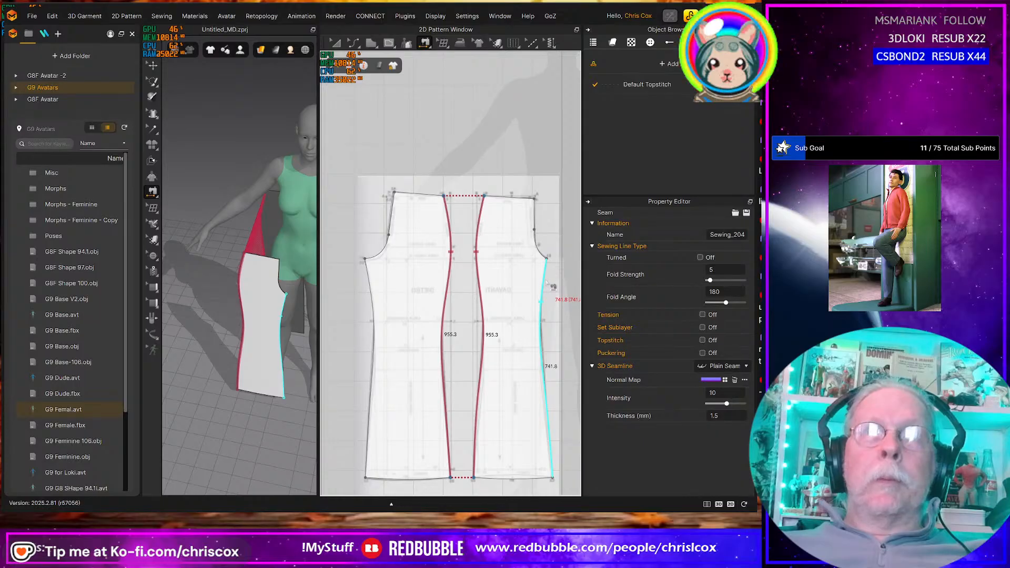
{"action": "left_click", "coordinate": [550, 289]}
{"action": "left_click", "coordinate": [371, 316]}
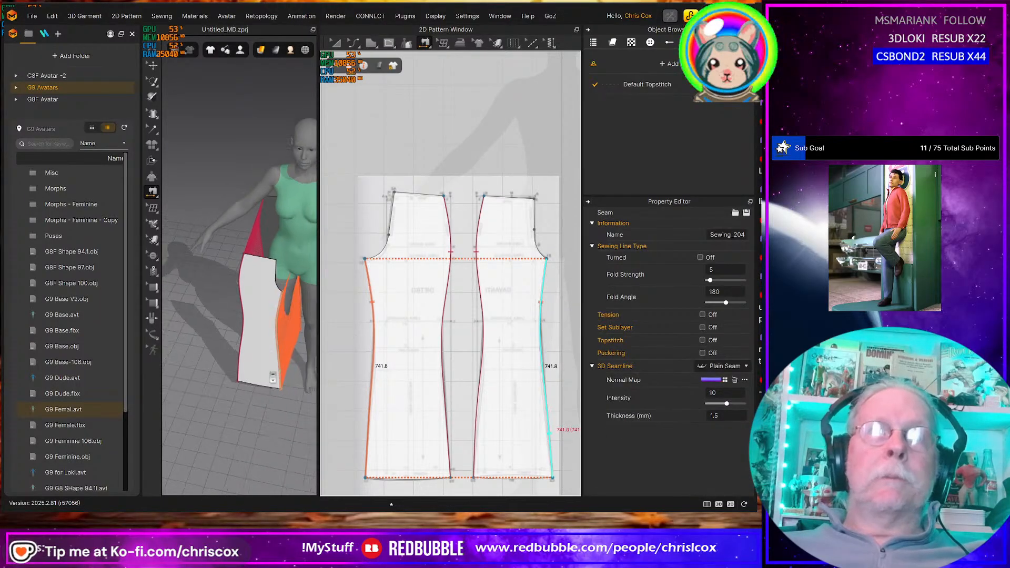
Move the back piece slightly forward, closer to the avatar's leg
{"action": "scroll", "coordinate": [273, 377], "scroll_direction": "down", "scroll_amount": 4}
{"action": "right_click_drag", "start_coordinate": [259, 377], "coordinate": [342, 345]}
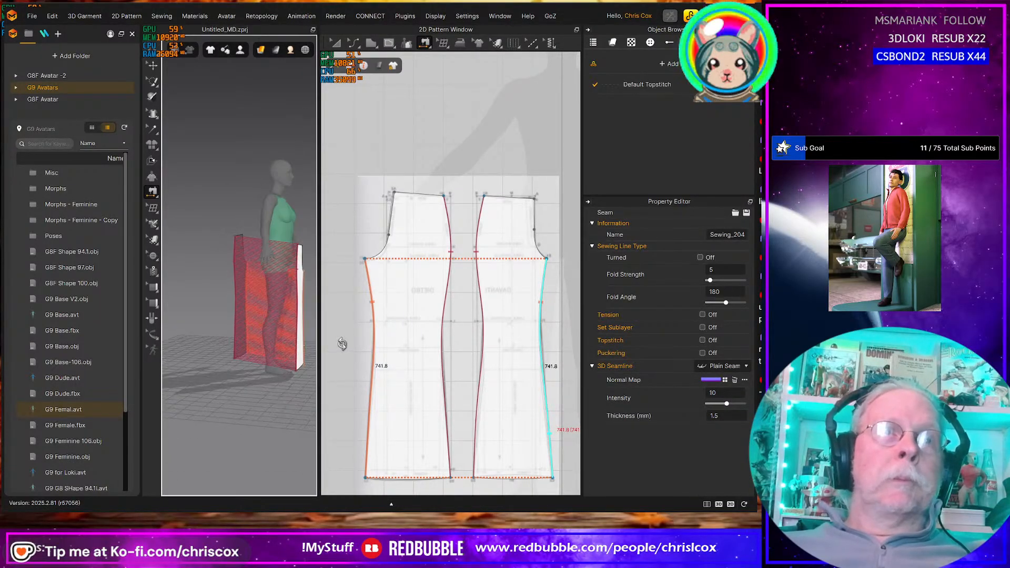
{"action": "key", "text": "q"}
{"action": "left_click", "coordinate": [251, 286]}
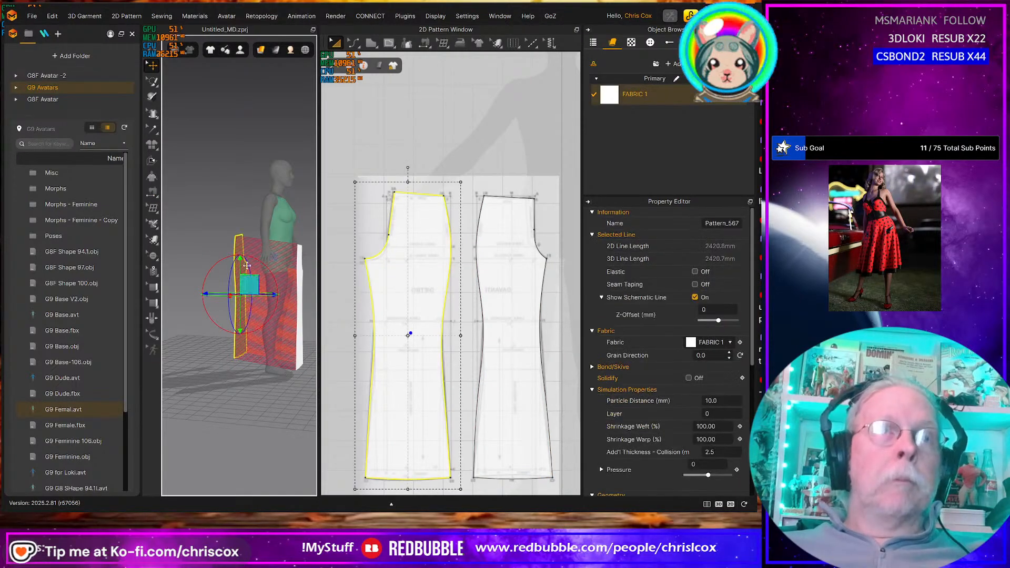
{"action": "left_click_drag", "start_coordinate": [250, 287], "coordinate": [256, 287]}
Copy both the front and back pieces and paste mirrored copies beside the originals for the other leg
{"action": "right_click_drag", "start_coordinate": [245, 327], "coordinate": [211, 320]}
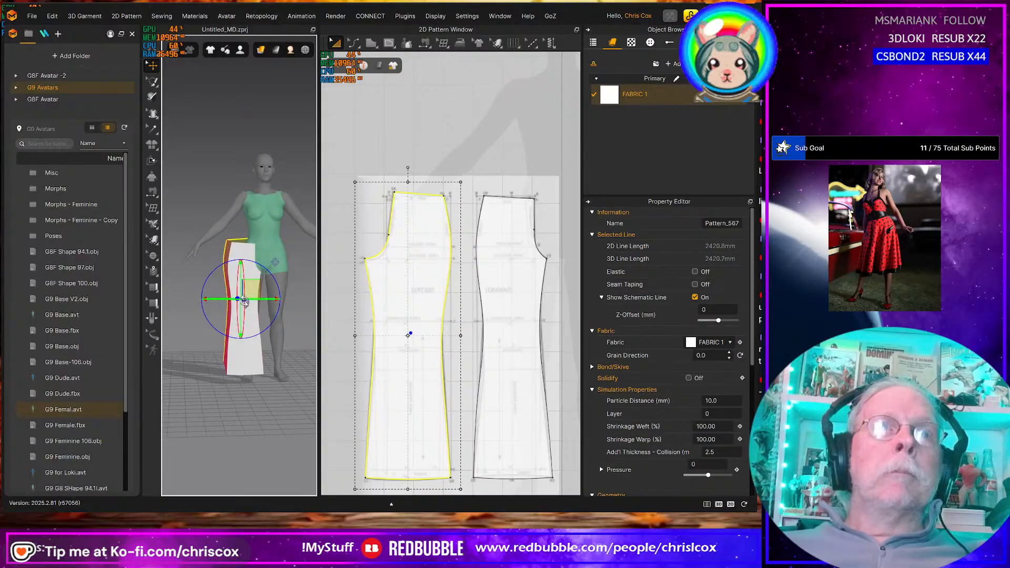
{"action": "left_click", "coordinate": [243, 253], "text": "shift"}
{"action": "scroll", "coordinate": [481, 344], "scroll_direction": "down", "scroll_amount": 4}
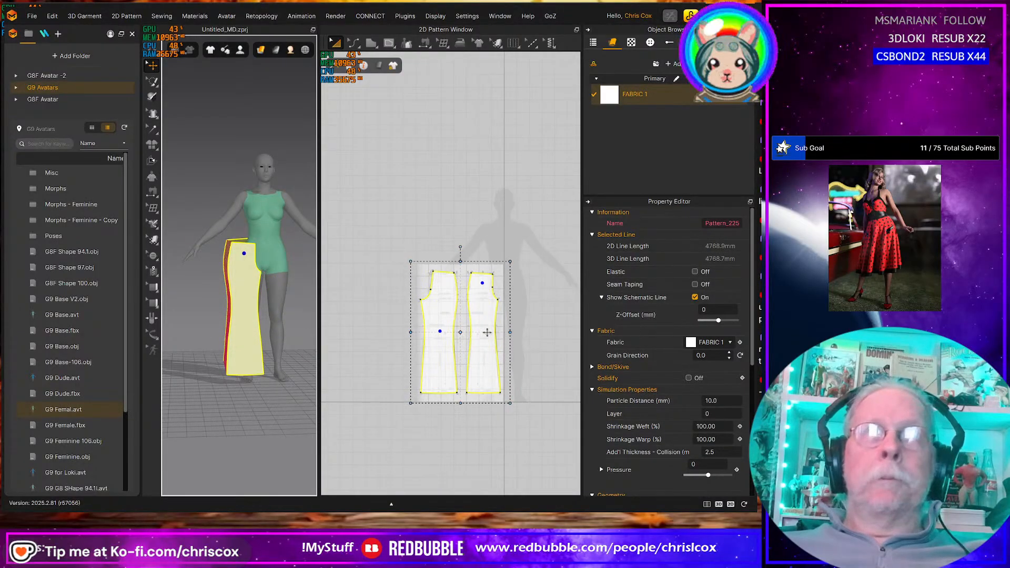
{"action": "right_click_drag", "start_coordinate": [482, 344], "coordinate": [445, 345]}
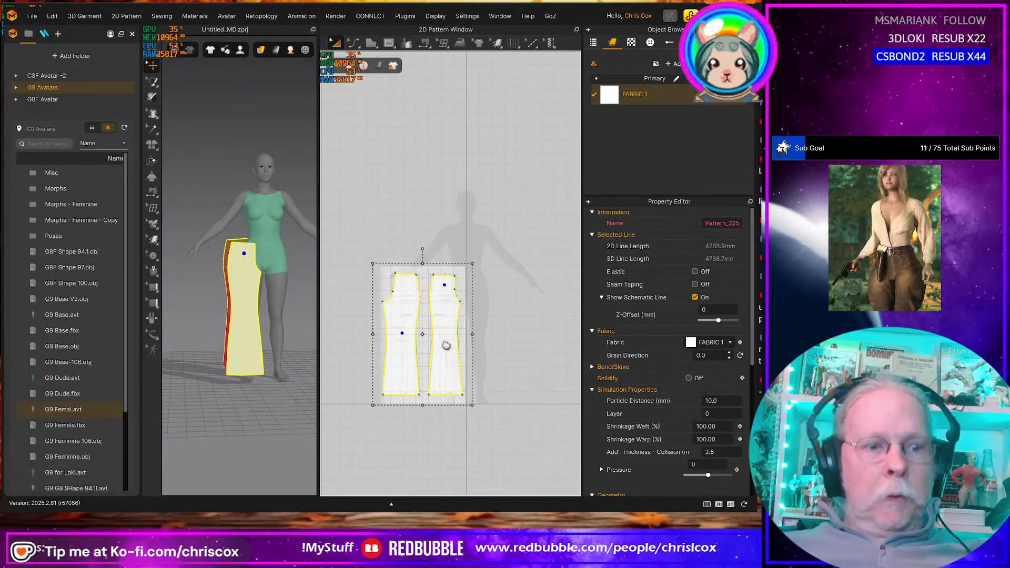
{"action": "key", "text": "ctrl+c"}
{"action": "key", "text": "ctrl+v"}
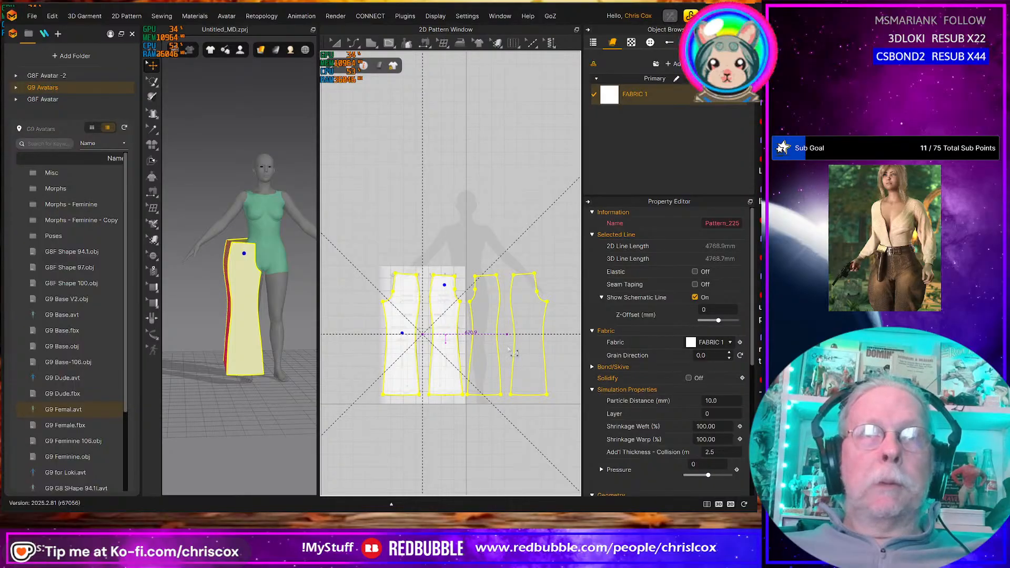
{"action": "left_click", "coordinate": [513, 353]}
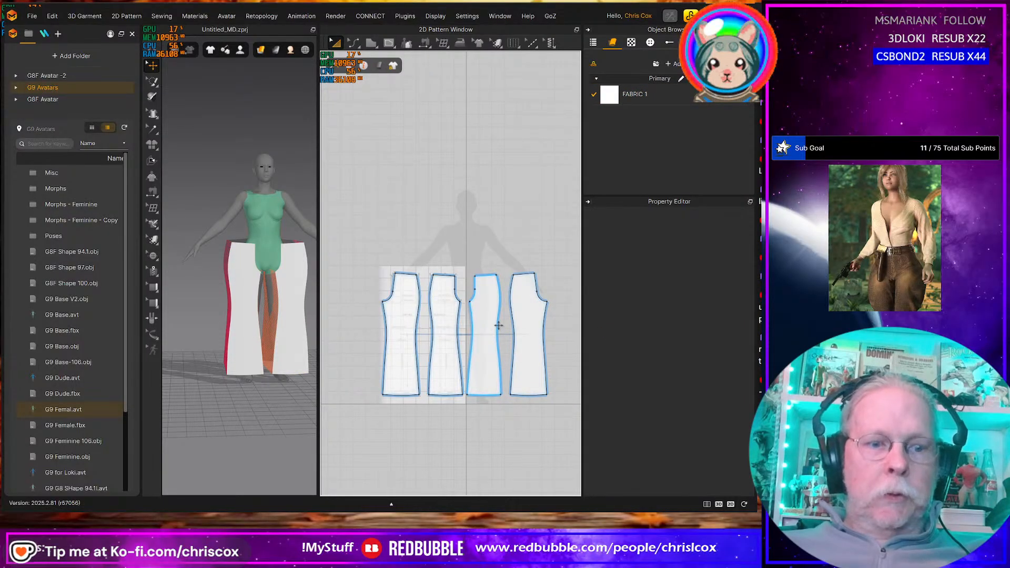
Sew the center seams and crotch curves of the two front pieces together, and likewise those of the two back pieces
{"action": "key", "text": "n"}
{"action": "left_click", "coordinate": [485, 289]}
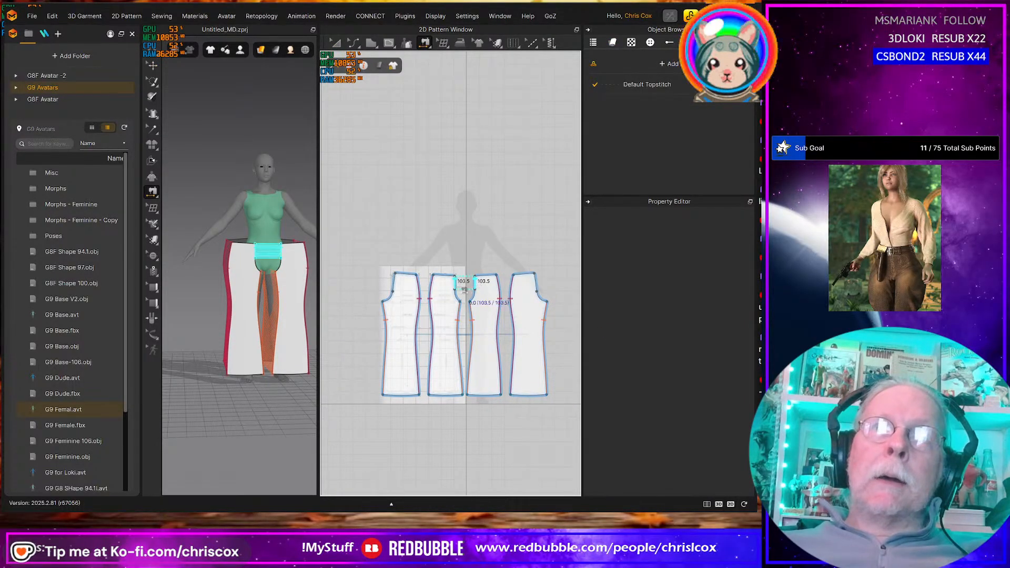
{"action": "left_click", "coordinate": [463, 295]}
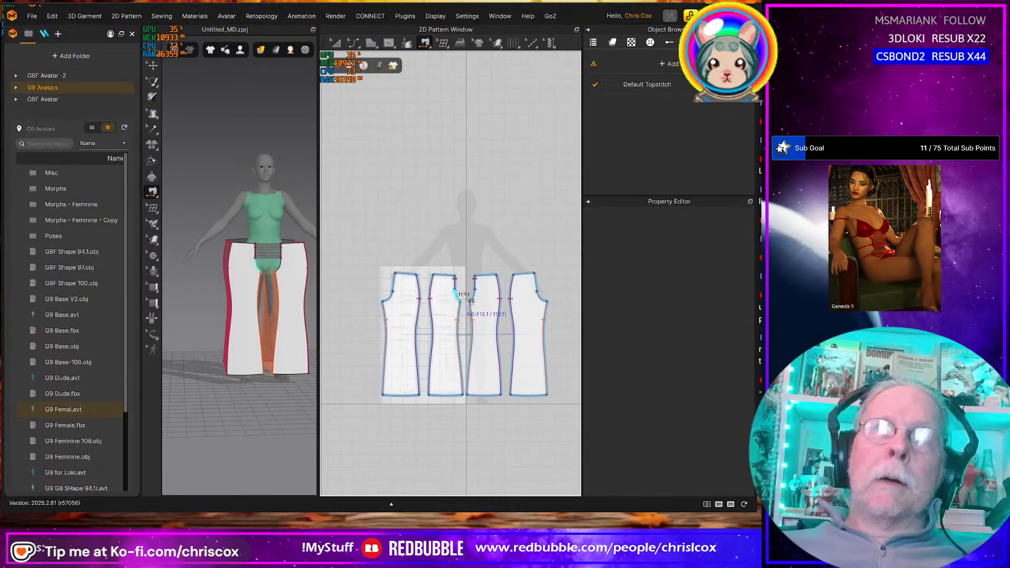
{"action": "left_click", "coordinate": [544, 284]}
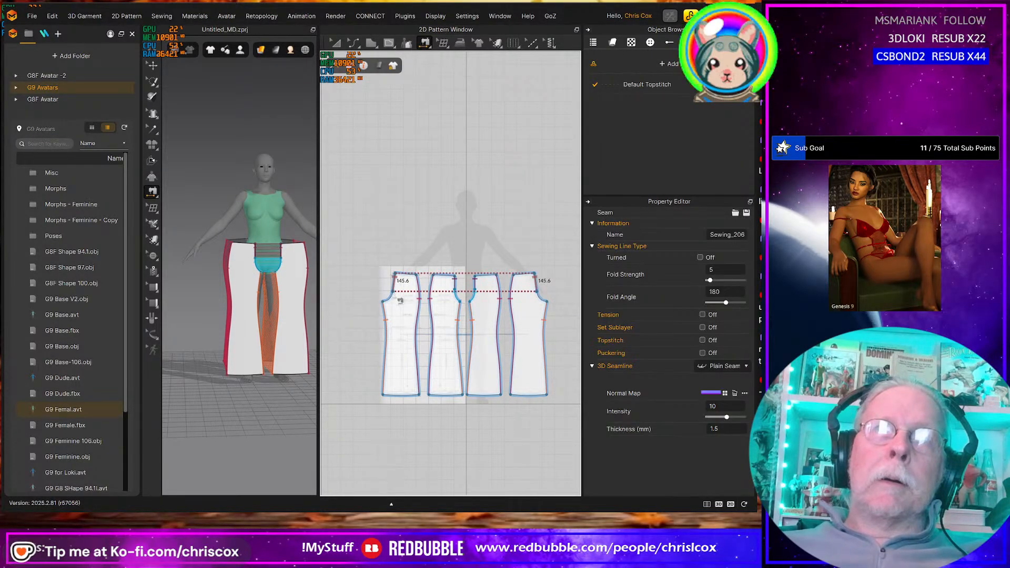
{"action": "left_click", "coordinate": [399, 299]}
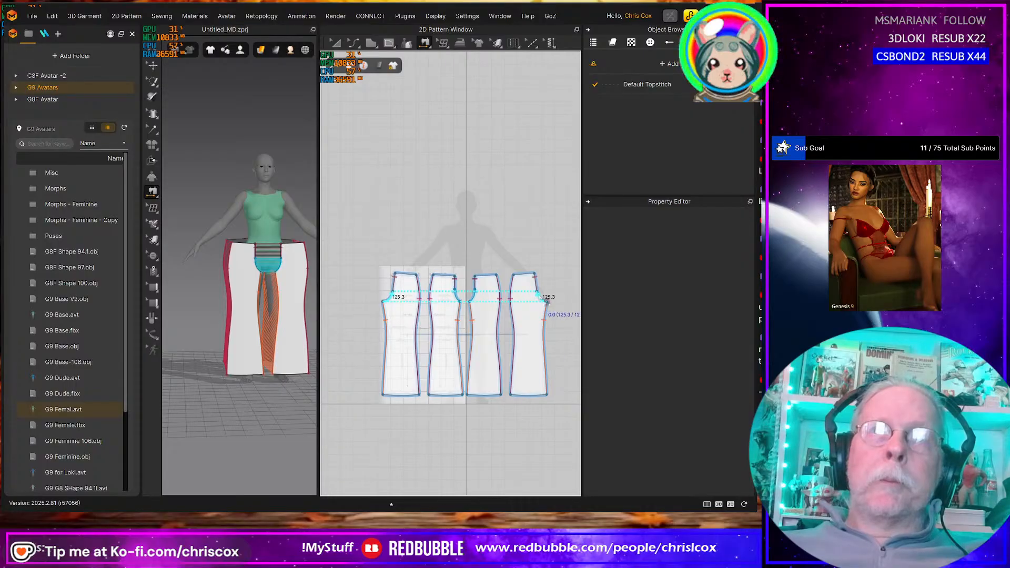
{"action": "left_click", "coordinate": [547, 301]}
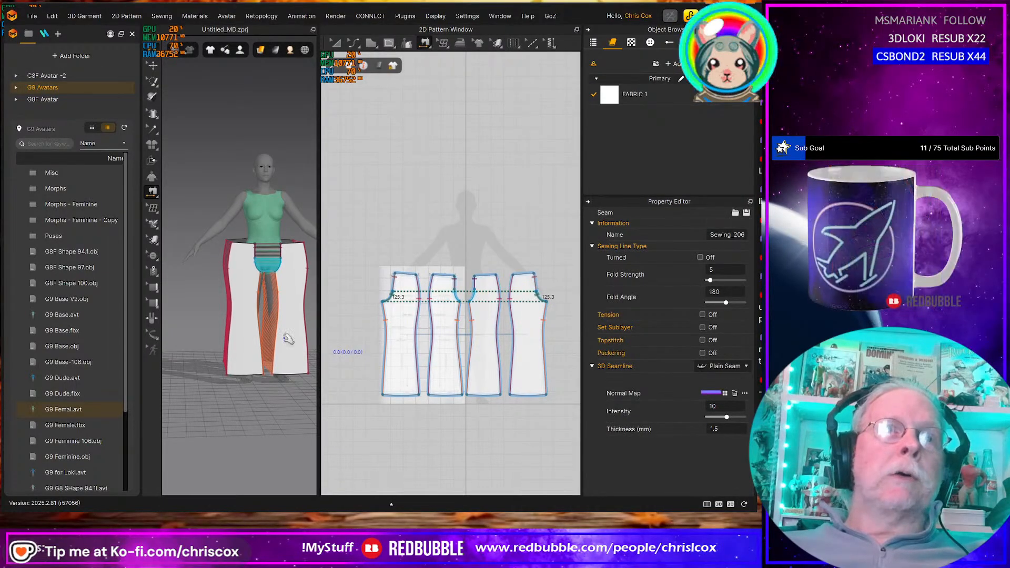
Simulate the sewn pants on the avatar briefly, stop the simulation, and undo the drape
{"action": "key", "text": "space"}
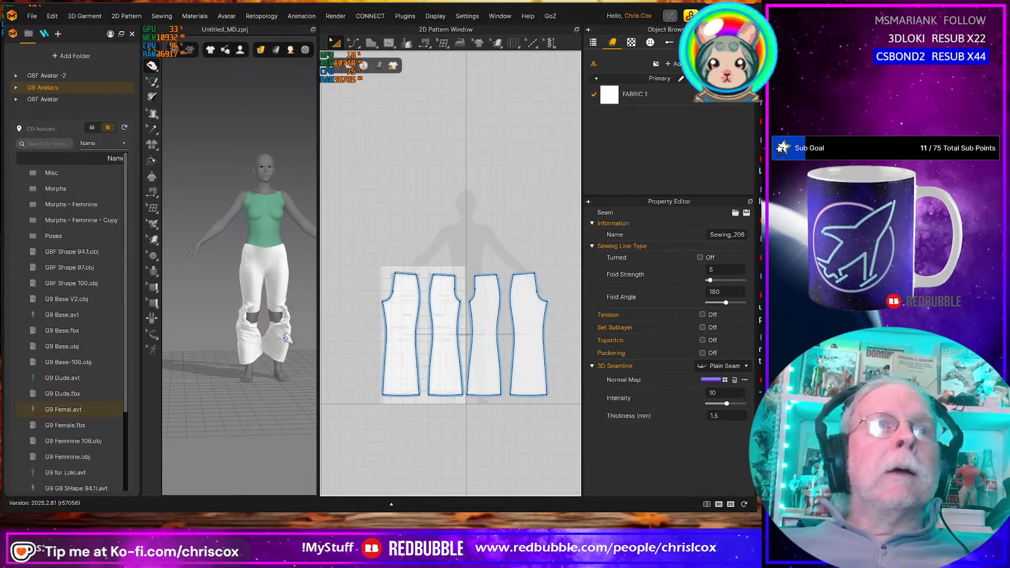
{"action": "key", "text": "space"}
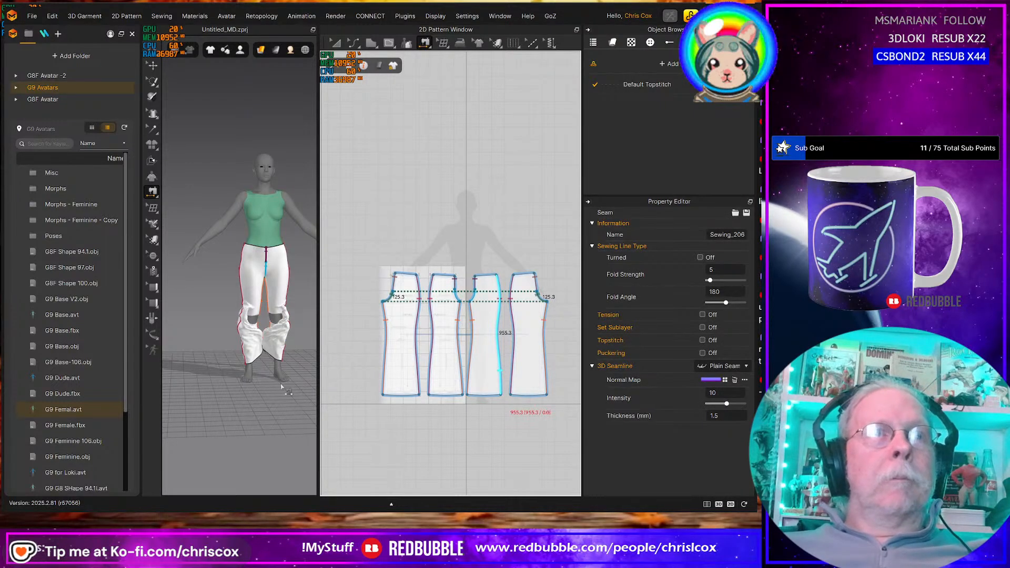
{"action": "key", "text": "ctrl+z"}
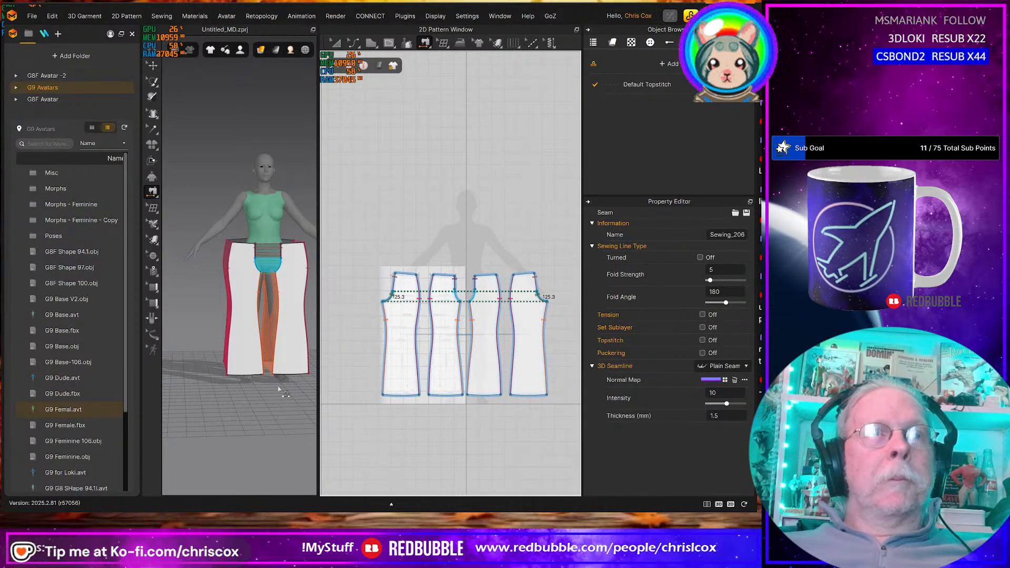
Simulate the sewn pants on the avatar and tug the lower front legs until the fabric settles
{"action": "right_click_drag", "start_coordinate": [279, 390], "coordinate": [250, 361]}
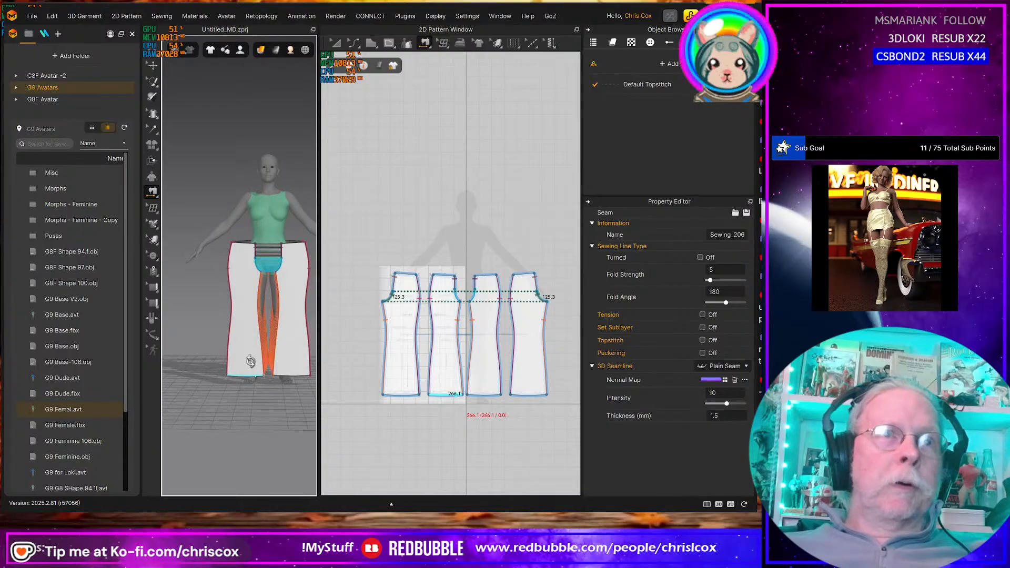
{"action": "key", "text": "q"}
{"action": "left_click", "coordinate": [244, 347]}
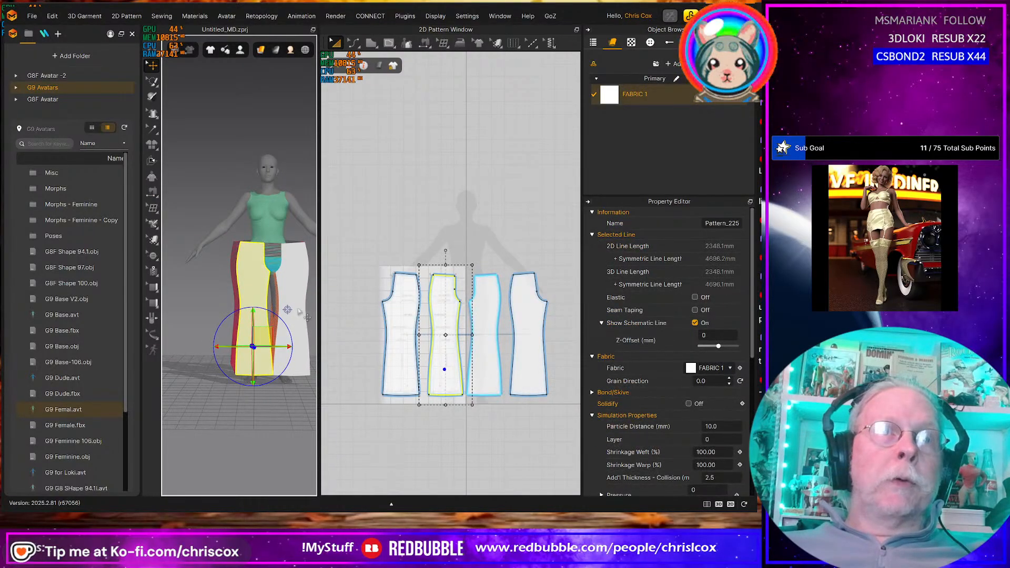
{"action": "left_click", "coordinate": [300, 326]}
{"action": "left_click_drag", "start_coordinate": [309, 298], "coordinate": [303, 304]}
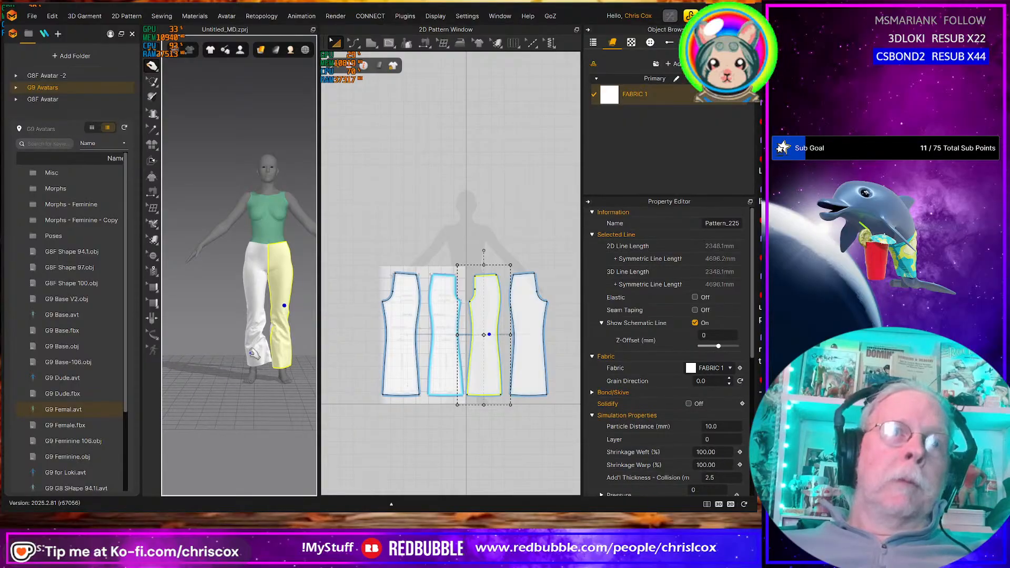
{"action": "left_click", "coordinate": [256, 364]}
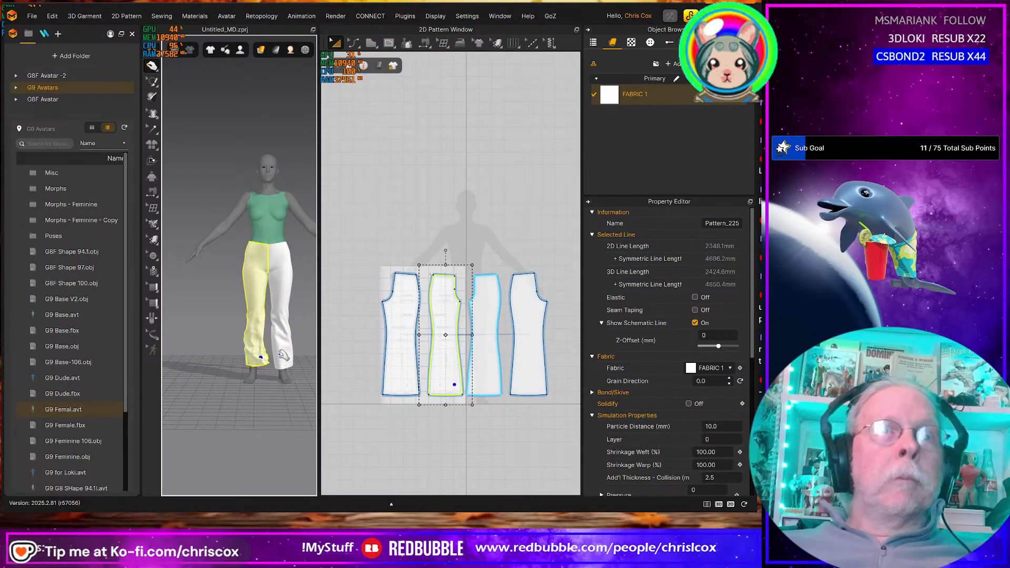
{"action": "left_click_drag", "start_coordinate": [280, 355], "coordinate": [249, 364]}
Examine the draped pants from the front, side and back, checking the waist, seat, crotch and knees
{"action": "left_click_drag", "start_coordinate": [318, 385], "coordinate": [339, 385]}
{"action": "right_click_drag", "start_coordinate": [297, 380], "coordinate": [284, 363]}
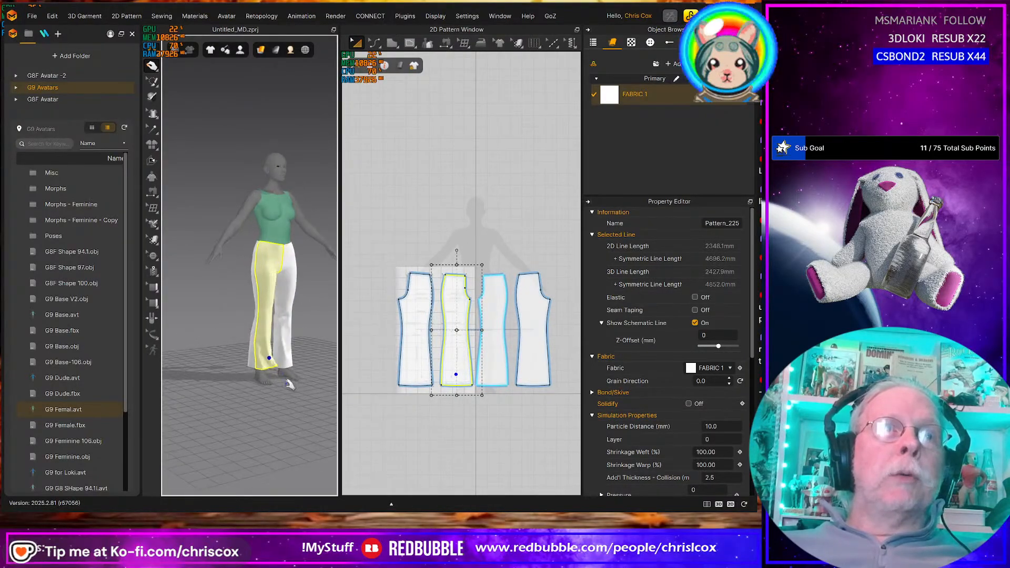
{"action": "scroll", "coordinate": [282, 361], "scroll_direction": "up", "scroll_amount": 4}
{"action": "middle_click_drag", "start_coordinate": [283, 358], "coordinate": [267, 392]}
{"action": "right_click_drag", "start_coordinate": [267, 392], "coordinate": [223, 394]}
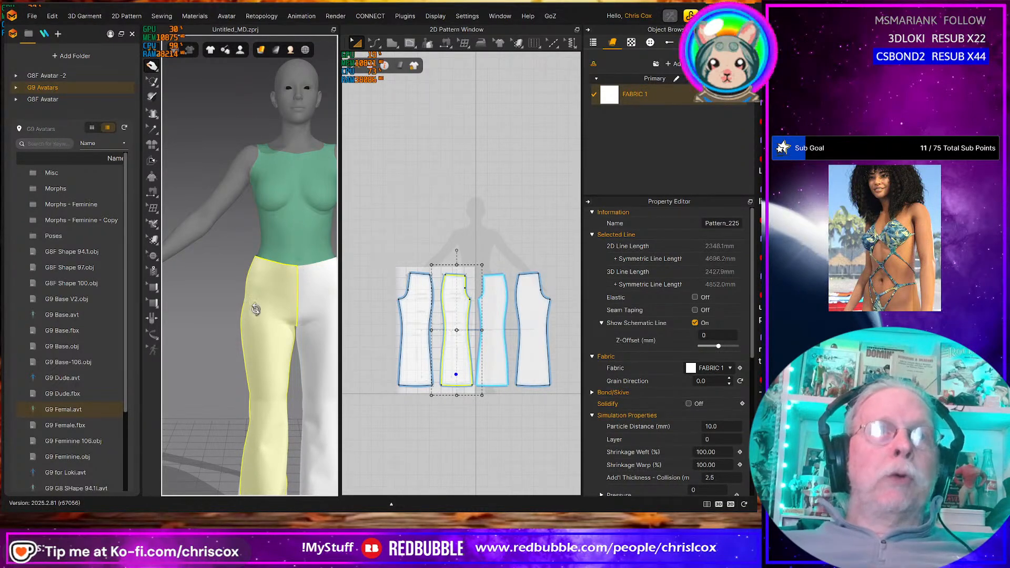
{"action": "right_click_drag", "start_coordinate": [256, 310], "coordinate": [385, 309]}
{"action": "right_click_drag", "start_coordinate": [264, 267], "coordinate": [285, 315]}
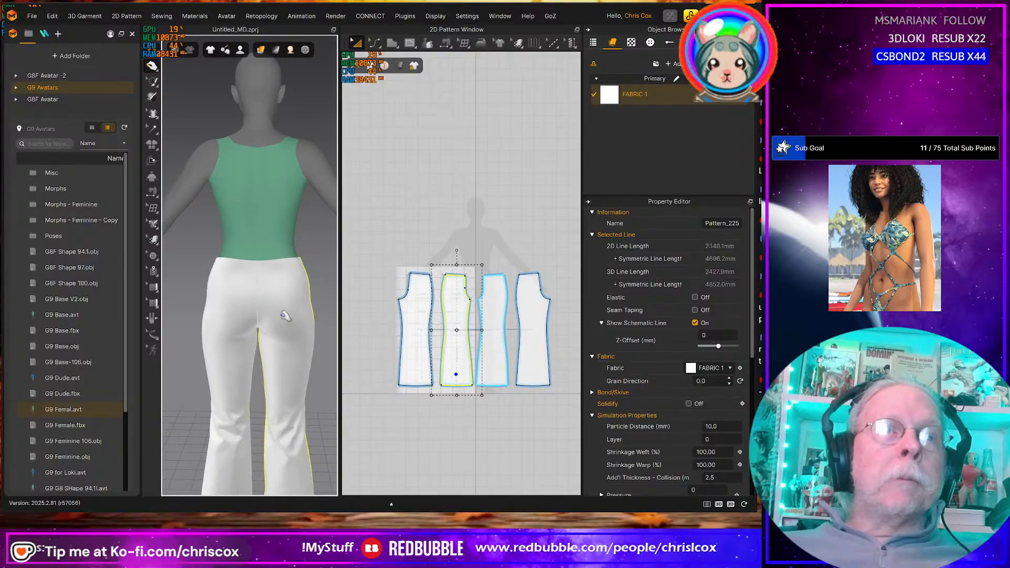
{"action": "middle_click_drag", "start_coordinate": [284, 347], "coordinate": [278, 305]}
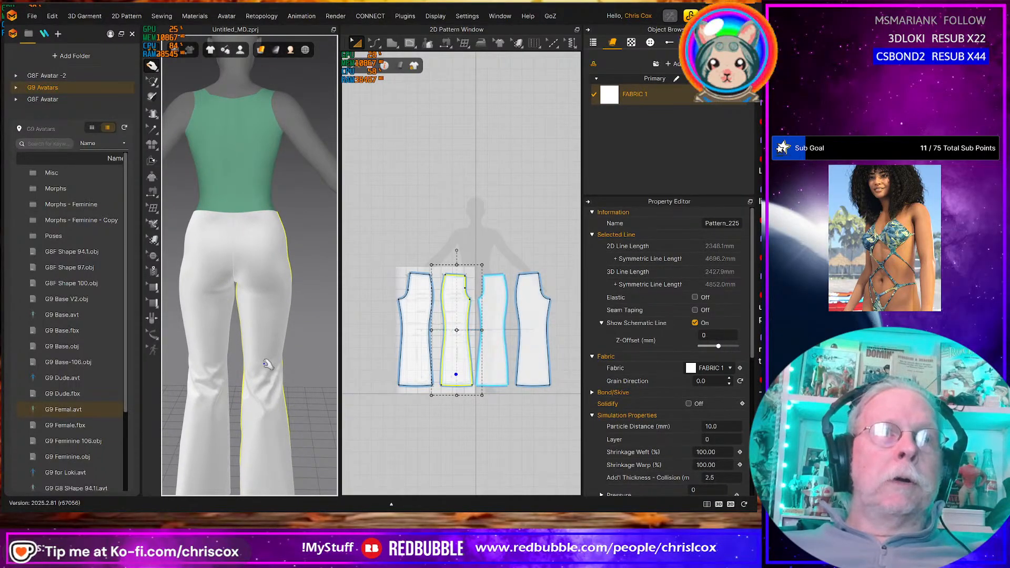
{"action": "left_click", "coordinate": [268, 336]}
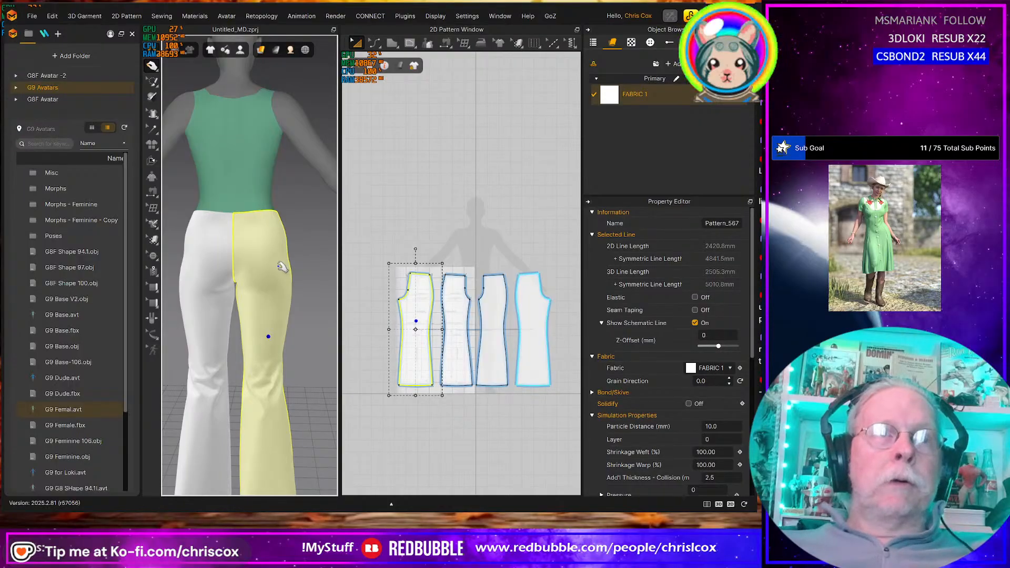
{"action": "right_click_drag", "start_coordinate": [314, 279], "coordinate": [290, 284]}
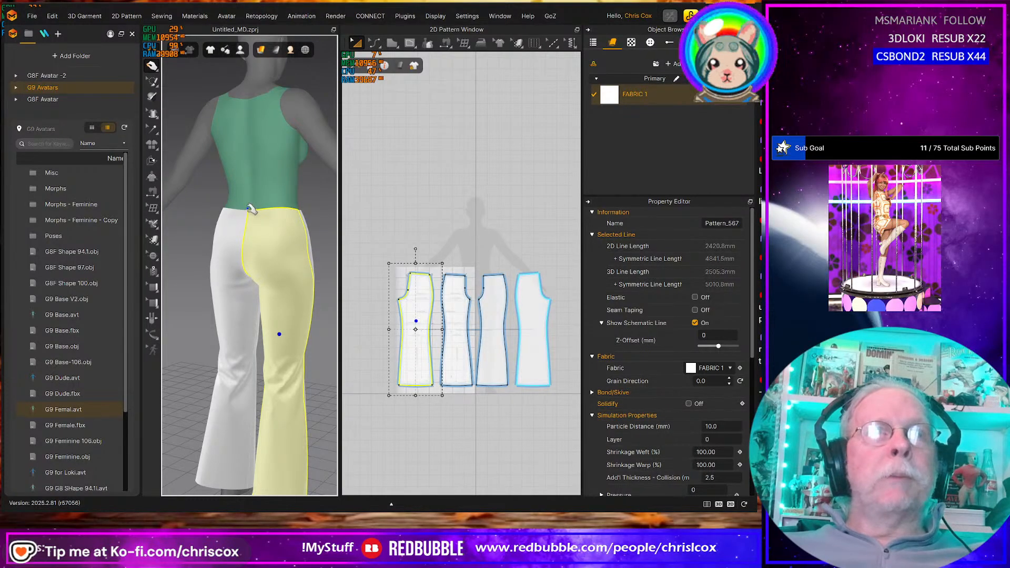
{"action": "right_click_drag", "start_coordinate": [269, 223], "coordinate": [129, 220]}
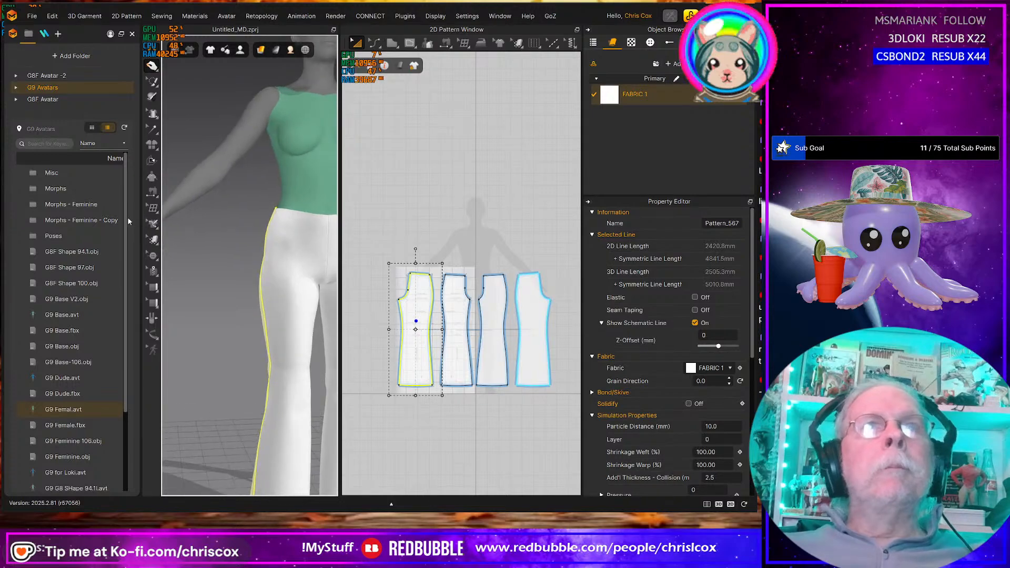
{"action": "middle_click_drag", "start_coordinate": [286, 229], "coordinate": [220, 236]}
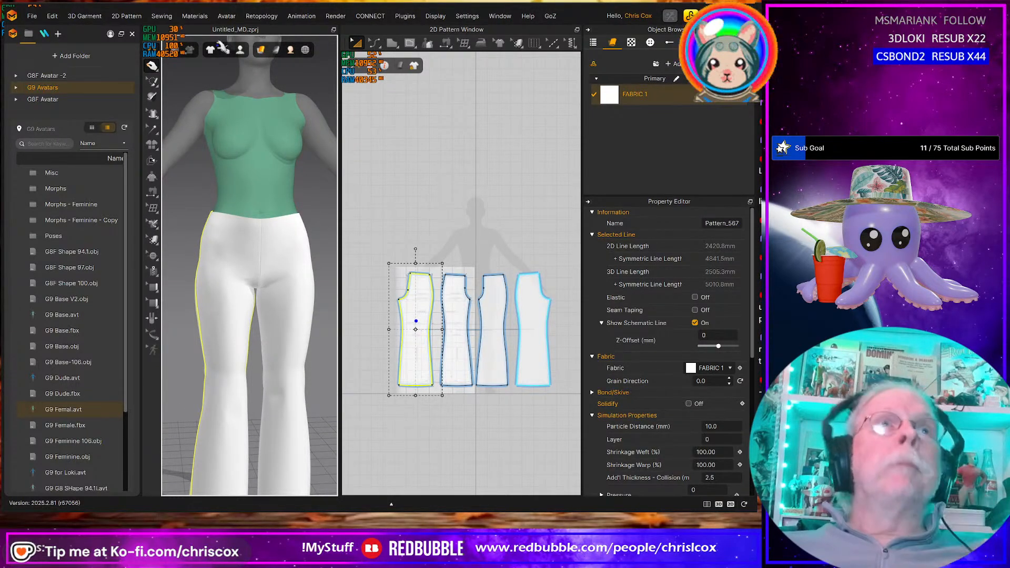
Check the pants' fit with the Stress Map and switch the display to the Strain Map
{"action": "mouse_move", "coordinate": [262, 50]}
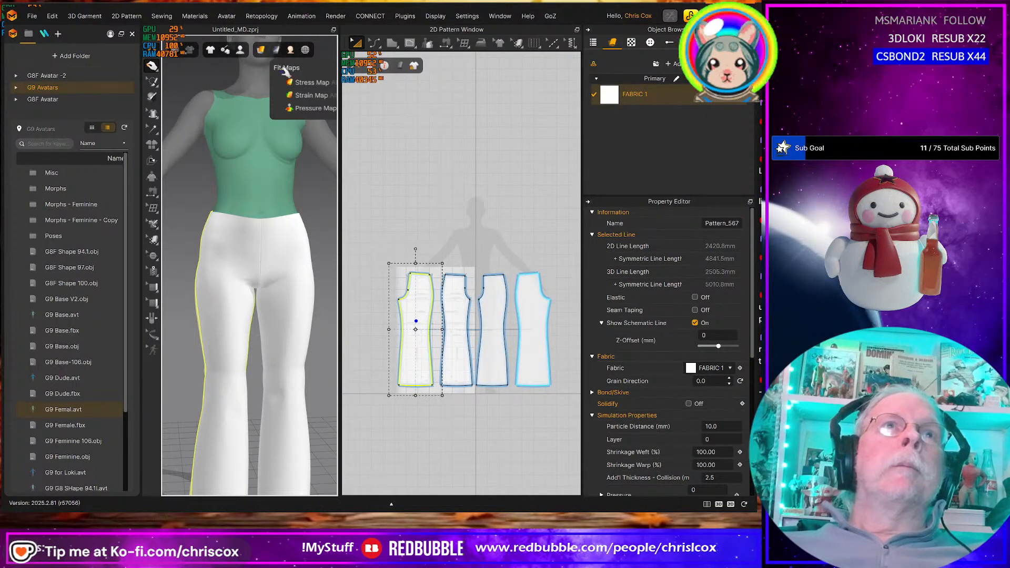
{"action": "left_click", "coordinate": [291, 82]}
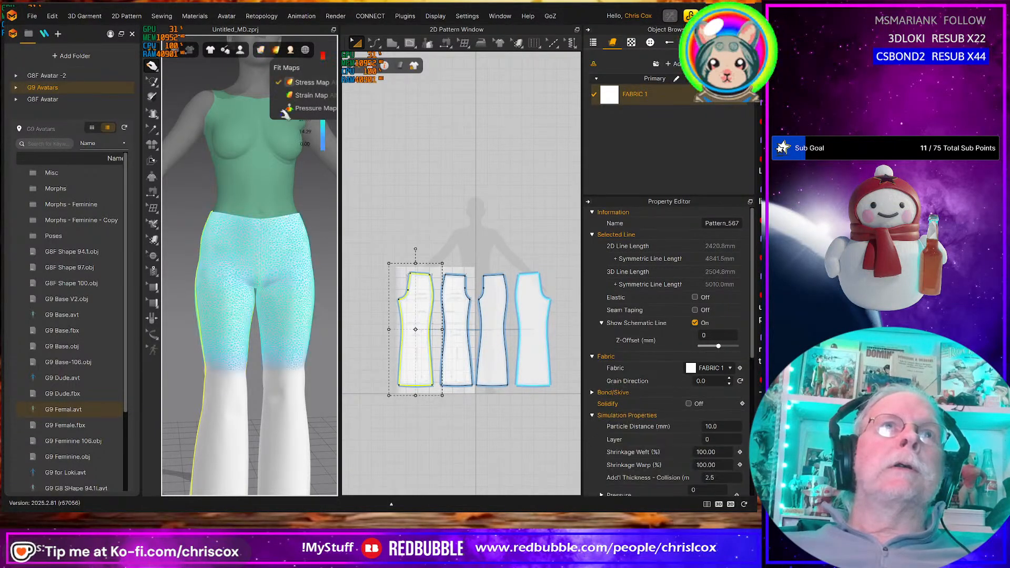
{"action": "right_click_drag", "start_coordinate": [288, 266], "coordinate": [327, 268]}
{"action": "mouse_move", "coordinate": [275, 49]}
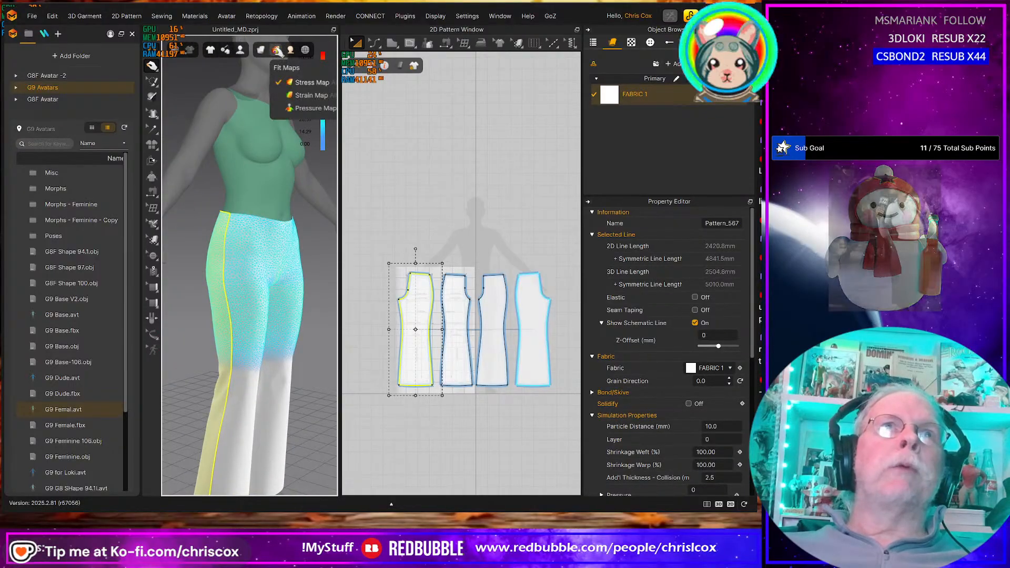
{"action": "left_click", "coordinate": [301, 94]}
{"action": "right_click_drag", "start_coordinate": [276, 265], "coordinate": [225, 275]}
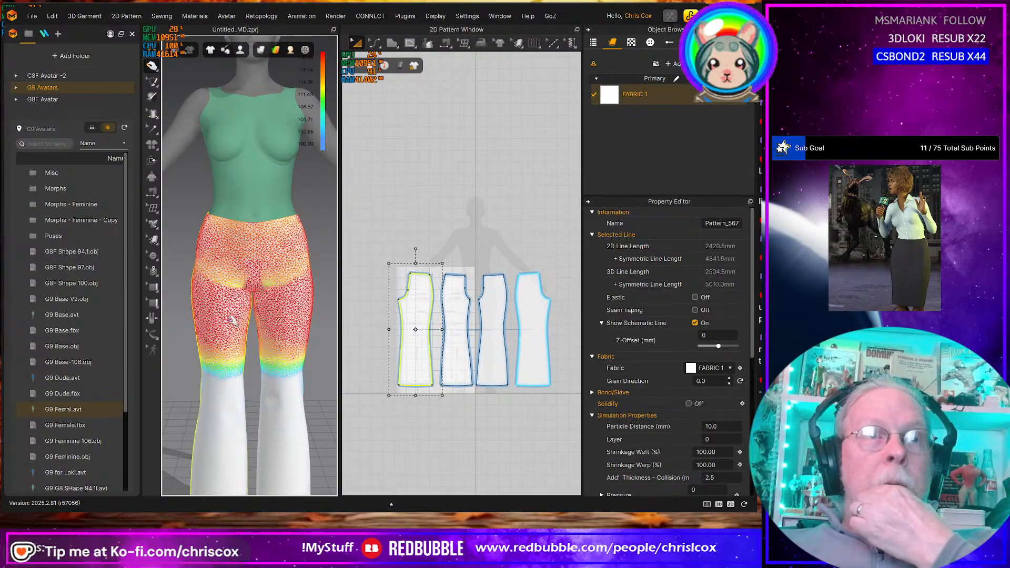
Select one leg's front and back pattern pieces together and stretch them slightly wider
{"action": "scroll", "coordinate": [356, 356], "scroll_direction": "down", "scroll_amount": 1}
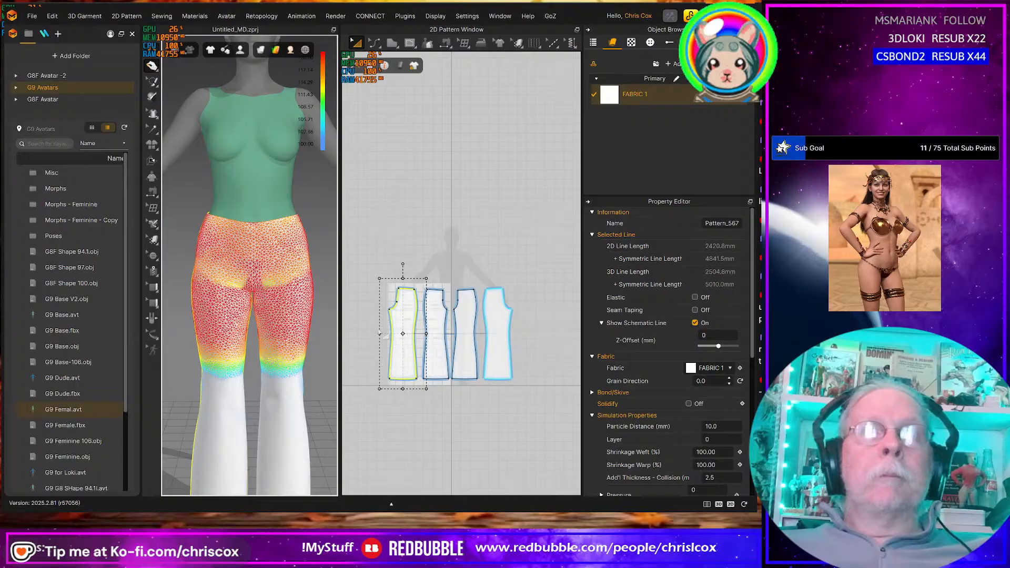
{"action": "left_click", "coordinate": [371, 274]}
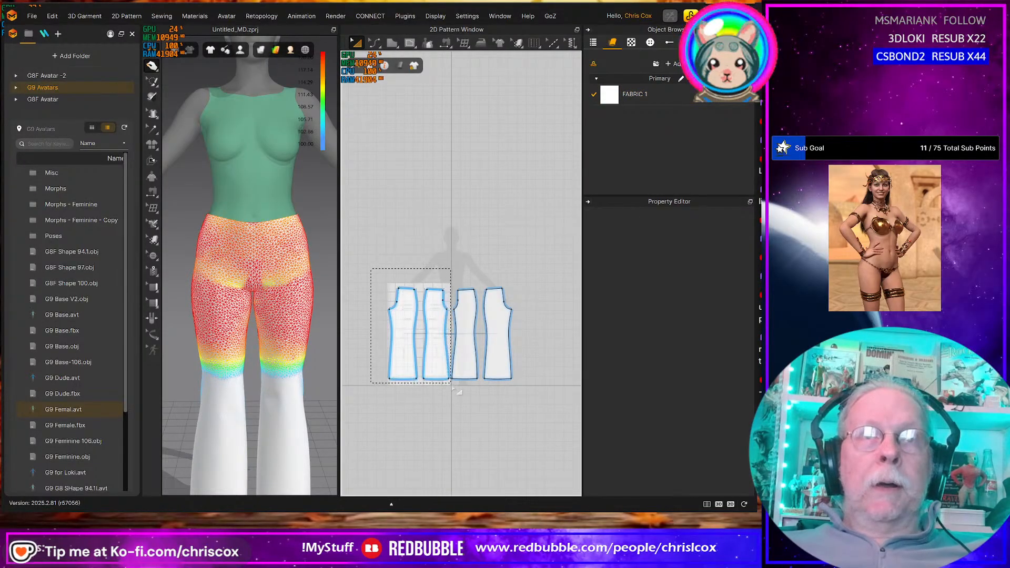
{"action": "left_click_drag", "start_coordinate": [452, 392], "coordinate": [452, 392]}
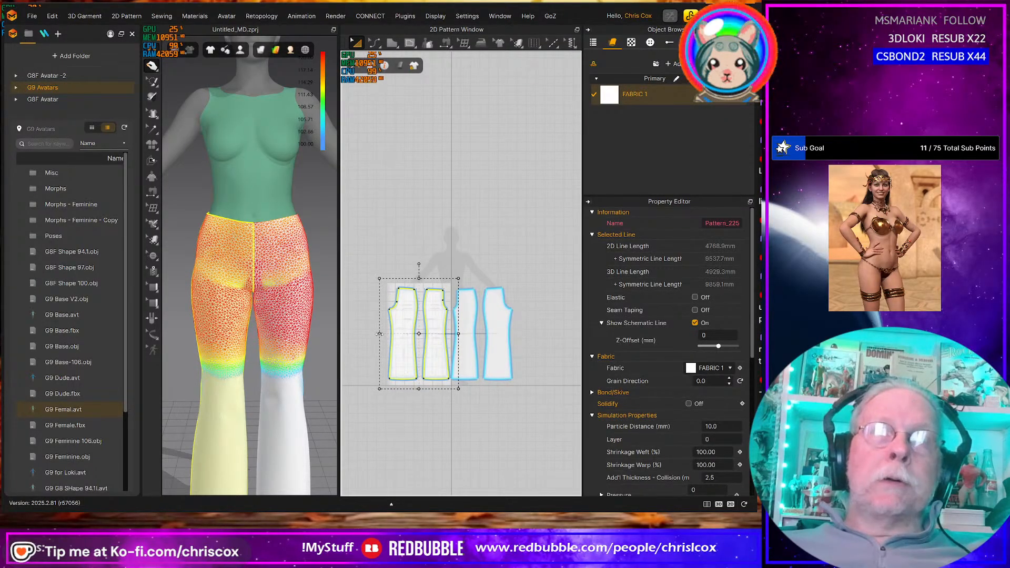
{"action": "left_click_drag", "start_coordinate": [379, 334], "coordinate": [372, 334]}
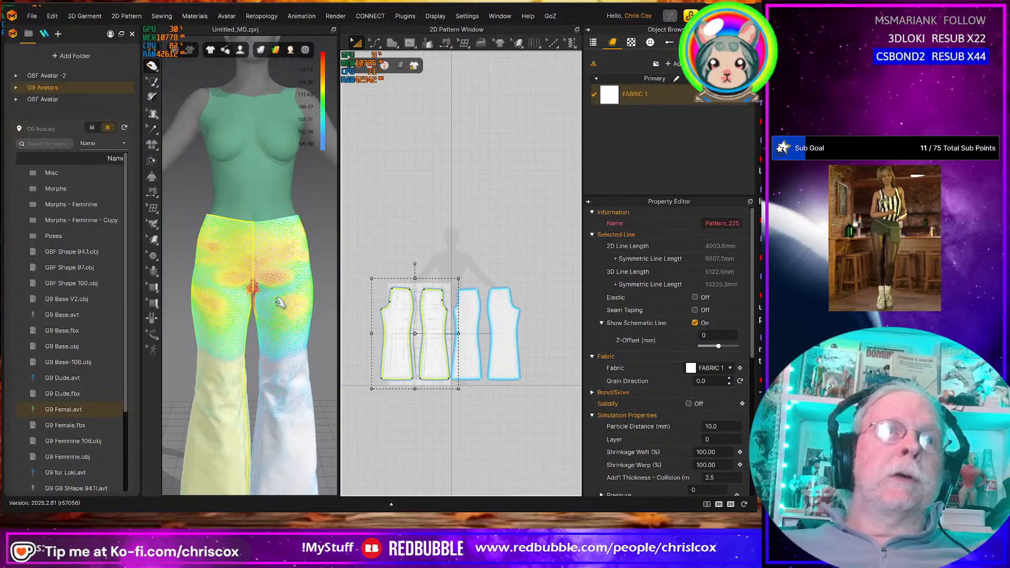
Tug the draped fabric at the front hips, thigh, seat and back of the knee to settle the widened pants
{"action": "left_click", "coordinate": [281, 267]}
{"action": "left_click_drag", "start_coordinate": [277, 265], "coordinate": [280, 259]}
{"action": "left_click_drag", "start_coordinate": [232, 322], "coordinate": [232, 334]}
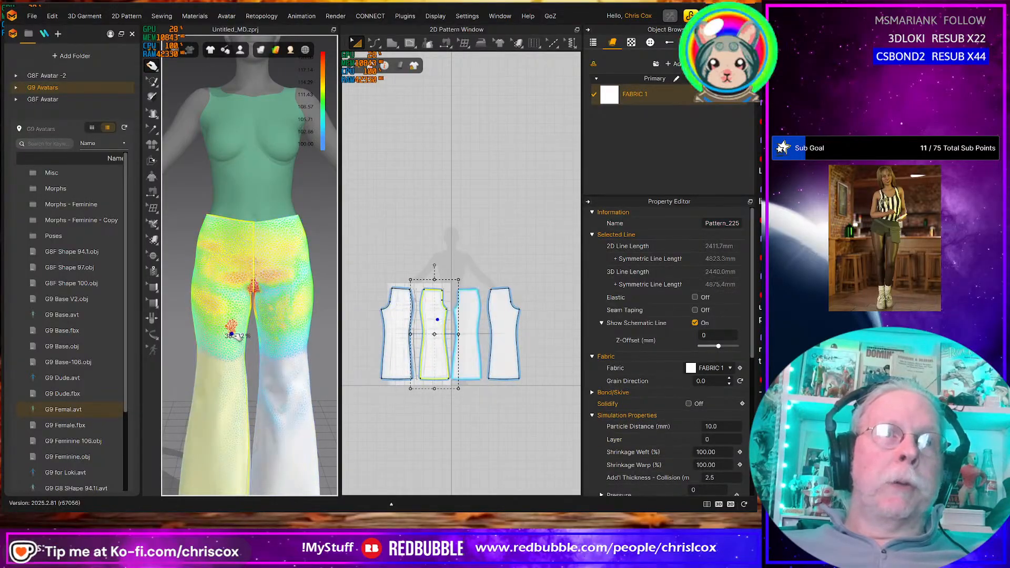
{"action": "right_click_drag", "start_coordinate": [284, 315], "coordinate": [110, 308]}
{"action": "left_click_drag", "start_coordinate": [205, 275], "coordinate": [211, 281]}
{"action": "left_click_drag", "start_coordinate": [270, 293], "coordinate": [316, 316]}
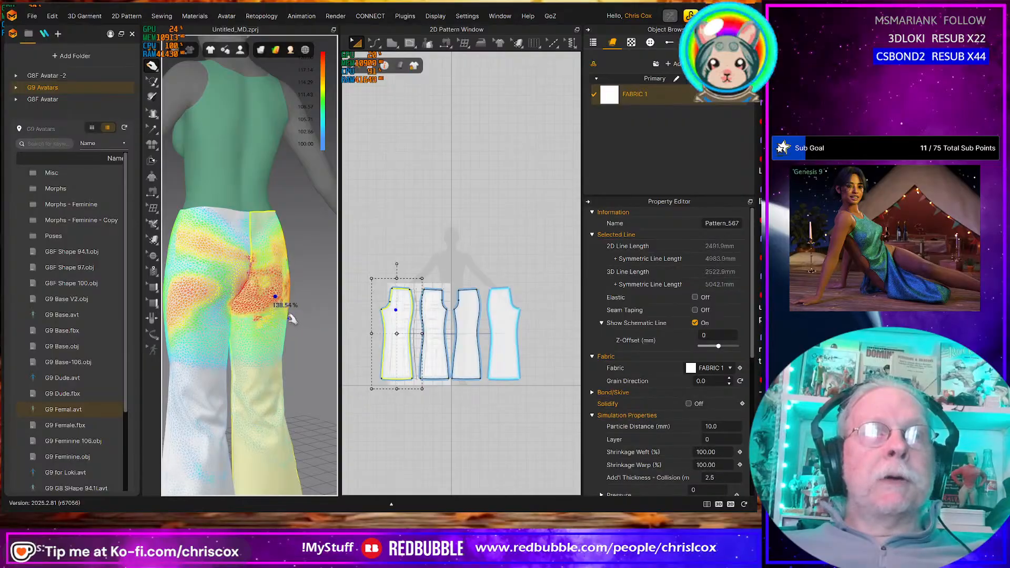
{"action": "right_click_drag", "start_coordinate": [277, 321], "coordinate": [230, 330]}
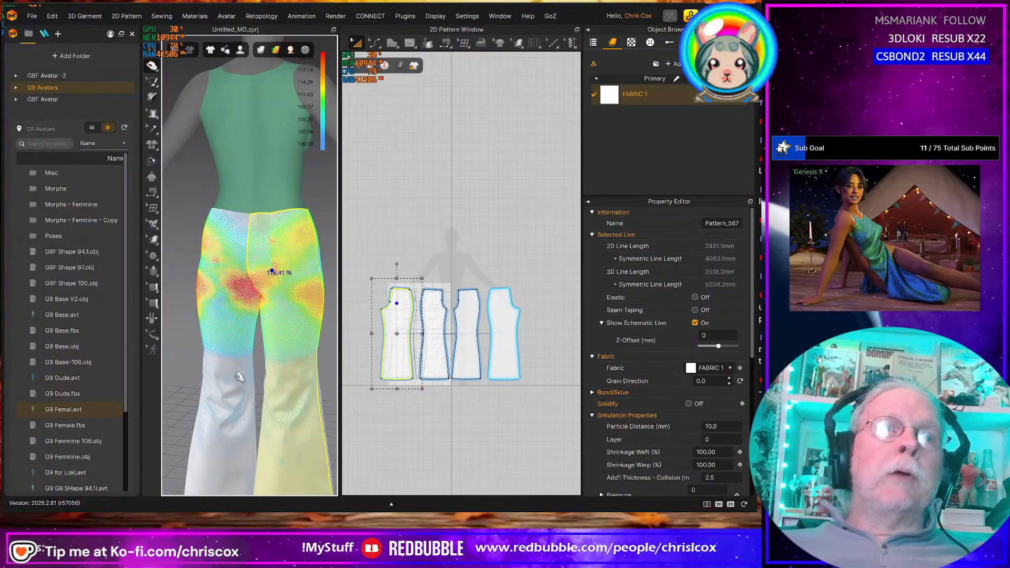
{"action": "left_click_drag", "start_coordinate": [238, 390], "coordinate": [238, 408]}
Examine the strain map and the shape of the flared hems from the back and front
{"action": "middle_click_drag", "start_coordinate": [236, 383], "coordinate": [252, 225]}
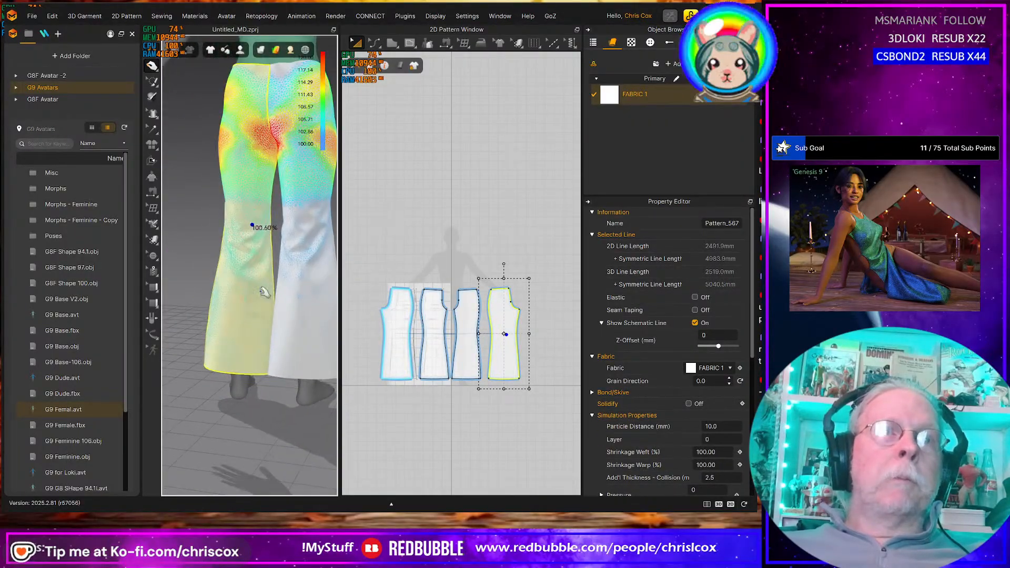
{"action": "right_click_drag", "start_coordinate": [211, 317], "coordinate": [456, 312]}
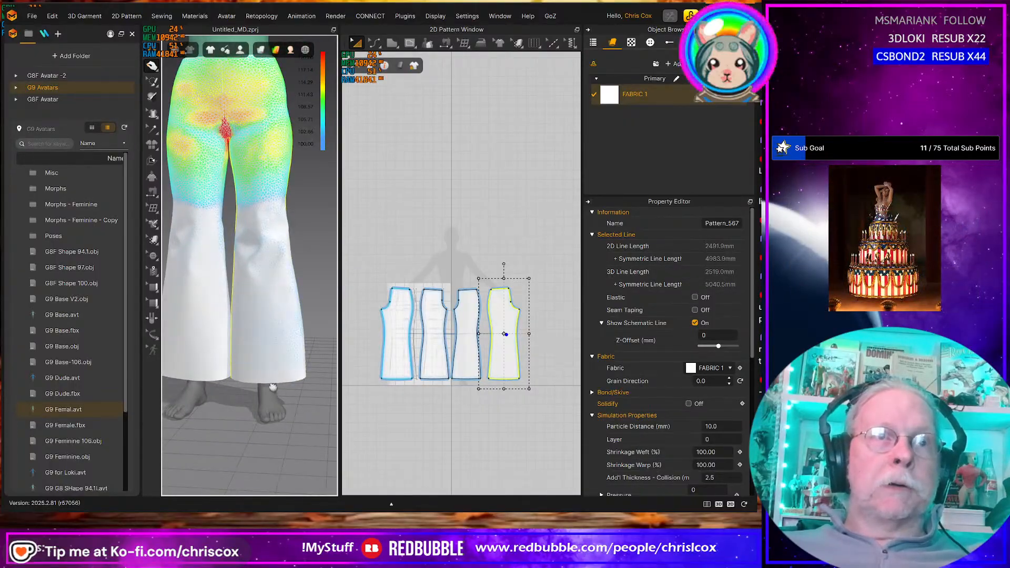
{"action": "middle_click_drag", "start_coordinate": [270, 379], "coordinate": [283, 391]}
{"action": "right_click_drag", "start_coordinate": [298, 410], "coordinate": [281, 410]}
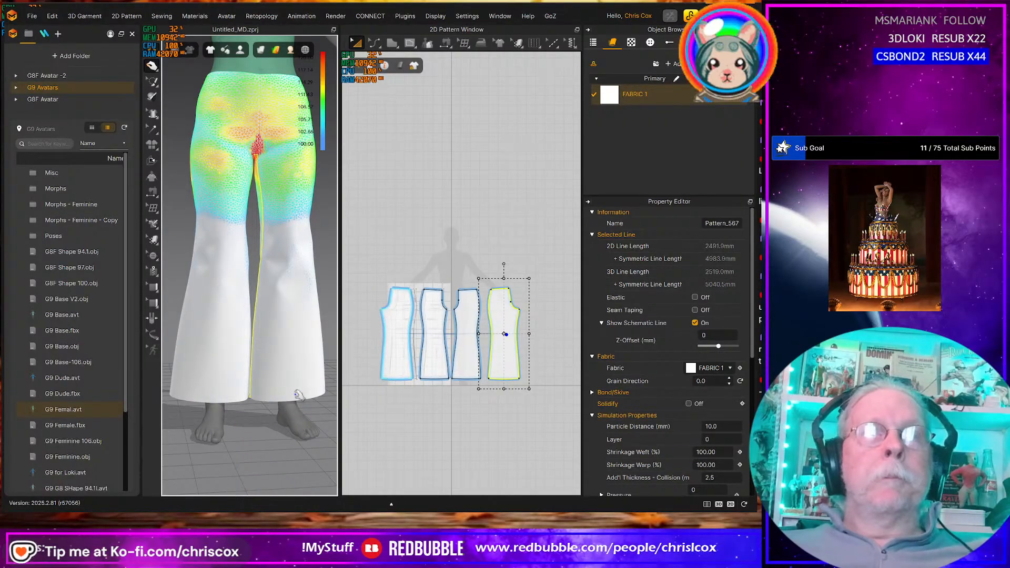
{"action": "right_click_drag", "start_coordinate": [298, 395], "coordinate": [261, 381]}
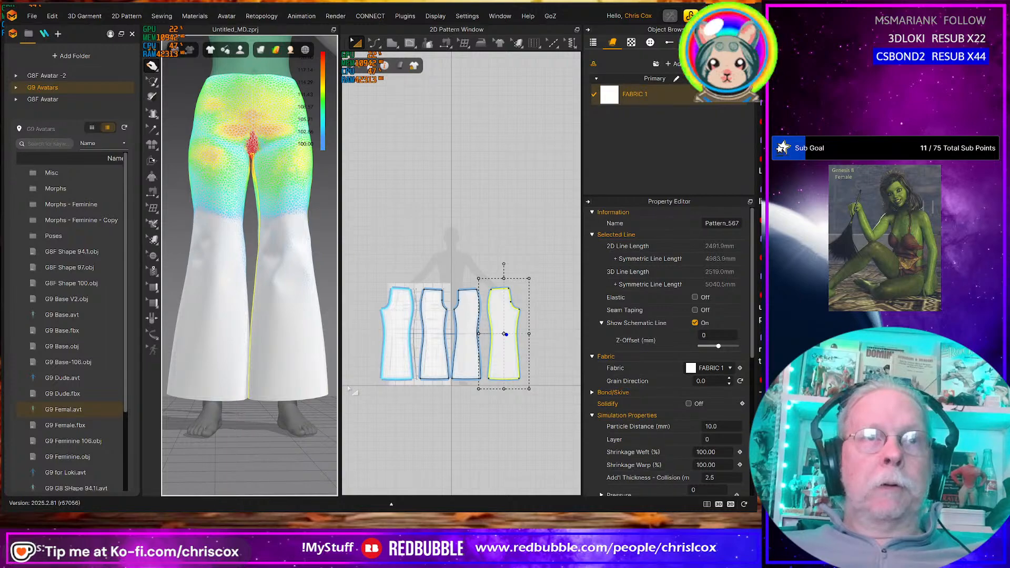
Nudge the inseam hem corners of the back and front pieces inward to narrow the flare, and tug the draped leg to settle it
{"action": "scroll", "coordinate": [370, 396], "scroll_direction": "up", "scroll_amount": 3}
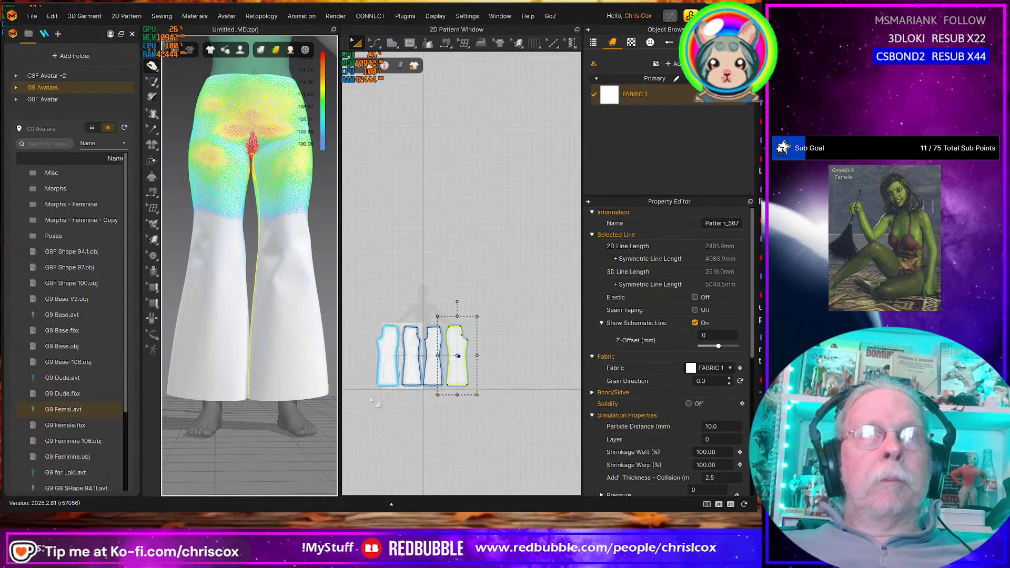
{"action": "right_click_drag", "start_coordinate": [385, 403], "coordinate": [396, 416]}
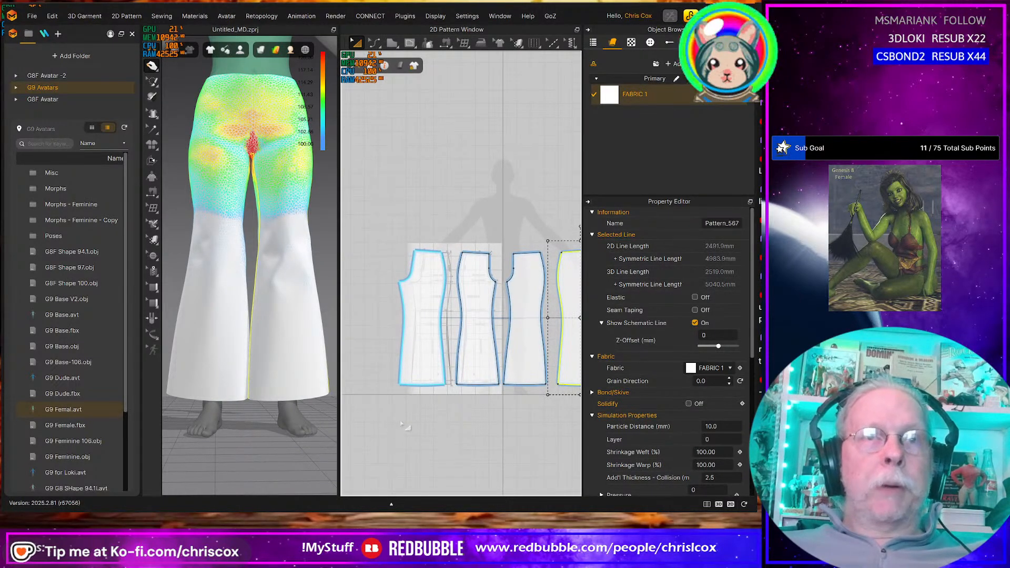
{"action": "left_click_drag", "start_coordinate": [417, 403], "coordinate": [387, 376]}
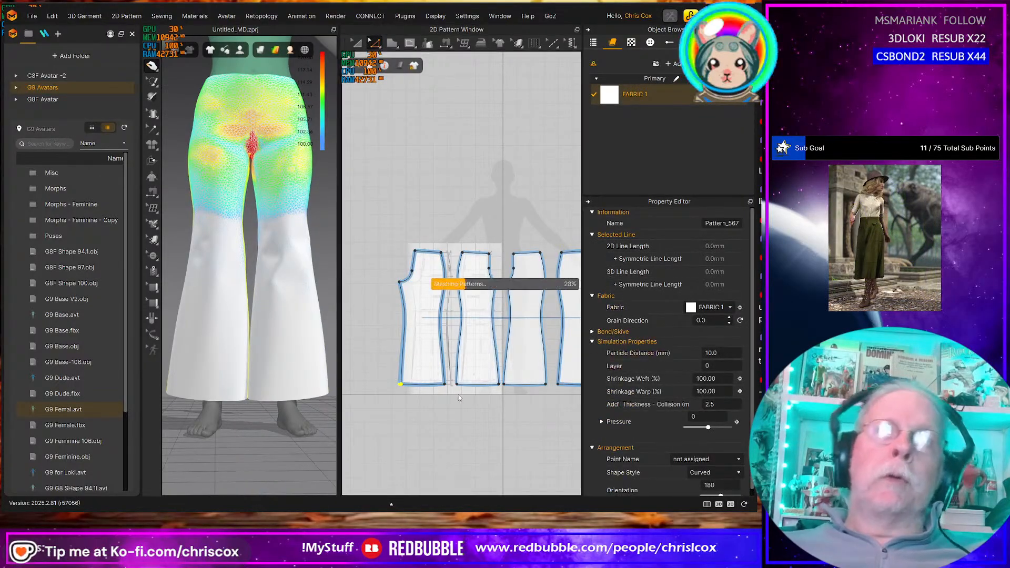
{"action": "left_click_drag", "start_coordinate": [454, 396], "coordinate": [508, 388]}
{"action": "key", "text": "Left"}
{"action": "key", "text": "Right"}
{"action": "key", "text": "Left"}
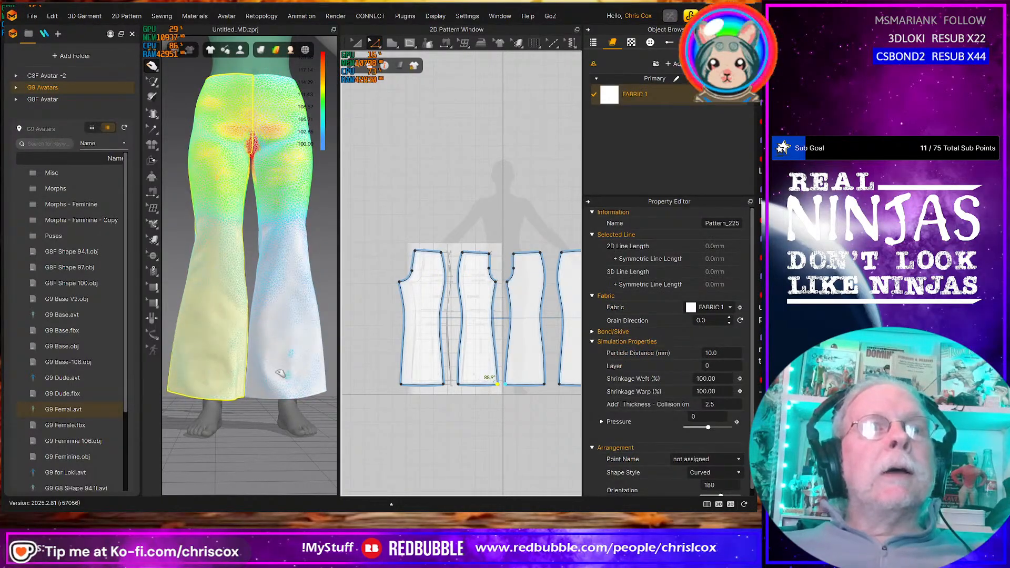
{"action": "left_click_drag", "start_coordinate": [281, 374], "coordinate": [308, 366]}
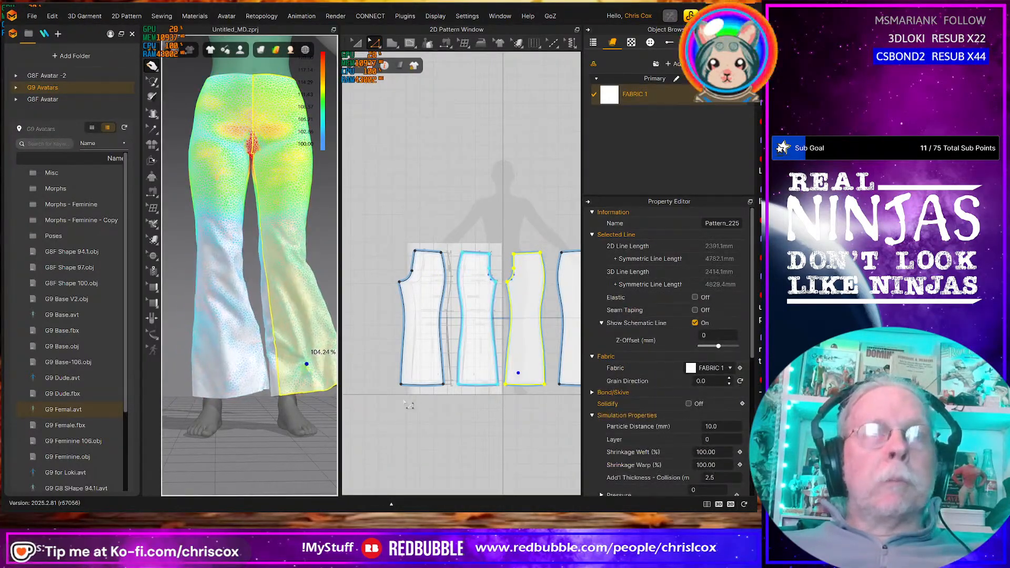
Nudge the back piece's inseam hem corner further inward and bring in the outseam hem corners of the back and front pieces
{"action": "left_click_drag", "start_coordinate": [404, 401], "coordinate": [395, 379]}
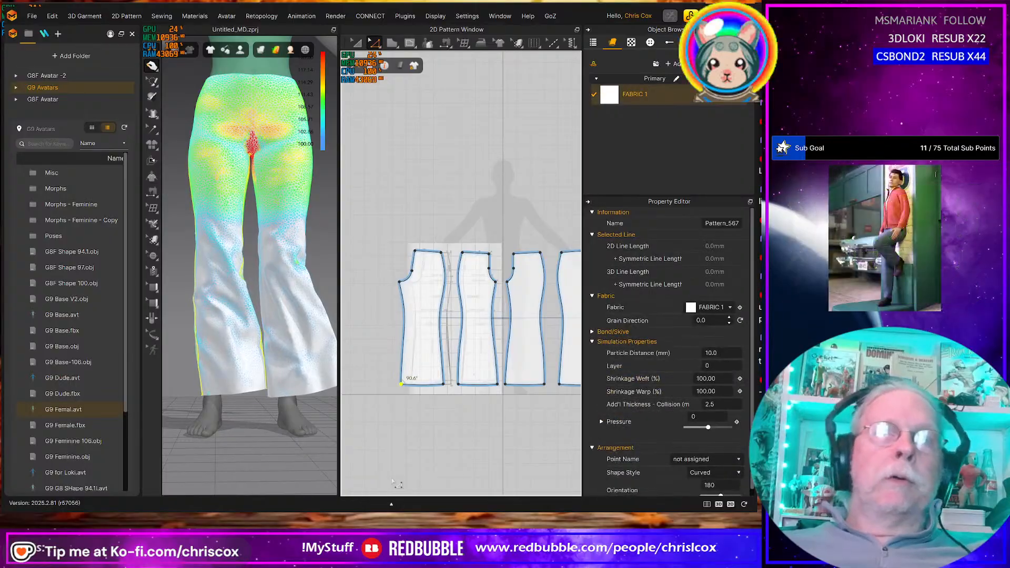
{"action": "key", "text": "Right"}
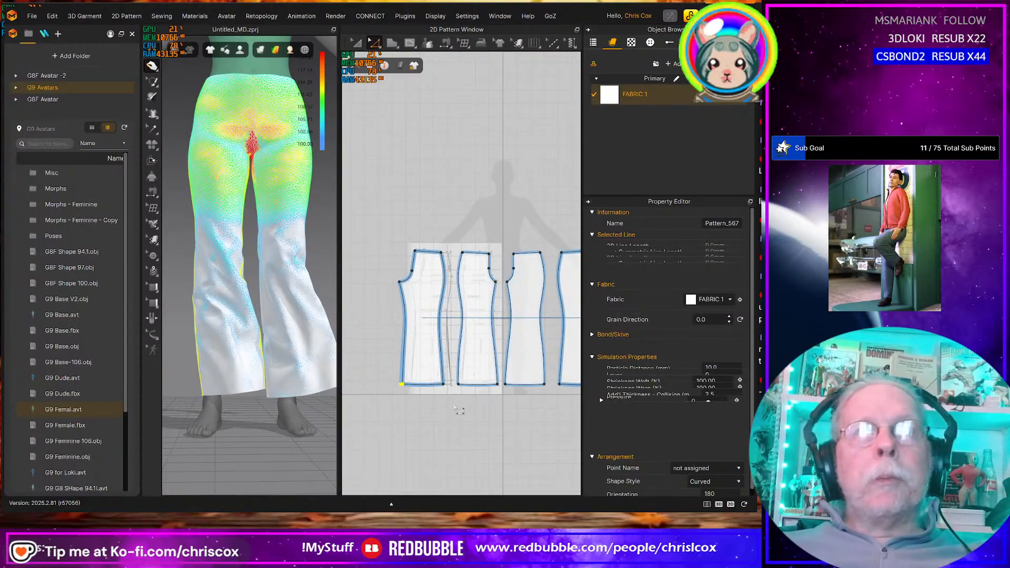
{"action": "left_click", "coordinate": [448, 396]}
{"action": "left_click_drag", "start_coordinate": [440, 382], "coordinate": [453, 374]}
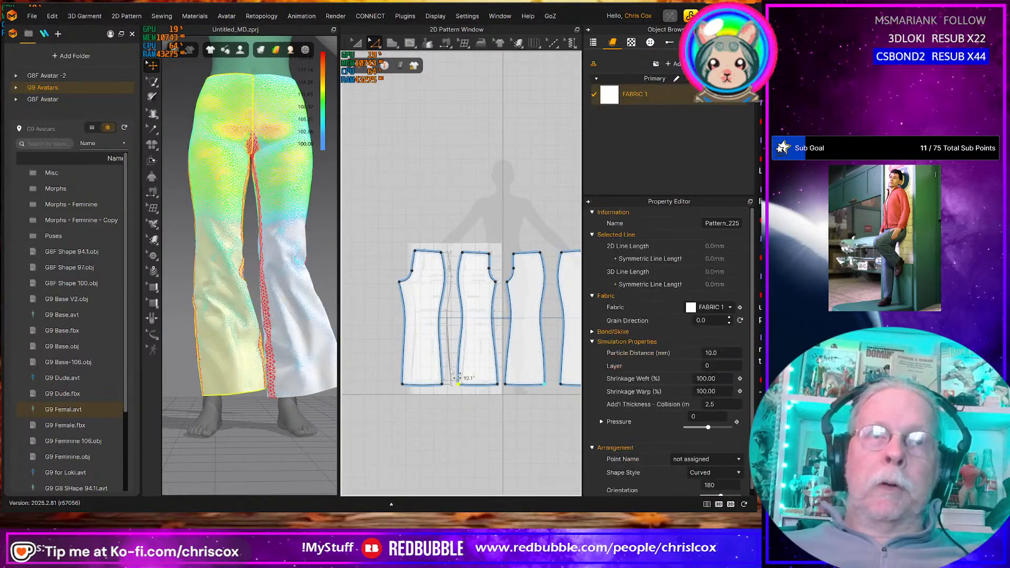
Nudge the front piece's inseam hem corner inward, and tug the draped lower legs to settle the narrowed flare
{"action": "left_click", "coordinate": [493, 390]}
{"action": "left_click_drag", "start_coordinate": [506, 387], "coordinate": [488, 401]}
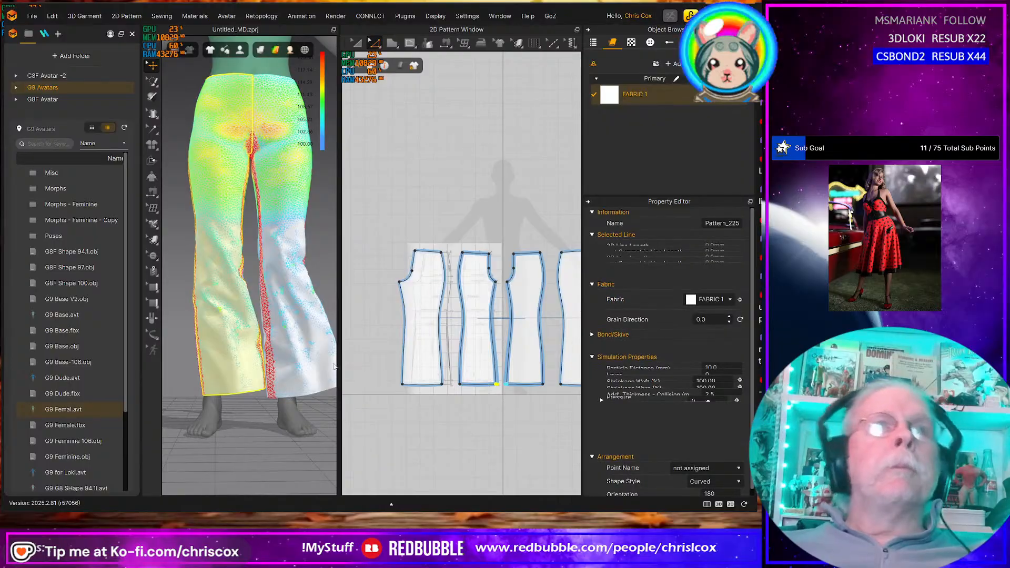
{"action": "key", "text": "space"}
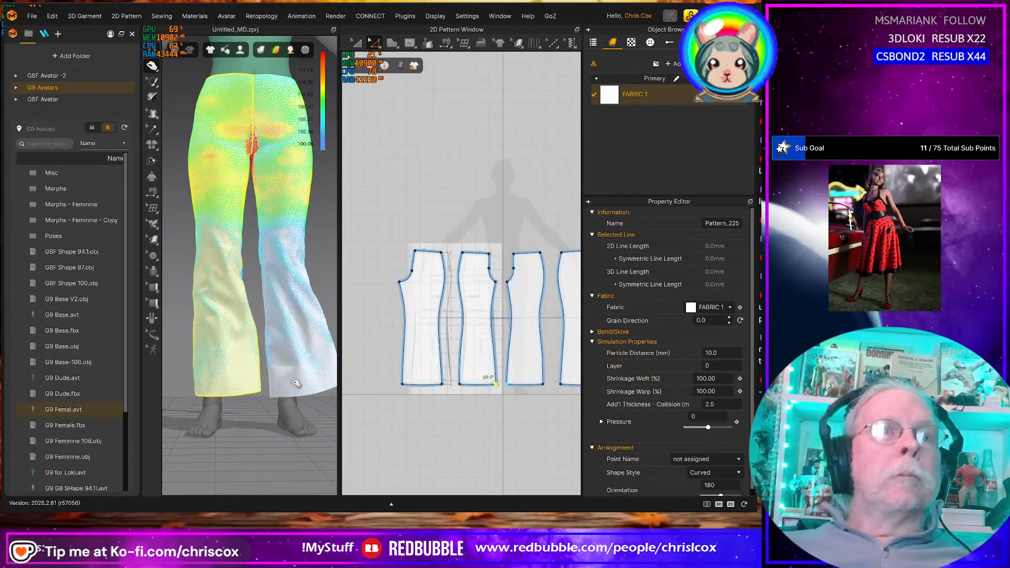
{"action": "left_click", "coordinate": [295, 387]}
{"action": "scroll", "coordinate": [293, 413], "scroll_direction": "down", "scroll_amount": 2}
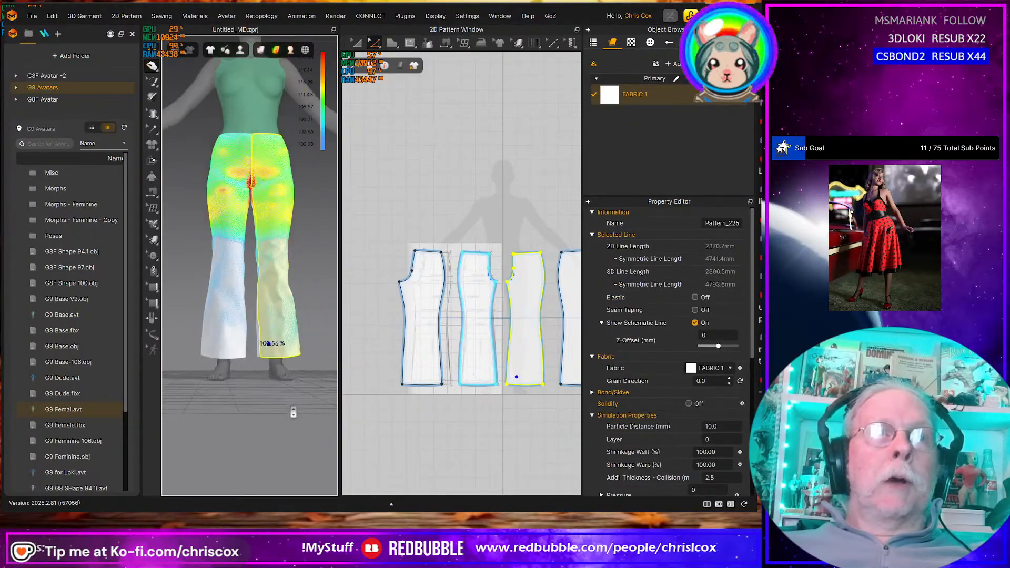
{"action": "right_click_drag", "start_coordinate": [291, 392], "coordinate": [296, 361]}
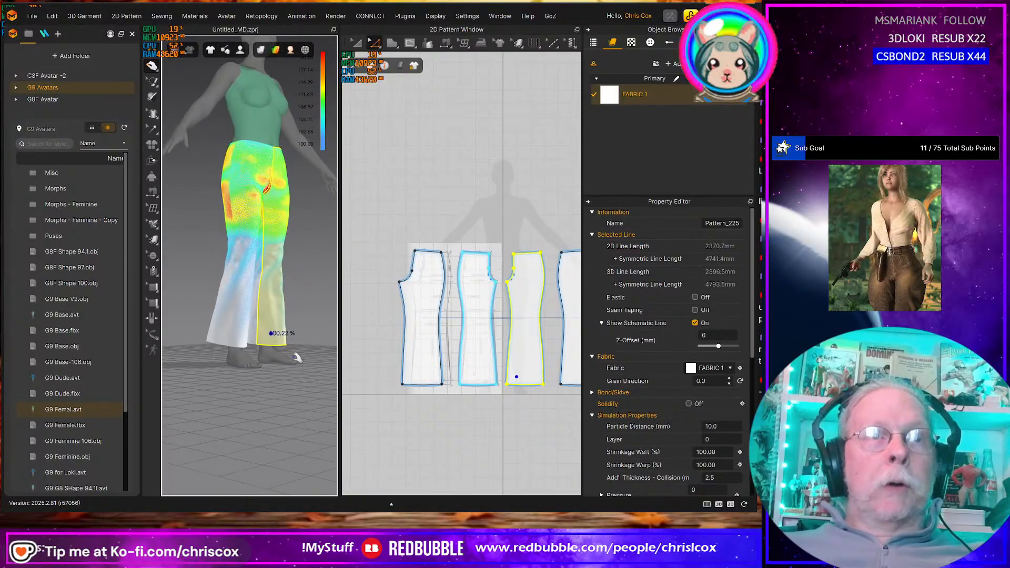
{"action": "left_click", "coordinate": [243, 342]}
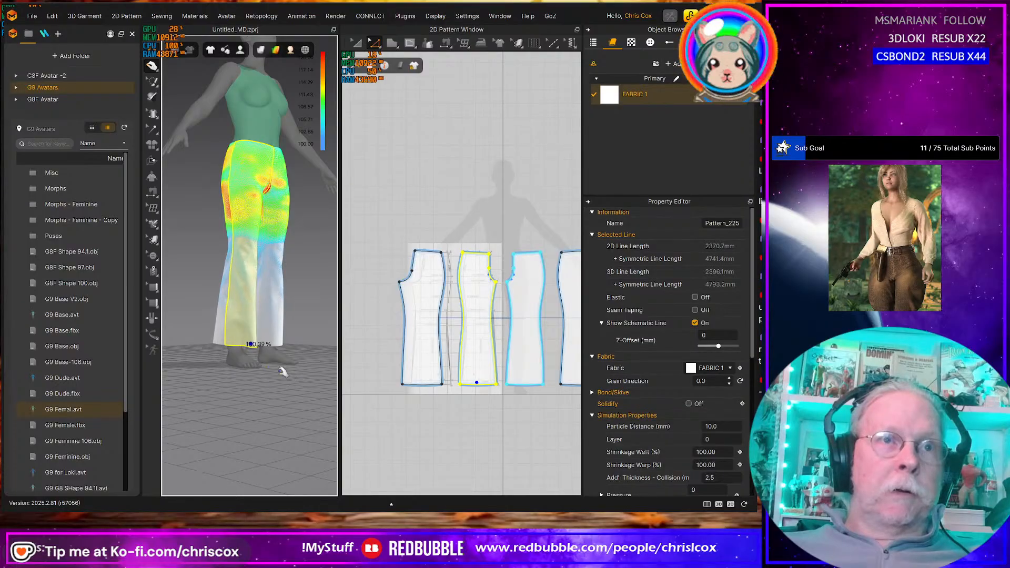
{"action": "right_click_drag", "start_coordinate": [283, 372], "coordinate": [257, 372]}
{"action": "scroll", "coordinate": [447, 422], "scroll_direction": "down", "scroll_amount": 3}
Move the hem lines of all the front and back pieces down to lengthen the legs, and re-simulate the drape
{"action": "middle_click_drag", "start_coordinate": [447, 422], "coordinate": [430, 428]}
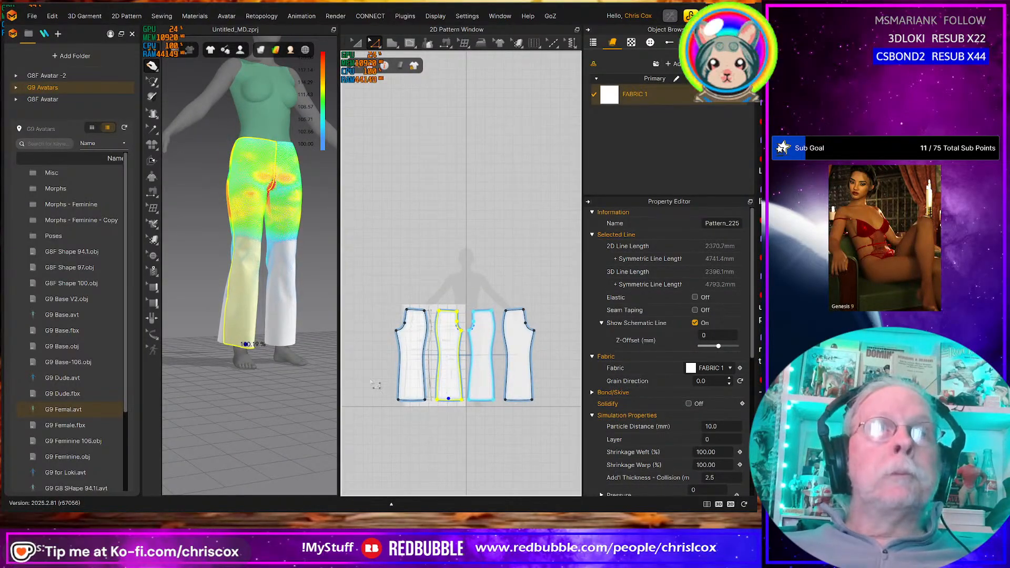
{"action": "left_click_drag", "start_coordinate": [370, 383], "coordinate": [472, 416]}
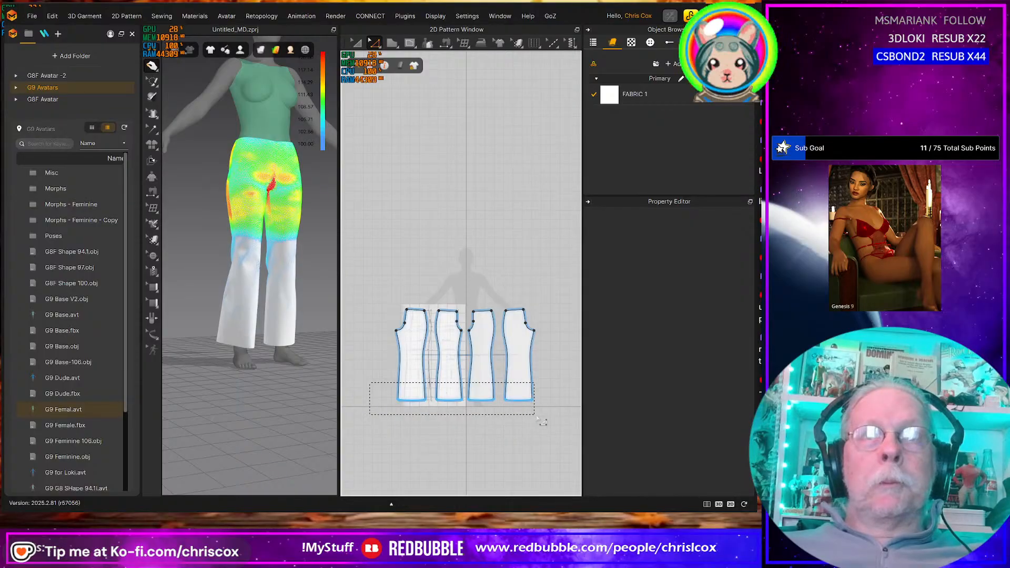
{"action": "left_click_drag", "start_coordinate": [545, 421], "coordinate": [542, 420]}
{"action": "key", "text": "Down"}
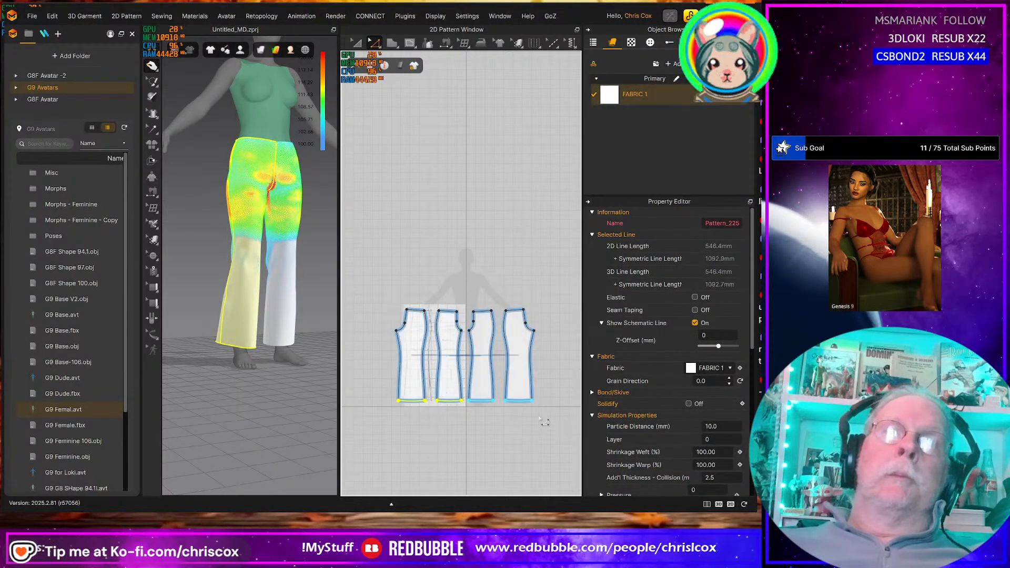
{"action": "key", "text": "Down"}
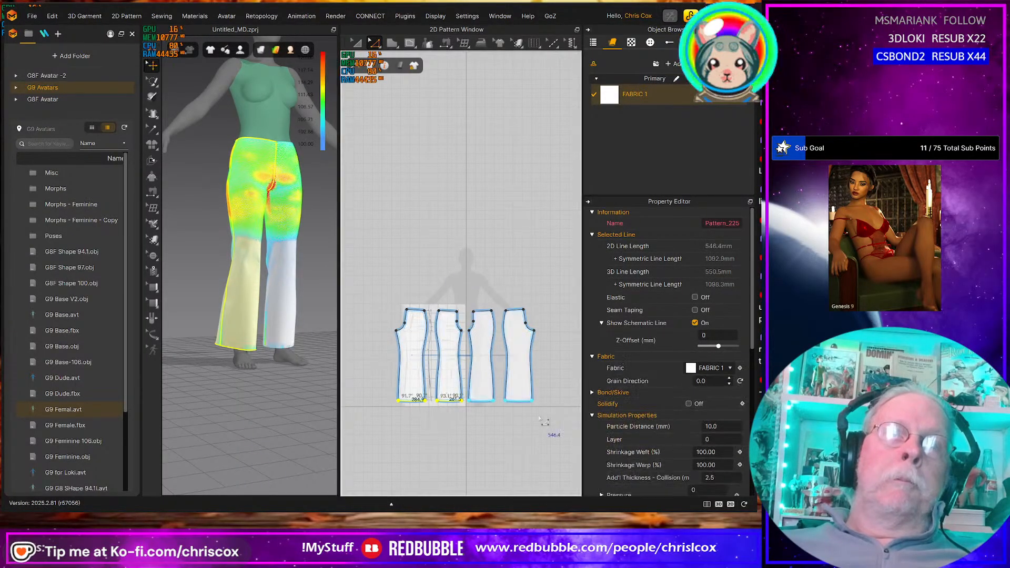
{"action": "key", "text": "Down"}
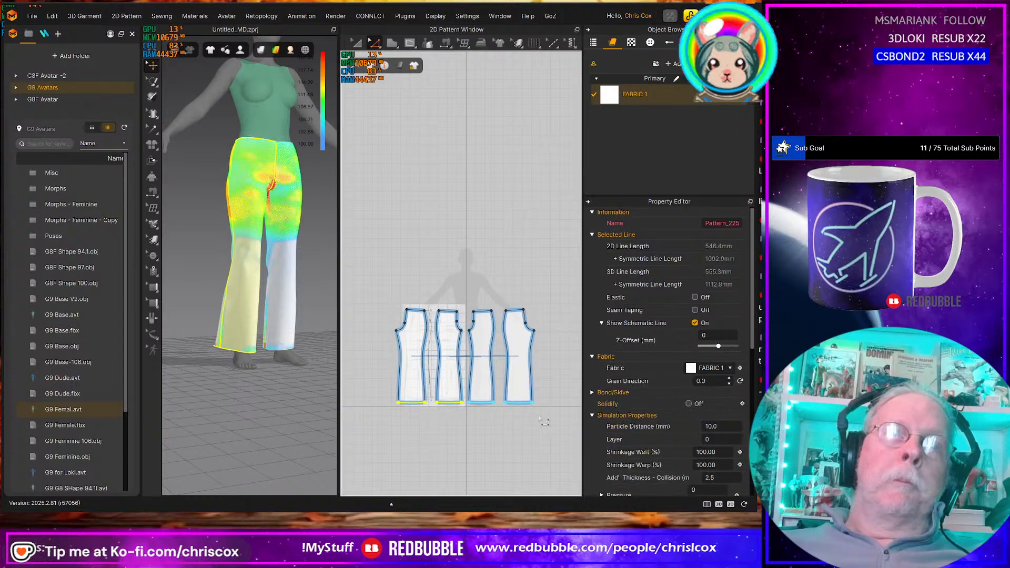
{"action": "key", "text": "space"}
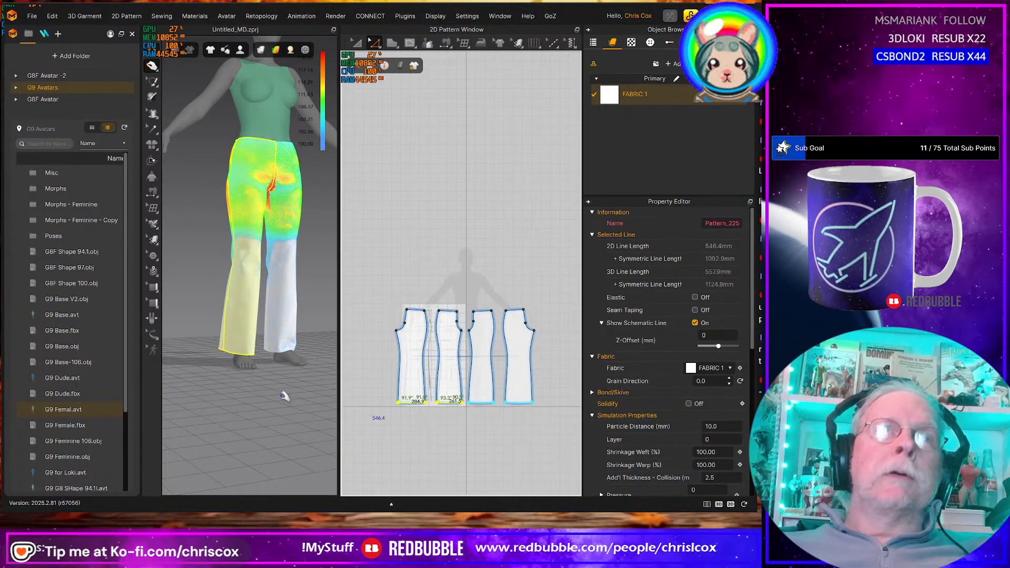
Examine the length of the draped legs and the strain around the front waist, hips and crotch
{"action": "right_click_drag", "start_coordinate": [284, 396], "coordinate": [332, 402]}
{"action": "right_click_drag", "start_coordinate": [254, 398], "coordinate": [232, 406]}
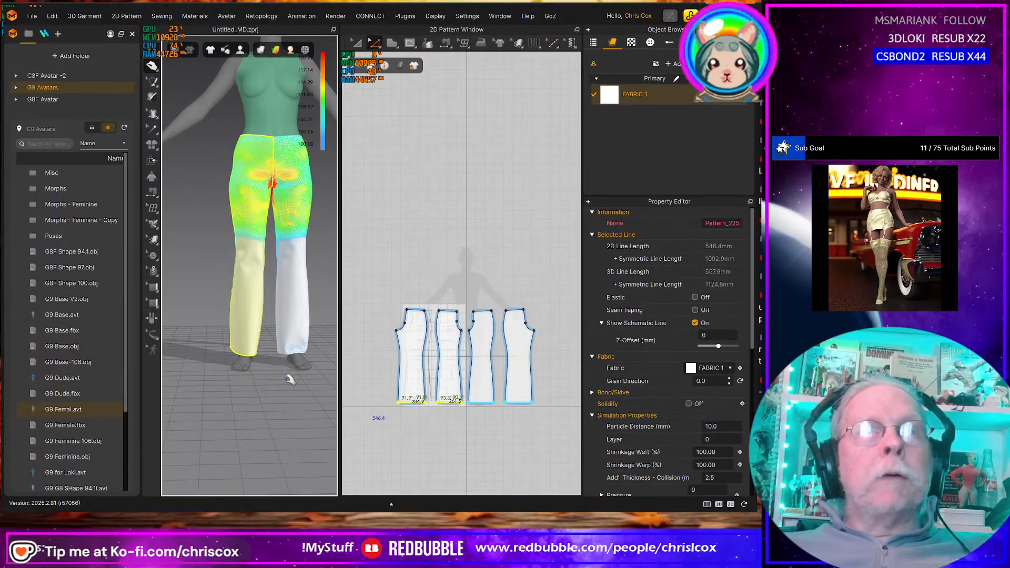
{"action": "scroll", "coordinate": [278, 350], "scroll_direction": "down", "scroll_amount": 3}
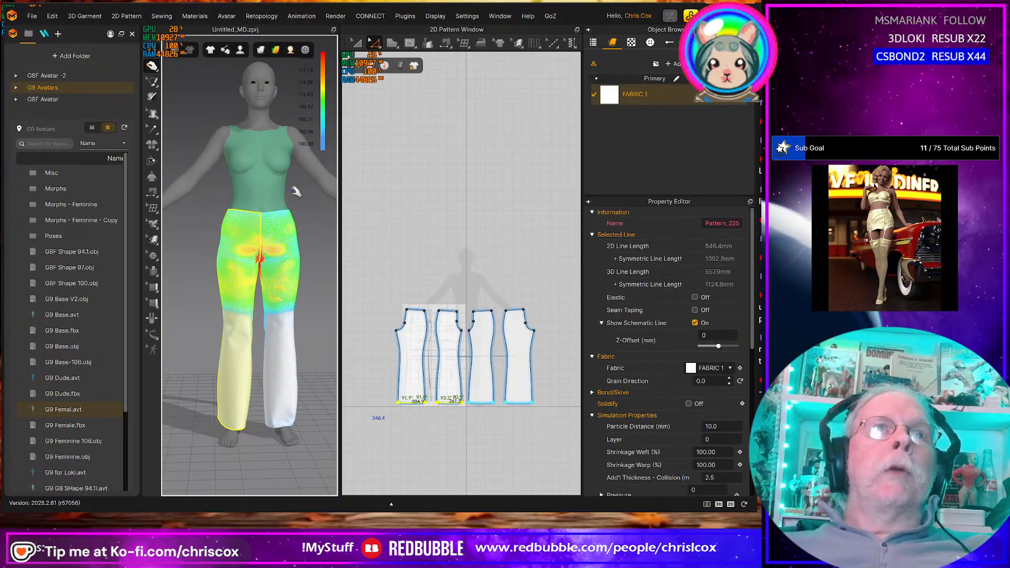
{"action": "scroll", "coordinate": [277, 211], "scroll_direction": "down", "scroll_amount": 1}
{"action": "scroll", "coordinate": [278, 211], "scroll_direction": "up", "scroll_amount": 5}
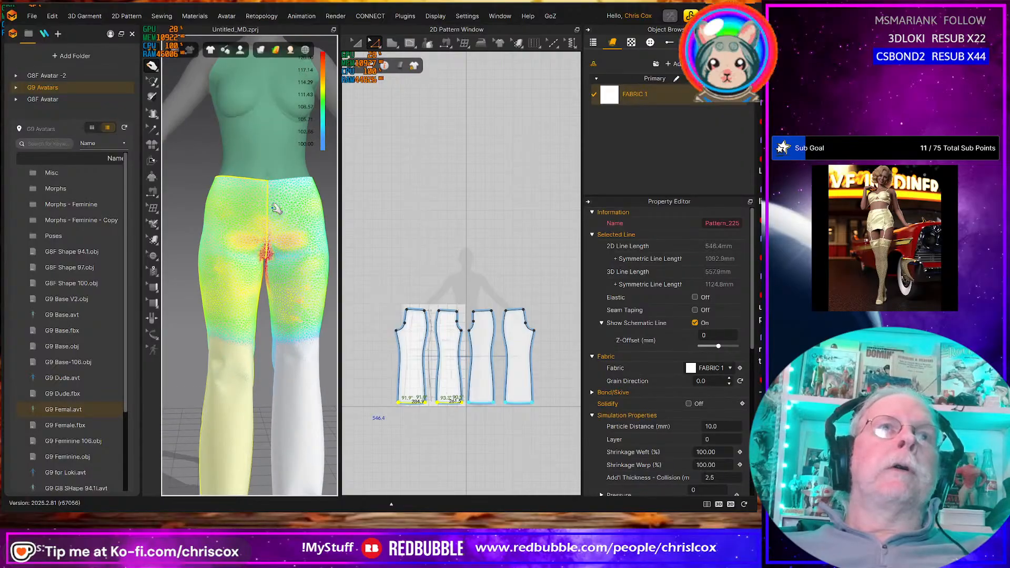
{"action": "right_click_drag", "start_coordinate": [238, 167], "coordinate": [298, 169]}
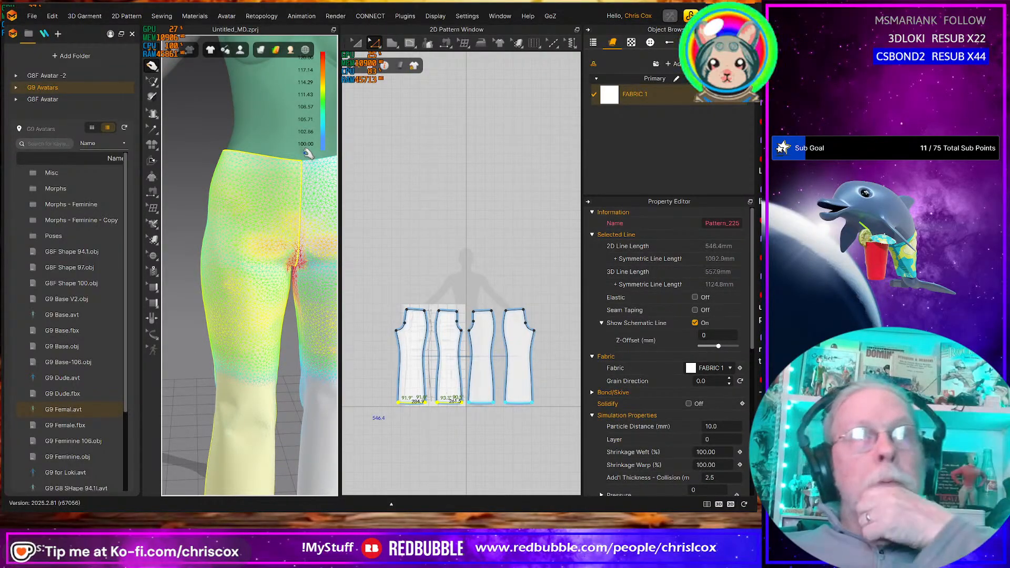
{"action": "scroll", "coordinate": [493, 328], "scroll_direction": "up", "scroll_amount": 3}
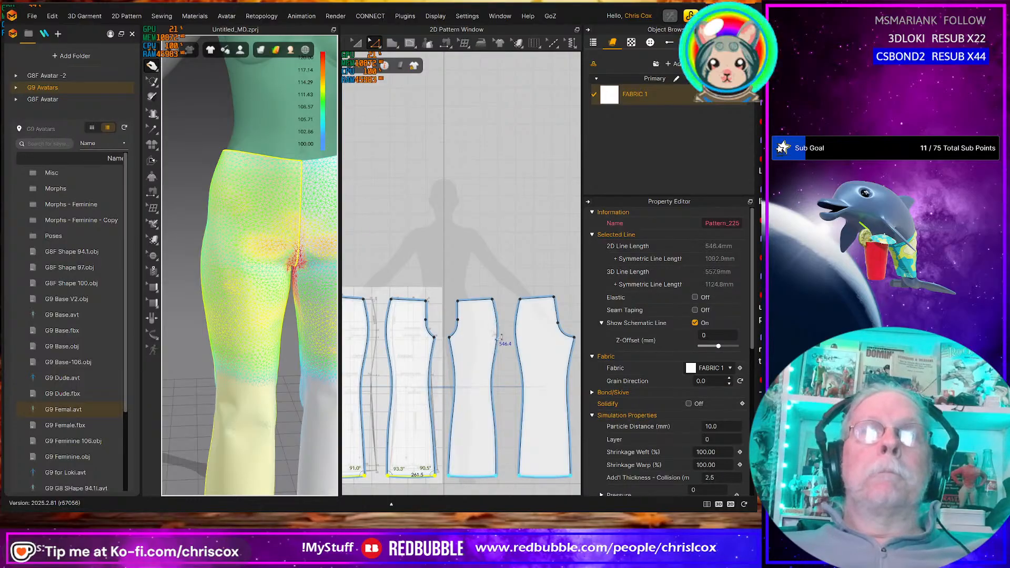
{"action": "scroll", "coordinate": [500, 338], "scroll_direction": "up", "scroll_amount": 2}
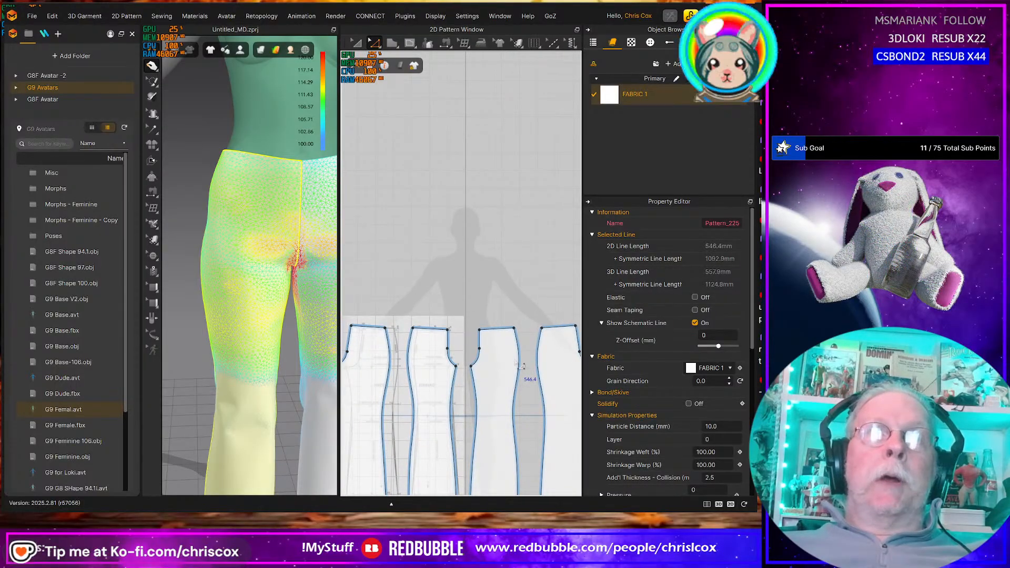
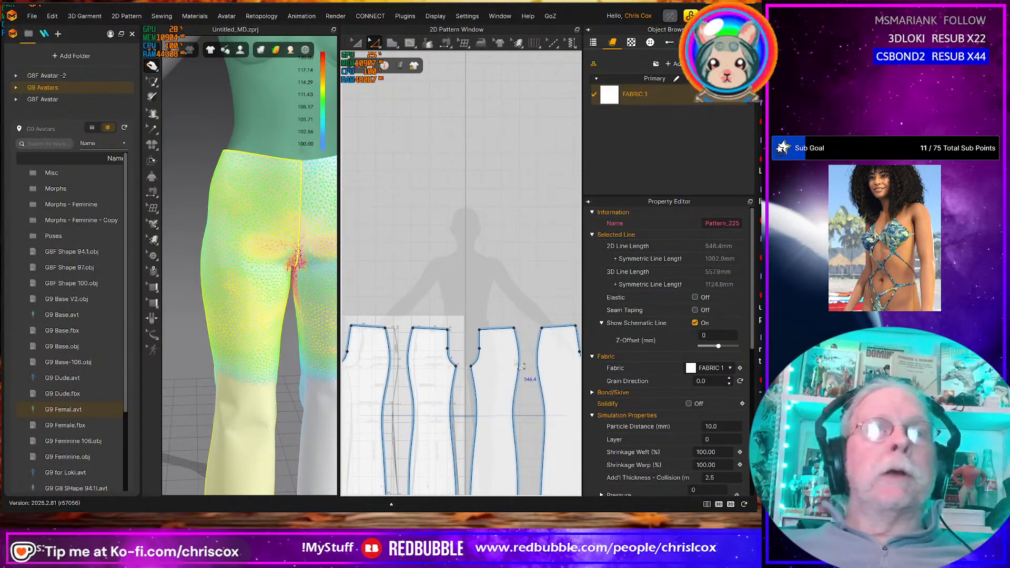
Lower the side-seam waist corners of the back and front pieces slightly, re-simulate, and check the waistline around the body
{"action": "middle_click_drag", "start_coordinate": [475, 334], "coordinate": [497, 318]}
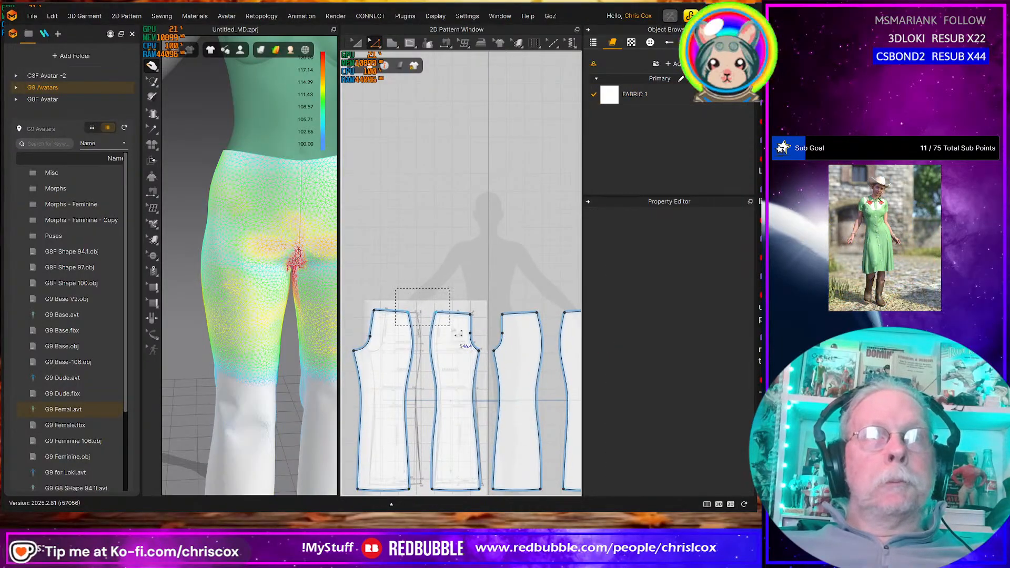
{"action": "left_click", "coordinate": [451, 327]}
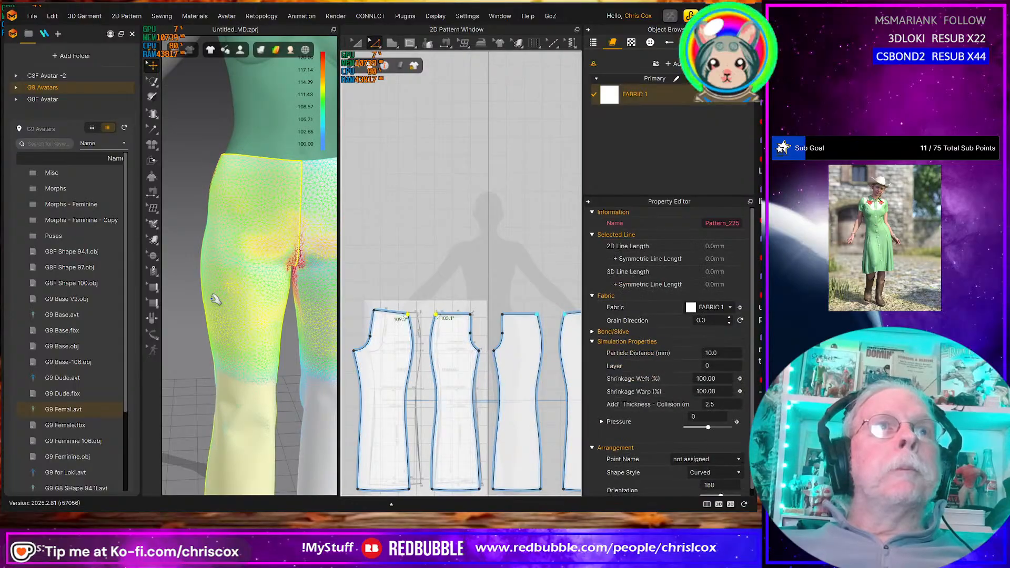
{"action": "right_click_drag", "start_coordinate": [211, 299], "coordinate": [293, 304]}
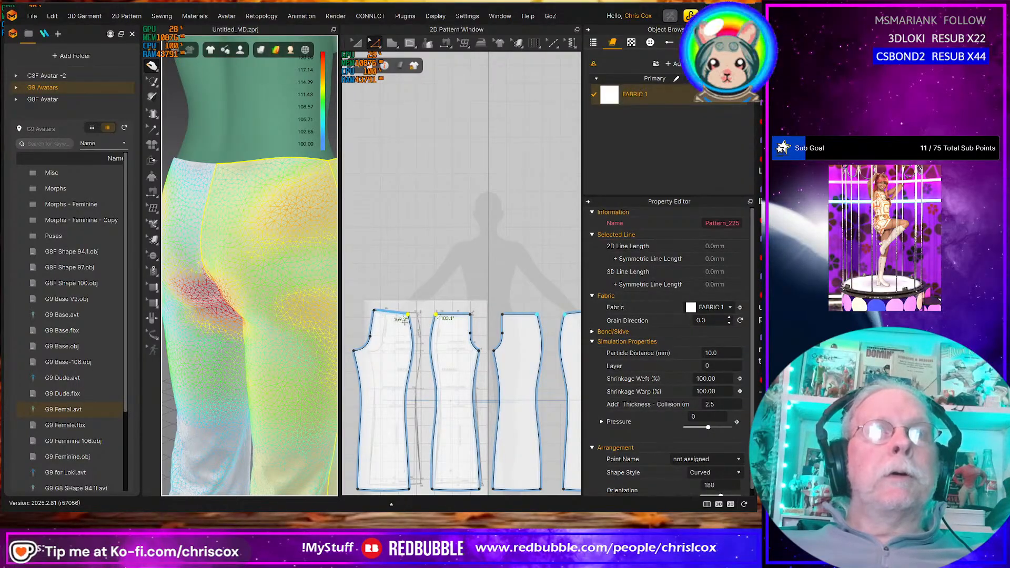
{"action": "right_click_drag", "start_coordinate": [267, 286], "coordinate": [178, 297]}
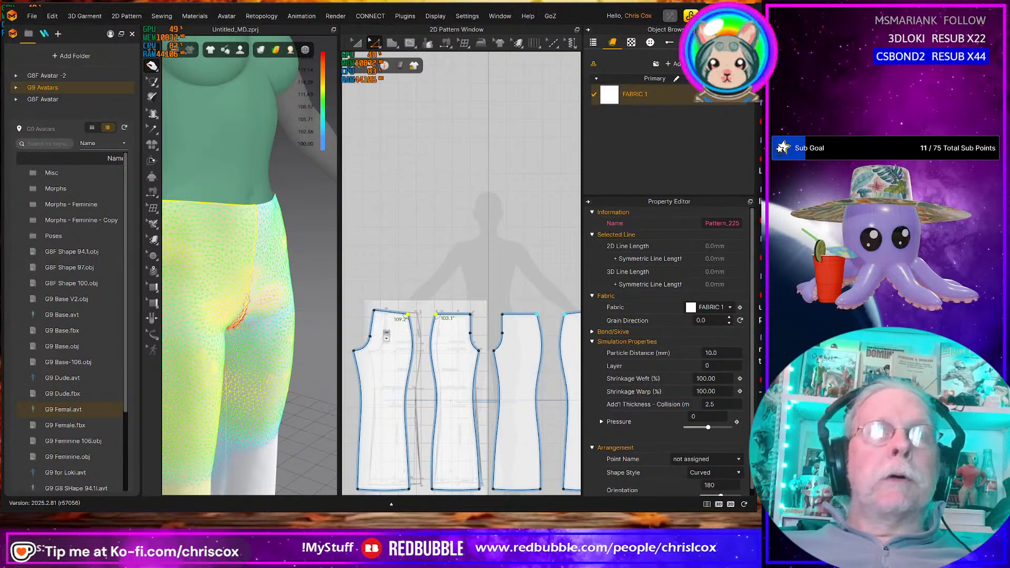
Add a curve point to the front piece's waistline near the side seam and bend the line slightly downward
{"action": "scroll", "coordinate": [387, 334], "scroll_direction": "up", "scroll_amount": 3}
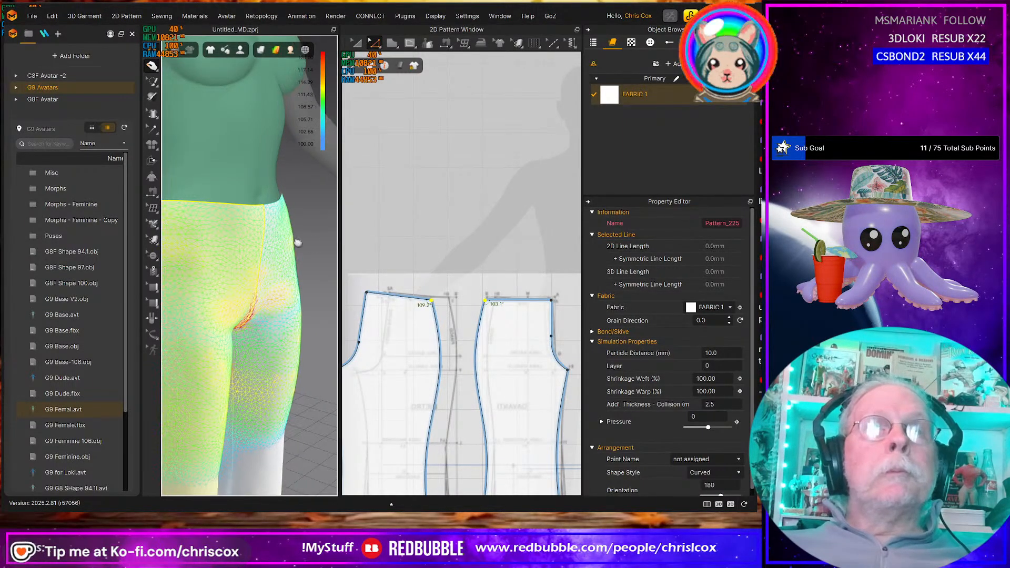
{"action": "scroll", "coordinate": [503, 313], "scroll_direction": "up", "scroll_amount": 1}
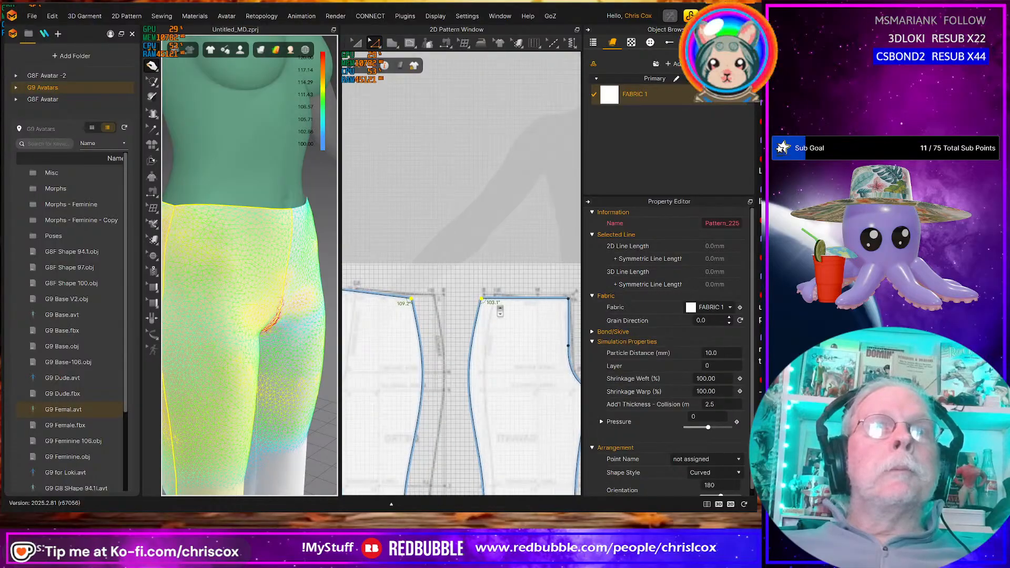
{"action": "key", "text": "v"}
{"action": "left_click", "coordinate": [496, 298]}
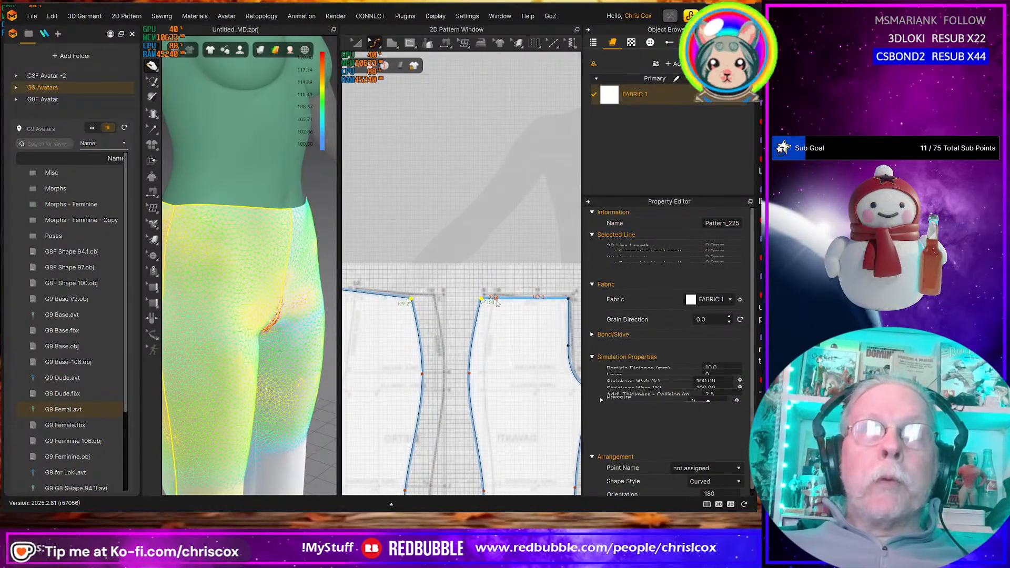
{"action": "left_click", "coordinate": [496, 298]}
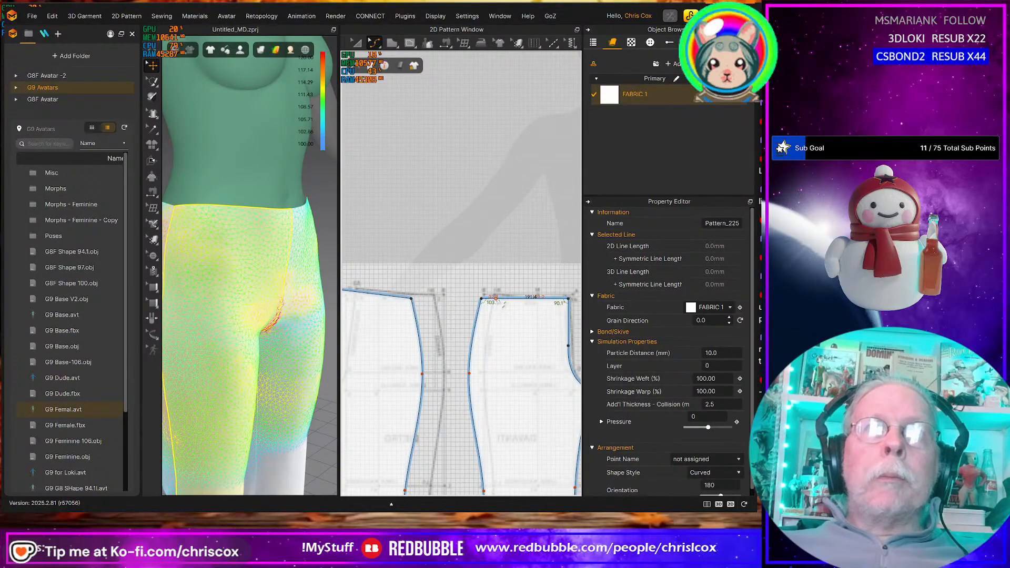
{"action": "scroll", "coordinate": [501, 310], "scroll_direction": "up", "scroll_amount": 3}
{"action": "left_click_drag", "start_coordinate": [499, 304], "coordinate": [492, 301]}
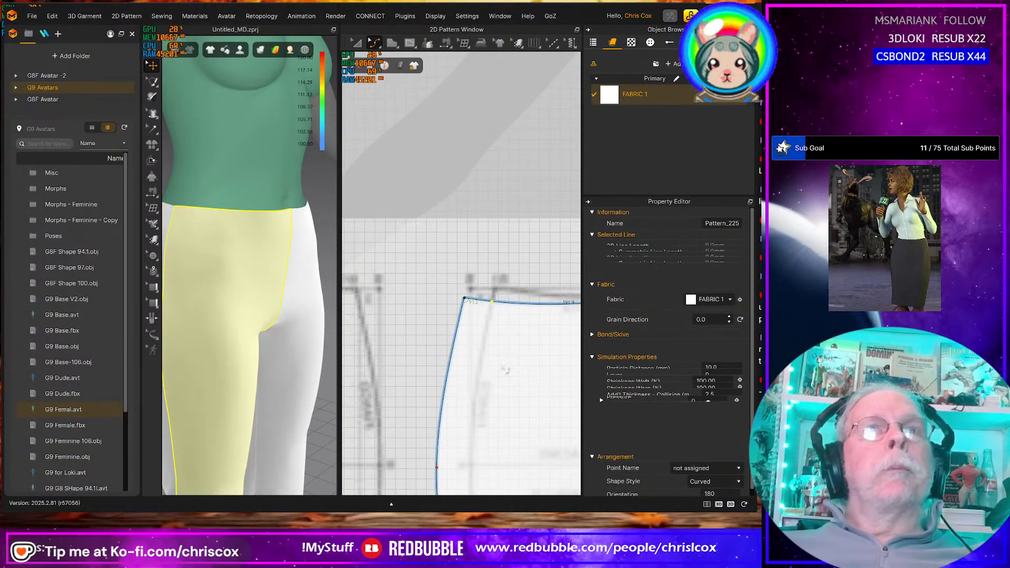
Add a second curve point to the front waistline toward the center front and raise it slightly to smooth the curve
{"action": "scroll", "coordinate": [506, 363], "scroll_direction": "up", "scroll_amount": 3}
{"action": "middle_click_drag", "start_coordinate": [506, 364], "coordinate": [432, 378]}
{"action": "middle_click_drag", "start_coordinate": [507, 316], "coordinate": [422, 336]}
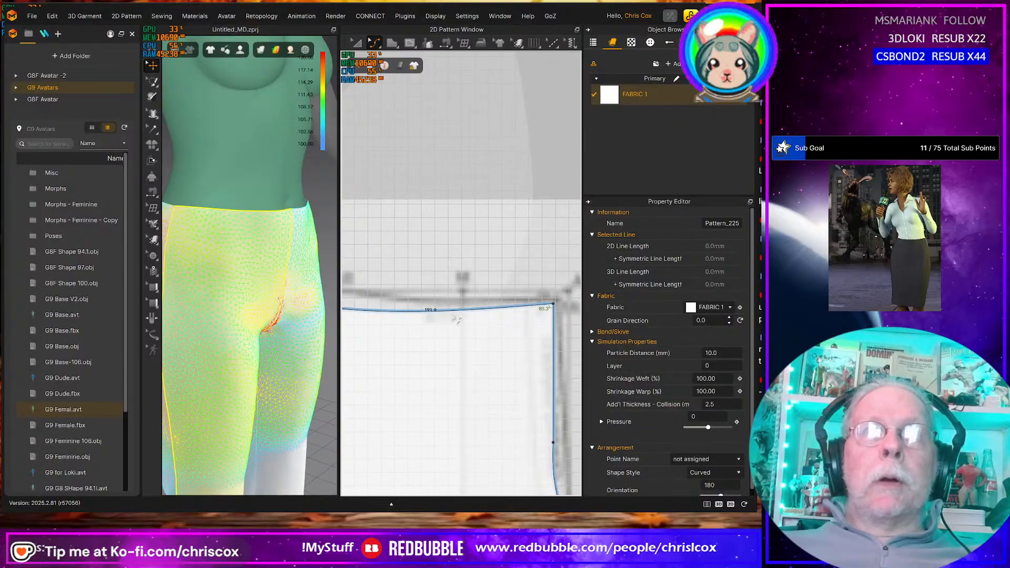
{"action": "left_click", "coordinate": [454, 310]}
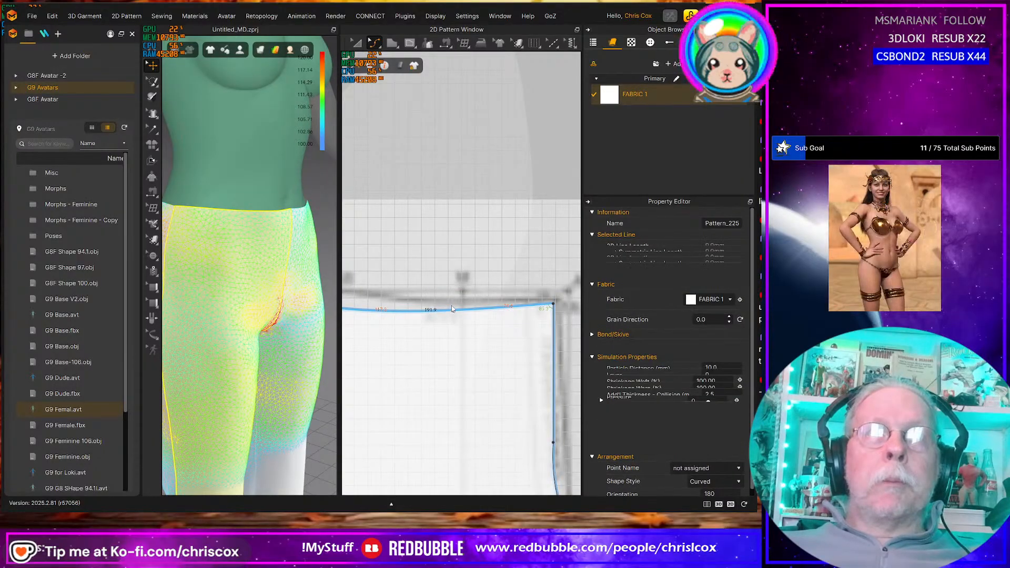
{"action": "left_click_drag", "start_coordinate": [452, 309], "coordinate": [452, 307]}
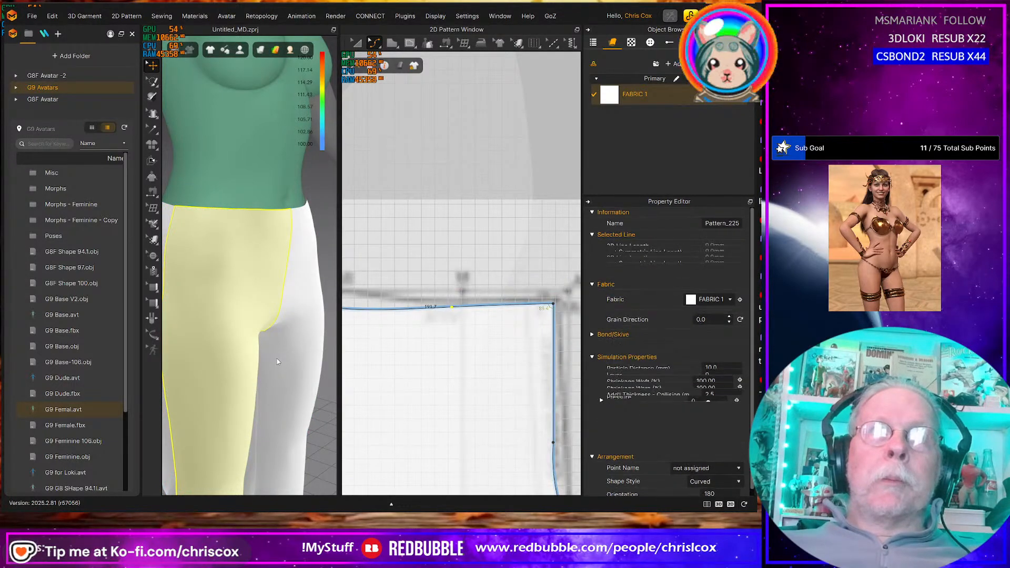
Check the back waist and seat on the avatar, and add a curve point partway along the back piece's waistline
{"action": "scroll", "coordinate": [277, 358], "scroll_direction": "down", "scroll_amount": 3}
{"action": "right_click_drag", "start_coordinate": [242, 360], "coordinate": [316, 367]}
{"action": "right_click_drag", "start_coordinate": [280, 287], "coordinate": [304, 298]}
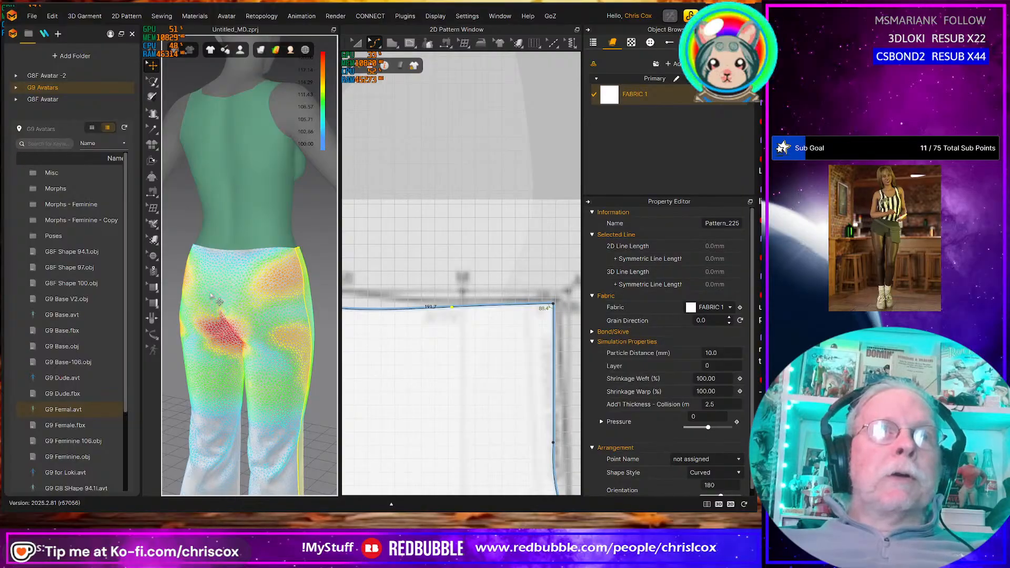
{"action": "scroll", "coordinate": [261, 333], "scroll_direction": "up", "scroll_amount": 5}
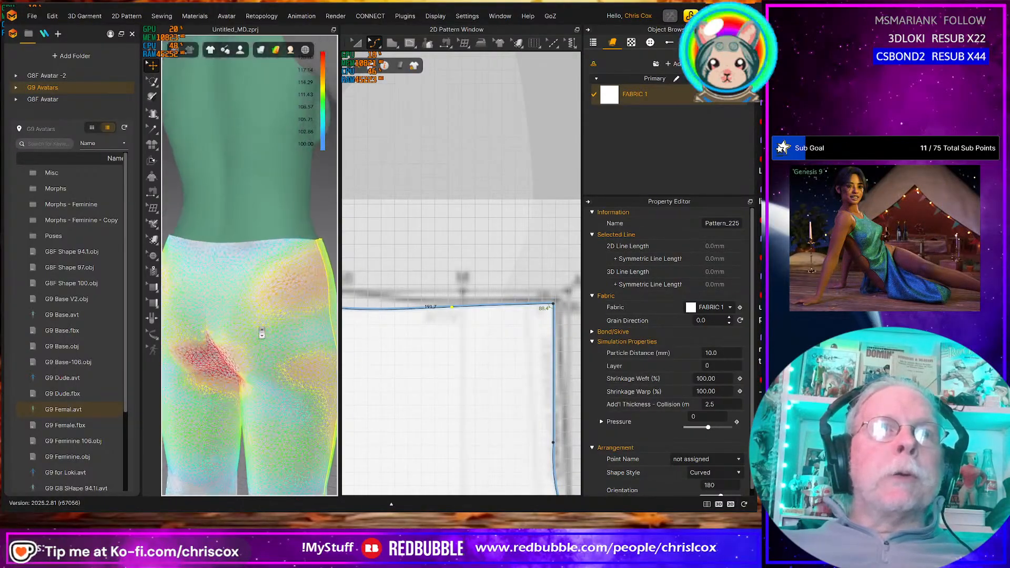
{"action": "scroll", "coordinate": [261, 333], "scroll_direction": "up", "scroll_amount": 2}
{"action": "middle_click_drag", "start_coordinate": [430, 377], "coordinate": [570, 365]}
{"action": "mouse_move", "coordinate": [378, 374]}
{"action": "middle_mouse_down"}
{"action": "mouse_move", "coordinate": [509, 367]}
{"action": "mouse_move", "coordinate": [475, 380]}
{"action": "mouse_move", "coordinate": [539, 386]}
{"action": "mouse_move", "coordinate": [489, 379]}
{"action": "mouse_move", "coordinate": [502, 383]}
{"action": "middle_mouse_up"}
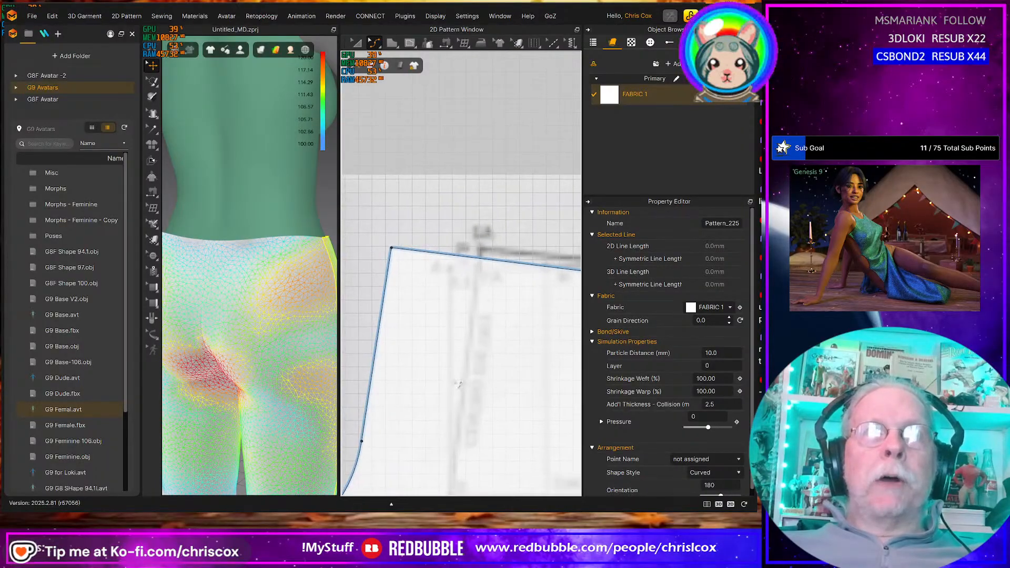
{"action": "right_click_drag", "start_coordinate": [237, 333], "coordinate": [253, 317]}
{"action": "middle_click_drag", "start_coordinate": [515, 242], "coordinate": [450, 240]}
{"action": "middle_click_drag", "start_coordinate": [486, 319], "coordinate": [416, 322]}
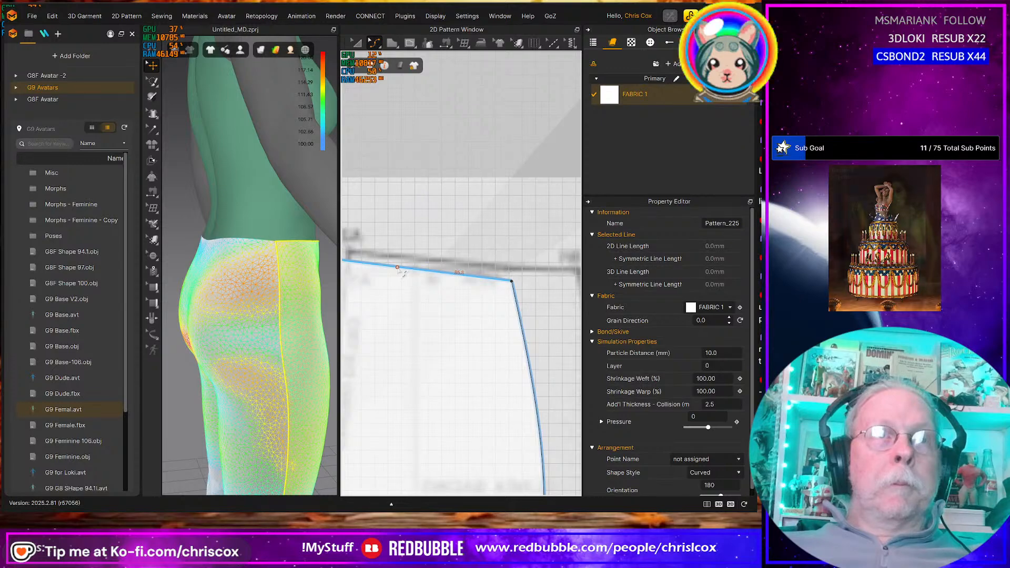
{"action": "left_click", "coordinate": [401, 271]}
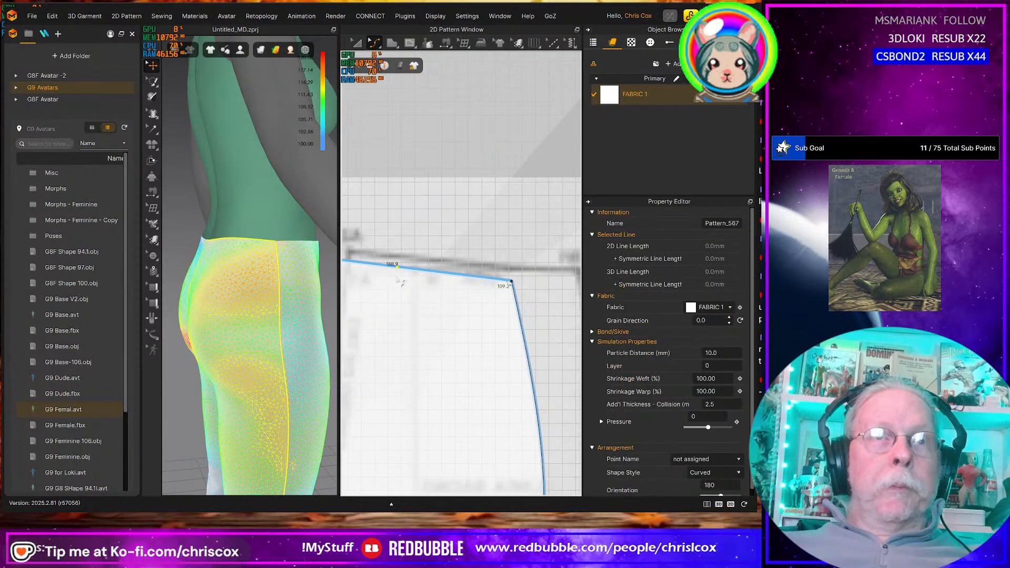
Lower the curve point on the back piece's waistline slightly and check the draped pants from the front
{"action": "left_click_drag", "start_coordinate": [406, 274], "coordinate": [404, 279]}
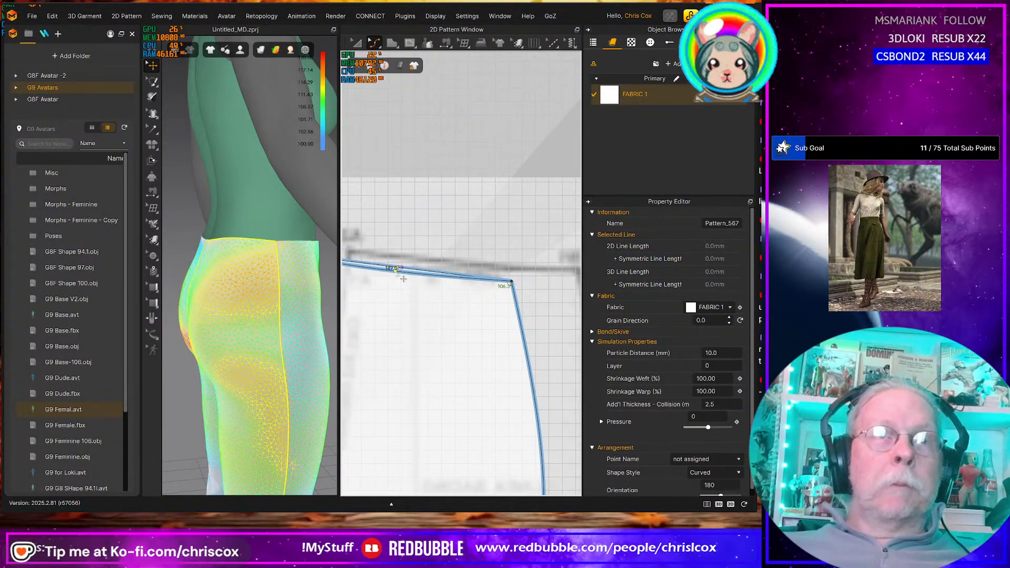
{"action": "left_click_drag", "start_coordinate": [395, 271], "coordinate": [396, 271]}
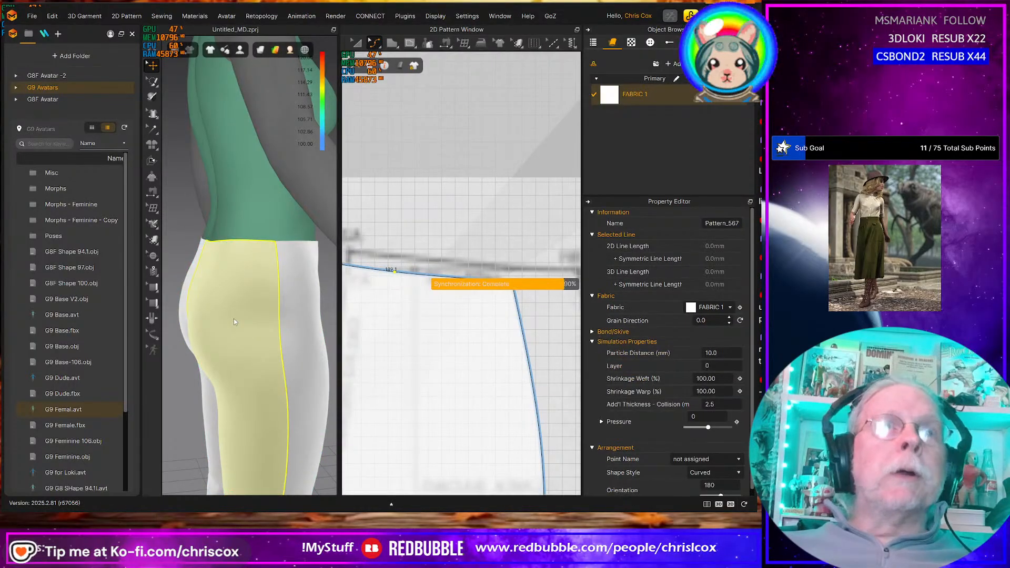
{"action": "right_click_drag", "start_coordinate": [209, 348], "coordinate": [157, 346]}
{"action": "scroll", "coordinate": [254, 355], "scroll_direction": "down", "scroll_amount": 4}
{"action": "right_click_drag", "start_coordinate": [276, 354], "coordinate": [223, 351]}
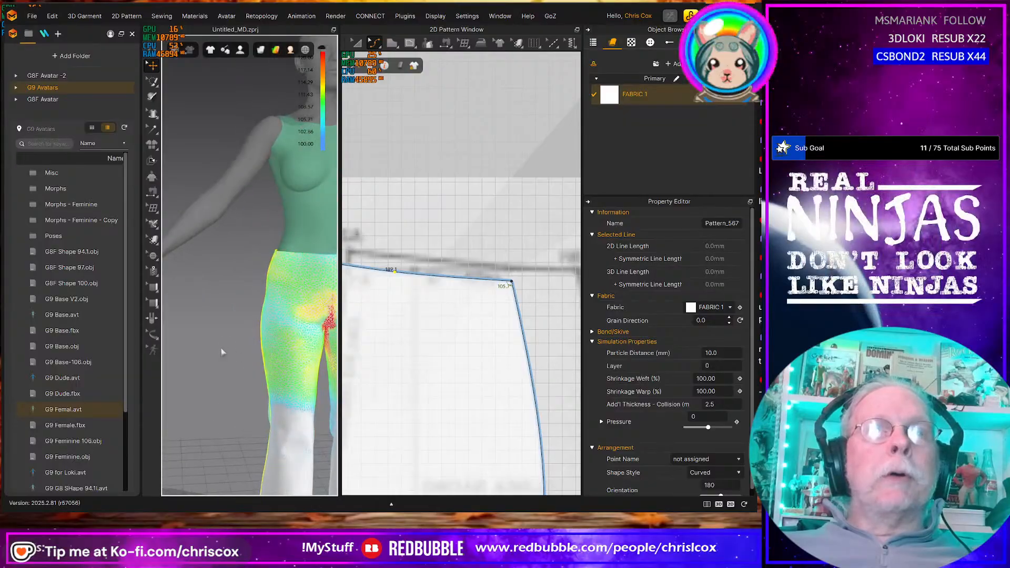
{"action": "middle_click_drag", "start_coordinate": [236, 357], "coordinate": [165, 369]}
{"action": "scroll", "coordinate": [421, 426], "scroll_direction": "down", "scroll_amount": 5}
Lower the waistlines of the back and front pieces slightly and re-simulate the pants
{"action": "middle_click_drag", "start_coordinate": [422, 427], "coordinate": [413, 387]}
{"action": "scroll", "coordinate": [467, 389], "scroll_direction": "down", "scroll_amount": 2}
{"action": "scroll", "coordinate": [467, 389], "scroll_direction": "down", "scroll_amount": 3}
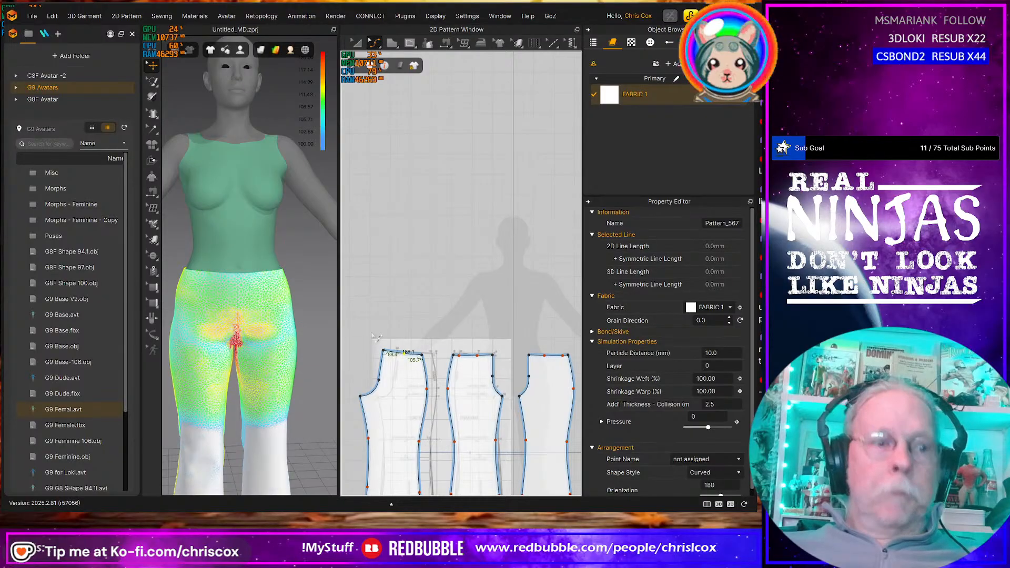
{"action": "left_click_drag", "start_coordinate": [374, 341], "coordinate": [499, 364]}
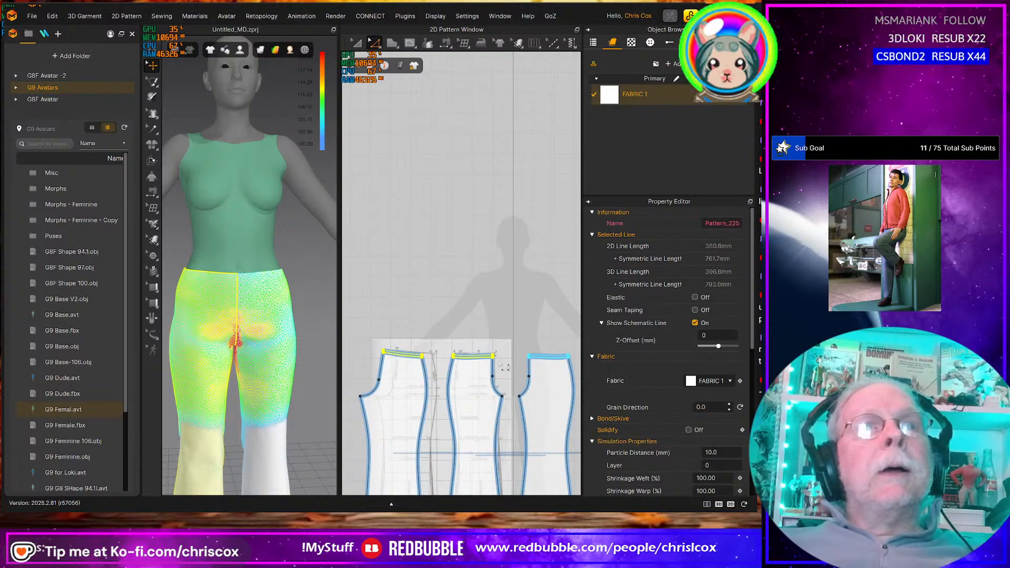
{"action": "key", "text": "space"}
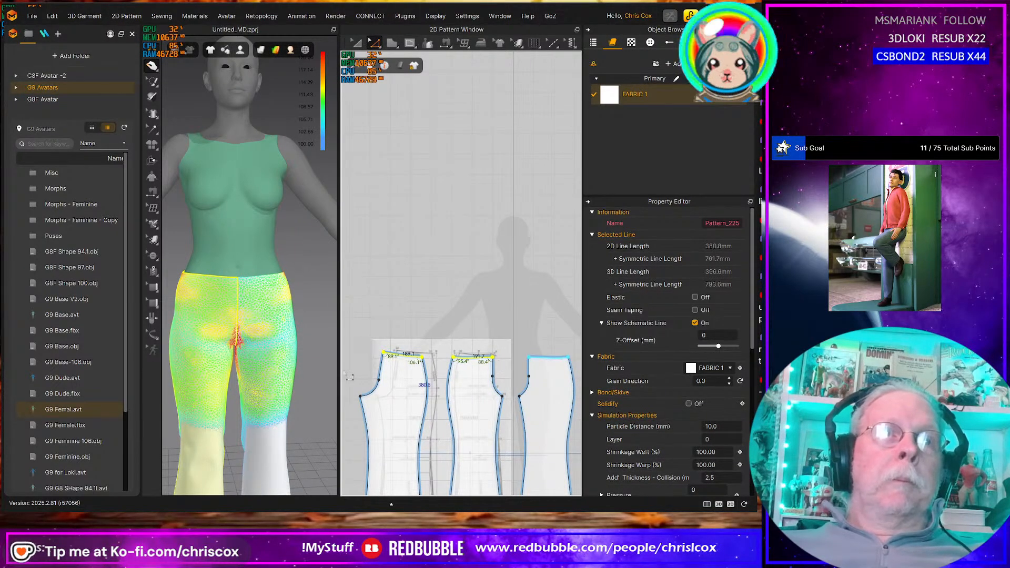
{"action": "scroll", "coordinate": [225, 344], "scroll_direction": "down", "scroll_amount": 3}
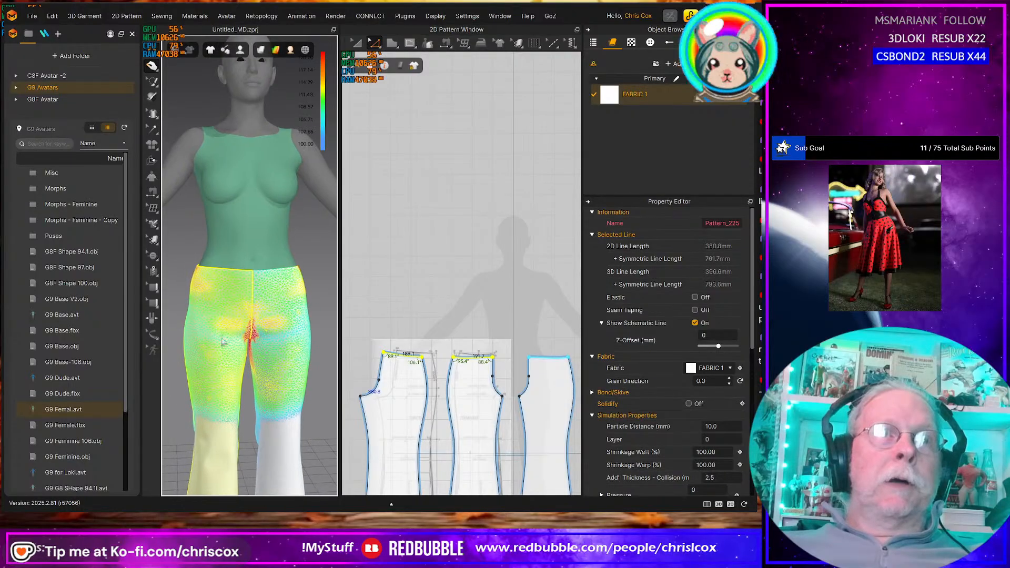
{"action": "right_click_drag", "start_coordinate": [263, 348], "coordinate": [232, 353]}
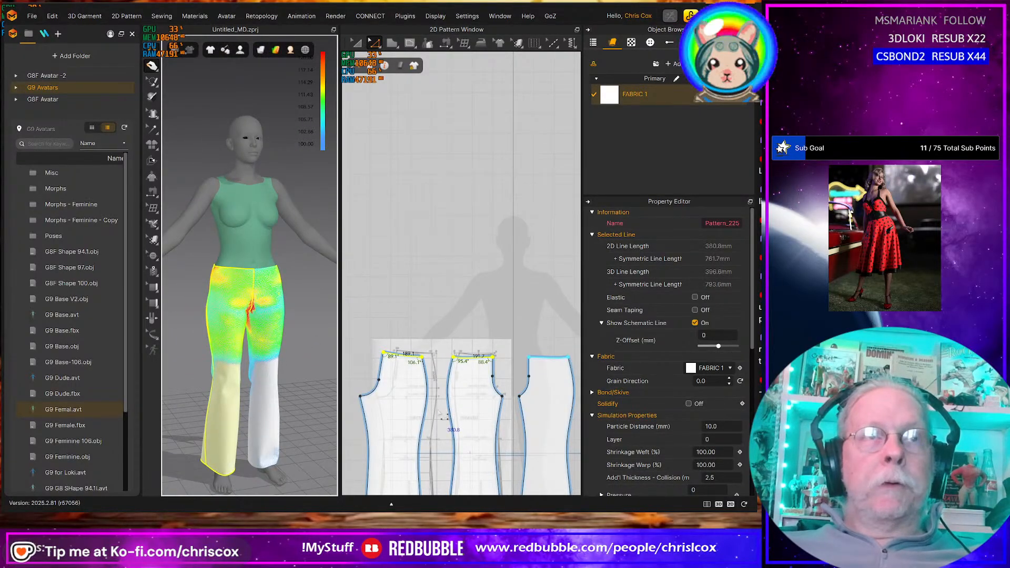
Widen the back and front pant pieces together slightly and re-simulate the drape
{"action": "scroll", "coordinate": [442, 416], "scroll_direction": "up", "scroll_amount": 3}
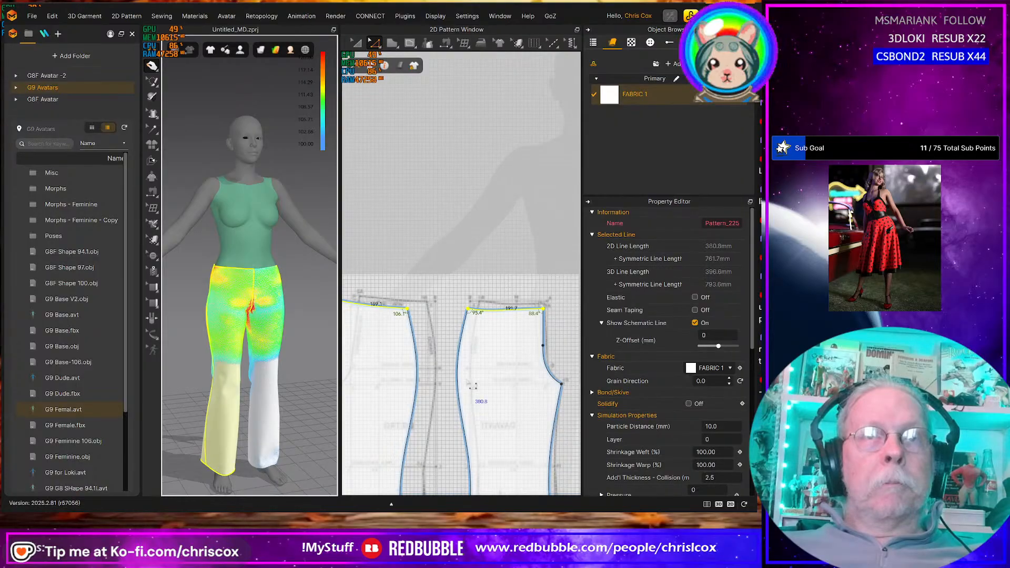
{"action": "middle_click_drag", "start_coordinate": [470, 383], "coordinate": [498, 387]}
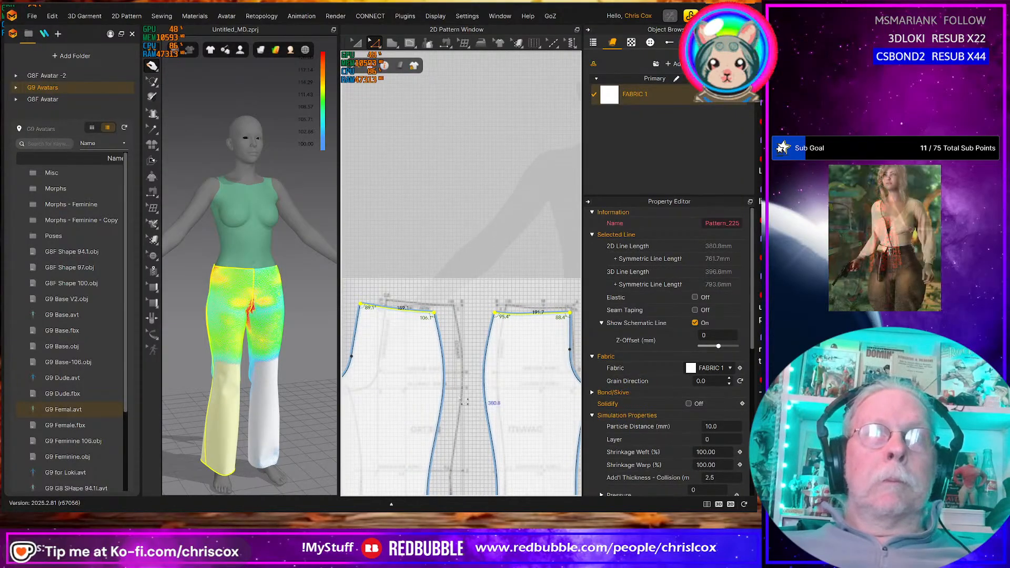
{"action": "scroll", "coordinate": [464, 402], "scroll_direction": "down", "scroll_amount": 2}
{"action": "scroll", "coordinate": [458, 403], "scroll_direction": "down", "scroll_amount": 2}
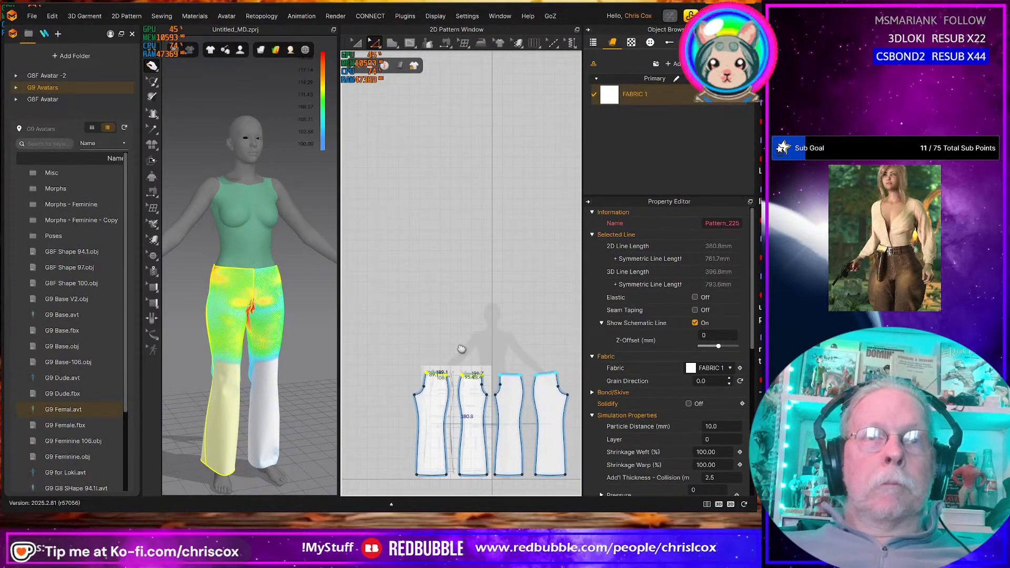
{"action": "middle_click_drag", "start_coordinate": [461, 350], "coordinate": [468, 302]}
{"action": "key", "text": "a"}
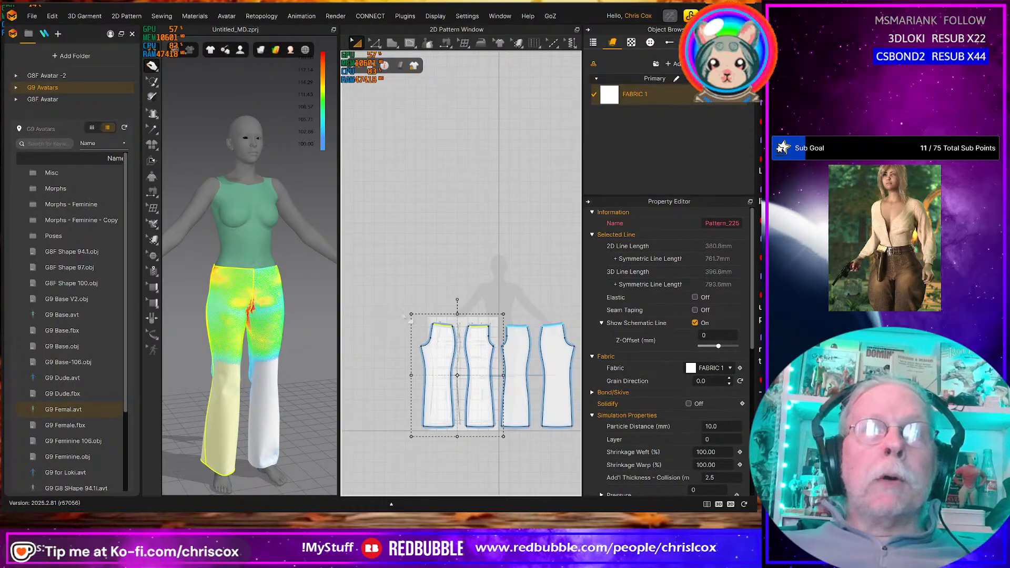
{"action": "left_click", "coordinate": [395, 311]}
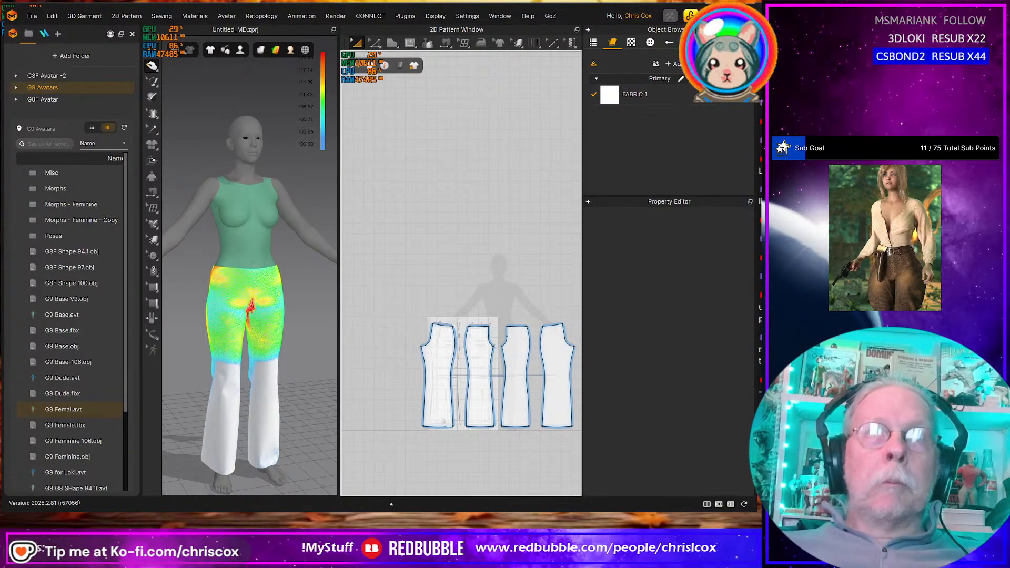
{"action": "left_click_drag", "start_coordinate": [395, 309], "coordinate": [501, 445]}
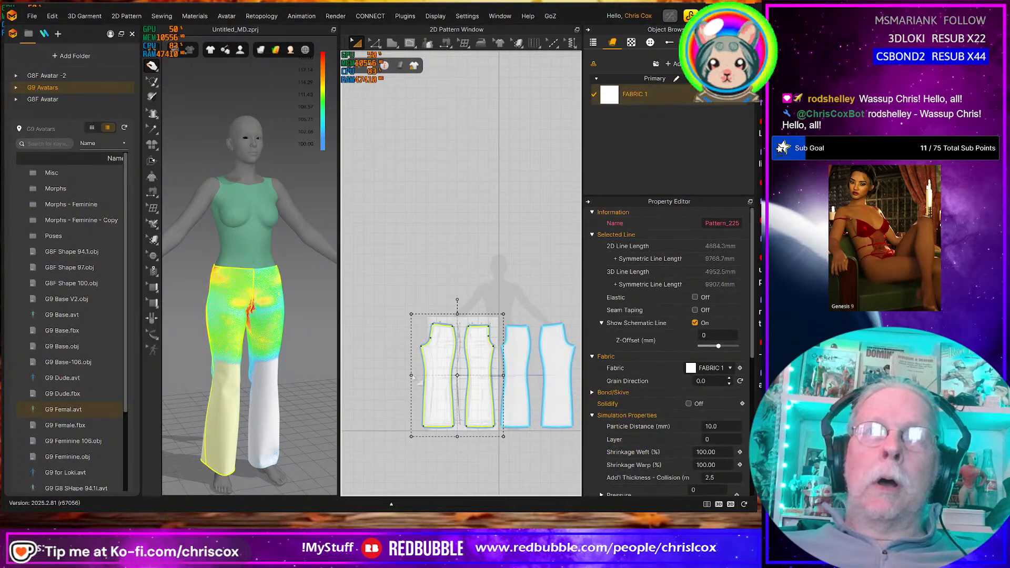
{"action": "left_click_drag", "start_coordinate": [410, 375], "coordinate": [408, 374]}
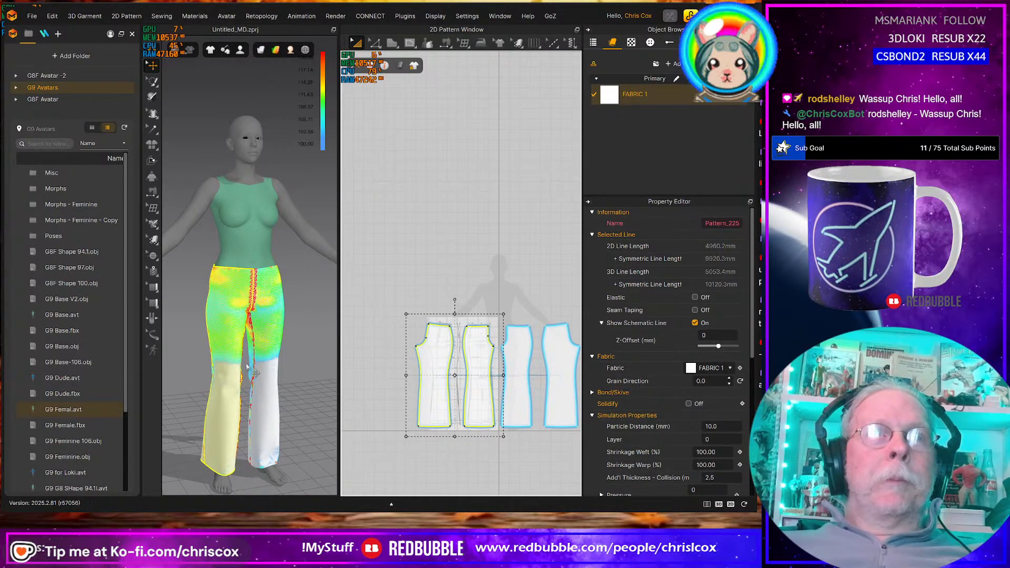
{"action": "key", "text": "space"}
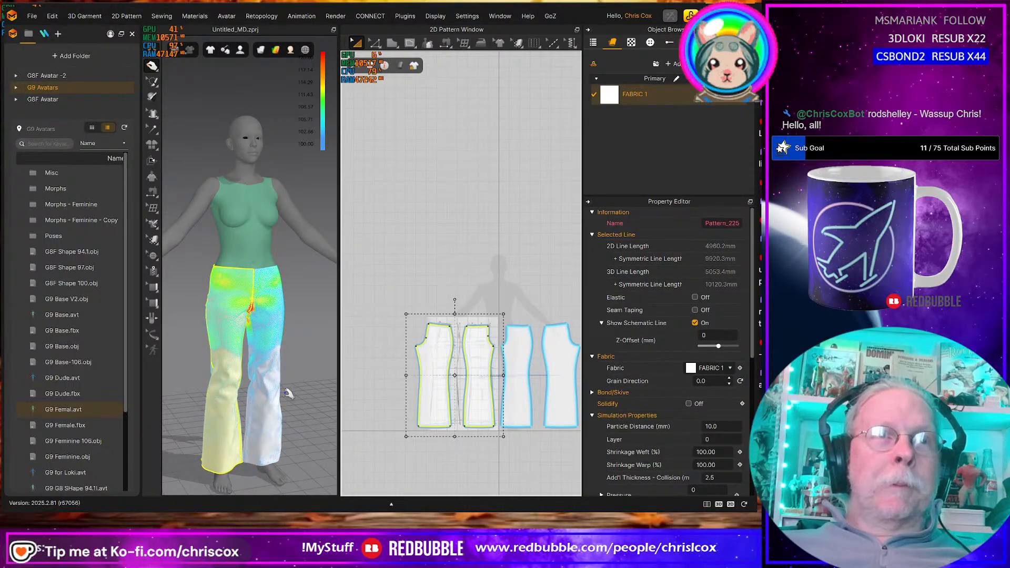
Tug the fabric of the avatar's left pant leg during simulation and check how the loosened pants settle
{"action": "left_click", "coordinate": [277, 413]}
{"action": "left_click_drag", "start_coordinate": [277, 413], "coordinate": [287, 391]}
{"action": "mouse_move", "coordinate": [284, 391]}
{"action": "right_mouse_down"}
{"action": "mouse_move", "coordinate": [129, 385]}
{"action": "mouse_move", "coordinate": [286, 395]}
{"action": "right_mouse_up"}
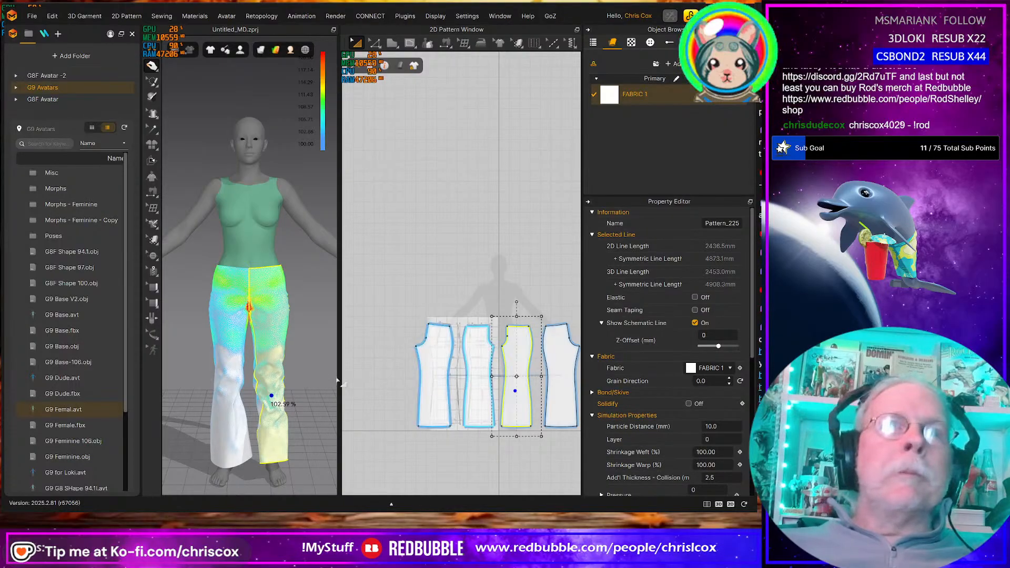
{"action": "scroll", "coordinate": [295, 357], "scroll_direction": "down", "scroll_amount": 2}
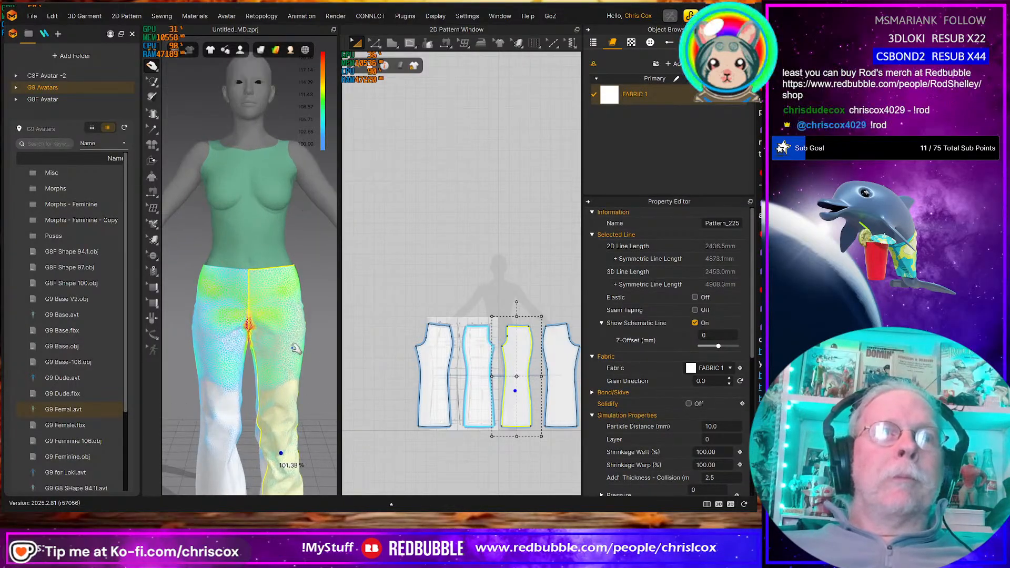
{"action": "scroll", "coordinate": [292, 337], "scroll_direction": "up", "scroll_amount": 2}
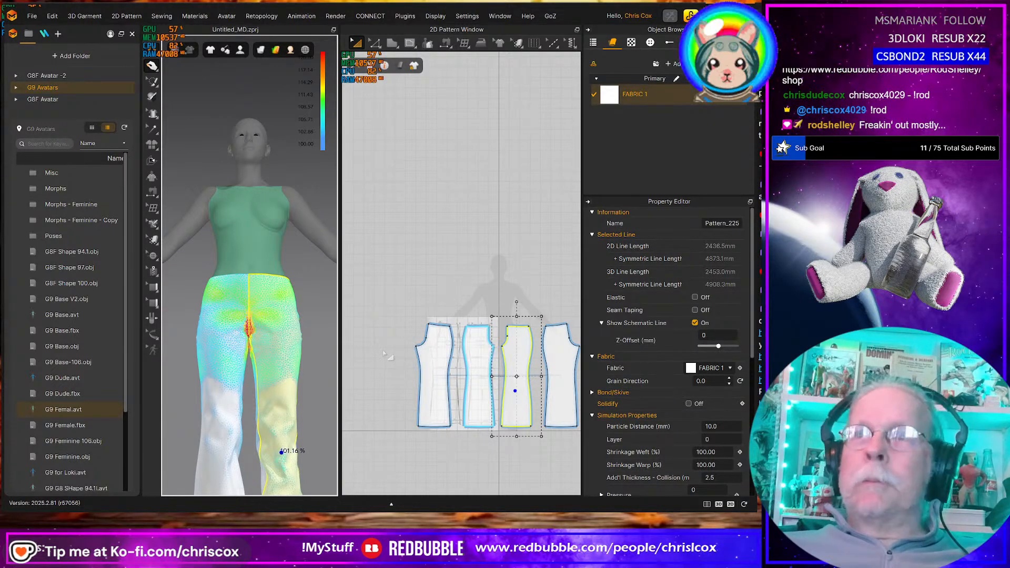
Measure the combined length of the back and front crotch curves
{"action": "scroll", "coordinate": [395, 355], "scroll_direction": "up", "scroll_amount": 3}
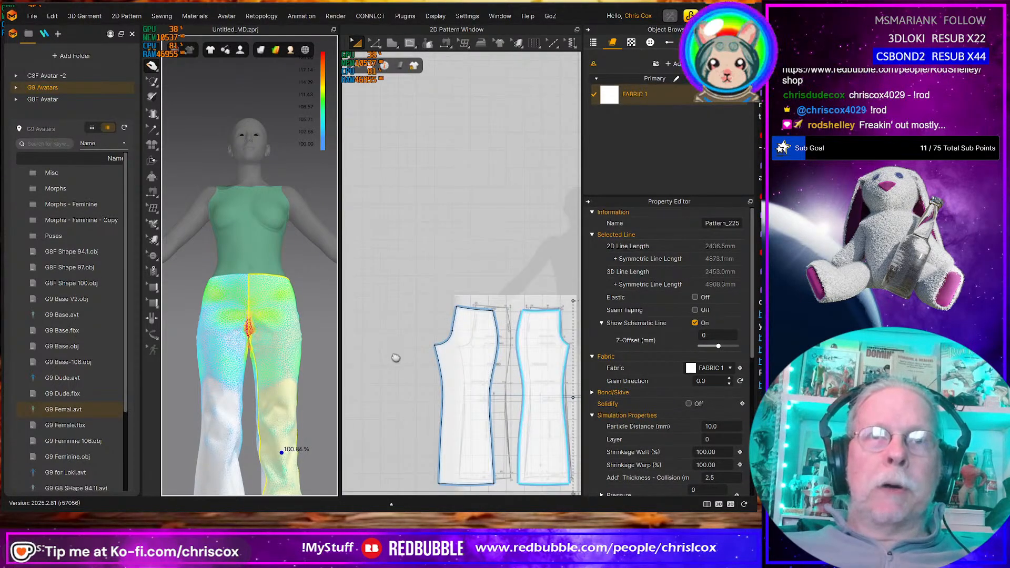
{"action": "right_click_drag", "start_coordinate": [395, 355], "coordinate": [389, 363]}
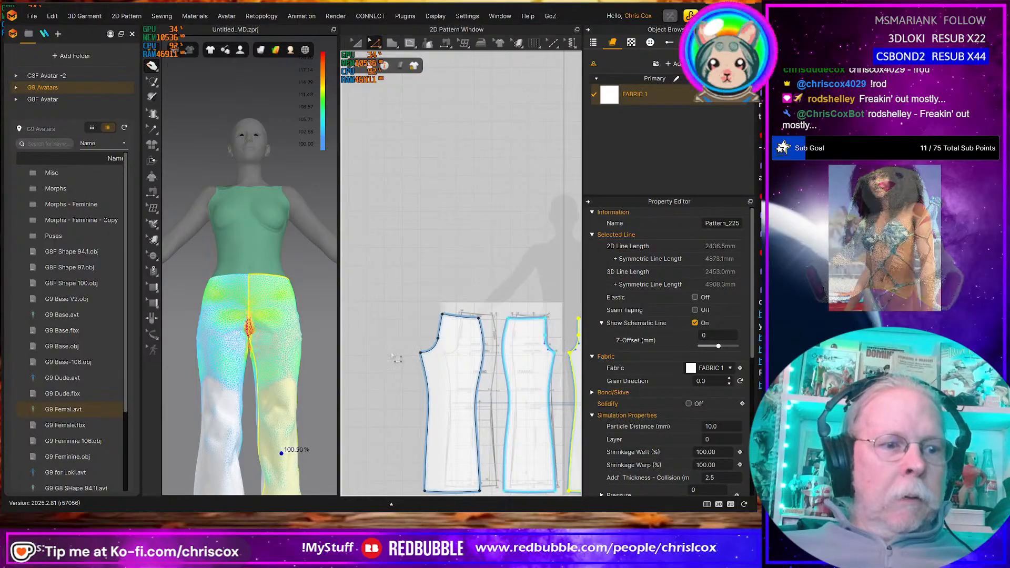
{"action": "key", "text": "z"}
{"action": "left_click_drag", "start_coordinate": [397, 332], "coordinate": [455, 367]}
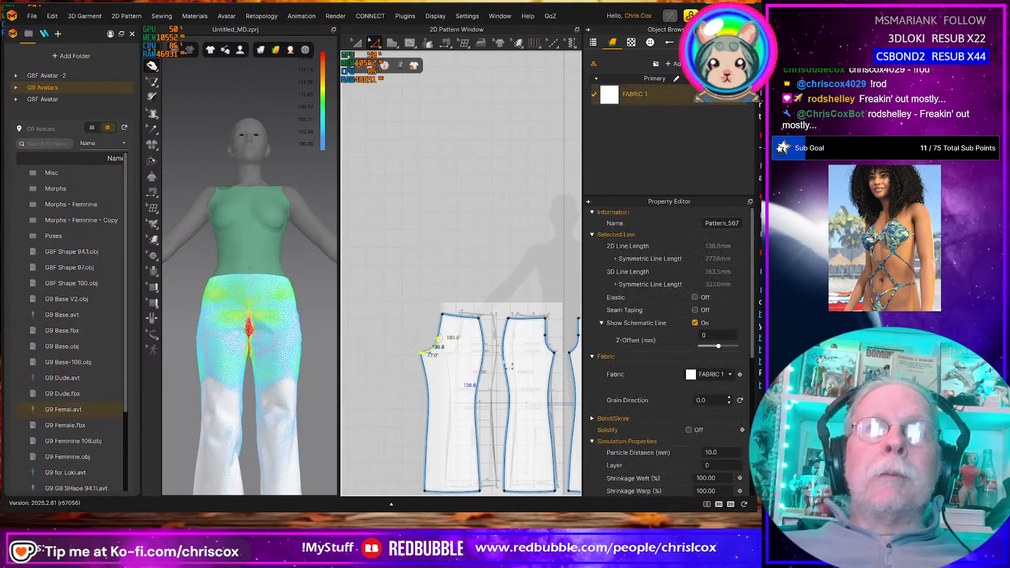
{"action": "left_click_drag", "start_coordinate": [537, 331], "coordinate": [564, 361]}
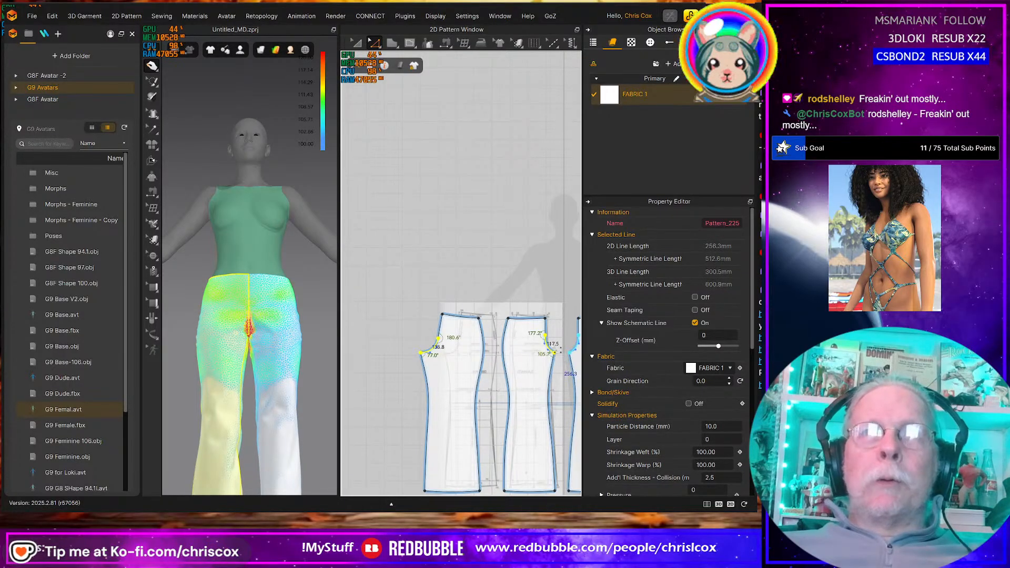
{"action": "left_click", "coordinate": [557, 356]}
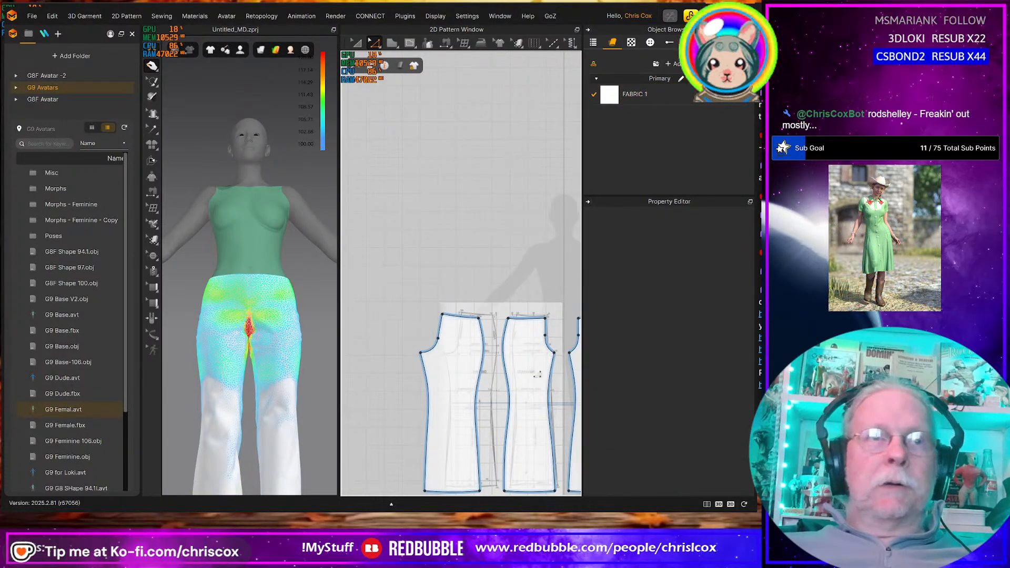
Extend the upper curve handle of the front crotch curve downward to deepen the scoop, re-simulate and check the crotch area
{"action": "scroll", "coordinate": [536, 368], "scroll_direction": "up", "scroll_amount": 5}
{"action": "right_click_drag", "start_coordinate": [496, 376], "coordinate": [425, 382]}
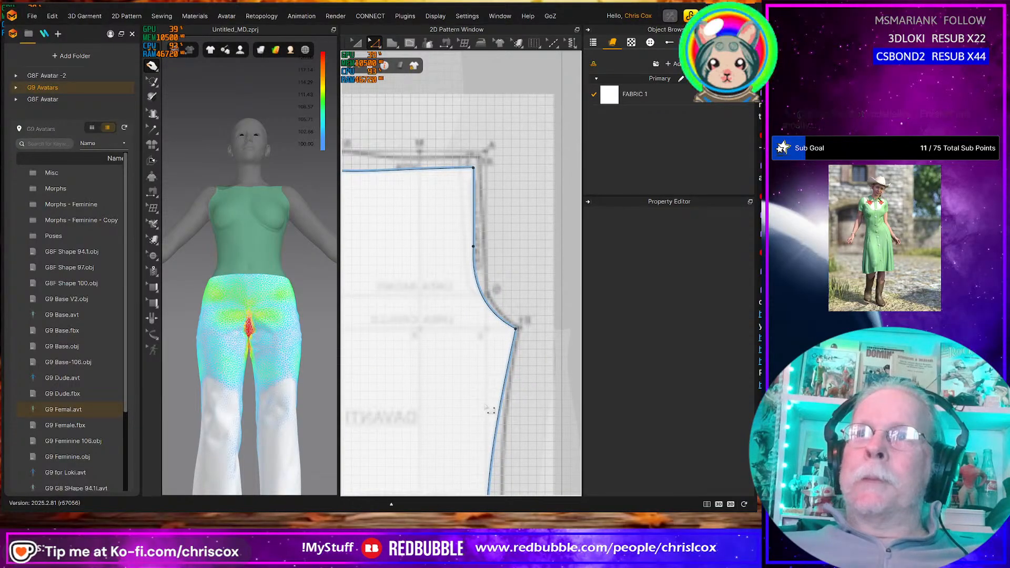
{"action": "left_click", "coordinate": [473, 246]}
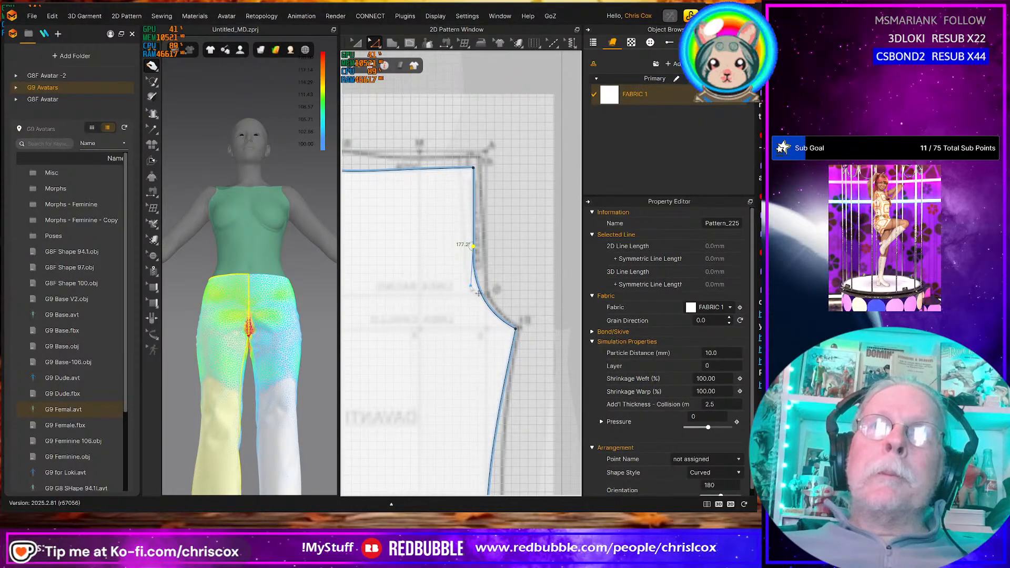
{"action": "left_click_drag", "start_coordinate": [471, 287], "coordinate": [481, 327]}
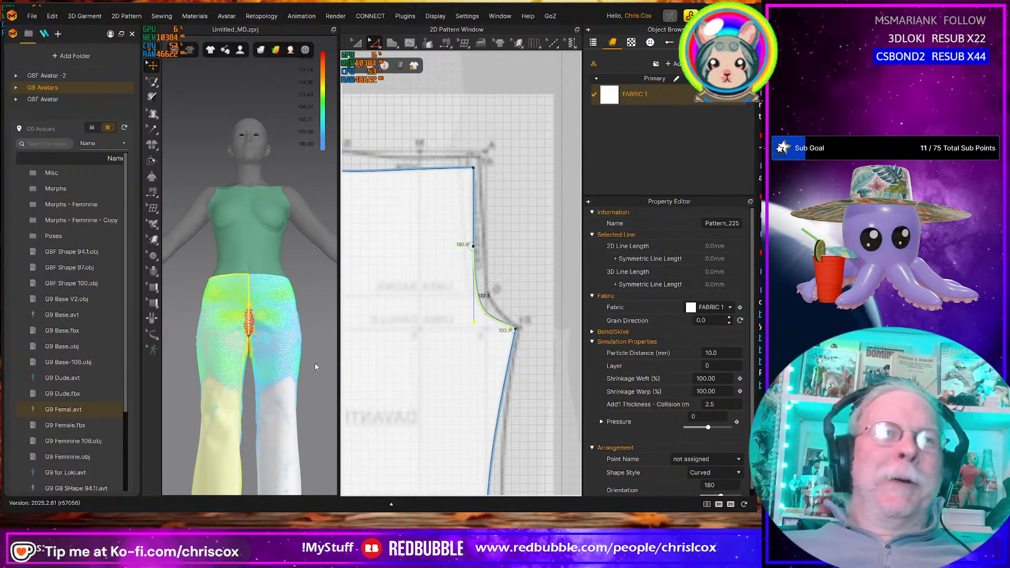
{"action": "key", "text": "space"}
{"action": "right_click_drag", "start_coordinate": [309, 378], "coordinate": [151, 372]}
{"action": "right_click_drag", "start_coordinate": [227, 437], "coordinate": [305, 437]}
{"action": "scroll", "coordinate": [459, 378], "scroll_direction": "down", "scroll_amount": 3}
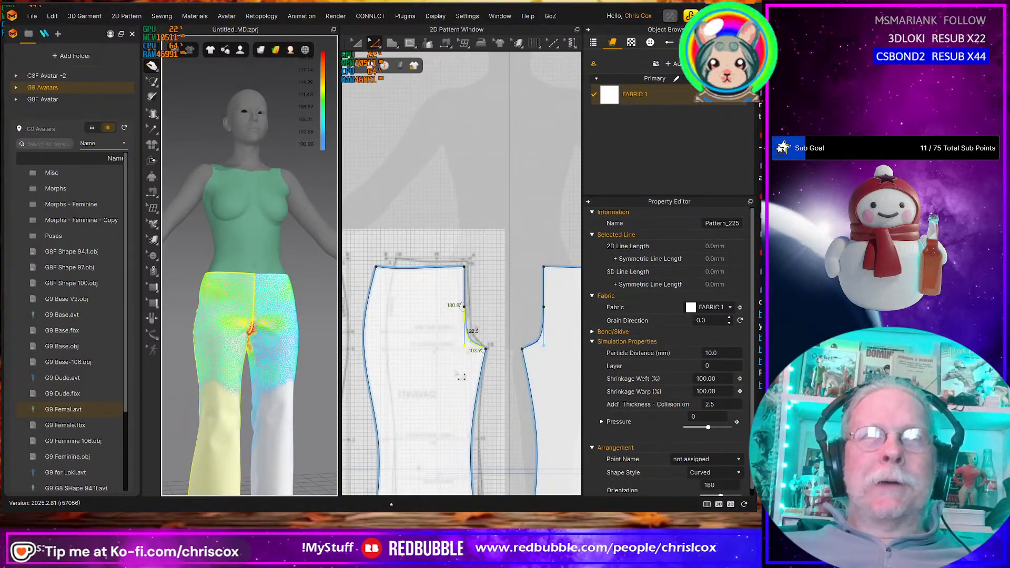
Shift the curved crotch sections of the back and front pant pieces slightly downward together and check the drape from behind and the side
{"action": "middle_click_drag", "start_coordinate": [490, 377], "coordinate": [563, 376]}
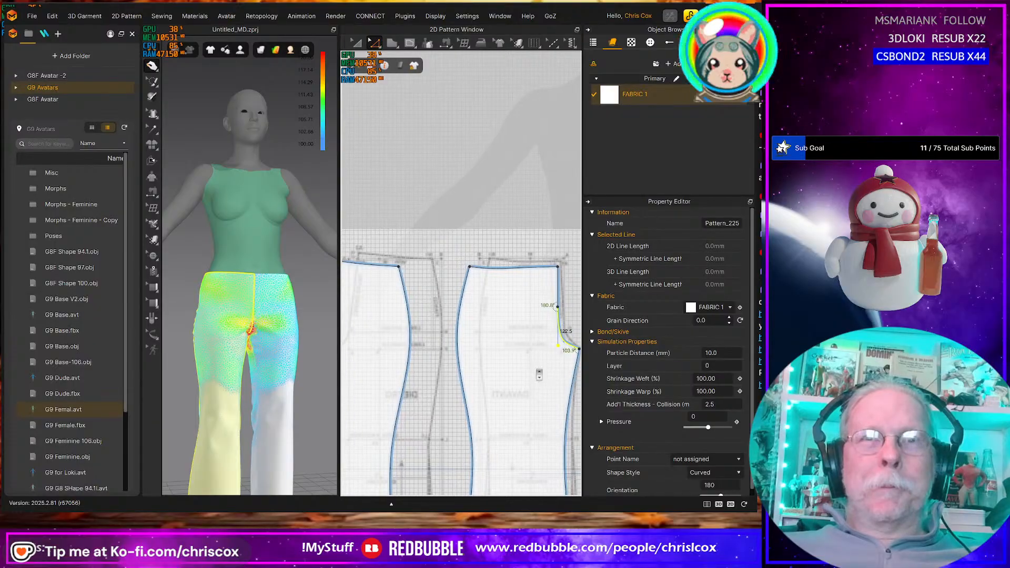
{"action": "scroll", "coordinate": [539, 375], "scroll_direction": "down", "scroll_amount": 2}
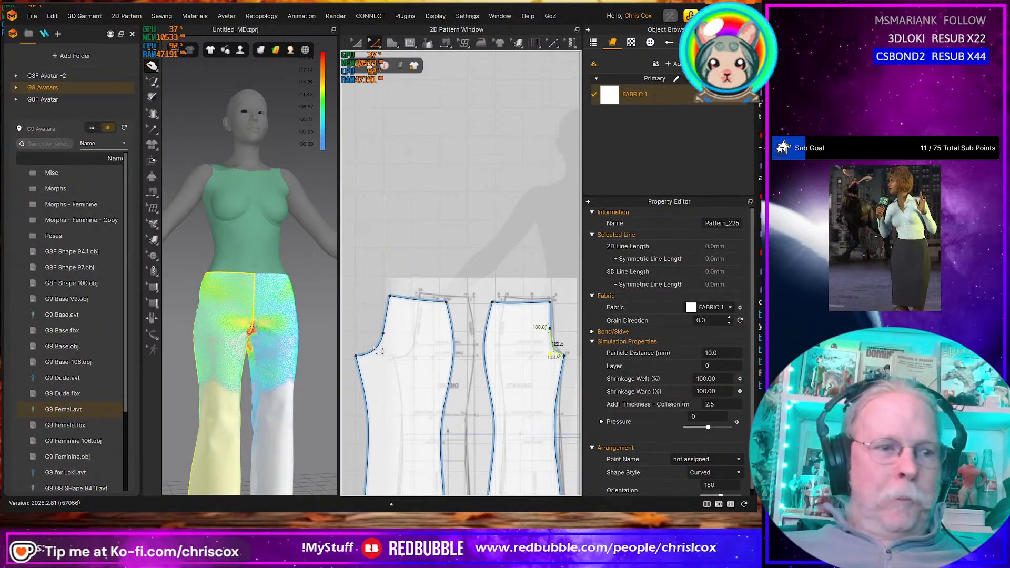
{"action": "left_click_drag", "start_coordinate": [345, 319], "coordinate": [442, 374]}
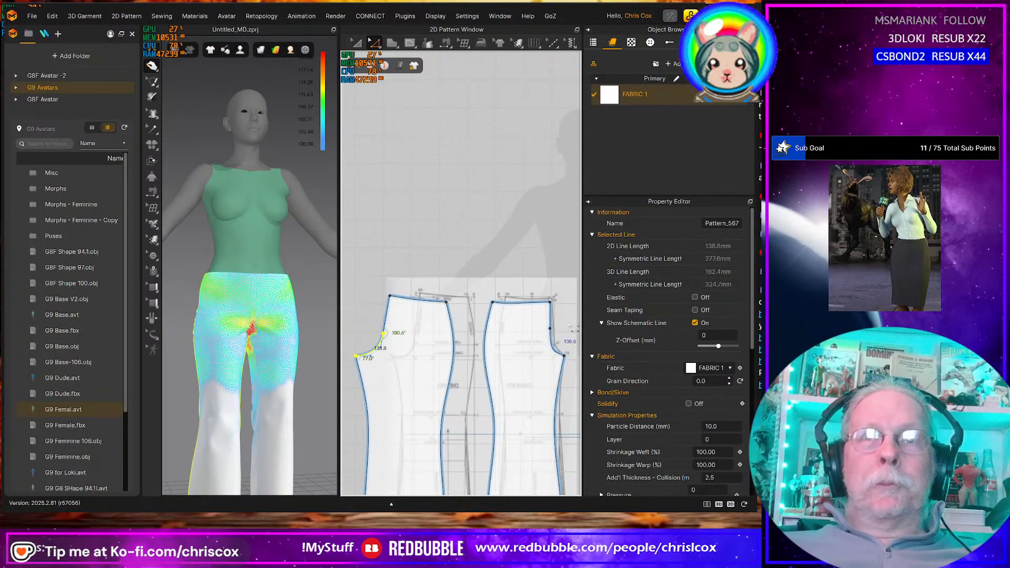
{"action": "left_click_drag", "start_coordinate": [569, 321], "coordinate": [543, 367]}
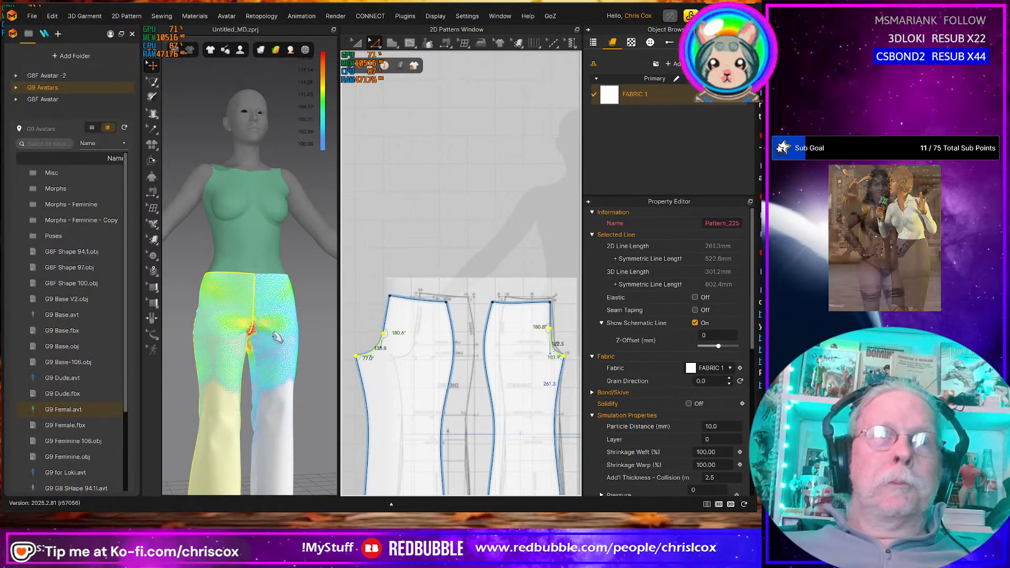
{"action": "left_click", "coordinate": [363, 328]}
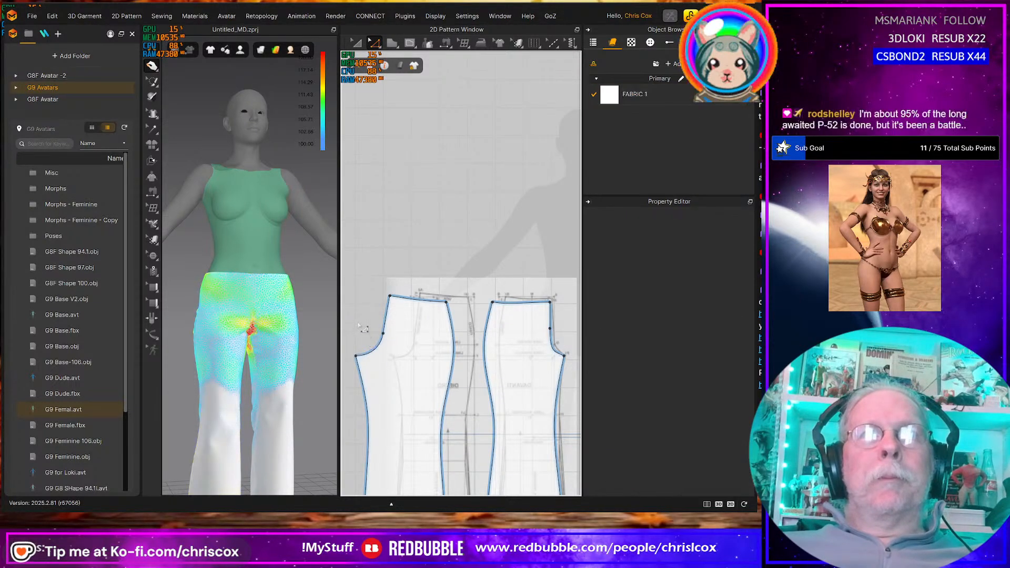
{"action": "left_click_drag", "start_coordinate": [351, 322], "coordinate": [400, 372]}
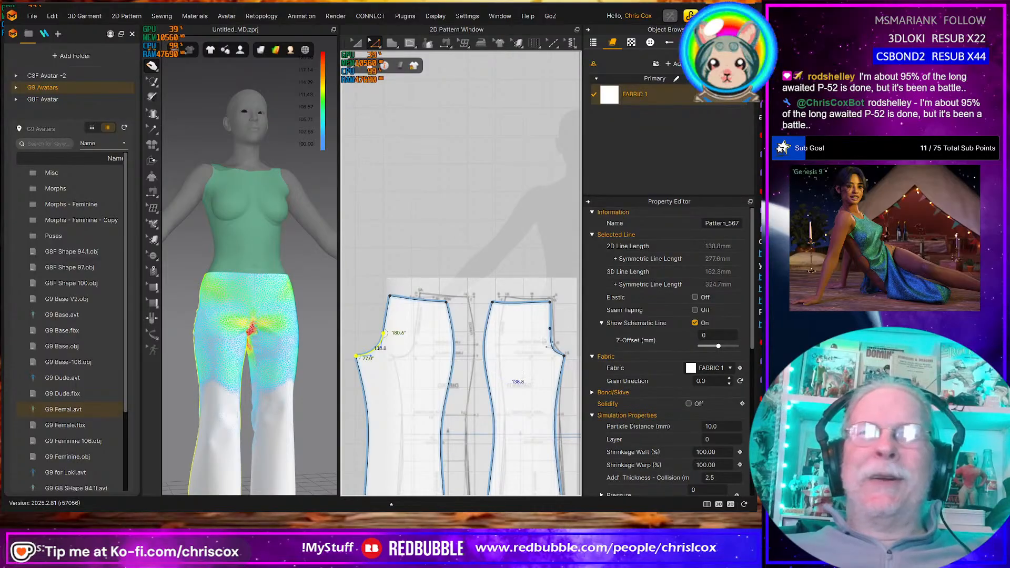
{"action": "left_click_drag", "start_coordinate": [566, 320], "coordinate": [544, 367]}
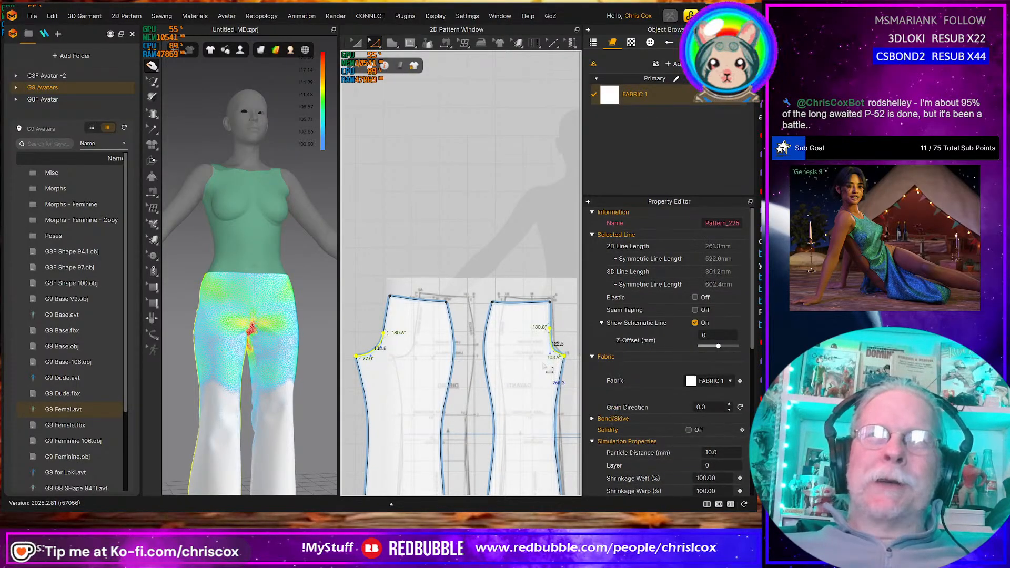
{"action": "key", "text": "Down"}
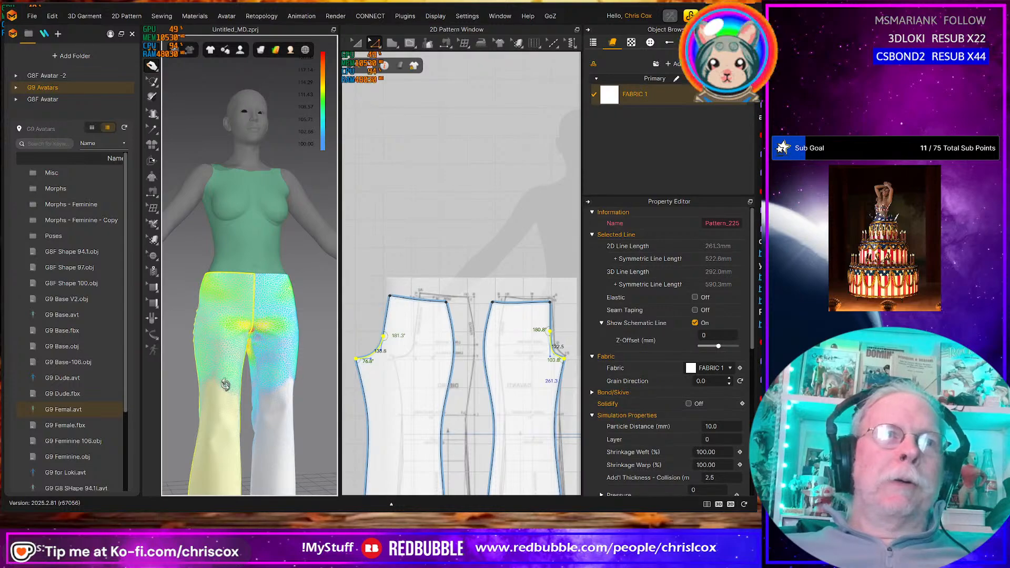
{"action": "right_click_drag", "start_coordinate": [237, 381], "coordinate": [115, 372]}
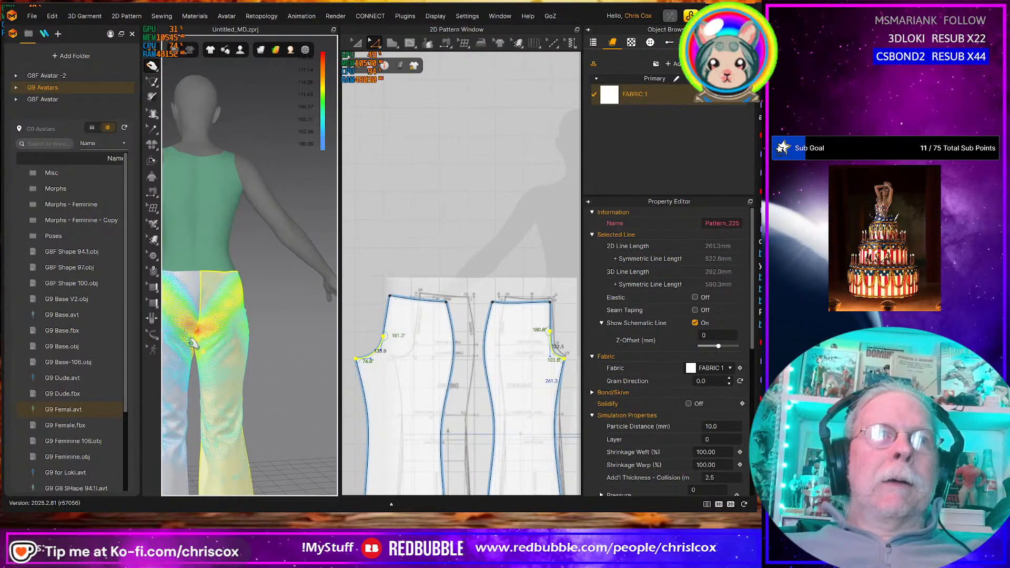
{"action": "mouse_move", "coordinate": [273, 366]}
{"action": "right_mouse_down"}
{"action": "mouse_move", "coordinate": [287, 388]}
{"action": "mouse_move", "coordinate": [250, 388]}
{"action": "mouse_move", "coordinate": [286, 379]}
{"action": "right_mouse_up"}
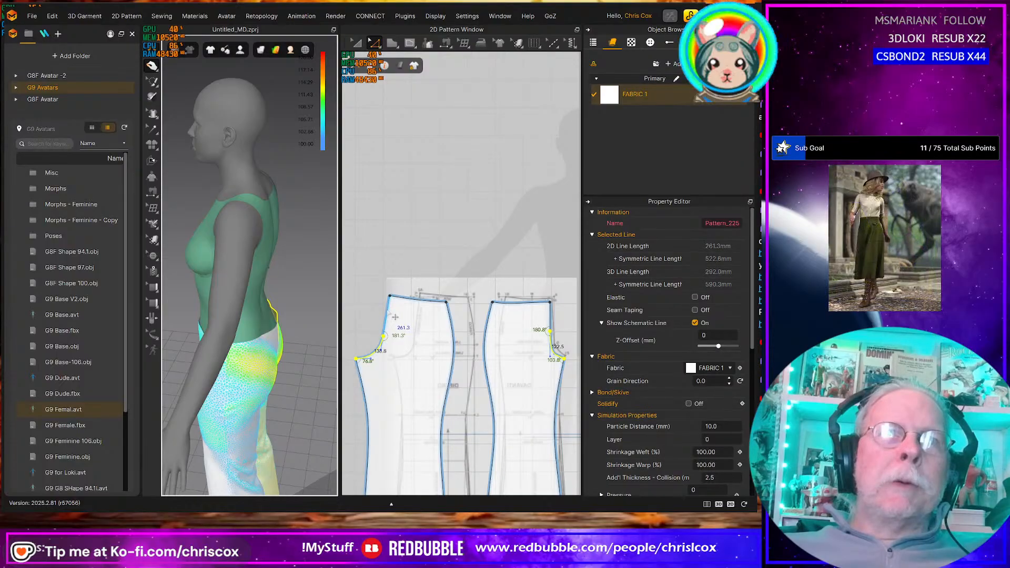
Nudge the upper center-back seam of the back pant piece slightly inward, re-simulate and check the fit
{"action": "left_click", "coordinate": [379, 328]}
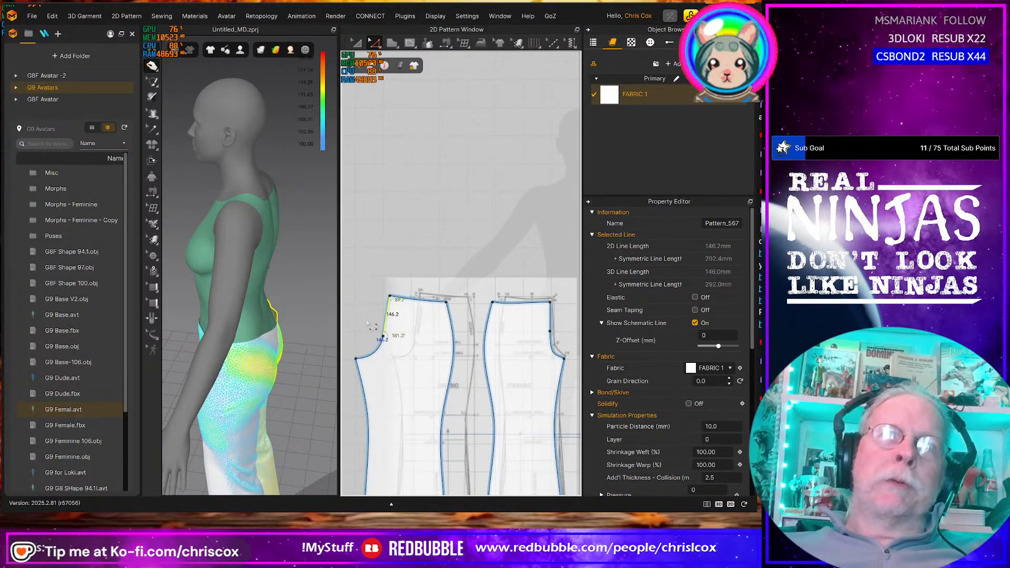
{"action": "key", "text": "Right"}
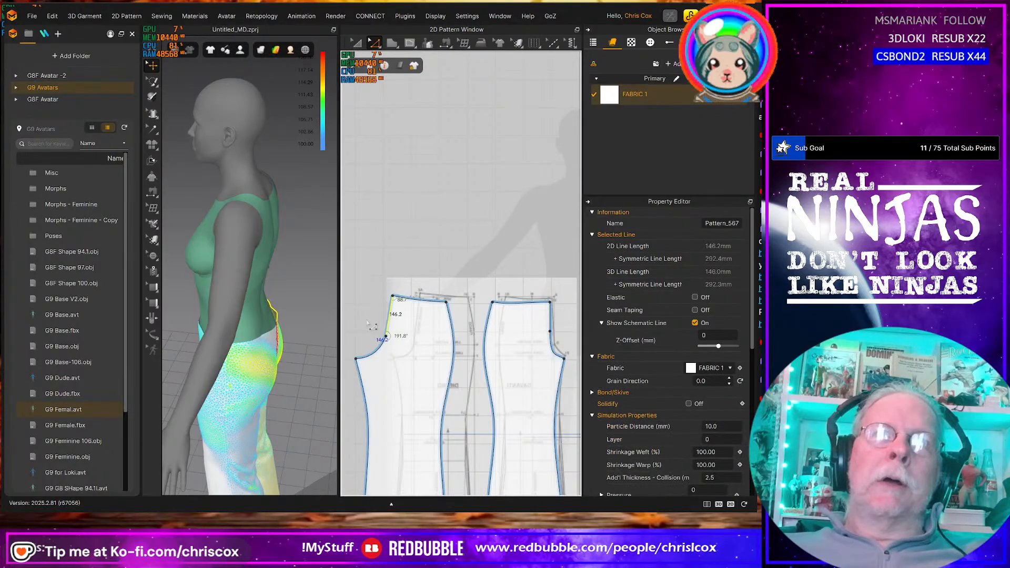
{"action": "key", "text": "space"}
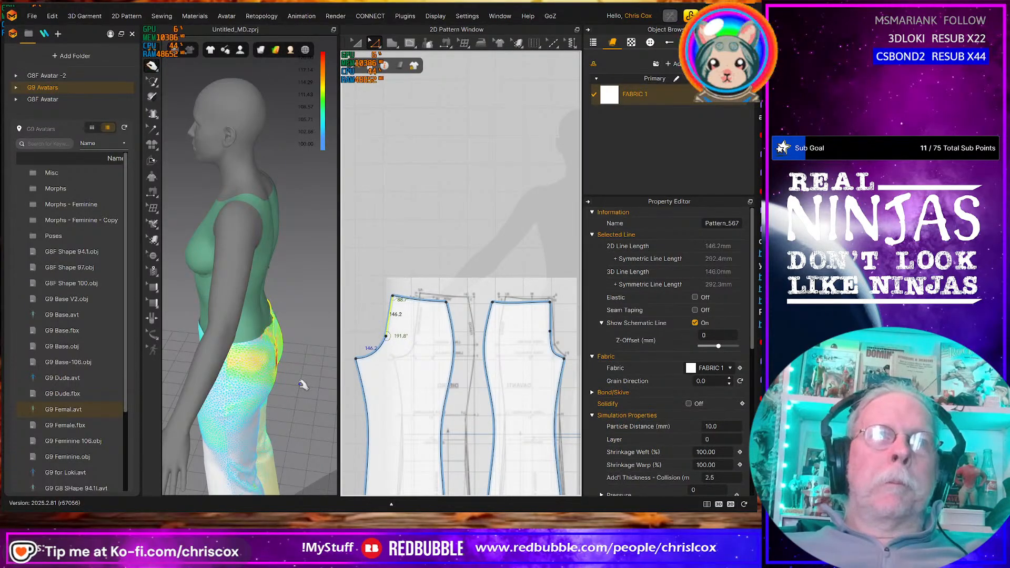
{"action": "right_click_drag", "start_coordinate": [302, 384], "coordinate": [277, 301]}
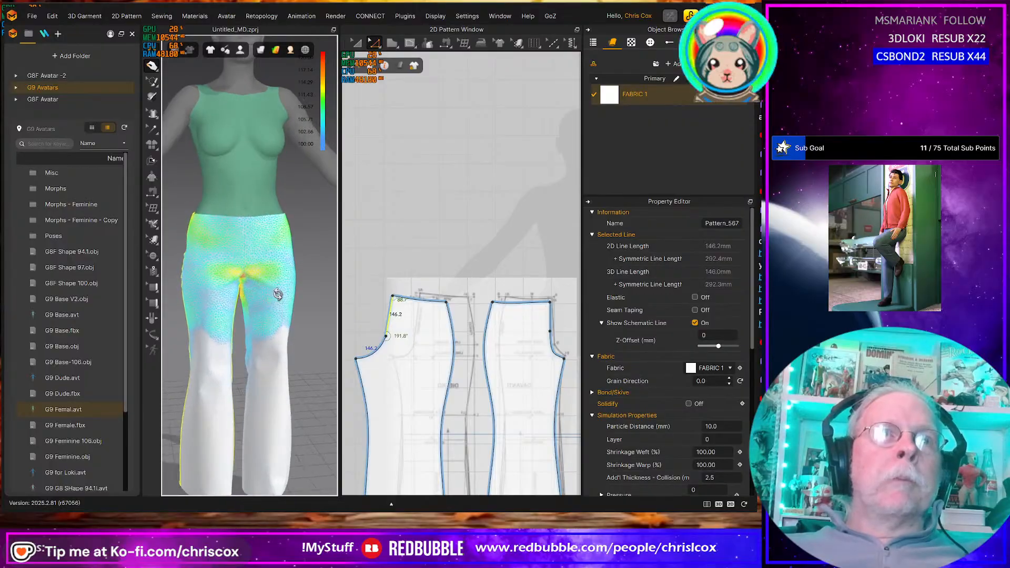
Measure the combined length of the back and front pant pieces' waist edges
{"action": "scroll", "coordinate": [398, 347], "scroll_direction": "down", "scroll_amount": 3}
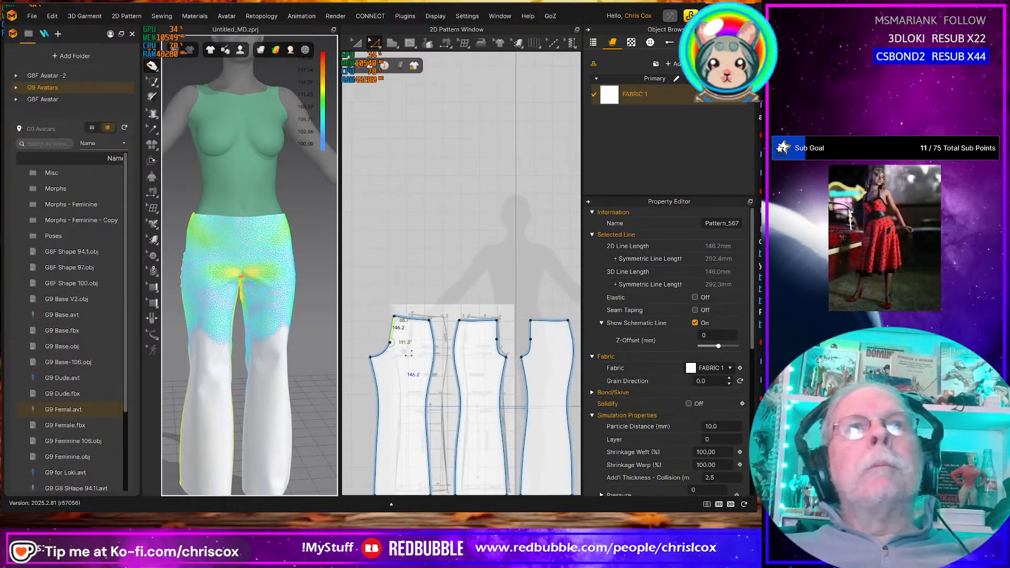
{"action": "scroll", "coordinate": [441, 305], "scroll_direction": "up", "scroll_amount": 2}
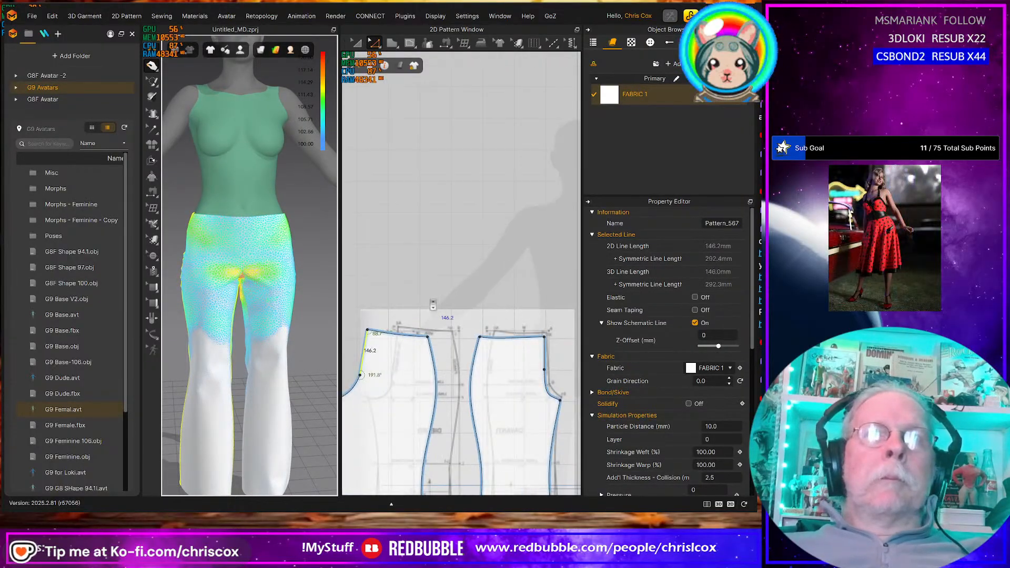
{"action": "left_click", "coordinate": [404, 335]}
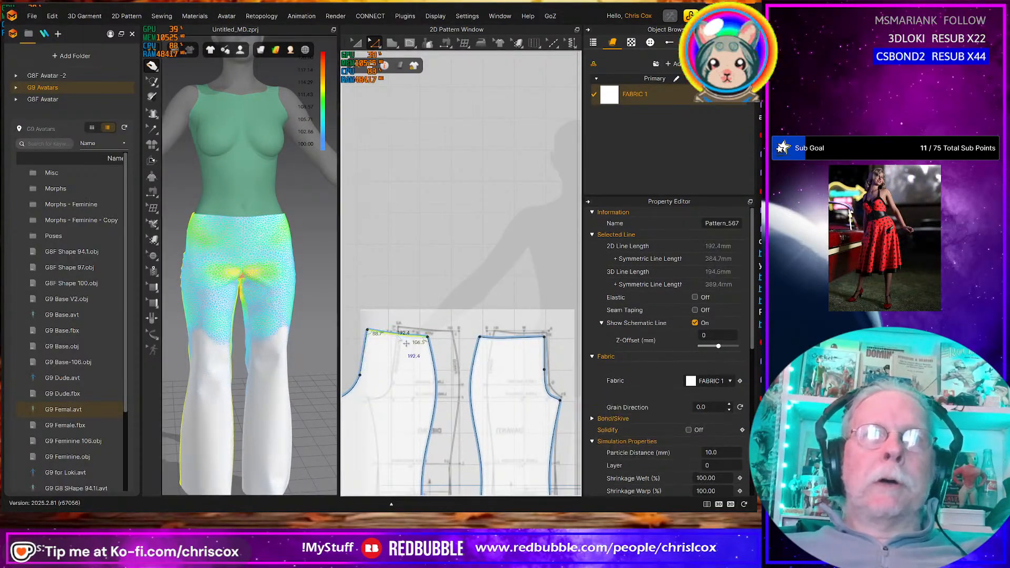
{"action": "left_click", "coordinate": [499, 347], "text": "shift"}
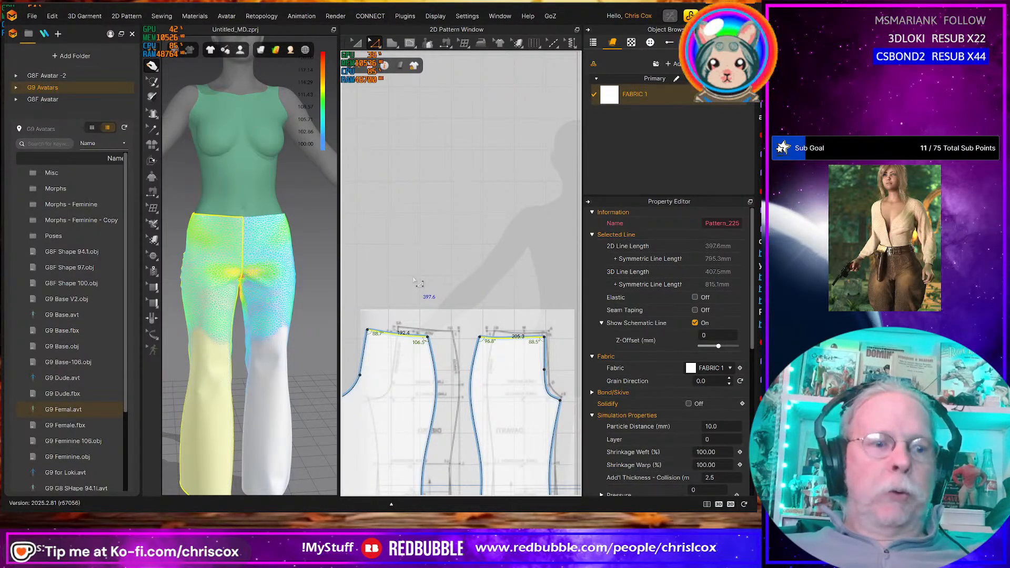
Create a waistband rectangle 397.6 mm wide and 50 mm high and place it just above the pant pieces
{"action": "key", "text": "s"}
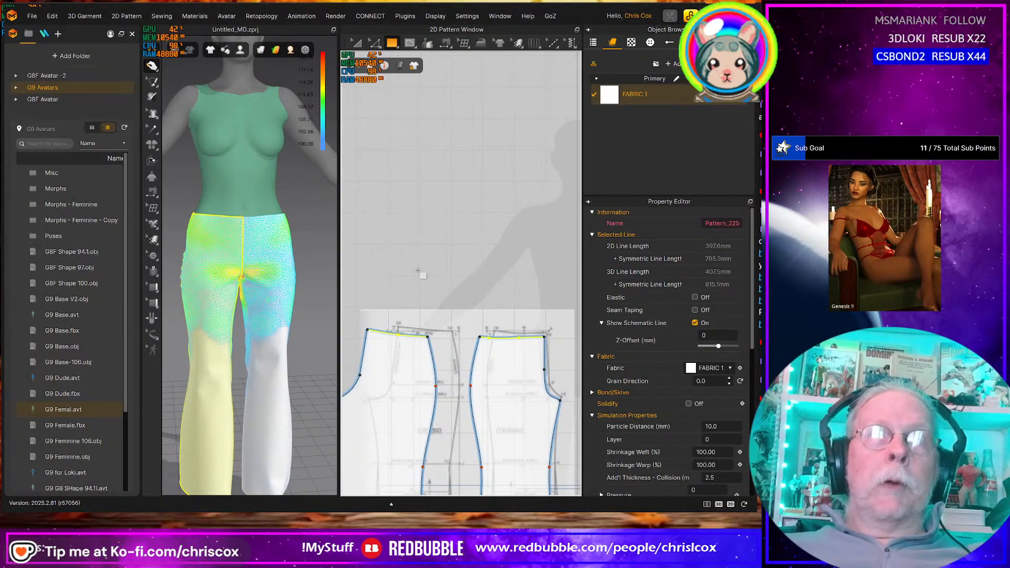
{"action": "left_click", "coordinate": [402, 269]}
{"action": "type", "text": "397.6"}
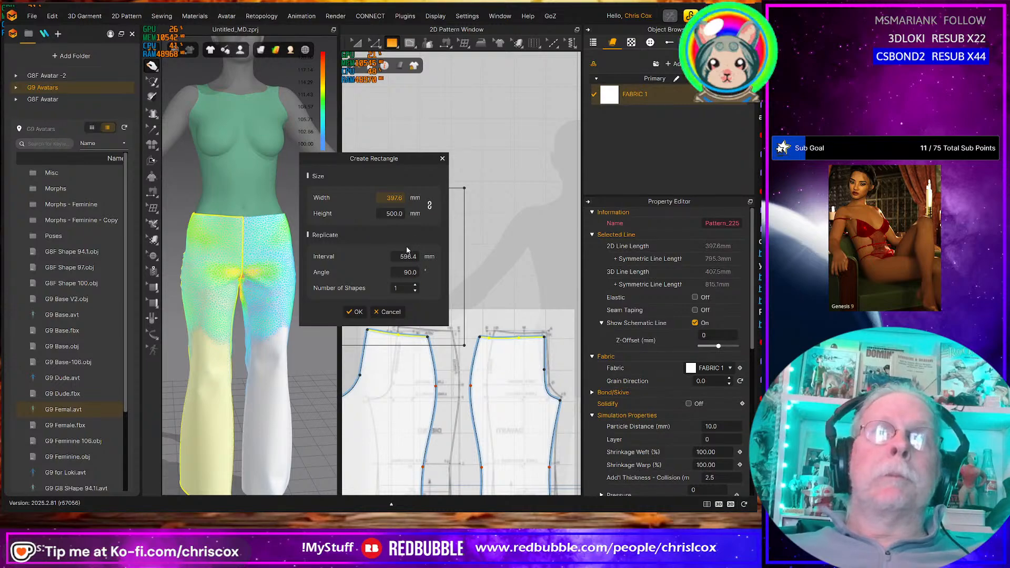
{"action": "left_click_drag", "start_coordinate": [385, 212], "coordinate": [408, 210]}
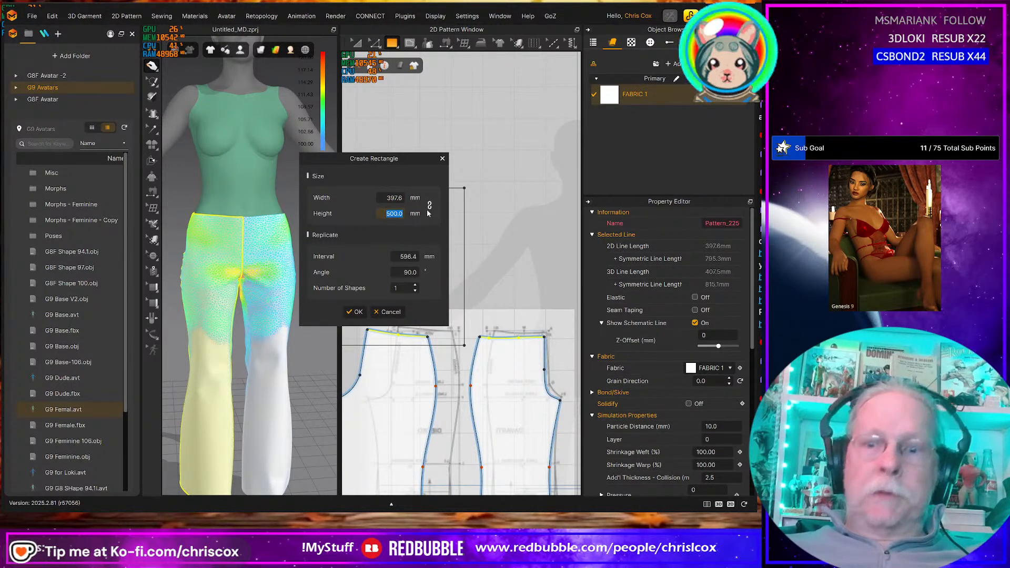
{"action": "type", "text": "50"}
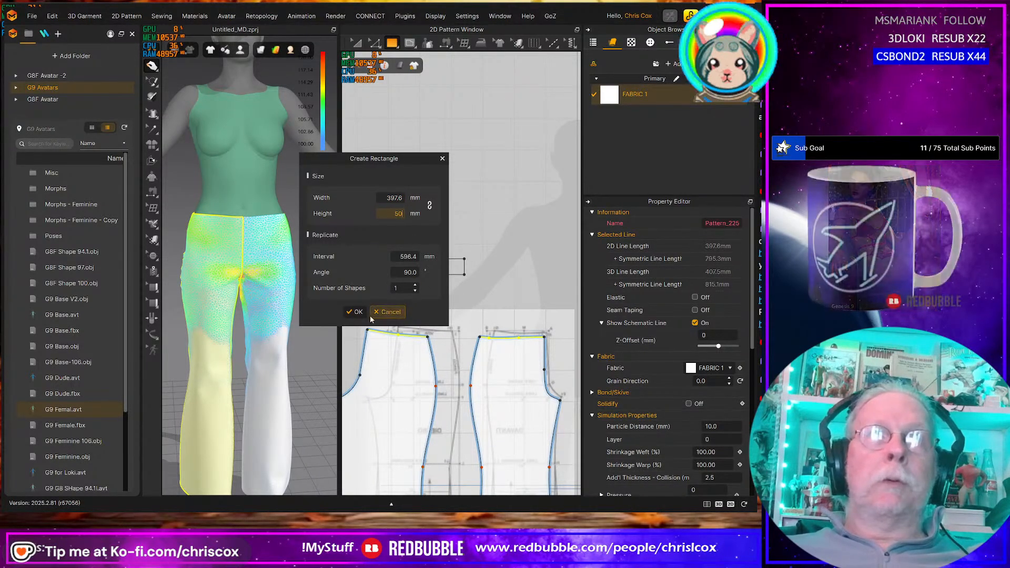
{"action": "left_click", "coordinate": [360, 313]}
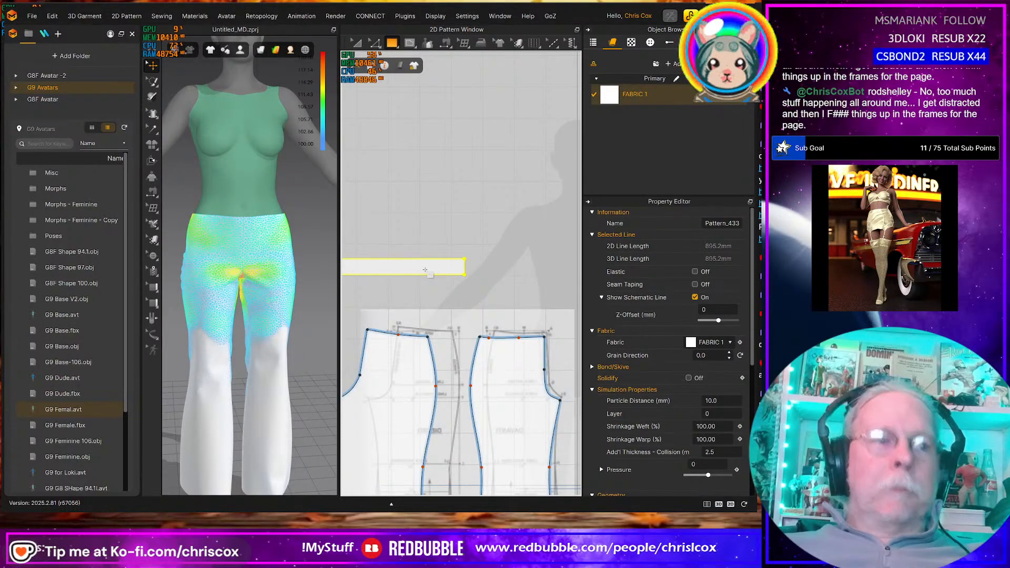
{"action": "key", "text": "a"}
{"action": "left_click_drag", "start_coordinate": [425, 270], "coordinate": [482, 314]}
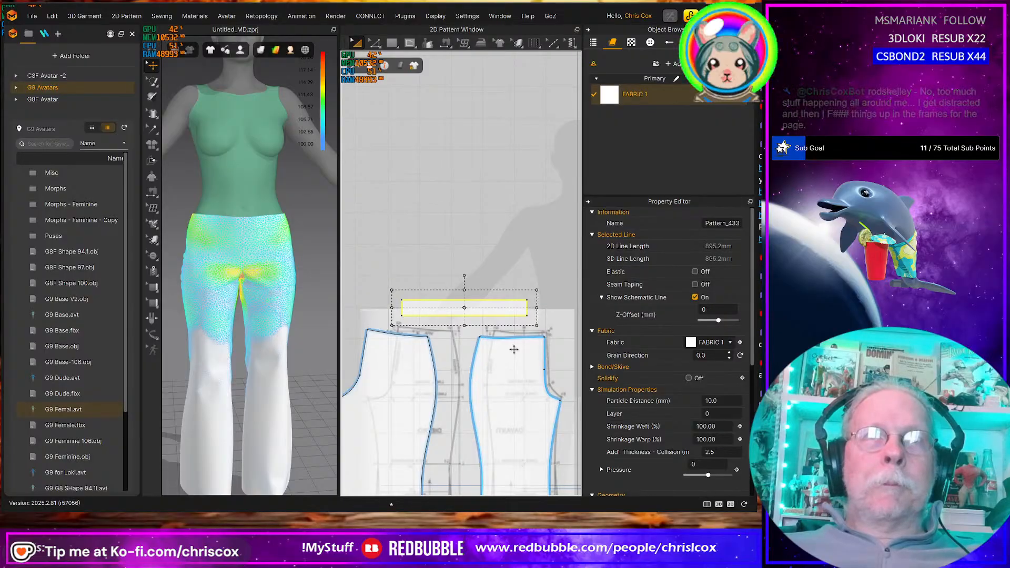
Free-sew the front and back pant waist edges side by side along the waistband's lower edge
{"action": "key", "text": "m"}
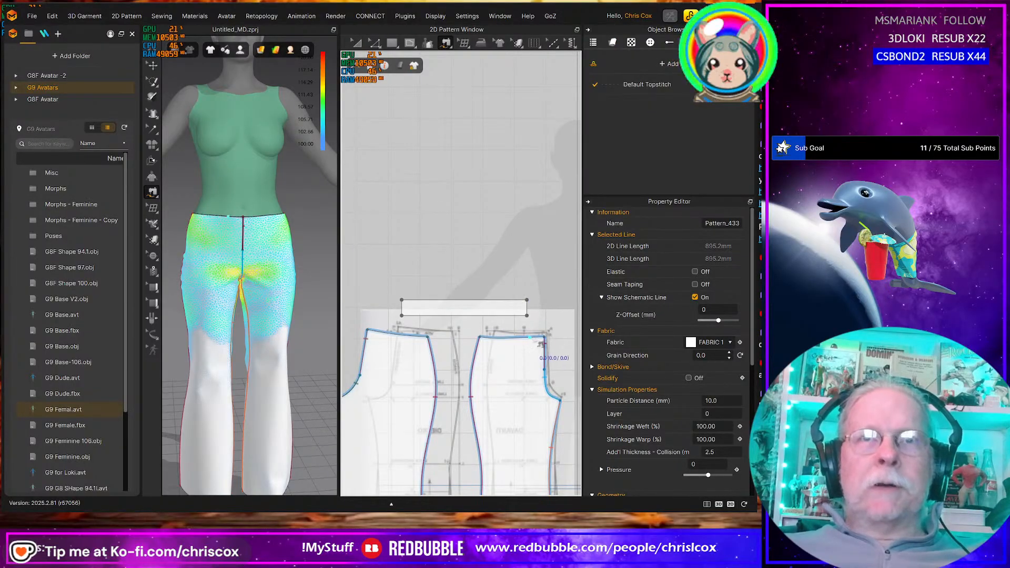
{"action": "left_click", "coordinate": [545, 339]}
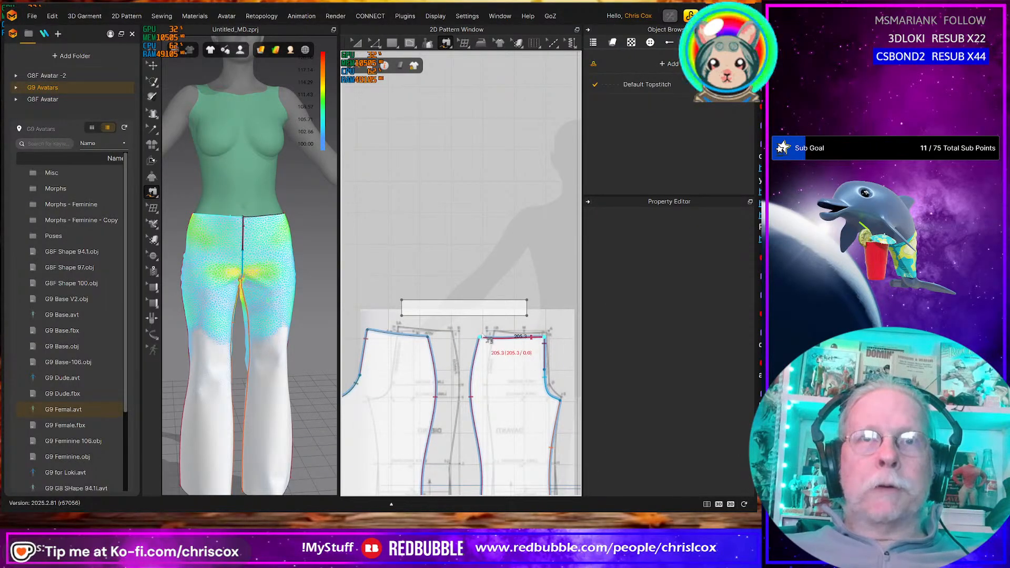
{"action": "left_click", "coordinate": [527, 316]}
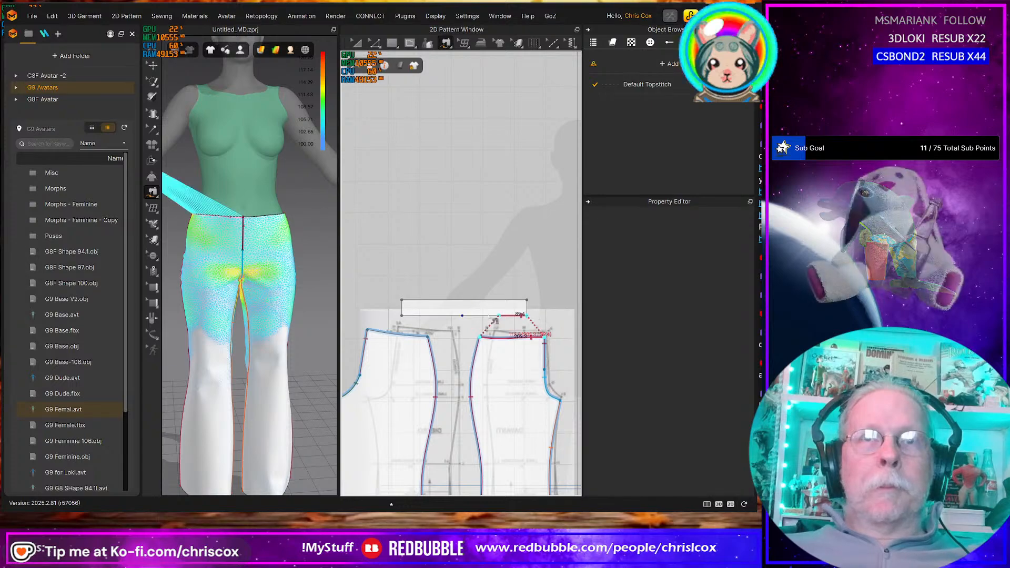
{"action": "left_click", "coordinate": [463, 316]}
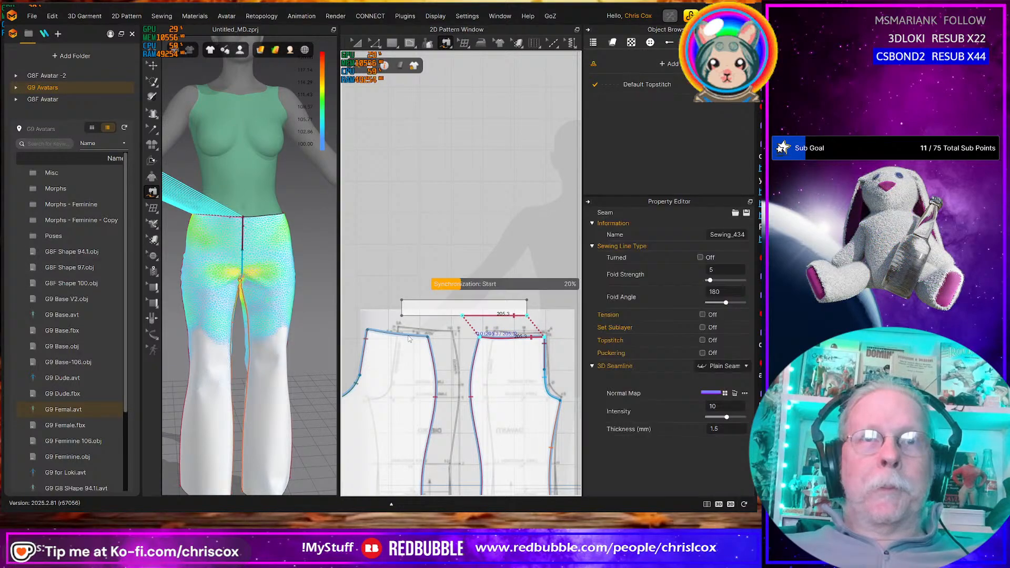
{"action": "left_click", "coordinate": [373, 336]}
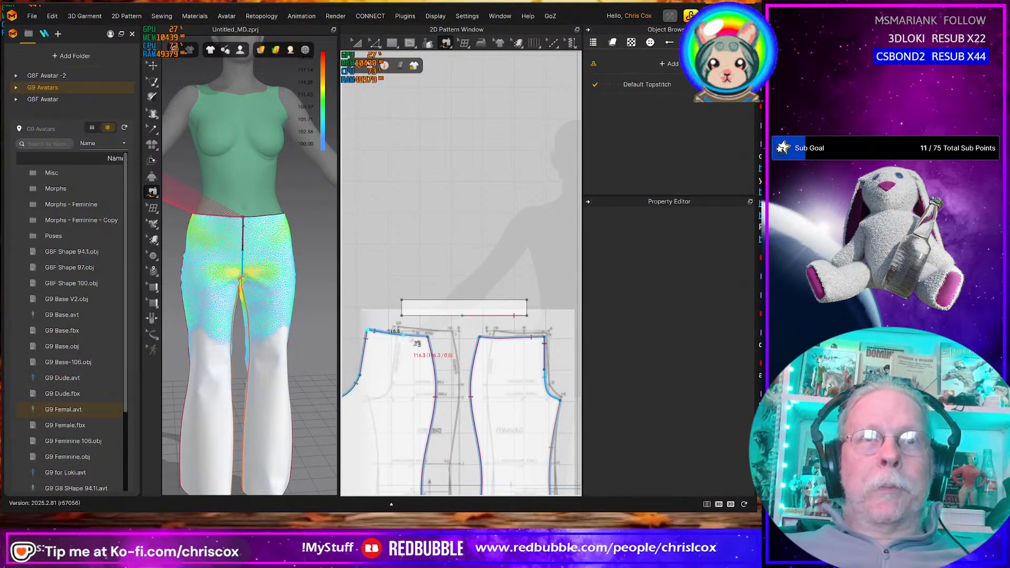
{"action": "left_click", "coordinate": [402, 316]}
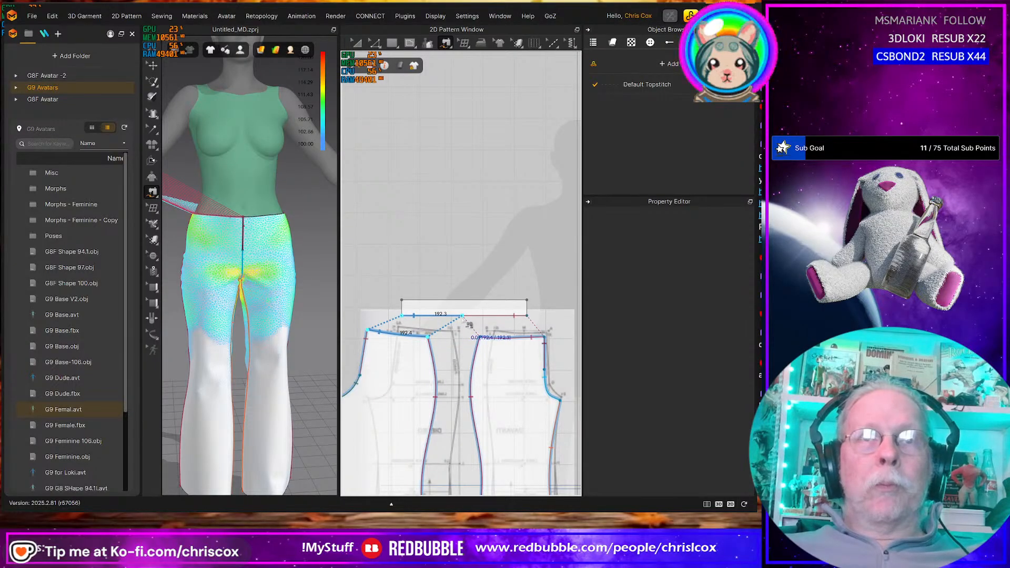
{"action": "left_click", "coordinate": [462, 315]}
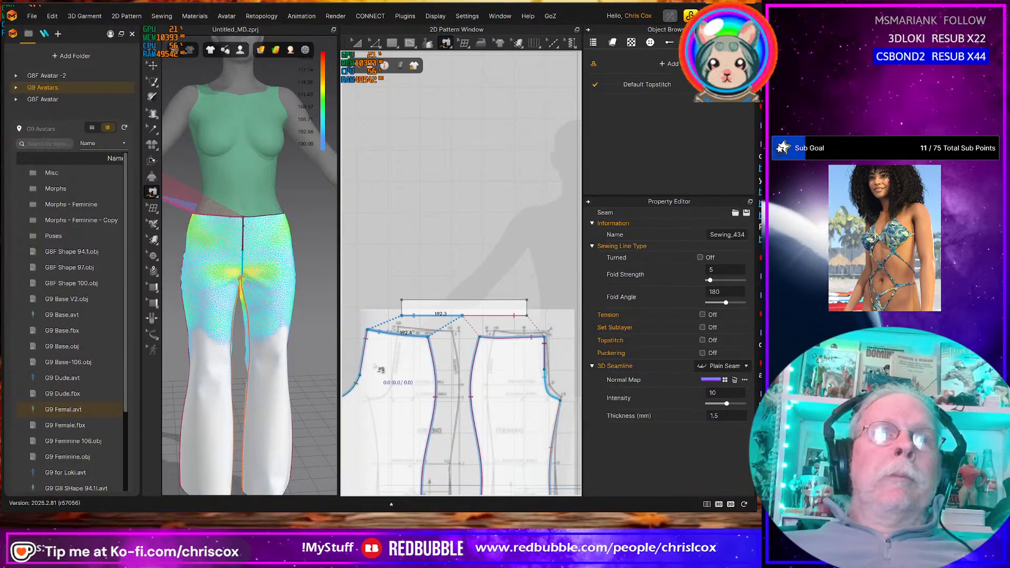
Simulate the waistband onto the pants, check how it attaches at the waist, and select the waistband piece
{"action": "scroll", "coordinate": [241, 320], "scroll_direction": "down", "scroll_amount": 2}
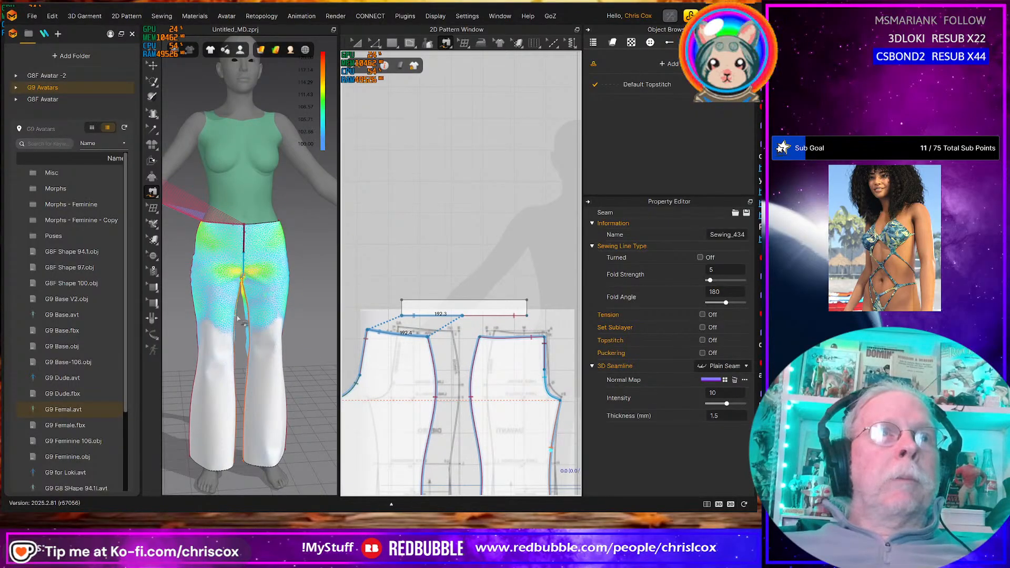
{"action": "scroll", "coordinate": [257, 331], "scroll_direction": "down", "scroll_amount": 1}
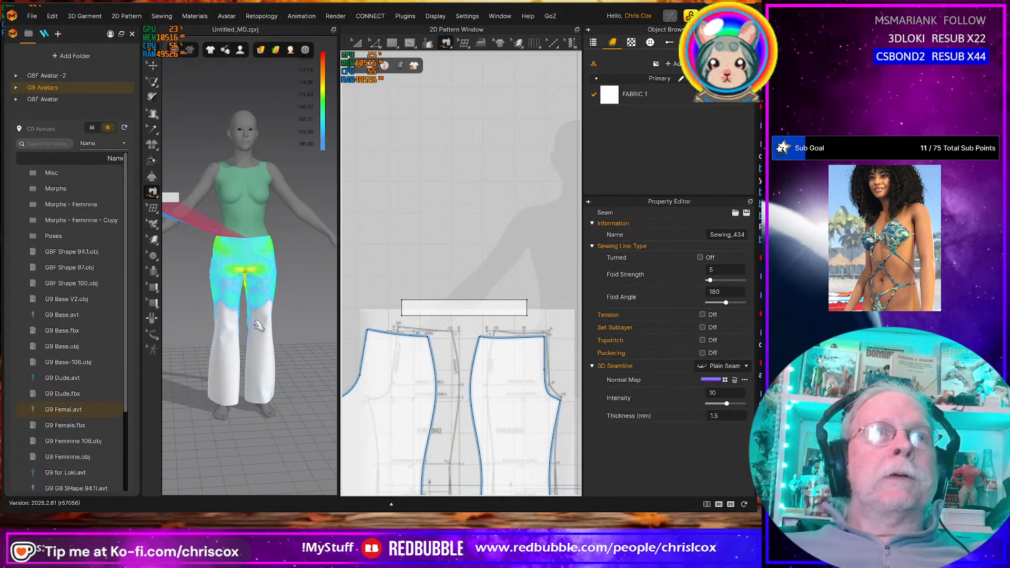
{"action": "key", "text": "space"}
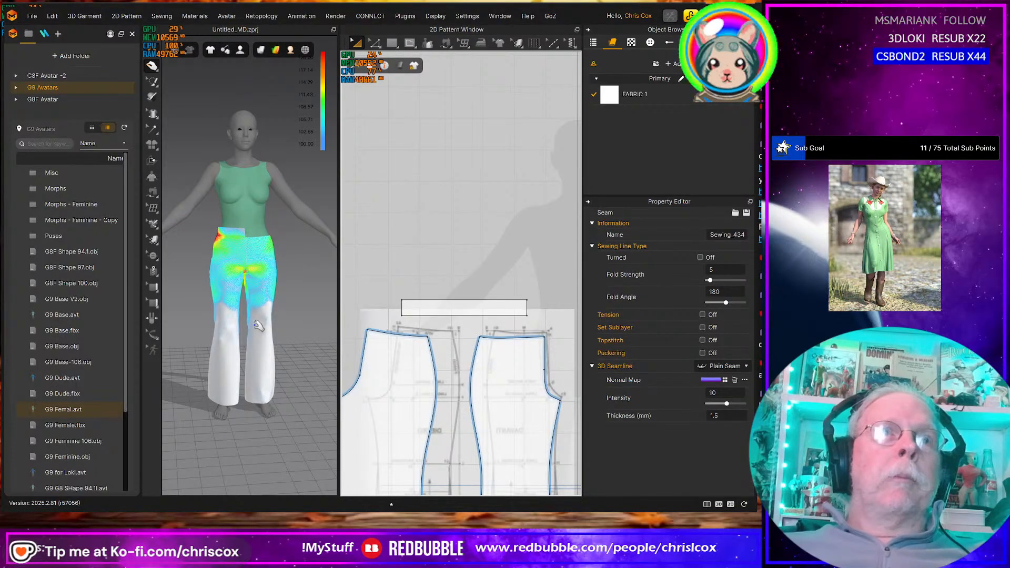
{"action": "right_click_drag", "start_coordinate": [258, 325], "coordinate": [214, 326]}
{"action": "left_click", "coordinate": [489, 309]}
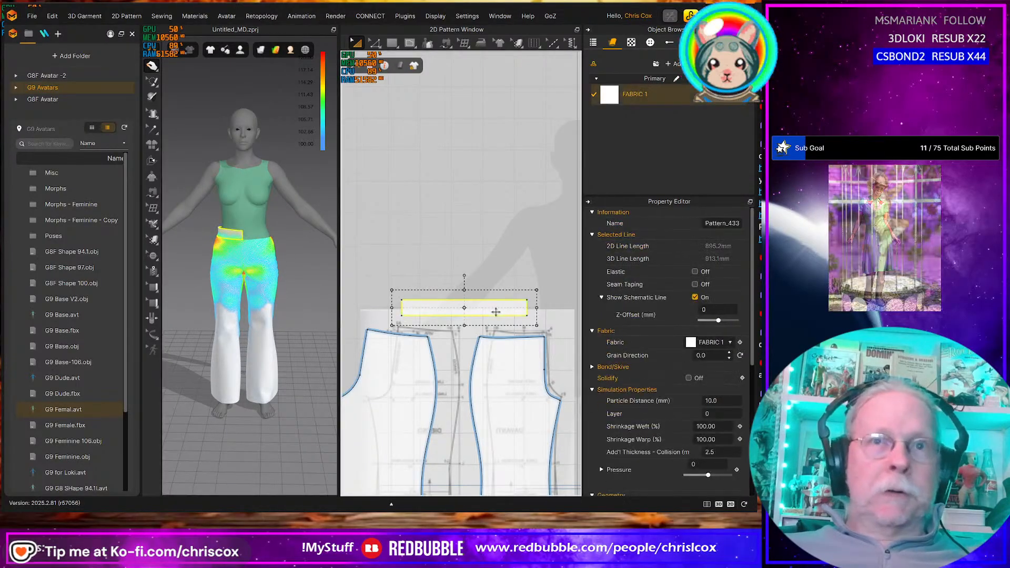
Place a linked mirrored copy of the waistband above the opposite pant pieces
{"action": "middle_click_drag", "start_coordinate": [474, 315], "coordinate": [397, 316]}
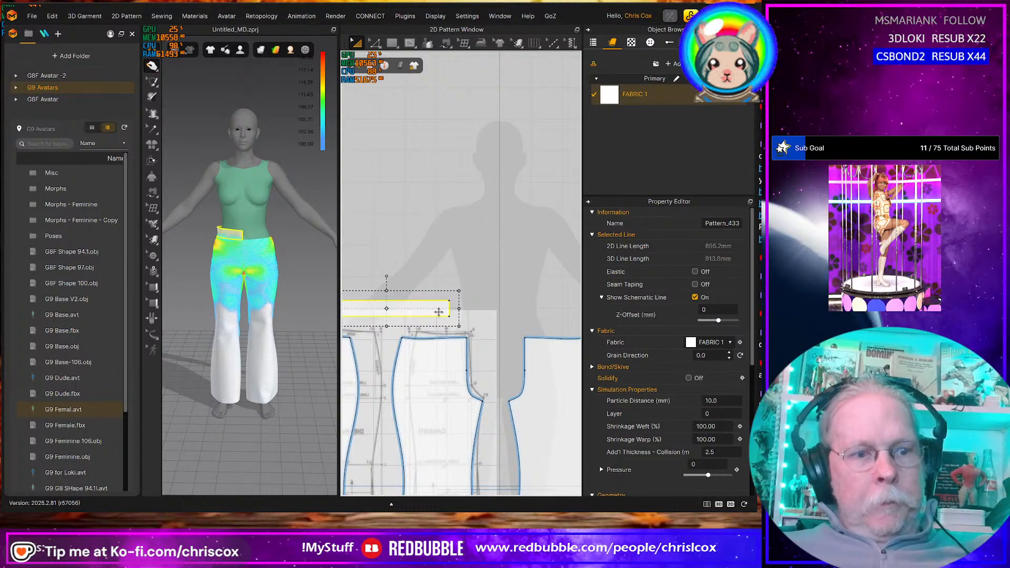
{"action": "left_click_drag", "start_coordinate": [438, 311], "coordinate": [536, 309]}
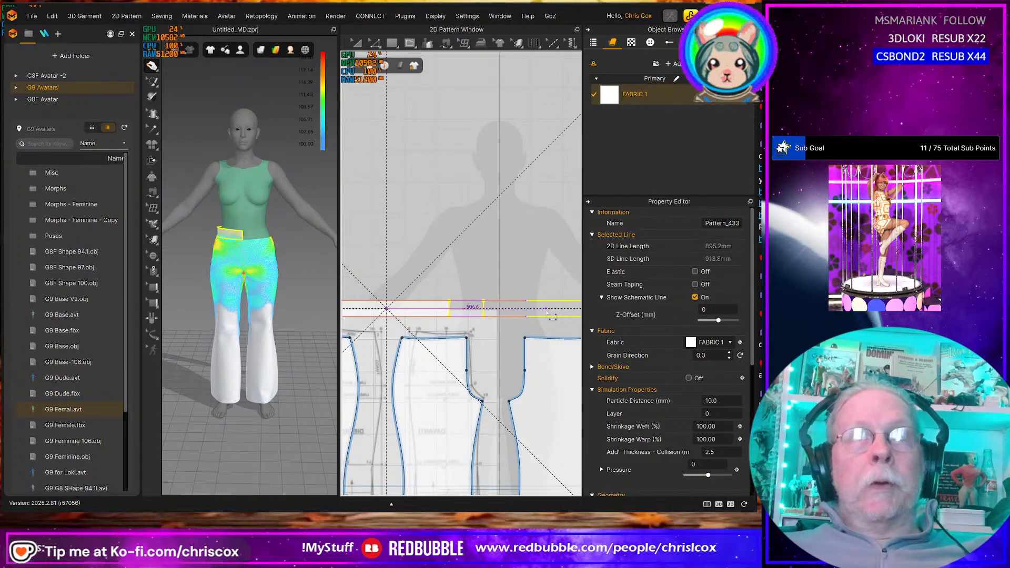
{"action": "left_click", "coordinate": [546, 313]}
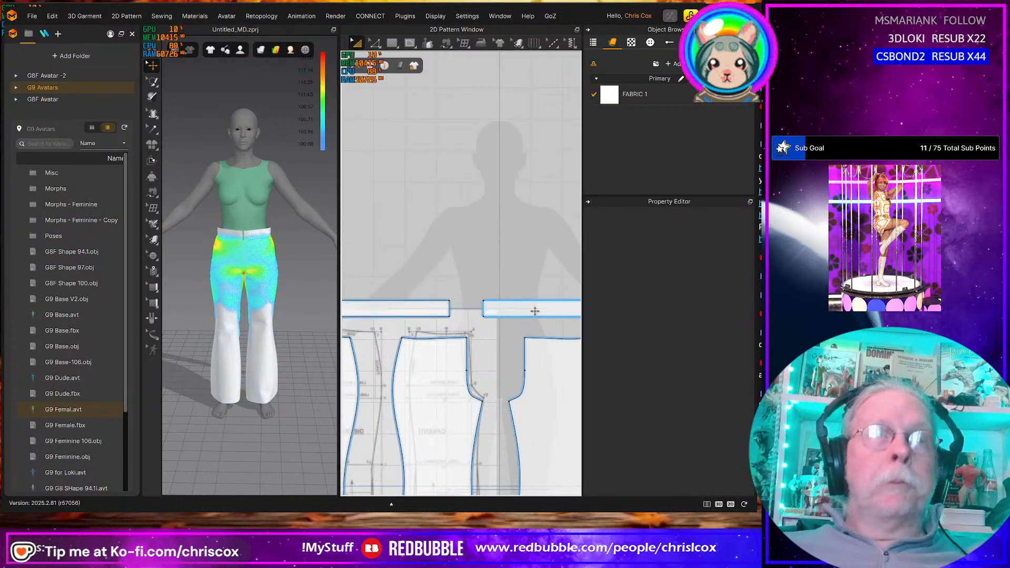
{"action": "scroll", "coordinate": [528, 329], "scroll_direction": "down", "scroll_amount": 3}
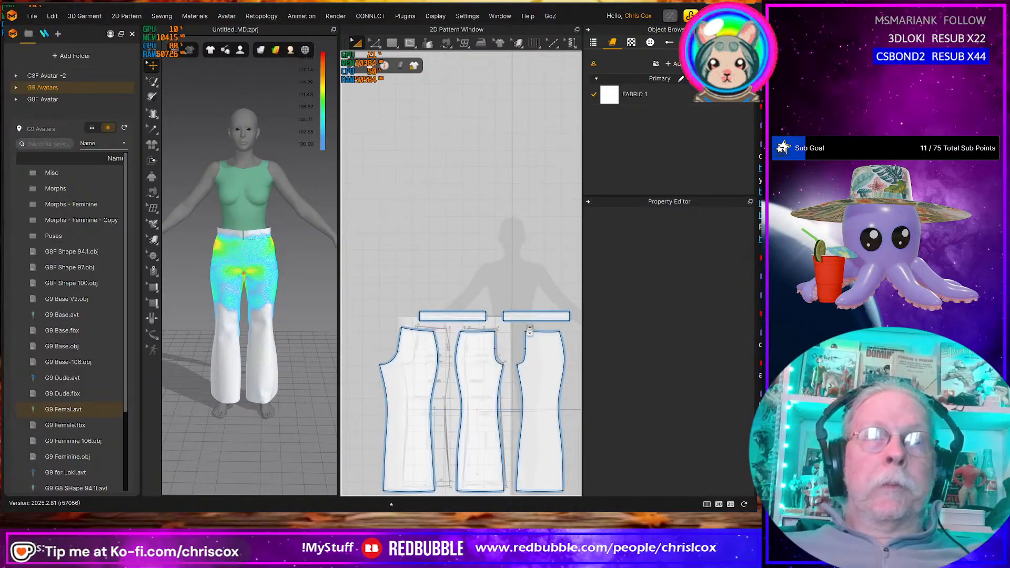
Sew the short ends of the two waistband halves together at both openings and simulate the closed waistband
{"action": "key", "text": "n"}
{"action": "left_click", "coordinate": [570, 315]}
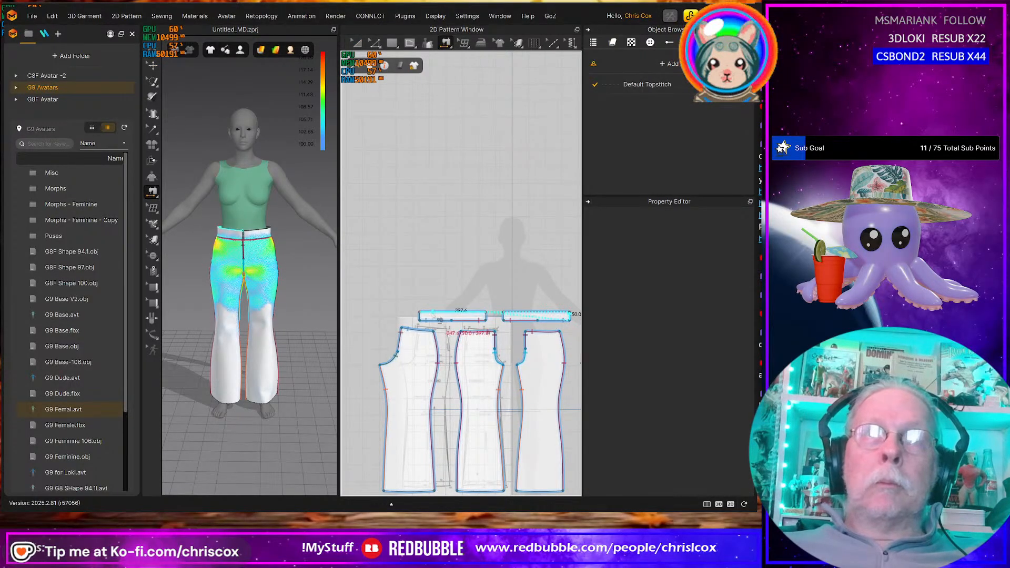
{"action": "left_click", "coordinate": [480, 320]}
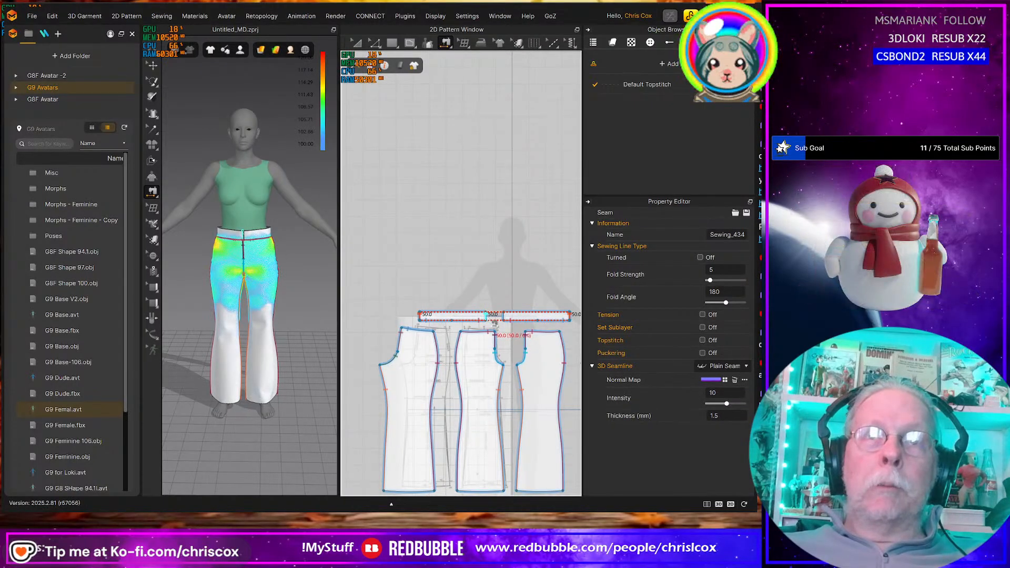
{"action": "left_click", "coordinate": [489, 319]}
{"action": "left_click", "coordinate": [505, 318]}
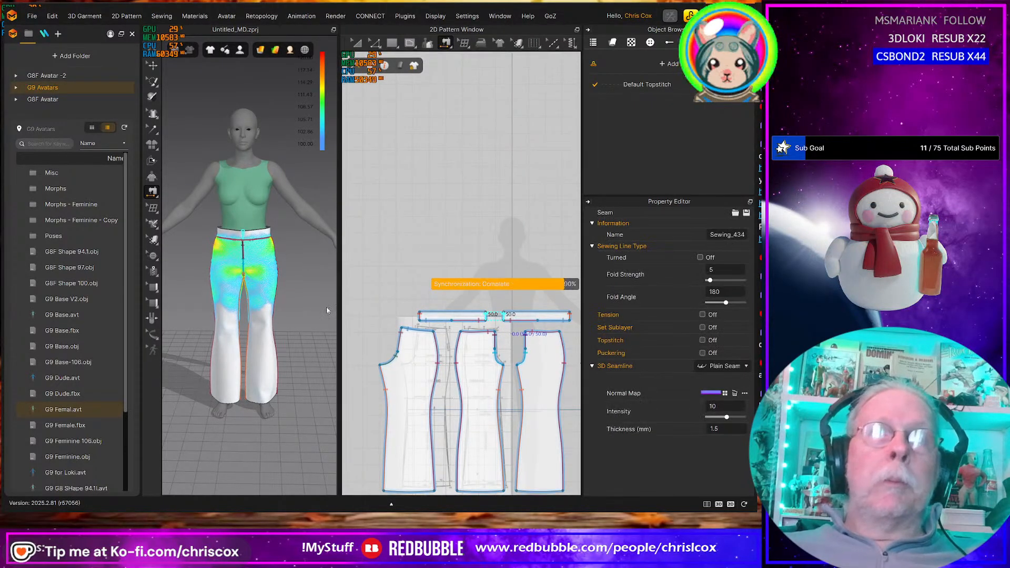
{"action": "key", "text": "space"}
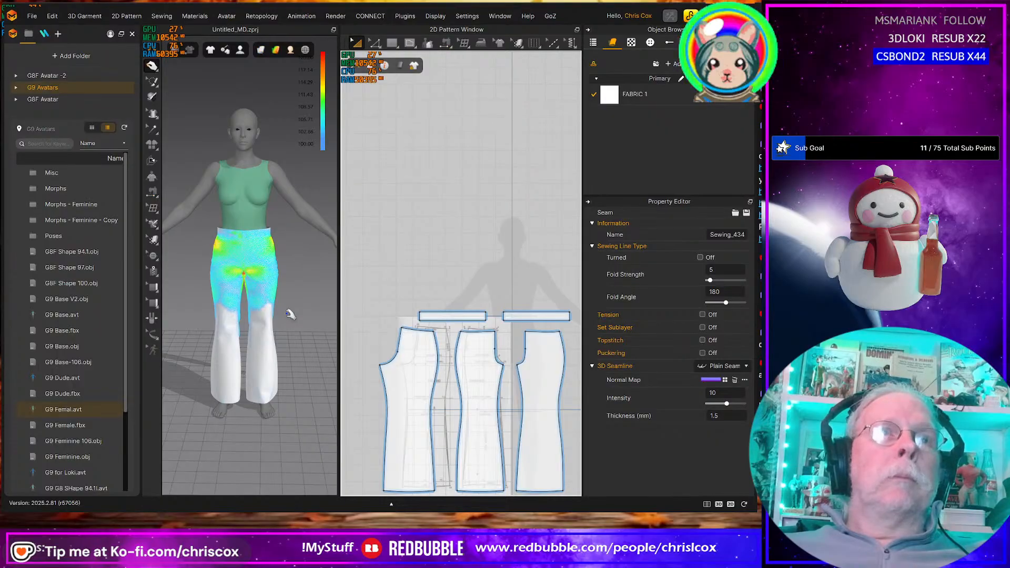
Pull the twisted waistband flat at the back waist during simulation, then select both waistband halves and check their fit around the body
{"action": "right_click_drag", "start_coordinate": [290, 314], "coordinate": [203, 294]}
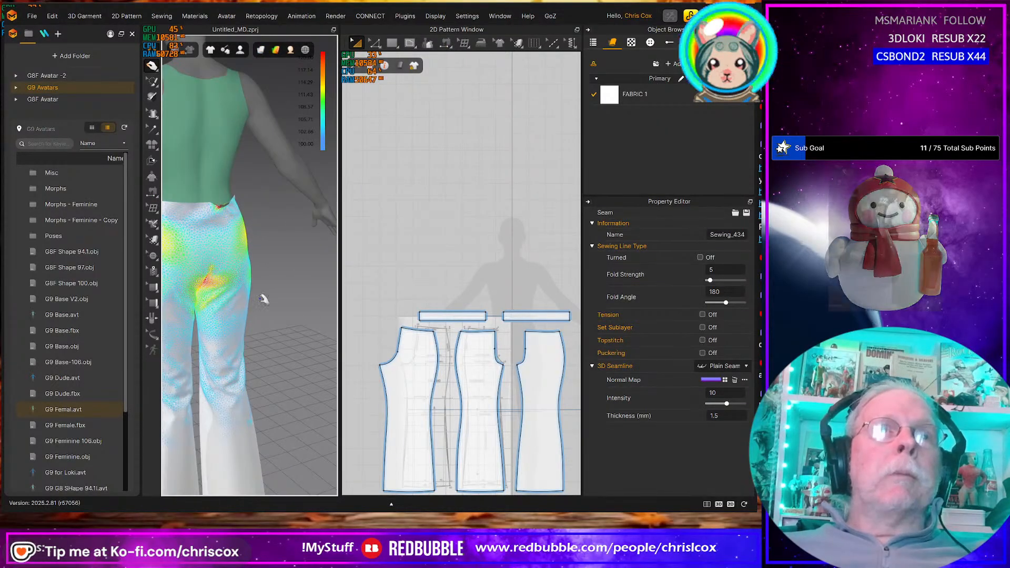
{"action": "scroll", "coordinate": [309, 327], "scroll_direction": "up", "scroll_amount": 3}
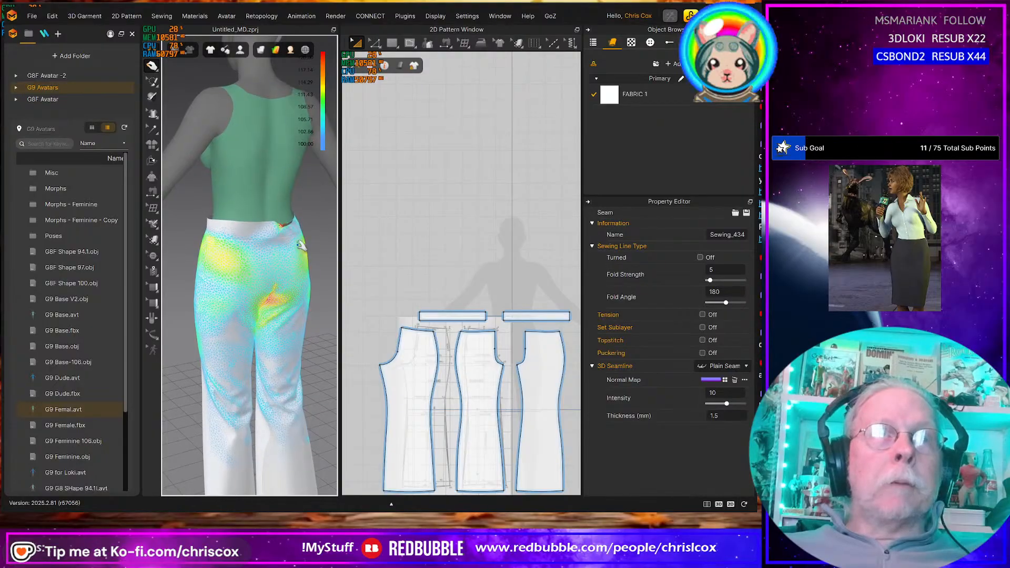
{"action": "left_click", "coordinate": [284, 229]}
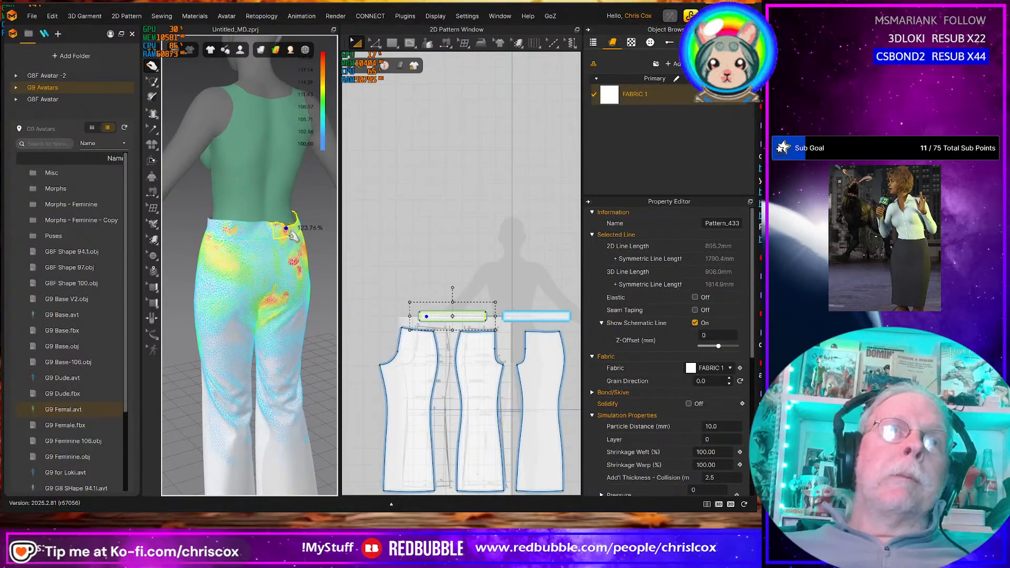
{"action": "left_click_drag", "start_coordinate": [289, 227], "coordinate": [287, 221]}
{"action": "left_click", "coordinate": [268, 230]}
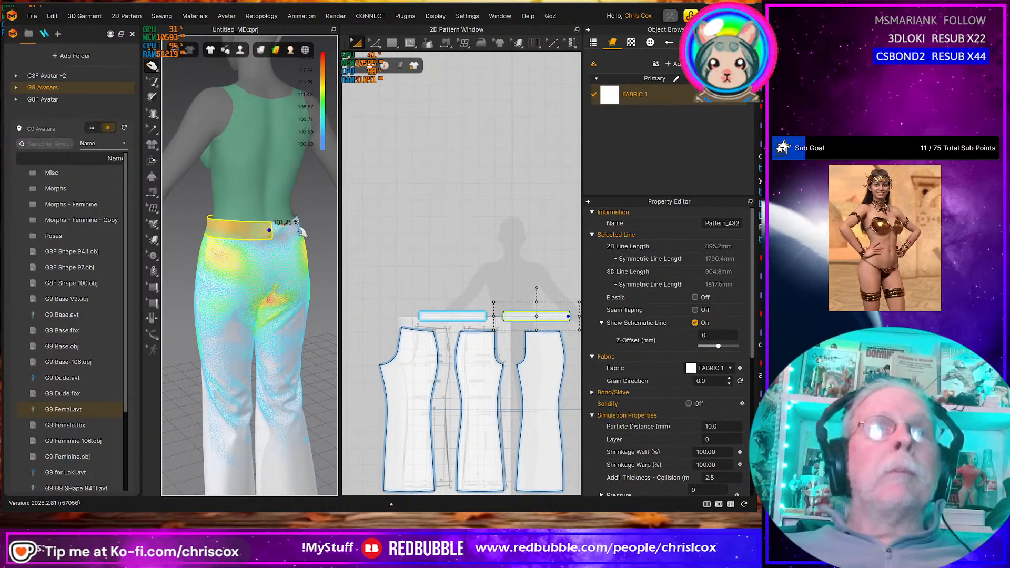
{"action": "left_click", "coordinate": [297, 230], "text": "shift"}
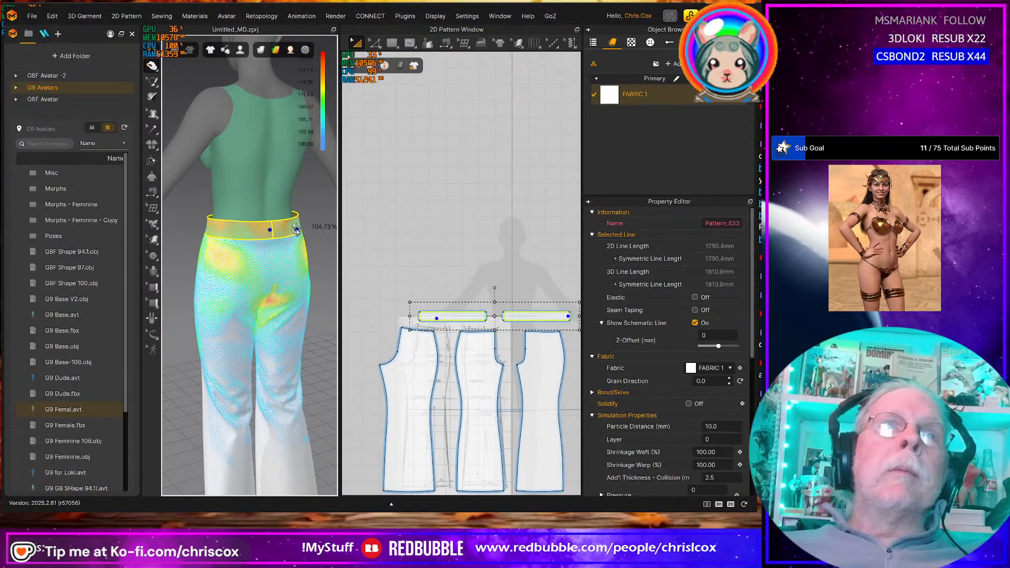
{"action": "right_click_drag", "start_coordinate": [295, 229], "coordinate": [380, 228]}
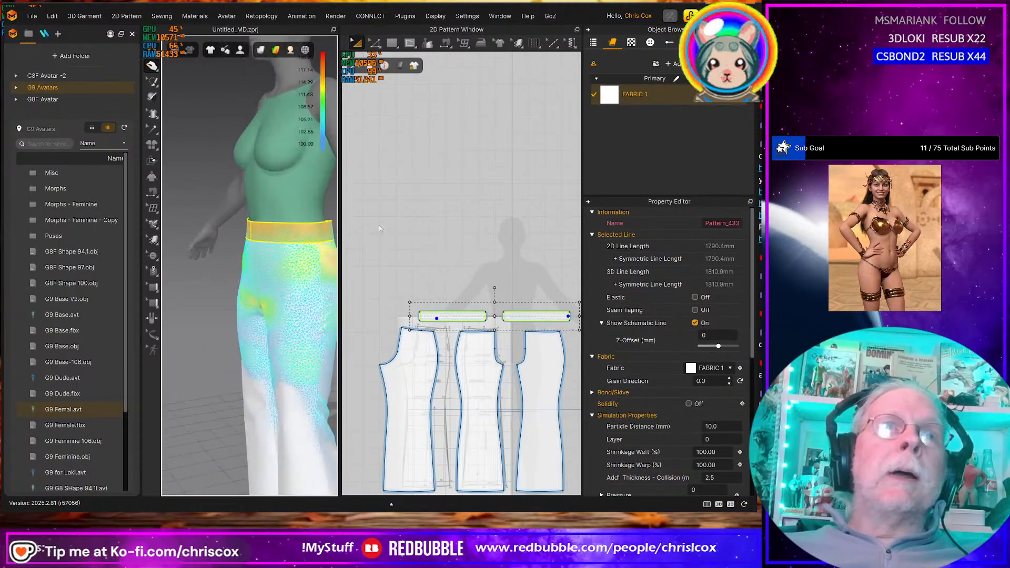
{"action": "middle_click_drag", "start_coordinate": [284, 259], "coordinate": [232, 261]}
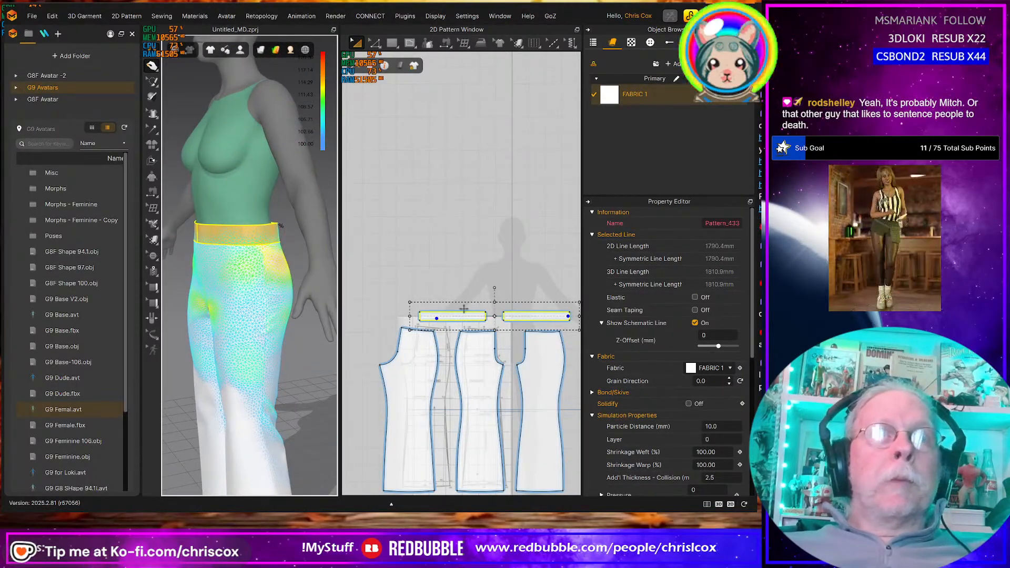
Turn on Elastic for the waistband's long lower edge
{"action": "left_click", "coordinate": [446, 272]}
{"action": "left_click", "coordinate": [462, 312]}
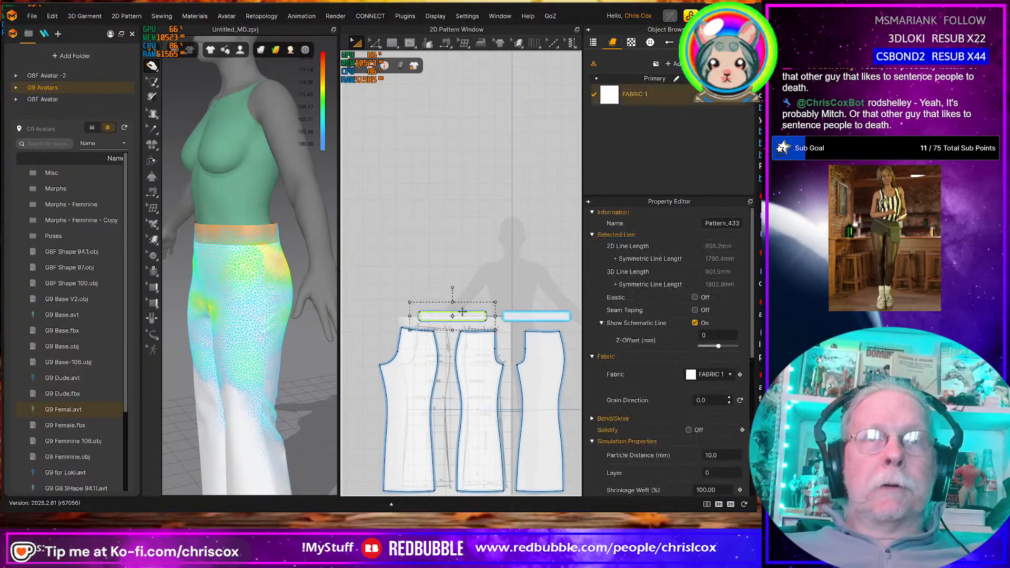
{"action": "key", "text": "z"}
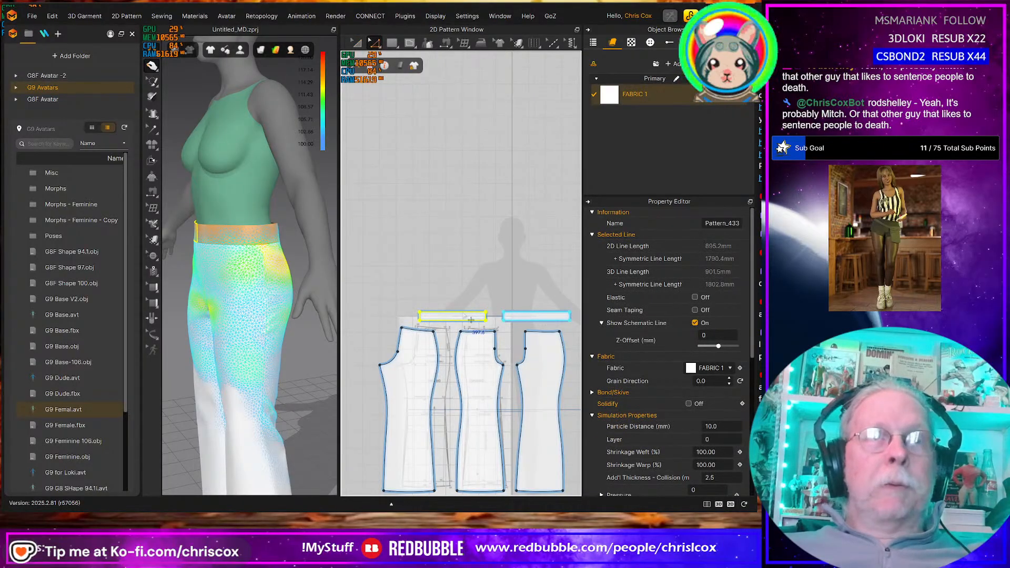
{"action": "left_click", "coordinate": [471, 320]}
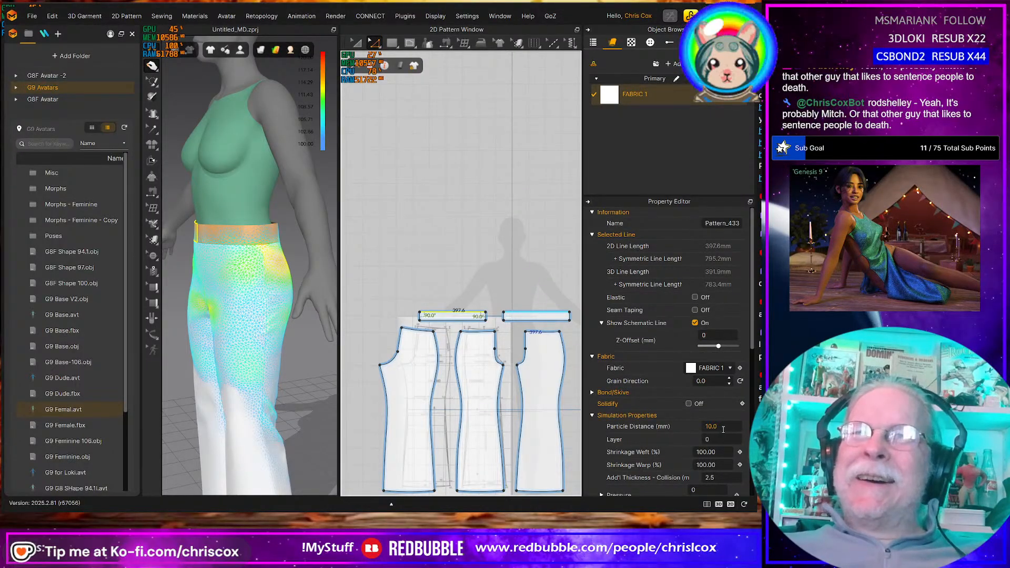
{"action": "left_click", "coordinate": [694, 298]}
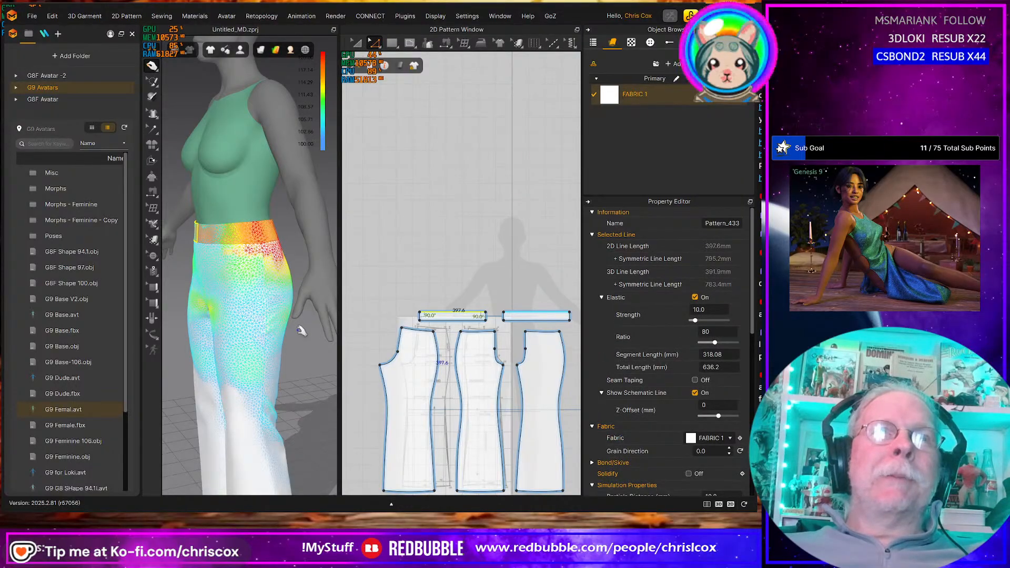
Check the elastic's pull from the back and open its Ratio value for editing
{"action": "right_click_drag", "start_coordinate": [301, 331], "coordinate": [302, 360]}
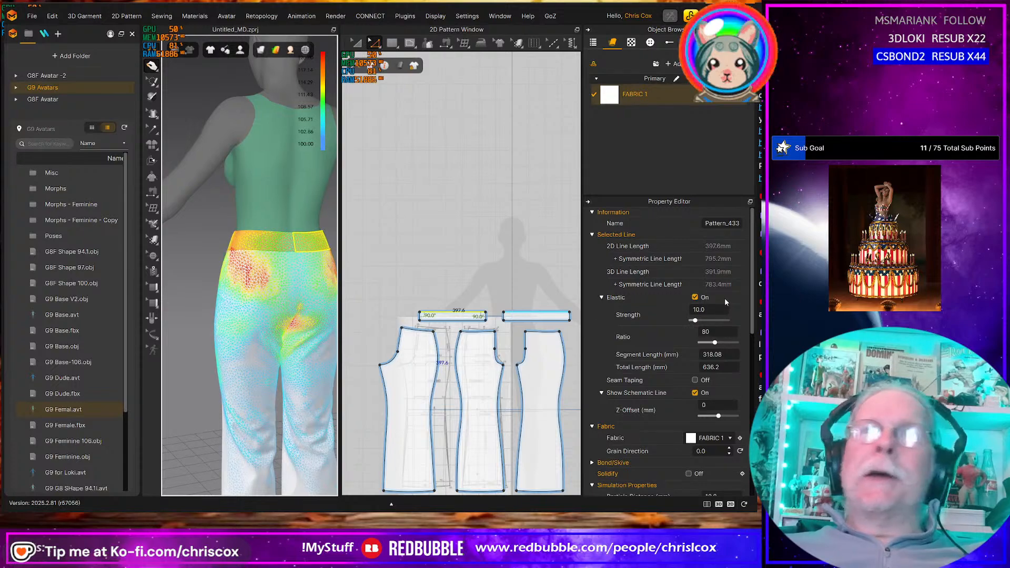
{"action": "double_click", "coordinate": [719, 330]}
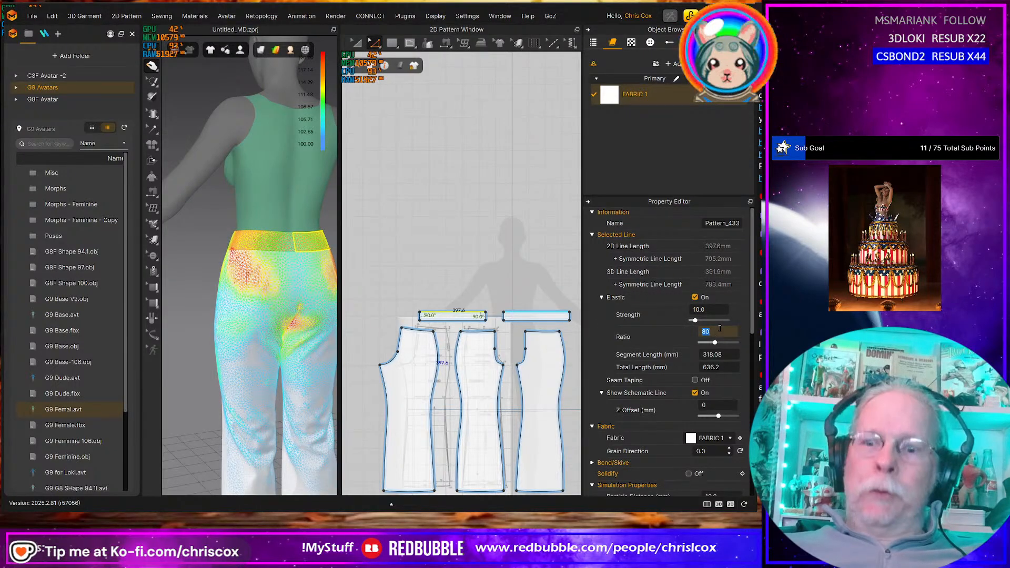
Set the selected waistband line's elastic ratio to 95 and inspect the strain map on the back of the trousers
{"action": "type", "text": "95"}
{"action": "key", "text": "Return"}
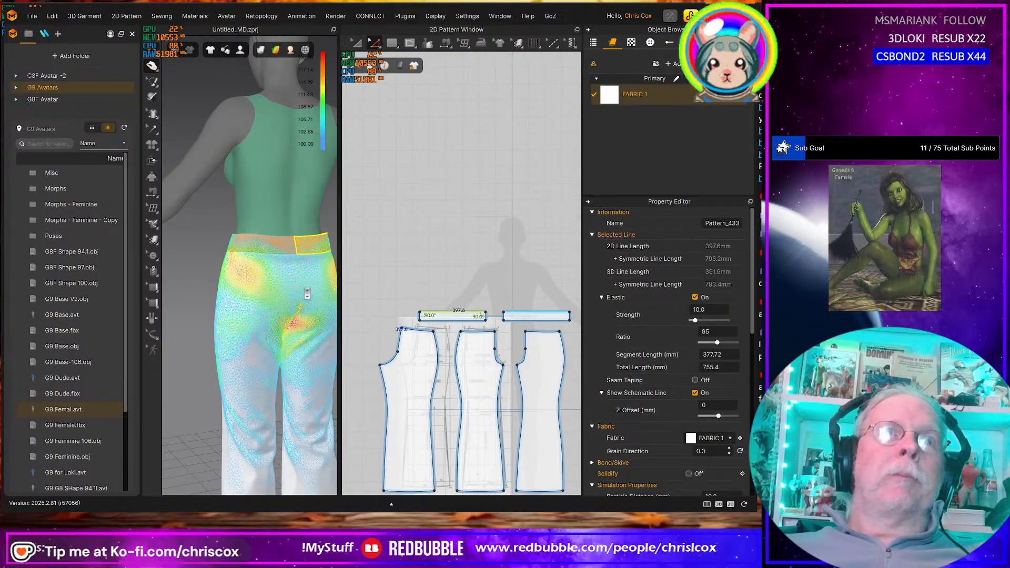
{"action": "scroll", "coordinate": [331, 288], "scroll_direction": "up", "scroll_amount": 3}
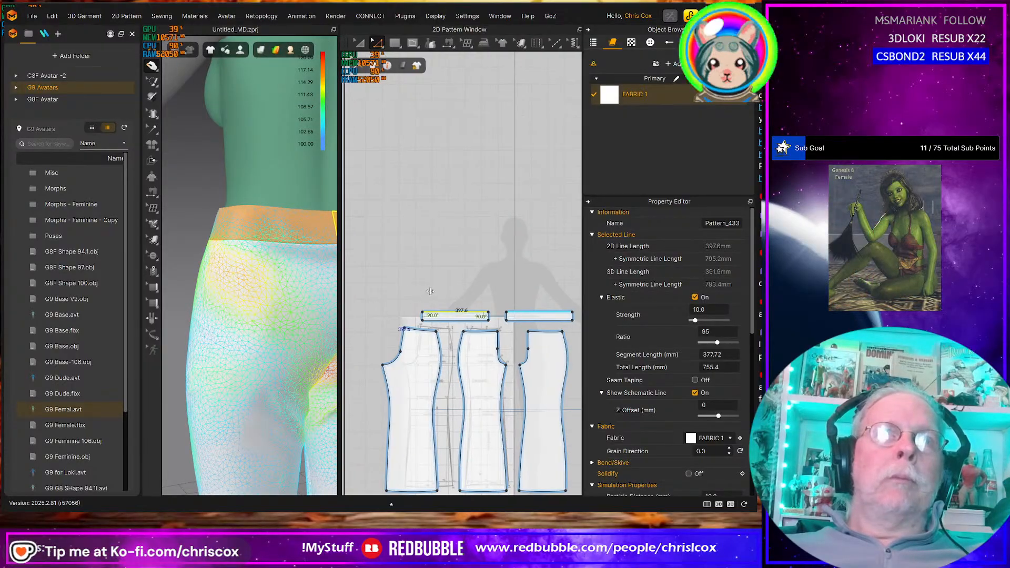
{"action": "left_click_drag", "start_coordinate": [347, 287], "coordinate": [424, 293]}
{"action": "right_click_drag", "start_coordinate": [338, 338], "coordinate": [305, 332]}
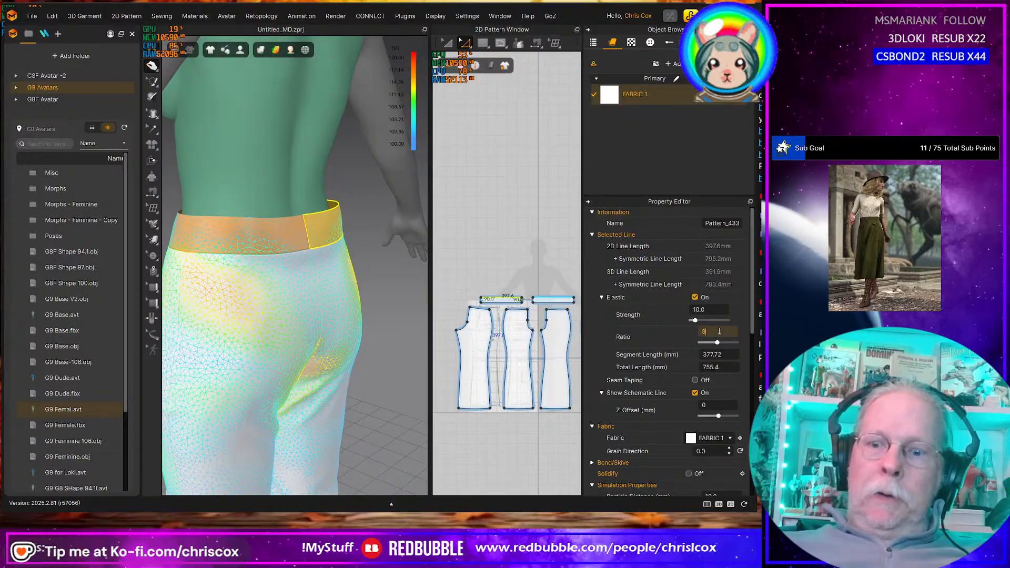
Set the selected waistband line's elastic ratio to 90
{"action": "left_click", "coordinate": [719, 331]}
{"action": "type", "text": "90"}
{"action": "key", "text": "Return"}
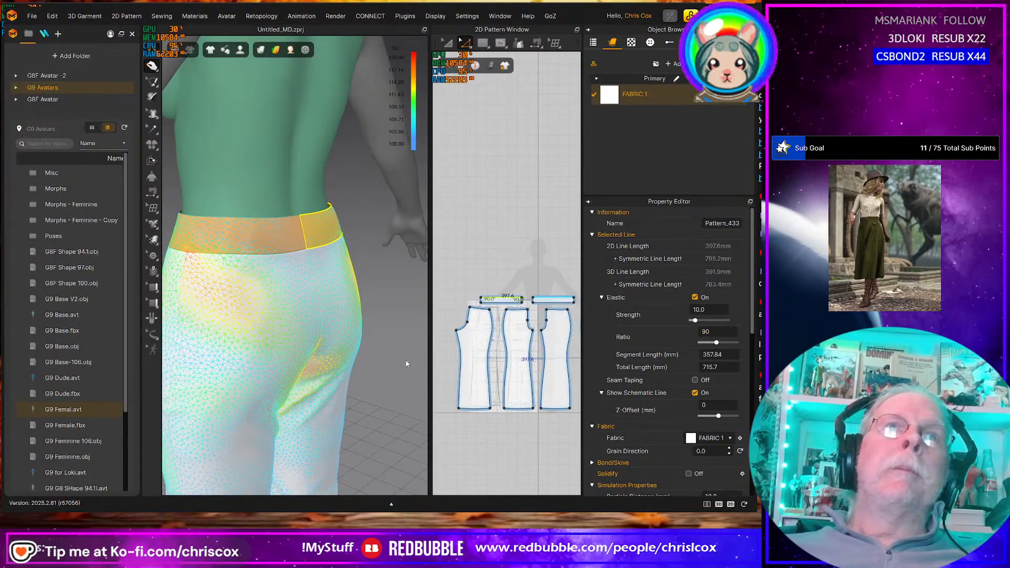
Examine the strain map around the waistband, seat and crotch from the front and back
{"action": "right_click_drag", "start_coordinate": [374, 351], "coordinate": [530, 357]}
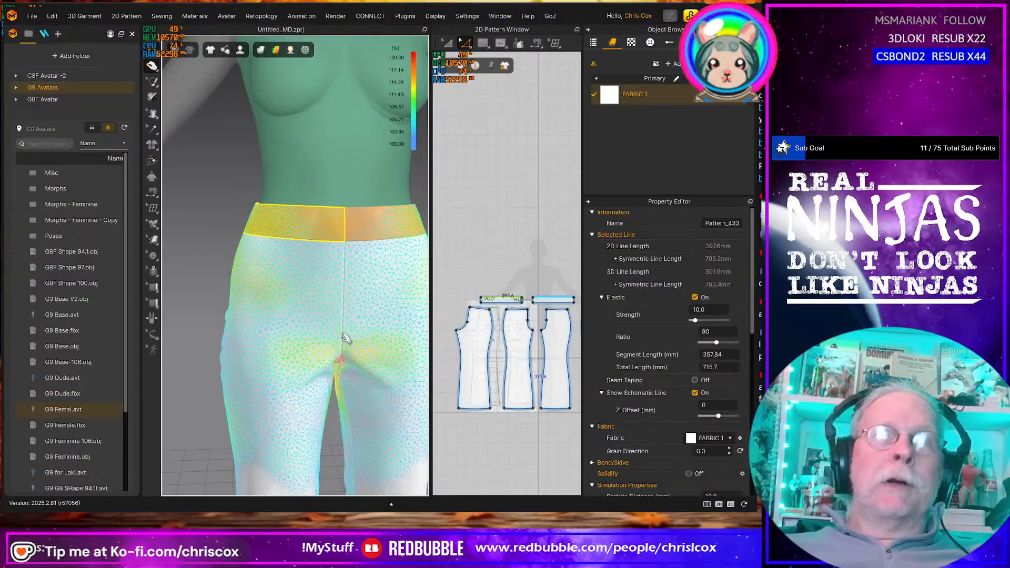
{"action": "right_click_drag", "start_coordinate": [345, 338], "coordinate": [488, 331]}
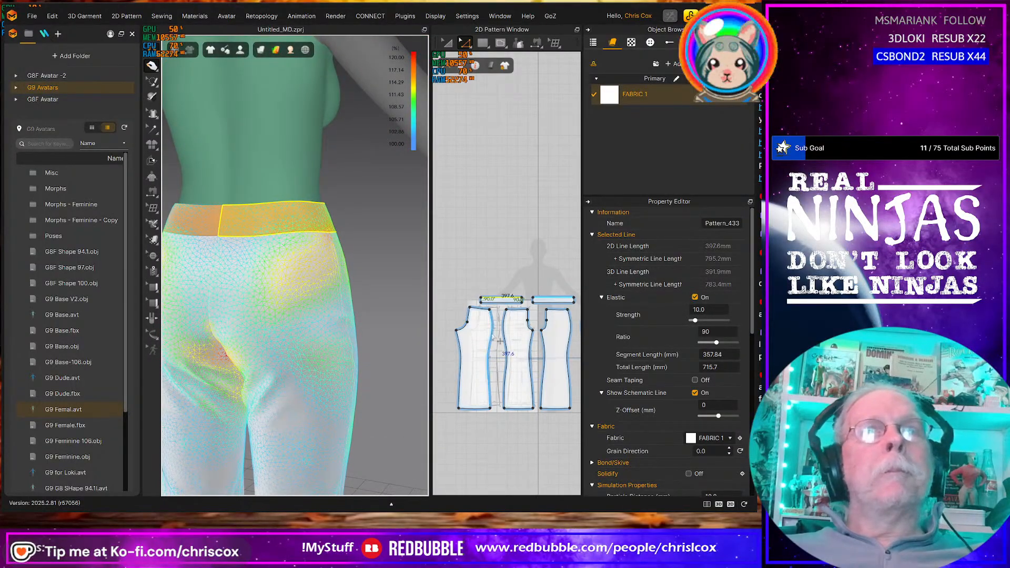
{"action": "right_click_drag", "start_coordinate": [368, 317], "coordinate": [365, 316]}
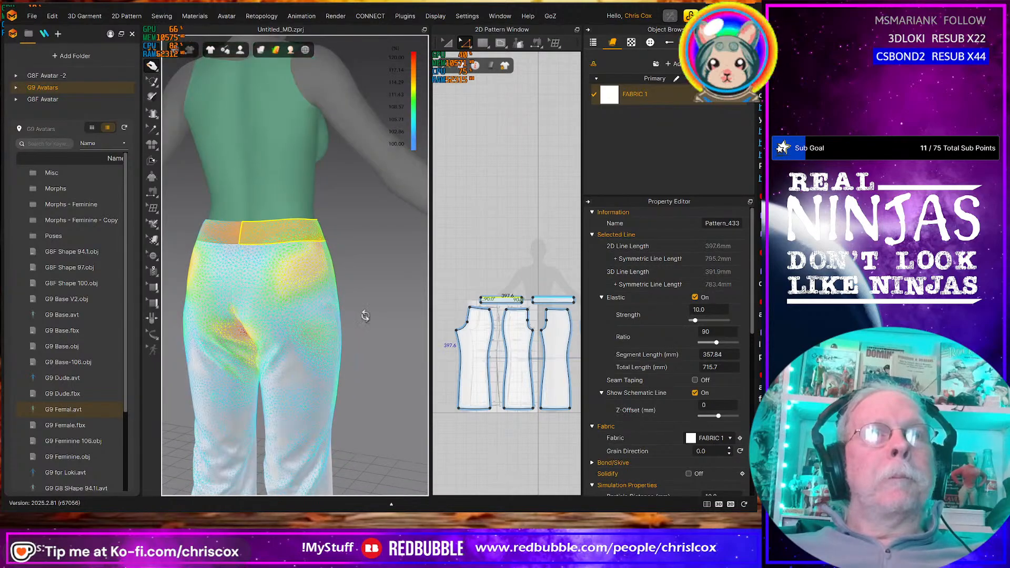
{"action": "right_click_drag", "start_coordinate": [297, 324], "coordinate": [222, 330]}
{"action": "scroll", "coordinate": [323, 304], "scroll_direction": "up", "scroll_amount": 5}
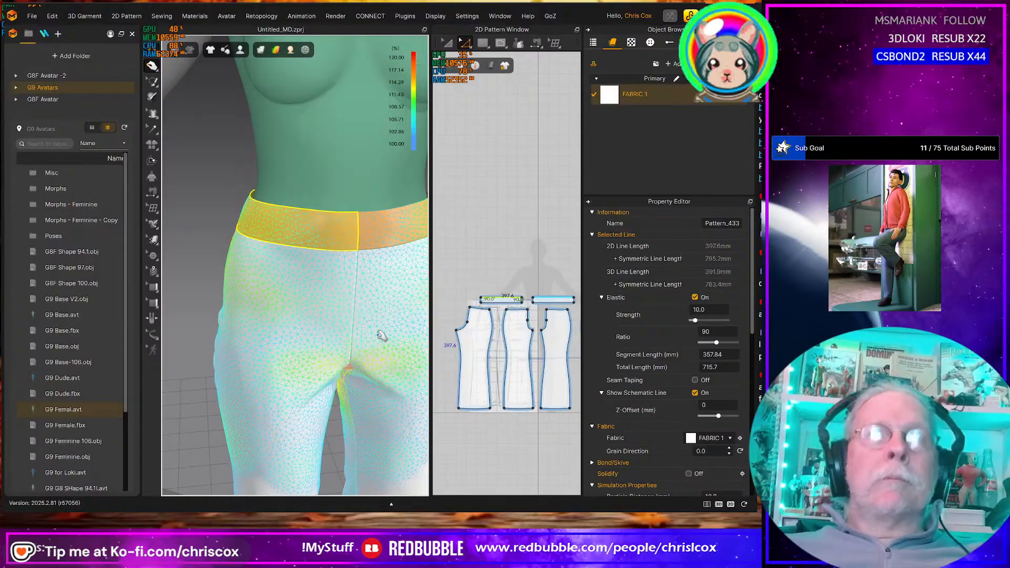
{"action": "middle_click_drag", "start_coordinate": [382, 344], "coordinate": [367, 283]}
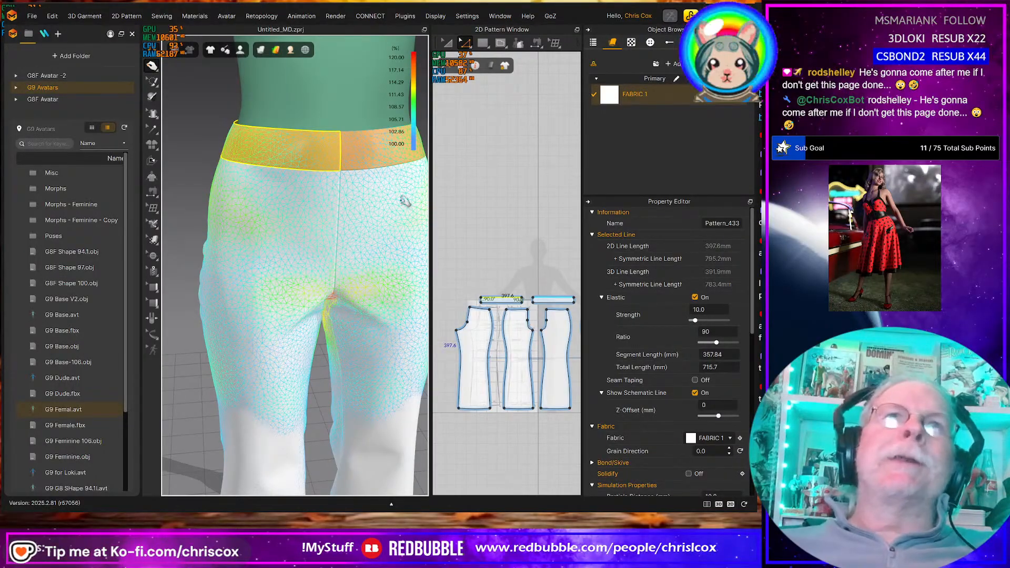
{"action": "scroll", "coordinate": [378, 217], "scroll_direction": "down", "scroll_amount": 2}
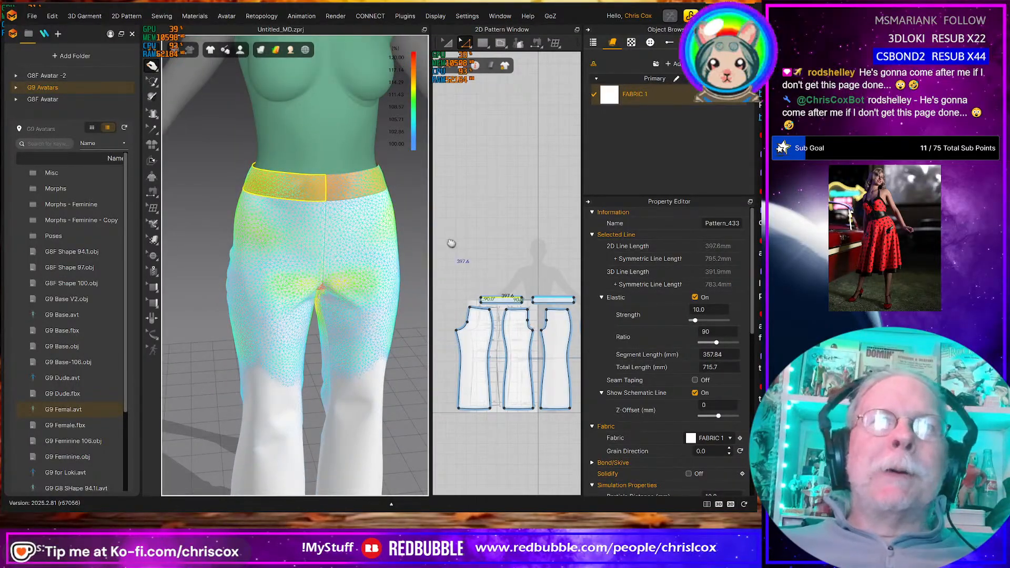
Select all trouser and waistband patterns and set their mesh type to Quad (Optimized)
{"action": "middle_click_drag", "start_coordinate": [448, 244], "coordinate": [451, 209]}
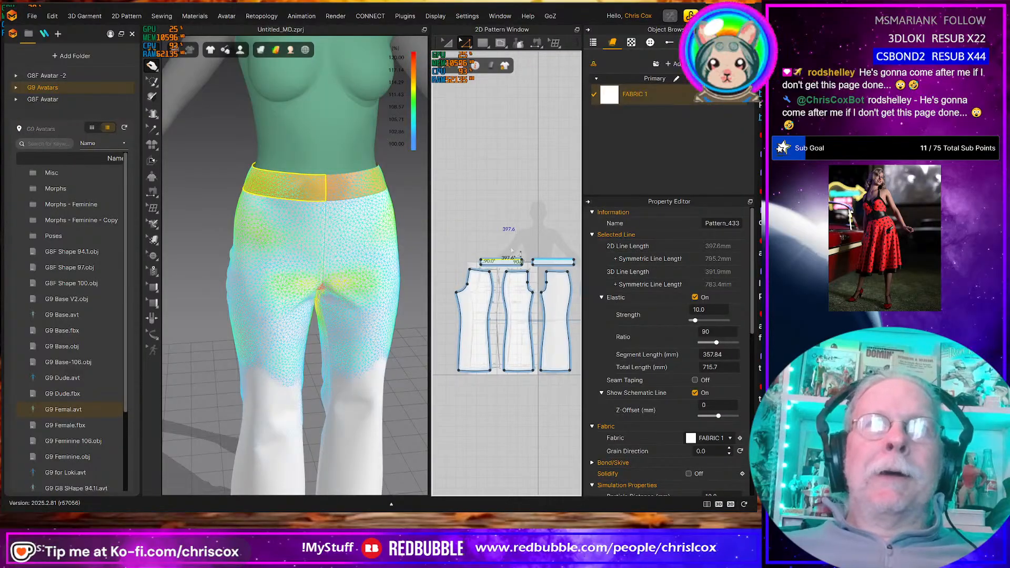
{"action": "scroll", "coordinate": [516, 245], "scroll_direction": "down", "scroll_amount": 2}
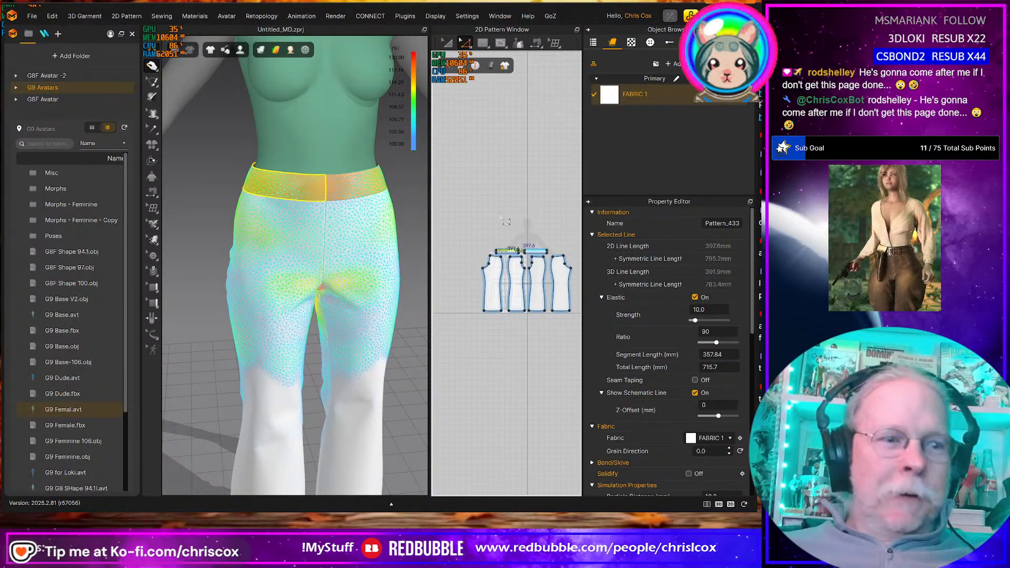
{"action": "middle_click_drag", "start_coordinate": [506, 221], "coordinate": [474, 216]}
{"action": "left_click", "coordinate": [447, 44]}
{"action": "left_click_drag", "start_coordinate": [439, 228], "coordinate": [560, 325]}
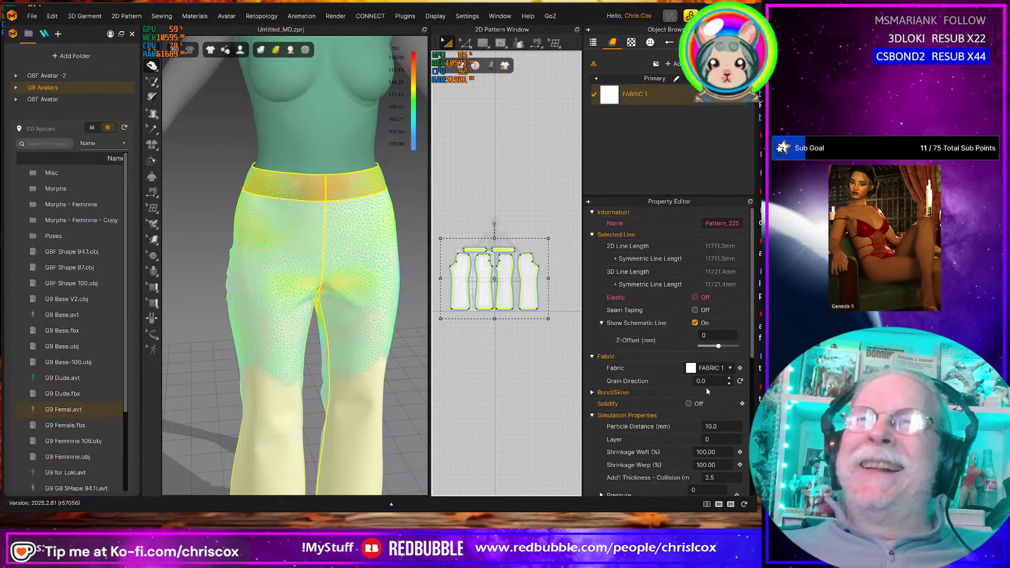
{"action": "scroll", "coordinate": [706, 387], "scroll_direction": "down", "scroll_amount": 4}
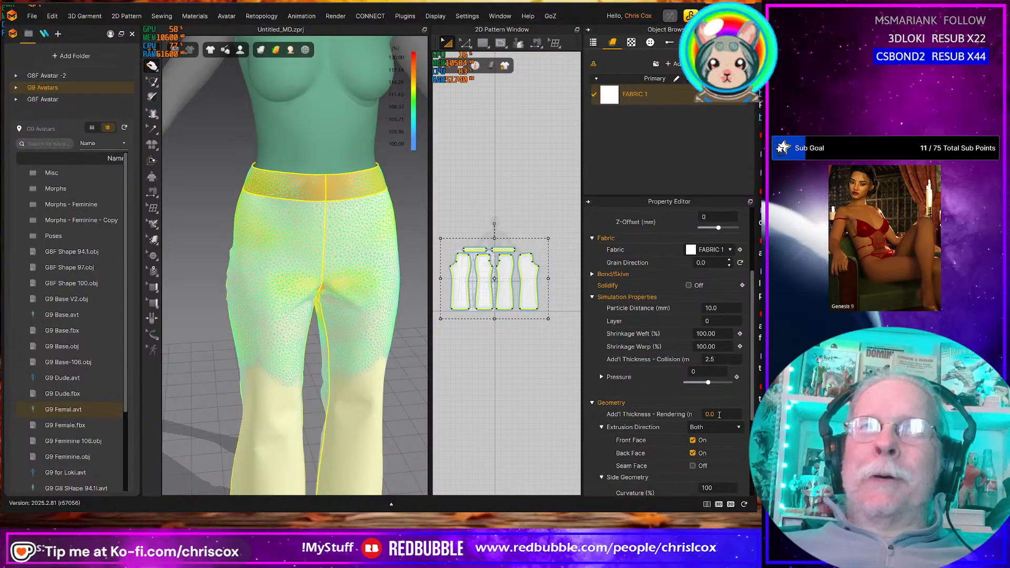
{"action": "scroll", "coordinate": [717, 415], "scroll_direction": "down", "scroll_amount": 5}
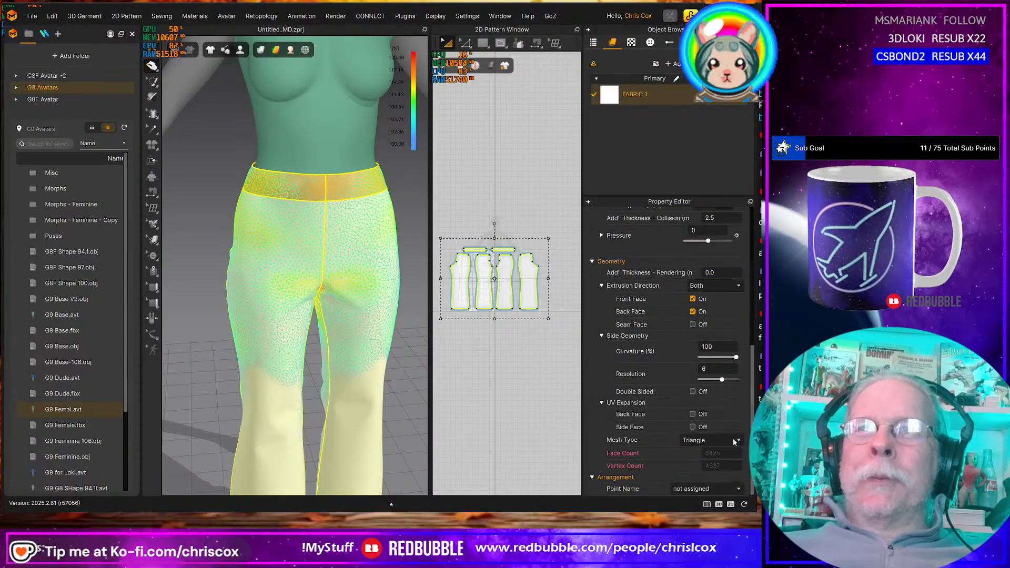
{"action": "left_click", "coordinate": [735, 441]}
{"action": "left_click", "coordinate": [700, 452]}
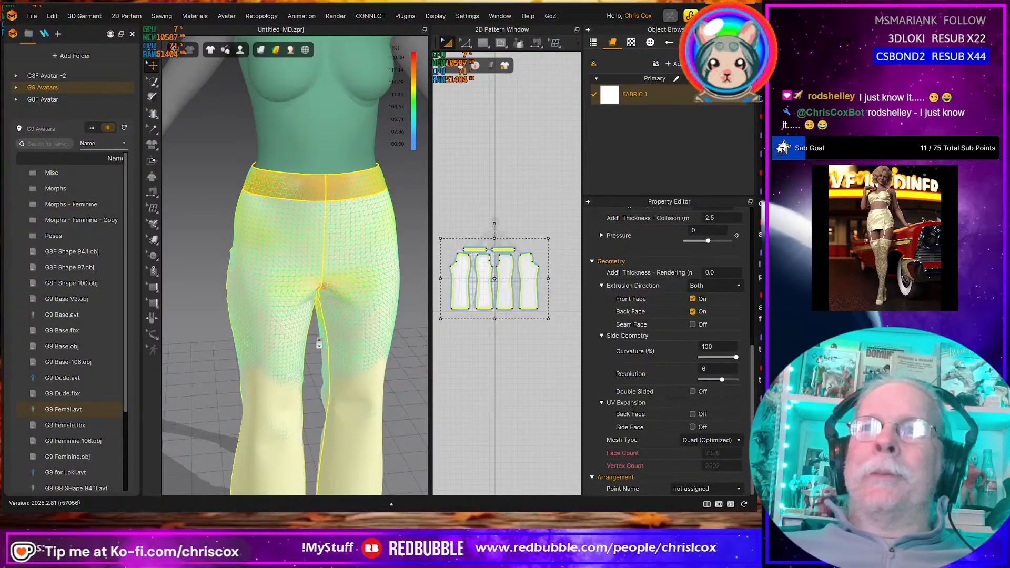
Examine the quad mesh on the waistband and front of the trousers, along with the 2D pattern pieces
{"action": "scroll", "coordinate": [318, 342], "scroll_direction": "up", "scroll_amount": 5}
{"action": "middle_click_drag", "start_coordinate": [282, 233], "coordinate": [278, 307]}
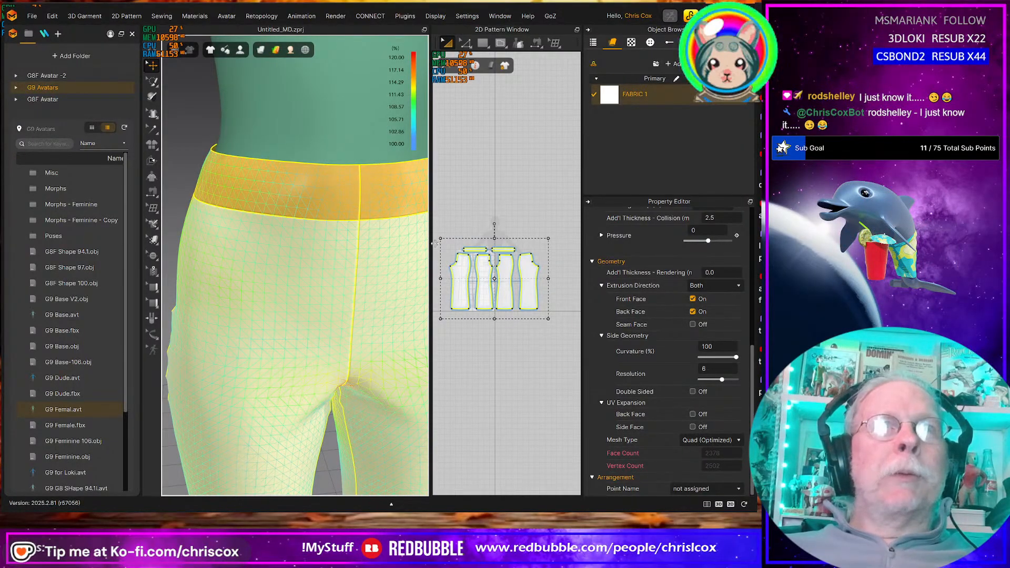
{"action": "scroll", "coordinate": [477, 281], "scroll_direction": "up", "scroll_amount": 5}
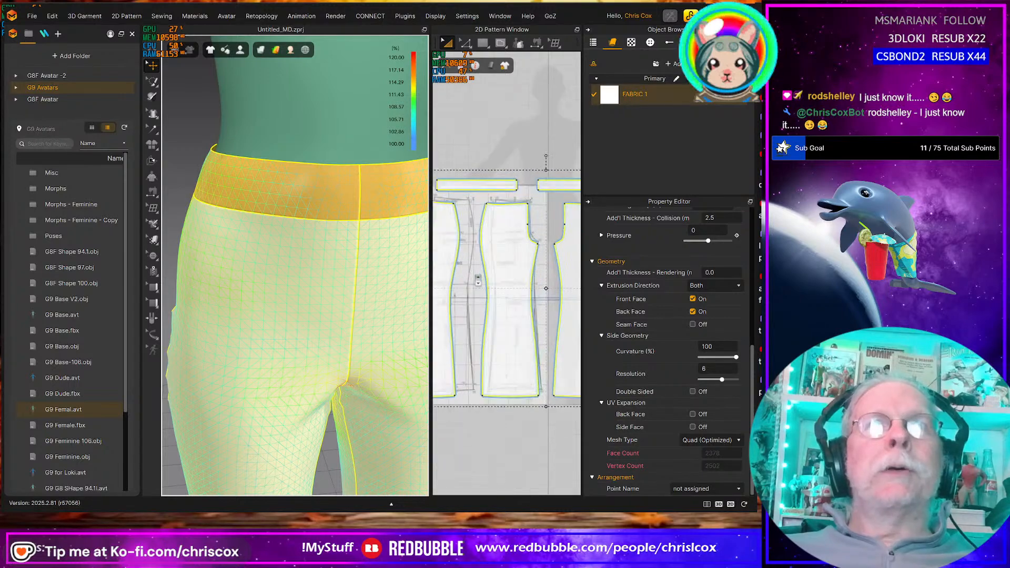
{"action": "middle_click_drag", "start_coordinate": [487, 298], "coordinate": [497, 399]}
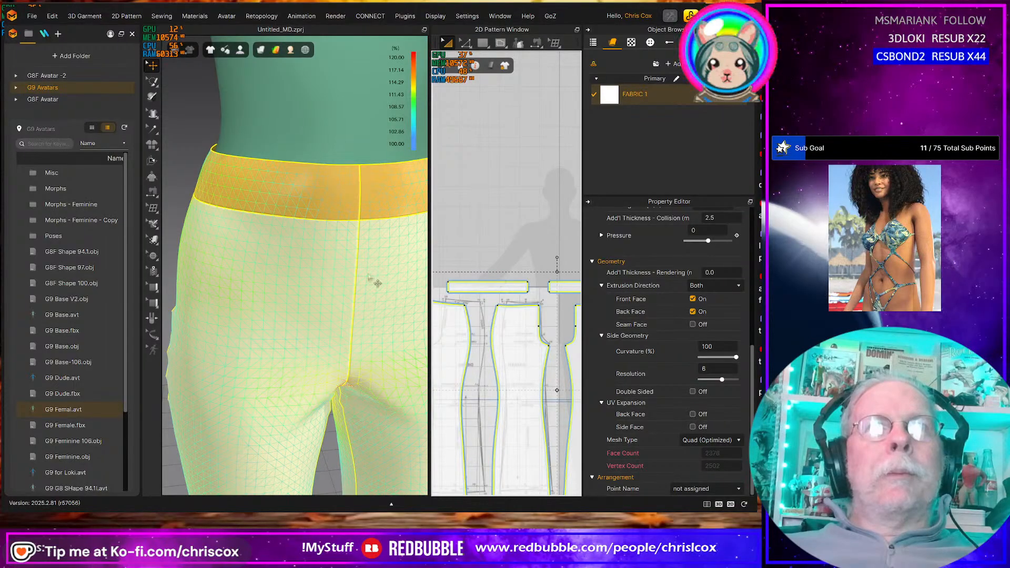
{"action": "scroll", "coordinate": [363, 280], "scroll_direction": "down", "scroll_amount": 2}
{"action": "scroll", "coordinate": [364, 280], "scroll_direction": "down", "scroll_amount": 2}
{"action": "right_click_drag", "start_coordinate": [365, 279], "coordinate": [348, 271]}
Offset the waistband pattern's two long edges as single internal lines at a distance of 2 mm
{"action": "scroll", "coordinate": [554, 288], "scroll_direction": "up", "scroll_amount": 5}
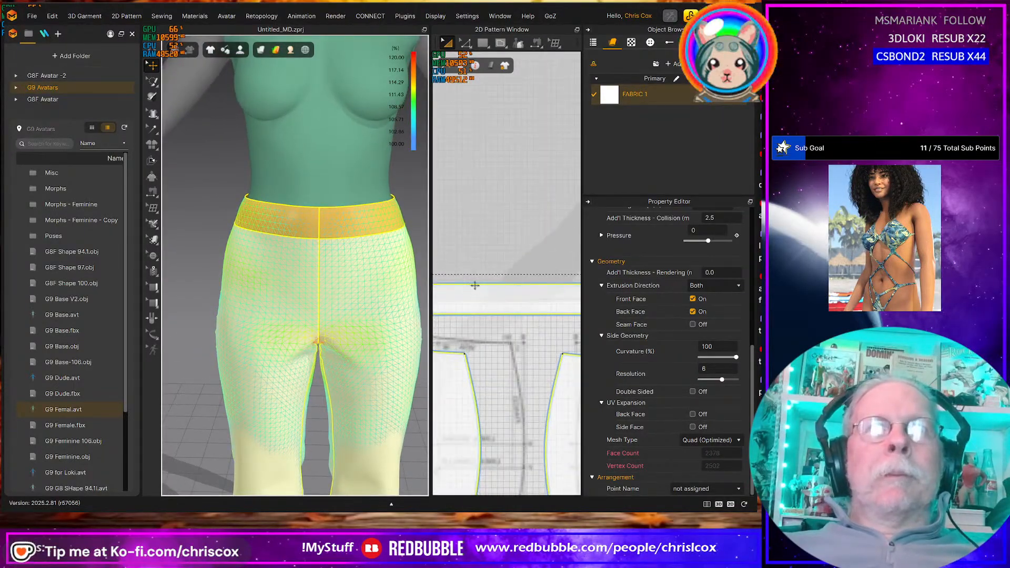
{"action": "scroll", "coordinate": [555, 288], "scroll_direction": "up", "scroll_amount": 3}
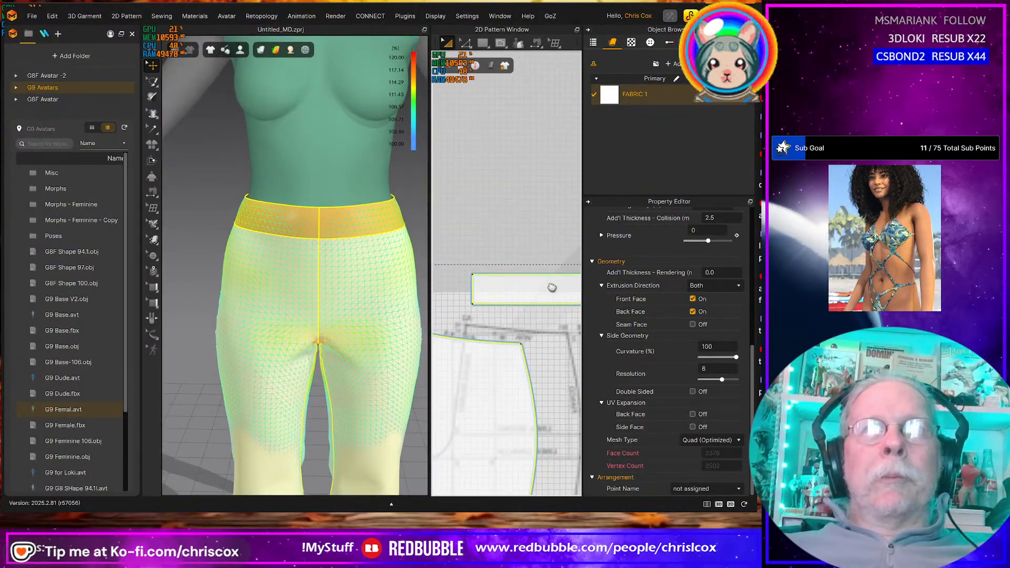
{"action": "left_click", "coordinate": [530, 242]}
{"action": "key", "text": "z"}
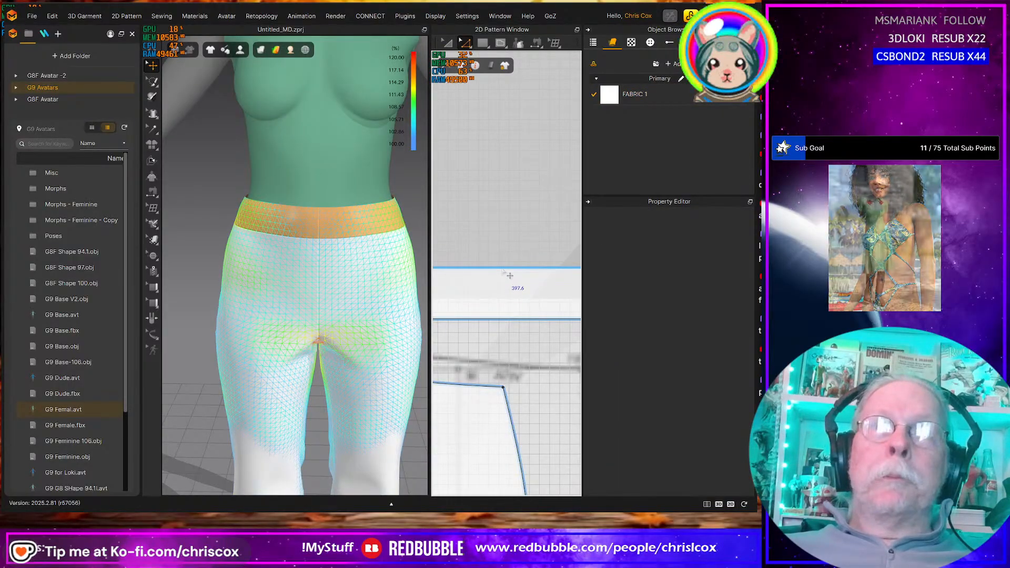
{"action": "left_click", "coordinate": [515, 297]}
{"action": "right_click", "coordinate": [509, 319]}
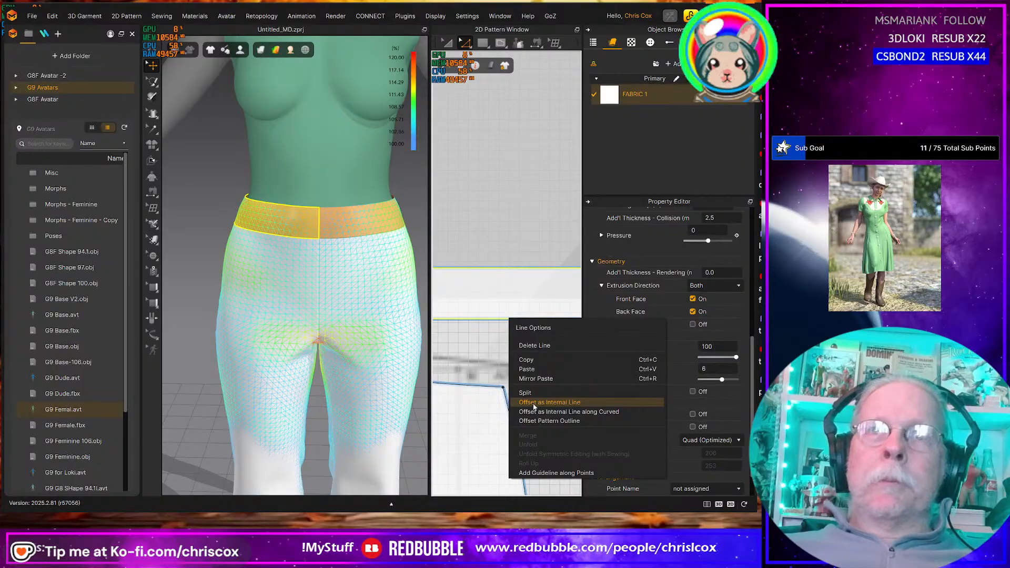
{"action": "left_click", "coordinate": [533, 404]}
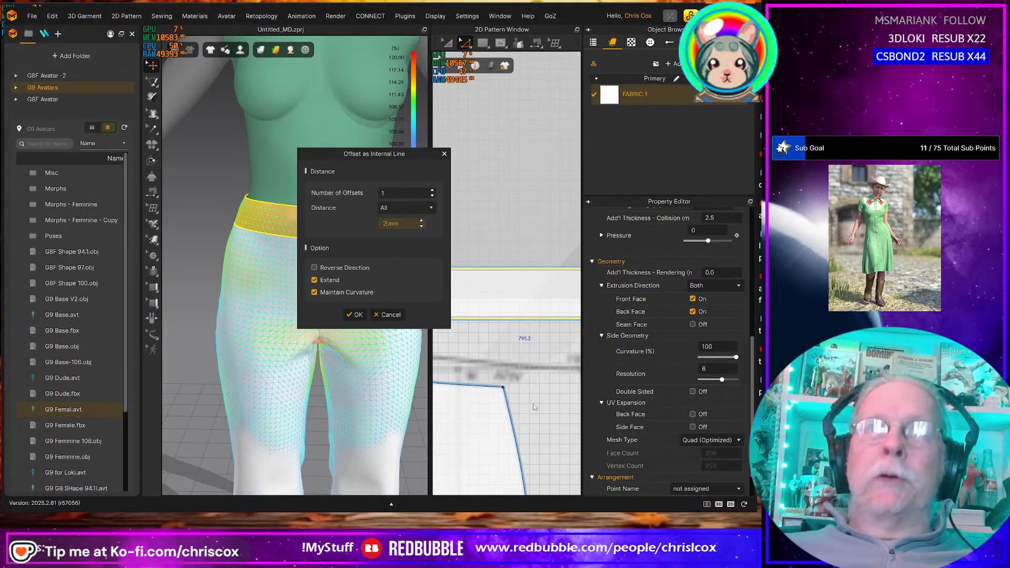
{"action": "left_click", "coordinate": [355, 314]}
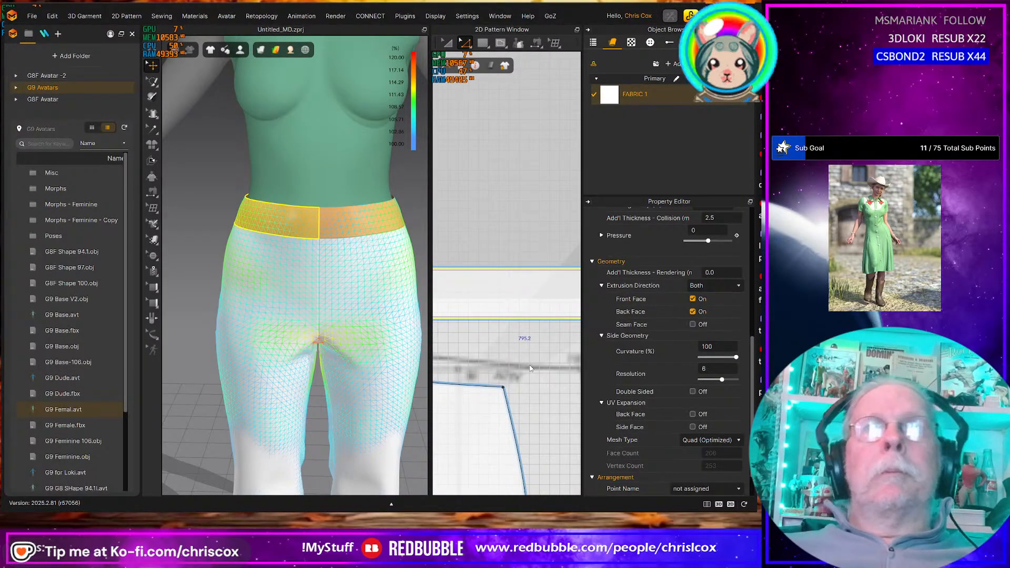
Offset the waistband's two new internal lines by 3 mm to add a second internal line along each edge
{"action": "right_click", "coordinate": [499, 319]}
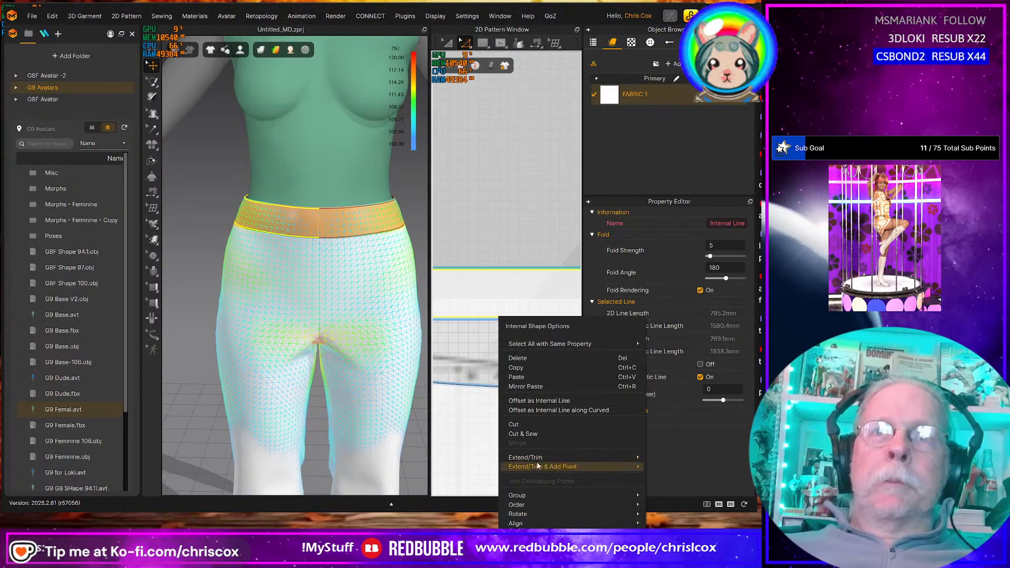
{"action": "left_click", "coordinate": [538, 402]}
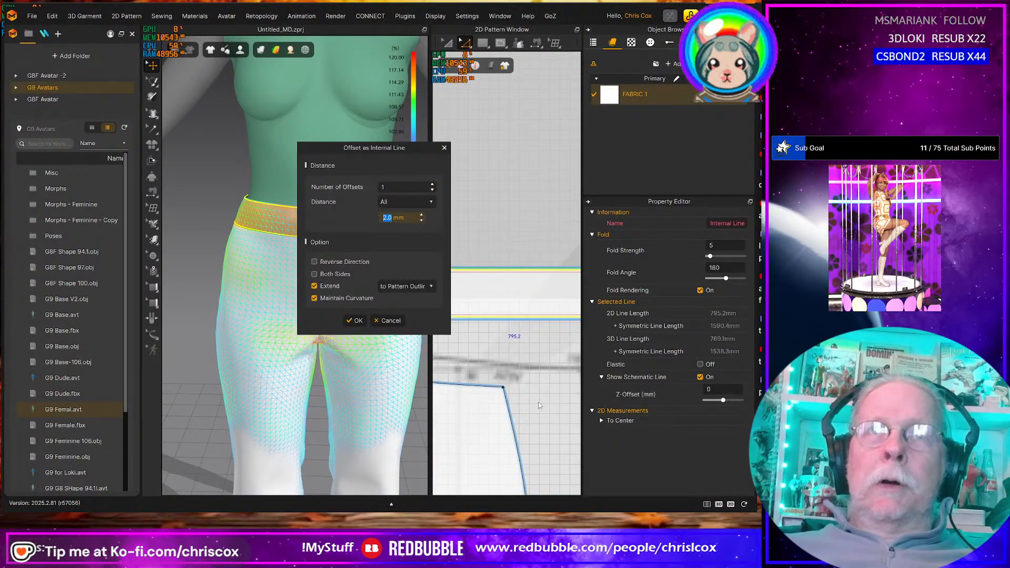
{"action": "type", "text": "3"}
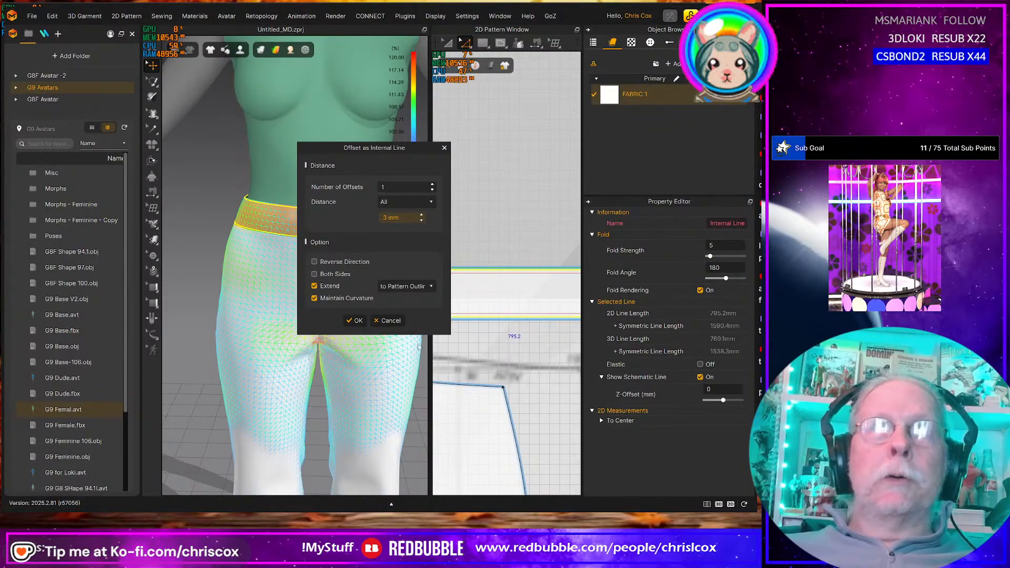
{"action": "left_click", "coordinate": [365, 322]}
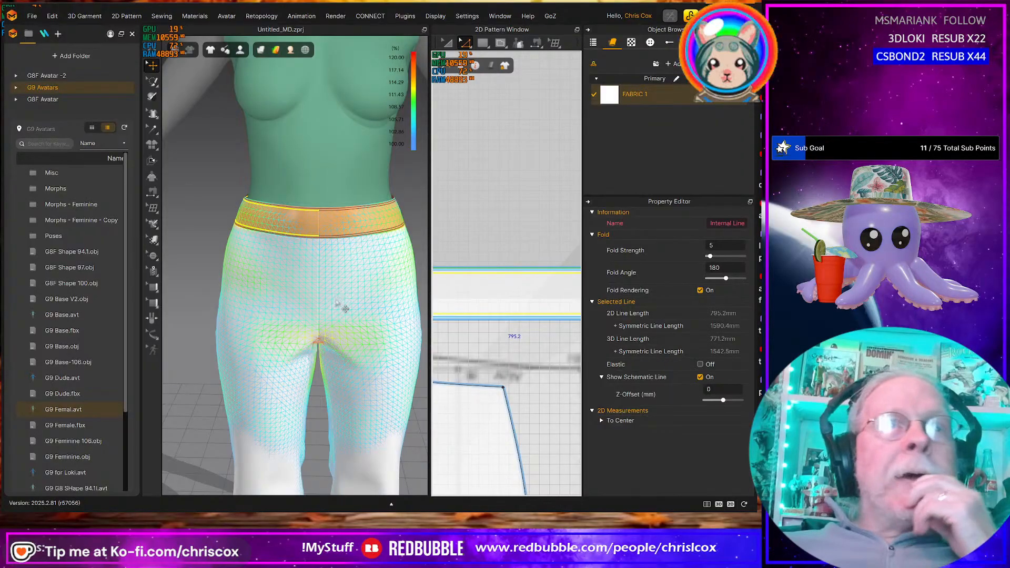
Offset the waistband's two innermost internal lines inward by 8 mm as single internal lines, extended to the pattern outline
{"action": "scroll", "coordinate": [338, 303], "scroll_direction": "down", "scroll_amount": 10}
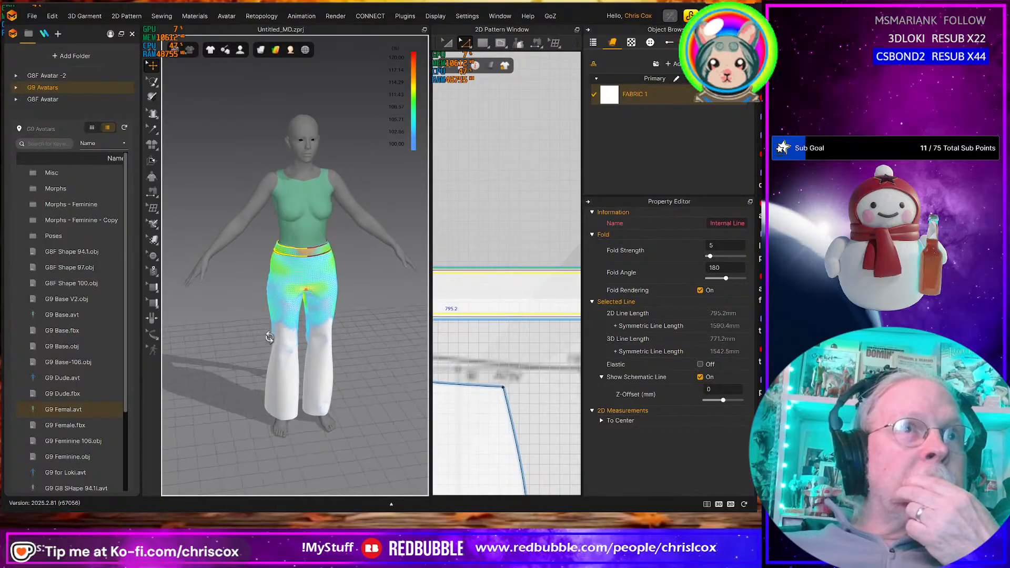
{"action": "right_click_drag", "start_coordinate": [251, 337], "coordinate": [389, 294]}
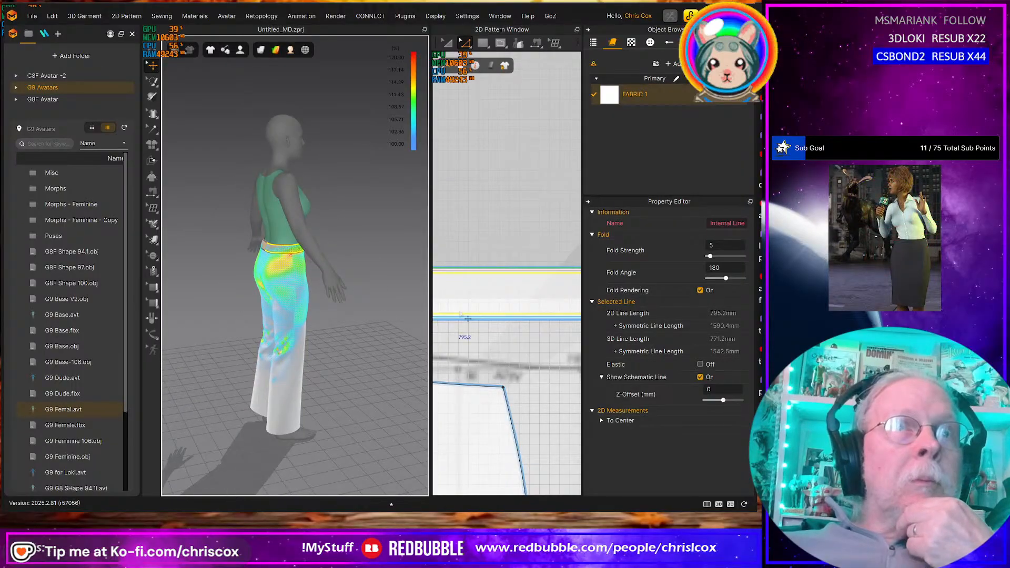
{"action": "left_click", "coordinate": [490, 272]}
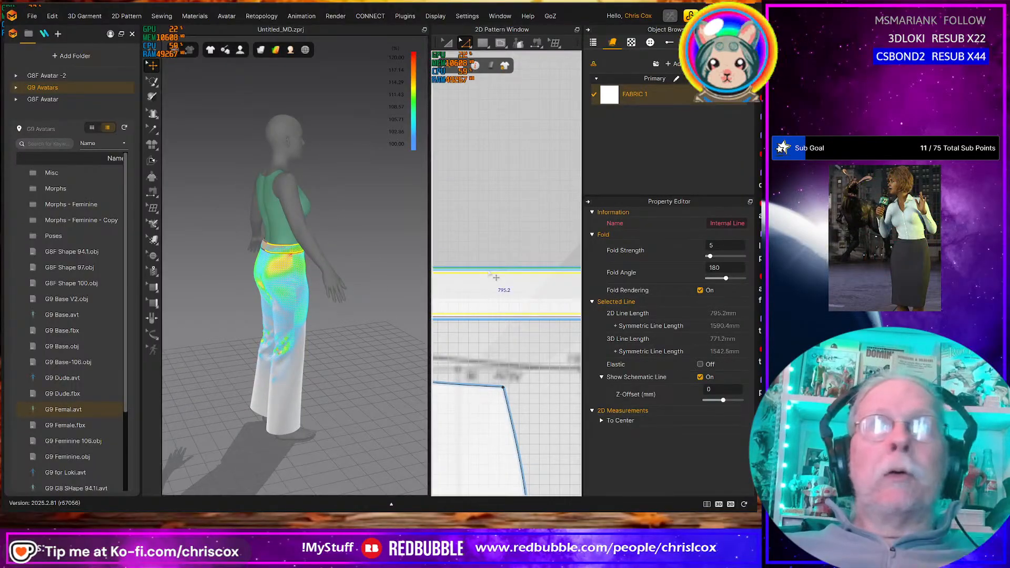
{"action": "left_click", "coordinate": [504, 321]}
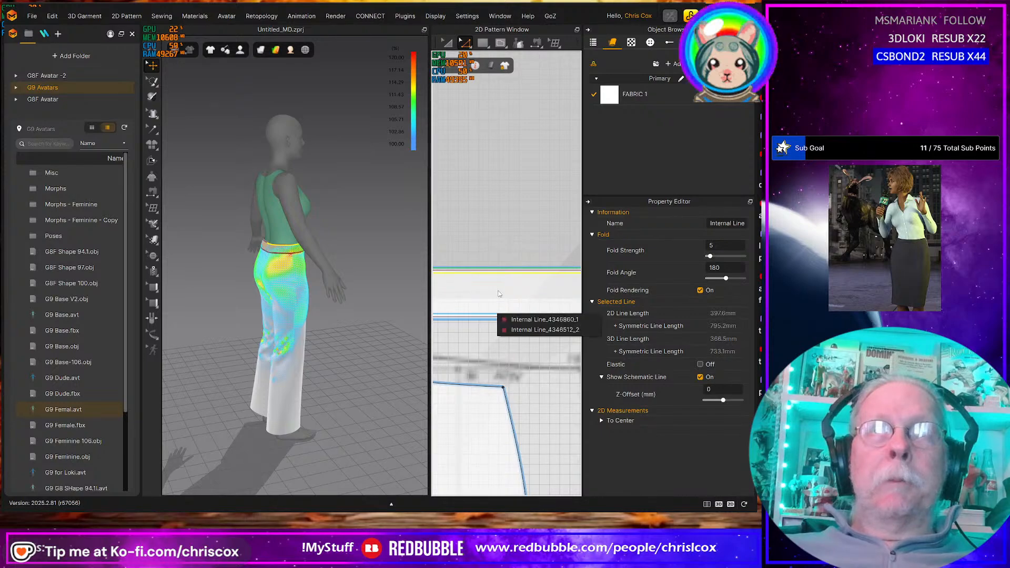
{"action": "left_click", "coordinate": [498, 279]}
{"action": "left_click", "coordinate": [496, 283]}
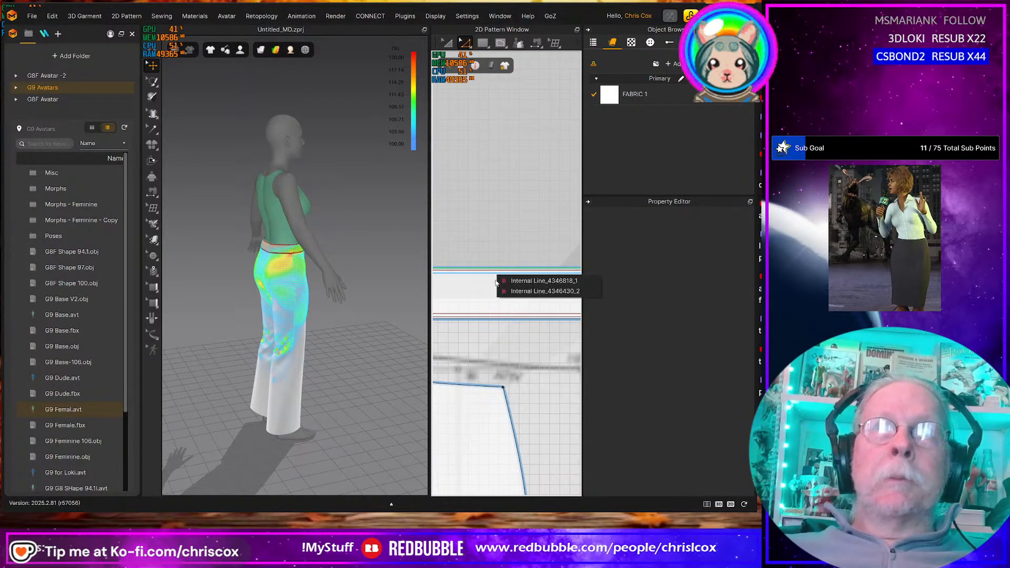
{"action": "left_click", "coordinate": [523, 281]}
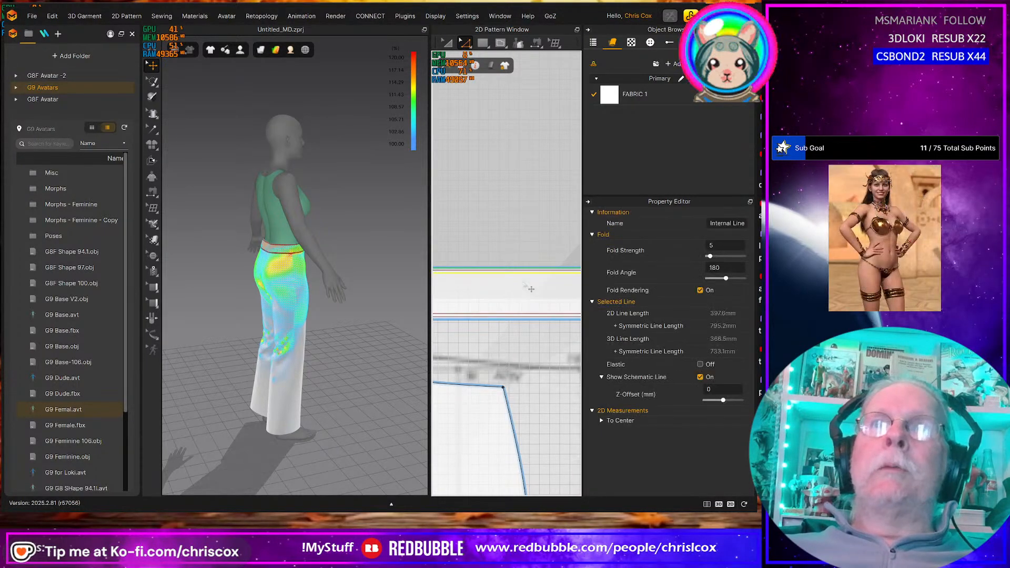
{"action": "left_click", "coordinate": [513, 318], "text": "shift"}
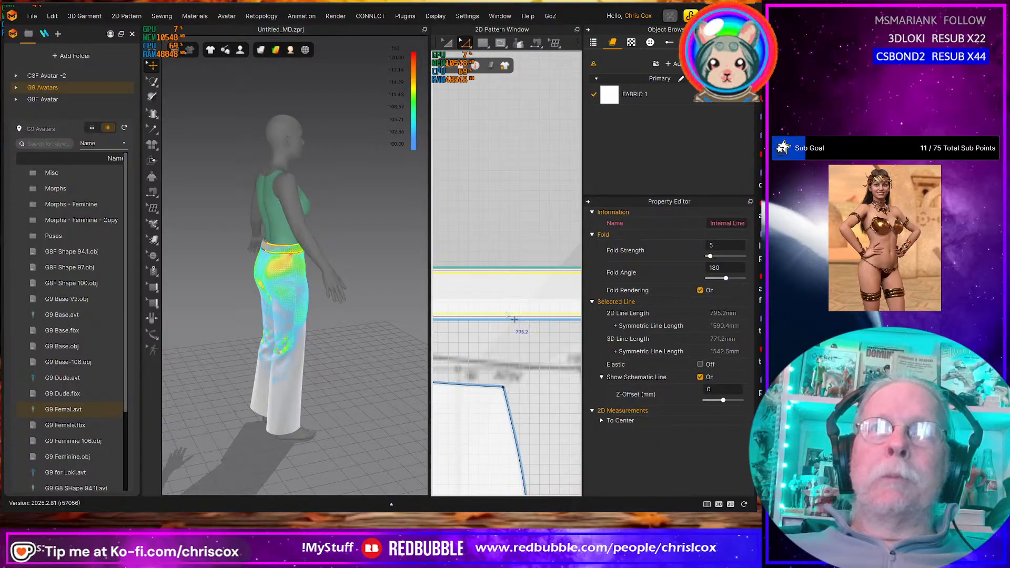
{"action": "right_click", "coordinate": [507, 313]}
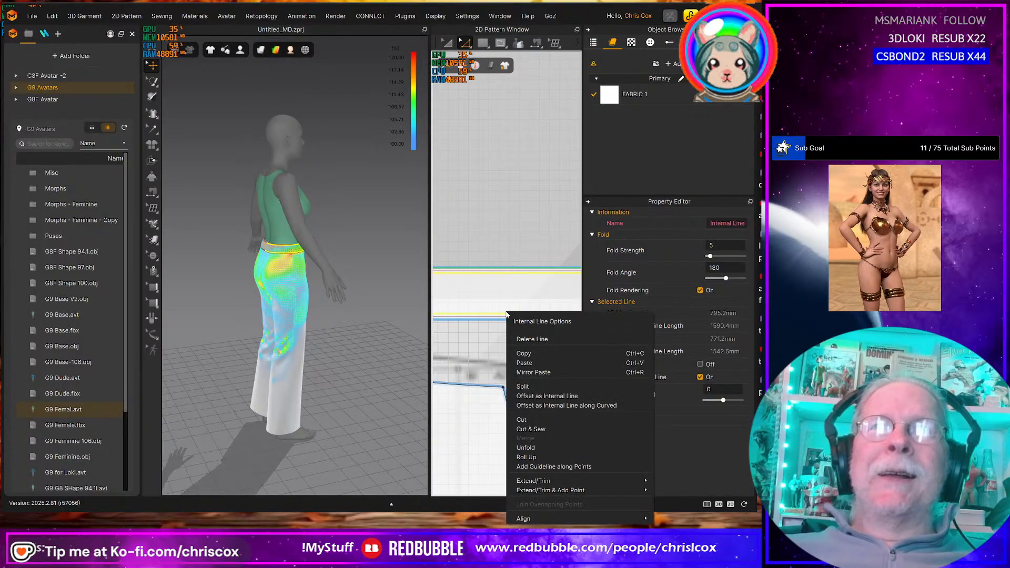
{"action": "left_click", "coordinate": [535, 401]}
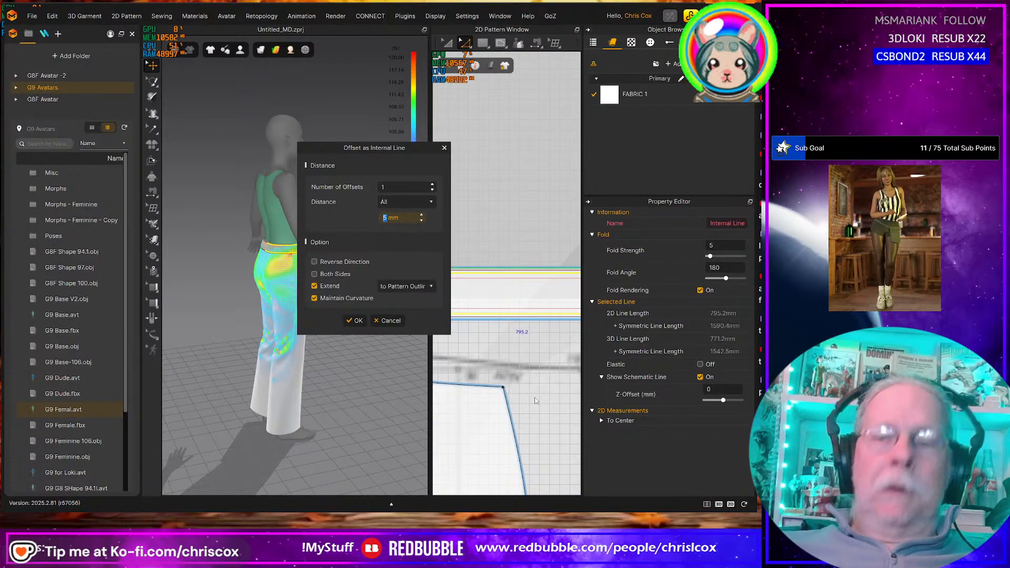
{"action": "type", "text": "8"}
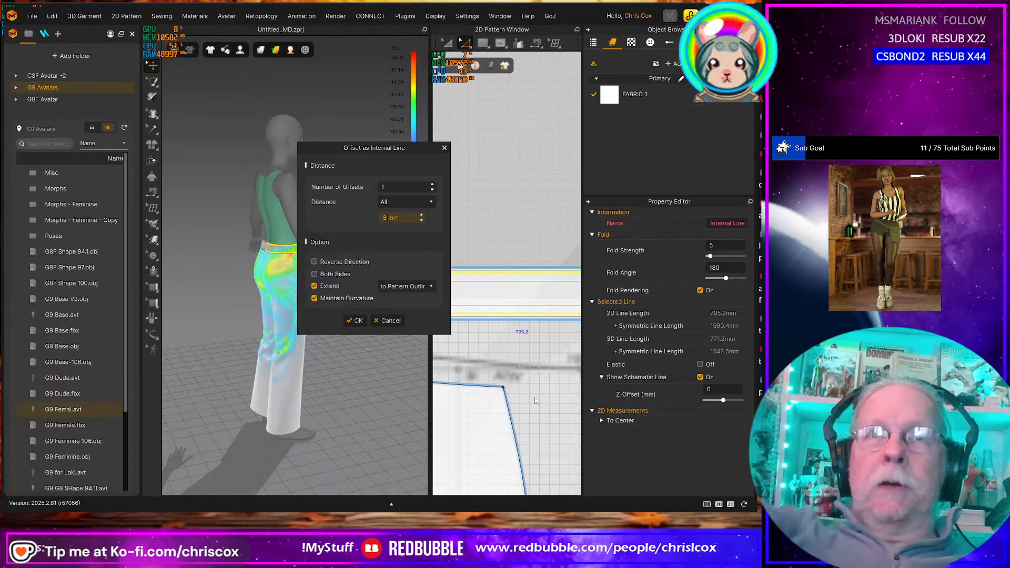
{"action": "left_click", "coordinate": [355, 320]}
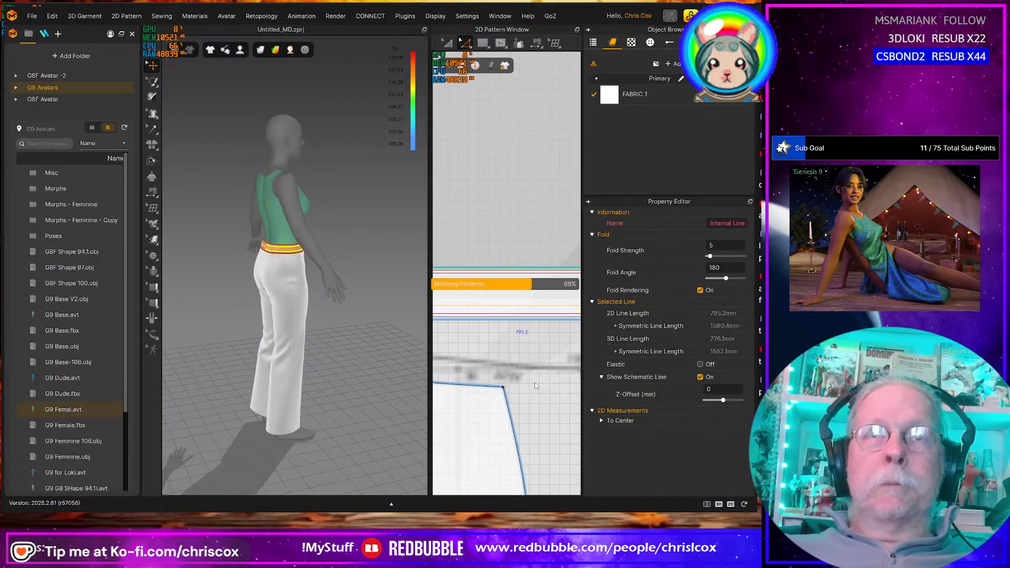
Extend the waistband's two innermost internal lines to the pattern outline and add points where they meet it
{"action": "scroll", "coordinate": [531, 381], "scroll_direction": "down", "scroll_amount": 2}
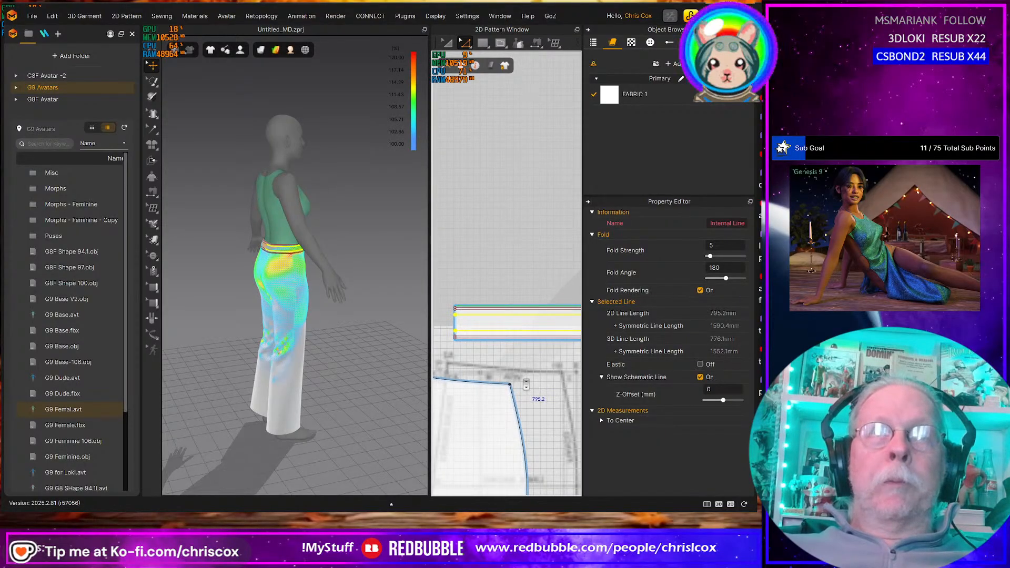
{"action": "scroll", "coordinate": [547, 384], "scroll_direction": "up", "scroll_amount": 3}
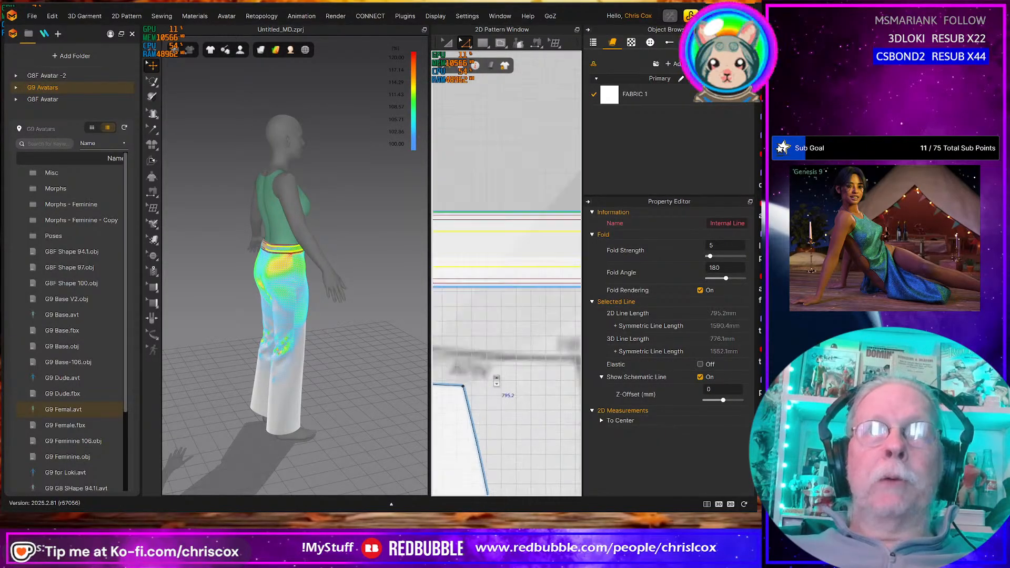
{"action": "left_click", "coordinate": [521, 293]}
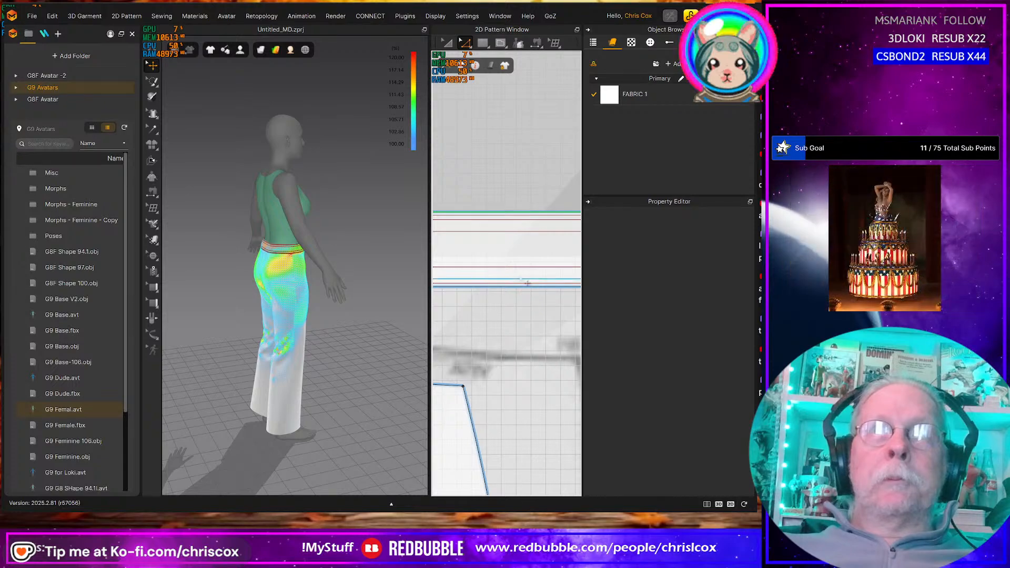
{"action": "middle_click_drag", "start_coordinate": [494, 305], "coordinate": [568, 333]}
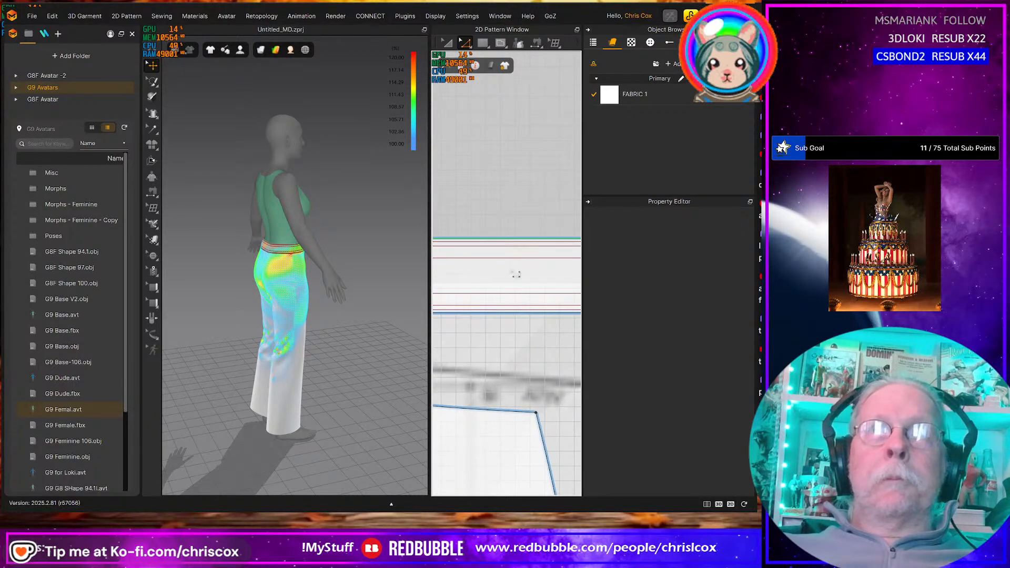
{"action": "left_click", "coordinate": [512, 258]}
{"action": "left_click", "coordinate": [513, 293], "text": "shift"}
{"action": "right_click", "coordinate": [510, 293]}
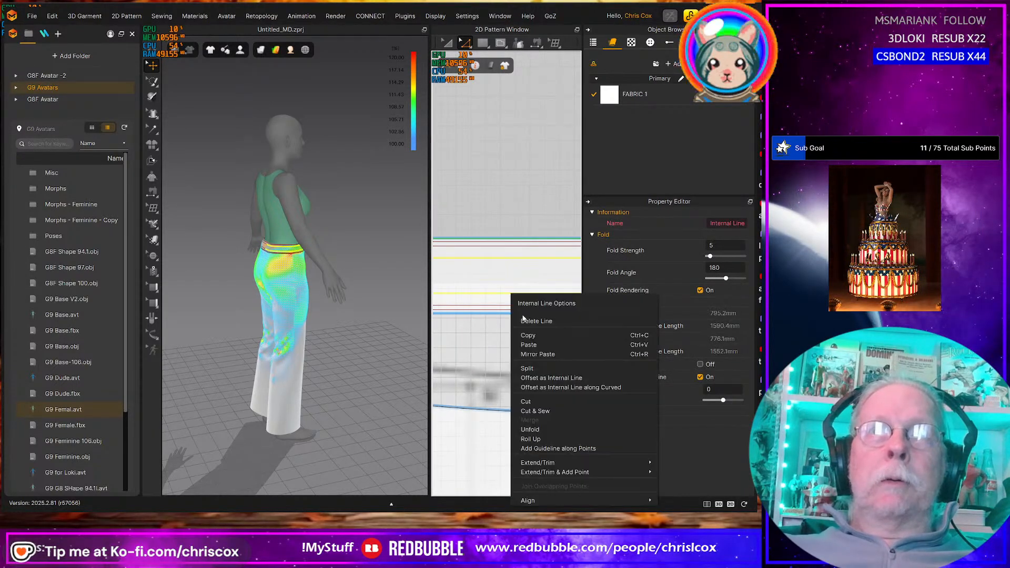
{"action": "mouse_move", "coordinate": [575, 472]}
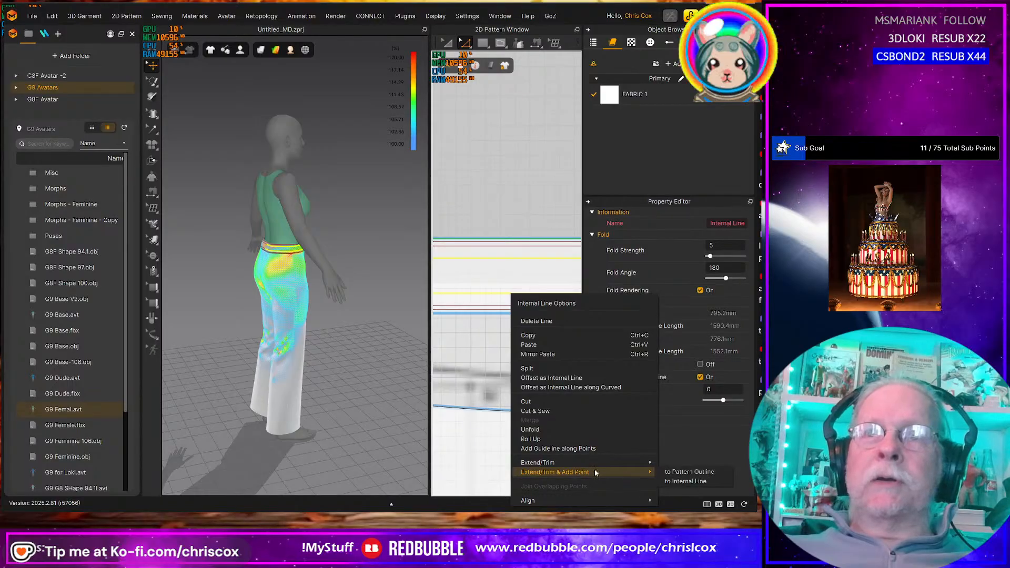
{"action": "left_click", "coordinate": [702, 471]}
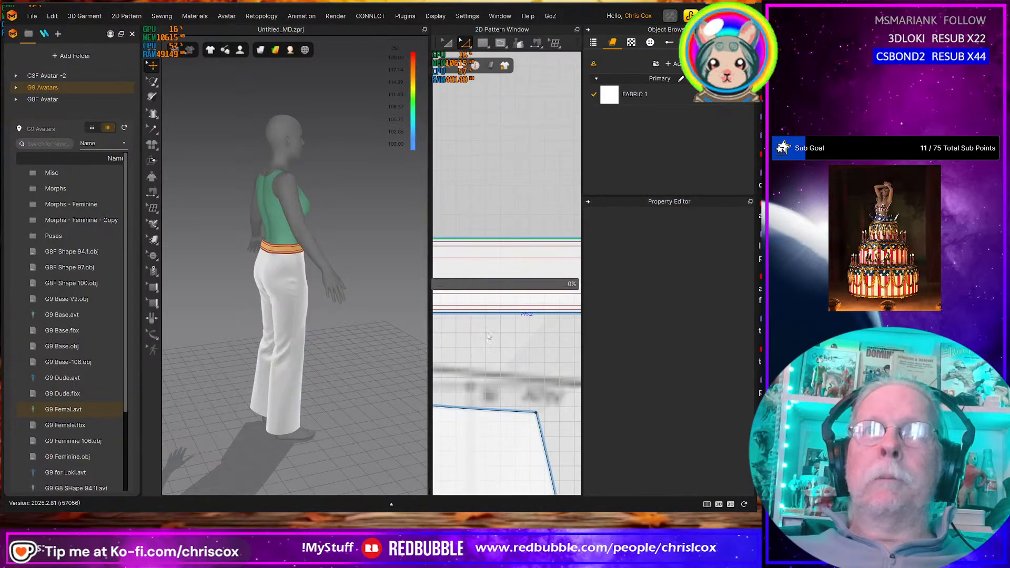
Check the lengths of the waistband's short end segment and of the internal line nearest its upper edge
{"action": "middle_click_drag", "start_coordinate": [501, 346], "coordinate": [577, 349]}
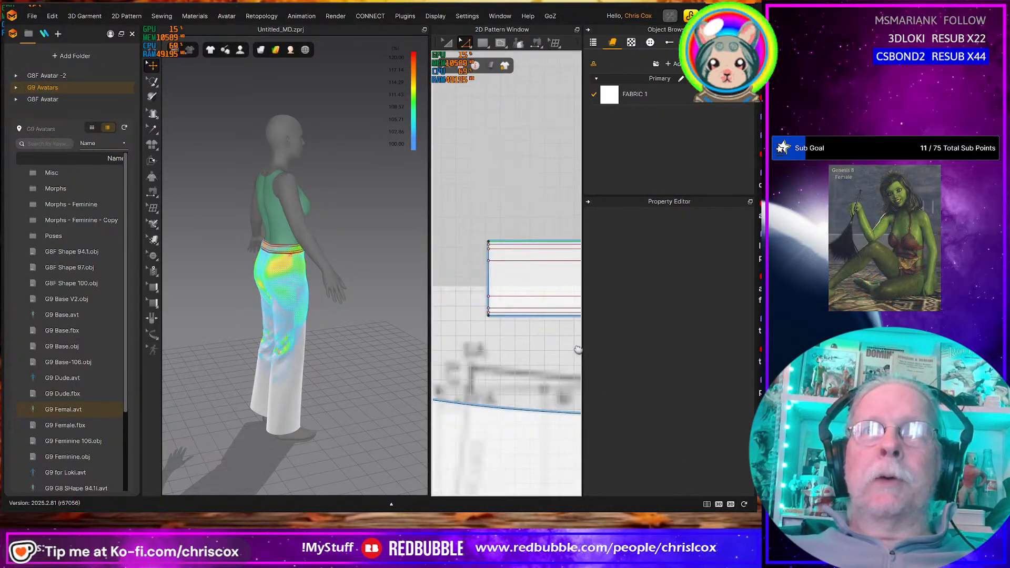
{"action": "left_click", "coordinate": [492, 282]}
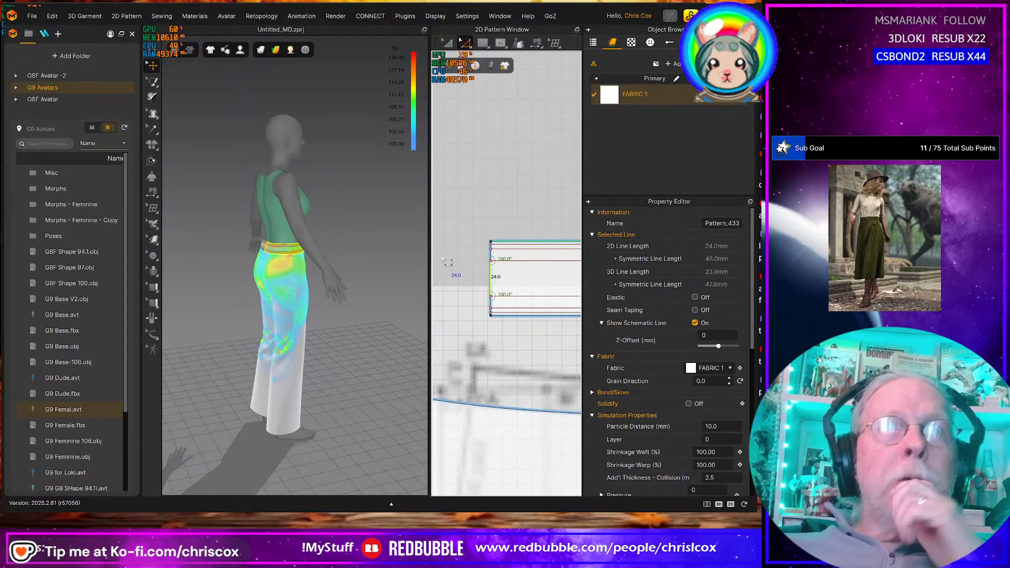
{"action": "scroll", "coordinate": [447, 256], "scroll_direction": "down", "scroll_amount": 2}
{"action": "mouse_move", "coordinate": [494, 243]}
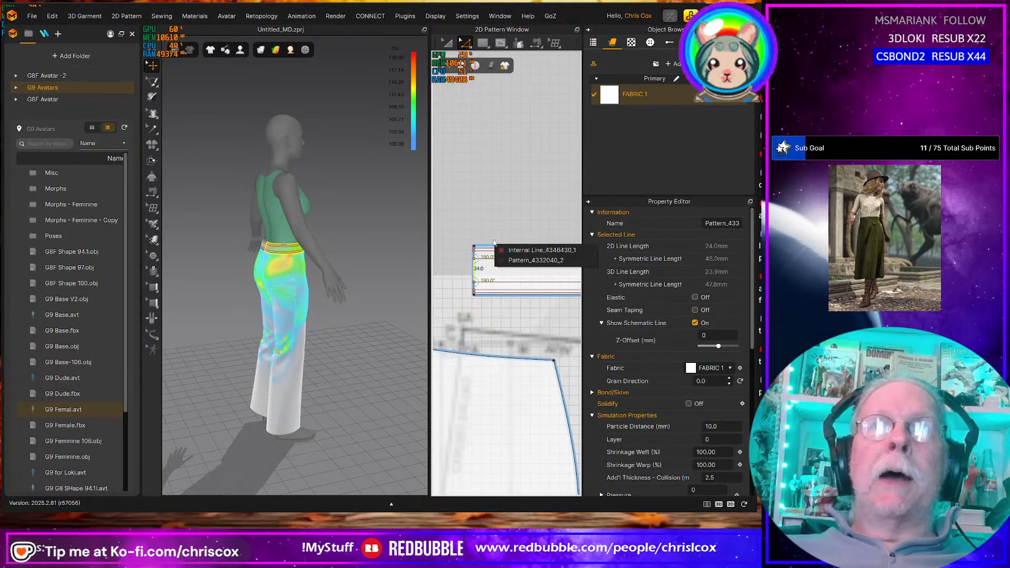
{"action": "left_click", "coordinate": [525, 208]}
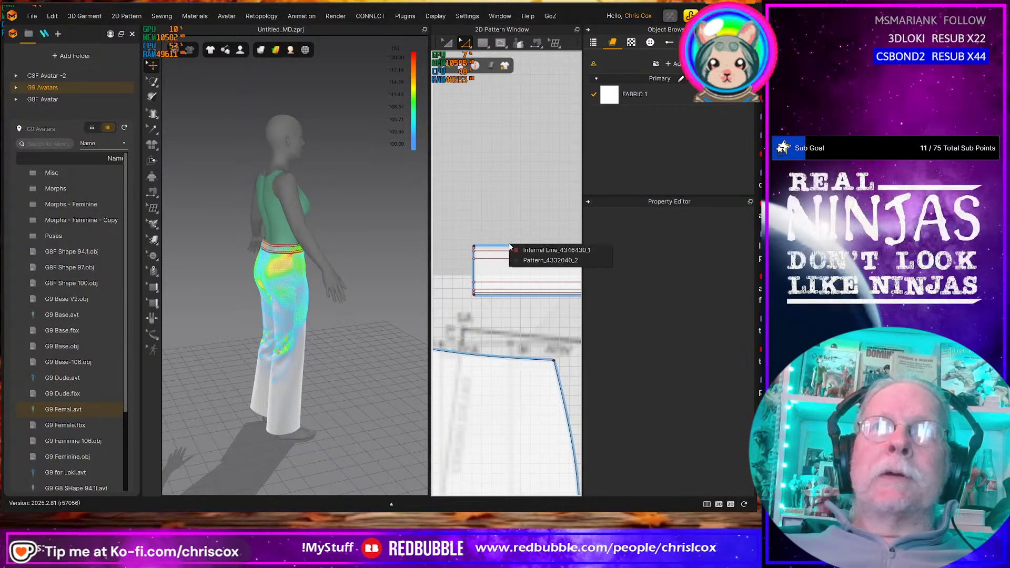
{"action": "left_click", "coordinate": [531, 248]}
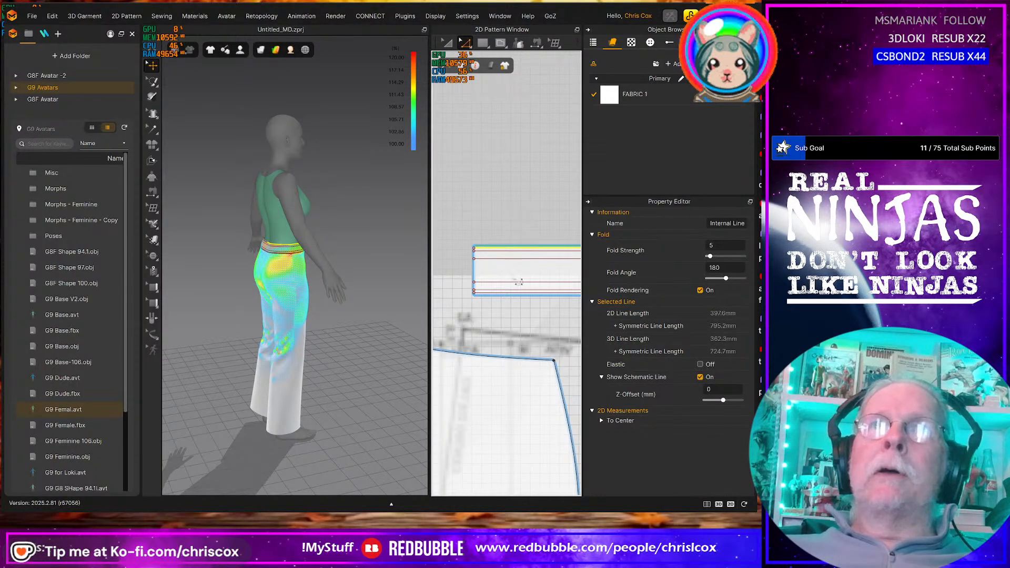
{"action": "middle_click_drag", "start_coordinate": [522, 349], "coordinate": [407, 344]}
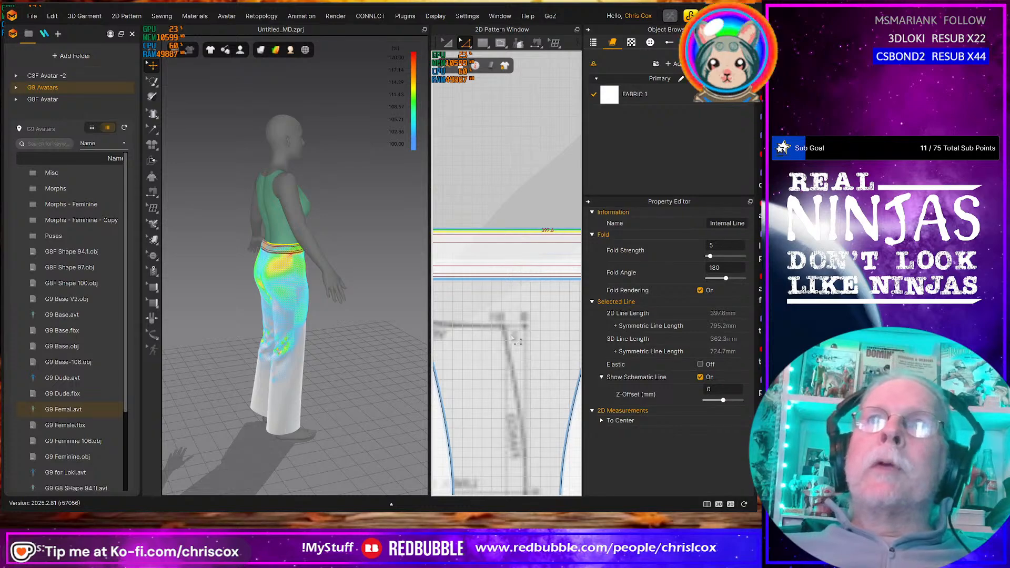
{"action": "scroll", "coordinate": [512, 340], "scroll_direction": "down", "scroll_amount": 4}
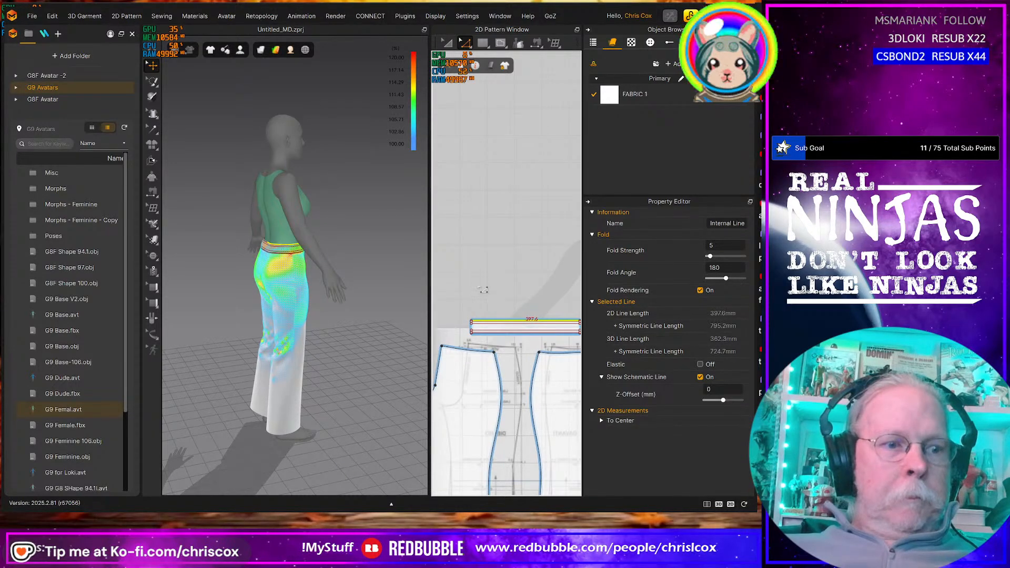
Create a 400 mm wide and 30 mm high rectangle pattern above the waistband piece
{"action": "key", "text": "s"}
{"action": "left_click", "coordinate": [466, 257]}
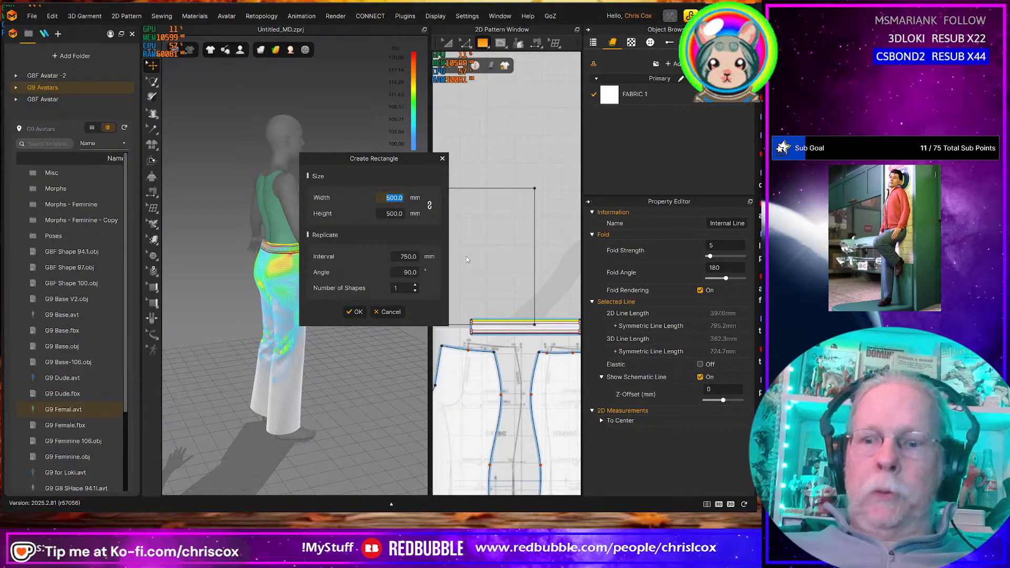
{"action": "type", "text": "39"}
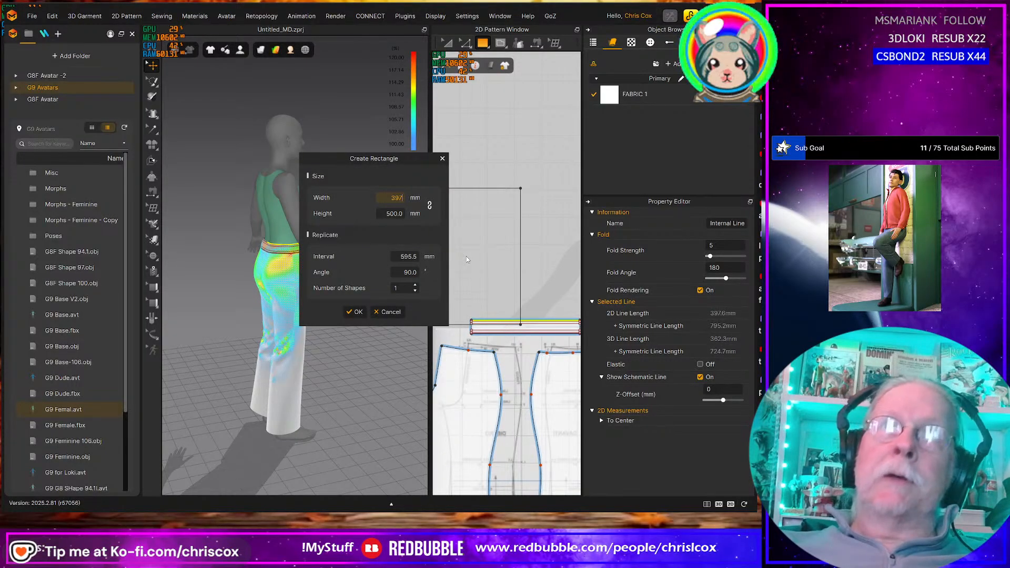
{"action": "type", "text": "7"}
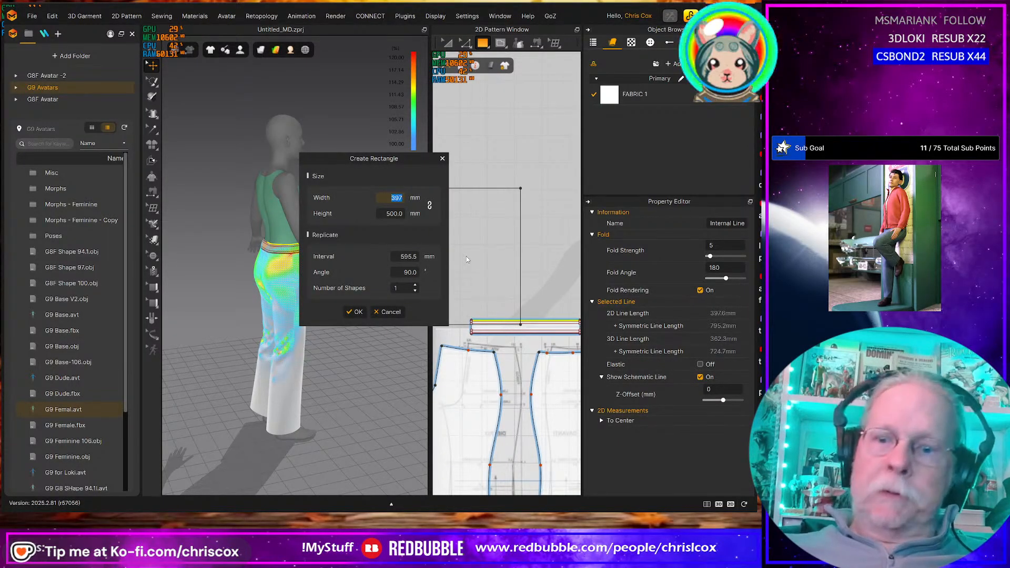
{"action": "type", "text": "400"}
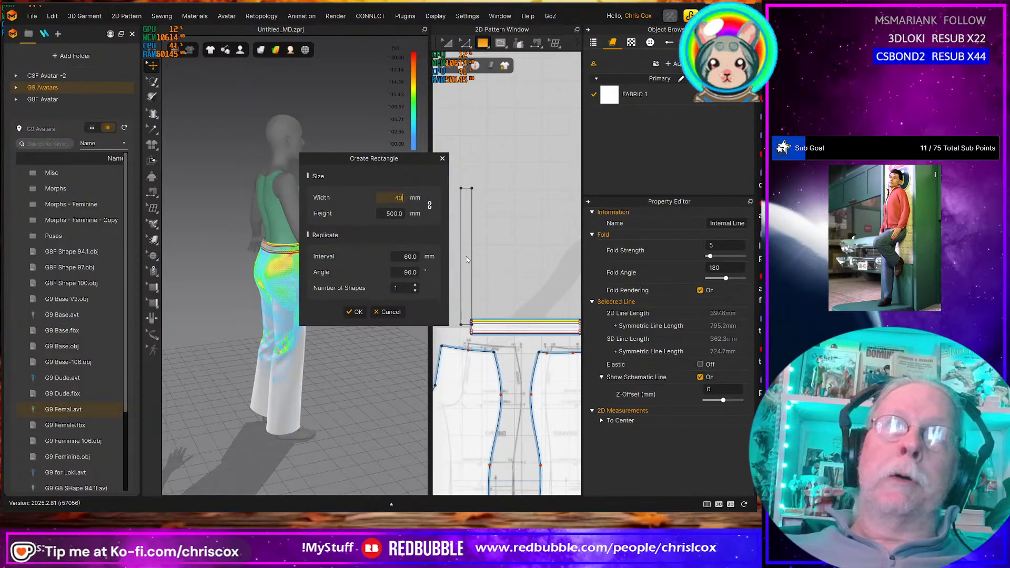
{"action": "left_click", "coordinate": [394, 213]}
{"action": "type", "text": "30"}
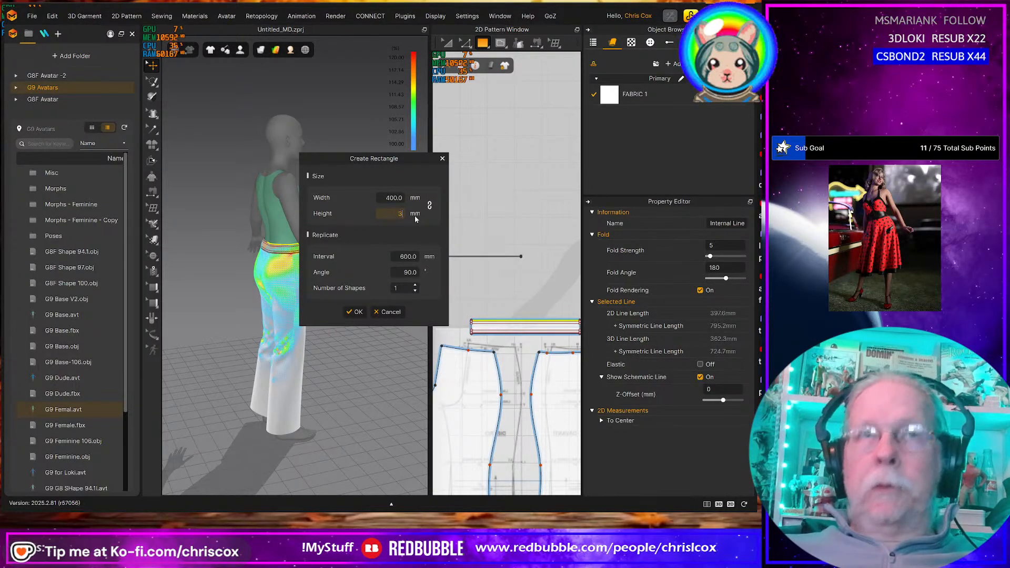
{"action": "left_click", "coordinate": [356, 311]}
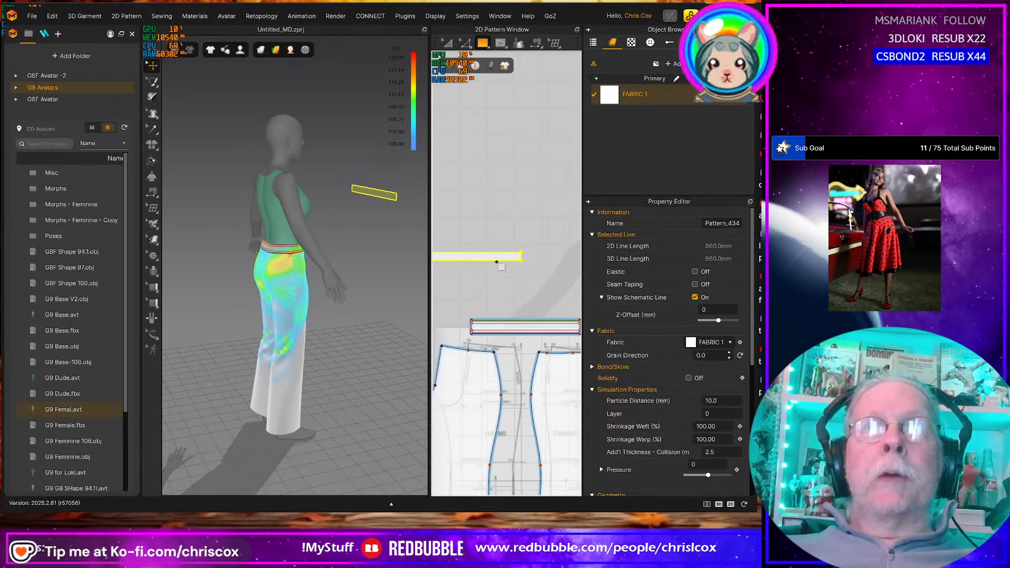
{"action": "left_click", "coordinate": [498, 264]}
{"action": "left_click", "coordinate": [388, 312]}
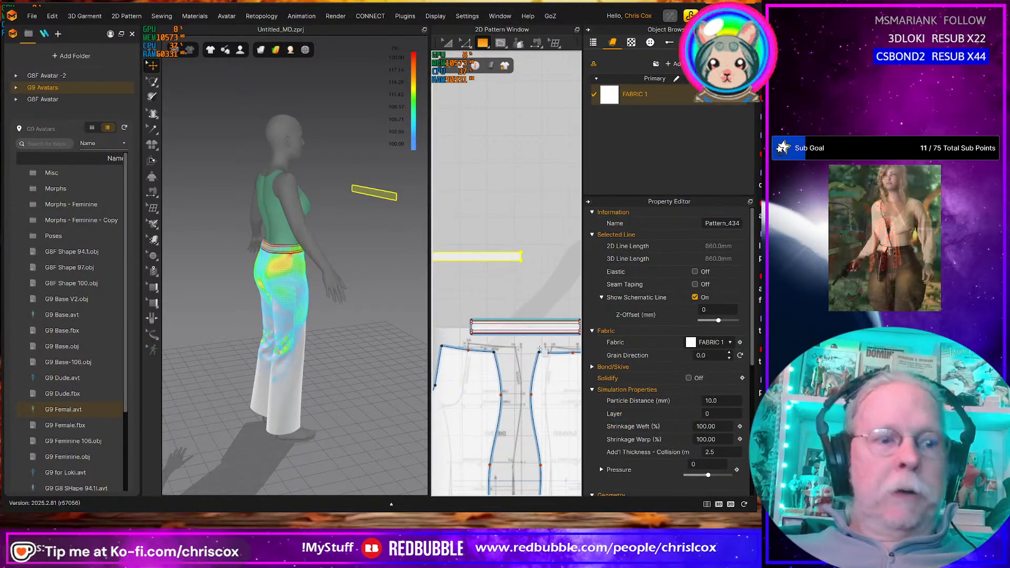
Offset both long edges of the 400 mm rectangle by 3 mm as single extended internal lines
{"action": "left_click", "coordinate": [492, 257]}
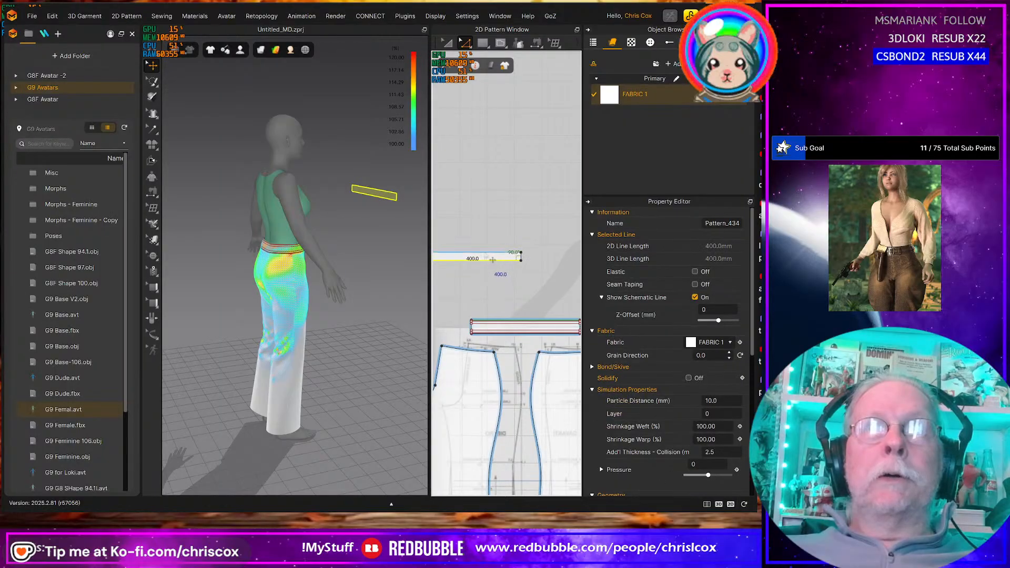
{"action": "right_click", "coordinate": [492, 257]}
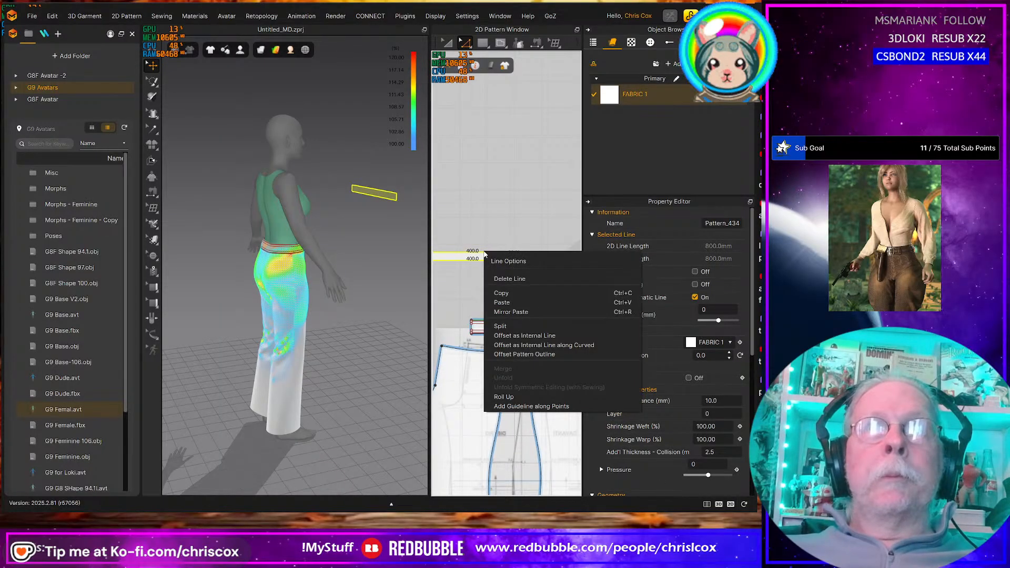
{"action": "left_click", "coordinate": [518, 334]}
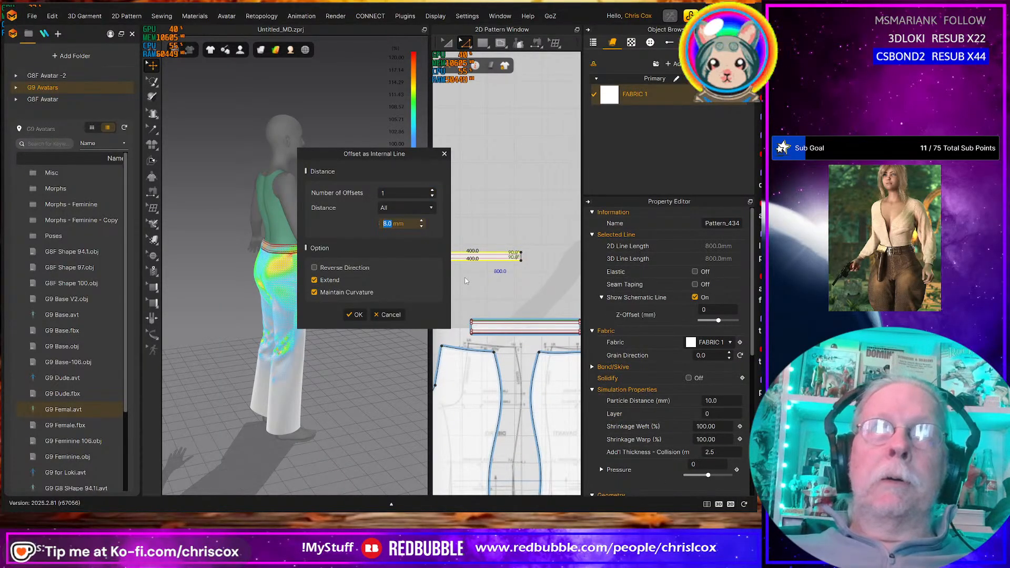
{"action": "type", "text": "3"}
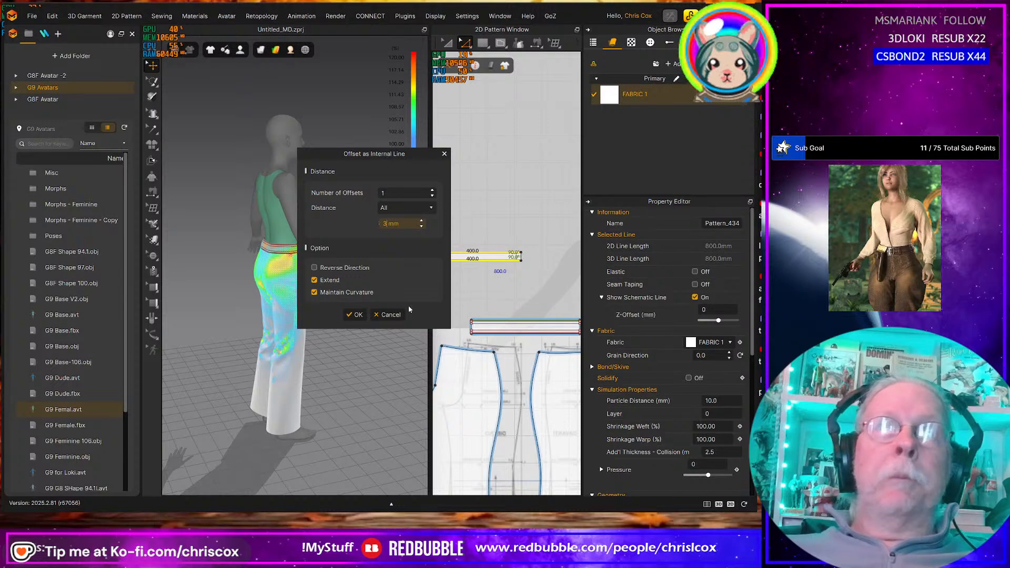
{"action": "key", "text": "Return"}
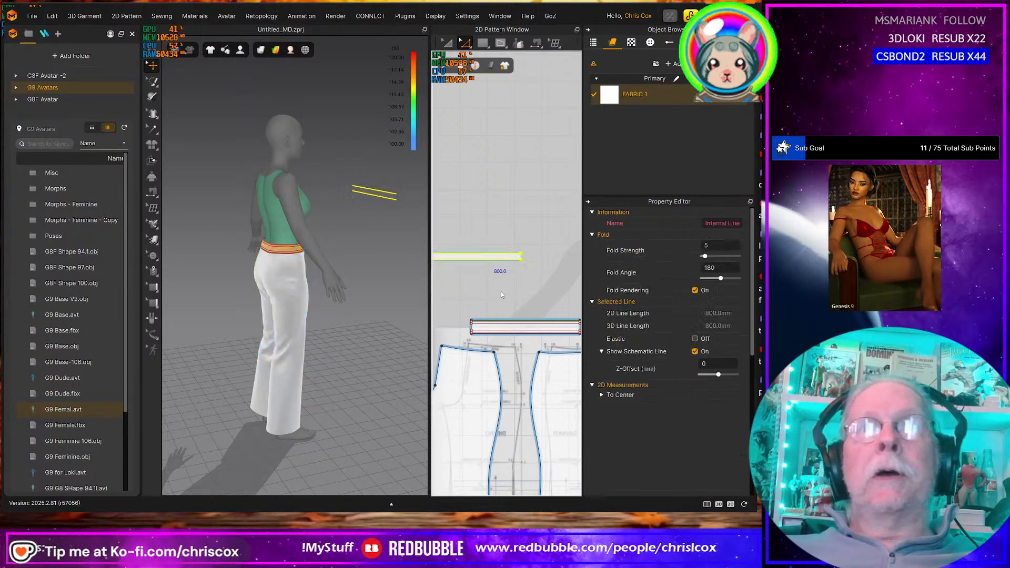
Check the length of the internal line nearest the waistband's upper edge
{"action": "mouse_move", "coordinate": [532, 296]}
{"action": "middle_mouse_down"}
{"action": "mouse_move", "coordinate": [499, 295]}
{"action": "mouse_move", "coordinate": [540, 279]}
{"action": "middle_mouse_up"}
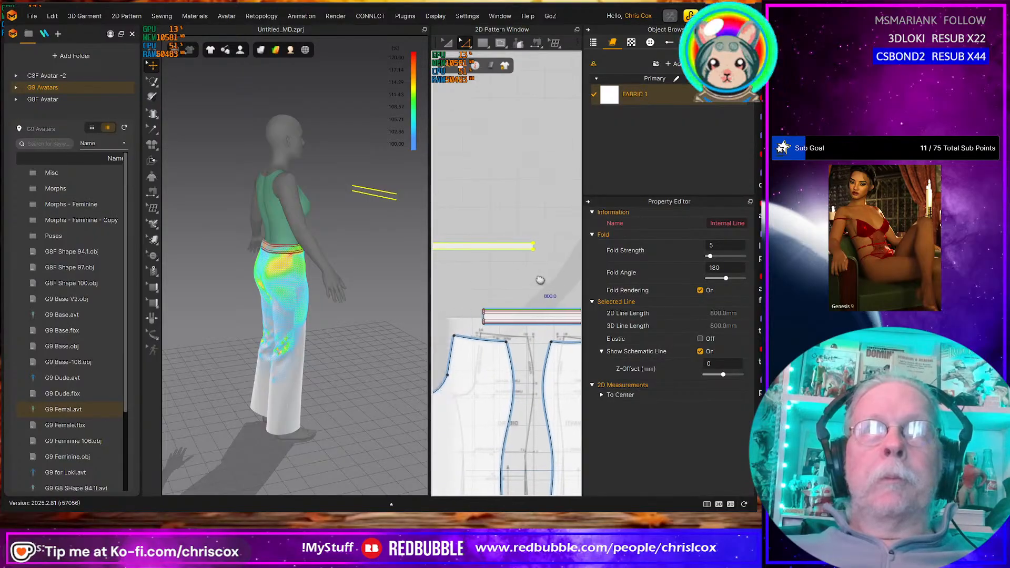
{"action": "scroll", "coordinate": [555, 231], "scroll_direction": "down", "scroll_amount": 2}
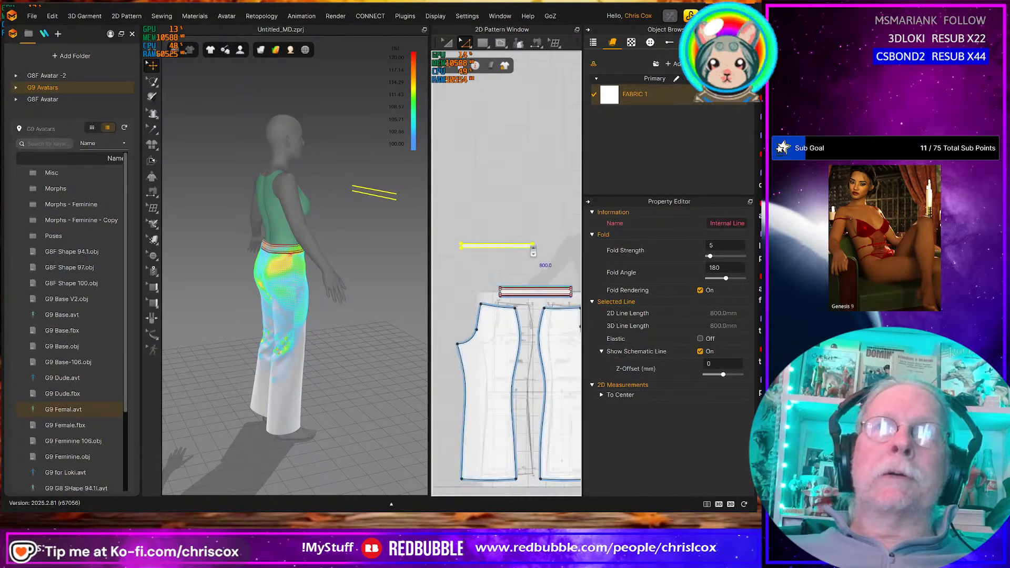
{"action": "scroll", "coordinate": [537, 285], "scroll_direction": "up", "scroll_amount": 5}
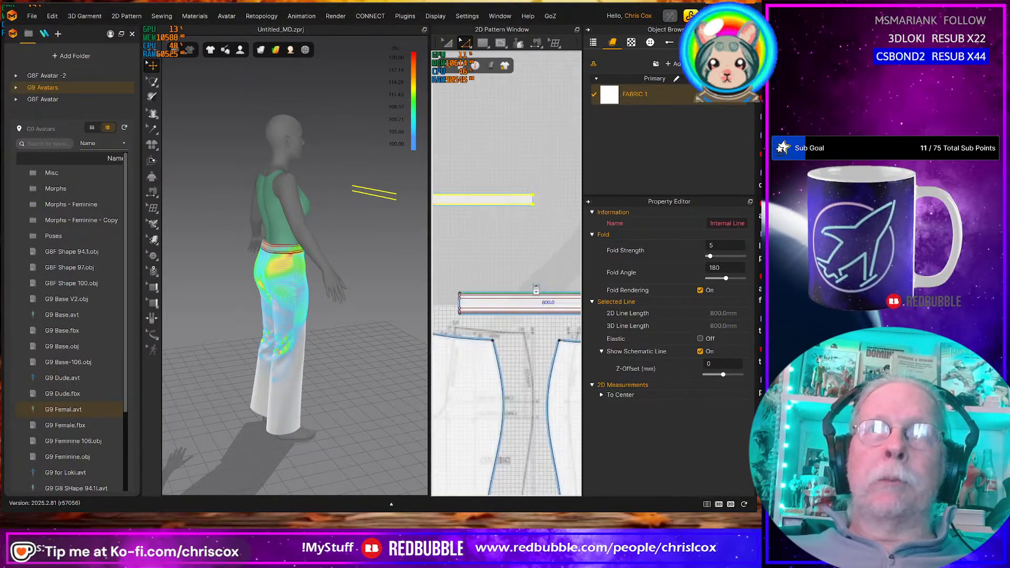
{"action": "left_click", "coordinate": [532, 313]}
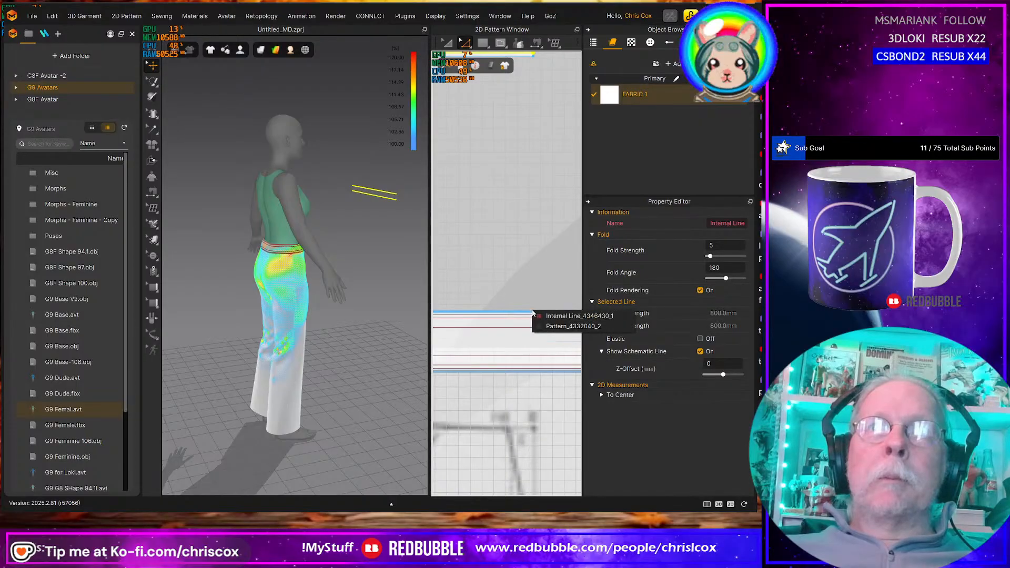
{"action": "left_click", "coordinate": [518, 302]}
{"action": "left_click", "coordinate": [531, 313]}
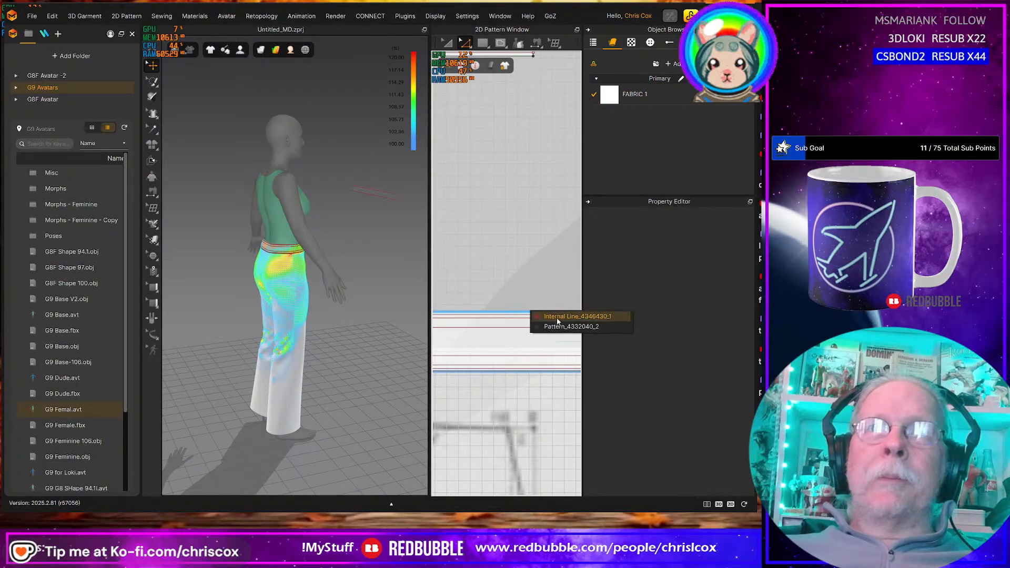
{"action": "left_click", "coordinate": [550, 316]}
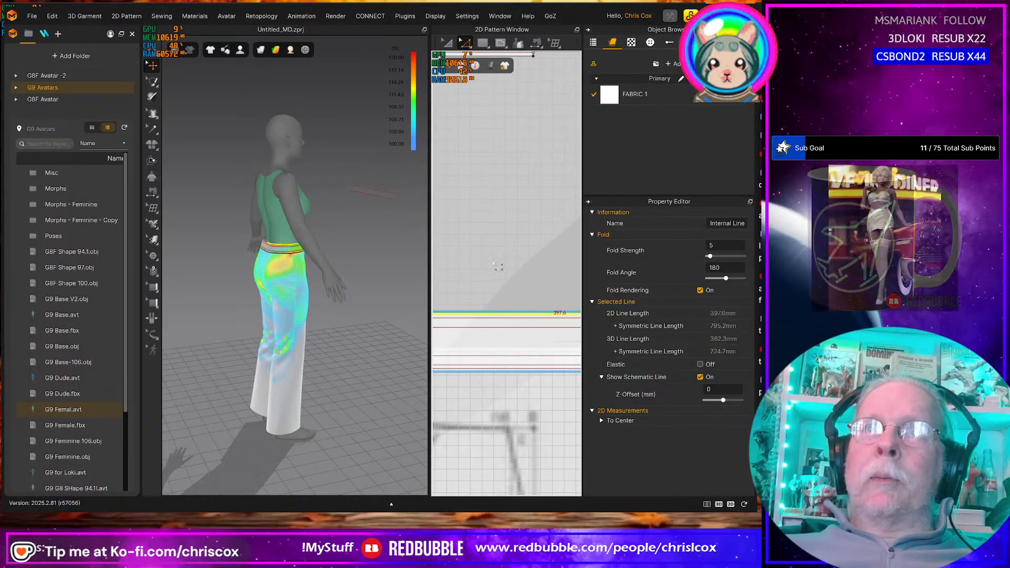
Create a 397.6 mm wide and 30 mm high rectangle pattern between the 400 mm rectangle and the waistband piece
{"action": "scroll", "coordinate": [513, 255], "scroll_direction": "down", "scroll_amount": 3}
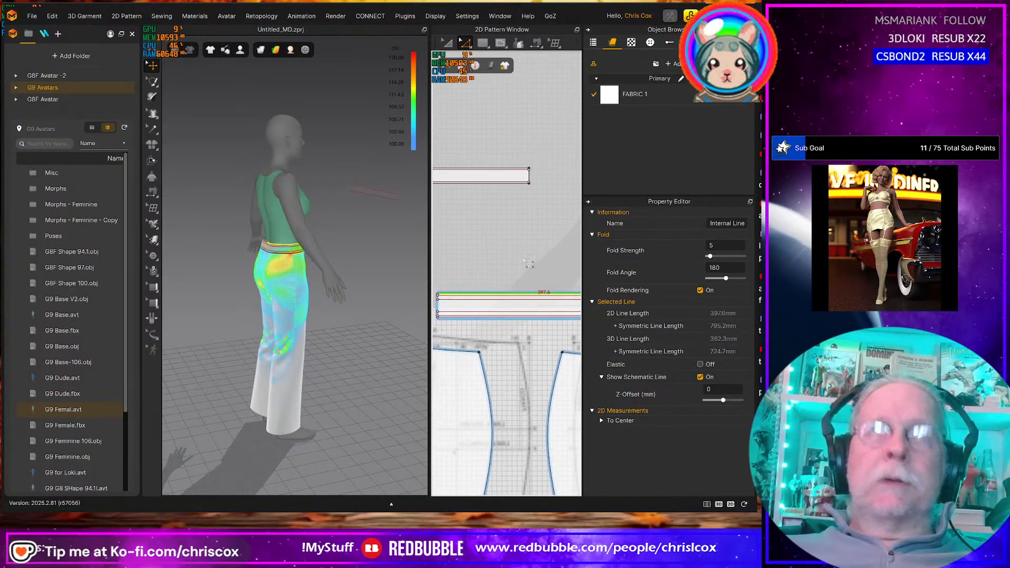
{"action": "key", "text": "s"}
{"action": "left_click", "coordinate": [525, 242]}
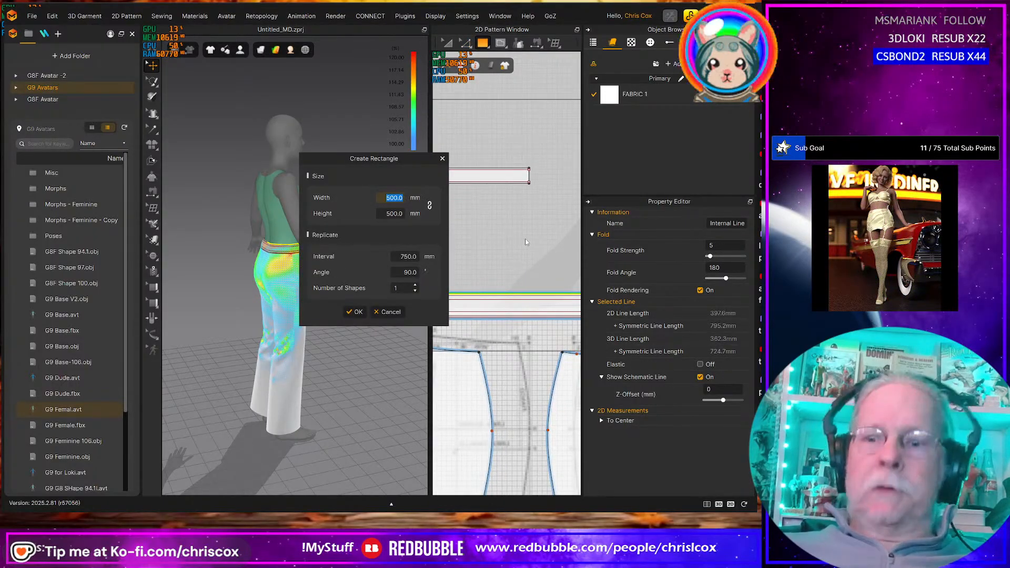
{"action": "type", "text": "397.6"}
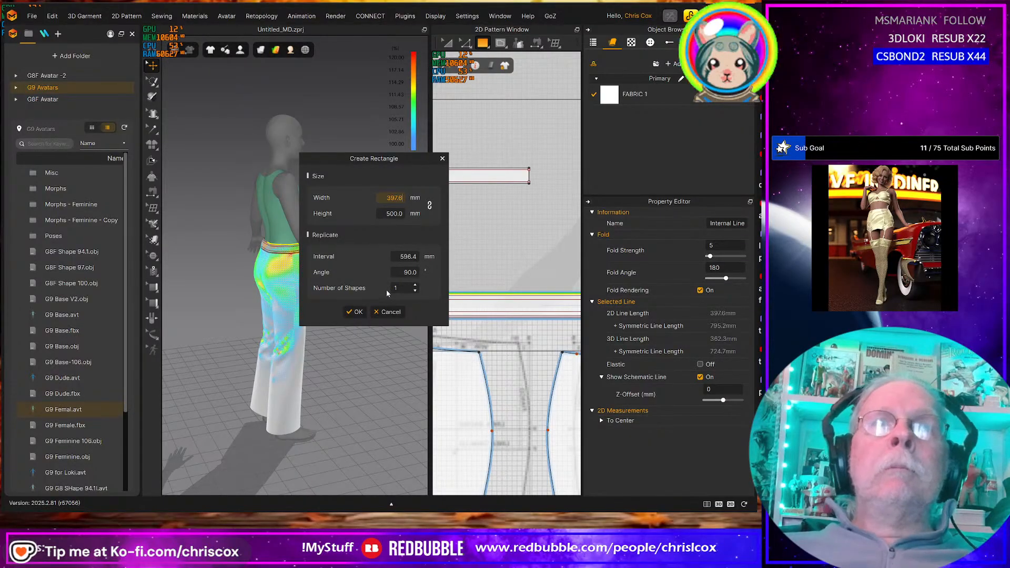
{"action": "left_click", "coordinate": [387, 214]}
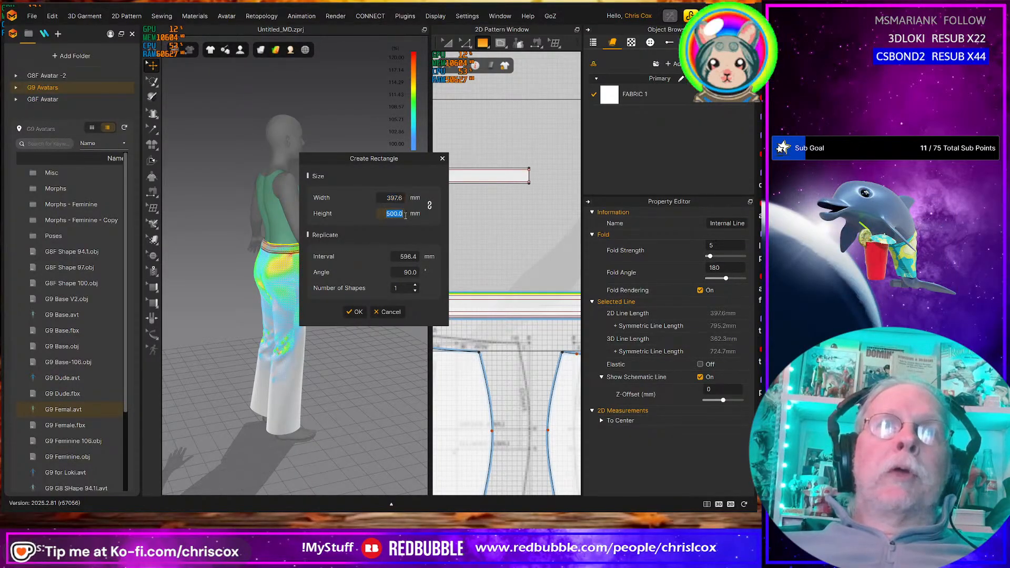
{"action": "type", "text": "30"}
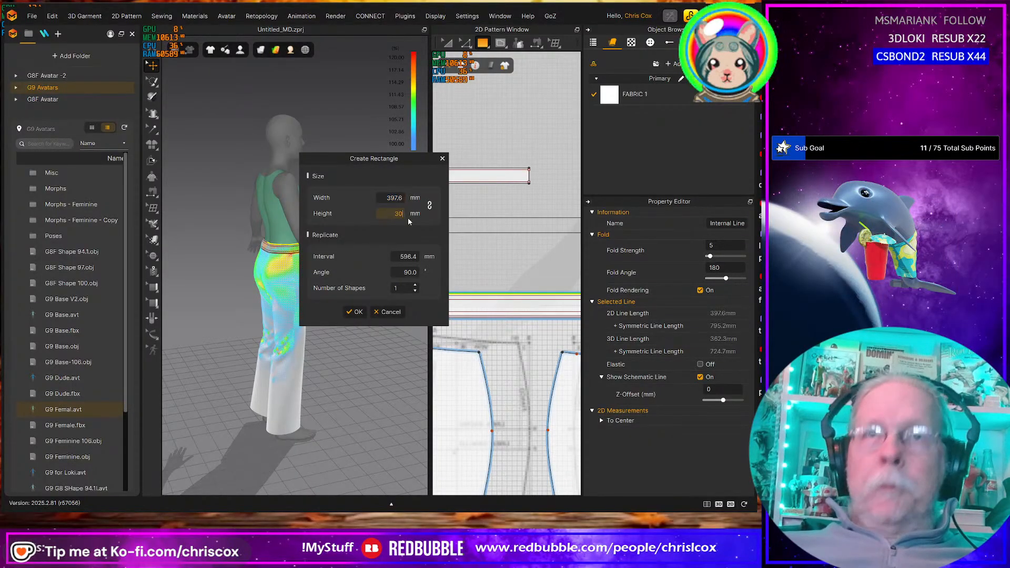
{"action": "left_click", "coordinate": [355, 311]}
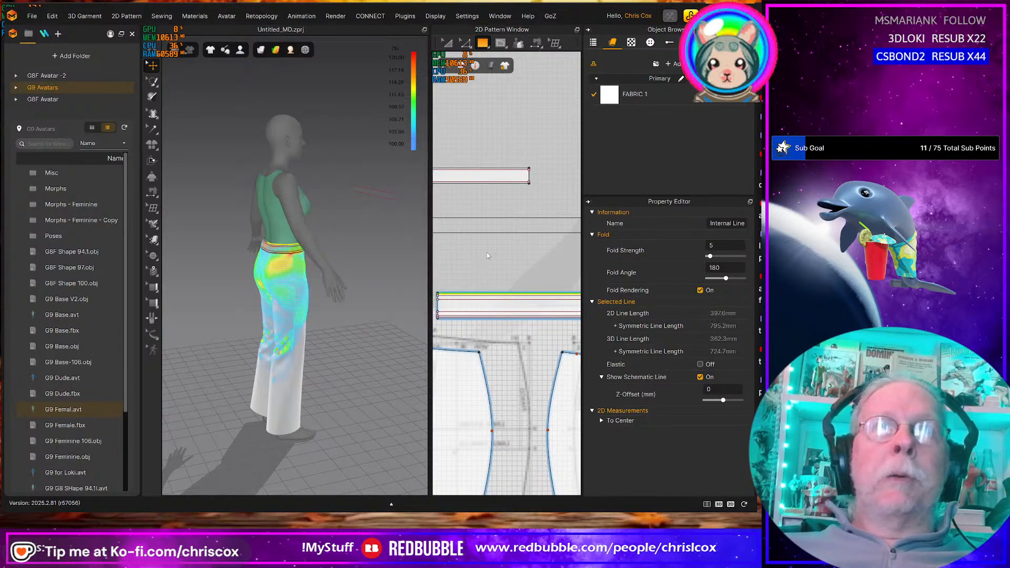
{"action": "left_click", "coordinate": [508, 233]}
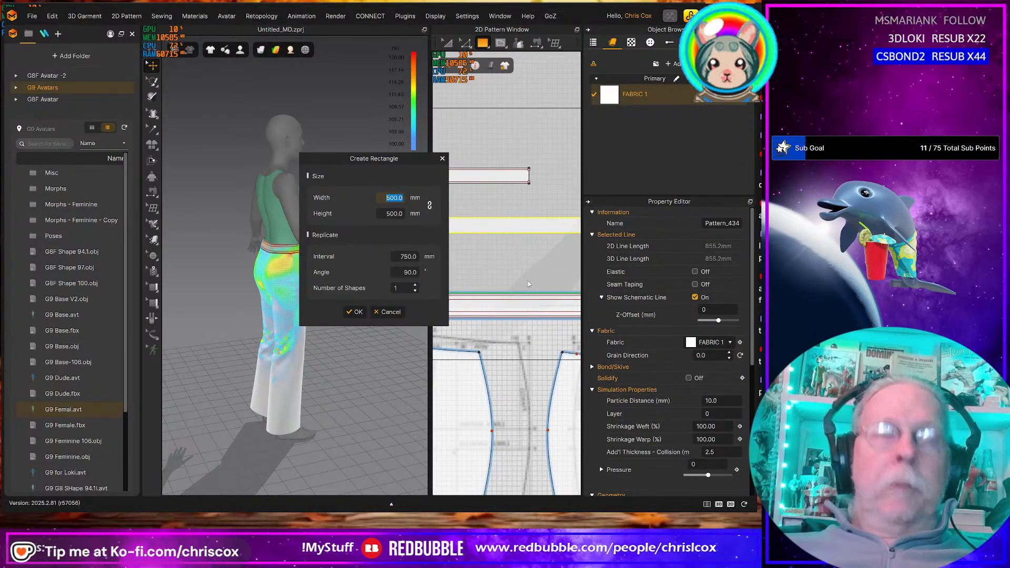
{"action": "key", "text": "Return"}
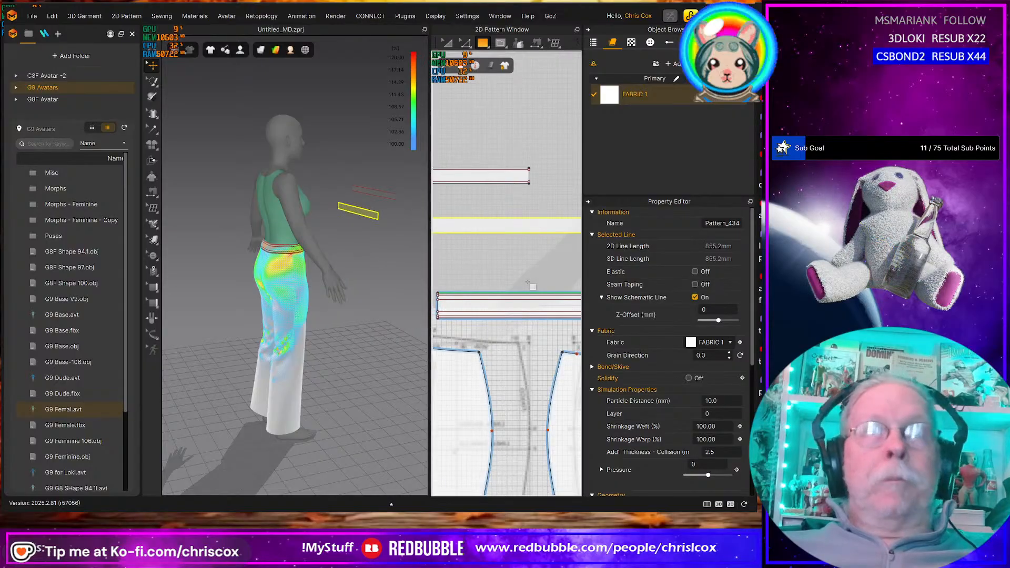
Offset both long edges of the 397.6 mm rectangle by 3 mm as single extended internal lines
{"action": "key", "text": "z"}
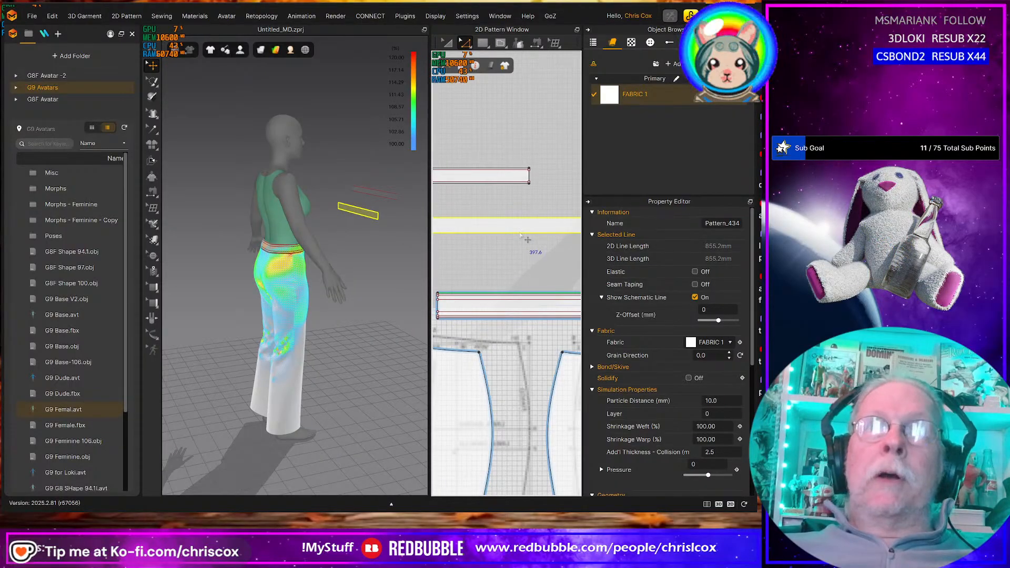
{"action": "right_click", "coordinate": [525, 225]}
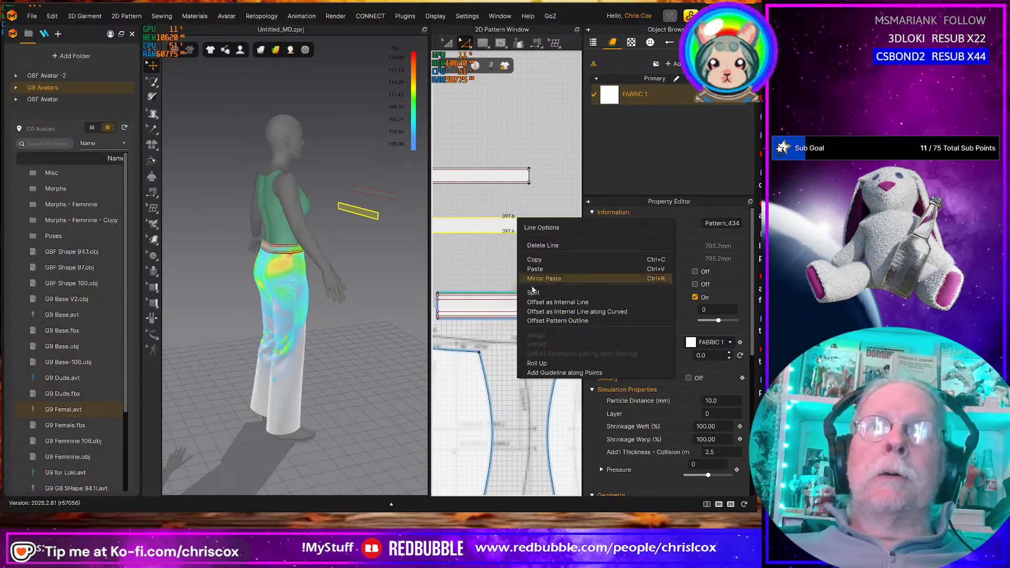
{"action": "left_click", "coordinate": [546, 303]}
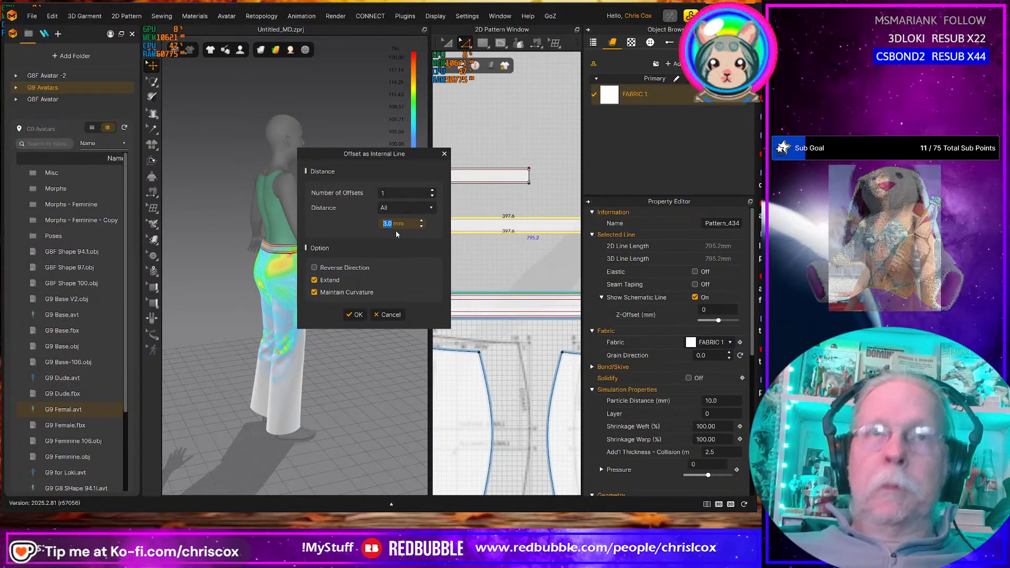
{"action": "left_click", "coordinate": [359, 315]}
{"action": "left_click", "coordinate": [490, 253]}
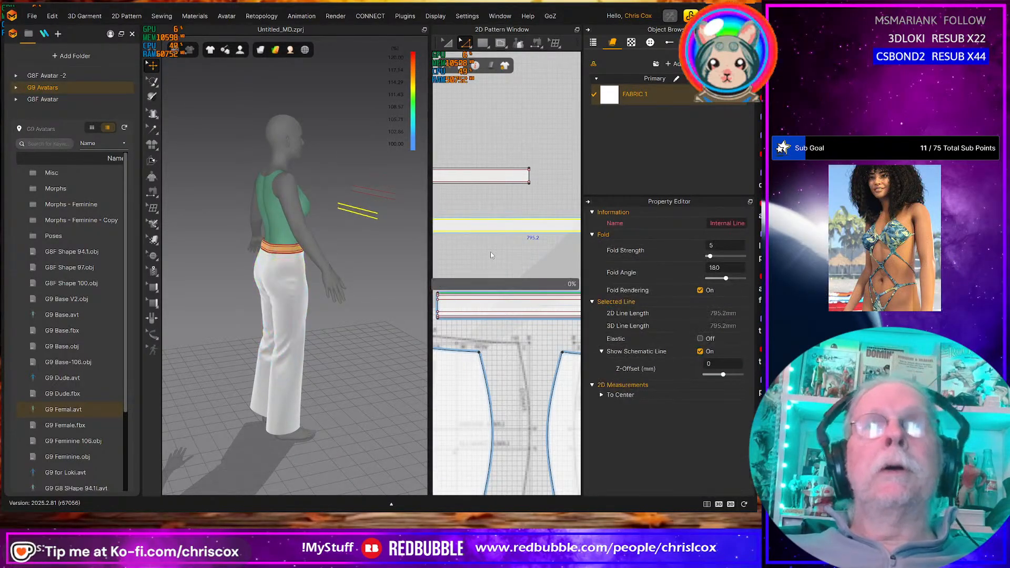
{"action": "scroll", "coordinate": [497, 250], "scroll_direction": "up", "scroll_amount": 3}
{"action": "scroll", "coordinate": [506, 250], "scroll_direction": "down", "scroll_amount": 4}
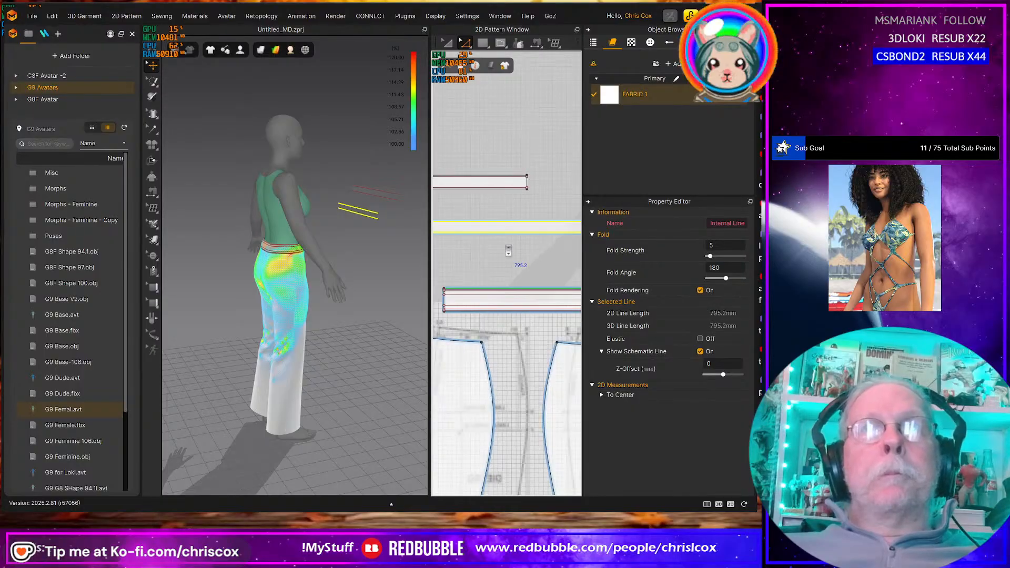
Delete the 400 mm wide rectangle pattern together with its upper internal line
{"action": "scroll", "coordinate": [499, 254], "scroll_direction": "down", "scroll_amount": 2}
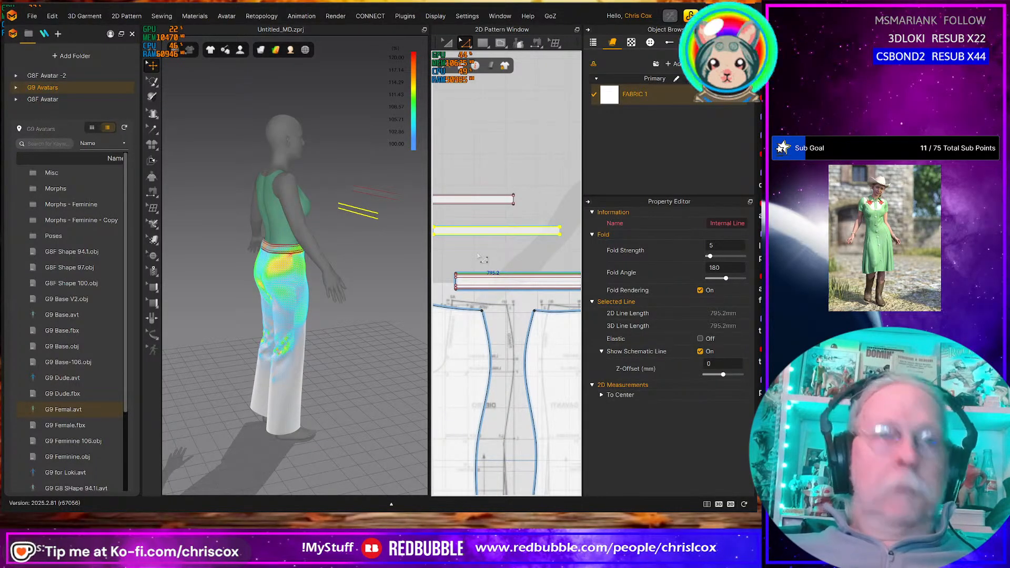
{"action": "key", "text": "a"}
{"action": "left_click", "coordinate": [484, 198]}
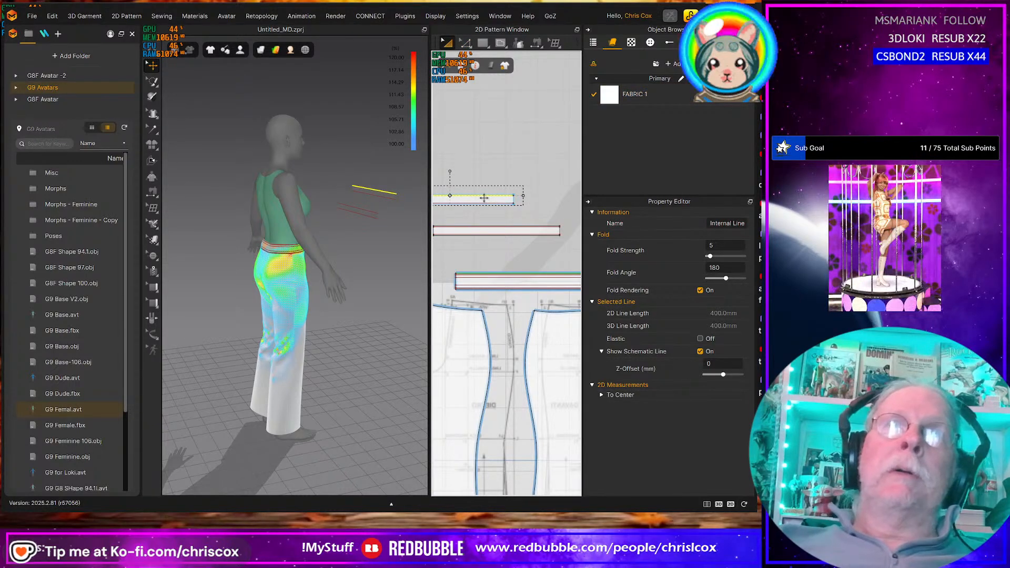
{"action": "key", "text": "Delete"}
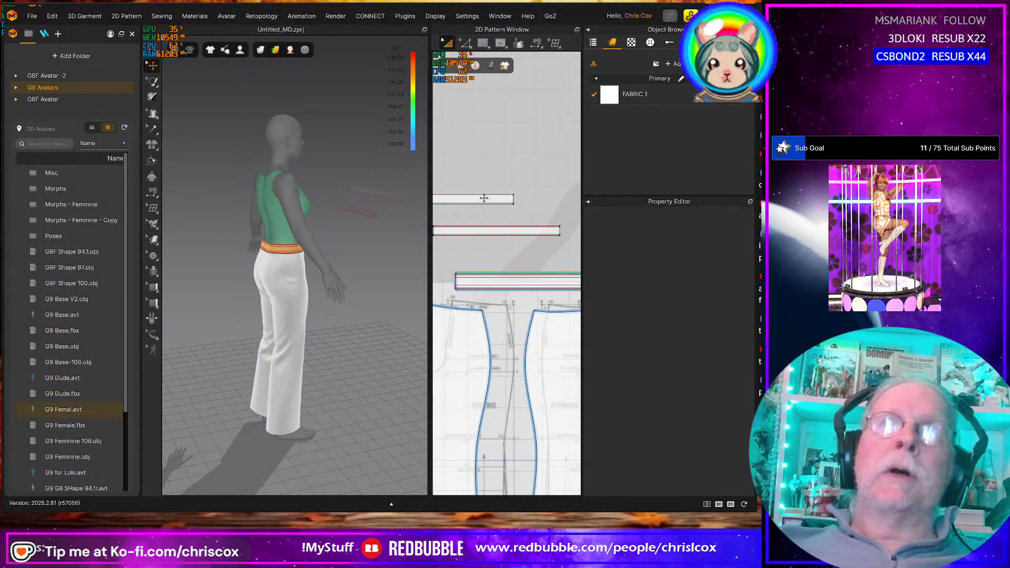
{"action": "left_click", "coordinate": [484, 198]}
{"action": "key", "text": "Delete"}
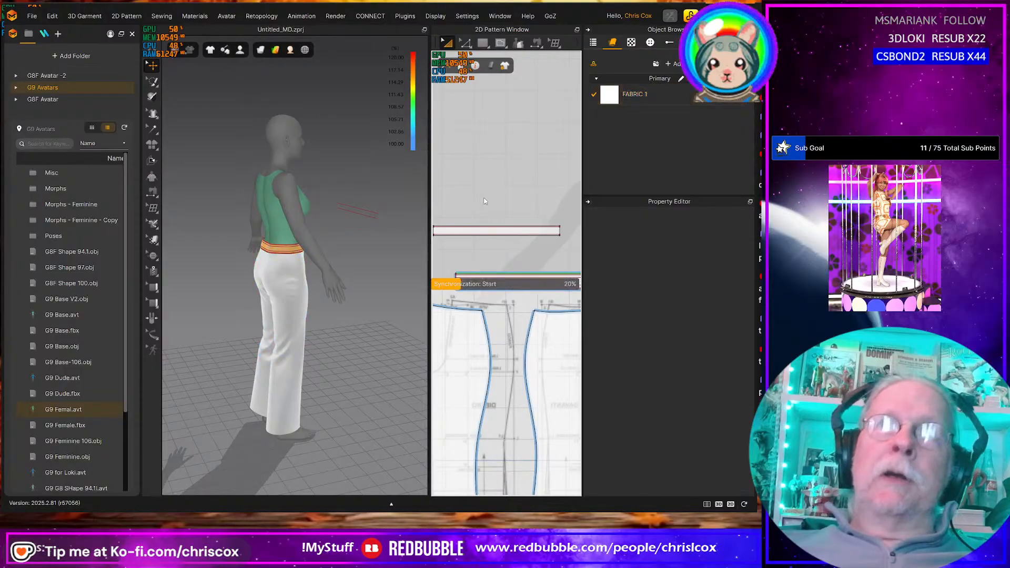
Create a 397.6 mm wide and 3 mm high rectangle pattern just below the existing rectangle, and switch to the pattern transform tool
{"action": "key", "text": "s"}
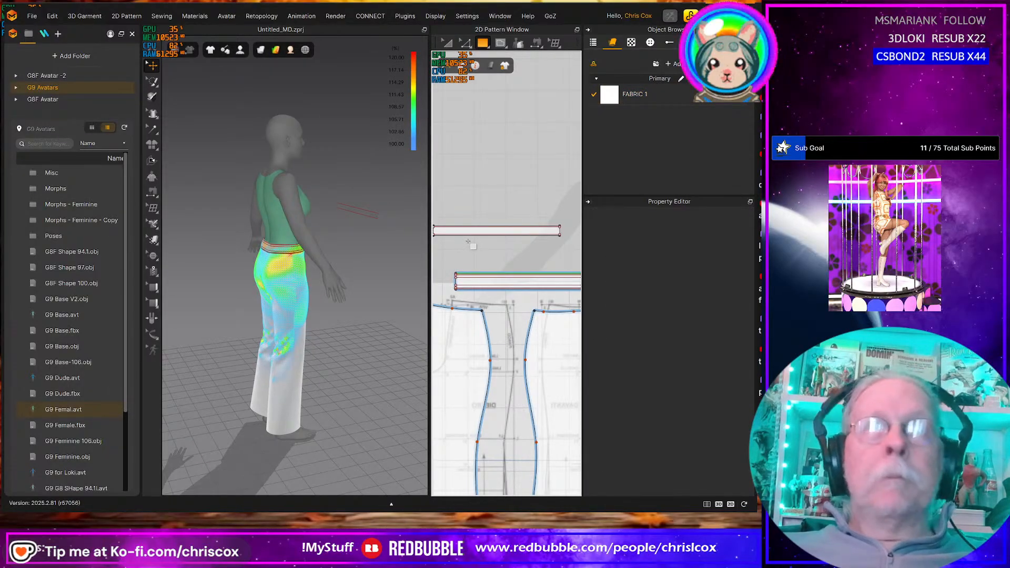
{"action": "left_click", "coordinate": [467, 244]}
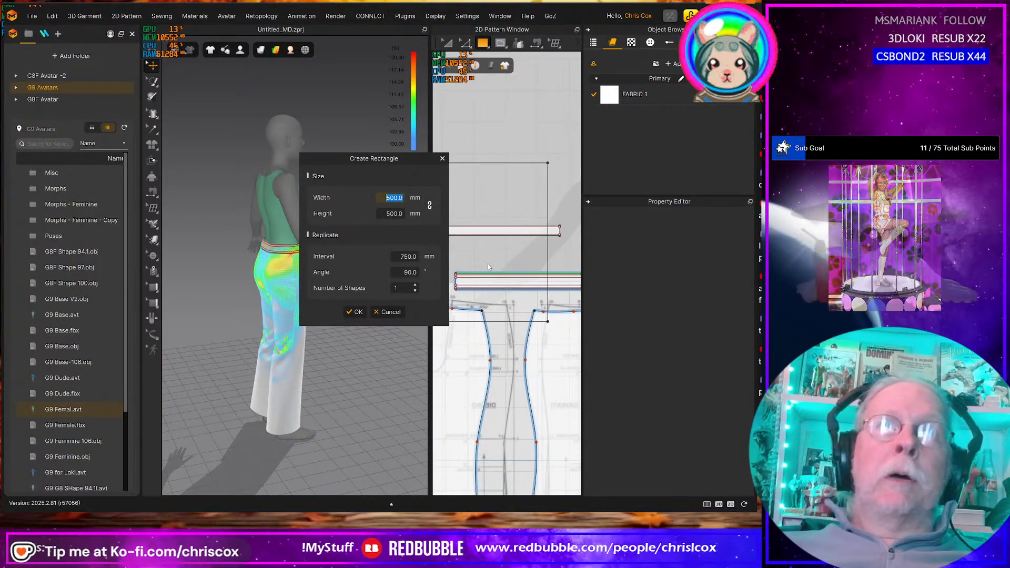
{"action": "type", "text": "397.6"}
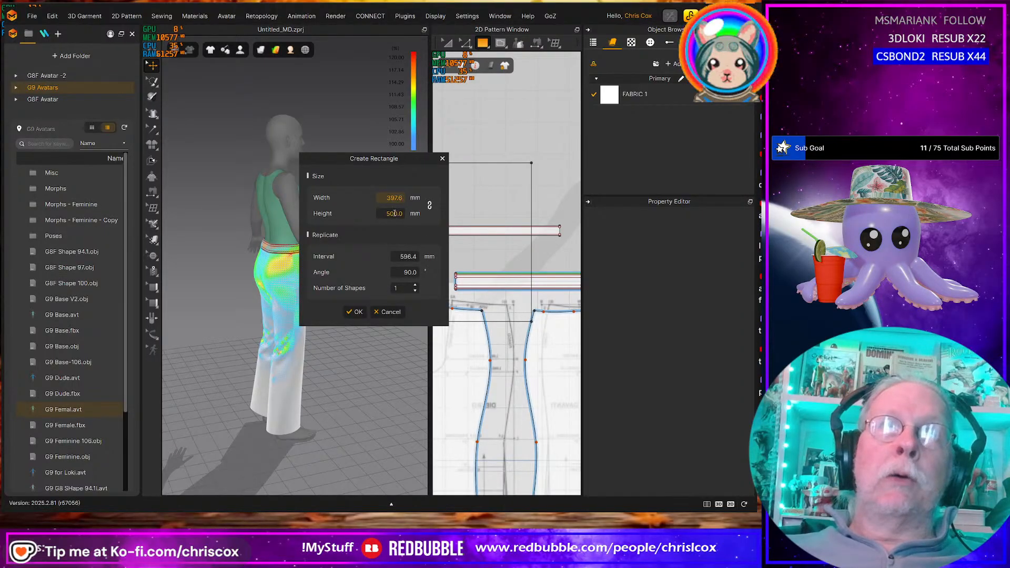
{"action": "type", "text": "30"}
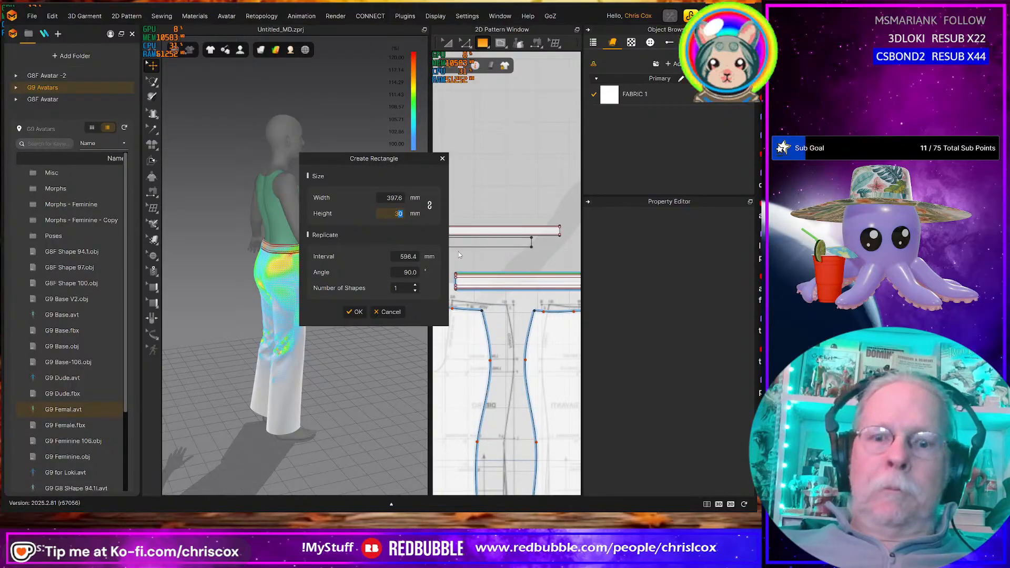
{"action": "key", "text": "Return"}
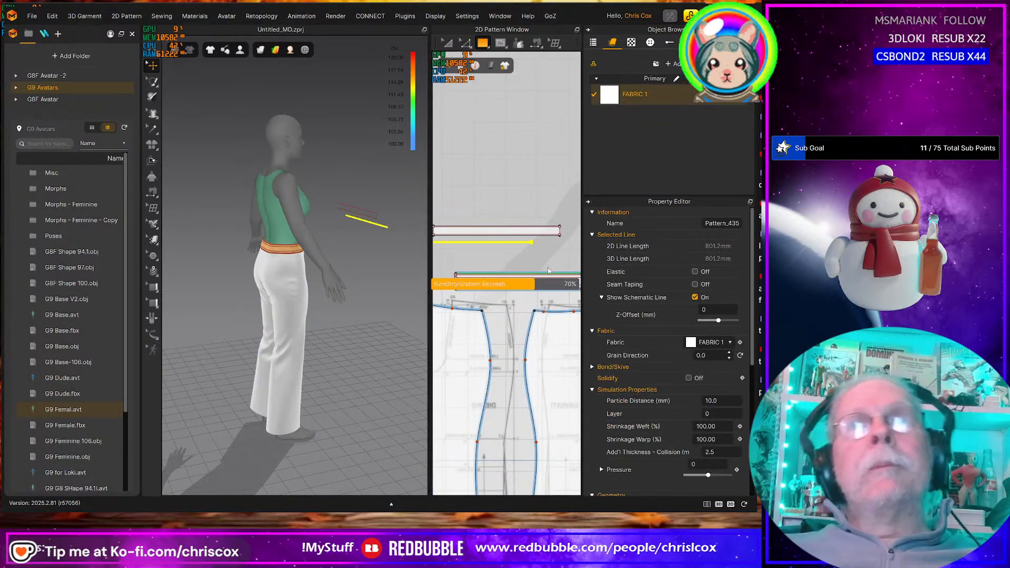
{"action": "middle_click_drag", "start_coordinate": [493, 257], "coordinate": [510, 263]}
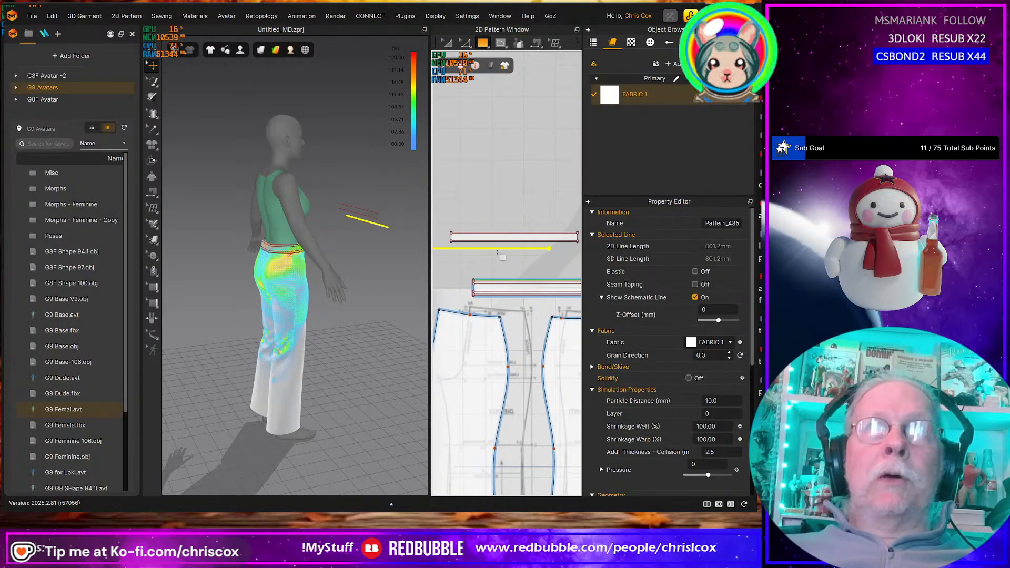
{"action": "key", "text": "a"}
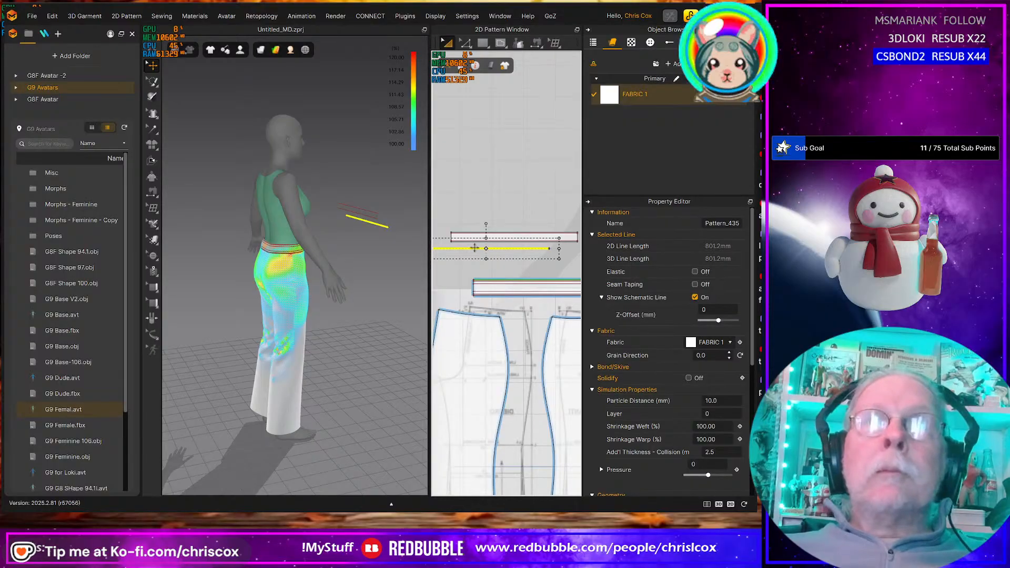
Align the 3 mm strip and the 30 mm high rectangle above the waistband piece, with the strip just below the rectangle
{"action": "left_click_drag", "start_coordinate": [474, 248], "coordinate": [527, 271]}
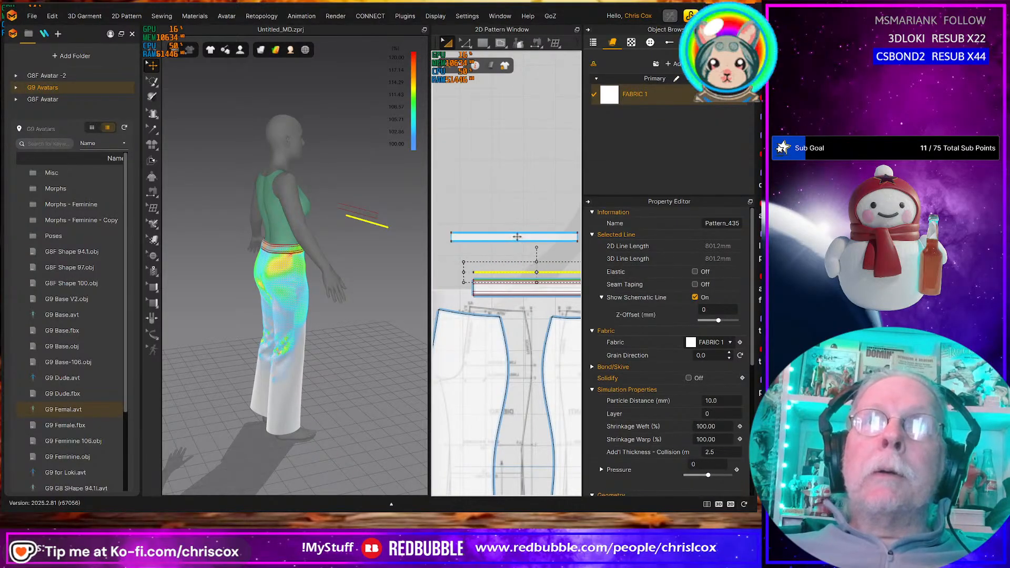
{"action": "left_click_drag", "start_coordinate": [518, 236], "coordinate": [540, 260]}
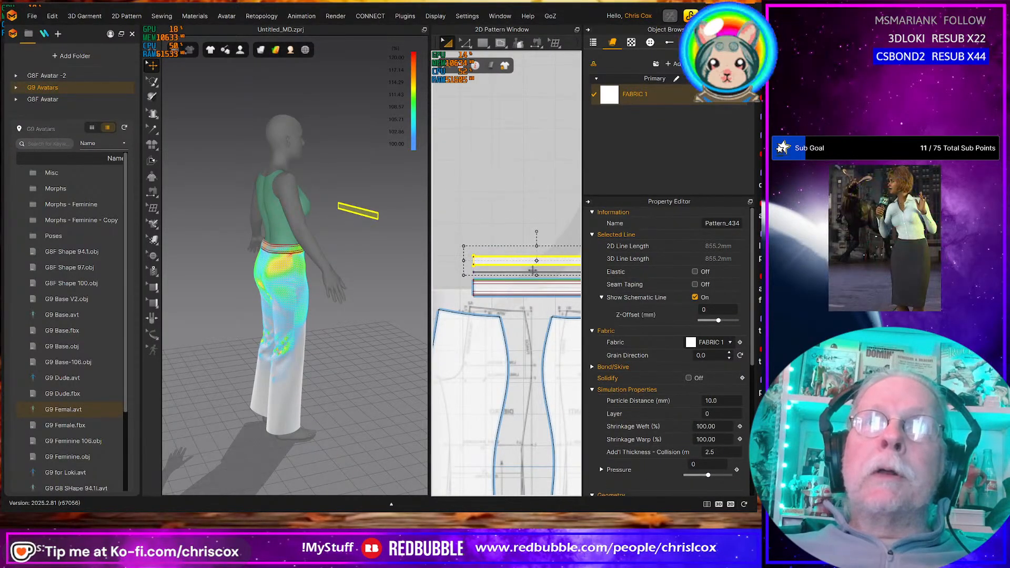
{"action": "scroll", "coordinate": [533, 272], "scroll_direction": "up", "scroll_amount": 3}
{"action": "left_click", "coordinate": [517, 273]}
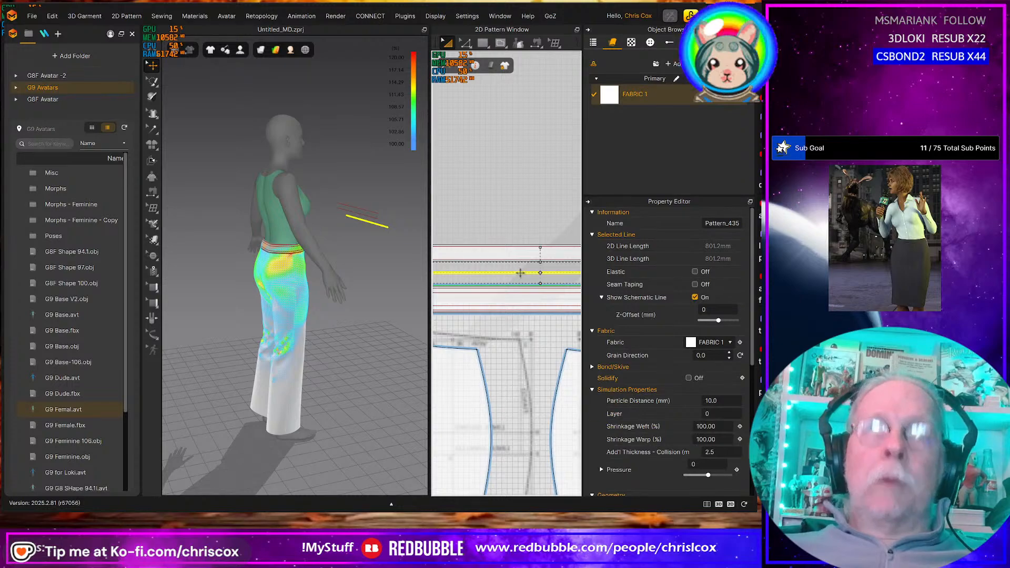
{"action": "left_click_drag", "start_coordinate": [520, 271], "coordinate": [520, 278]}
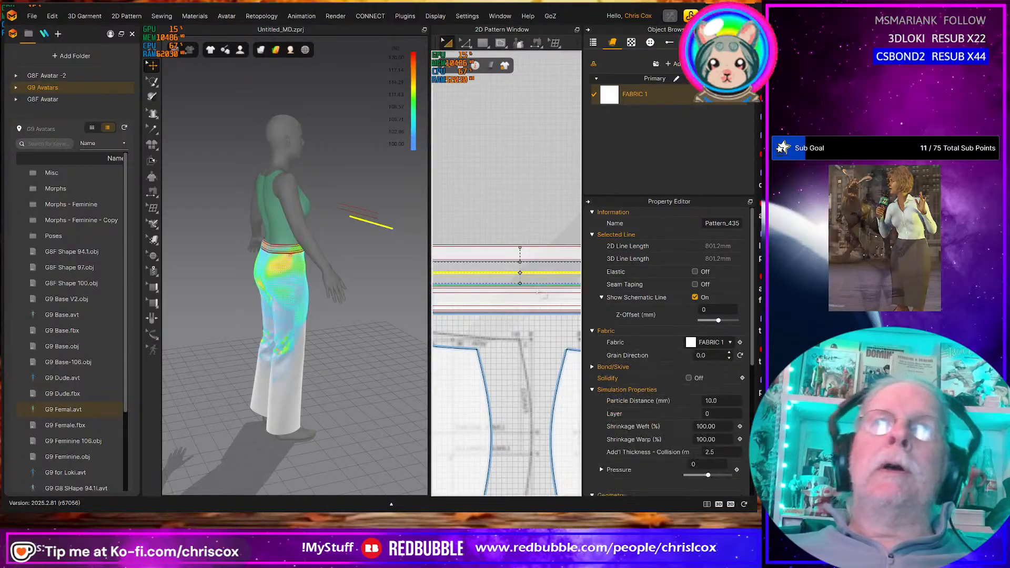
{"action": "scroll", "coordinate": [514, 287], "scroll_direction": "up", "scroll_amount": 6}
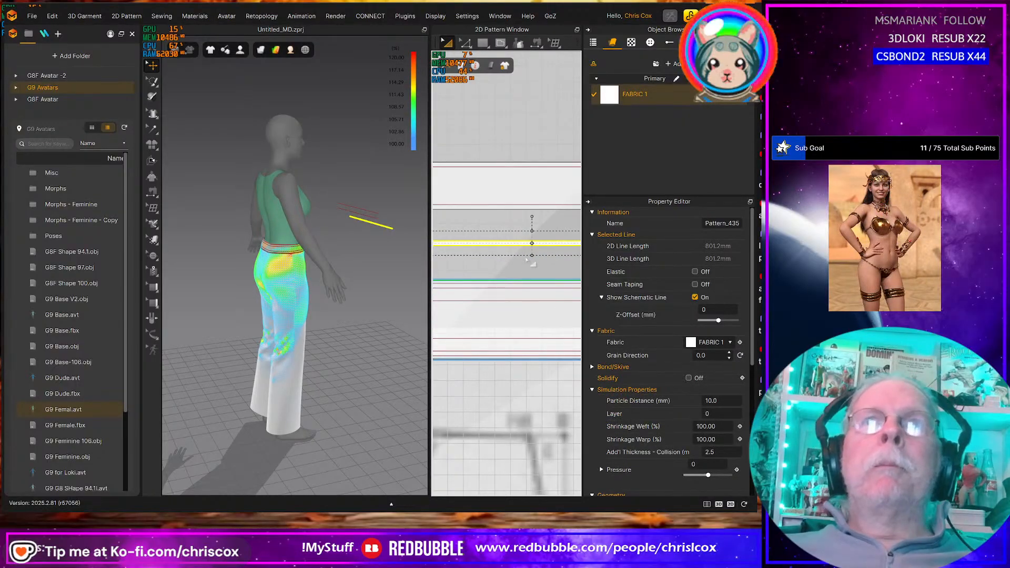
{"action": "key", "text": "ctrl+z"}
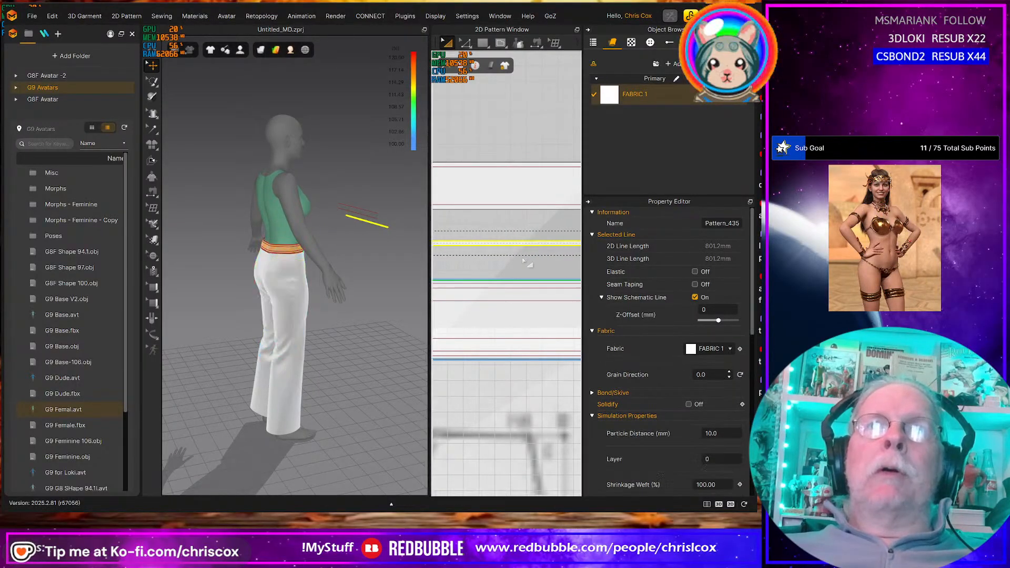
{"action": "left_click_drag", "start_coordinate": [520, 245], "coordinate": [523, 228]}
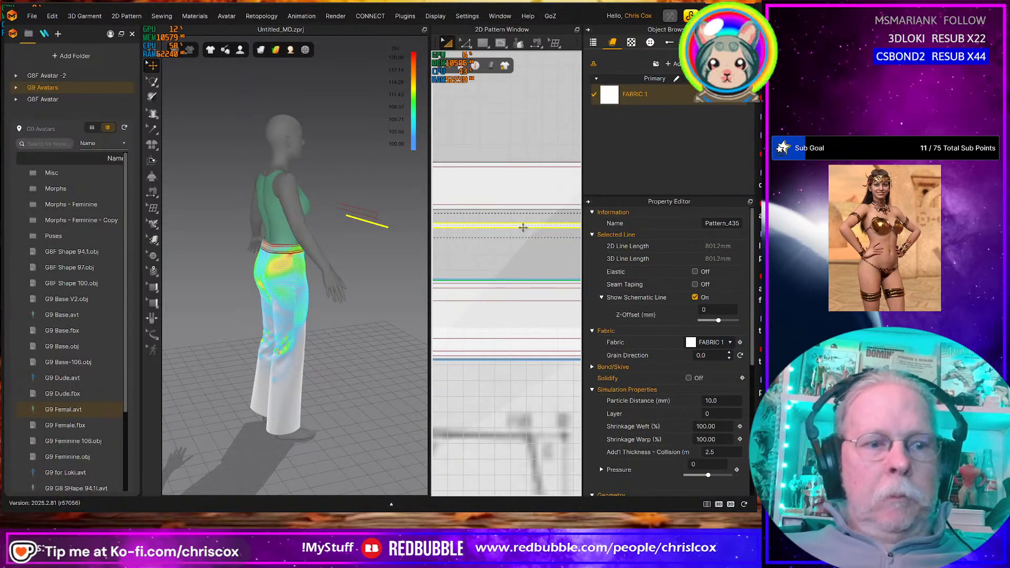
Paste a copy of the 3 mm strip and place it between the first strip and the waistband piece
{"action": "key", "text": "ctrl+v"}
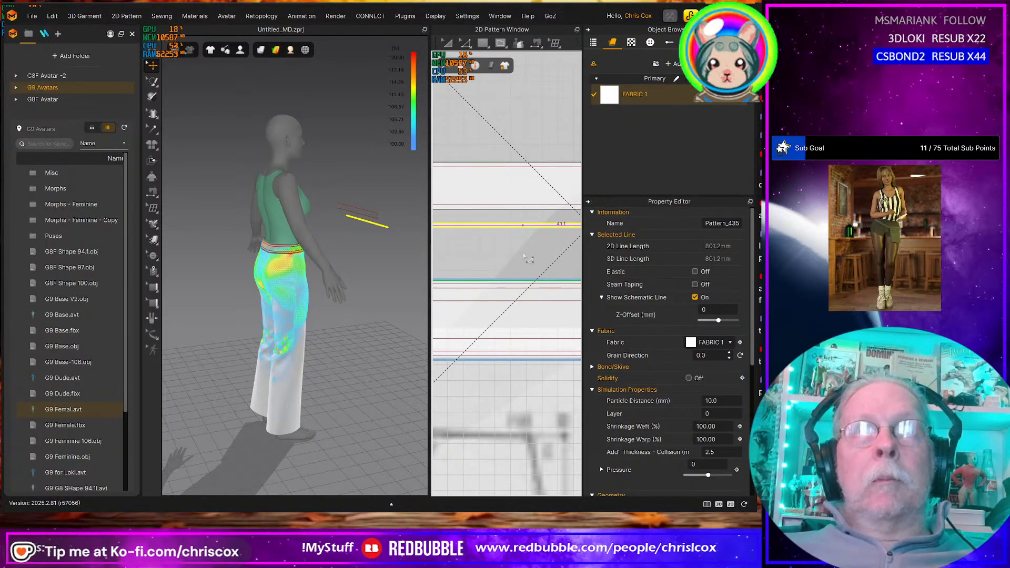
{"action": "key", "text": "ctrl+z"}
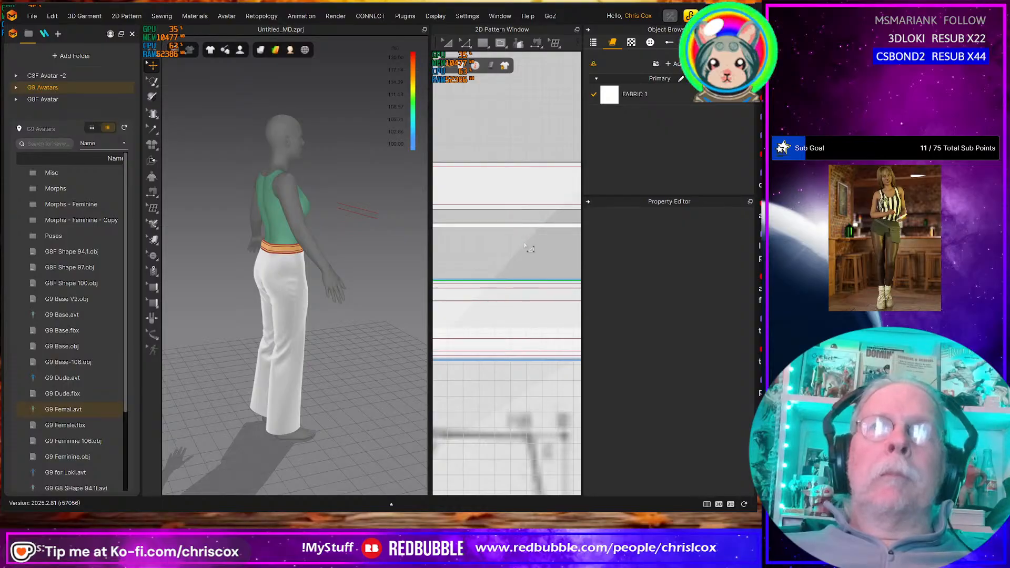
{"action": "scroll", "coordinate": [526, 246], "scroll_direction": "down", "scroll_amount": 5}
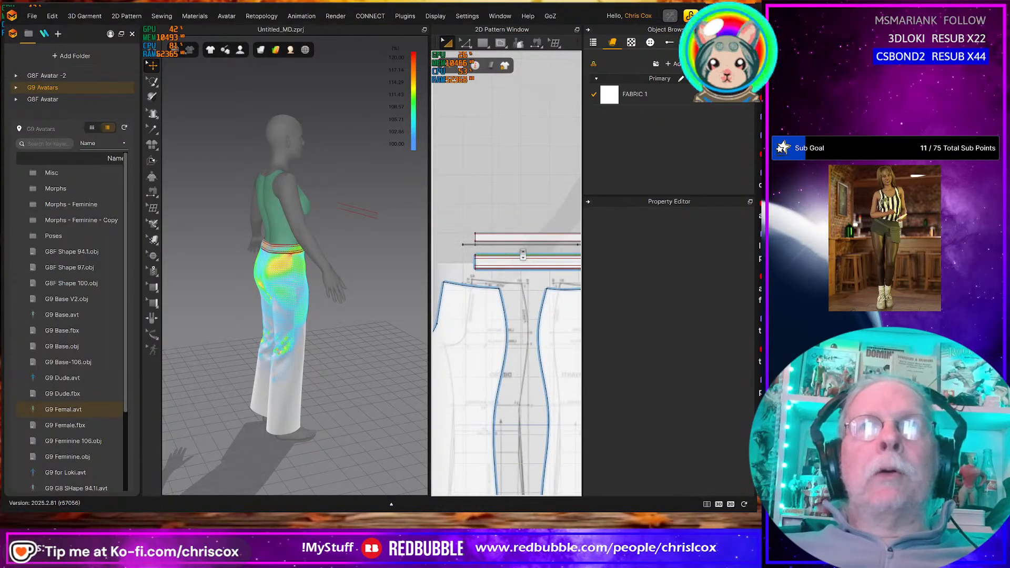
{"action": "left_click", "coordinate": [487, 243]}
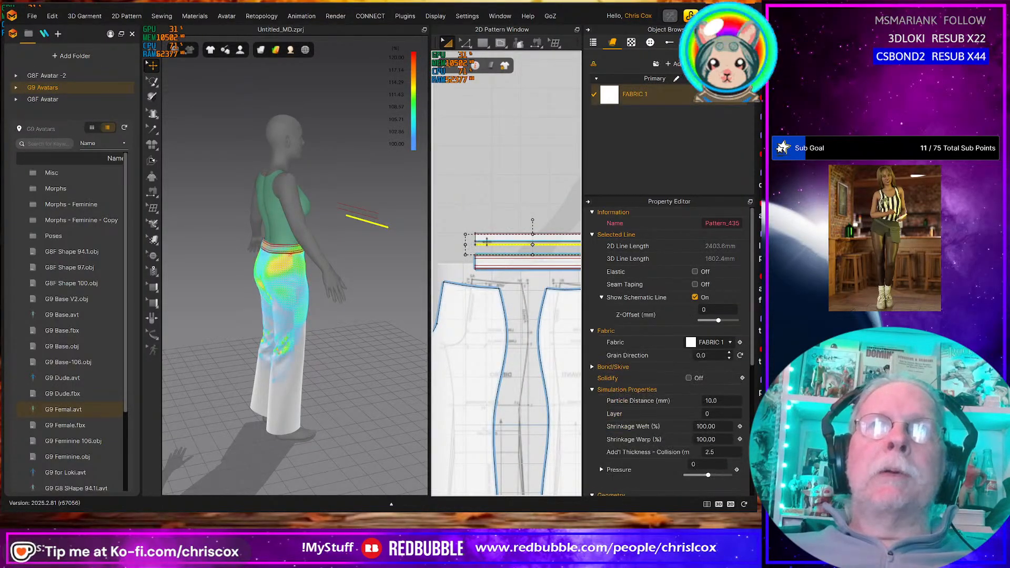
{"action": "scroll", "coordinate": [489, 245], "scroll_direction": "up", "scroll_amount": 3}
{"action": "left_click", "coordinate": [497, 245]}
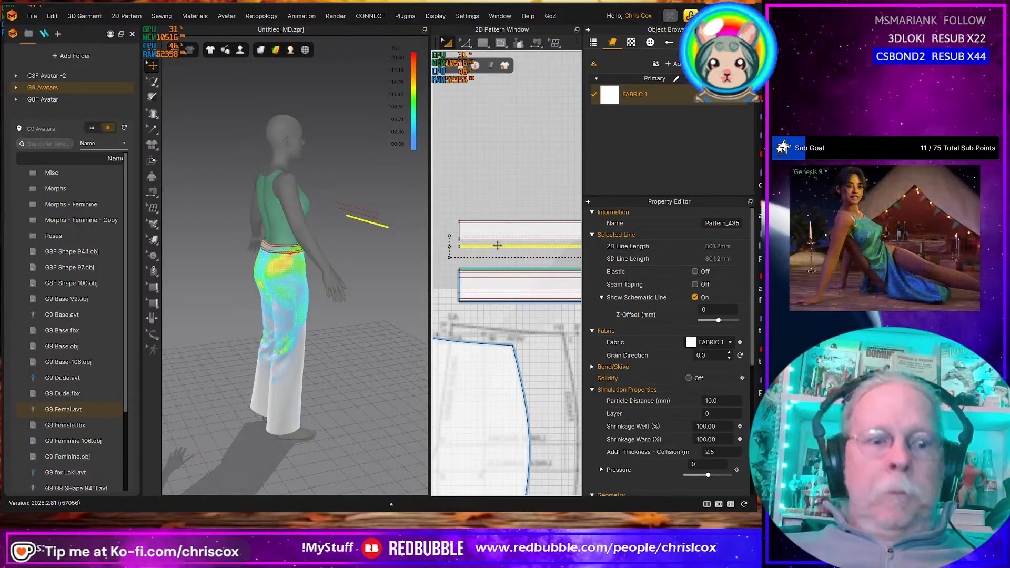
{"action": "left_click_drag", "start_coordinate": [497, 245], "coordinate": [573, 259]}
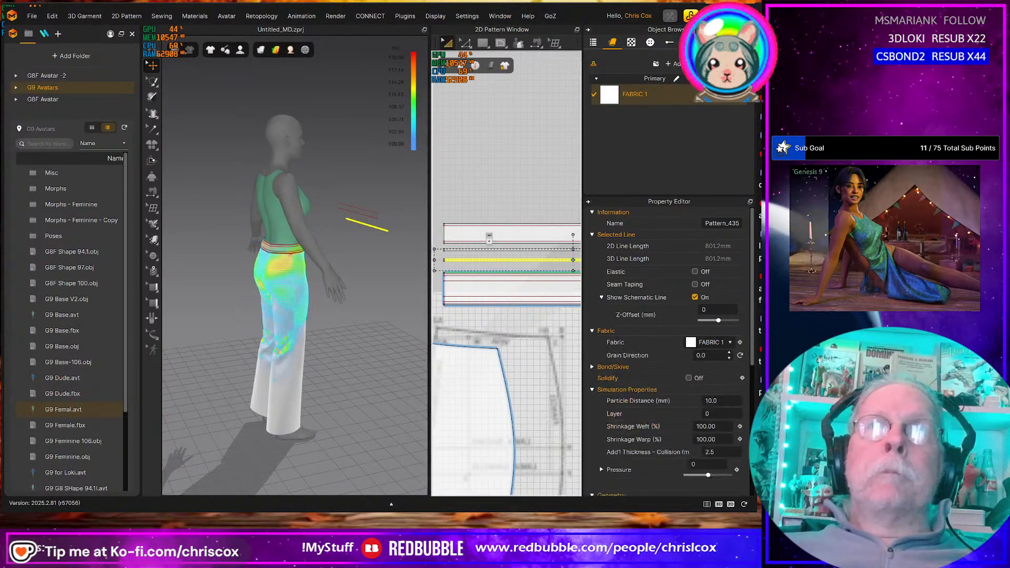
Set the simulation layer of the 30 mm high rectangle pattern to 10
{"action": "scroll", "coordinate": [548, 284], "scroll_direction": "up", "scroll_amount": 2}
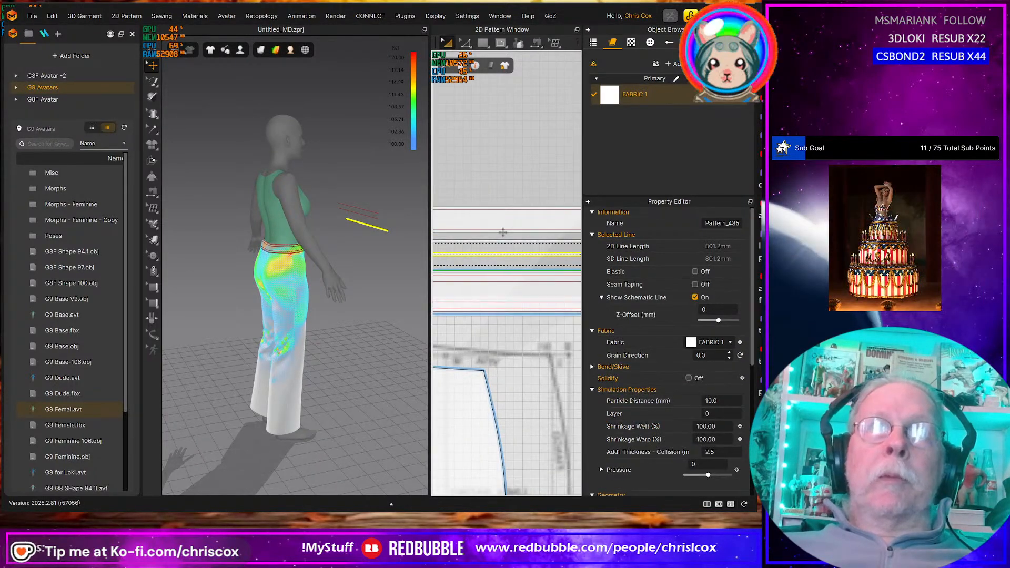
{"action": "left_click", "coordinate": [498, 222]}
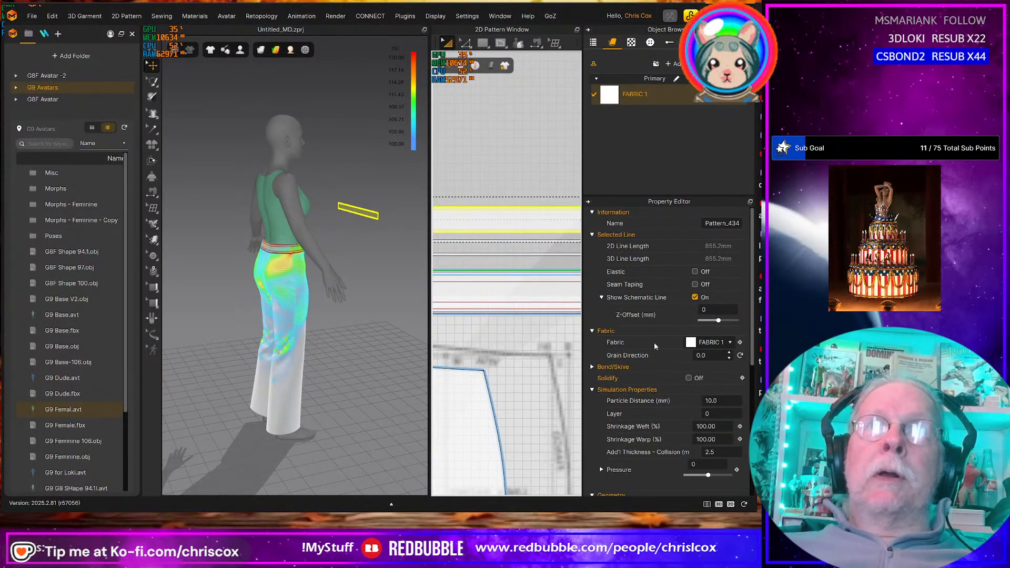
{"action": "left_click", "coordinate": [720, 413]}
{"action": "type", "text": "10"}
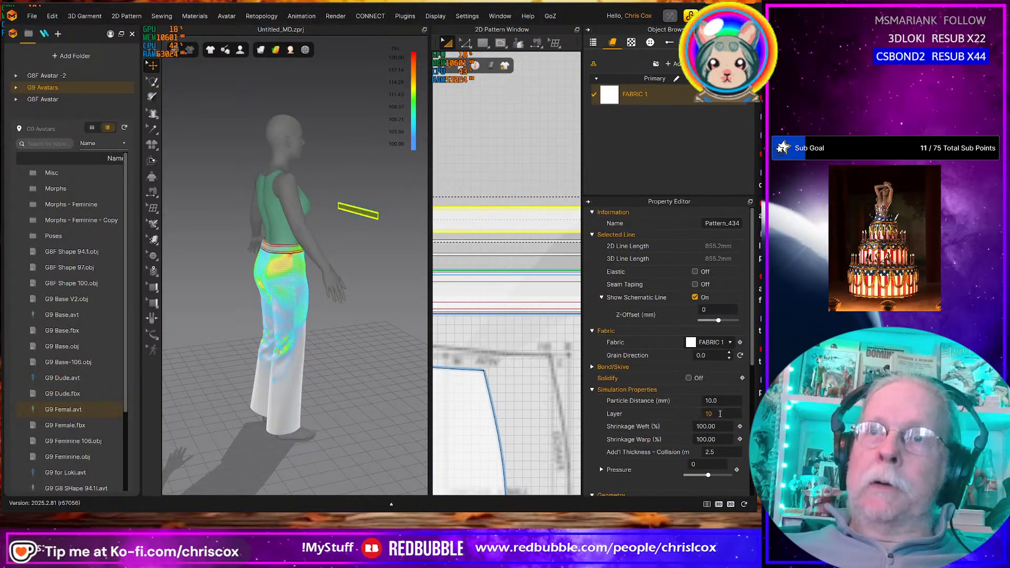
Set the simulation layer of both 3 mm strips to 5
{"action": "left_click", "coordinate": [505, 242]}
{"action": "left_click", "coordinate": [505, 254], "text": "shift"}
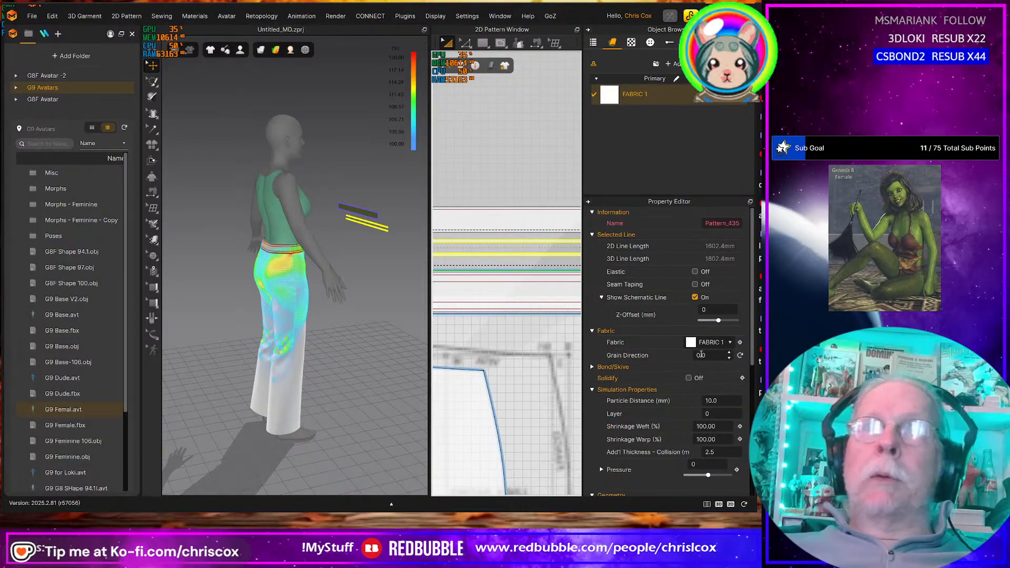
{"action": "left_click", "coordinate": [726, 414]}
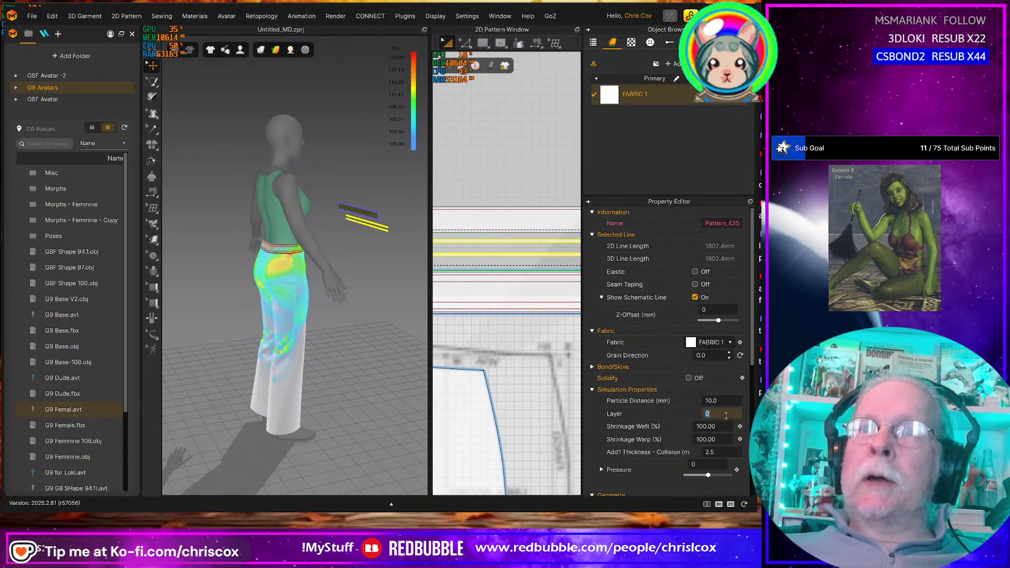
{"action": "type", "text": "5"}
{"action": "key", "text": "Return"}
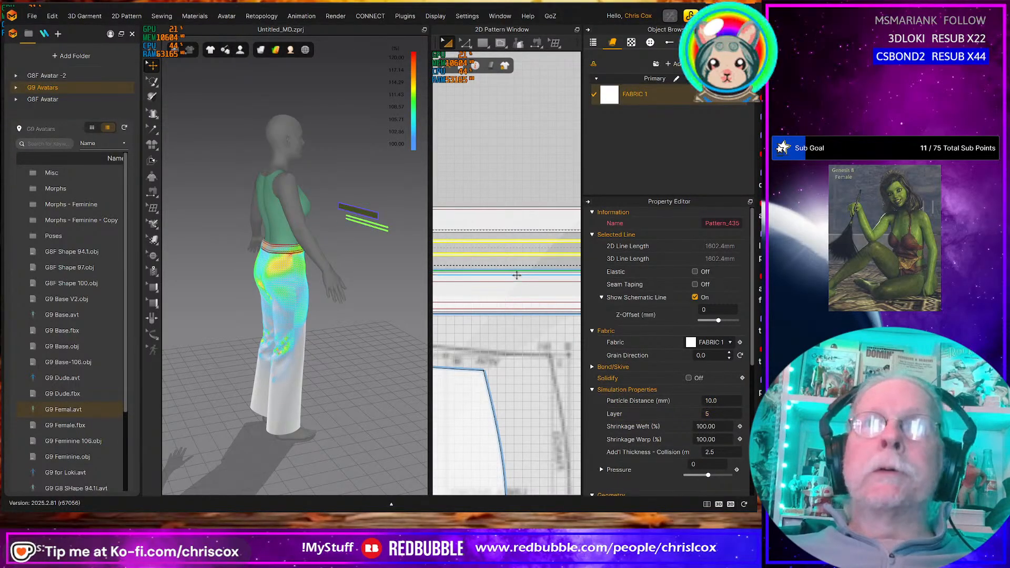
Segment-sew the upper strip's long edges to the rectangle's upper internal line and the waistband's upper internal line
{"action": "middle_click_drag", "start_coordinate": [522, 279], "coordinate": [539, 303]}
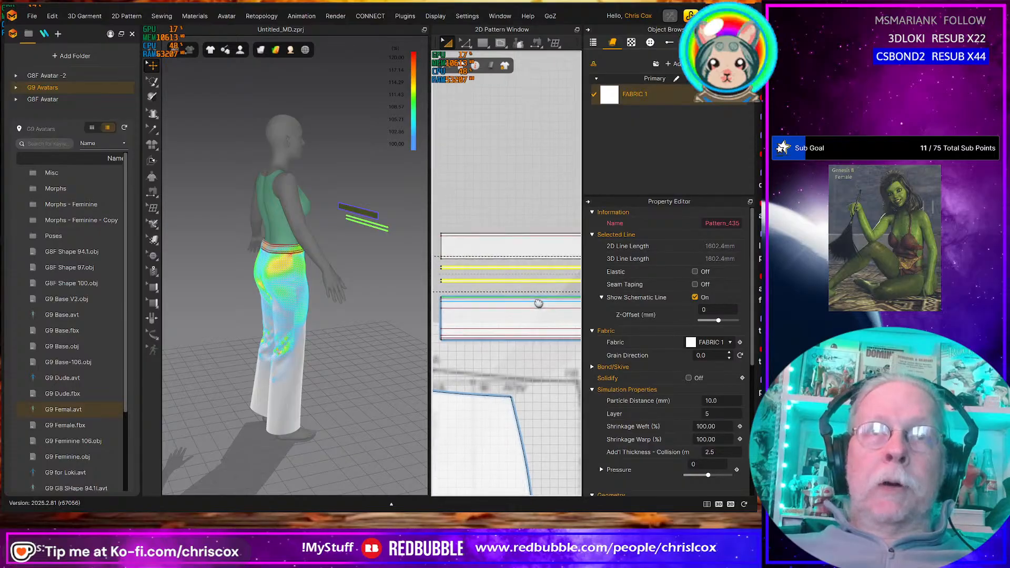
{"action": "key", "text": "n"}
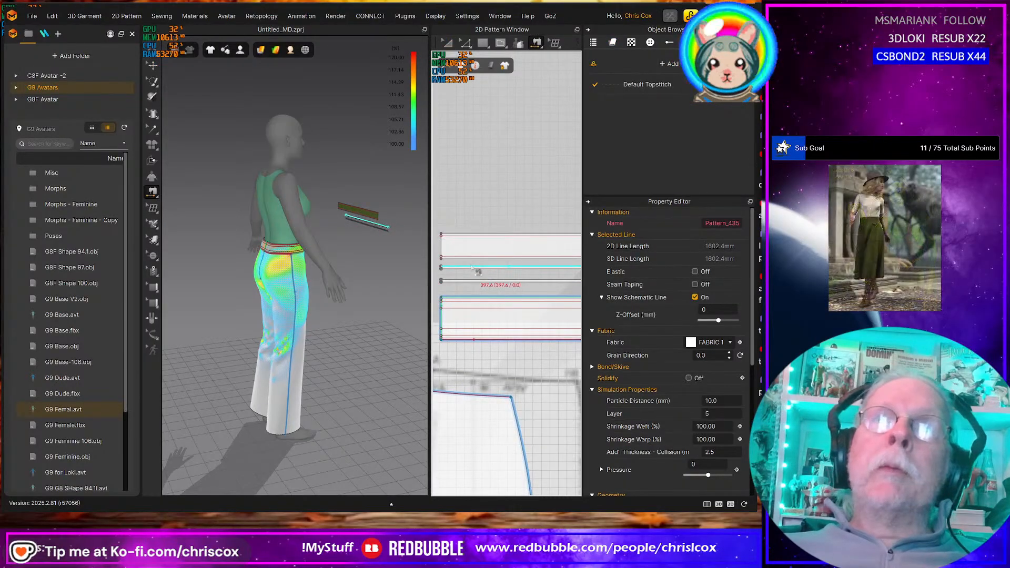
{"action": "left_click", "coordinate": [479, 243]}
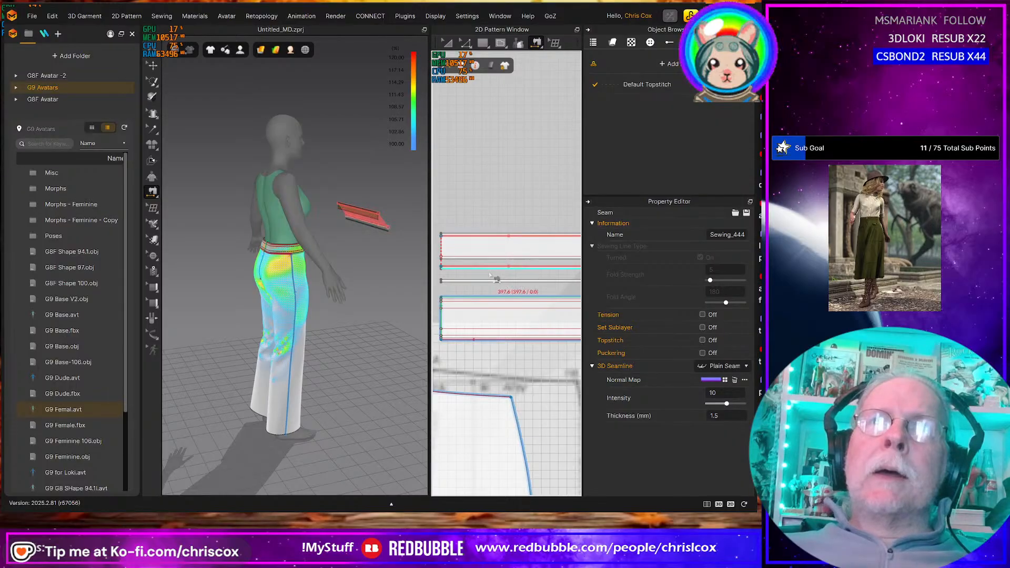
{"action": "left_click", "coordinate": [496, 279]}
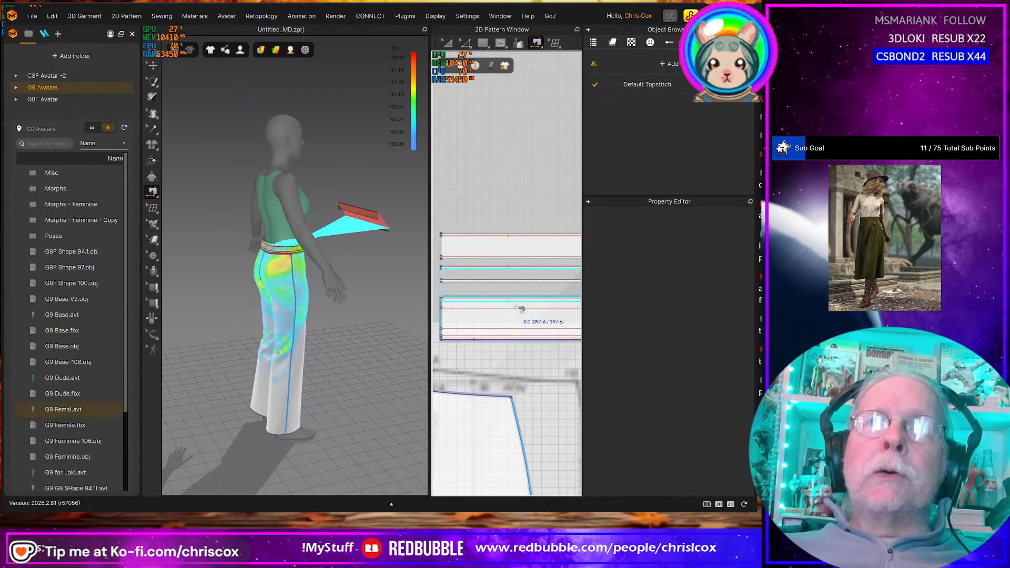
{"action": "left_click", "coordinate": [514, 308]}
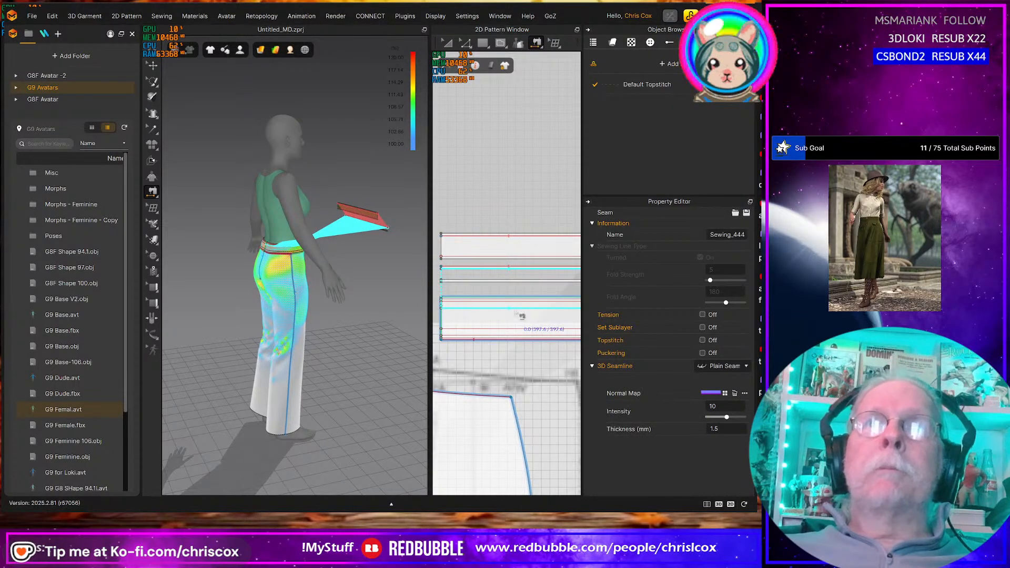
Segment-sew the lower strip's long edges to the rectangle's lower internal line and the waistband's lower internal line
{"action": "left_click", "coordinate": [516, 279]}
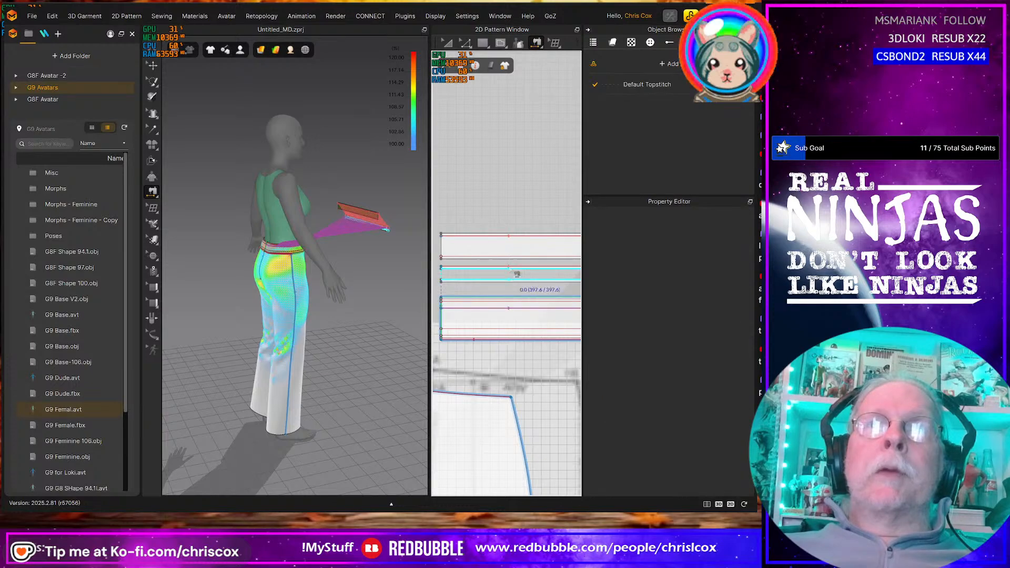
{"action": "left_click", "coordinate": [508, 257]}
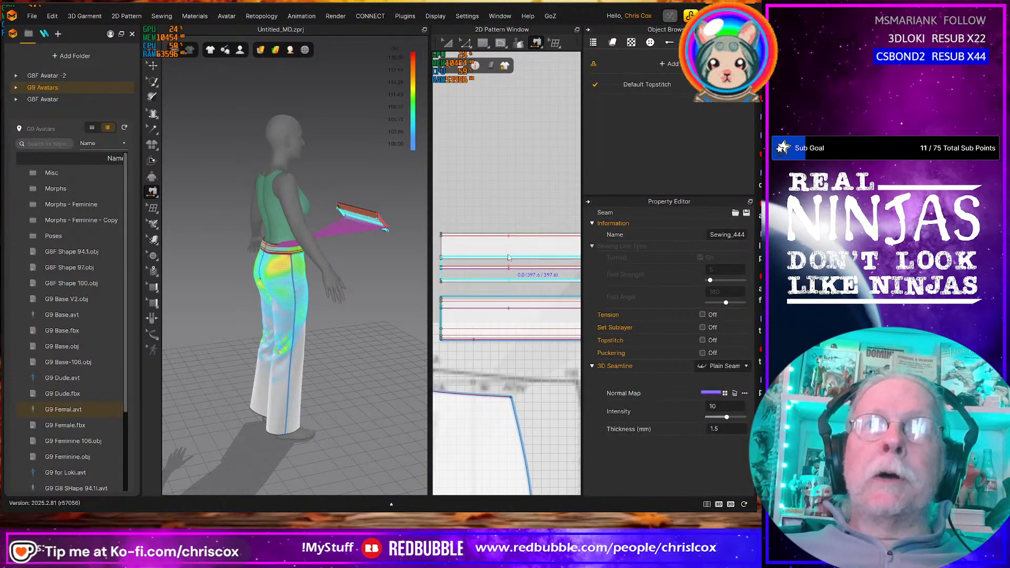
{"action": "left_click", "coordinate": [514, 284]}
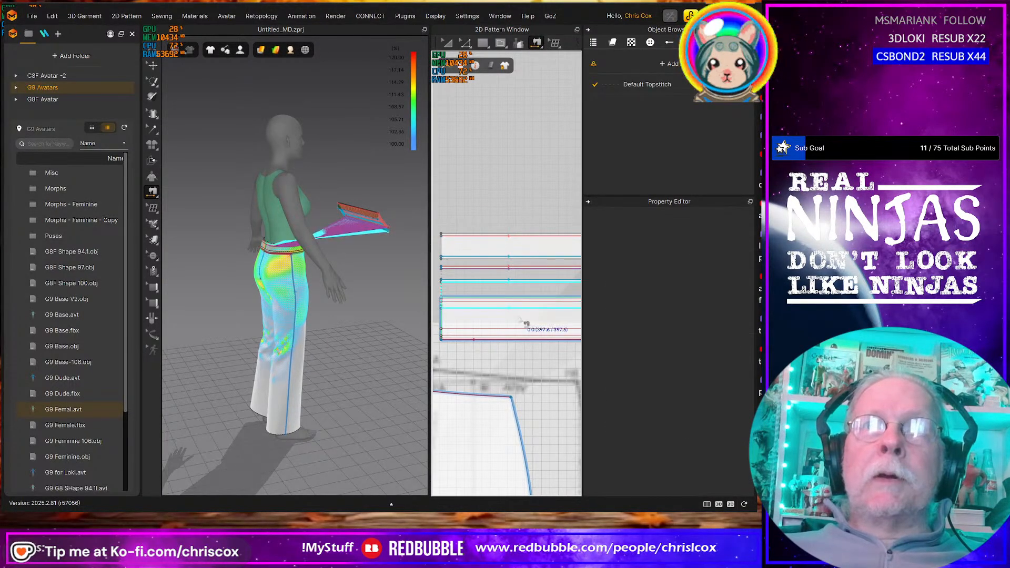
{"action": "left_click", "coordinate": [526, 332]}
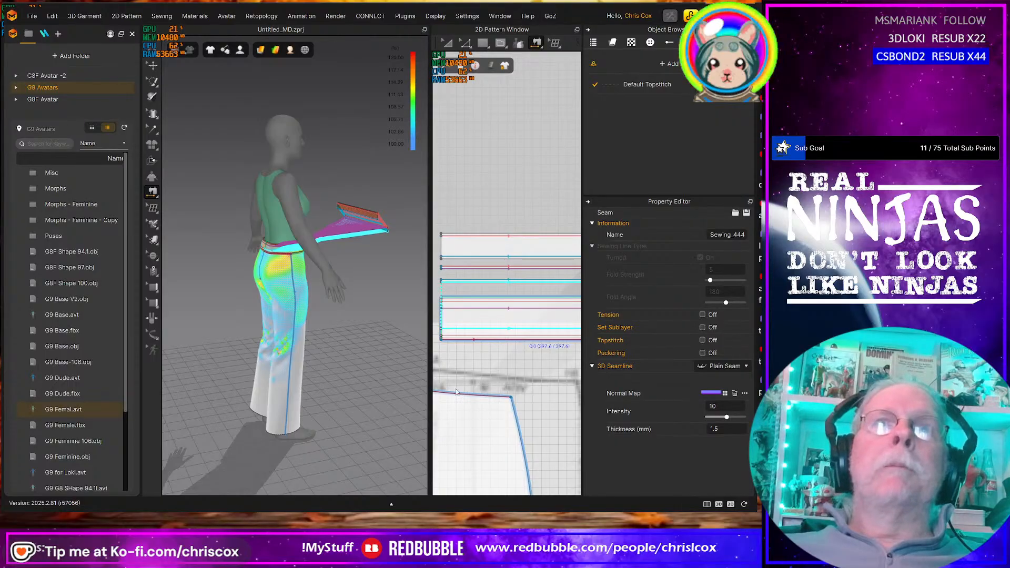
Select the waistband piece and simulate the garment to draw the sewn strips and rectangle onto the waistband
{"action": "scroll", "coordinate": [500, 375], "scroll_direction": "down", "scroll_amount": 2}
{"action": "key", "text": "a"}
{"action": "left_click", "coordinate": [483, 351]}
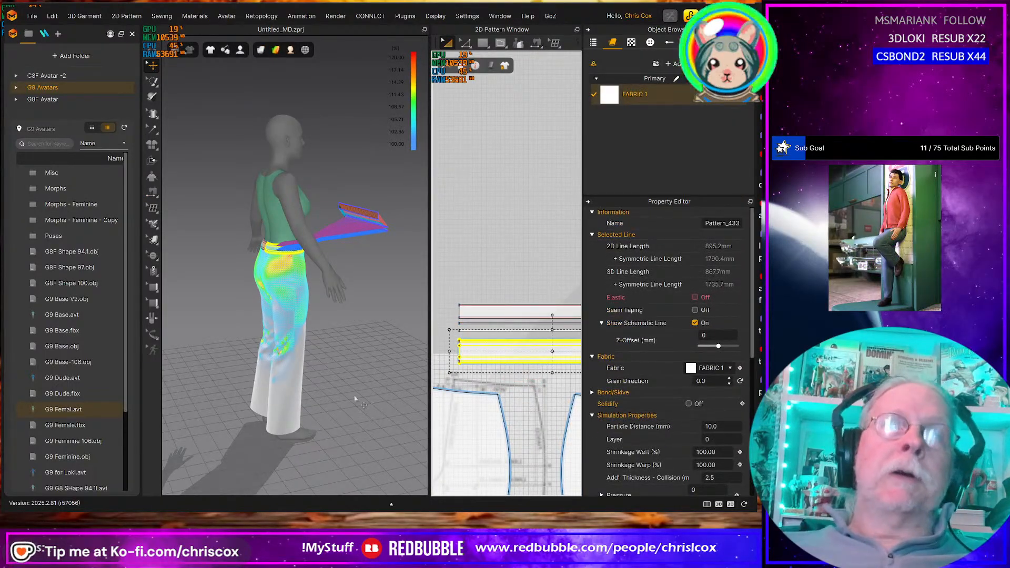
{"action": "right_click_drag", "start_coordinate": [342, 393], "coordinate": [301, 391]}
{"action": "key", "text": "space"}
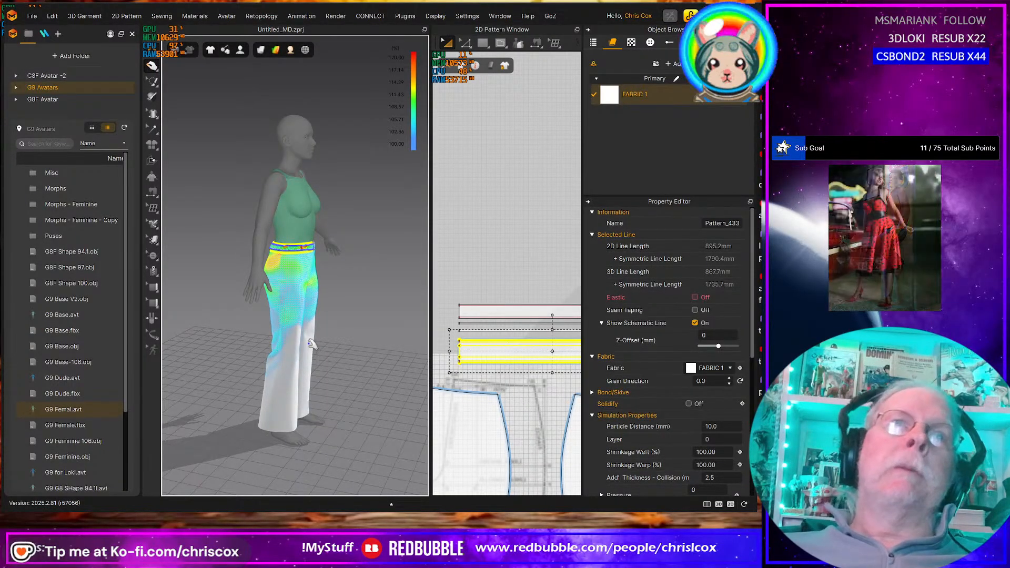
Pull the simulated 30 mm rectangle sideways at the avatar's waist to settle it over the waistband, checking it around to the back
{"action": "scroll", "coordinate": [294, 223], "scroll_direction": "up", "scroll_amount": 5}
{"action": "left_click", "coordinate": [287, 207]}
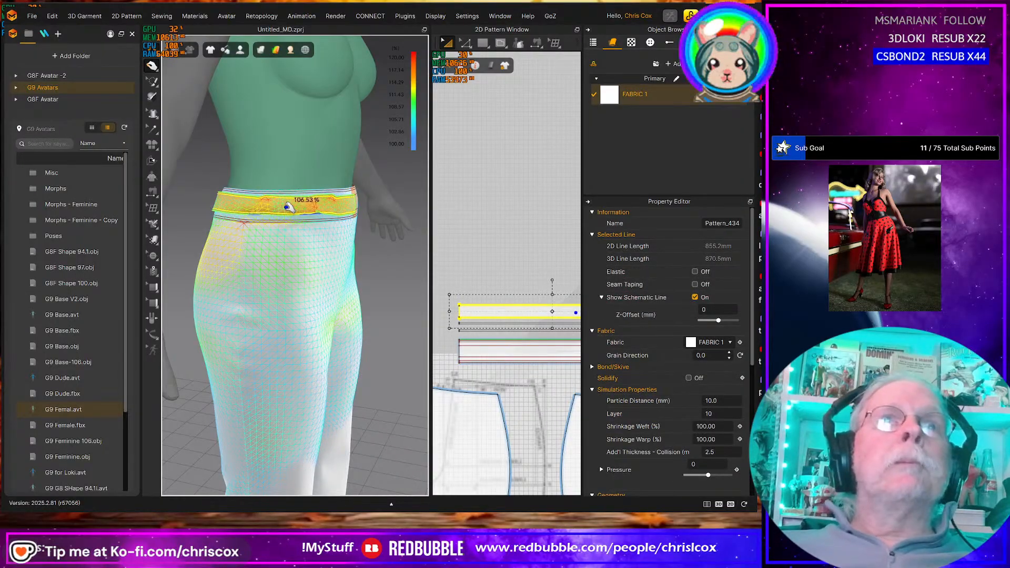
{"action": "left_click_drag", "start_coordinate": [284, 207], "coordinate": [173, 212]}
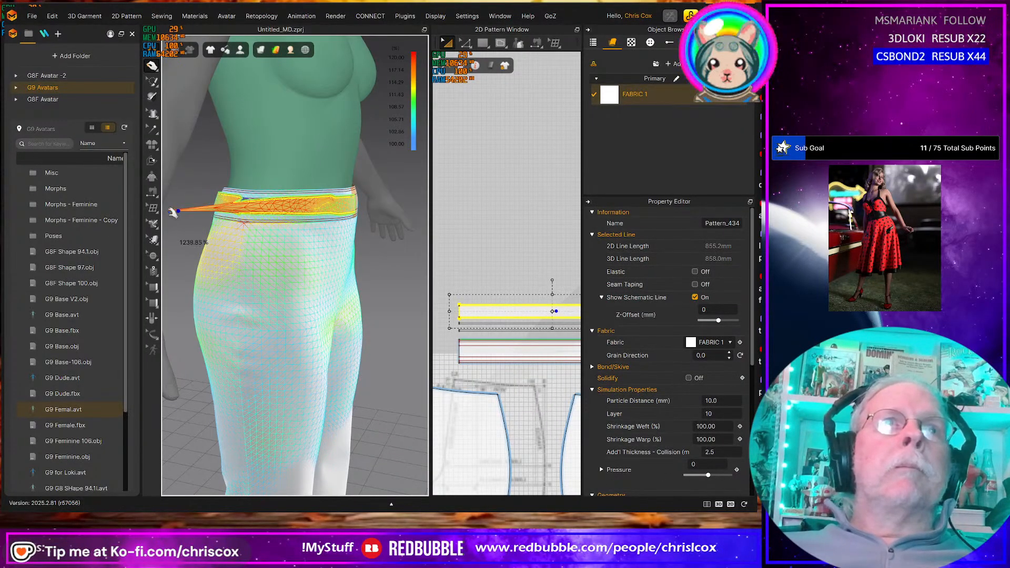
{"action": "left_click", "coordinate": [329, 202]}
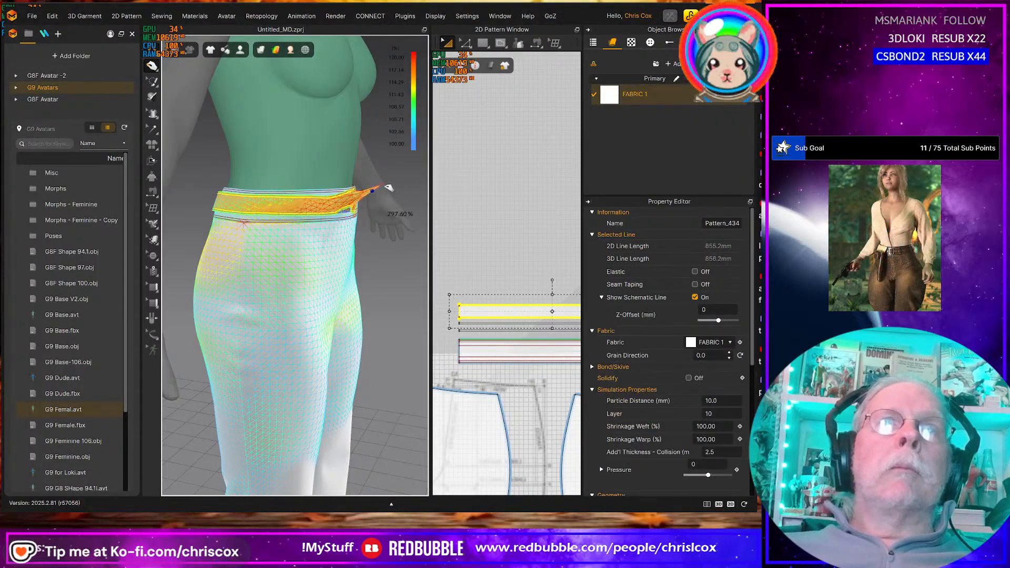
{"action": "right_click_drag", "start_coordinate": [356, 203], "coordinate": [415, 218]}
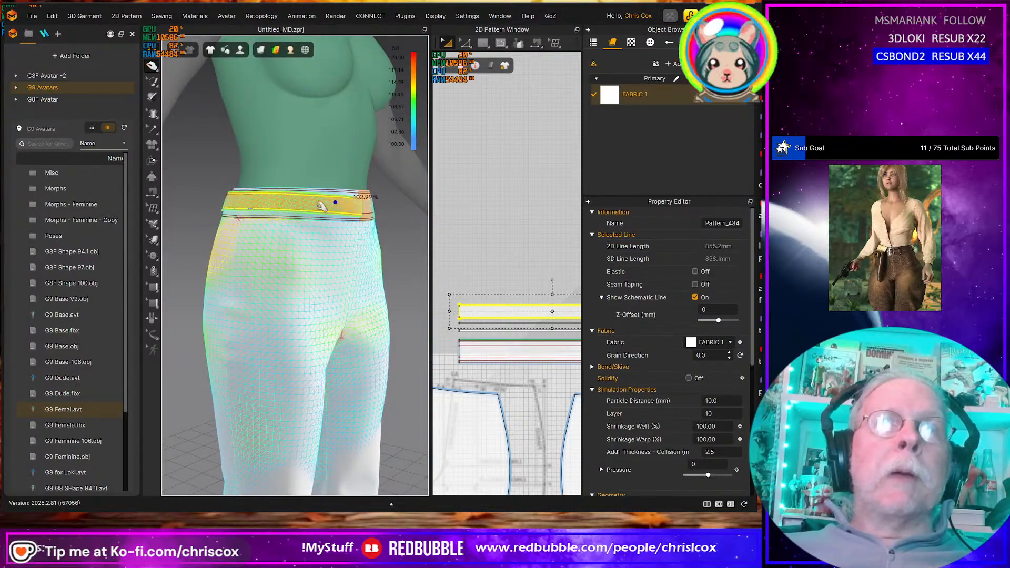
{"action": "right_click_drag", "start_coordinate": [322, 206], "coordinate": [289, 207]}
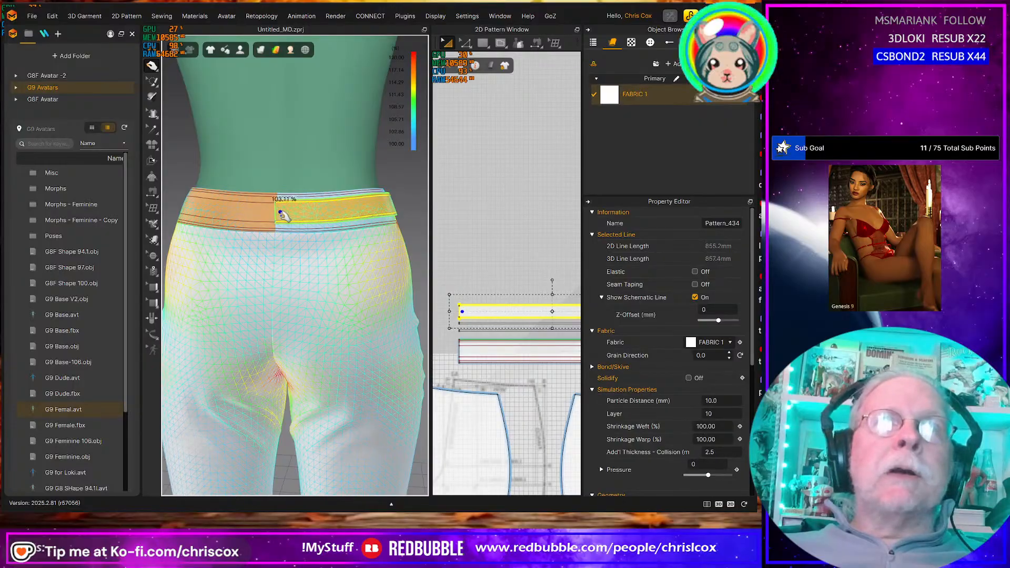
Set the mesh type of the waistband, both strips and the rectangle to Quad (Optimized) and stop the simulation
{"action": "right_click_drag", "start_coordinate": [282, 216], "coordinate": [121, 151]}
{"action": "scroll", "coordinate": [277, 246], "scroll_direction": "up", "scroll_amount": 2}
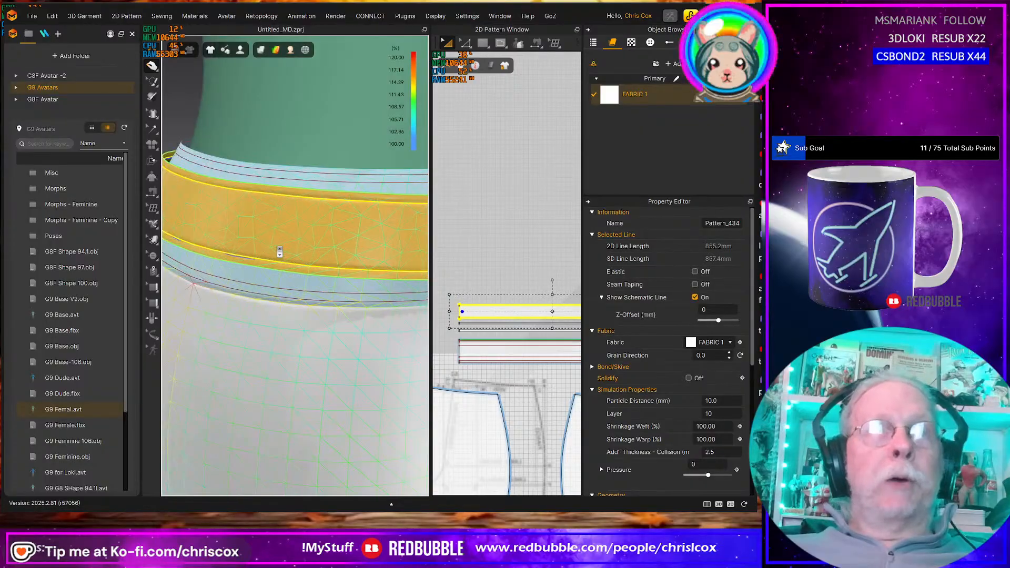
{"action": "scroll", "coordinate": [276, 246], "scroll_direction": "down", "scroll_amount": 4}
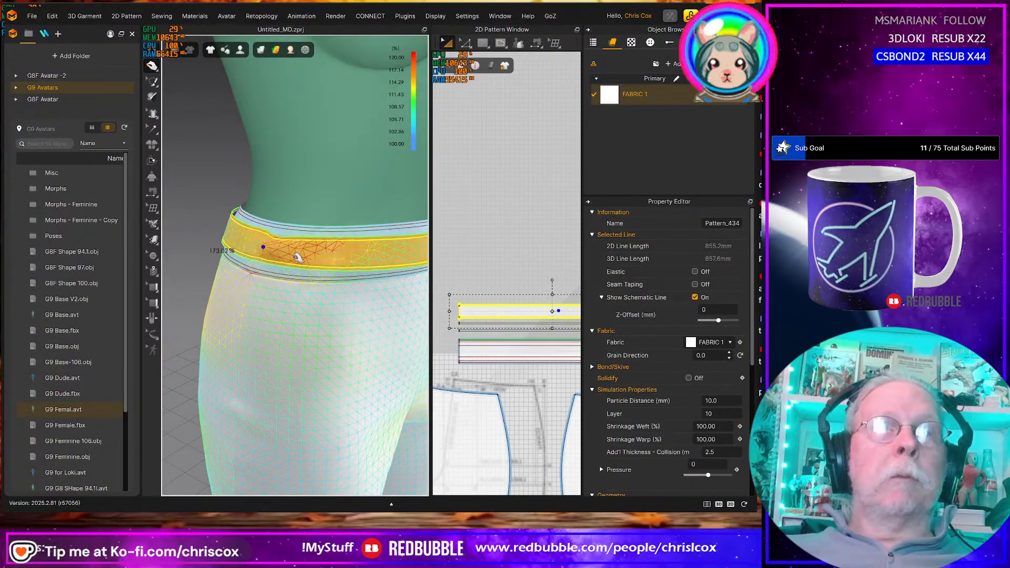
{"action": "scroll", "coordinate": [342, 277], "scroll_direction": "down", "scroll_amount": 3}
{"action": "mouse_move", "coordinate": [347, 281]}
{"action": "right_mouse_down"}
{"action": "mouse_move", "coordinate": [335, 272]}
{"action": "mouse_move", "coordinate": [348, 291]}
{"action": "mouse_move", "coordinate": [358, 289]}
{"action": "right_mouse_up"}
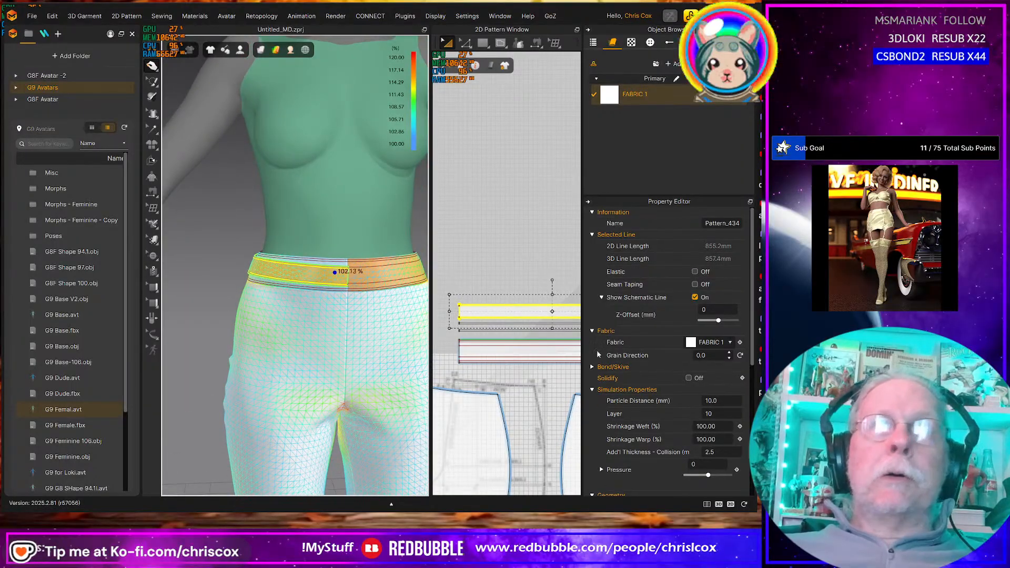
{"action": "scroll", "coordinate": [561, 349], "scroll_direction": "down", "scroll_amount": 3}
{"action": "middle_click_drag", "start_coordinate": [562, 342], "coordinate": [511, 245]}
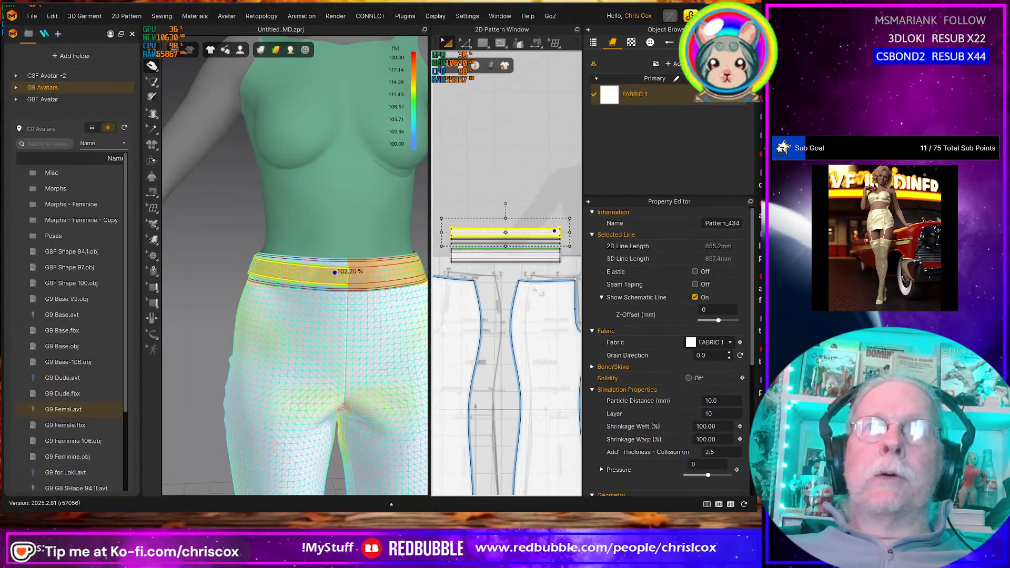
{"action": "left_click", "coordinate": [442, 201]}
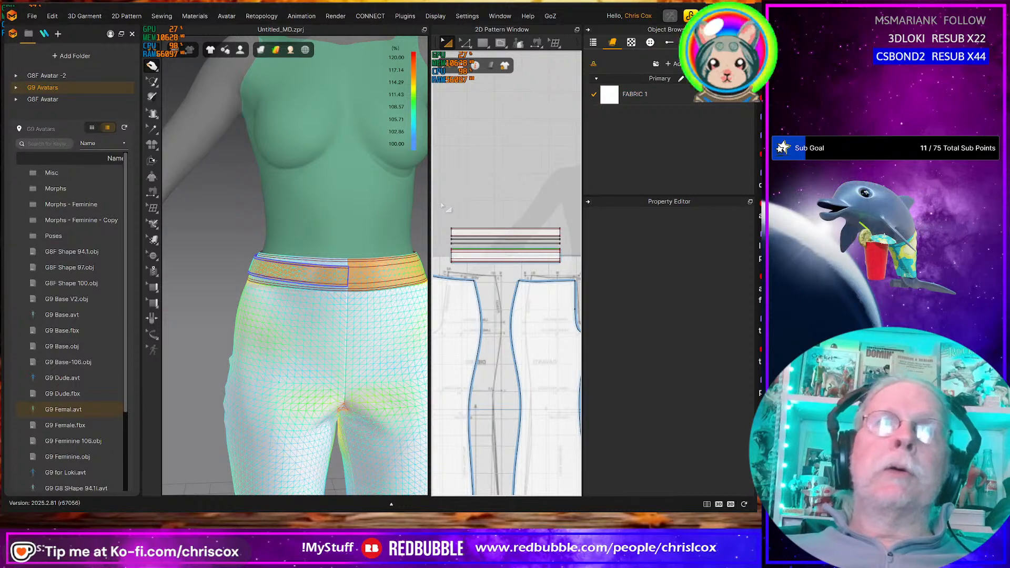
{"action": "left_click_drag", "start_coordinate": [552, 275], "coordinate": [575, 279]}
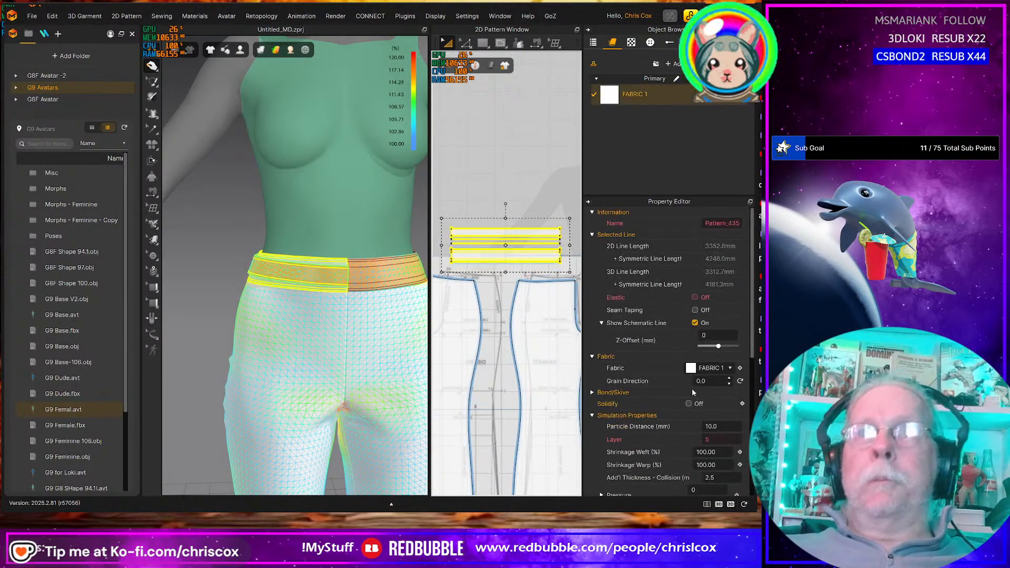
{"action": "scroll", "coordinate": [723, 406], "scroll_direction": "down", "scroll_amount": 5}
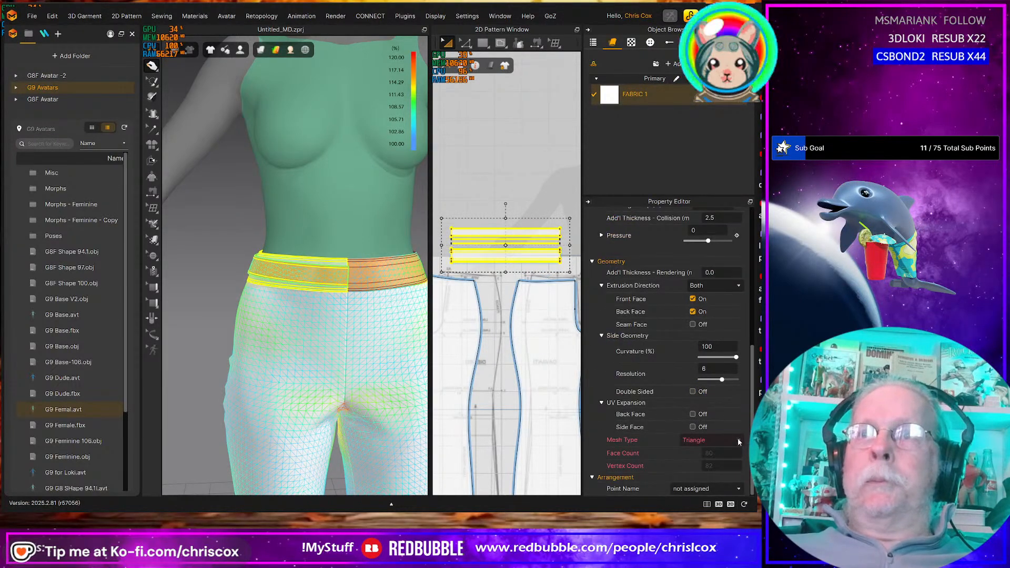
{"action": "left_click", "coordinate": [738, 439]}
{"action": "left_click", "coordinate": [478, 378]}
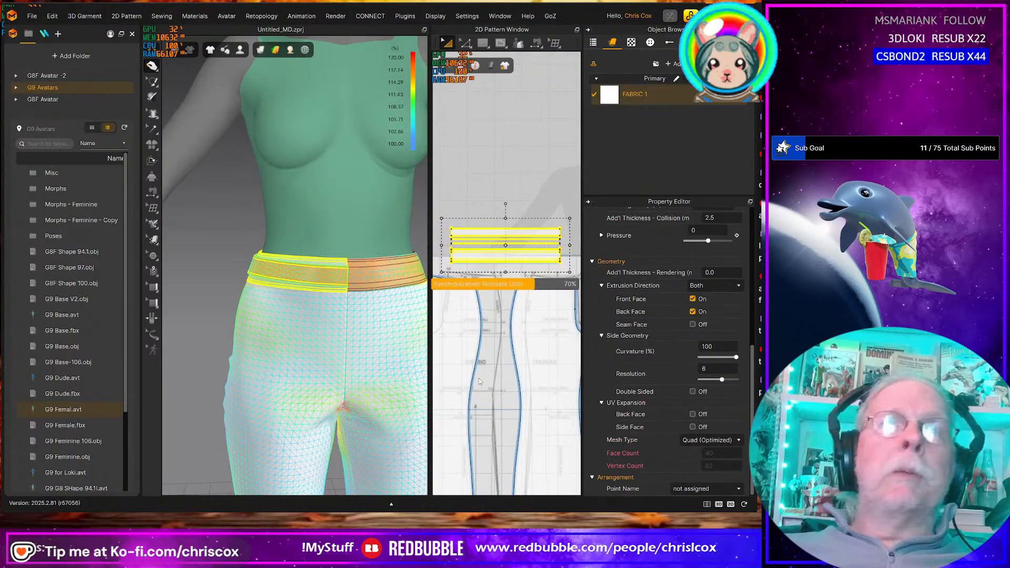
{"action": "key", "text": "space"}
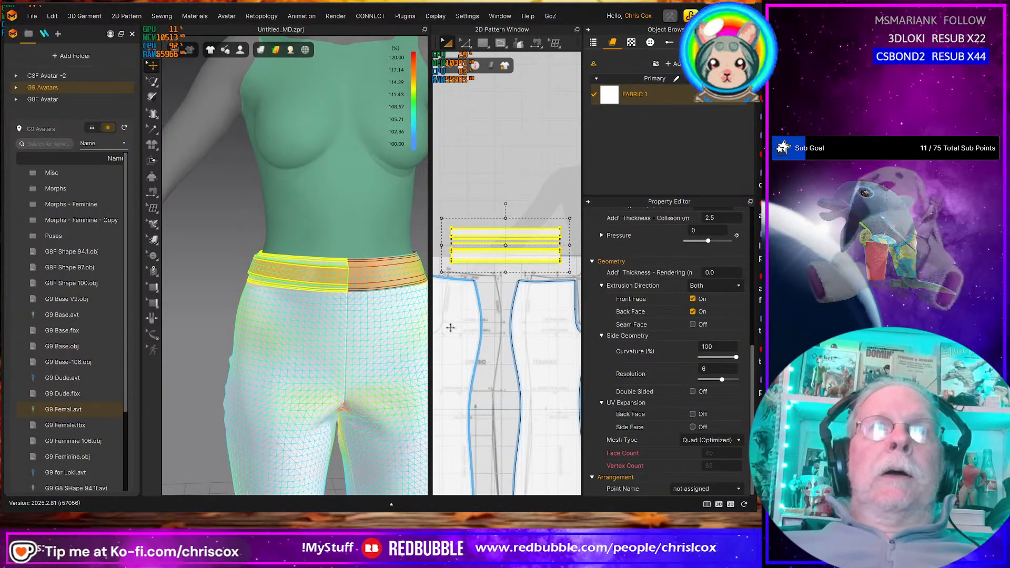
Place a mirrored copy of the rectangle and the two strips above the opposite half's waistband piece
{"action": "middle_click_drag", "start_coordinate": [518, 268], "coordinate": [466, 255]}
{"action": "middle_click_drag", "start_coordinate": [548, 276], "coordinate": [530, 274]}
{"action": "scroll", "coordinate": [531, 274], "scroll_direction": "down", "scroll_amount": 3}
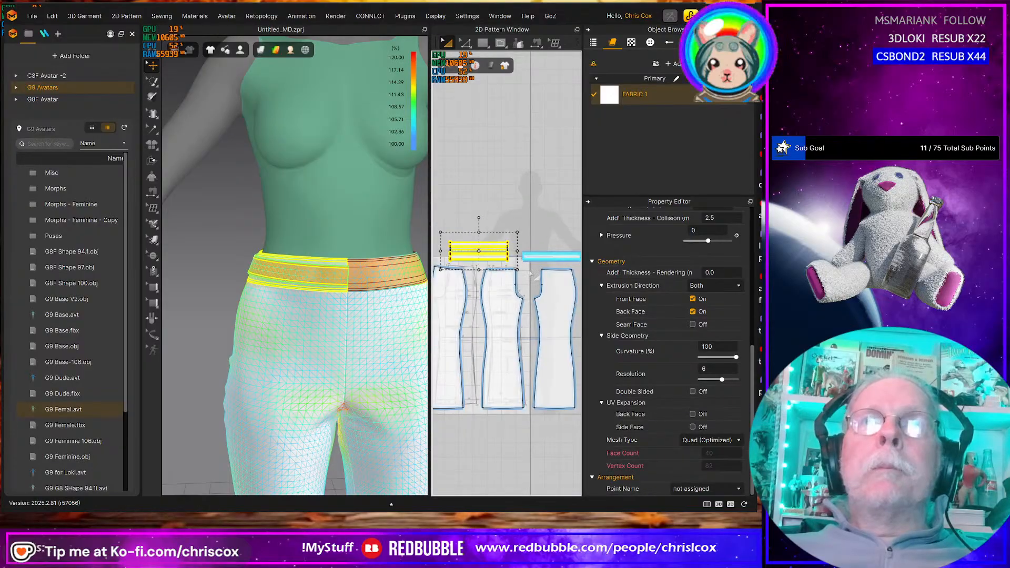
{"action": "left_click", "coordinate": [534, 229]}
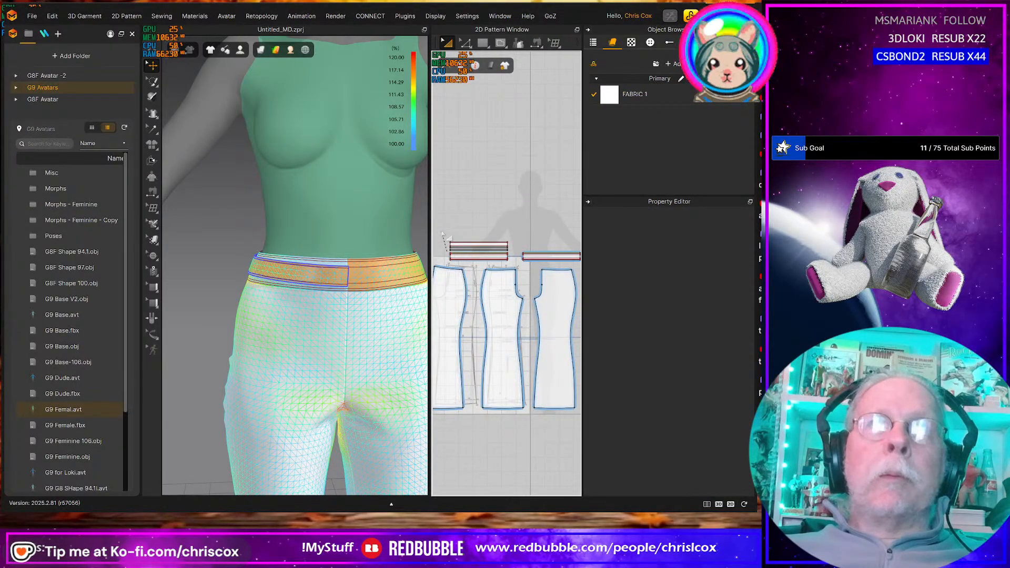
{"action": "left_click_drag", "start_coordinate": [442, 232], "coordinate": [551, 242]}
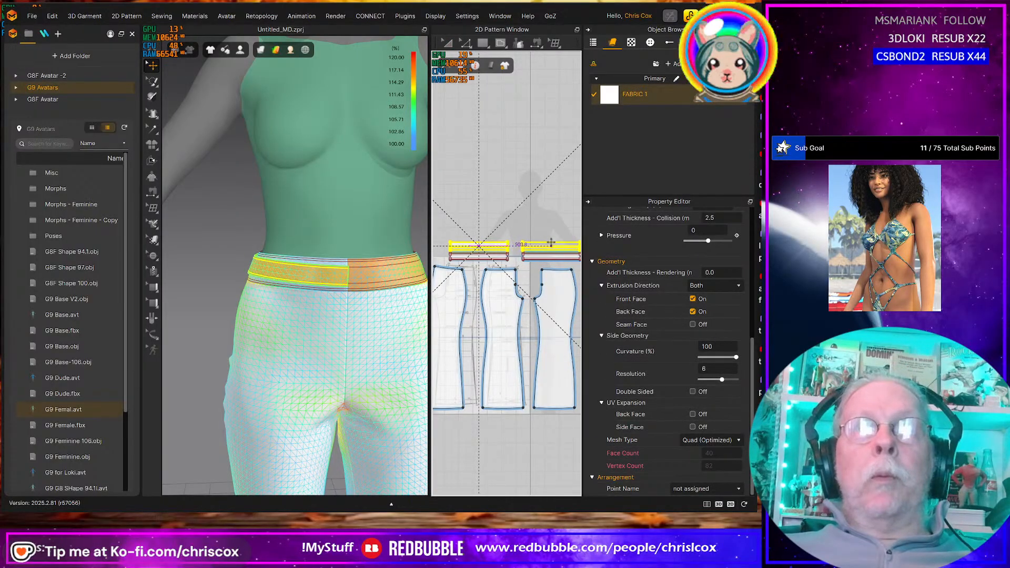
{"action": "left_click", "coordinate": [550, 246]}
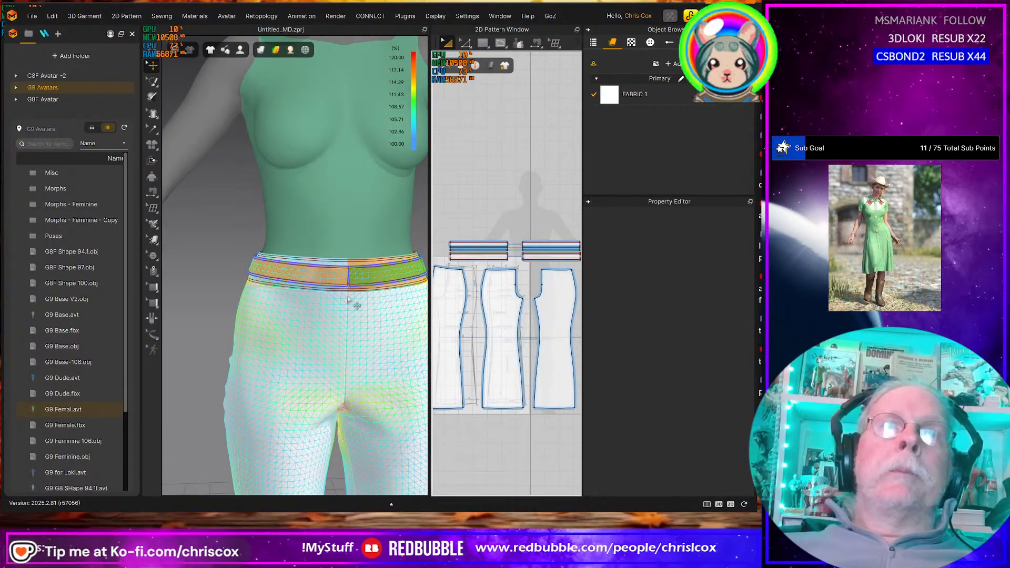
Simulate the garment with the copied rectangle and strips on the other half, and inspect the complete waistband from the front
{"action": "scroll", "coordinate": [348, 296], "scroll_direction": "up", "scroll_amount": 4}
{"action": "key", "text": "space"}
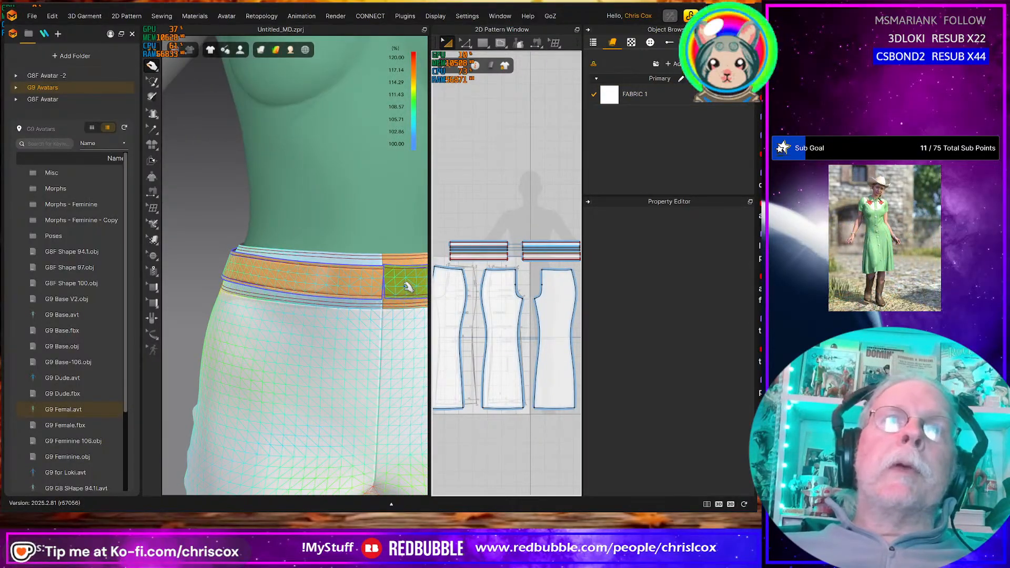
{"action": "middle_click_drag", "start_coordinate": [408, 286], "coordinate": [382, 287]}
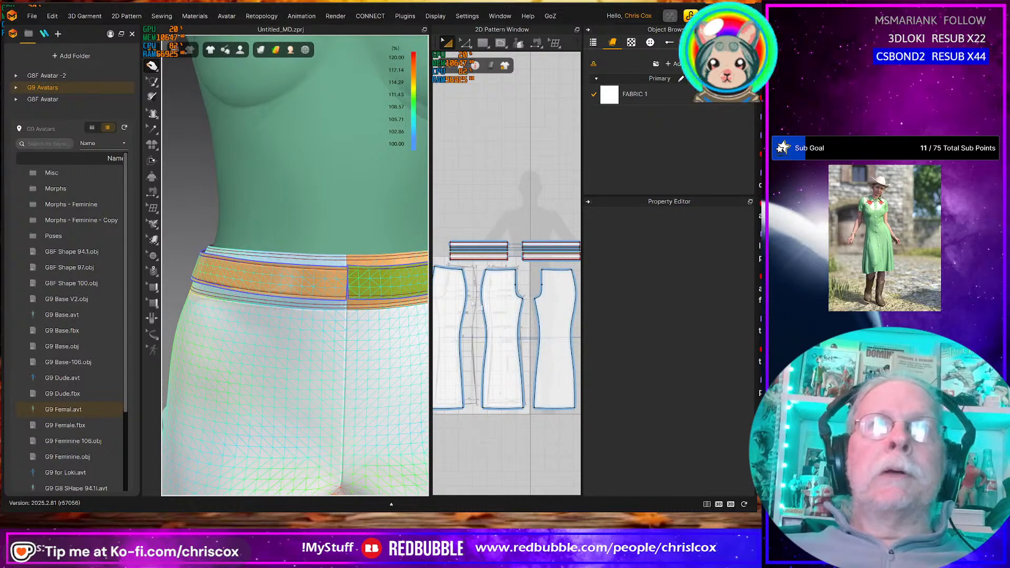
{"action": "scroll", "coordinate": [518, 330], "scroll_direction": "up", "scroll_amount": 2}
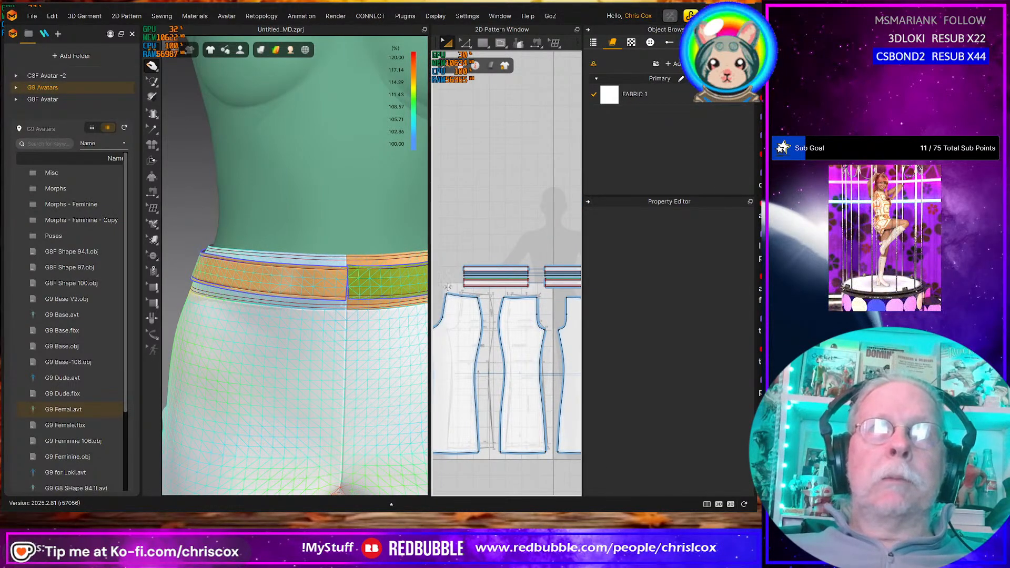
{"action": "scroll", "coordinate": [447, 286], "scroll_direction": "up", "scroll_amount": 3}
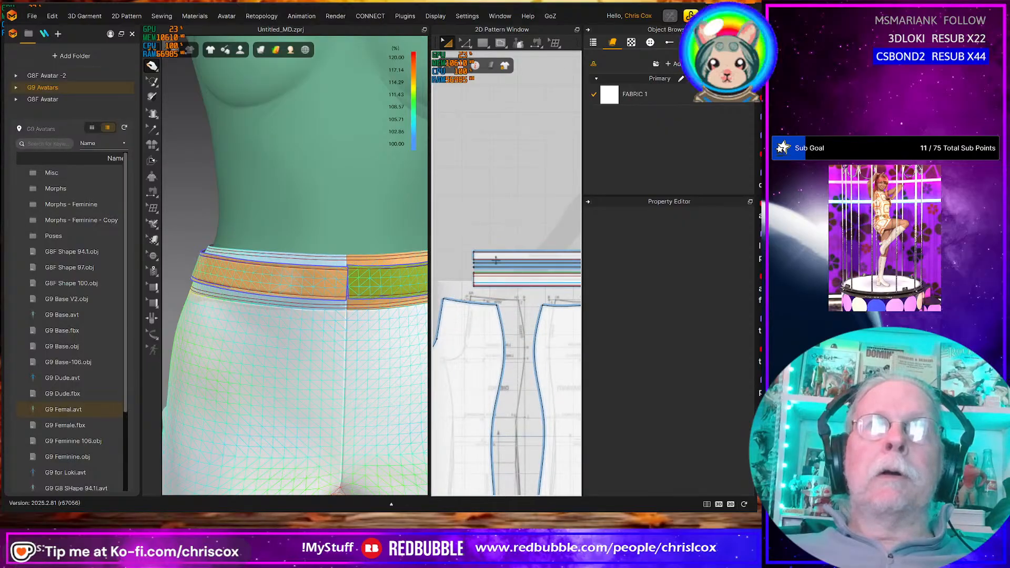
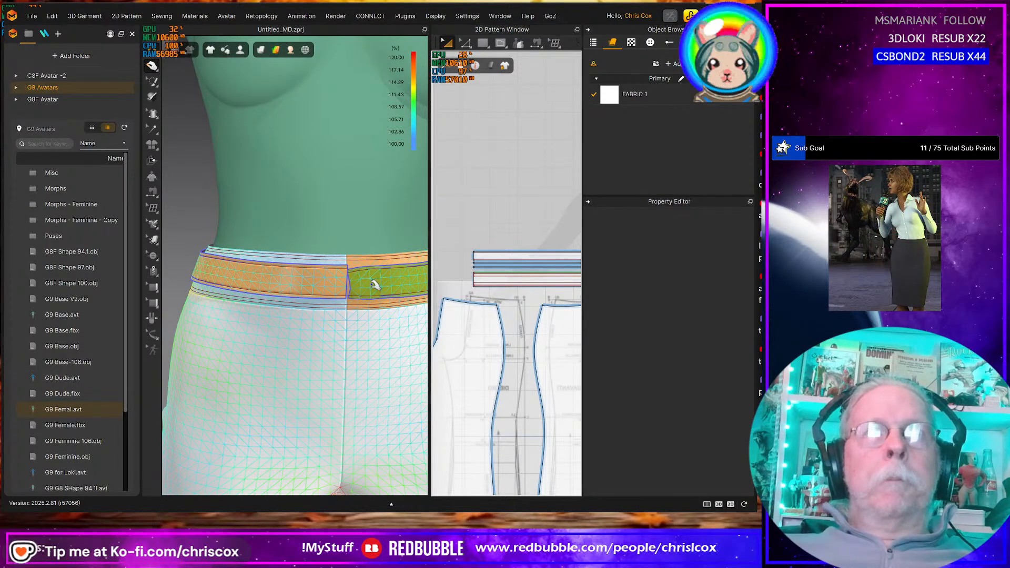
{"action": "scroll", "coordinate": [375, 289], "scroll_direction": "up", "scroll_amount": 4}
{"action": "scroll", "coordinate": [375, 290], "scroll_direction": "down", "scroll_amount": 4}
{"action": "scroll", "coordinate": [375, 289], "scroll_direction": "down", "scroll_amount": 6}
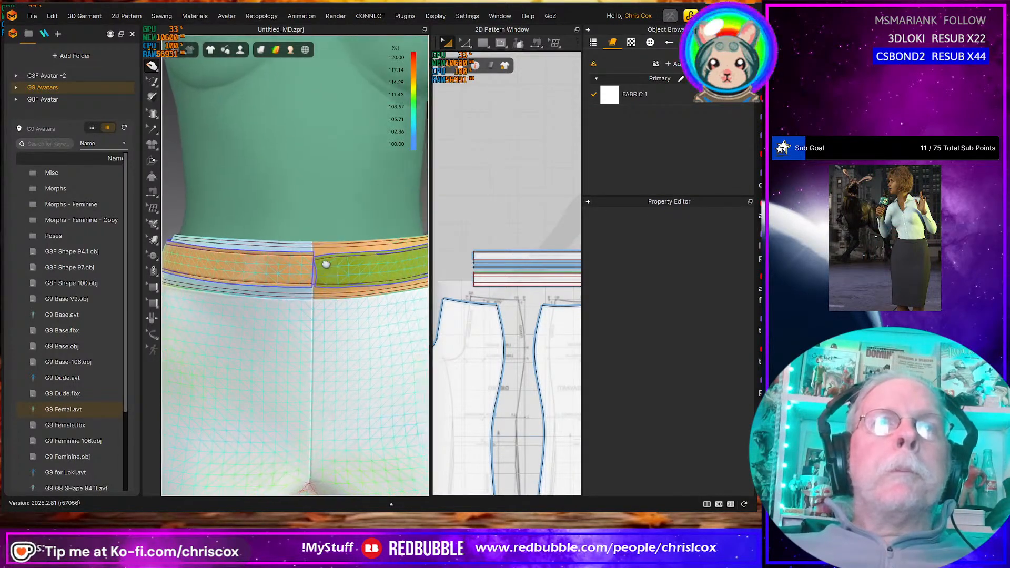
{"action": "scroll", "coordinate": [317, 325], "scroll_direction": "down", "scroll_amount": 5}
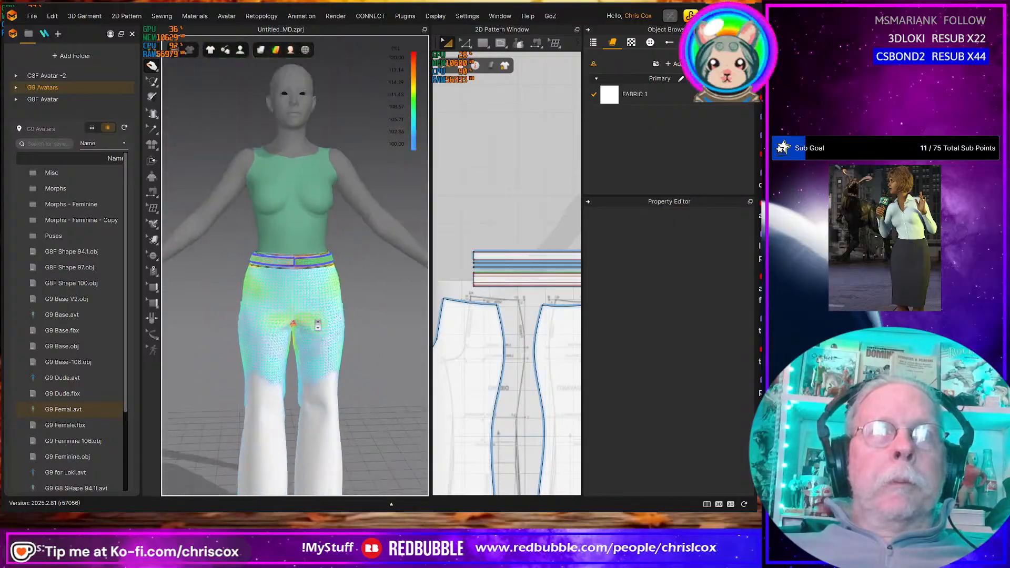
{"action": "scroll", "coordinate": [325, 340], "scroll_direction": "up", "scroll_amount": 6}
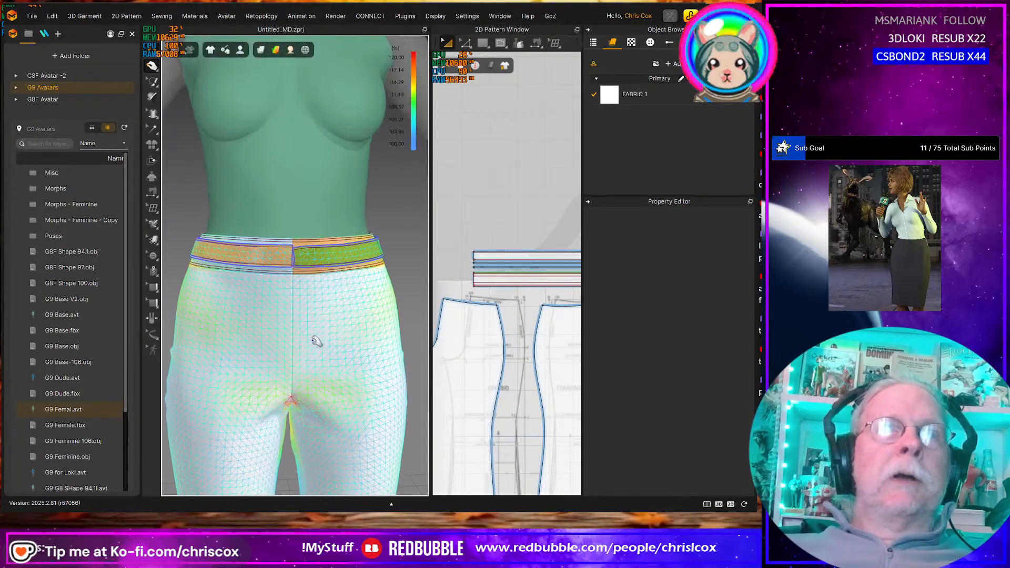
Check the front and back trouser pieces' properties and examine the seat of the trousers from behind
{"action": "left_click", "coordinate": [291, 371]}
{"action": "scroll", "coordinate": [480, 367], "scroll_direction": "down", "scroll_amount": 3}
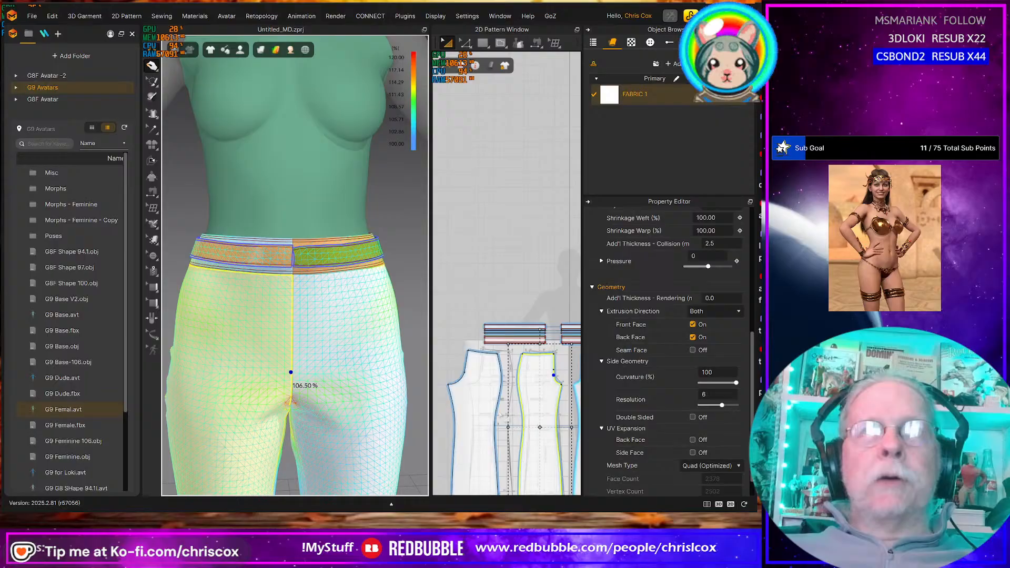
{"action": "left_click", "coordinate": [471, 361]}
{"action": "right_click_drag", "start_coordinate": [226, 380], "coordinate": [410, 343]}
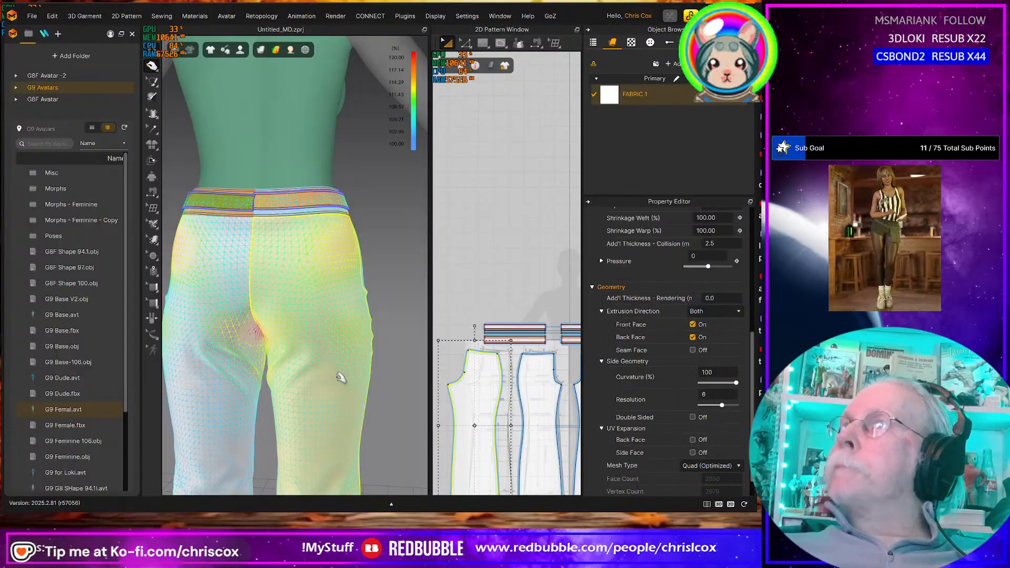
Switch to the browser and compare the curved rear seams in the Vintage Dittos Saddleback Jeans photos with the trousers' back
{"action": "key", "text": "alt+Tab"}
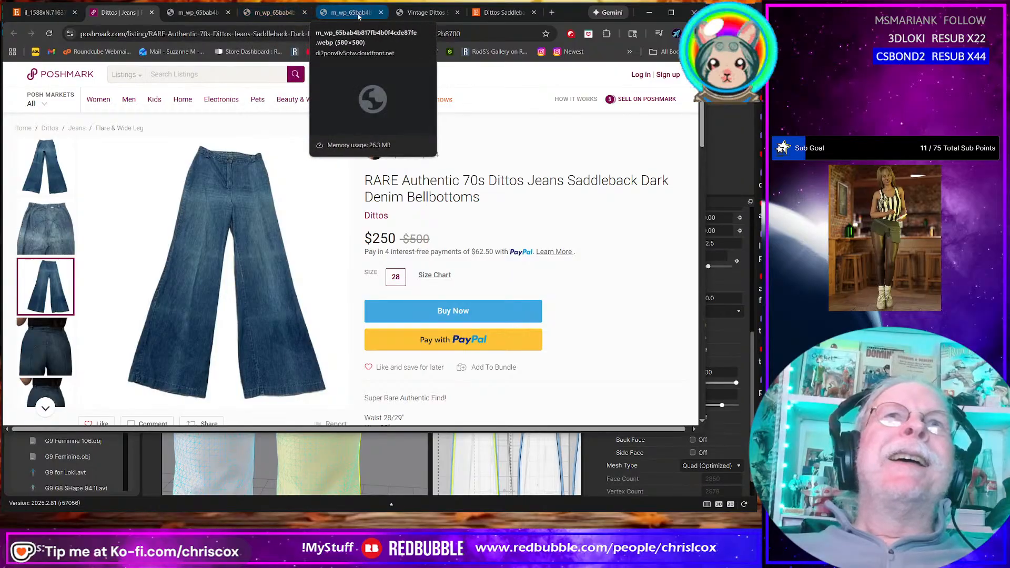
{"action": "left_click", "coordinate": [415, 14]}
{"action": "scroll", "coordinate": [460, 357], "scroll_direction": "down", "scroll_amount": 5}
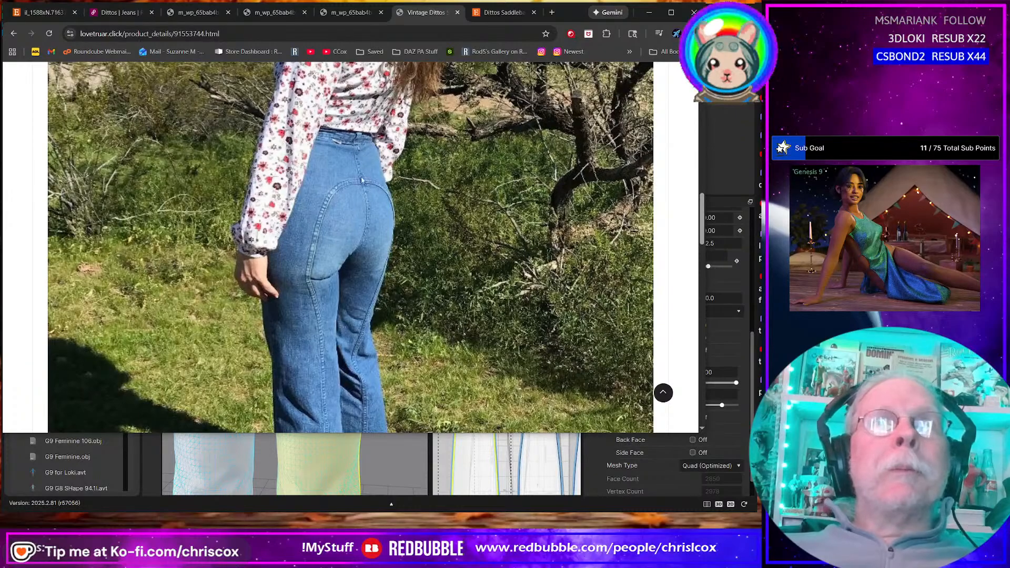
{"action": "key", "text": "alt+Tab"}
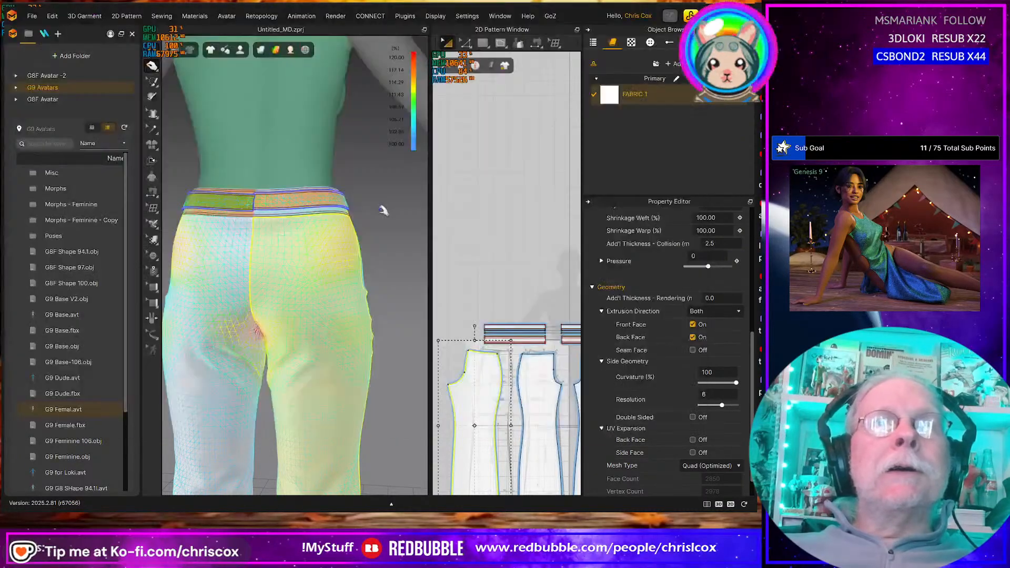
{"action": "left_click", "coordinate": [254, 247]}
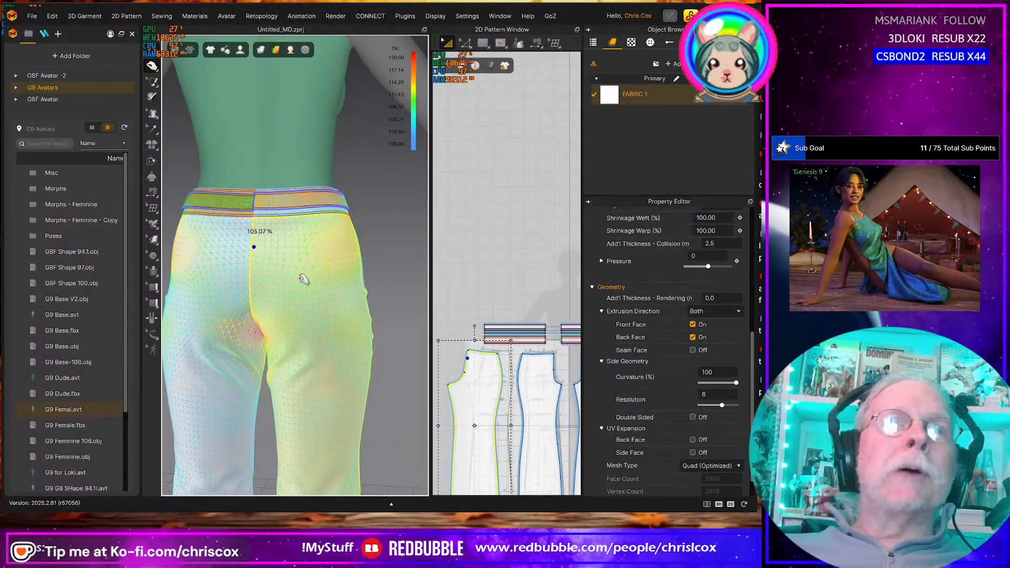
{"action": "key", "text": "alt+Tab"}
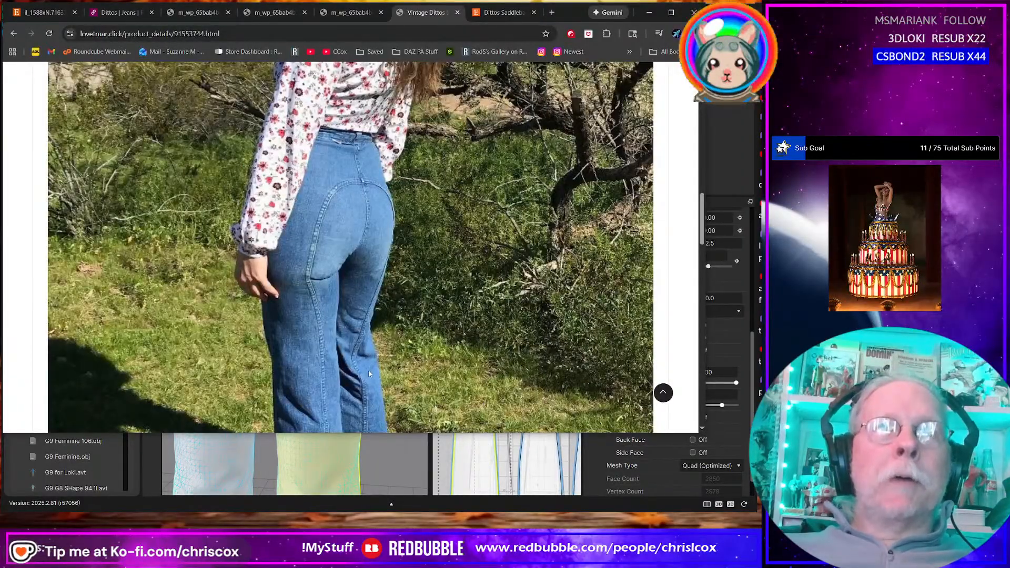
{"action": "scroll", "coordinate": [370, 374], "scroll_direction": "up", "scroll_amount": 15}
{"action": "scroll", "coordinate": [313, 346], "scroll_direction": "down", "scroll_amount": 1}
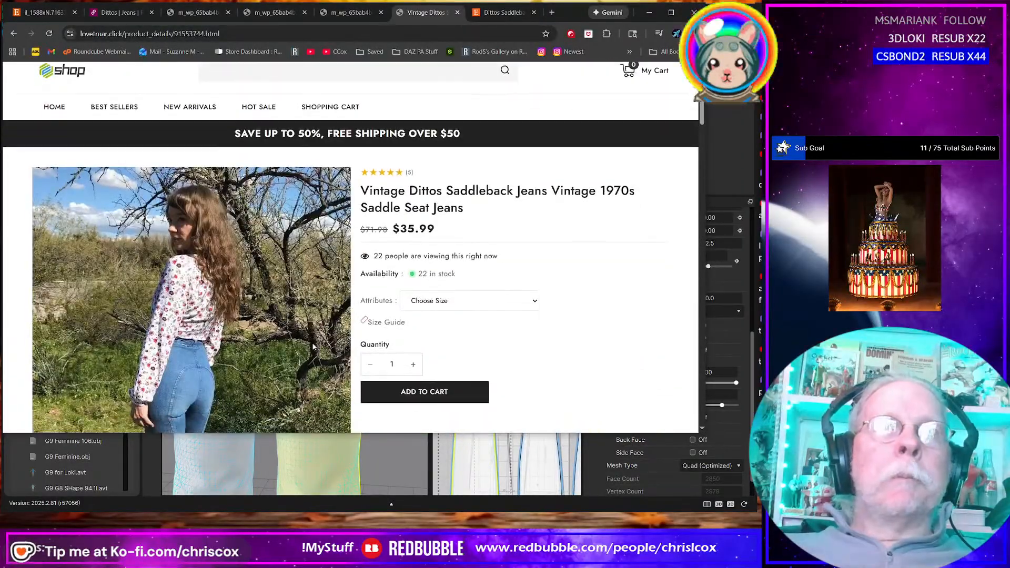
{"action": "left_click", "coordinate": [649, 13]}
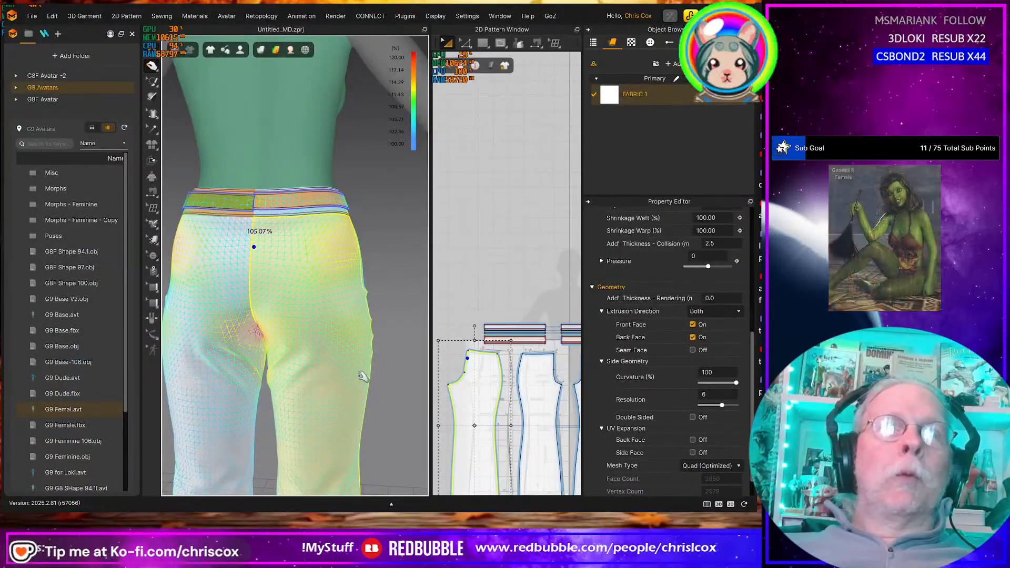
Draw an internal line on the back trouser piece from the centre-back seam about 112 mm across, turning about 903 mm down to the hem
{"action": "middle_click_drag", "start_coordinate": [367, 332], "coordinate": [402, 279]}
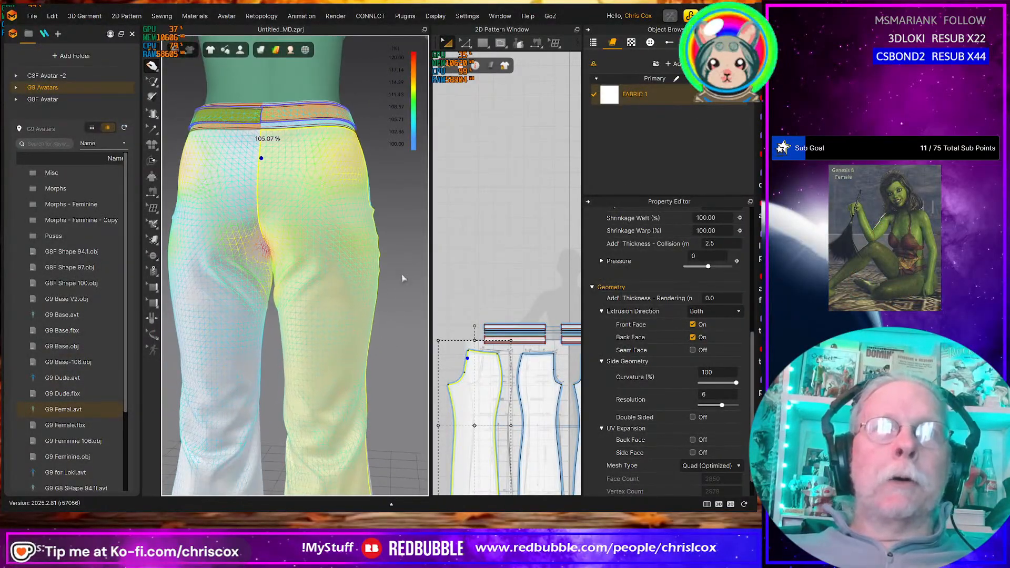
{"action": "scroll", "coordinate": [478, 368], "scroll_direction": "up", "scroll_amount": 5}
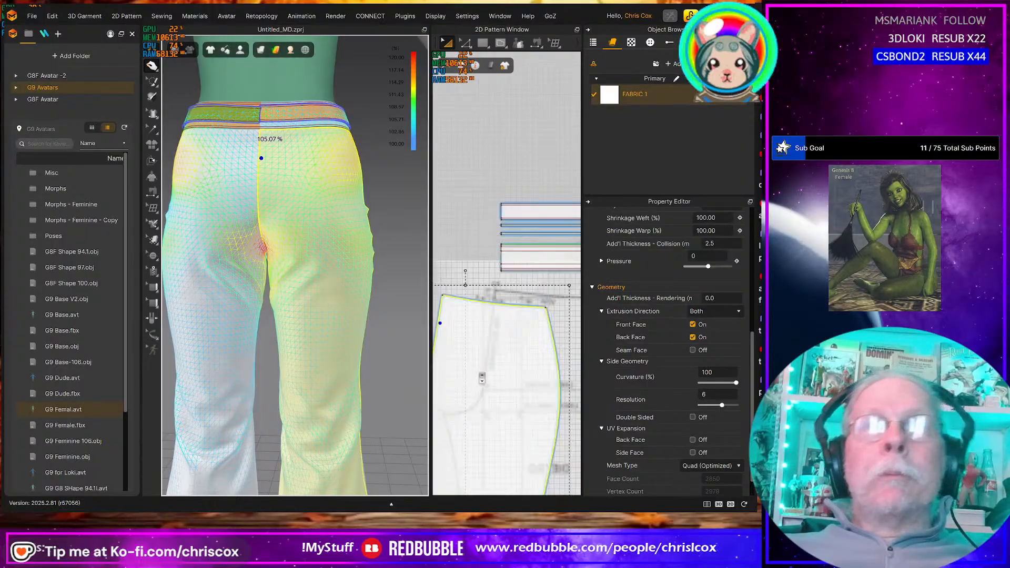
{"action": "scroll", "coordinate": [478, 369], "scroll_direction": "down", "scroll_amount": 5}
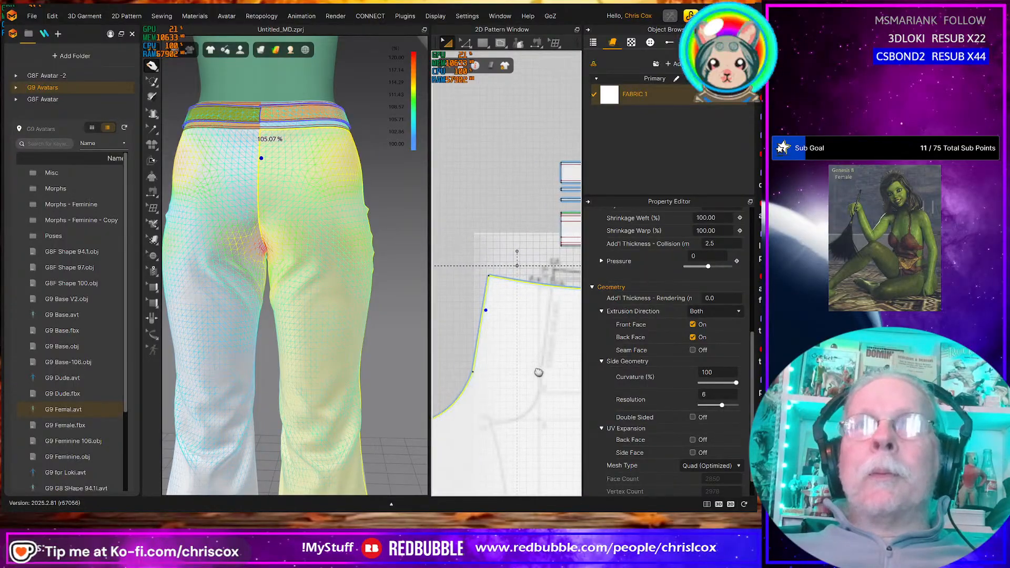
{"action": "key", "text": "g"}
{"action": "left_click", "coordinate": [483, 306]}
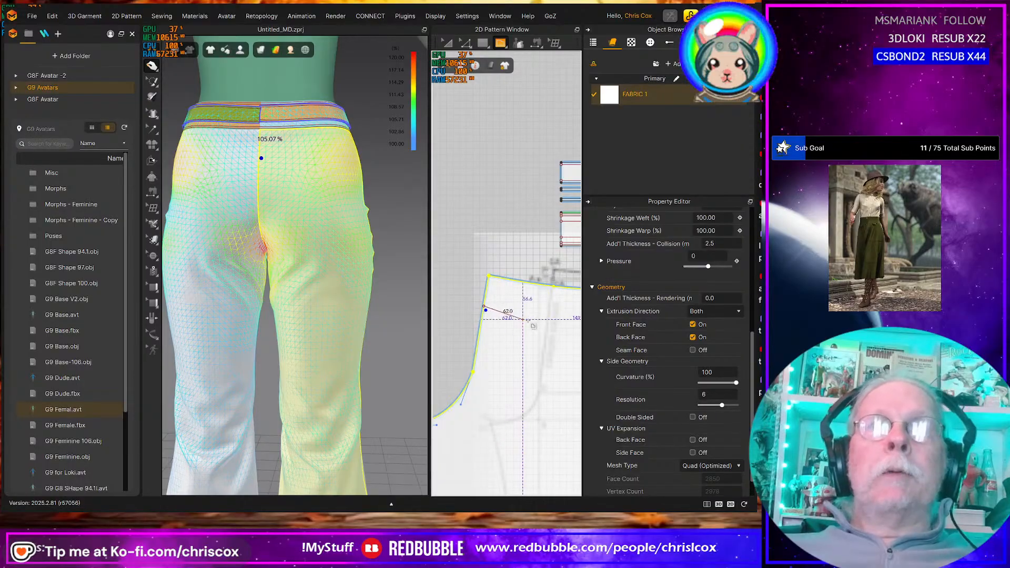
{"action": "left_click", "coordinate": [554, 329]}
{"action": "middle_click_drag", "start_coordinate": [552, 367], "coordinate": [529, 305]}
{"action": "scroll", "coordinate": [529, 311], "scroll_direction": "down", "scroll_amount": 5}
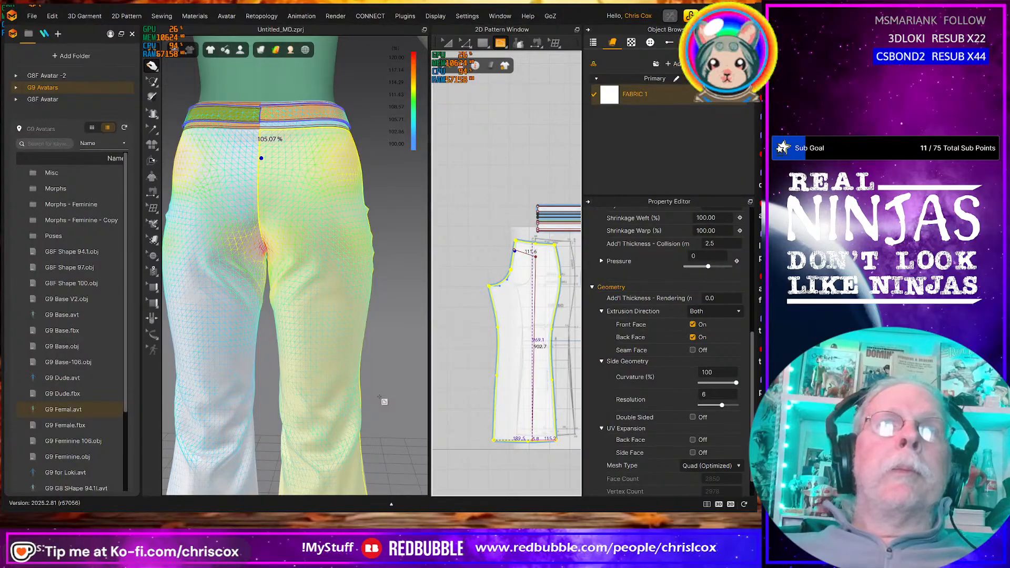
{"action": "key", "text": "Return"}
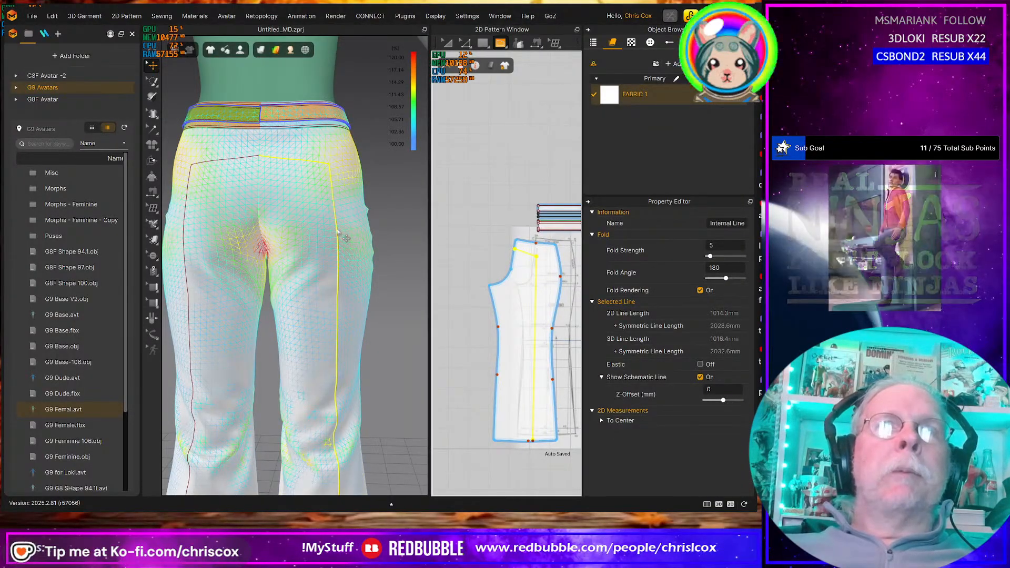
Shift the internal line's long vertical segment slightly towards the centre-back seam, and check it against the Saddleback Jeans photo in the browser
{"action": "left_click", "coordinate": [307, 224]}
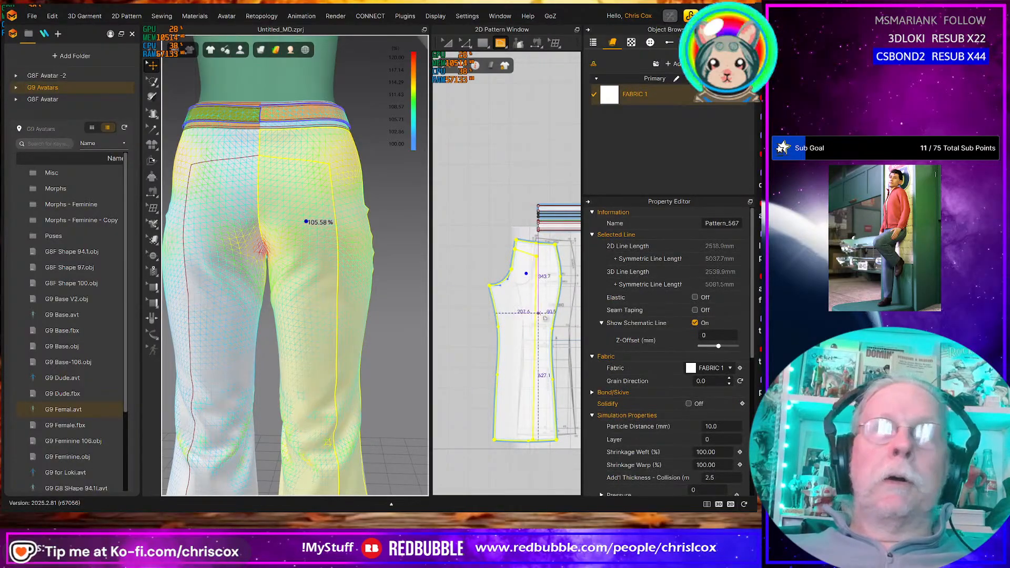
{"action": "key", "text": "z"}
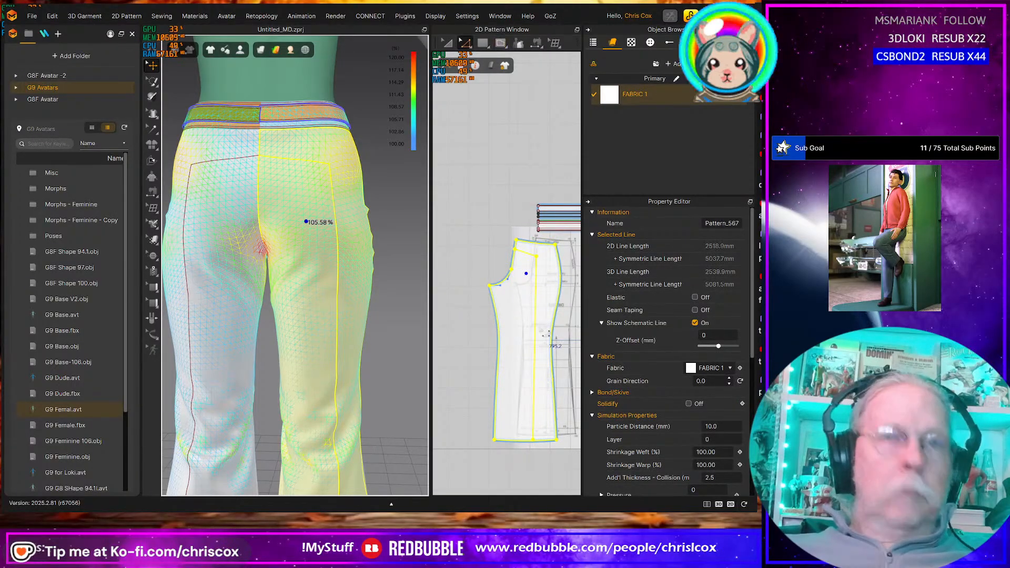
{"action": "left_click", "coordinate": [541, 331]}
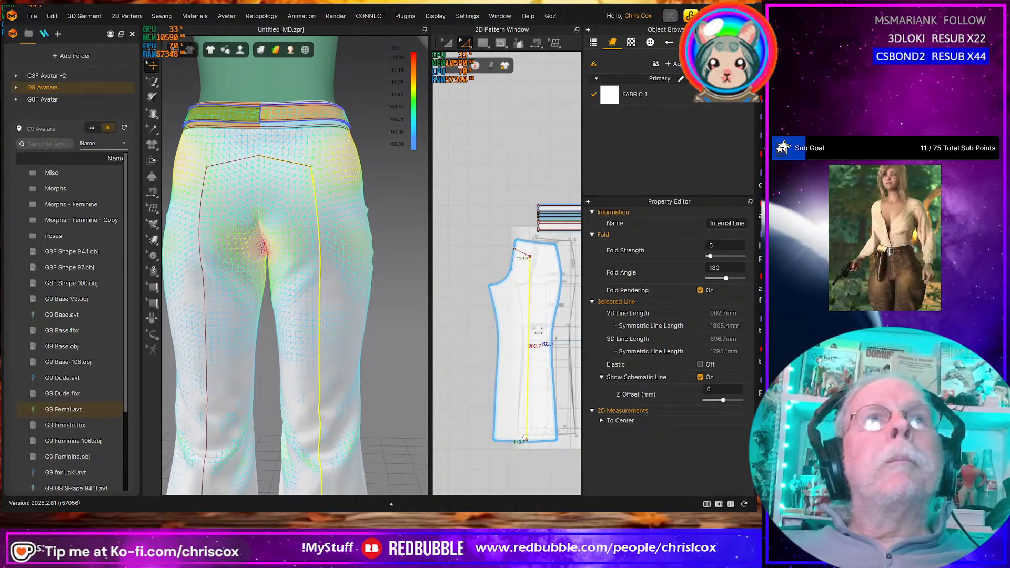
{"action": "key", "text": "alt+Tab"}
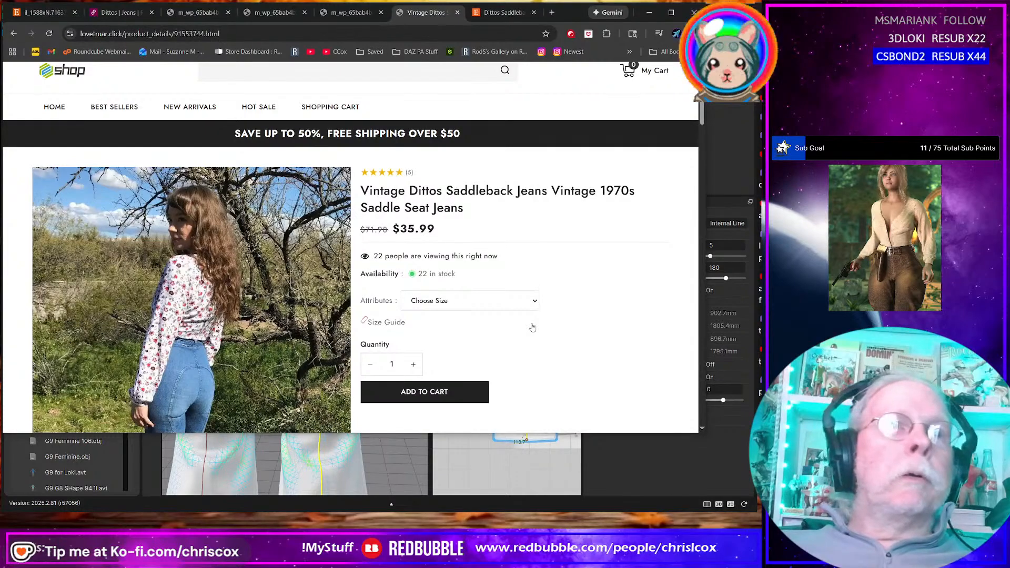
{"action": "key", "text": "alt+Tab"}
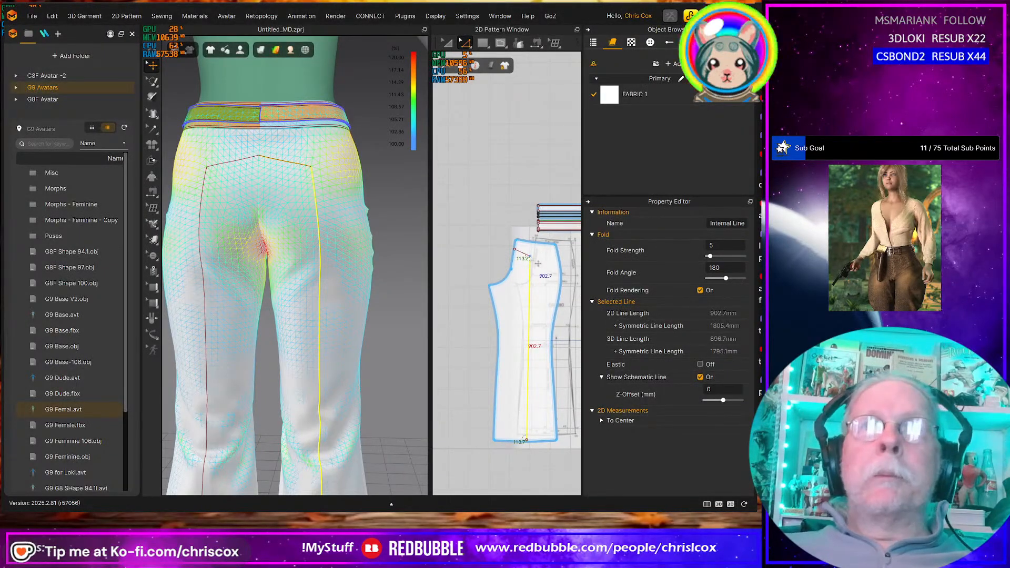
Raise the internal line's corner point until the upper segment runs level from the centre-back seam
{"action": "left_click", "coordinate": [529, 356]}
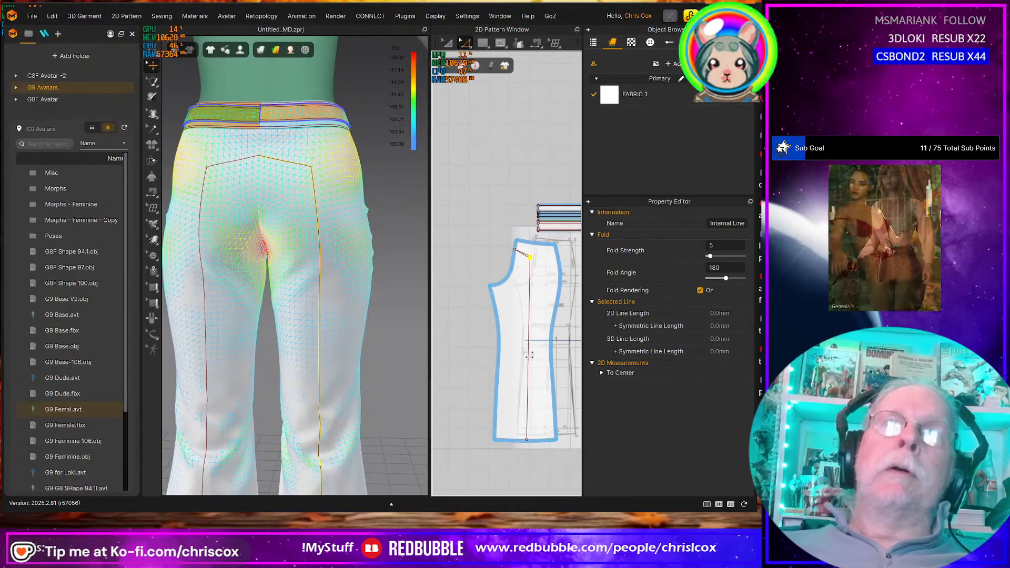
{"action": "key", "text": "Down"}
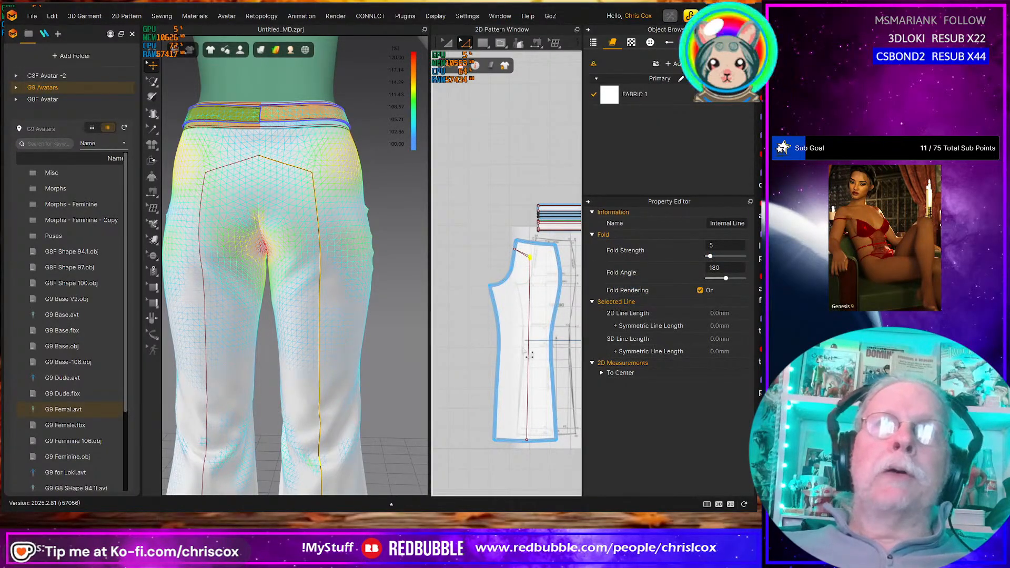
{"action": "key", "text": "Up"}
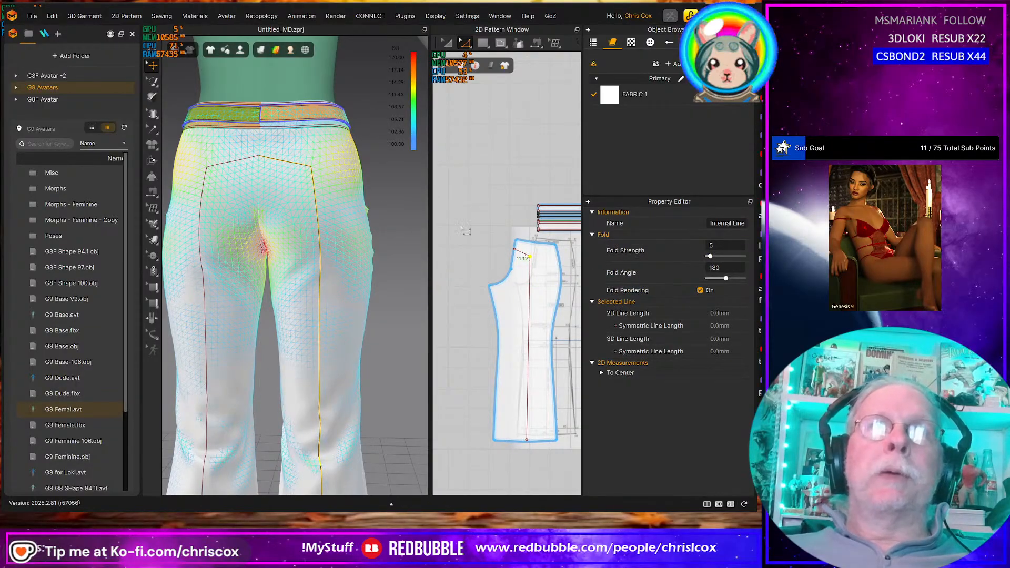
{"action": "scroll", "coordinate": [494, 269], "scroll_direction": "up", "scroll_amount": 5}
{"action": "middle_click_drag", "start_coordinate": [494, 269], "coordinate": [447, 278]}
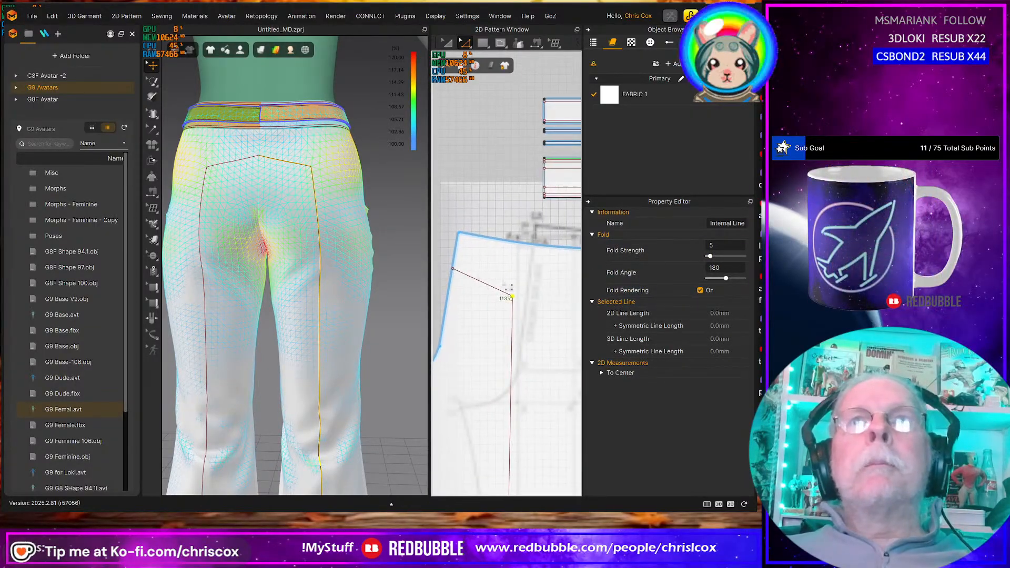
{"action": "left_click_drag", "start_coordinate": [520, 302], "coordinate": [518, 276]}
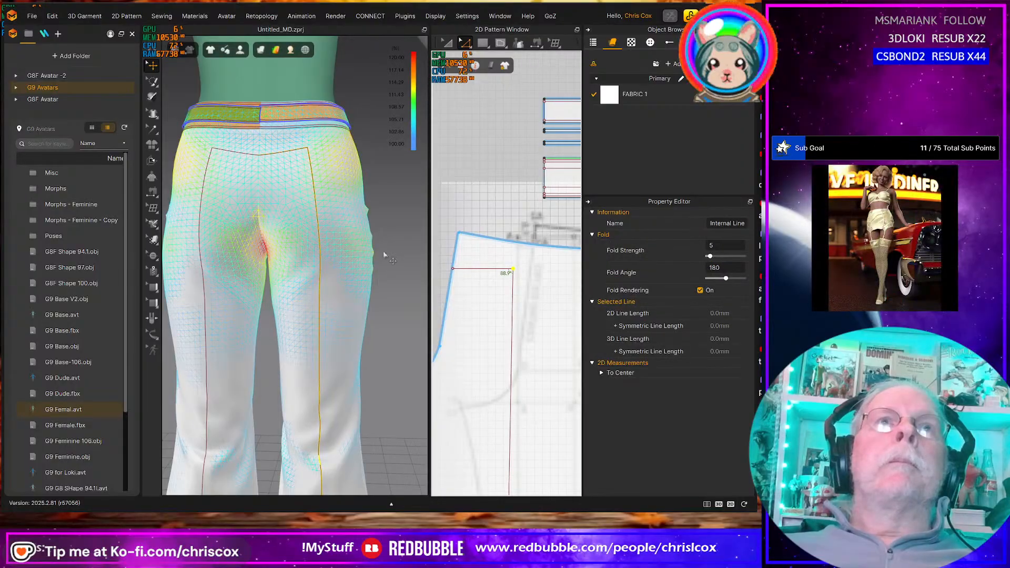
Apply Extend/Trim & Add Point to Pattern Outline to the upper segment of the internal line at the centre-back seam
{"action": "right_click_drag", "start_coordinate": [398, 258], "coordinate": [384, 272]}
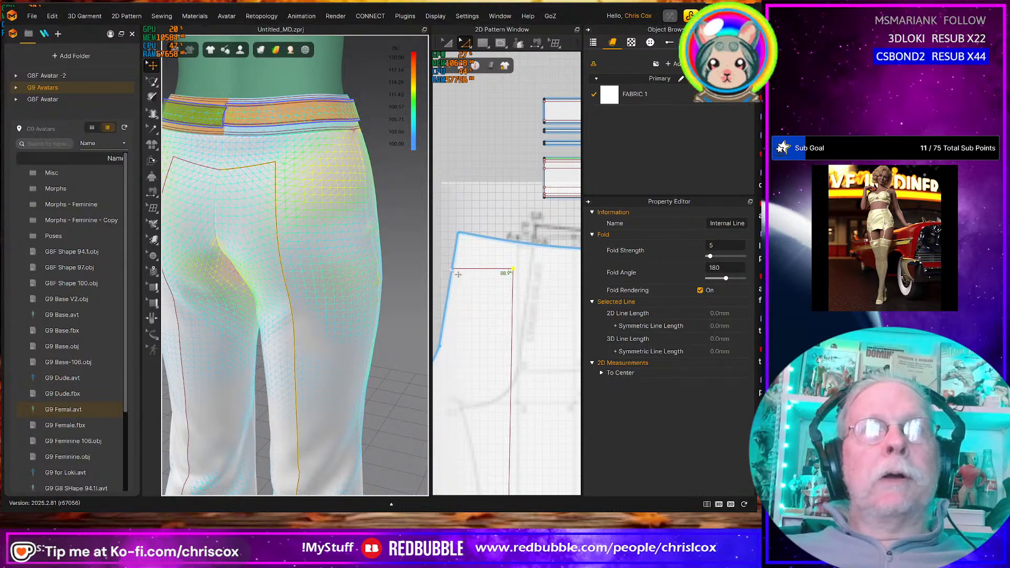
{"action": "left_click", "coordinate": [477, 276]}
{"action": "right_click", "coordinate": [478, 276]}
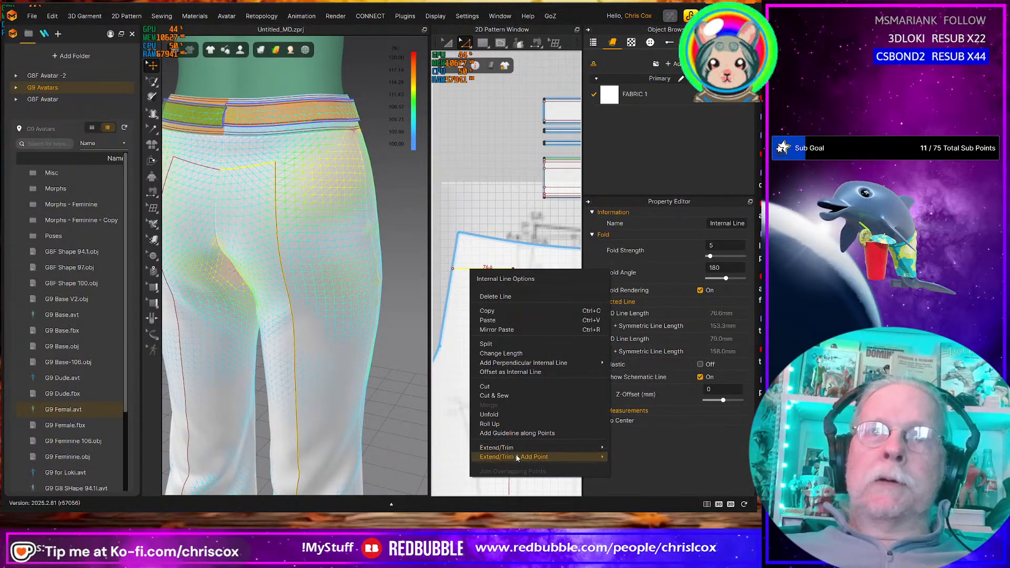
{"action": "mouse_move", "coordinate": [541, 459]}
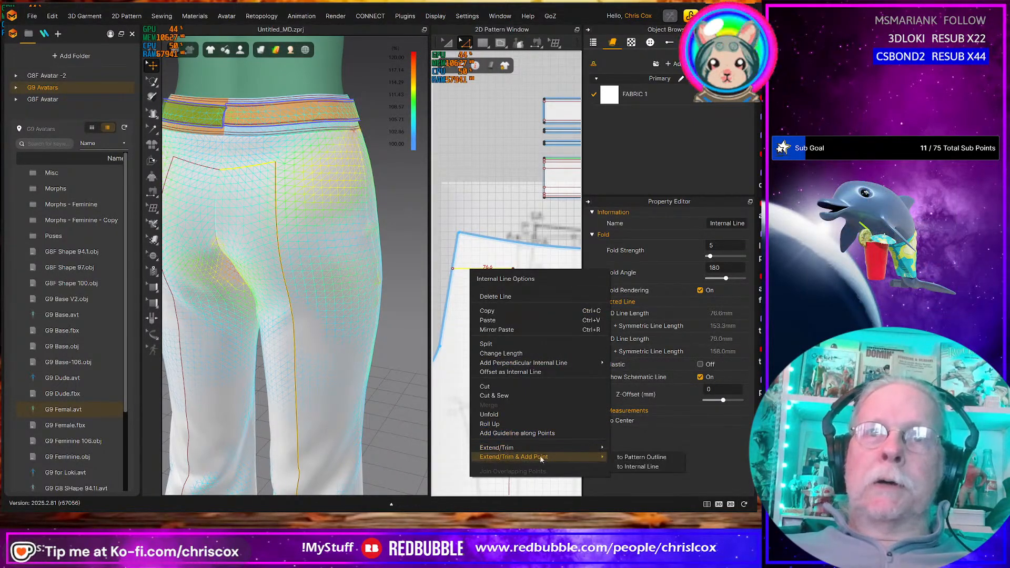
{"action": "left_click", "coordinate": [634, 458]}
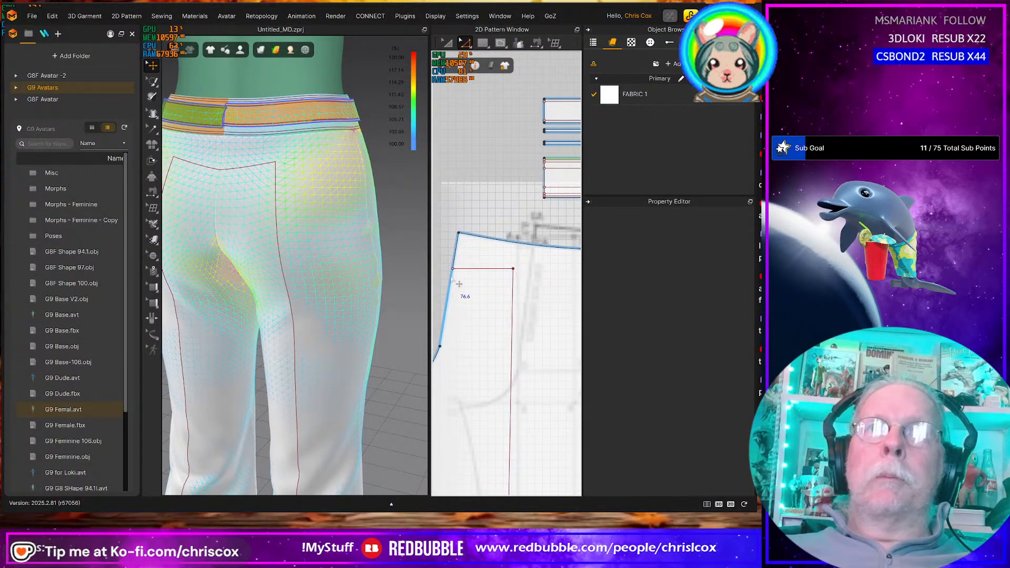
Lower the internal line's corner point in small increments to a corner angle of about 99°, levelling the upper lines across the seat in 3D
{"action": "left_click", "coordinate": [459, 284]}
{"action": "left_click", "coordinate": [485, 274]}
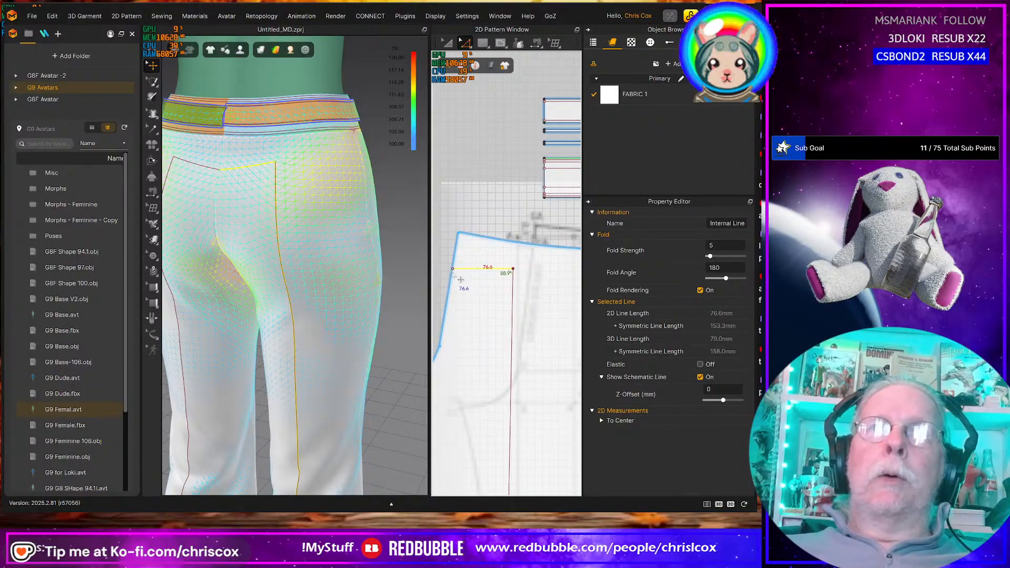
{"action": "left_click", "coordinate": [521, 275]}
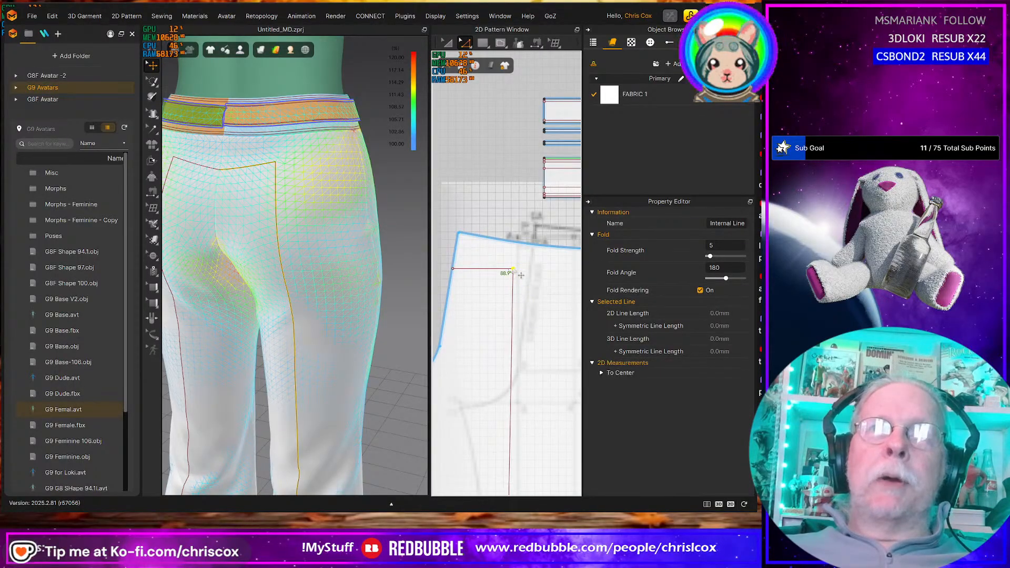
{"action": "left_click_drag", "start_coordinate": [513, 269], "coordinate": [514, 275]}
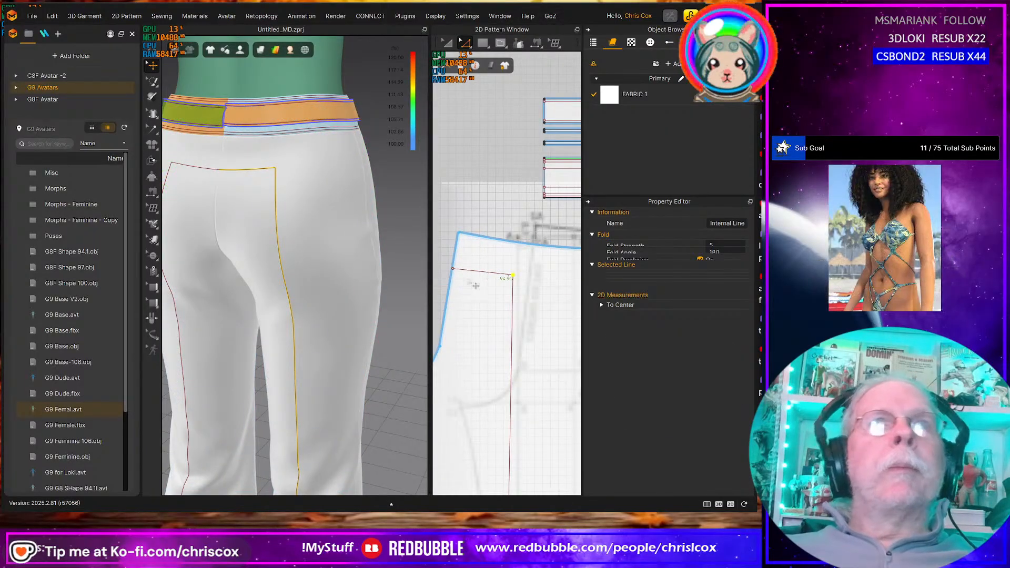
{"action": "left_click", "coordinate": [468, 273]}
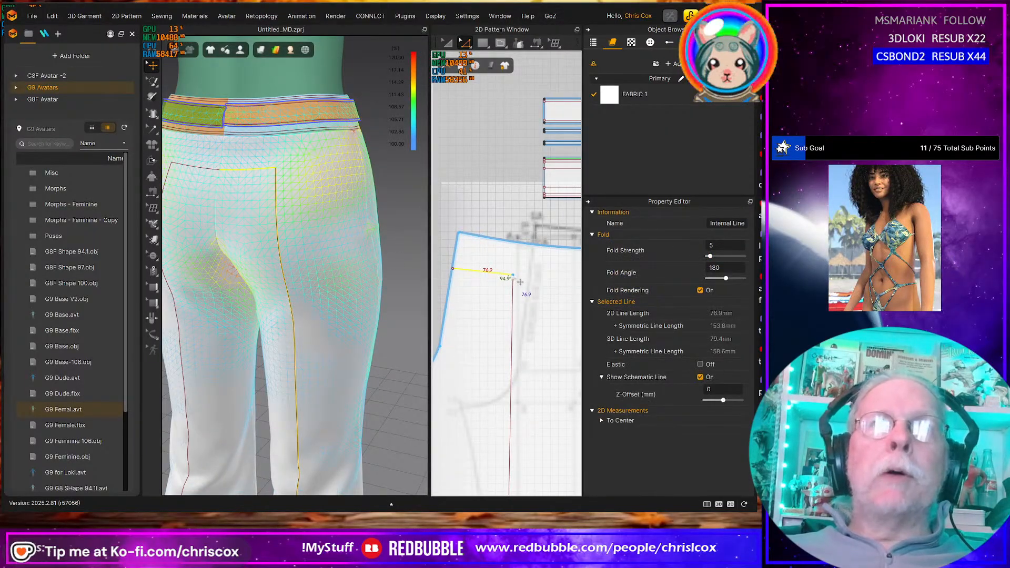
{"action": "left_click_drag", "start_coordinate": [513, 275], "coordinate": [512, 277]}
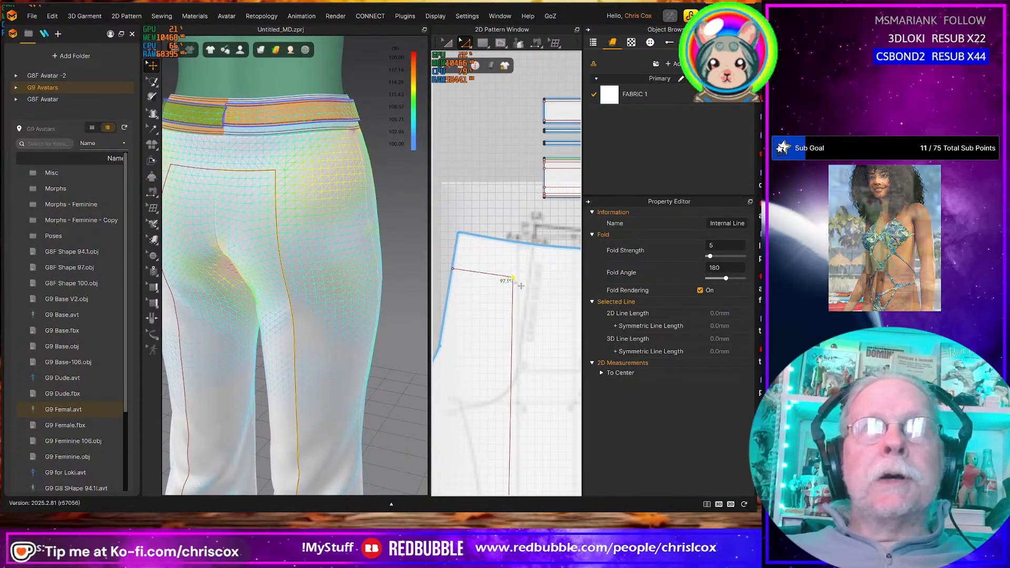
{"action": "mouse_move", "coordinate": [513, 277]}
{"action": "left_mouse_down"}
{"action": "mouse_move", "coordinate": [520, 287]}
{"action": "mouse_move", "coordinate": [512, 280]}
{"action": "left_mouse_up"}
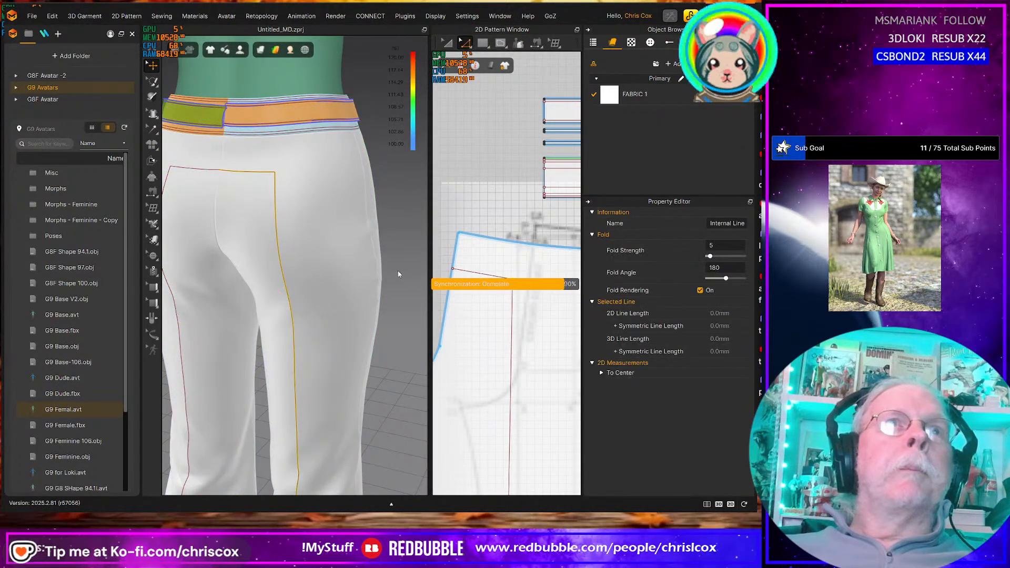
Round the internal line's corner with Smooth Curve into a curve about 124 mm long
{"action": "left_click", "coordinate": [464, 43]}
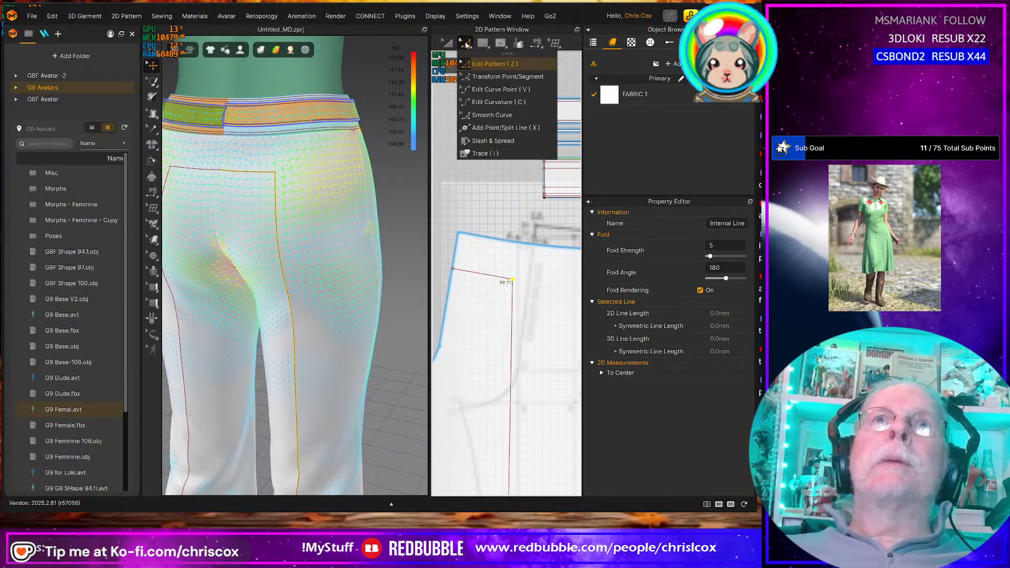
{"action": "left_click", "coordinate": [485, 116]}
{"action": "left_click_drag", "start_coordinate": [512, 279], "coordinate": [523, 380]}
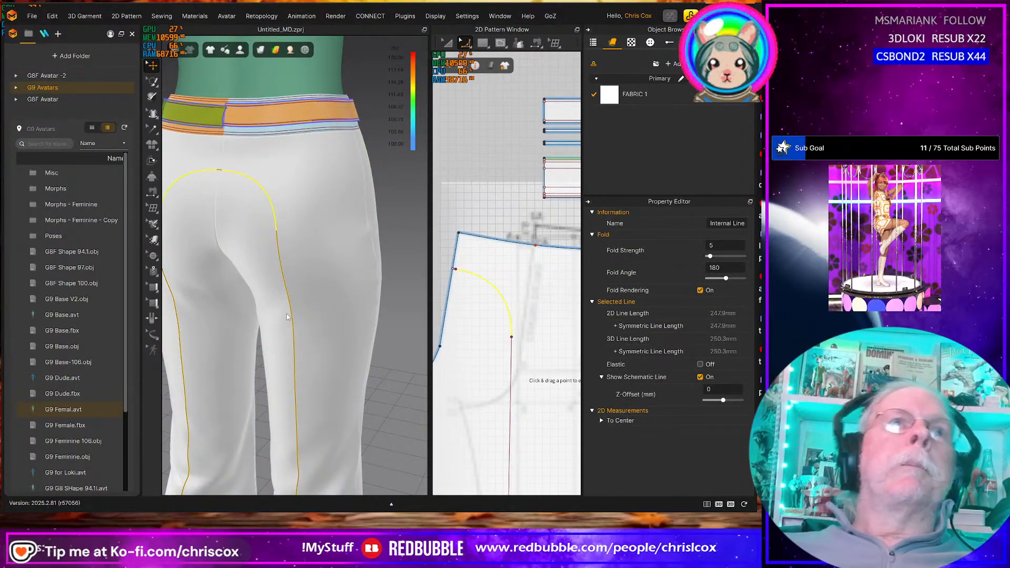
Examine the curved seat lines from behind and at an angle, and compare them with the Vintage Dittos Saddleback Jeans photo in the browser
{"action": "scroll", "coordinate": [333, 312], "scroll_direction": "down", "scroll_amount": 5}
{"action": "right_click_drag", "start_coordinate": [329, 305], "coordinate": [356, 241]}
{"action": "scroll", "coordinate": [303, 280], "scroll_direction": "down", "scroll_amount": 5}
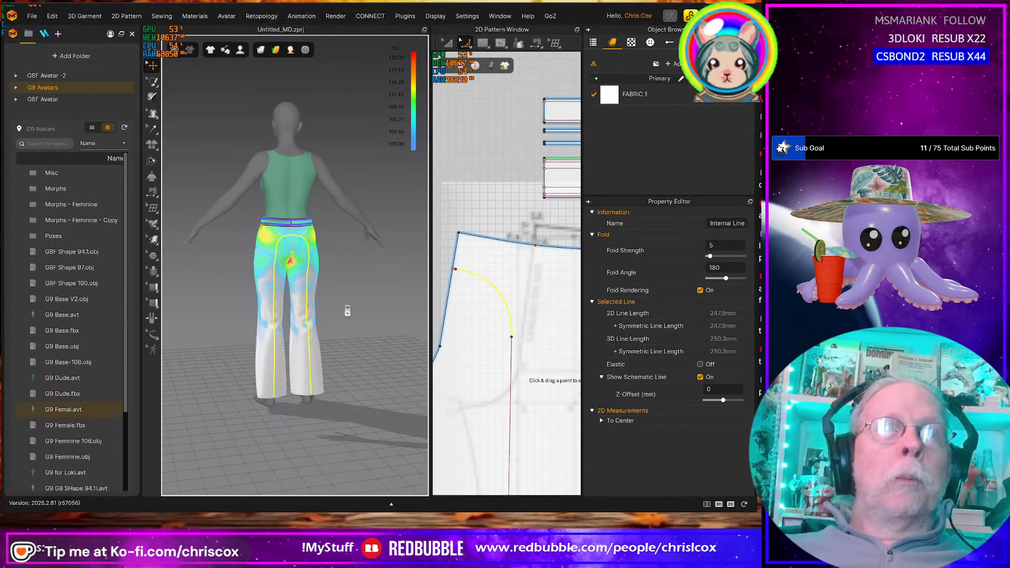
{"action": "scroll", "coordinate": [347, 309], "scroll_direction": "up", "scroll_amount": 4}
{"action": "right_click_drag", "start_coordinate": [347, 311], "coordinate": [317, 339]}
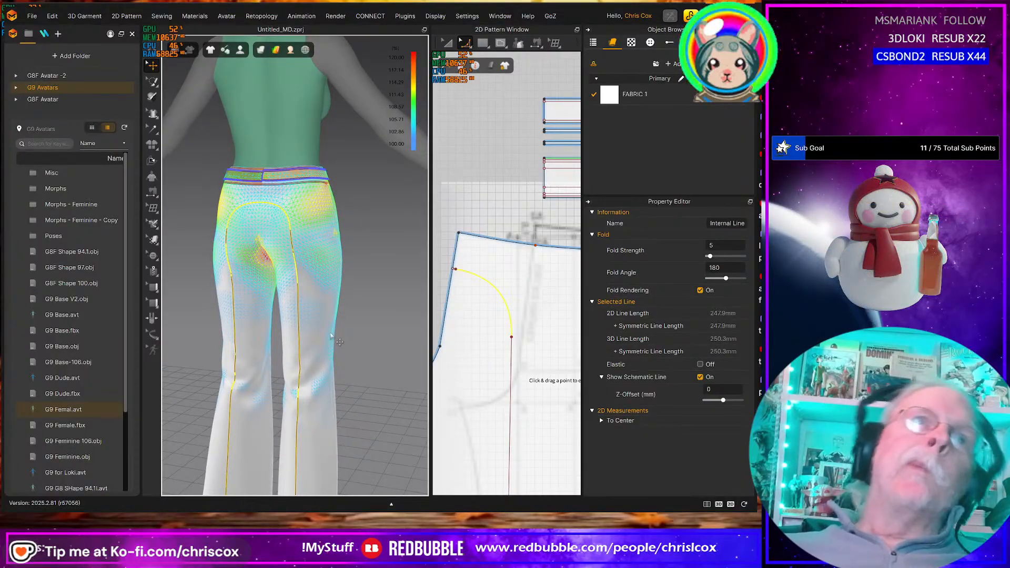
{"action": "right_click_drag", "start_coordinate": [331, 337], "coordinate": [306, 335]}
{"action": "key", "text": "alt+Tab"}
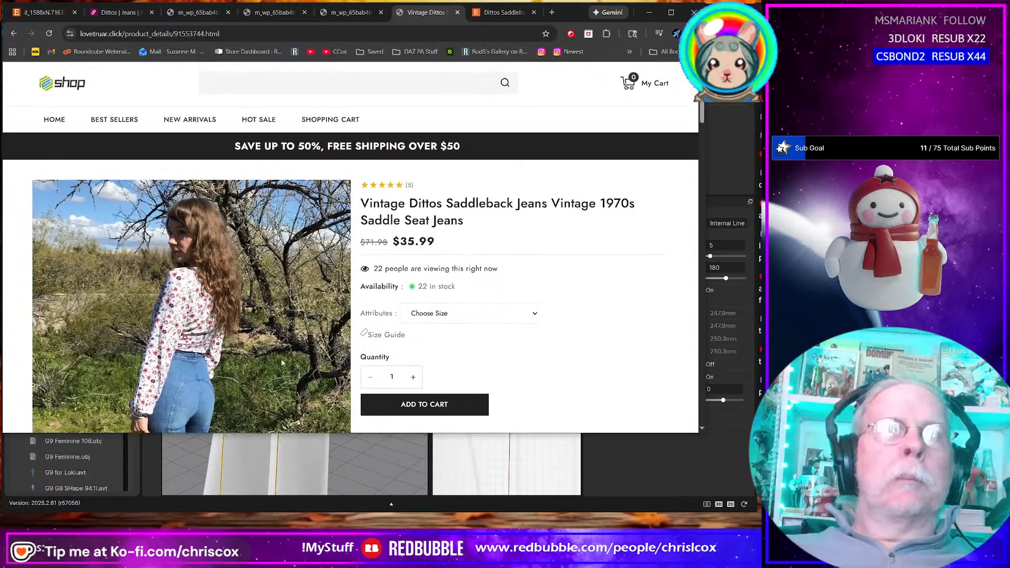
{"action": "scroll", "coordinate": [282, 362], "scroll_direction": "down", "scroll_amount": 7}
{"action": "scroll", "coordinate": [282, 362], "scroll_direction": "up", "scroll_amount": 3}
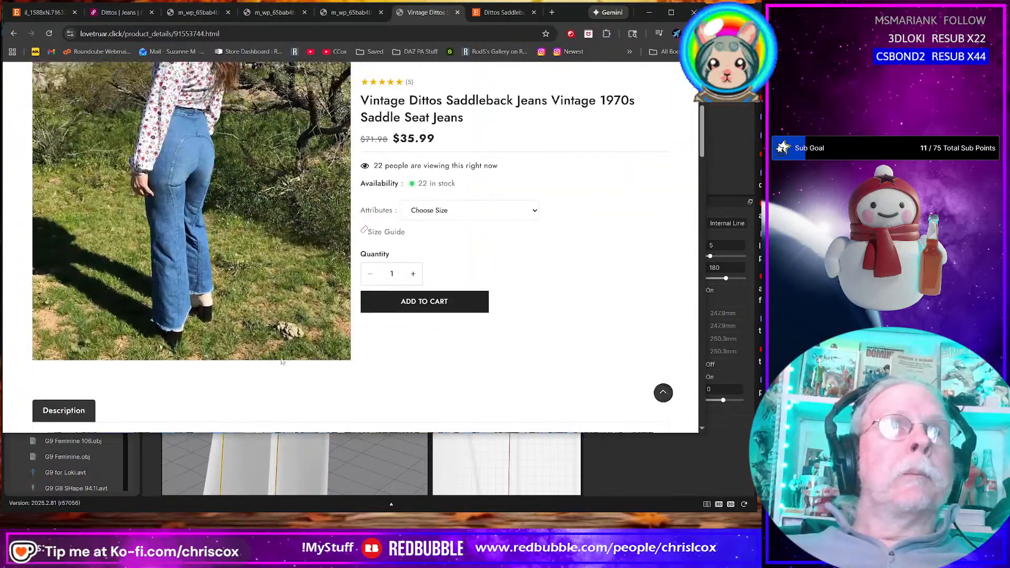
{"action": "key", "text": "alt+Tab"}
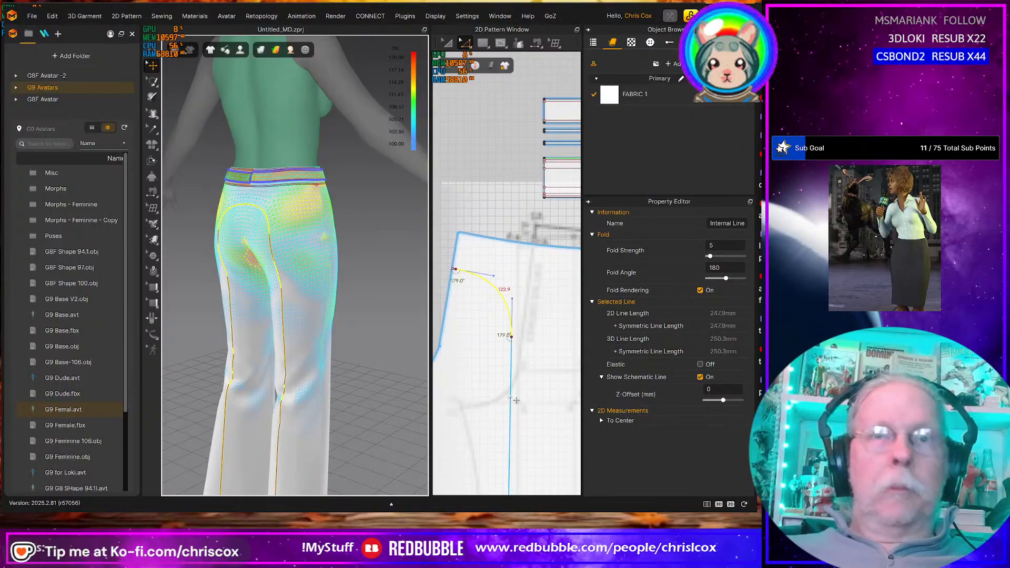
Try shifting the long vertical segment below the seat curve outwards, and undo the shift
{"action": "left_click", "coordinate": [515, 400]}
{"action": "key", "text": "Right"}
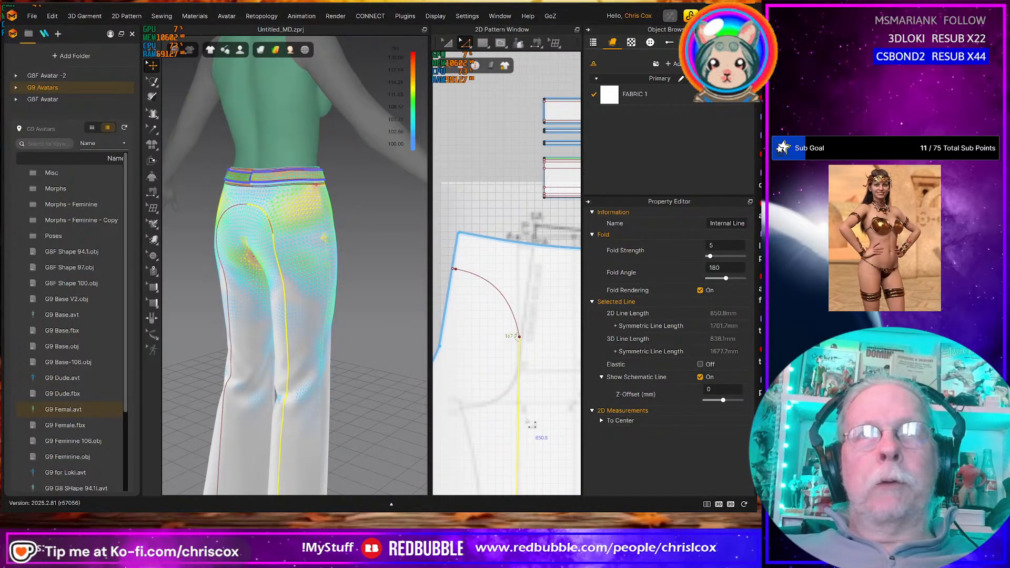
{"action": "key", "text": "ctrl+z"}
{"action": "key", "text": "ctrl+z"}
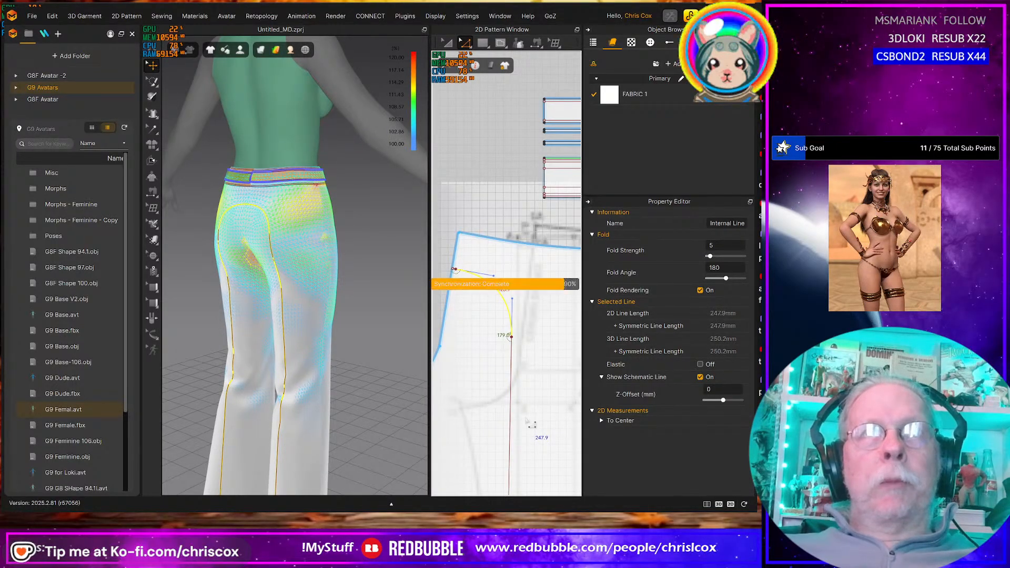
Undo the seat line's rounding, and shift its long vertical segment slightly outwards from the centre back seam
{"action": "key", "text": "ctrl+z"}
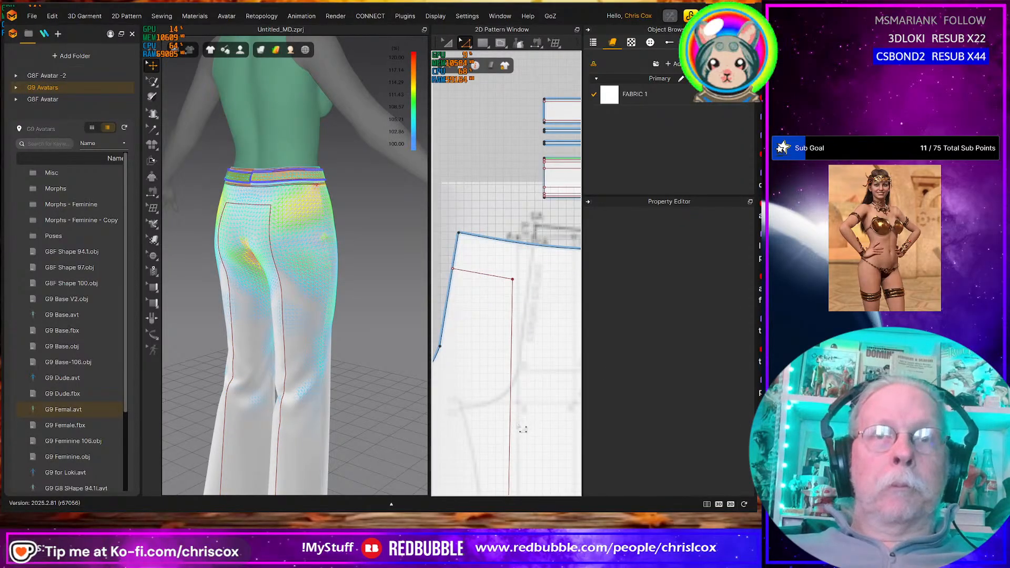
{"action": "left_click", "coordinate": [510, 428]}
{"action": "key", "text": "Right"}
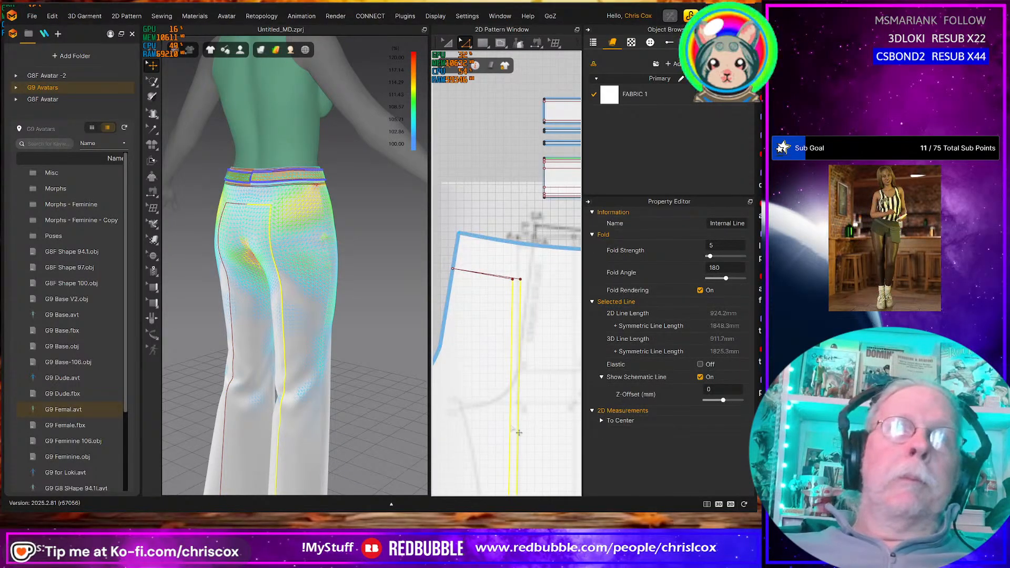
Round the internal line's upper corner with Smooth Curve into a curve about 138 mm long
{"action": "left_click", "coordinate": [465, 42]}
{"action": "left_click", "coordinate": [492, 115]}
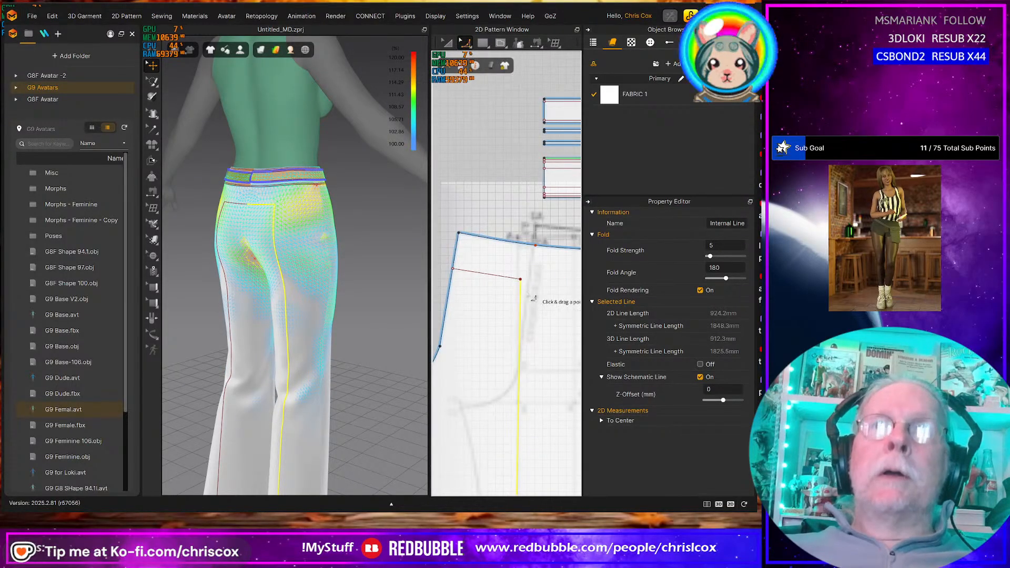
{"action": "left_click_drag", "start_coordinate": [521, 280], "coordinate": [525, 322]}
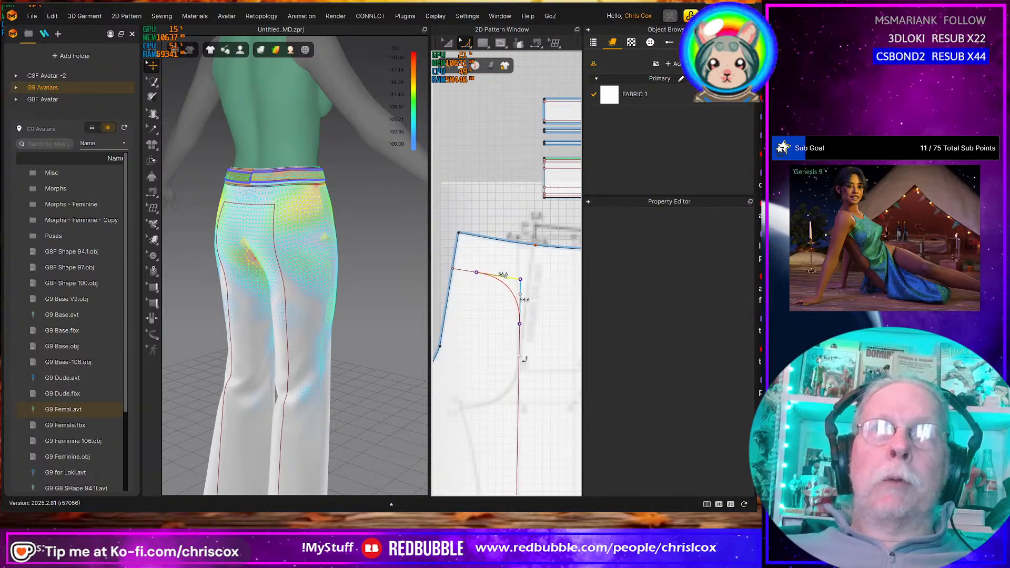
{"action": "left_click_drag", "start_coordinate": [524, 359], "coordinate": [524, 372]}
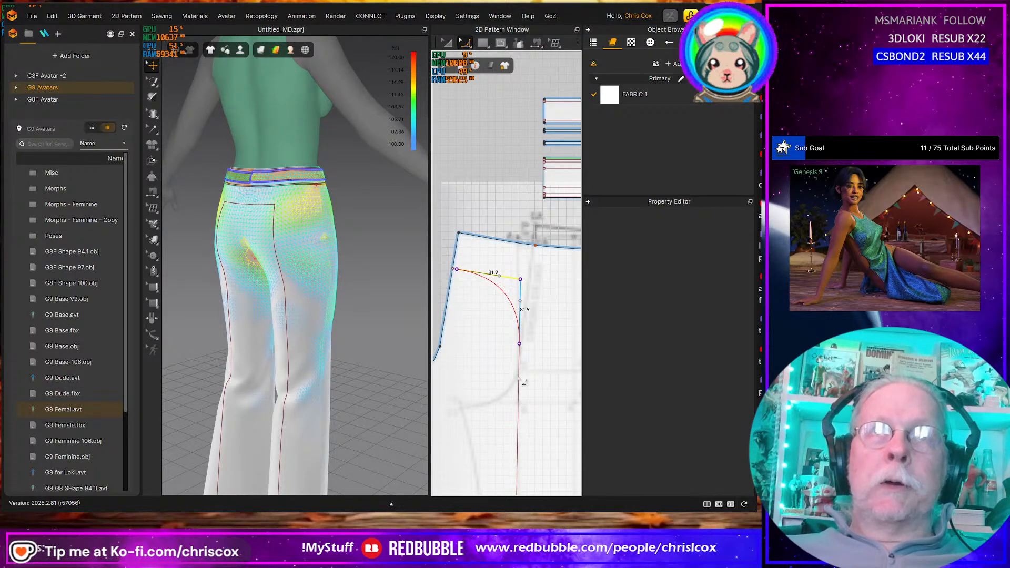
Convert the seat line's point beside the centre back seam to a curve point with Convert Only
{"action": "left_click_drag", "start_coordinate": [335, 371], "coordinate": [336, 371]}
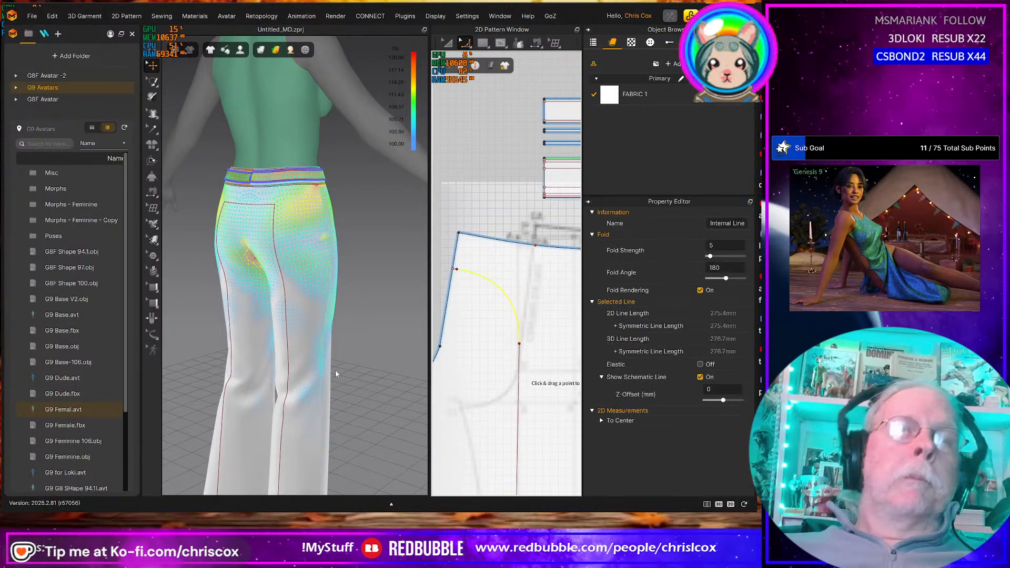
{"action": "right_click_drag", "start_coordinate": [361, 370], "coordinate": [369, 363]}
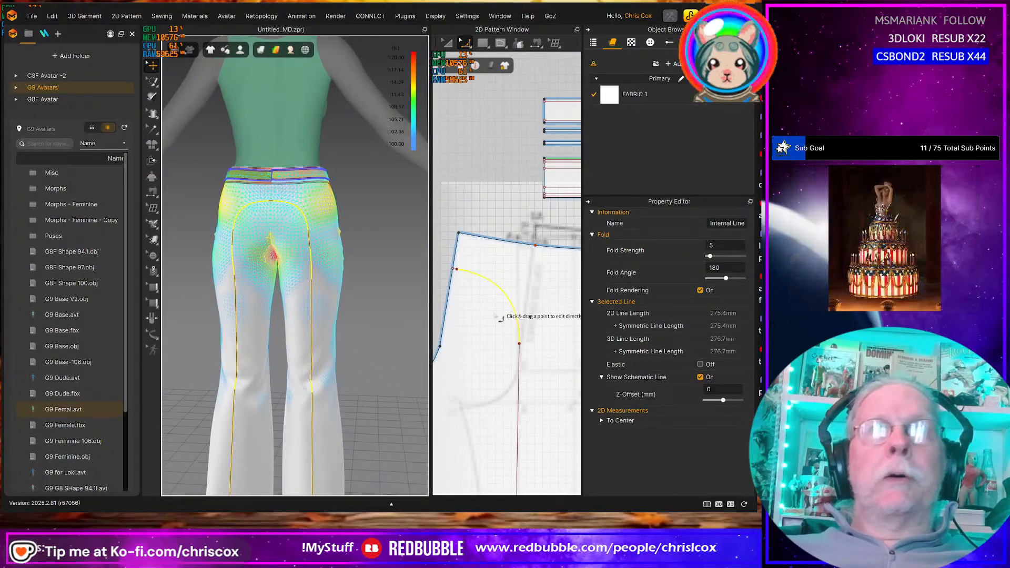
{"action": "scroll", "coordinate": [334, 390], "scroll_direction": "down", "scroll_amount": 2}
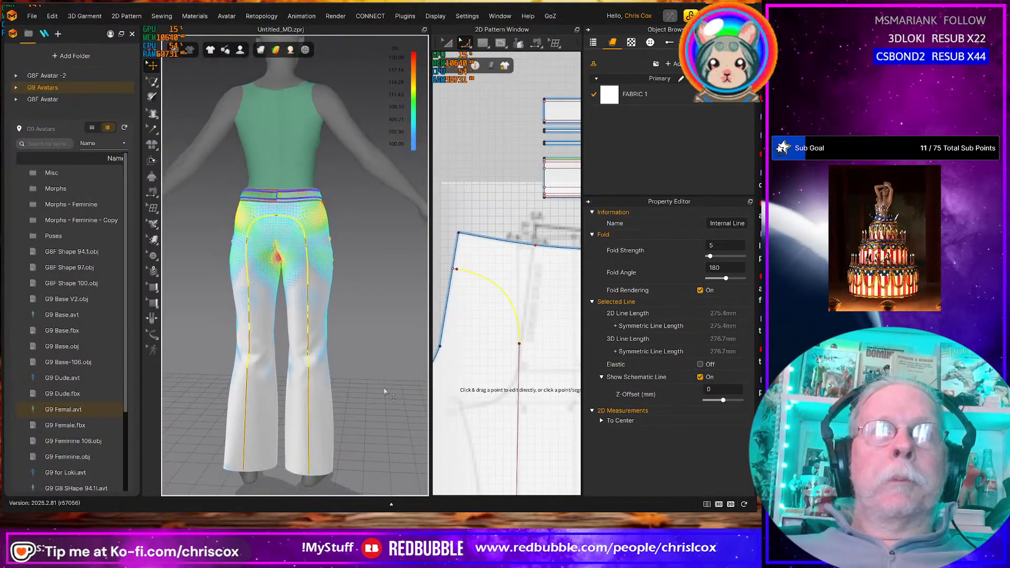
{"action": "scroll", "coordinate": [471, 297], "scroll_direction": "up", "scroll_amount": 2}
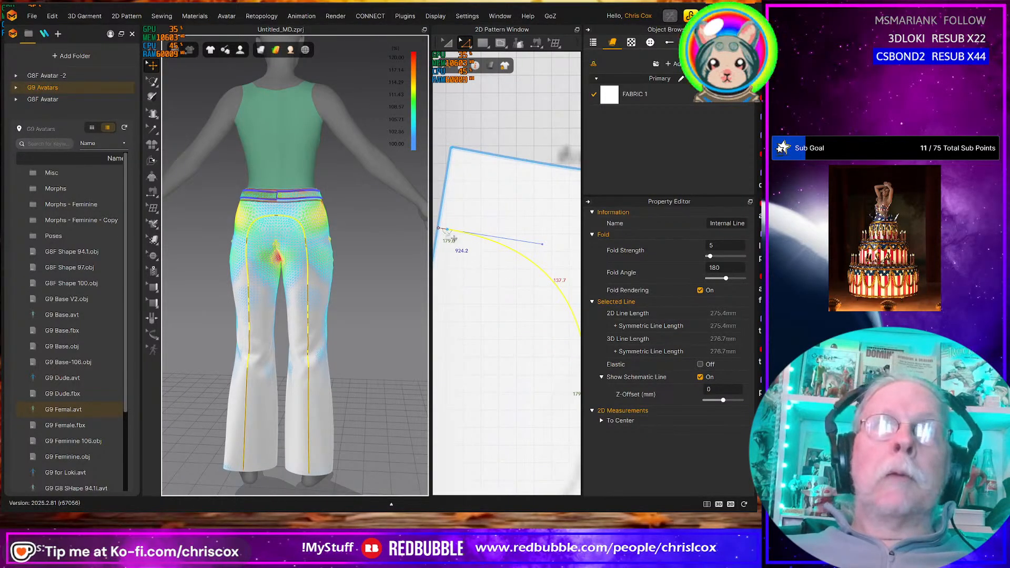
{"action": "left_click", "coordinate": [447, 230]}
{"action": "right_click", "coordinate": [448, 231]}
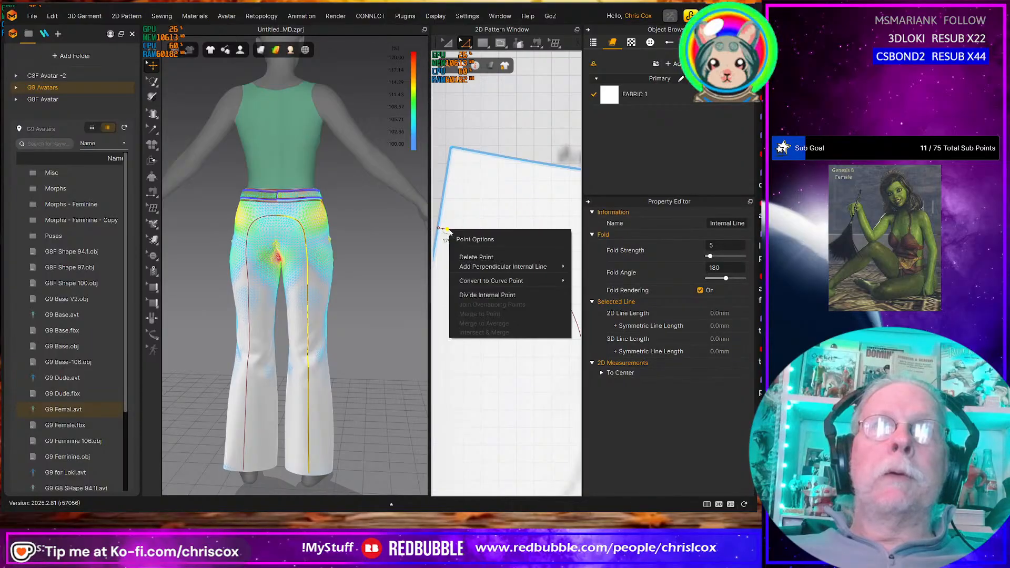
{"action": "mouse_move", "coordinate": [558, 280]}
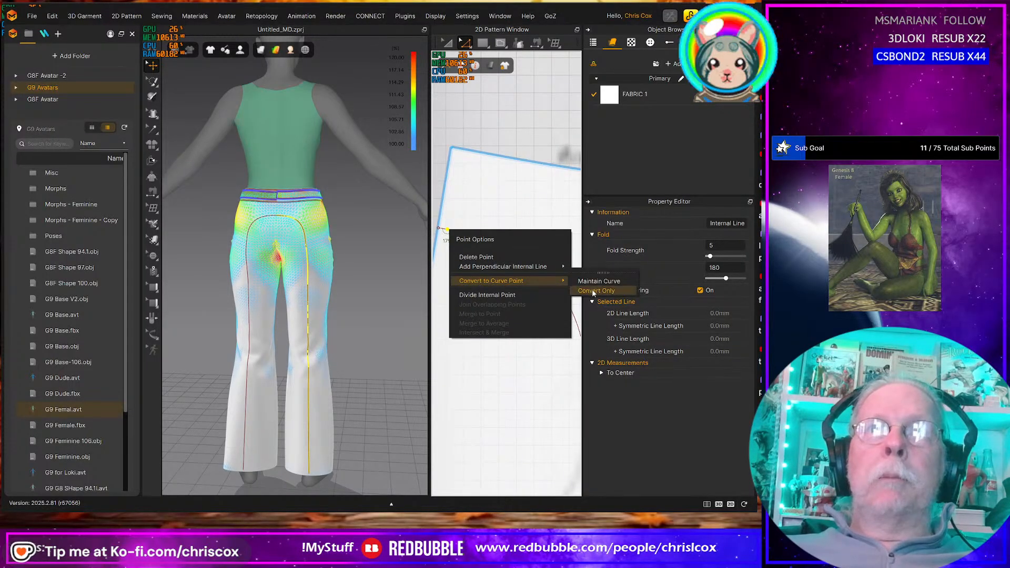
{"action": "left_click", "coordinate": [591, 290]}
{"action": "left_click", "coordinate": [506, 307]}
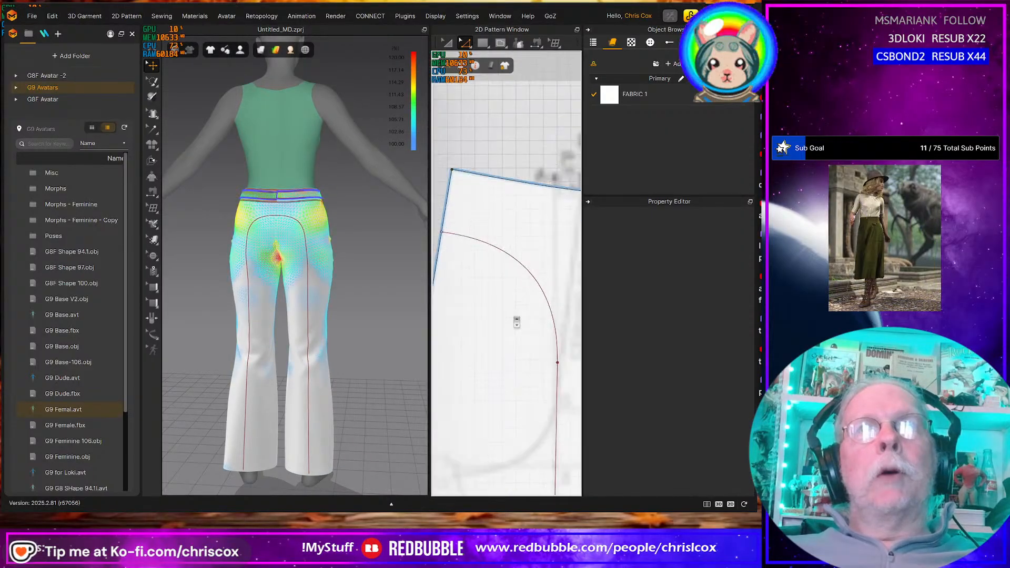
Try to divide the back piece with Cut & Sew along the complete seat and leg line
{"action": "scroll", "coordinate": [518, 321], "scroll_direction": "down", "scroll_amount": 3}
{"action": "left_click", "coordinate": [537, 320]}
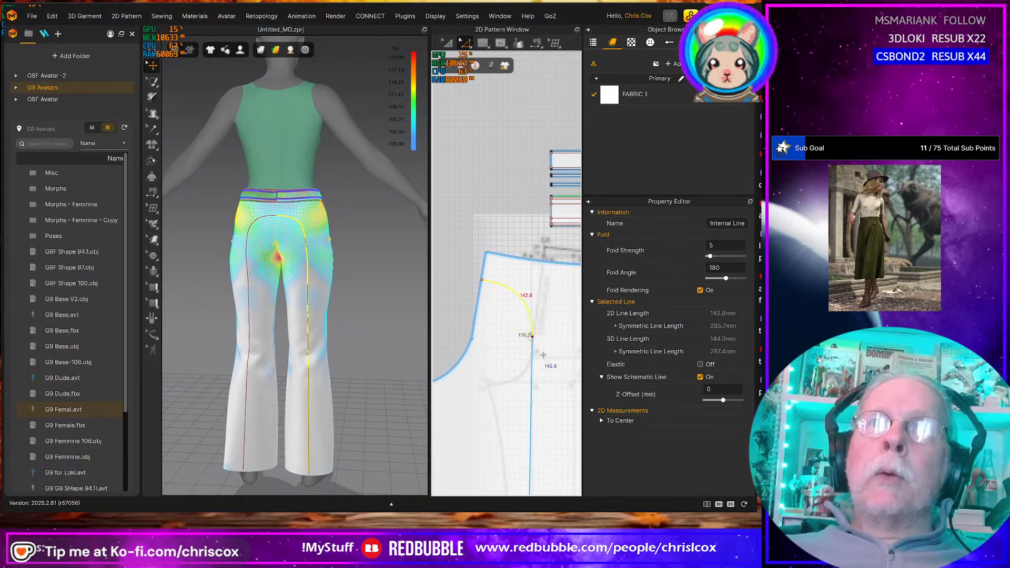
{"action": "middle_click_drag", "start_coordinate": [528, 396], "coordinate": [525, 340]}
{"action": "right_click", "coordinate": [529, 368]}
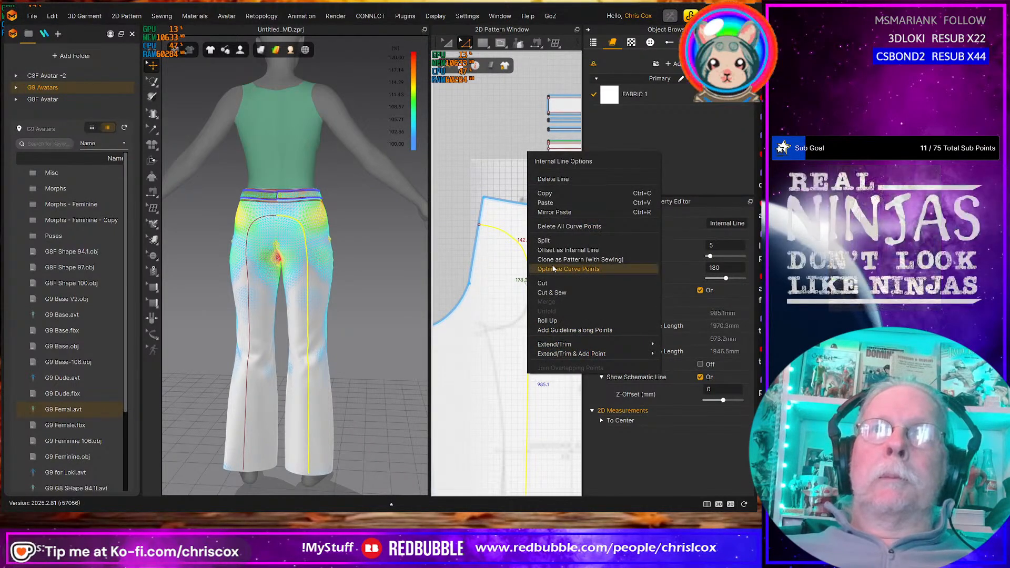
{"action": "left_click", "coordinate": [553, 293]}
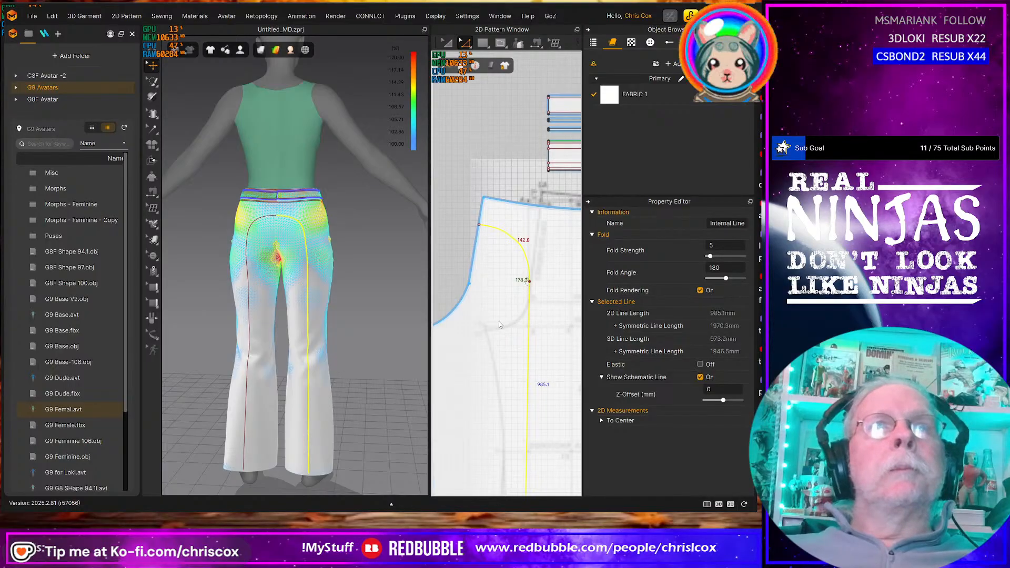
Check whether the back piece is divided along the seat line, and examine the line's lower end at the hem
{"action": "key", "text": "a"}
{"action": "left_click", "coordinate": [487, 345]}
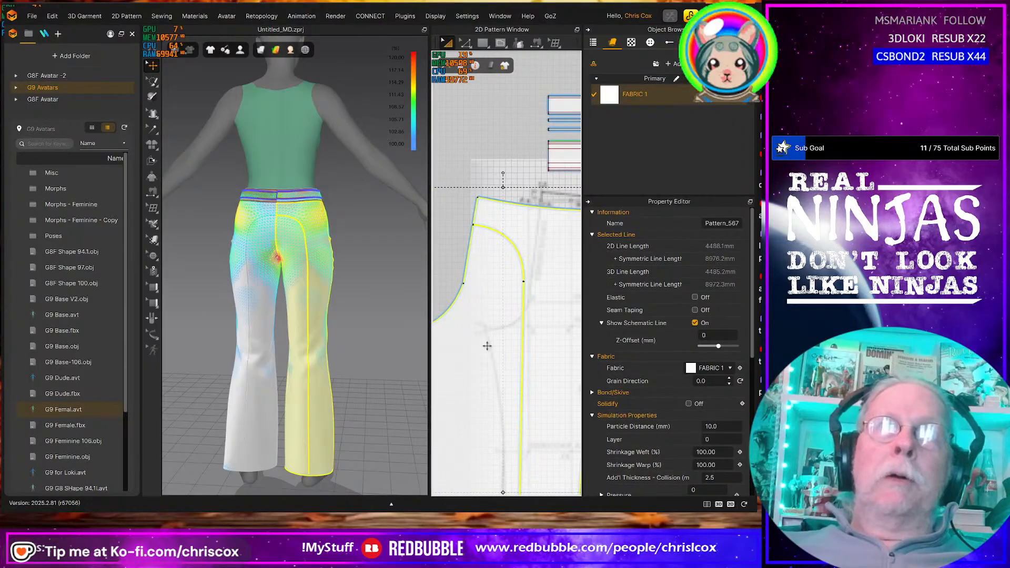
{"action": "left_click", "coordinate": [457, 257]}
{"action": "left_click", "coordinate": [482, 308]}
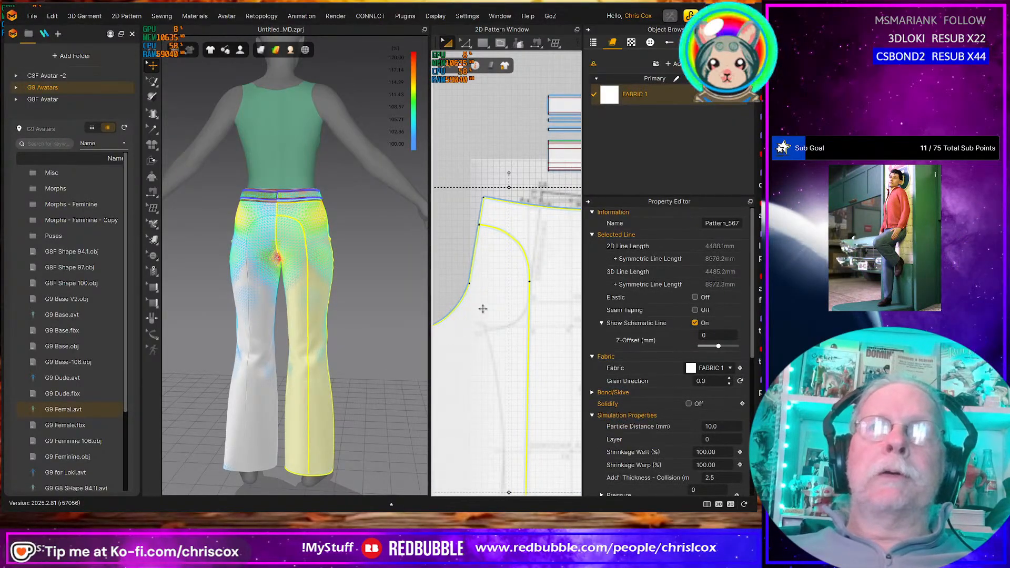
{"action": "middle_click_drag", "start_coordinate": [518, 380], "coordinate": [530, 216]}
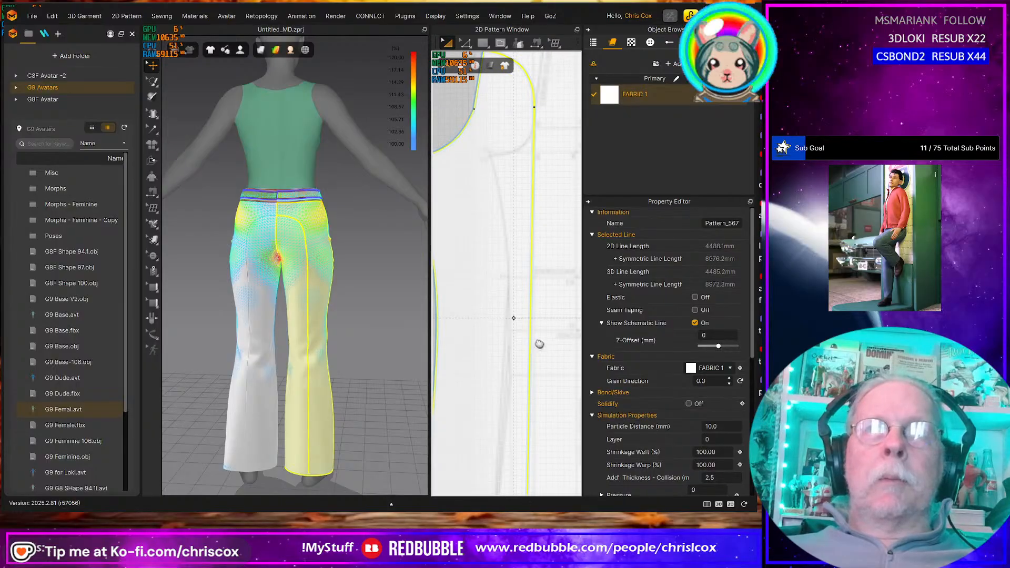
{"action": "middle_click_drag", "start_coordinate": [536, 343], "coordinate": [518, 253]}
{"action": "key", "text": "Escape"}
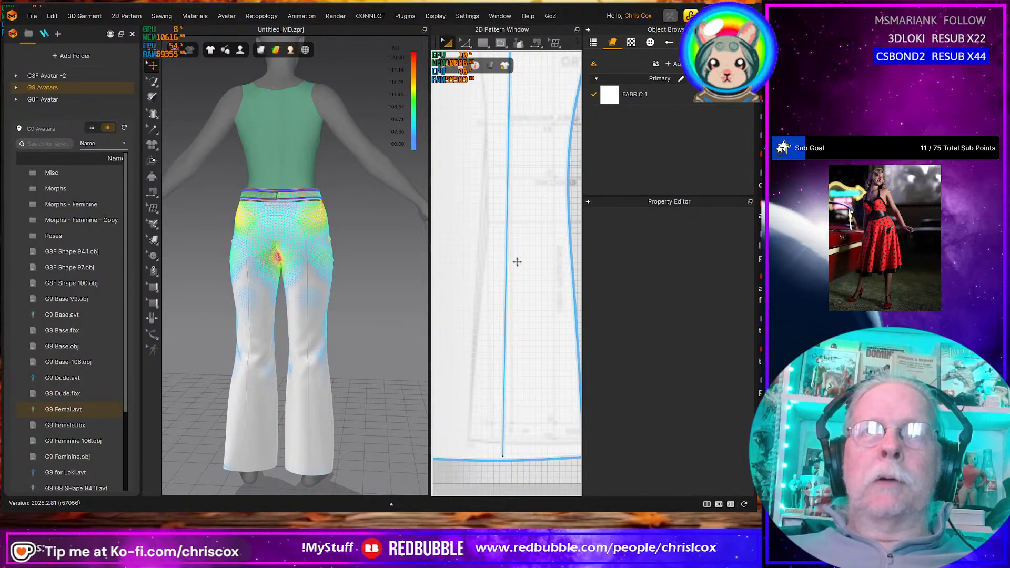
{"action": "middle_click_drag", "start_coordinate": [516, 262], "coordinate": [541, 353]}
{"action": "left_click", "coordinate": [536, 322]}
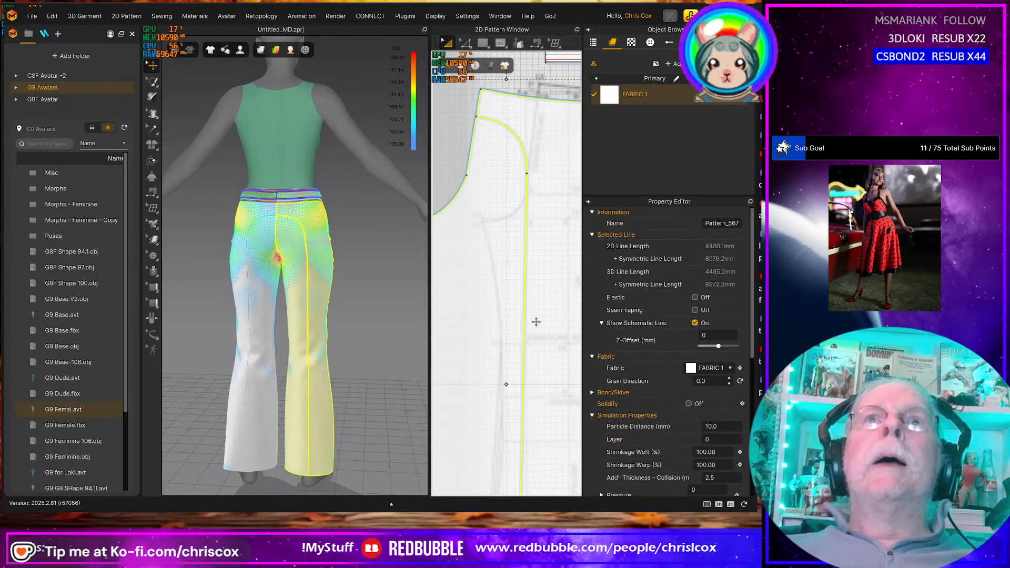
{"action": "key", "text": "Escape"}
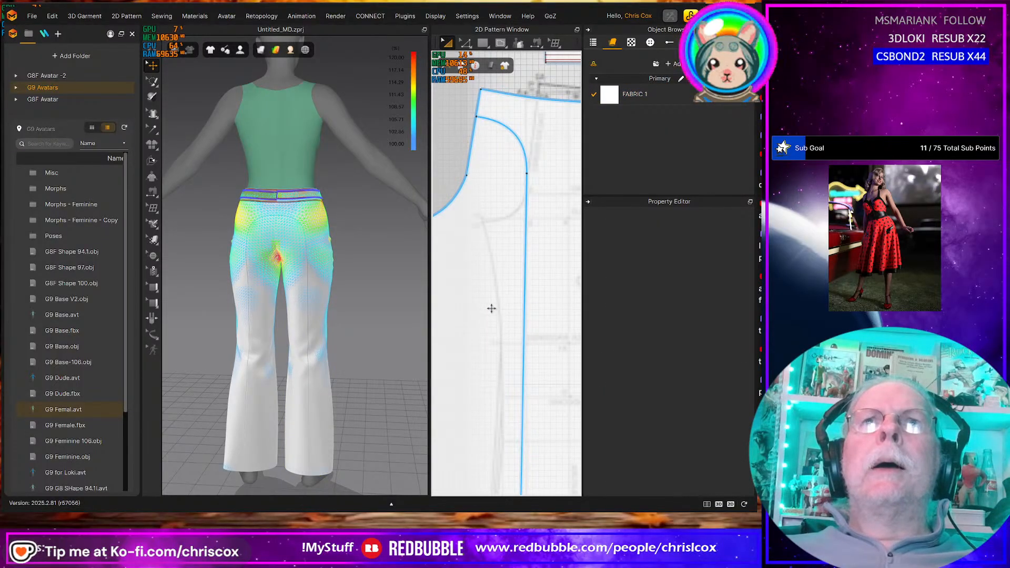
{"action": "left_click", "coordinate": [491, 307]}
{"action": "key", "text": "Escape"}
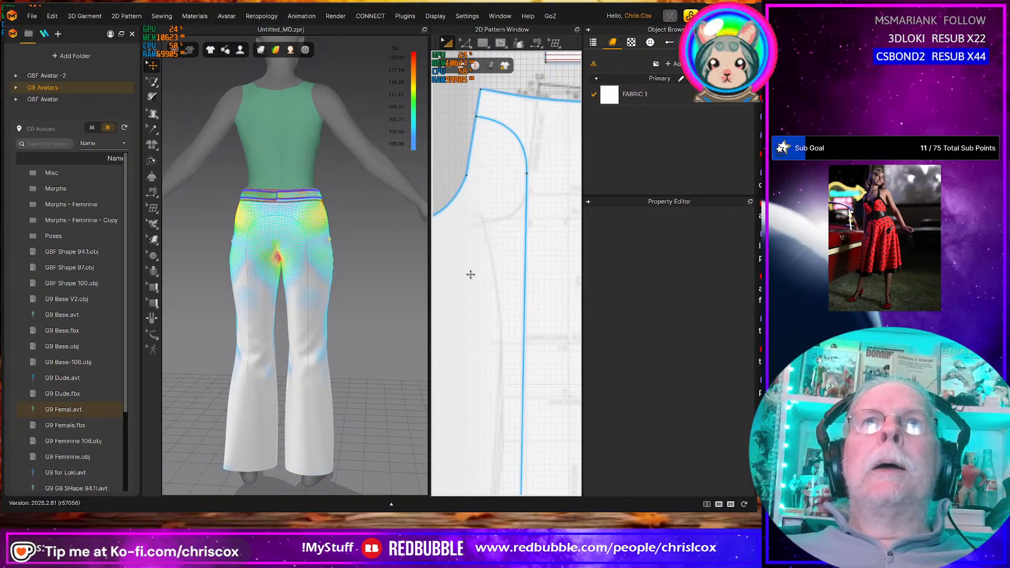
{"action": "left_click", "coordinate": [470, 275]}
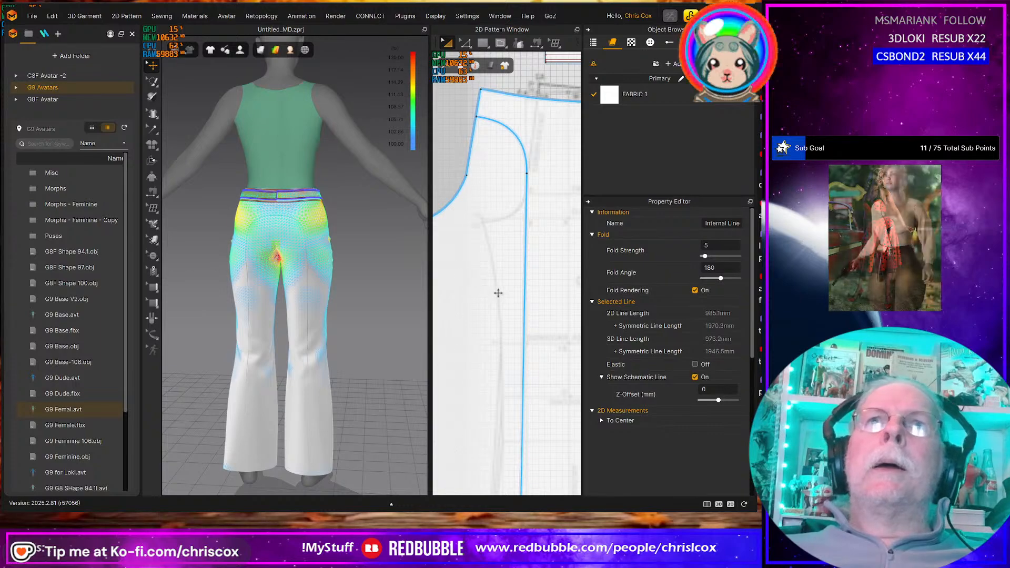
Extend the seat line's long vertical segment to the pattern outline at the hem
{"action": "left_click", "coordinate": [523, 310]}
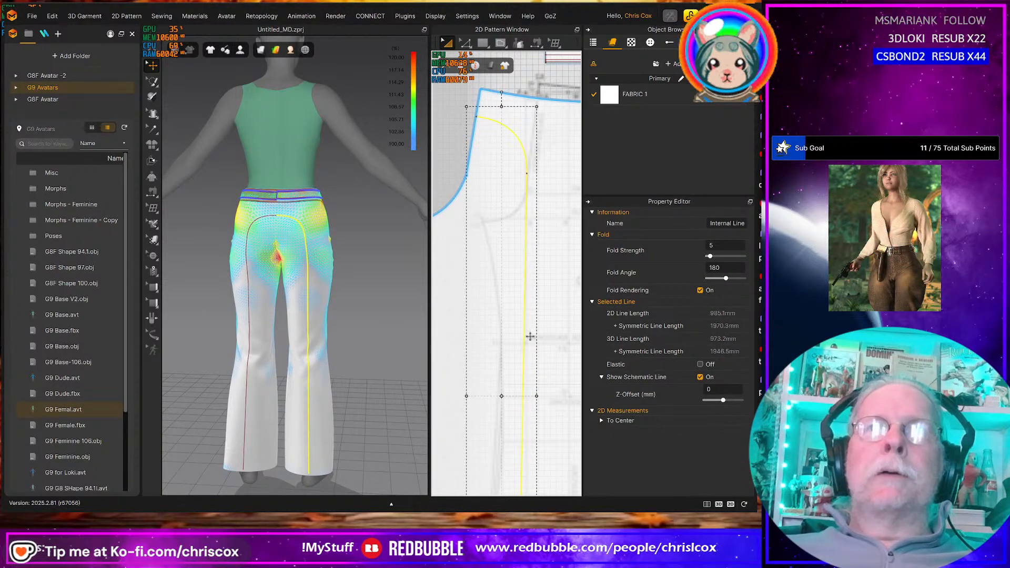
{"action": "key", "text": "z"}
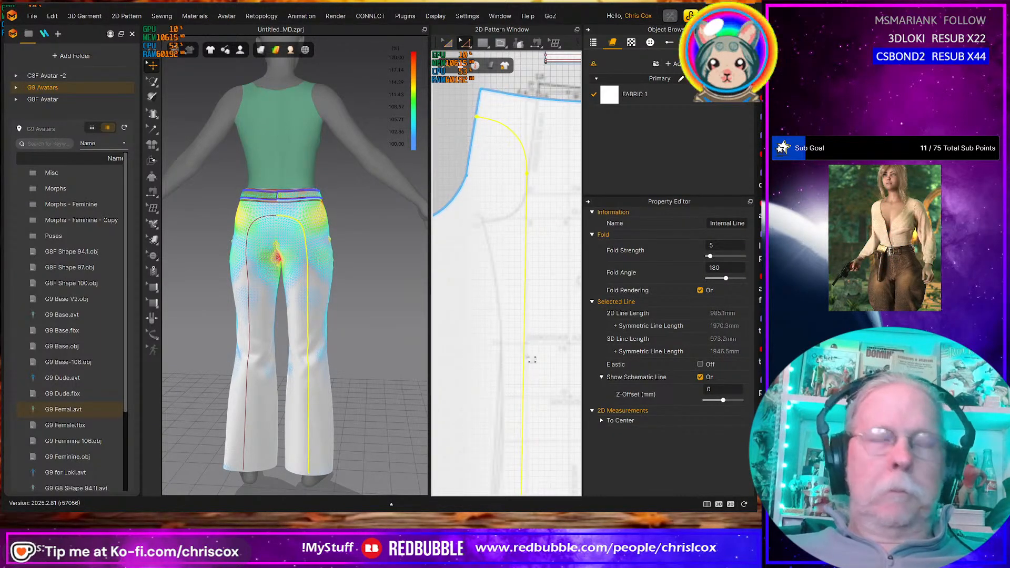
{"action": "left_click", "coordinate": [532, 358]}
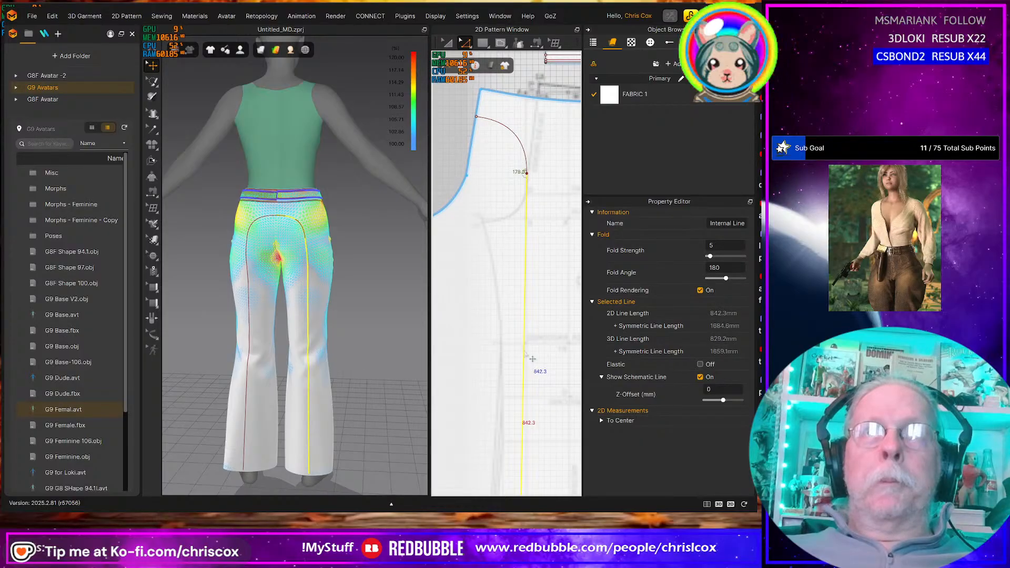
{"action": "middle_click_drag", "start_coordinate": [529, 356], "coordinate": [521, 136]}
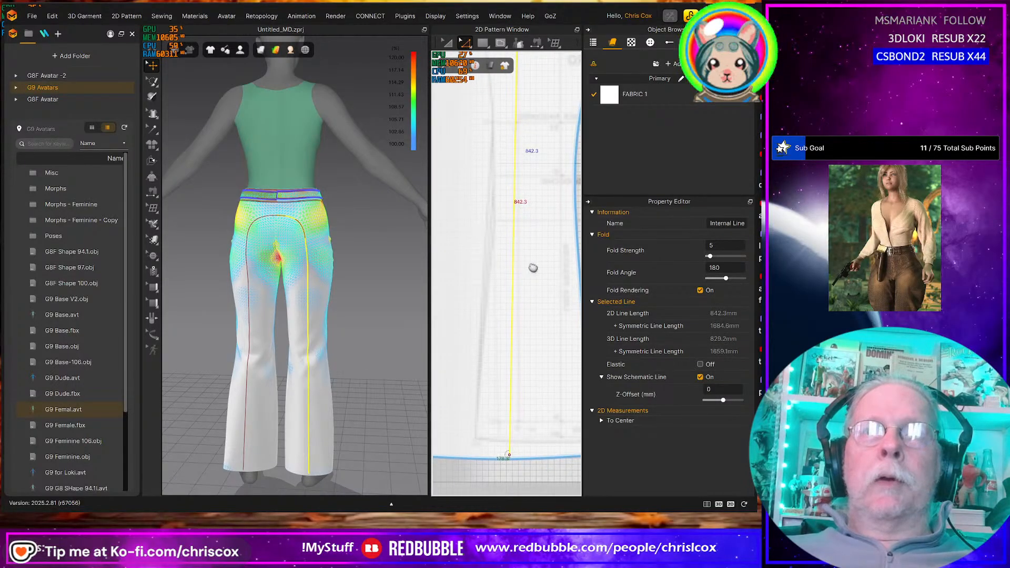
{"action": "right_click", "coordinate": [512, 375]}
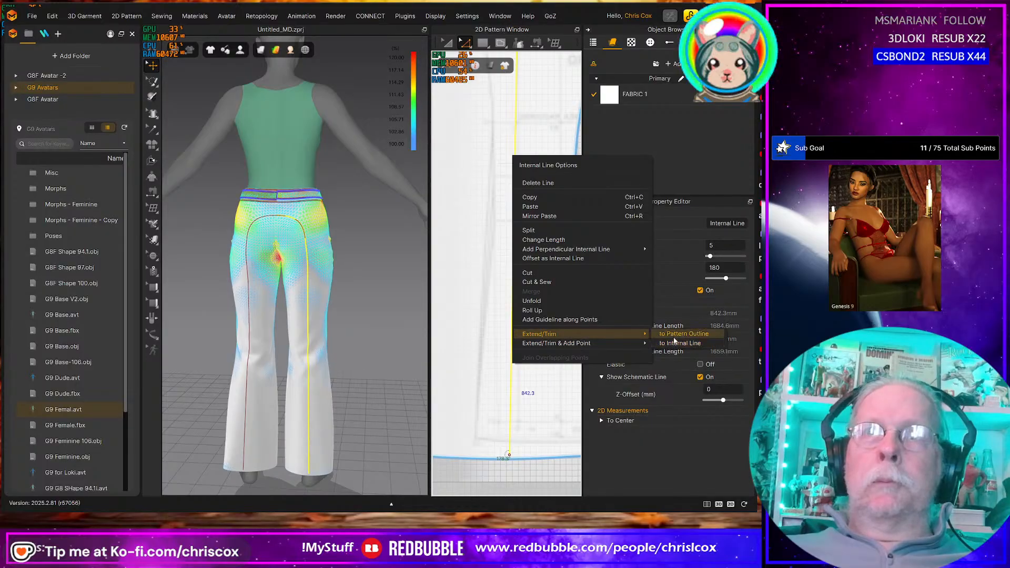
{"action": "left_click", "coordinate": [670, 337]}
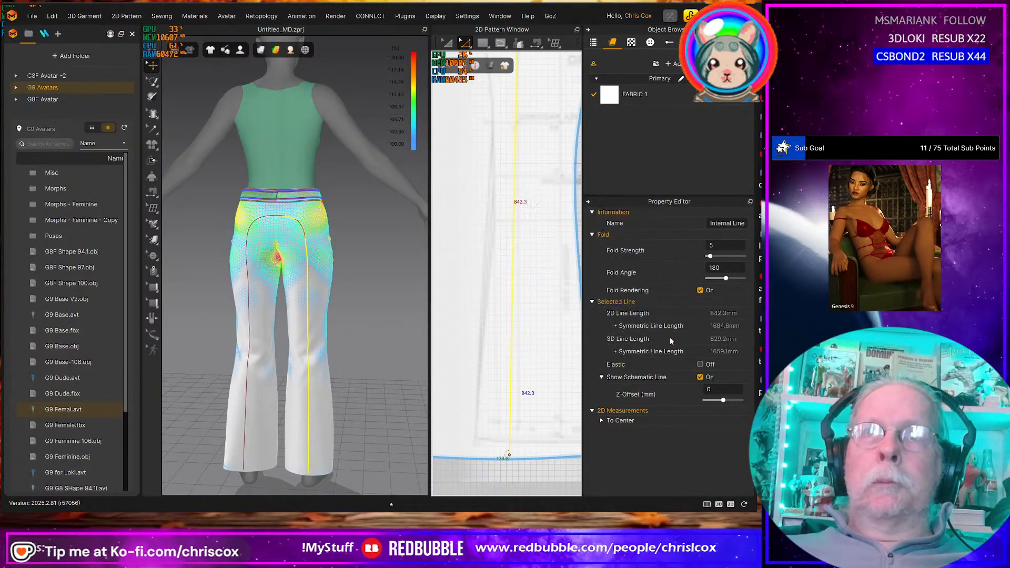
{"action": "left_click", "coordinate": [538, 396]}
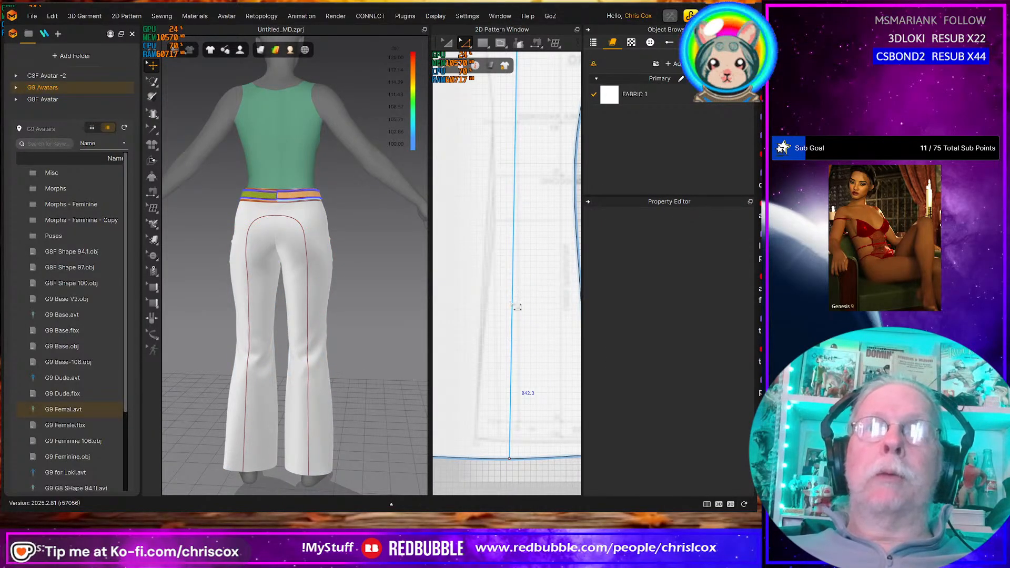
Split the back piece along the curve and vertical line from centre seam to hem using Cut & Sew
{"action": "scroll", "coordinate": [528, 351], "scroll_direction": "down", "scroll_amount": 6}
{"action": "left_click", "coordinate": [523, 256]}
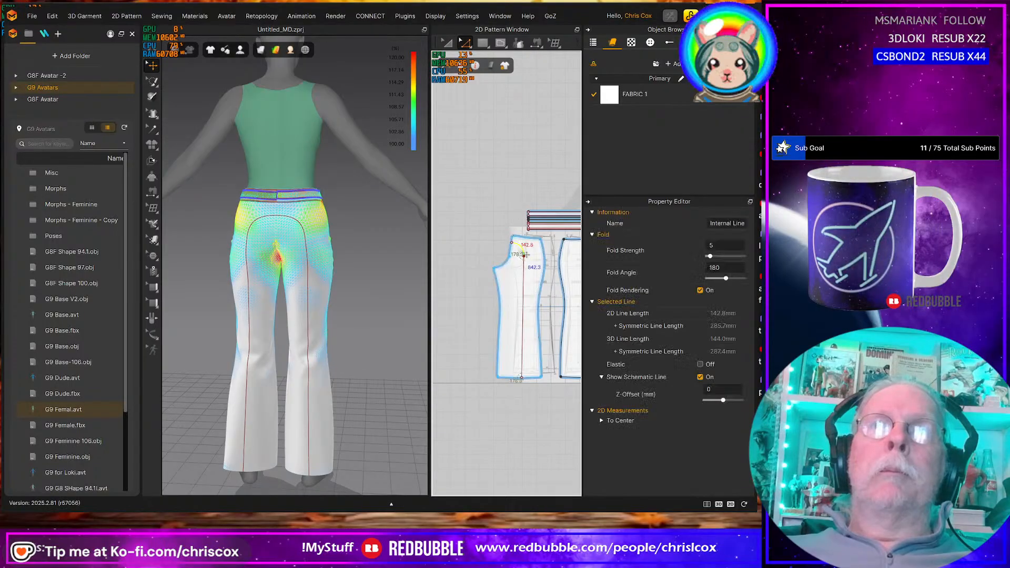
{"action": "right_click", "coordinate": [523, 282]}
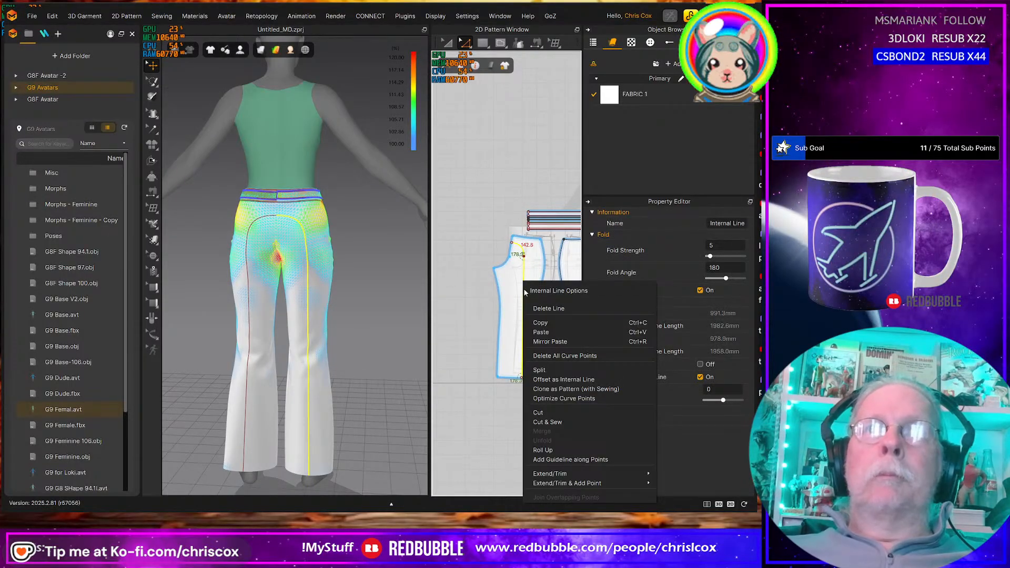
{"action": "left_click", "coordinate": [558, 421]}
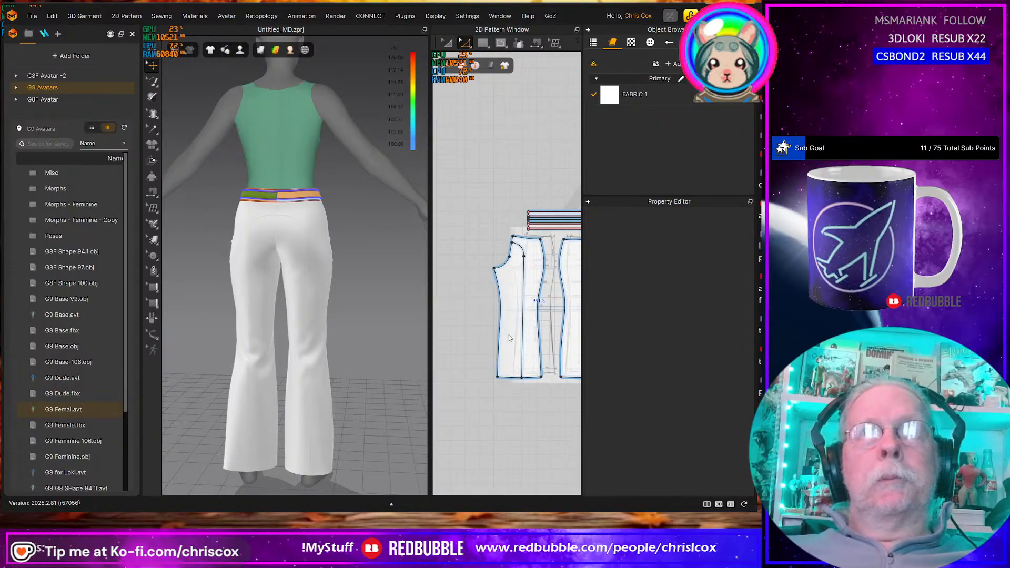
Shift the inner back leg piece slightly away from the outer piece in the pattern layout
{"action": "scroll", "coordinate": [509, 338], "scroll_direction": "up", "scroll_amount": 5}
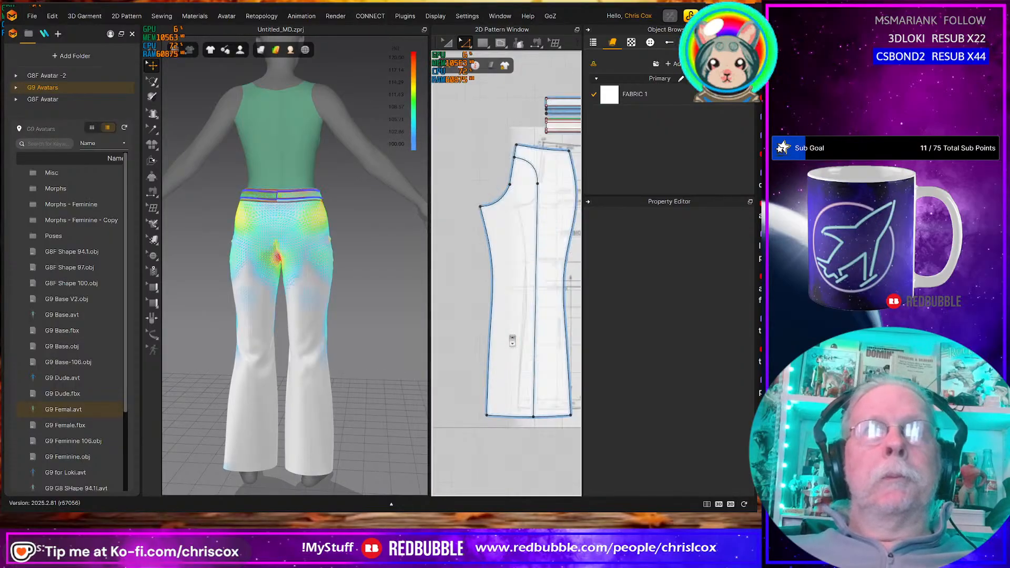
{"action": "left_click", "coordinate": [504, 323]}
{"action": "key", "text": "Left"}
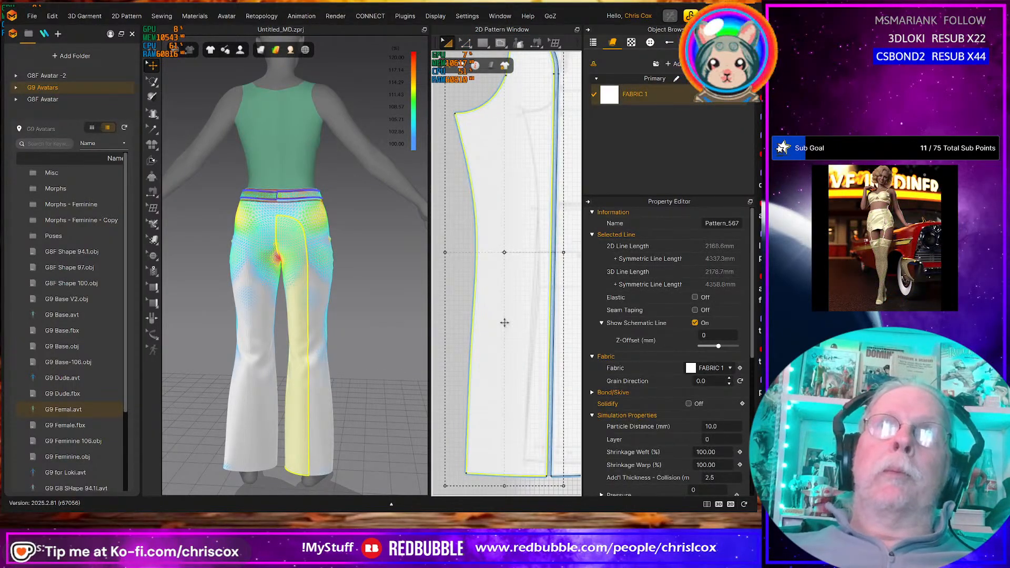
Offset the outer back piece's curved seat edge and long vertical edge as one internal line at 5 mm
{"action": "scroll", "coordinate": [504, 323], "scroll_direction": "down", "scroll_amount": 5}
{"action": "scroll", "coordinate": [533, 290], "scroll_direction": "up", "scroll_amount": 5}
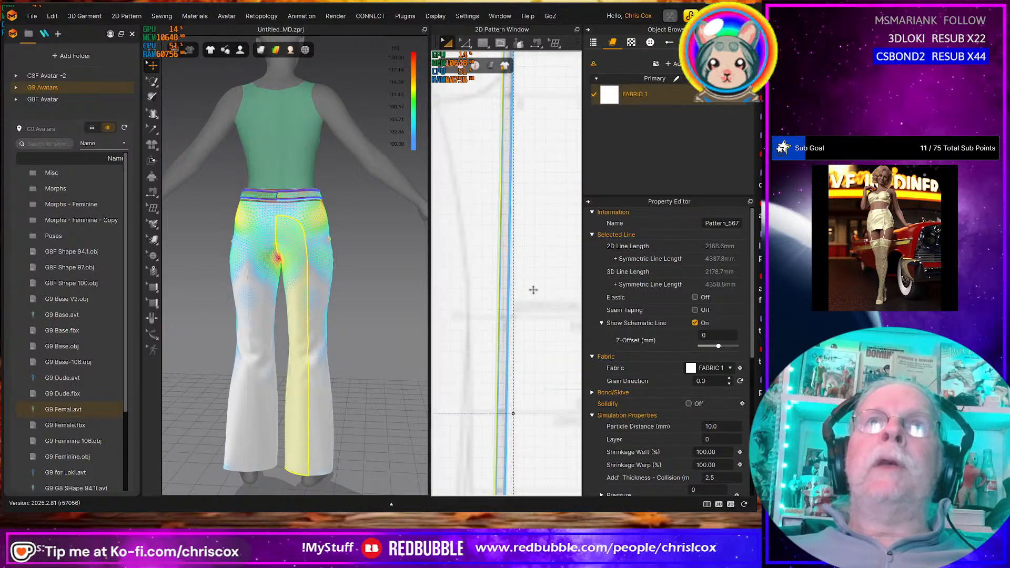
{"action": "left_click", "coordinate": [508, 305]}
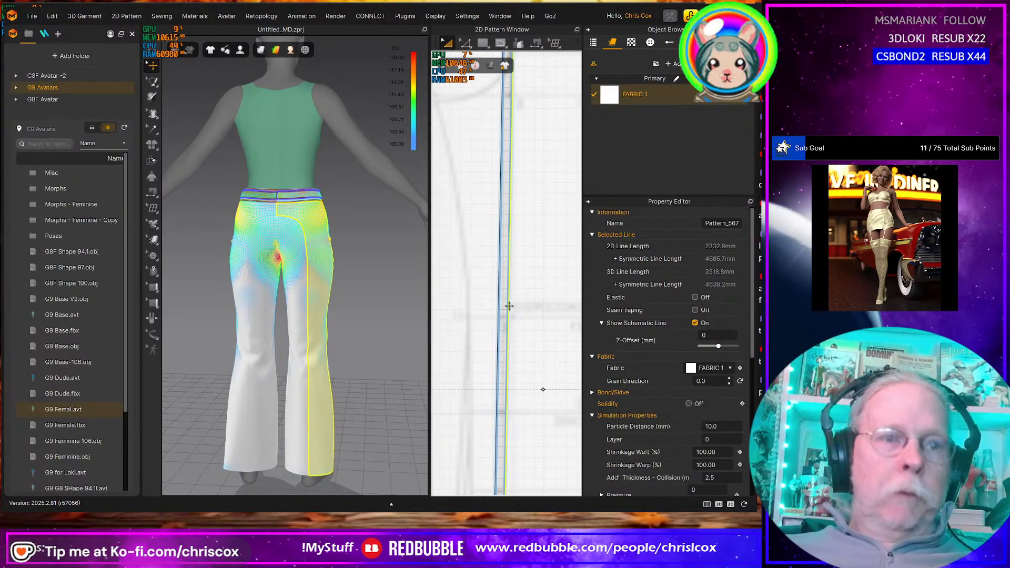
{"action": "left_click", "coordinate": [465, 43]}
{"action": "left_click", "coordinate": [507, 317]}
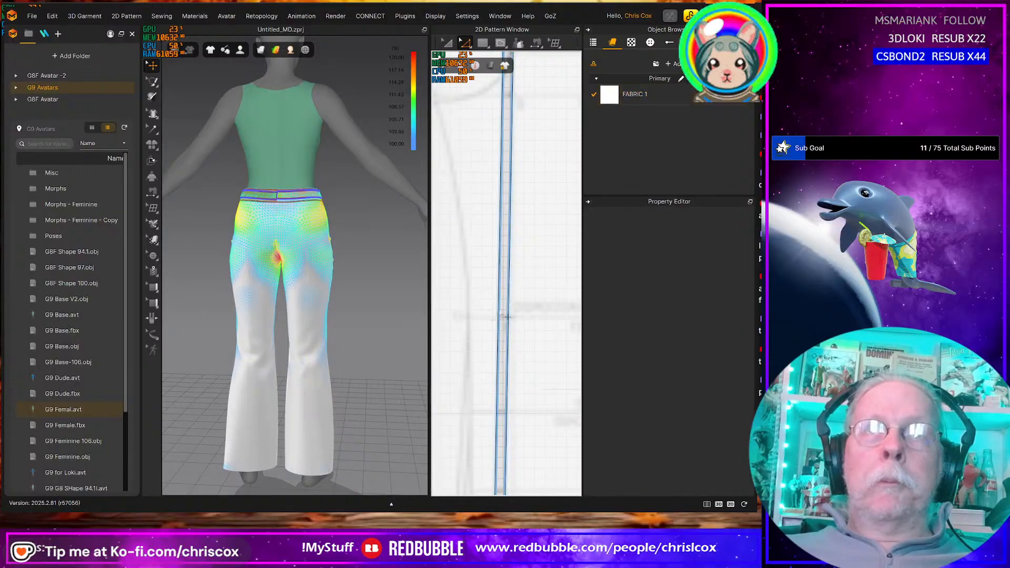
{"action": "left_click", "coordinate": [508, 318]}
{"action": "middle_click_drag", "start_coordinate": [517, 238], "coordinate": [533, 379]}
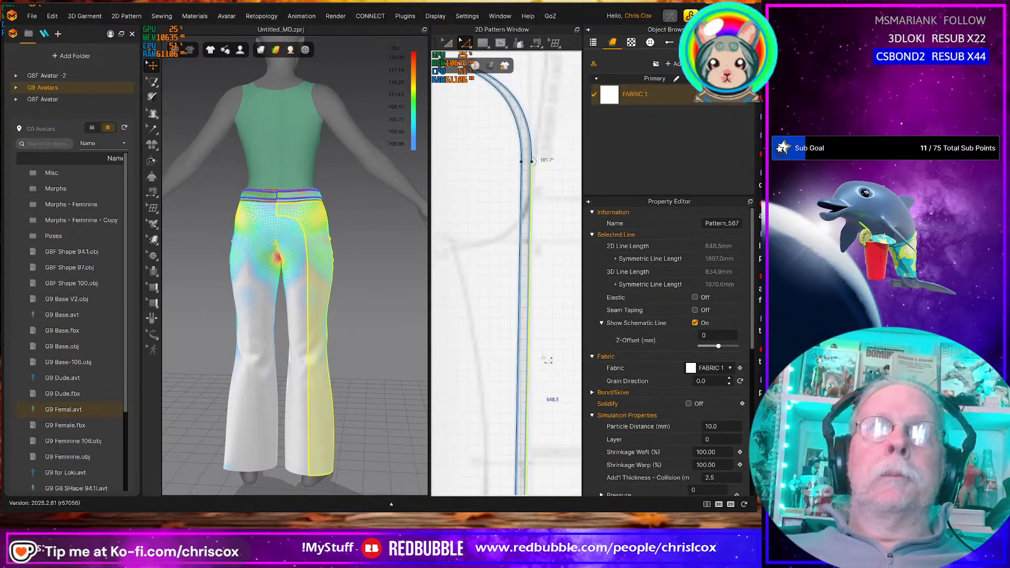
{"action": "middle_click_drag", "start_coordinate": [542, 298], "coordinate": [547, 427]}
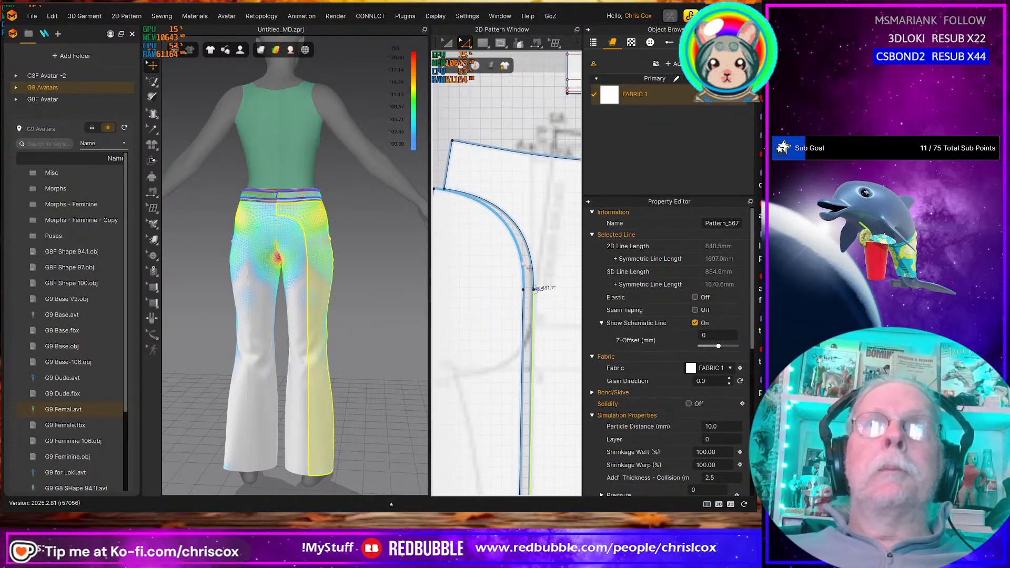
{"action": "right_click", "coordinate": [526, 242]}
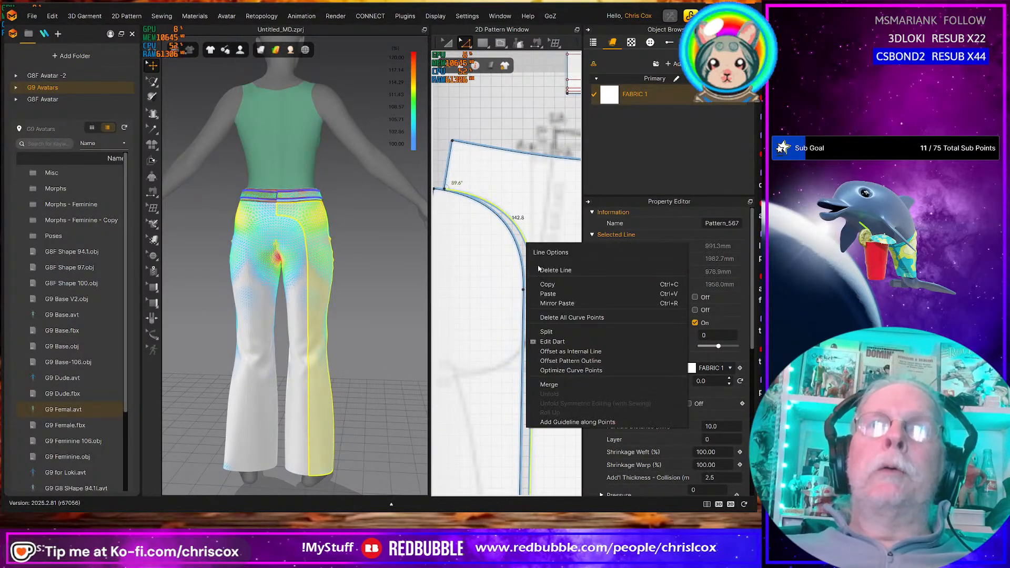
{"action": "left_click", "coordinate": [565, 351]}
{"action": "type", "text": "5mm"}
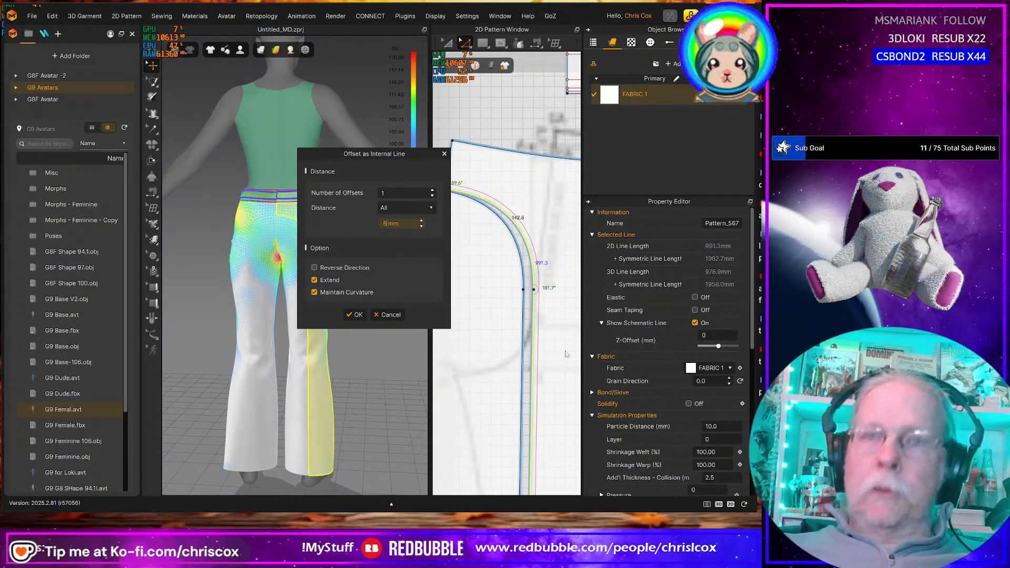
{"action": "left_click", "coordinate": [357, 315]}
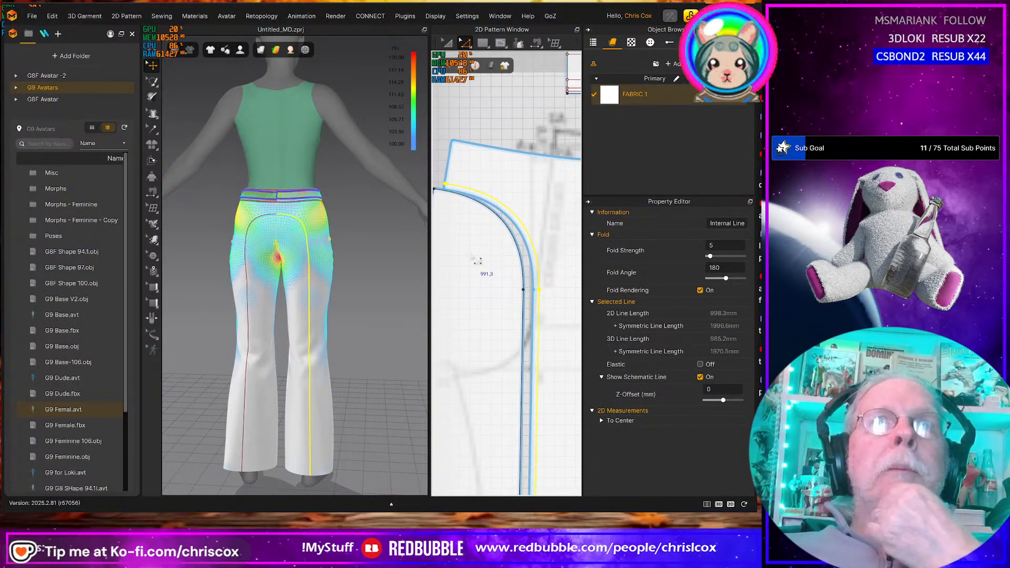
Select the hem edge of the outer back piece
{"action": "middle_click_drag", "start_coordinate": [481, 278], "coordinate": [493, 234]}
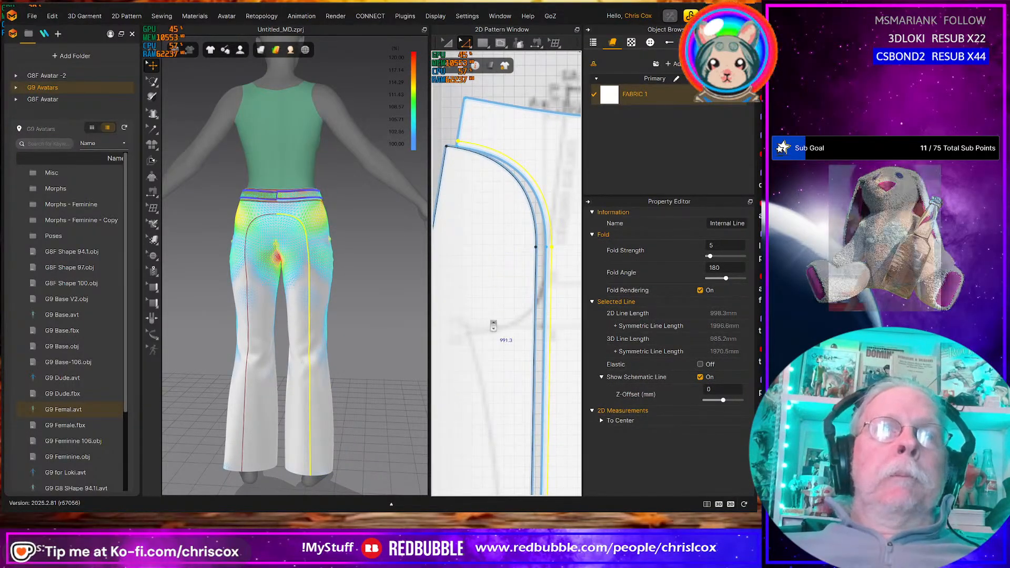
{"action": "scroll", "coordinate": [493, 234], "scroll_direction": "down", "scroll_amount": 5}
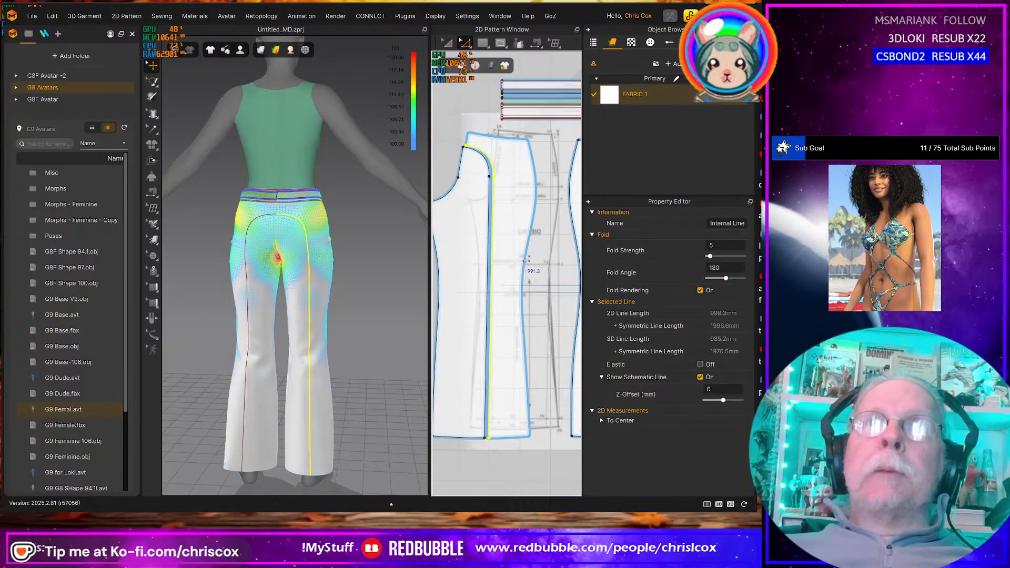
{"action": "left_click", "coordinate": [503, 437]}
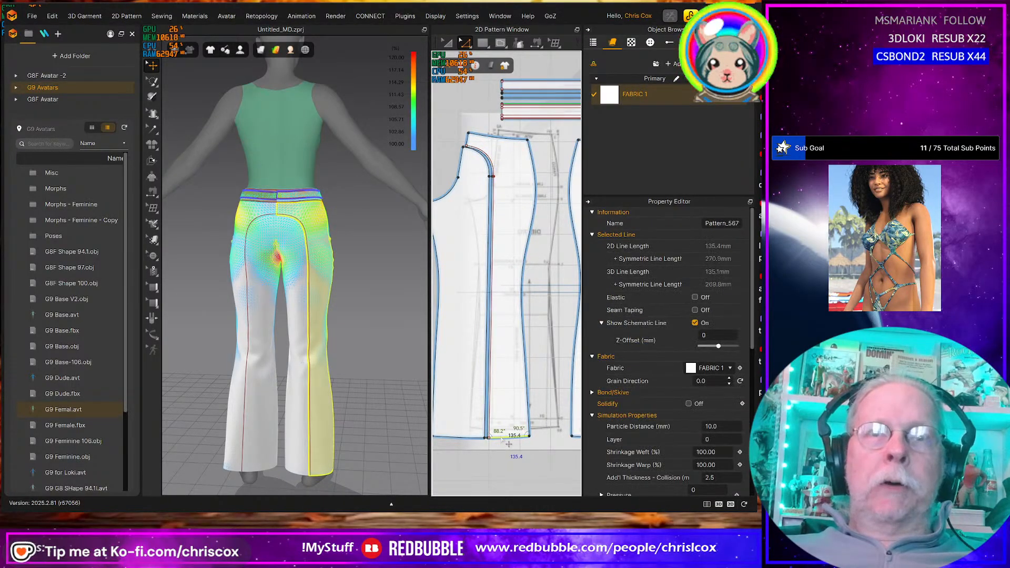
{"action": "scroll", "coordinate": [508, 445], "scroll_direction": "up", "scroll_amount": 4}
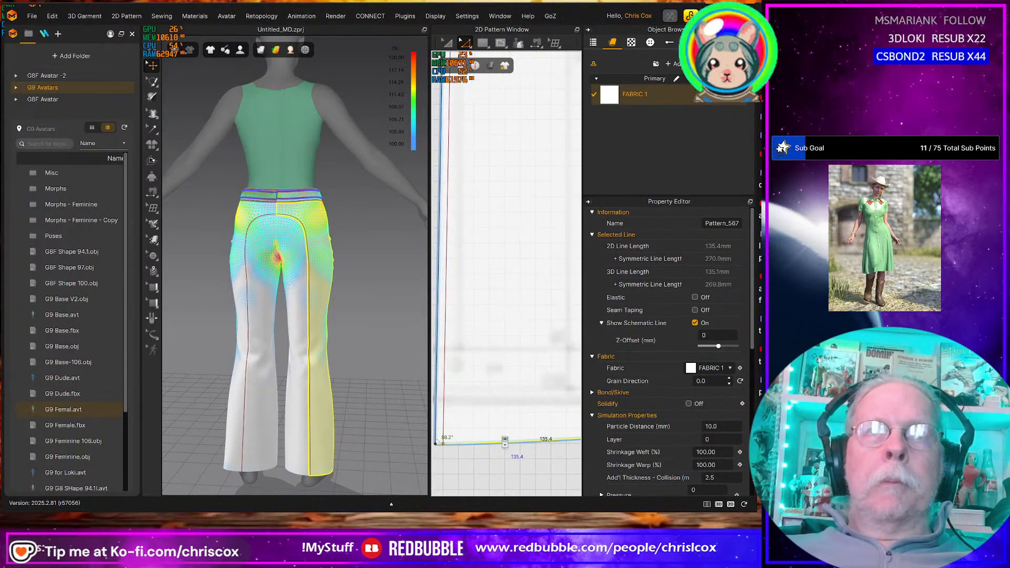
{"action": "scroll", "coordinate": [503, 445], "scroll_direction": "up", "scroll_amount": 1}
{"action": "scroll", "coordinate": [503, 446], "scroll_direction": "down", "scroll_amount": 2}
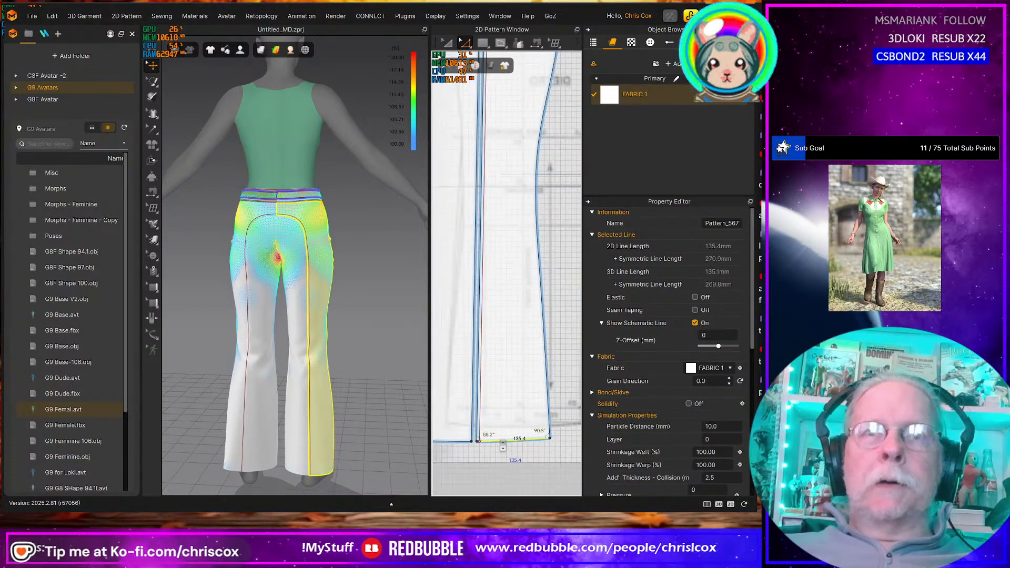
Switch to the browser, examine the hem in the Dittos bell-bottom reference photo, and return to the pattern
{"action": "key", "text": "alt+Tab"}
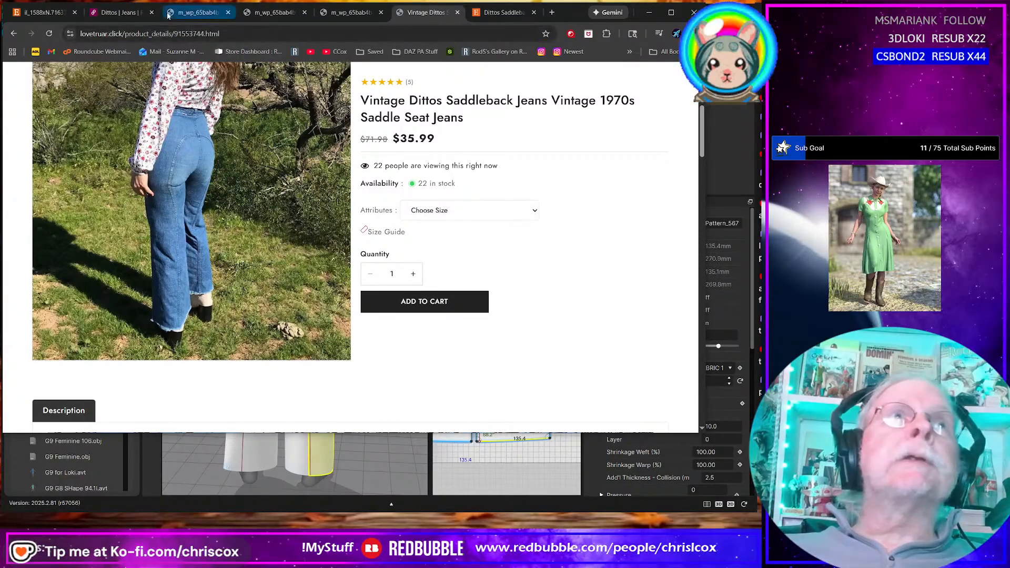
{"action": "left_click", "coordinate": [118, 12]}
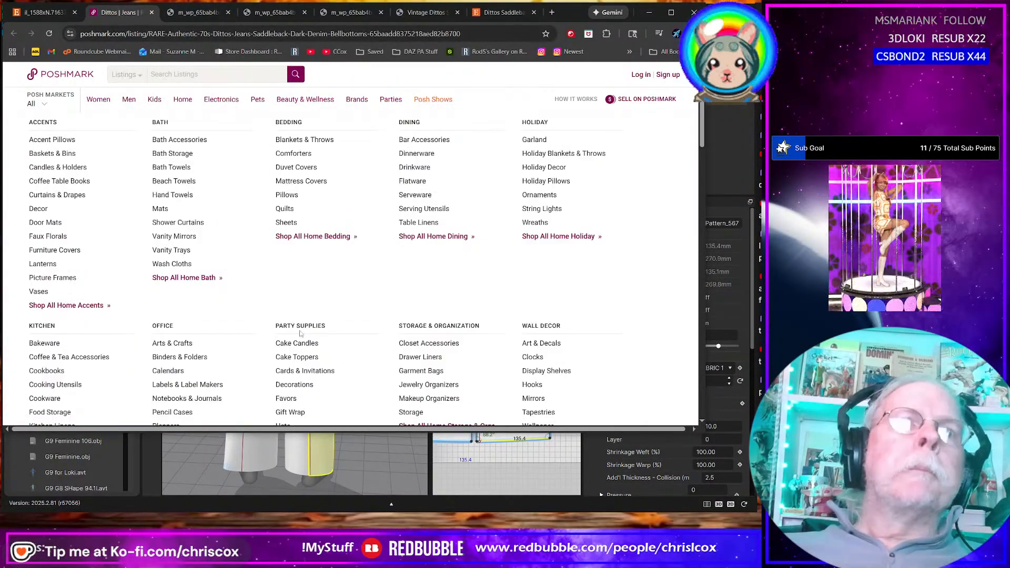
{"action": "left_click", "coordinate": [197, 12]}
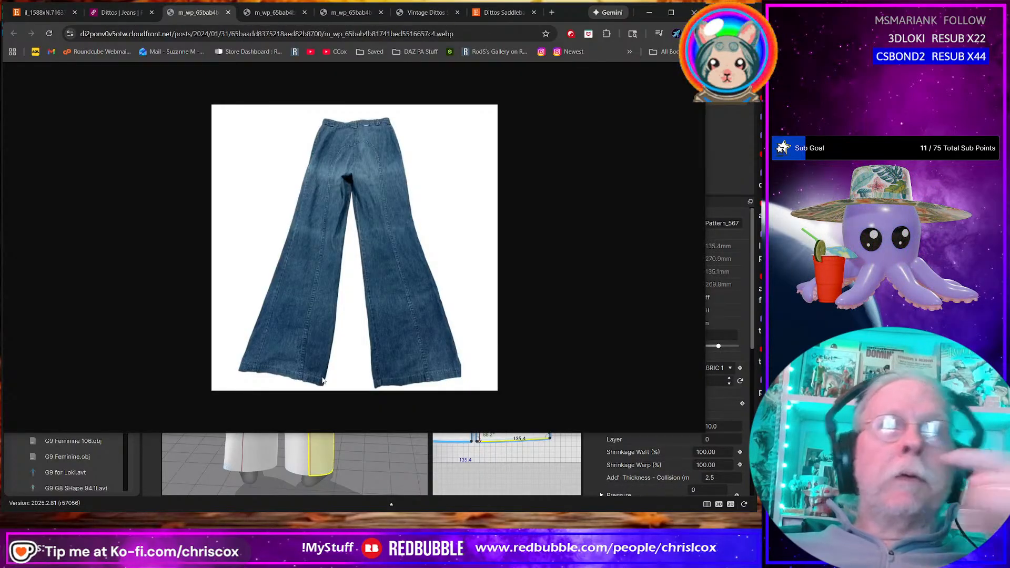
{"action": "left_click", "coordinate": [523, 447]}
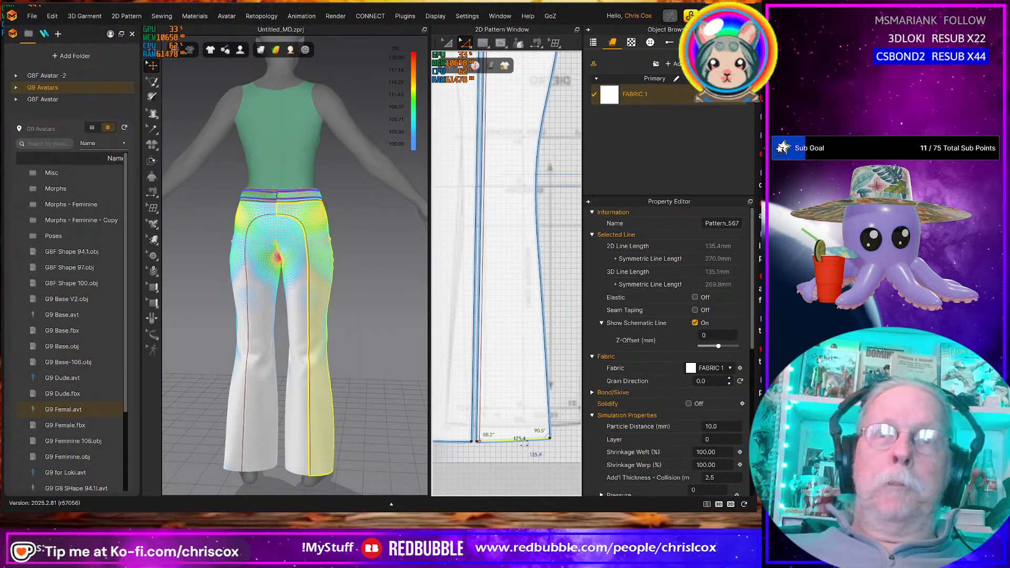
Add the remaining leg pieces' hem edges to the selection and offset them all as internal lines at 25 mm
{"action": "left_click", "coordinate": [462, 443], "text": "shift"}
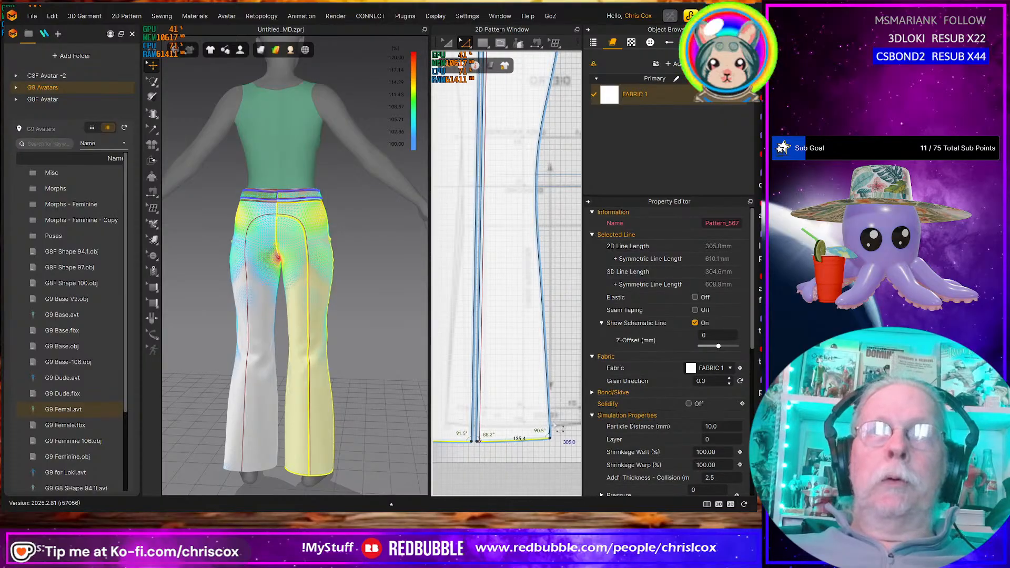
{"action": "middle_click_drag", "start_coordinate": [555, 425], "coordinate": [434, 393]}
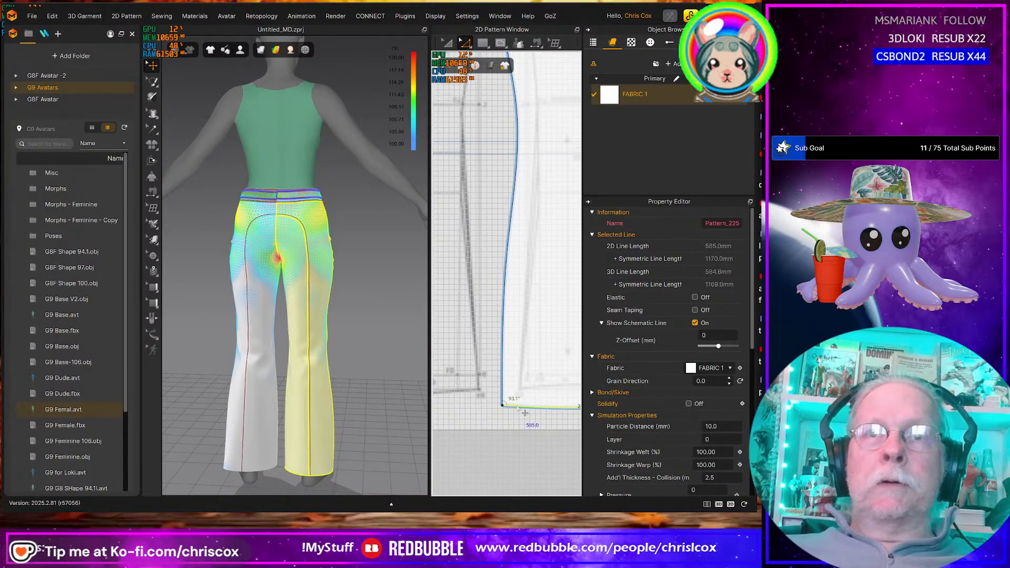
{"action": "right_click", "coordinate": [524, 411]}
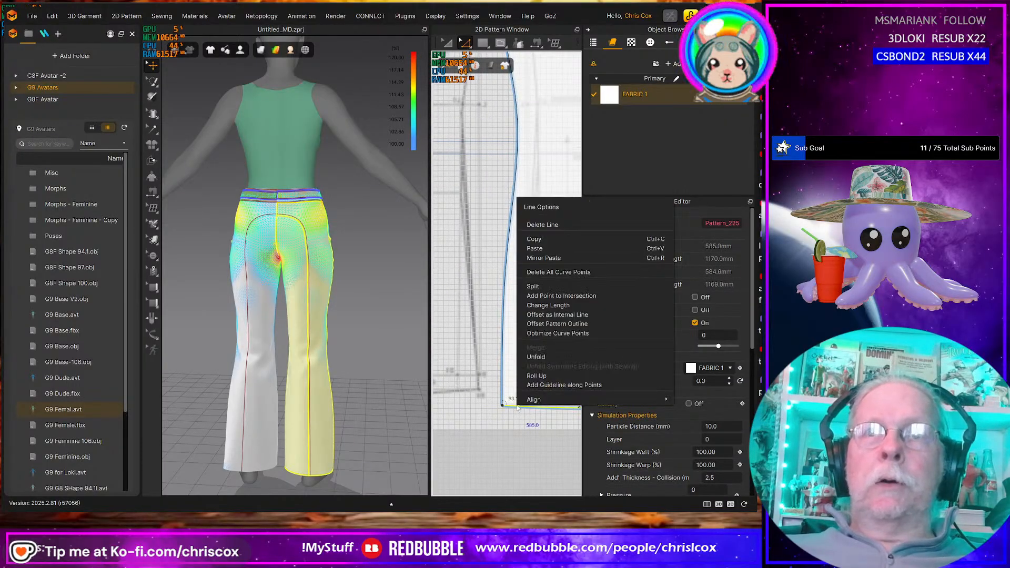
{"action": "left_click", "coordinate": [543, 315]}
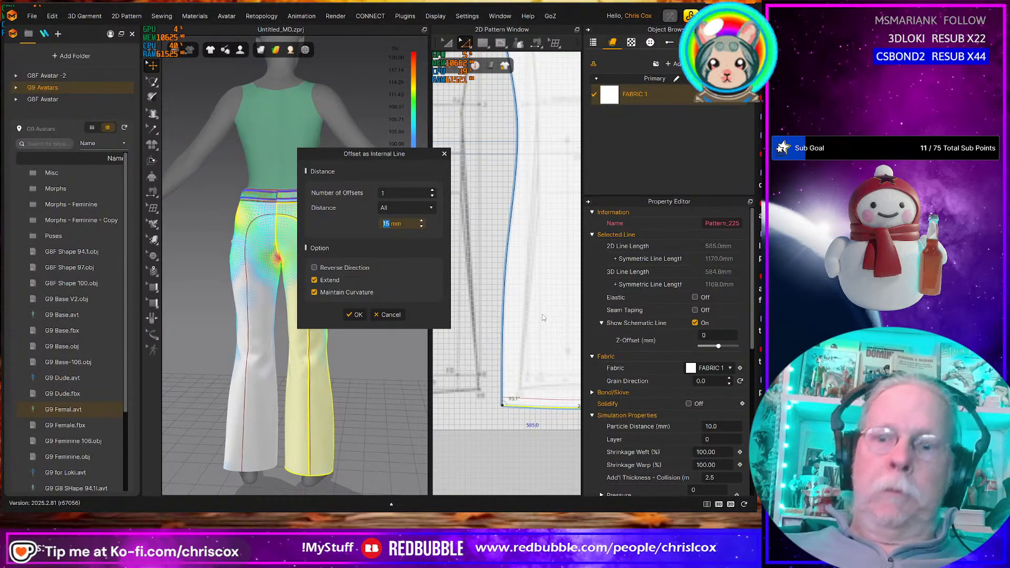
{"action": "type", "text": "25"}
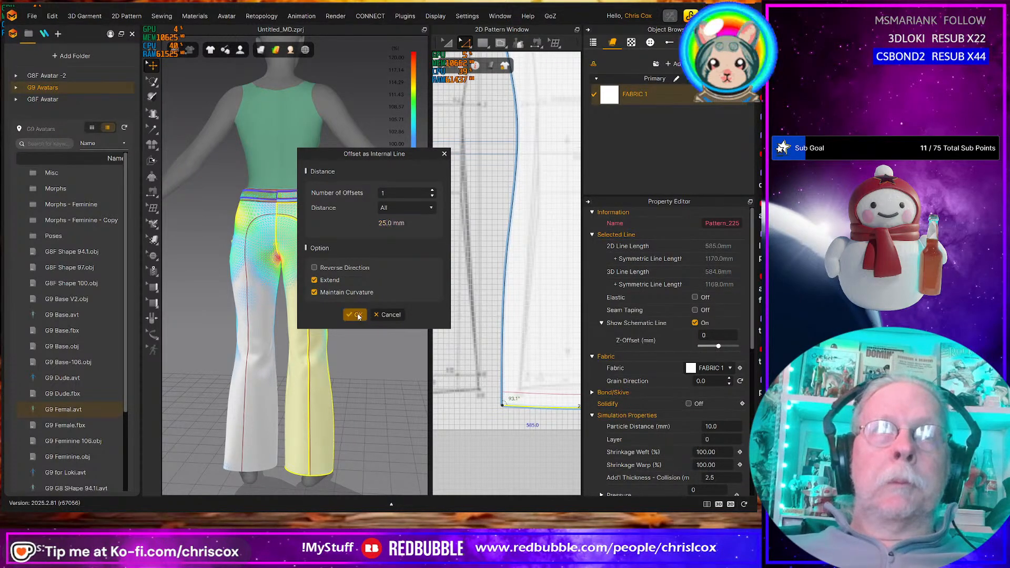
{"action": "left_click", "coordinate": [355, 315]}
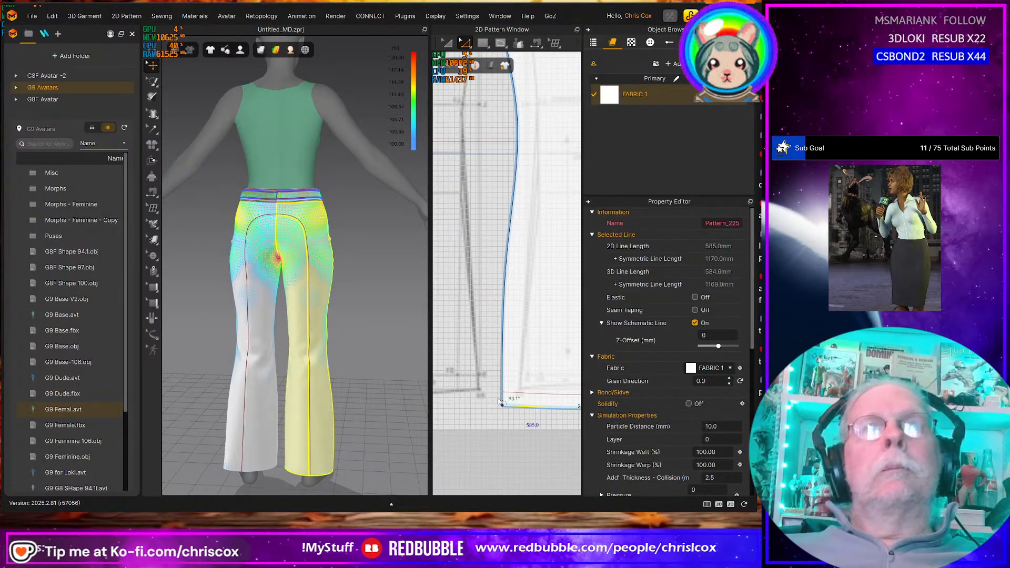
Cut and sew the hem bands from the leg pieces along the offset hem lines
{"action": "left_click", "coordinate": [522, 394]}
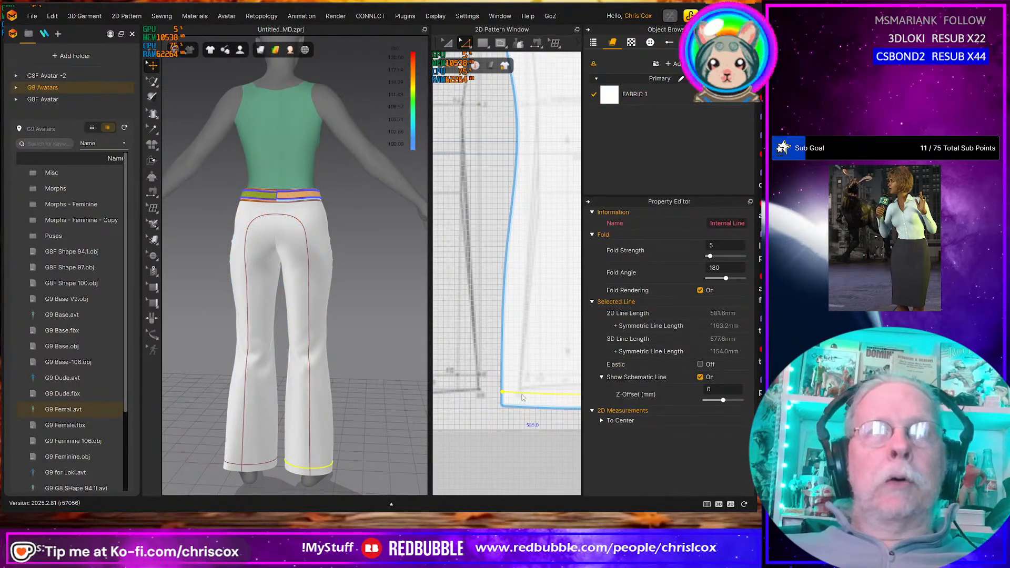
{"action": "right_click", "coordinate": [522, 397]}
{"action": "left_click", "coordinate": [545, 270]}
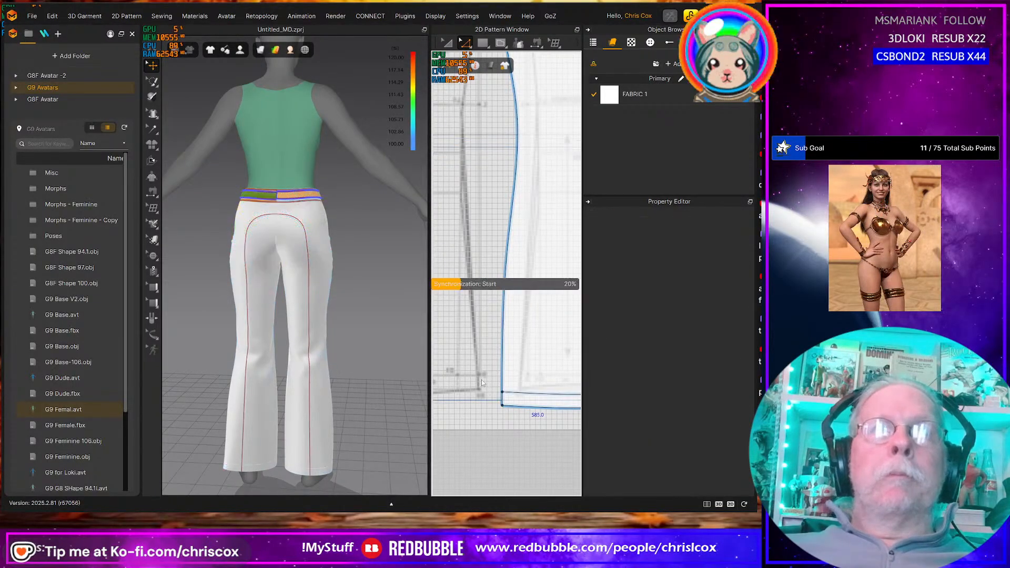
Split a narrow strip off the outer back piece along the offset curve and vertical line using Cut & Sew
{"action": "scroll", "coordinate": [482, 383], "scroll_direction": "down", "scroll_amount": 5}
{"action": "scroll", "coordinate": [448, 369], "scroll_direction": "up", "scroll_amount": 6}
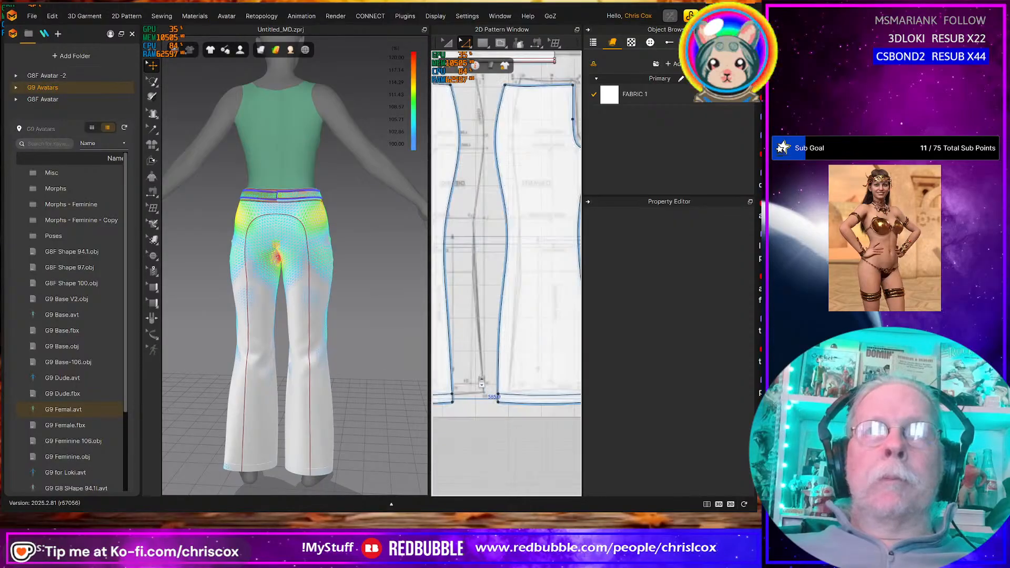
{"action": "scroll", "coordinate": [449, 369], "scroll_direction": "down", "scroll_amount": 4}
{"action": "scroll", "coordinate": [541, 417], "scroll_direction": "up", "scroll_amount": 4}
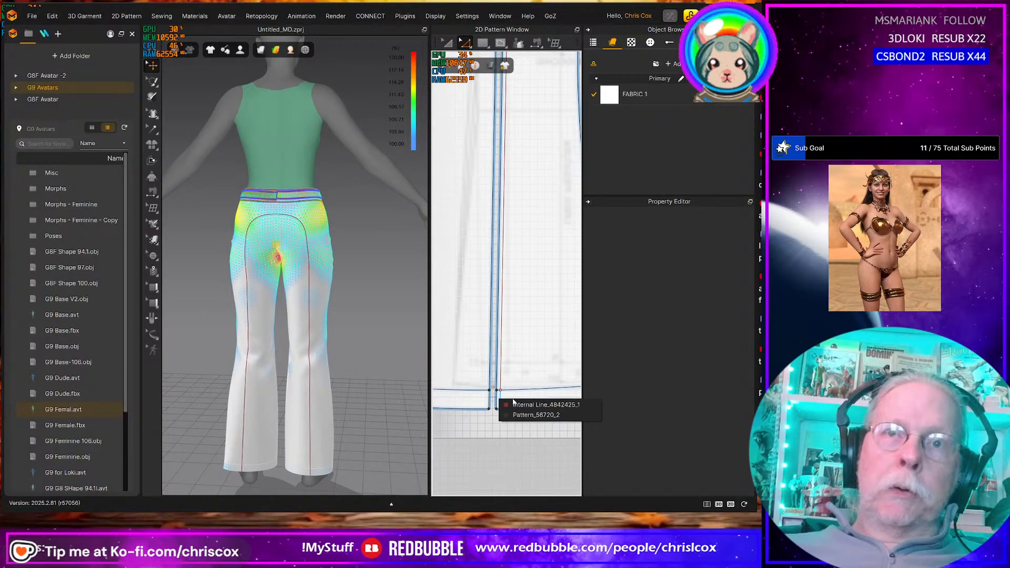
{"action": "left_click", "coordinate": [526, 404]}
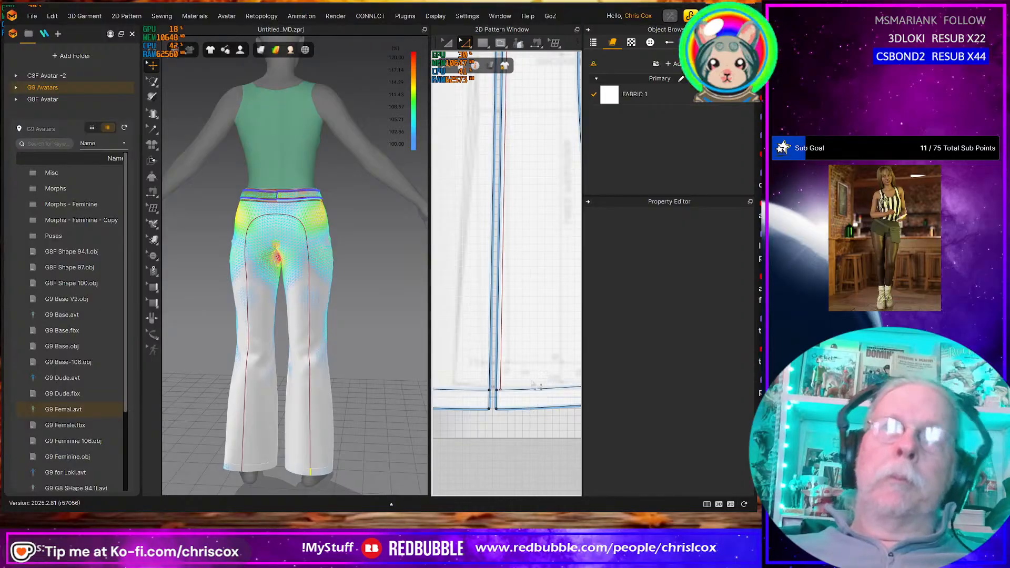
{"action": "left_click", "coordinate": [509, 370]}
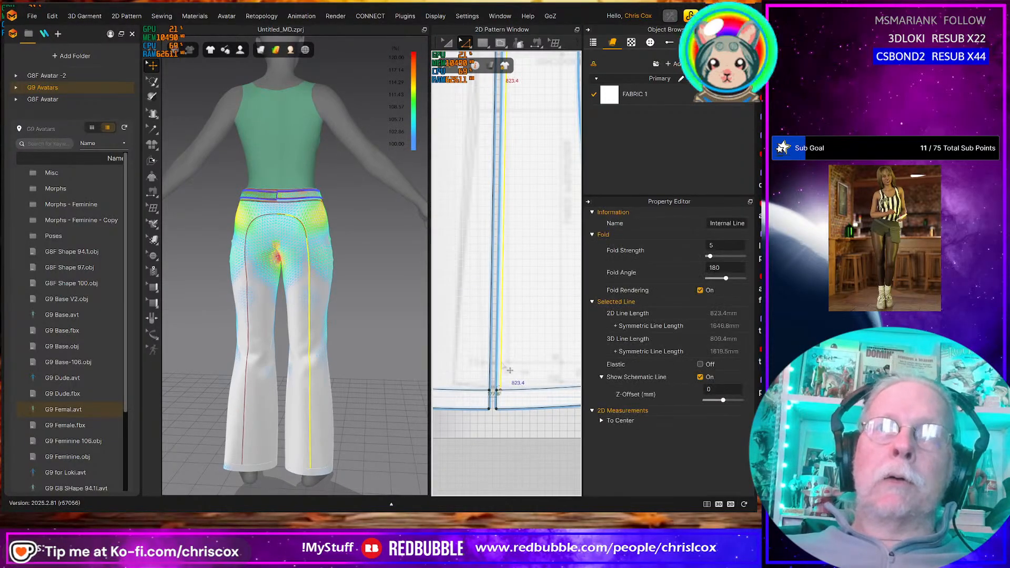
{"action": "middle_click_drag", "start_coordinate": [509, 202], "coordinate": [506, 333]}
{"action": "middle_click_drag", "start_coordinate": [540, 150], "coordinate": [559, 325]}
{"action": "middle_click_drag", "start_coordinate": [540, 172], "coordinate": [539, 310]}
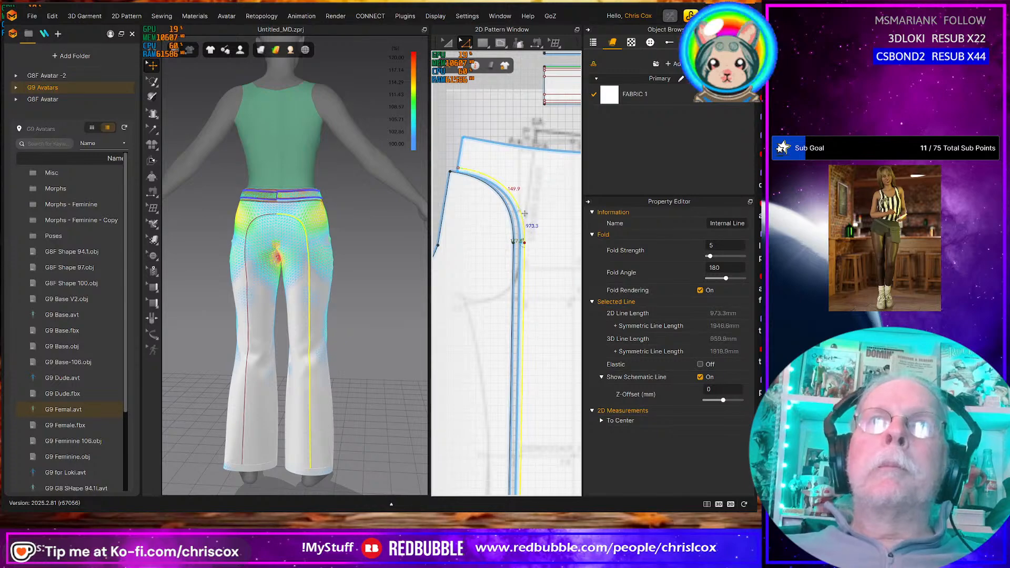
{"action": "right_click", "coordinate": [516, 207]}
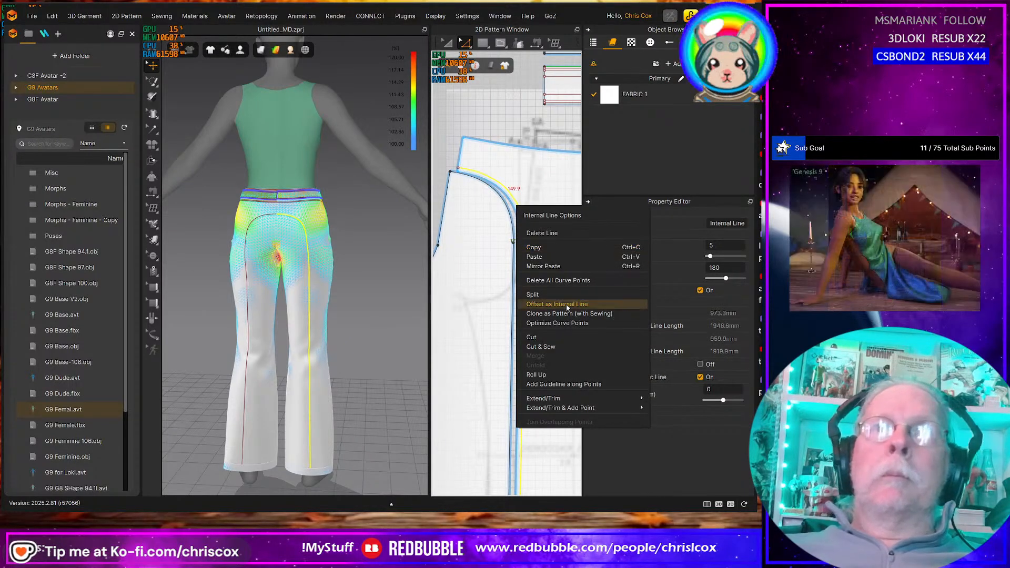
{"action": "left_click", "coordinate": [557, 345]}
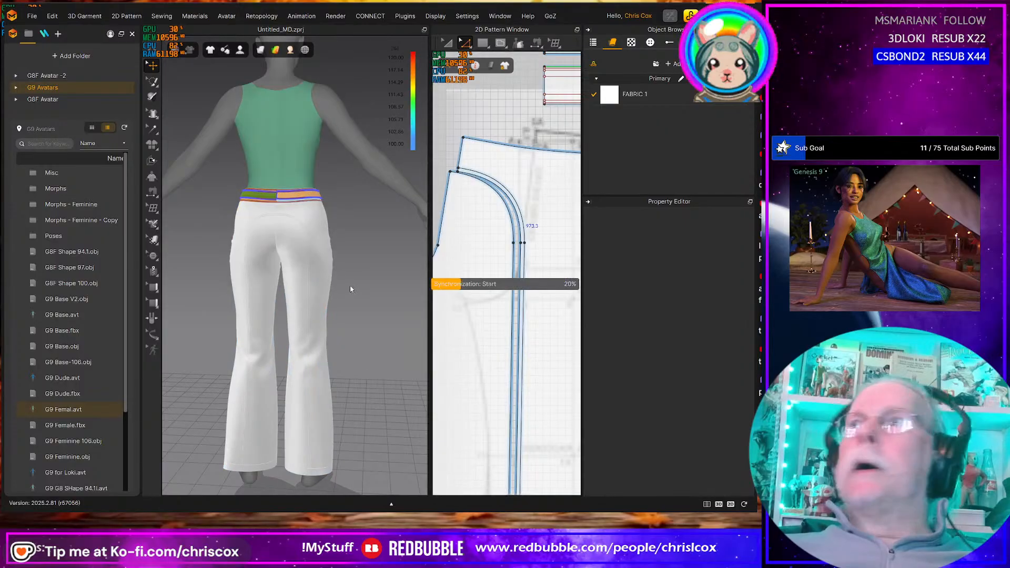
Switch to the browser and compare the front and back views of the saddleback jeans across the open reference photos and listings
{"action": "key", "text": "alt+Tab"}
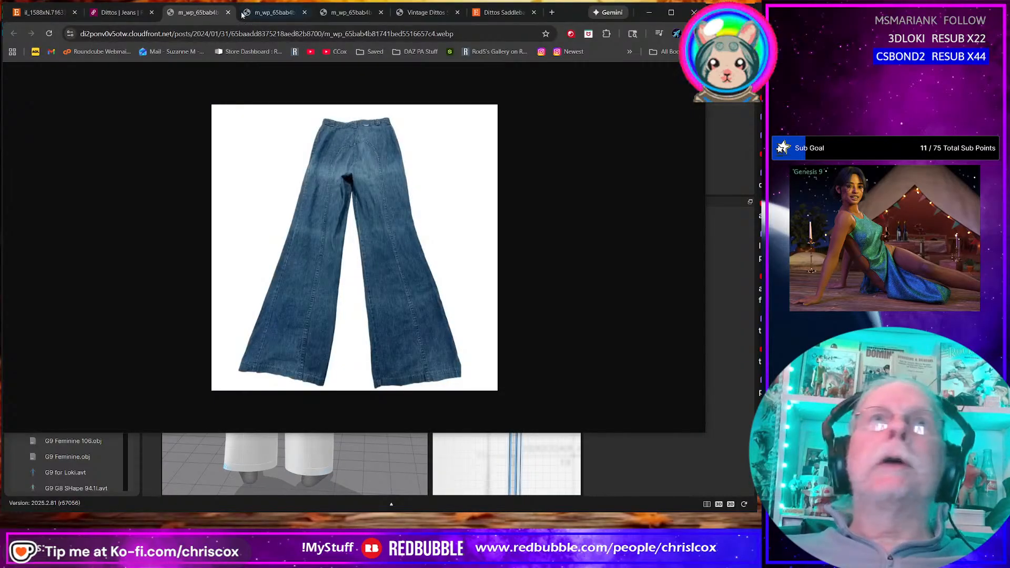
{"action": "left_click", "coordinate": [104, 16]}
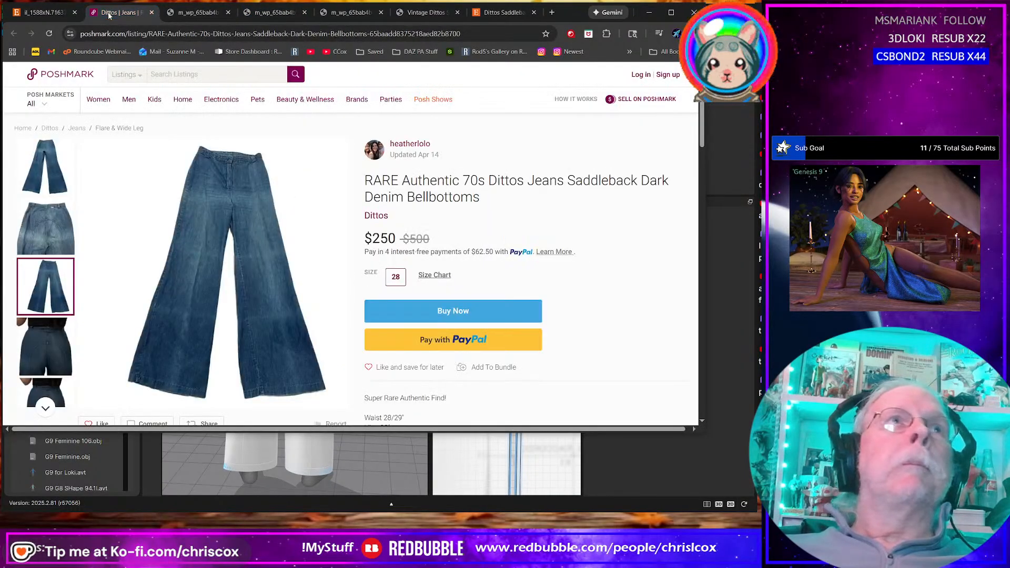
{"action": "left_click", "coordinate": [491, 13]}
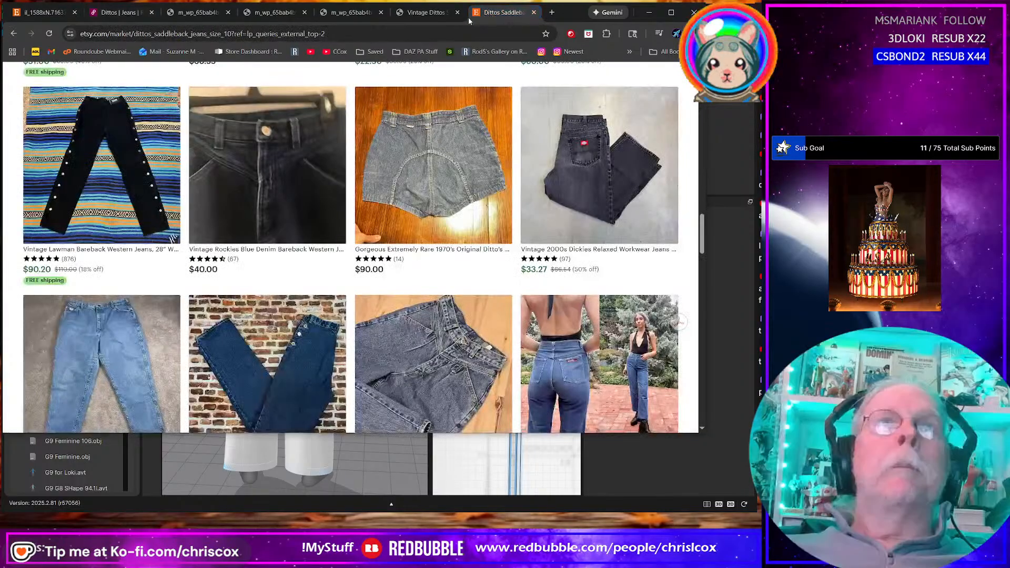
{"action": "left_click", "coordinate": [433, 15]}
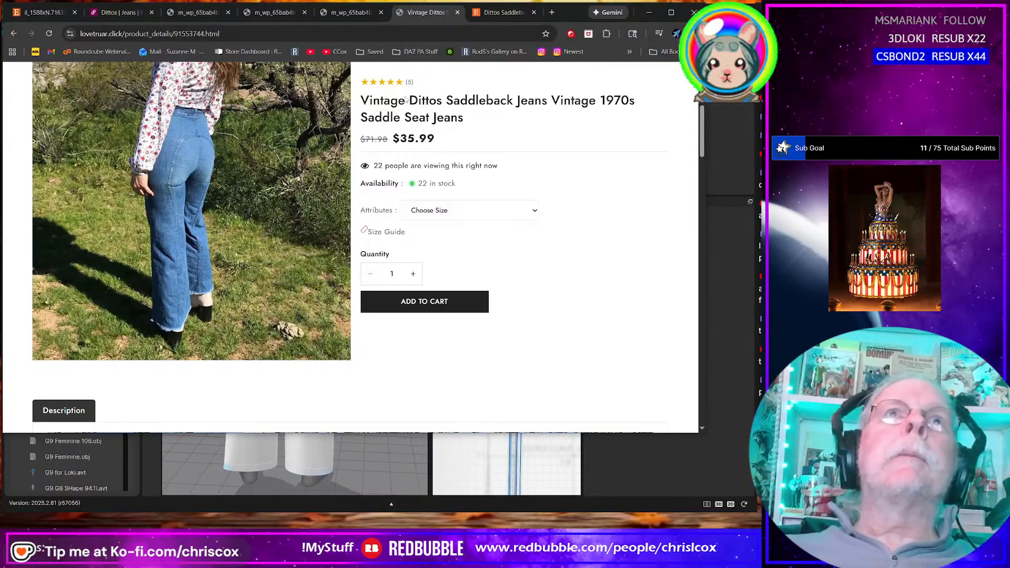
{"action": "left_click", "coordinate": [203, 16]}
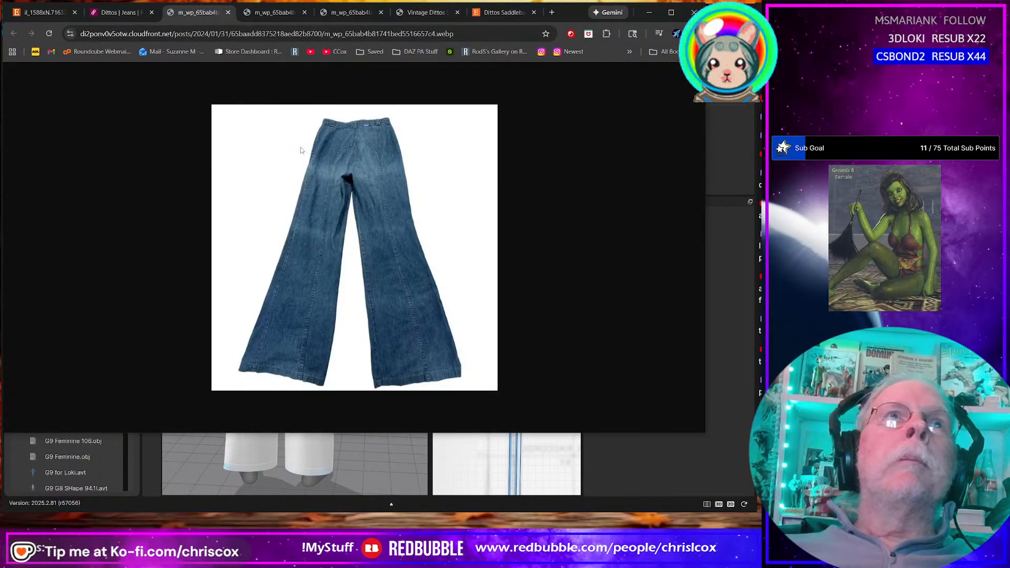
{"action": "left_click", "coordinate": [263, 14]}
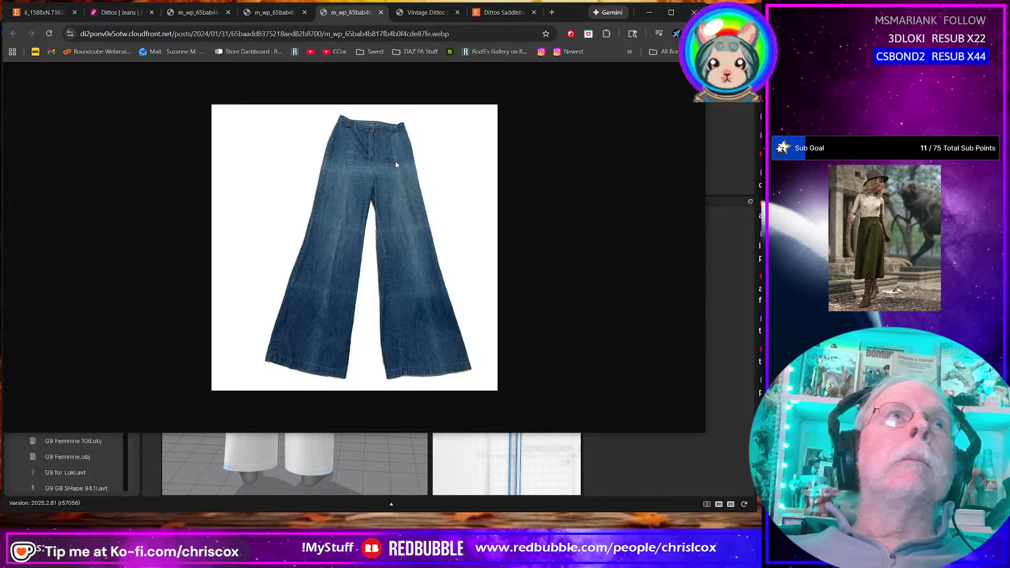
{"action": "left_click", "coordinate": [35, 7]}
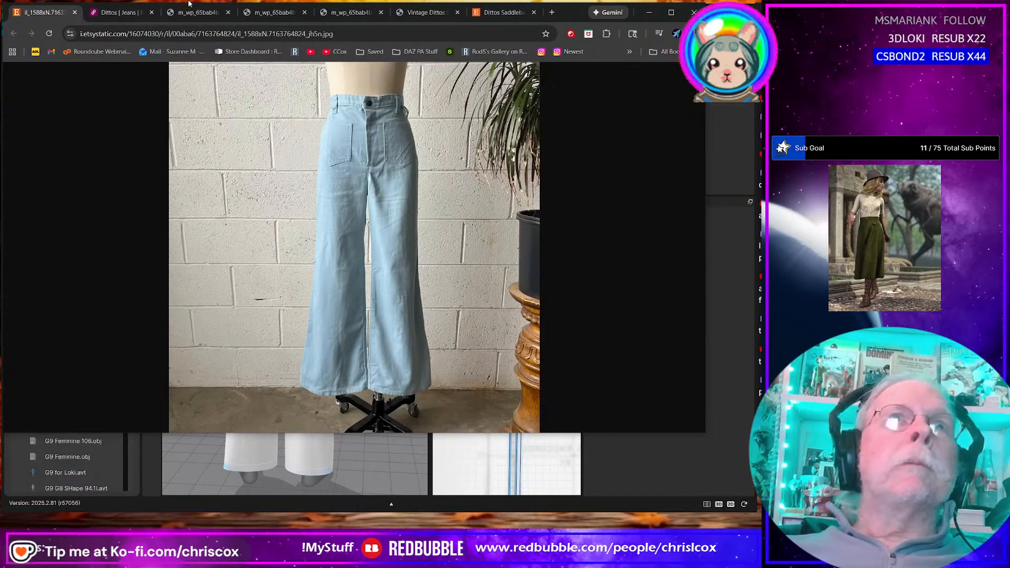
{"action": "left_click", "coordinate": [224, 15]}
{"action": "left_click", "coordinate": [284, 15]}
{"action": "left_click", "coordinate": [363, 15]}
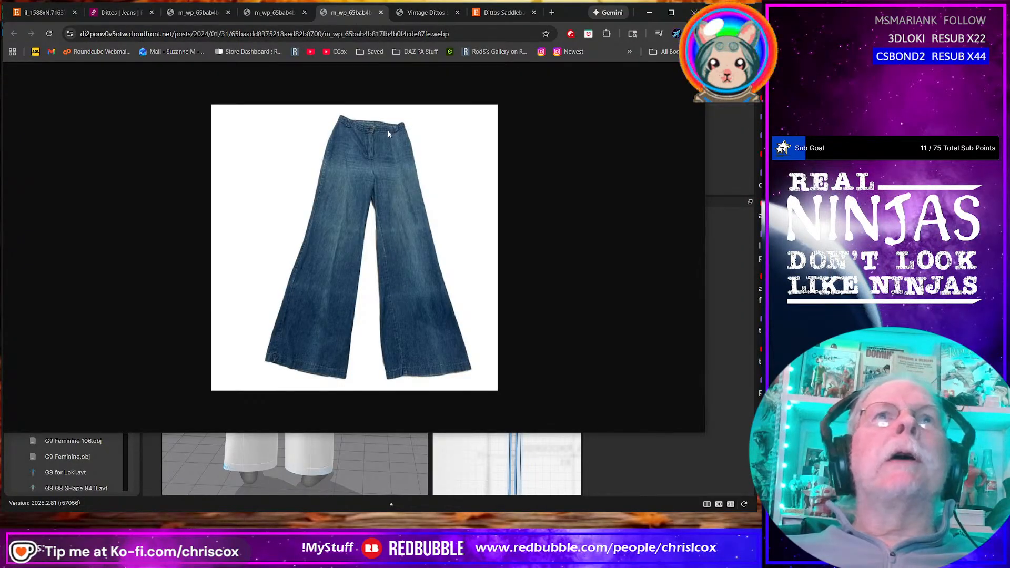
{"action": "left_click", "coordinate": [433, 15]}
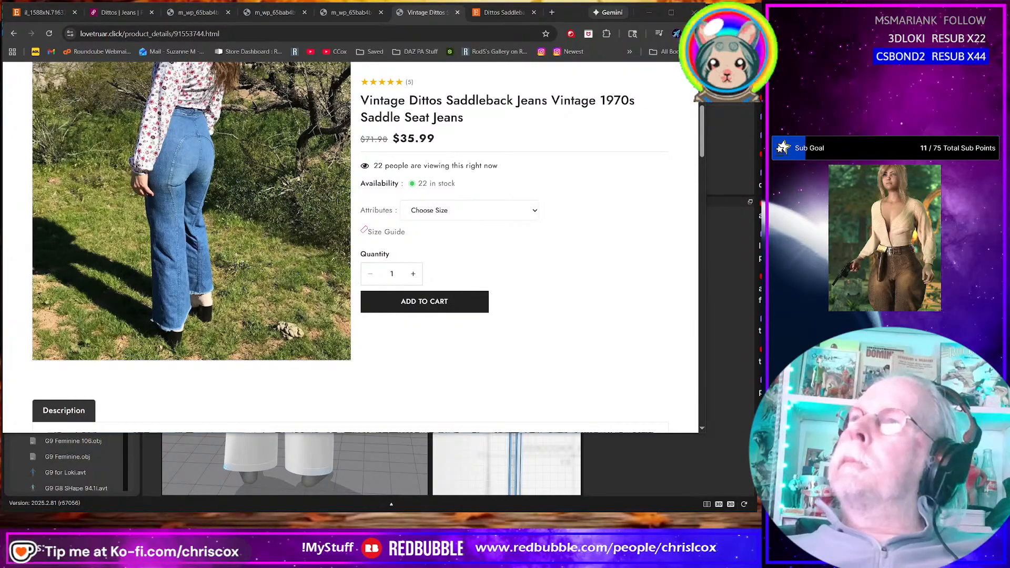
Examine the back seat seams and full-length front photos in the Poshmark Dittos bellbottoms listing
{"action": "left_click_drag", "start_coordinate": [752, 294], "coordinate": [187, 14]}
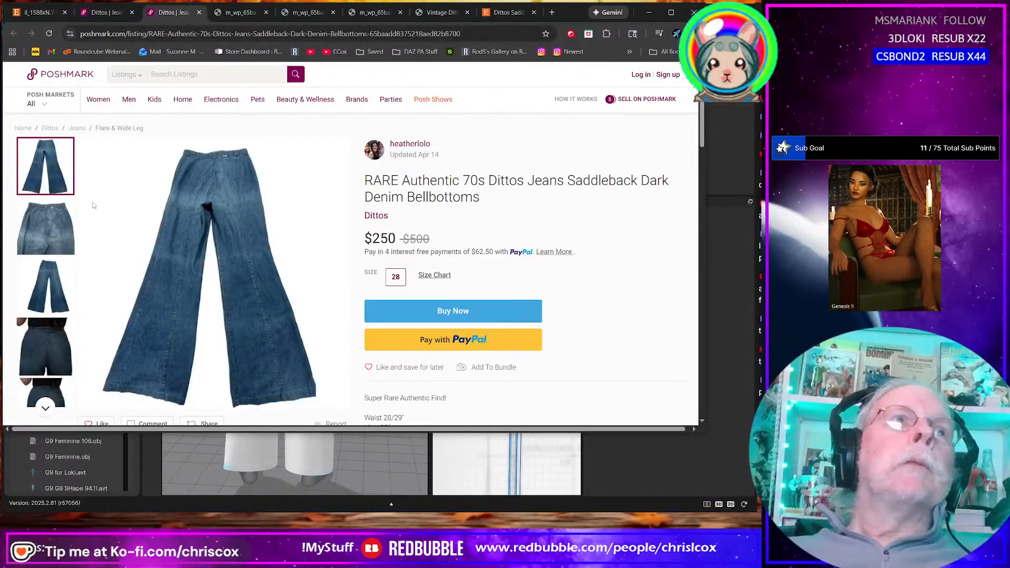
{"action": "left_click", "coordinate": [52, 232]}
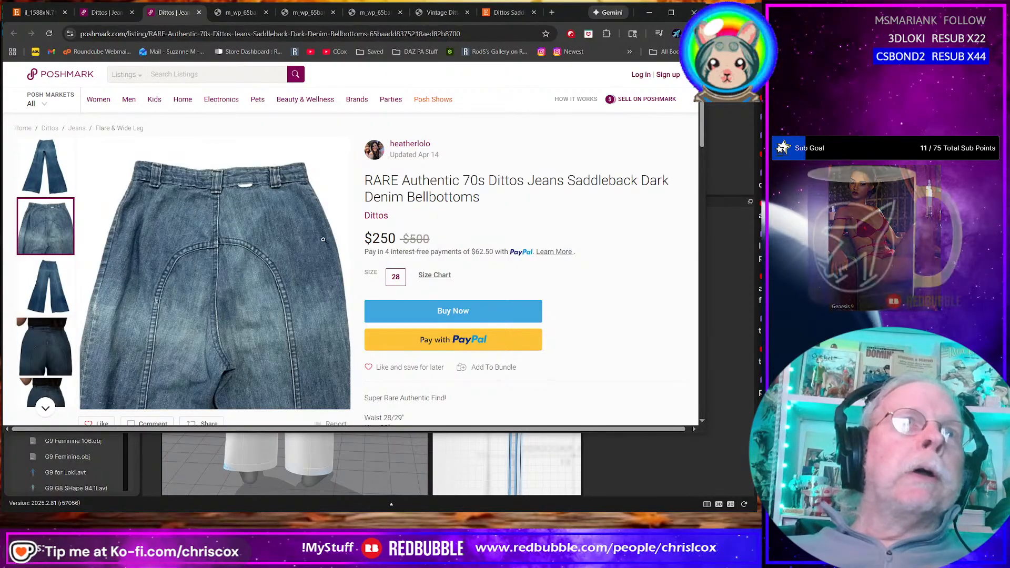
{"action": "scroll", "coordinate": [297, 255], "scroll_direction": "down", "scroll_amount": 3}
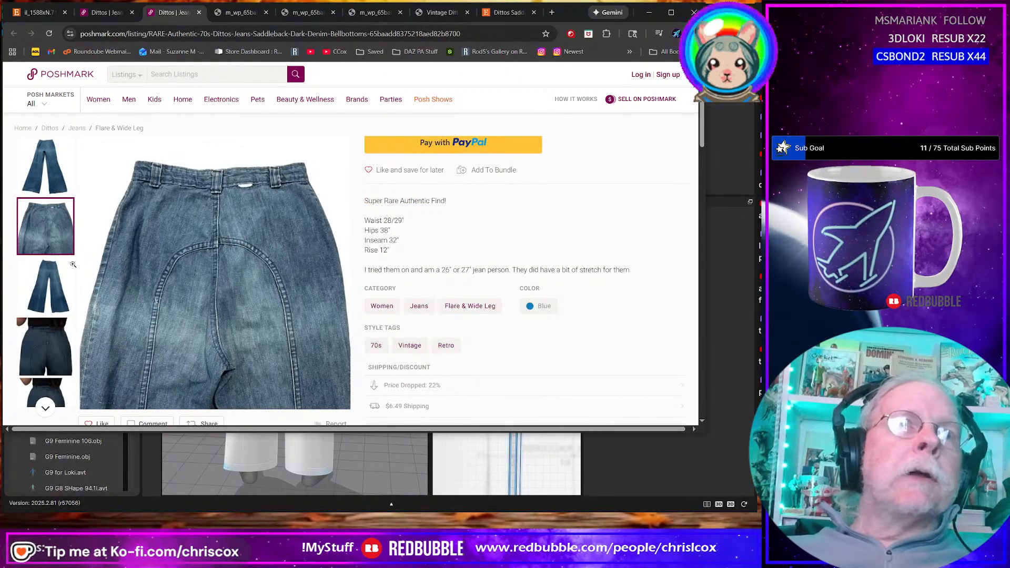
{"action": "left_click", "coordinate": [43, 292]}
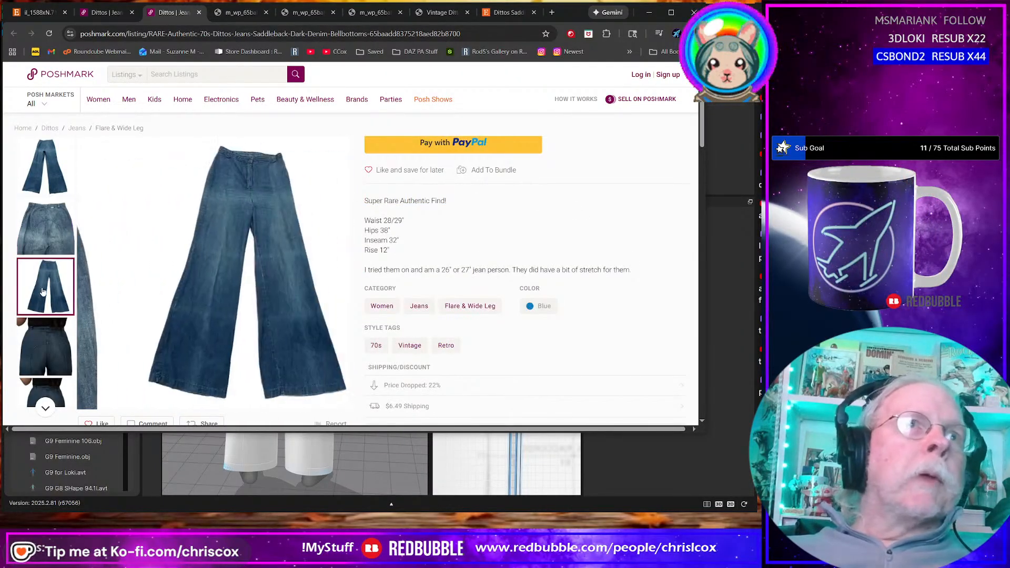
{"action": "left_click", "coordinate": [210, 155]}
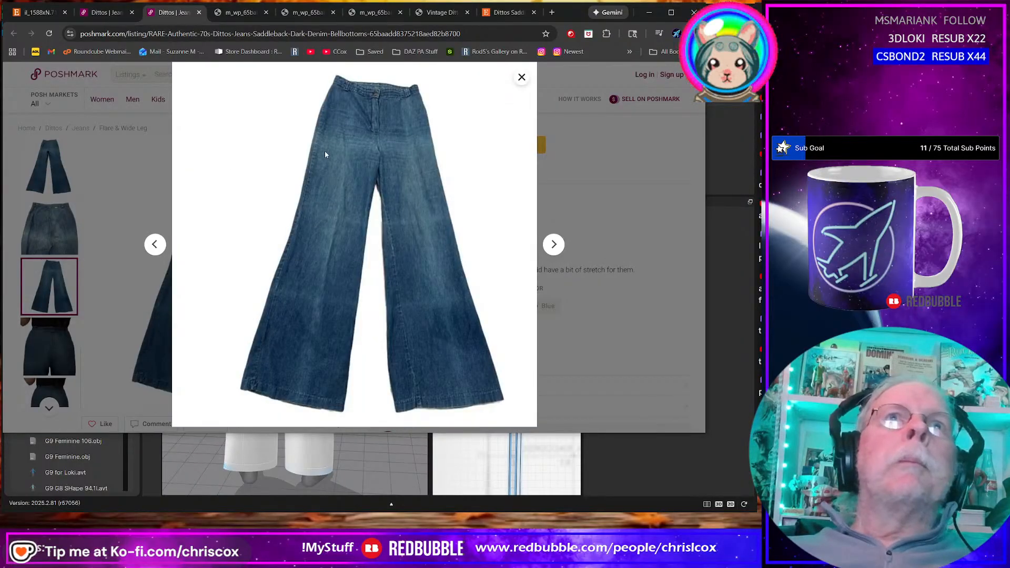
{"action": "key", "text": "Escape"}
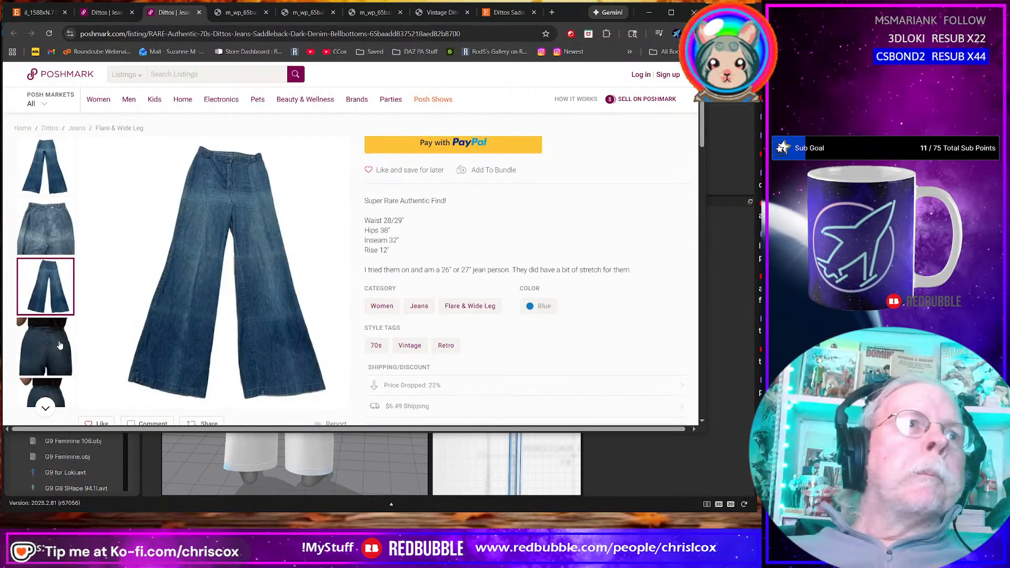
{"action": "left_click", "coordinate": [60, 345]}
{"action": "scroll", "coordinate": [59, 345], "scroll_direction": "down", "scroll_amount": 3}
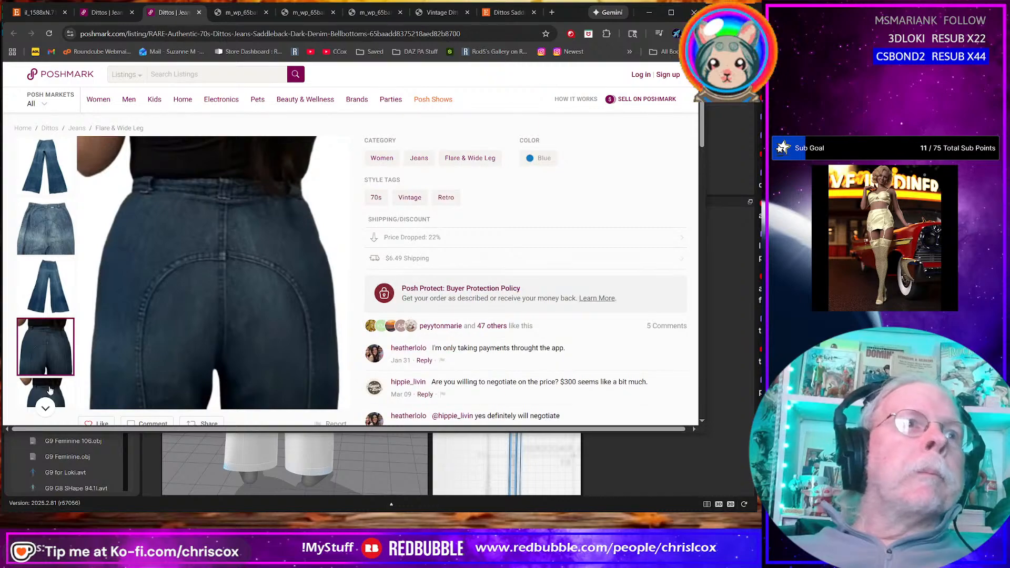
{"action": "left_click", "coordinate": [46, 408]}
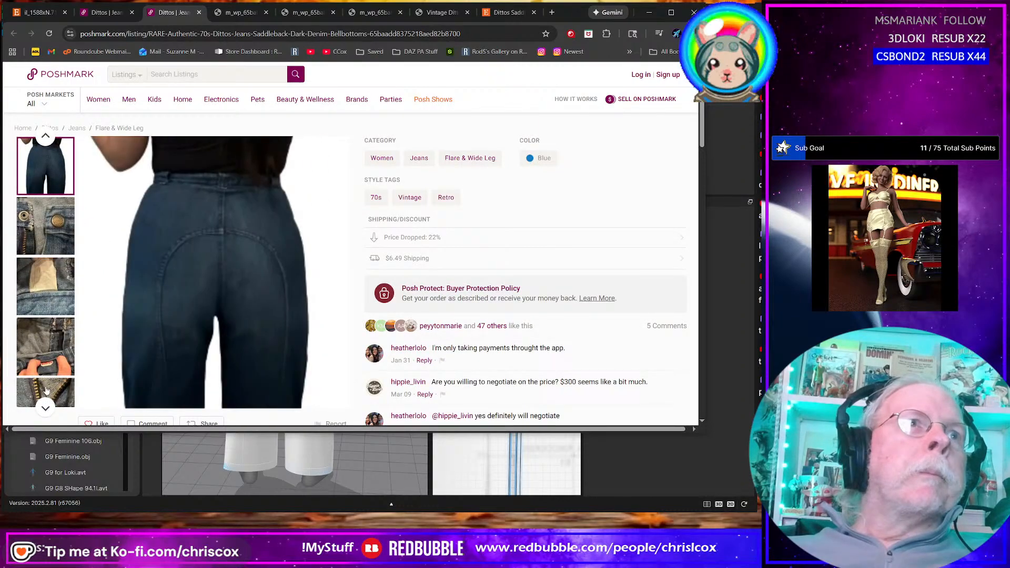
Examine the listing's waistband button, label, zipper and worn-front fly photos, and return to the garment project
{"action": "left_click", "coordinate": [52, 235]}
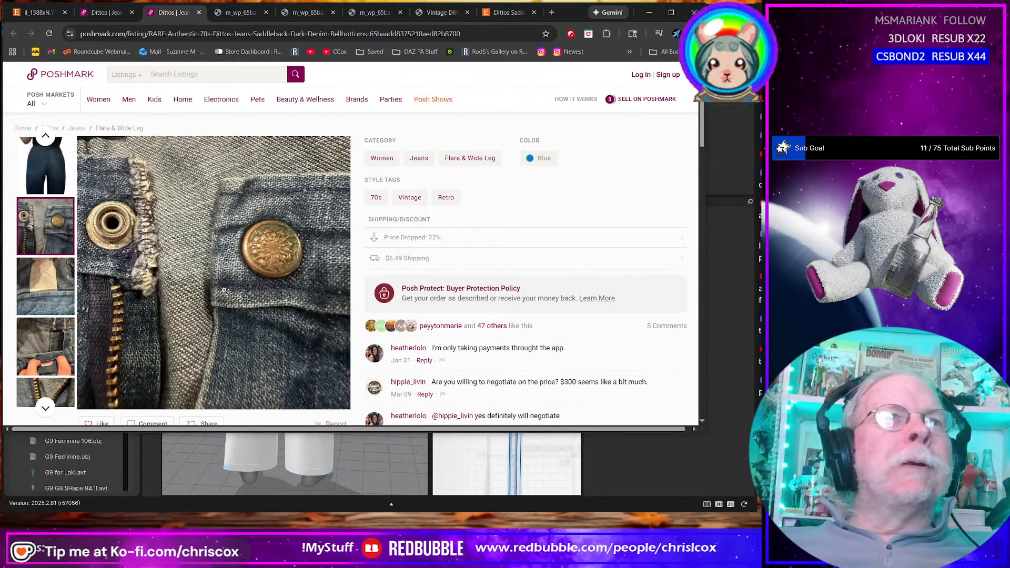
{"action": "left_click", "coordinate": [51, 347]}
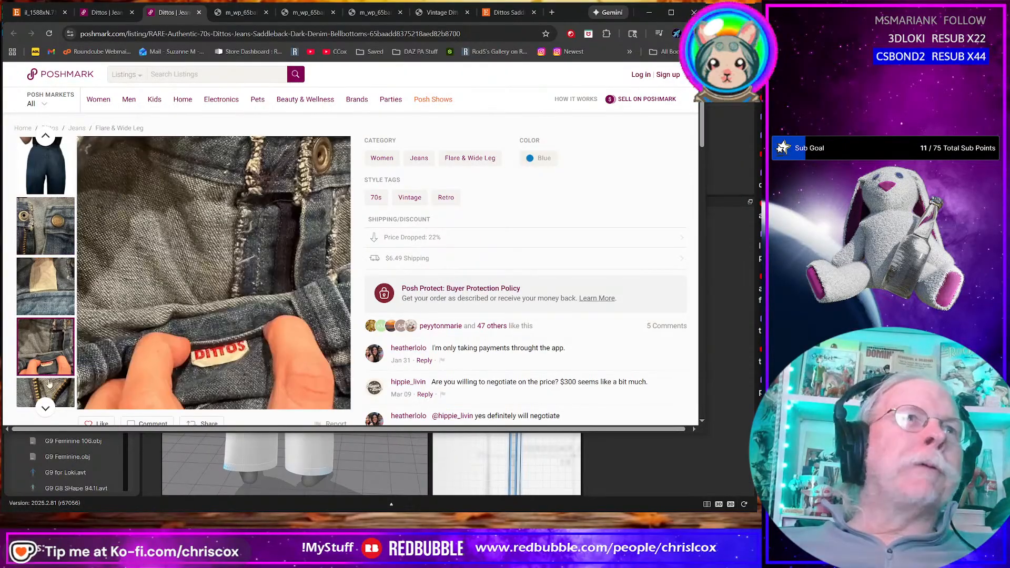
{"action": "left_click", "coordinate": [49, 387]}
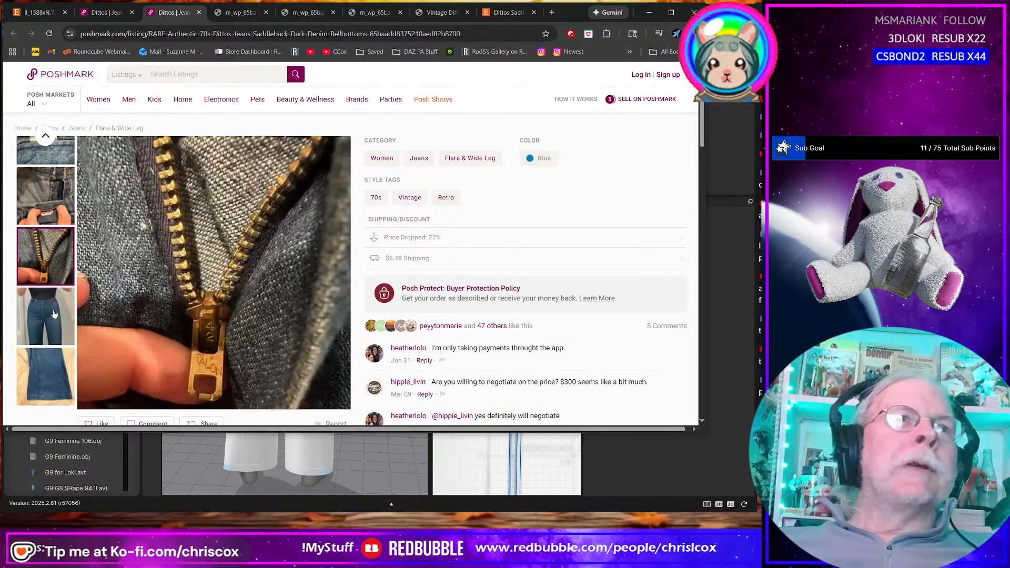
{"action": "left_click", "coordinate": [54, 311]}
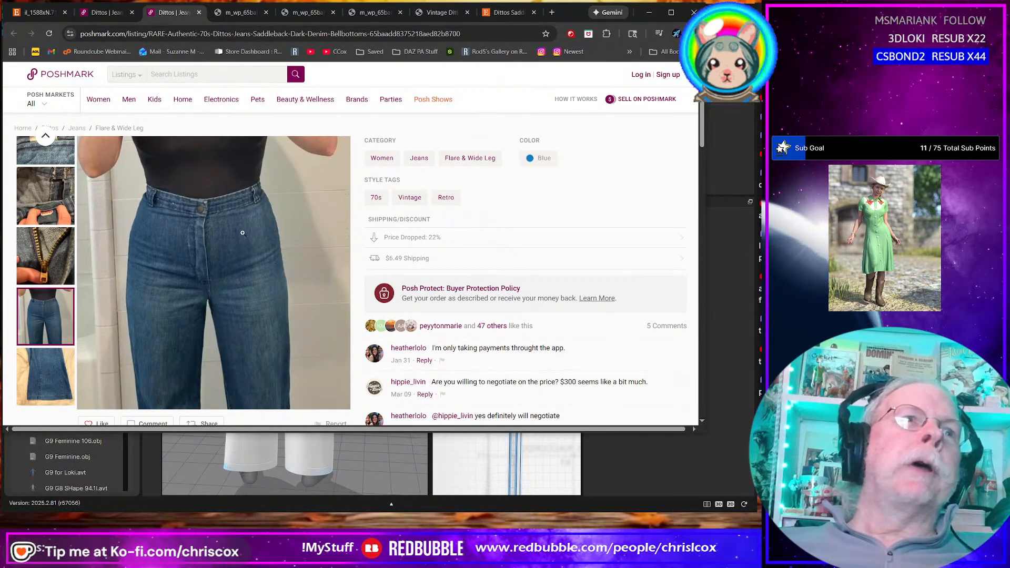
{"action": "left_click", "coordinate": [650, 14]}
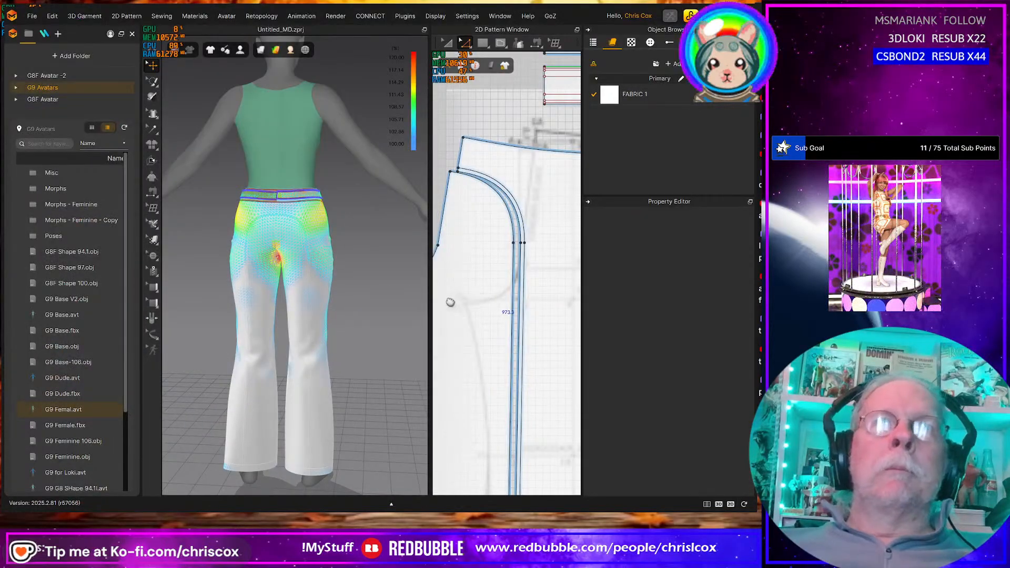
Select the inner back leg piece together with its hem band and nudge both slightly towards the narrow seam strip
{"action": "scroll", "coordinate": [467, 299], "scroll_direction": "down", "scroll_amount": 3}
{"action": "middle_click_drag", "start_coordinate": [520, 301], "coordinate": [518, 278]}
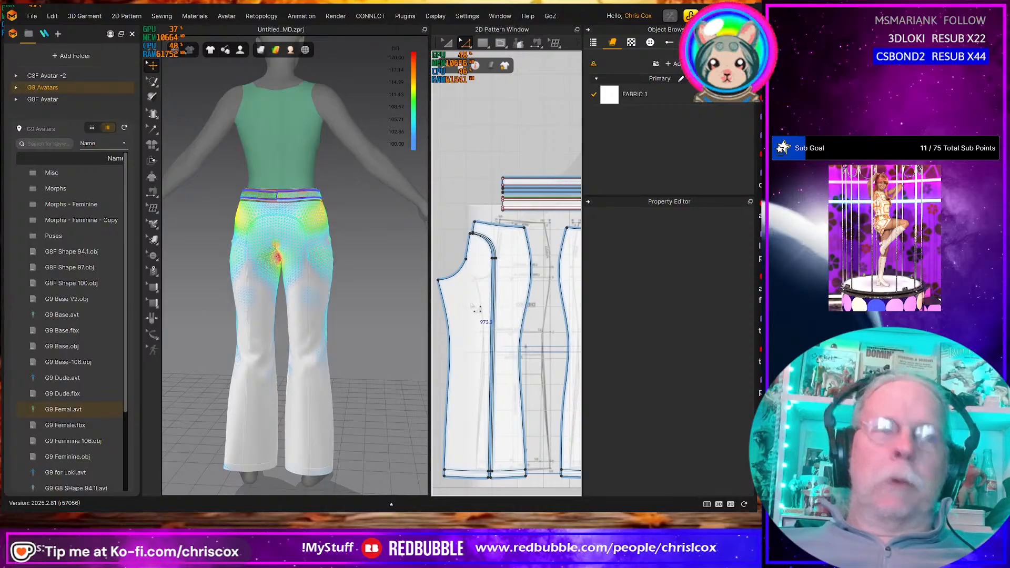
{"action": "key", "text": "a"}
{"action": "left_click", "coordinate": [467, 451]}
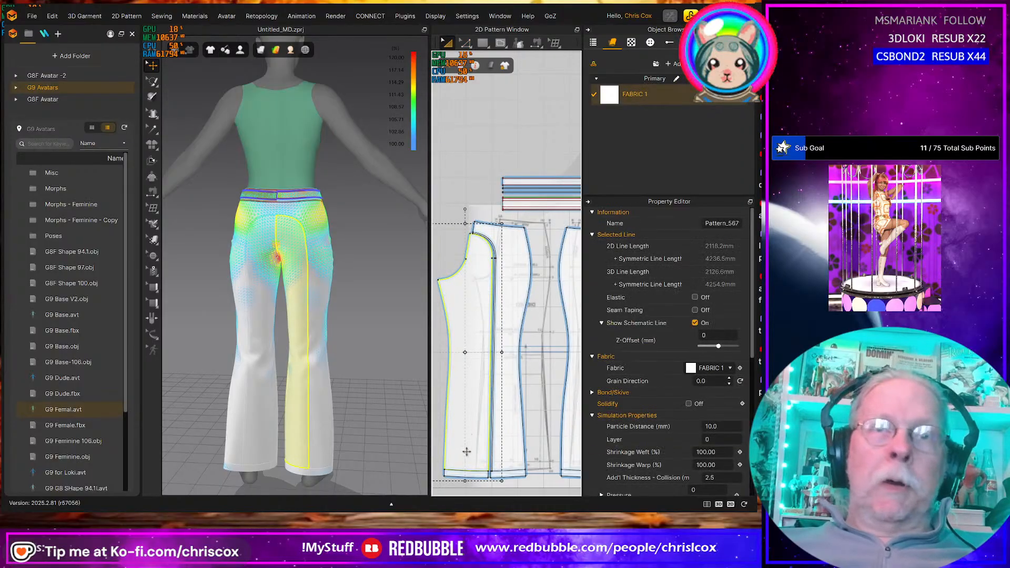
{"action": "left_click", "coordinate": [454, 475], "text": "shift"}
{"action": "key", "text": "Right"}
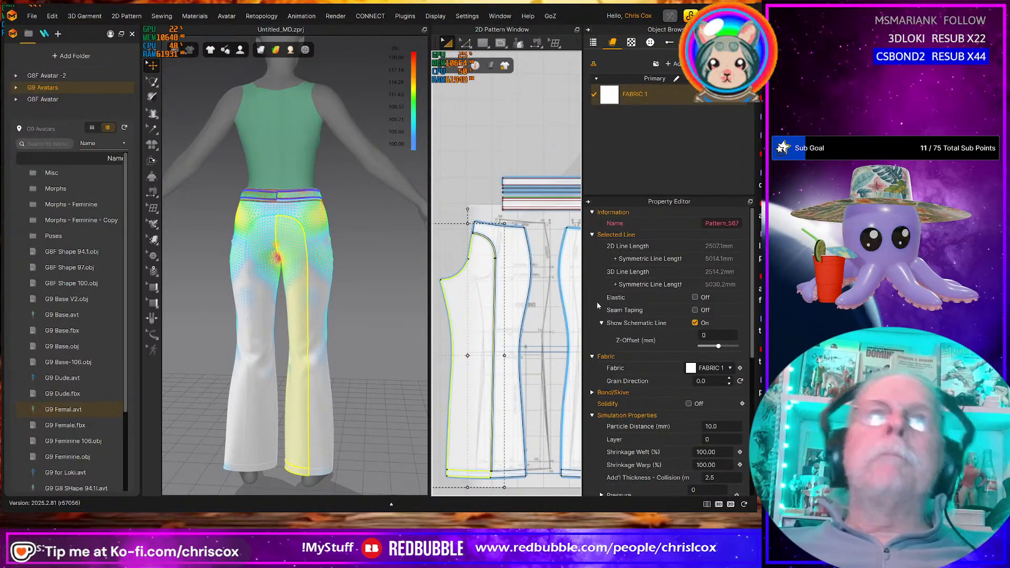
Bring the front leg pieces' crotch area into view and check the fly's length against the worn-front reference photo
{"action": "middle_click_drag", "start_coordinate": [530, 306], "coordinate": [433, 318]}
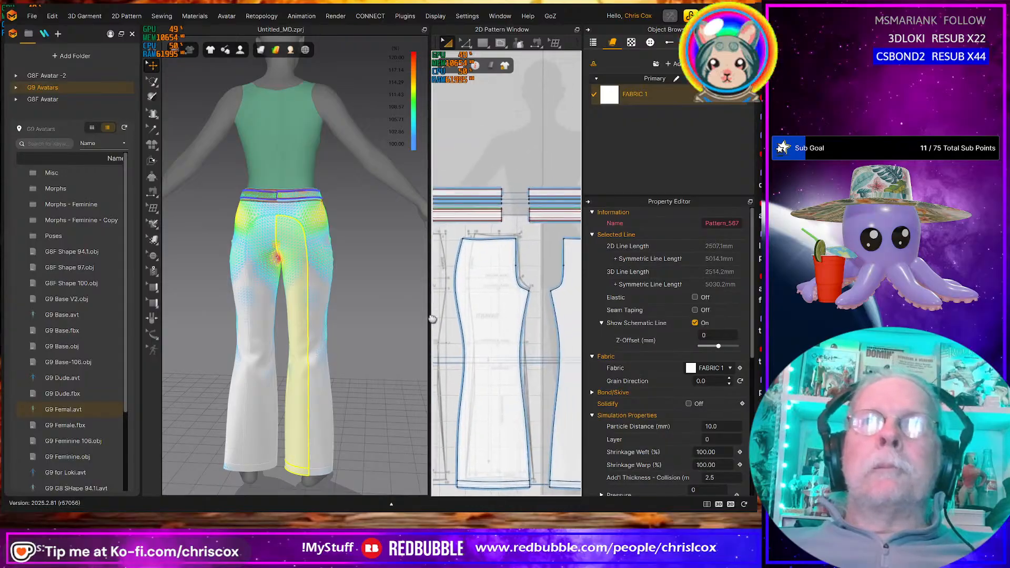
{"action": "middle_click_drag", "start_coordinate": [507, 330], "coordinate": [493, 393]}
{"action": "scroll", "coordinate": [503, 321], "scroll_direction": "up", "scroll_amount": 3}
{"action": "middle_click_drag", "start_coordinate": [510, 321], "coordinate": [451, 326]}
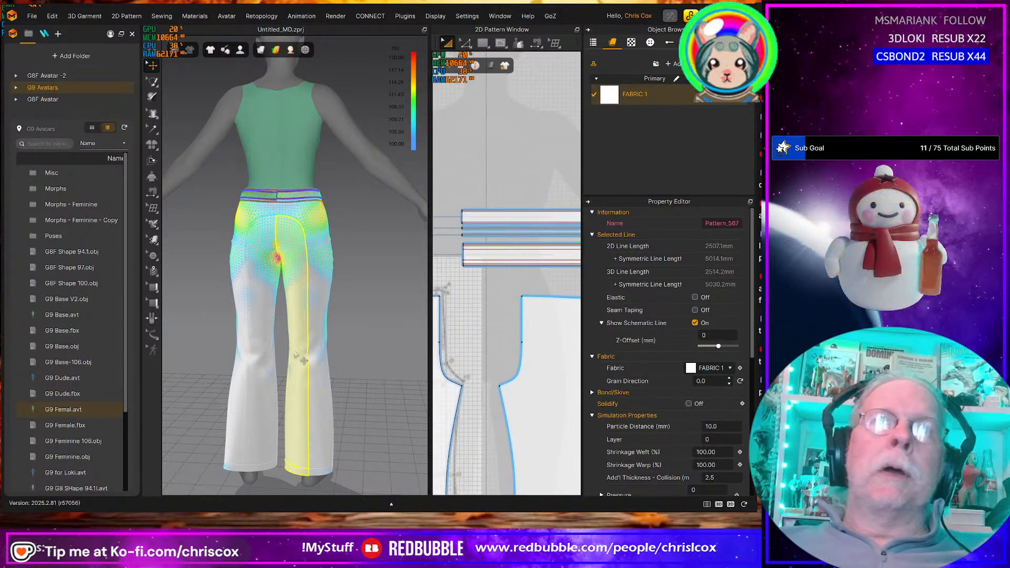
{"action": "key", "text": "alt+Tab"}
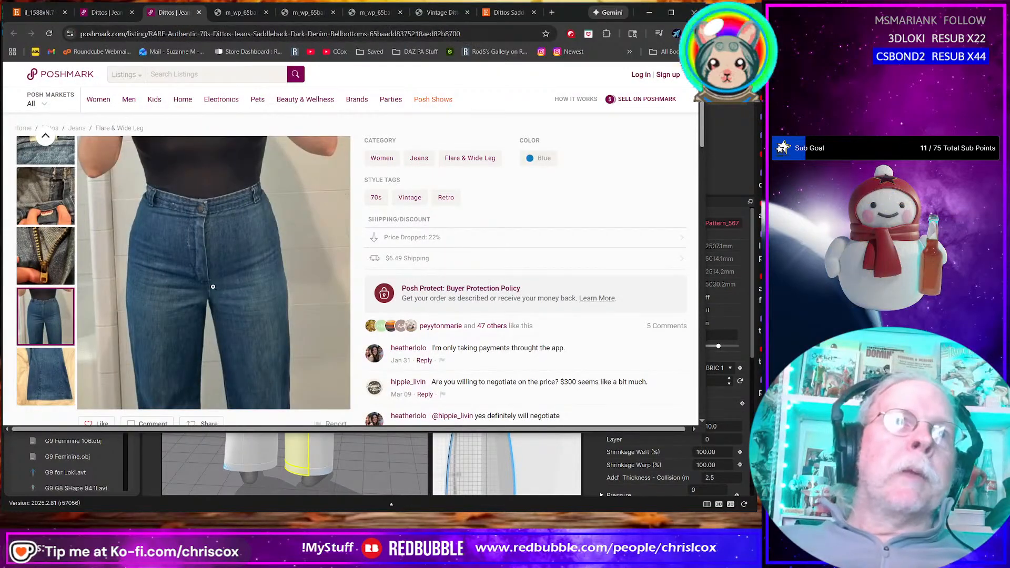
{"action": "key", "text": "alt+Tab"}
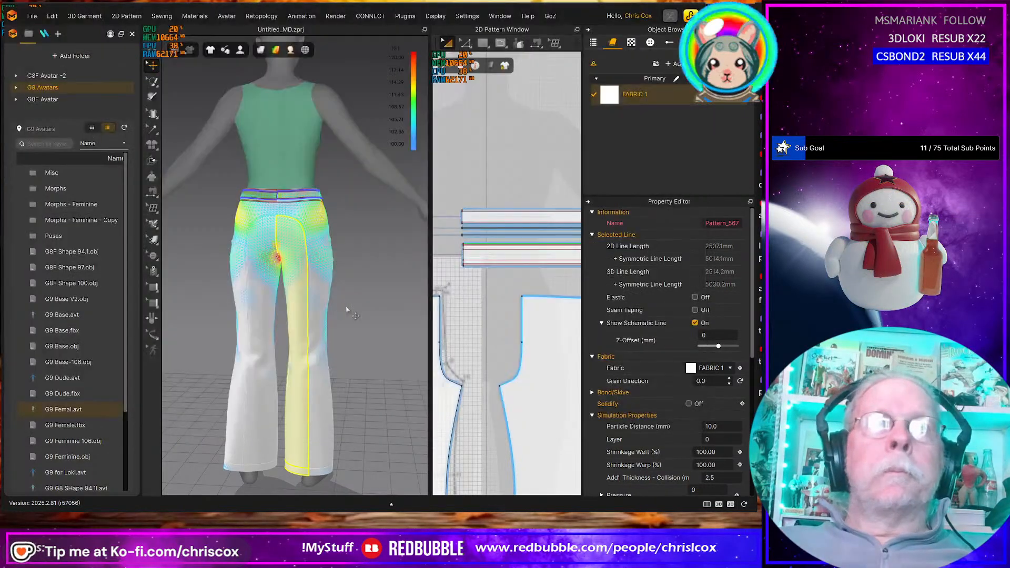
Locate the fly's end point on the front leg piece's crotch curve
{"action": "right_click_drag", "start_coordinate": [332, 317], "coordinate": [310, 297]}
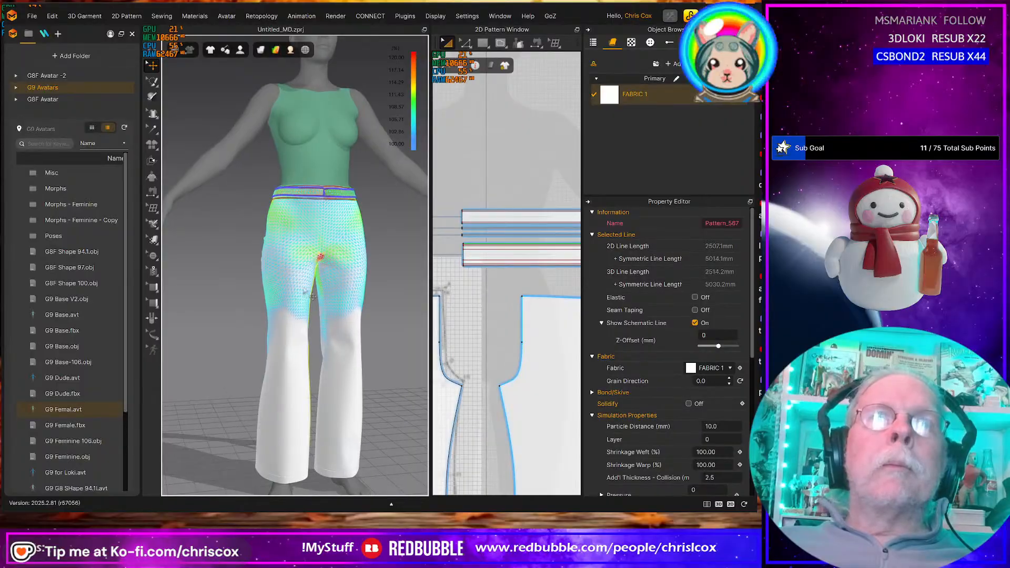
{"action": "scroll", "coordinate": [313, 297], "scroll_direction": "up", "scroll_amount": 5}
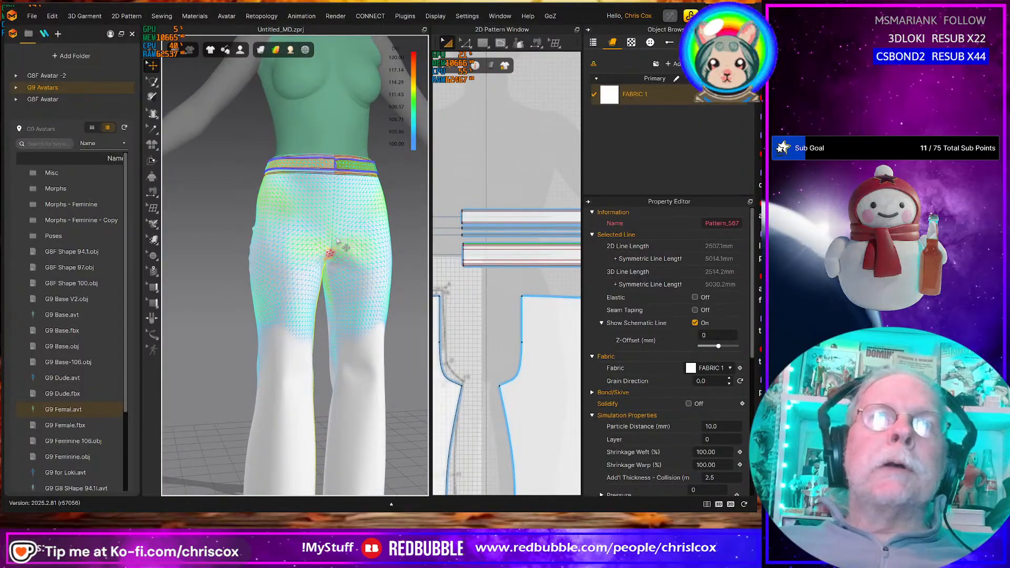
{"action": "left_click", "coordinate": [335, 240]}
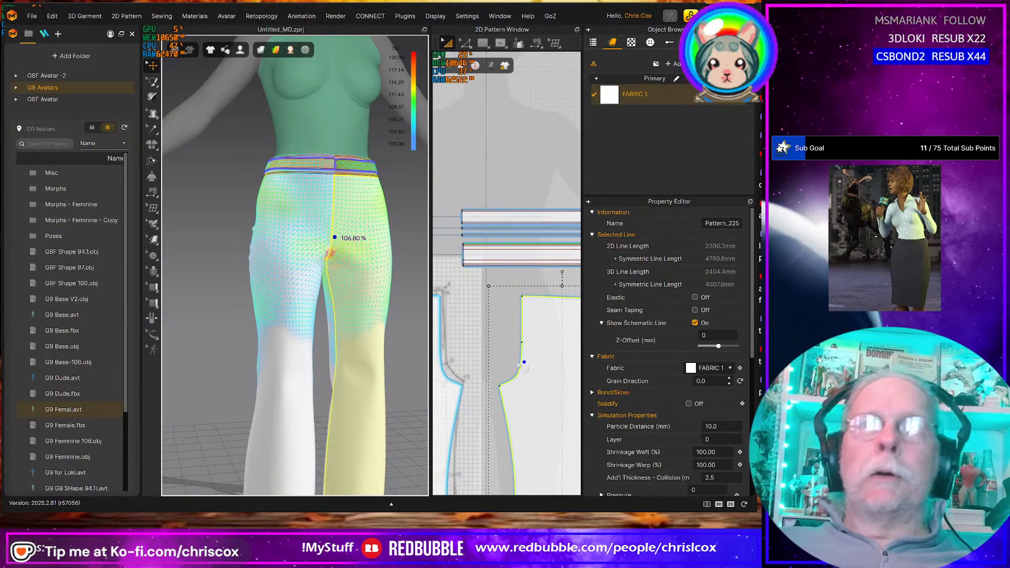
{"action": "scroll", "coordinate": [521, 368], "scroll_direction": "up", "scroll_amount": 2}
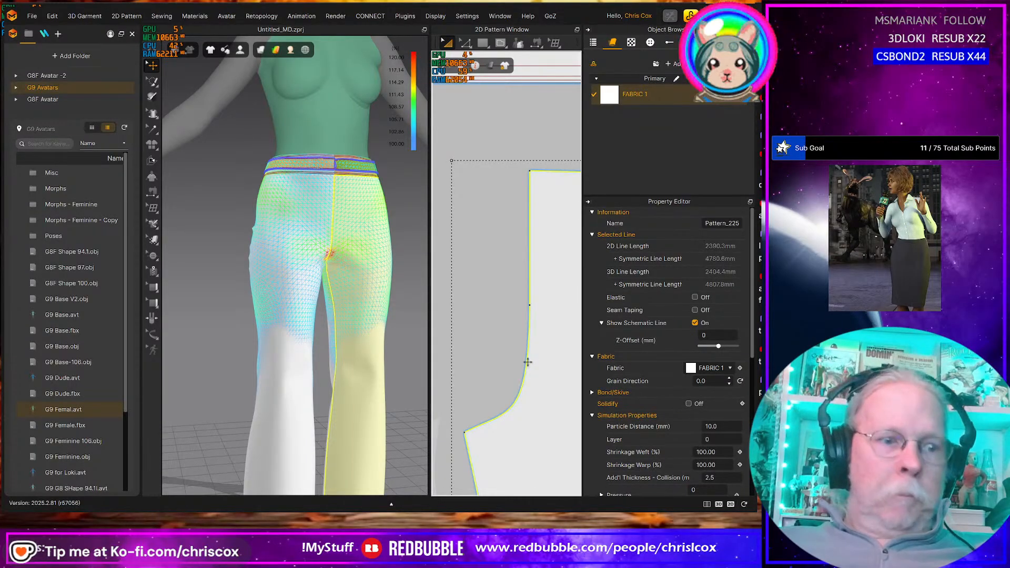
{"action": "key", "text": "z"}
{"action": "left_click", "coordinate": [529, 364]}
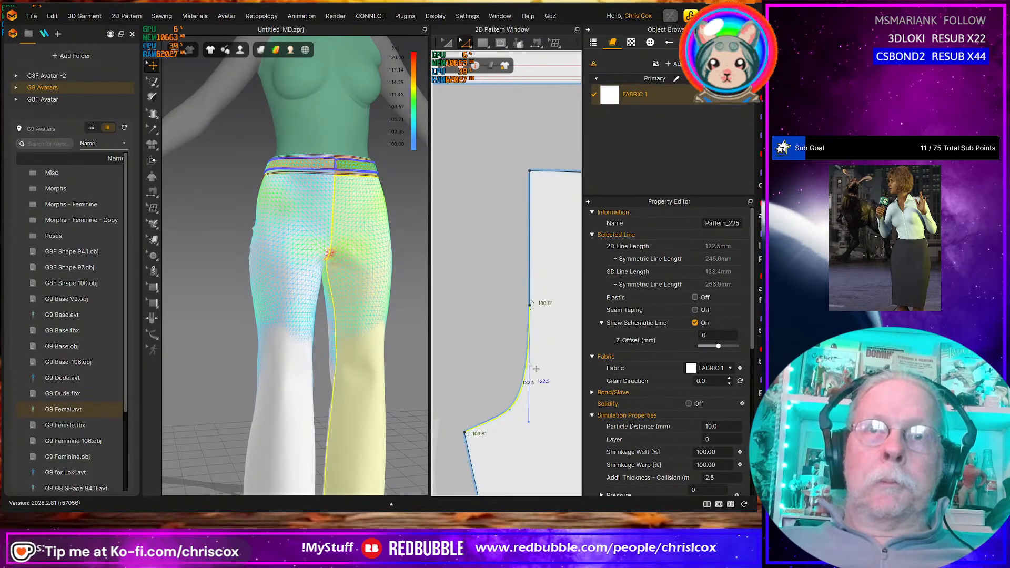
{"action": "right_click", "coordinate": [530, 363]}
{"action": "left_click", "coordinate": [564, 460]}
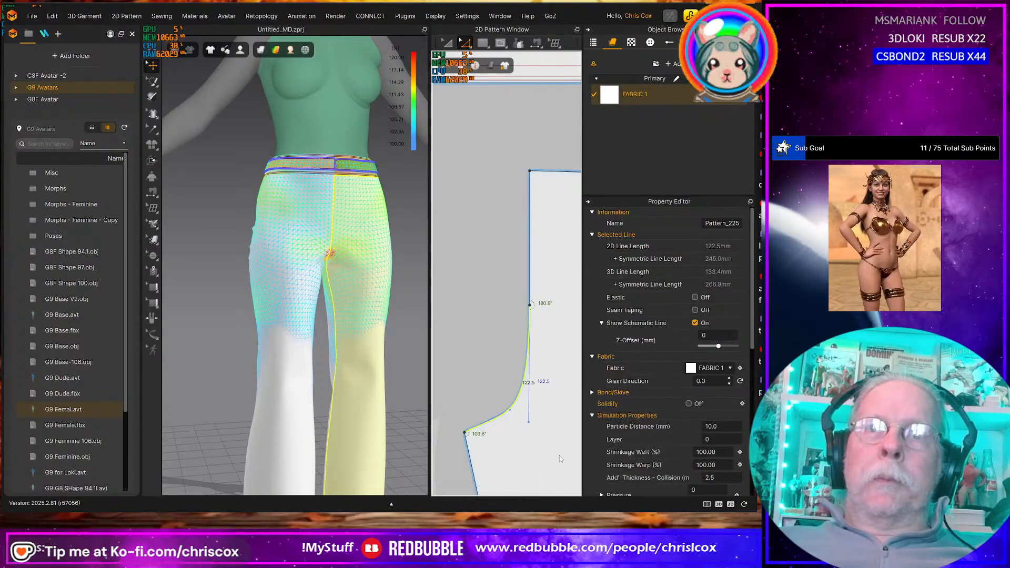
{"action": "left_click", "coordinate": [345, 274]}
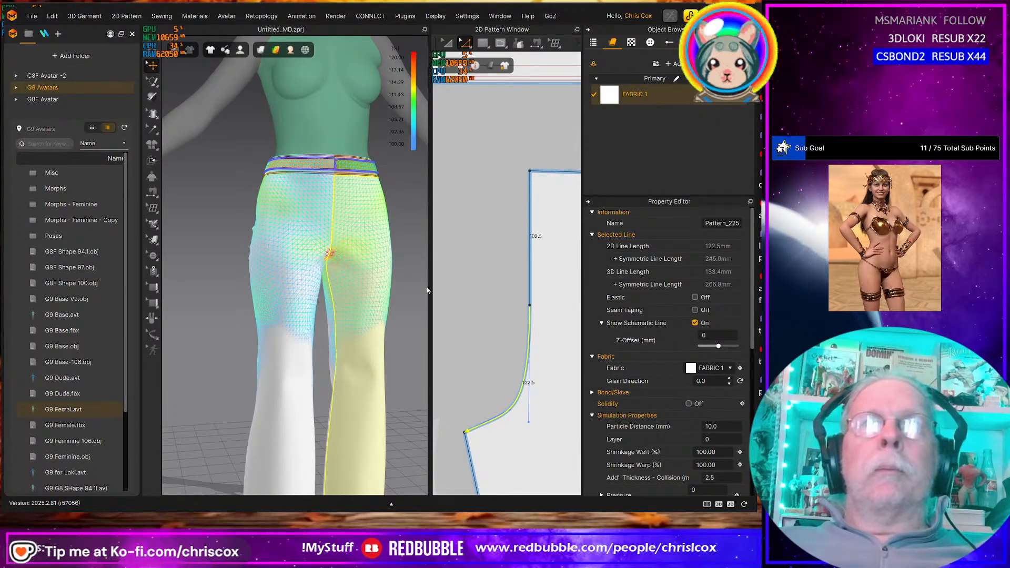
{"action": "key", "text": "ctrl+z"}
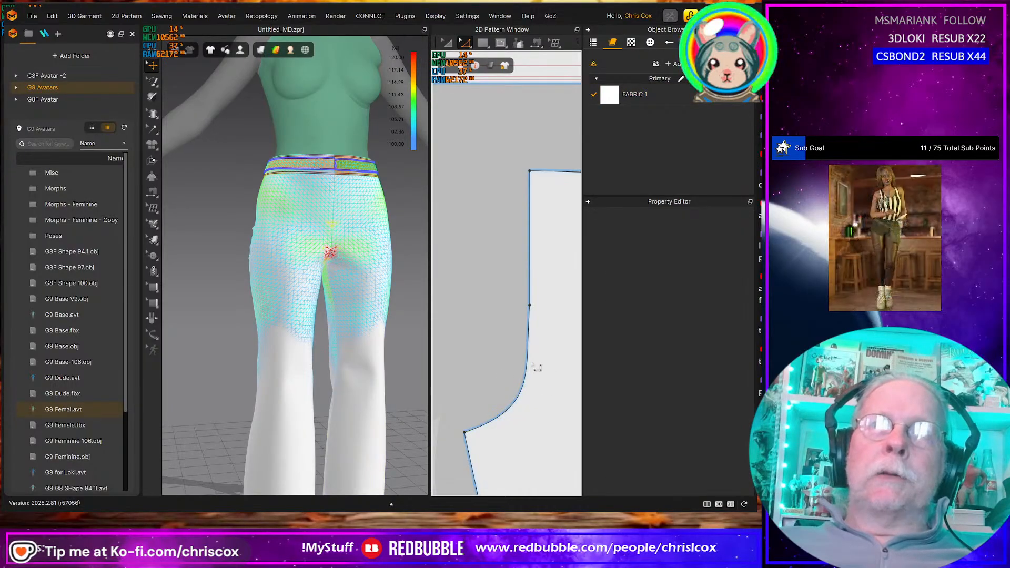
{"action": "left_click", "coordinate": [495, 360]}
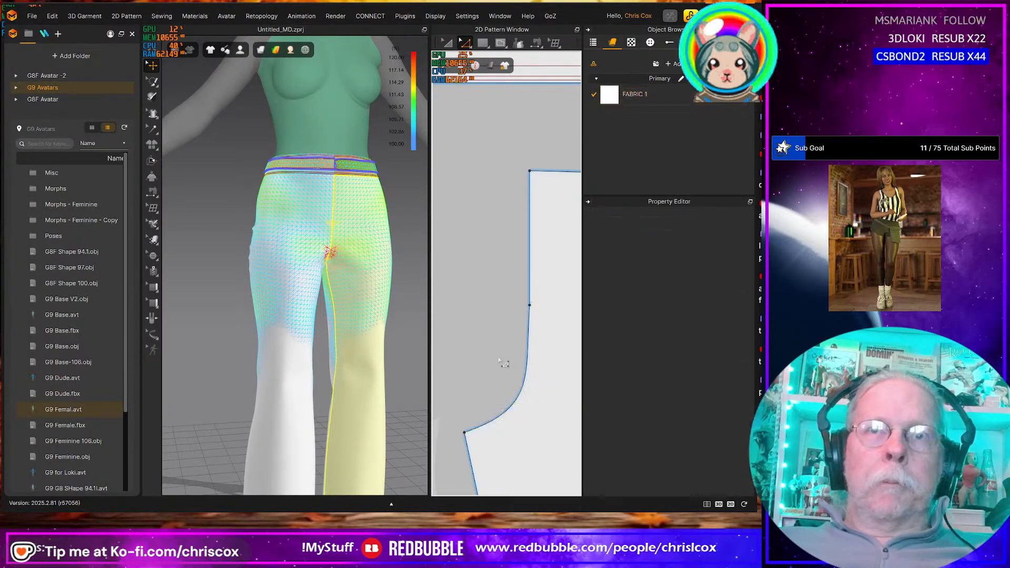
{"action": "key", "text": "ctrl+z"}
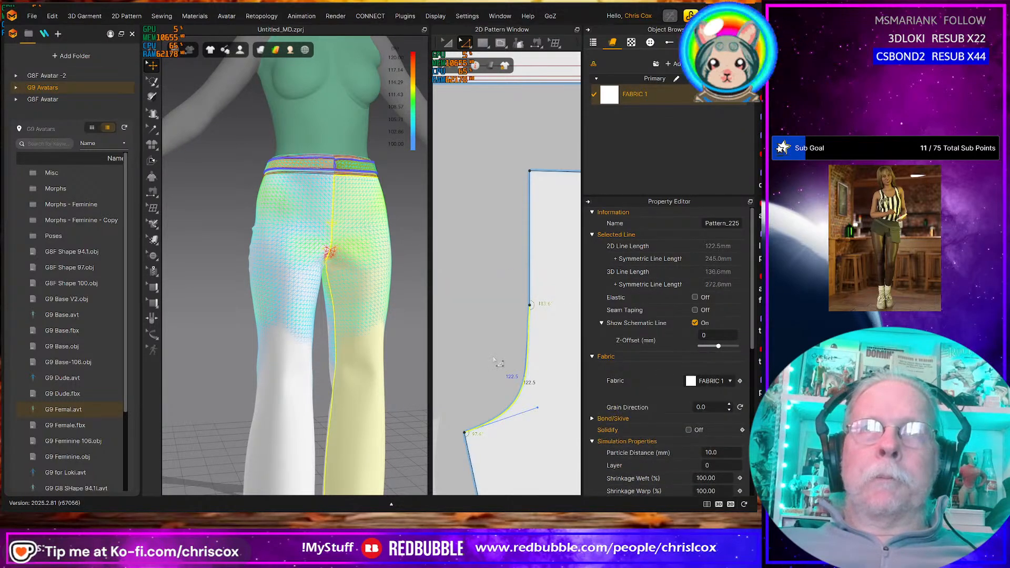
{"action": "left_click", "coordinate": [497, 362]}
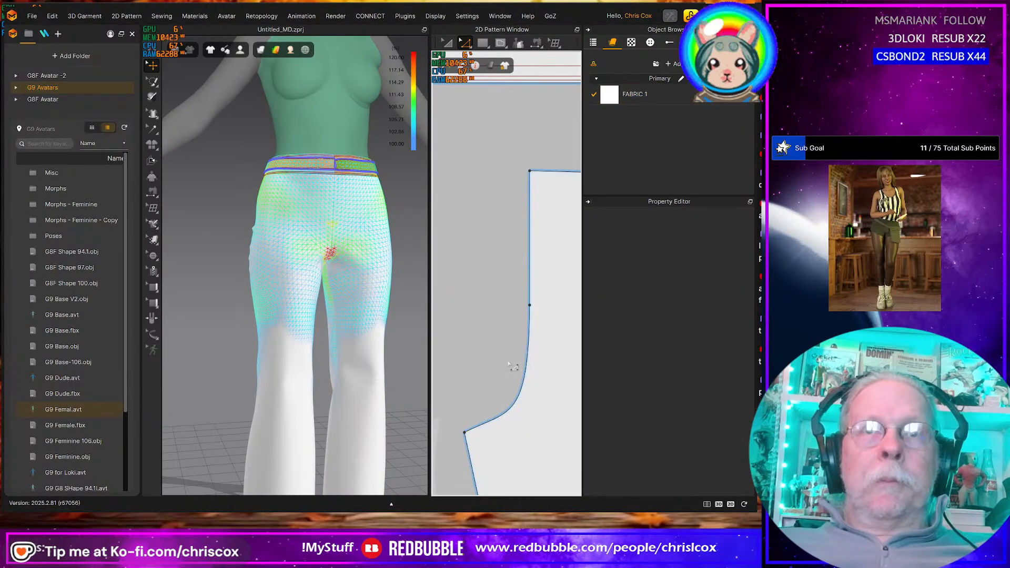
Split the front leg piece's crotch curve into two lines, 43.5 mm for the upper part and 79.0 mm for the lower part
{"action": "left_click", "coordinate": [528, 368]}
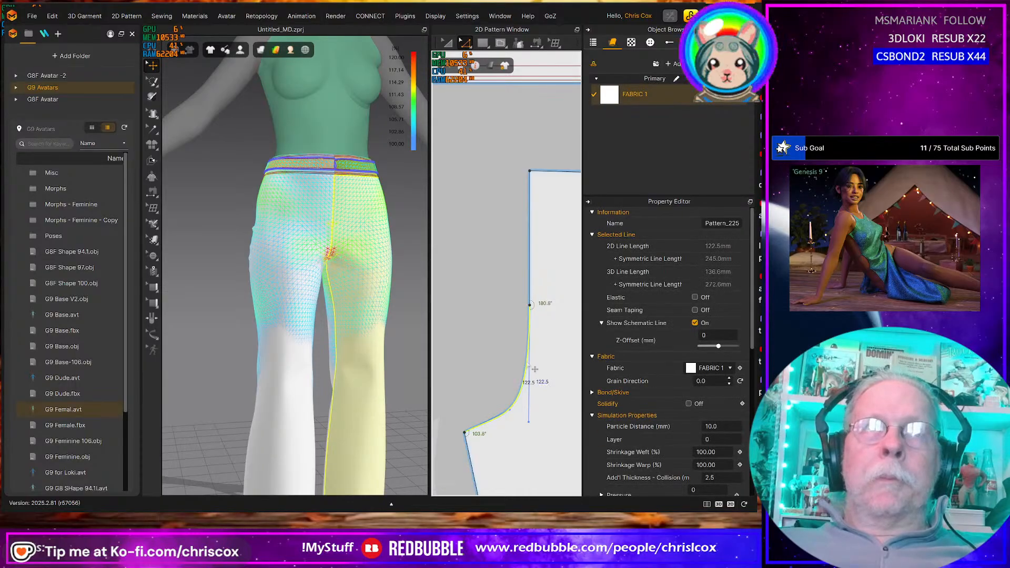
{"action": "right_click", "coordinate": [528, 365]}
{"action": "left_click", "coordinate": [547, 450]}
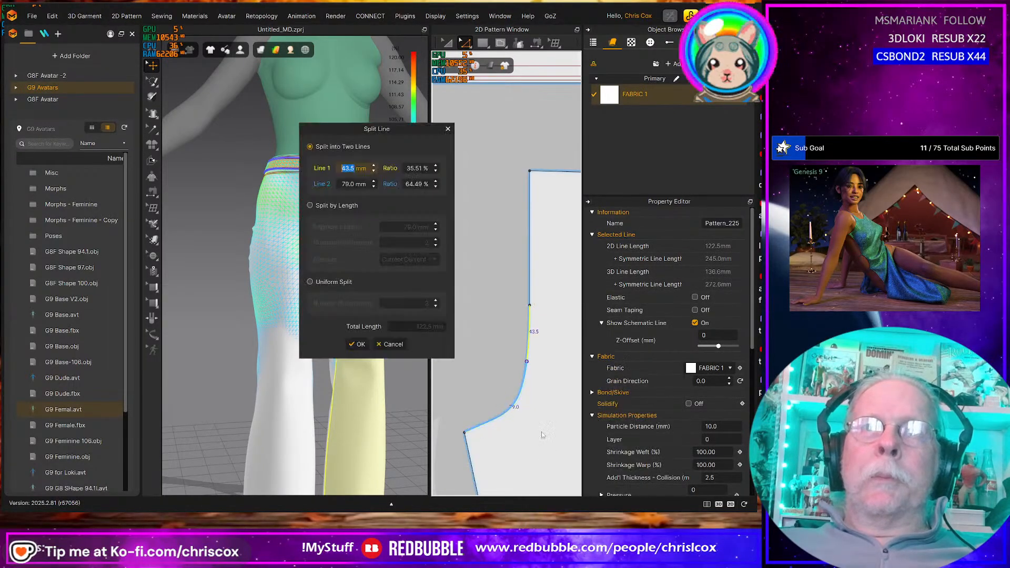
{"action": "left_click", "coordinate": [368, 345]}
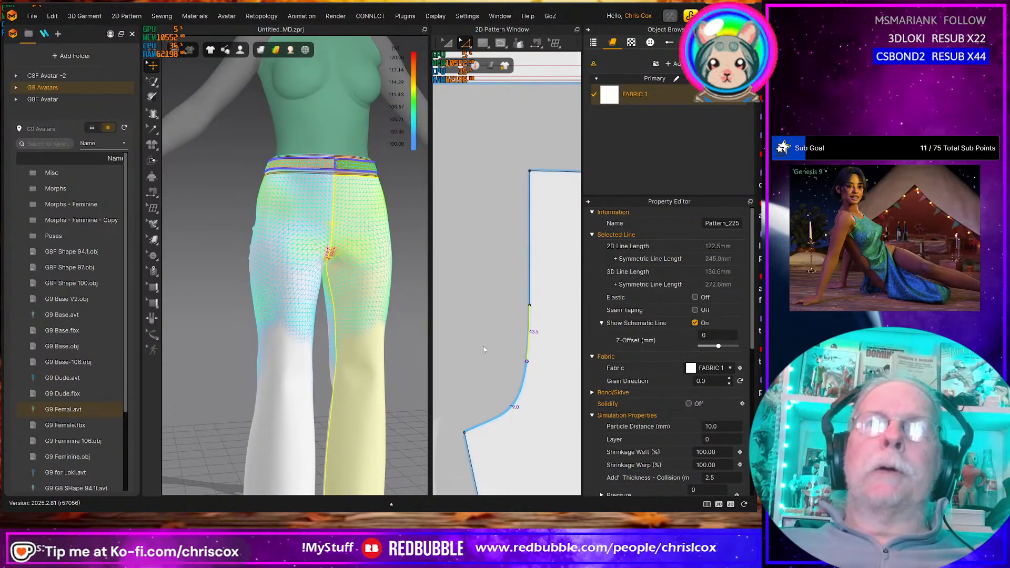
Offset the centre-front edge and the short curve segment below it as one internal line at 25 mm, with Extend off
{"action": "left_click", "coordinate": [527, 362]}
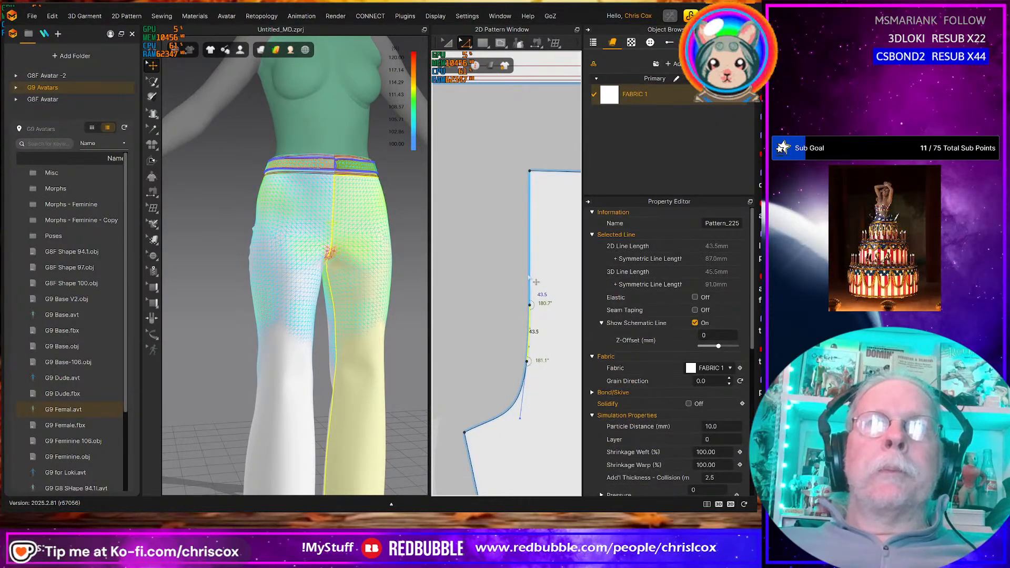
{"action": "left_click", "coordinate": [530, 279]}
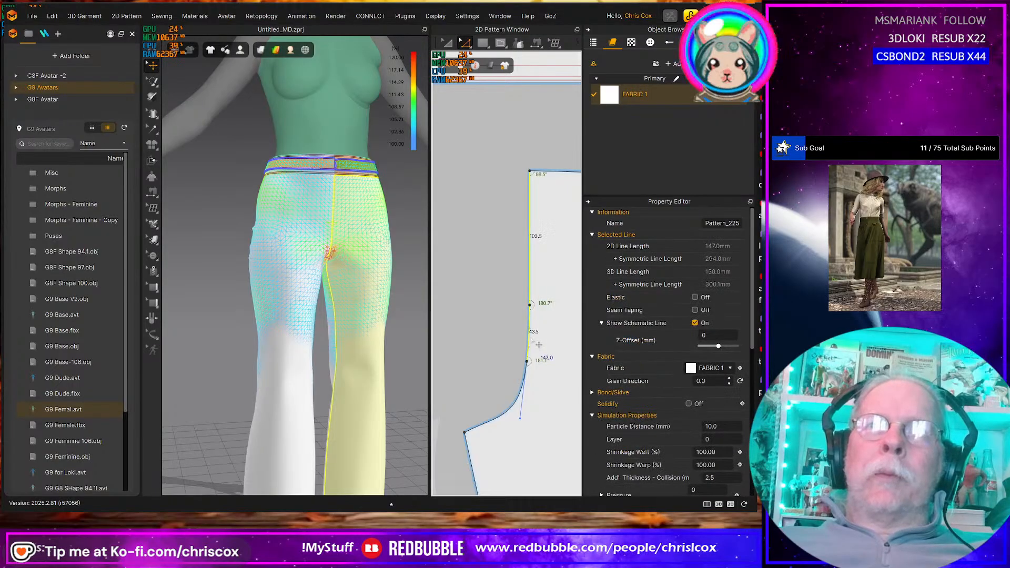
{"action": "right_click", "coordinate": [529, 276]}
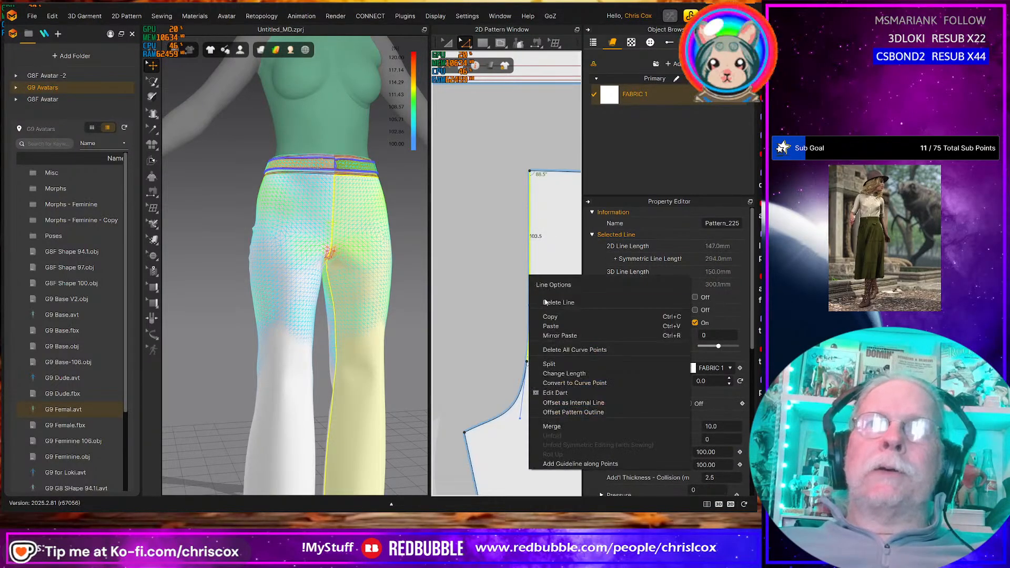
{"action": "left_click", "coordinate": [569, 400]}
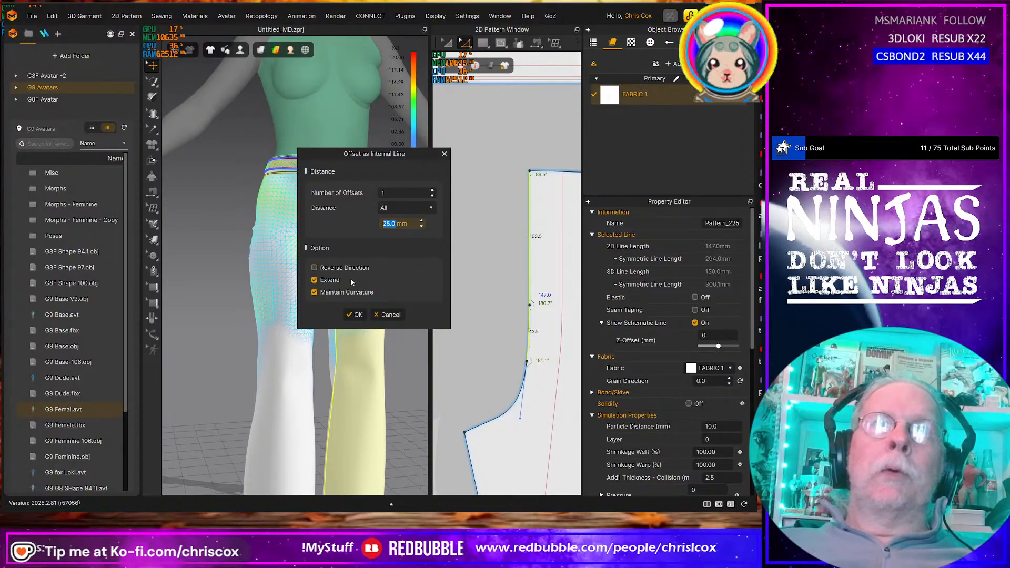
{"action": "left_click", "coordinate": [335, 281]}
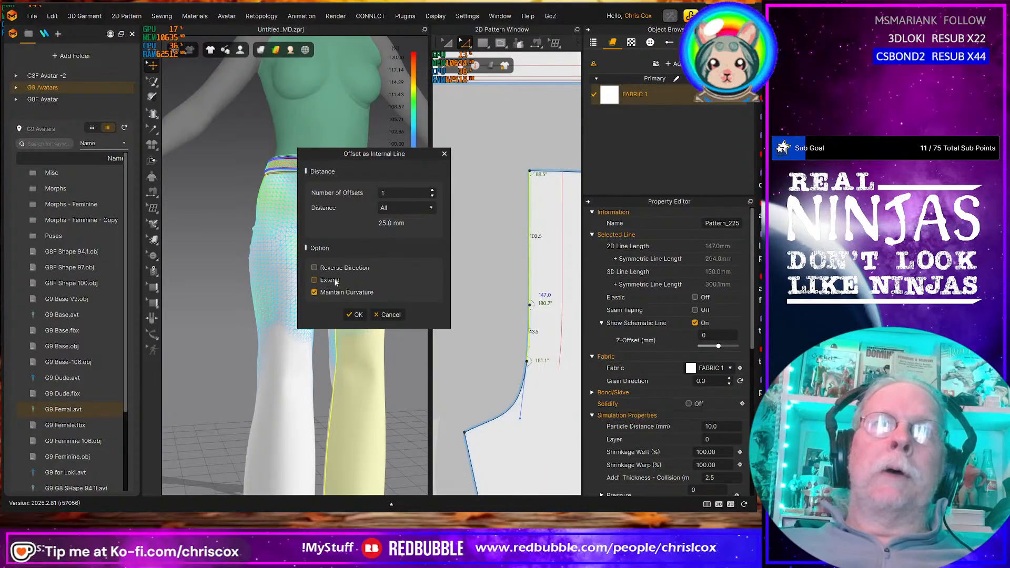
{"action": "left_click", "coordinate": [356, 316]}
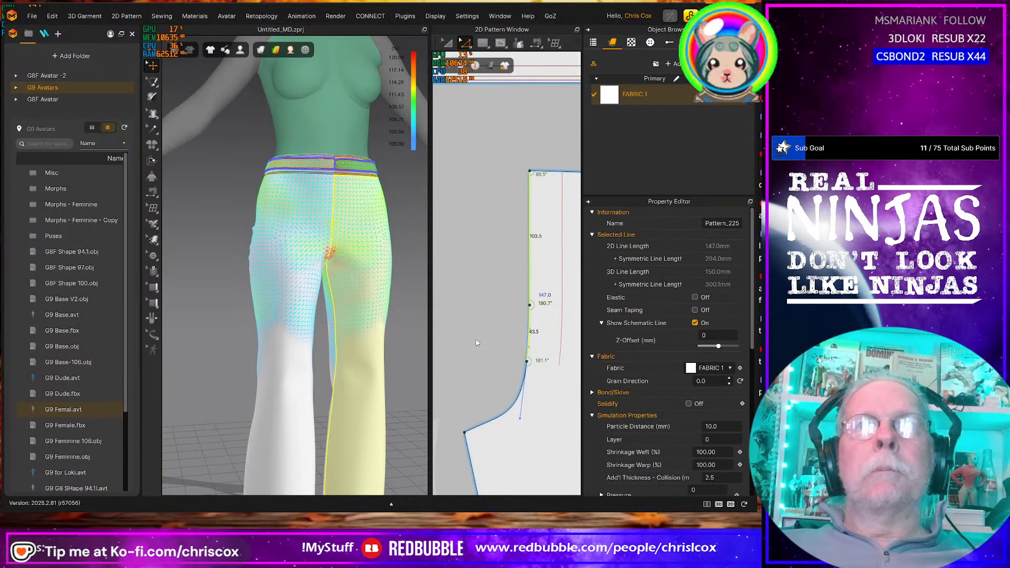
Try to extend the front piece's outline outward by 25 mm along the two fly edge segments, using default corners and no internal line
{"action": "left_click", "coordinate": [529, 346]}
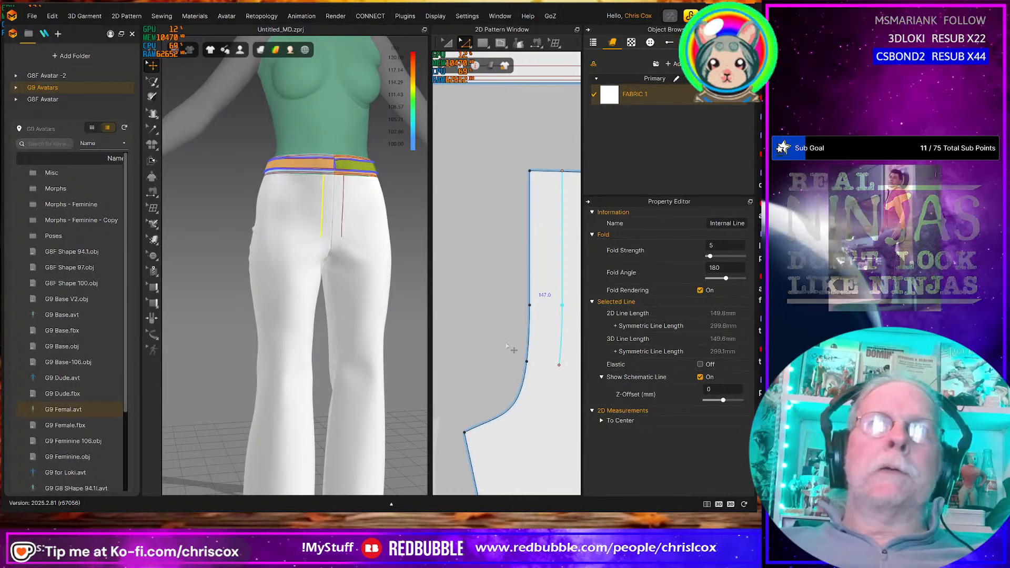
{"action": "left_click", "coordinate": [539, 280]}
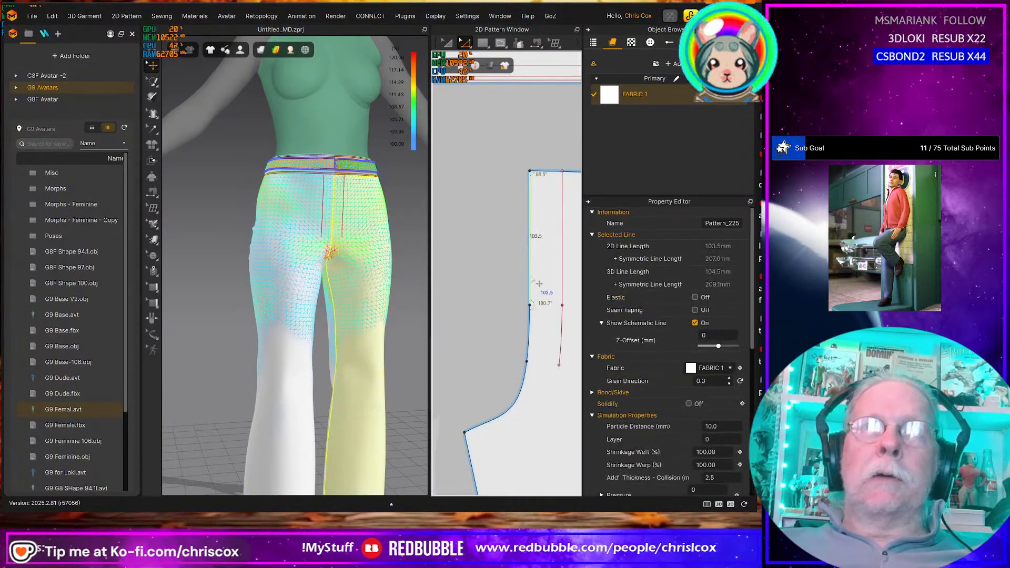
{"action": "right_click", "coordinate": [529, 339]}
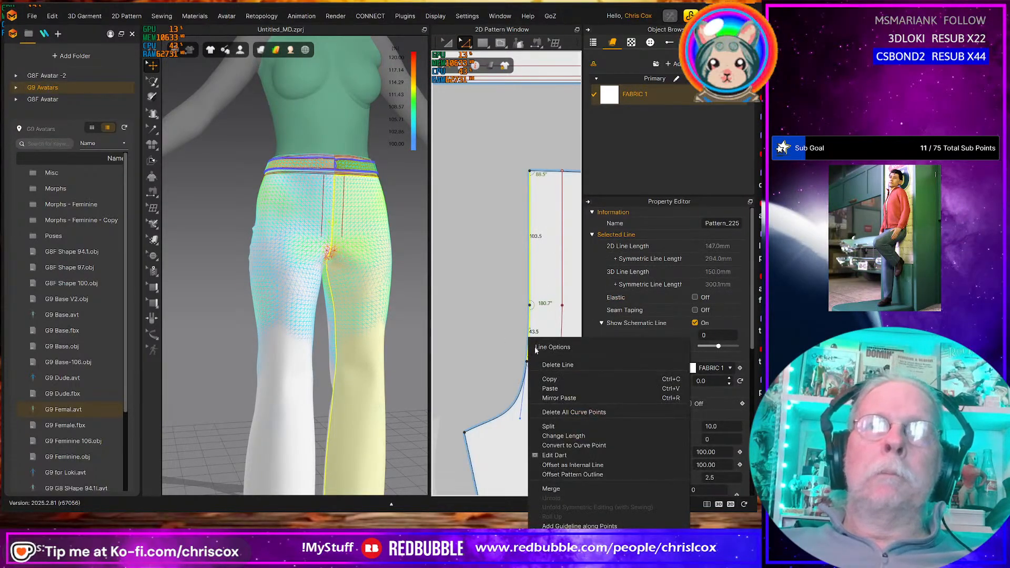
{"action": "left_click", "coordinate": [572, 474]}
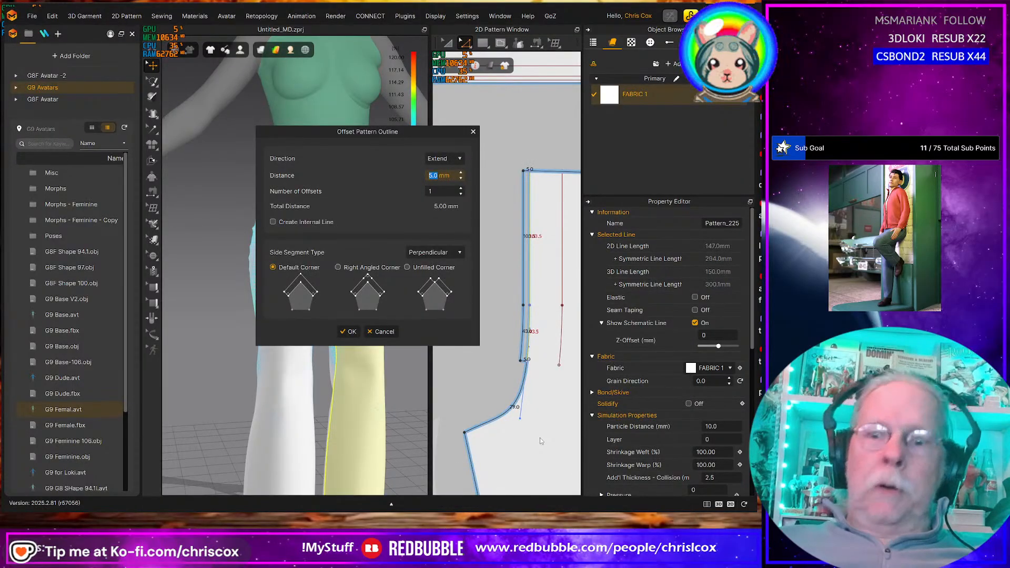
{"action": "type", "text": "25"}
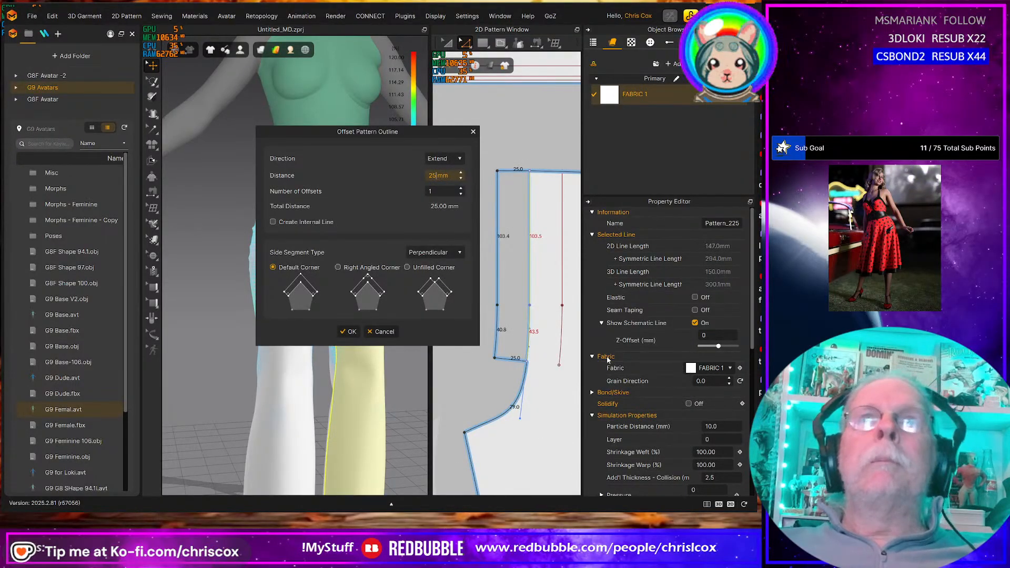
{"action": "left_click", "coordinate": [338, 267]}
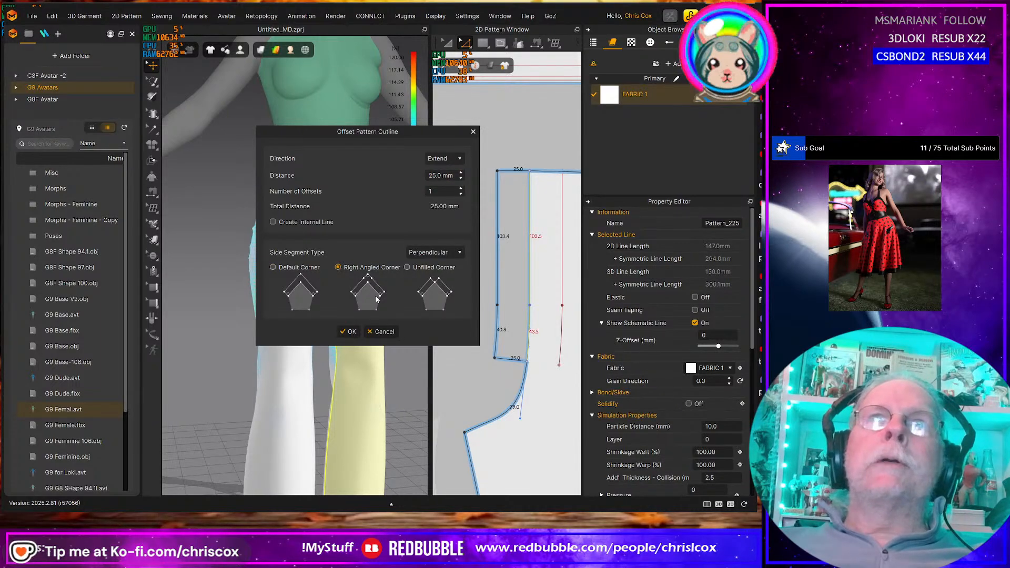
{"action": "left_click", "coordinate": [405, 266]}
{"action": "left_click", "coordinate": [338, 267]}
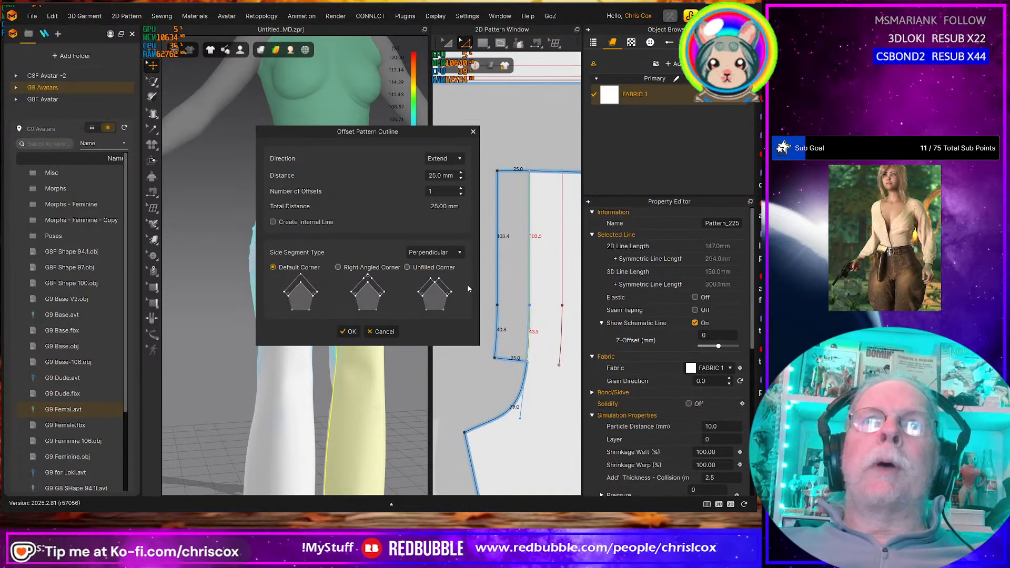
{"action": "left_click", "coordinate": [348, 332]}
{"action": "left_click", "coordinate": [489, 374]}
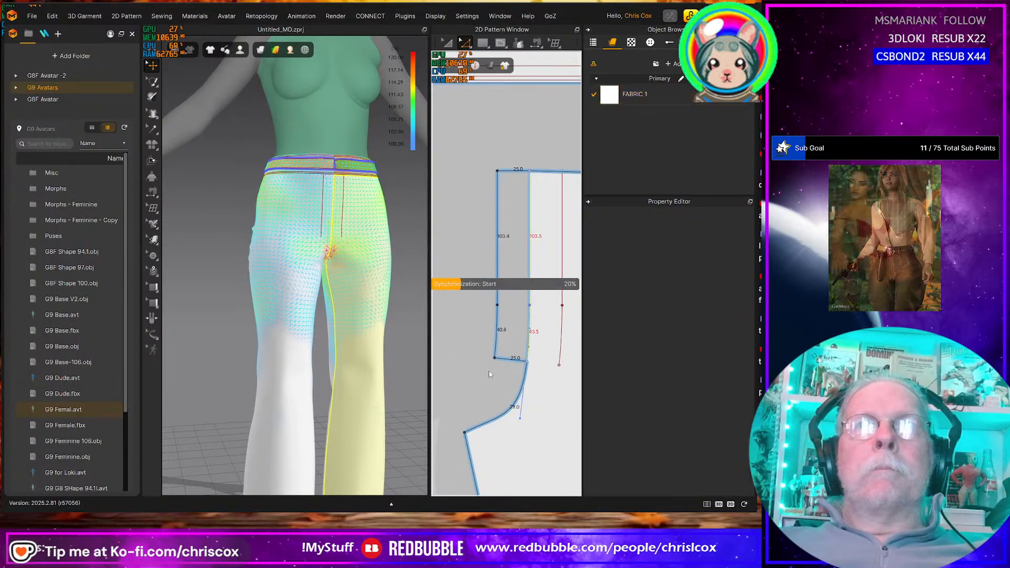
{"action": "scroll", "coordinate": [489, 374], "scroll_direction": "down", "scroll_amount": 5}
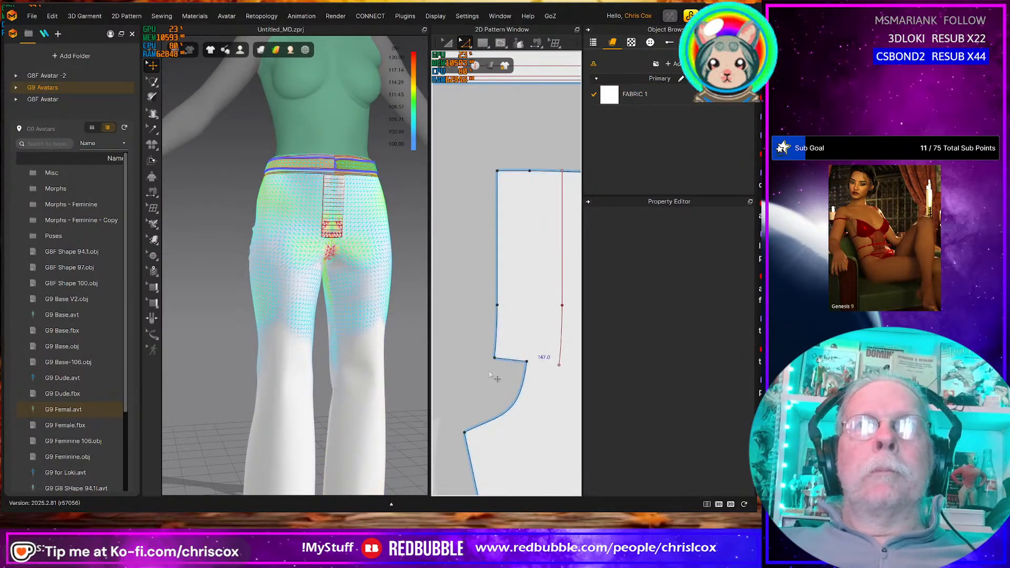
{"action": "mouse_move", "coordinate": [505, 374]}
{"action": "middle_mouse_down"}
{"action": "mouse_move", "coordinate": [569, 373]}
{"action": "mouse_move", "coordinate": [498, 368]}
{"action": "middle_mouse_up"}
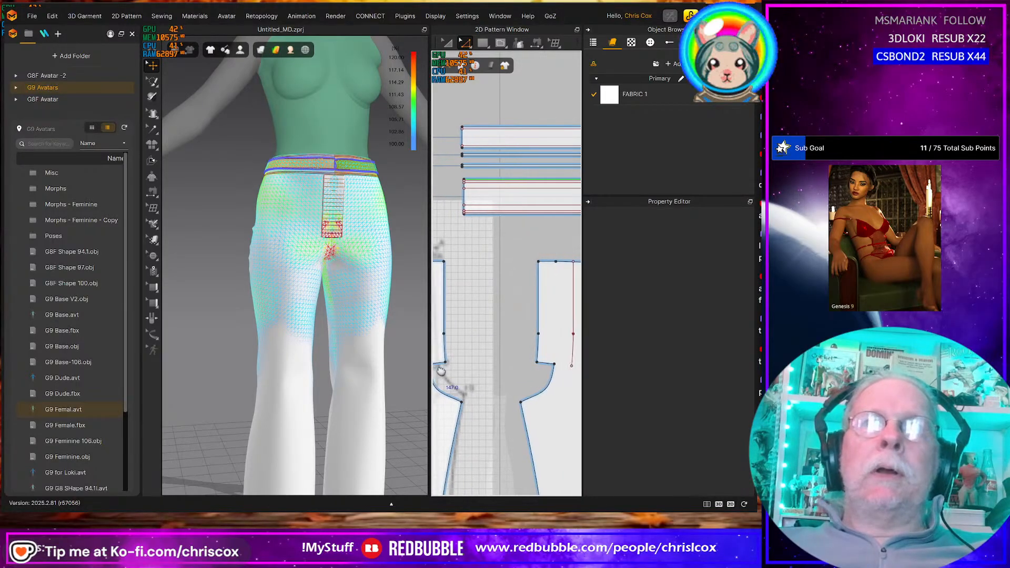
{"action": "key", "text": "space"}
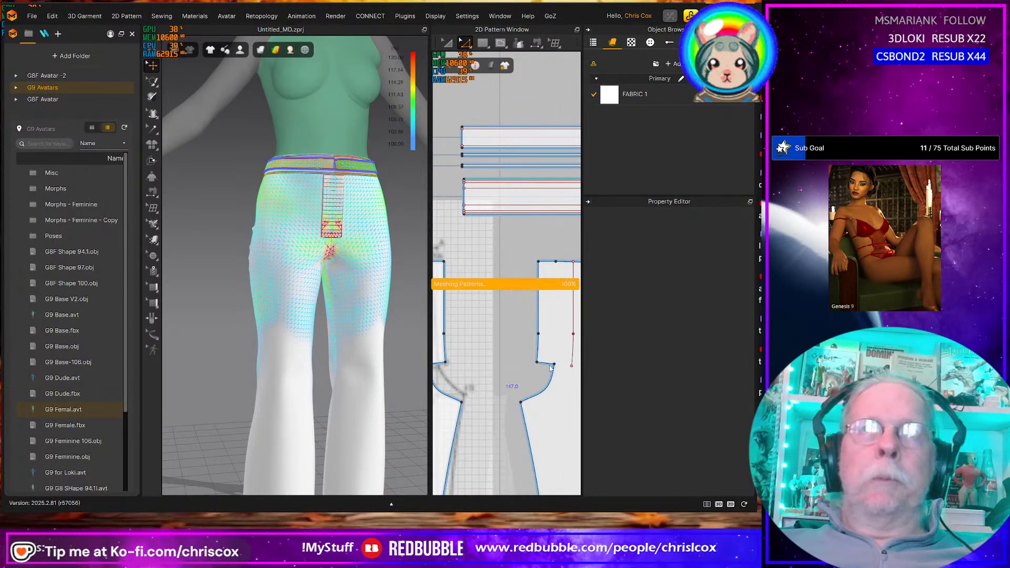
Extend the front piece's outline outward by 25 mm along the two fly edge segments, using default corners and creating an internal line
{"action": "left_click", "coordinate": [555, 365]}
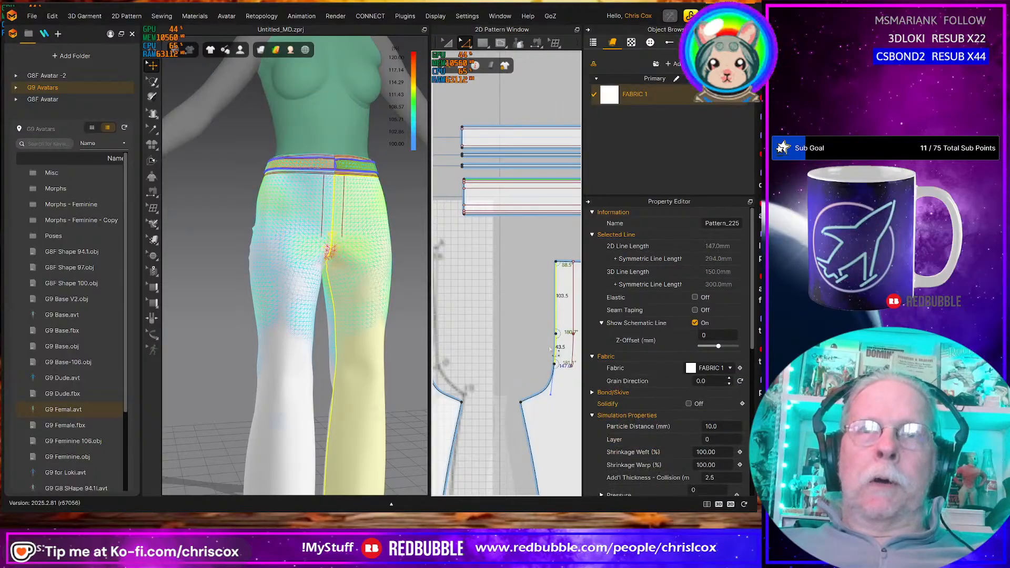
{"action": "right_click", "coordinate": [555, 353]}
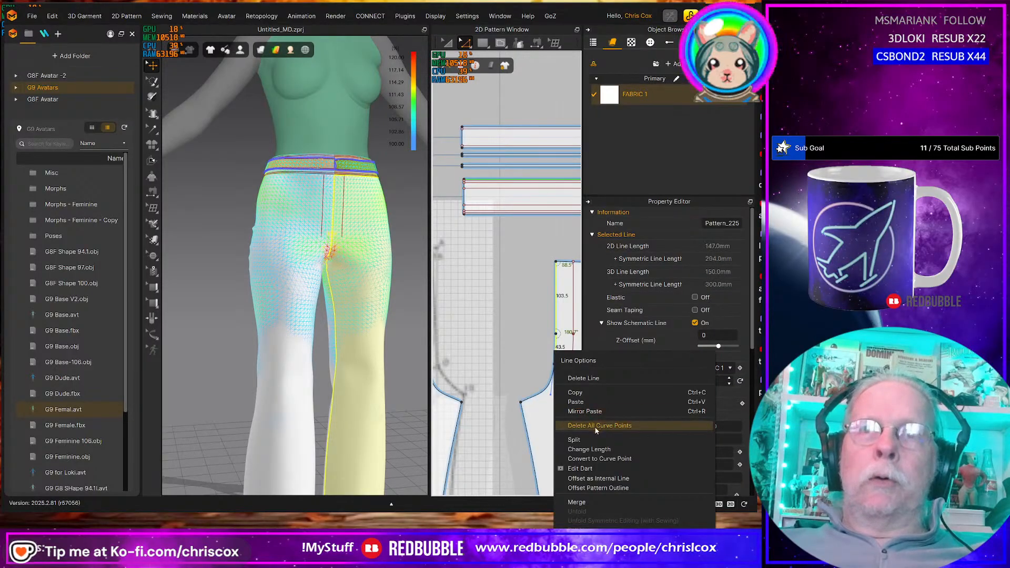
{"action": "left_click", "coordinate": [605, 488]}
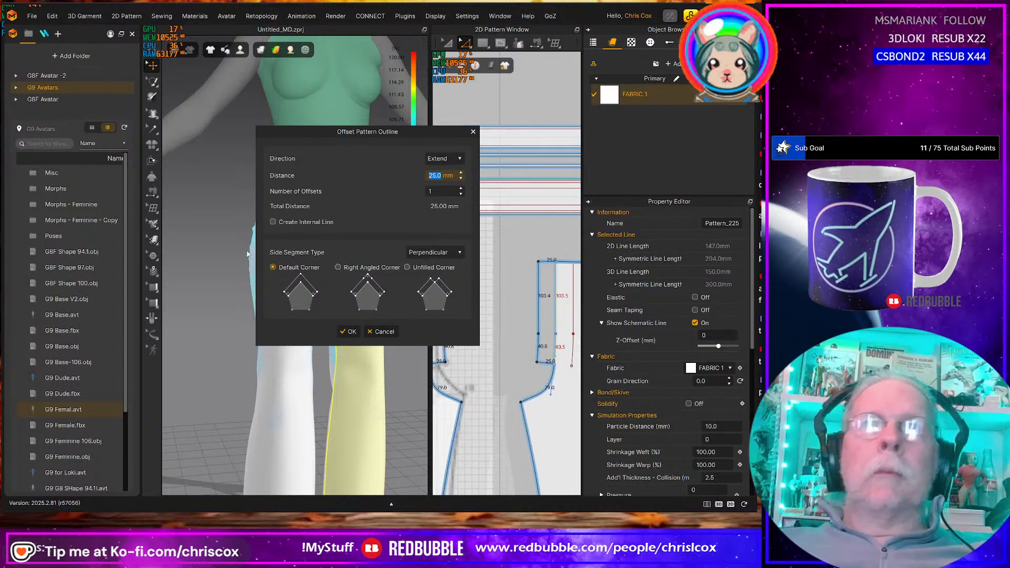
{"action": "left_click", "coordinate": [275, 222]}
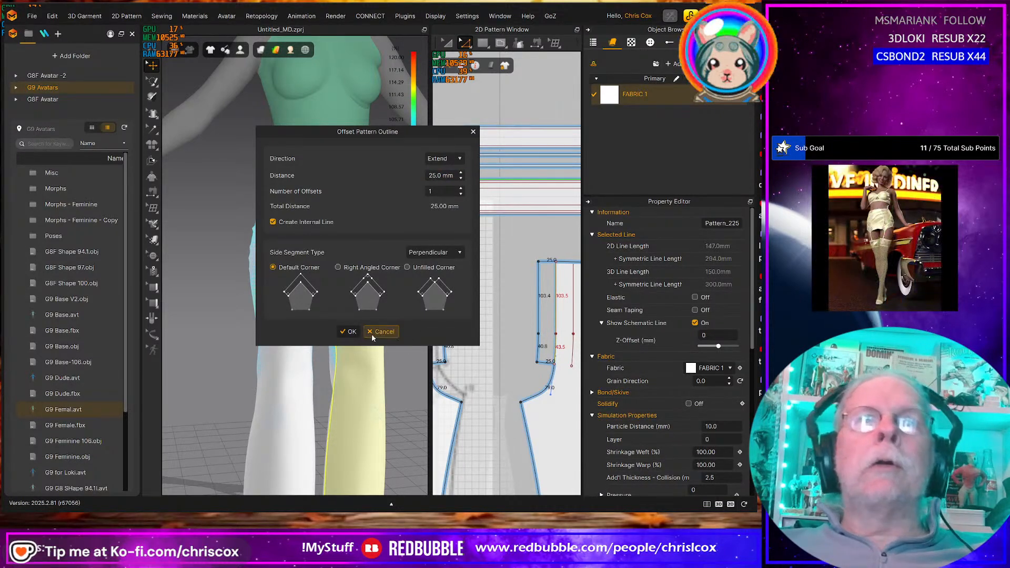
{"action": "left_click", "coordinate": [351, 332]}
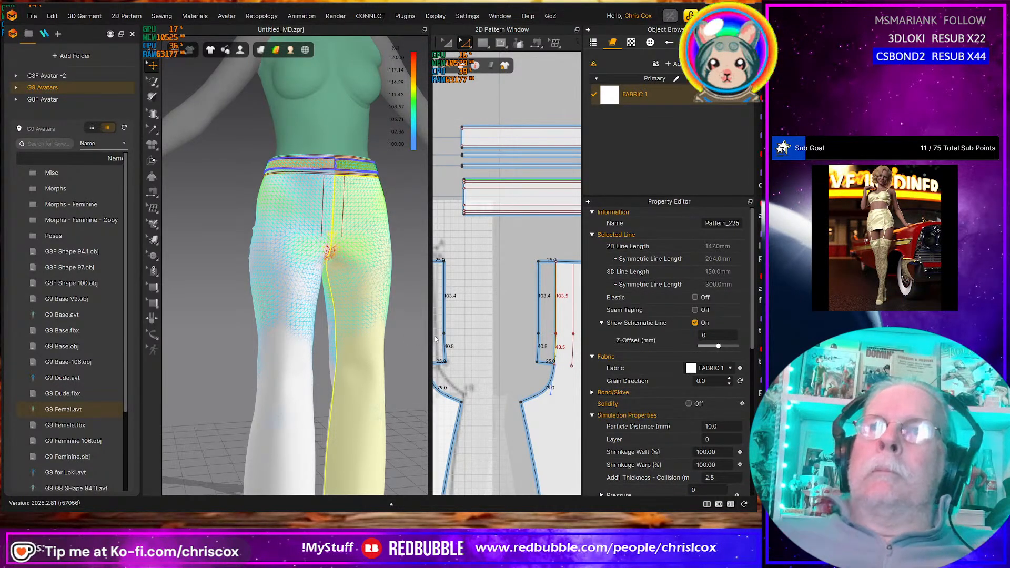
{"action": "left_click", "coordinate": [436, 340]}
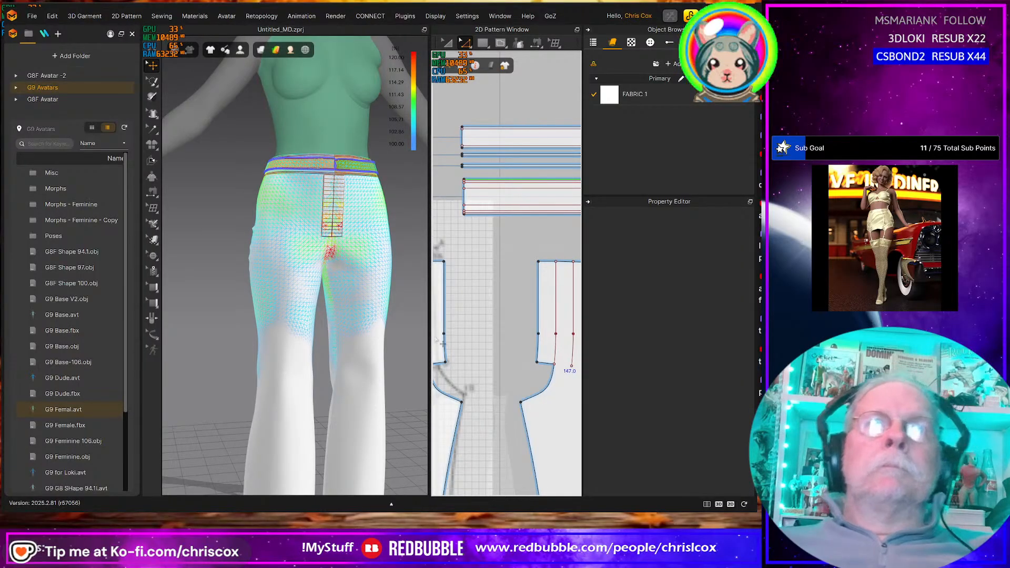
Examine the fly extension and the trousers' fit on the avatar from the front and the back
{"action": "middle_click_drag", "start_coordinate": [406, 282], "coordinate": [358, 282]}
{"action": "scroll", "coordinate": [358, 283], "scroll_direction": "down", "scroll_amount": 5}
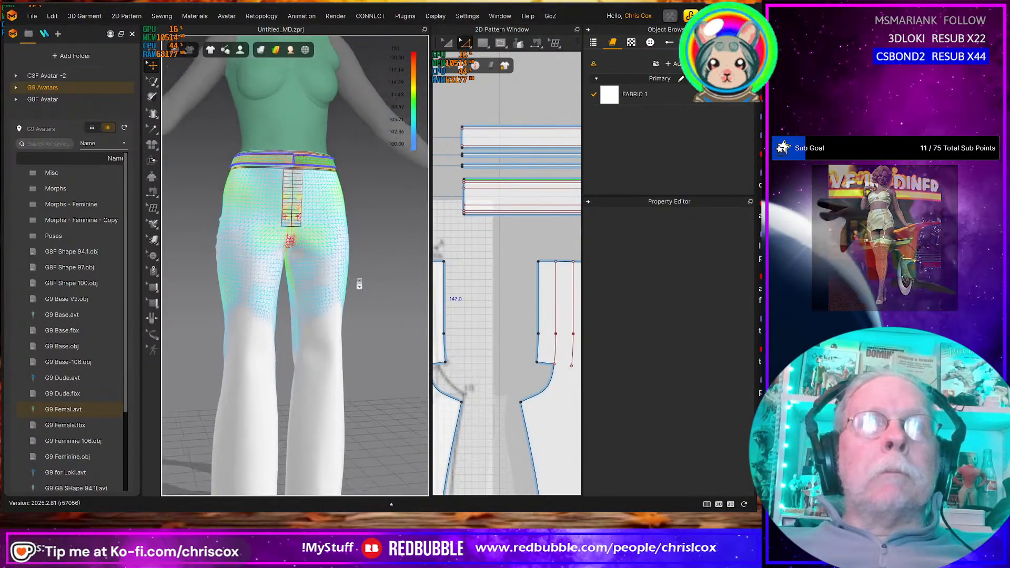
{"action": "right_click_drag", "start_coordinate": [358, 283], "coordinate": [198, 279]}
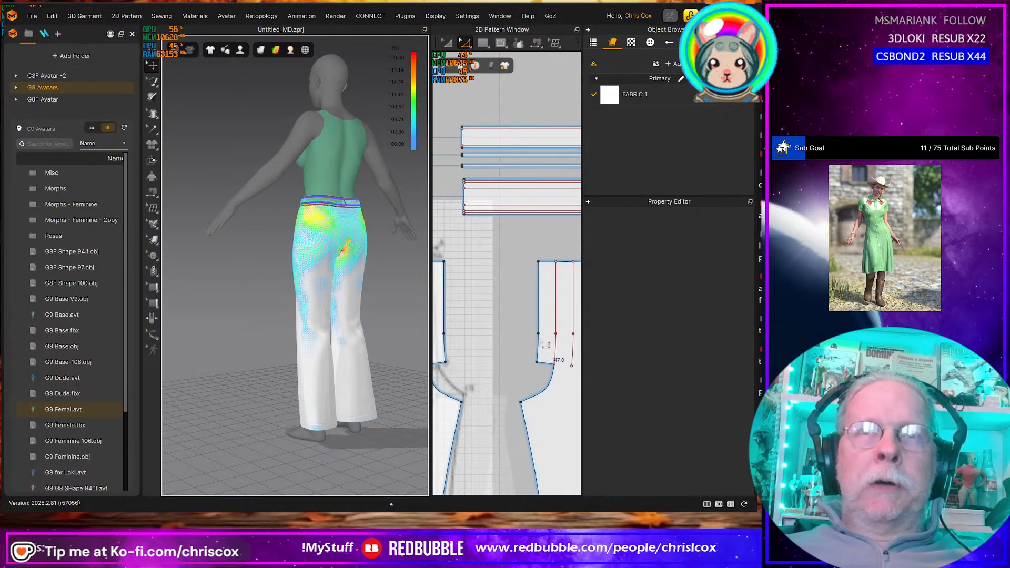
{"action": "right_click_drag", "start_coordinate": [476, 306], "coordinate": [514, 306]}
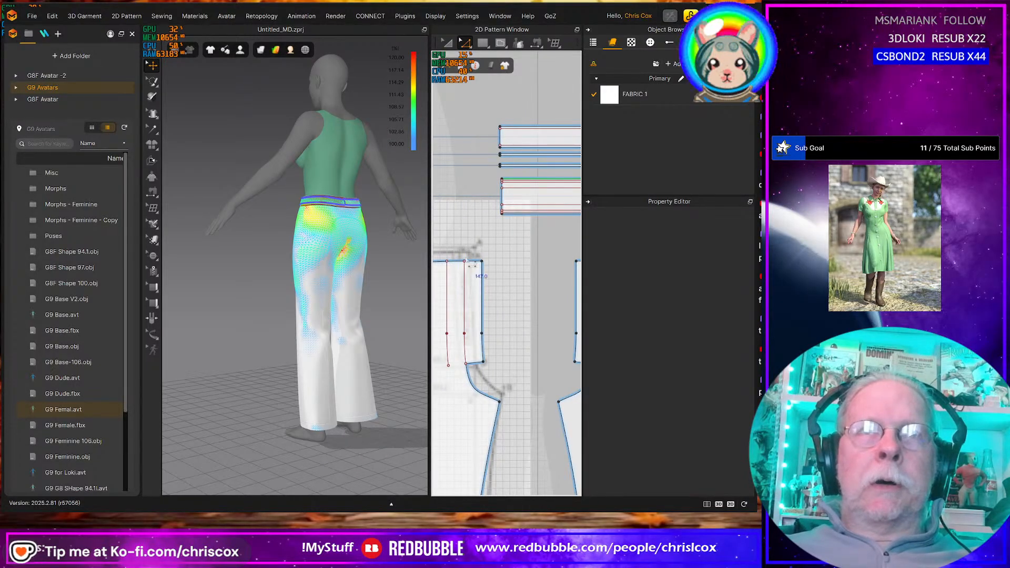
{"action": "right_click_drag", "start_coordinate": [326, 320], "coordinate": [422, 321]}
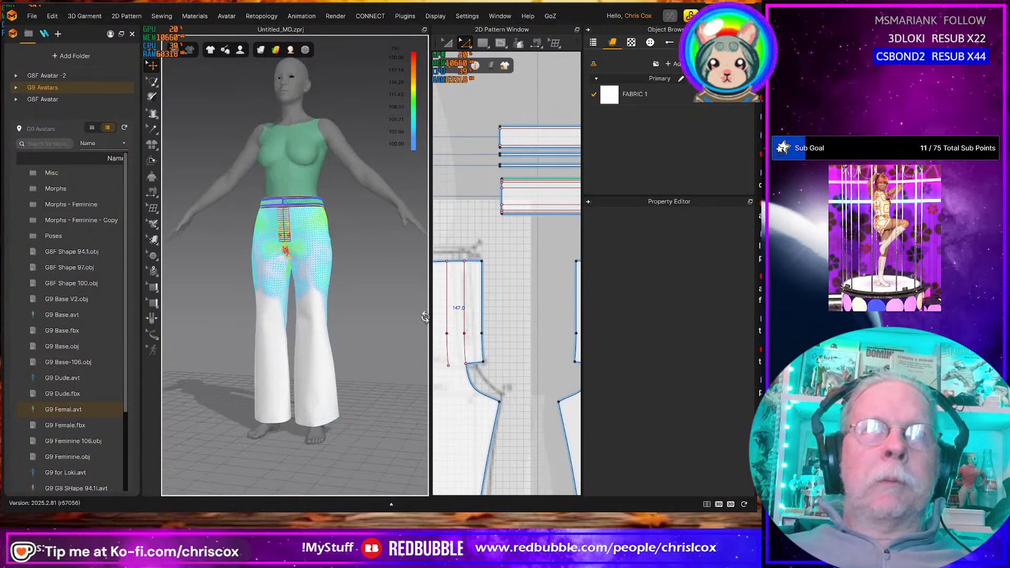
{"action": "scroll", "coordinate": [352, 320], "scroll_direction": "up", "scroll_amount": 5}
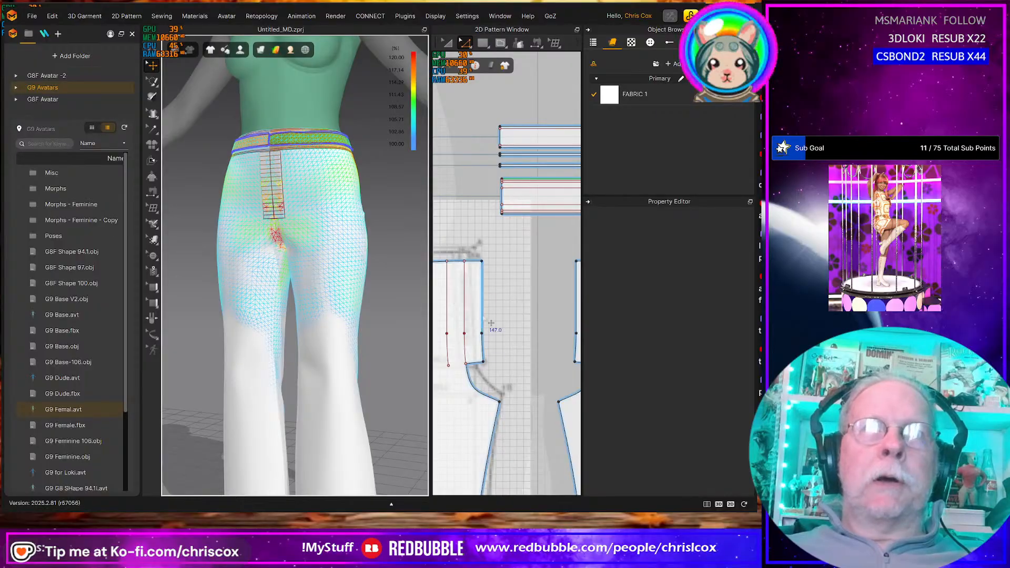
{"action": "middle_click_drag", "start_coordinate": [528, 324], "coordinate": [523, 336]}
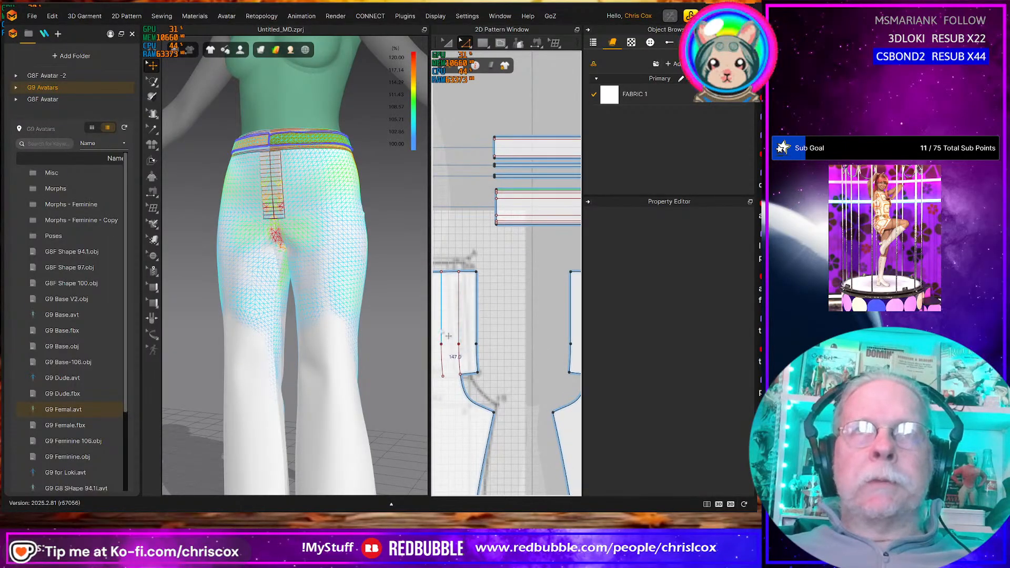
{"action": "middle_click_drag", "start_coordinate": [514, 312], "coordinate": [545, 367]}
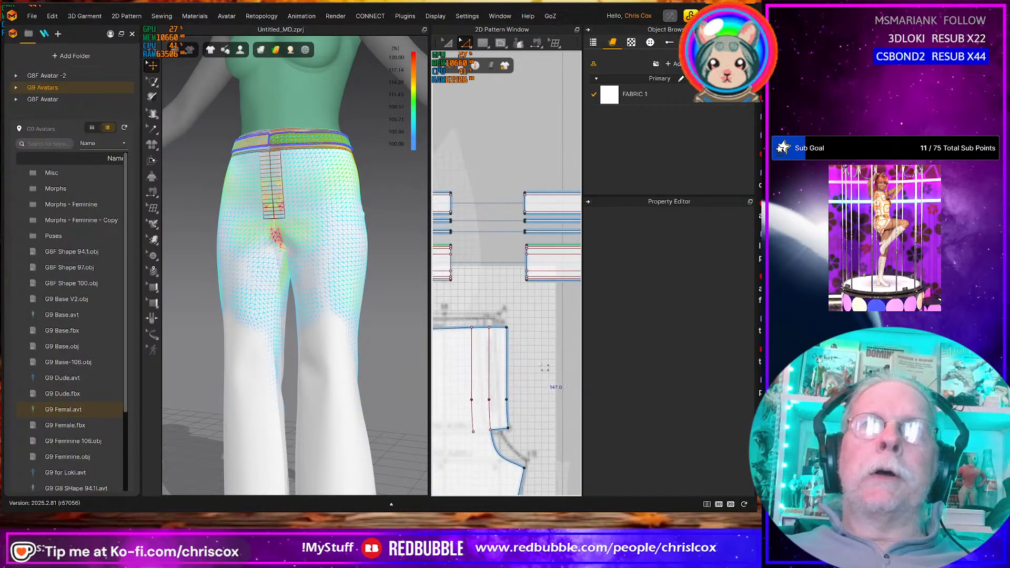
{"action": "middle_click_drag", "start_coordinate": [532, 300], "coordinate": [529, 341]}
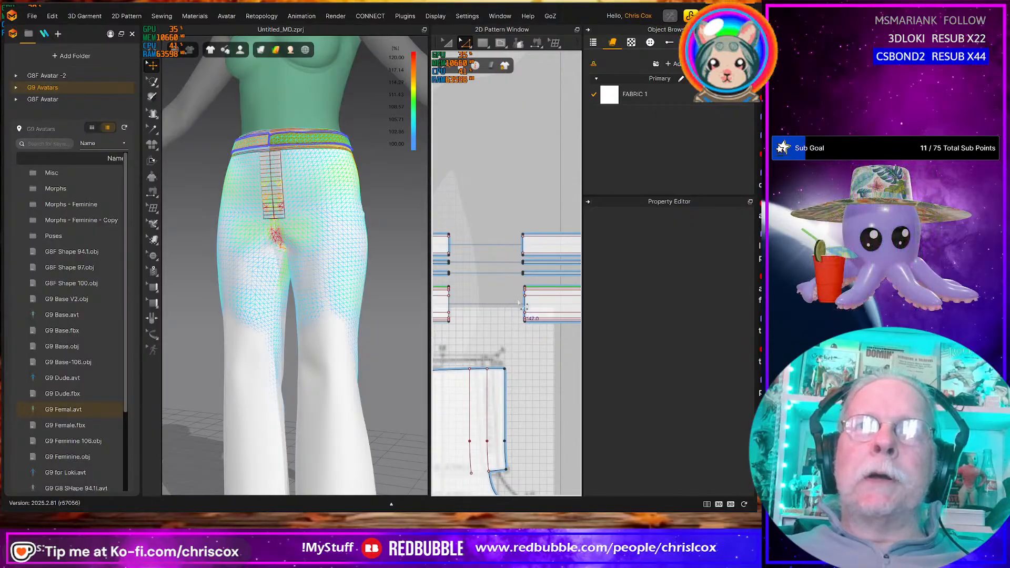
{"action": "left_click", "coordinate": [531, 311]}
{"action": "scroll", "coordinate": [529, 309], "scroll_direction": "up", "scroll_amount": 5}
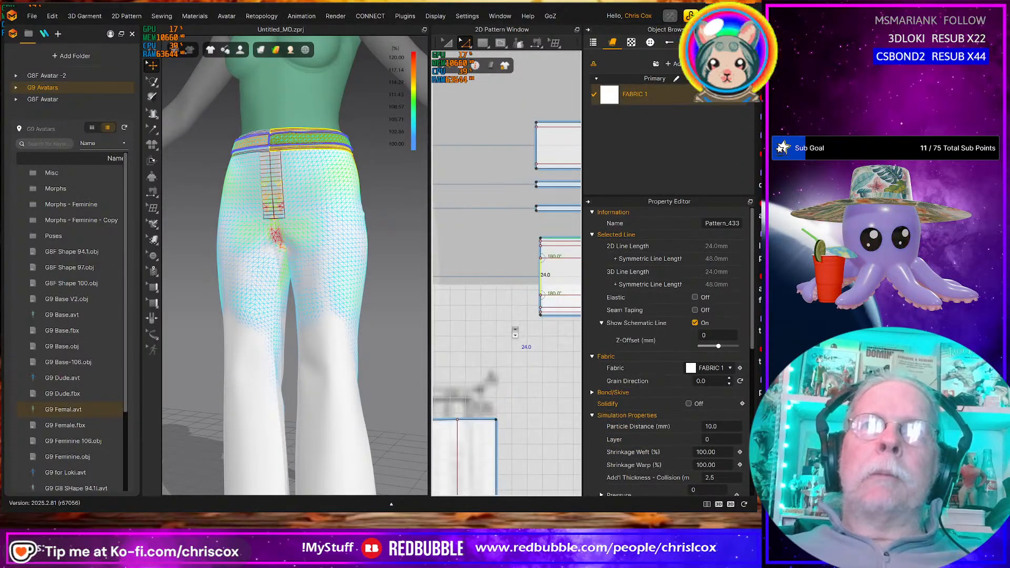
{"action": "middle_click_drag", "start_coordinate": [473, 364], "coordinate": [473, 364]}
{"action": "left_click", "coordinate": [514, 249], "text": "shift"}
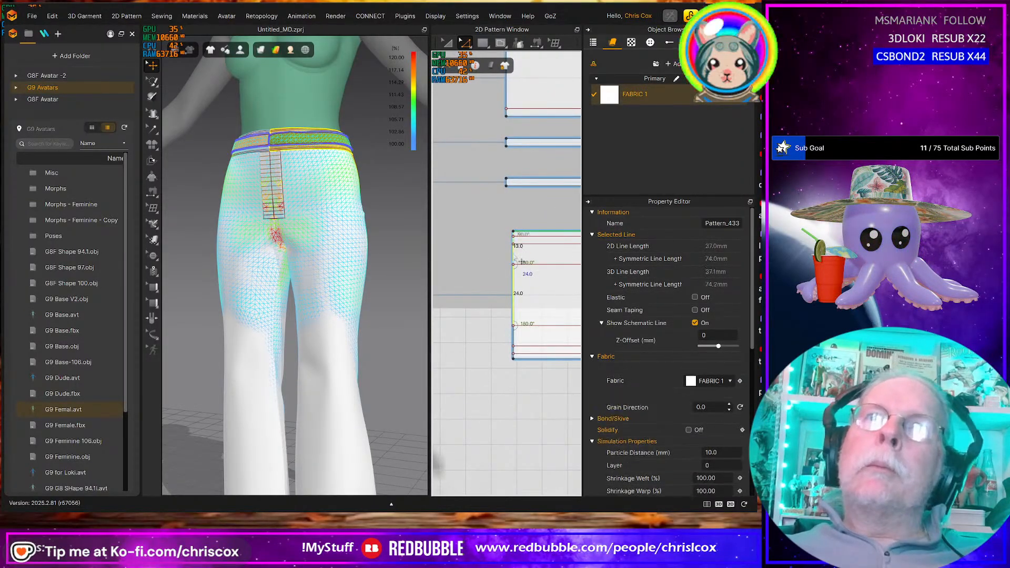
{"action": "left_click", "coordinate": [519, 341], "text": "shift"}
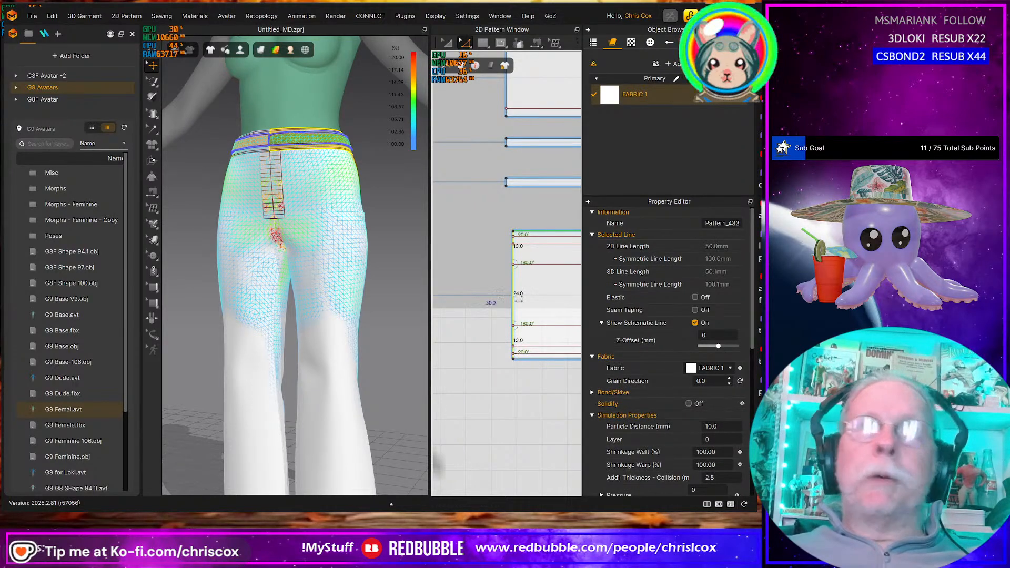
{"action": "right_click", "coordinate": [514, 295]}
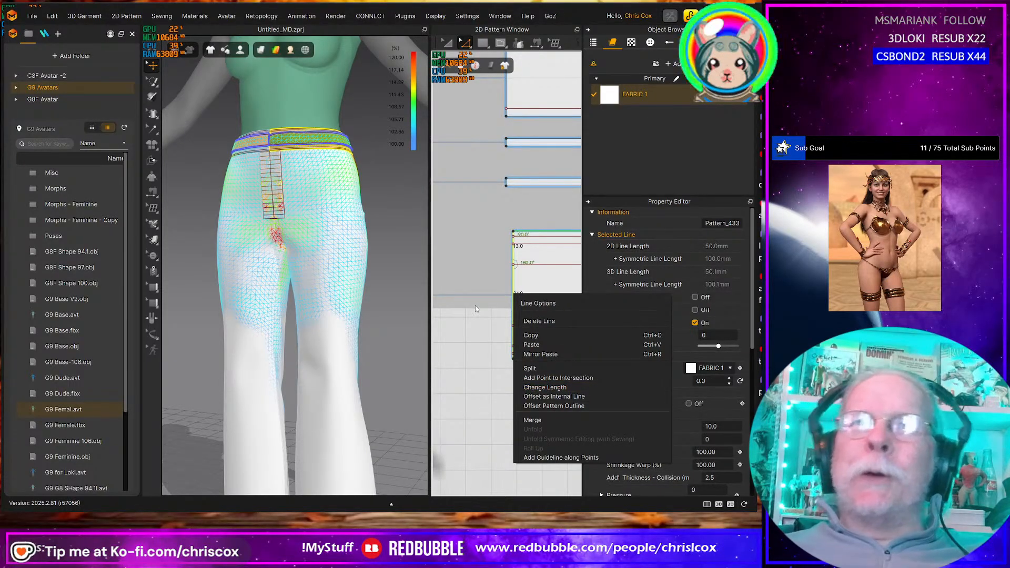
{"action": "left_click", "coordinate": [547, 320]}
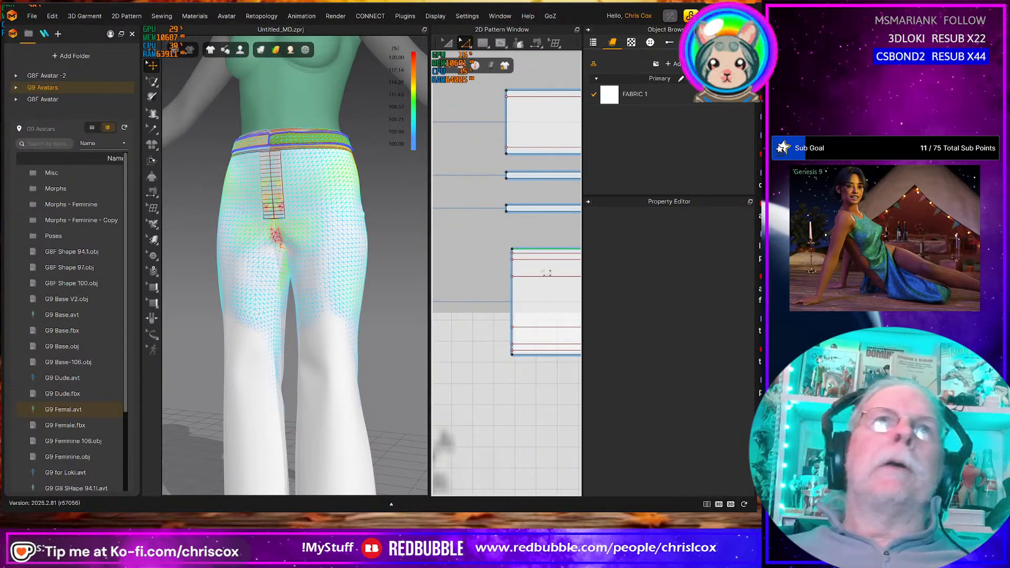
Try to extend the linked waistband piece by 25 mm along its whole front end edge, with default corners and an internal line
{"action": "left_click", "coordinate": [520, 275]}
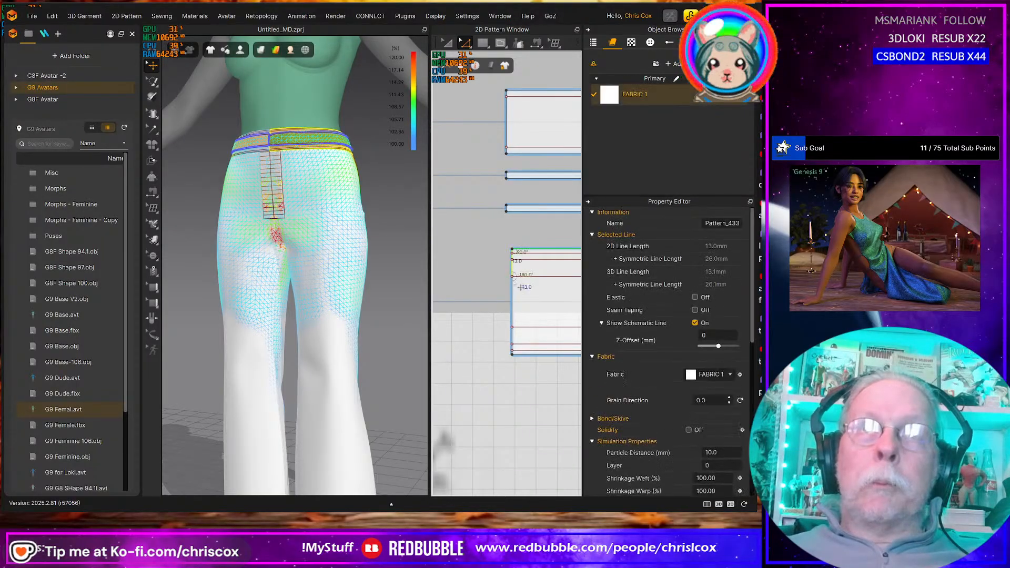
{"action": "right_click", "coordinate": [519, 341]}
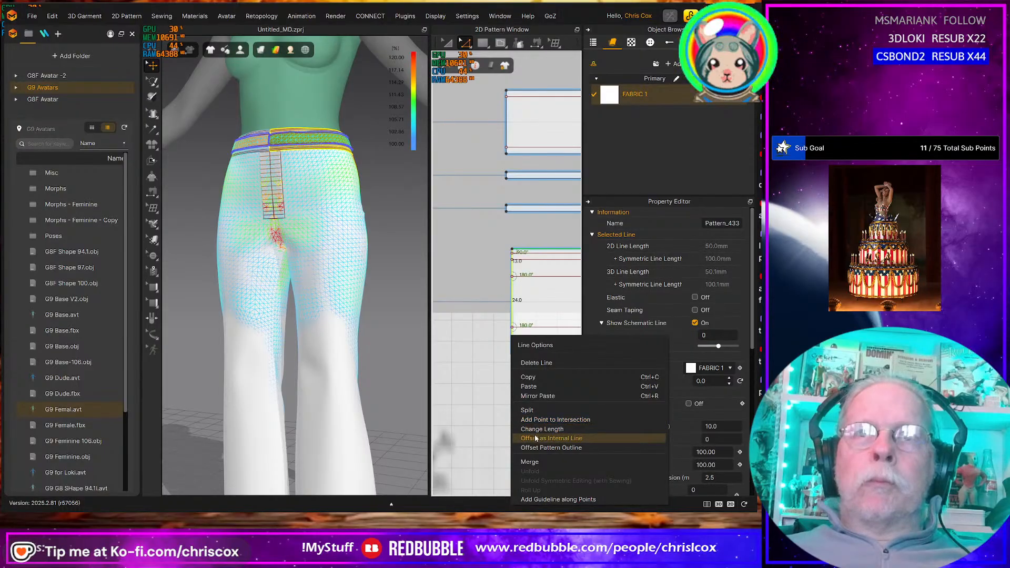
{"action": "left_click", "coordinate": [540, 447]}
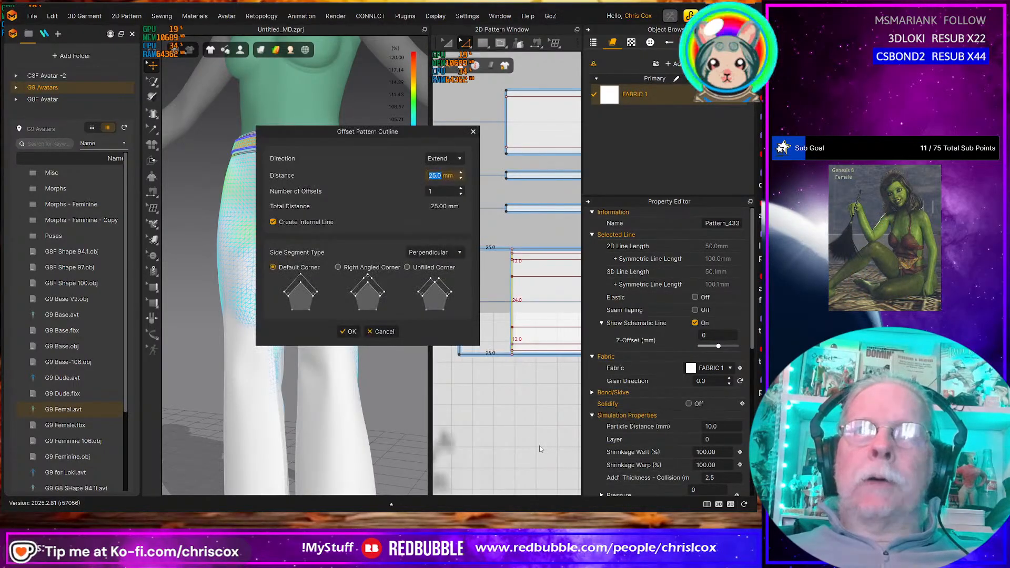
{"action": "left_click", "coordinate": [350, 332]}
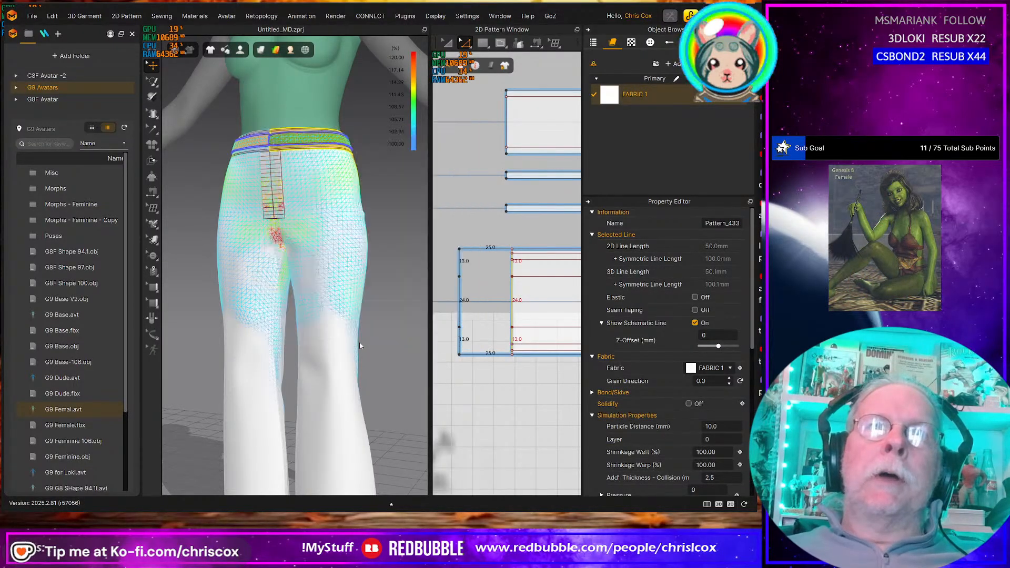
{"action": "left_click", "coordinate": [479, 418]}
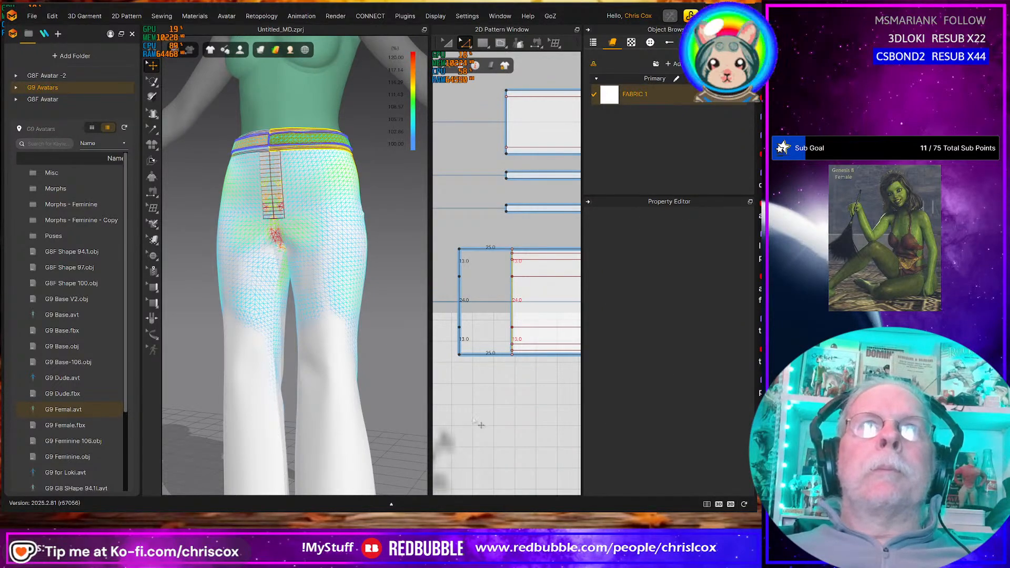
{"action": "scroll", "coordinate": [475, 419], "scroll_direction": "down", "scroll_amount": 3}
{"action": "middle_click_drag", "start_coordinate": [476, 422], "coordinate": [579, 414]}
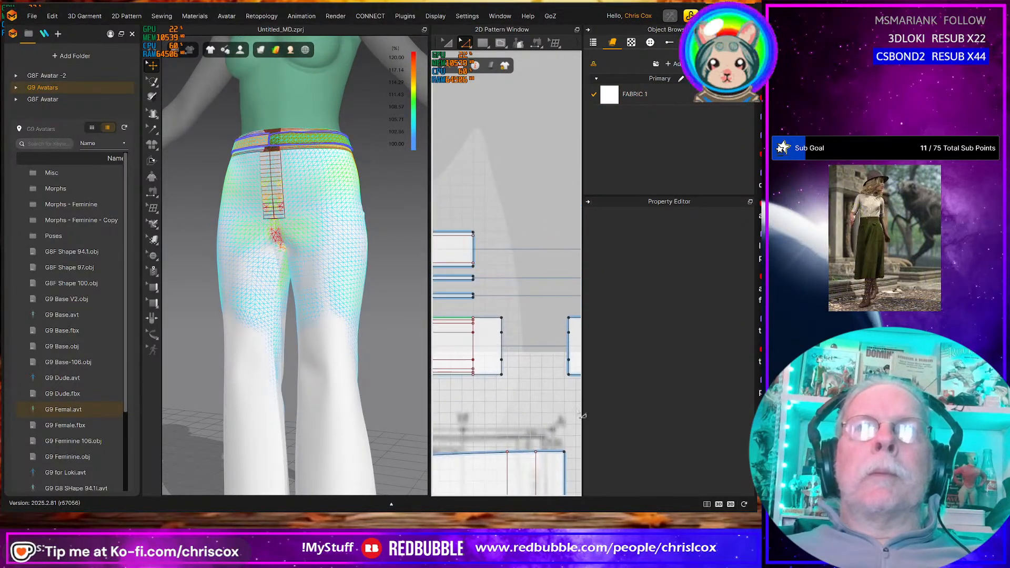
Try removing linked editing from the extended waistband piece, and undo both the unlinking and the 25 mm extension
{"action": "left_click", "coordinate": [492, 360]}
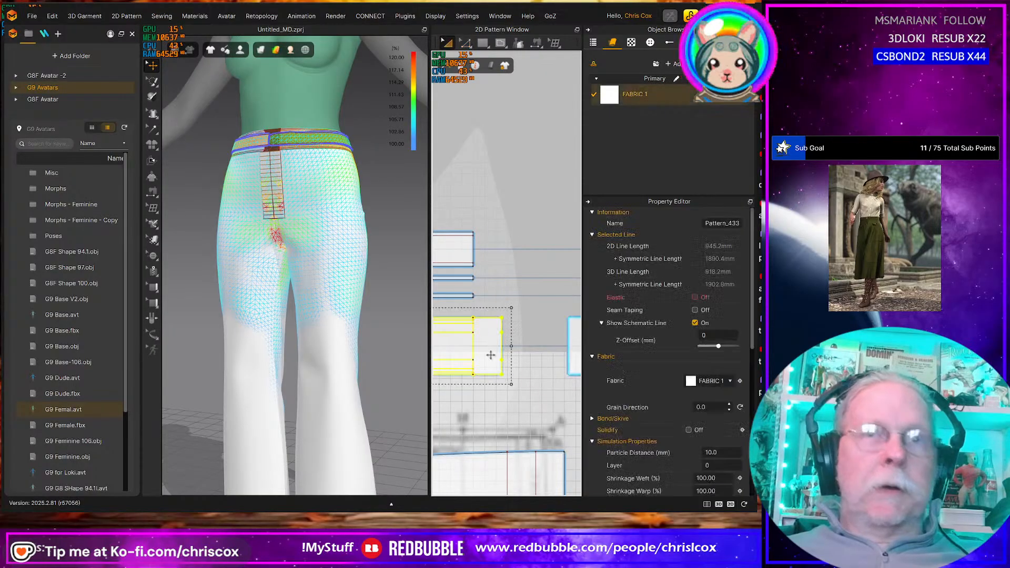
{"action": "right_click", "coordinate": [492, 362]}
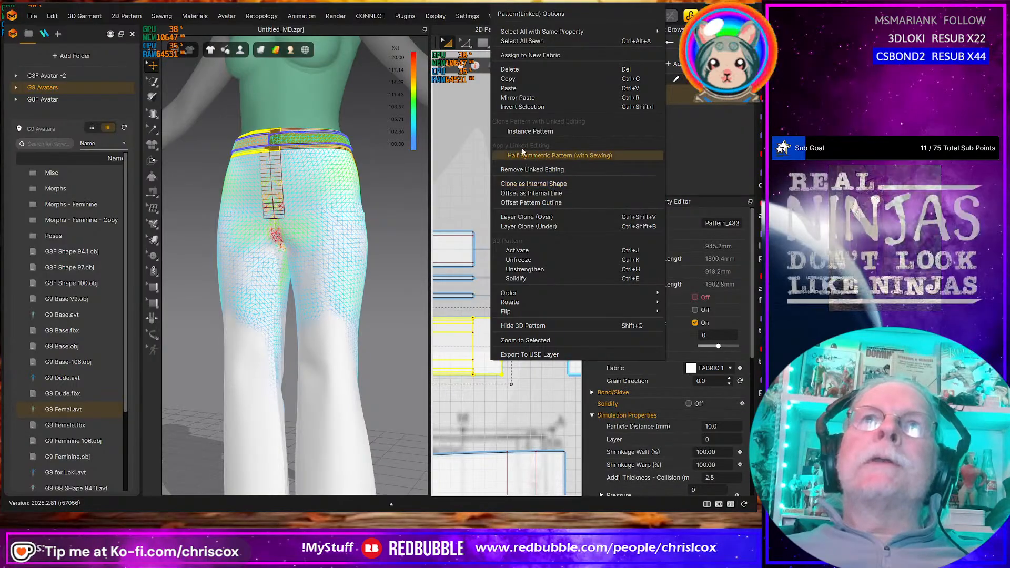
{"action": "left_click", "coordinate": [528, 170]}
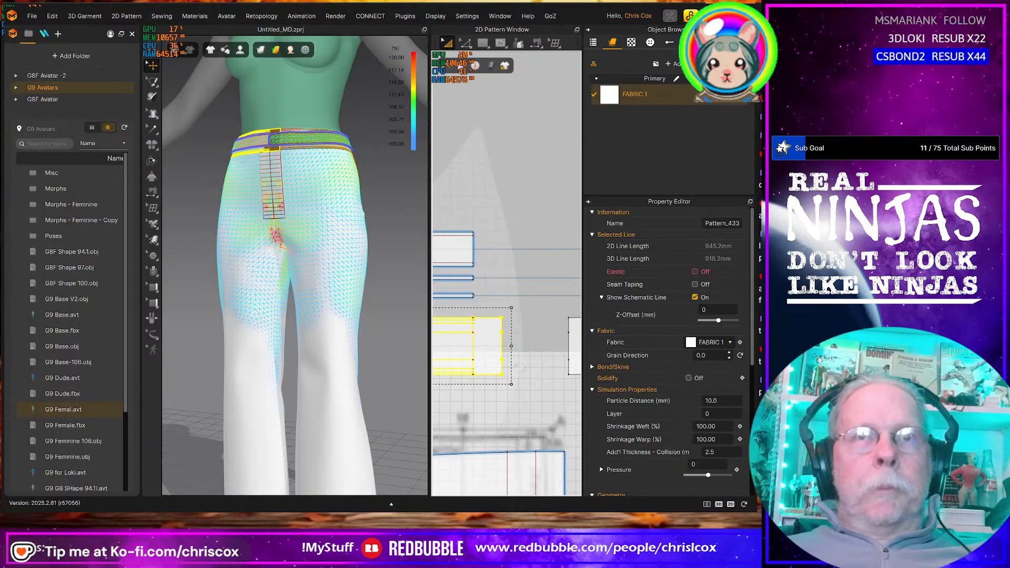
{"action": "left_click", "coordinate": [544, 368]}
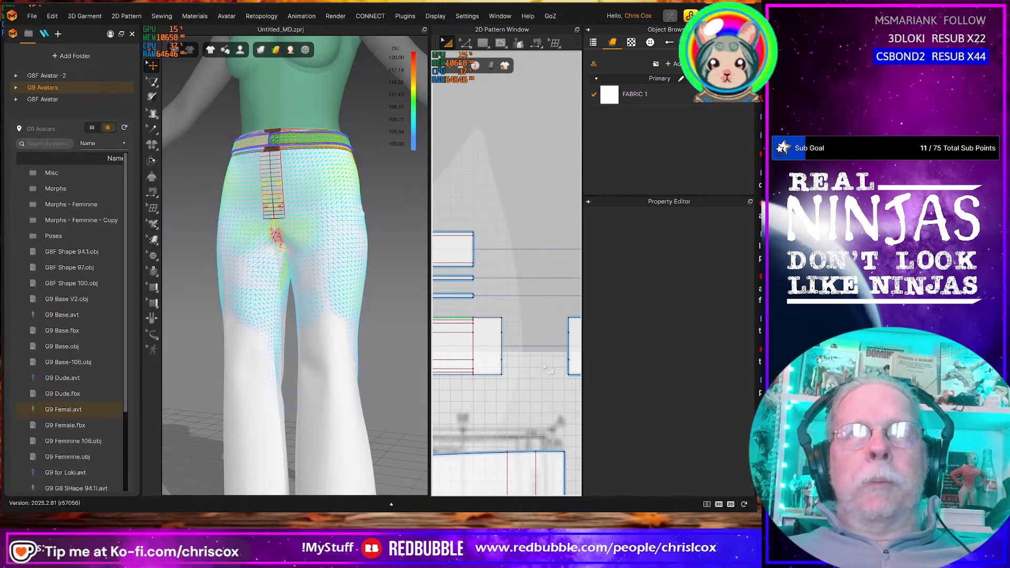
{"action": "left_click", "coordinate": [568, 279]}
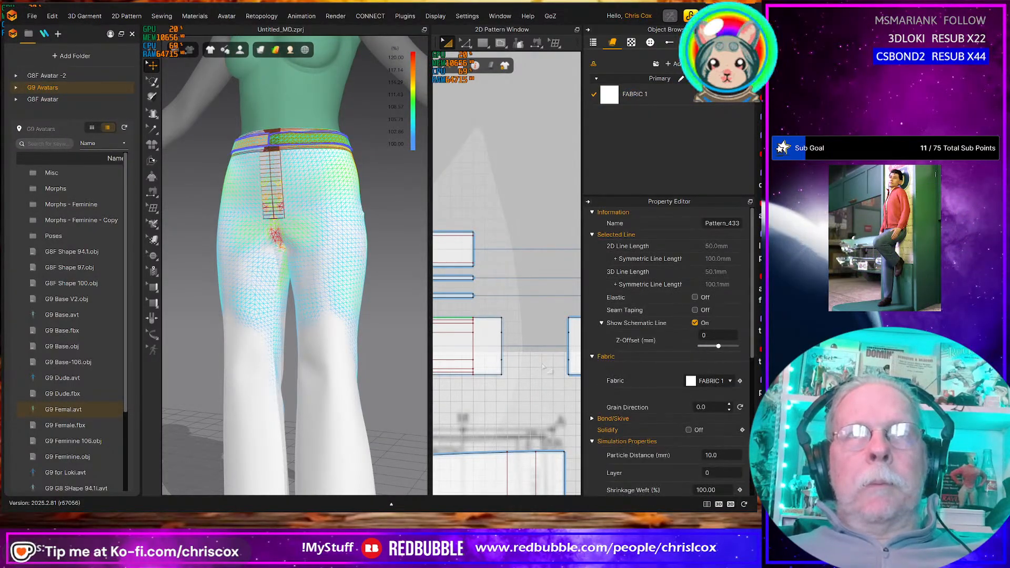
Remove linked editing from the original 50 mm waistband piece nearest the leg pieces
{"action": "left_click", "coordinate": [460, 350]}
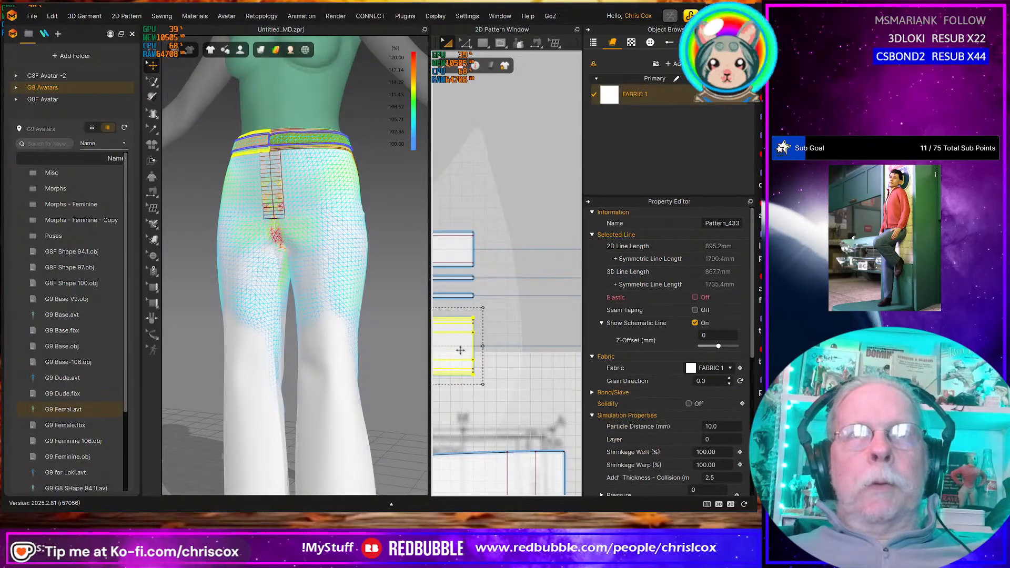
{"action": "right_click", "coordinate": [460, 350]}
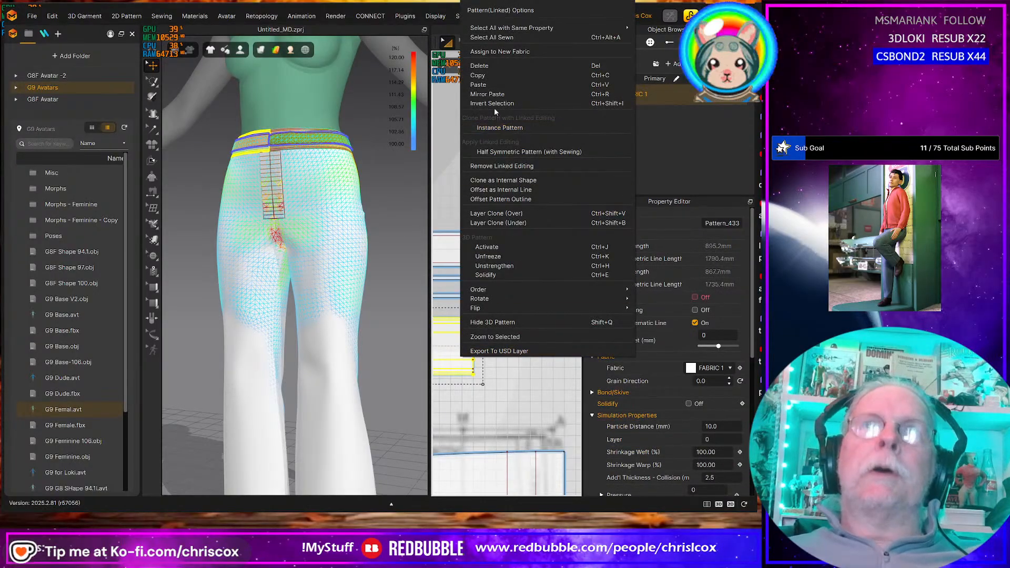
{"action": "left_click", "coordinate": [493, 166]}
Select the 13 mm and 24 mm segments on the front end edge of the unlinked waistband piece
{"action": "middle_click_drag", "start_coordinate": [501, 349], "coordinate": [405, 358]}
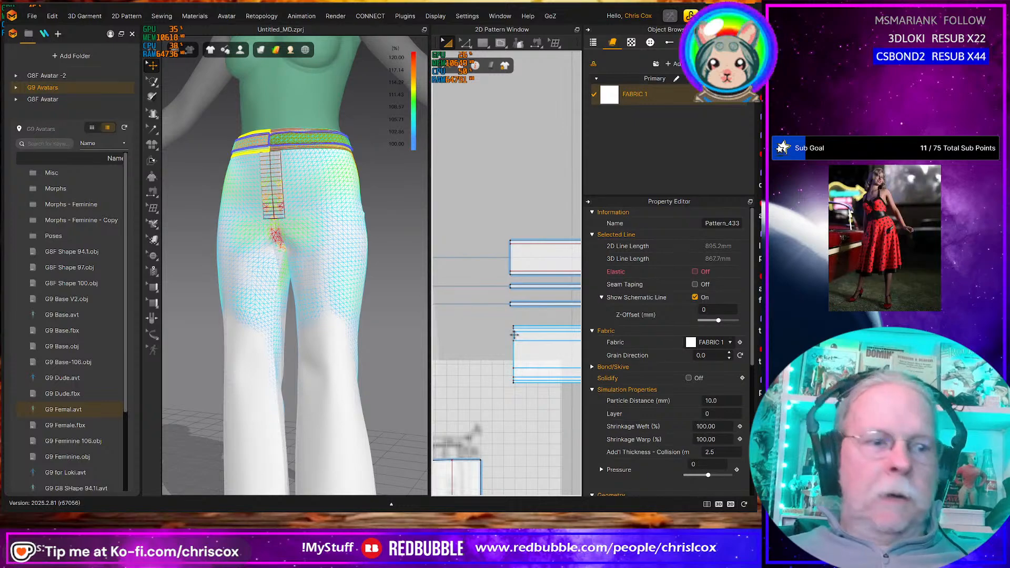
{"action": "key", "text": "z"}
{"action": "left_click", "coordinate": [513, 335]}
{"action": "left_click", "coordinate": [514, 352], "text": "shift"}
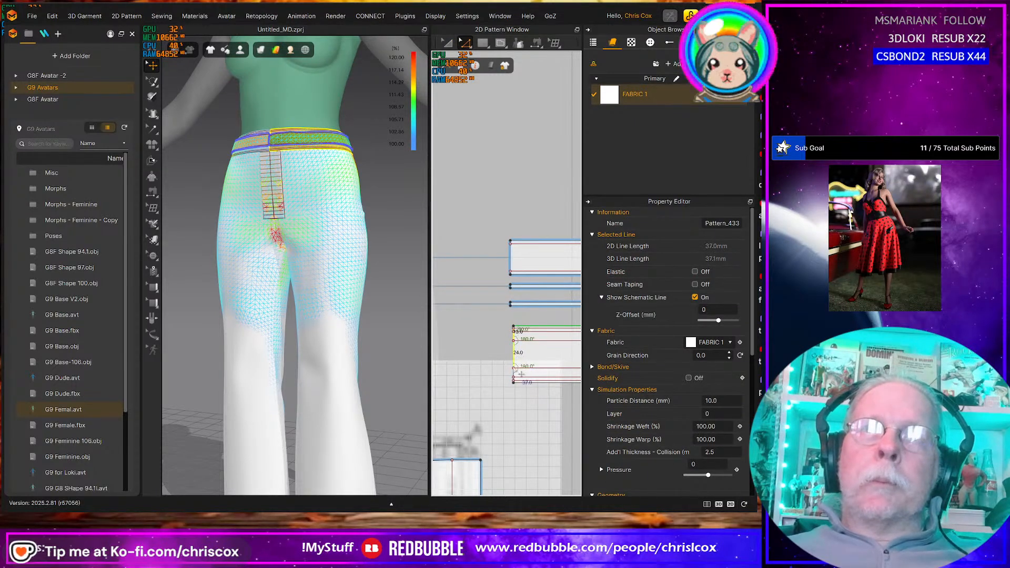
Offset the pattern outline by 25 mm along the whole centre-front edge of the lowest waistband piece
{"action": "scroll", "coordinate": [513, 372], "scroll_direction": "up", "scroll_amount": 6}
{"action": "left_click", "coordinate": [516, 409], "text": "shift"}
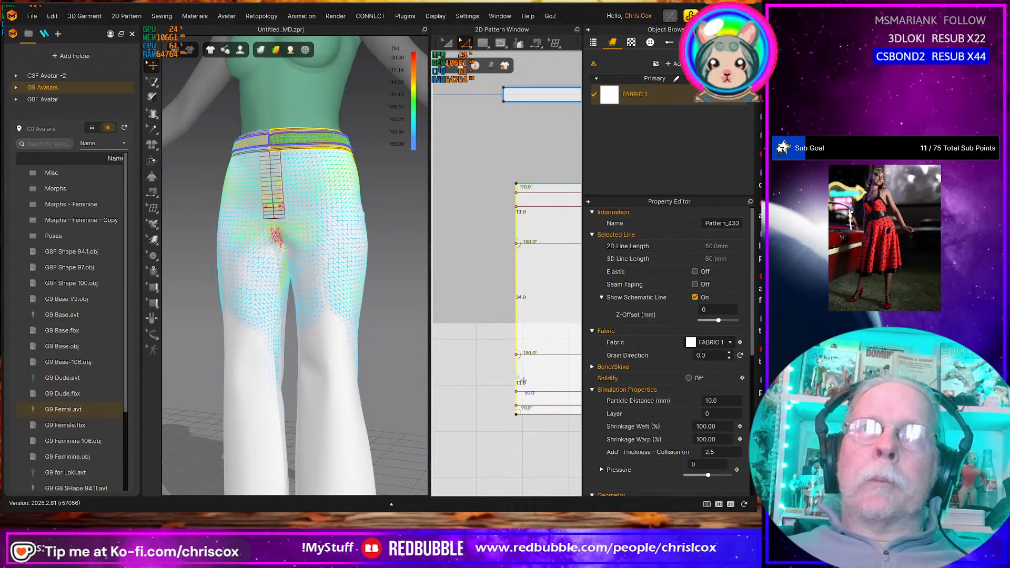
{"action": "right_click", "coordinate": [516, 373]}
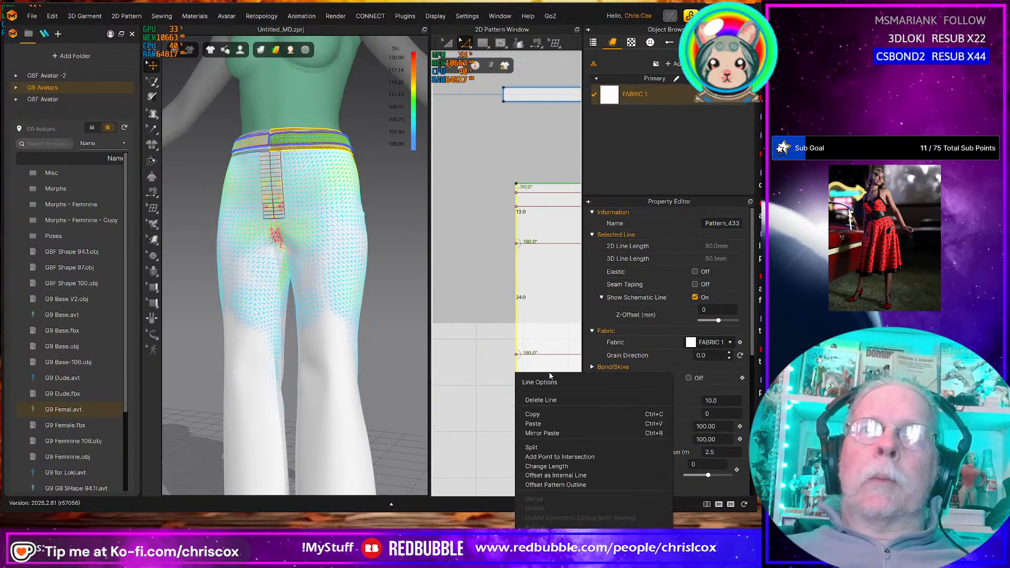
{"action": "left_click", "coordinate": [558, 483]}
{"action": "left_click", "coordinate": [349, 332]}
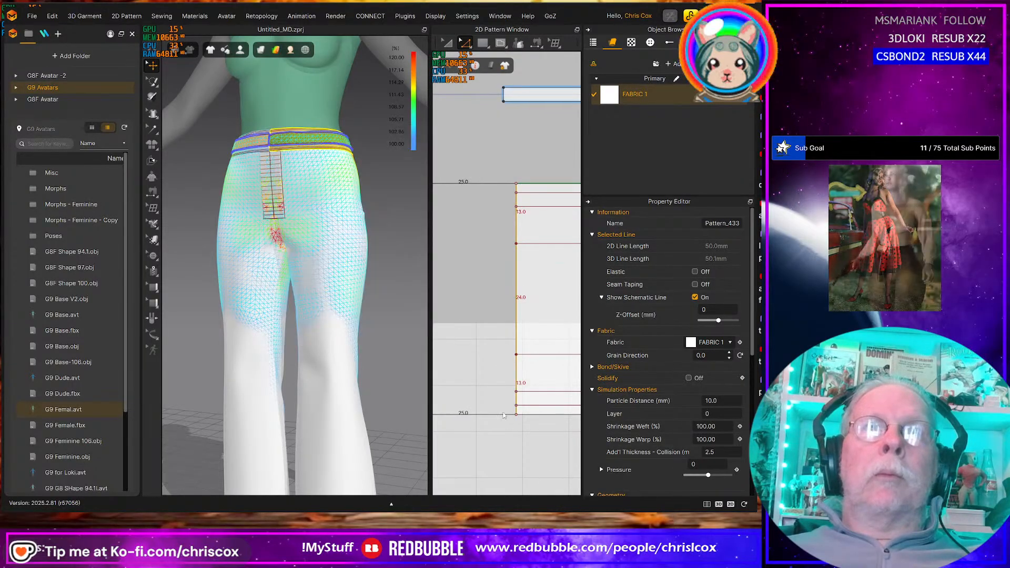
{"action": "left_click", "coordinate": [504, 421]}
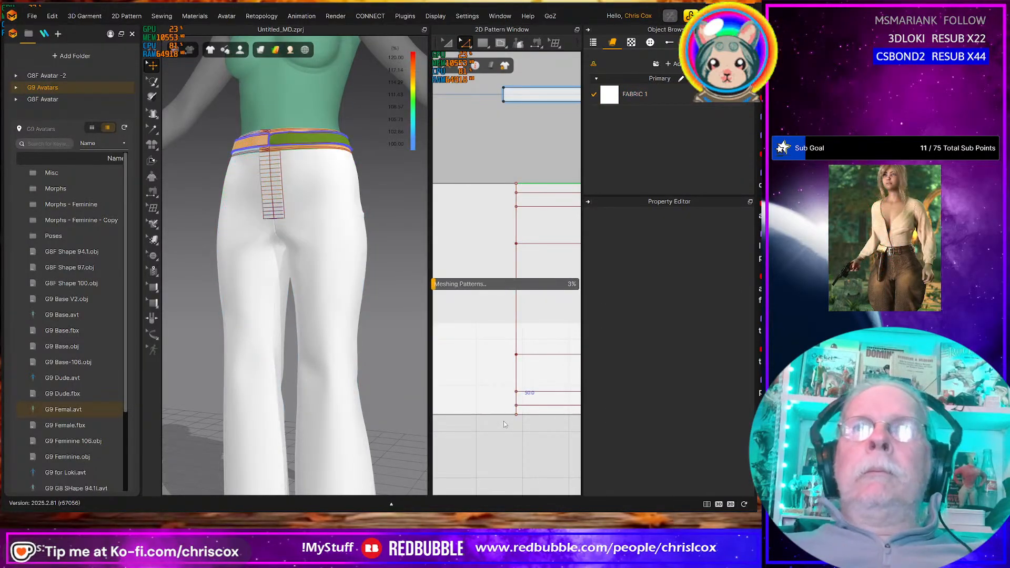
Remove linked editing from the avatar's right front trouser pattern
{"action": "scroll", "coordinate": [503, 421], "scroll_direction": "down", "scroll_amount": 4}
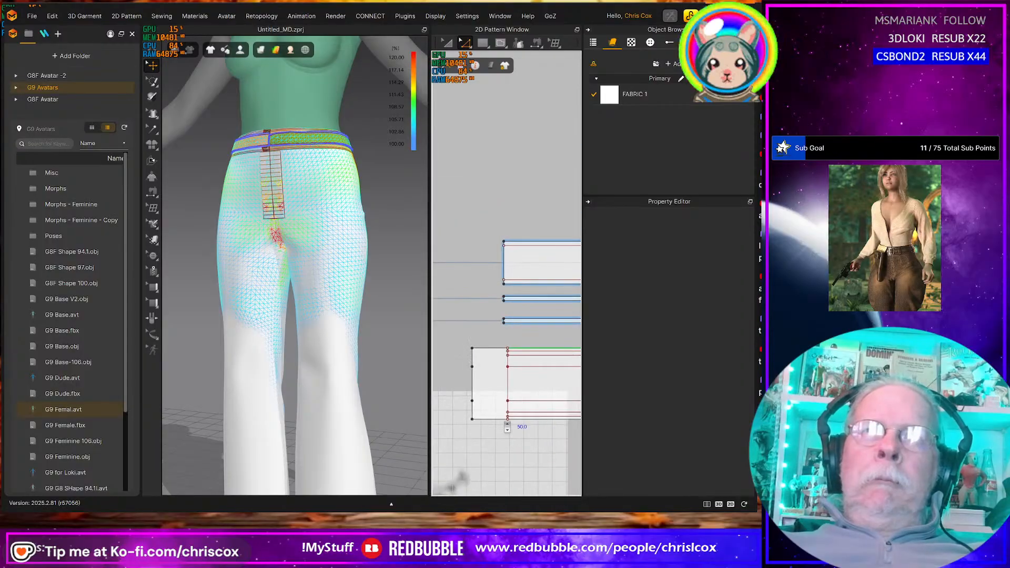
{"action": "scroll", "coordinate": [507, 426], "scroll_direction": "down", "scroll_amount": 3}
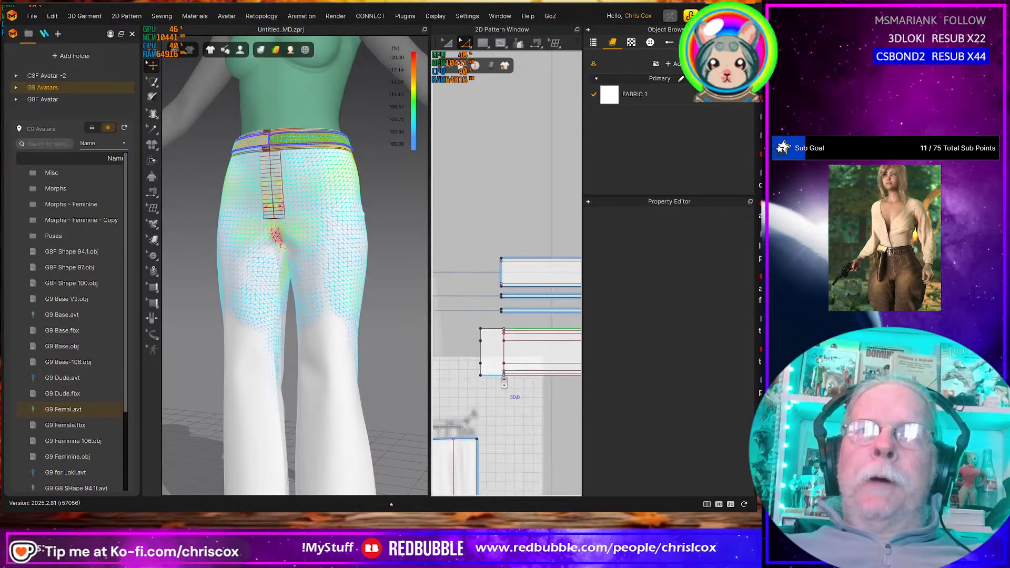
{"action": "middle_click_drag", "start_coordinate": [508, 385], "coordinate": [511, 284]}
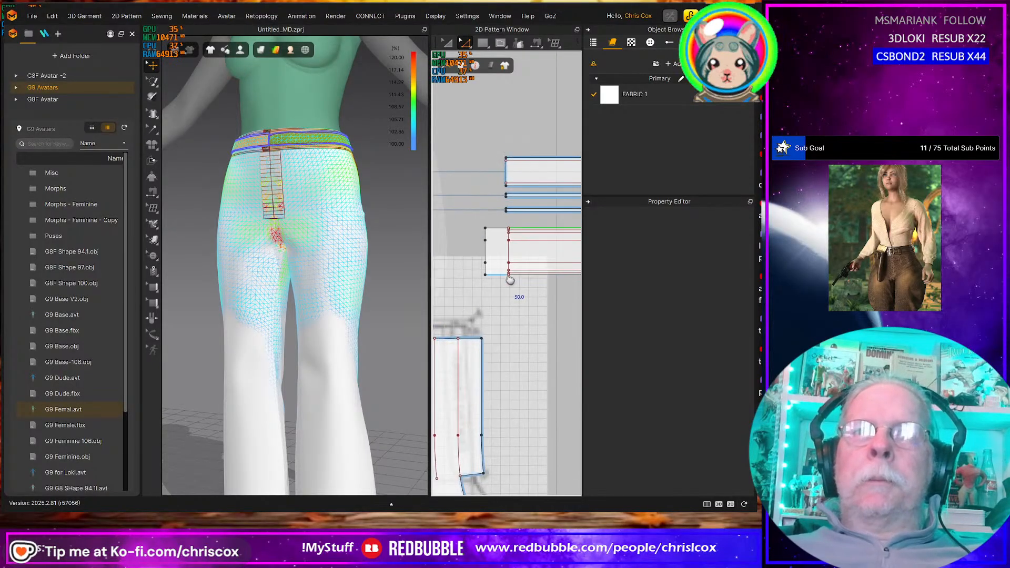
{"action": "left_click", "coordinate": [472, 383]}
{"action": "right_click", "coordinate": [472, 383]}
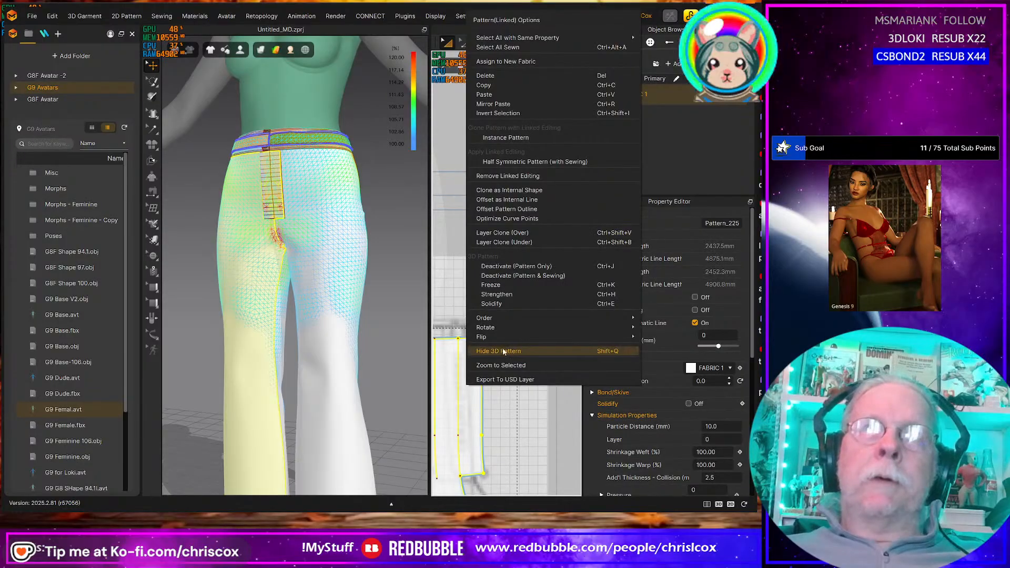
{"action": "left_click", "coordinate": [497, 176]}
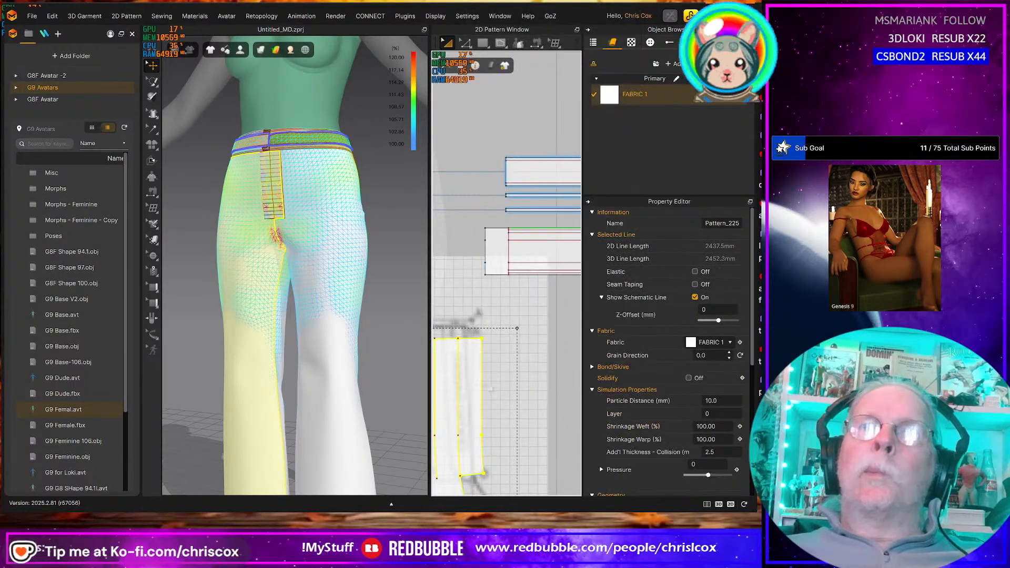
Cut the fly extension along the internal fly line of the avatar's right front trouser pattern and delete the cut-off strip
{"action": "left_click", "coordinate": [460, 456]}
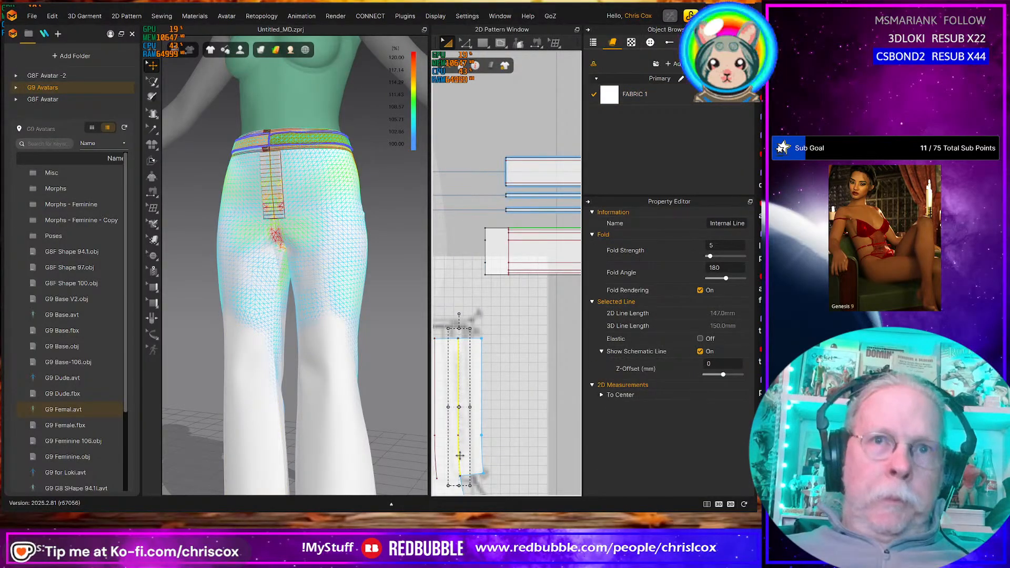
{"action": "right_click", "coordinate": [460, 459]}
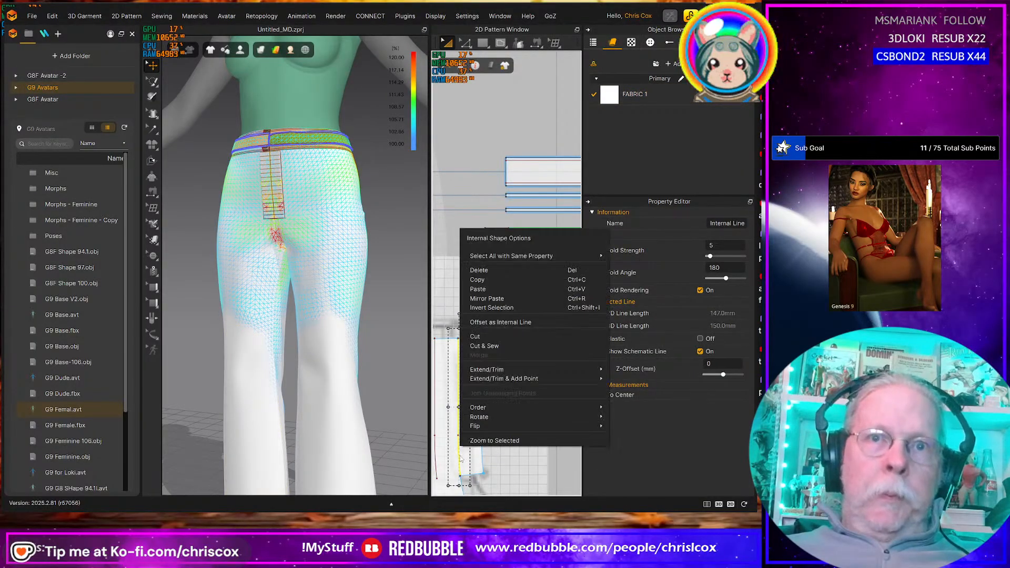
{"action": "left_click", "coordinate": [477, 339]}
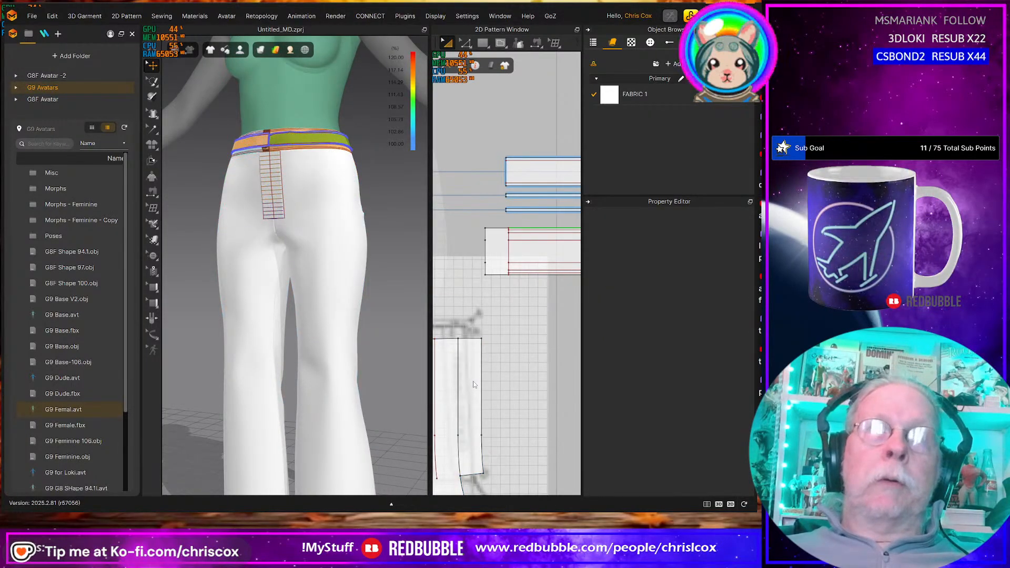
{"action": "left_click", "coordinate": [473, 381]}
{"action": "left_click", "coordinate": [473, 381]}
{"action": "key", "text": "Delete"}
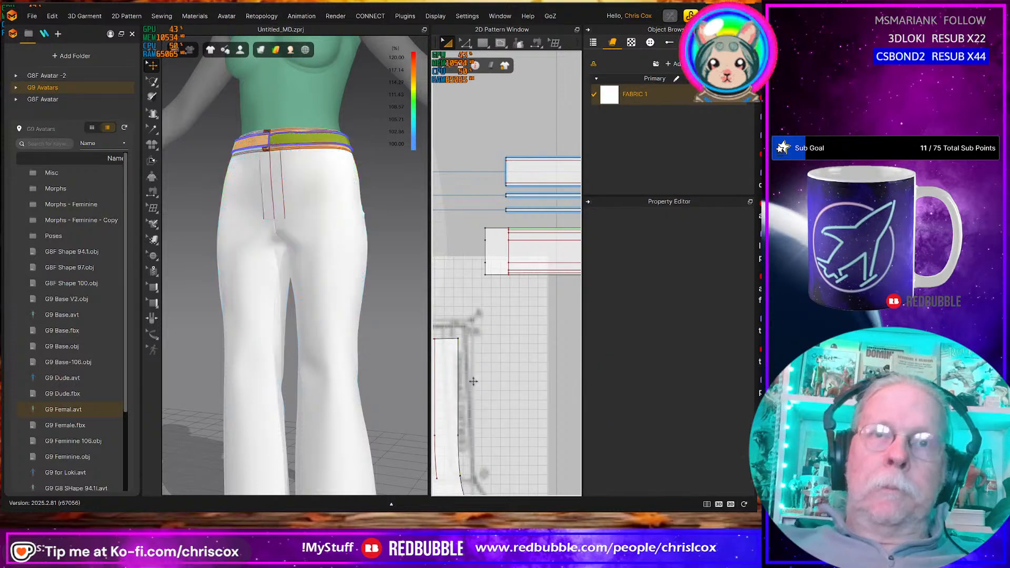
Offset the fly line on the opposite front trouser pattern as one internal line at 12 mm, in reverse direction into the fly extension
{"action": "scroll", "coordinate": [500, 384], "scroll_direction": "down", "scroll_amount": 5}
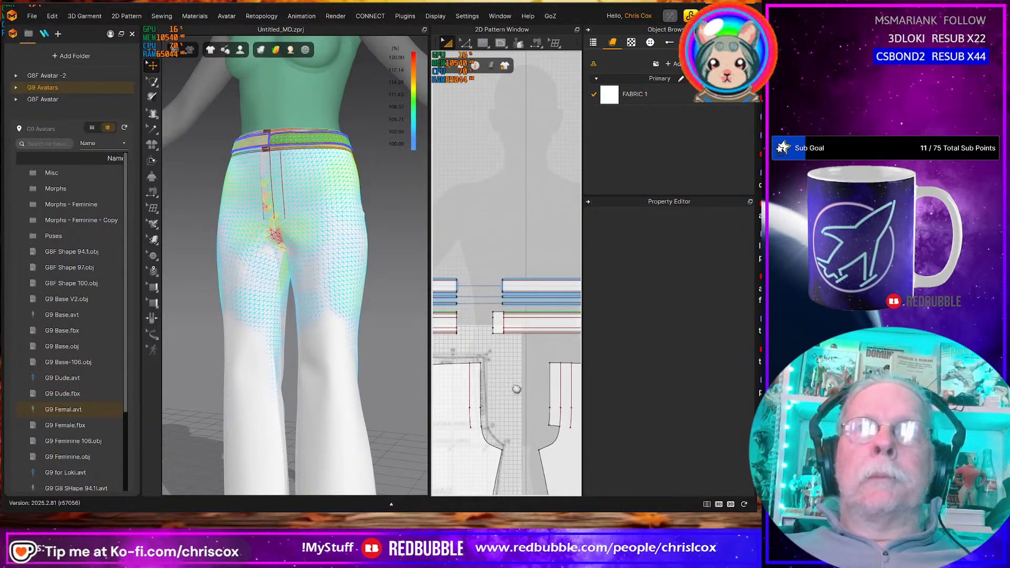
{"action": "middle_click_drag", "start_coordinate": [502, 389], "coordinate": [506, 363]}
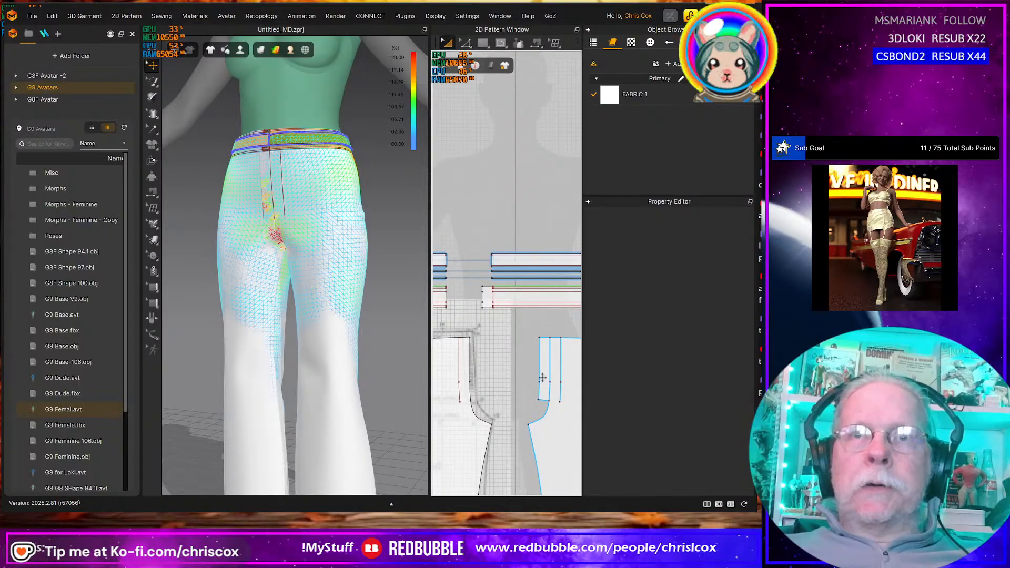
{"action": "scroll", "coordinate": [542, 394], "scroll_direction": "up", "scroll_amount": 3}
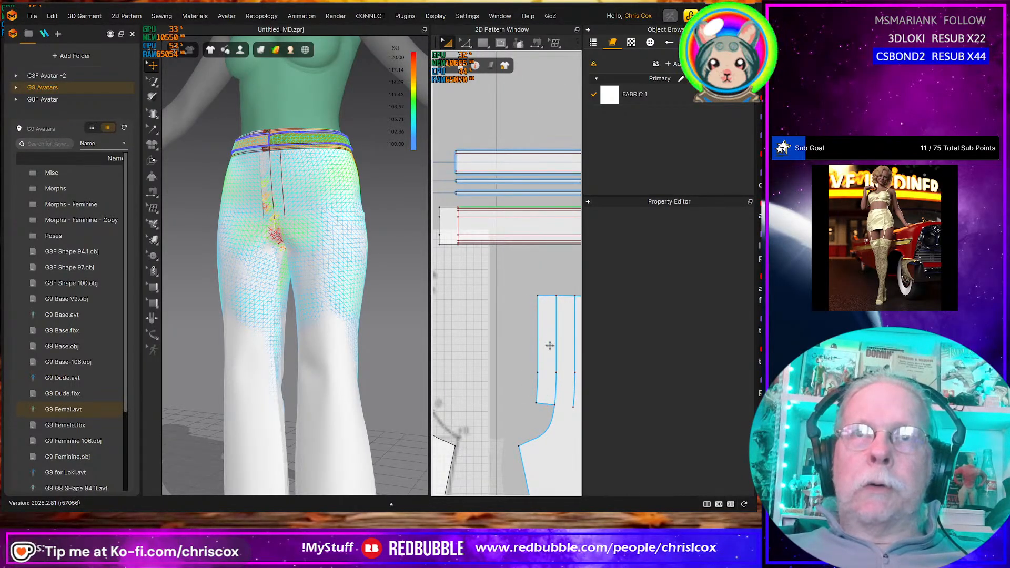
{"action": "scroll", "coordinate": [540, 430], "scroll_direction": "up", "scroll_amount": 3}
{"action": "scroll", "coordinate": [540, 430], "scroll_direction": "up", "scroll_amount": 2}
{"action": "middle_click_drag", "start_coordinate": [542, 422], "coordinate": [503, 431]}
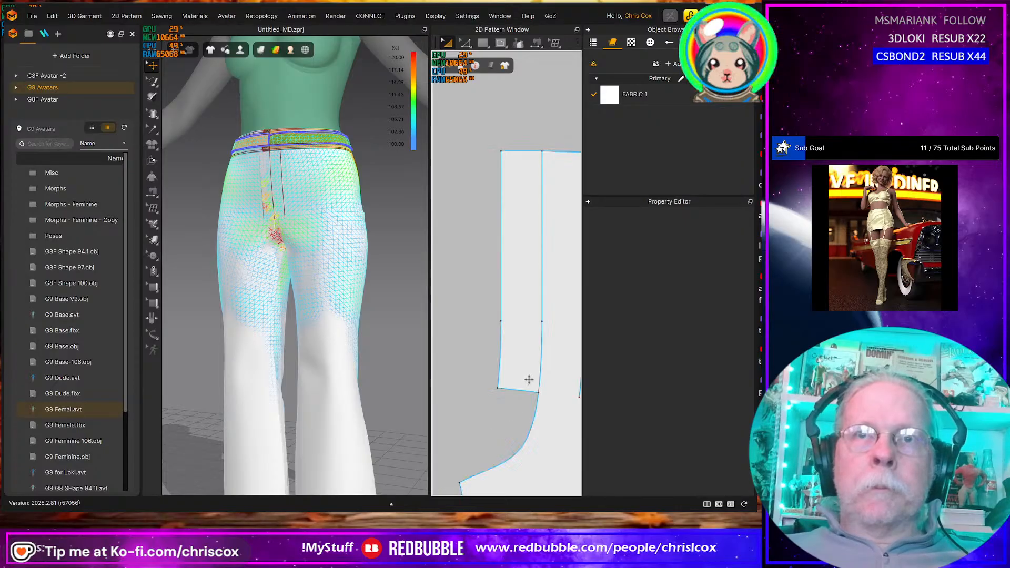
{"action": "key", "text": "i"}
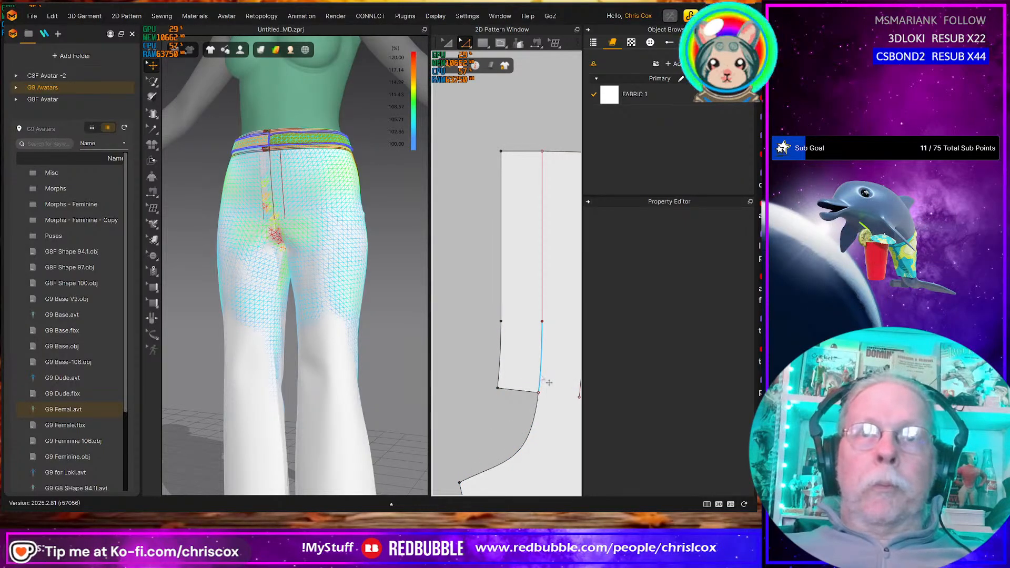
{"action": "right_click", "coordinate": [541, 377]}
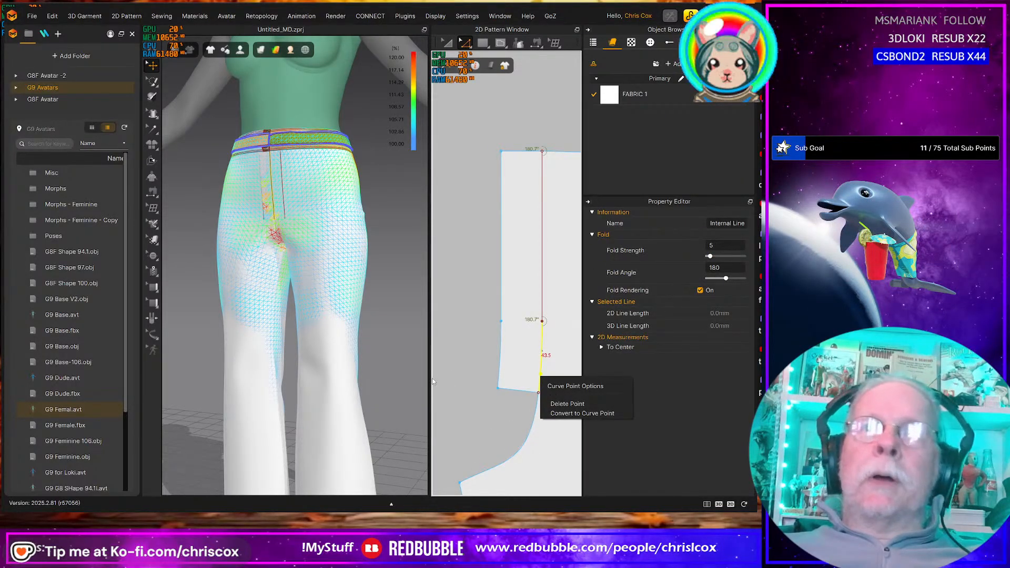
{"action": "left_click", "coordinate": [553, 403]}
{"action": "left_click", "coordinate": [540, 371]}
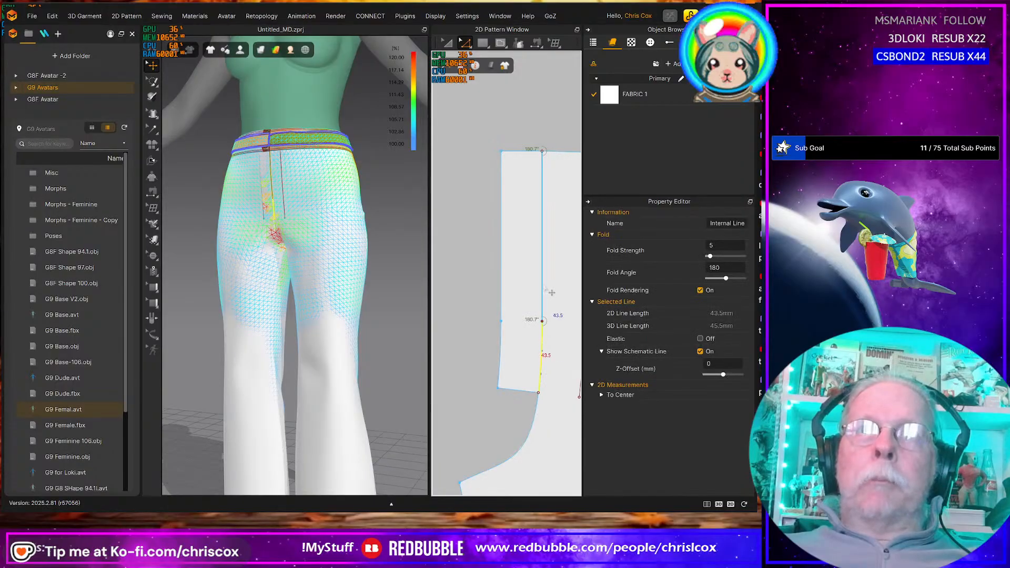
{"action": "right_click", "coordinate": [542, 286]}
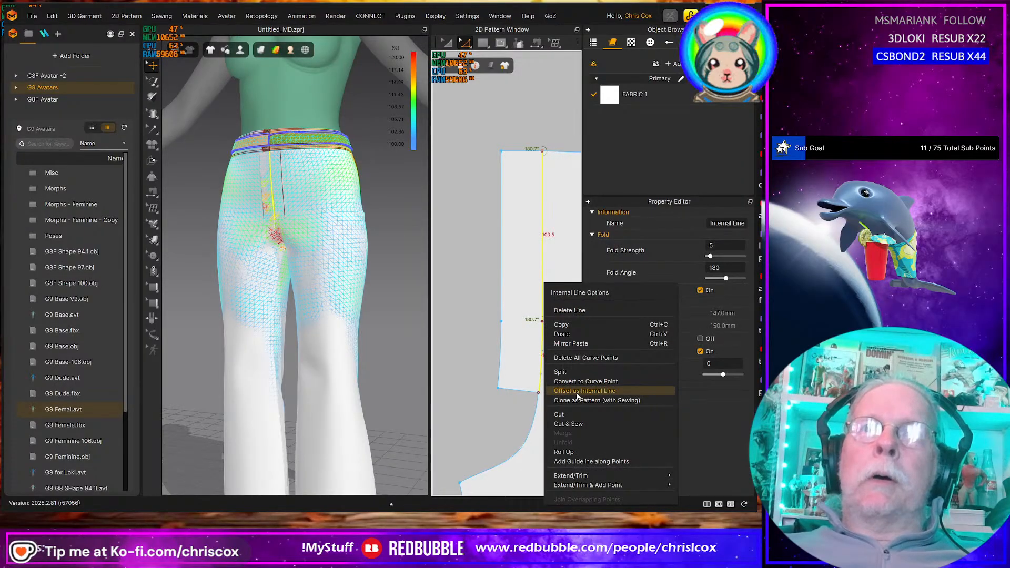
{"action": "left_click", "coordinate": [578, 391]}
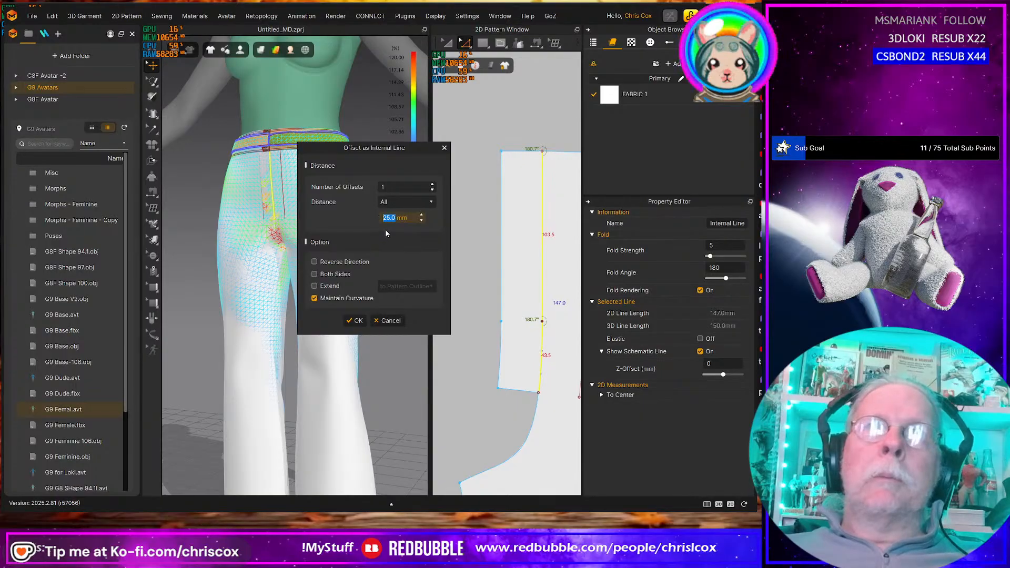
{"action": "type", "text": "12"}
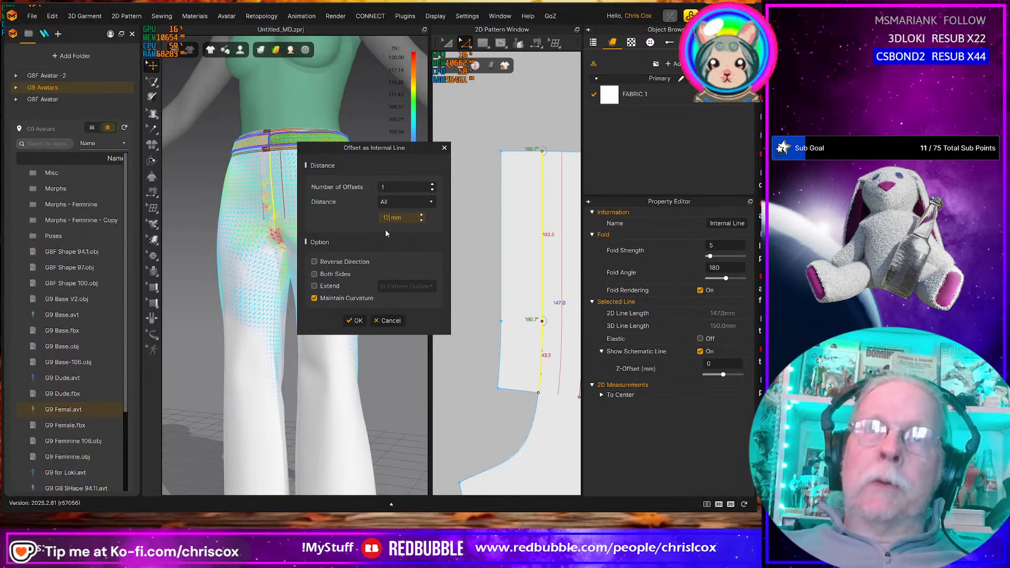
{"action": "left_click", "coordinate": [343, 263]}
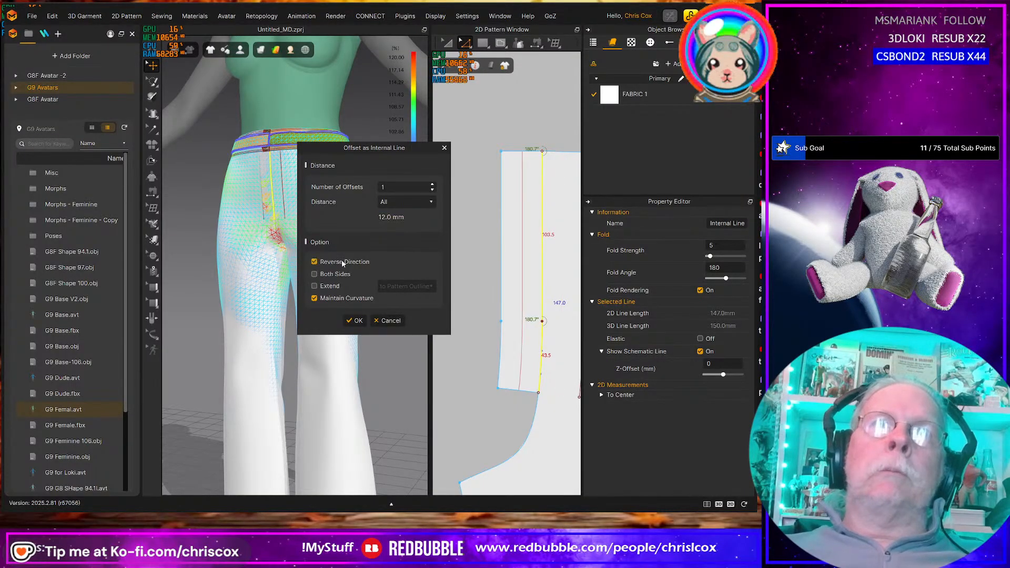
{"action": "left_click", "coordinate": [356, 321]}
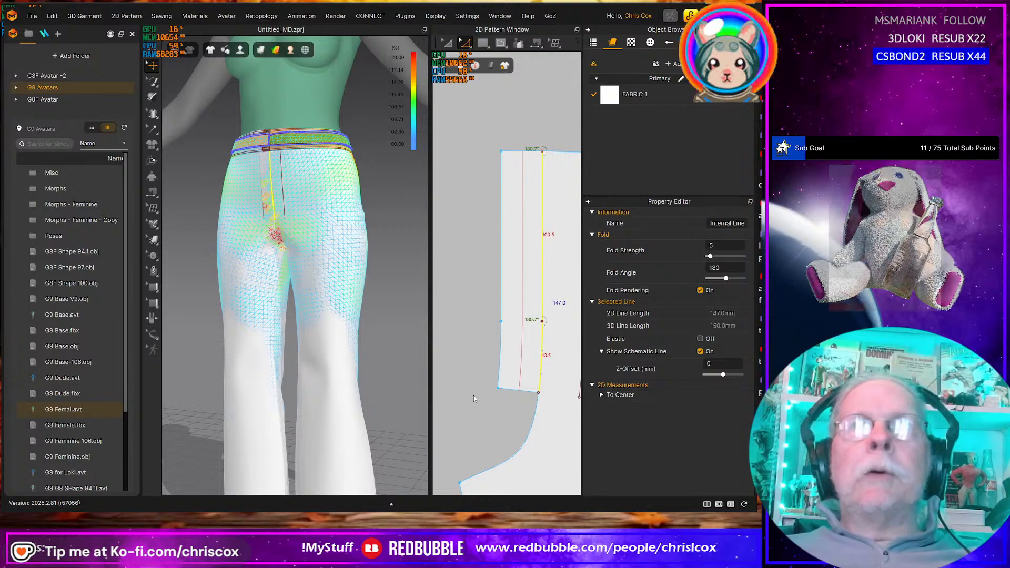
Check the length of the offset fly line and create a 3 mm wide, 145.7 mm high rectangle pattern beside the fly extension
{"action": "left_click", "coordinate": [520, 349]}
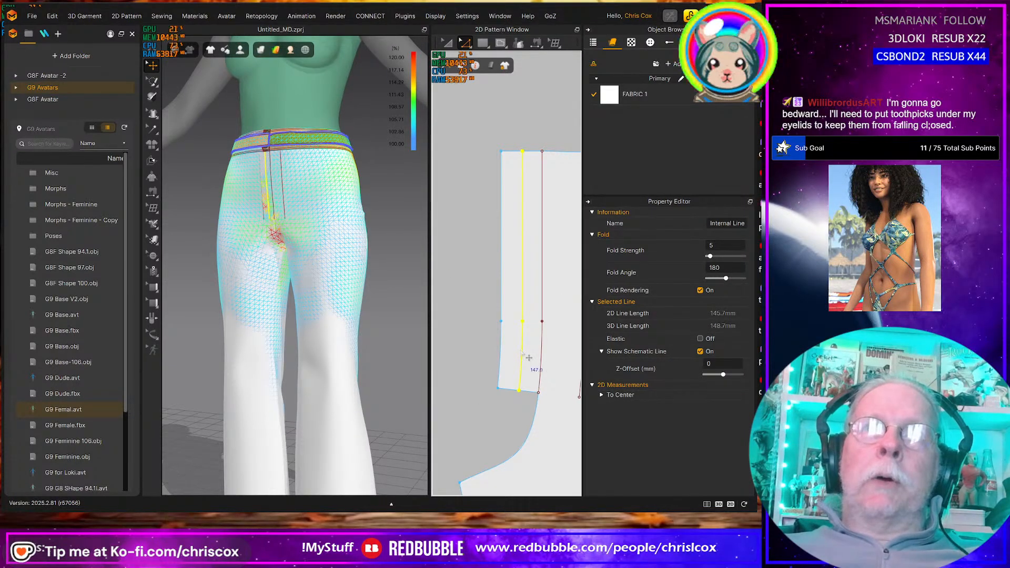
{"action": "left_click", "coordinate": [524, 323]}
{"action": "left_click", "coordinate": [530, 315]}
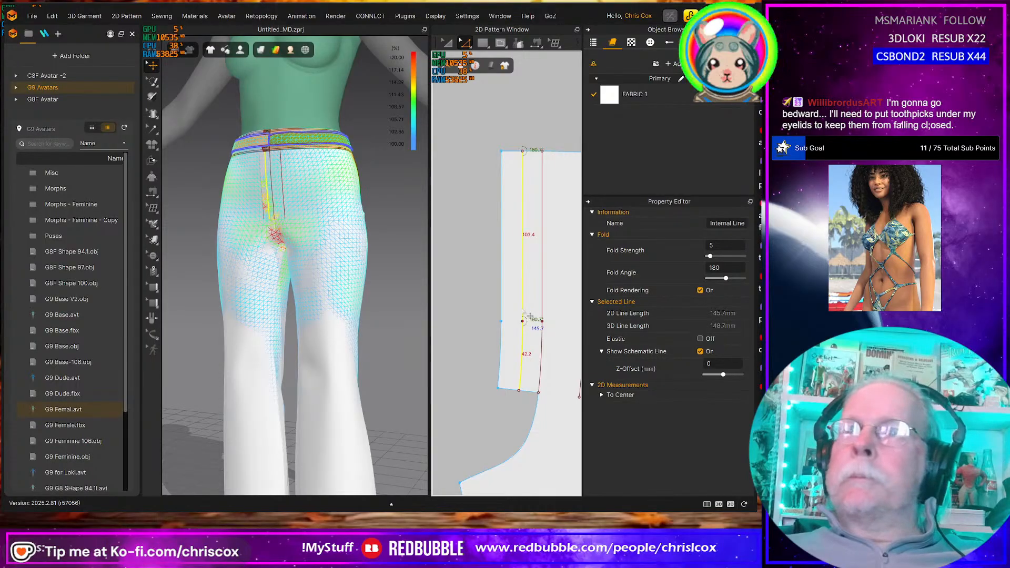
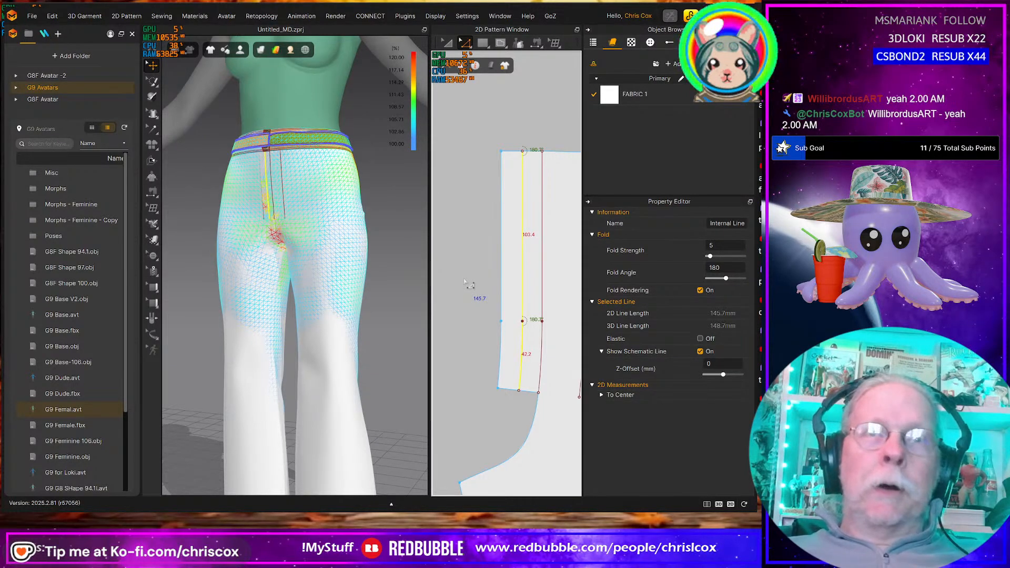
{"action": "key", "text": "s"}
{"action": "left_click", "coordinate": [452, 189]}
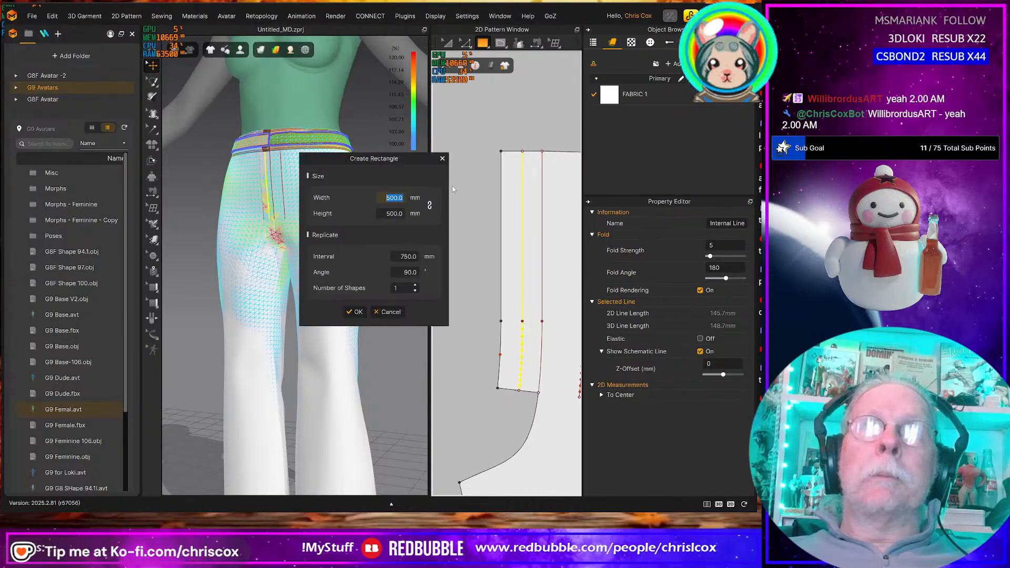
{"action": "type", "text": "3"}
{"action": "key", "text": "Tab"}
{"action": "type", "text": "1"}
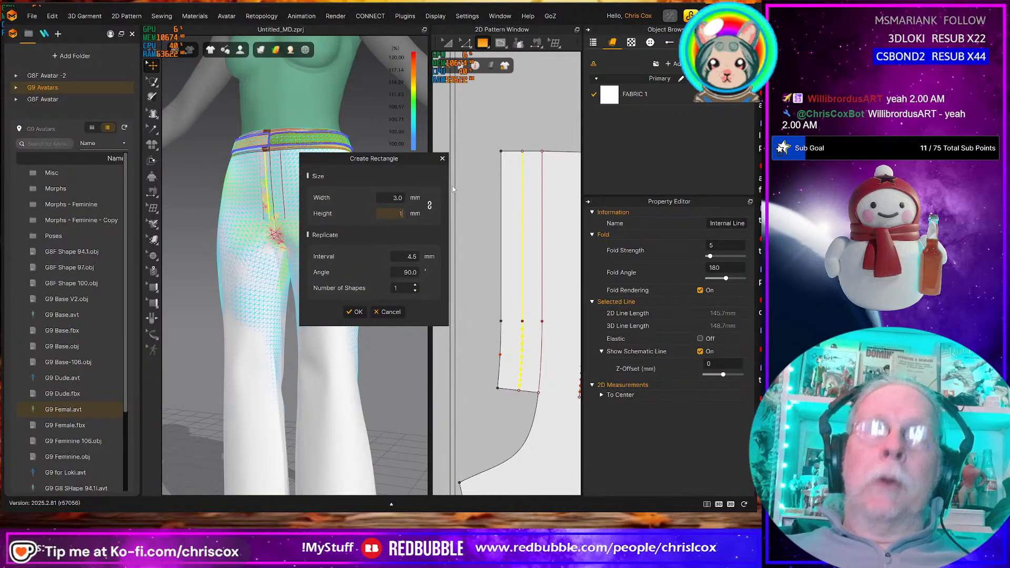
{"action": "type", "text": "45.7"}
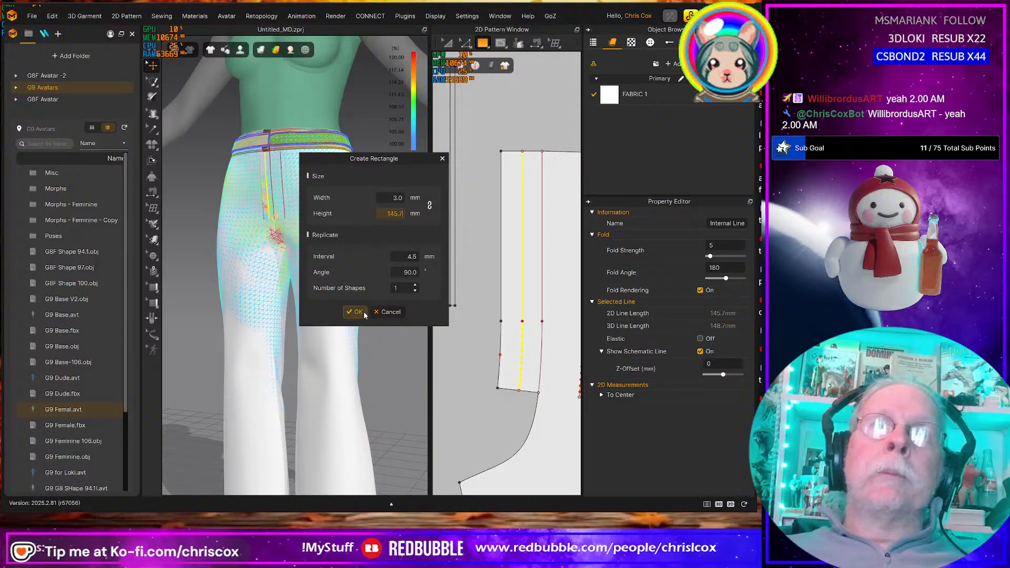
{"action": "left_click", "coordinate": [356, 312]}
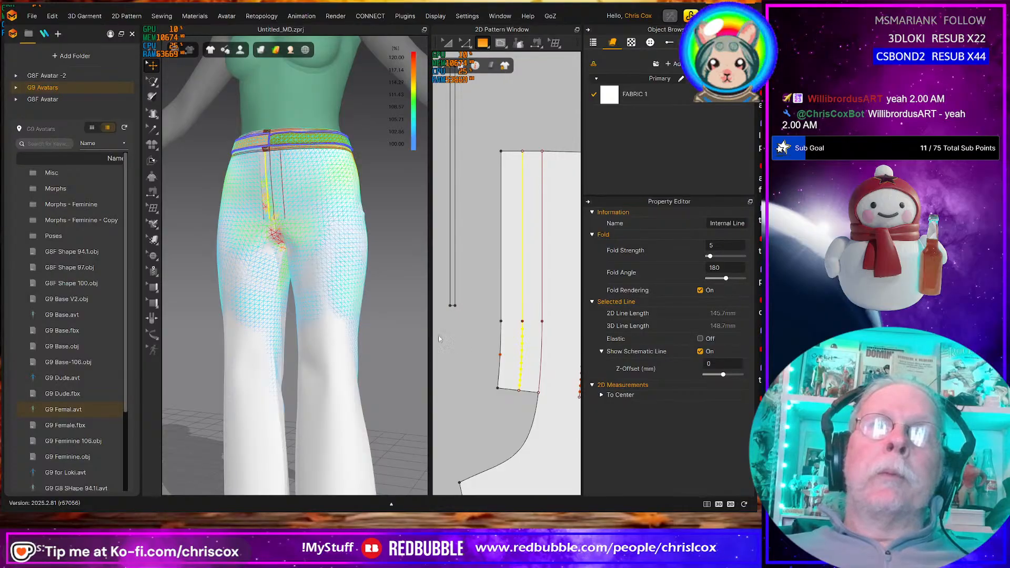
Move the narrow rectangle pattern directly alongside the fly extension, level with it, and select the front trouser pattern
{"action": "left_click", "coordinate": [453, 274]}
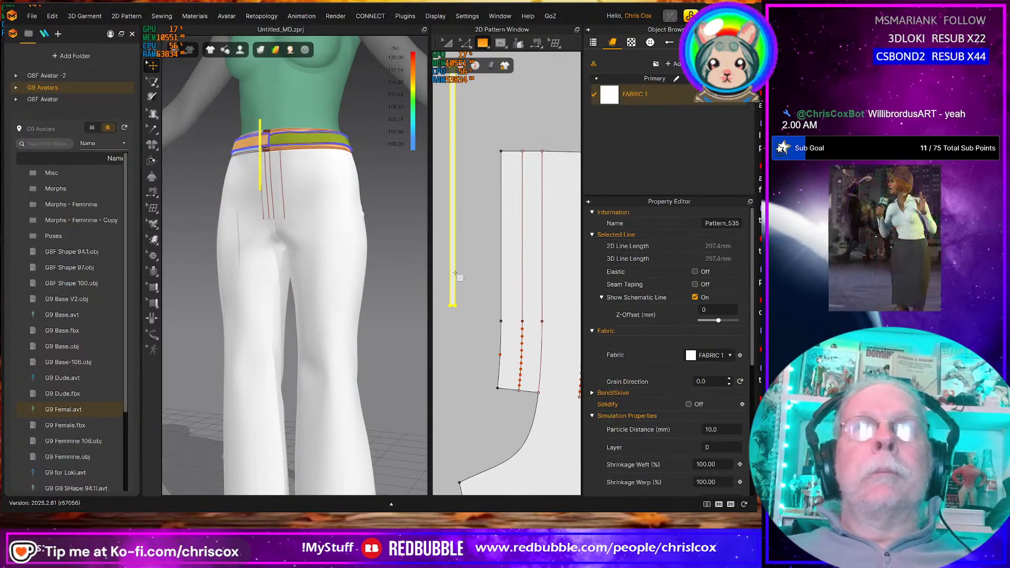
{"action": "key", "text": "a"}
{"action": "left_click_drag", "start_coordinate": [454, 275], "coordinate": [483, 353]}
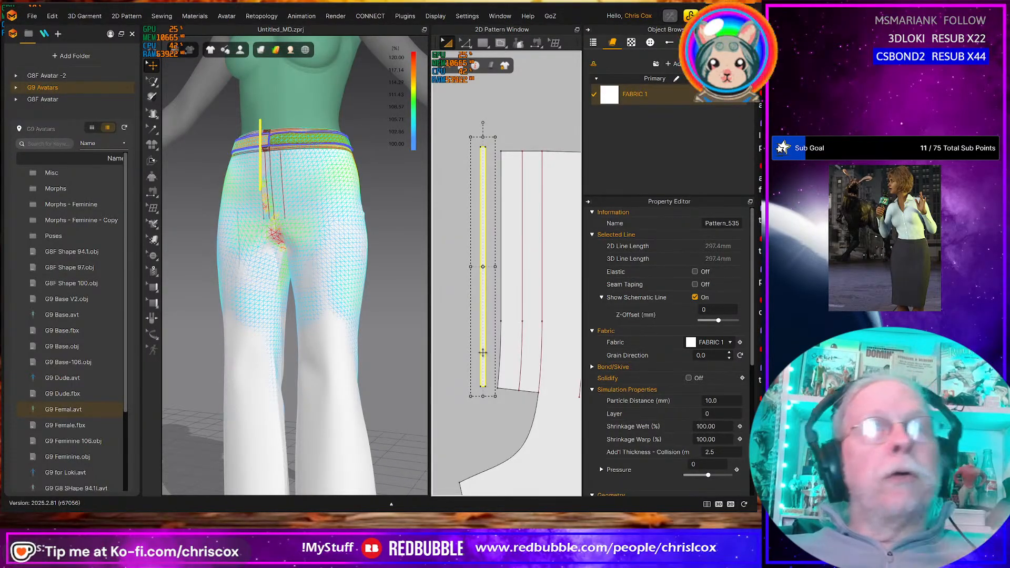
{"action": "left_click", "coordinate": [504, 345]}
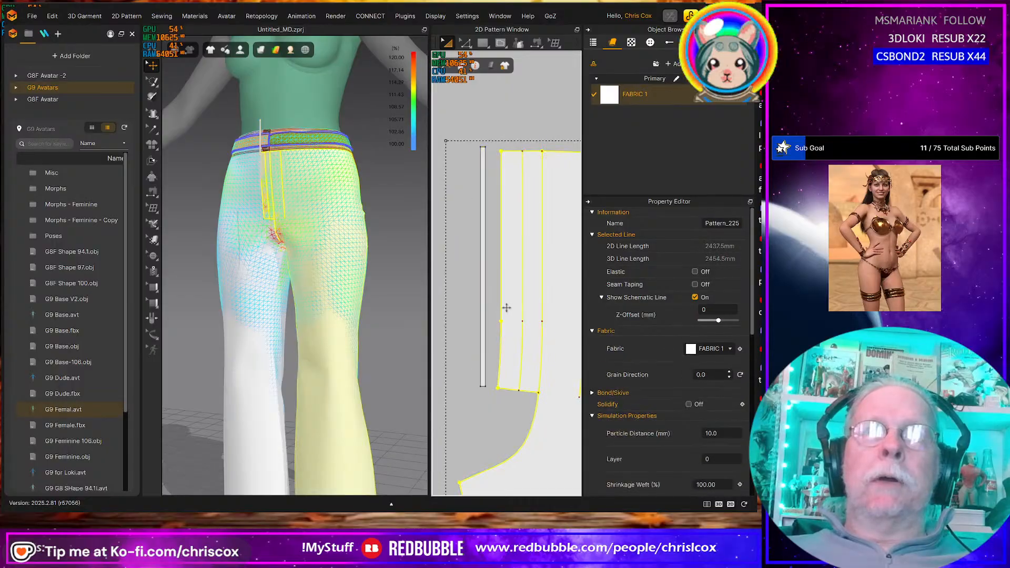
Check the length of the fly extension's outer edge and create a 3 mm wide, 144.2 mm high rectangle pattern near the first strip
{"action": "key", "text": "z"}
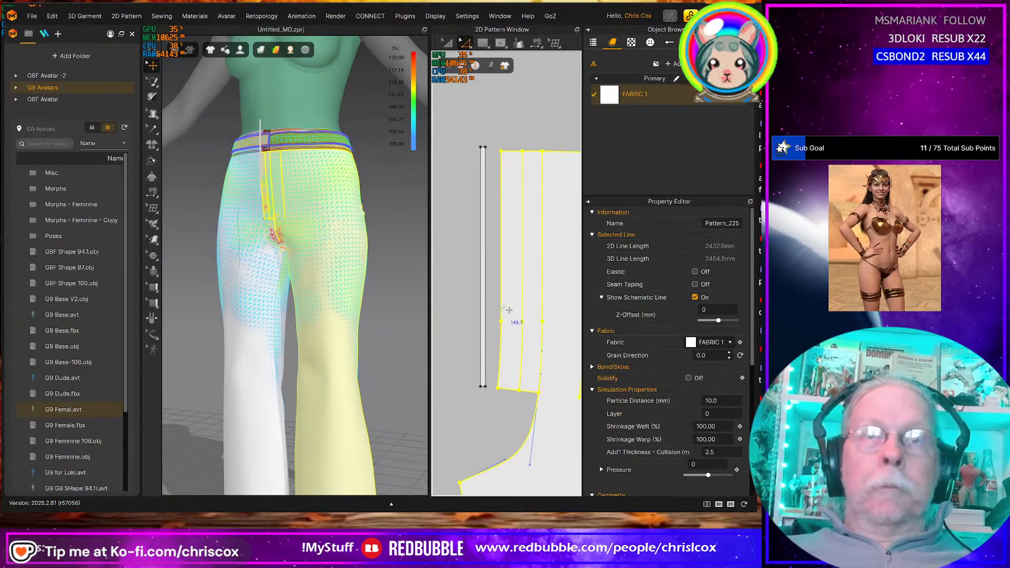
{"action": "left_click", "coordinate": [501, 313]}
{"action": "left_click", "coordinate": [509, 344]}
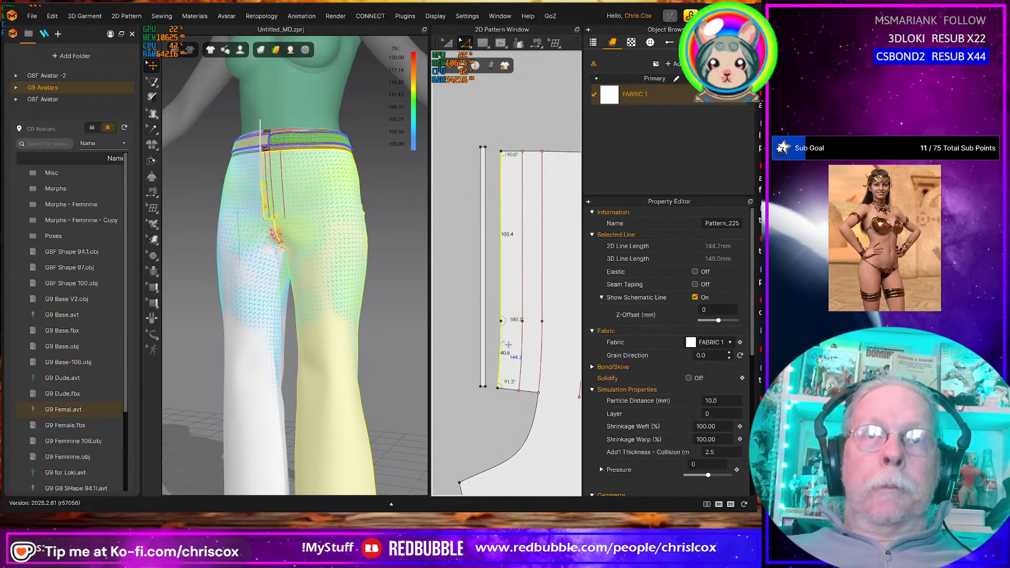
{"action": "right_click_drag", "start_coordinate": [475, 332], "coordinate": [521, 353]}
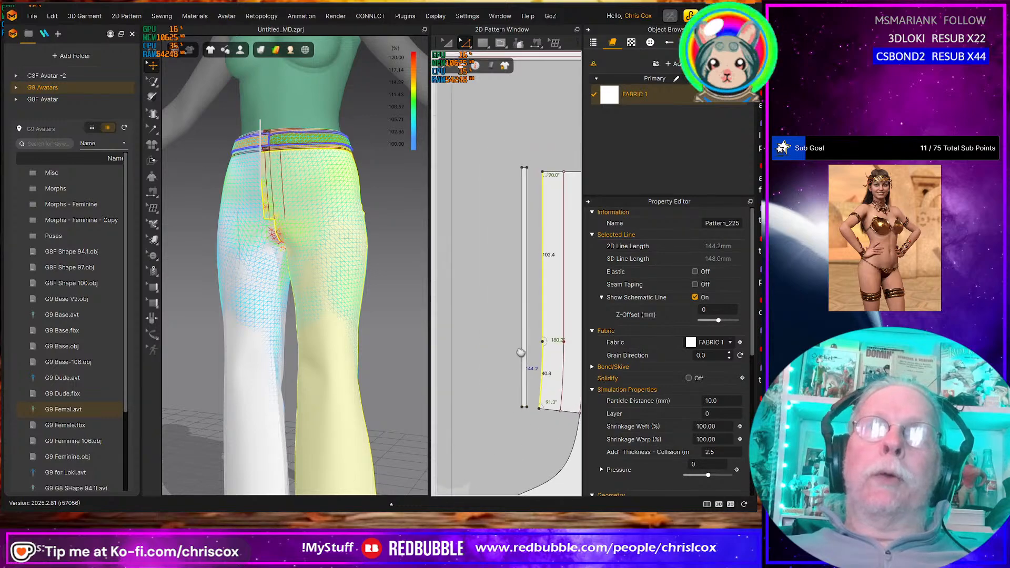
{"action": "key", "text": "s"}
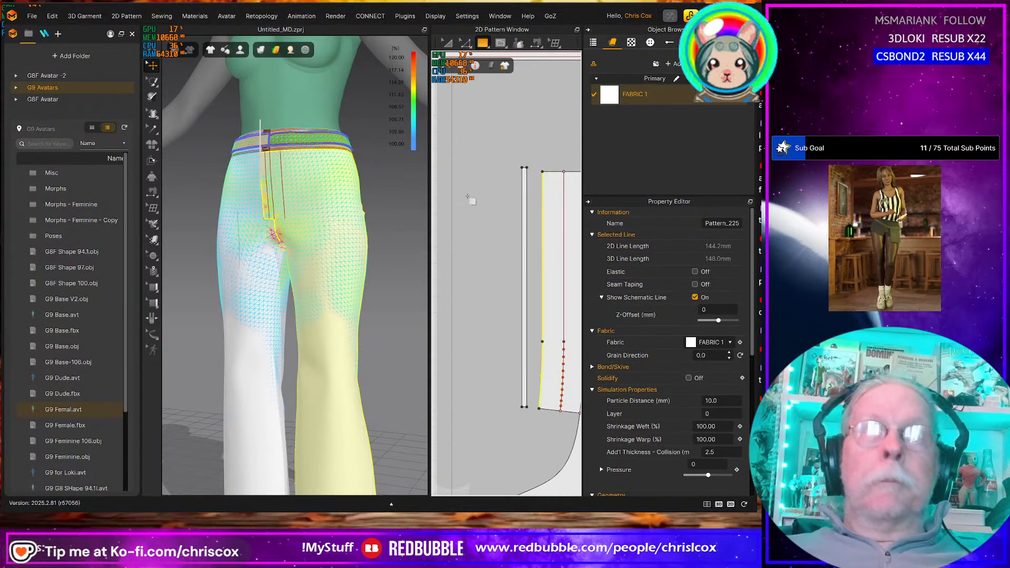
{"action": "left_click", "coordinate": [487, 176]}
{"action": "type", "text": "3"}
{"action": "key", "text": "Tab"}
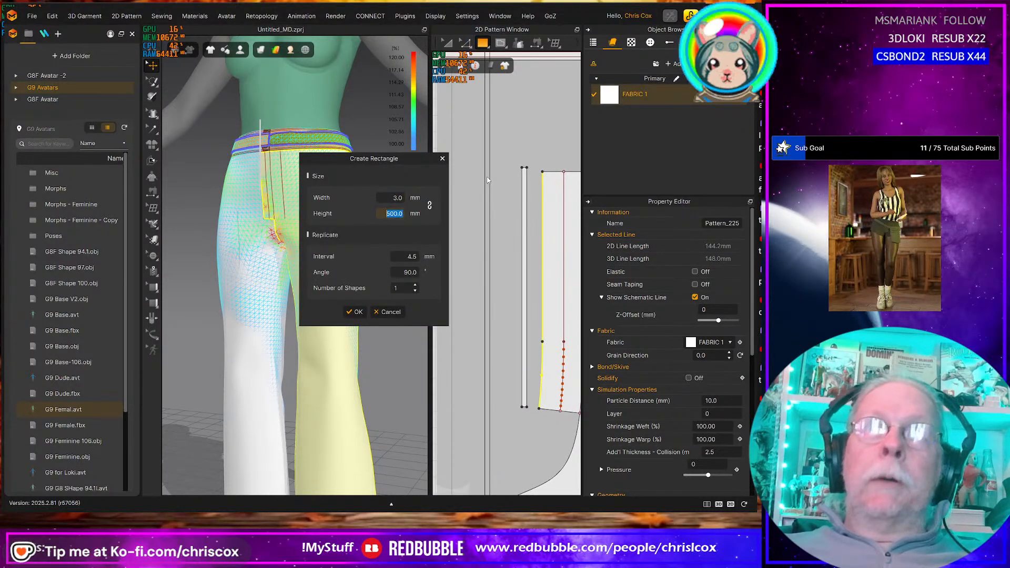
{"action": "type", "text": "144.2"}
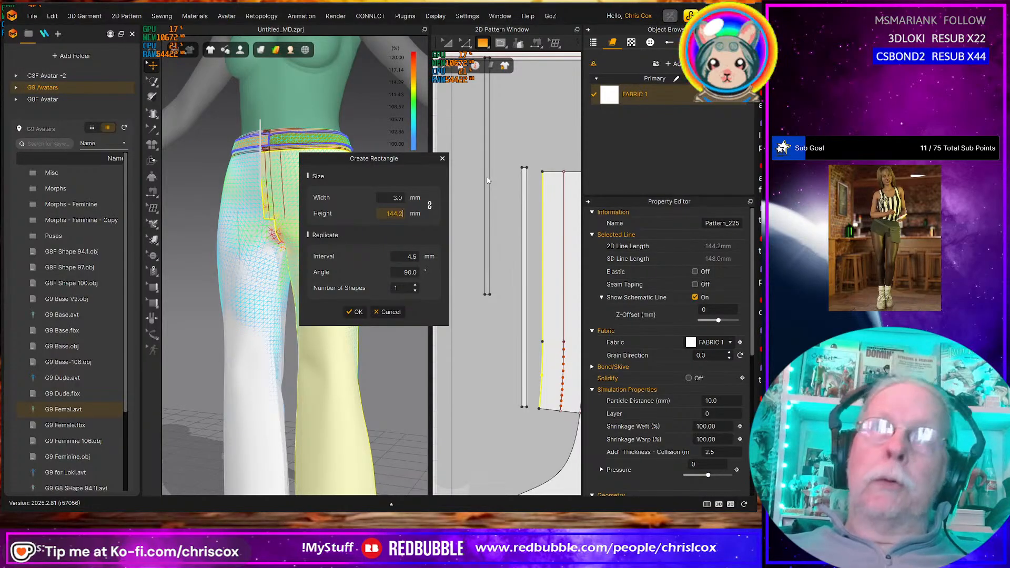
{"action": "key", "text": "Return"}
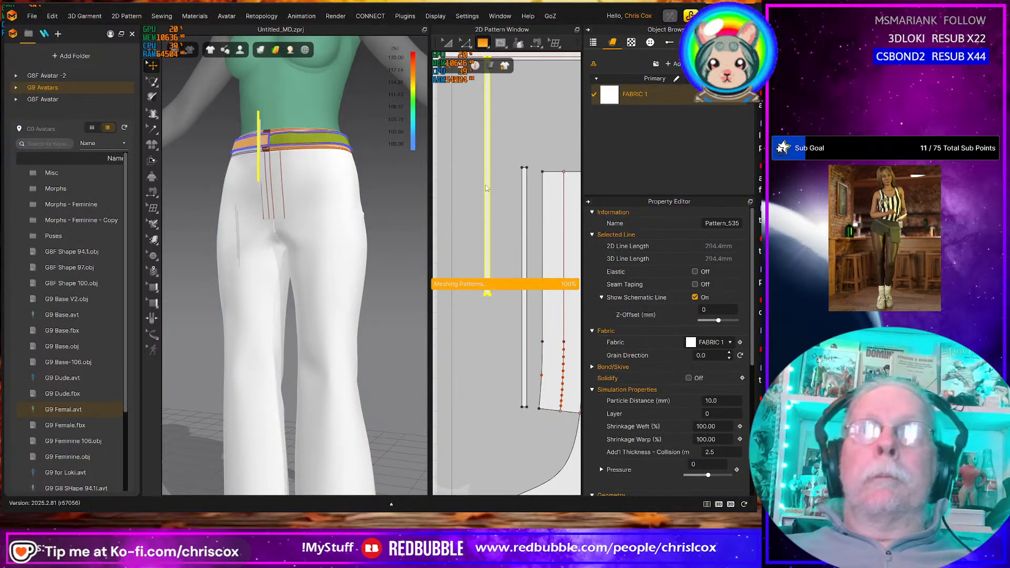
Offset the trimmed fly edge of the avatar's right front trouser pattern as one internal line at 12 mm, with reverse direction and maintained curvature
{"action": "scroll", "coordinate": [500, 239], "scroll_direction": "up", "scroll_amount": 3}
{"action": "scroll", "coordinate": [500, 239], "scroll_direction": "down", "scroll_amount": 5}
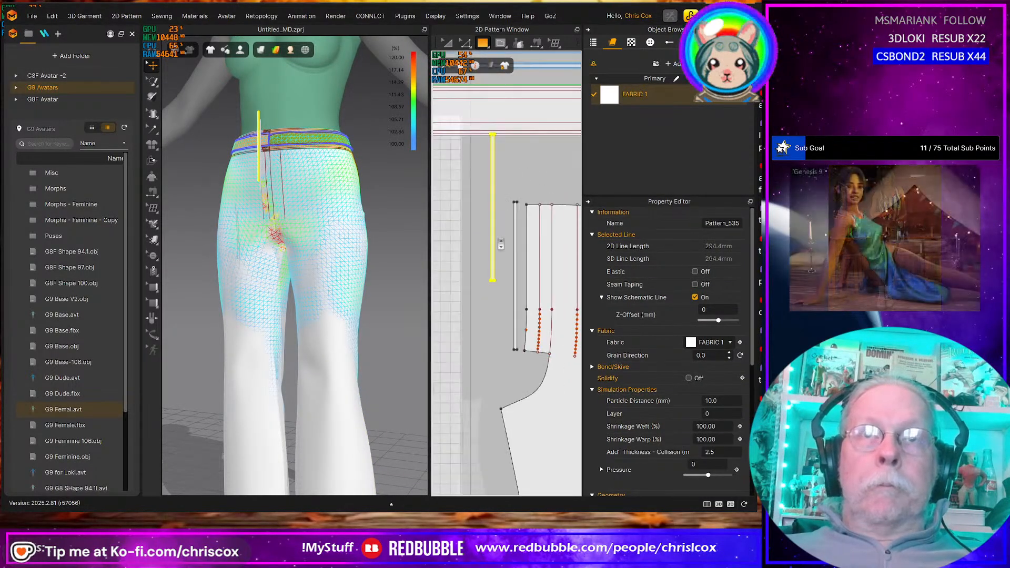
{"action": "middle_click_drag", "start_coordinate": [511, 249], "coordinate": [575, 256]}
{"action": "mouse_move", "coordinate": [520, 287]}
{"action": "middle_mouse_down"}
{"action": "mouse_move", "coordinate": [567, 284]}
{"action": "mouse_move", "coordinate": [471, 287]}
{"action": "mouse_move", "coordinate": [574, 286]}
{"action": "middle_mouse_up"}
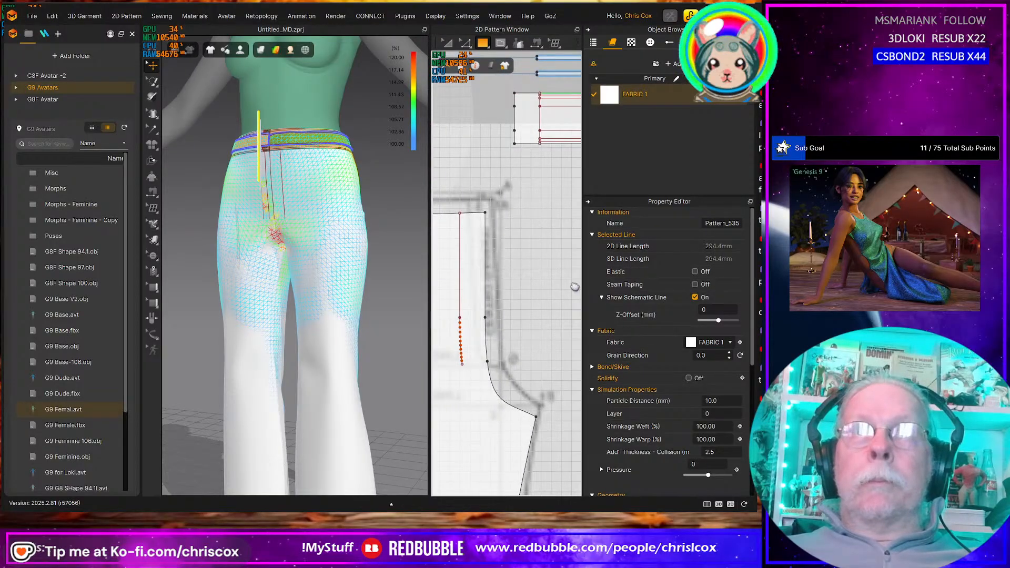
{"action": "key", "text": "z"}
{"action": "left_click", "coordinate": [485, 278]}
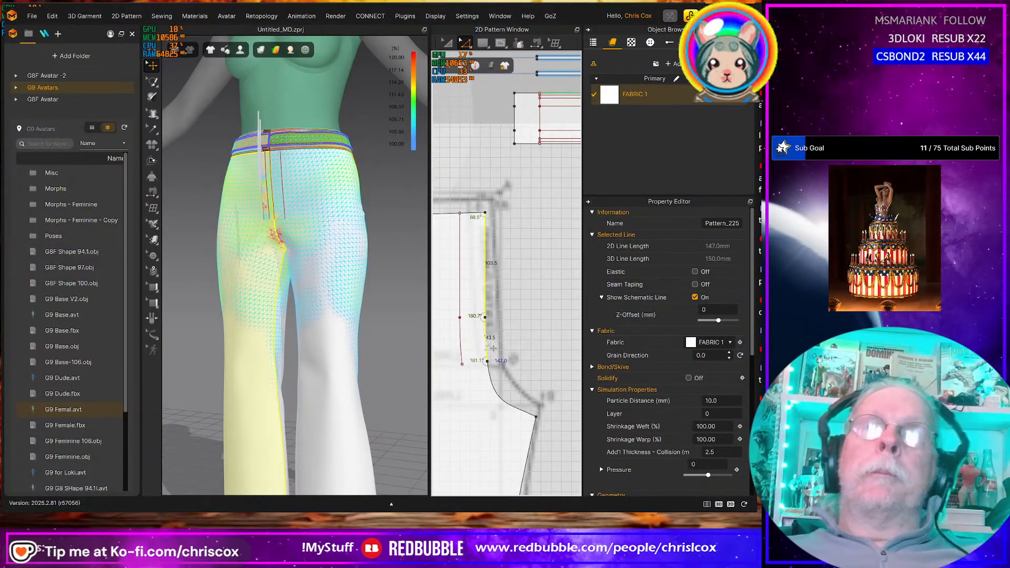
{"action": "right_click", "coordinate": [485, 342]}
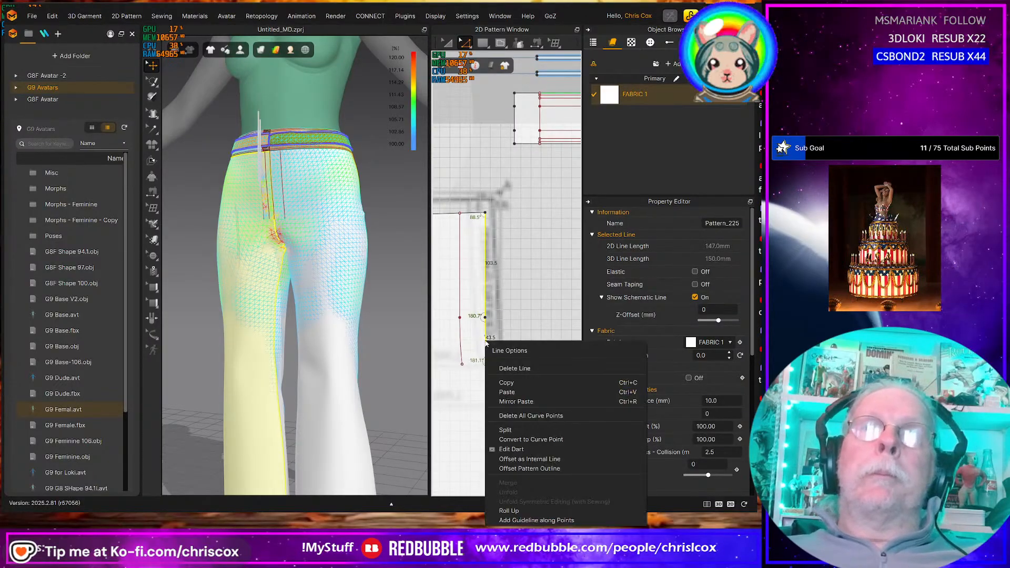
{"action": "left_click", "coordinate": [531, 457]}
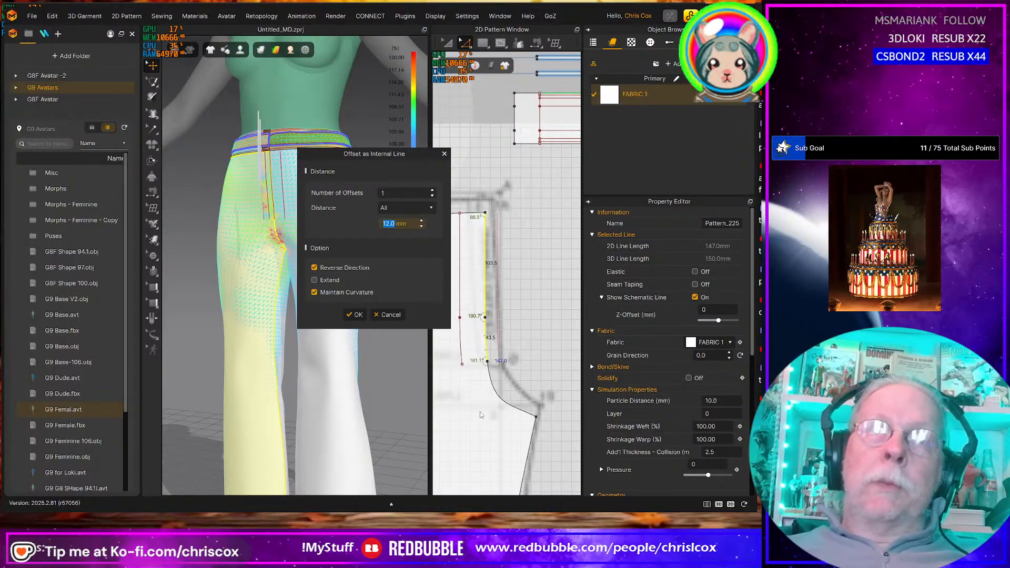
{"action": "left_click", "coordinate": [356, 315]}
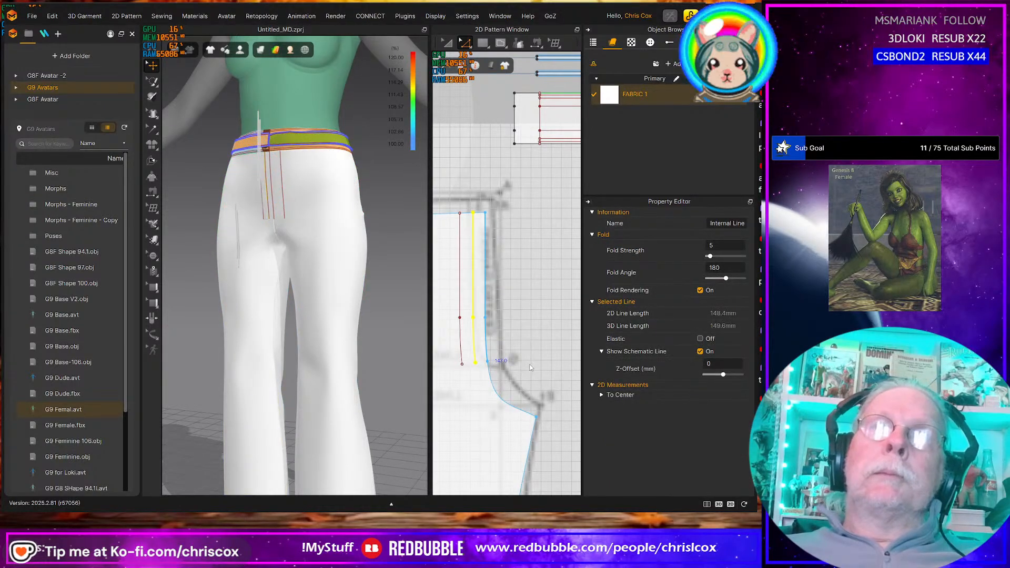
Move the new narrow rectangle pattern beside the first strip, level with it, and select both strips
{"action": "scroll", "coordinate": [530, 368], "scroll_direction": "down", "scroll_amount": 2}
{"action": "middle_click_drag", "start_coordinate": [535, 370], "coordinate": [485, 408]}
{"action": "scroll", "coordinate": [485, 409], "scroll_direction": "down", "scroll_amount": 2}
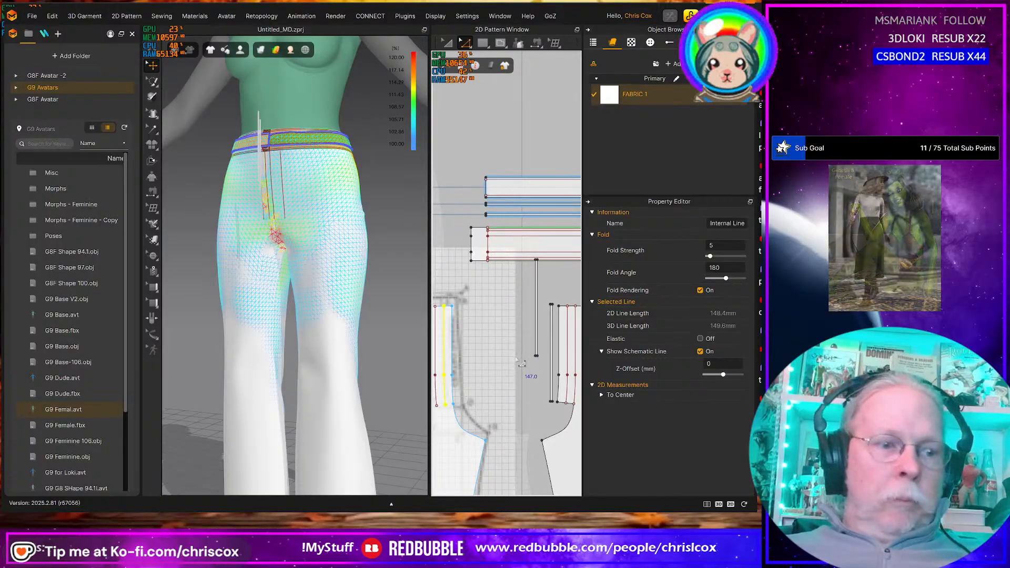
{"action": "key", "text": "a"}
{"action": "left_click", "coordinate": [537, 327]}
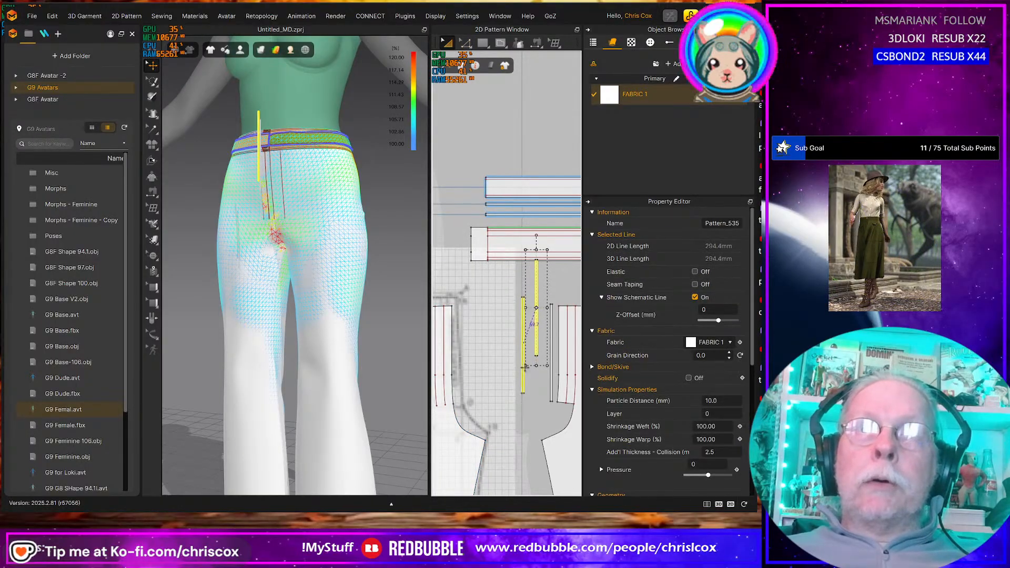
{"action": "left_click_drag", "start_coordinate": [534, 374], "coordinate": [533, 421]}
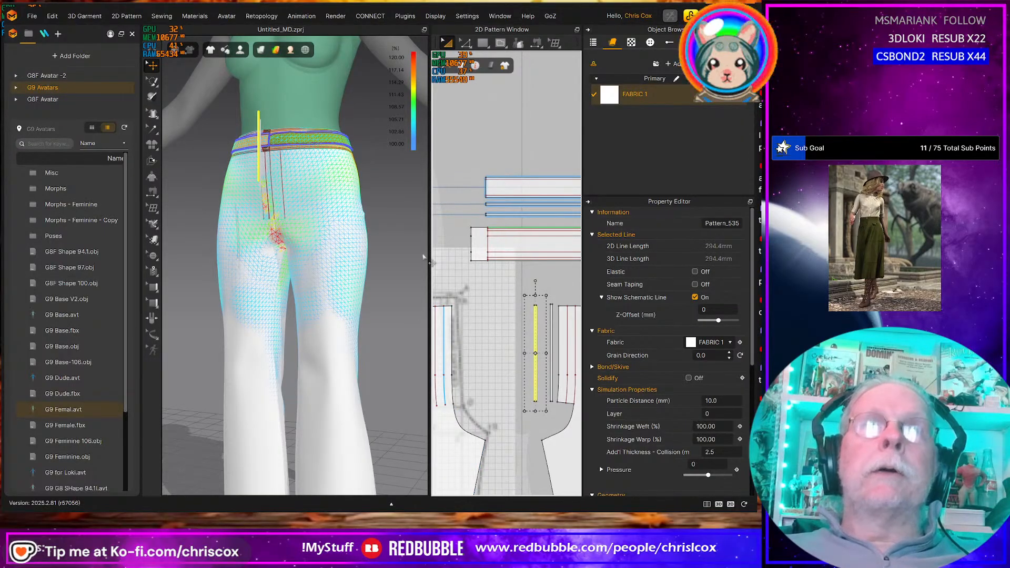
{"action": "left_click", "coordinate": [550, 326], "text": "shift"}
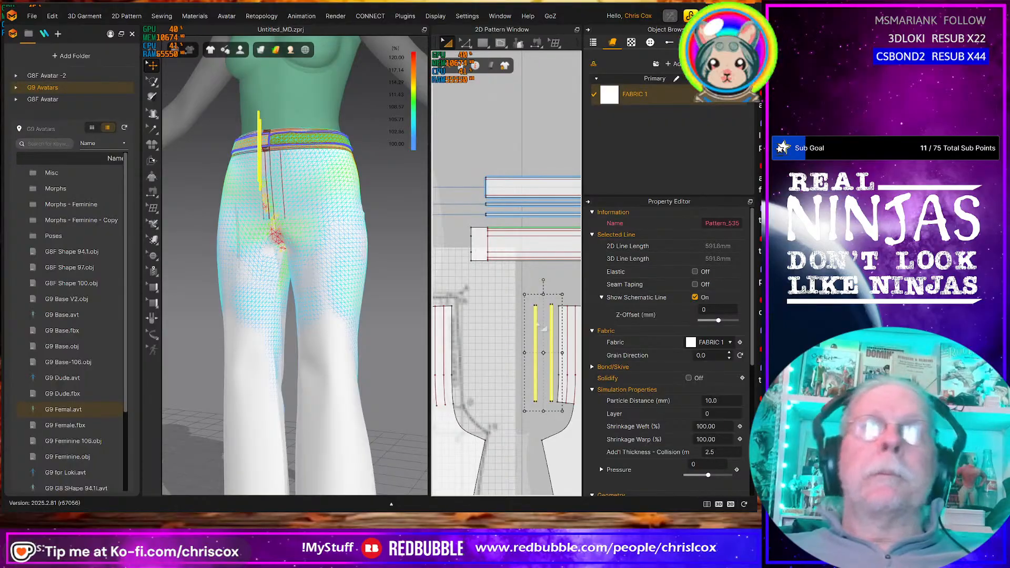
Simulate the garment and pull the waistband upward on the avatar's right side above the fly
{"action": "left_click", "coordinate": [453, 335]}
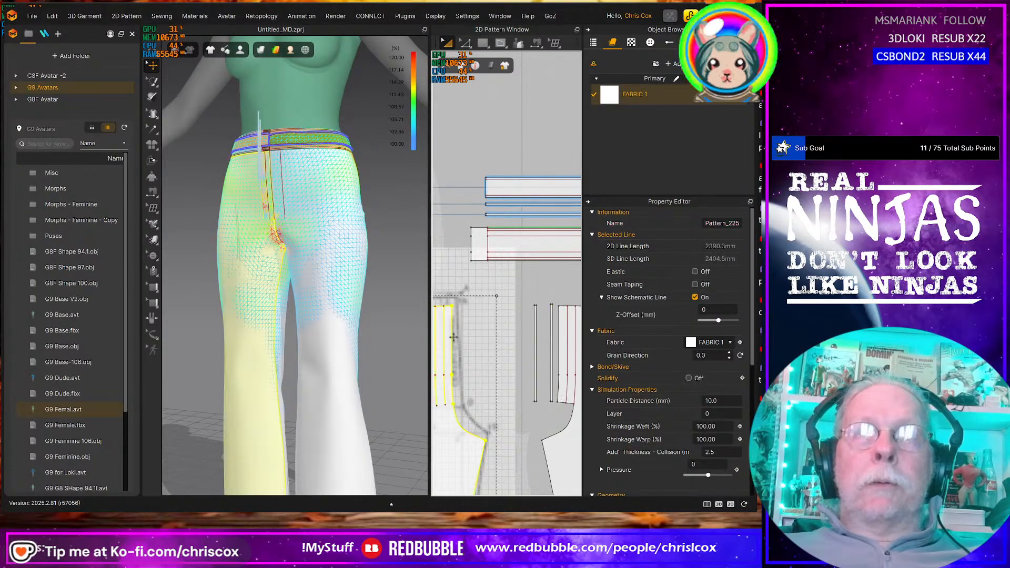
{"action": "key", "text": "b"}
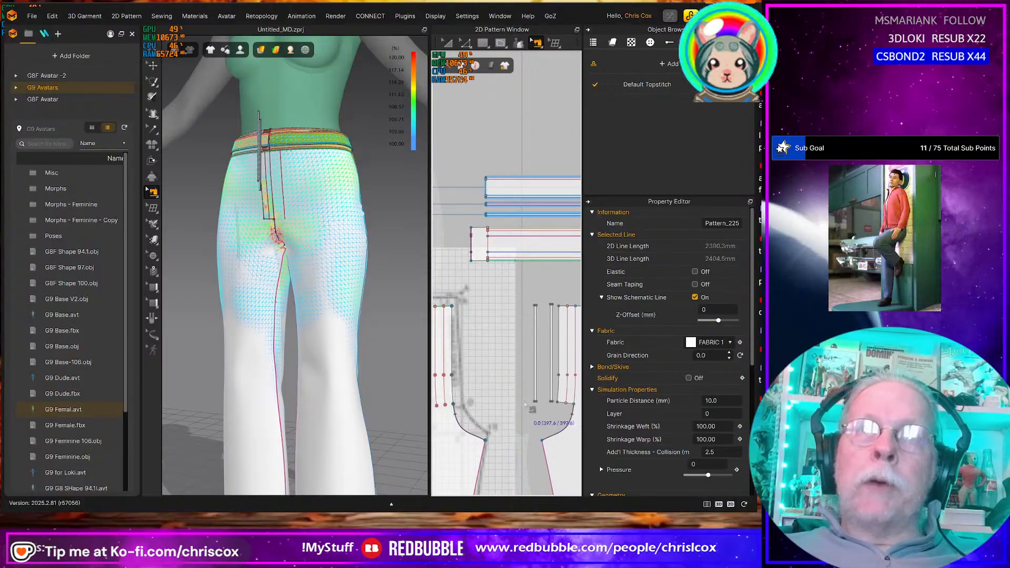
{"action": "key", "text": "a"}
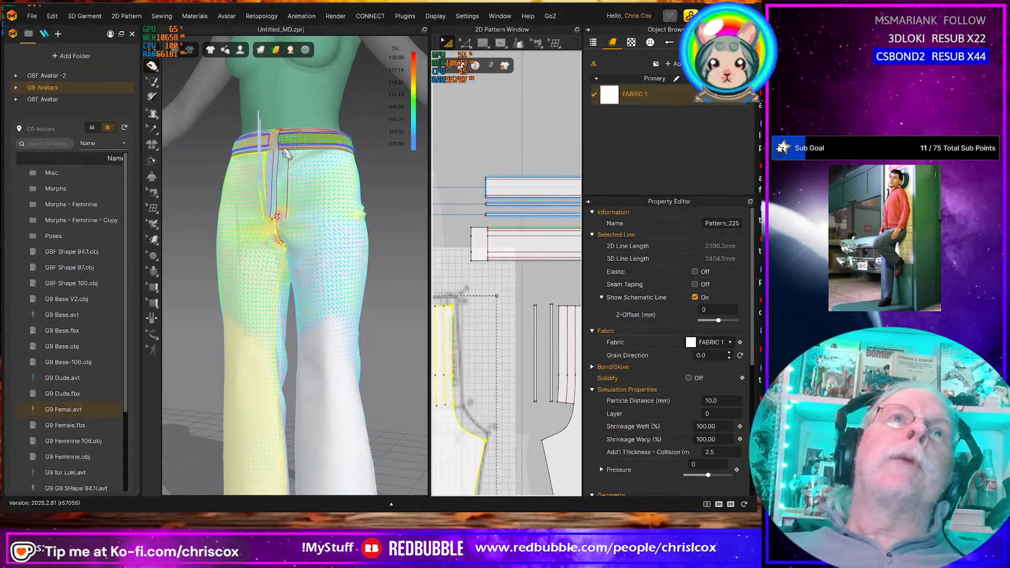
{"action": "mouse_move", "coordinate": [251, 159]}
{"action": "left_mouse_down"}
{"action": "mouse_move", "coordinate": [249, 170]}
{"action": "mouse_move", "coordinate": [250, 145]}
{"action": "left_mouse_up"}
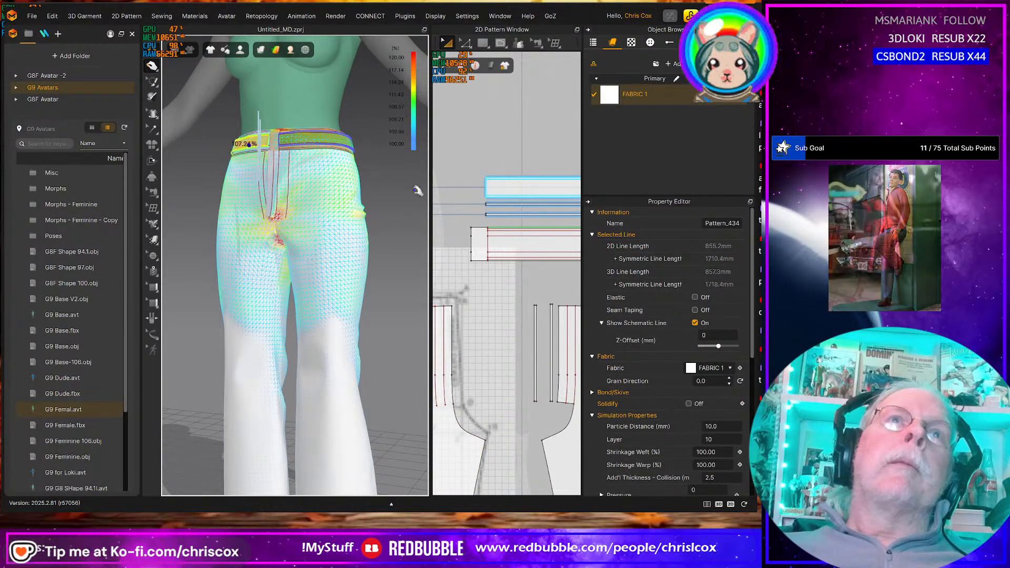
Delete the 50 mm seam joining the plain waistband end to the waistband's fly extension
{"action": "left_click", "coordinate": [475, 243]}
{"action": "right_click_drag", "start_coordinate": [475, 243], "coordinate": [541, 253]}
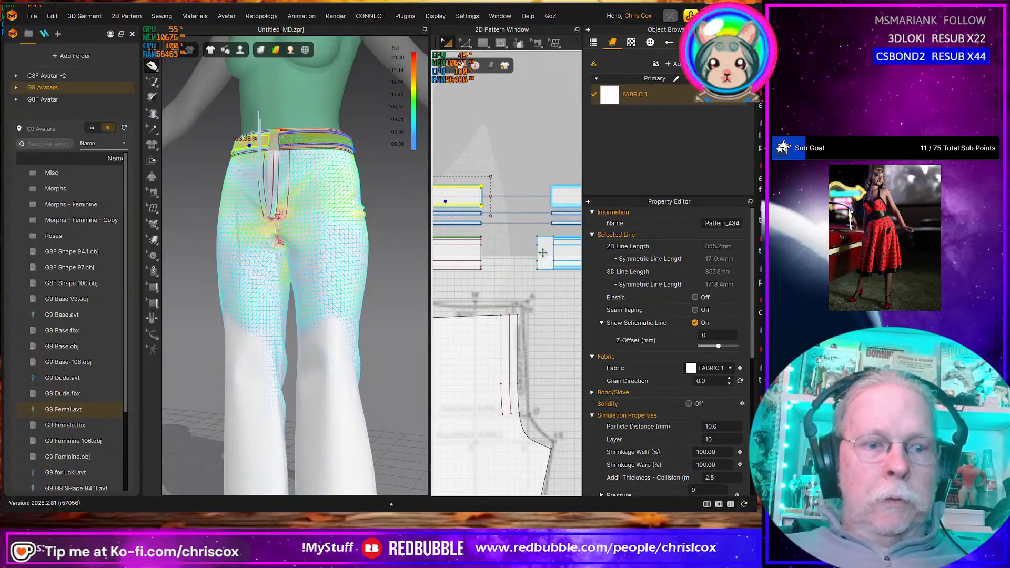
{"action": "key", "text": "b"}
{"action": "left_click", "coordinate": [541, 256]}
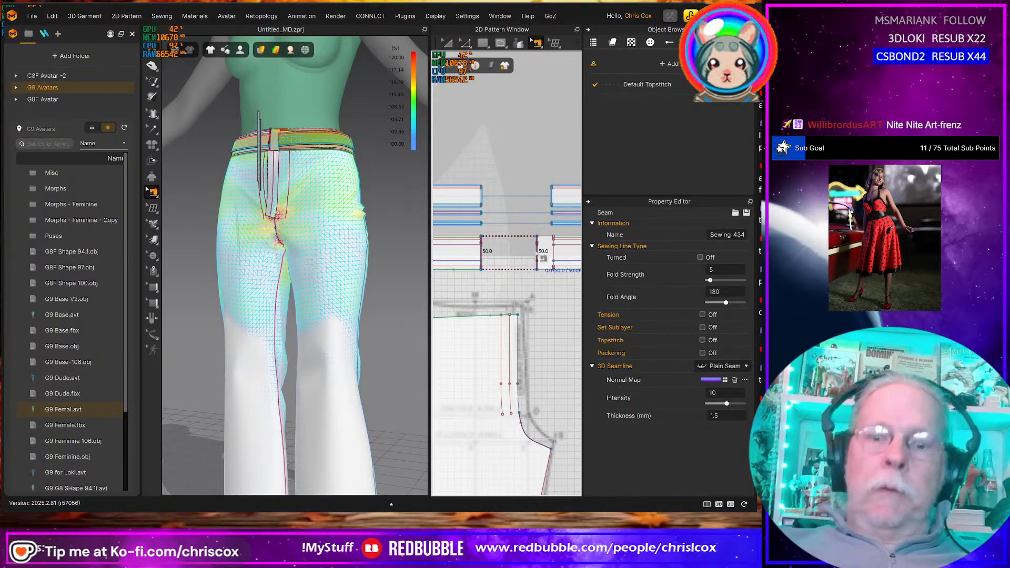
{"action": "key", "text": "Delete"}
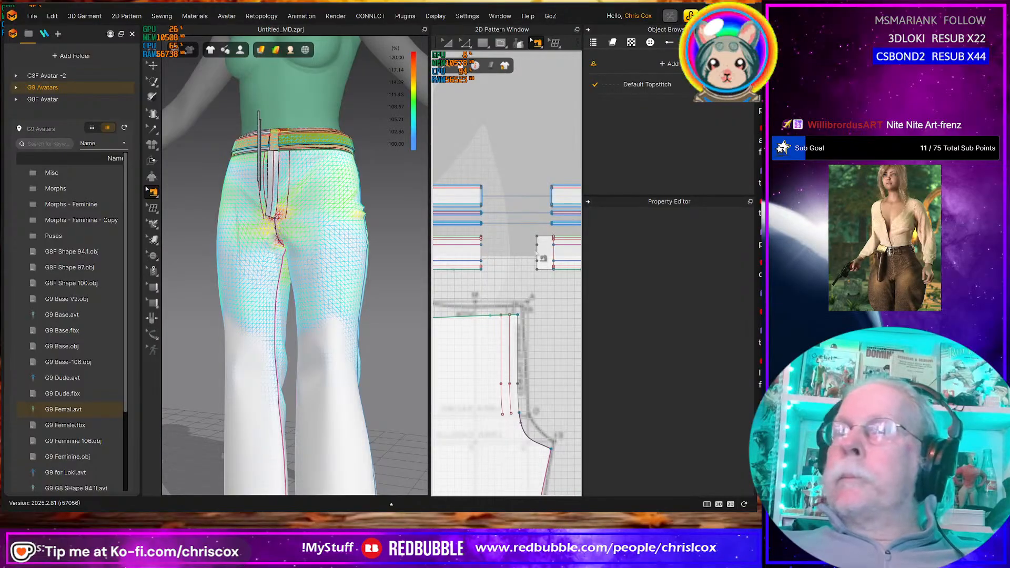
{"action": "key", "text": "a"}
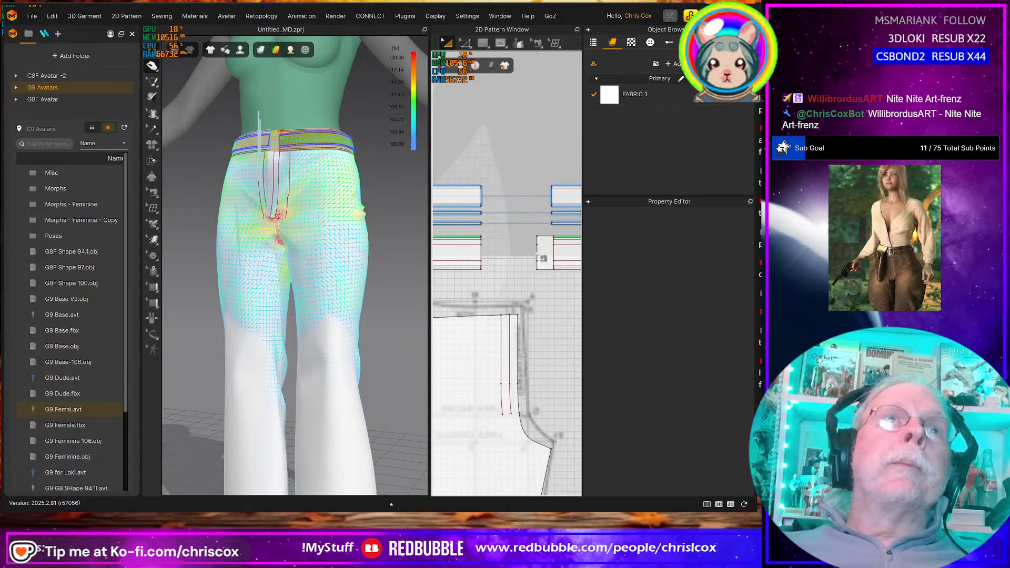
Simulate the garment and pull the avatar's right waistband end sideways, away from the overlapping fly extension
{"action": "left_click", "coordinate": [576, 253]}
{"action": "left_click", "coordinate": [265, 140]}
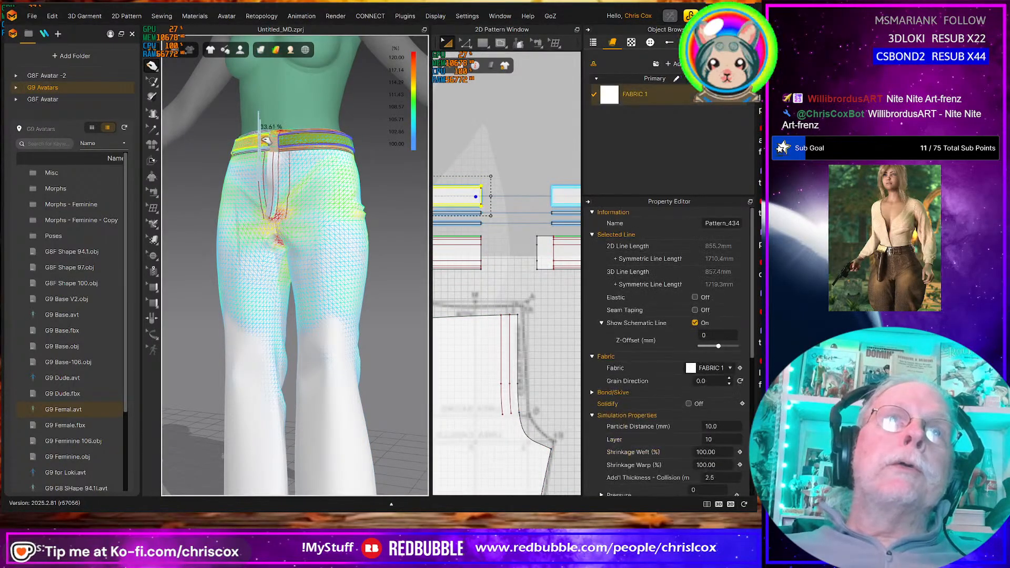
{"action": "left_click_drag", "start_coordinate": [247, 139], "coordinate": [237, 143]}
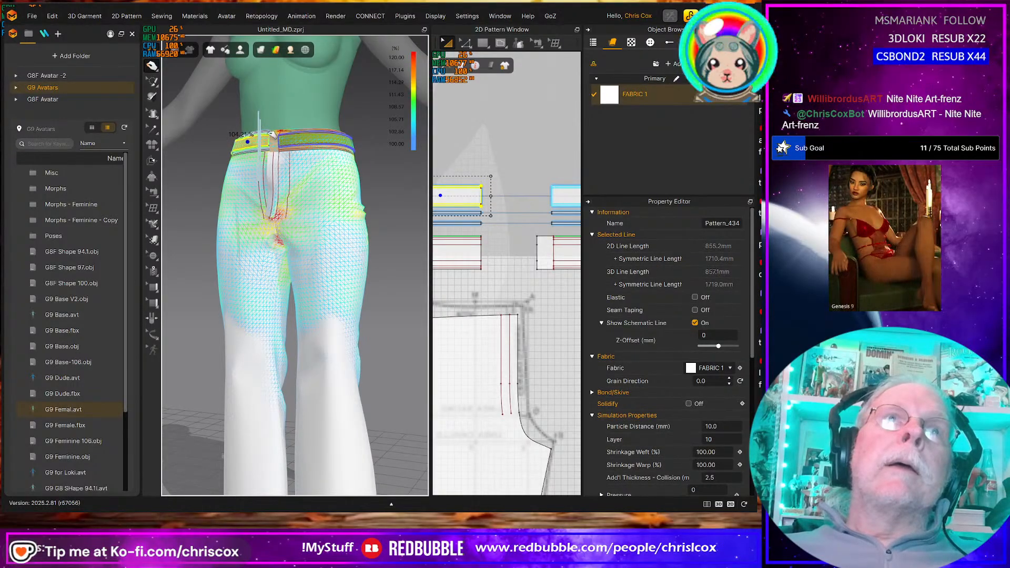
{"action": "left_click", "coordinate": [271, 135]}
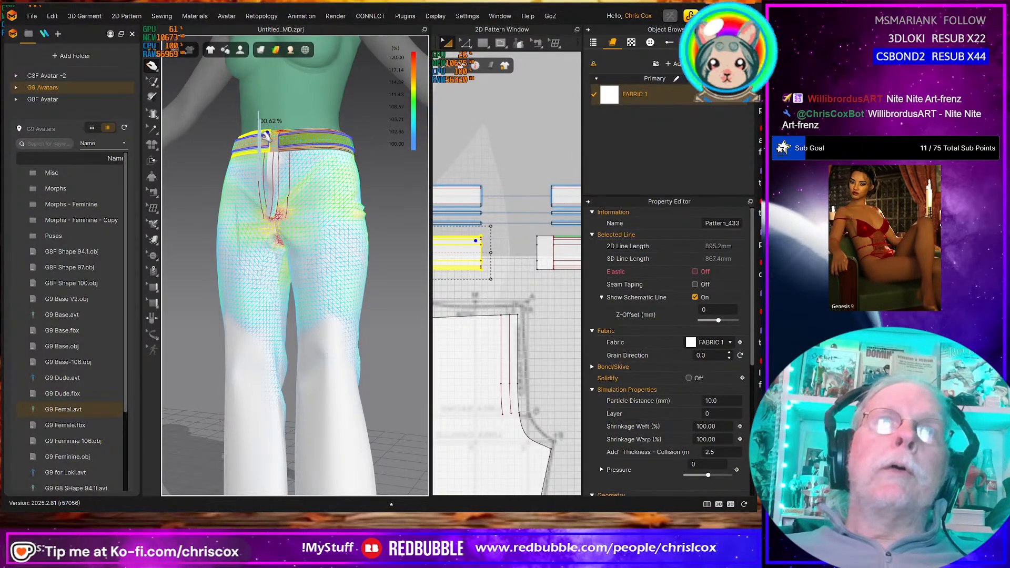
{"action": "left_click", "coordinate": [243, 134]}
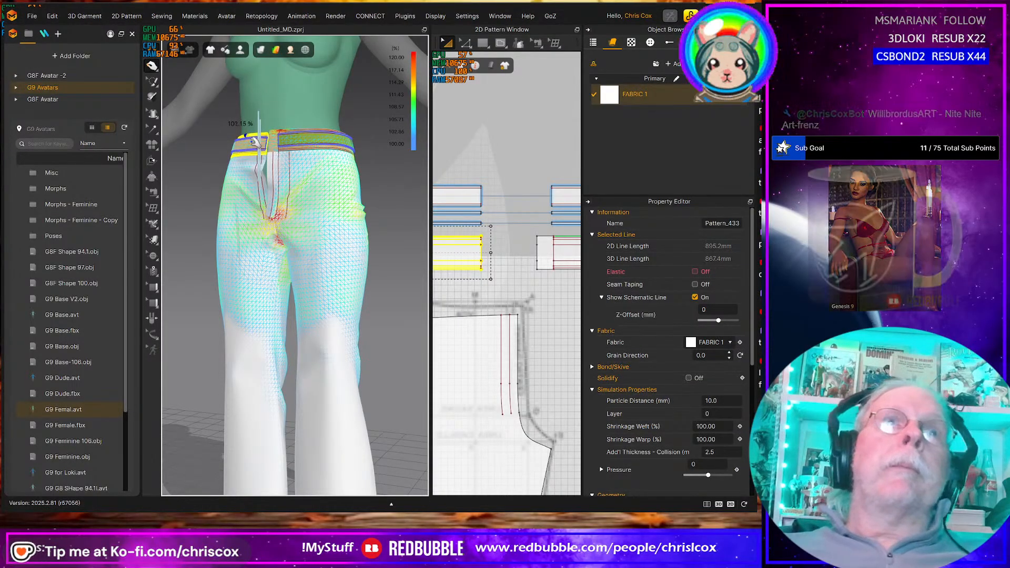
Examine the opened fly and waistband on the avatar and the two narrow strips beside the fly extension among the patterns
{"action": "key", "text": "b"}
{"action": "scroll", "coordinate": [287, 189], "scroll_direction": "up", "scroll_amount": 2}
{"action": "scroll", "coordinate": [288, 190], "scroll_direction": "up", "scroll_amount": 2}
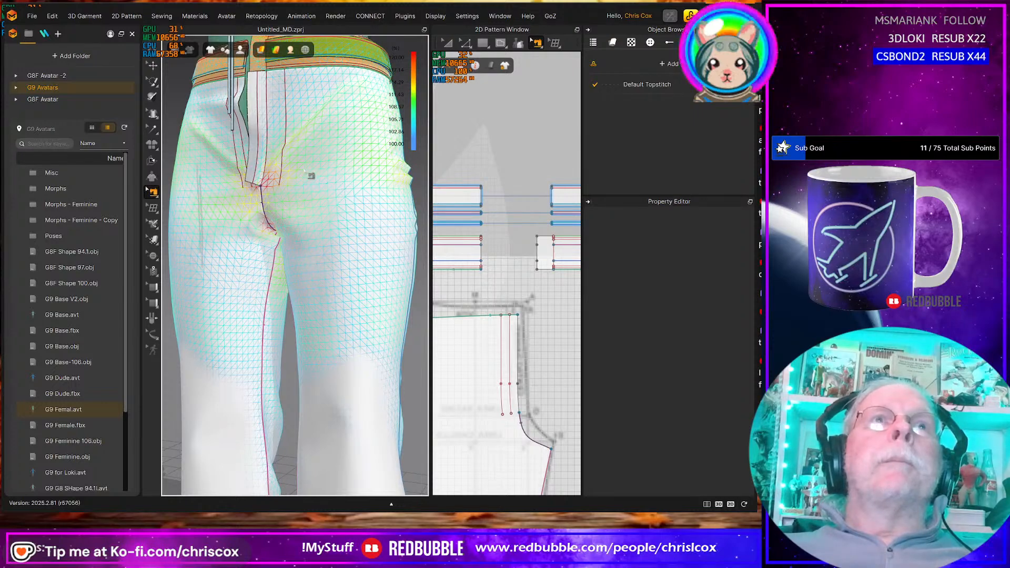
{"action": "middle_click_drag", "start_coordinate": [311, 175], "coordinate": [317, 234]}
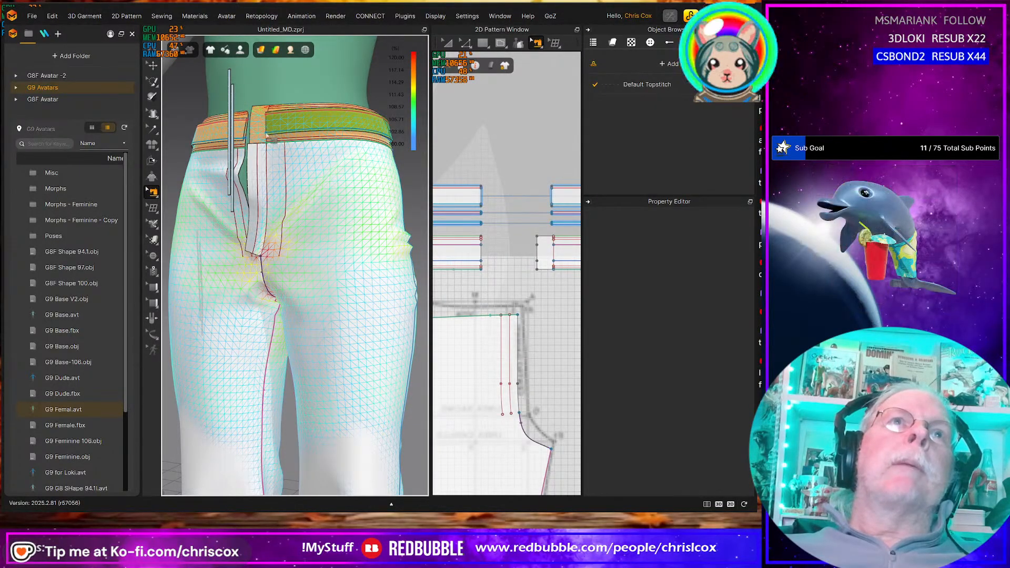
{"action": "scroll", "coordinate": [268, 140], "scroll_direction": "up", "scroll_amount": 3}
{"action": "scroll", "coordinate": [268, 140], "scroll_direction": "down", "scroll_amount": 3}
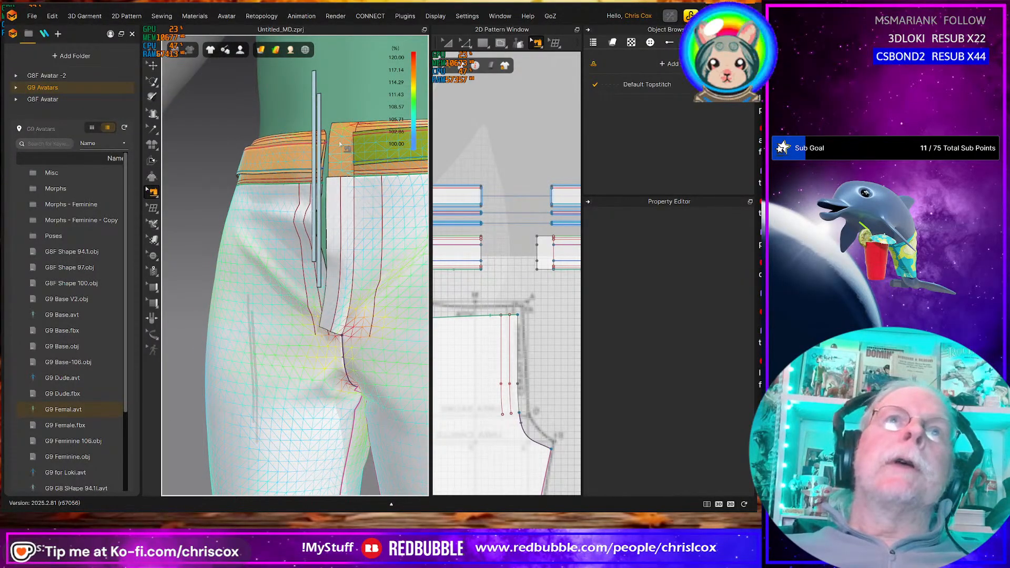
{"action": "middle_click_drag", "start_coordinate": [538, 278], "coordinate": [529, 276]}
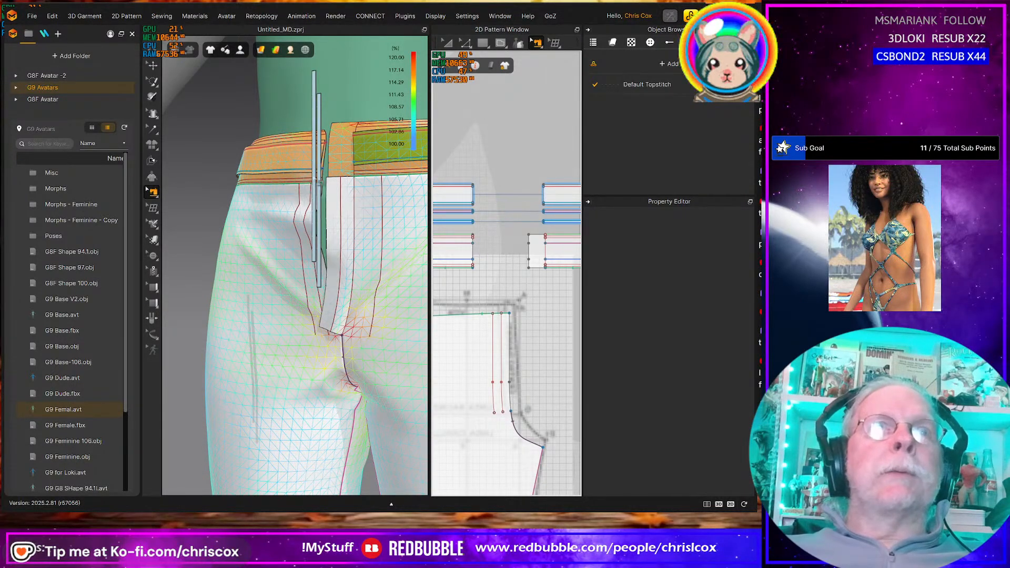
{"action": "scroll", "coordinate": [520, 269], "scroll_direction": "up", "scroll_amount": 2}
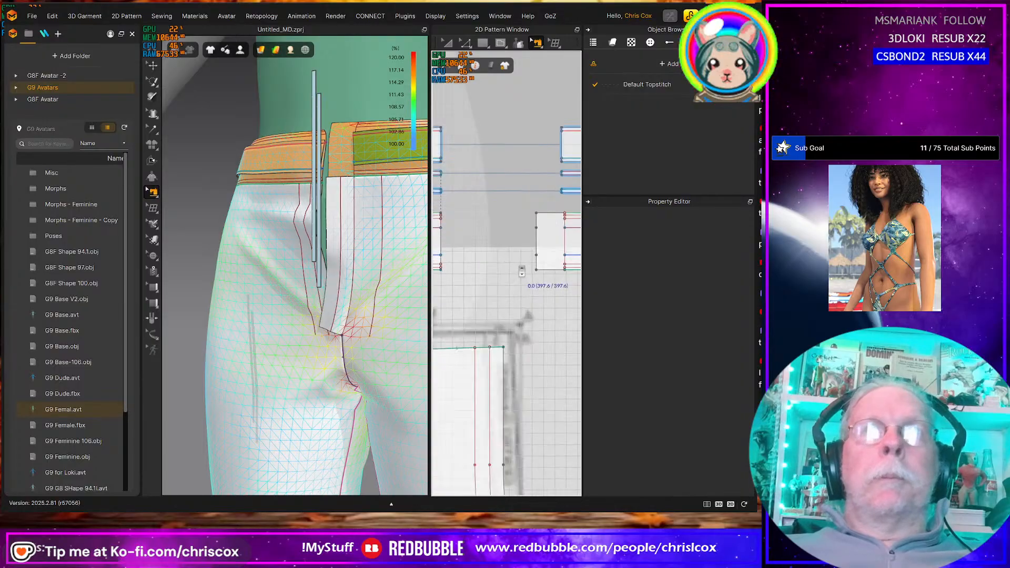
{"action": "middle_click_drag", "start_coordinate": [535, 280], "coordinate": [443, 228]}
{"action": "middle_click_drag", "start_coordinate": [520, 284], "coordinate": [419, 288]}
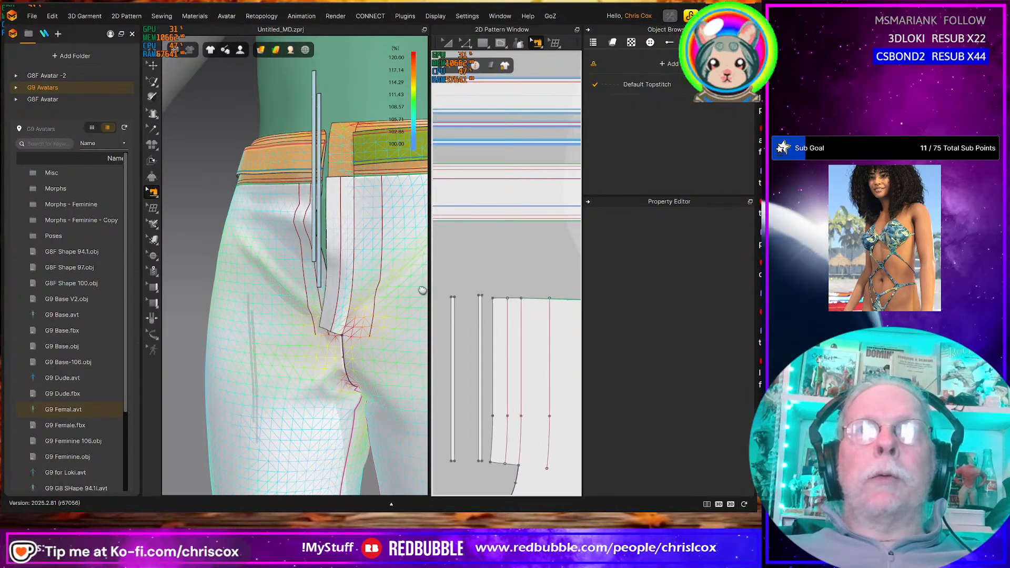
Check the widths of the fly extension's top edge and the waistband extension's end and side edges
{"action": "key", "text": "z"}
{"action": "left_click", "coordinate": [505, 299]}
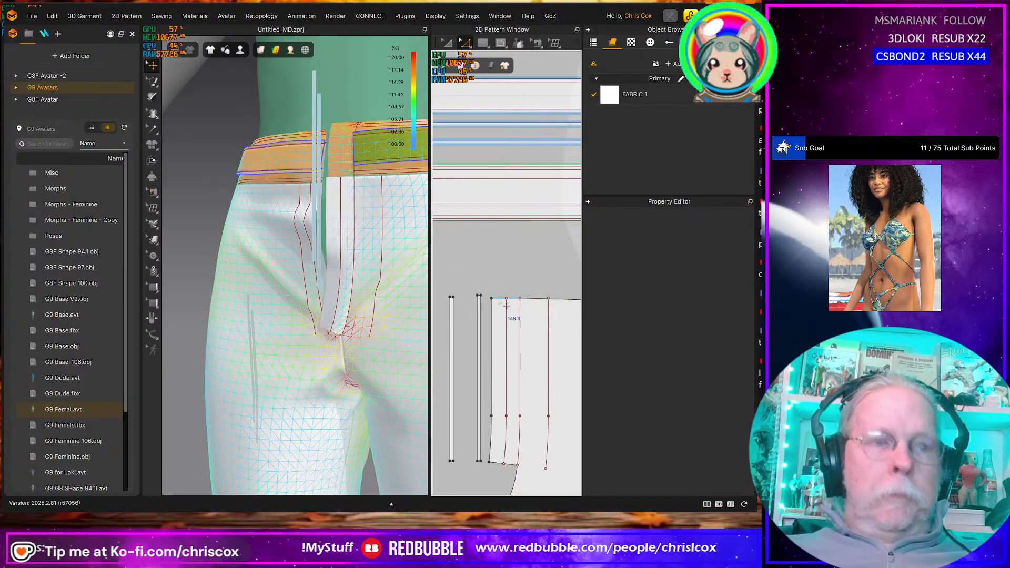
{"action": "middle_click_drag", "start_coordinate": [479, 265], "coordinate": [596, 272]}
{"action": "left_click", "coordinate": [459, 200]}
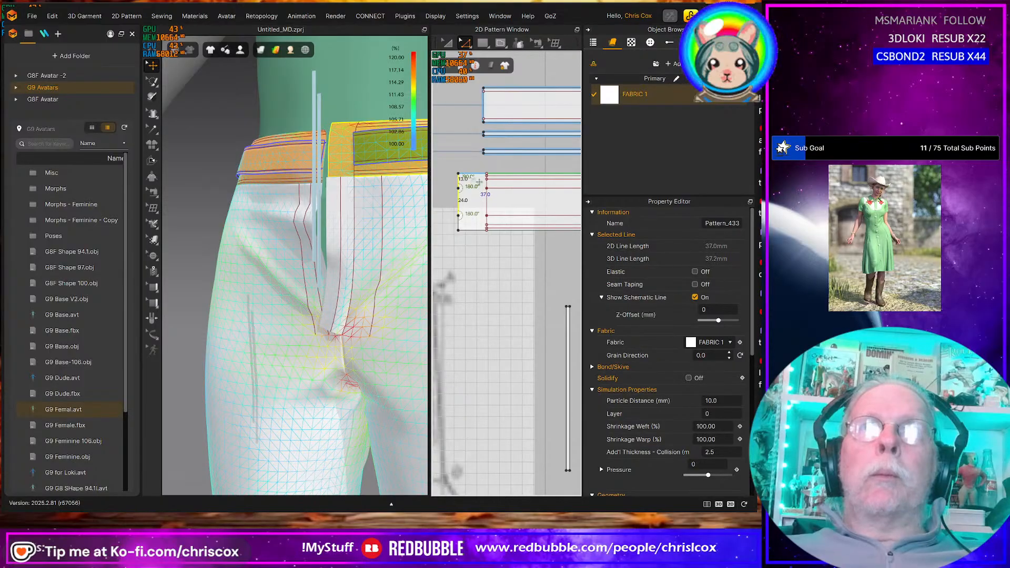
{"action": "left_click", "coordinate": [479, 181]}
{"action": "middle_click_drag", "start_coordinate": [574, 299], "coordinate": [475, 293]}
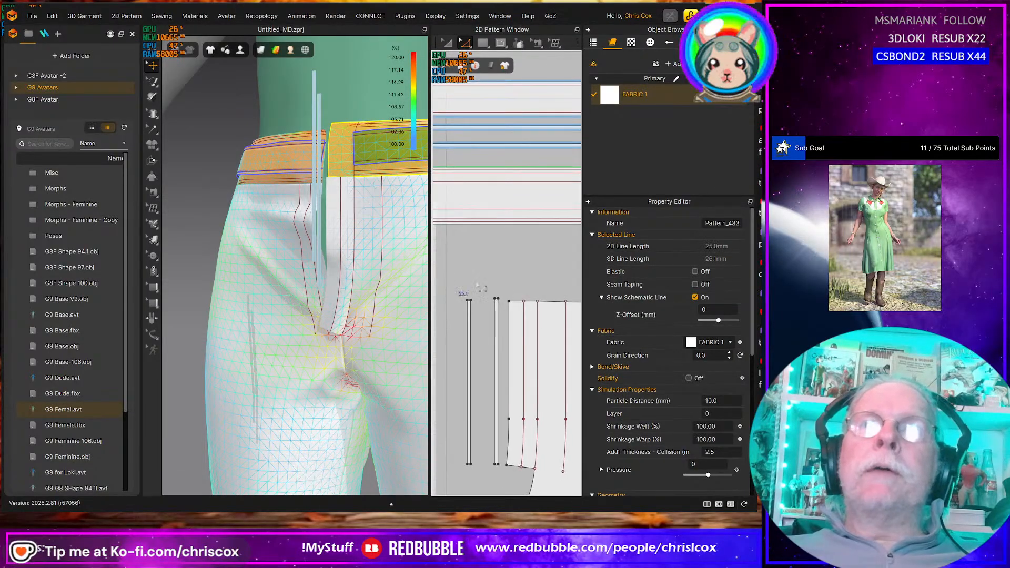
{"action": "left_click", "coordinate": [526, 308]}
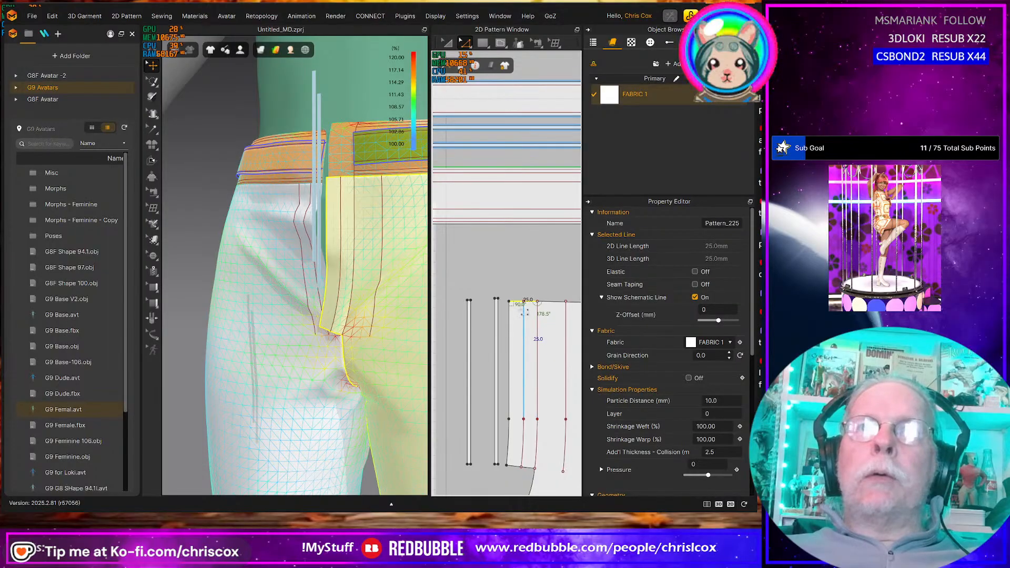
Offset the waistband extension's end edge inward as one internal line at a distance of 13 mm
{"action": "middle_click_drag", "start_coordinate": [472, 265], "coordinate": [561, 268]}
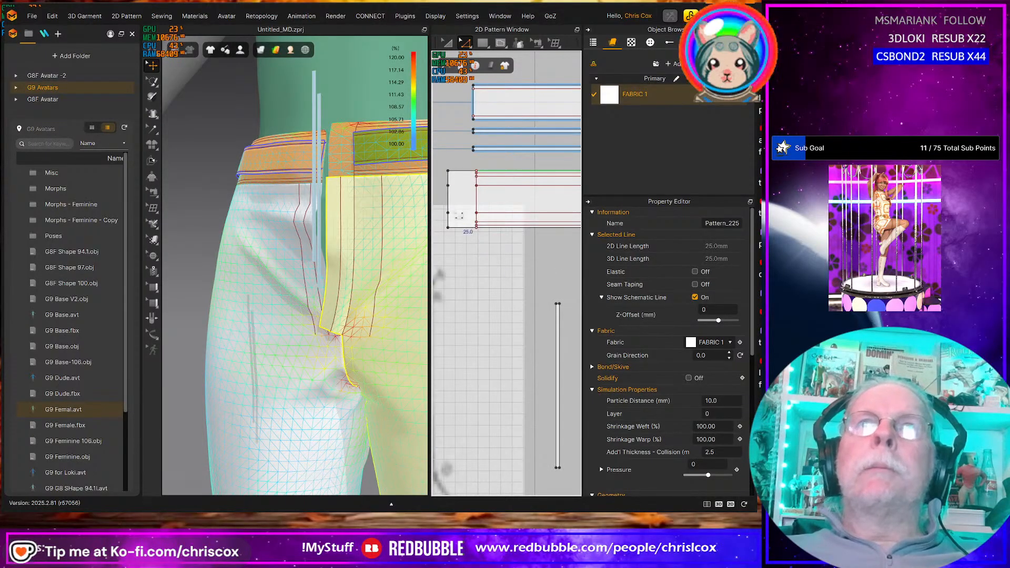
{"action": "left_click", "coordinate": [452, 184]}
{"action": "left_click", "coordinate": [454, 226], "text": "shift"}
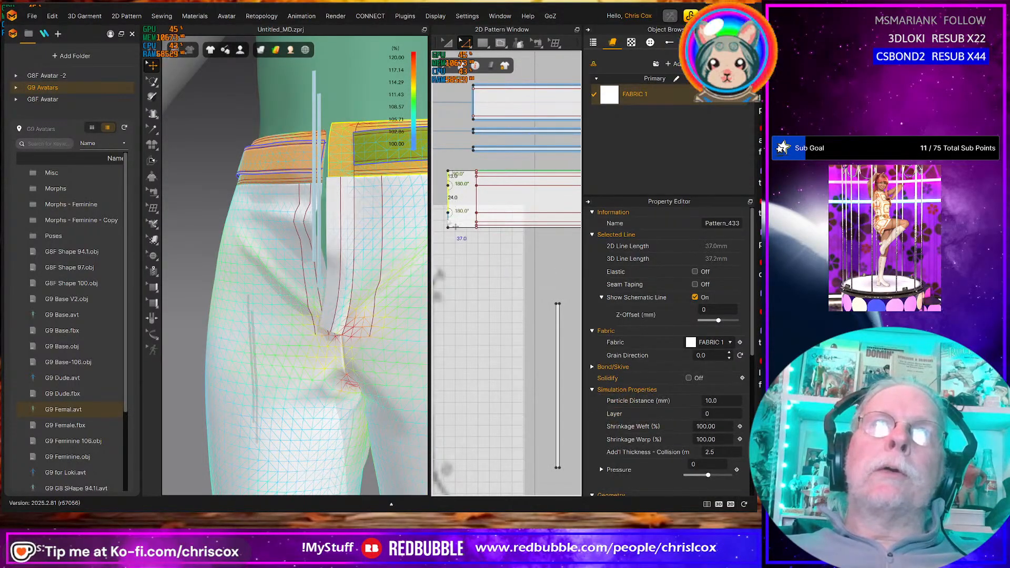
{"action": "right_click", "coordinate": [448, 222]}
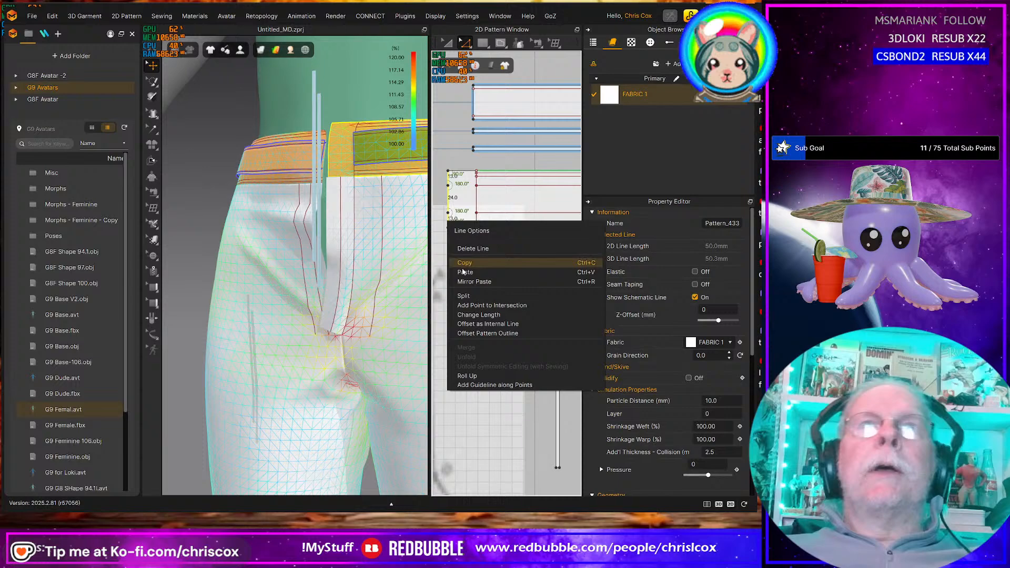
{"action": "left_click", "coordinate": [495, 325]}
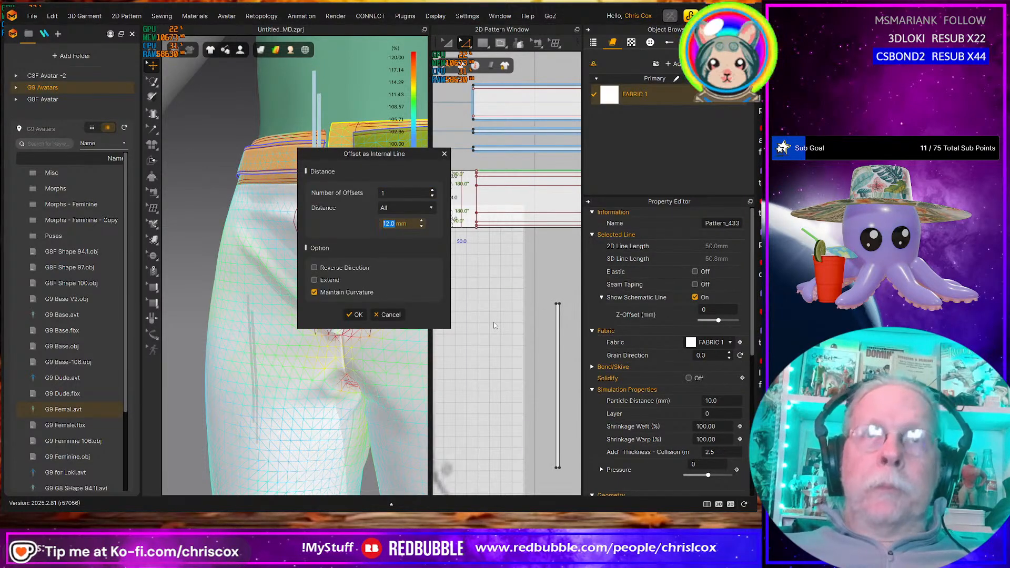
{"action": "type", "text": "13"}
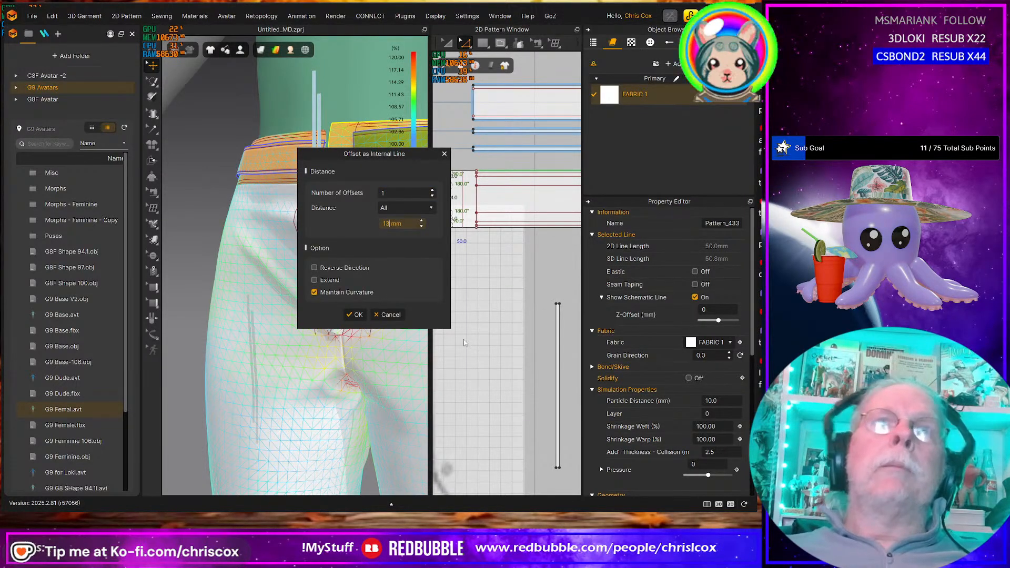
{"action": "key", "text": "Return"}
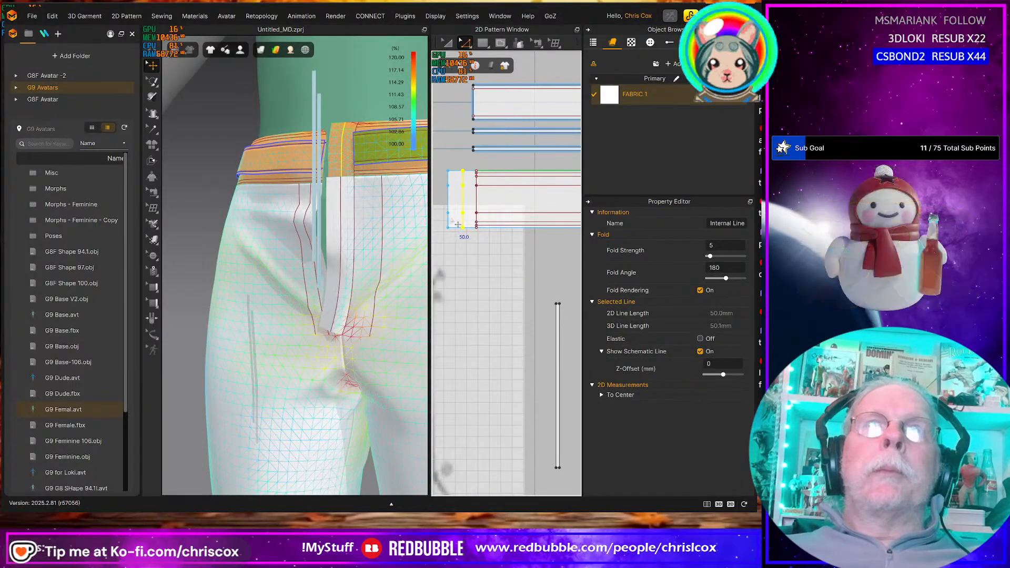
Free-sew the inner narrow strip's long edge to the fly extension's internal line nearest its free edge, over 145.7 mm
{"action": "middle_click_drag", "start_coordinate": [499, 306], "coordinate": [449, 334]}
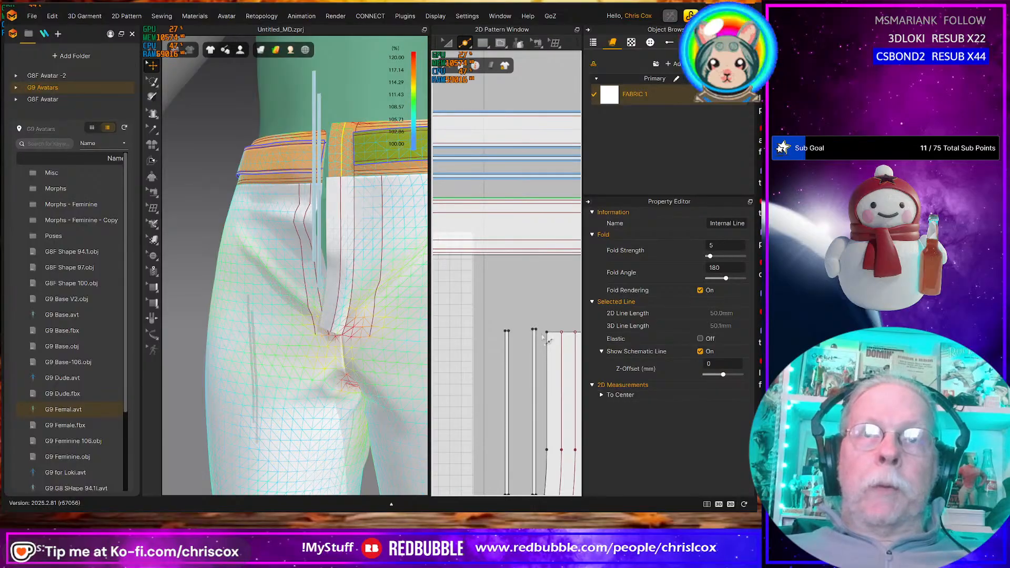
{"action": "scroll", "coordinate": [540, 343], "scroll_direction": "down", "scroll_amount": 2}
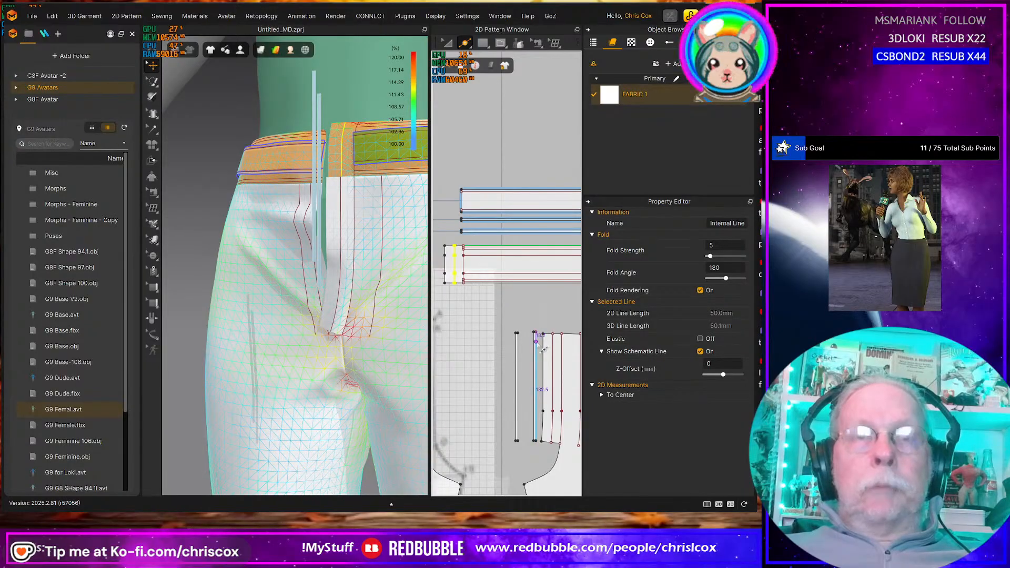
{"action": "key", "text": "n"}
{"action": "left_click", "coordinate": [538, 345]}
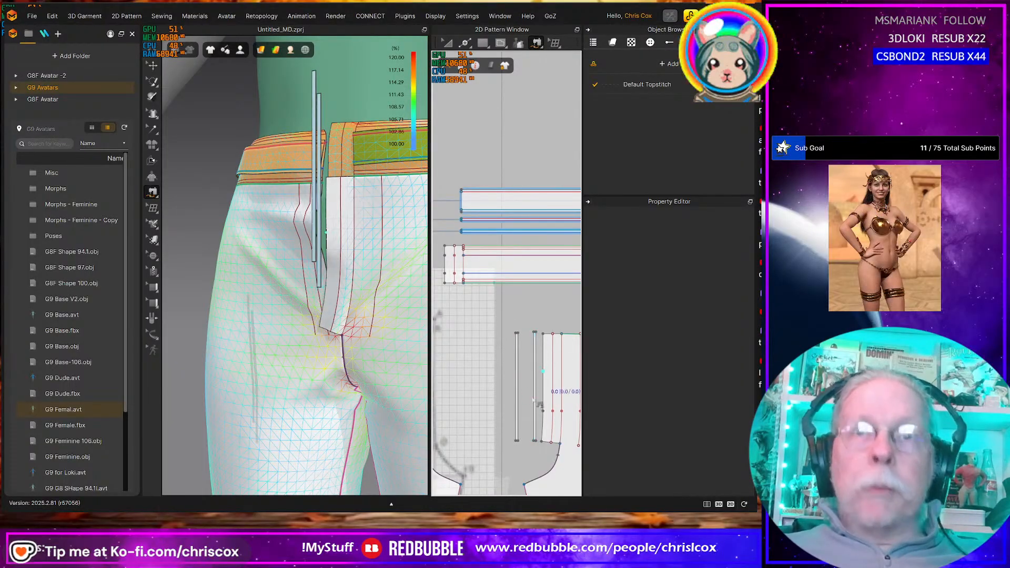
{"action": "scroll", "coordinate": [545, 446], "scroll_direction": "up", "scroll_amount": 3}
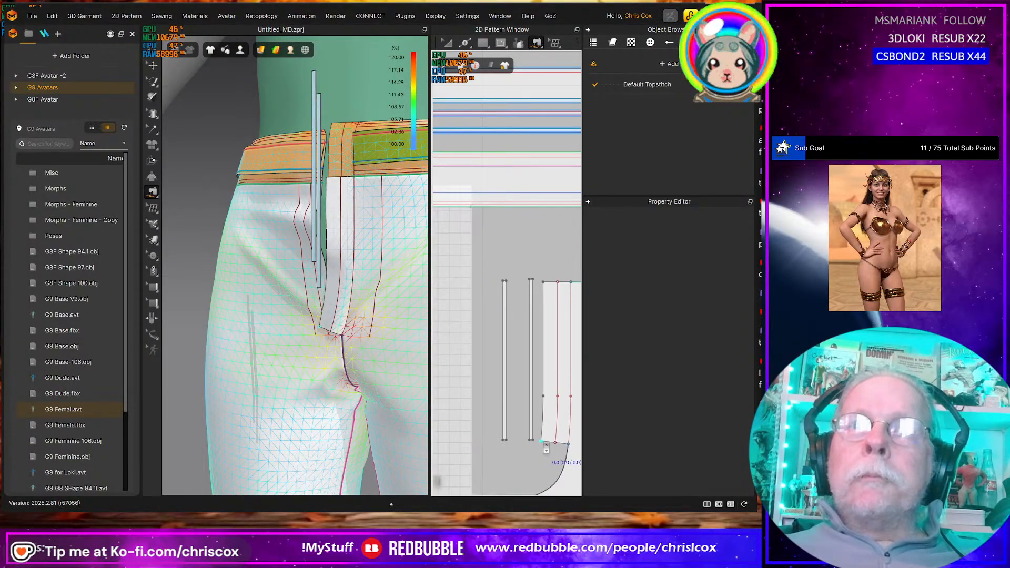
{"action": "left_click", "coordinate": [533, 440]}
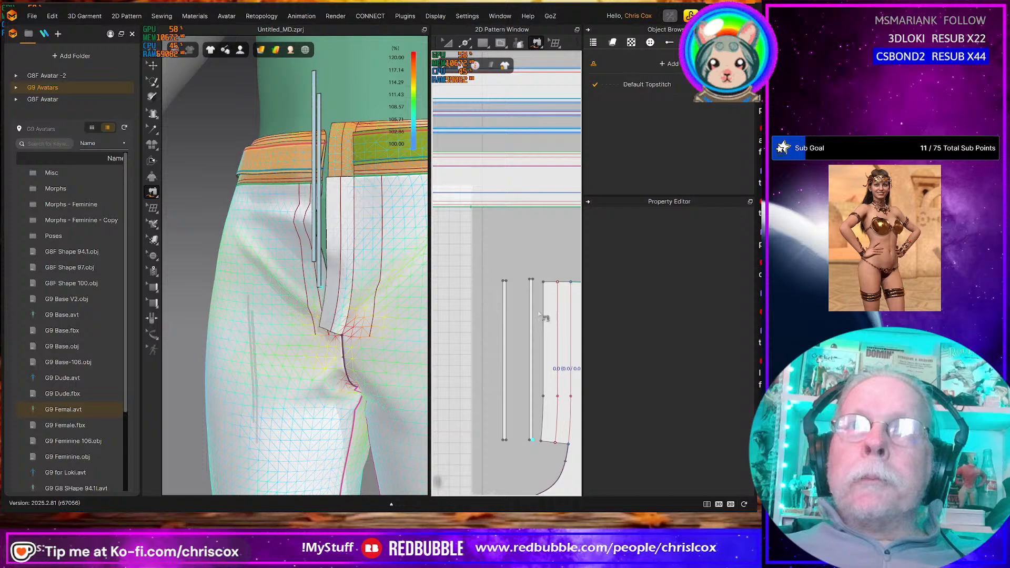
{"action": "left_click", "coordinate": [533, 279]}
{"action": "left_click", "coordinate": [555, 442]}
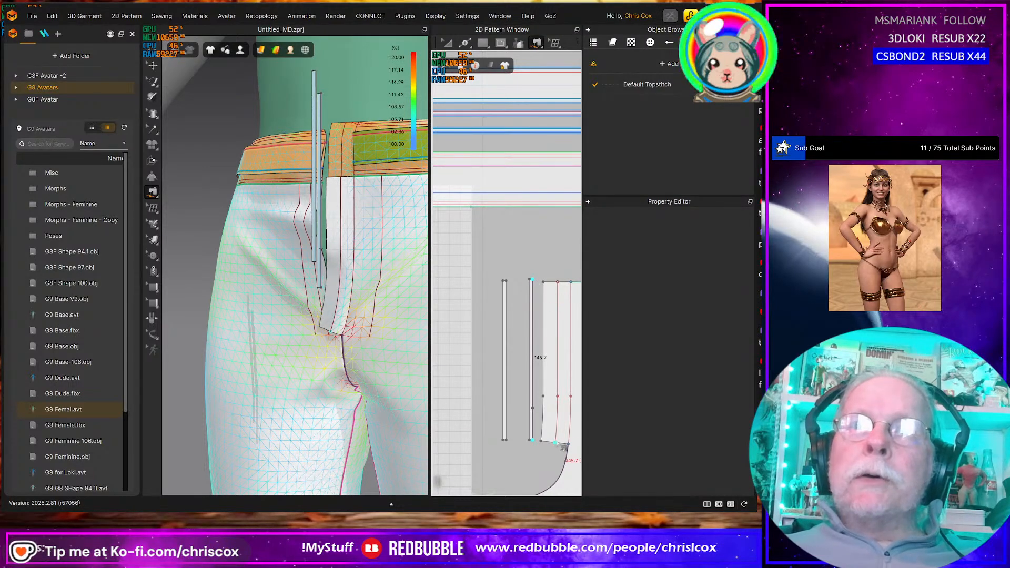
{"action": "left_click", "coordinate": [557, 339]}
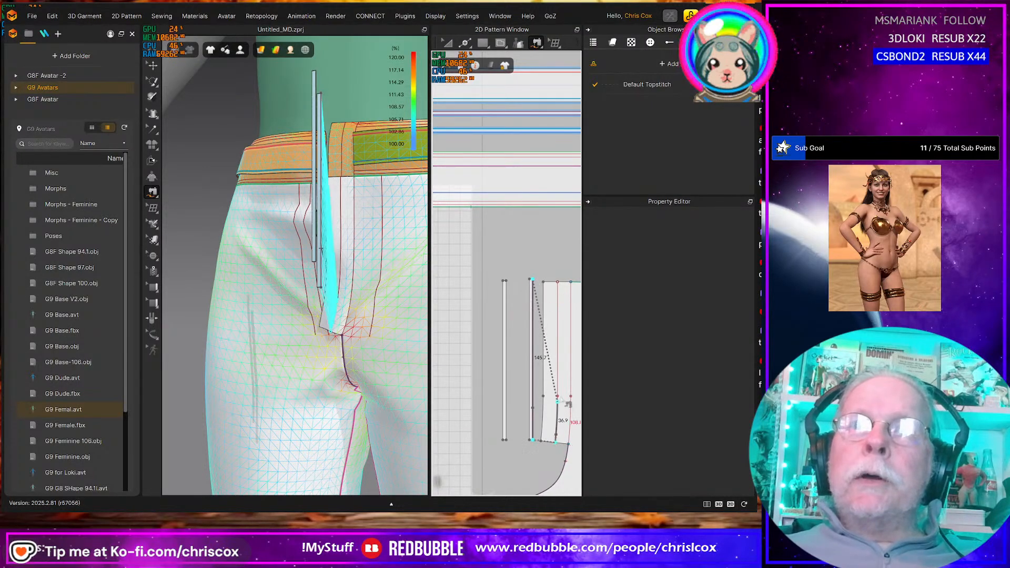
{"action": "left_click", "coordinate": [570, 283]}
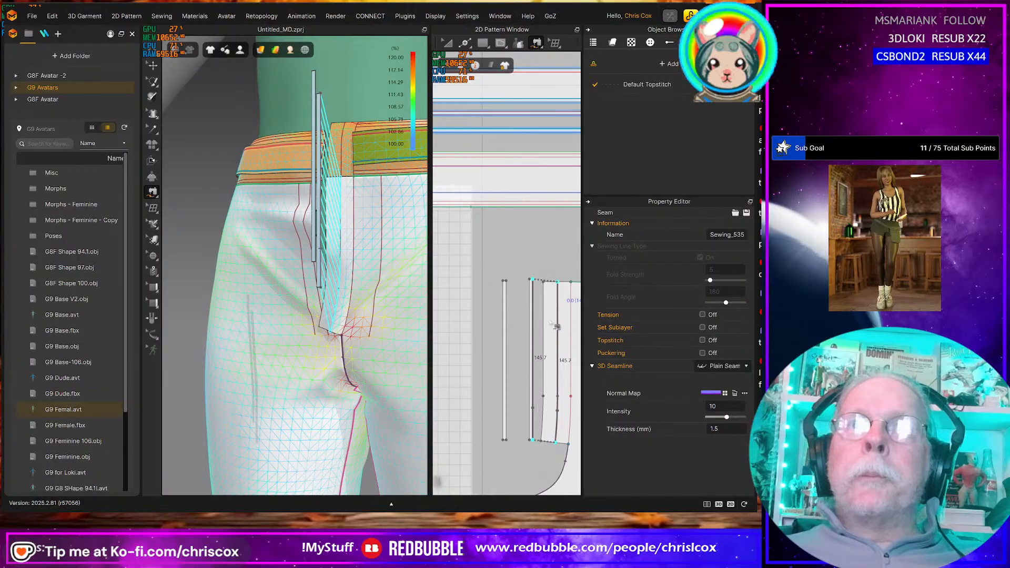
Try to free-sew the inner strip's other long edge upward along the opposite front's internal line nearest the centre edge
{"action": "left_click", "coordinate": [531, 438]}
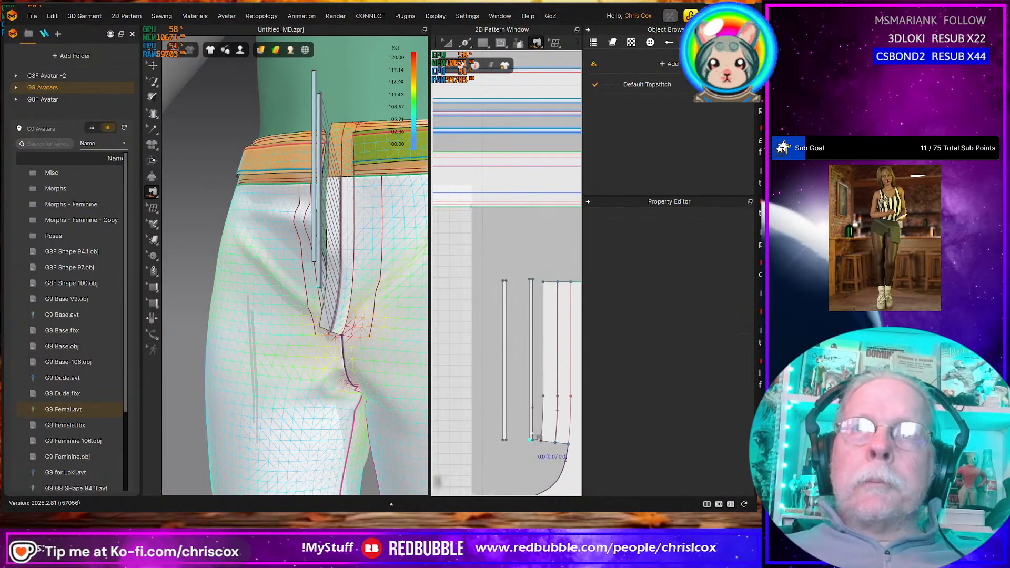
{"action": "left_click", "coordinate": [528, 284]}
{"action": "middle_click_drag", "start_coordinate": [462, 314], "coordinate": [586, 310]}
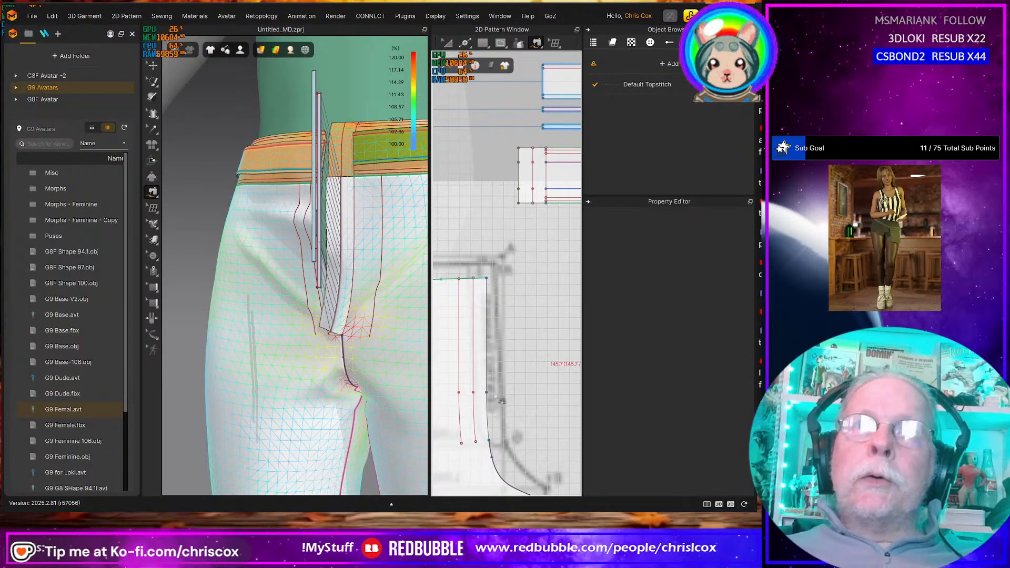
{"action": "left_click", "coordinate": [476, 441]}
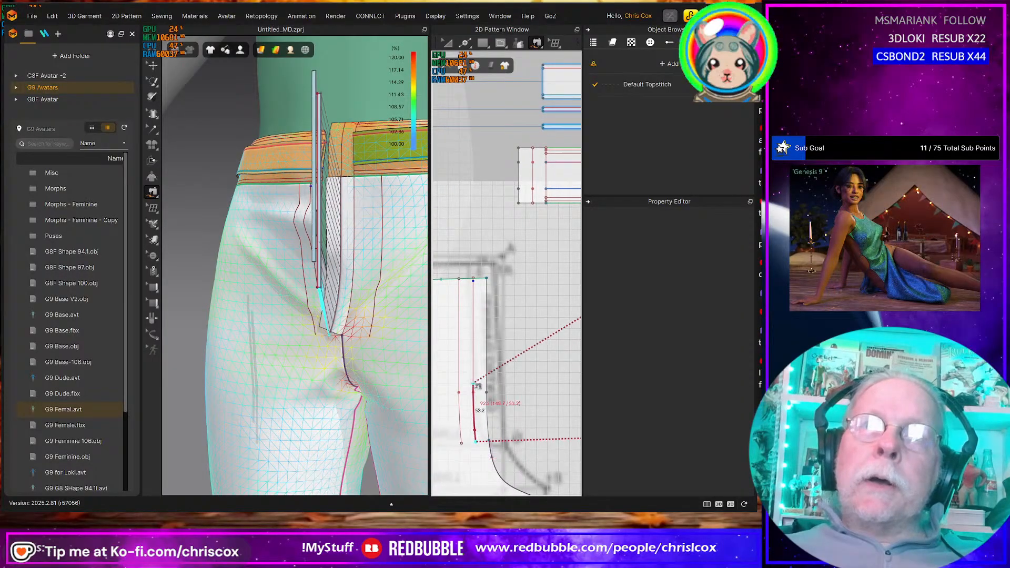
{"action": "left_click", "coordinate": [480, 286]}
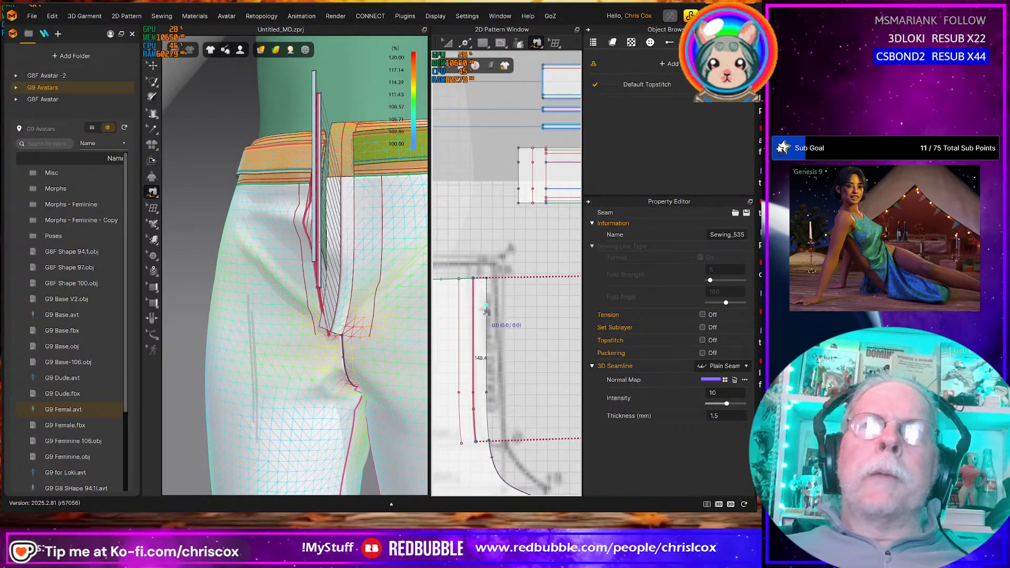
{"action": "key", "text": "space"}
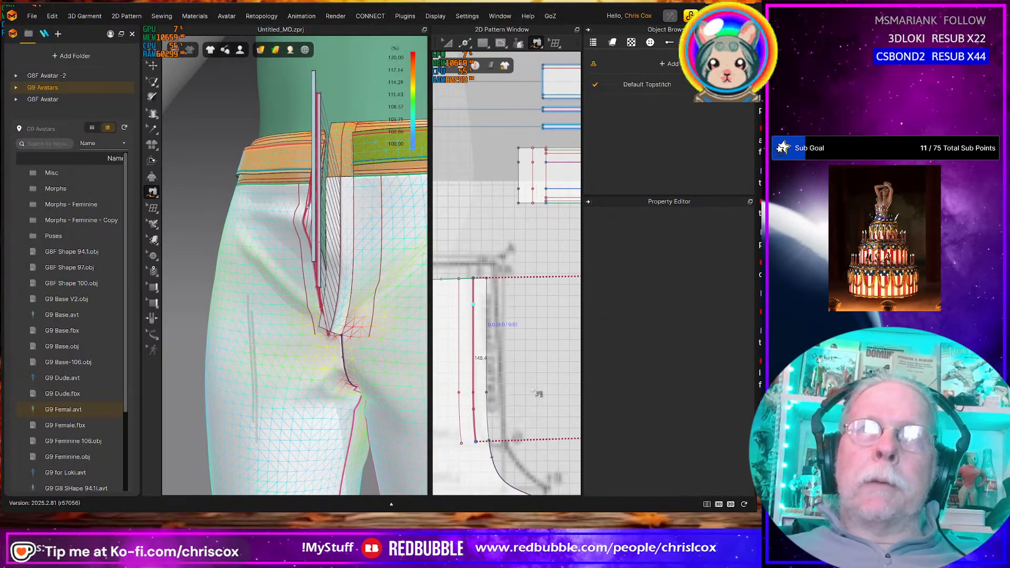
Free-sew the inner strip's remaining long edge to the opposite front's internal line nearest the centre edge, ending at 145.7 mm
{"action": "scroll", "coordinate": [534, 392], "scroll_direction": "down", "scroll_amount": 2}
{"action": "middle_click_drag", "start_coordinate": [532, 391], "coordinate": [487, 383]}
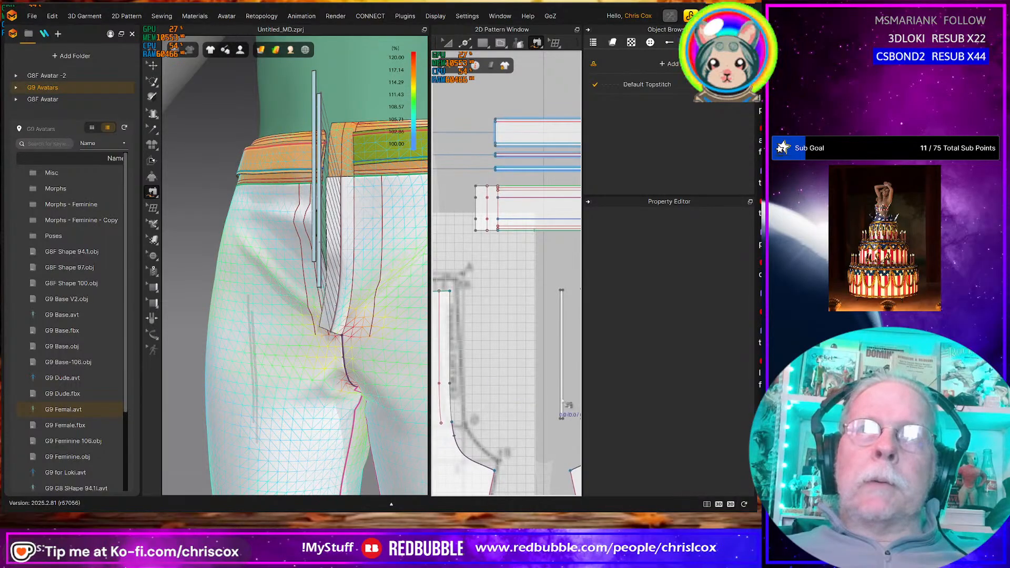
{"action": "middle_click_drag", "start_coordinate": [555, 402], "coordinate": [518, 402]}
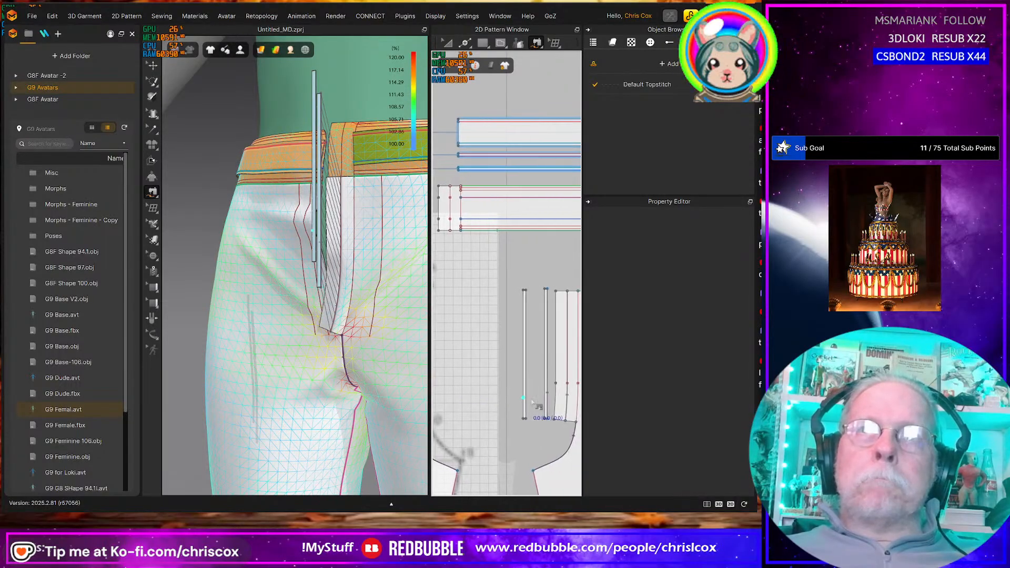
{"action": "left_click", "coordinate": [545, 419]}
{"action": "middle_click_drag", "start_coordinate": [458, 404], "coordinate": [570, 404]}
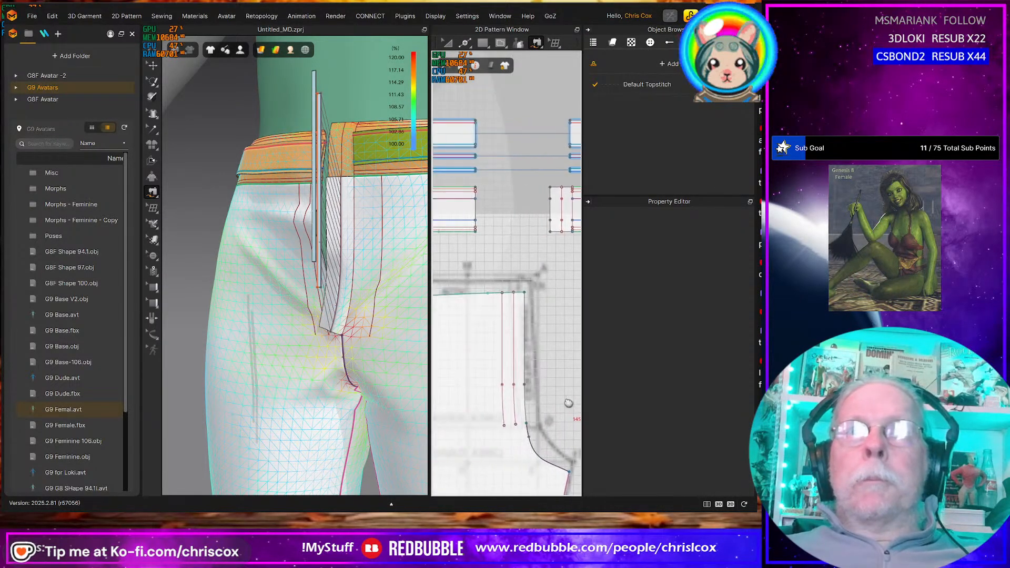
{"action": "left_click", "coordinate": [518, 303]}
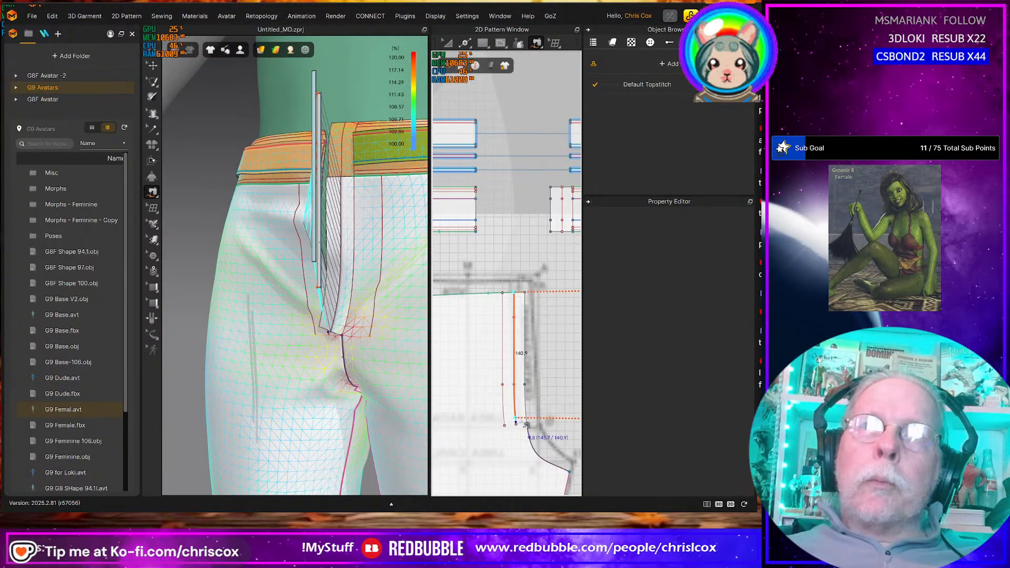
{"action": "scroll", "coordinate": [525, 427], "scroll_direction": "up", "scroll_amount": 5}
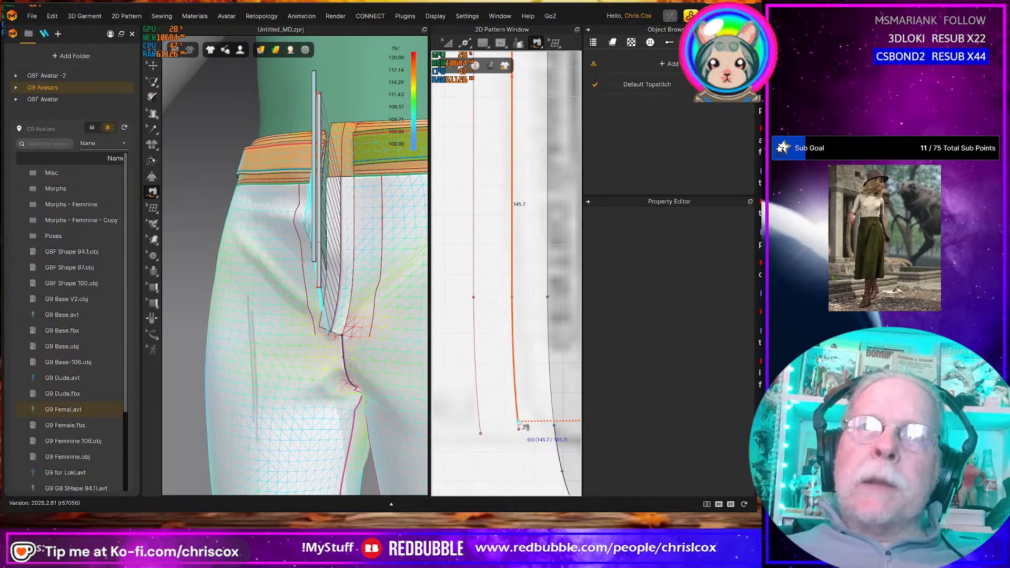
{"action": "left_click", "coordinate": [519, 423]}
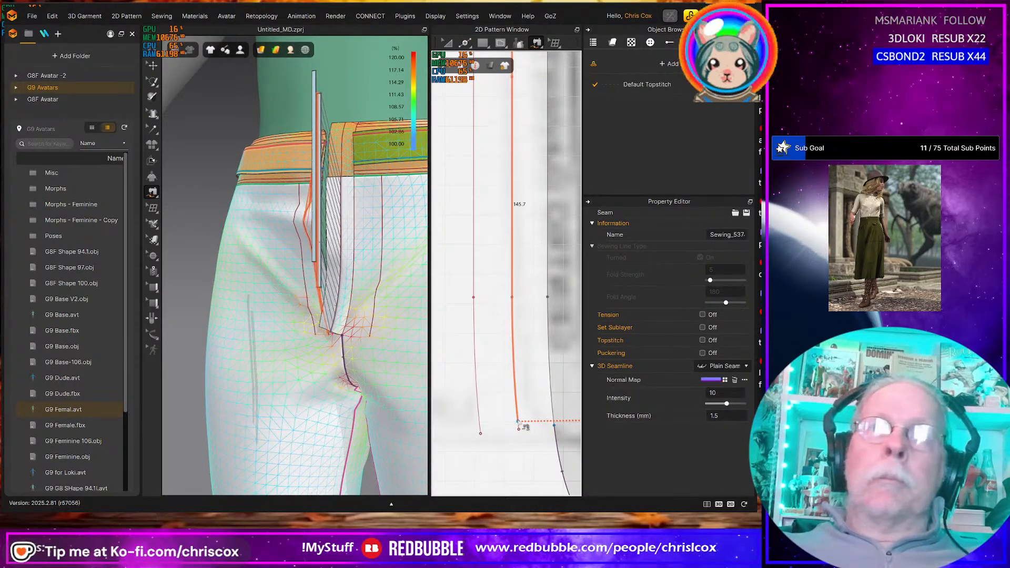
Free-sew the outer narrow strip's long edge to the opposite front's second internal line from the centre edge, over 144.2 mm
{"action": "scroll", "coordinate": [525, 427], "scroll_direction": "down", "scroll_amount": 5}
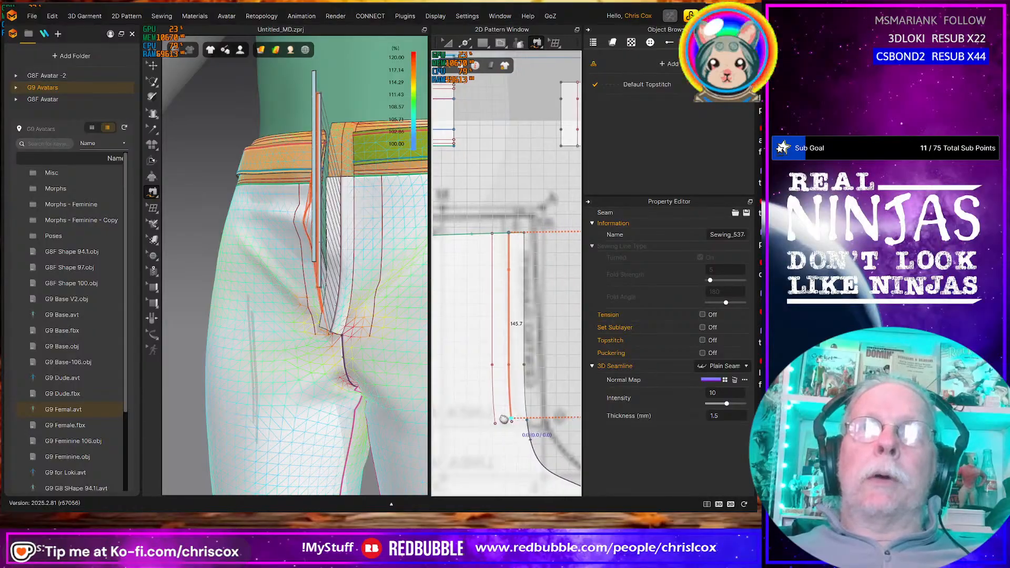
{"action": "scroll", "coordinate": [491, 421], "scroll_direction": "down", "scroll_amount": 4}
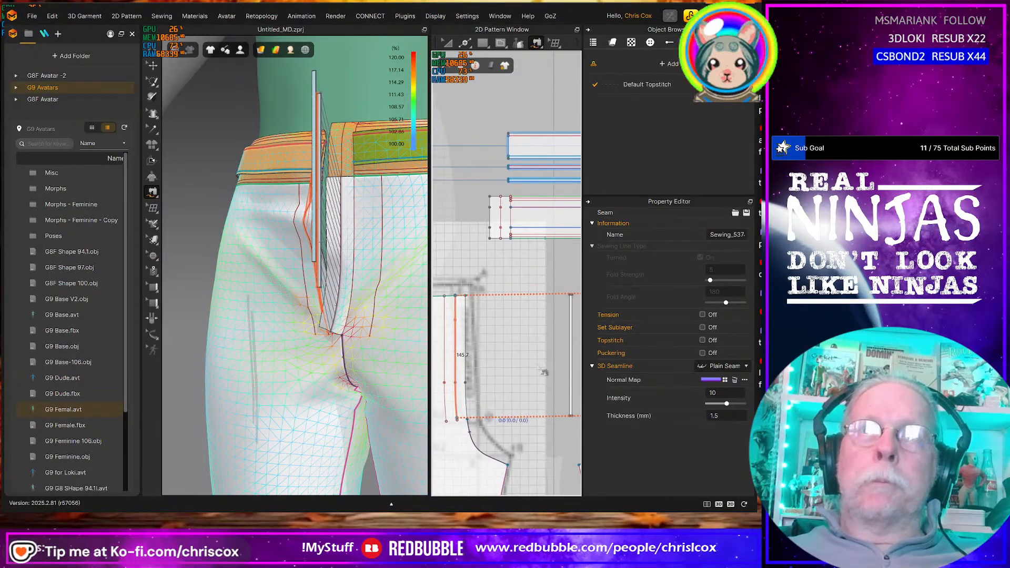
{"action": "left_click", "coordinate": [569, 296]}
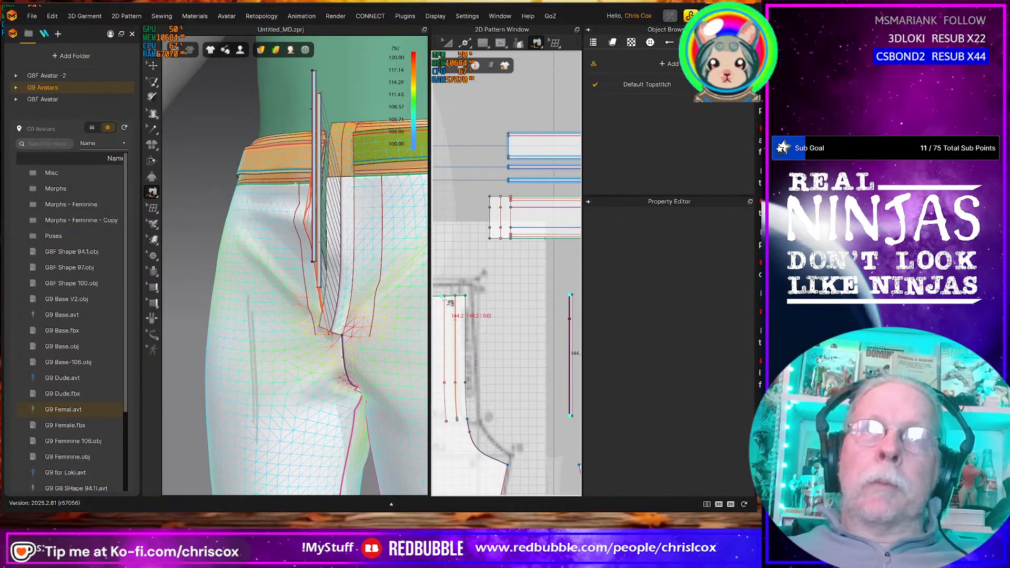
{"action": "left_click", "coordinate": [446, 297]}
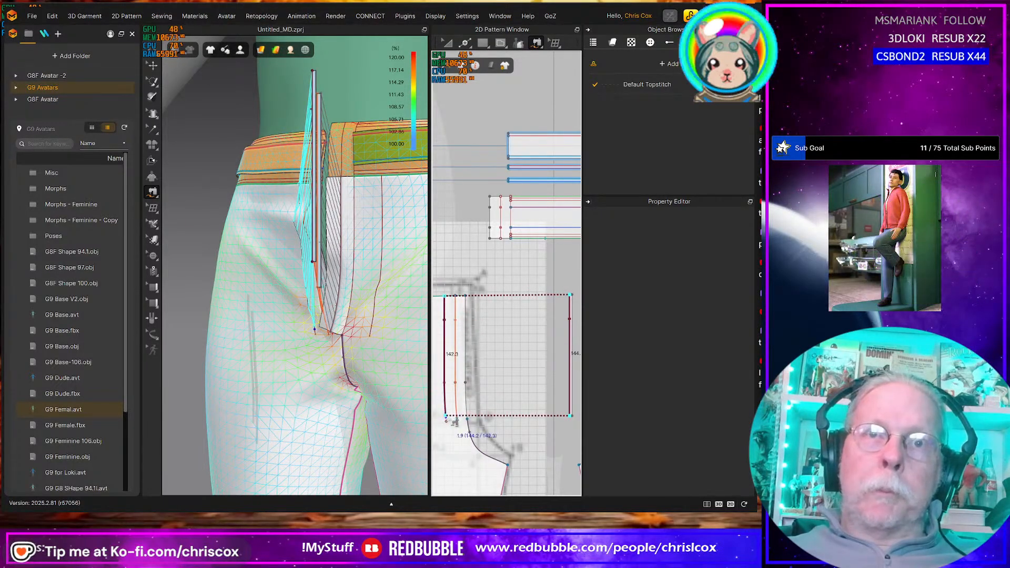
{"action": "scroll", "coordinate": [450, 421], "scroll_direction": "up", "scroll_amount": 4}
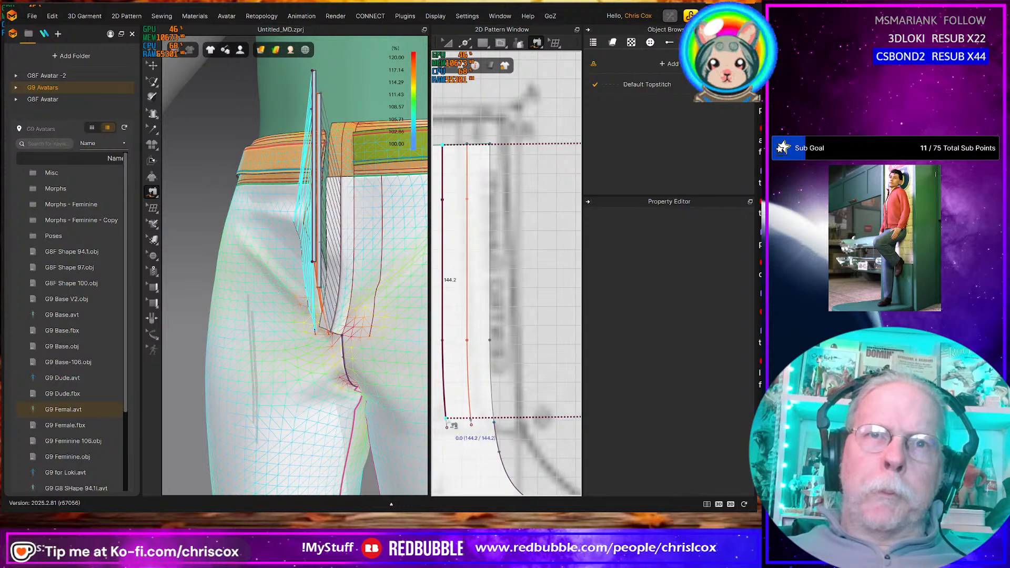
{"action": "left_click", "coordinate": [503, 402]}
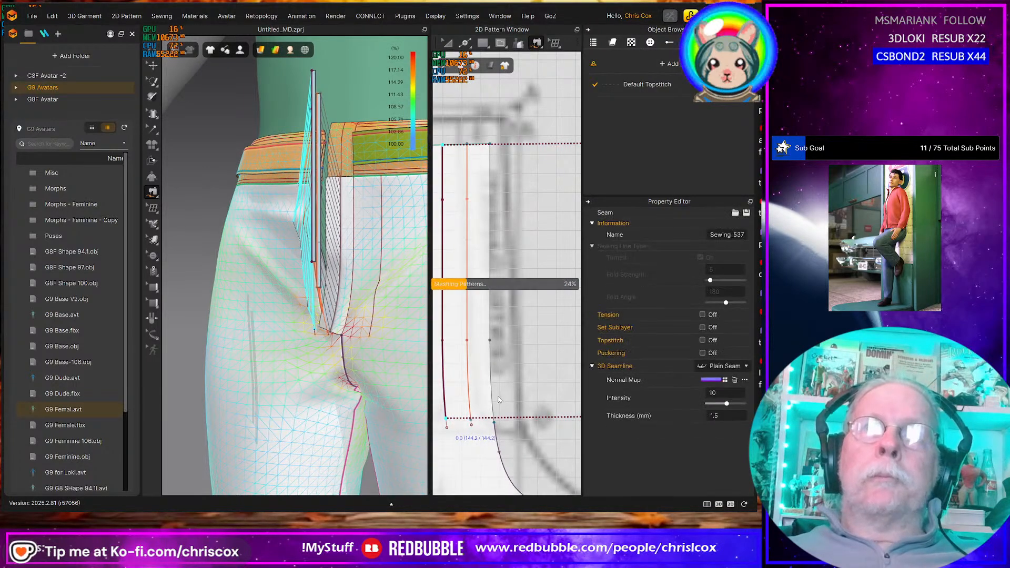
{"action": "scroll", "coordinate": [508, 400], "scroll_direction": "down", "scroll_amount": 4}
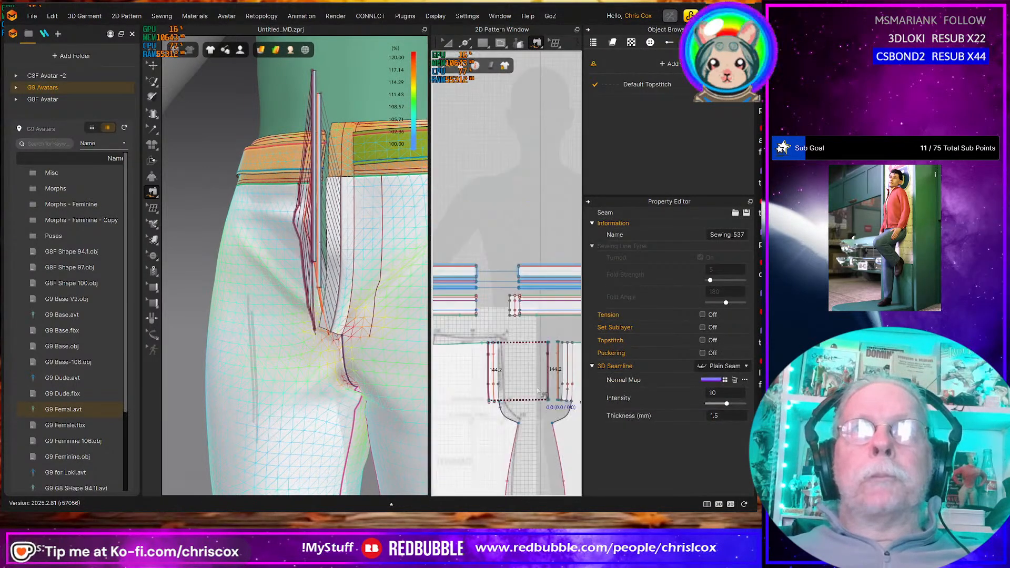
{"action": "scroll", "coordinate": [514, 396], "scroll_direction": "up", "scroll_amount": 2}
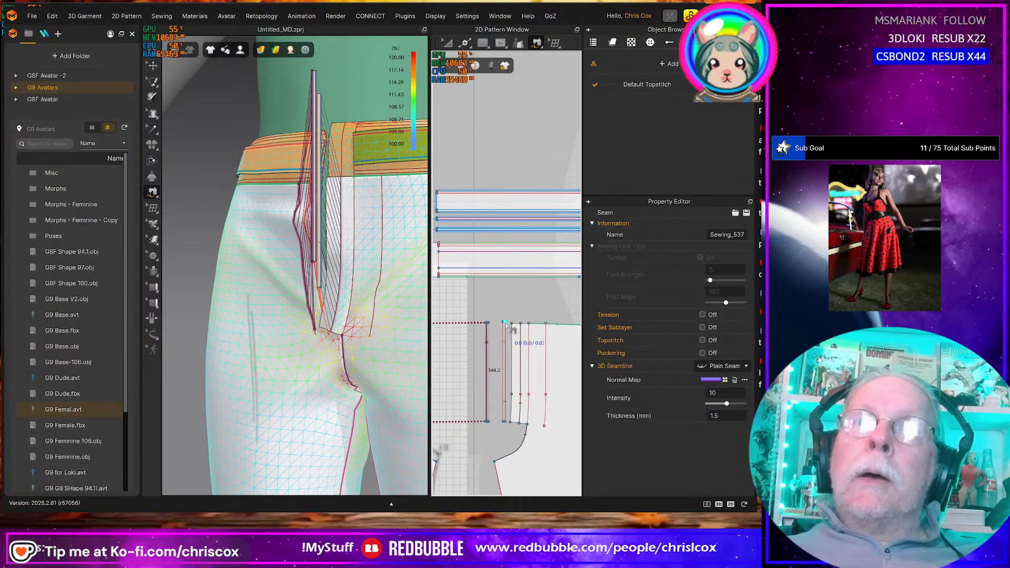
{"action": "left_click", "coordinate": [489, 327]}
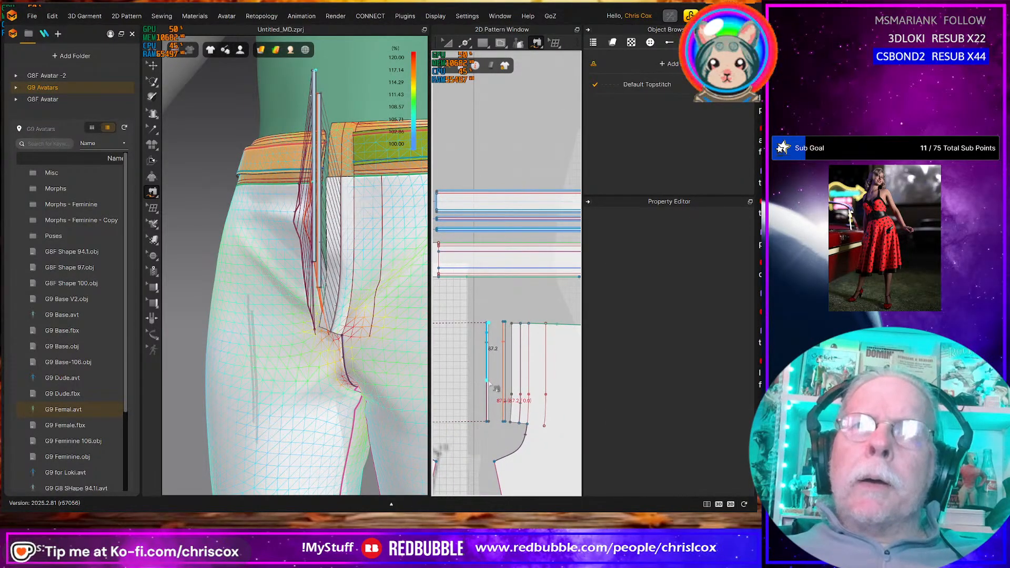
{"action": "scroll", "coordinate": [495, 328], "scroll_direction": "up", "scroll_amount": 4}
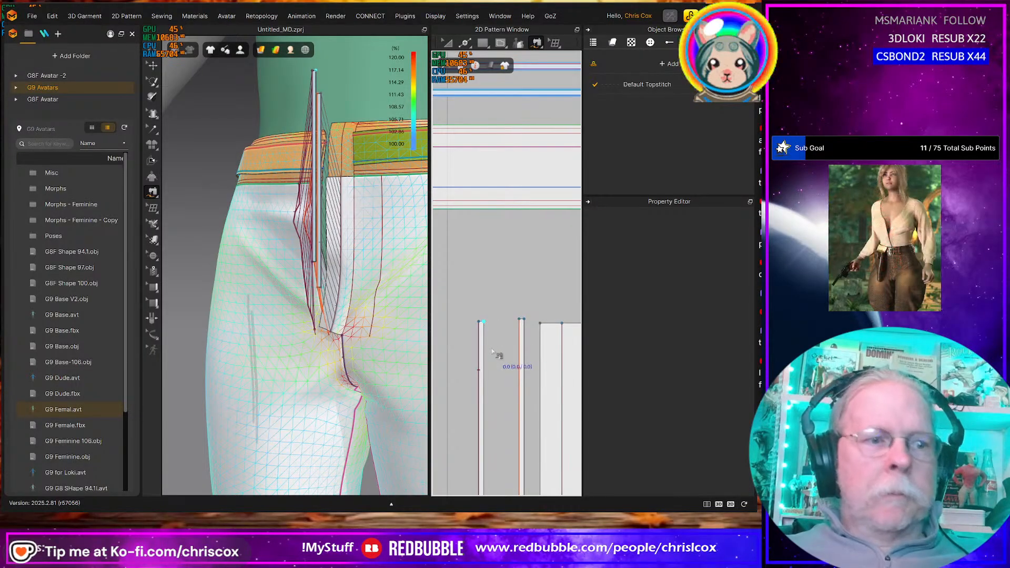
{"action": "key", "text": "Escape"}
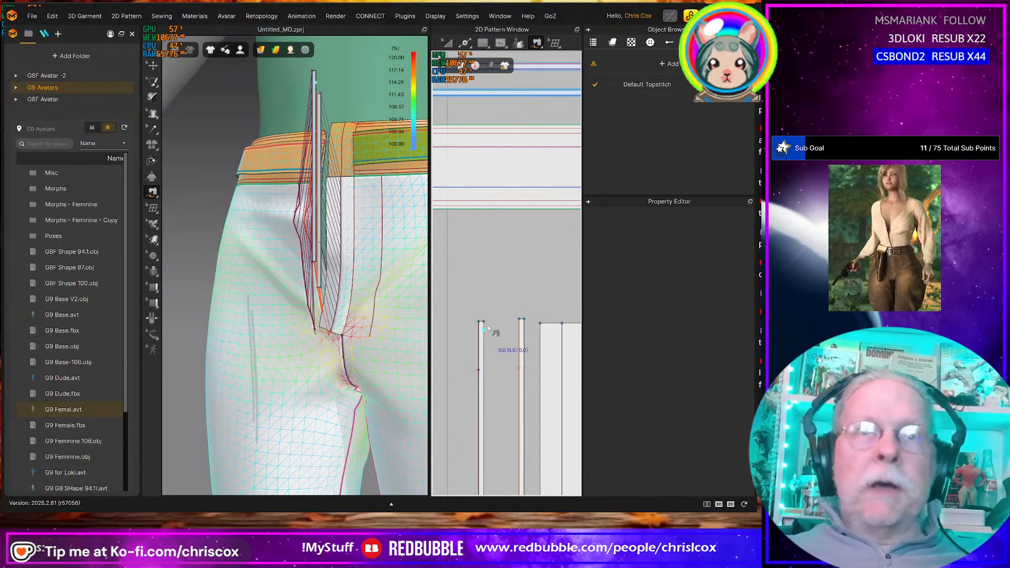
Free-sew the outer narrow strip's remaining long edge to the fly extension's free edge, over 144.2 mm
{"action": "left_click", "coordinate": [489, 328]}
{"action": "middle_click_drag", "start_coordinate": [495, 423], "coordinate": [487, 359]}
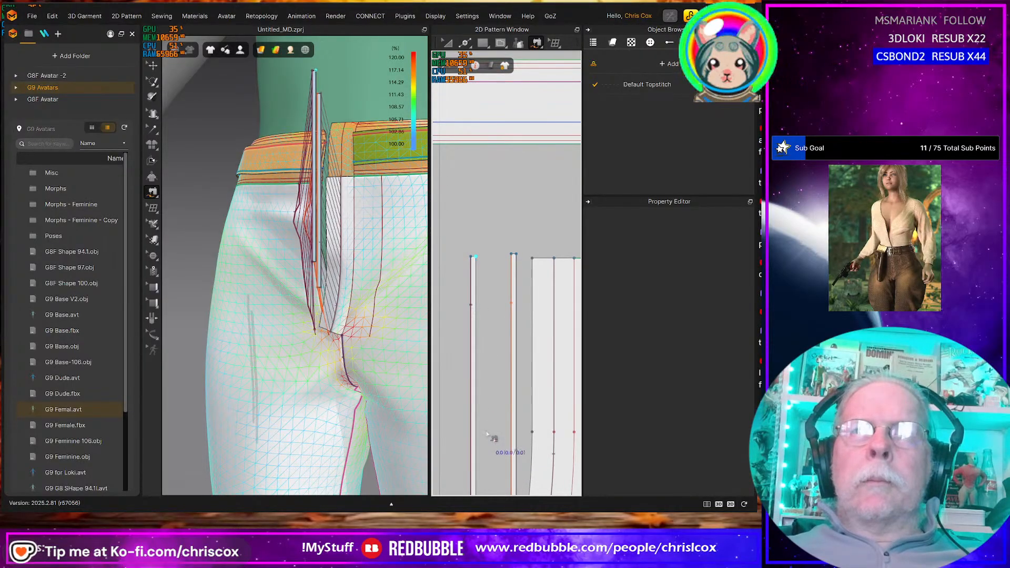
{"action": "middle_click_drag", "start_coordinate": [489, 434], "coordinate": [489, 368]}
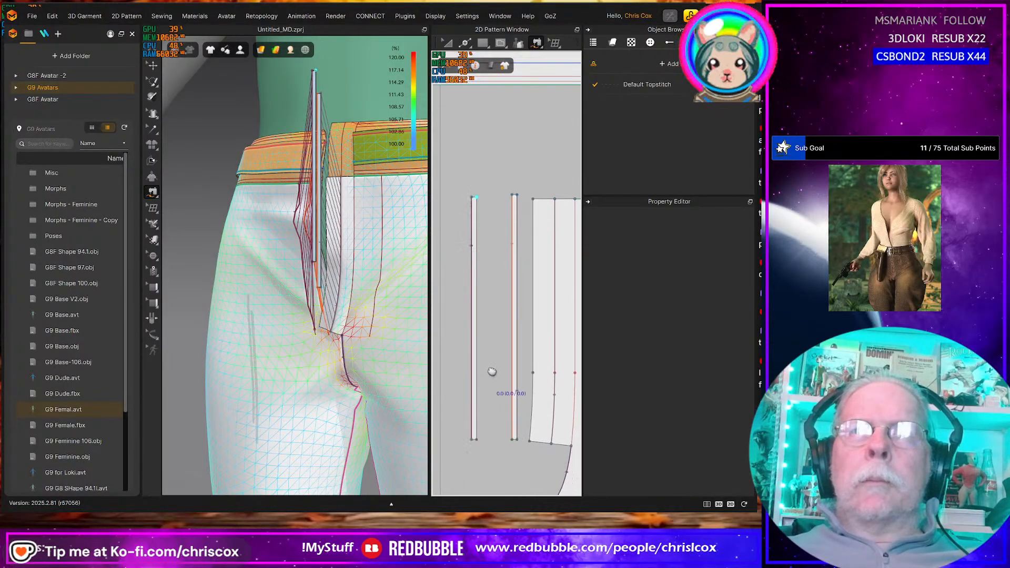
{"action": "left_click", "coordinate": [475, 433]}
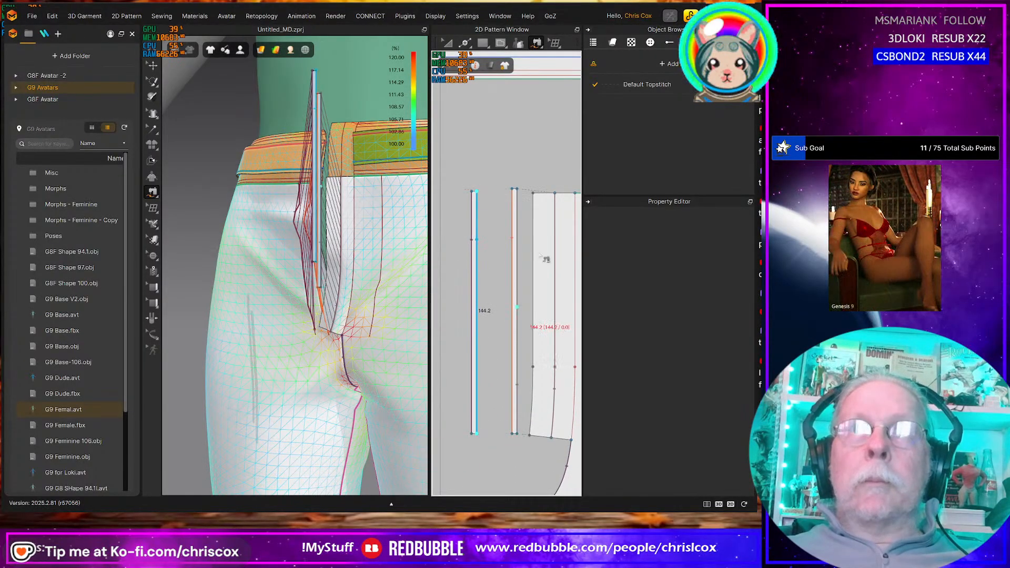
{"action": "left_click", "coordinate": [533, 193]}
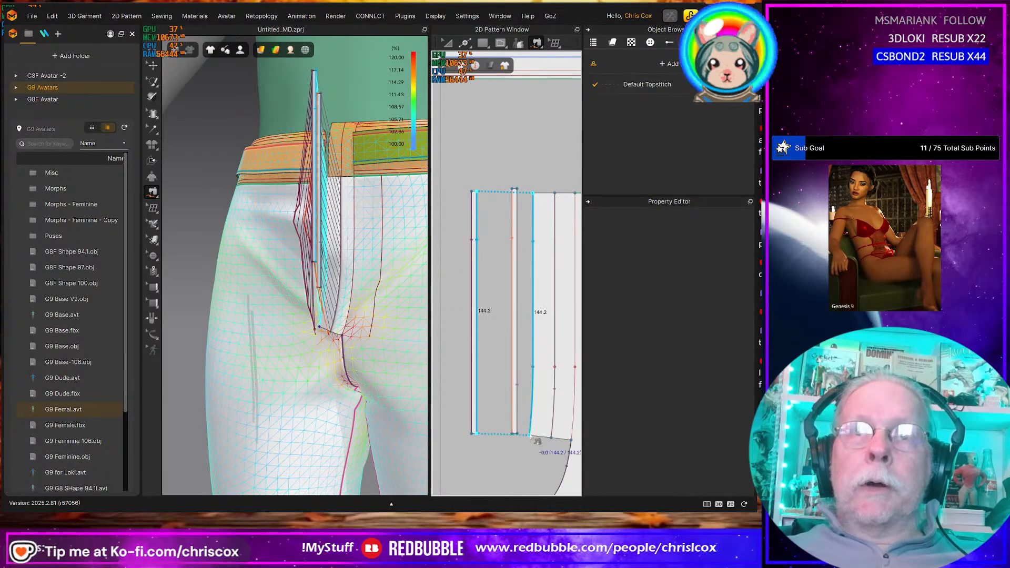
{"action": "left_click", "coordinate": [534, 438]}
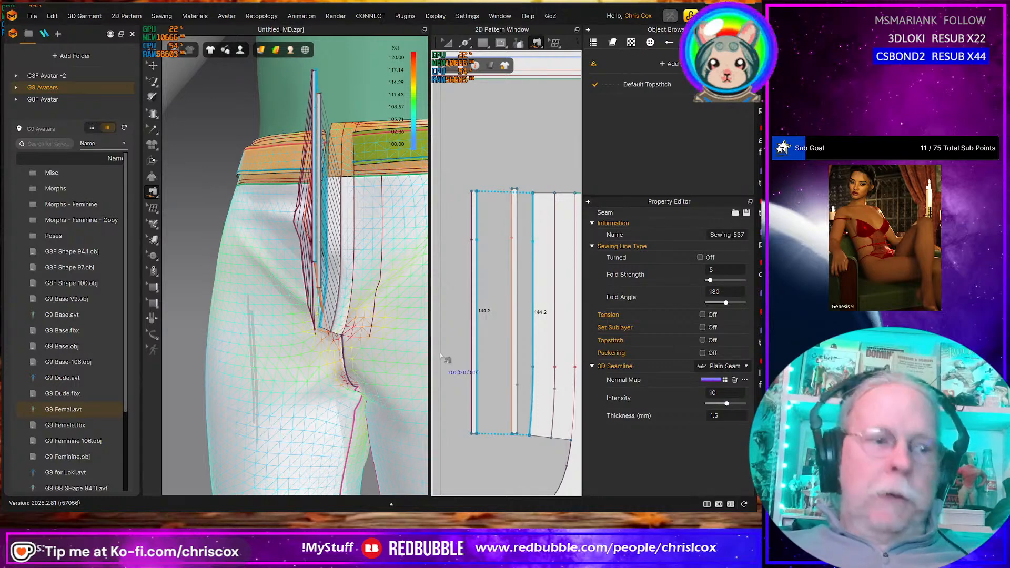
Select both narrow strips and run the simulation to pull them into place along the fly
{"action": "key", "text": "a"}
{"action": "left_click", "coordinate": [474, 334]}
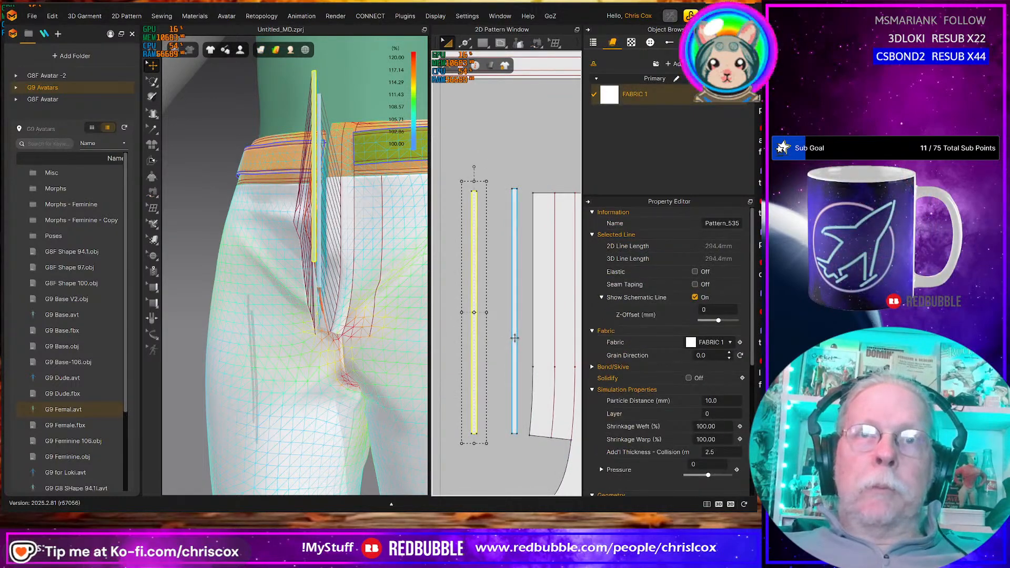
{"action": "left_click", "coordinate": [514, 338], "text": "shift"}
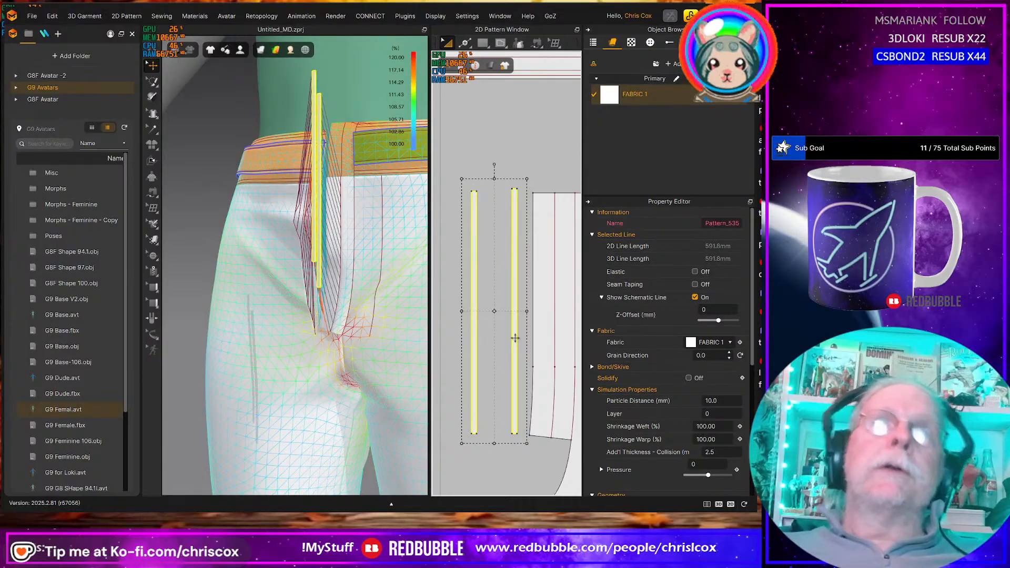
{"action": "key", "text": "space"}
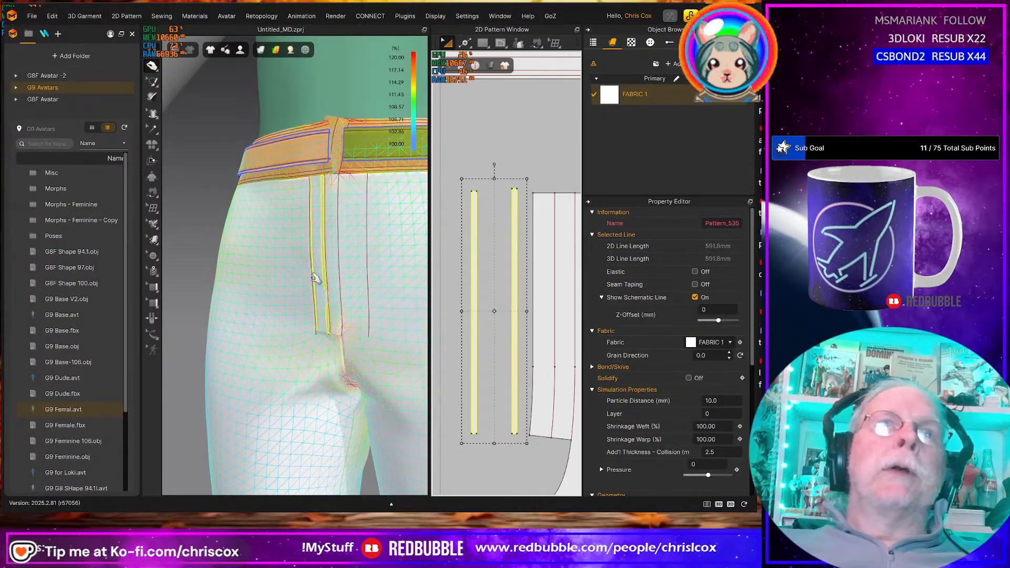
Set the simulation layer of the front trouser panel on the wearer's right side to 5
{"action": "left_click", "coordinate": [315, 201]}
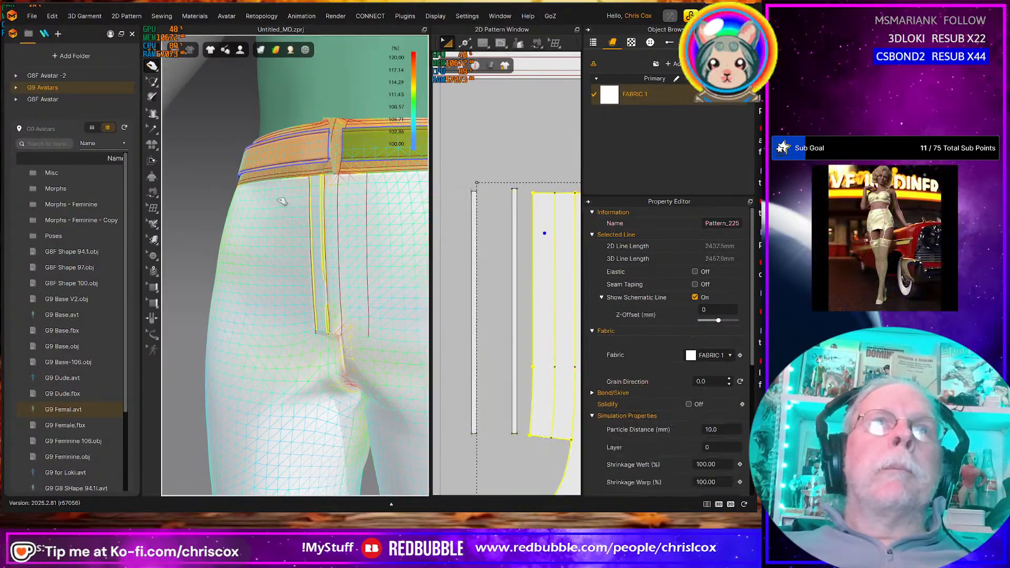
{"action": "left_click", "coordinate": [273, 230]}
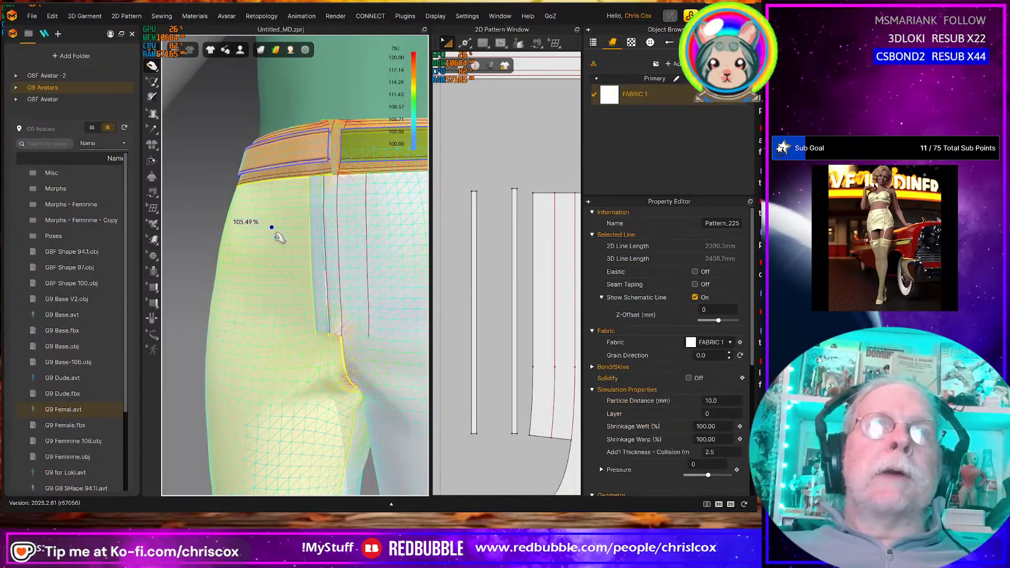
{"action": "middle_click_drag", "start_coordinate": [494, 300], "coordinate": [580, 294]}
{"action": "left_click", "coordinate": [505, 311]}
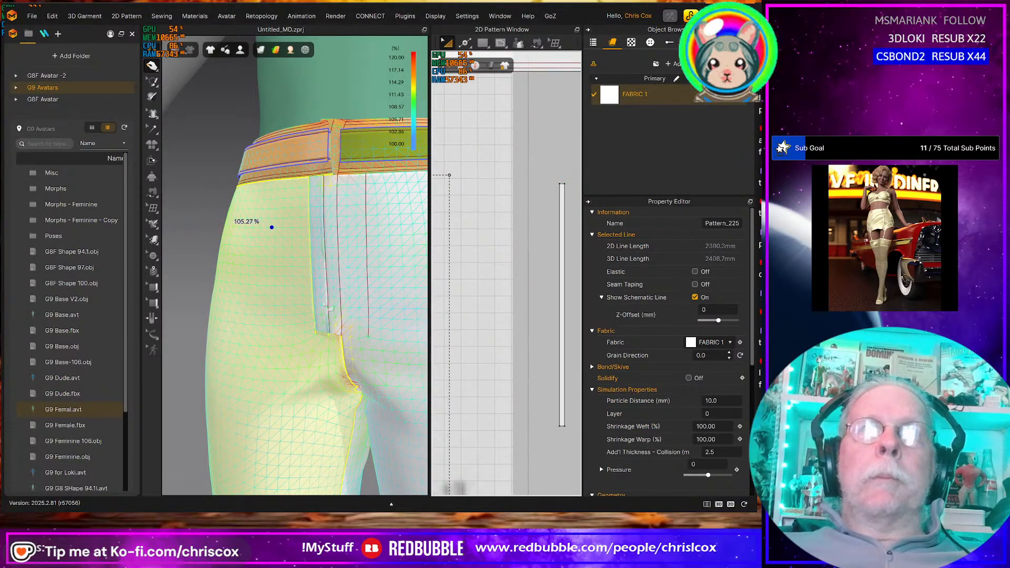
{"action": "scroll", "coordinate": [481, 312], "scroll_direction": "down", "scroll_amount": 4}
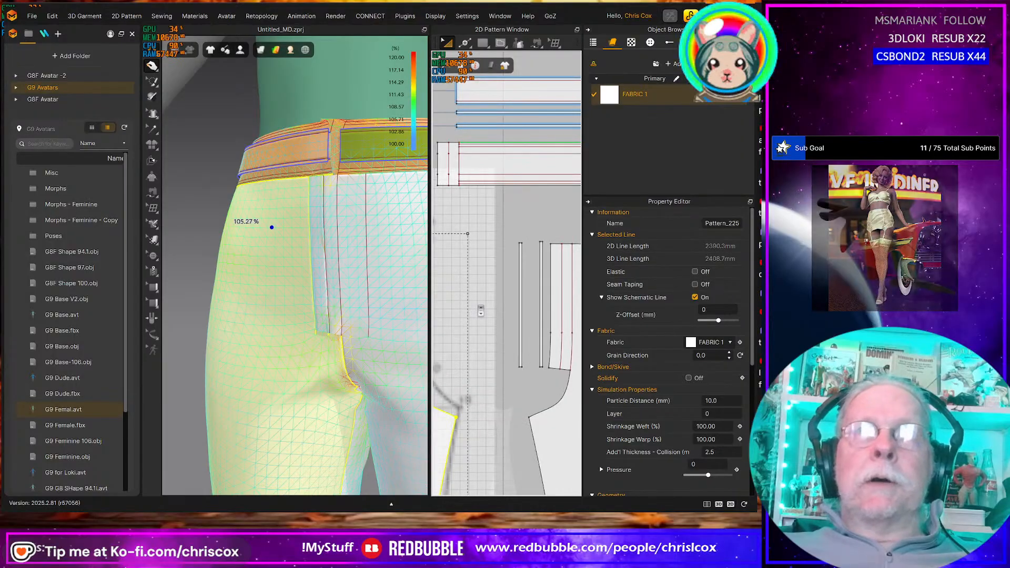
{"action": "left_click", "coordinate": [718, 413]}
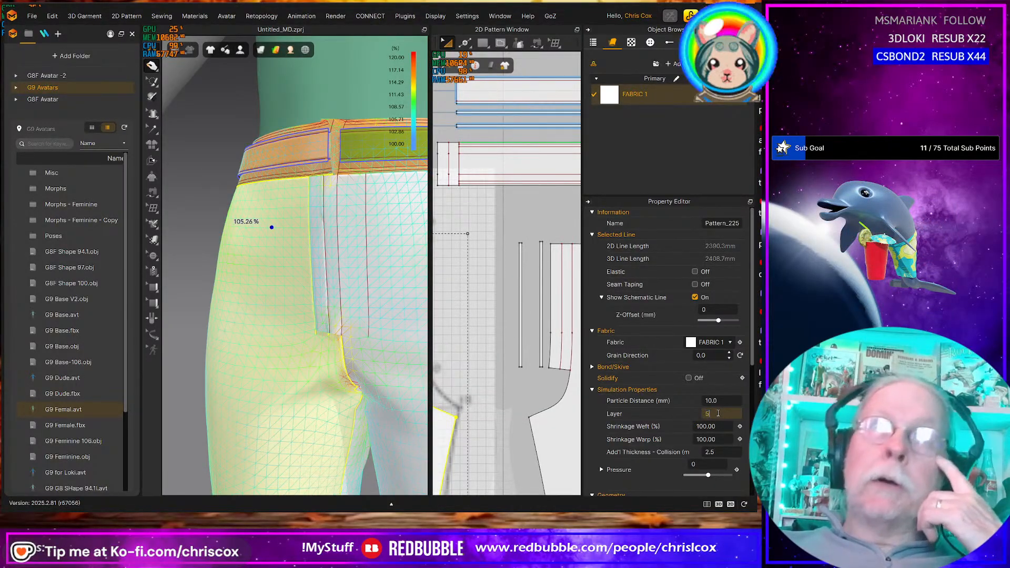
{"action": "key", "text": "Return"}
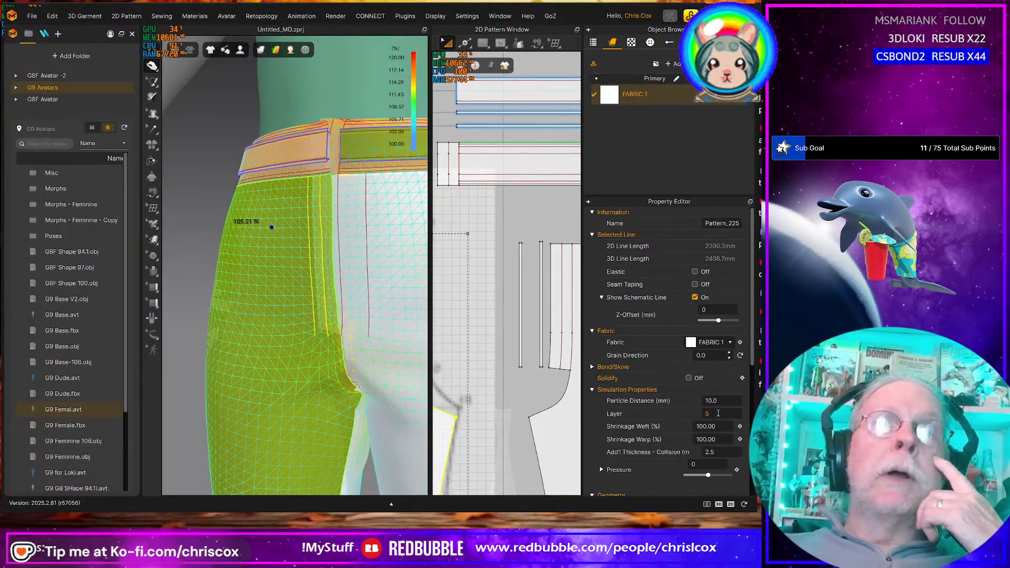
Inspect the simulated fly from the front and side, checking how the waistband's overlapping end sits above it
{"action": "right_click_drag", "start_coordinate": [332, 272], "coordinate": [355, 287]}
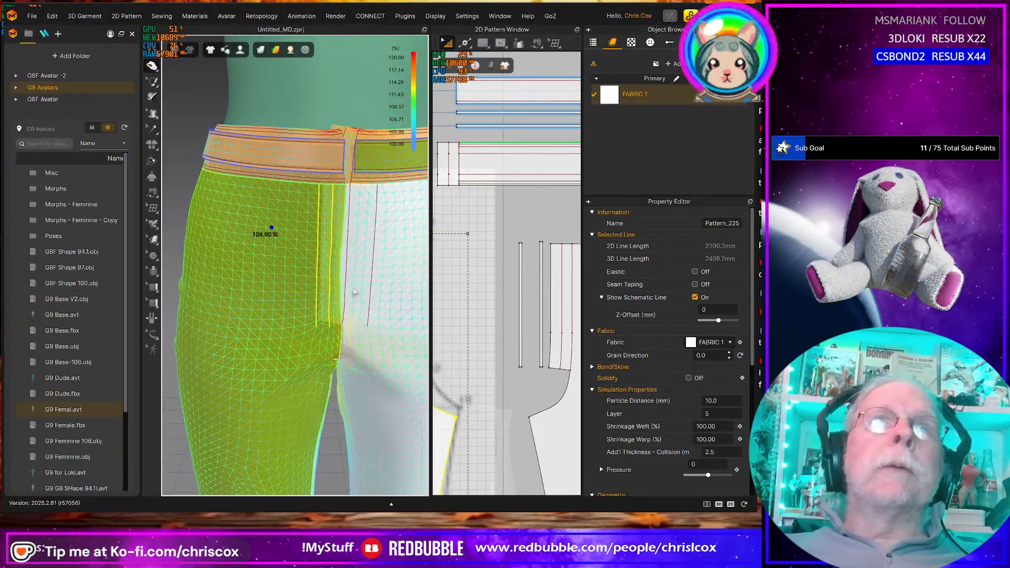
{"action": "scroll", "coordinate": [359, 258], "scroll_direction": "up", "scroll_amount": 3}
{"action": "right_click_drag", "start_coordinate": [367, 250], "coordinate": [297, 269]}
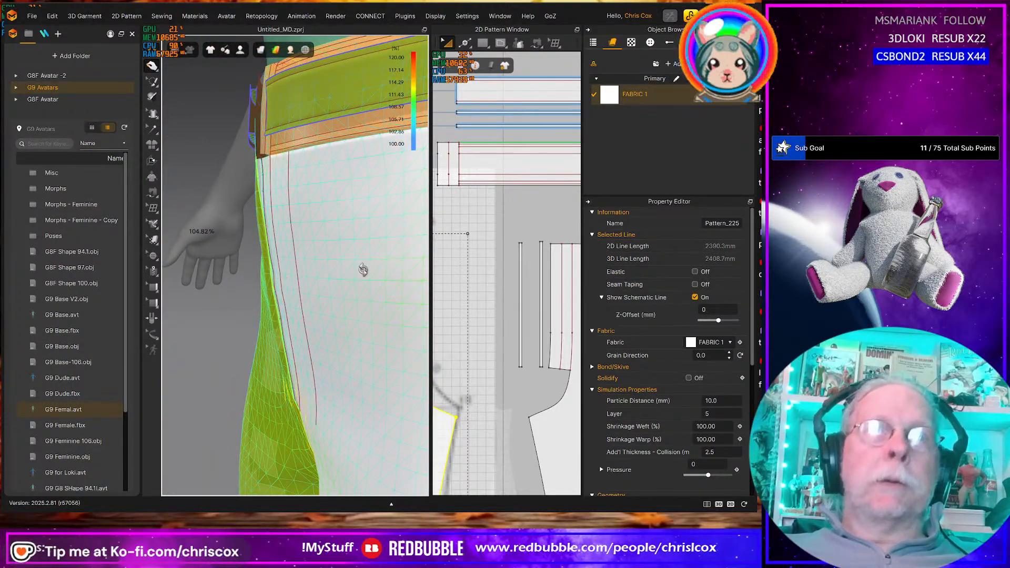
{"action": "right_click_drag", "start_coordinate": [361, 266], "coordinate": [378, 275]}
{"action": "scroll", "coordinate": [377, 275], "scroll_direction": "down", "scroll_amount": 3}
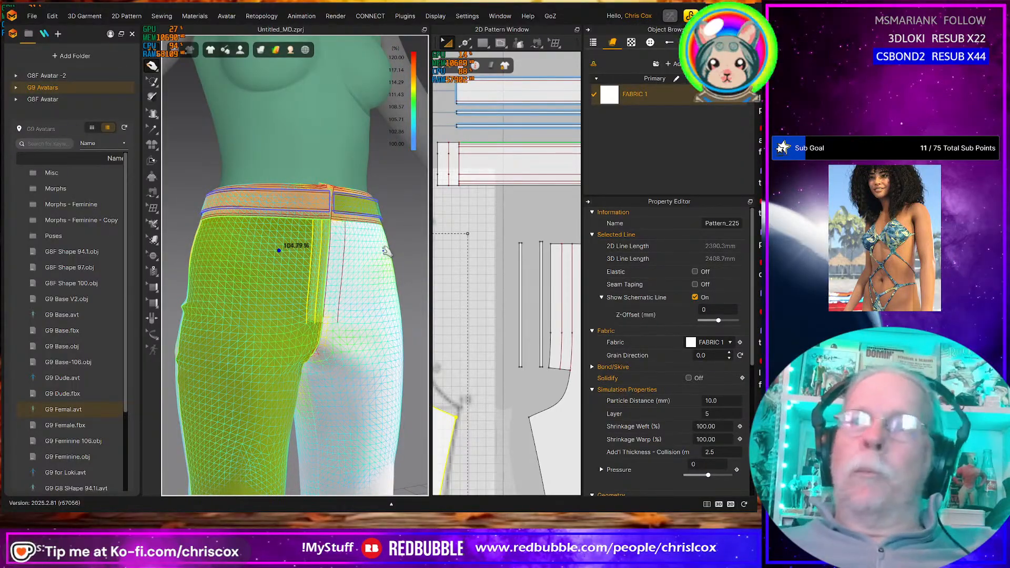
{"action": "scroll", "coordinate": [380, 272], "scroll_direction": "up", "scroll_amount": 3}
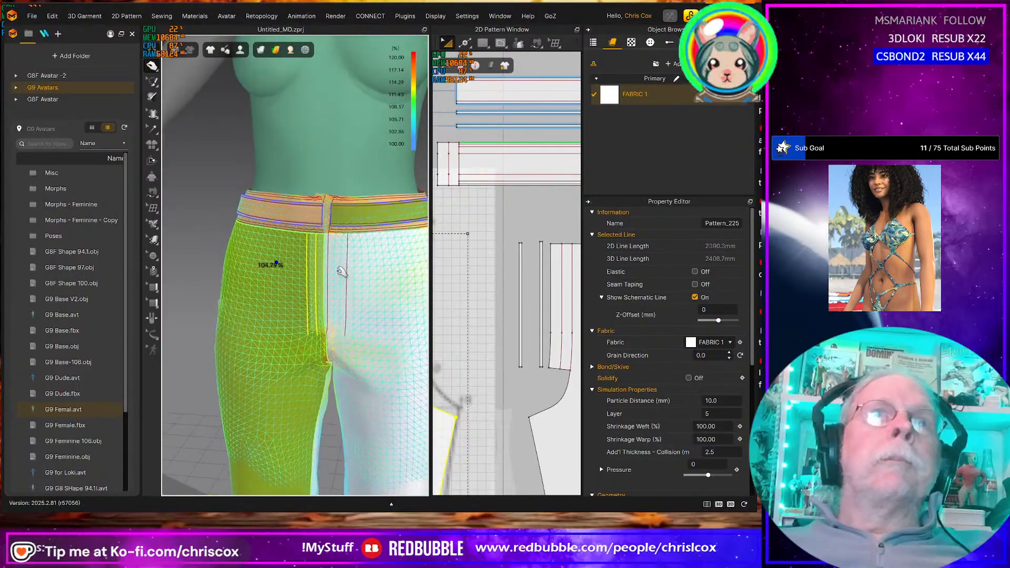
{"action": "scroll", "coordinate": [341, 263], "scroll_direction": "up", "scroll_amount": 3}
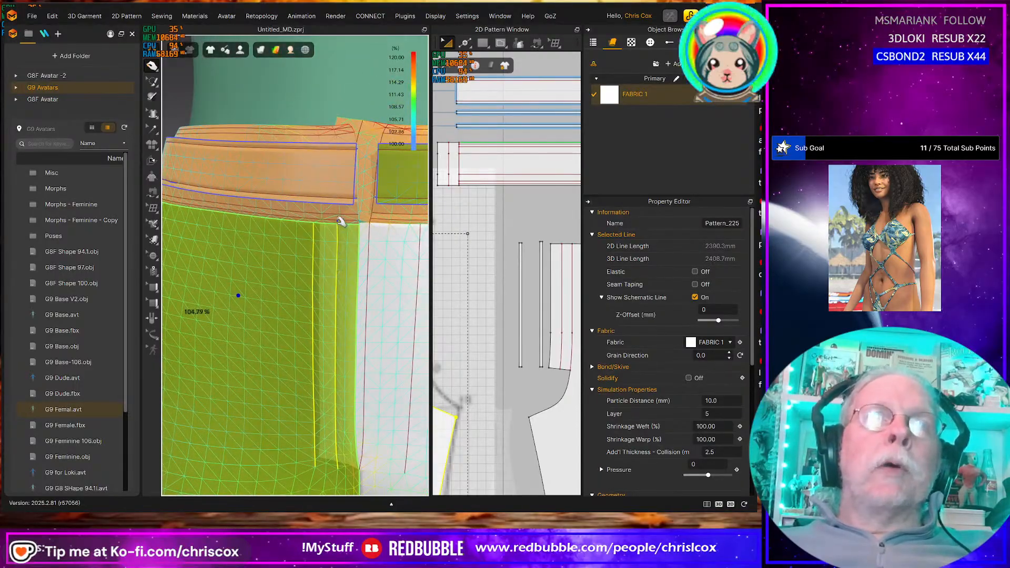
{"action": "left_click", "coordinate": [348, 123]}
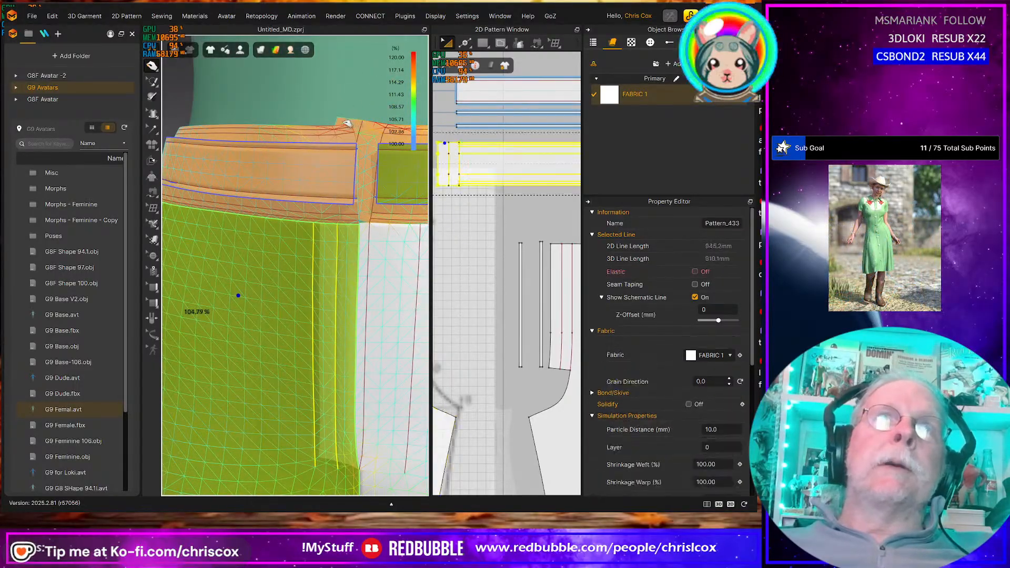
{"action": "left_click_drag", "start_coordinate": [348, 123], "coordinate": [348, 119]}
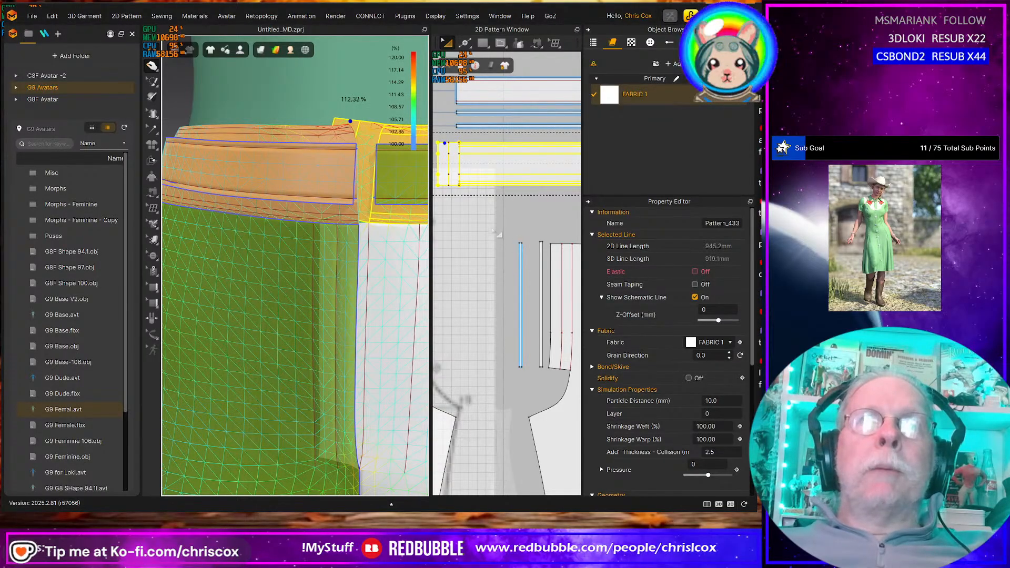
Select the outer narrow strip's short top edge for editing in the pattern view
{"action": "right_click_drag", "start_coordinate": [498, 234], "coordinate": [497, 255]}
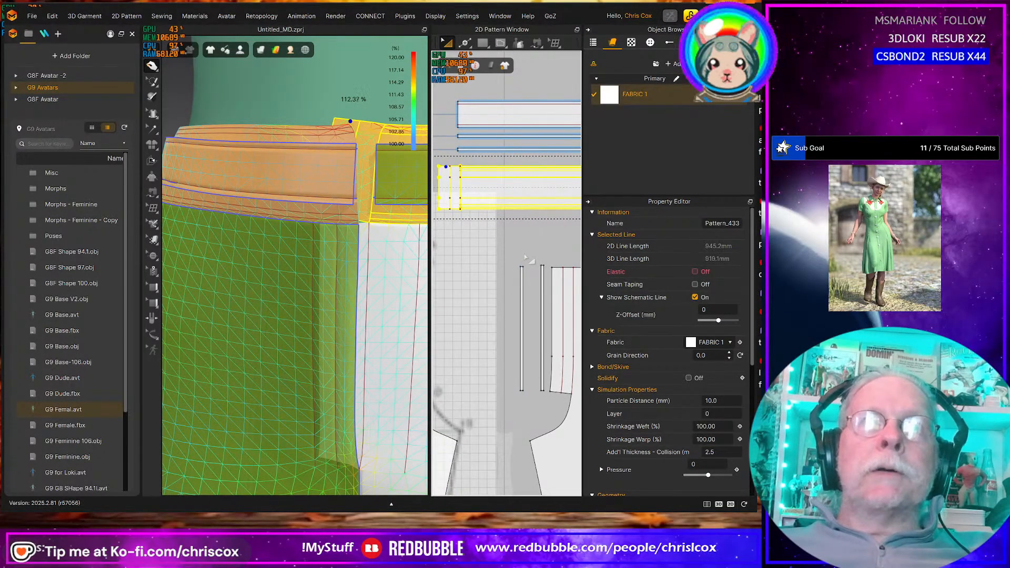
{"action": "scroll", "coordinate": [526, 261], "scroll_direction": "up", "scroll_amount": 3}
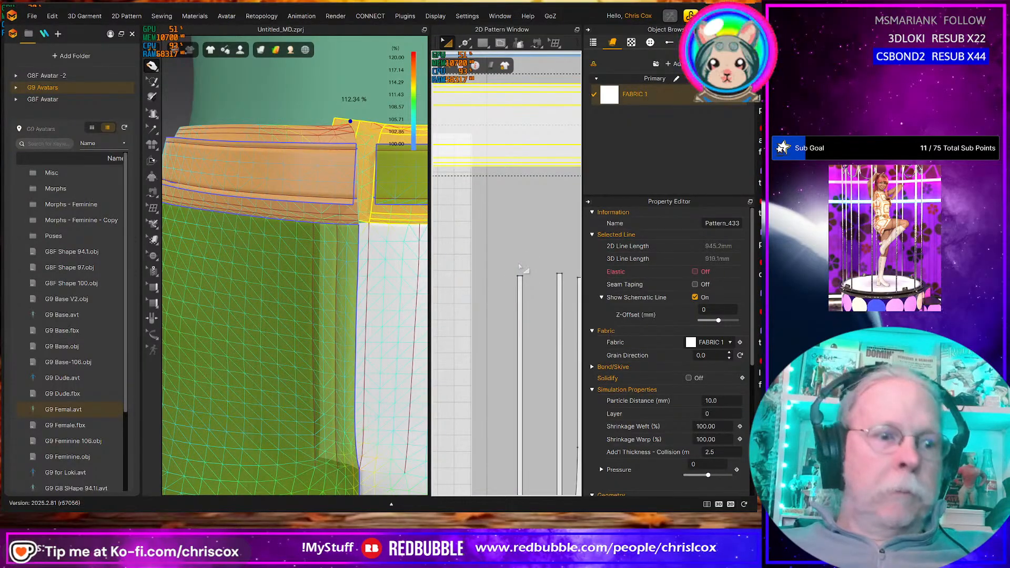
{"action": "key", "text": "z"}
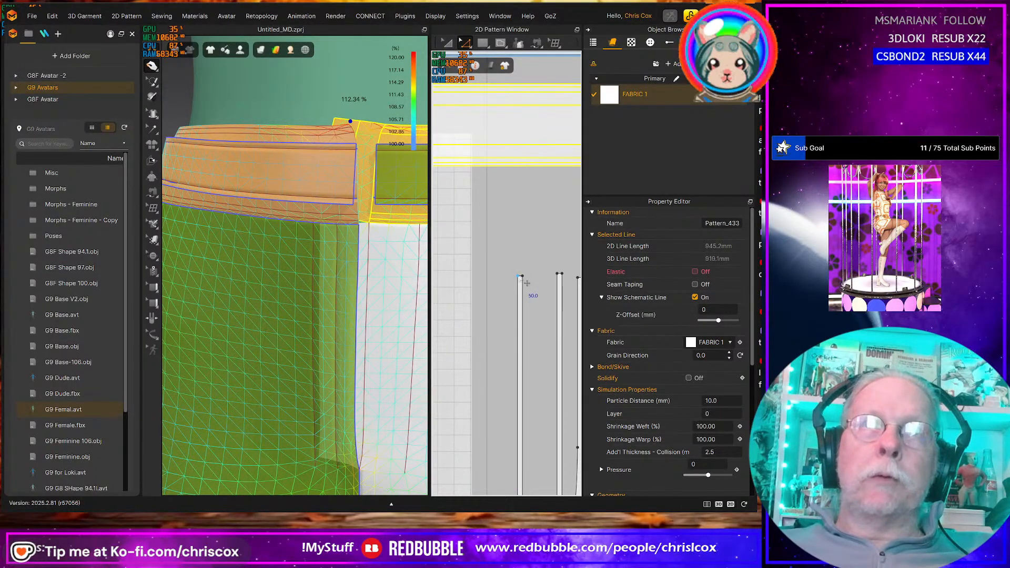
{"action": "scroll", "coordinate": [529, 283], "scroll_direction": "up", "scroll_amount": 3}
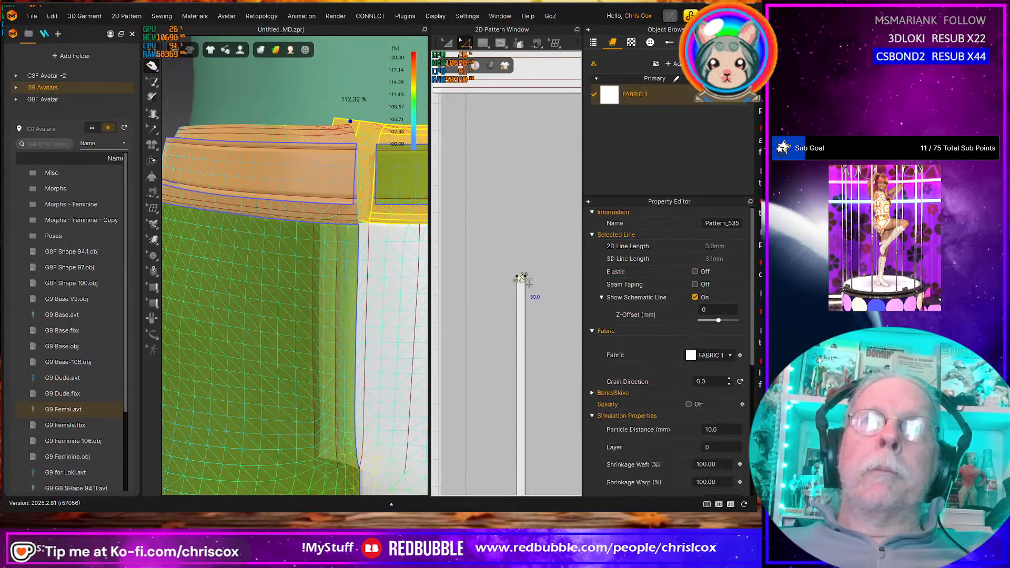
{"action": "right_click", "coordinate": [519, 277]}
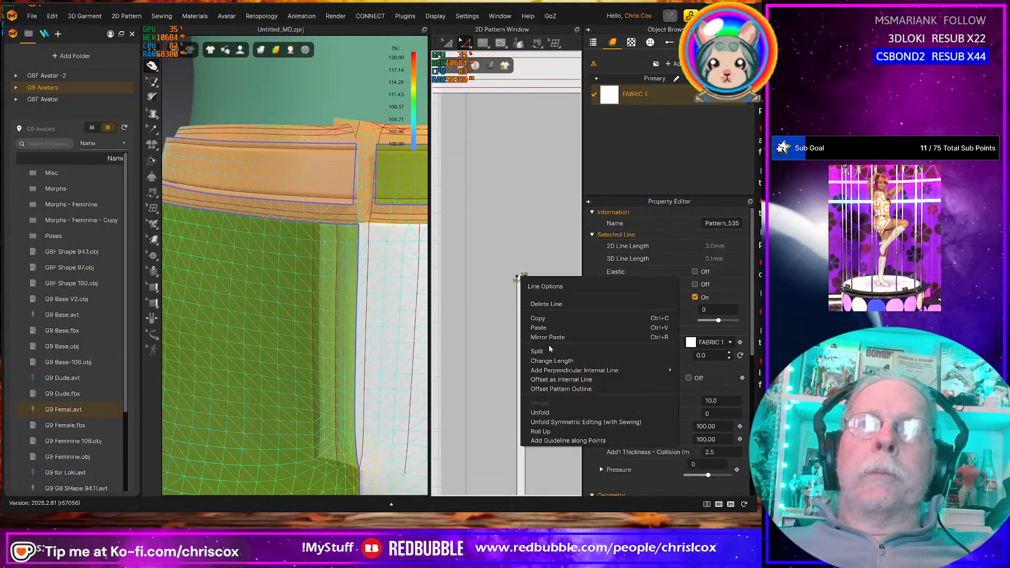
{"action": "left_click", "coordinate": [561, 379]}
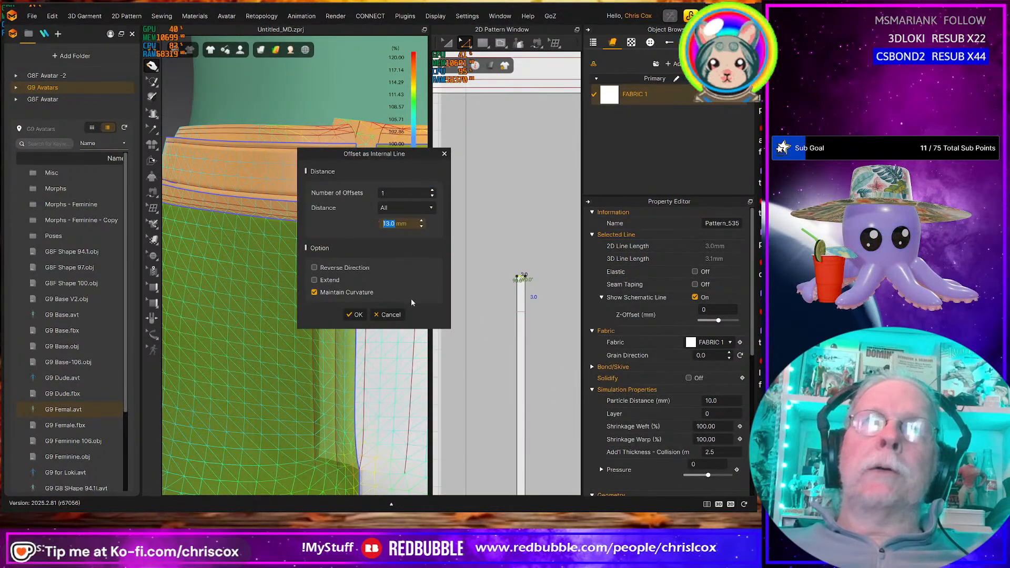
{"action": "left_click", "coordinate": [389, 315]}
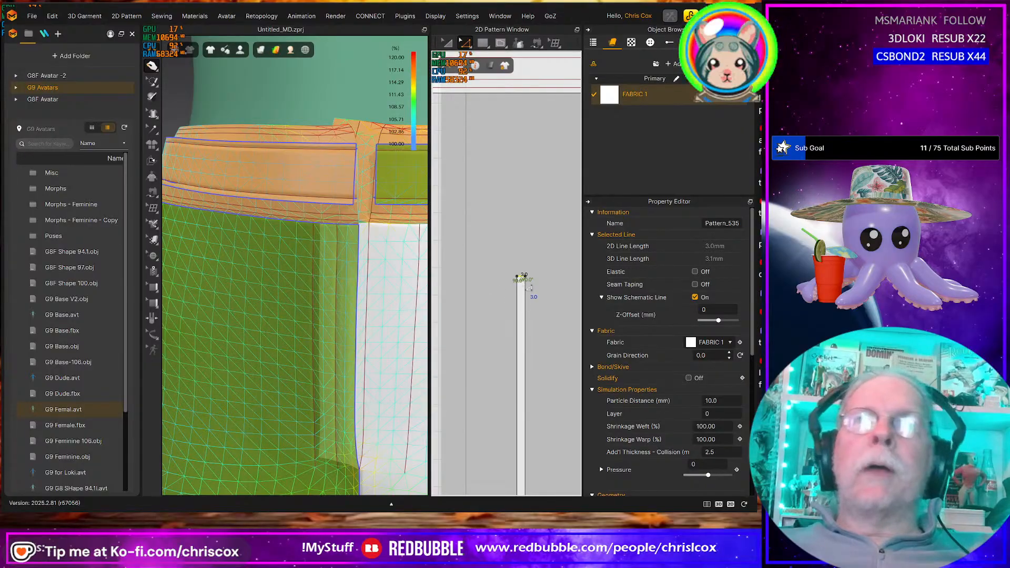
Extend the outer narrow strip's top edge upward by 50 mm with Offset Pattern Outline, keeping an internal line at the original edge
{"action": "right_click", "coordinate": [523, 278]}
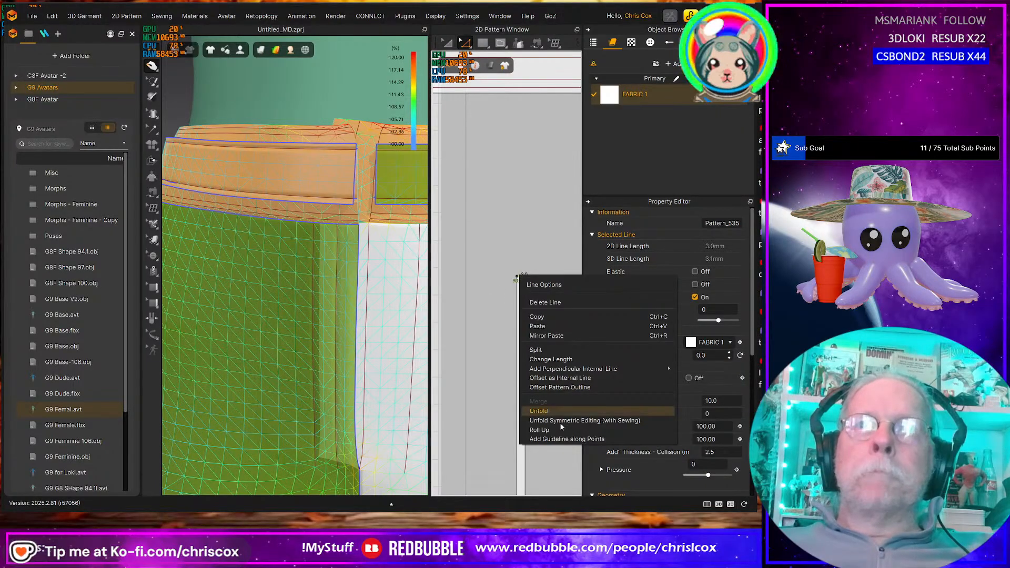
{"action": "left_click", "coordinate": [561, 387]}
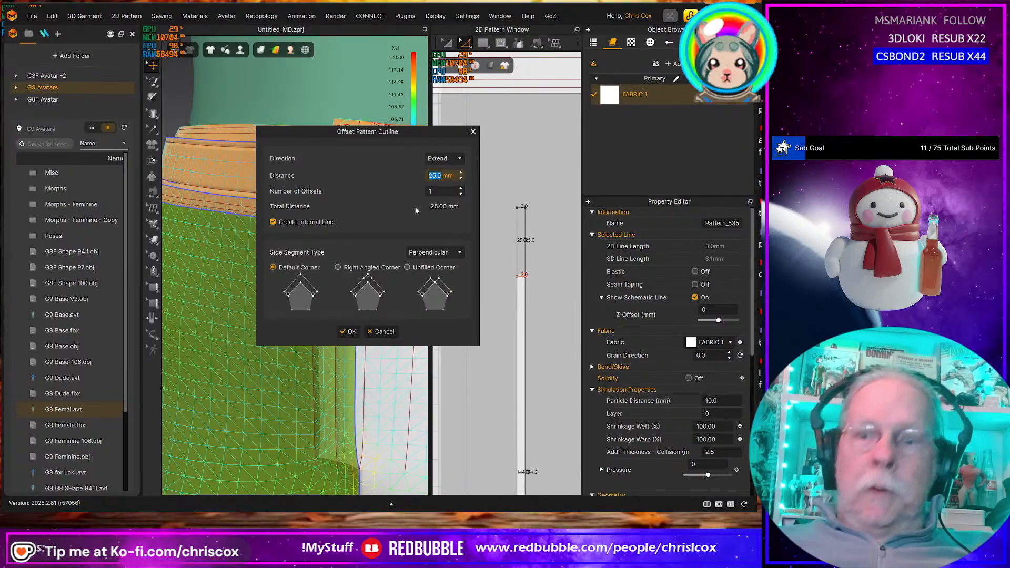
{"action": "type", "text": "50"}
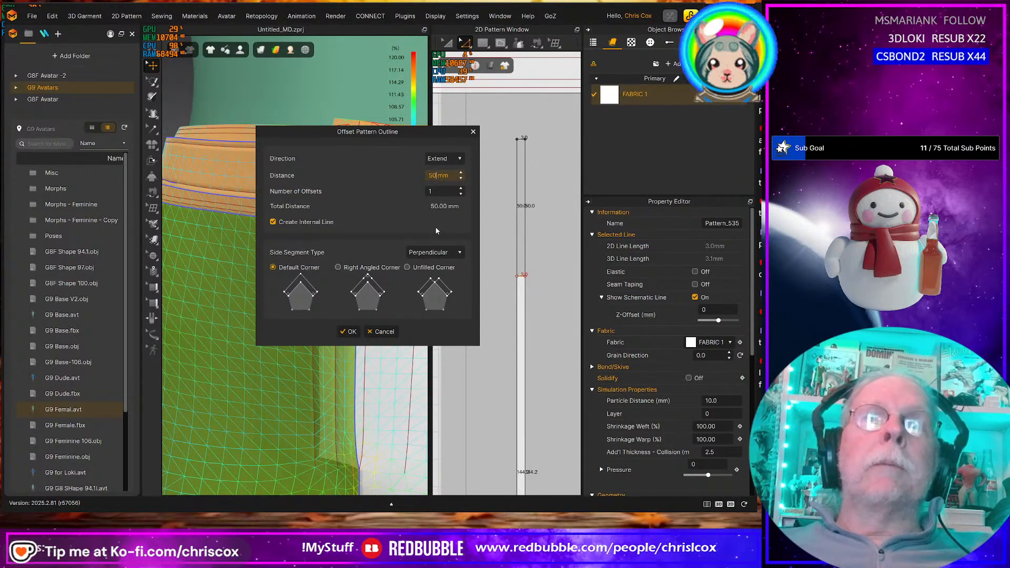
{"action": "left_click", "coordinate": [349, 331]}
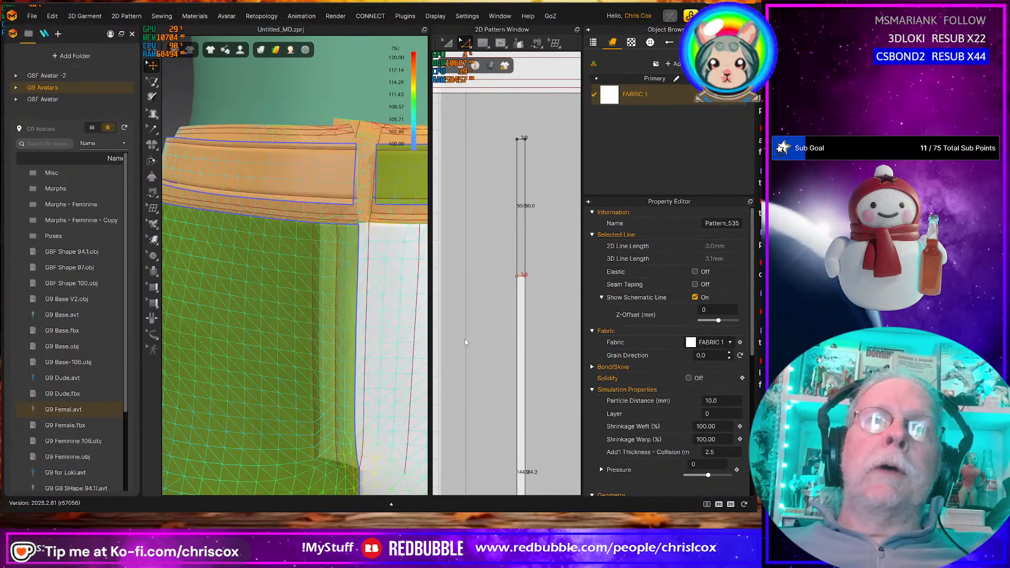
{"action": "left_click", "coordinate": [538, 359]}
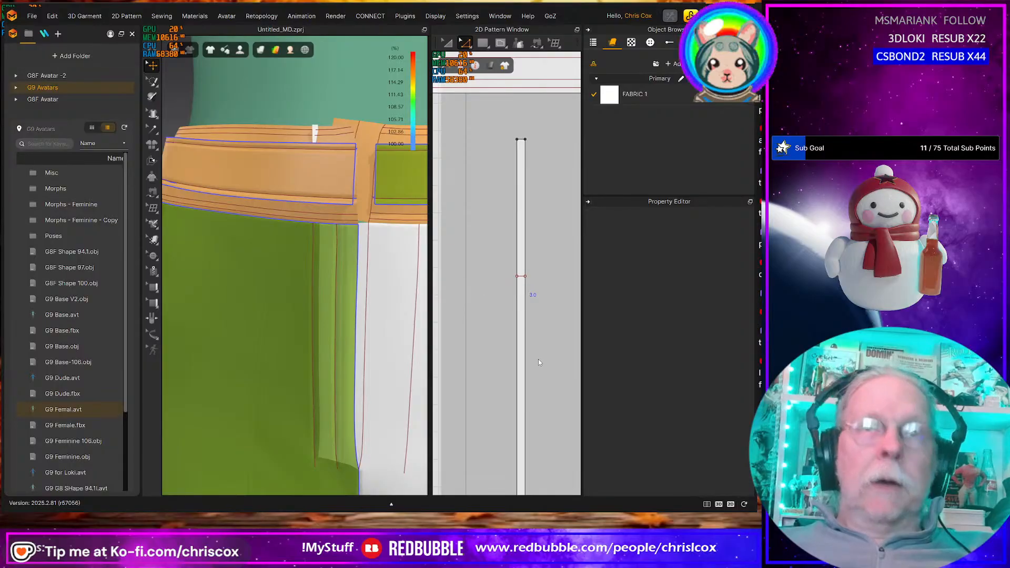
Extend the other narrow strip's top edge upward by 50 mm with Offset Pattern Outline, including the internal line
{"action": "key", "text": "b"}
{"action": "left_click", "coordinate": [529, 362]}
{"action": "scroll", "coordinate": [529, 362], "scroll_direction": "up", "scroll_amount": 2}
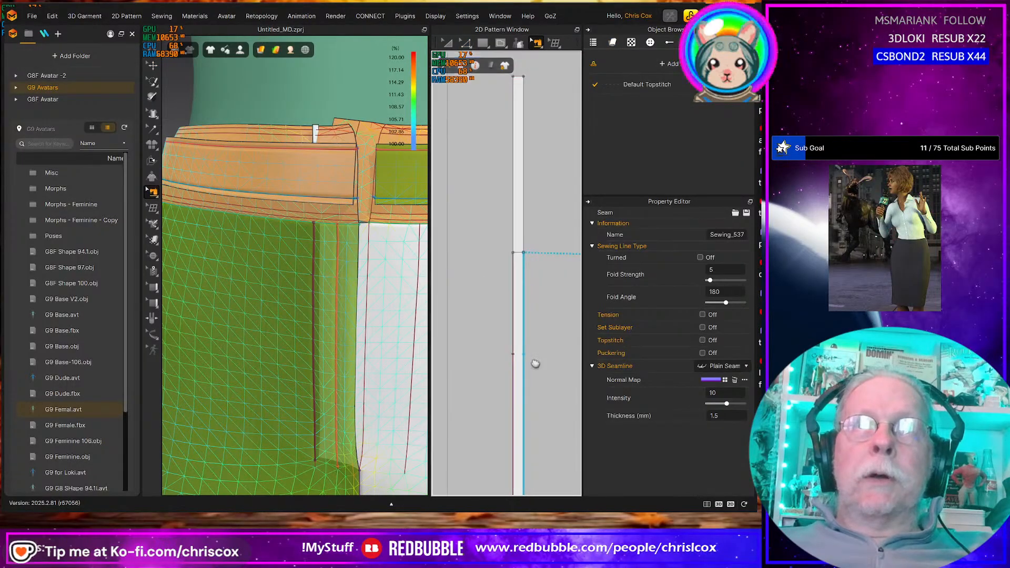
{"action": "middle_click_drag", "start_coordinate": [529, 364], "coordinate": [444, 402]}
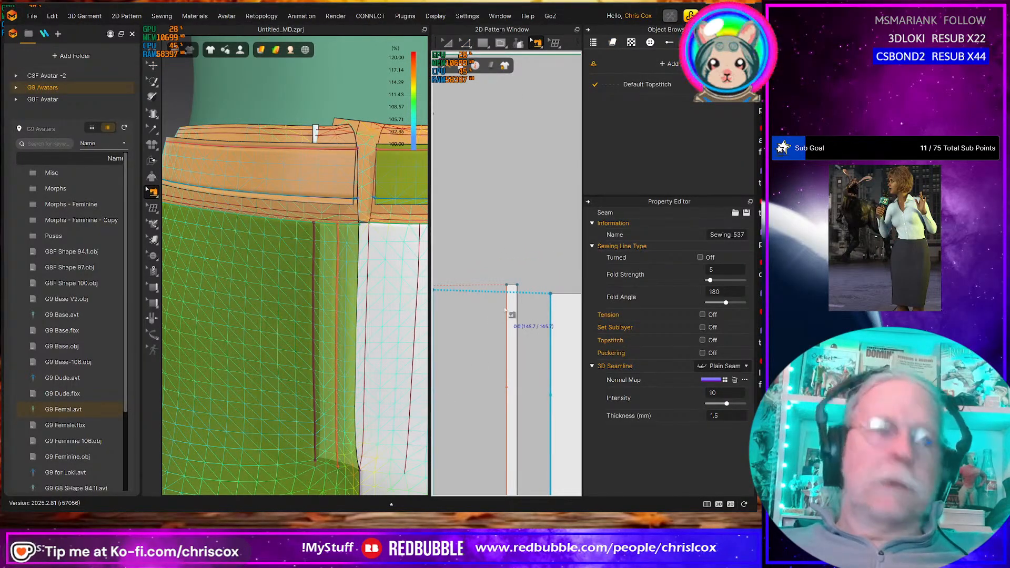
{"action": "key", "text": "z"}
{"action": "left_click", "coordinate": [512, 285]}
{"action": "right_click", "coordinate": [512, 286]}
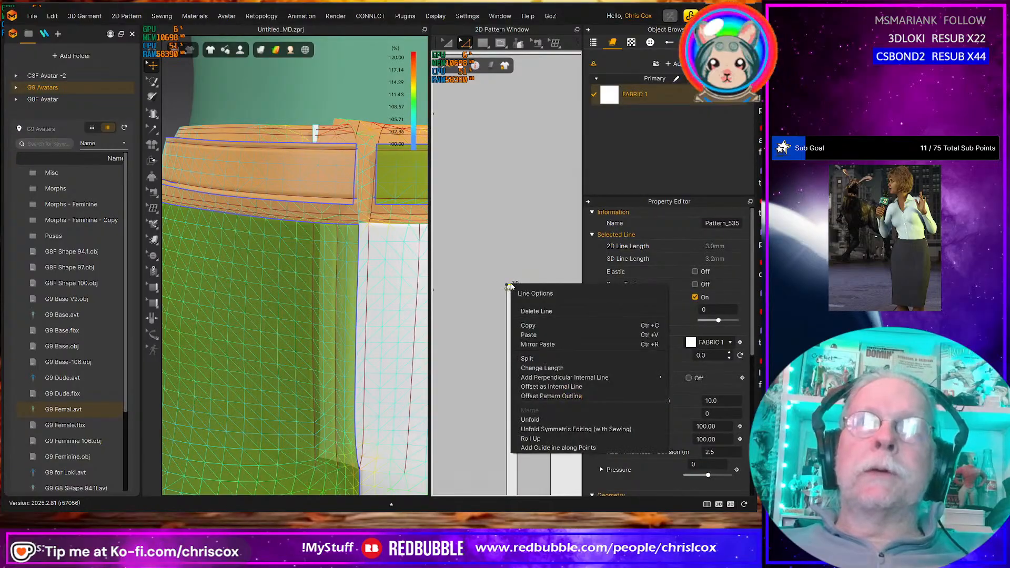
{"action": "left_click", "coordinate": [552, 396]}
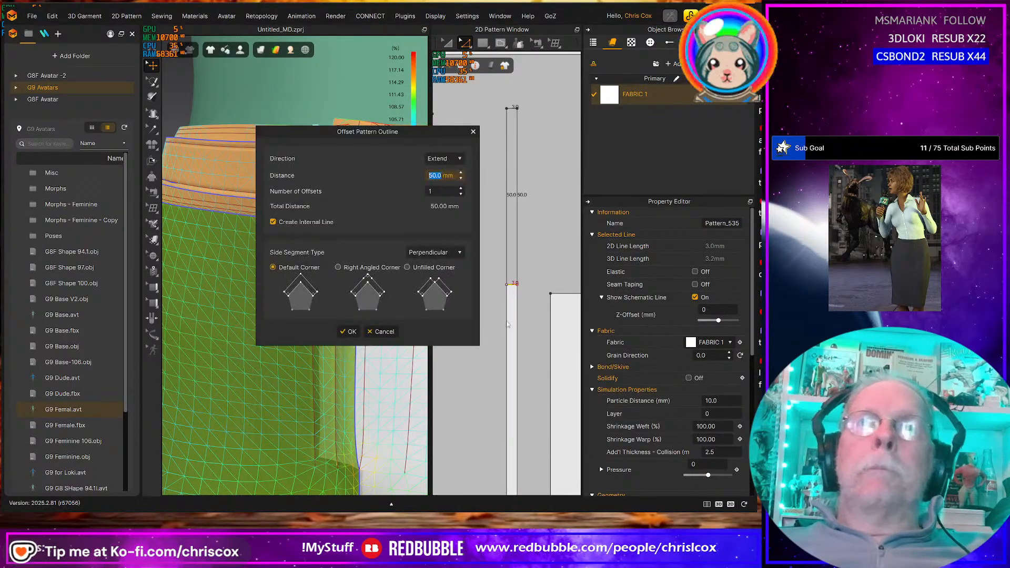
{"action": "left_click", "coordinate": [348, 331]}
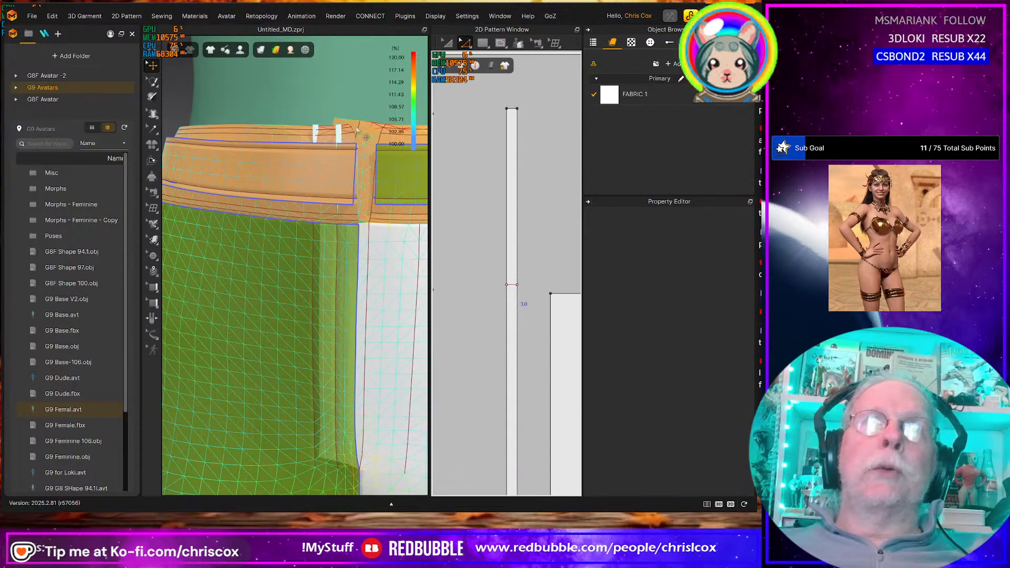
Sew the long edge of each strip's new extension to the matching vertical line at the waistband's overlapping end
{"action": "scroll", "coordinate": [423, 235], "scroll_direction": "up", "scroll_amount": 1}
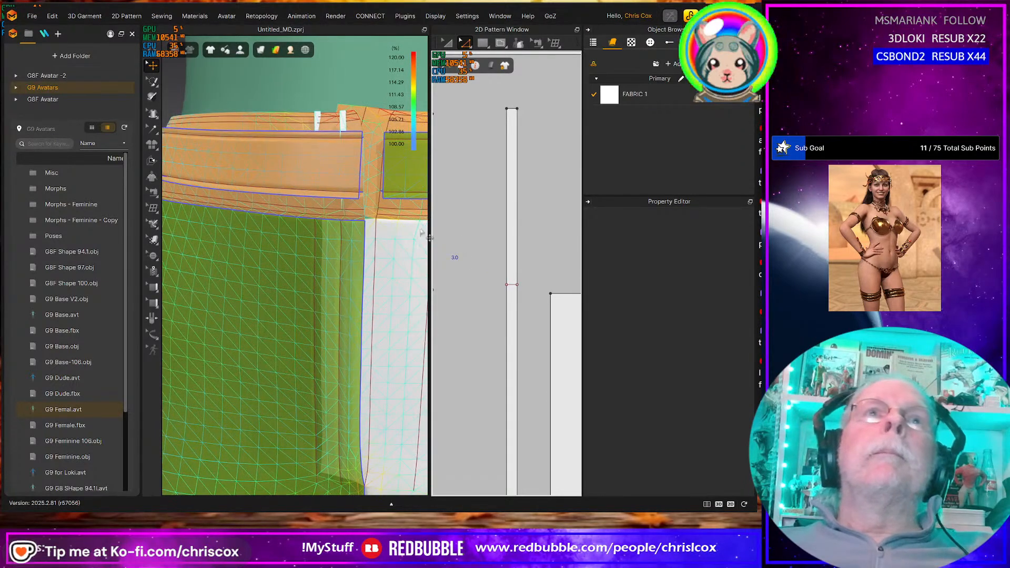
{"action": "middle_click_drag", "start_coordinate": [424, 231], "coordinate": [399, 322]}
{"action": "scroll", "coordinate": [415, 341], "scroll_direction": "up", "scroll_amount": 2}
{"action": "scroll", "coordinate": [411, 321], "scroll_direction": "up", "scroll_amount": 1}
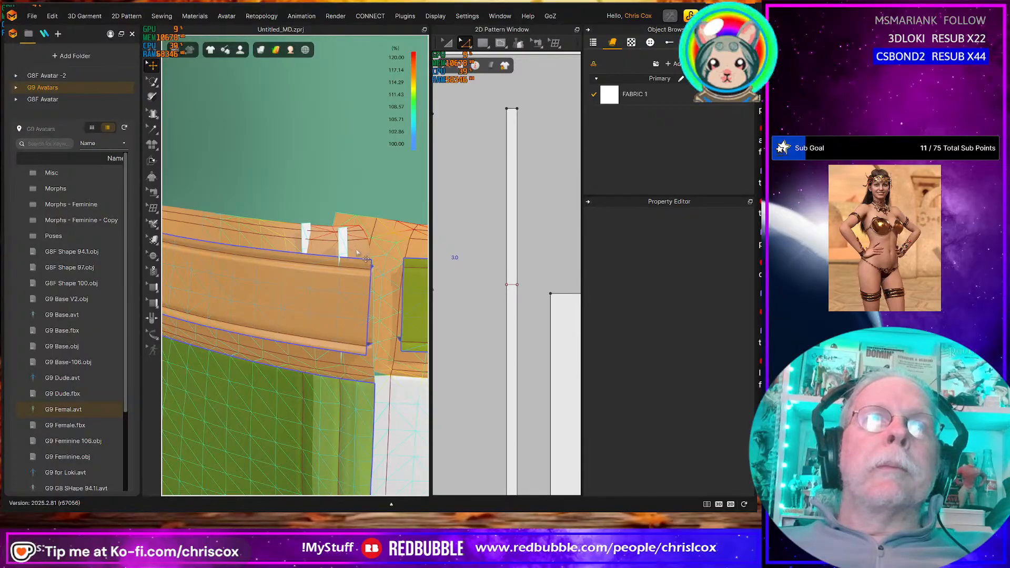
{"action": "key", "text": "n"}
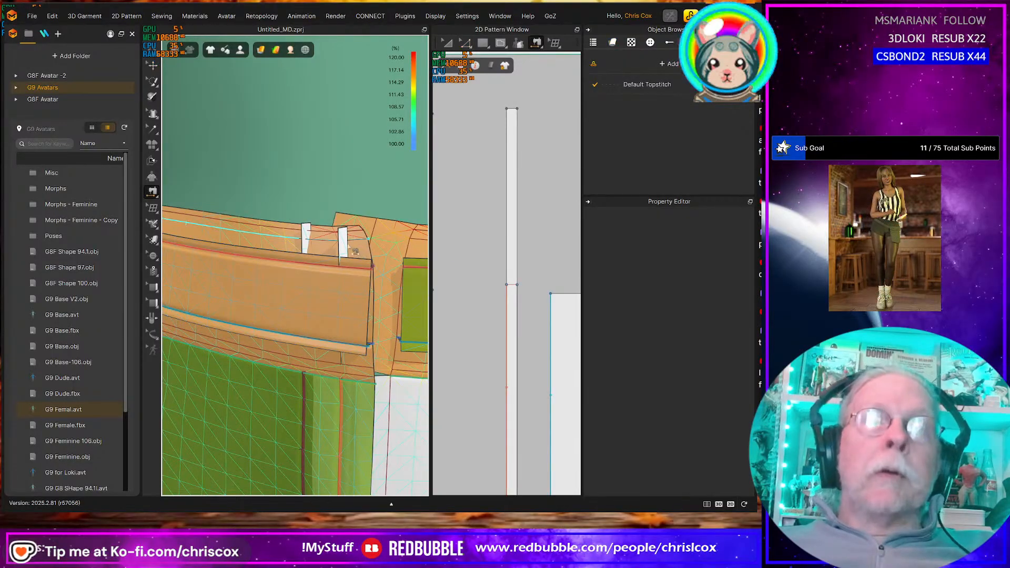
{"action": "left_click", "coordinate": [350, 248]}
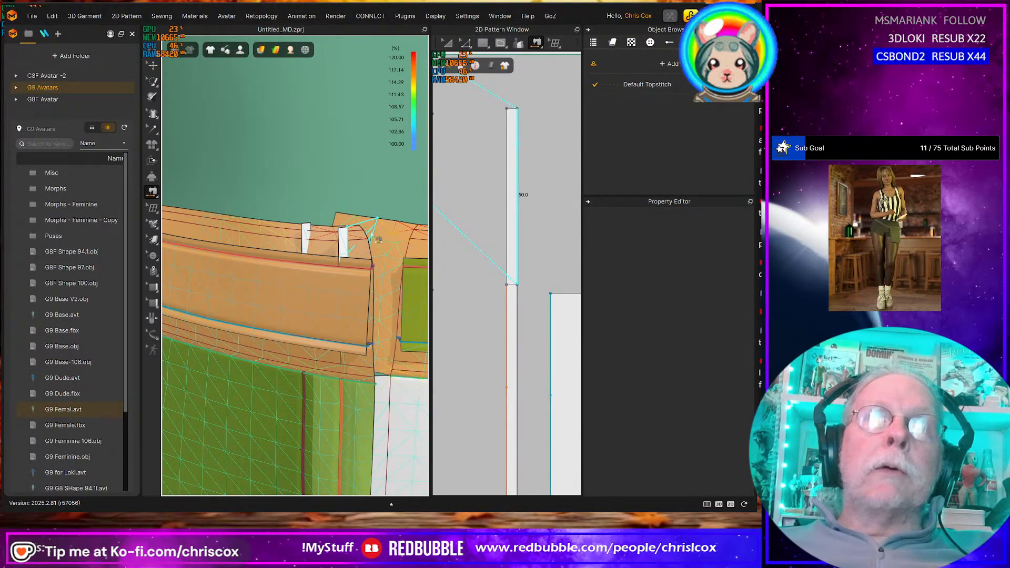
{"action": "left_click", "coordinate": [312, 234]}
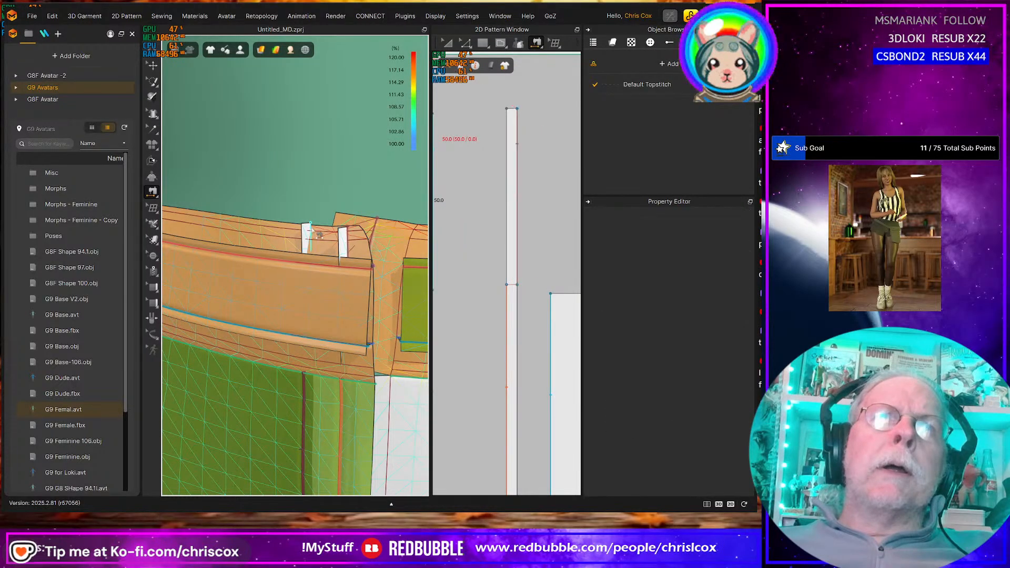
{"action": "left_click", "coordinate": [311, 229]}
{"action": "left_click", "coordinate": [335, 217]}
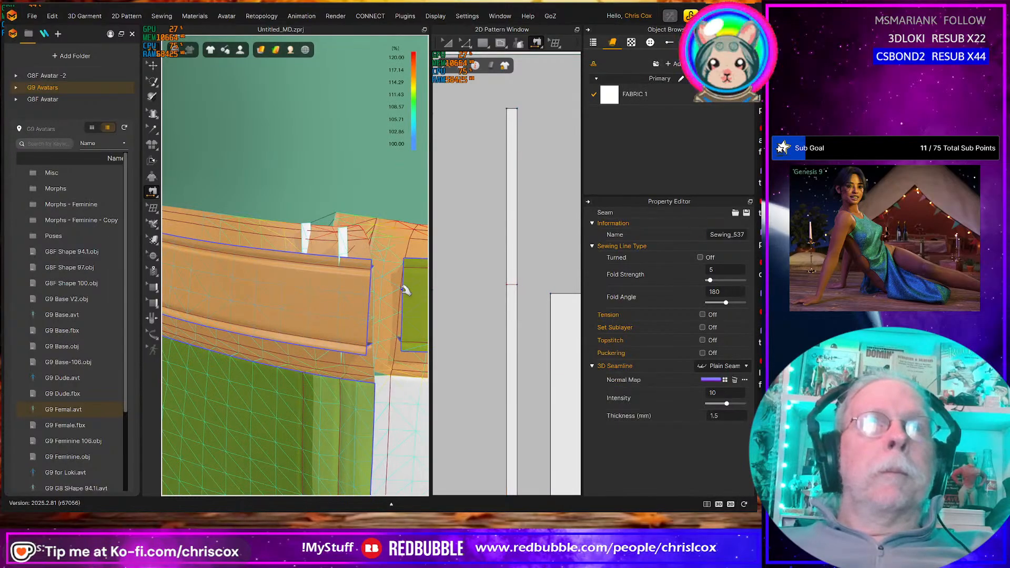
Run the simulation and pull the waistband's overlapping end outward to draw the strip extensions into place
{"action": "key", "text": "space"}
{"action": "left_click_drag", "start_coordinate": [348, 224], "coordinate": [387, 232]}
{"action": "right_click_drag", "start_coordinate": [388, 297], "coordinate": [318, 352]}
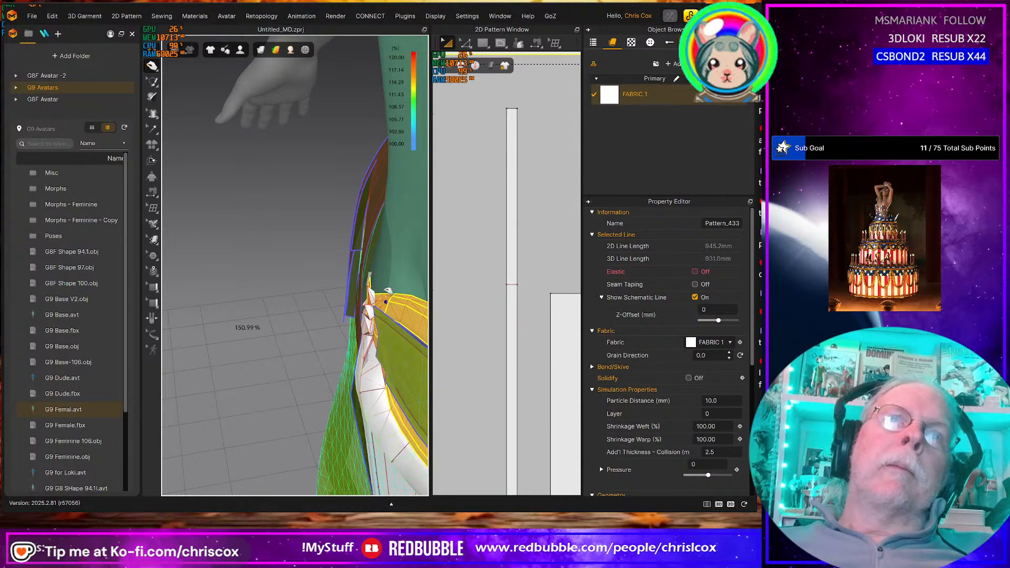
{"action": "left_click_drag", "start_coordinate": [388, 291], "coordinate": [411, 246]}
Remove both seams joining the strip extensions to the waistband's overlapping end
{"action": "key", "text": "n"}
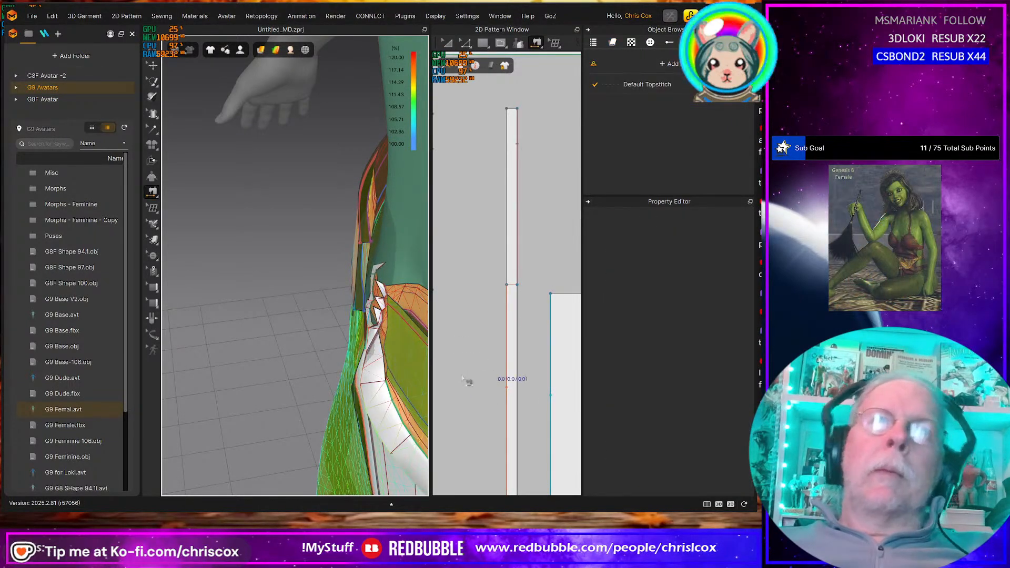
{"action": "right_click_drag", "start_coordinate": [409, 394], "coordinate": [458, 363]}
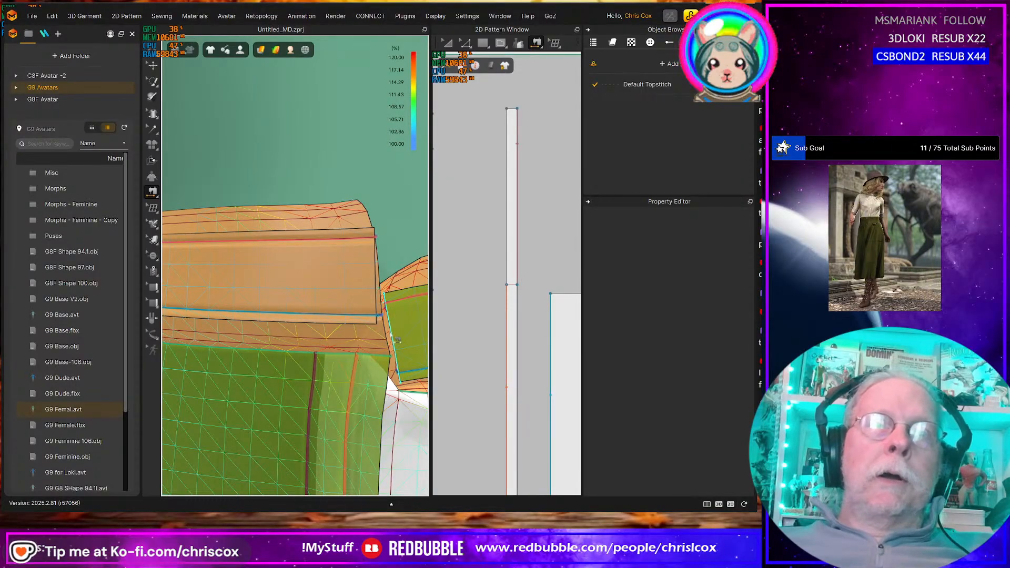
{"action": "scroll", "coordinate": [518, 314], "scroll_direction": "down", "scroll_amount": 3}
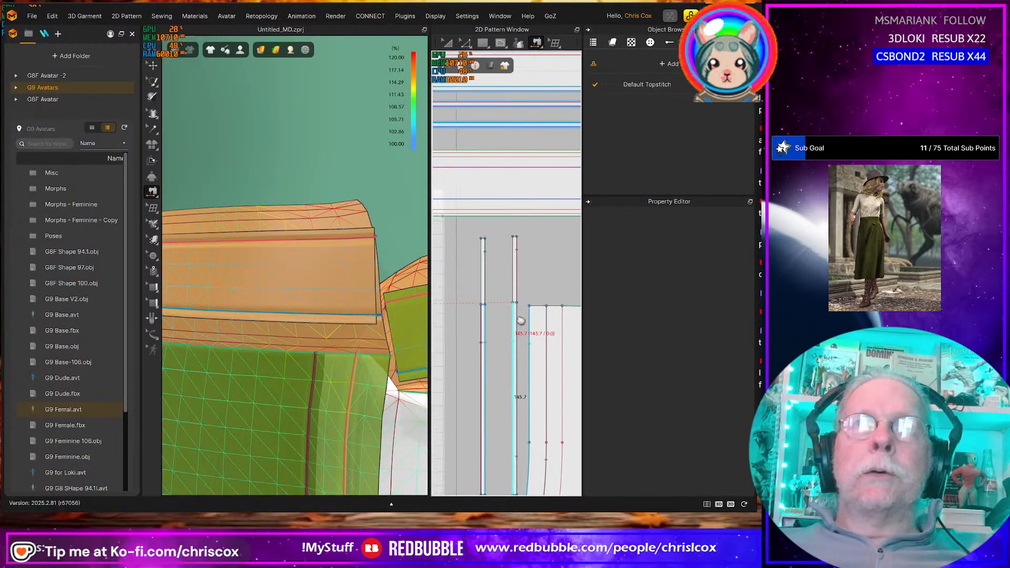
{"action": "right_click_drag", "start_coordinate": [389, 341], "coordinate": [335, 376]}
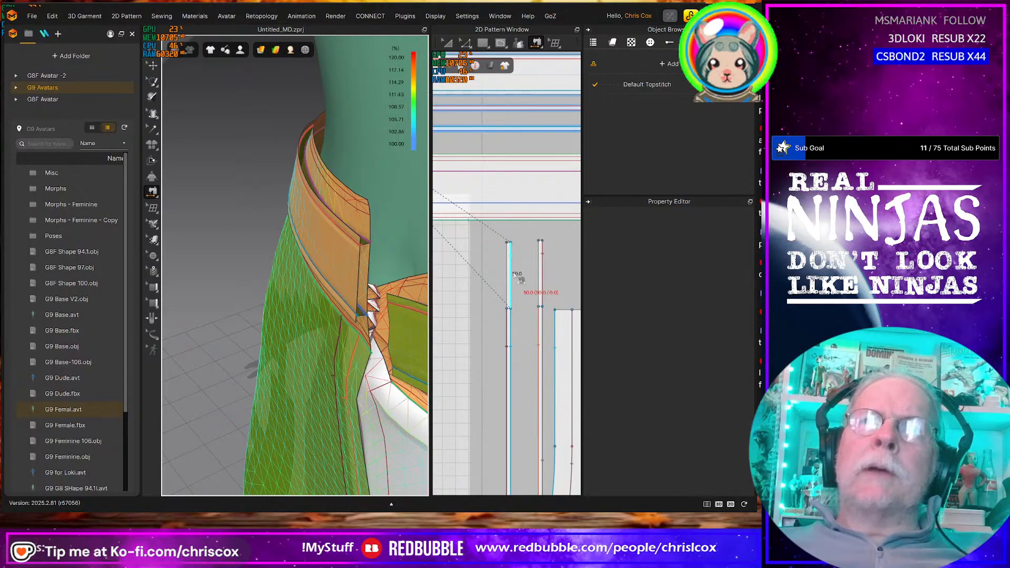
{"action": "middle_click_drag", "start_coordinate": [493, 287], "coordinate": [508, 321]}
{"action": "scroll", "coordinate": [531, 320], "scroll_direction": "down", "scroll_amount": 2}
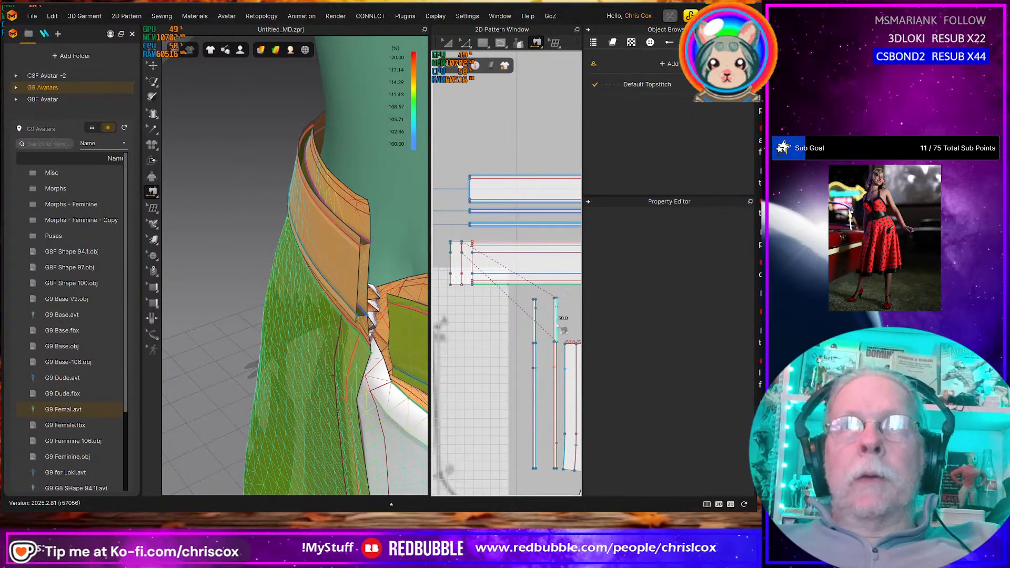
{"action": "left_click", "coordinate": [560, 326]}
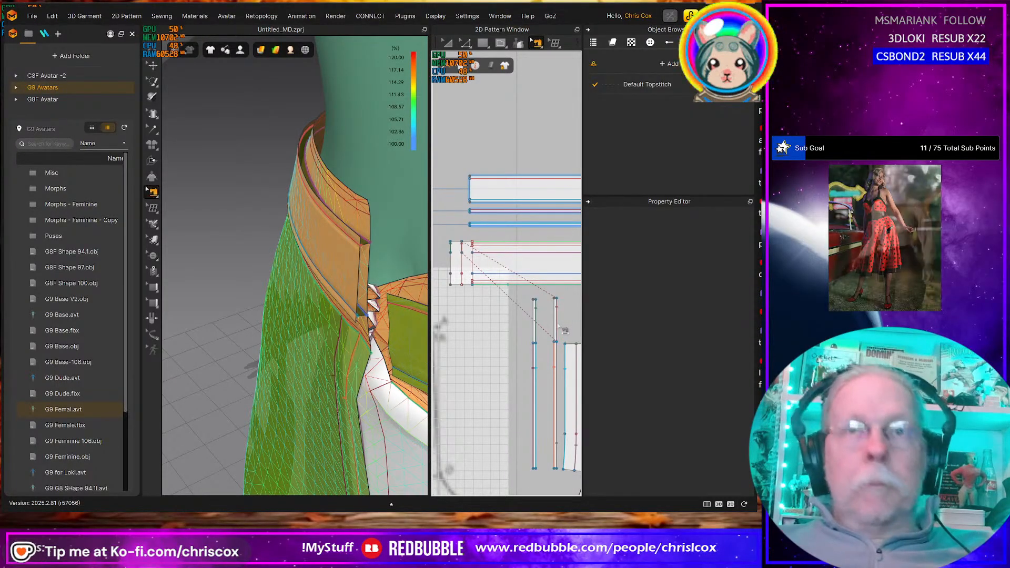
{"action": "key", "text": "ctrl+z"}
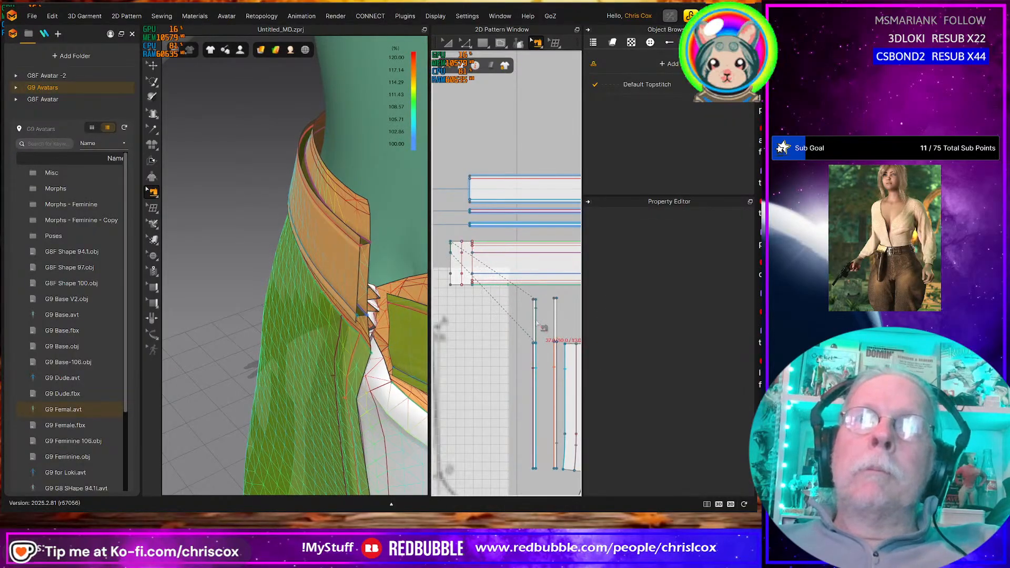
{"action": "left_click", "coordinate": [540, 326]}
{"action": "key", "text": "ctrl+z"}
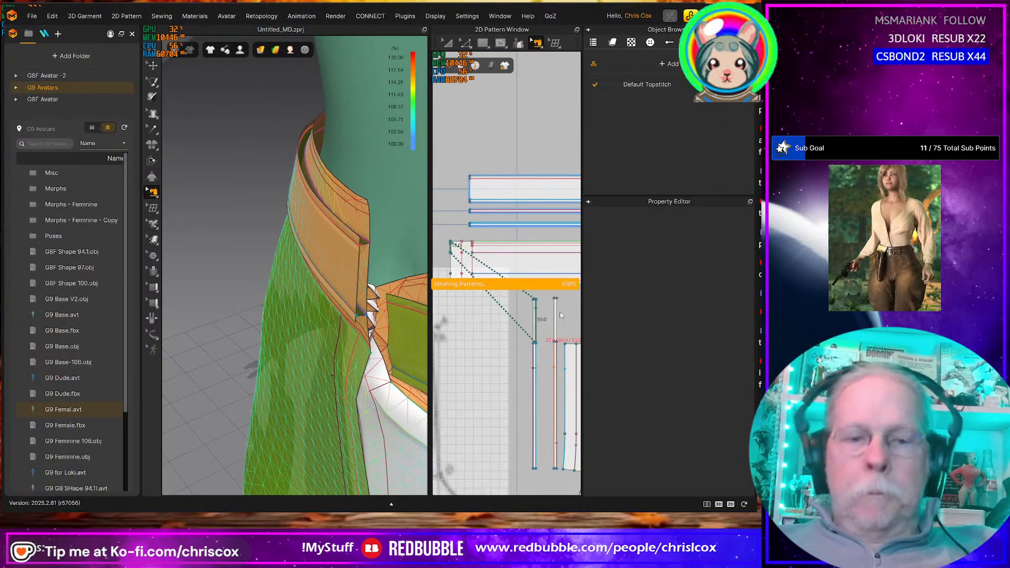
Select the waistband patterns above the front panel beside the narrow strips and shift them outward from the layout's centre
{"action": "scroll", "coordinate": [560, 315], "scroll_direction": "up", "scroll_amount": 2}
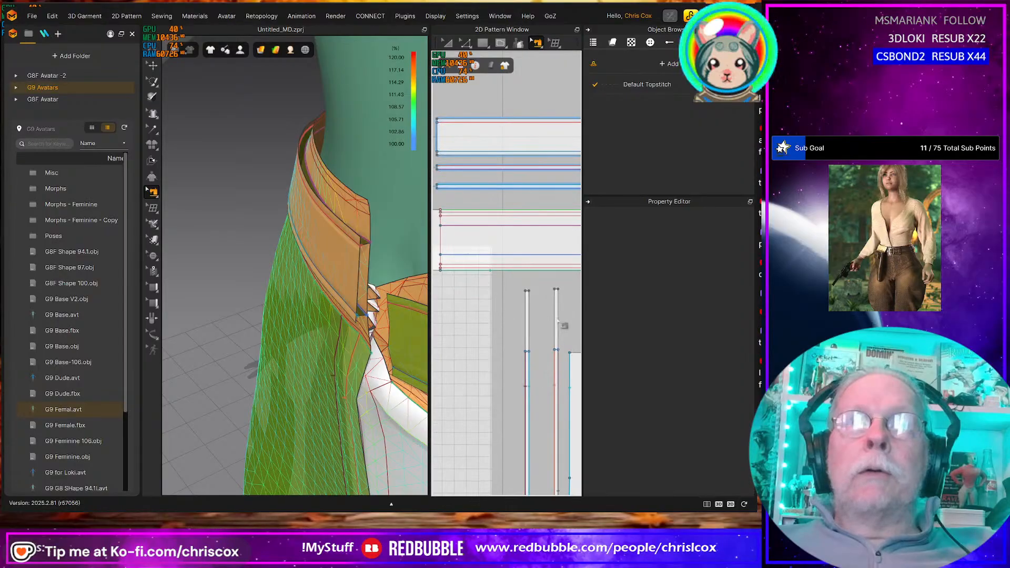
{"action": "scroll", "coordinate": [573, 323], "scroll_direction": "down", "scroll_amount": 5}
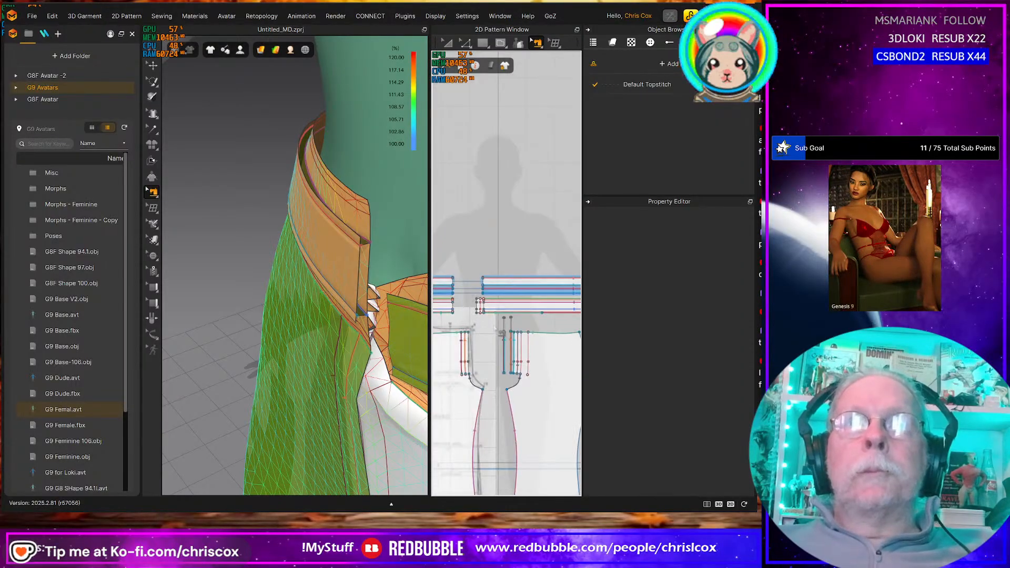
{"action": "scroll", "coordinate": [477, 319], "scroll_direction": "down", "scroll_amount": 2}
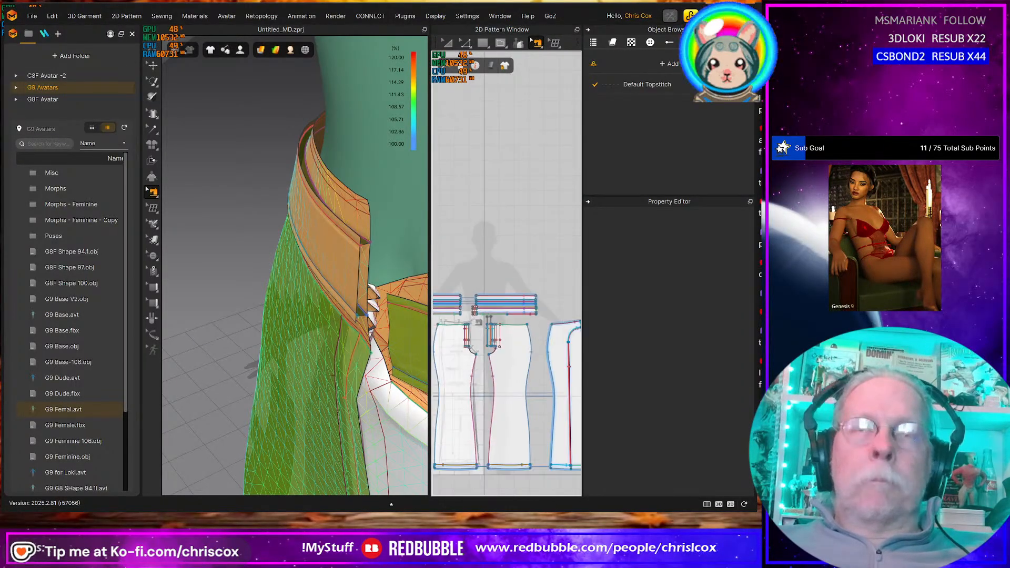
{"action": "key", "text": "Escape"}
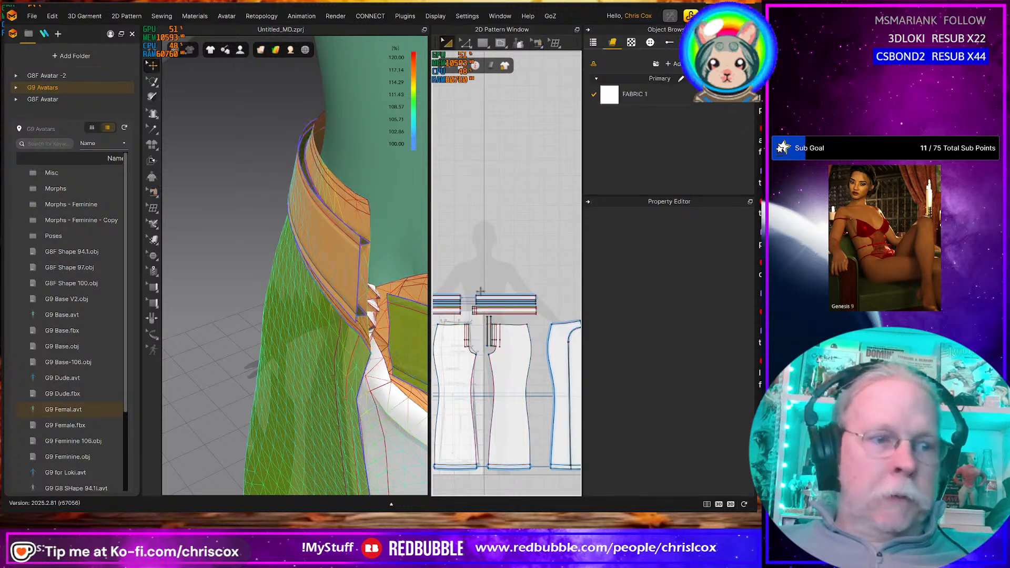
{"action": "left_click_drag", "start_coordinate": [493, 321], "coordinate": [546, 322]}
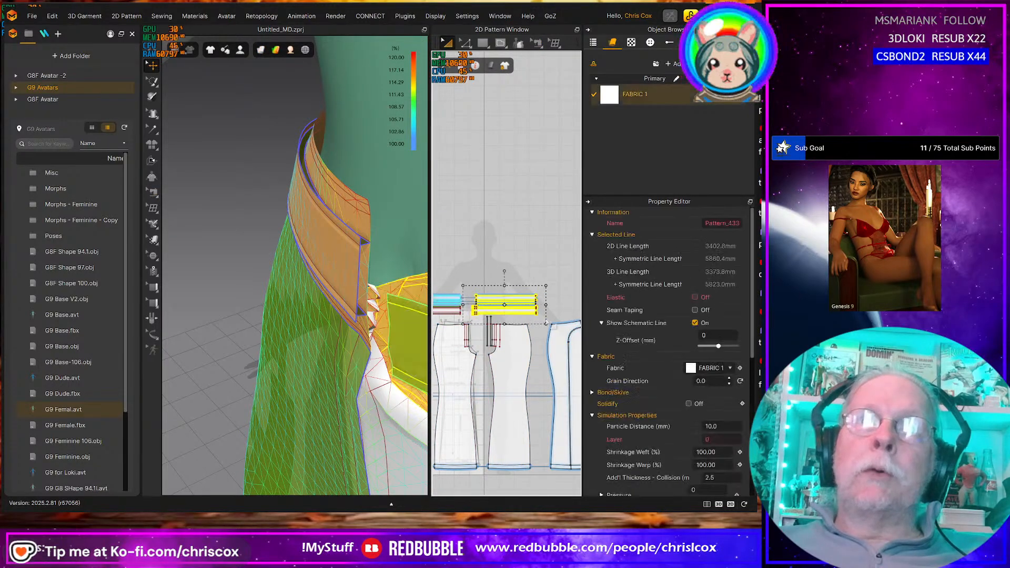
{"action": "key", "text": "Right"}
{"action": "key", "text": "Right"}
{"action": "key", "text": "Right"}
{"action": "key", "text": "Right"}
{"action": "key", "text": "Right"}
{"action": "key", "text": "Right"}
{"action": "key", "text": "Right"}
{"action": "key", "text": "Right"}
{"action": "key", "text": "Right"}
{"action": "key", "text": "Right"}
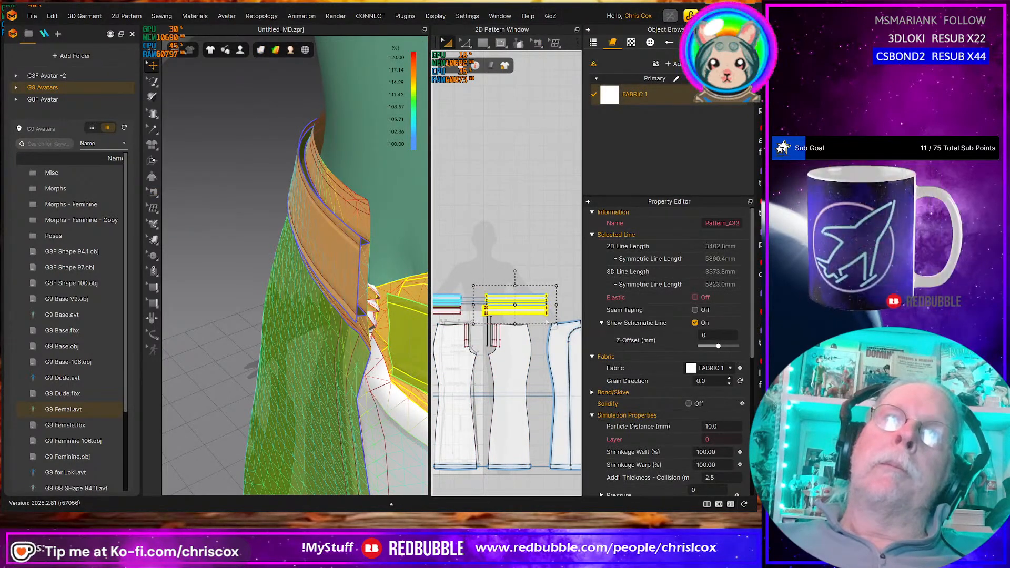
Select the opposite side's waistband patterns and shift them rightward in the layout, toward its centre
{"action": "middle_click_drag", "start_coordinate": [476, 287], "coordinate": [551, 273]}
{"action": "left_click_drag", "start_coordinate": [548, 266], "coordinate": [466, 305]}
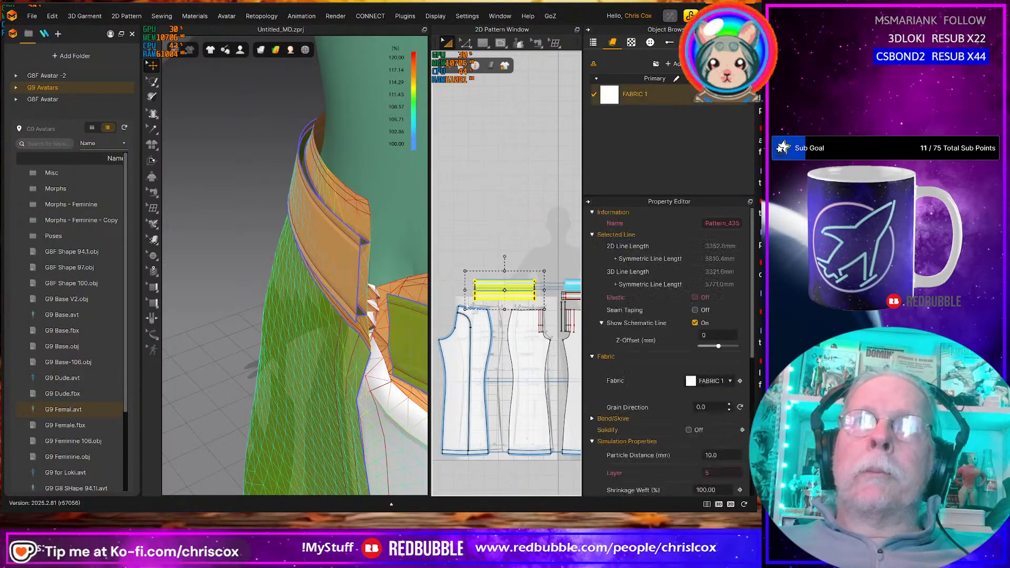
{"action": "key", "text": "Right"}
{"action": "key", "text": "Right"}
{"action": "key", "text": "Right"}
{"action": "key", "text": "Right"}
{"action": "key", "text": "Right"}
{"action": "key", "text": "Right"}
{"action": "key", "text": "Right"}
{"action": "key", "text": "Right"}
{"action": "key", "text": "Right"}
{"action": "key", "text": "Right"}
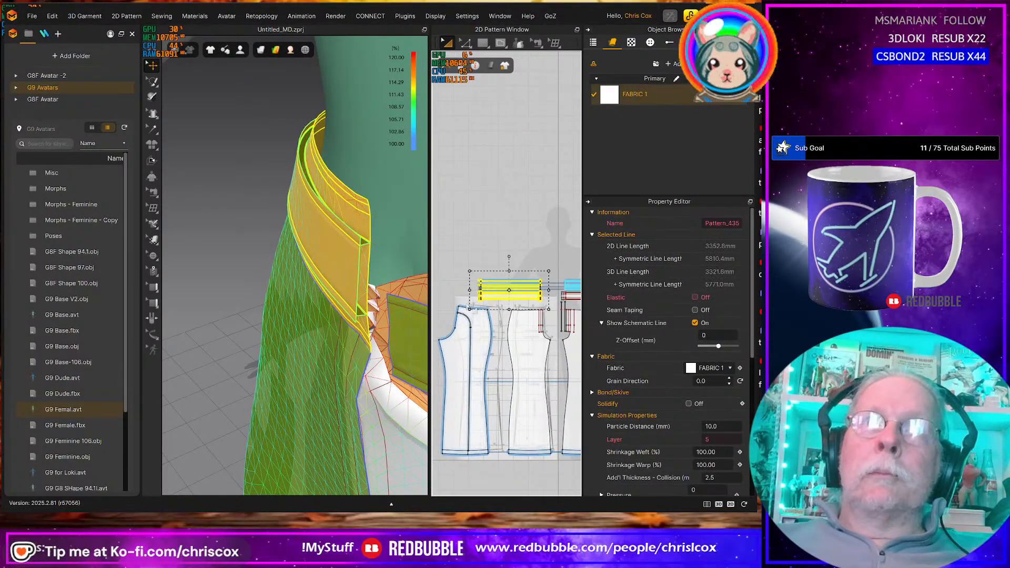
{"action": "key", "text": "Right"}
{"action": "key", "text": "Right"}
{"action": "key", "text": "Right"}
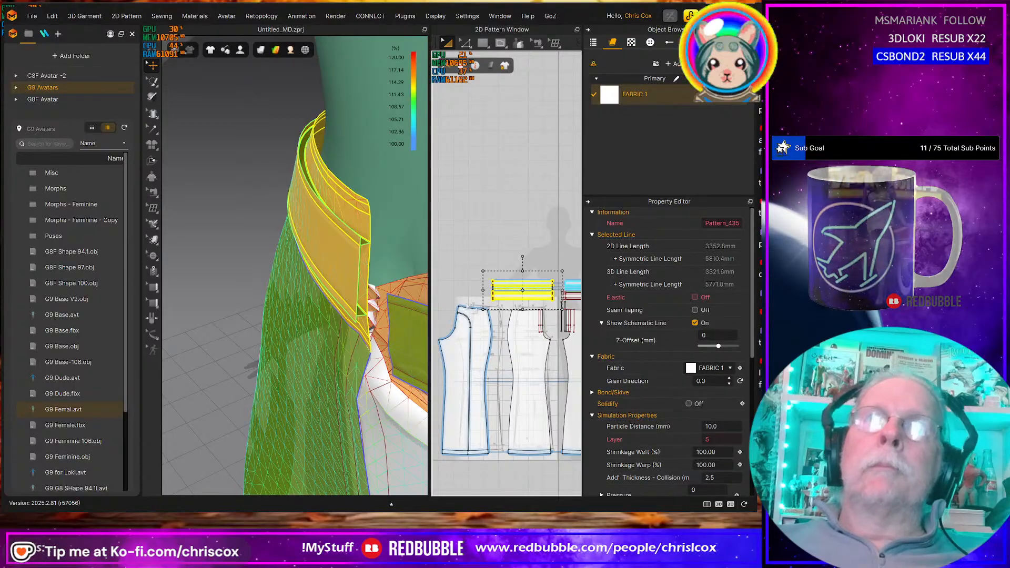
{"action": "middle_click_drag", "start_coordinate": [484, 341], "coordinate": [391, 342]}
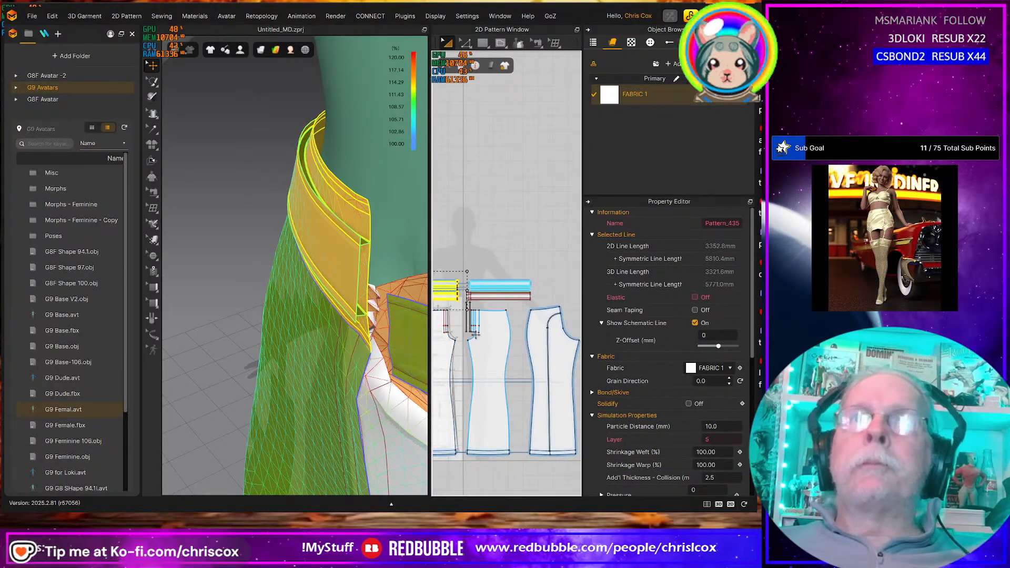
Sew the upper 50 mm of the narrow strip nearest the front panel to the first internal line near the waistband's overlapping end
{"action": "scroll", "coordinate": [484, 338], "scroll_direction": "down", "scroll_amount": 3}
{"action": "scroll", "coordinate": [483, 338], "scroll_direction": "up", "scroll_amount": 8}
{"action": "middle_click_drag", "start_coordinate": [494, 322], "coordinate": [544, 370]}
{"action": "scroll", "coordinate": [521, 341], "scroll_direction": "up", "scroll_amount": 4}
{"action": "scroll", "coordinate": [539, 347], "scroll_direction": "up", "scroll_amount": 3}
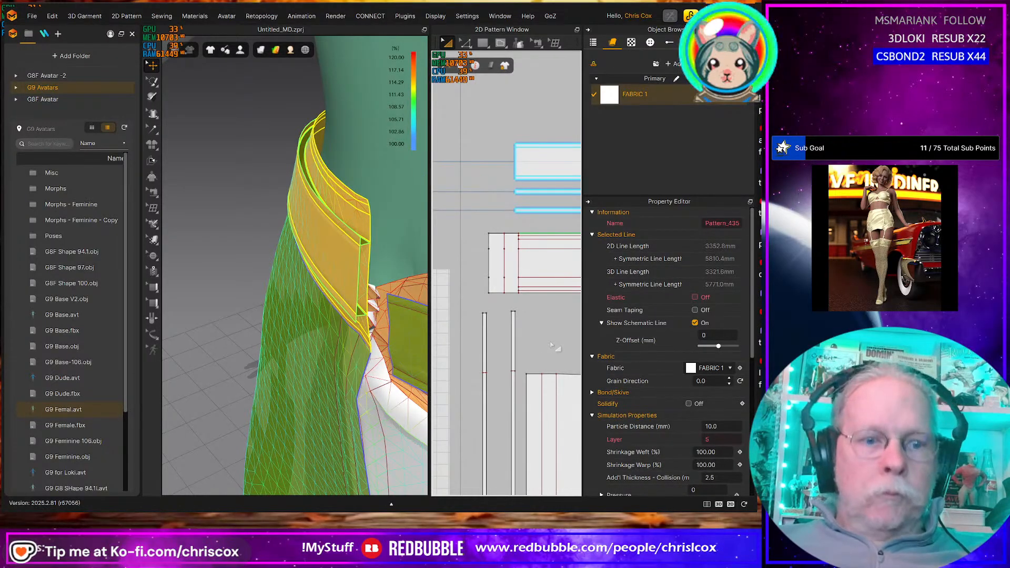
{"action": "key", "text": "m"}
{"action": "left_click", "coordinate": [515, 311]}
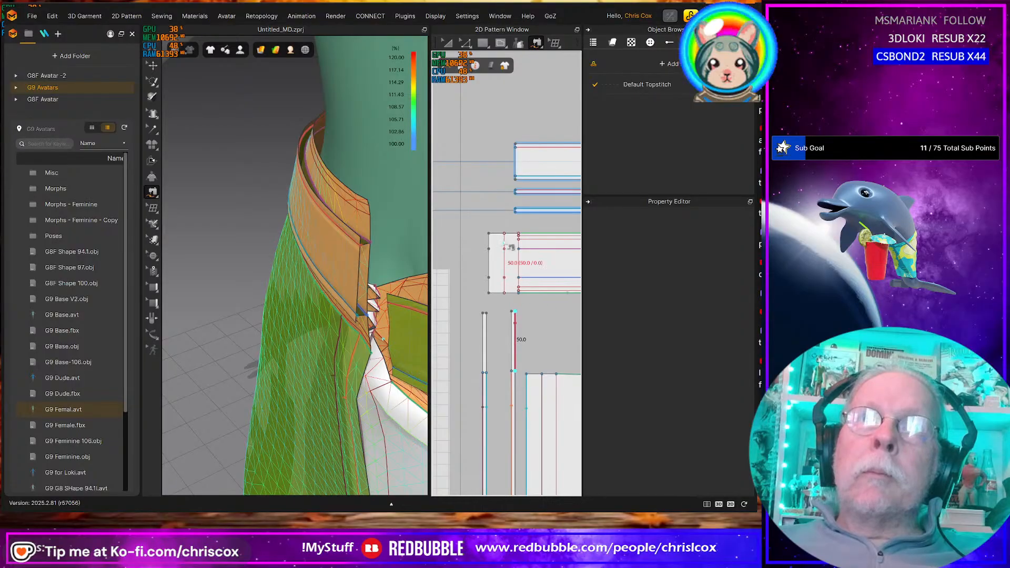
{"action": "left_click", "coordinate": [505, 292]}
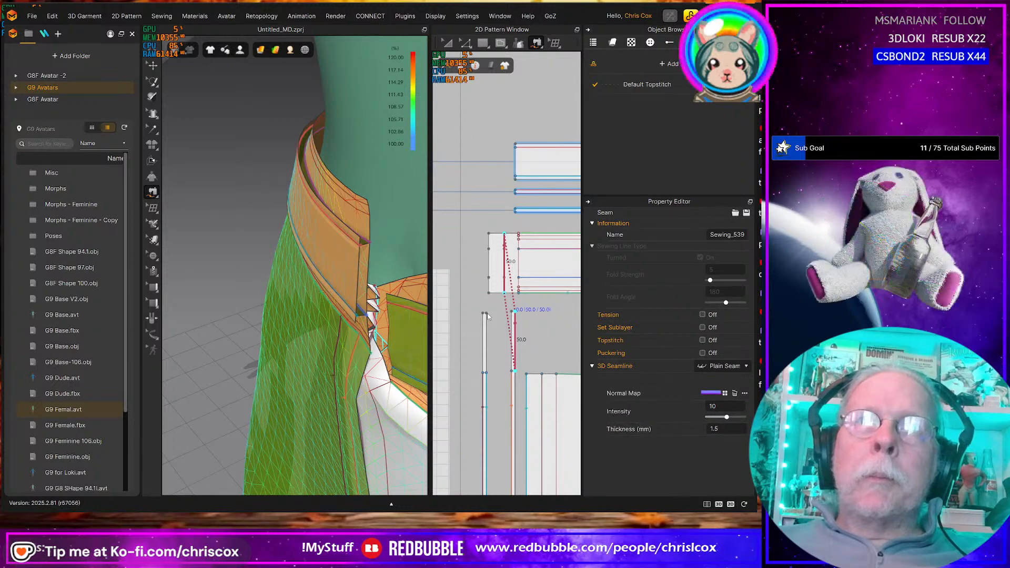
Sew the upper 50 mm of the other narrow strip to the outer end edge of the same waistband pattern
{"action": "left_click", "coordinate": [484, 314]}
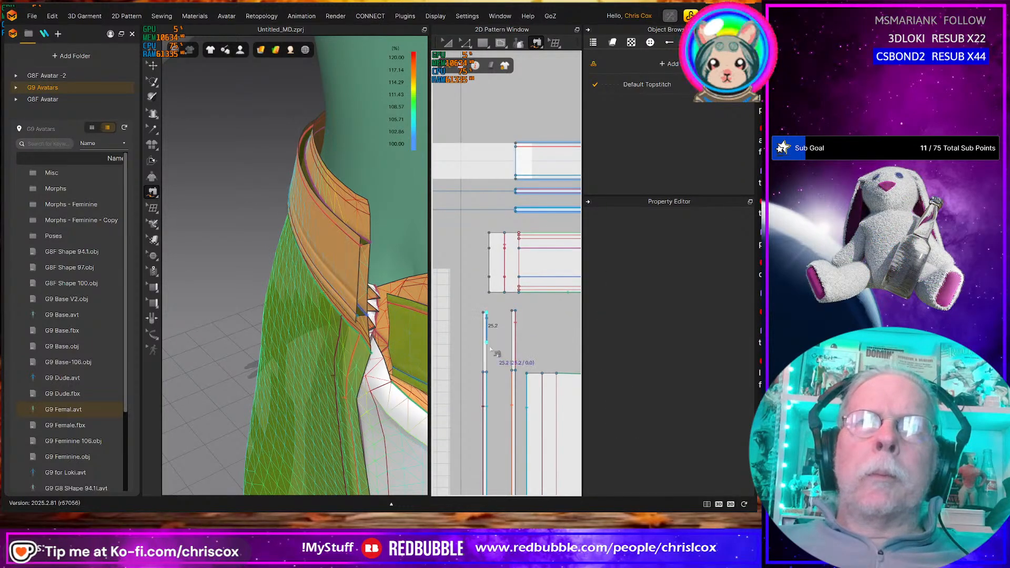
{"action": "left_click", "coordinate": [496, 375]}
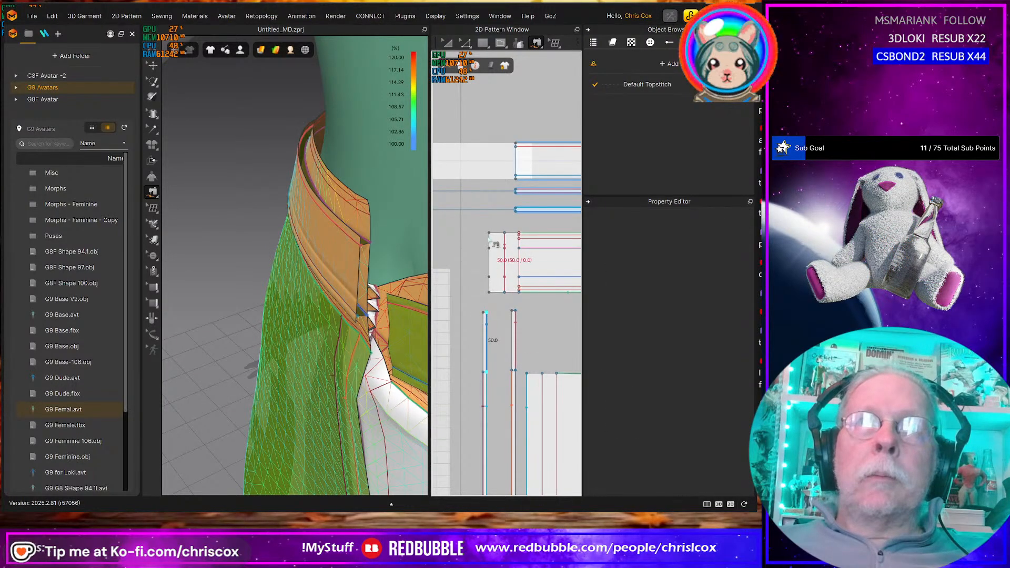
{"action": "left_click", "coordinate": [492, 287]}
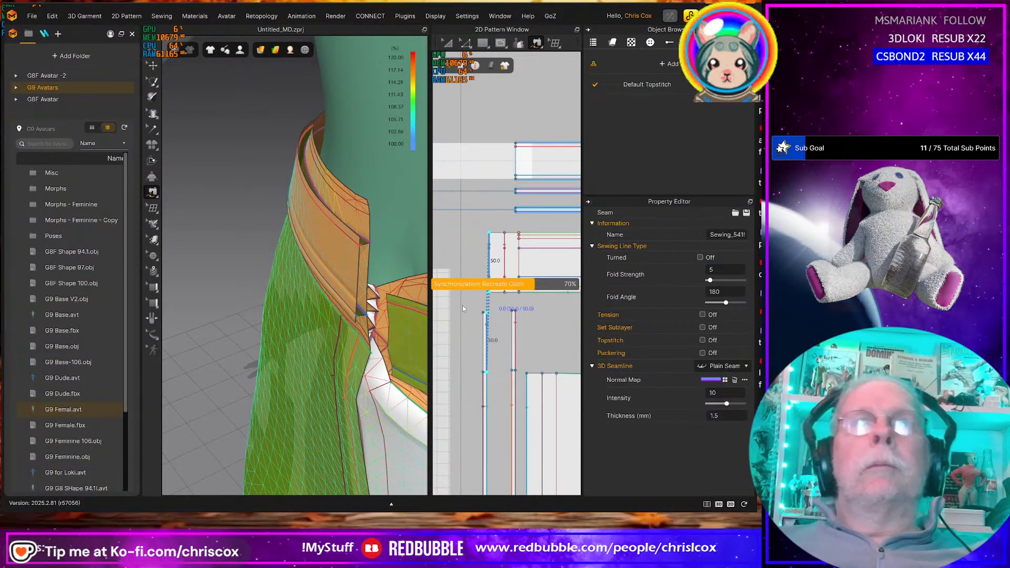
Add an internal line to the opposite waistband pattern, offset 25 mm from its entire centre-front end edge
{"action": "middle_click_drag", "start_coordinate": [463, 302], "coordinate": [549, 286]}
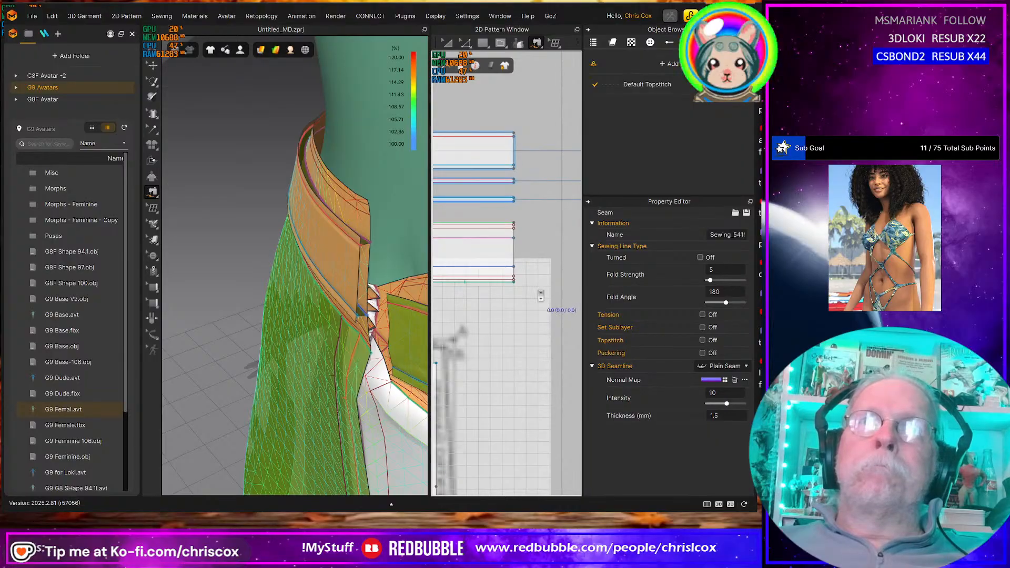
{"action": "scroll", "coordinate": [541, 295], "scroll_direction": "down", "scroll_amount": 2}
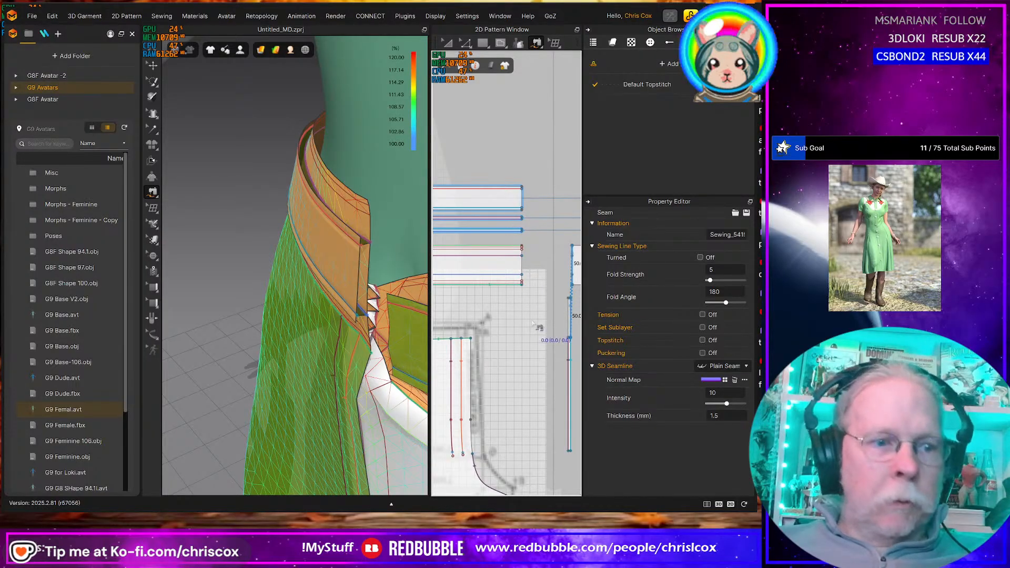
{"action": "key", "text": "x"}
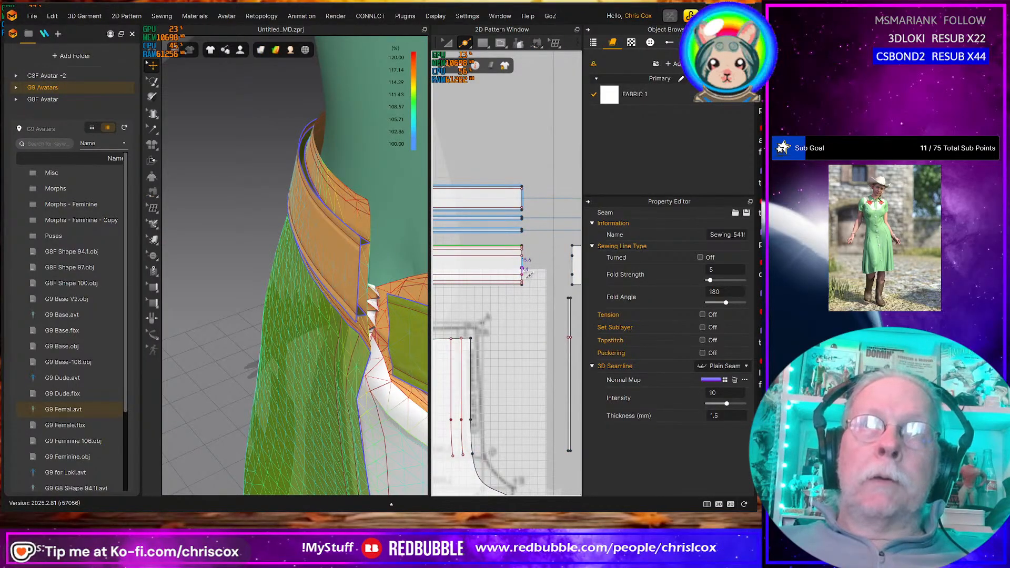
{"action": "scroll", "coordinate": [547, 353], "scroll_direction": "up", "scroll_amount": 3}
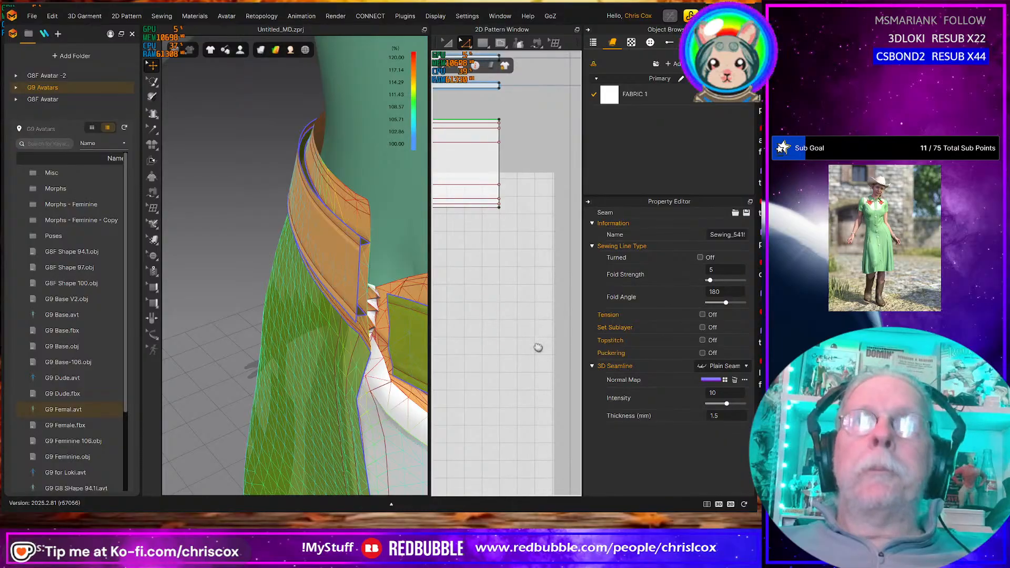
{"action": "middle_click_drag", "start_coordinate": [538, 348], "coordinate": [561, 438]}
{"action": "left_click", "coordinate": [524, 232]}
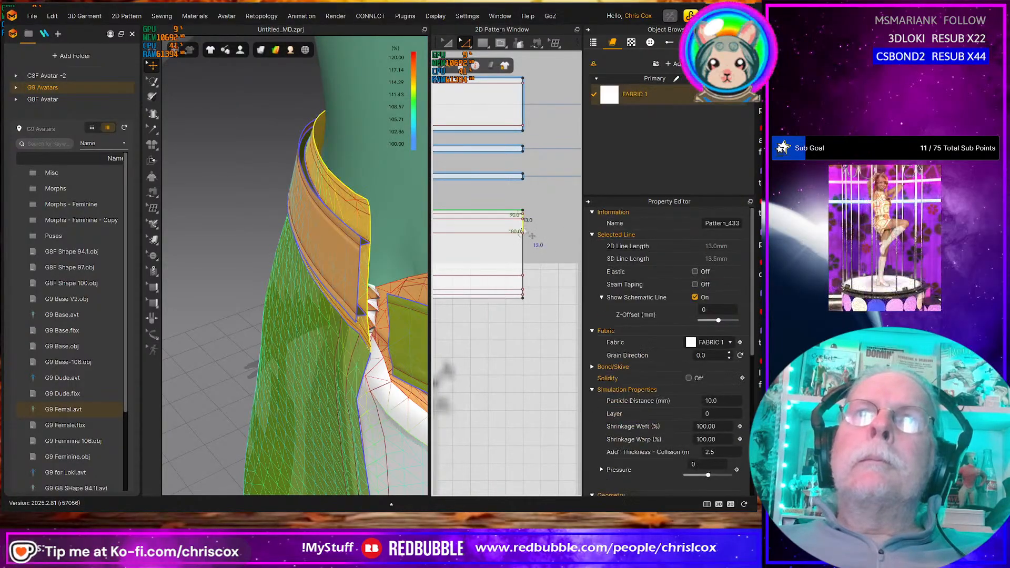
{"action": "right_click", "coordinate": [523, 291]}
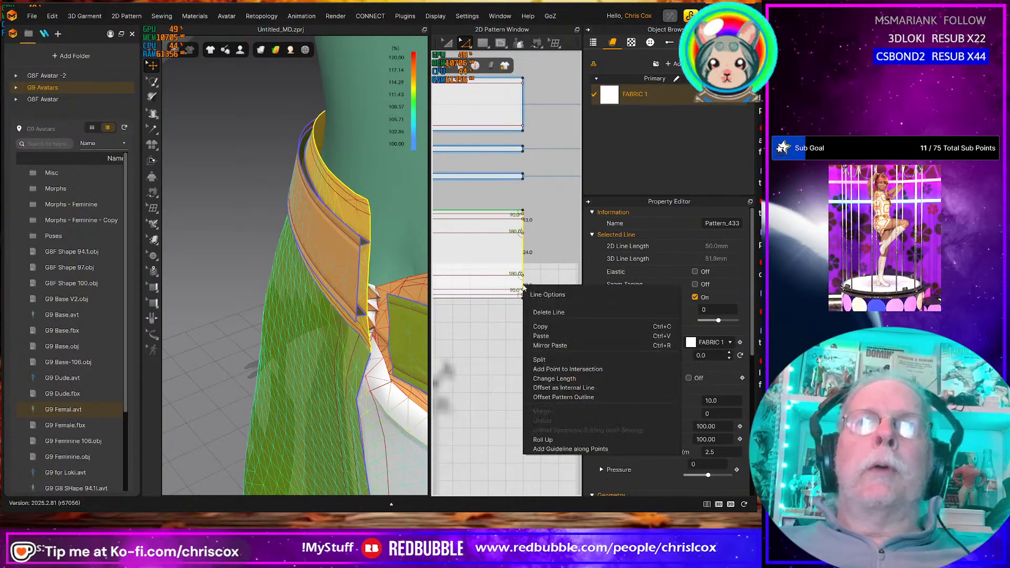
{"action": "left_click", "coordinate": [556, 388]}
{"action": "type", "text": "25mm"}
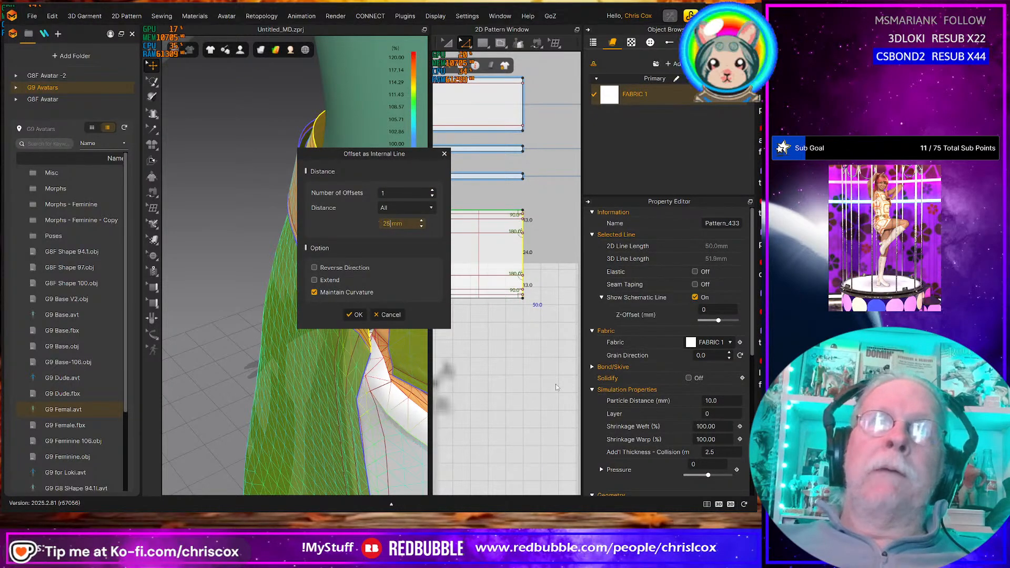
{"action": "key", "text": "Tab"}
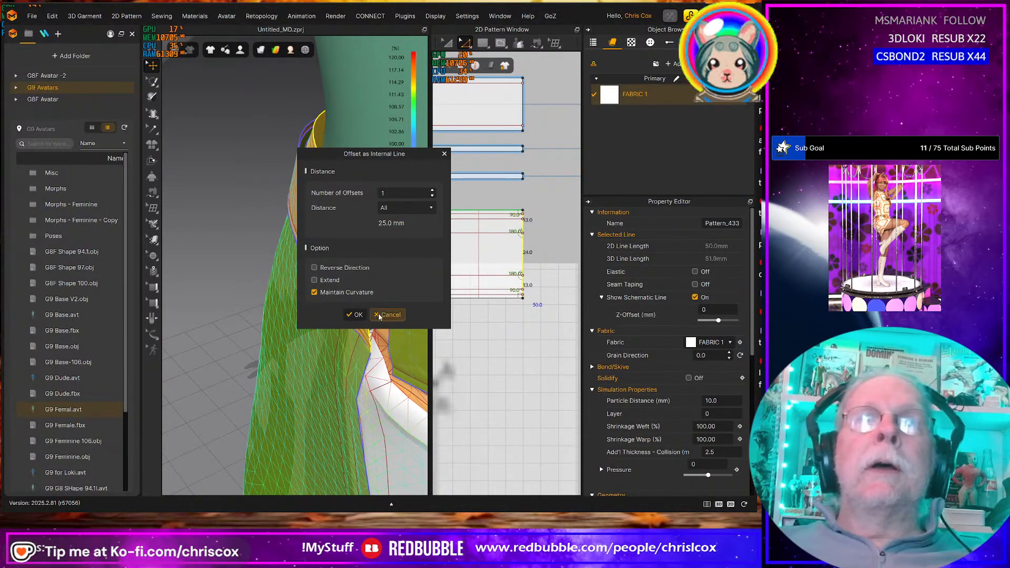
{"action": "left_click", "coordinate": [354, 315]}
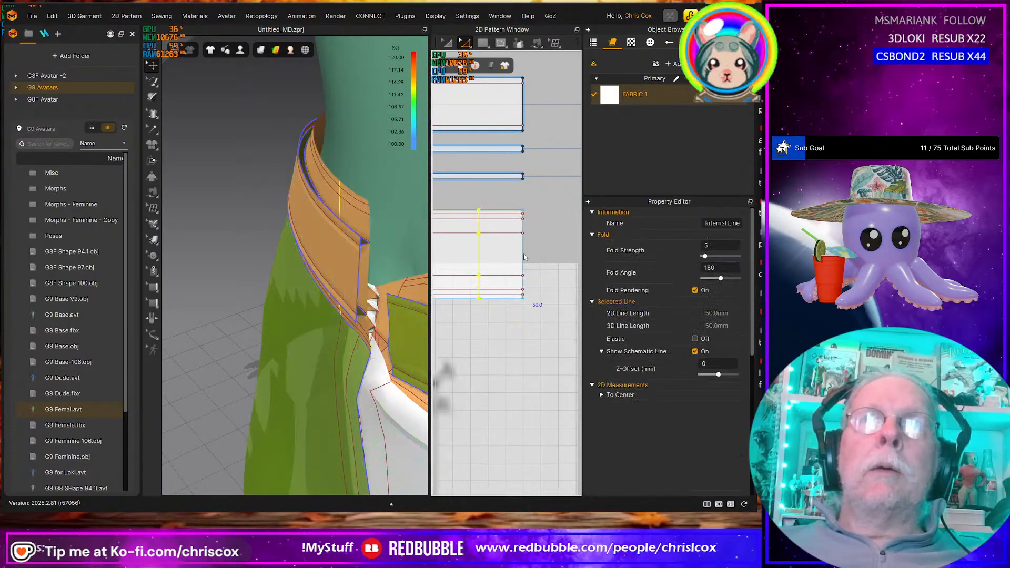
Add another internal line to the same waistband end, offset 12 mm from the full end edge
{"action": "left_click", "coordinate": [523, 229]}
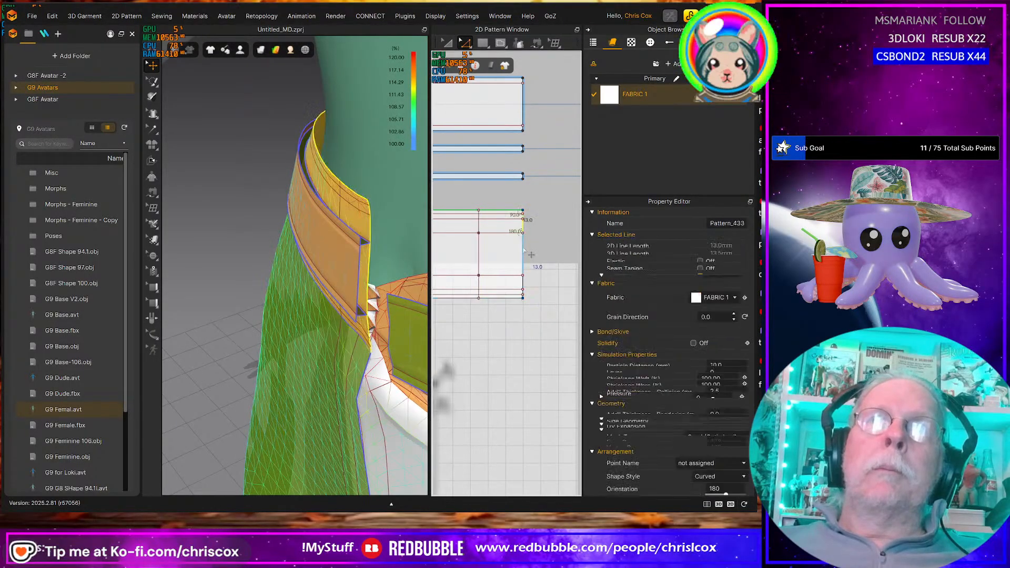
{"action": "right_click", "coordinate": [523, 289]}
{"action": "left_click", "coordinate": [552, 389]}
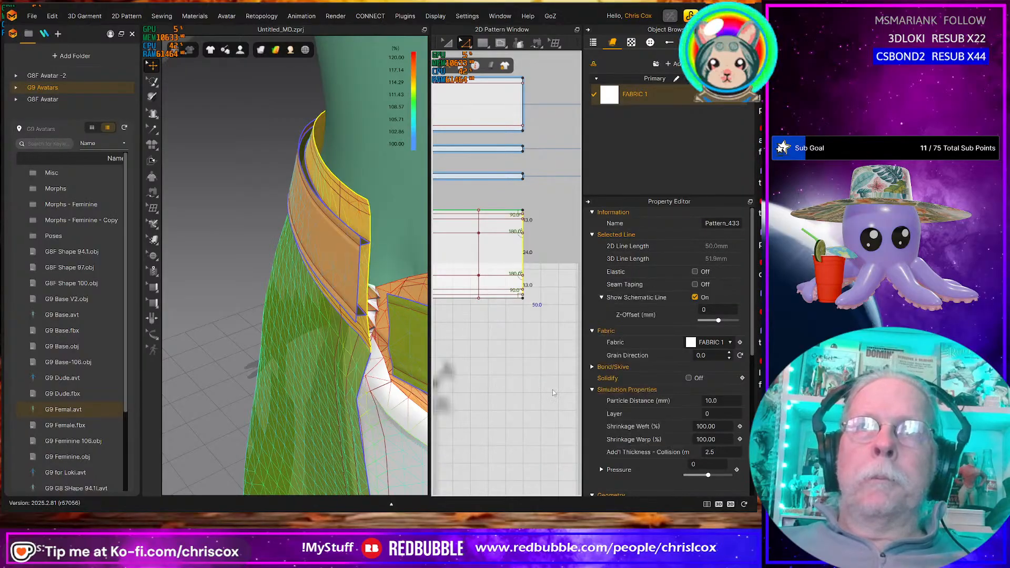
{"action": "type", "text": "12"}
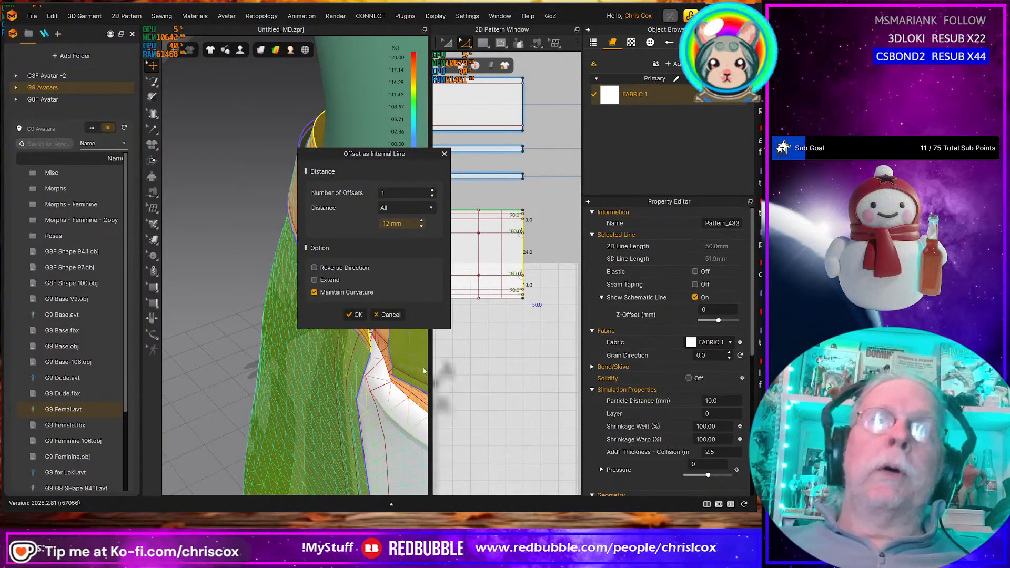
{"action": "left_click", "coordinate": [365, 314]}
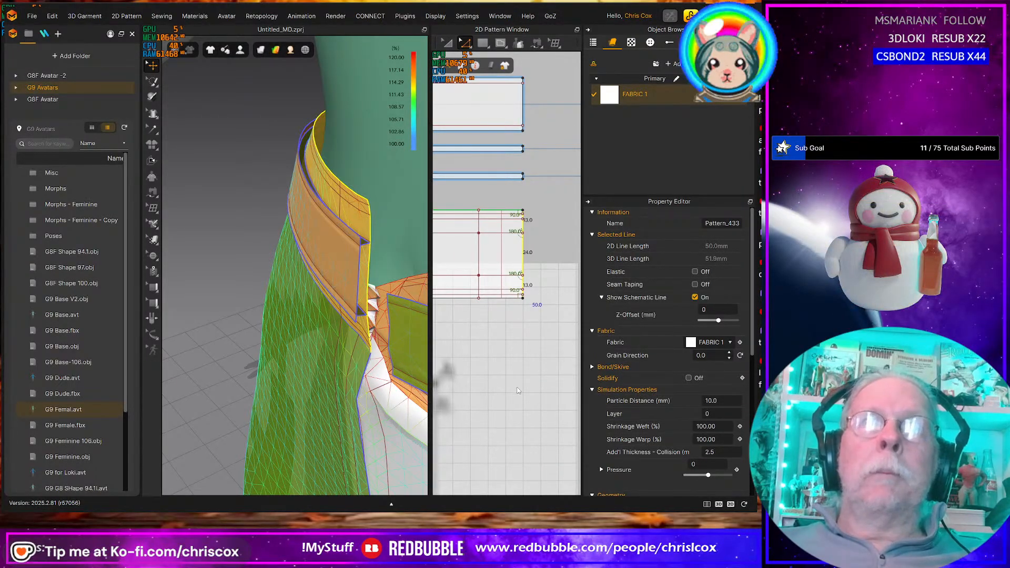
Sew the upper 50 mm of the narrow strip nearest the front panel to the opposite waistband's 12 mm offset line
{"action": "scroll", "coordinate": [522, 390], "scroll_direction": "down", "scroll_amount": 4}
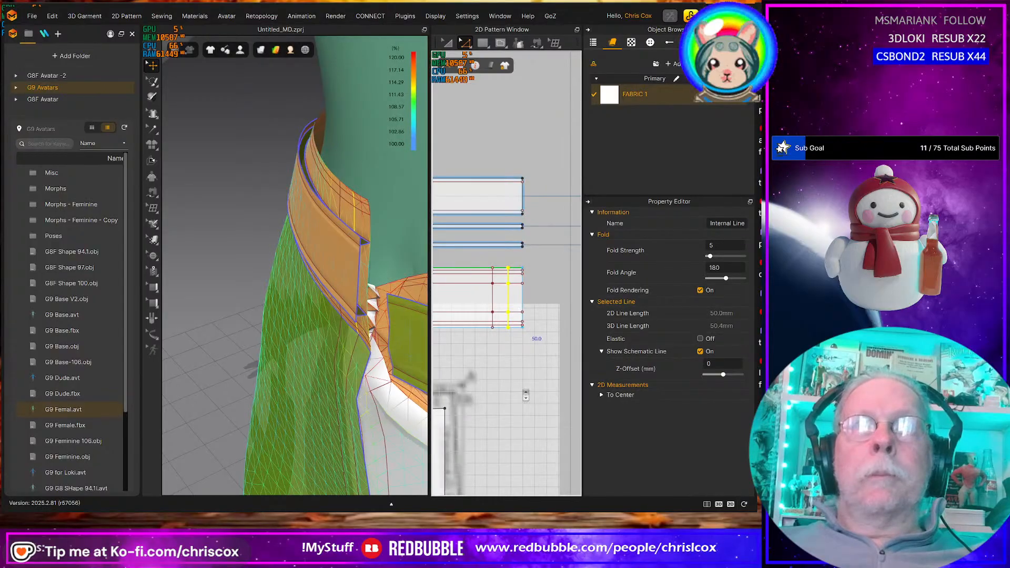
{"action": "scroll", "coordinate": [526, 395], "scroll_direction": "down", "scroll_amount": 3}
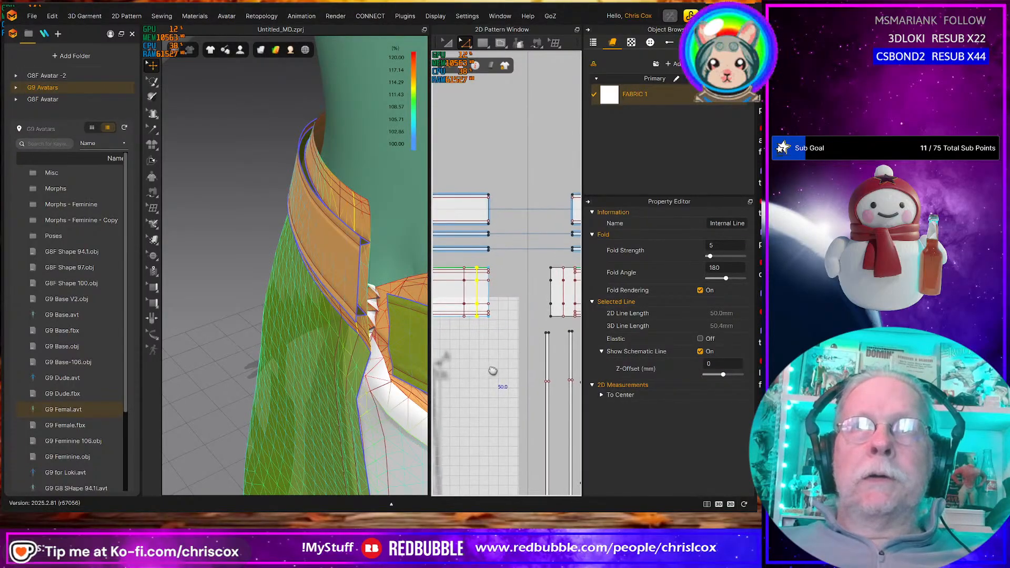
{"action": "key", "text": "m"}
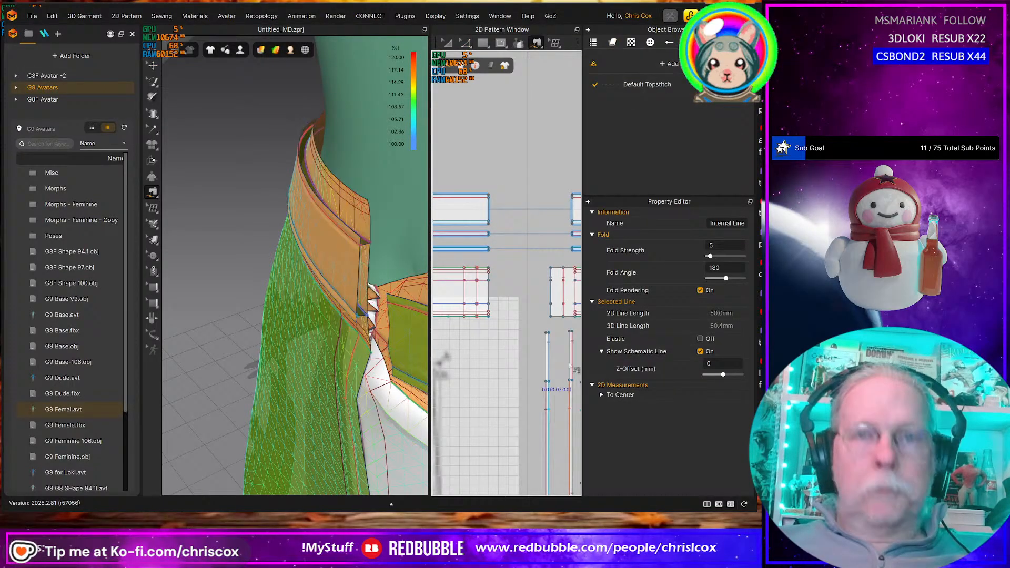
{"action": "left_click", "coordinate": [569, 332]}
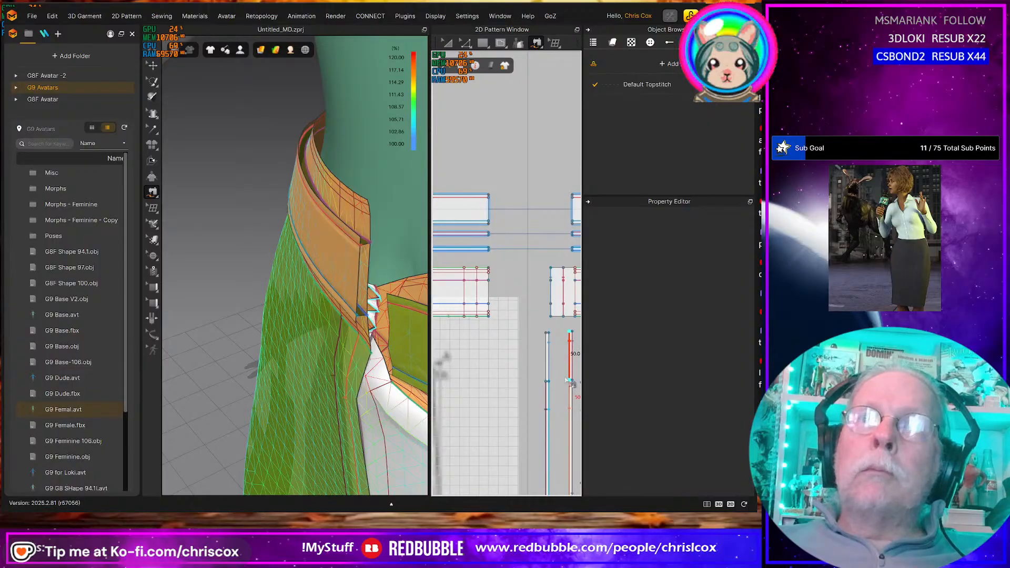
{"action": "left_click", "coordinate": [568, 380]}
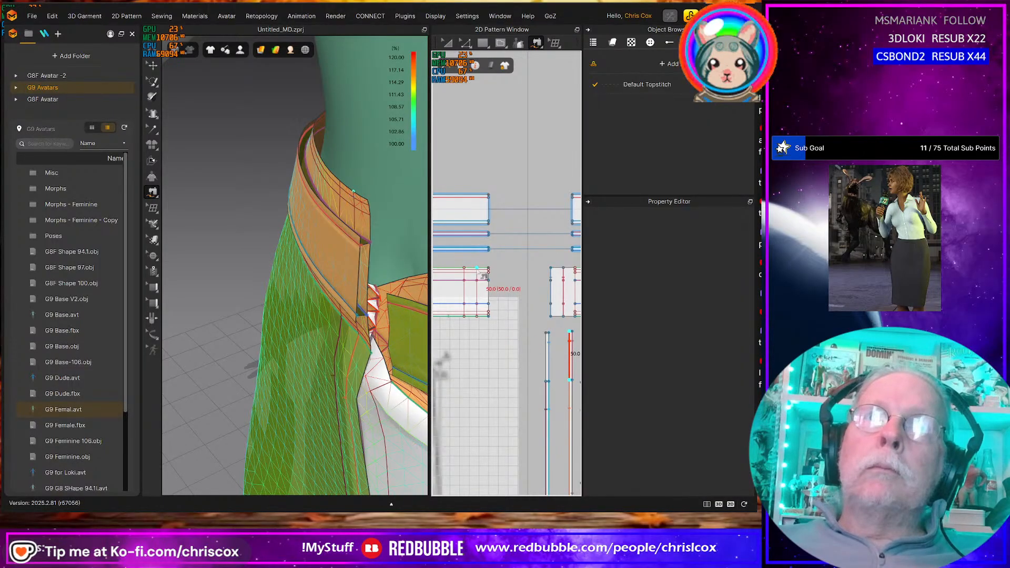
{"action": "left_click", "coordinate": [481, 317]}
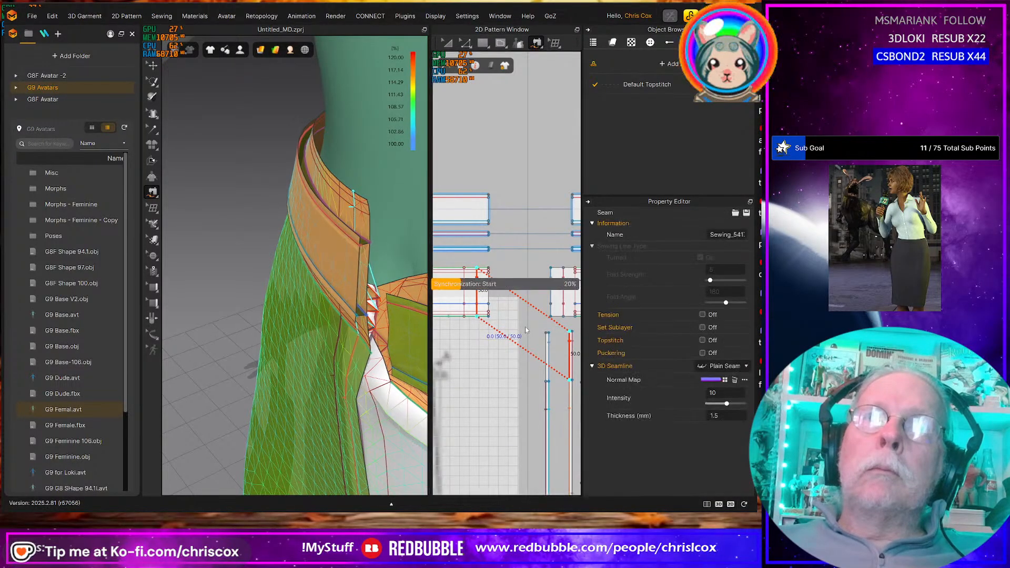
Sew the upper 50 mm of the other narrow strip to the opposite waistband's 25 mm offset line
{"action": "left_click", "coordinate": [548, 335]}
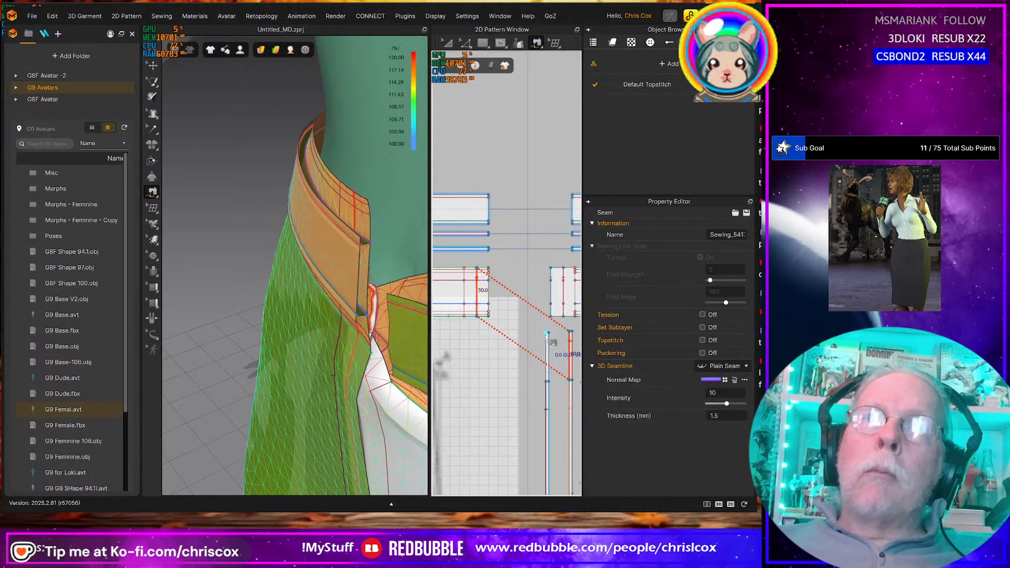
{"action": "left_click", "coordinate": [547, 382]}
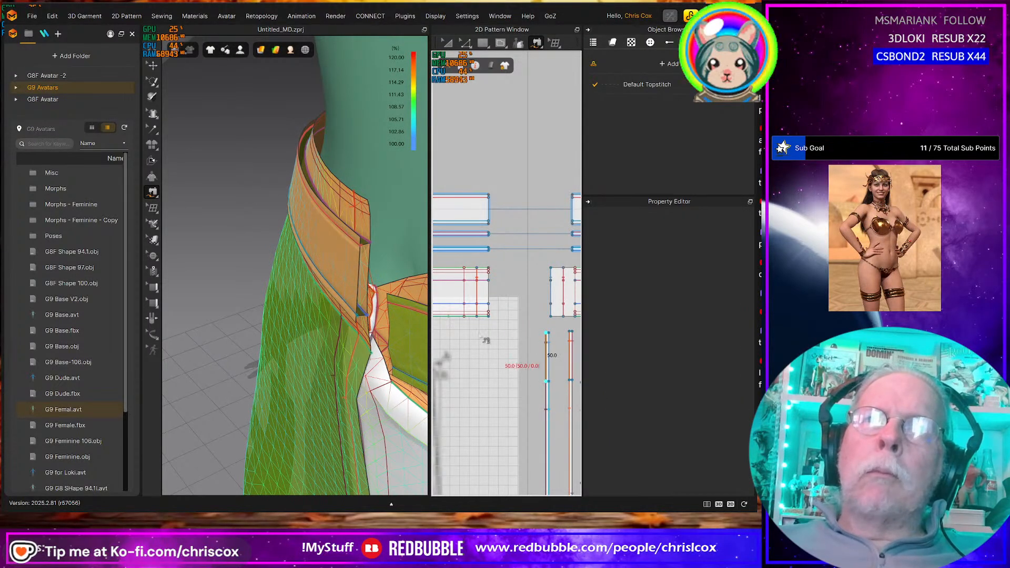
{"action": "left_click", "coordinate": [464, 269]}
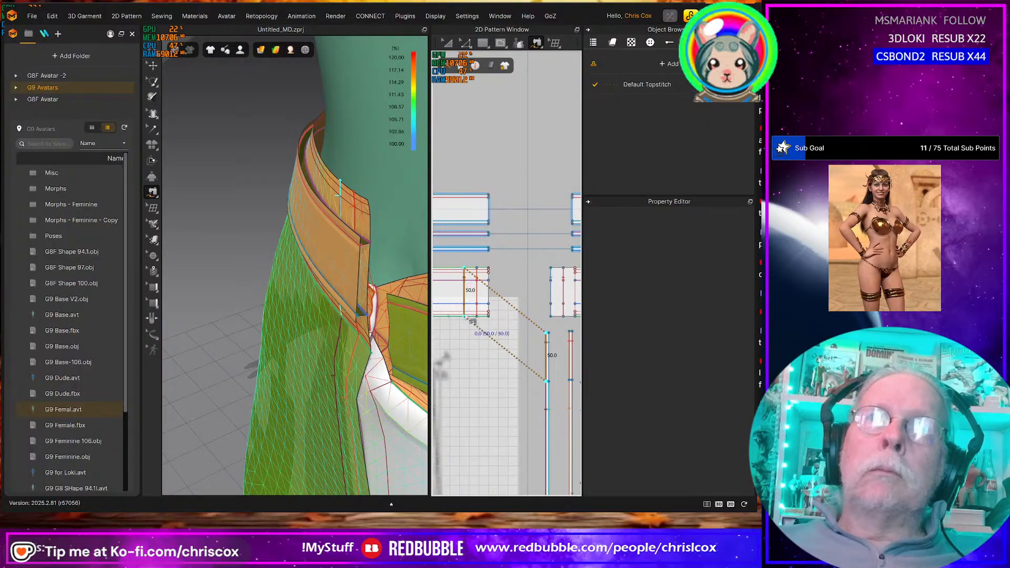
{"action": "left_click", "coordinate": [470, 319]}
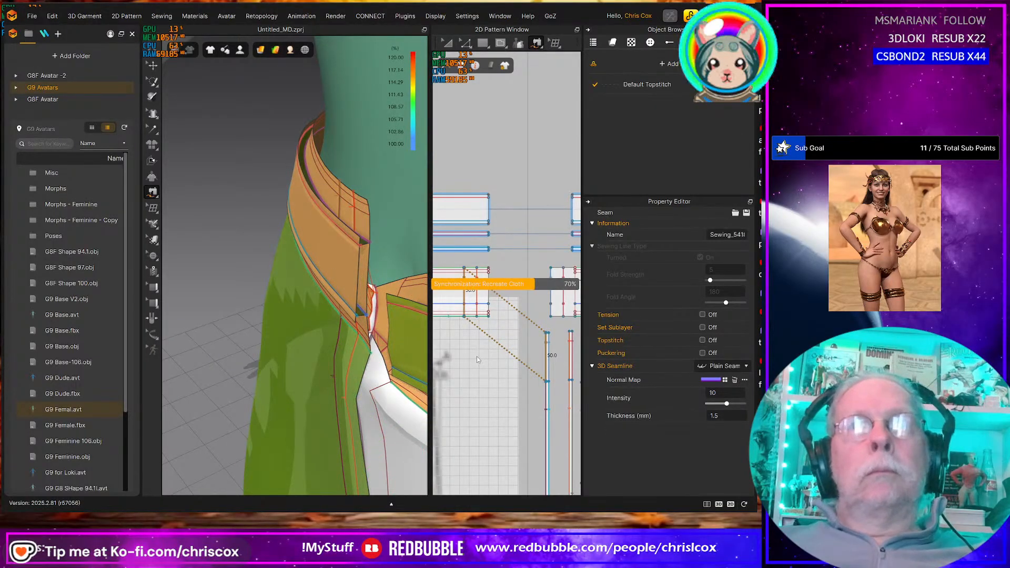
Run the simulation, pull the inner waistband's front end into place and check the closure from the front
{"action": "key", "text": "space"}
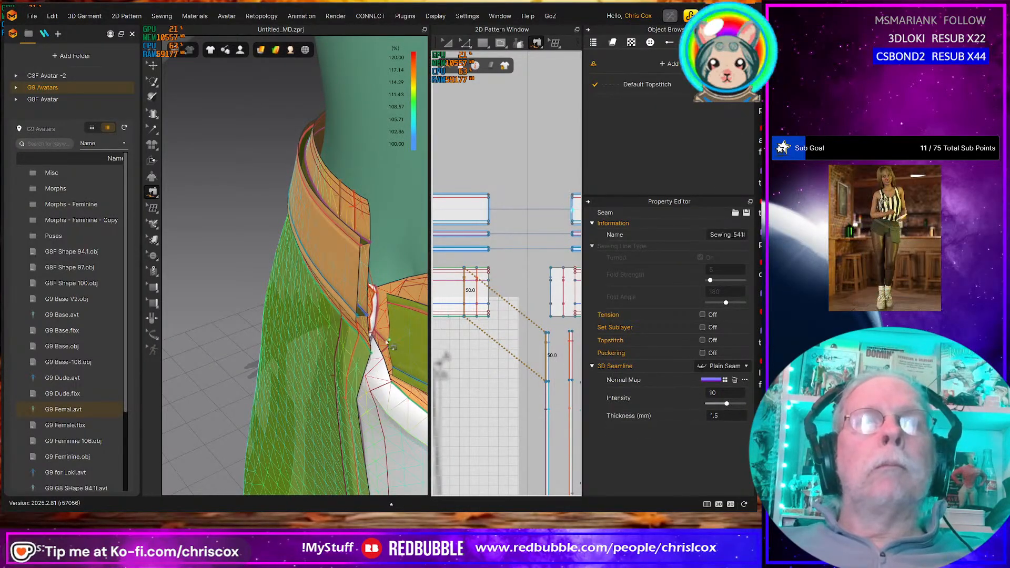
{"action": "key", "text": "q"}
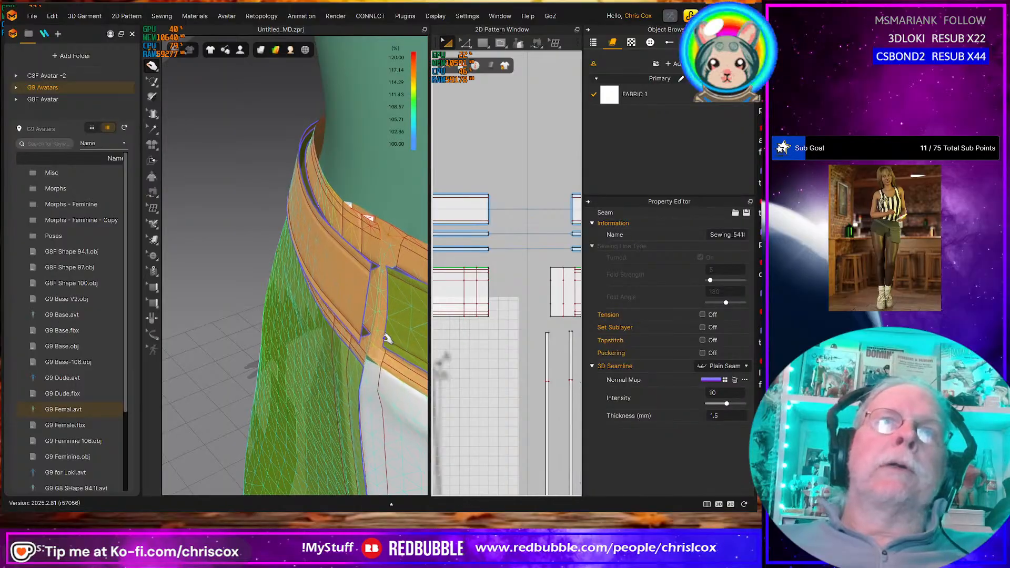
{"action": "left_click", "coordinate": [371, 218]}
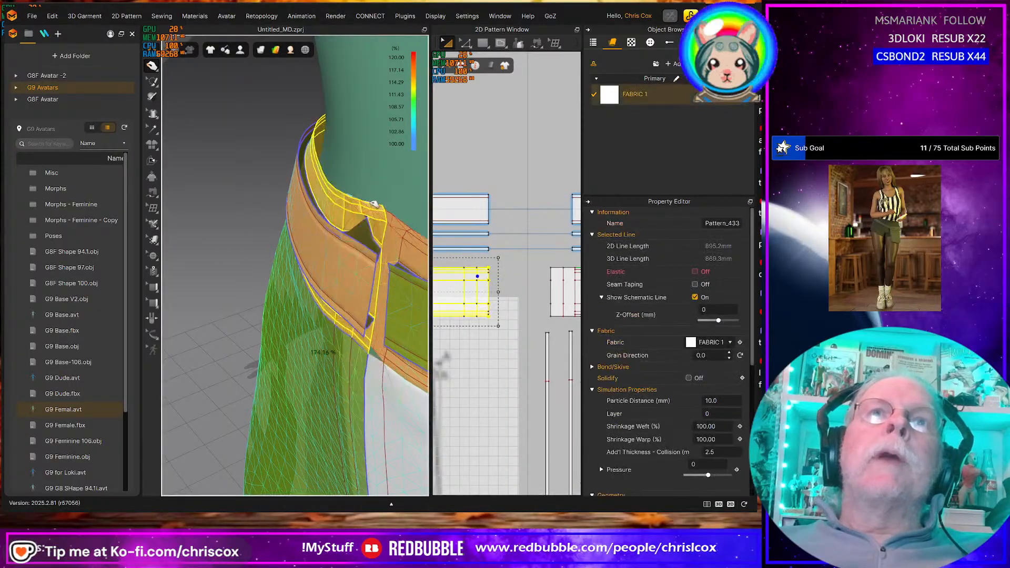
{"action": "right_click_drag", "start_coordinate": [371, 218], "coordinate": [419, 262]}
{"action": "scroll", "coordinate": [373, 326], "scroll_direction": "up", "scroll_amount": 2}
{"action": "scroll", "coordinate": [373, 326], "scroll_direction": "down", "scroll_amount": 5}
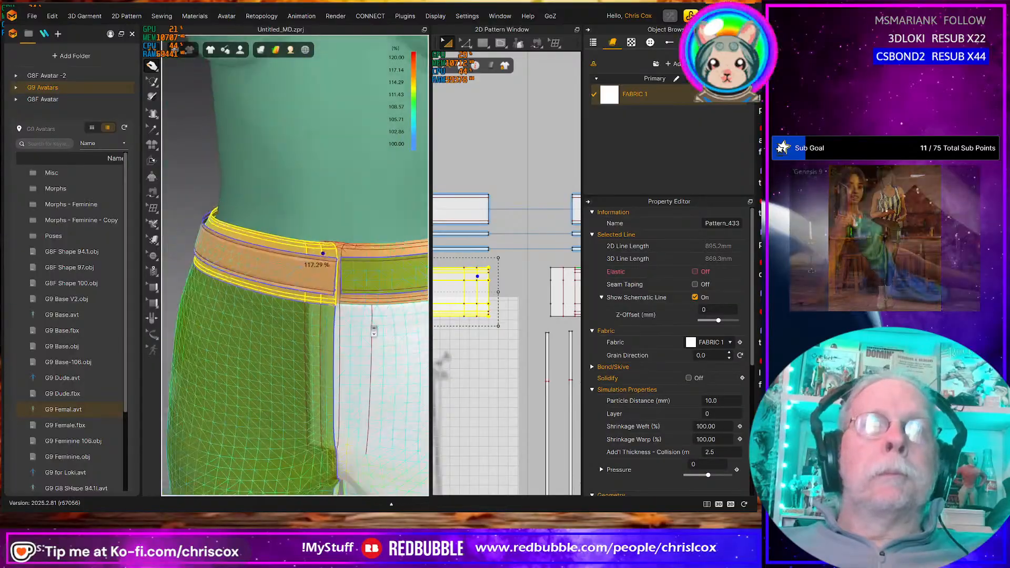
{"action": "right_click_drag", "start_coordinate": [372, 326], "coordinate": [336, 336]}
{"action": "scroll", "coordinate": [342, 328], "scroll_direction": "up", "scroll_amount": 3}
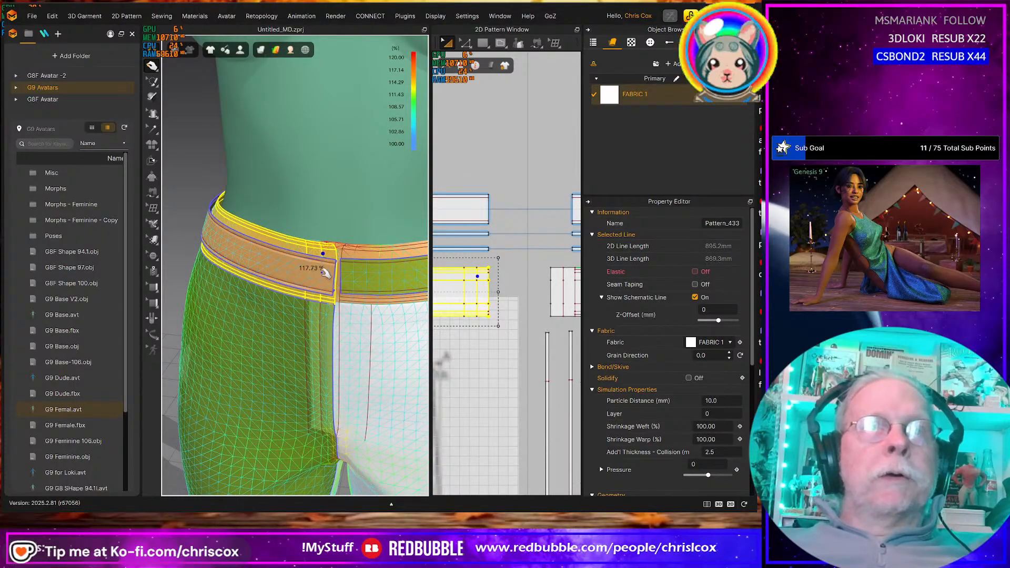
{"action": "right_click_drag", "start_coordinate": [323, 306], "coordinate": [341, 322]}
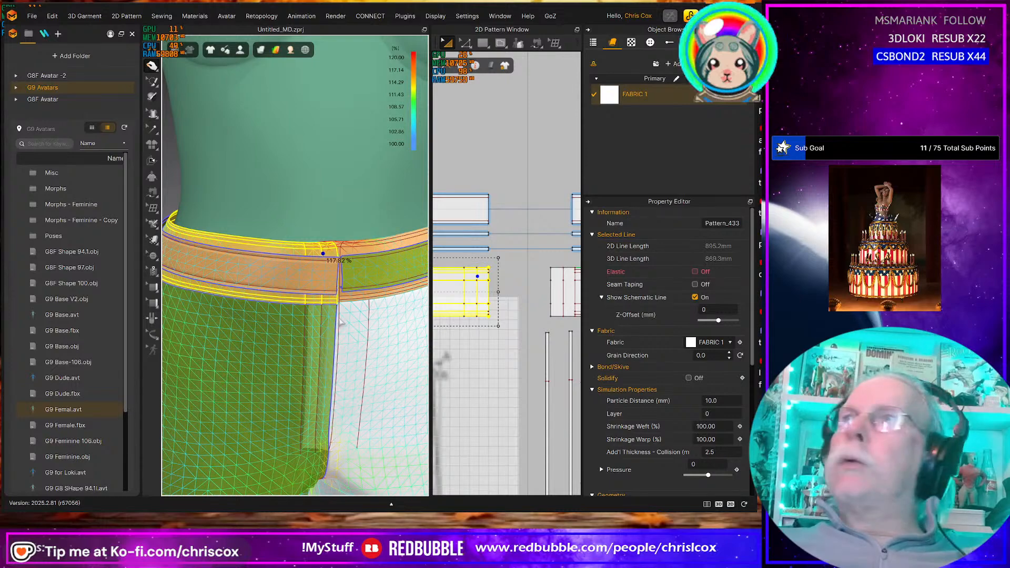
Switch to the browser and examine the Dittos jeans listing's photos of the zipper, waistband button and front fly closure
{"action": "key", "text": "alt+Tab"}
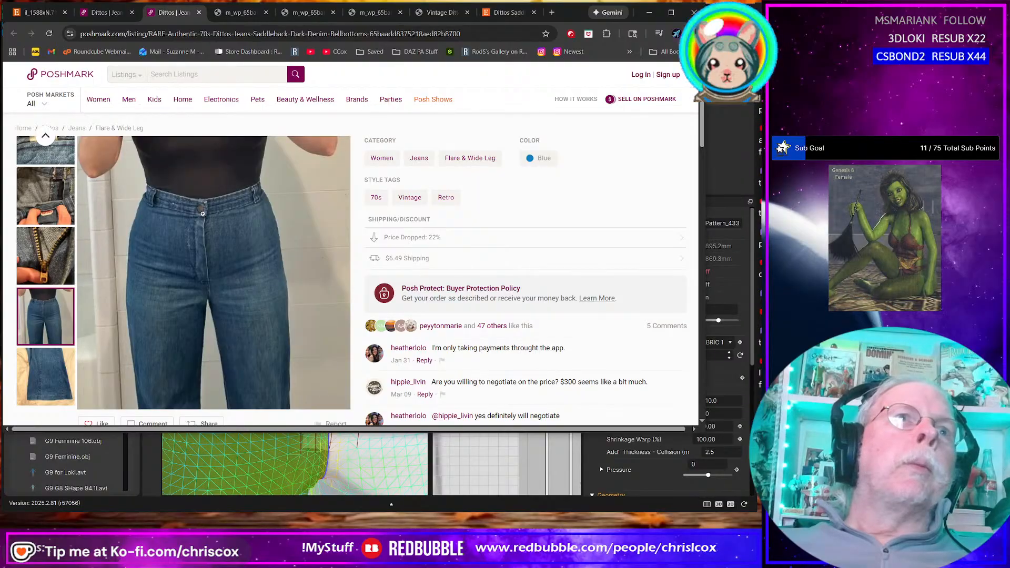
{"action": "scroll", "coordinate": [203, 214], "scroll_direction": "up", "scroll_amount": 3}
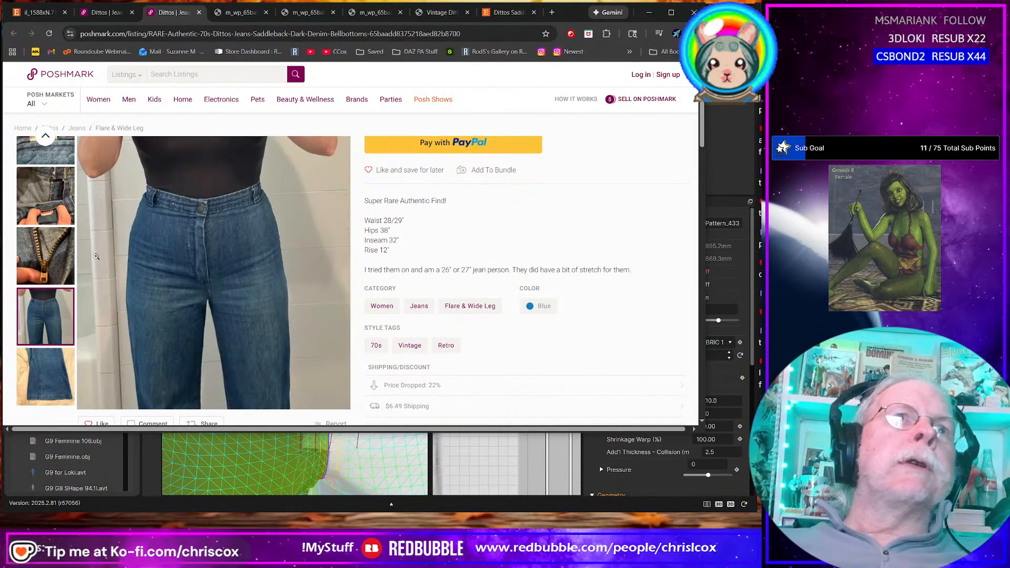
{"action": "scroll", "coordinate": [55, 226], "scroll_direction": "up", "scroll_amount": 2}
{"action": "left_click", "coordinate": [46, 158]}
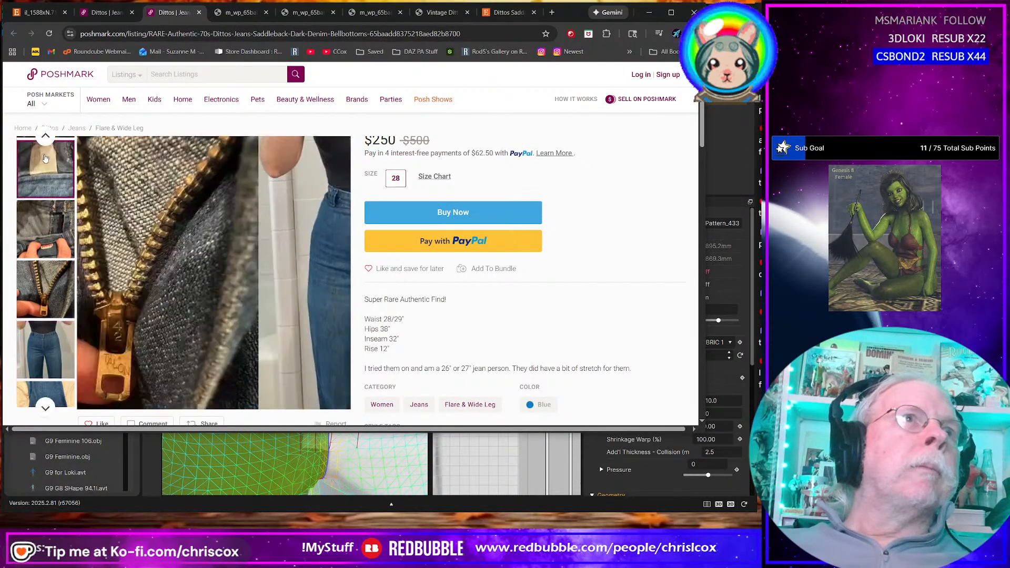
{"action": "left_click", "coordinate": [58, 217]}
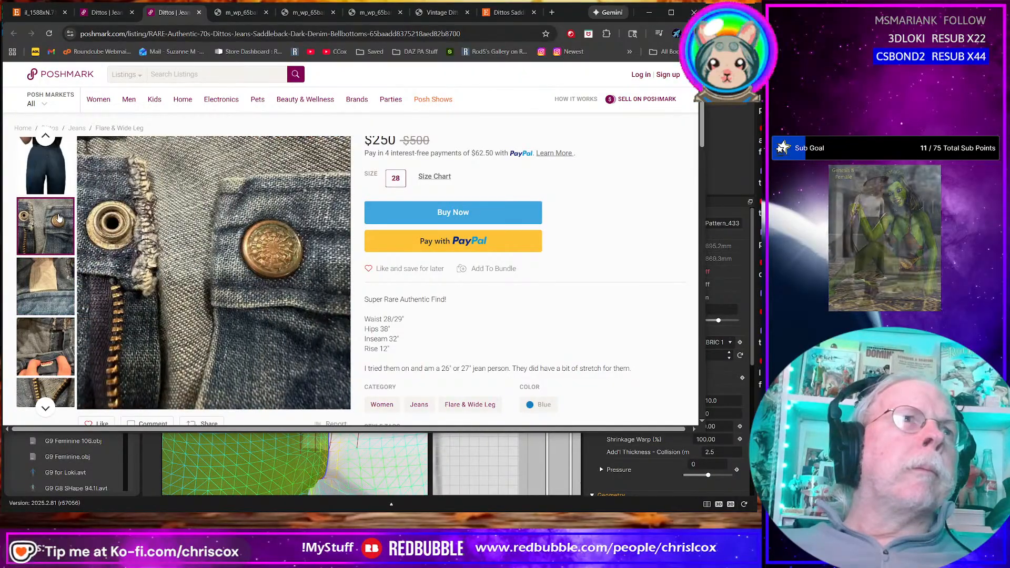
{"action": "scroll", "coordinate": [51, 227], "scroll_direction": "down", "scroll_amount": 3}
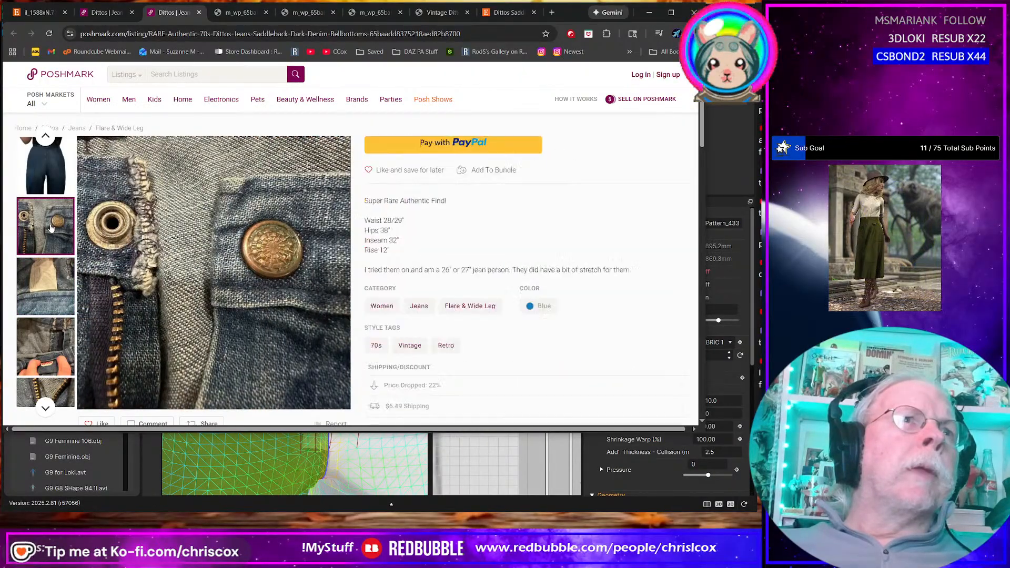
{"action": "scroll", "coordinate": [51, 229], "scroll_direction": "up", "scroll_amount": 4}
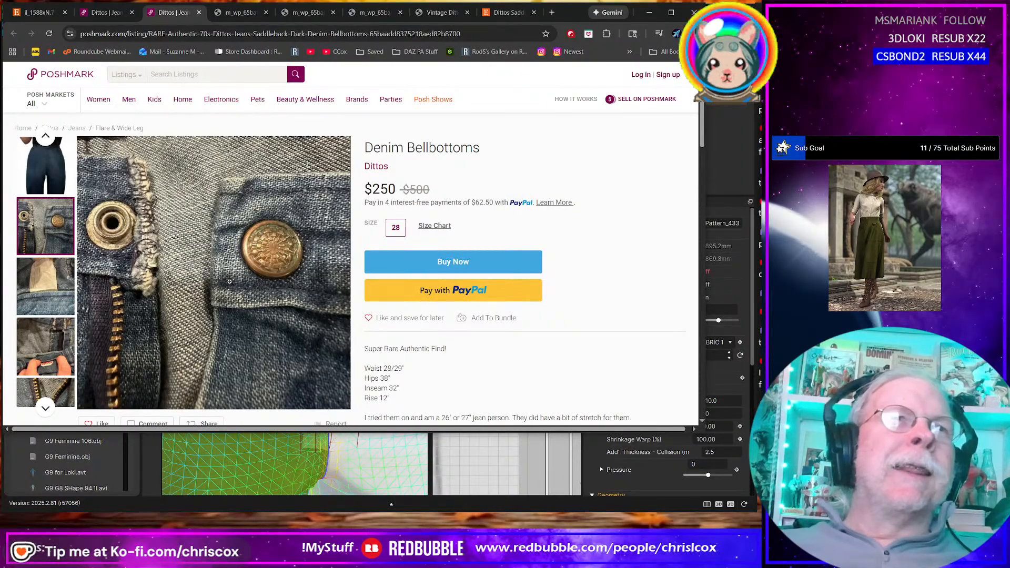
{"action": "scroll", "coordinate": [42, 365], "scroll_direction": "down", "scroll_amount": 5}
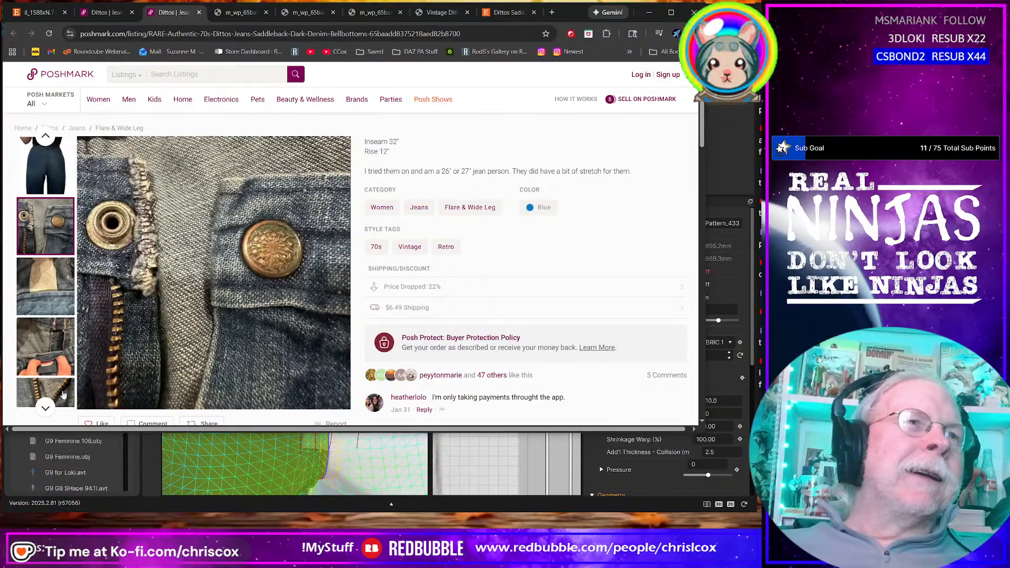
{"action": "left_click", "coordinate": [44, 404]}
{"action": "left_click", "coordinate": [42, 323]}
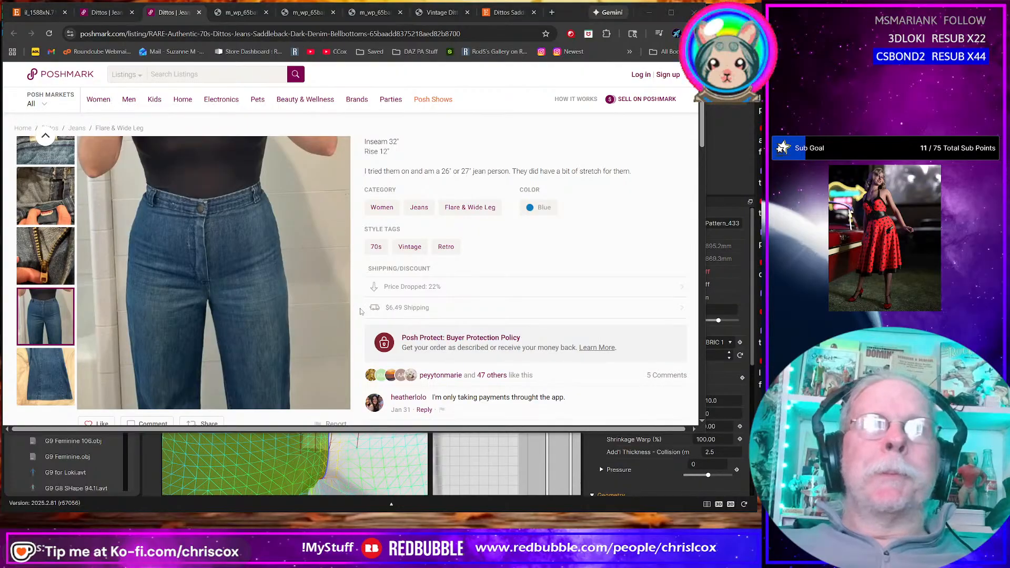
{"action": "key", "text": "alt+Tab"}
{"action": "scroll", "coordinate": [466, 423], "scroll_direction": "down", "scroll_amount": 6}
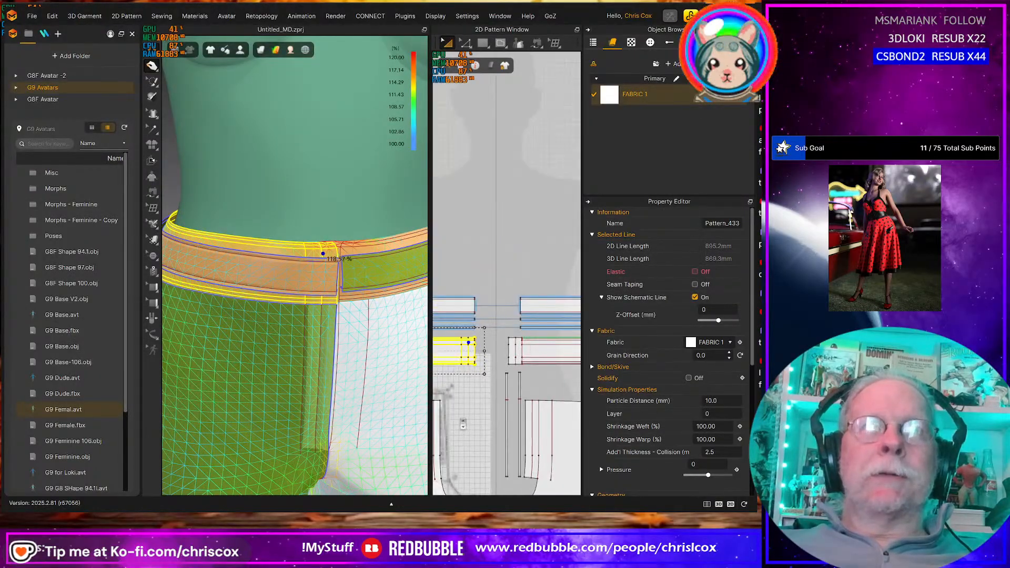
{"action": "scroll", "coordinate": [467, 420], "scroll_direction": "down", "scroll_amount": 3}
{"action": "middle_click_drag", "start_coordinate": [467, 420], "coordinate": [516, 311]}
Switch to the browser and compare fly closures across the Dittos photos, the other reference tabs and Etsy's vintage Lee jeans listing
{"action": "key", "text": "alt+Tab"}
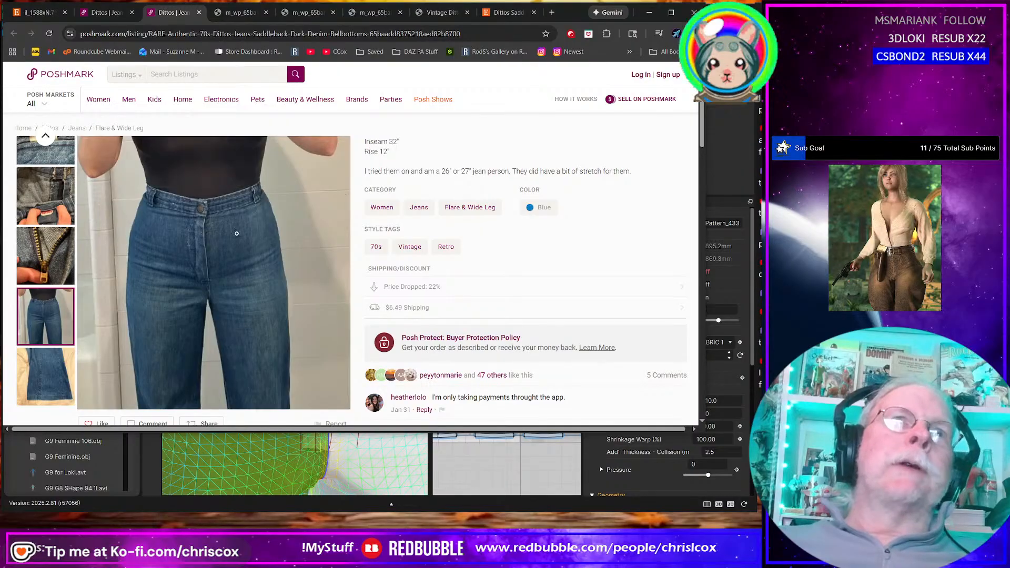
{"action": "scroll", "coordinate": [236, 233], "scroll_direction": "up", "scroll_amount": 3}
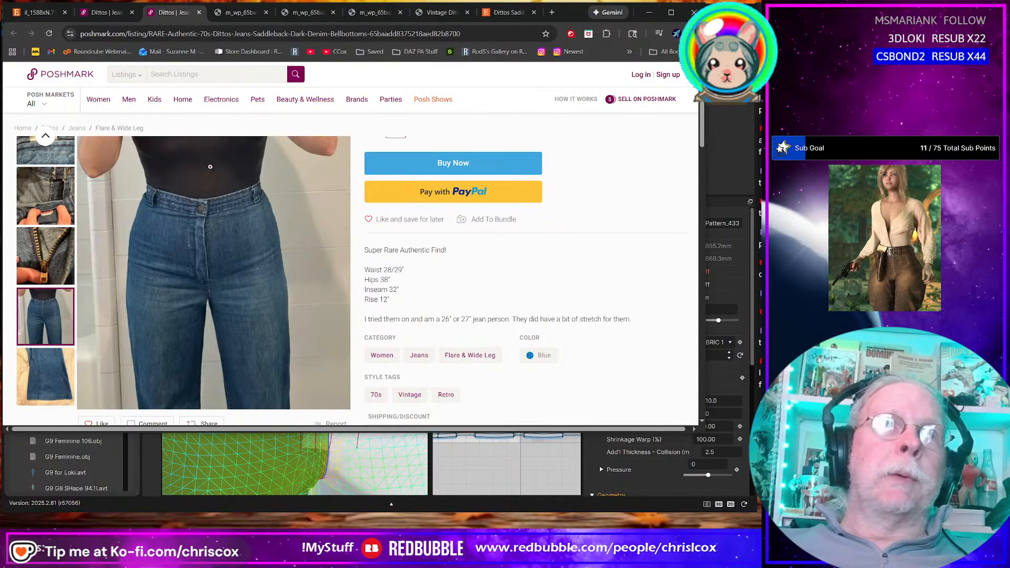
{"action": "scroll", "coordinate": [48, 270], "scroll_direction": "up", "scroll_amount": 3}
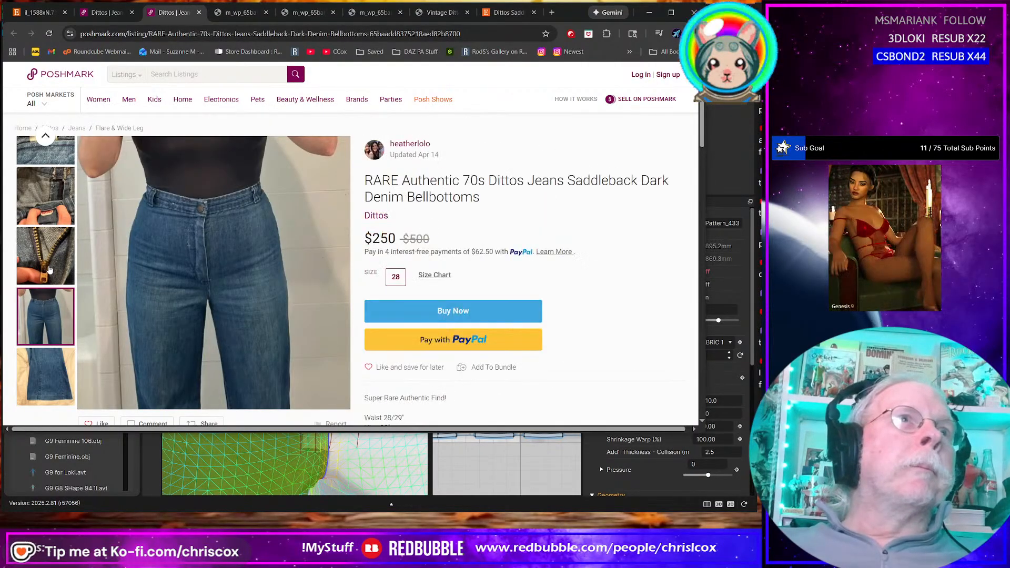
{"action": "left_click", "coordinate": [46, 137]}
{"action": "left_click", "coordinate": [45, 138]}
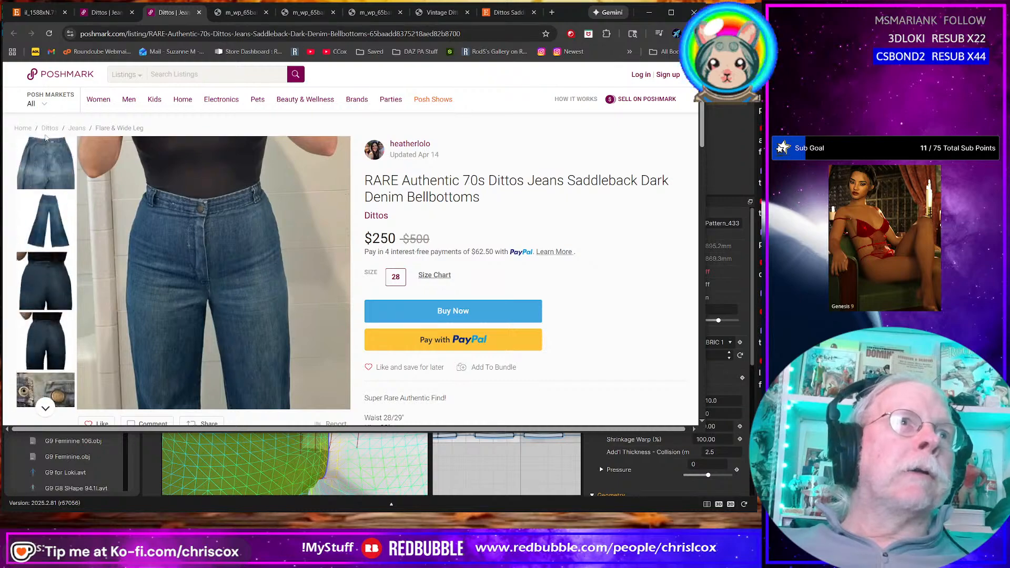
{"action": "scroll", "coordinate": [44, 299], "scroll_direction": "down", "scroll_amount": 3}
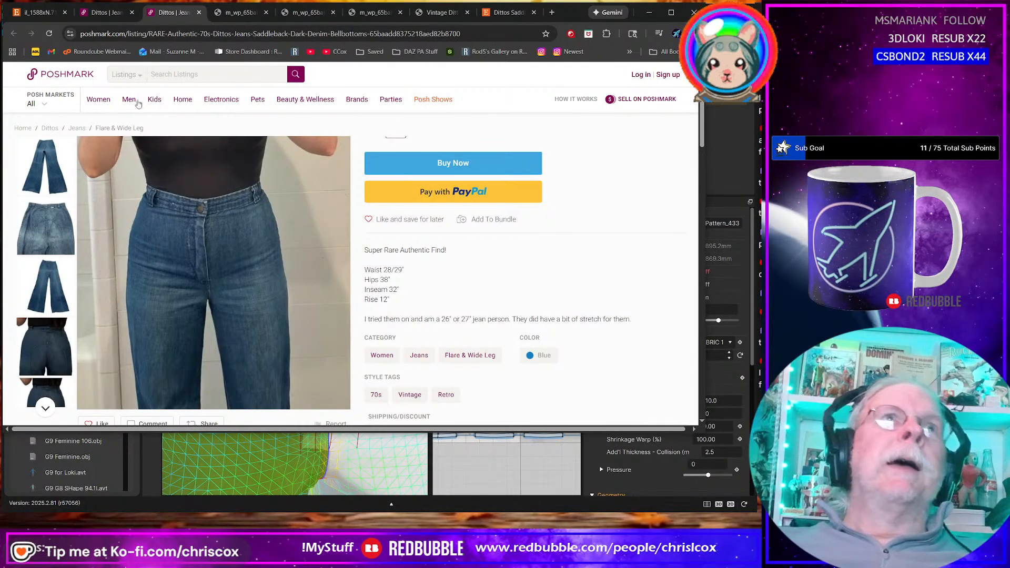
{"action": "left_click", "coordinate": [237, 15]}
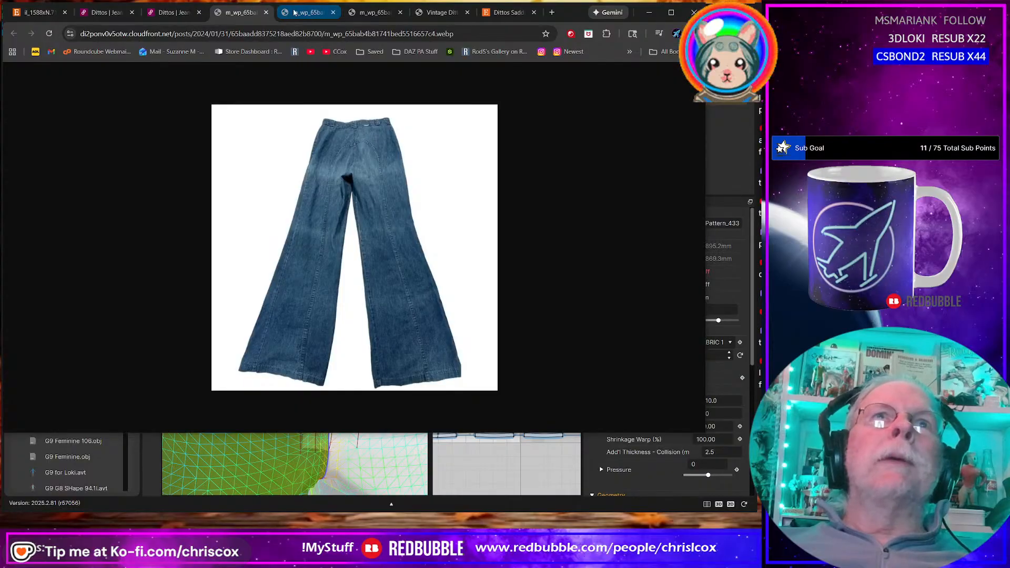
{"action": "left_click", "coordinate": [294, 12]}
{"action": "left_click", "coordinate": [371, 12]}
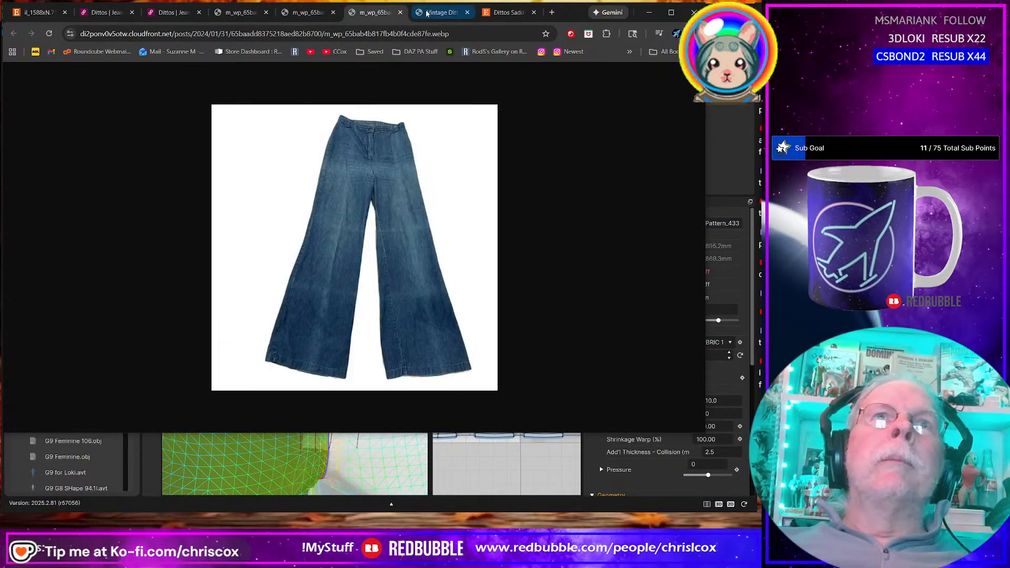
{"action": "left_click", "coordinate": [444, 13]}
{"action": "left_click", "coordinate": [504, 12]}
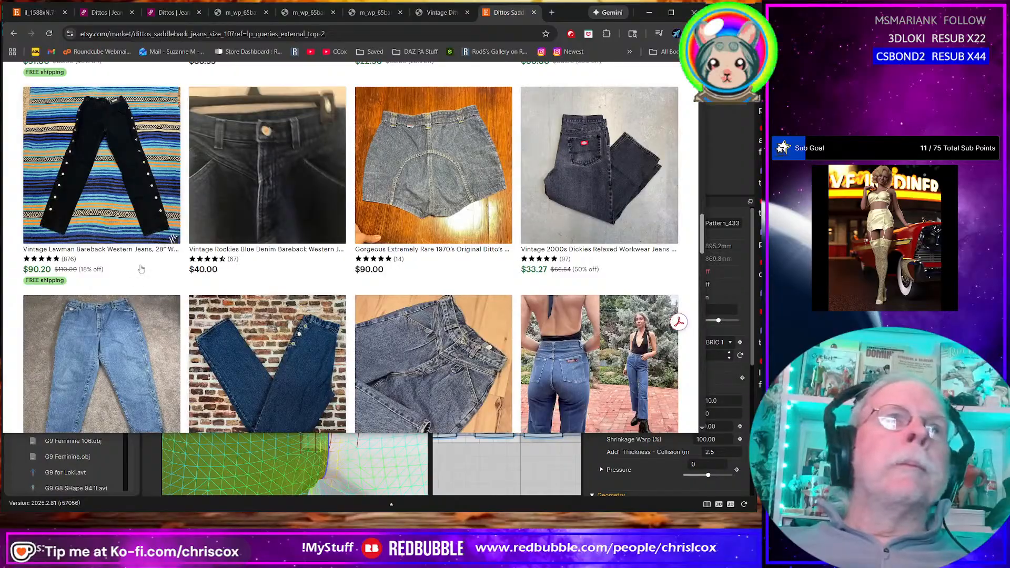
{"action": "left_click", "coordinate": [104, 317]}
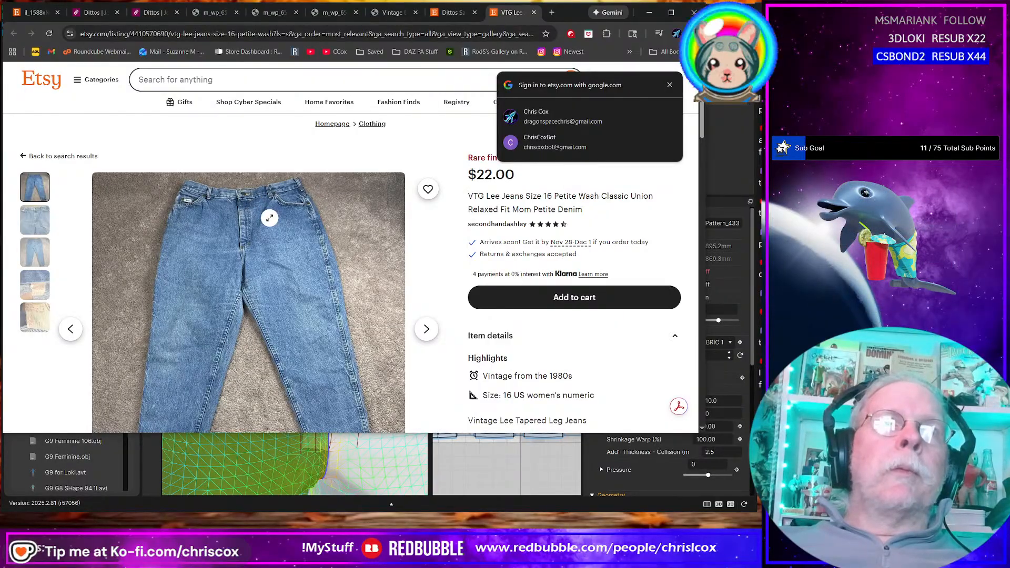
Switch back to Marvelous Designer and flip all the trouser and waistband pattern pieces horizontally as one selection
{"action": "key", "text": "alt+Tab"}
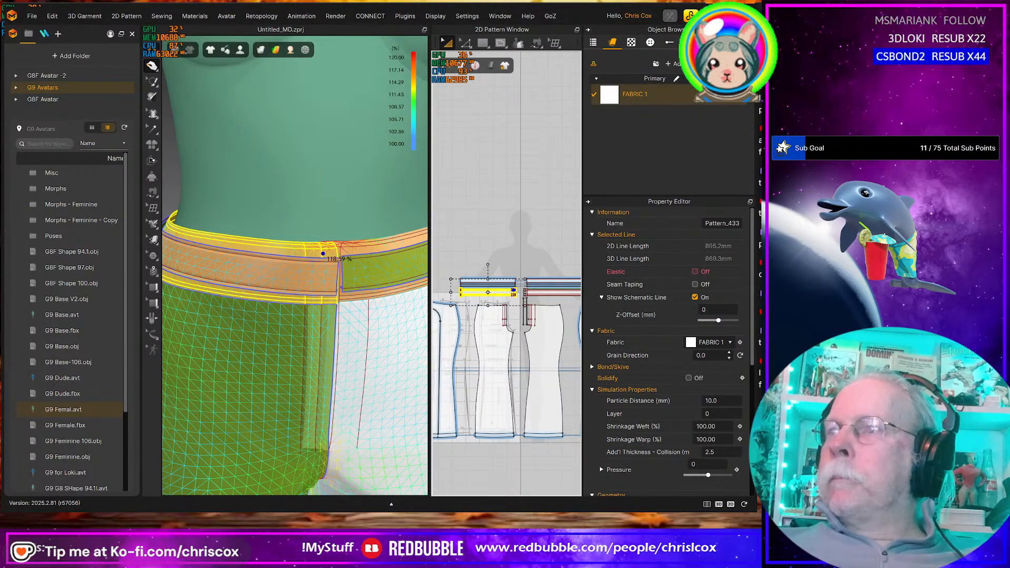
{"action": "scroll", "coordinate": [445, 365], "scroll_direction": "down", "scroll_amount": 3}
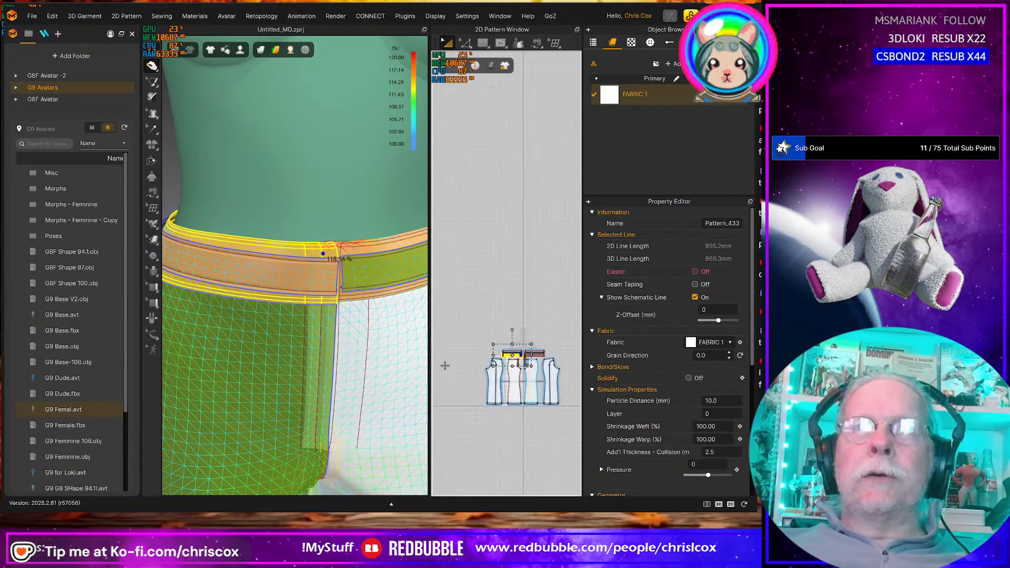
{"action": "left_click_drag", "start_coordinate": [469, 329], "coordinate": [575, 433]}
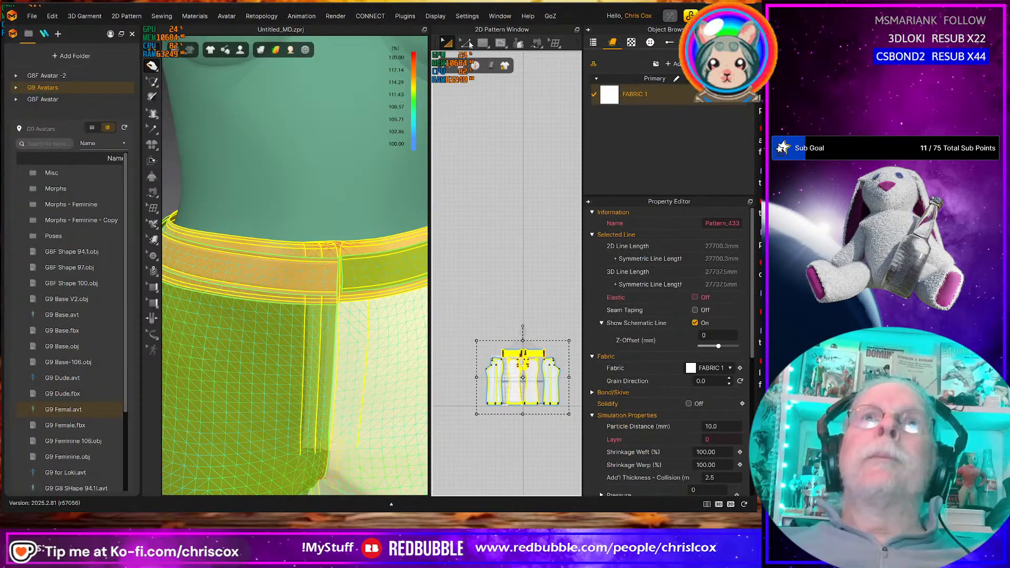
{"action": "left_click", "coordinate": [465, 43]}
{"action": "left_click_drag", "start_coordinate": [430, 85], "coordinate": [324, 71]}
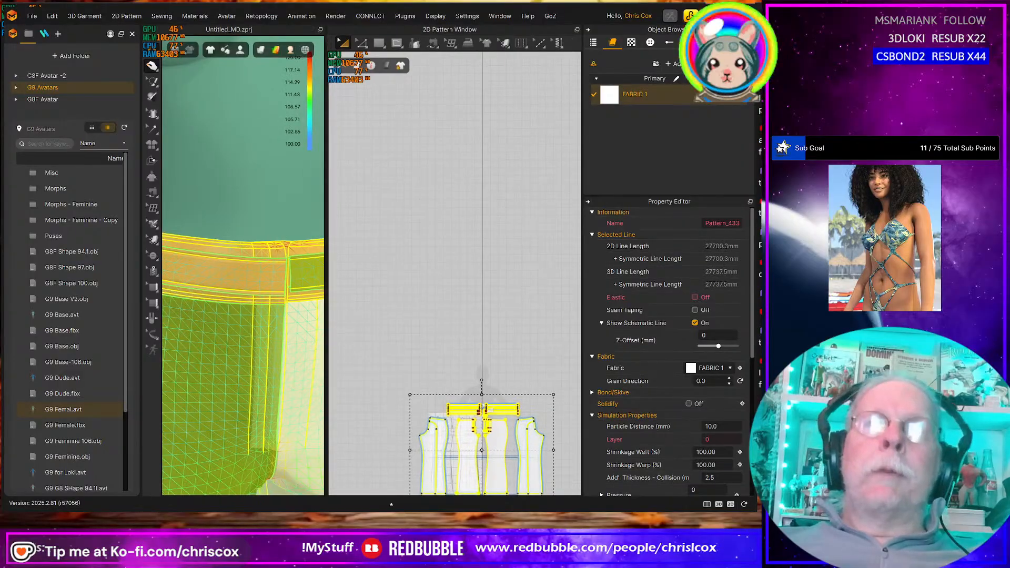
{"action": "right_click", "coordinate": [527, 444]}
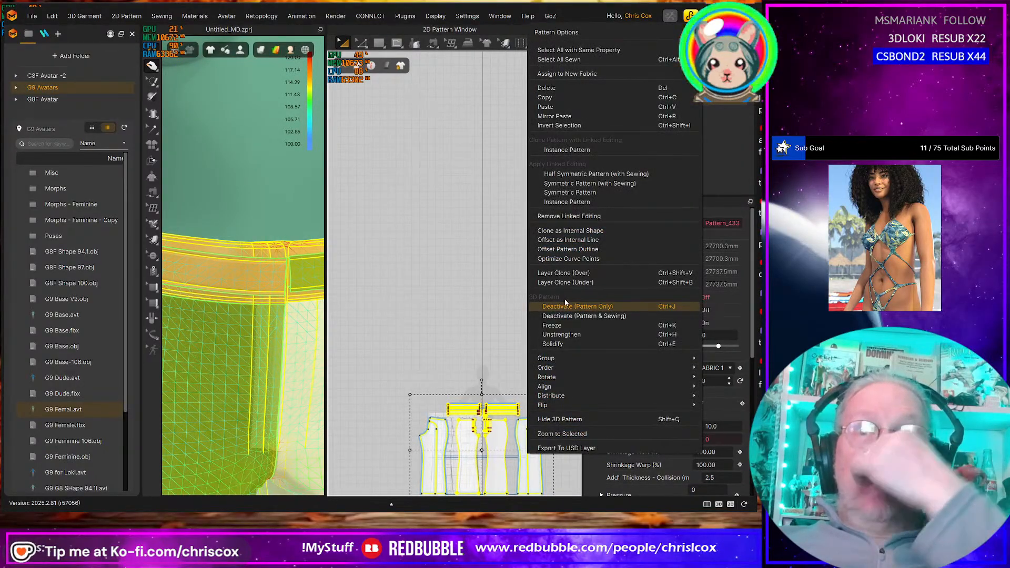
{"action": "mouse_move", "coordinate": [548, 405]}
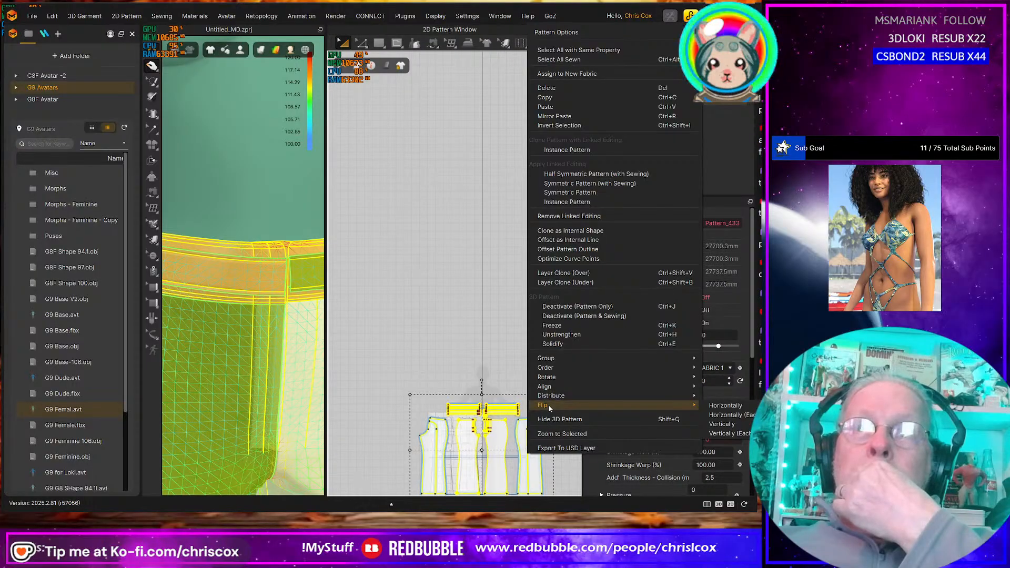
{"action": "left_click", "coordinate": [728, 406]}
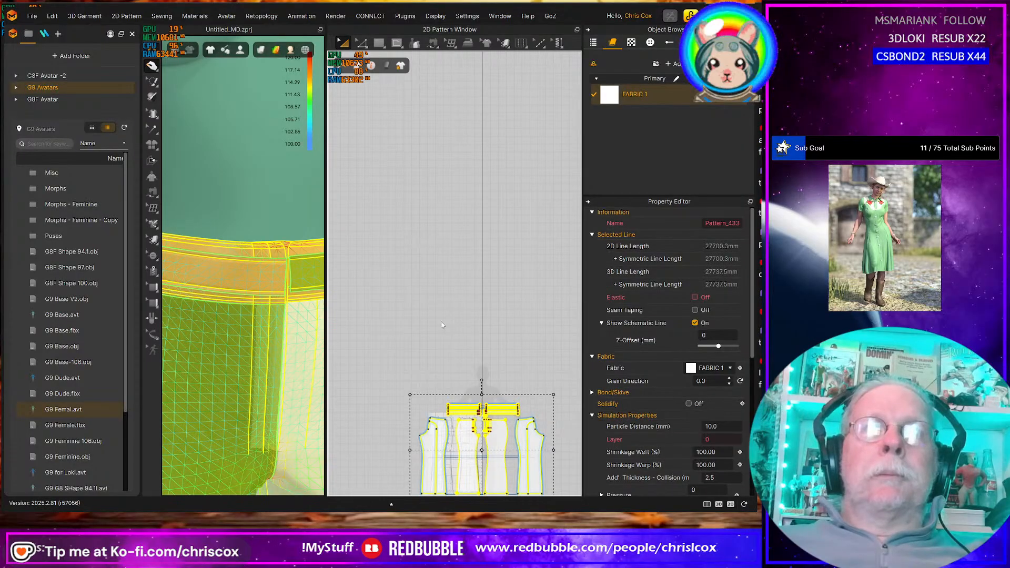
{"action": "key", "text": "ctrl+z"}
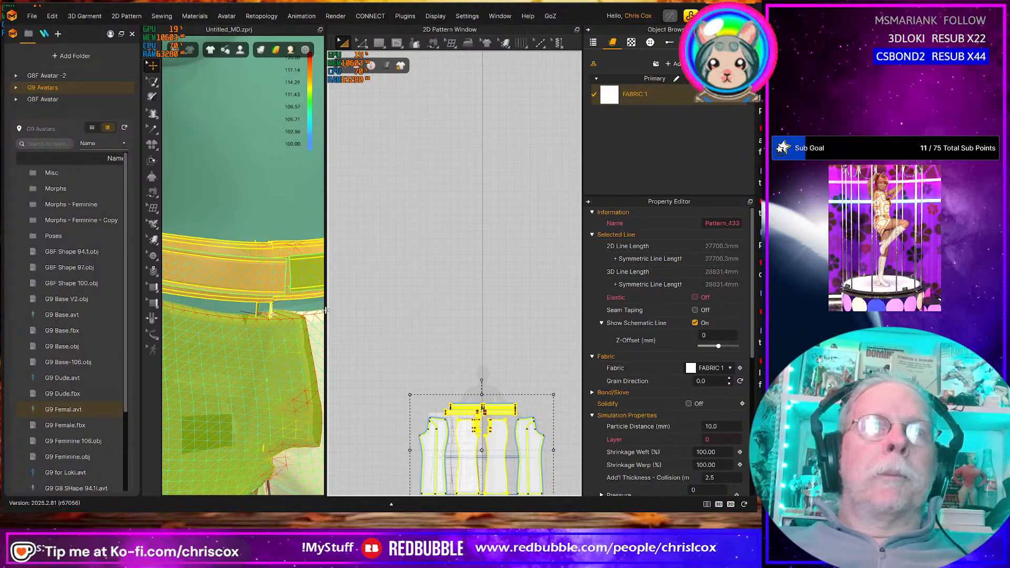
Try simulating the flipped trousers and inspect the waistband, fly and legs on the avatar
{"action": "left_click_drag", "start_coordinate": [325, 310], "coordinate": [431, 311]}
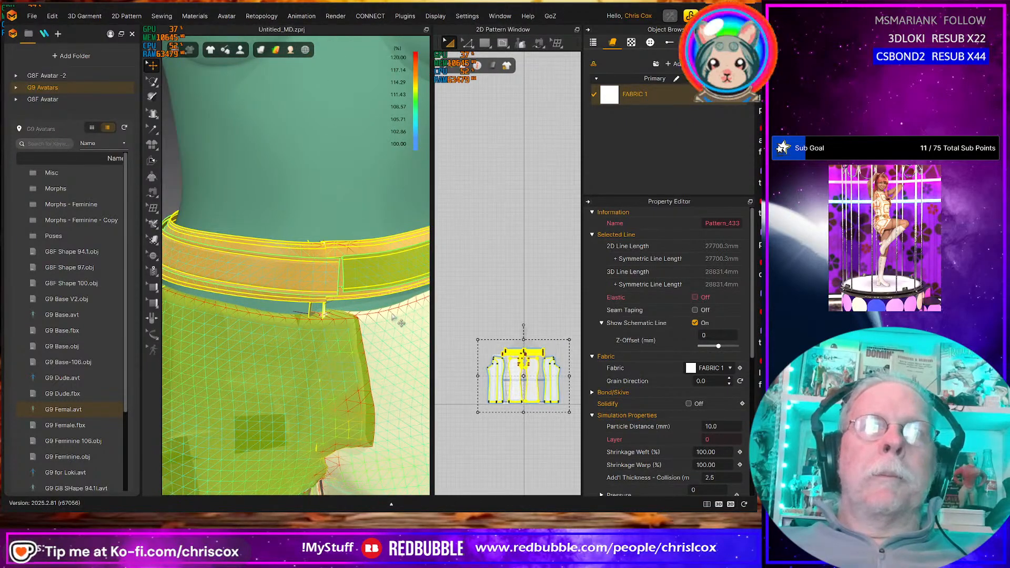
{"action": "key", "text": "space"}
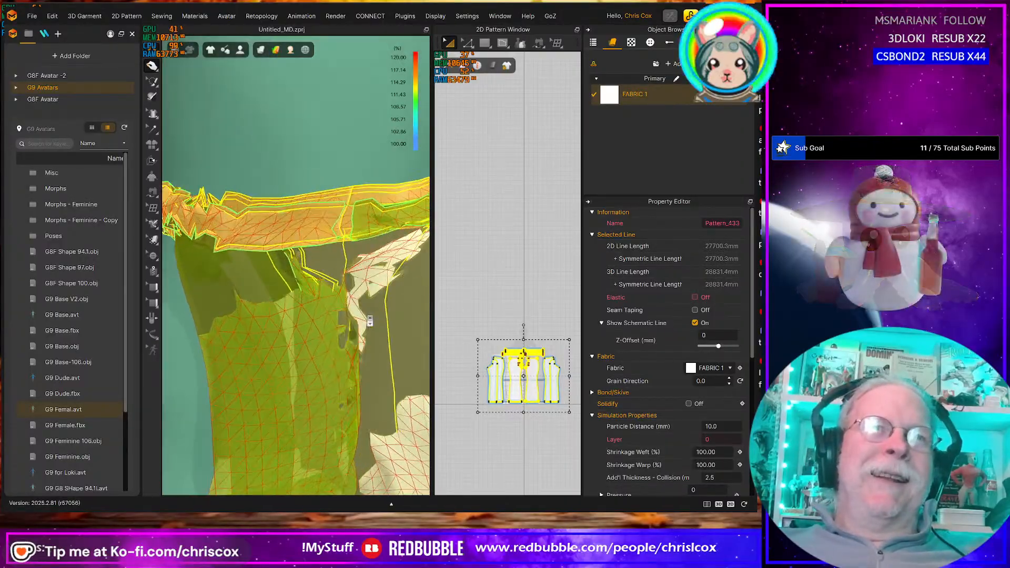
{"action": "scroll", "coordinate": [369, 321], "scroll_direction": "down", "scroll_amount": 5}
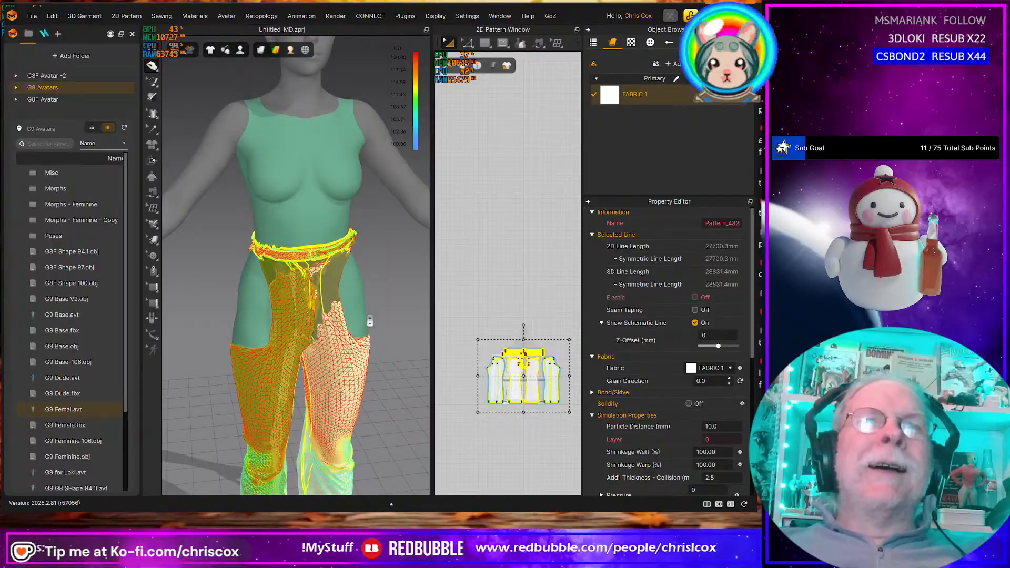
{"action": "middle_click_drag", "start_coordinate": [373, 323], "coordinate": [349, 191]}
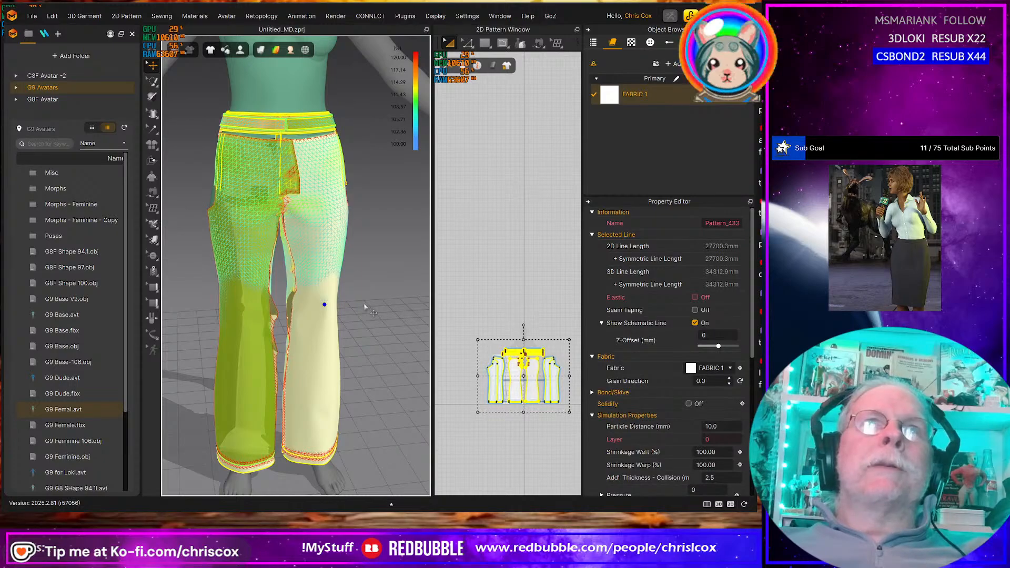
{"action": "scroll", "coordinate": [362, 301], "scroll_direction": "up", "scroll_amount": 5}
{"action": "right_click_drag", "start_coordinate": [364, 300], "coordinate": [402, 290]}
Inspect the waistband pieces in the flipped pattern layout and widen the 2D pattern view
{"action": "scroll", "coordinate": [484, 318], "scroll_direction": "up", "scroll_amount": 3}
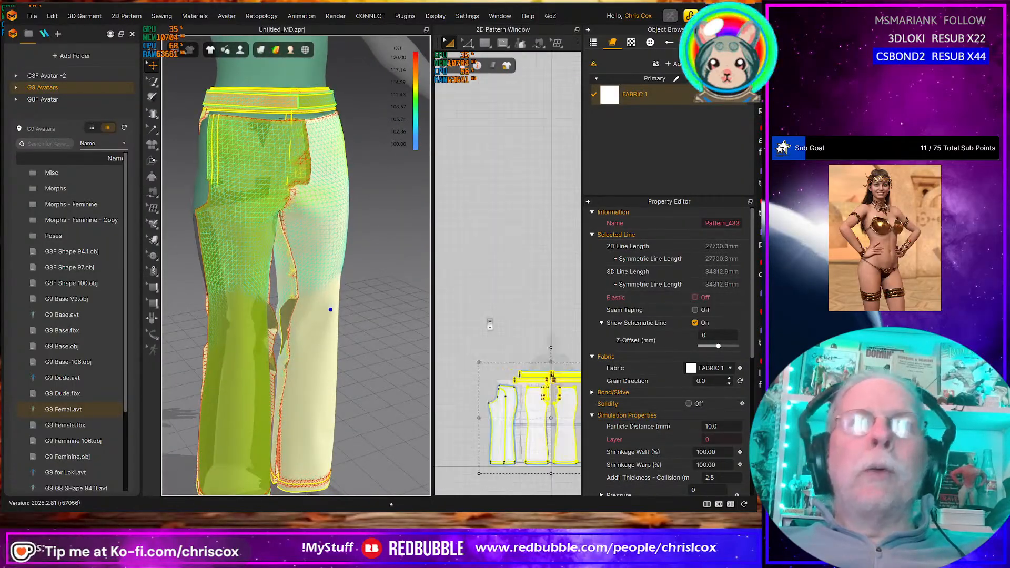
{"action": "scroll", "coordinate": [462, 236], "scroll_direction": "down", "scroll_amount": 5}
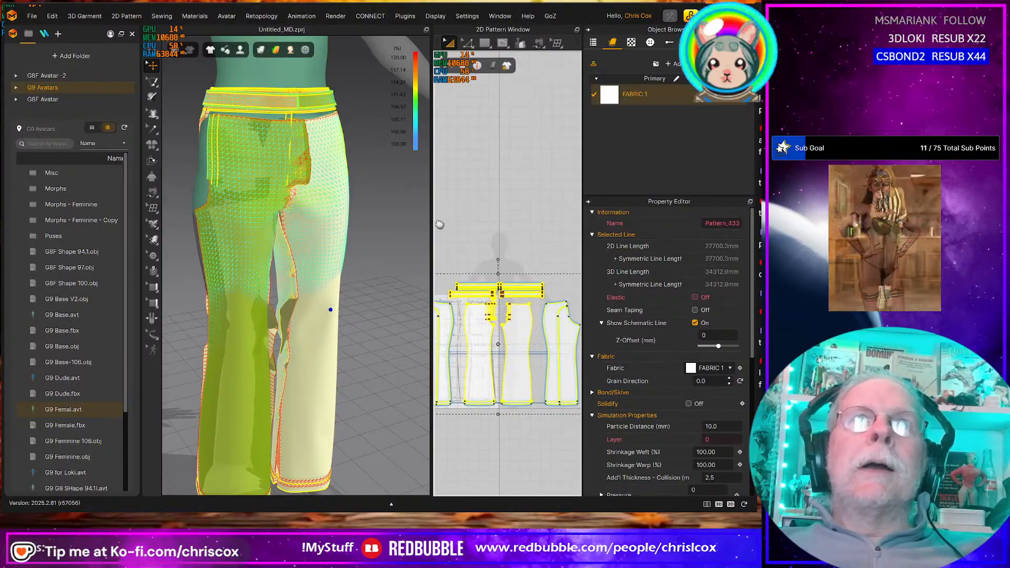
{"action": "left_click", "coordinate": [444, 233]}
{"action": "middle_click_drag", "start_coordinate": [457, 252], "coordinate": [458, 252]}
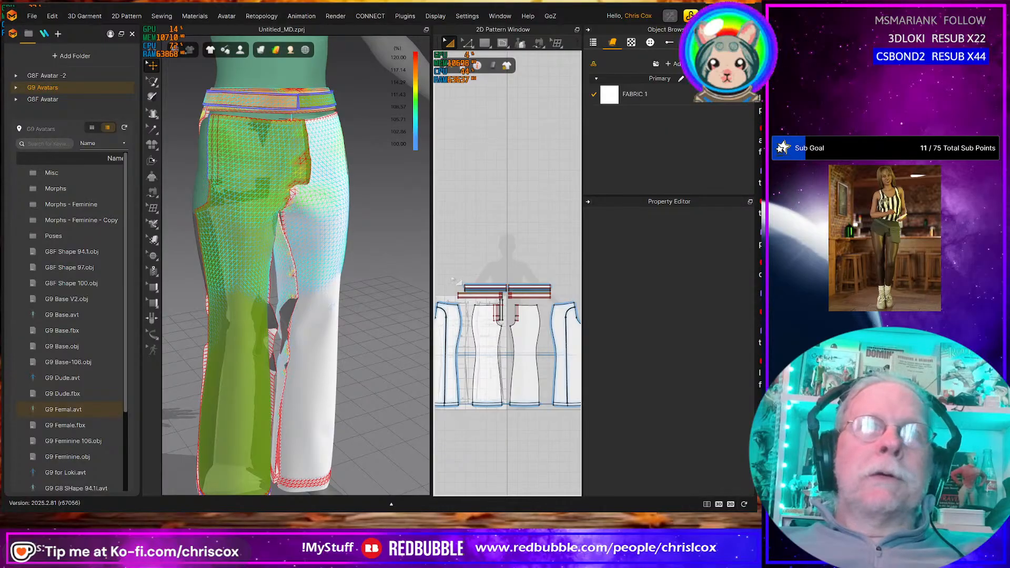
{"action": "left_click_drag", "start_coordinate": [545, 291], "coordinate": [555, 301]}
{"action": "scroll", "coordinate": [550, 302], "scroll_direction": "up", "scroll_amount": 4}
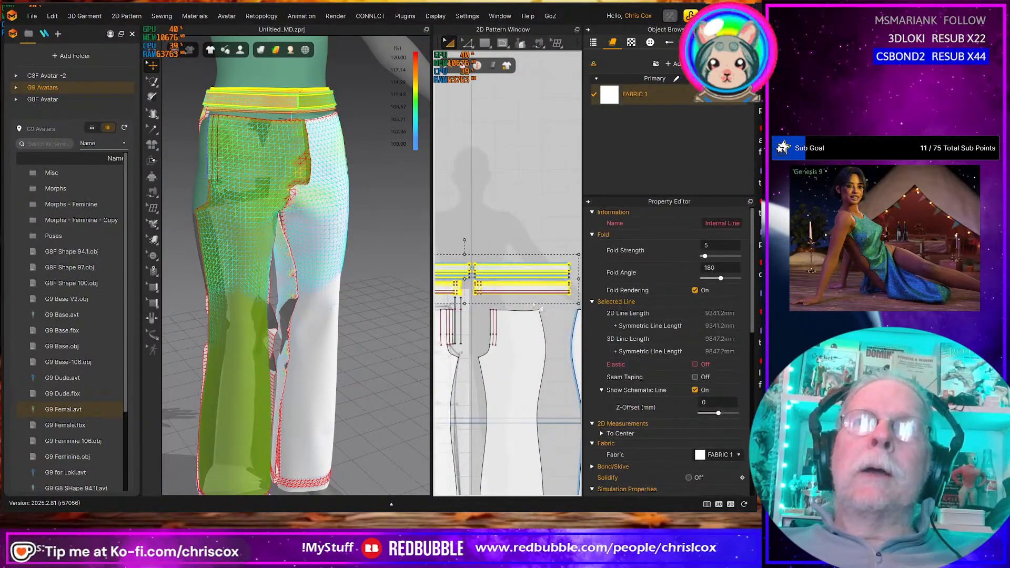
{"action": "middle_click_drag", "start_coordinate": [546, 302], "coordinate": [597, 287]}
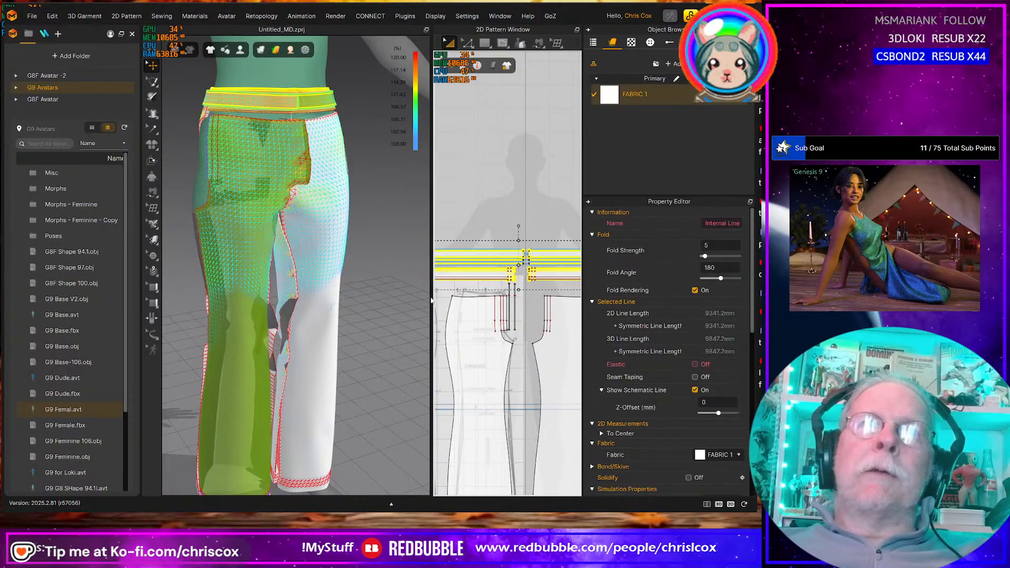
{"action": "left_click_drag", "start_coordinate": [431, 298], "coordinate": [349, 298]}
{"action": "scroll", "coordinate": [435, 304], "scroll_direction": "down", "scroll_amount": 5}
{"action": "left_click", "coordinate": [379, 243]}
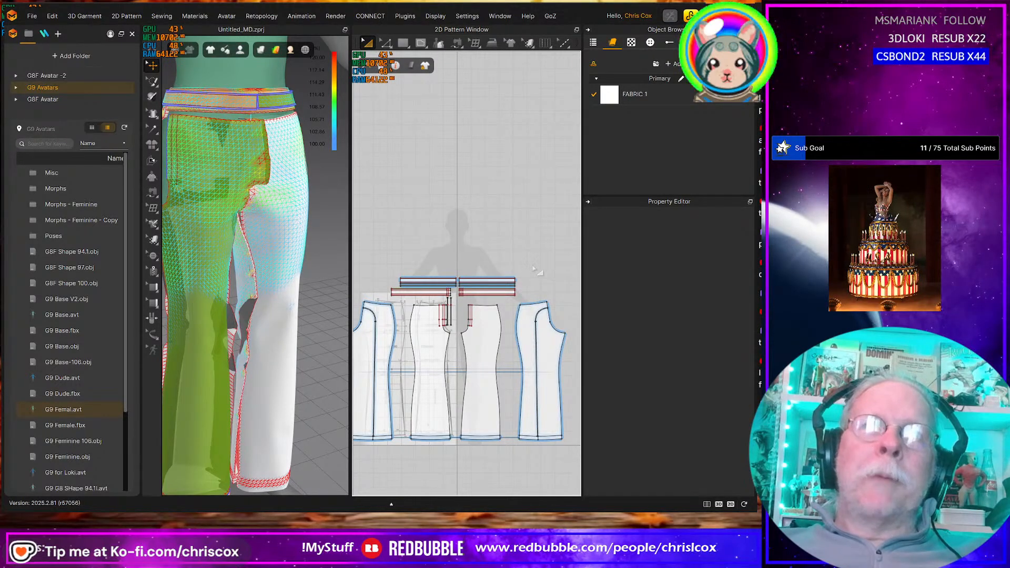
Select all the waistband pieces together and try resetting their layer
{"action": "left_click_drag", "start_coordinate": [532, 262], "coordinate": [387, 298]}
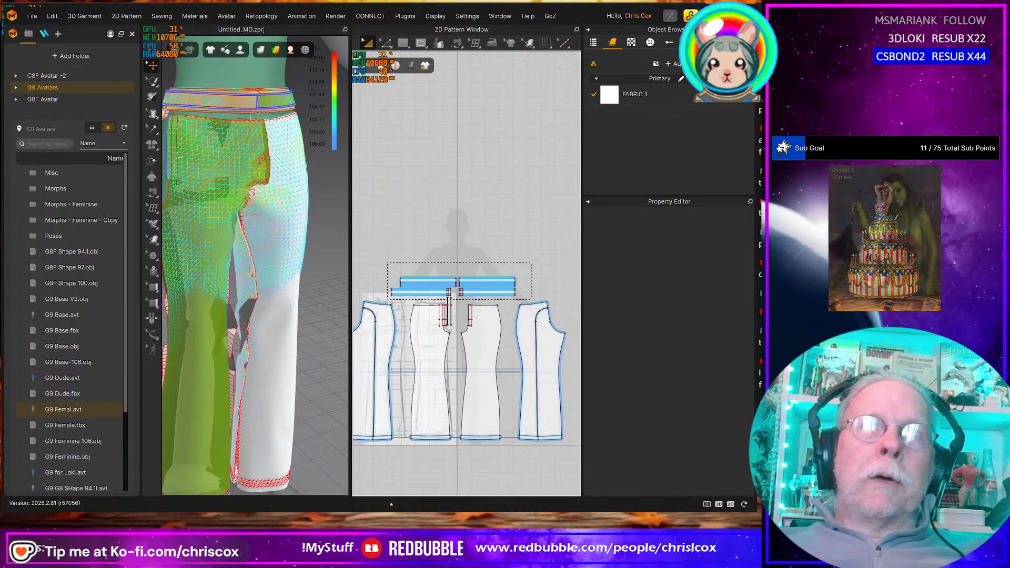
{"action": "left_click_drag", "start_coordinate": [388, 299], "coordinate": [387, 297]}
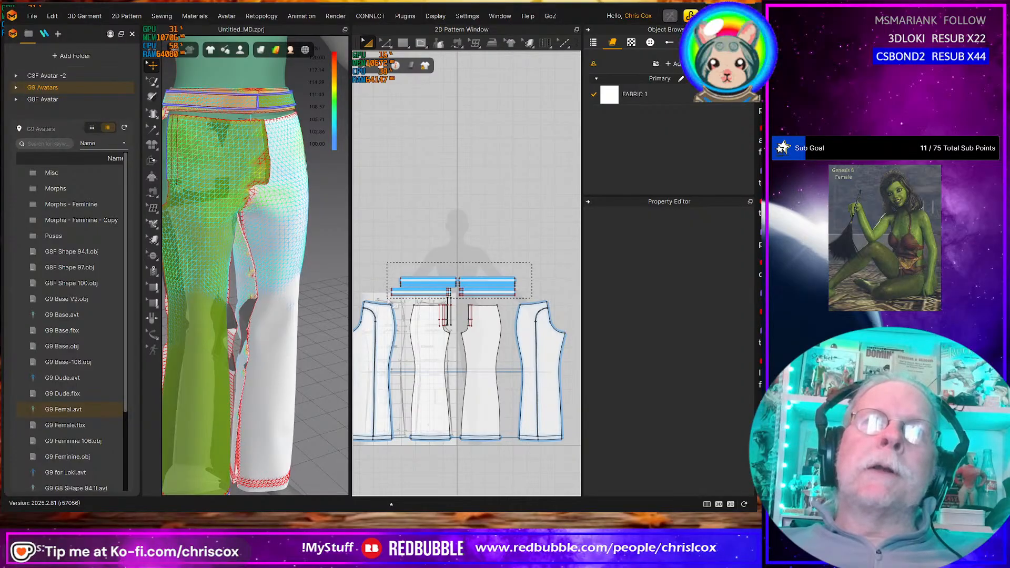
{"action": "left_click_drag", "start_coordinate": [388, 299], "coordinate": [388, 299]}
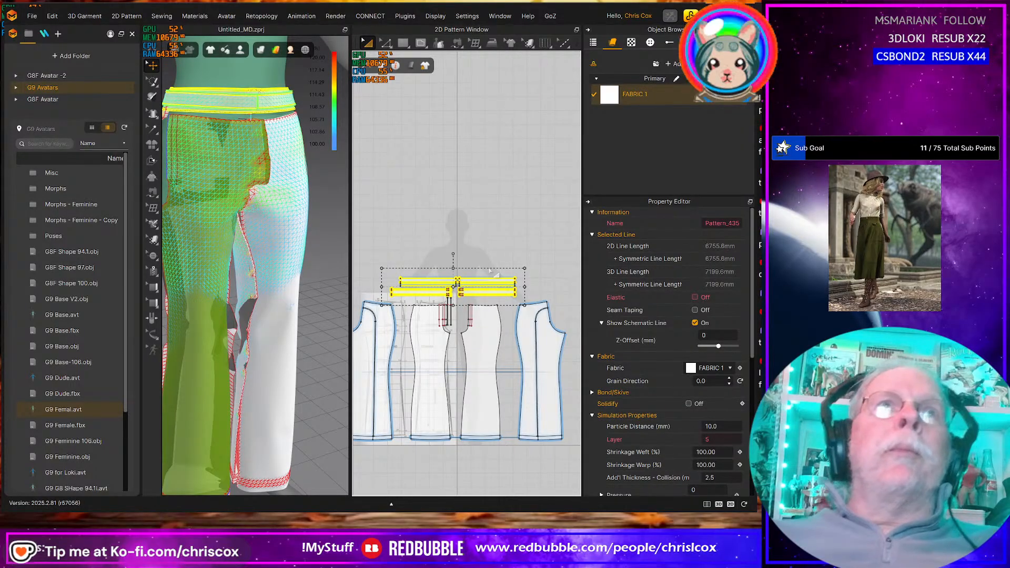
Turn off the Strain Map display on the garment
{"action": "left_click", "coordinate": [300, 230]}
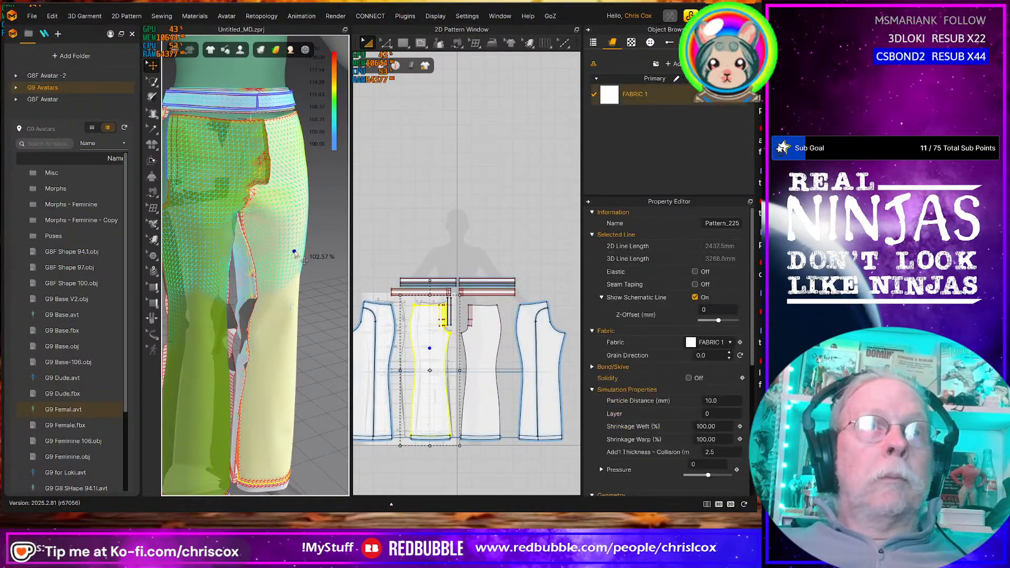
{"action": "left_click", "coordinate": [277, 51]}
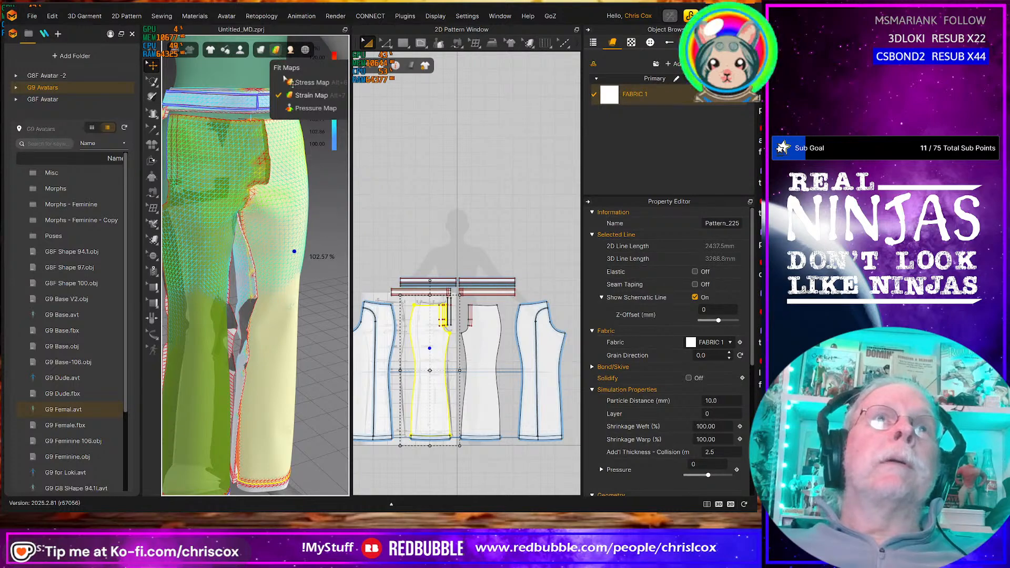
{"action": "left_click", "coordinate": [299, 101]}
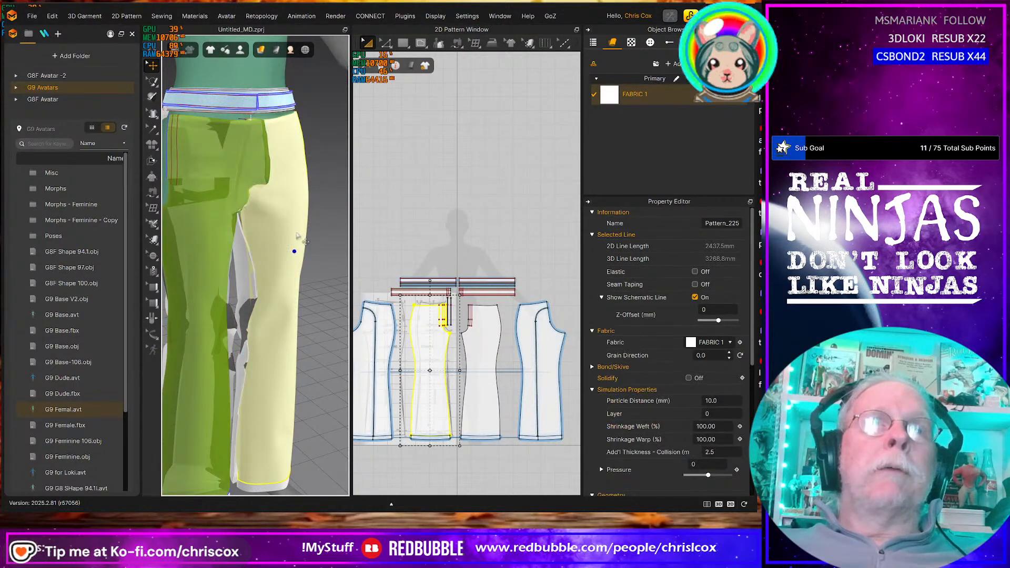
Try resetting the 3D arrangement of the avatar's uncoloured front leg panel
{"action": "left_click", "coordinate": [311, 255]}
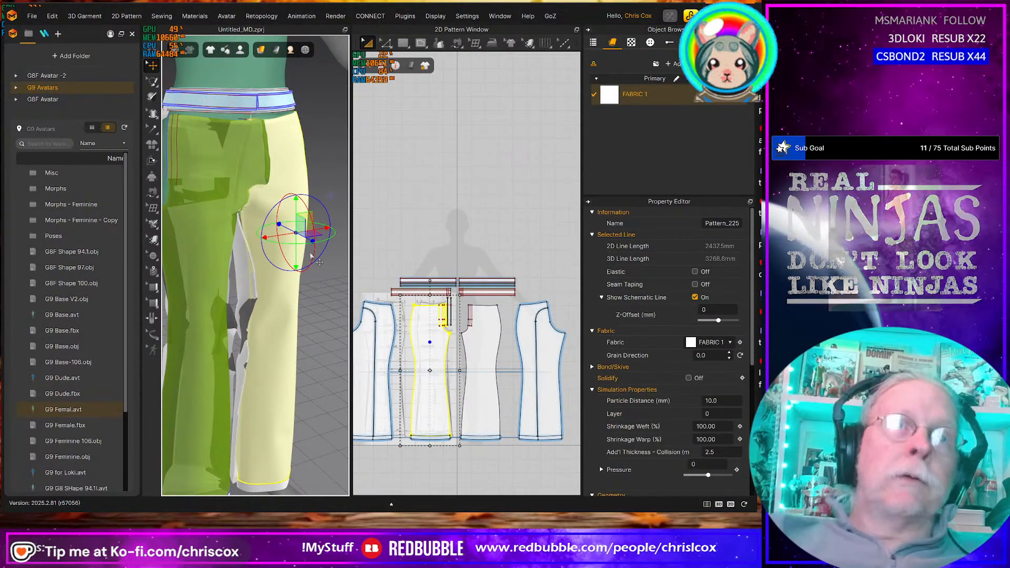
{"action": "scroll", "coordinate": [335, 327], "scroll_direction": "down", "scroll_amount": 3}
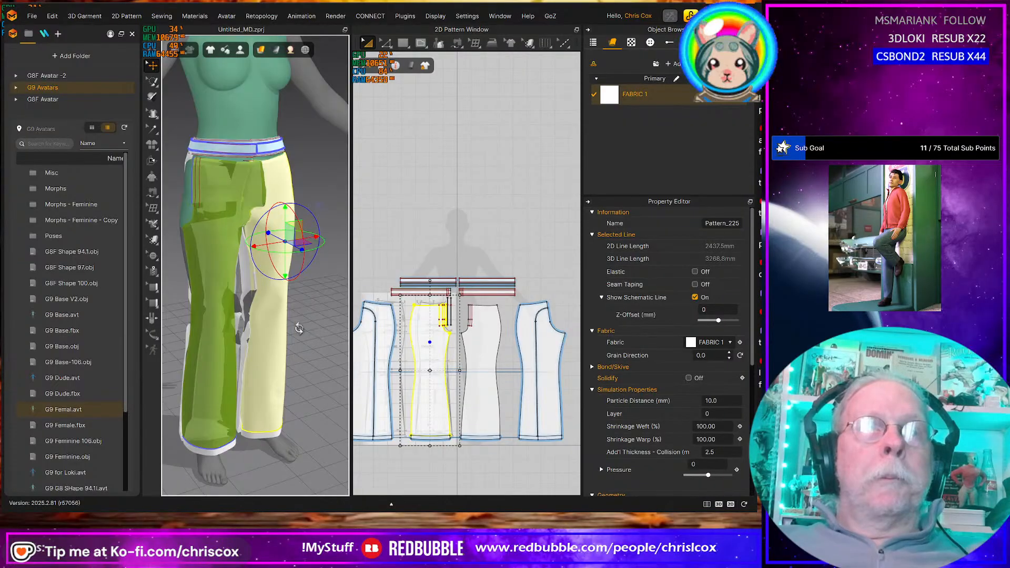
{"action": "right_click_drag", "start_coordinate": [298, 328], "coordinate": [281, 334]}
{"action": "left_click", "coordinate": [322, 329]}
{"action": "left_click", "coordinate": [287, 325]}
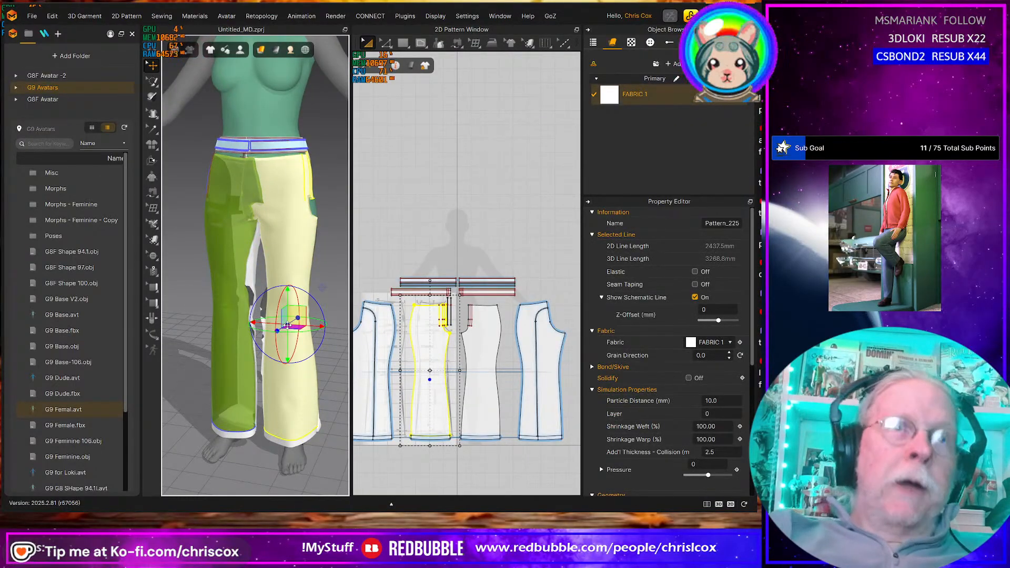
{"action": "right_click", "coordinate": [290, 257]}
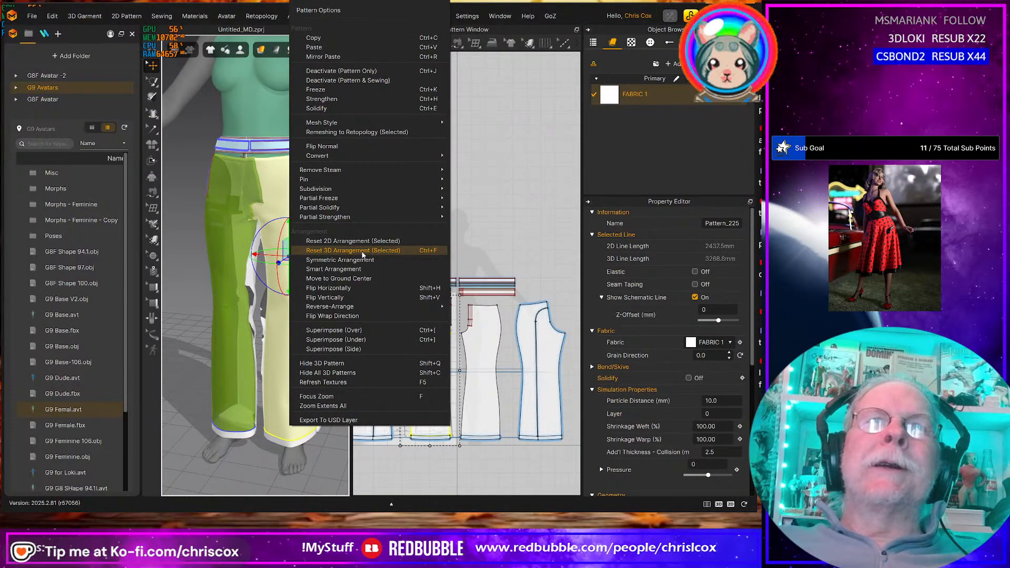
{"action": "left_click", "coordinate": [362, 251]}
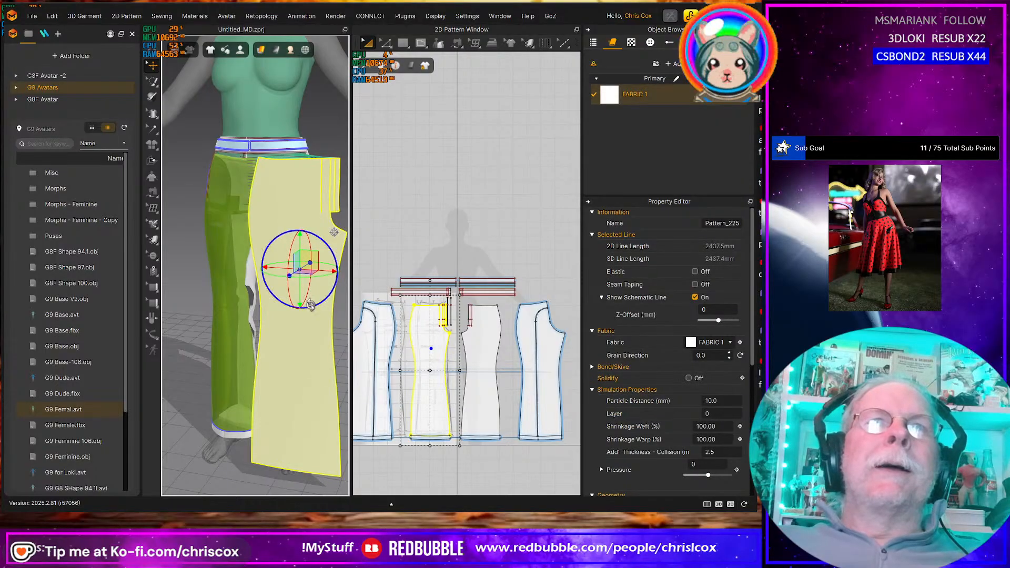
Try rotating the flattened front leg panel in 3D, undo the rotation, and simulate the garment
{"action": "right_click_drag", "start_coordinate": [309, 309], "coordinate": [337, 329]}
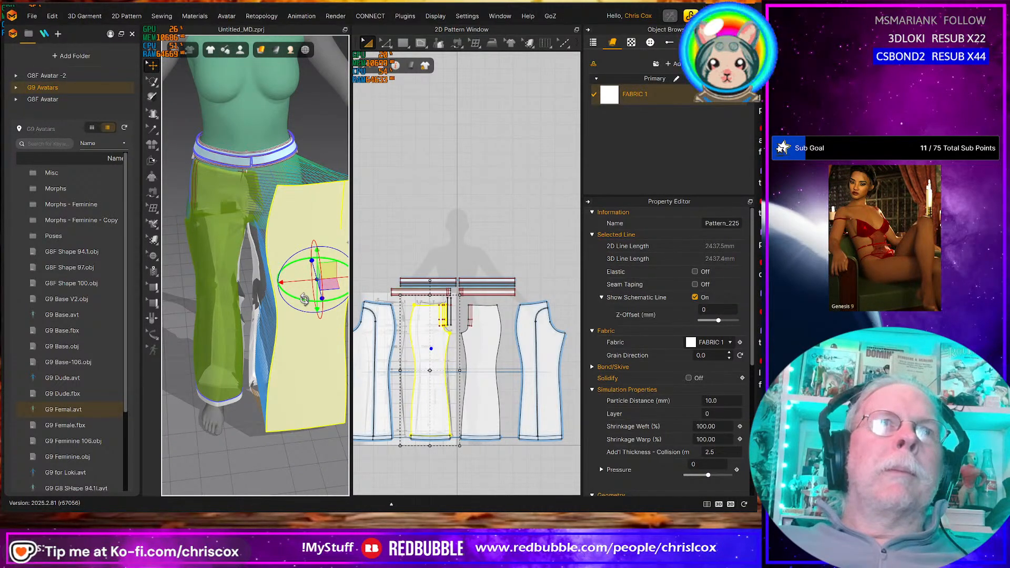
{"action": "left_click_drag", "start_coordinate": [304, 299], "coordinate": [344, 242]}
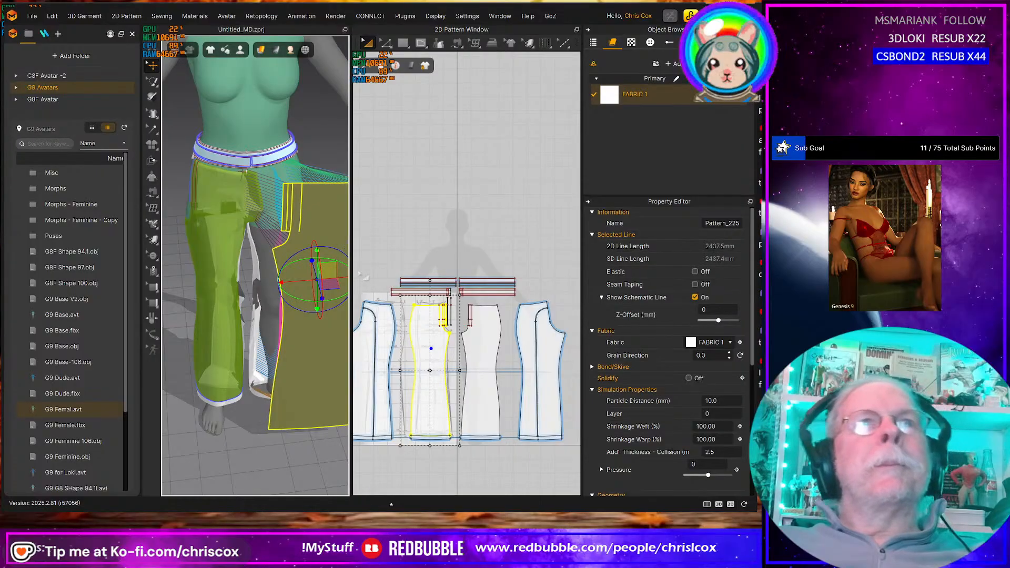
{"action": "key", "text": "ctrl+z"}
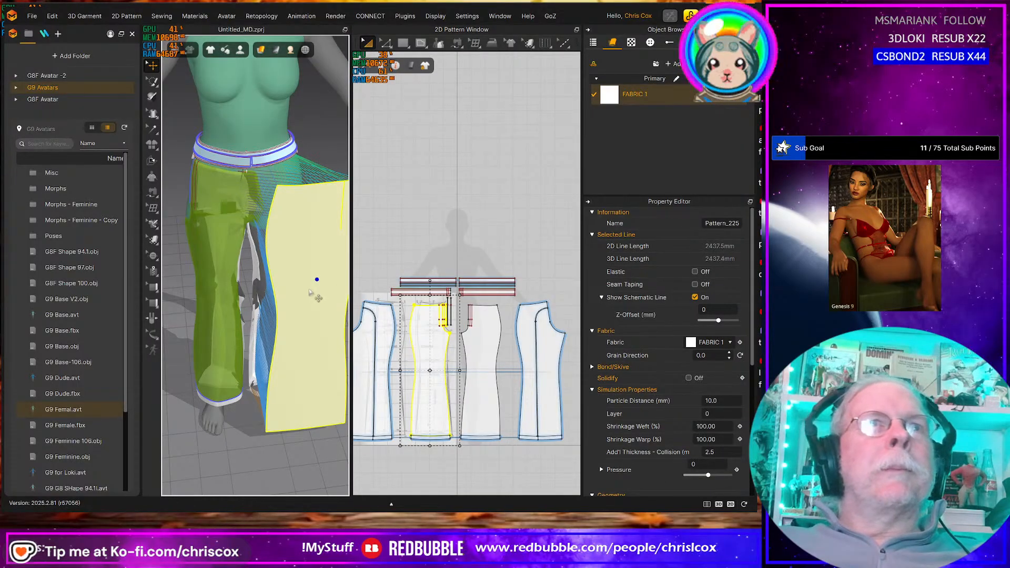
{"action": "right_click_drag", "start_coordinate": [315, 282], "coordinate": [265, 294]}
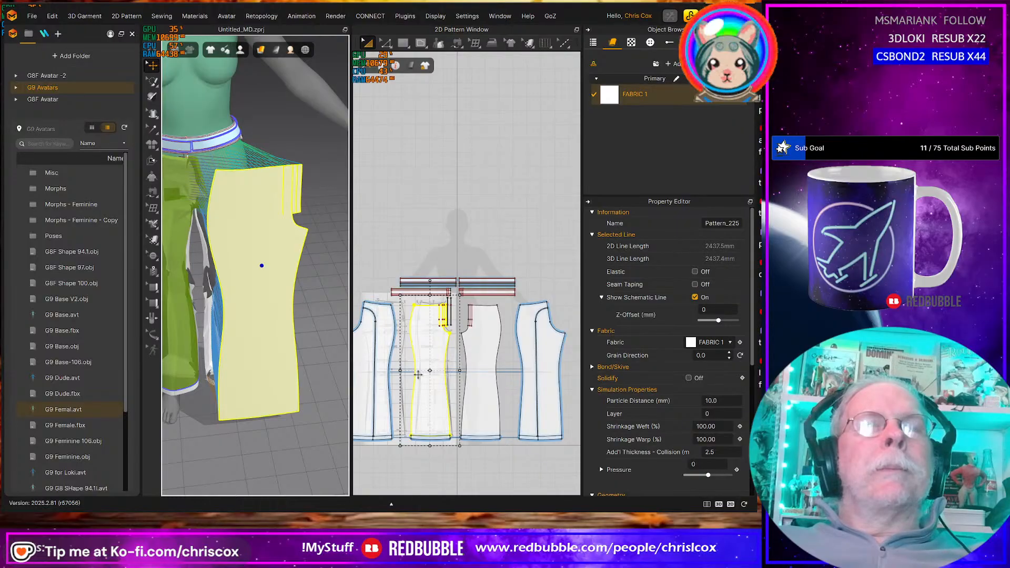
{"action": "key", "text": "space"}
{"action": "left_click", "coordinate": [293, 358]}
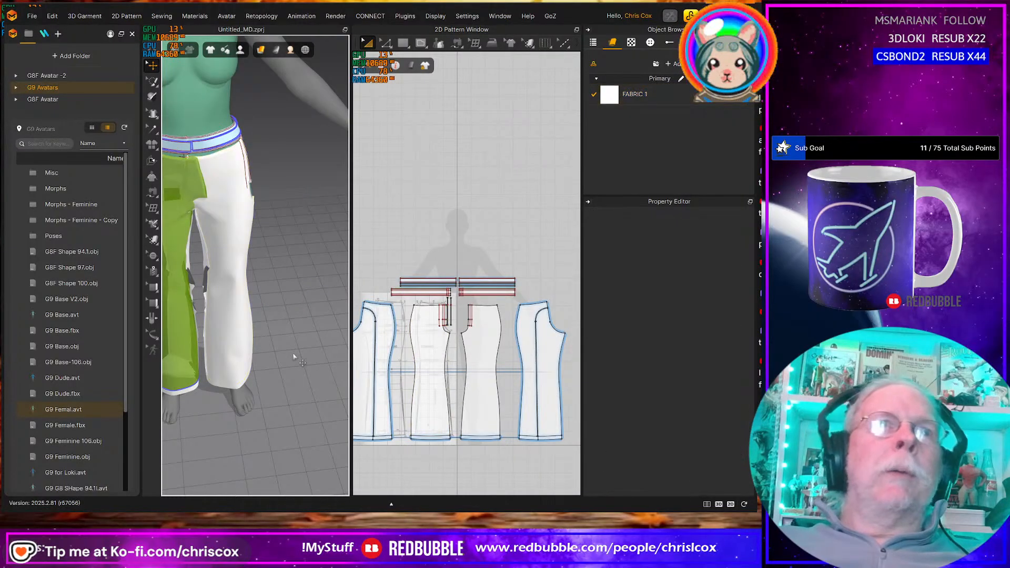
Undo the leg panel and waistband changes back through the horizontal flip of the trouser patterns
{"action": "key", "text": "ctrl+z"}
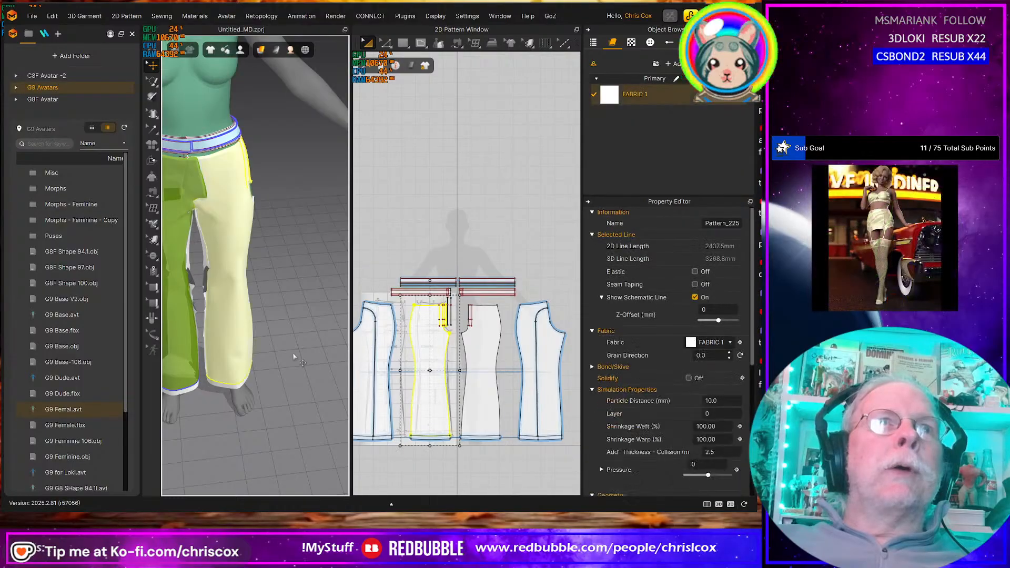
{"action": "key", "text": "ctrl+z"}
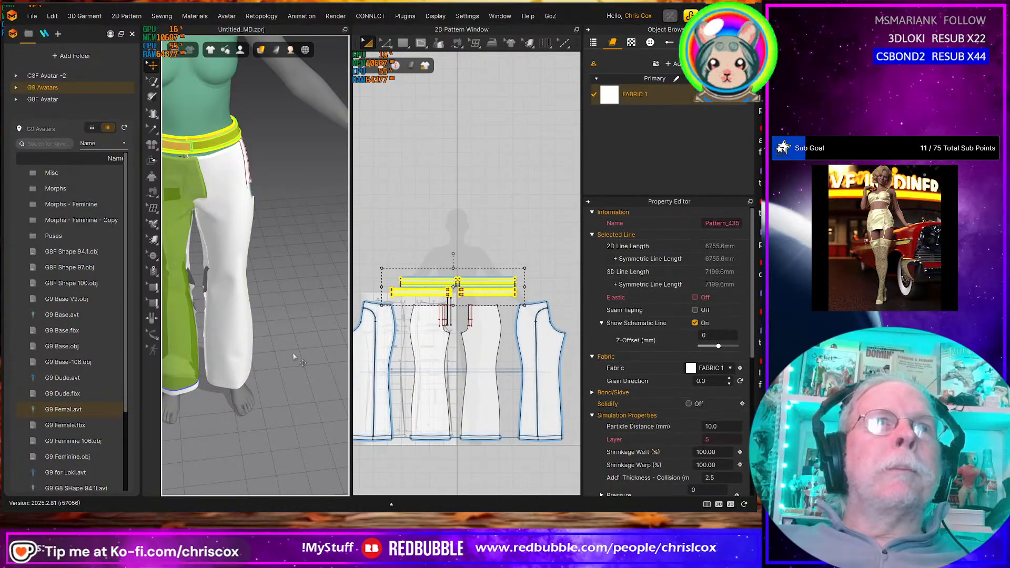
{"action": "key", "text": "ctrl+z"}
{"action": "key", "text": "ctrl+z"}
{"action": "key", "text": "ctrl+z"}
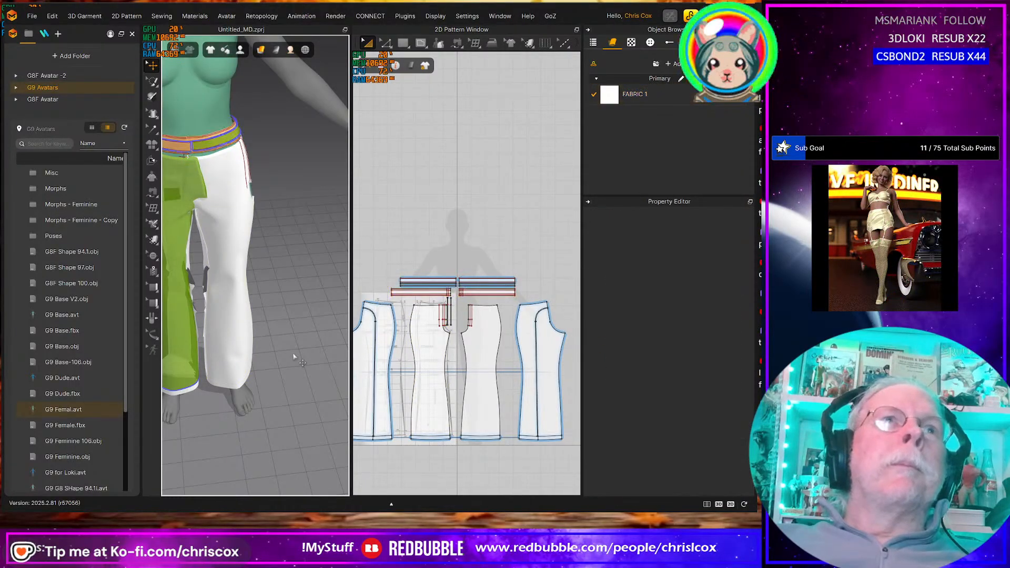
{"action": "key", "text": "ctrl+z"}
{"action": "key", "text": "ctrl+z"}
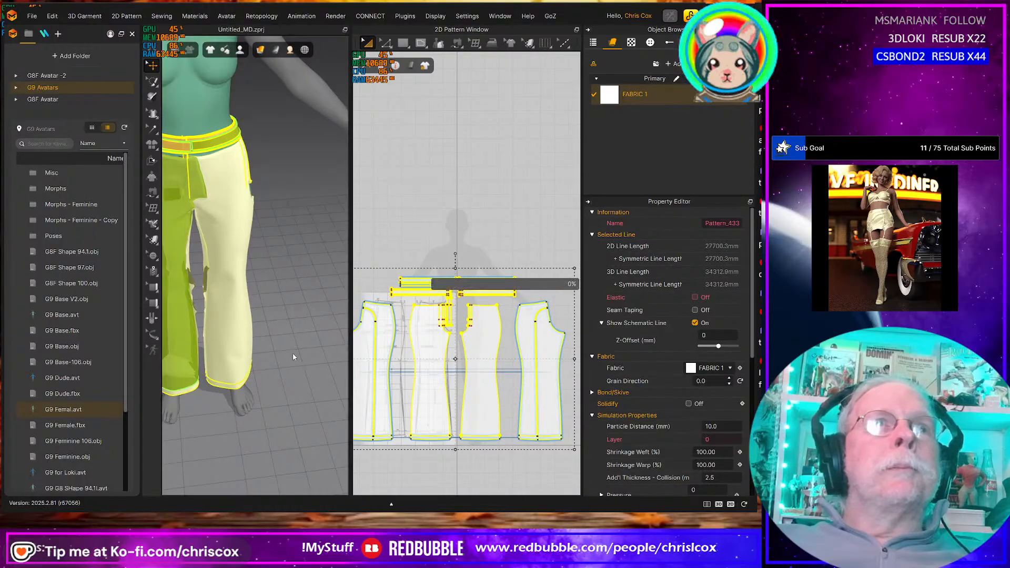
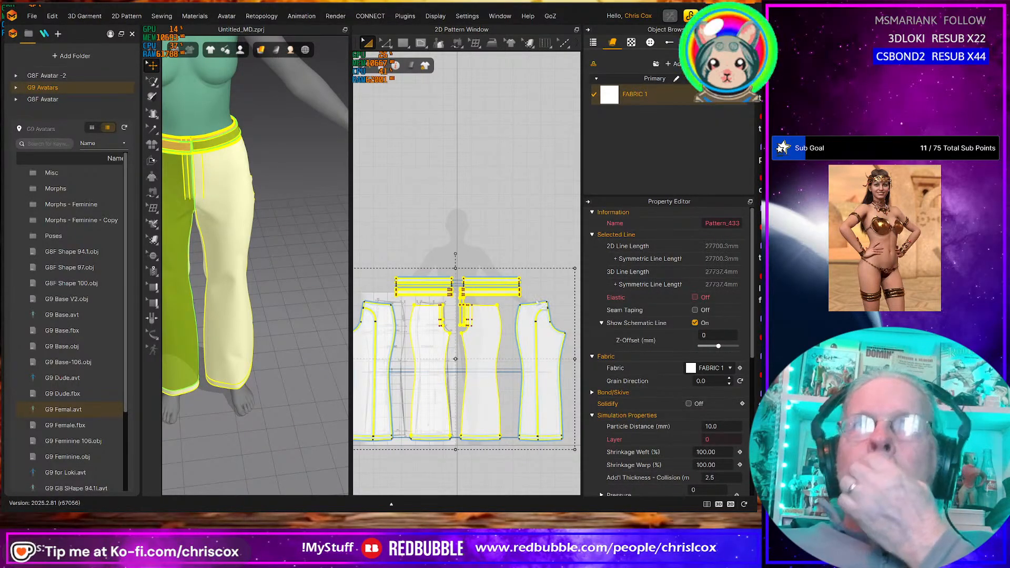
Move all the trouser pattern pieces to the left of the avatar silhouette and remove their linked editing
{"action": "scroll", "coordinate": [525, 299], "scroll_direction": "down", "scroll_amount": 5}
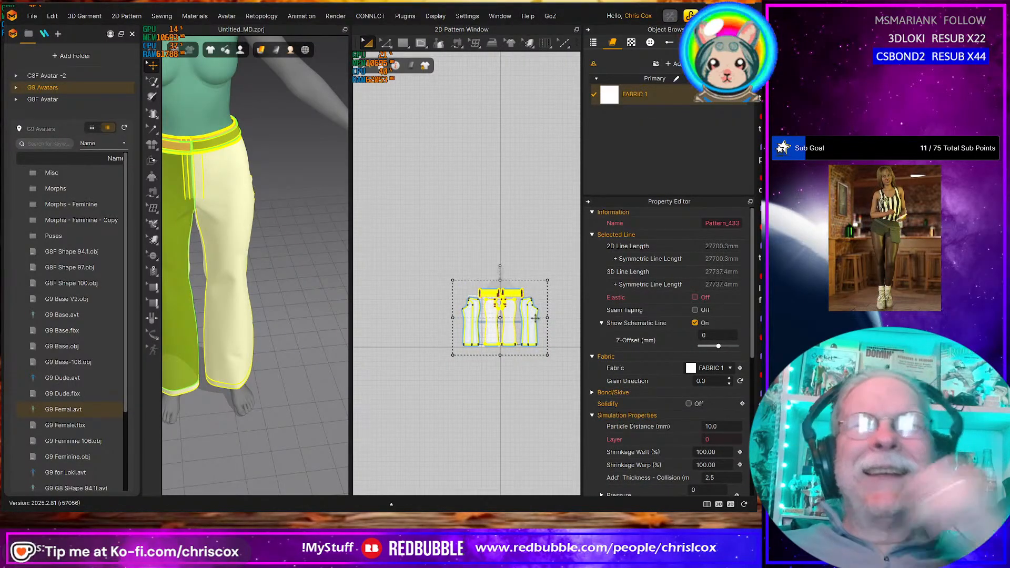
{"action": "left_click_drag", "start_coordinate": [535, 318], "coordinate": [459, 312]}
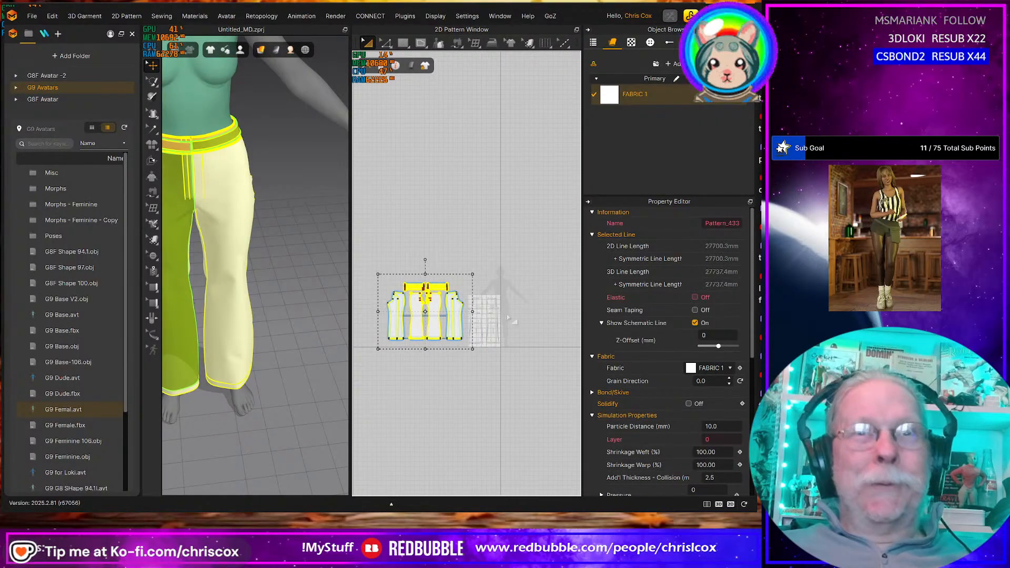
{"action": "right_click", "coordinate": [460, 315]}
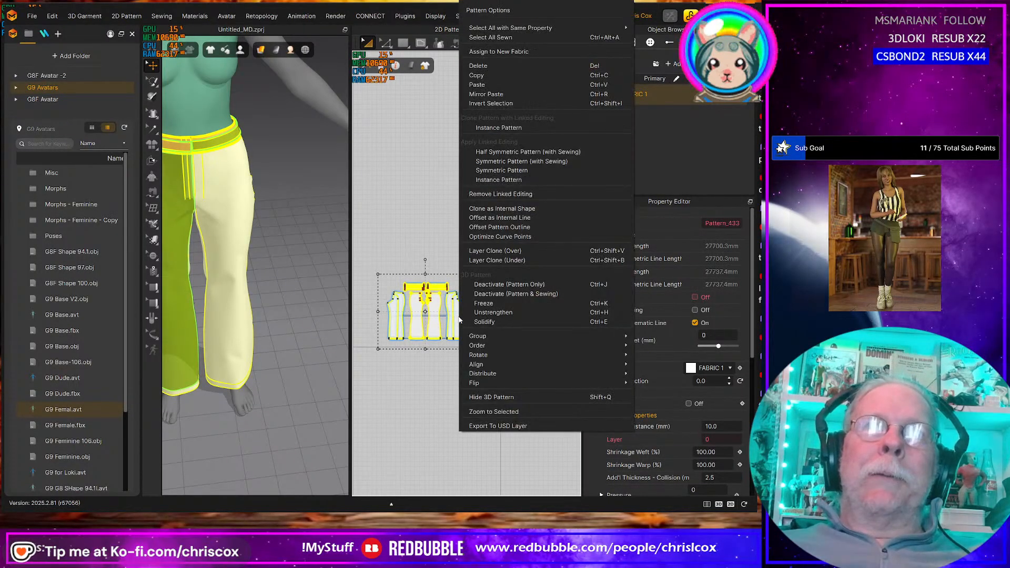
{"action": "left_click", "coordinate": [512, 196]}
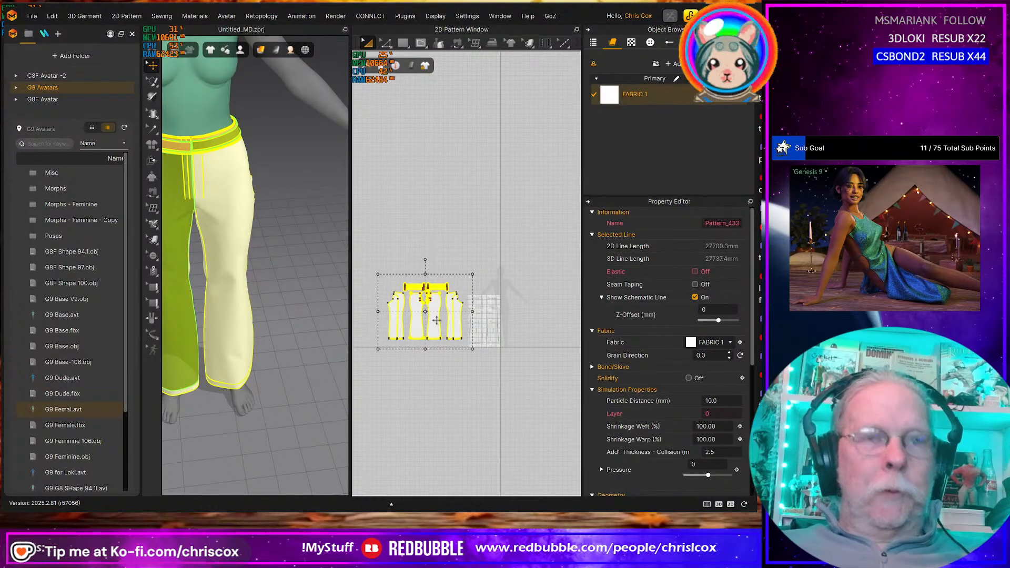
Paste a mirrored copy of all the trouser pieces to the right of the originals and delete the original set
{"action": "key", "text": "ctrl+v"}
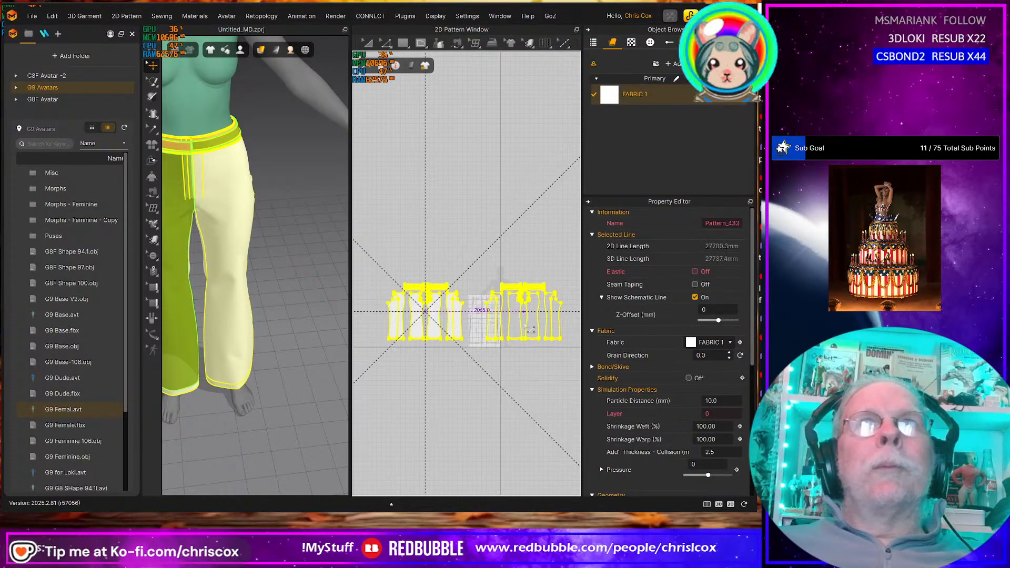
{"action": "left_click", "coordinate": [529, 329]}
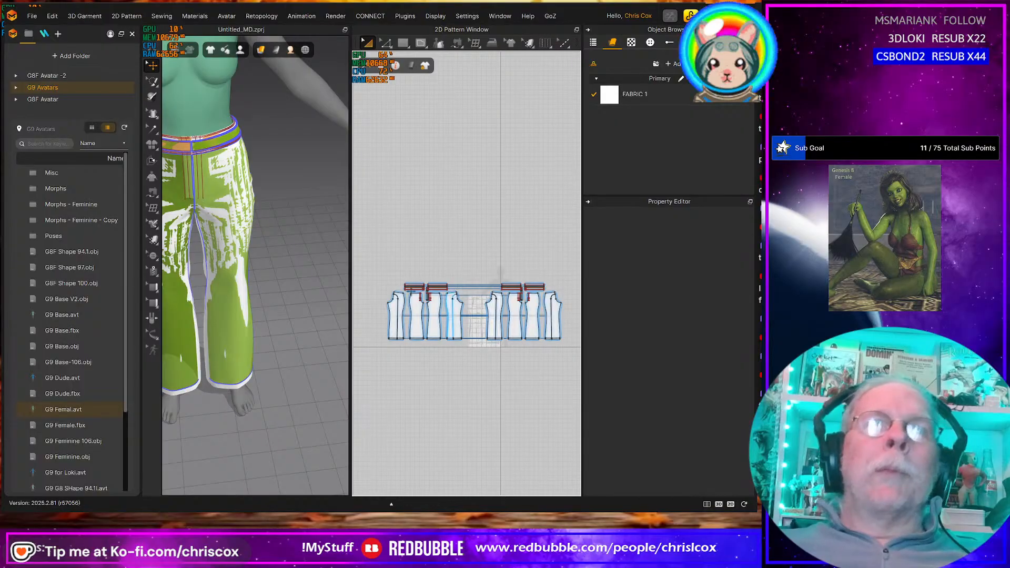
{"action": "left_click_drag", "start_coordinate": [377, 279], "coordinate": [473, 356]}
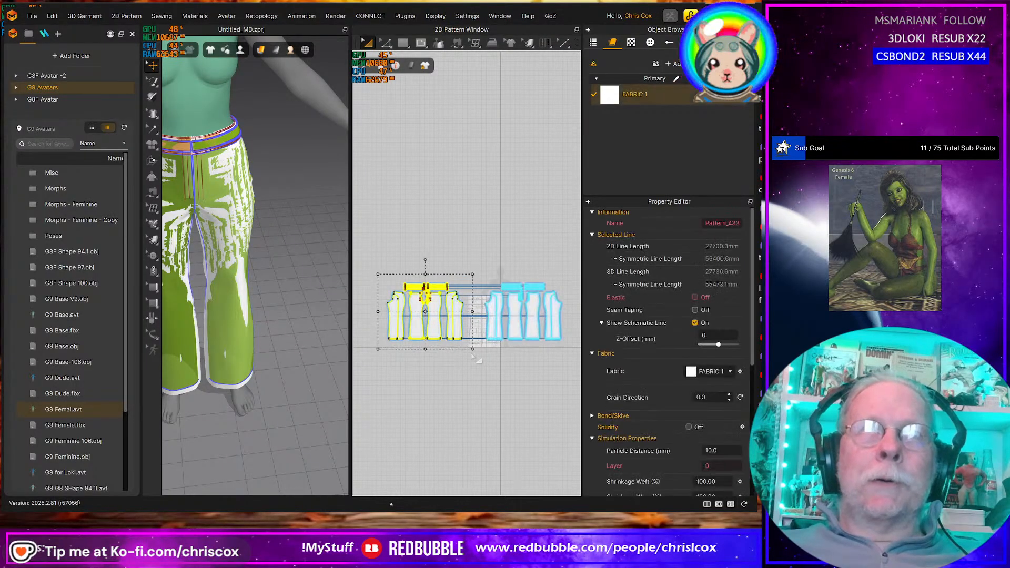
{"action": "key", "text": "Delete"}
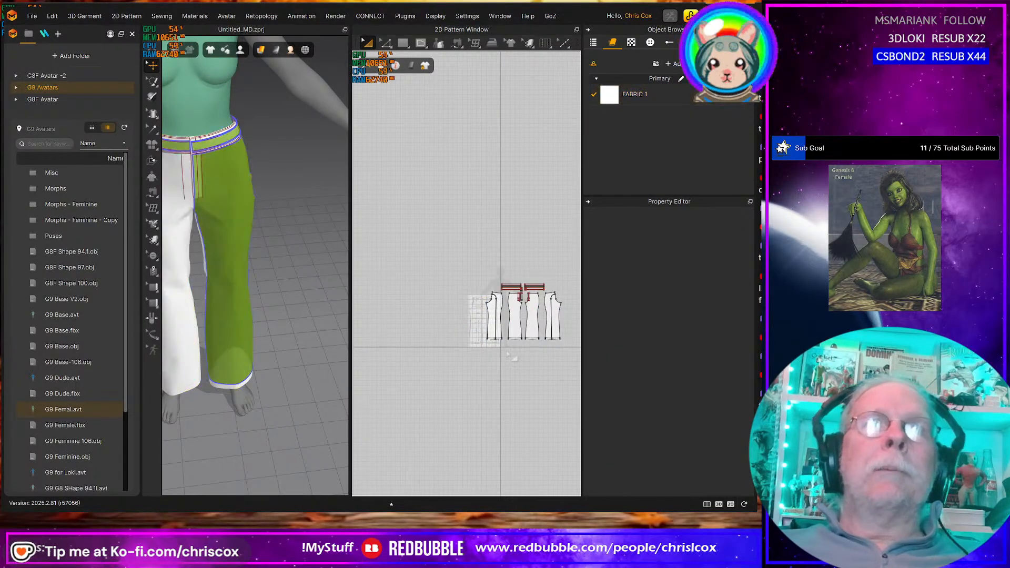
Select all the trouser pattern pieces and move them so the set is centred on the avatar silhouette
{"action": "middle_click_drag", "start_coordinate": [516, 348], "coordinate": [491, 352]}
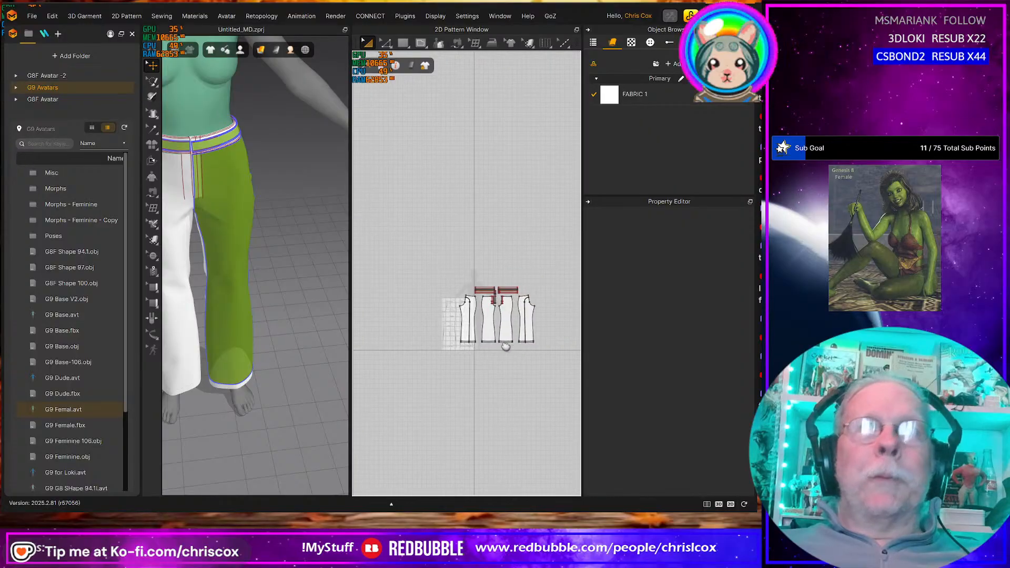
{"action": "left_click_drag", "start_coordinate": [548, 355], "coordinate": [448, 269]}
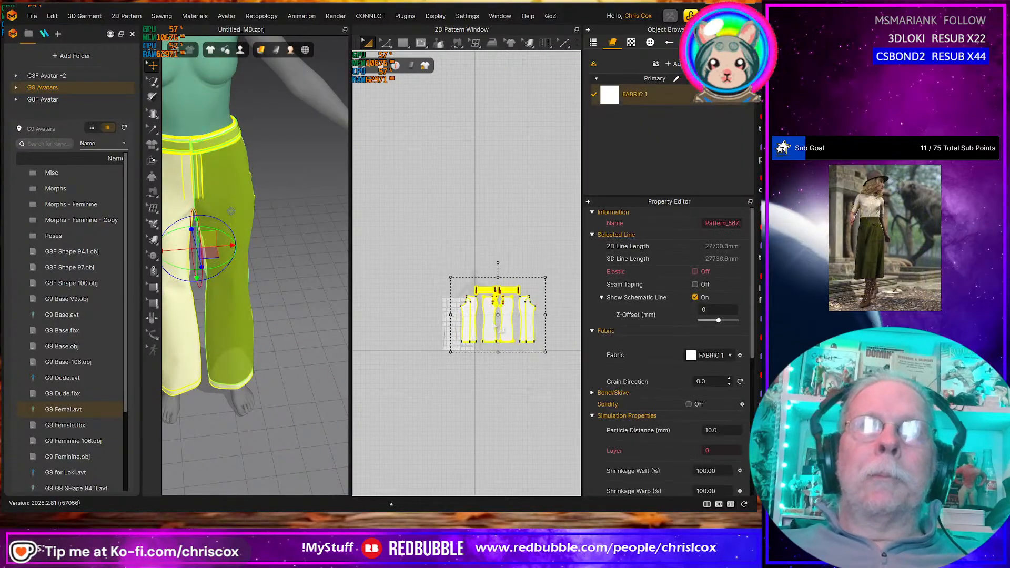
{"action": "left_click_drag", "start_coordinate": [476, 323], "coordinate": [460, 340]}
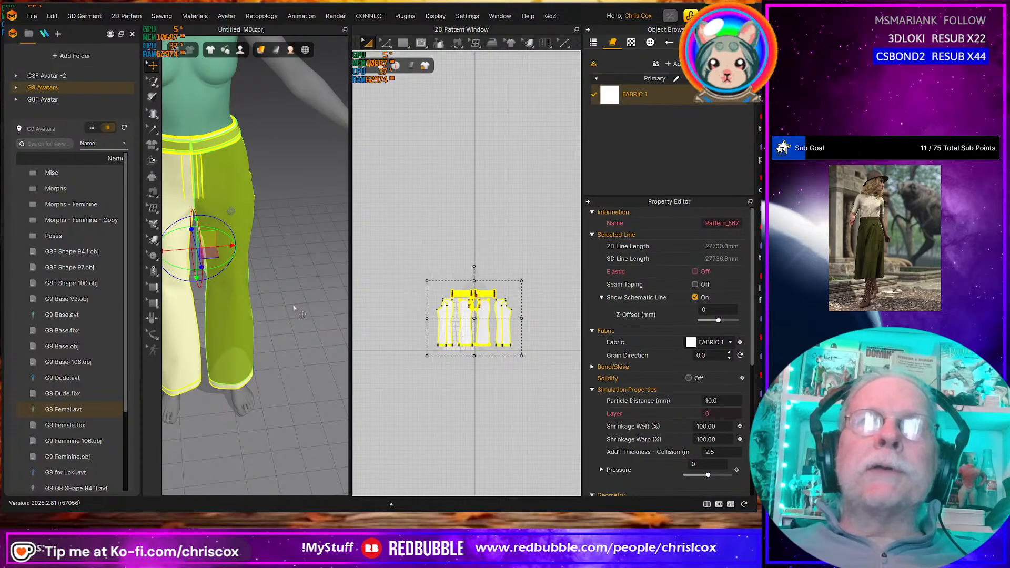
Simulate the mirrored trousers on the avatar
{"action": "middle_click_drag", "start_coordinate": [322, 315], "coordinate": [332, 316]}
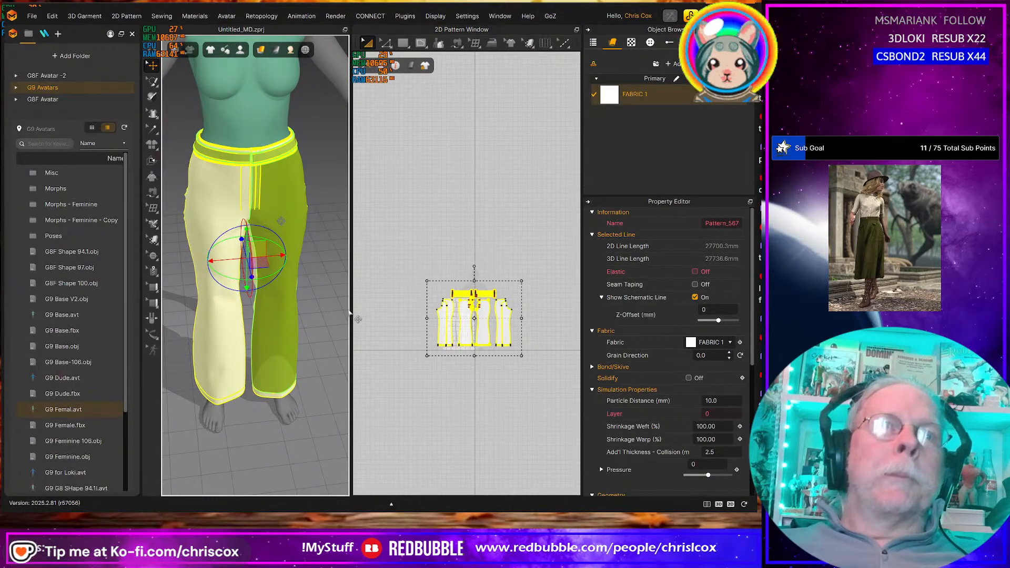
{"action": "key", "text": "space"}
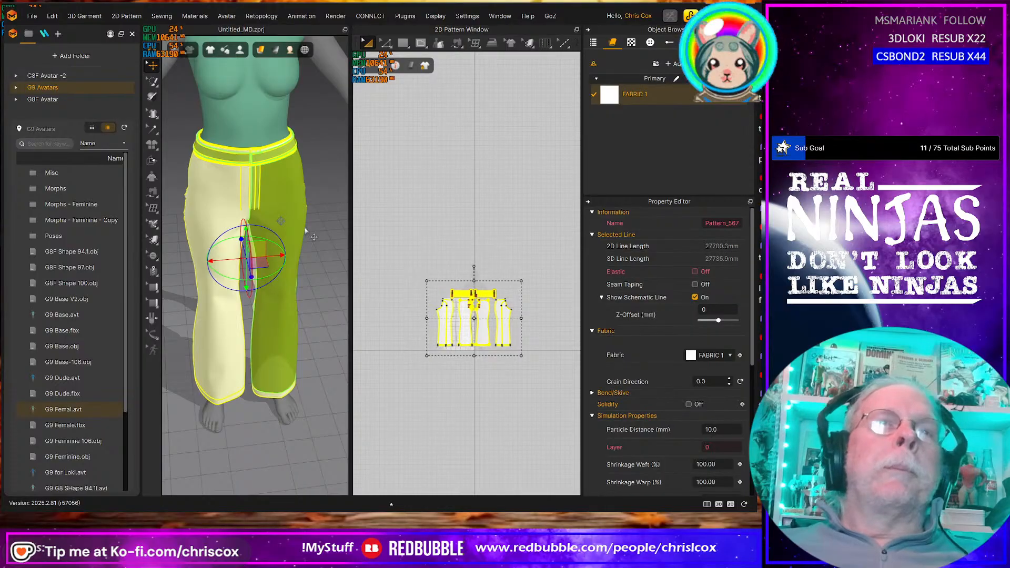
{"action": "key", "text": "space"}
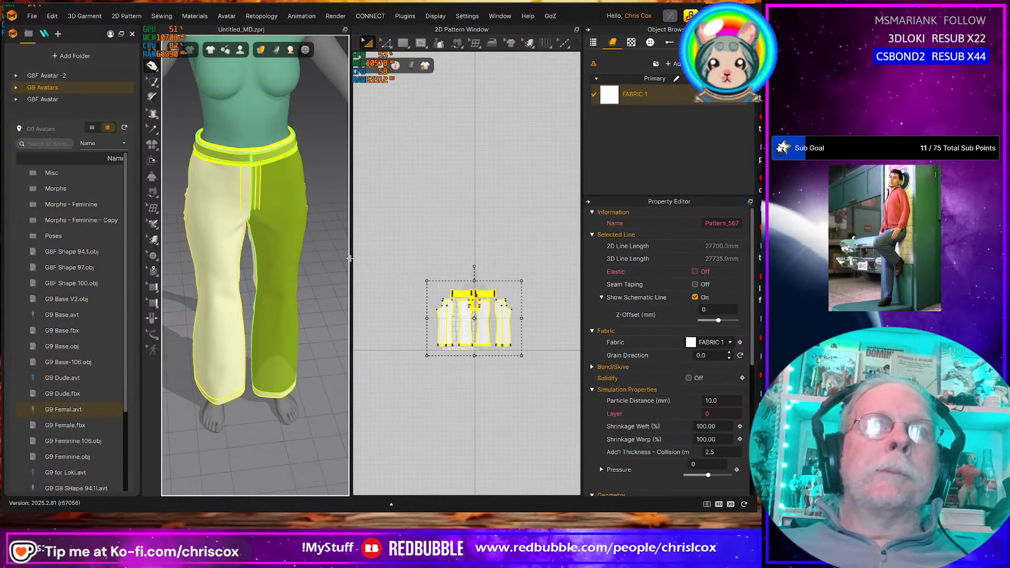
Enlarge the 3D view and examine the waistband overlap and fly closure on the simulated trousers from the front and from above
{"action": "left_click_drag", "start_coordinate": [349, 259], "coordinate": [373, 258]}
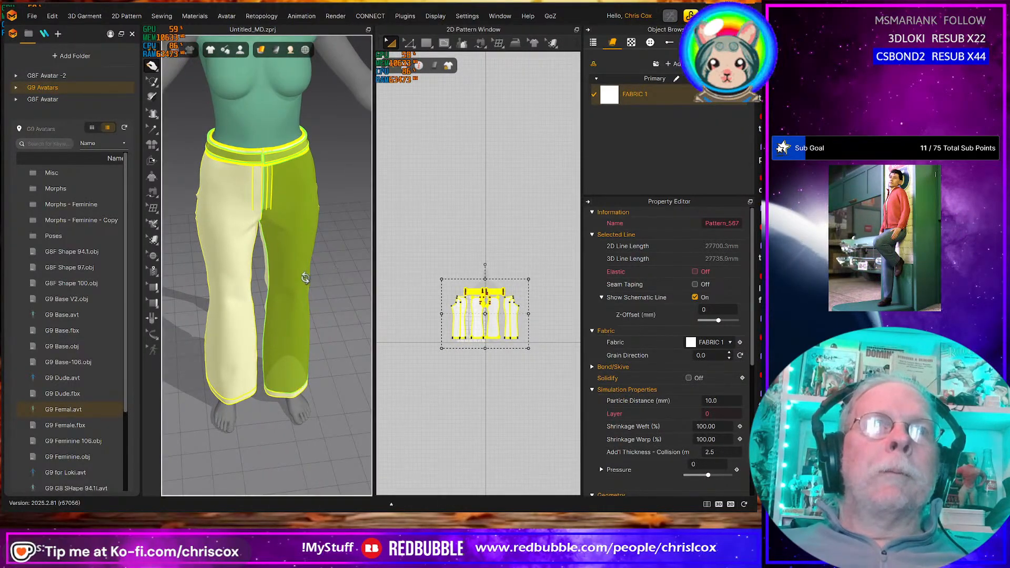
{"action": "right_click_drag", "start_coordinate": [305, 277], "coordinate": [322, 255]}
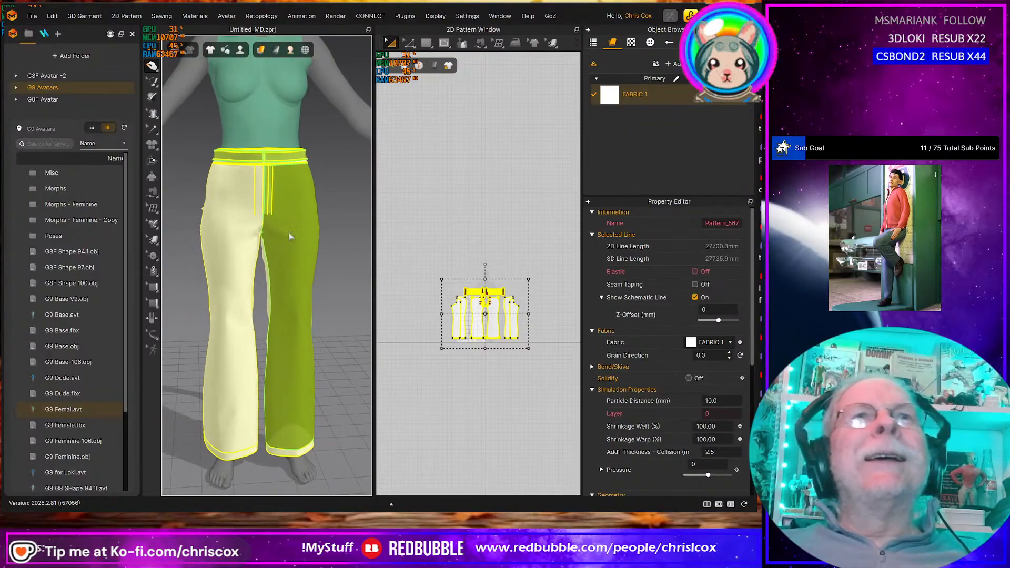
{"action": "scroll", "coordinate": [292, 221], "scroll_direction": "up", "scroll_amount": 5}
{"action": "middle_click_drag", "start_coordinate": [305, 235], "coordinate": [307, 326]}
{"action": "mouse_move", "coordinate": [286, 327]}
{"action": "left_mouse_down"}
{"action": "mouse_move", "coordinate": [311, 329]}
{"action": "mouse_move", "coordinate": [287, 330]}
{"action": "left_mouse_up"}
{"action": "mouse_move", "coordinate": [287, 330]}
{"action": "right_mouse_down"}
{"action": "mouse_move", "coordinate": [271, 319]}
{"action": "mouse_move", "coordinate": [287, 318]}
{"action": "mouse_move", "coordinate": [283, 326]}
{"action": "right_mouse_up"}
{"action": "middle_click_drag", "start_coordinate": [303, 249], "coordinate": [298, 315]}
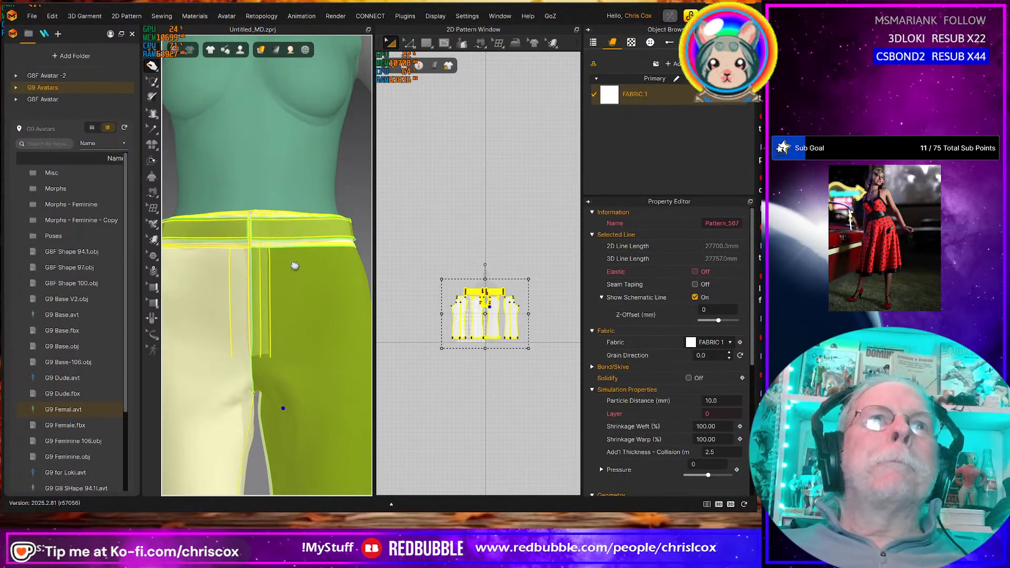
{"action": "scroll", "coordinate": [292, 259], "scroll_direction": "up", "scroll_amount": 3}
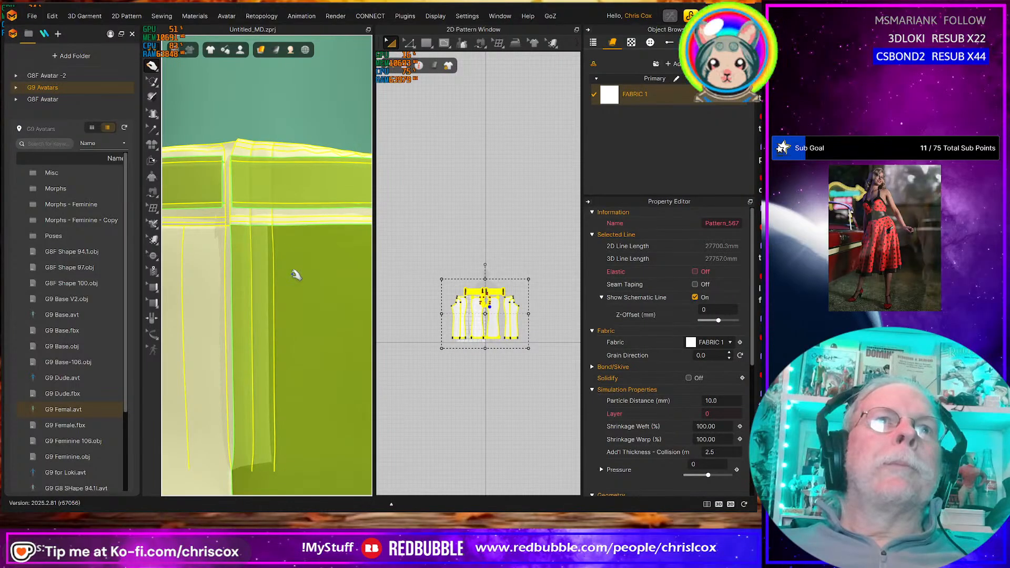
{"action": "right_click_drag", "start_coordinate": [295, 273], "coordinate": [311, 293]}
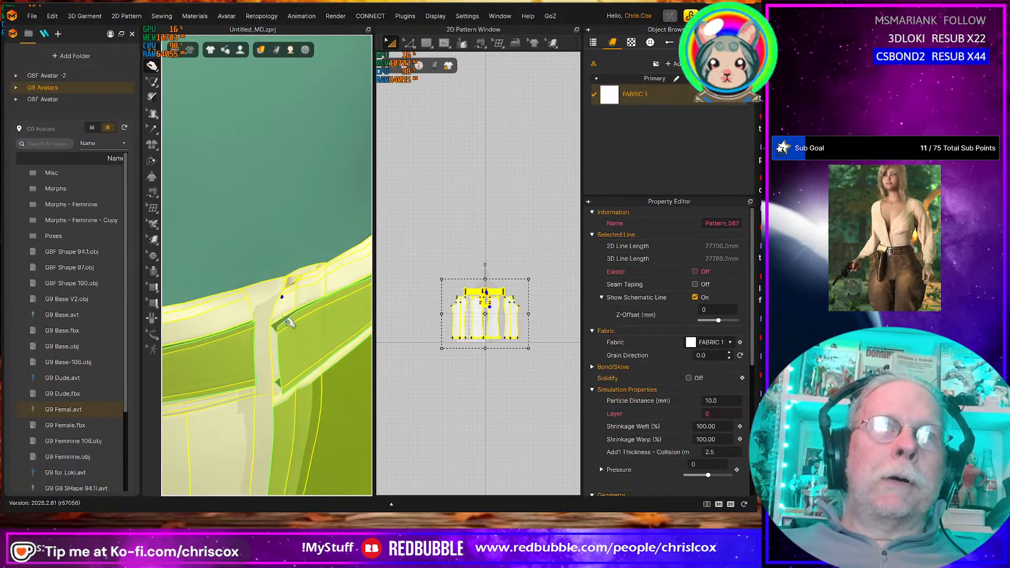
{"action": "scroll", "coordinate": [290, 308], "scroll_direction": "down", "scroll_amount": 5}
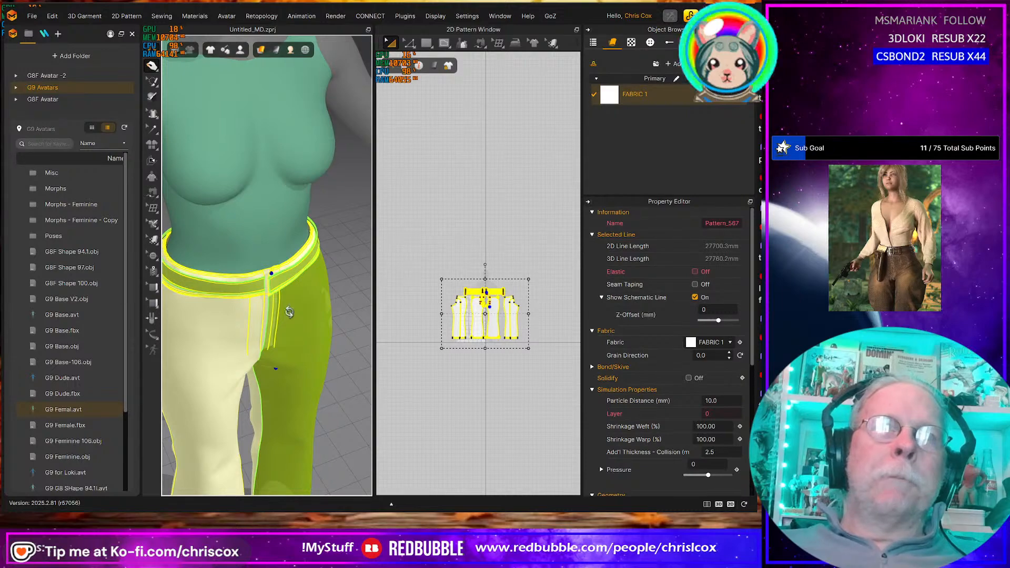
{"action": "right_click_drag", "start_coordinate": [289, 312], "coordinate": [247, 291]}
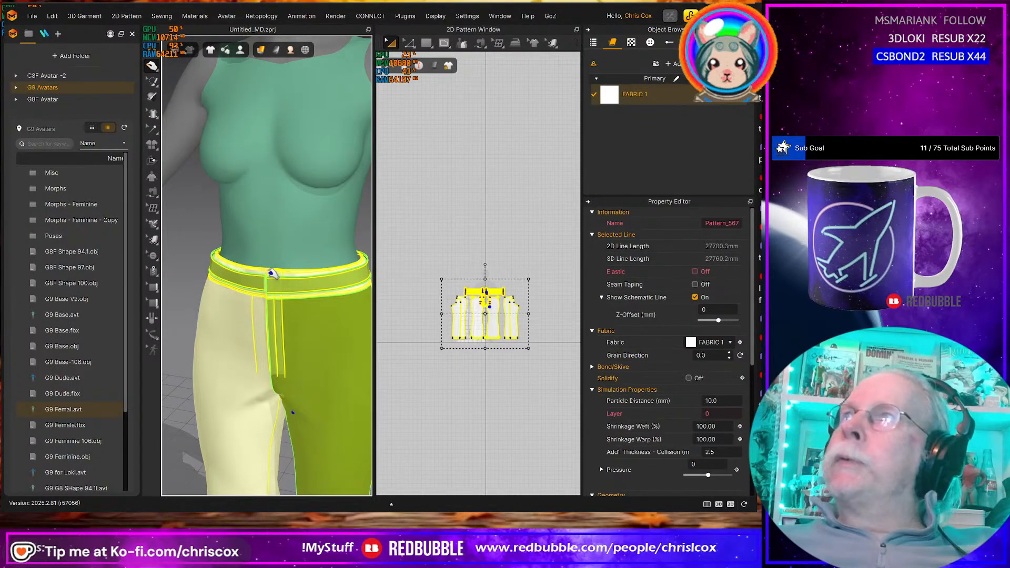
Switch to the browser, examine the fly, waistband and belt loops in the reference jeans photos, and return to the garment project
{"action": "key", "text": "alt+Tab"}
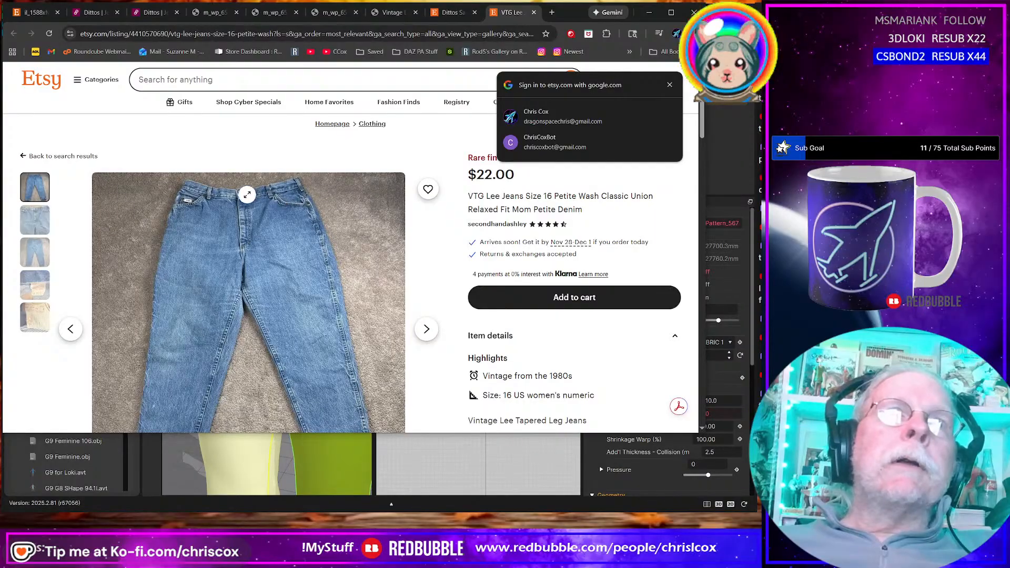
{"action": "left_click", "coordinate": [39, 230]}
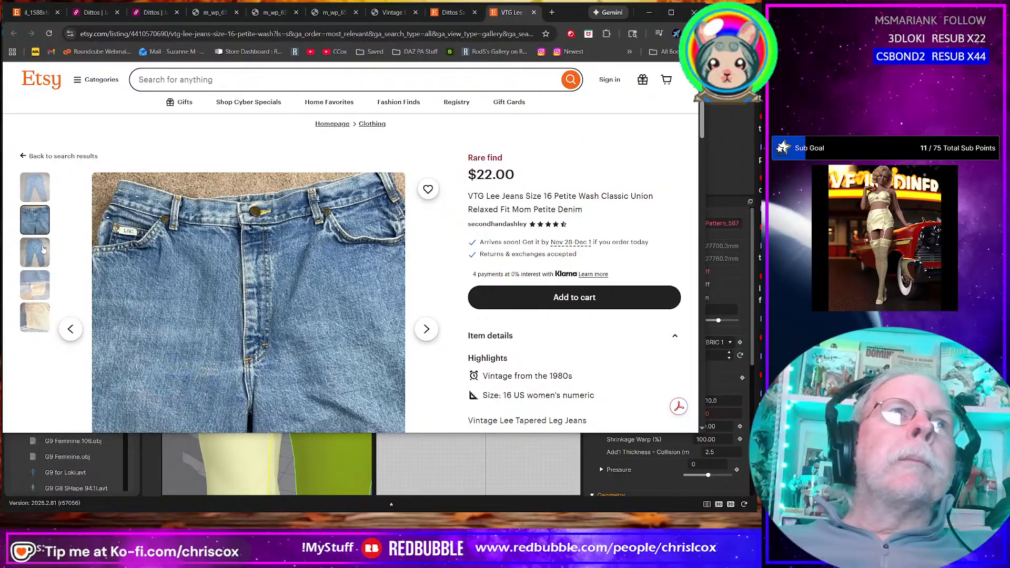
{"action": "left_click", "coordinate": [216, 13]}
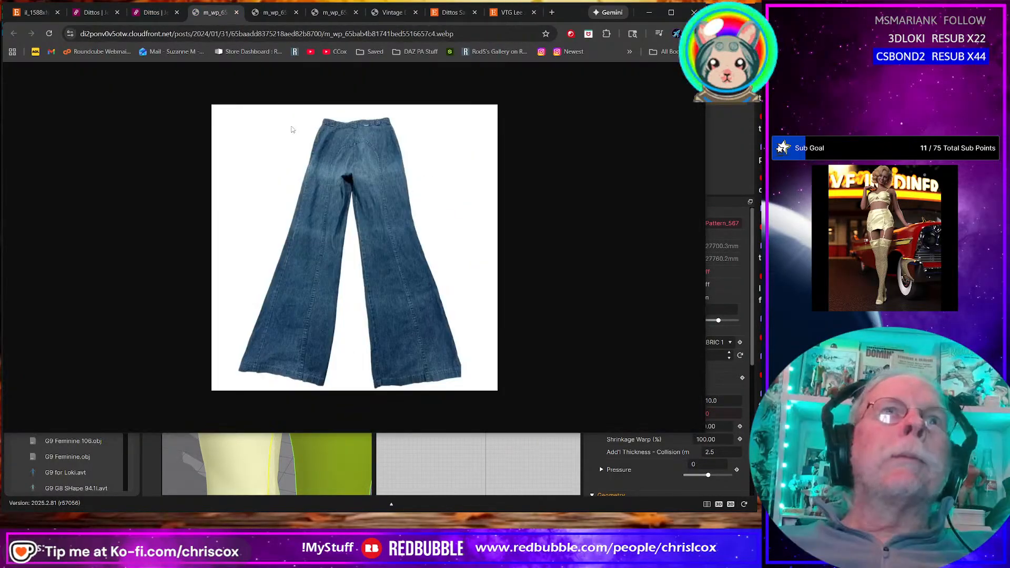
{"action": "left_click", "coordinate": [272, 12]}
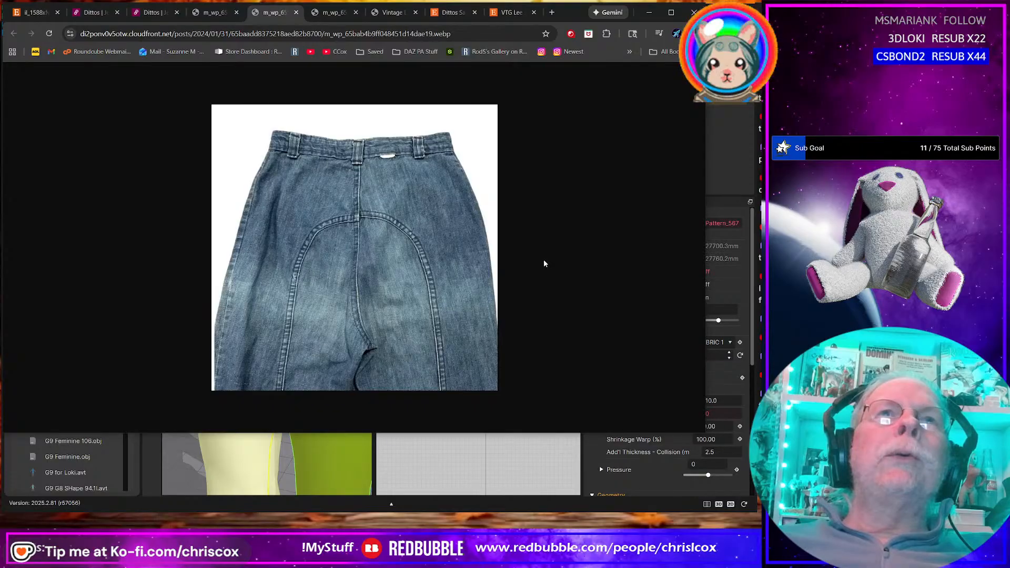
{"action": "key", "text": "alt+Tab"}
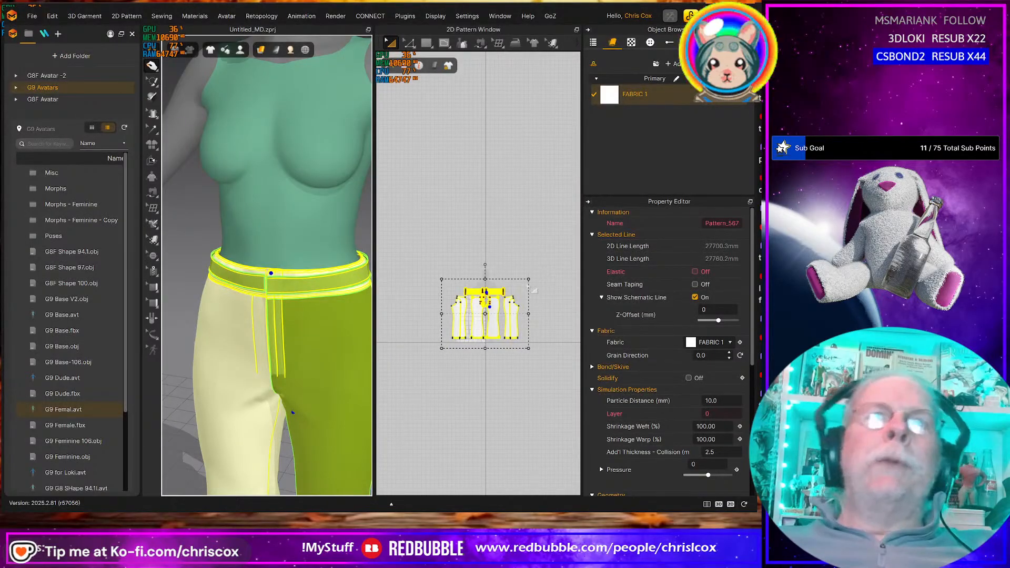
Create a rectangle pattern 15 mm wide and 50 mm high above the waistband pieces
{"action": "scroll", "coordinate": [507, 303], "scroll_direction": "up", "scroll_amount": 5}
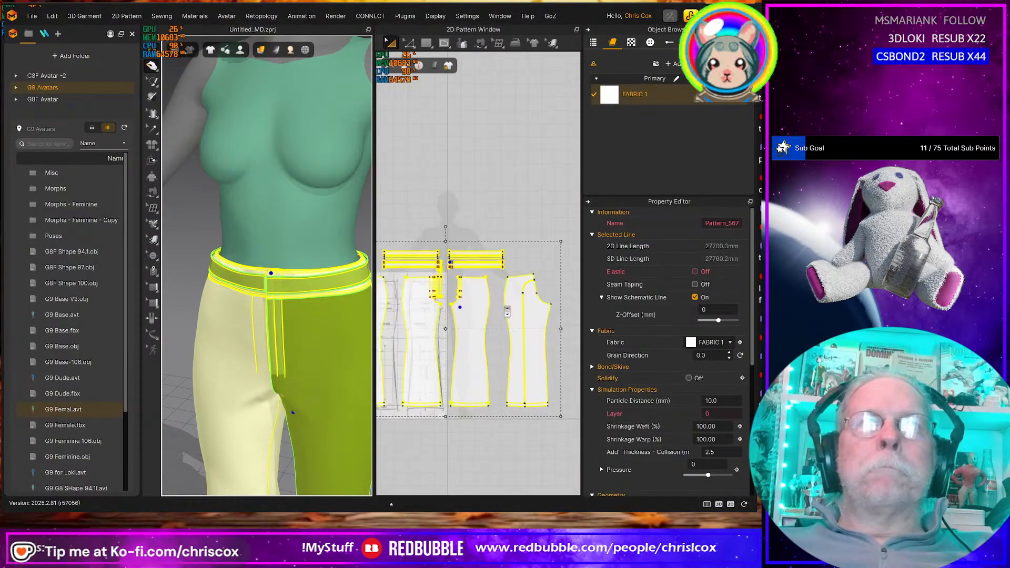
{"action": "scroll", "coordinate": [507, 311], "scroll_direction": "up", "scroll_amount": 5}
{"action": "middle_click_drag", "start_coordinate": [532, 372], "coordinate": [547, 386]}
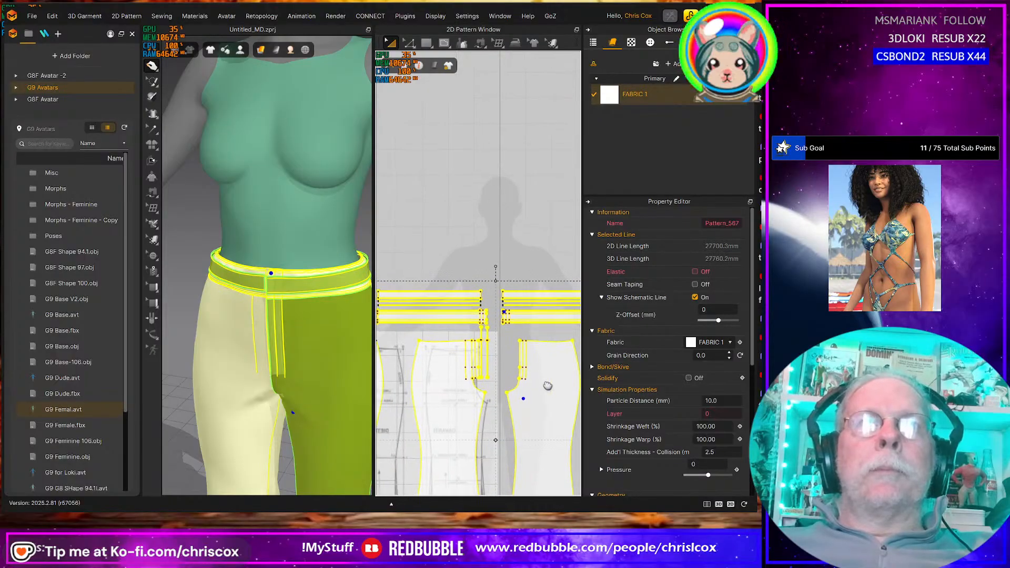
{"action": "key", "text": "s"}
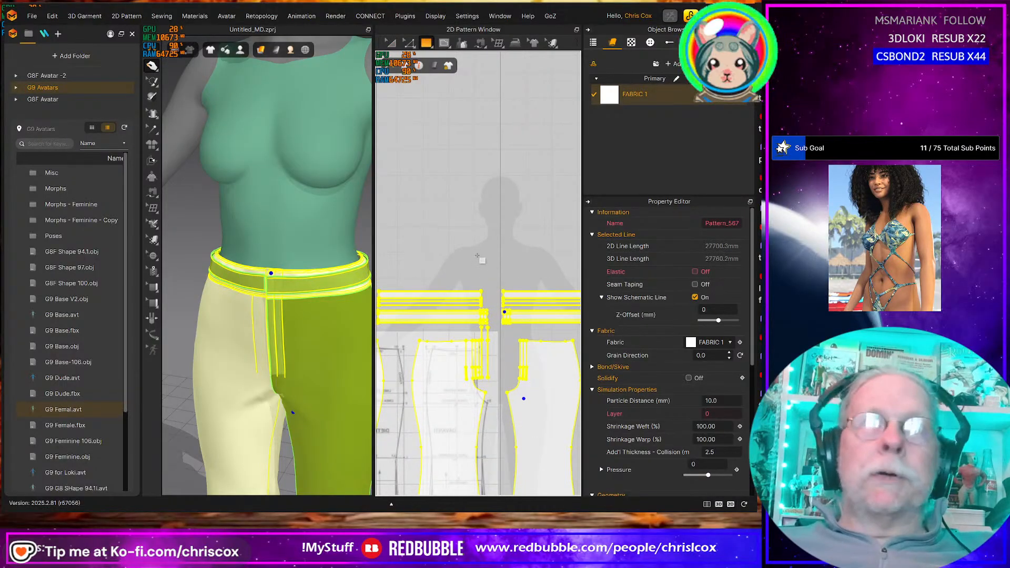
{"action": "left_click", "coordinate": [485, 273]}
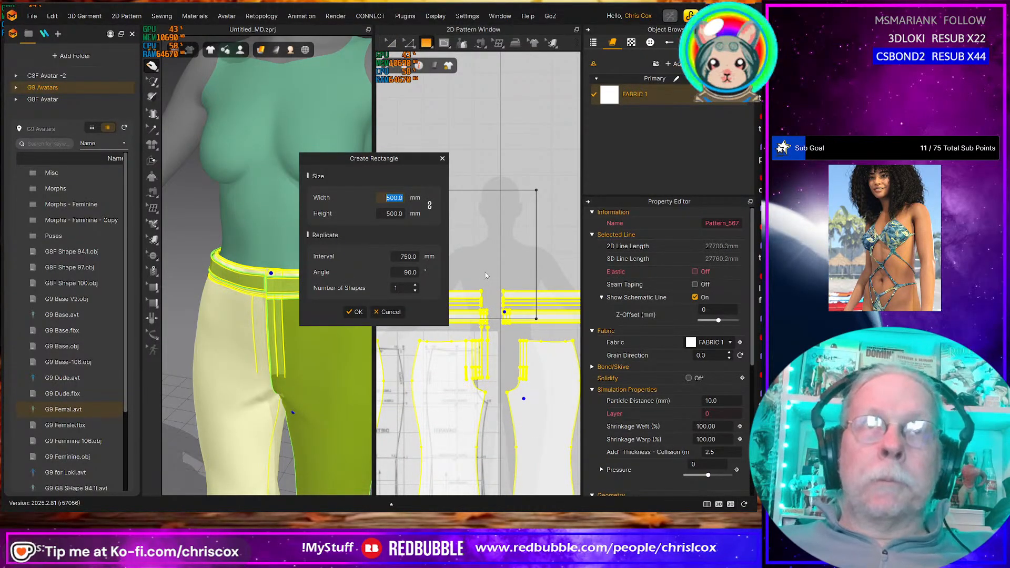
{"action": "type", "text": "15"}
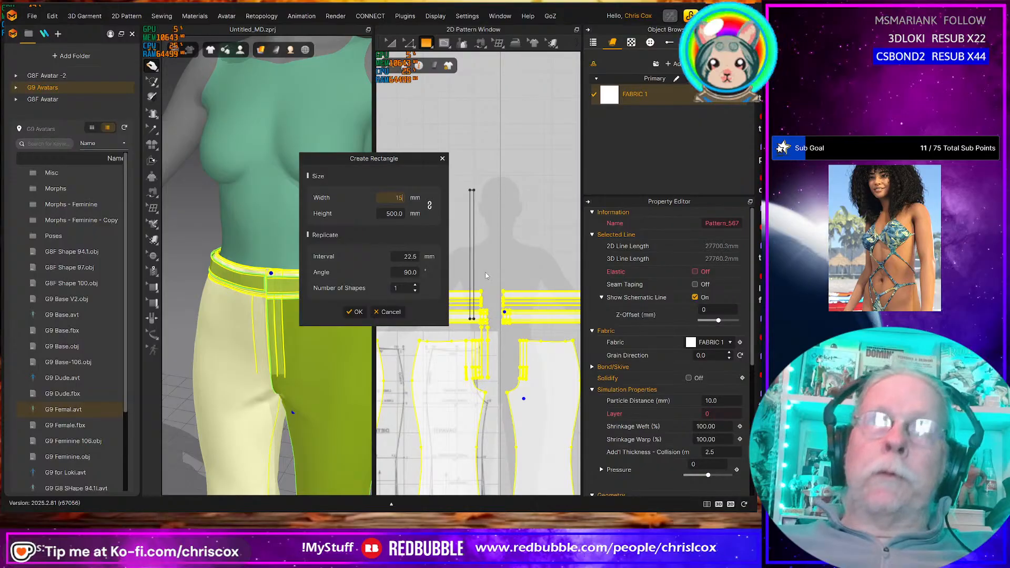
{"action": "left_click", "coordinate": [386, 213]}
{"action": "type", "text": "50"}
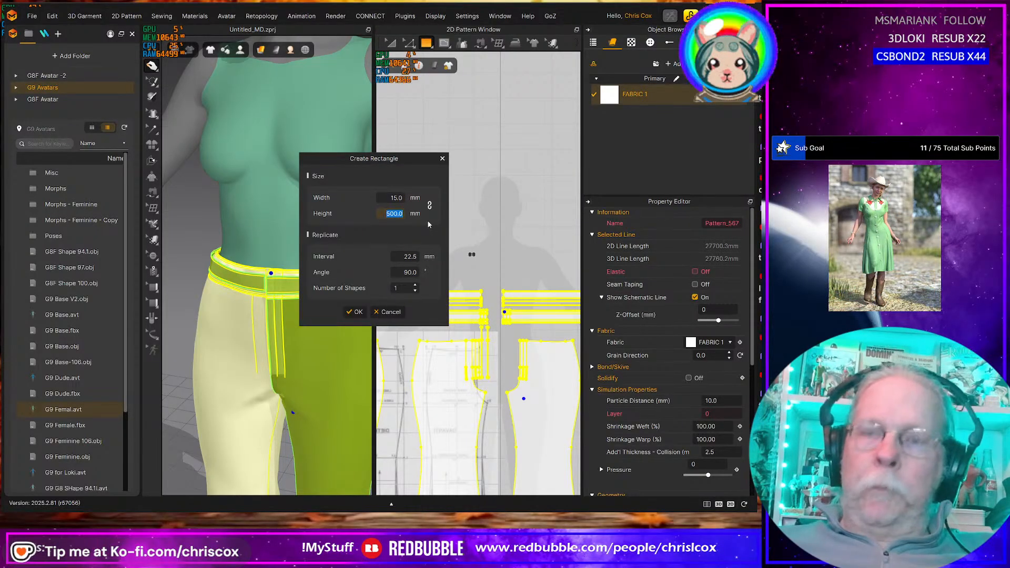
{"action": "left_click", "coordinate": [357, 313]}
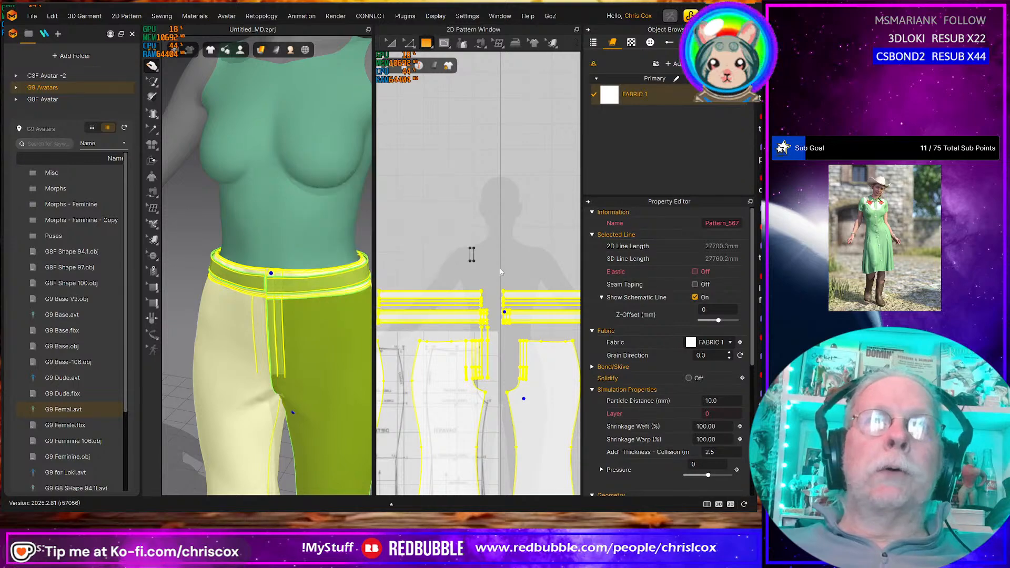
{"action": "scroll", "coordinate": [487, 266], "scroll_direction": "up", "scroll_amount": 6}
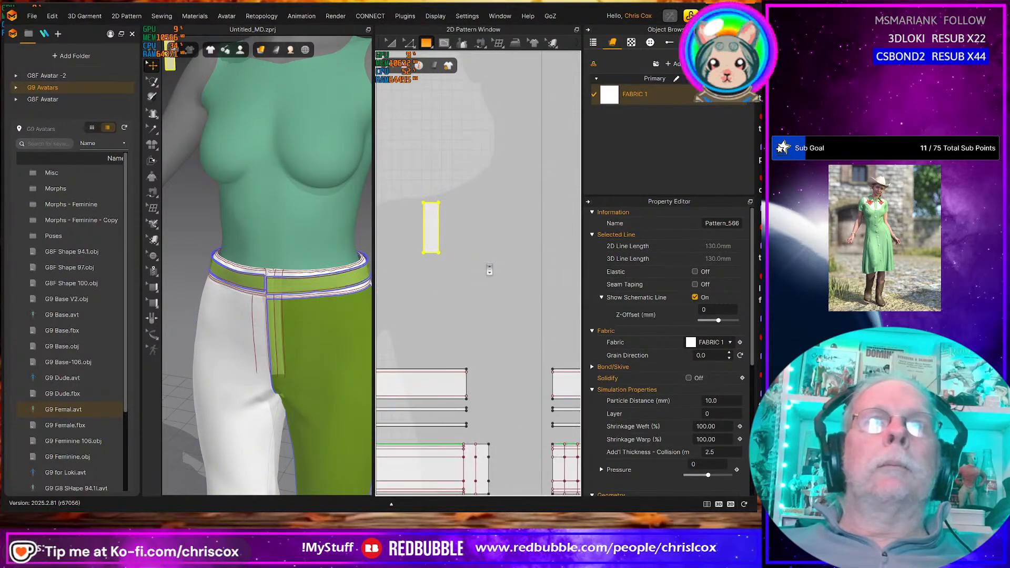
{"action": "right_click_drag", "start_coordinate": [482, 269], "coordinate": [553, 208]}
{"action": "scroll", "coordinate": [537, 230], "scroll_direction": "up", "scroll_amount": 2}
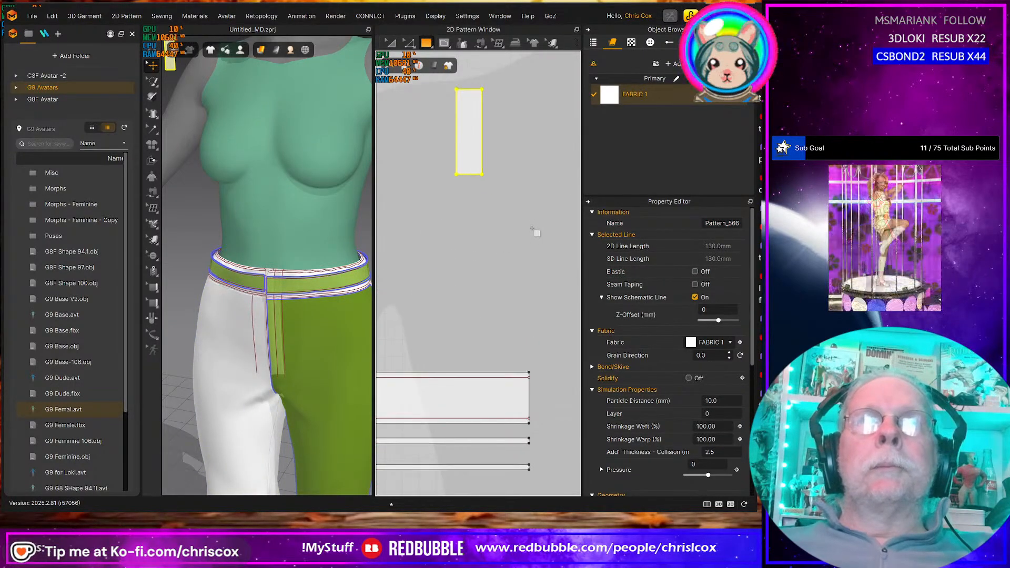
{"action": "middle_click_drag", "start_coordinate": [560, 211], "coordinate": [544, 239]}
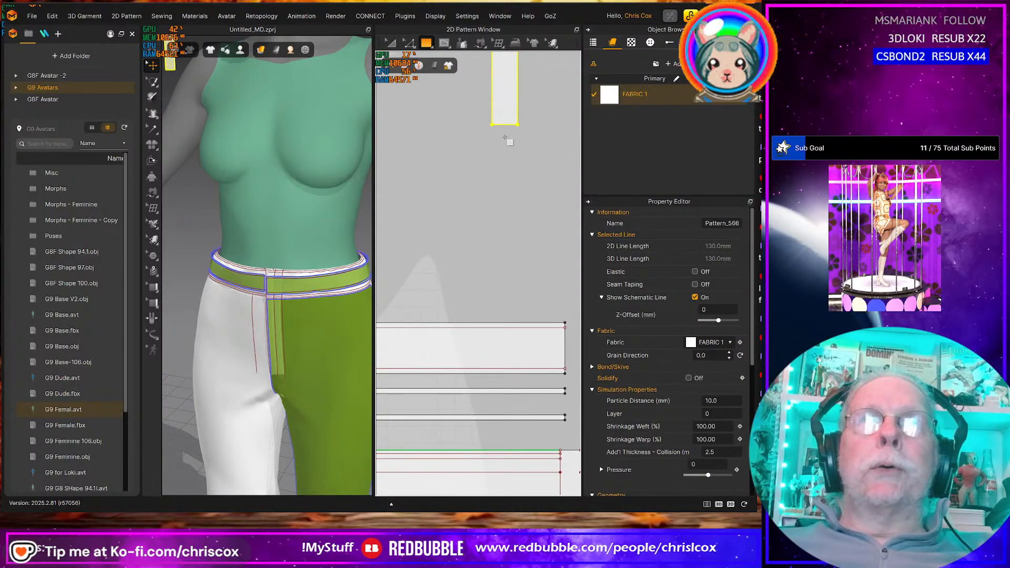
{"action": "scroll", "coordinate": [509, 217], "scroll_direction": "down", "scroll_amount": 3}
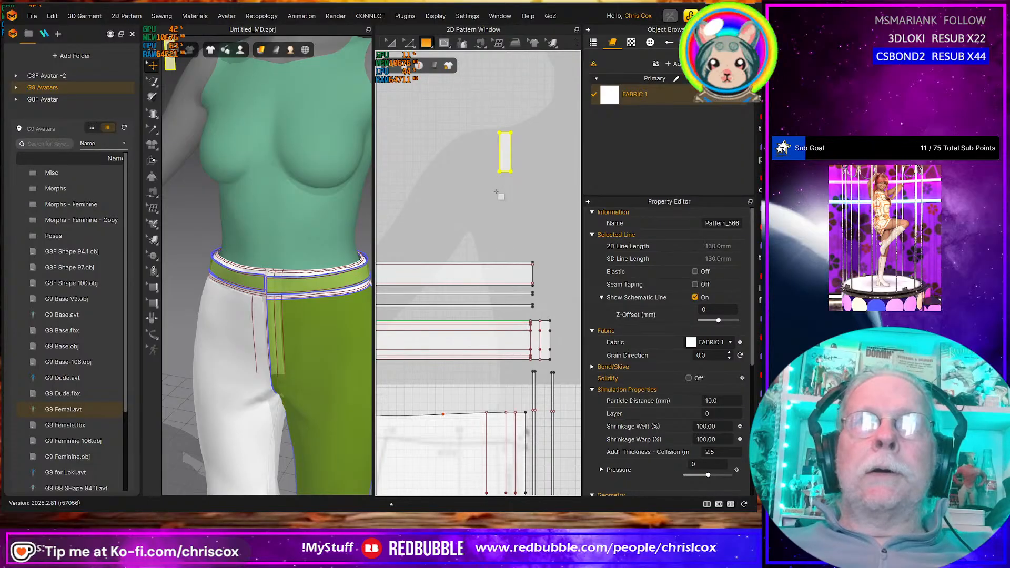
{"action": "scroll", "coordinate": [496, 193], "scroll_direction": "up", "scroll_amount": 2}
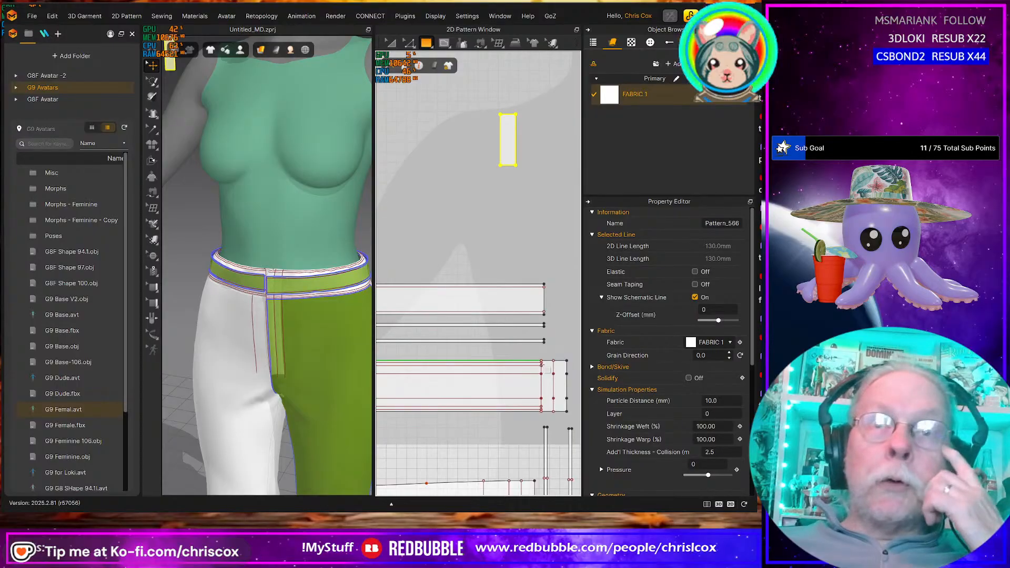
{"action": "left_click", "coordinate": [509, 178]}
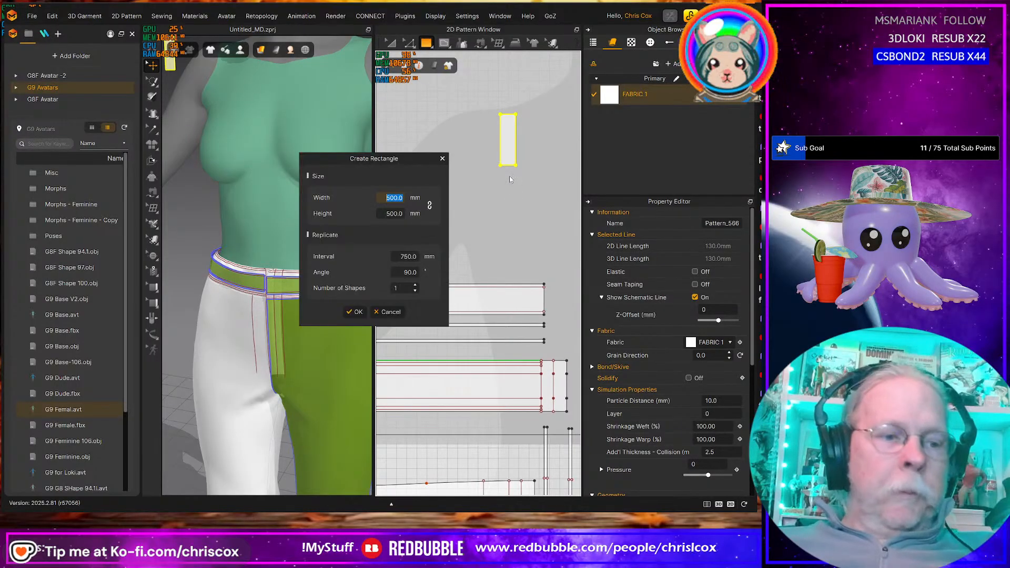
{"action": "left_click", "coordinate": [389, 312]}
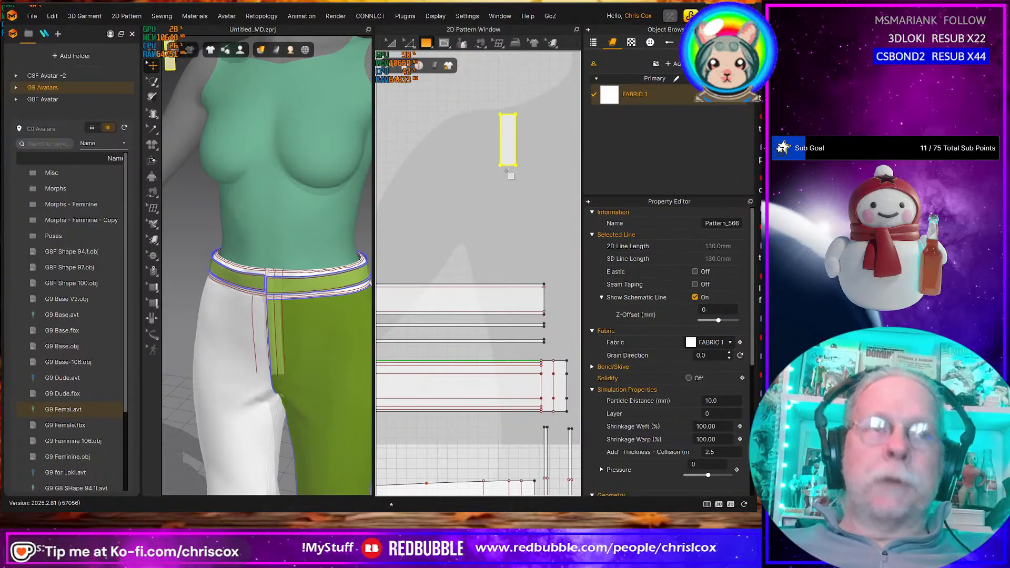
Set the mesh type of the small rectangle pattern to Quad (Optimized)
{"action": "key", "text": "a"}
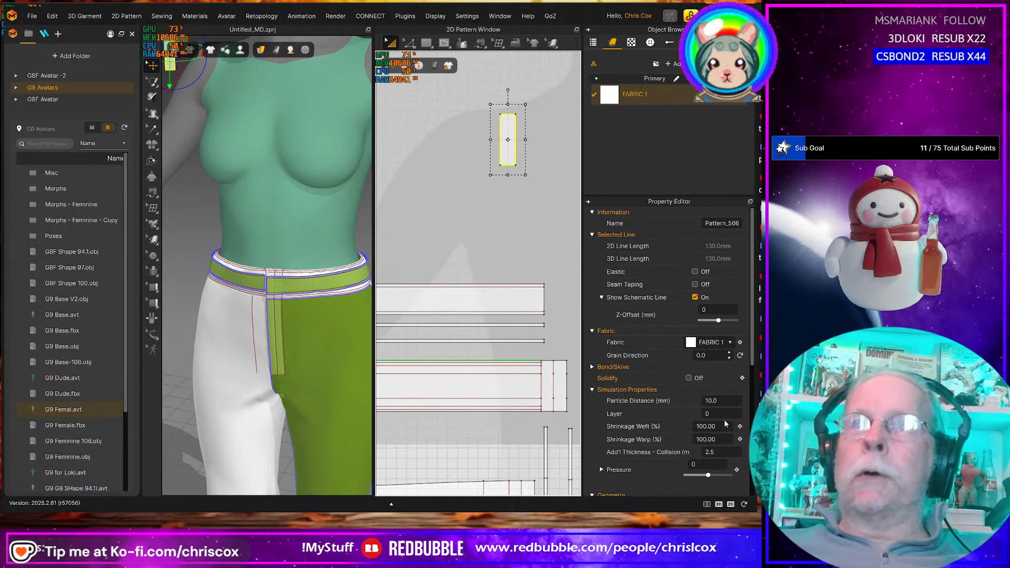
{"action": "scroll", "coordinate": [723, 418], "scroll_direction": "down", "scroll_amount": 5}
{"action": "left_click", "coordinate": [728, 440]}
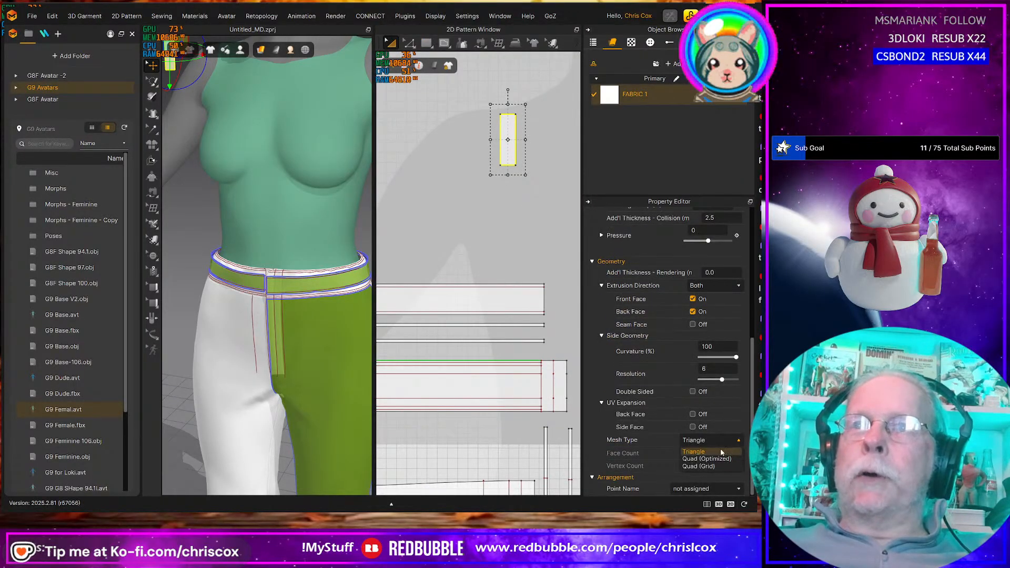
{"action": "left_click", "coordinate": [707, 454]}
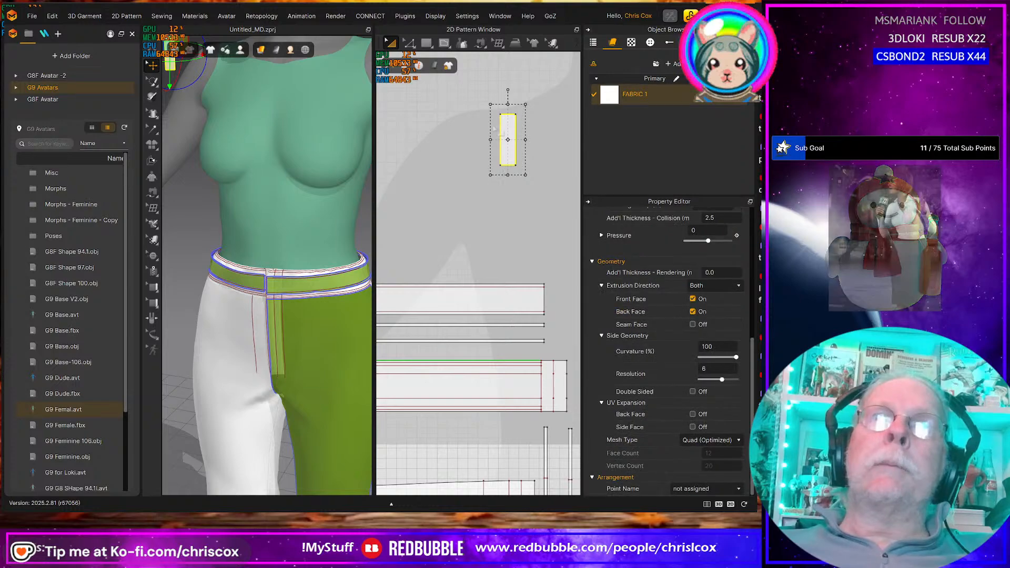
Set the 2D garment rendering style to Wireframe to show the mesh of the small rectangle pattern
{"action": "left_click", "coordinate": [433, 65]}
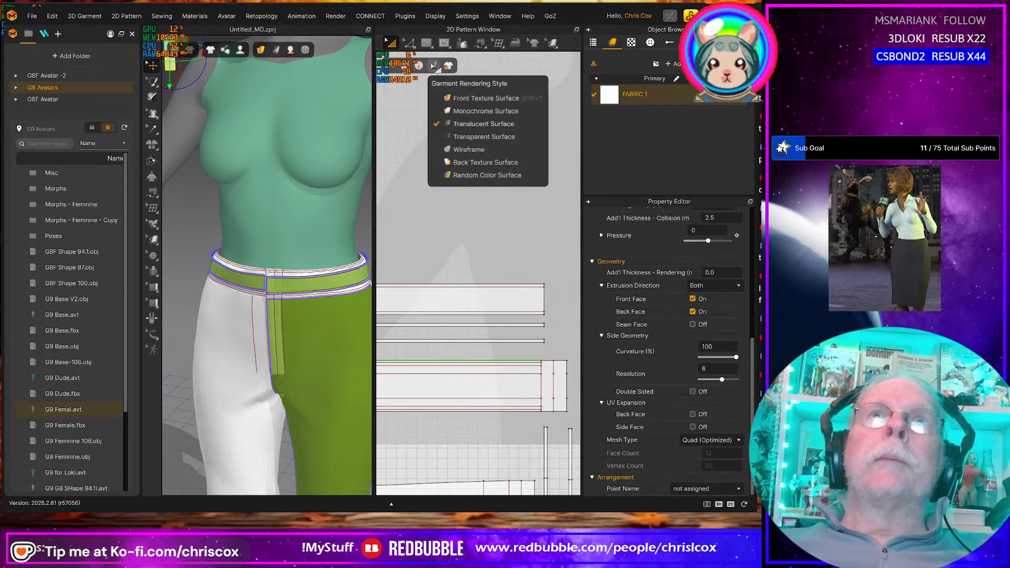
{"action": "left_click", "coordinate": [463, 149]}
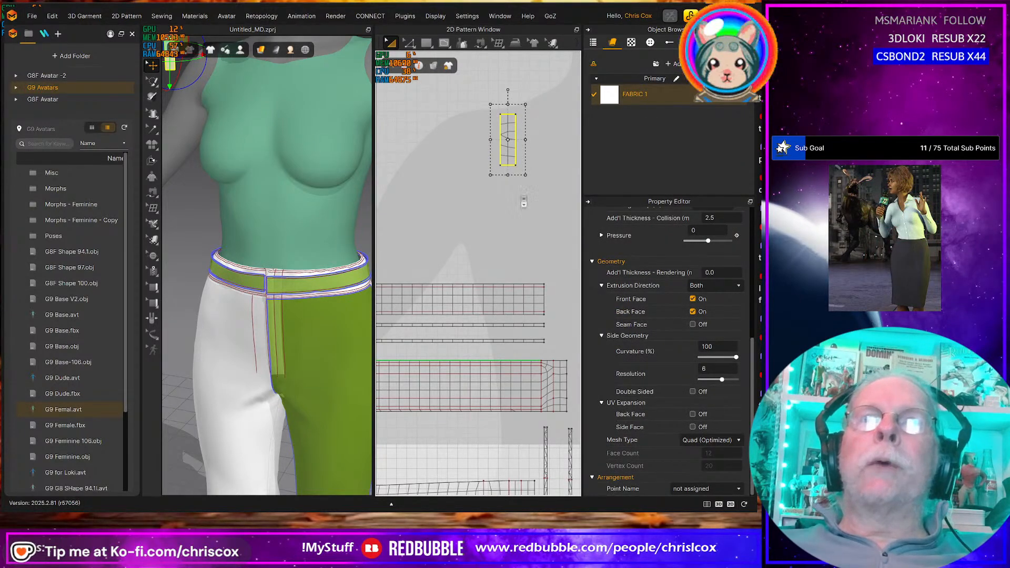
{"action": "scroll", "coordinate": [520, 198], "scroll_direction": "down", "scroll_amount": 3}
{"action": "middle_click_drag", "start_coordinate": [427, 191], "coordinate": [327, 191]}
{"action": "scroll", "coordinate": [511, 212], "scroll_direction": "up", "scroll_amount": 10}
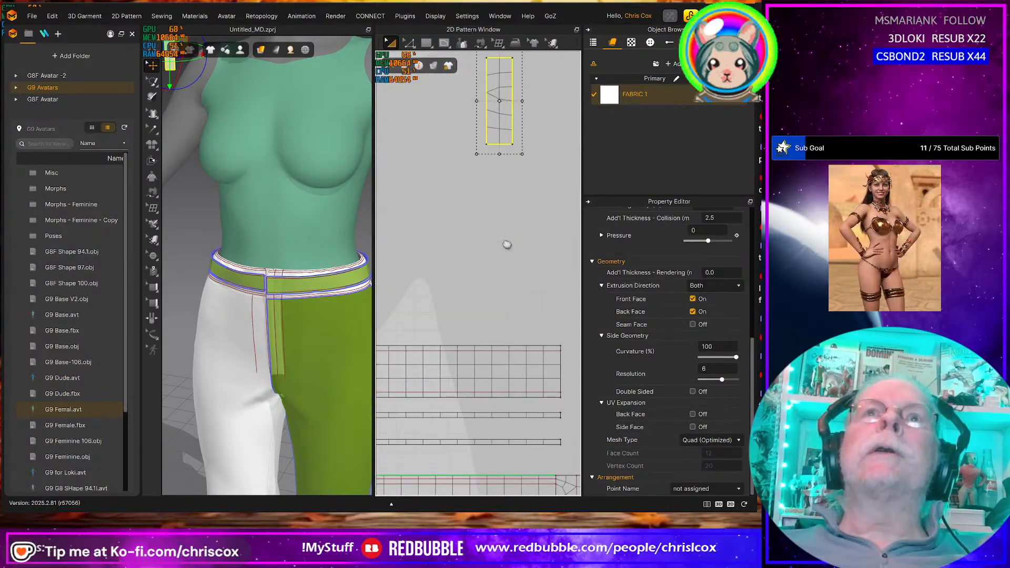
{"action": "middle_click_drag", "start_coordinate": [505, 241], "coordinate": [505, 279]}
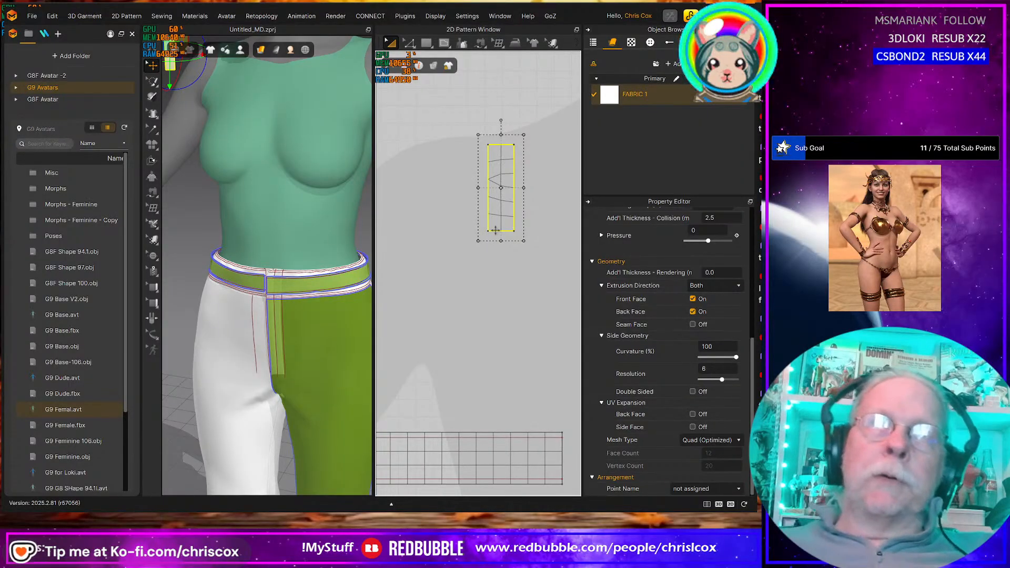
Distribute 49 internal lines evenly between the two short edges of the small rectangle pattern
{"action": "left_click", "coordinate": [510, 246]}
{"action": "left_click", "coordinate": [500, 228]}
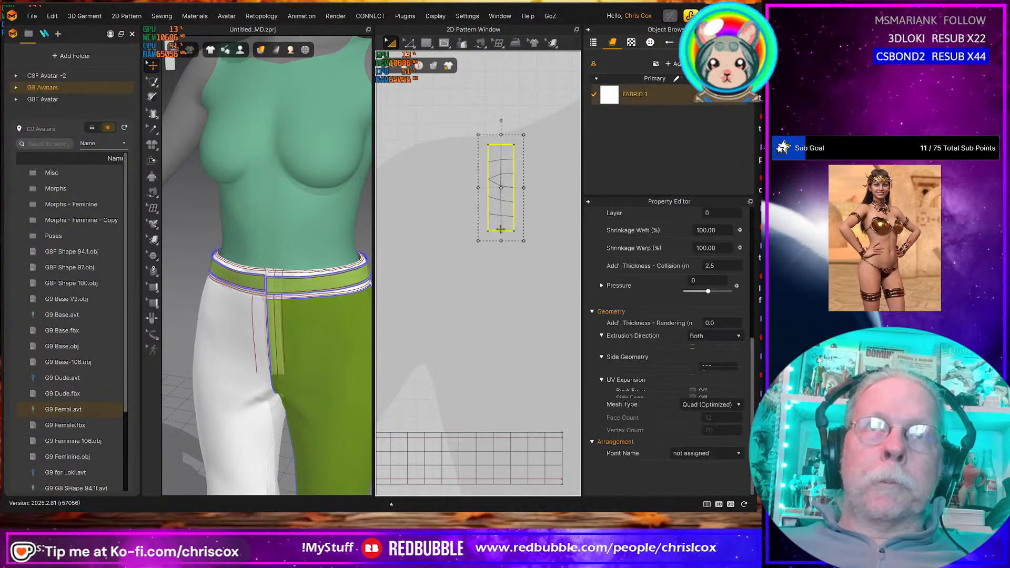
{"action": "key", "text": "z"}
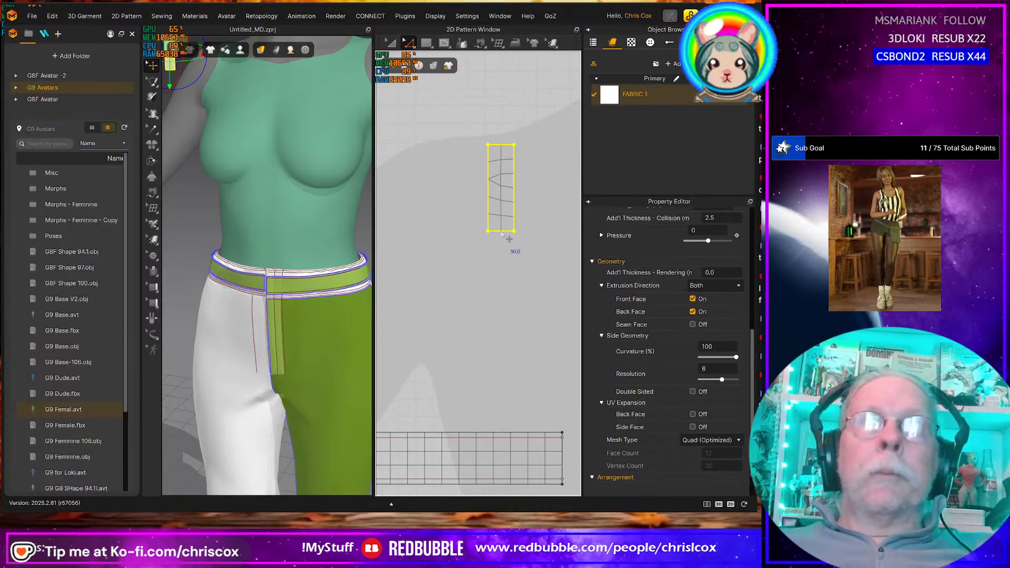
{"action": "left_click", "coordinate": [509, 239]}
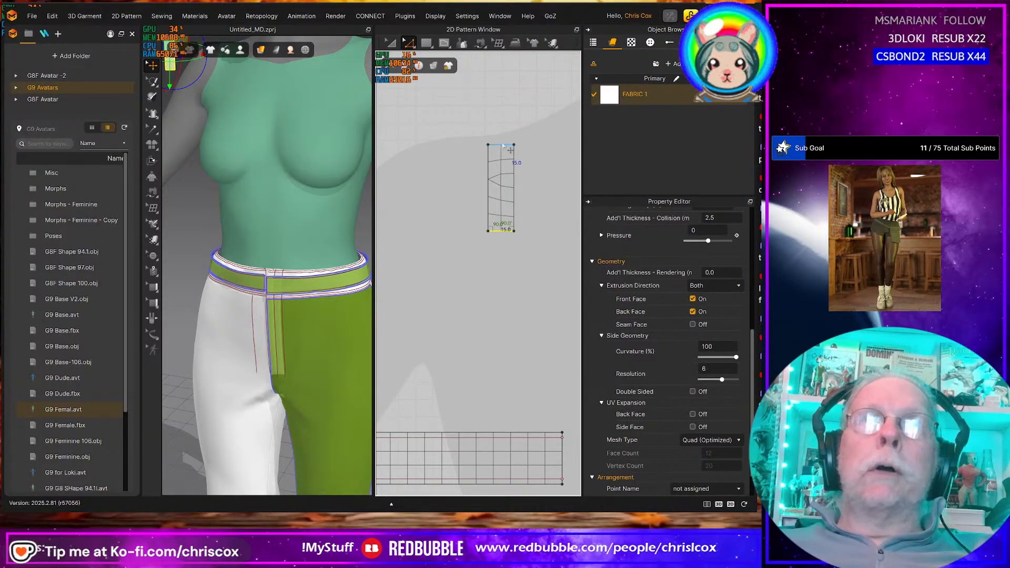
{"action": "left_click", "coordinate": [504, 144]}
{"action": "right_click", "coordinate": [503, 144]}
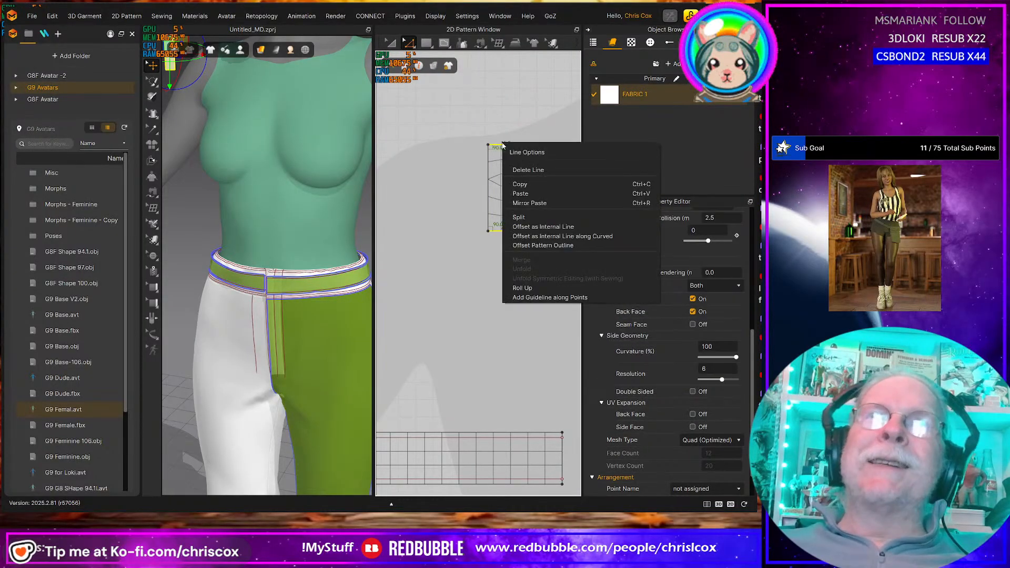
{"action": "left_click", "coordinate": [542, 237]}
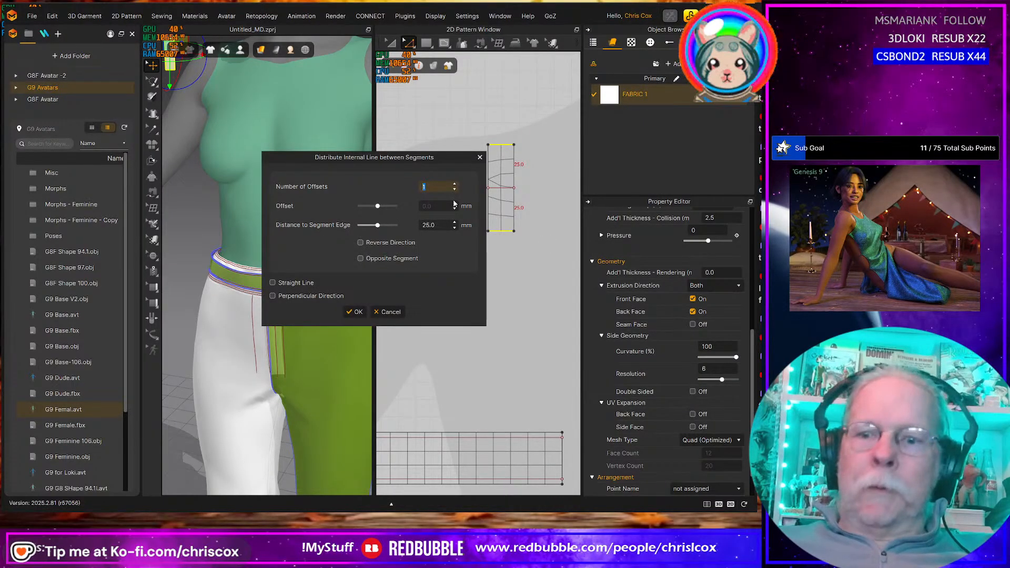
{"action": "type", "text": "49"}
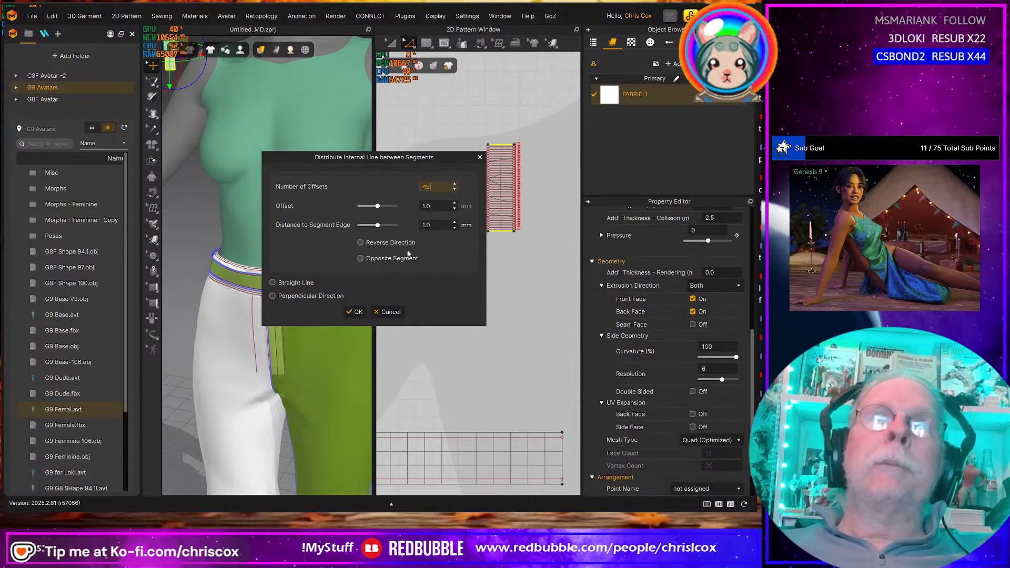
{"action": "left_click", "coordinate": [356, 312]}
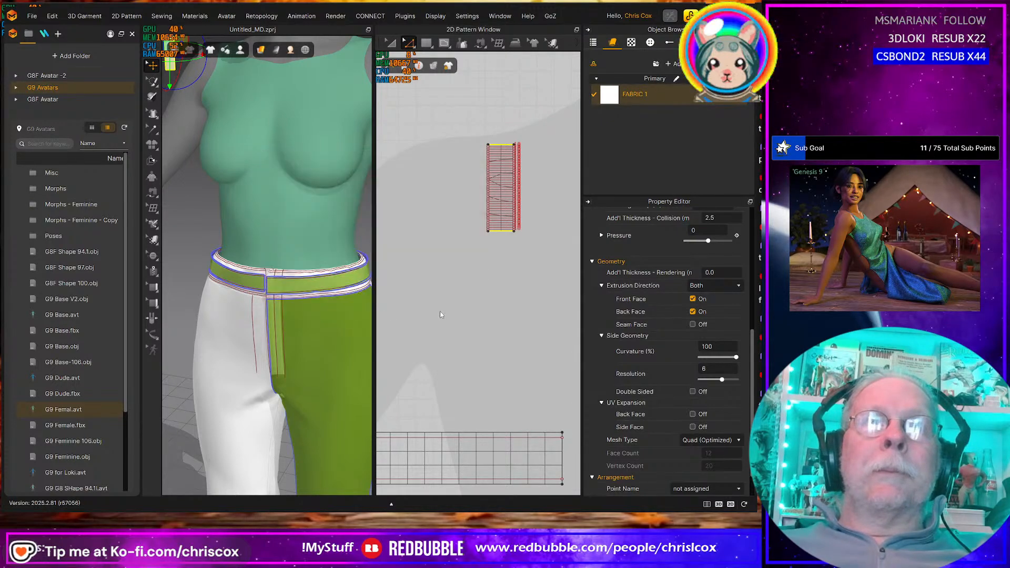
{"action": "left_click", "coordinate": [462, 304]}
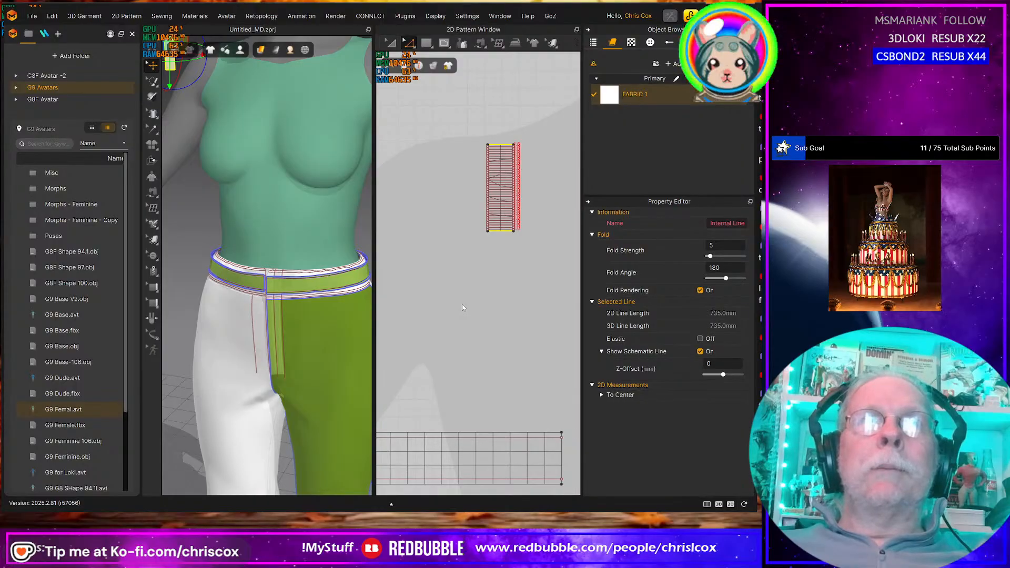
{"action": "scroll", "coordinate": [487, 242], "scroll_direction": "down", "scroll_amount": 2}
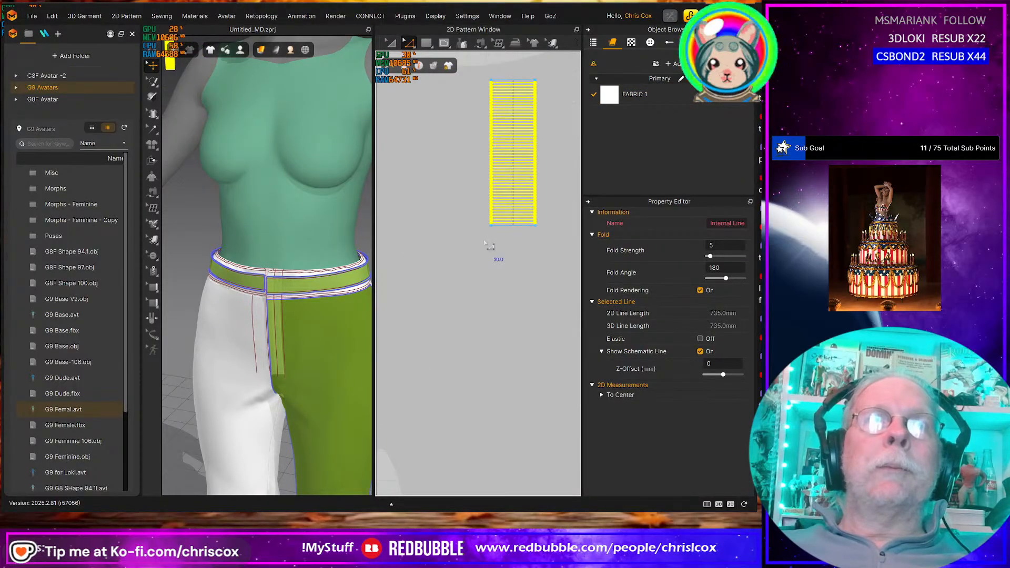
{"action": "middle_click_drag", "start_coordinate": [485, 232], "coordinate": [498, 206]}
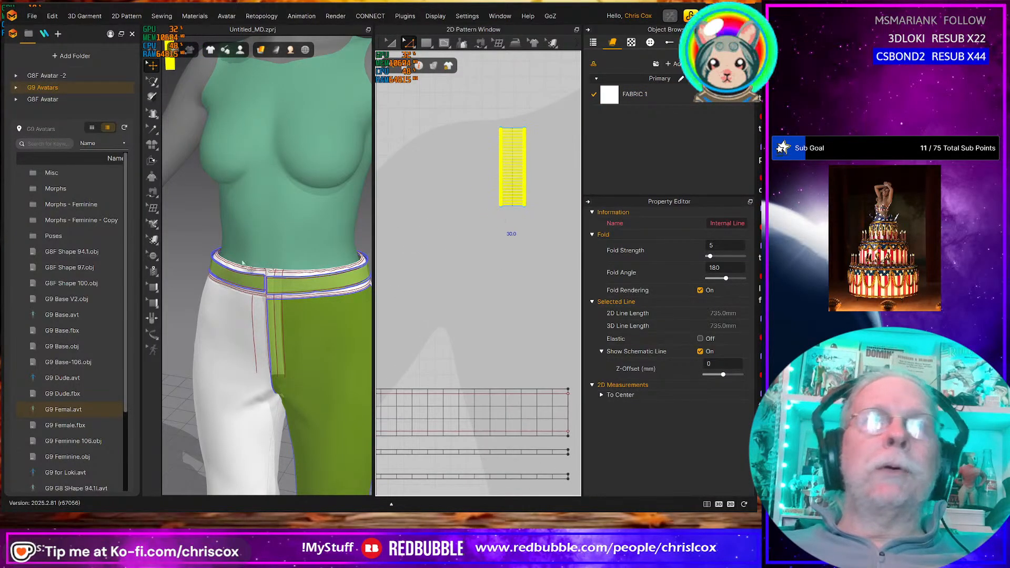
Identify the inner and outer waistband patterns in the 2D layout by selecting their pieces on the avatar
{"action": "left_click", "coordinate": [228, 269]}
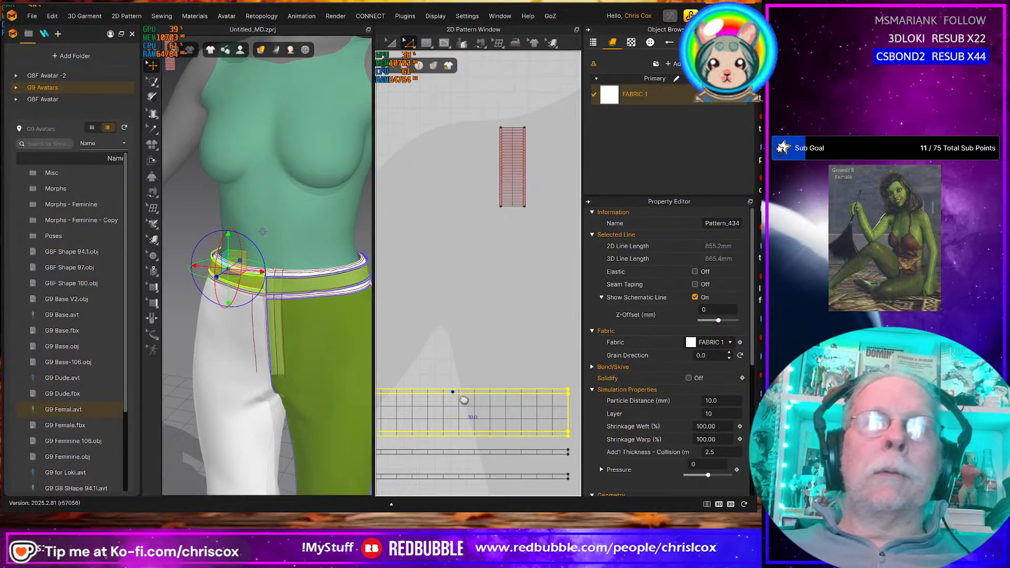
{"action": "middle_click_drag", "start_coordinate": [460, 396], "coordinate": [509, 313]}
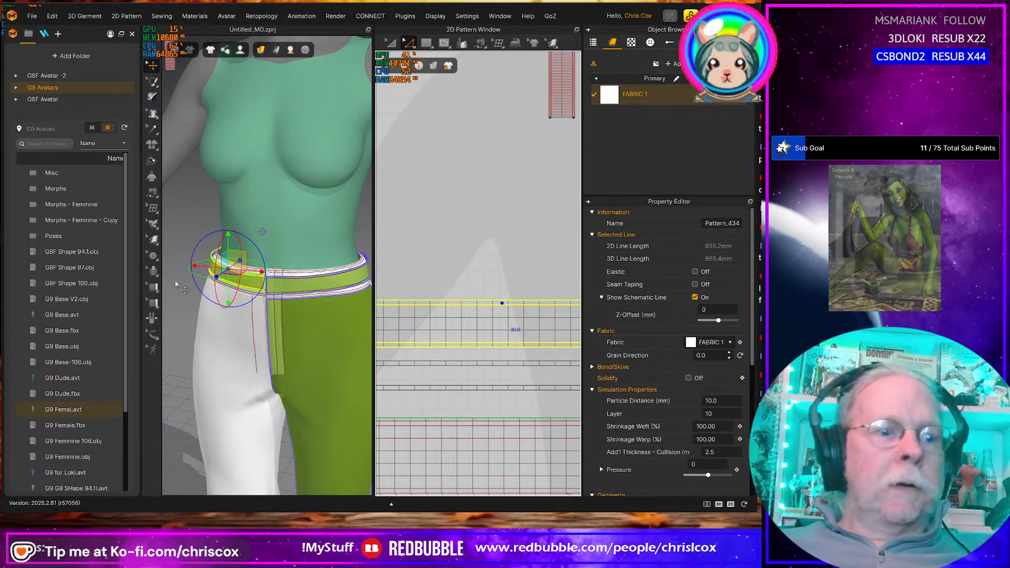
{"action": "left_click", "coordinate": [370, 198]}
{"action": "left_click", "coordinate": [261, 278]}
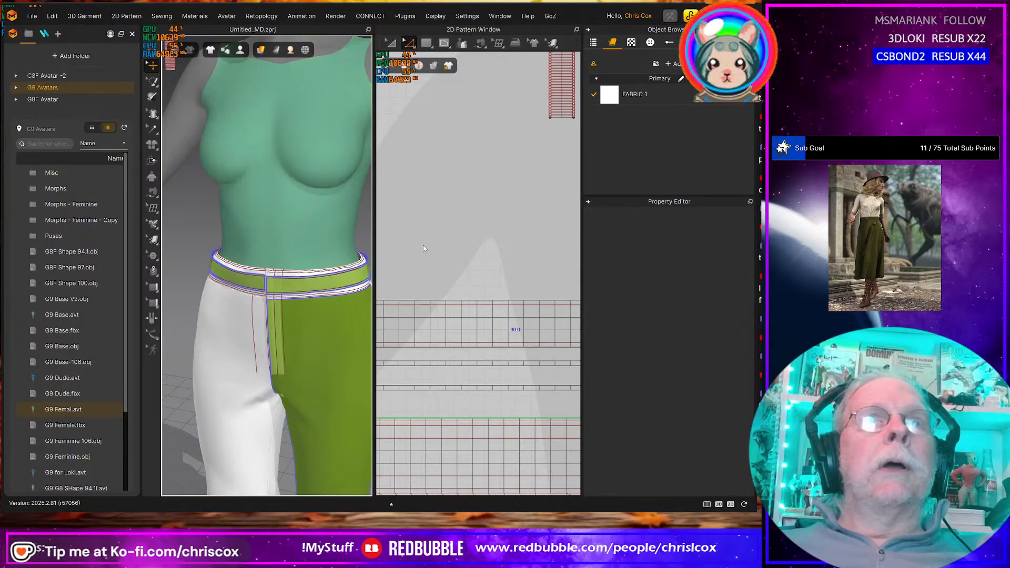
{"action": "left_click", "coordinate": [239, 272]}
{"action": "right_click_drag", "start_coordinate": [472, 320], "coordinate": [464, 332]}
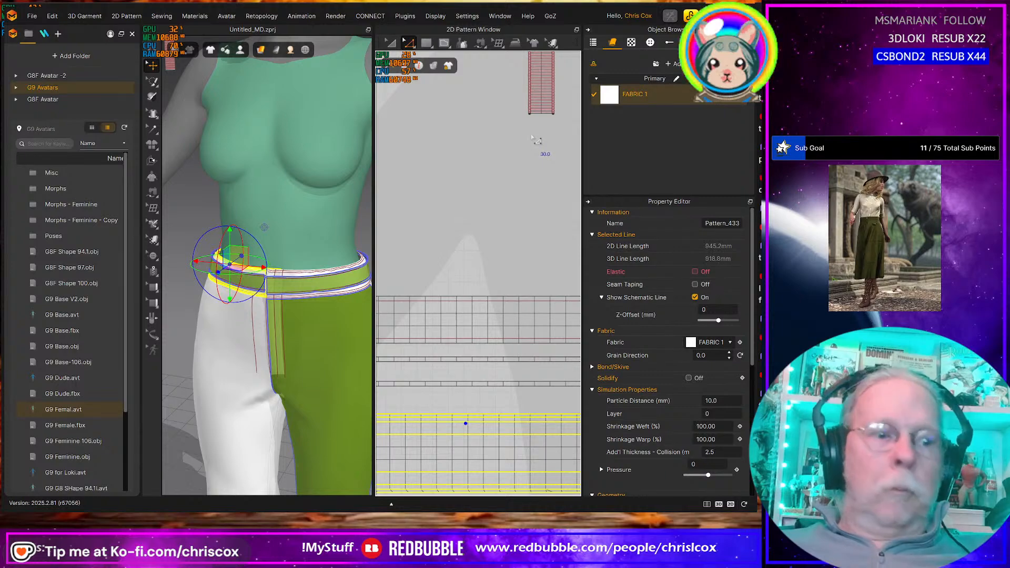
Move the small lined rectangle pattern down to just above the upper waistband piece
{"action": "key", "text": "a"}
{"action": "left_click", "coordinate": [543, 105]}
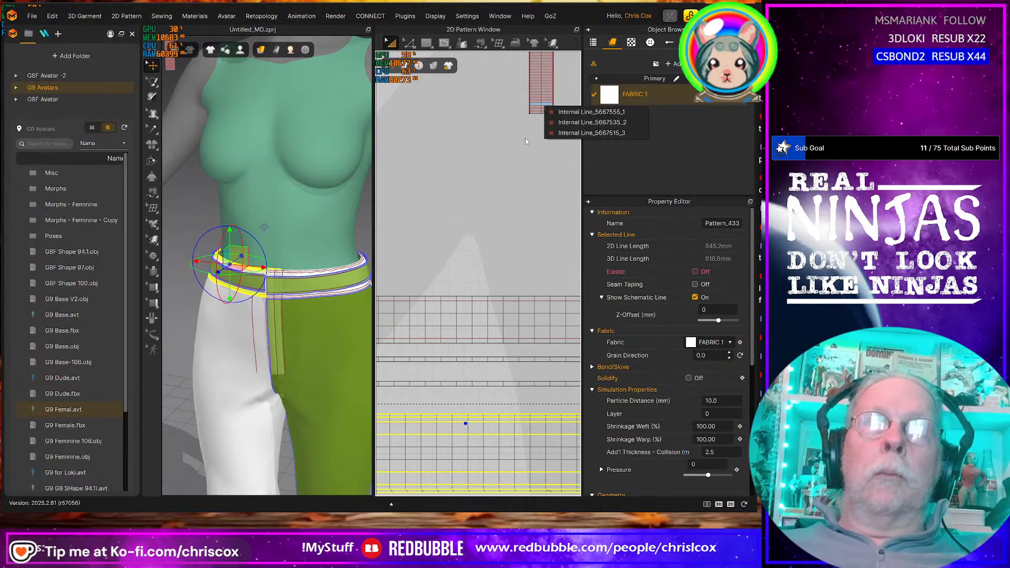
{"action": "left_click", "coordinate": [501, 191]}
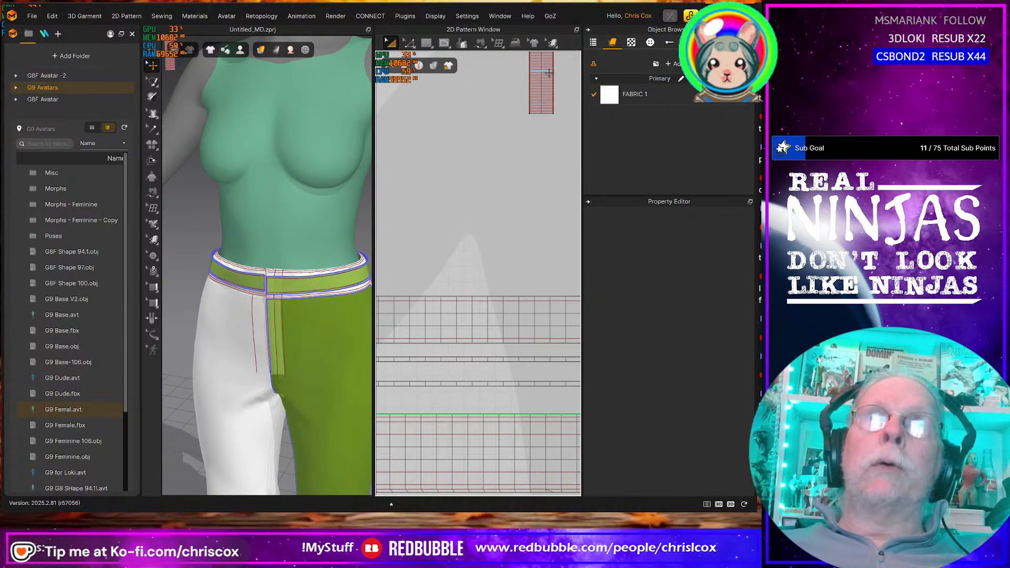
{"action": "right_click_drag", "start_coordinate": [566, 105], "coordinate": [555, 193]}
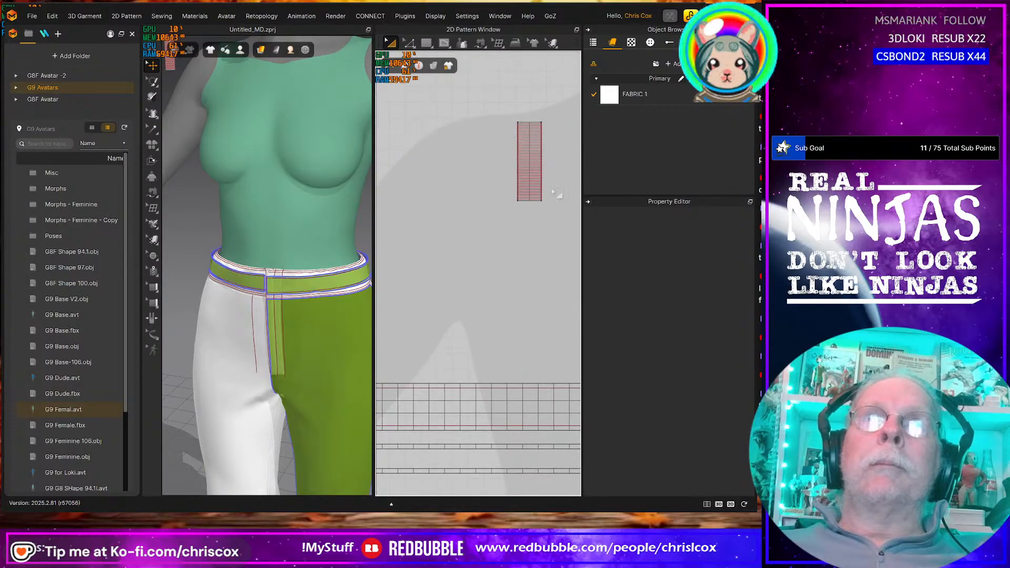
{"action": "left_click_drag", "start_coordinate": [525, 193], "coordinate": [507, 114]}
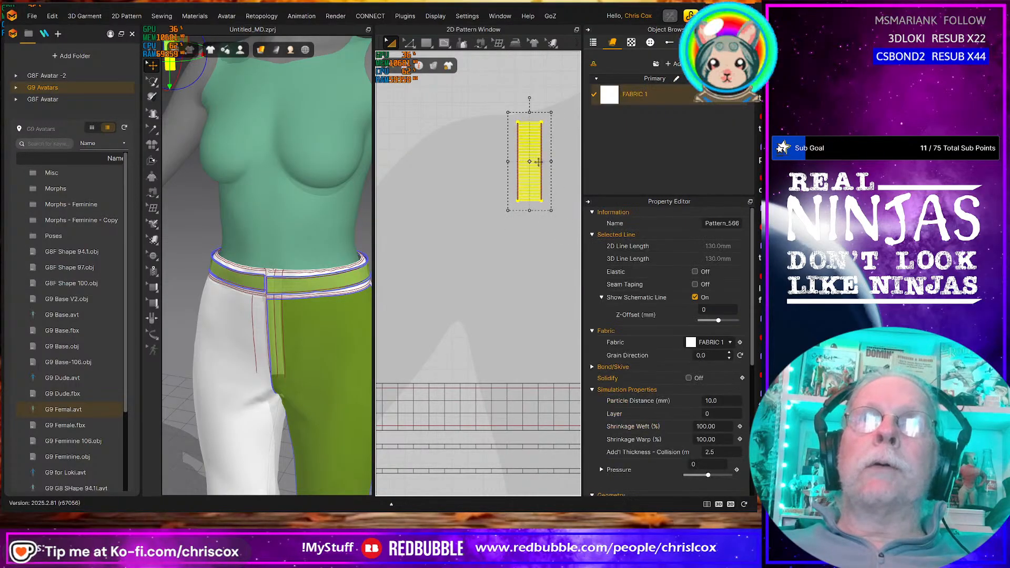
{"action": "left_click_drag", "start_coordinate": [524, 193], "coordinate": [459, 366]}
{"action": "middle_click_drag", "start_coordinate": [490, 335], "coordinate": [525, 171]}
{"action": "scroll", "coordinate": [526, 194], "scroll_direction": "down", "scroll_amount": 2}
{"action": "middle_click_drag", "start_coordinate": [531, 206], "coordinate": [521, 198]}
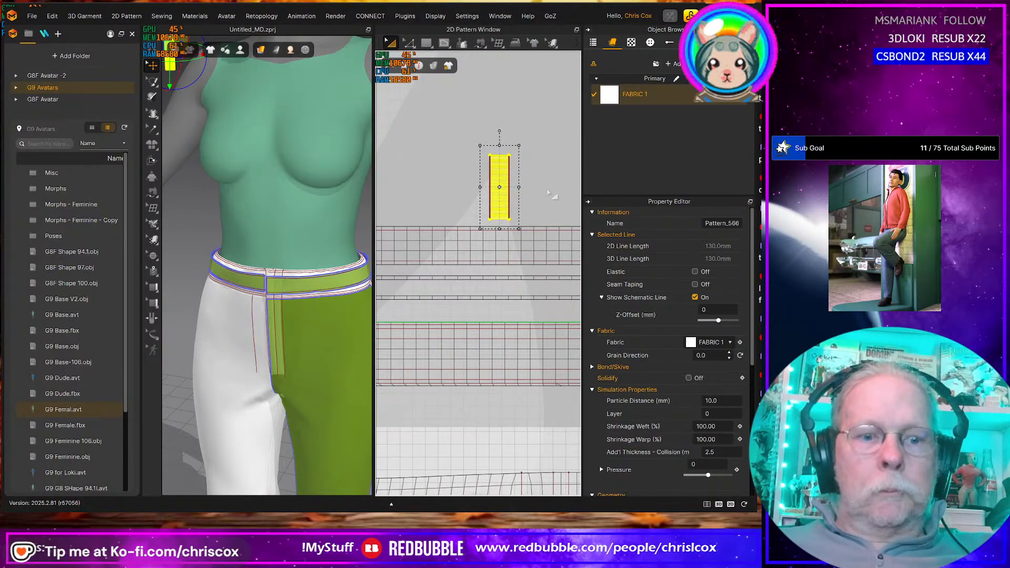
{"action": "key", "text": "m"}
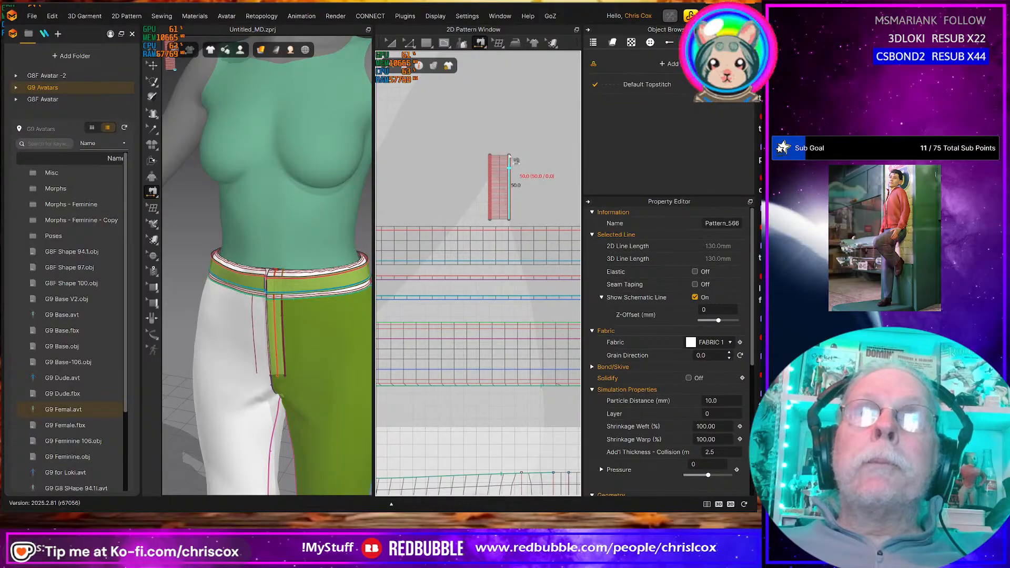
{"action": "left_click", "coordinate": [508, 156]}
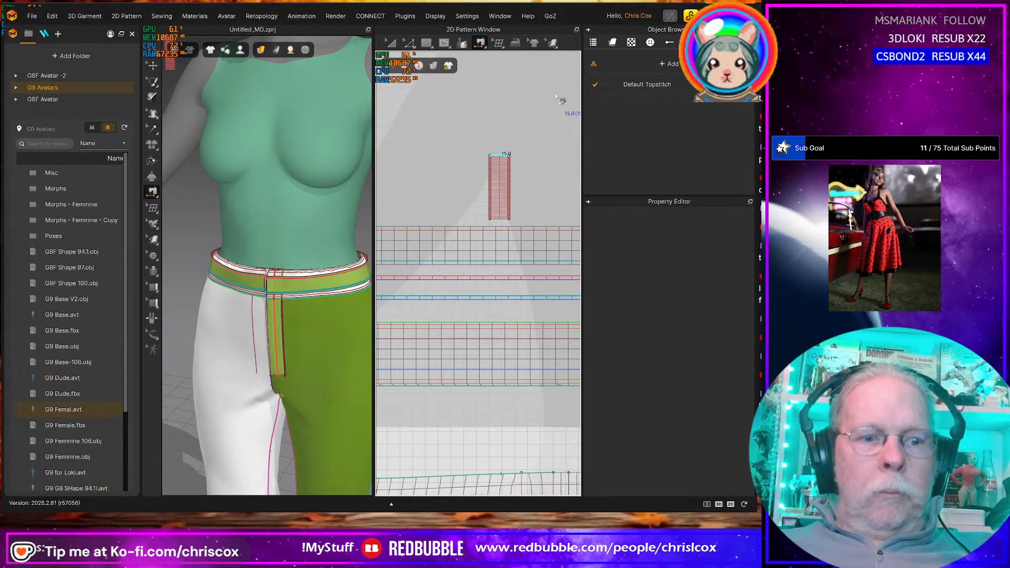
{"action": "key", "text": "Escape"}
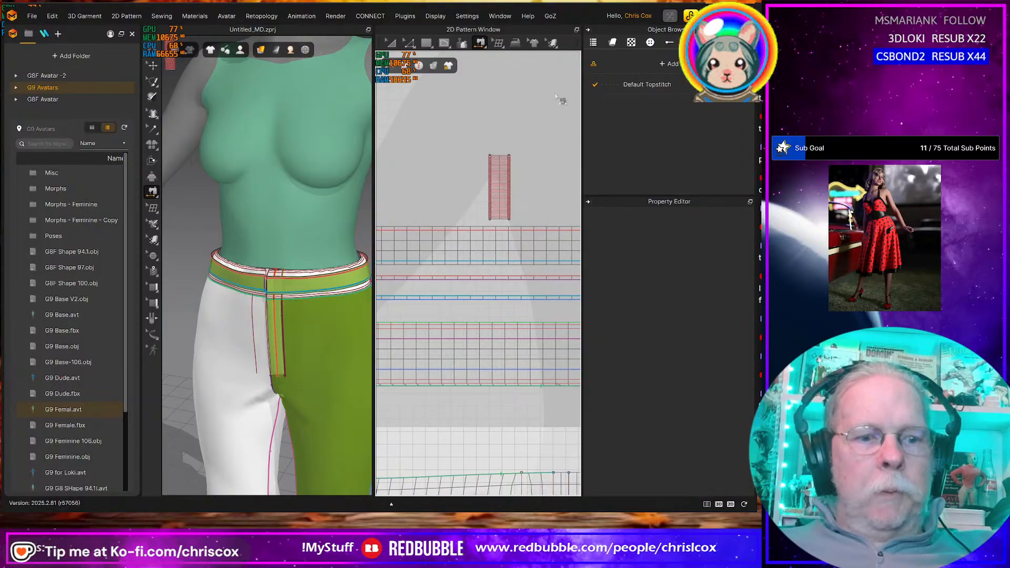
{"action": "left_click", "coordinate": [509, 155]}
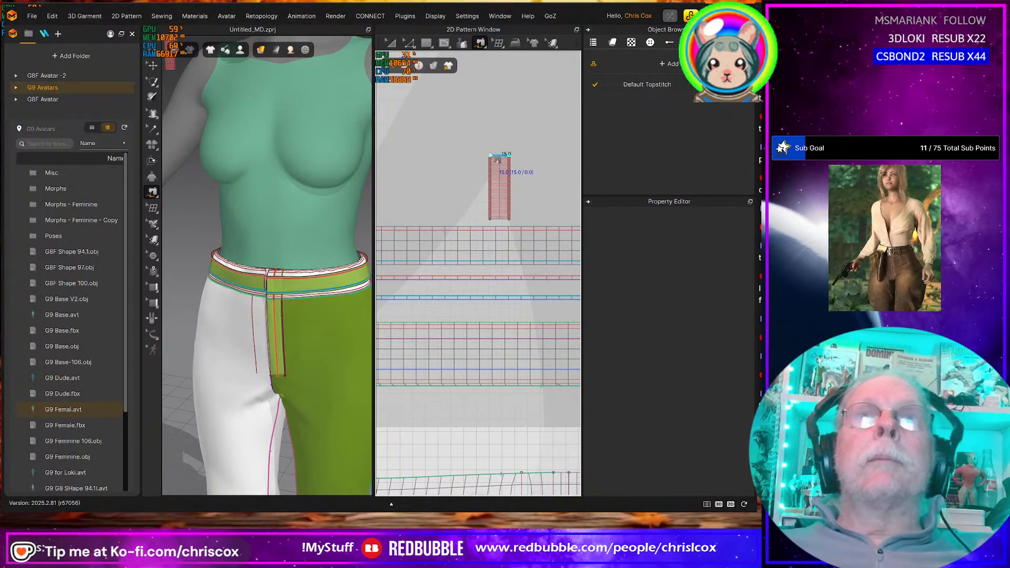
{"action": "key", "text": "Escape"}
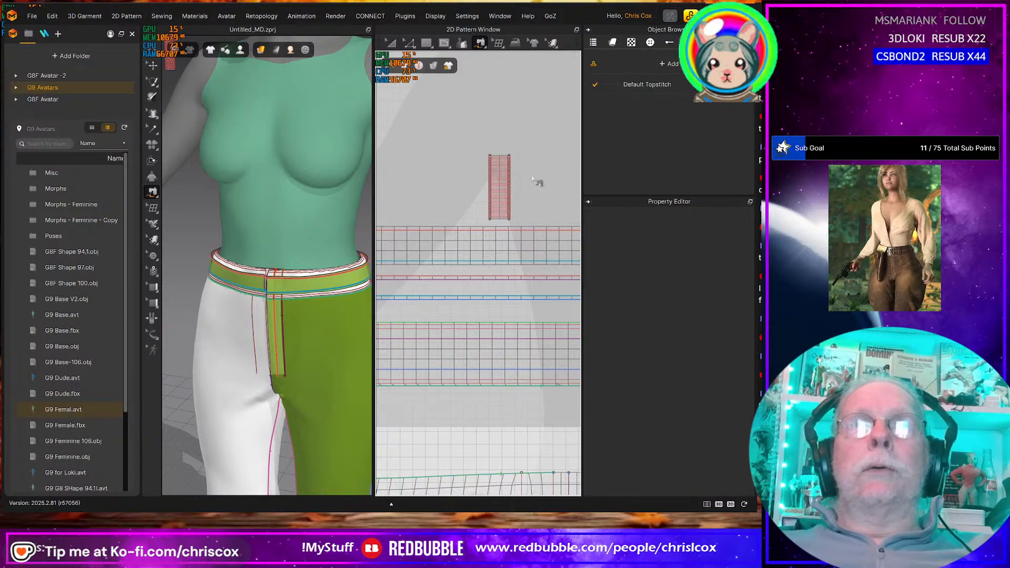
Undo the move of the small rectangle pattern and the internal lines distributed across it
{"action": "key", "text": "ctrl+z"}
{"action": "key", "text": "ctrl+z"}
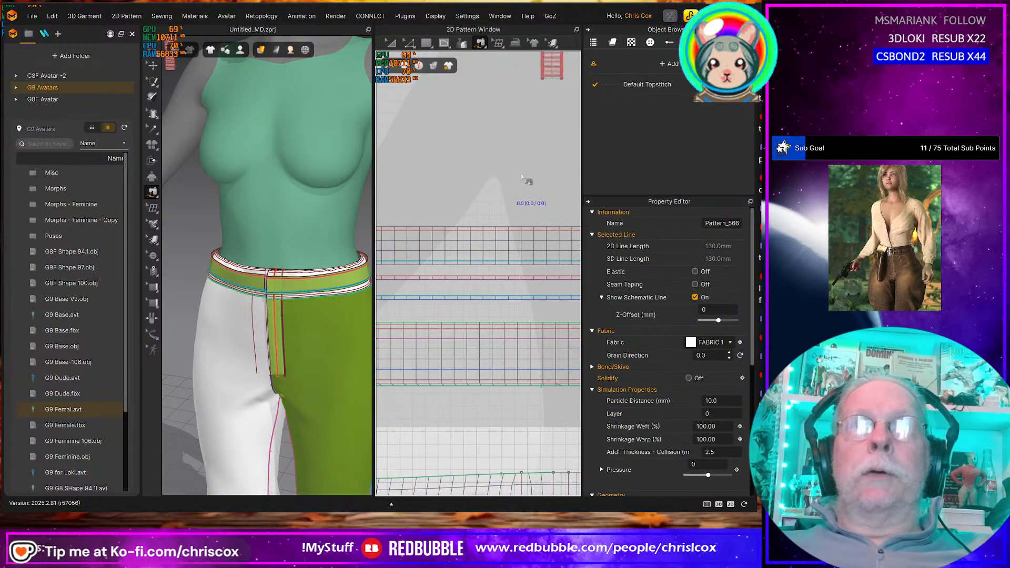
{"action": "key", "text": "ctrl+z"}
{"action": "key", "text": "ctrl+z"}
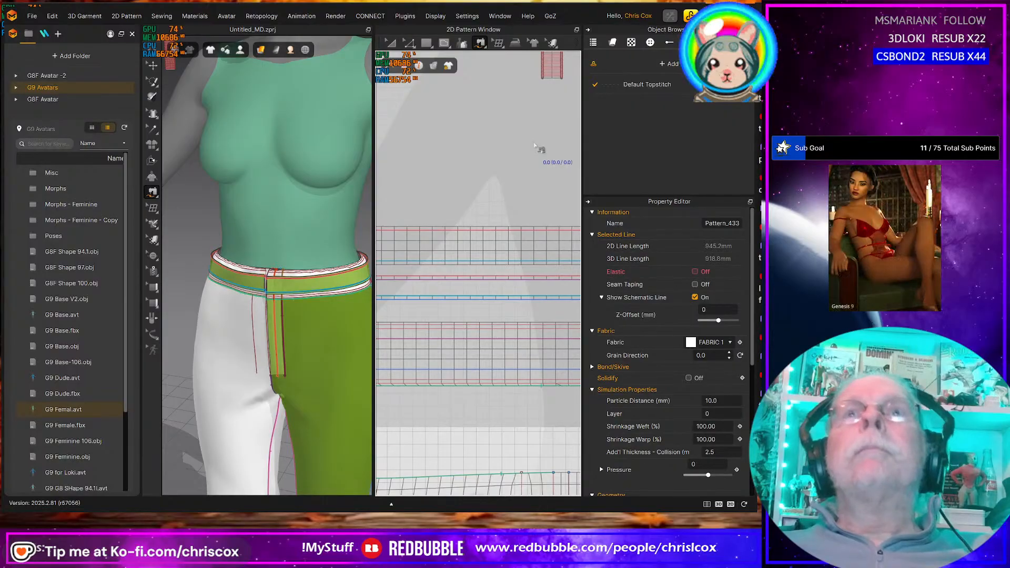
{"action": "key", "text": "ctrl+z"}
{"action": "key", "text": "ctrl+z"}
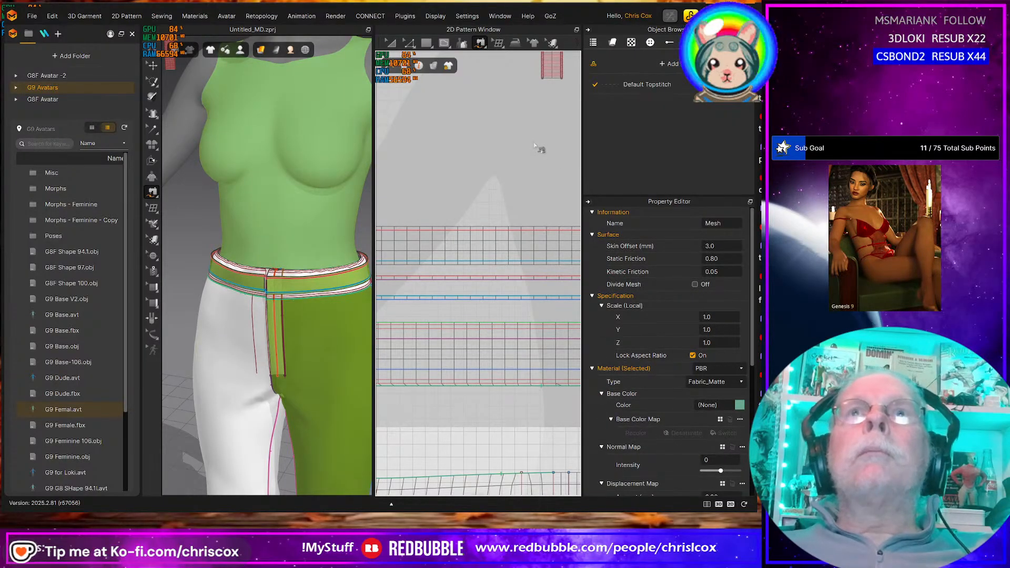
{"action": "key", "text": "ctrl+z"}
{"action": "key", "text": "ctrl+z"}
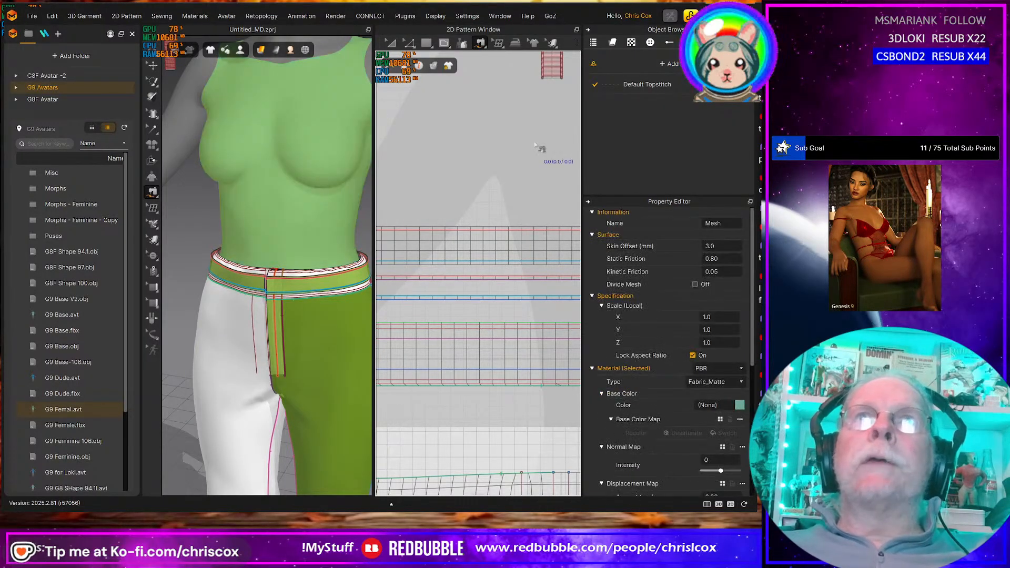
{"action": "key", "text": "ctrl+y"}
{"action": "key", "text": "ctrl+y"}
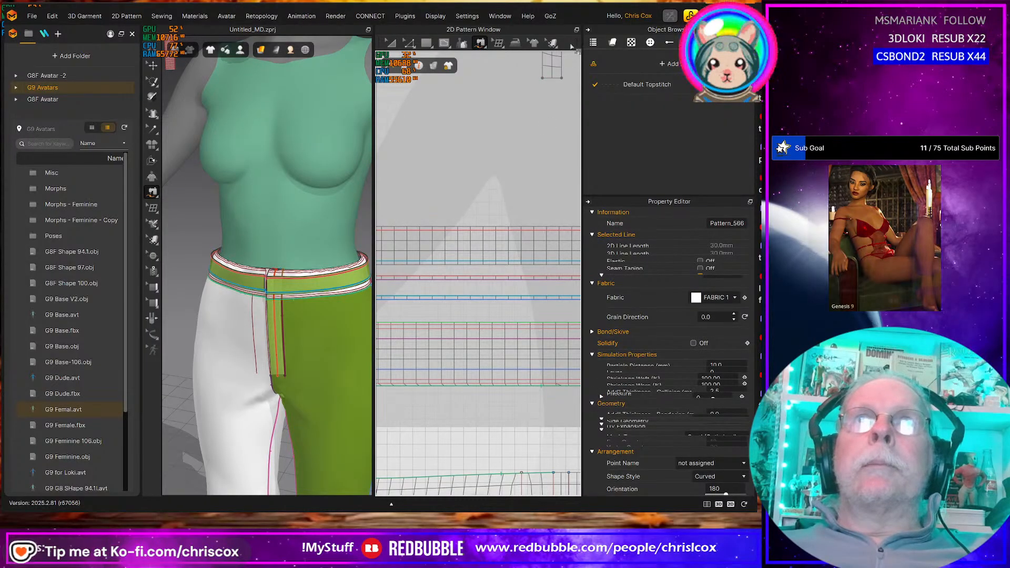
Place the small rectangle pattern without internal lines directly above the upper waistband piece
{"action": "left_click", "coordinate": [552, 77]}
{"action": "key", "text": "a"}
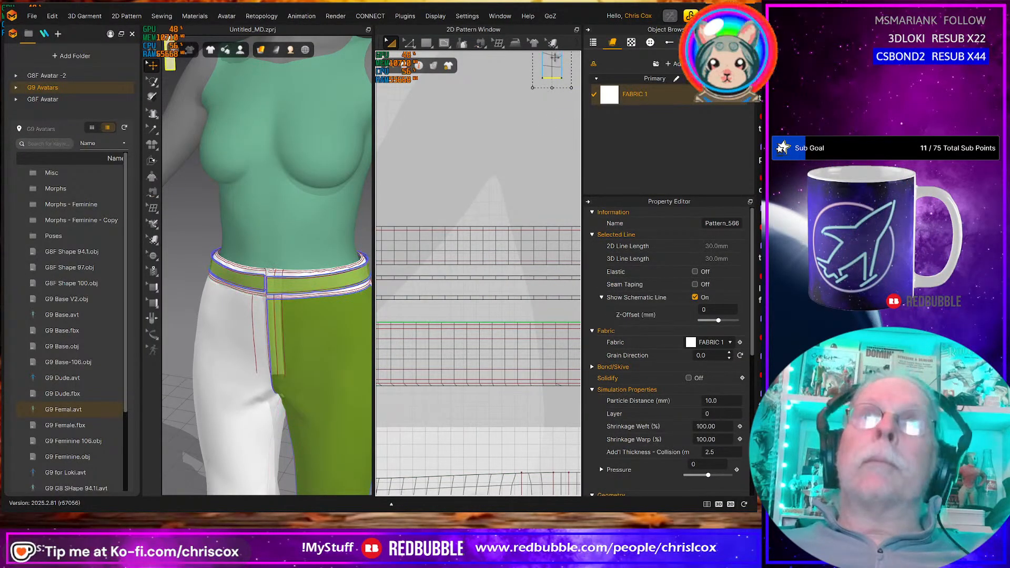
{"action": "left_click_drag", "start_coordinate": [552, 77], "coordinate": [469, 211]}
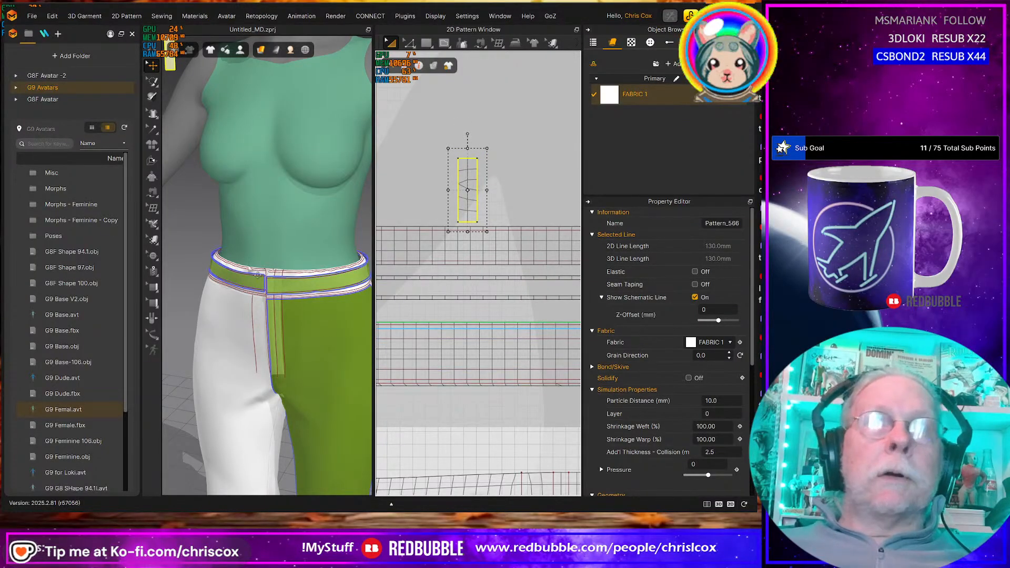
Sew the small belt loop's top and bottom edges to 15 mm segments on the upper and lower lines of the outer waistband piece
{"action": "left_click", "coordinate": [252, 277]}
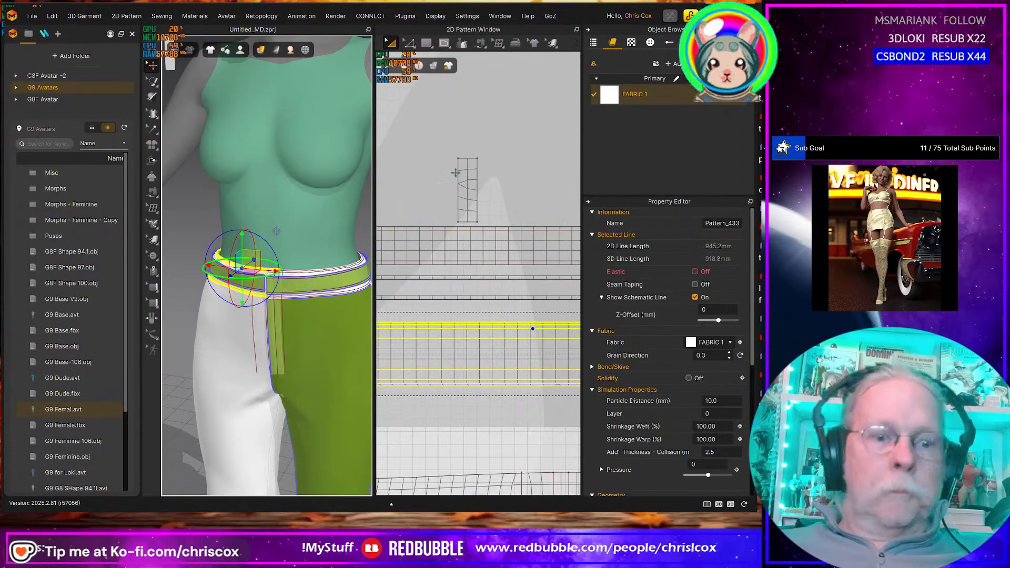
{"action": "key", "text": "n"}
{"action": "left_click", "coordinate": [477, 160]}
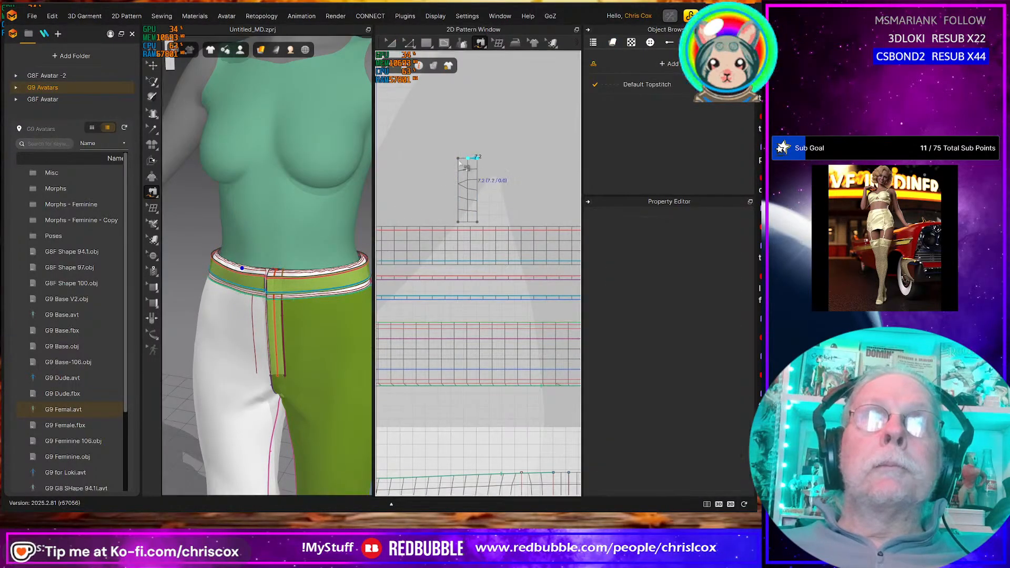
{"action": "left_click", "coordinate": [499, 324]}
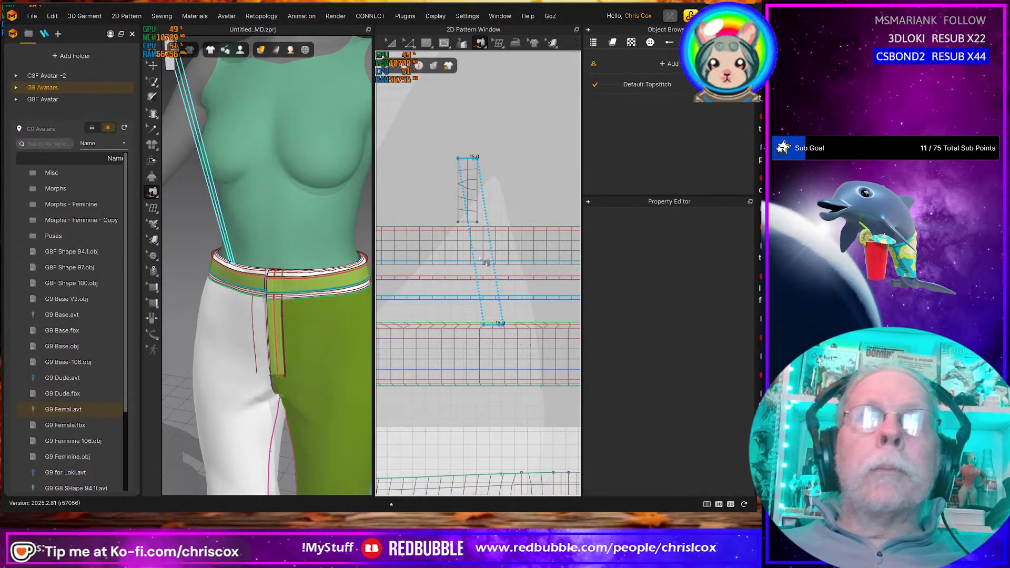
{"action": "key", "text": "ctrl+z"}
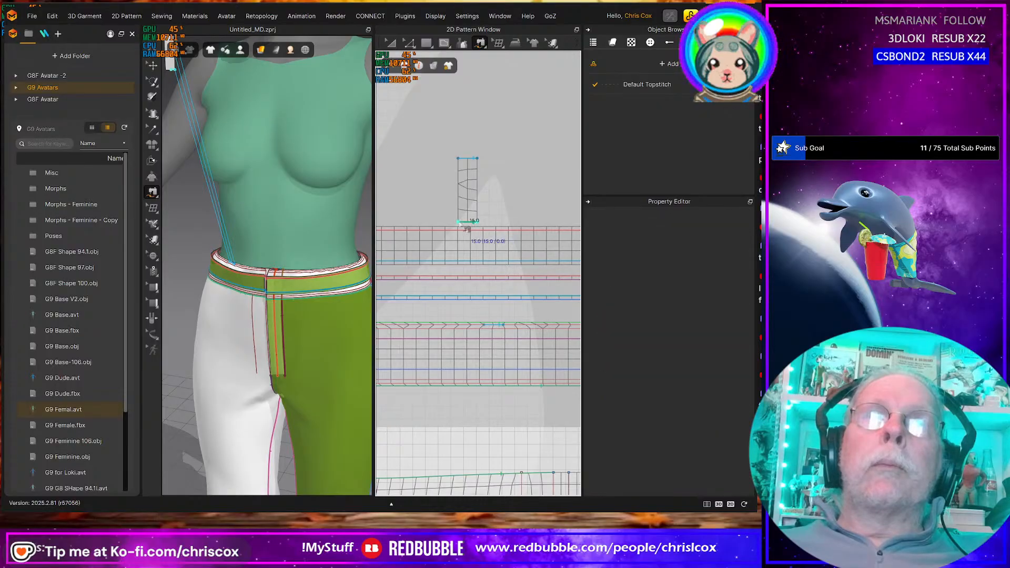
{"action": "left_click", "coordinate": [491, 379]}
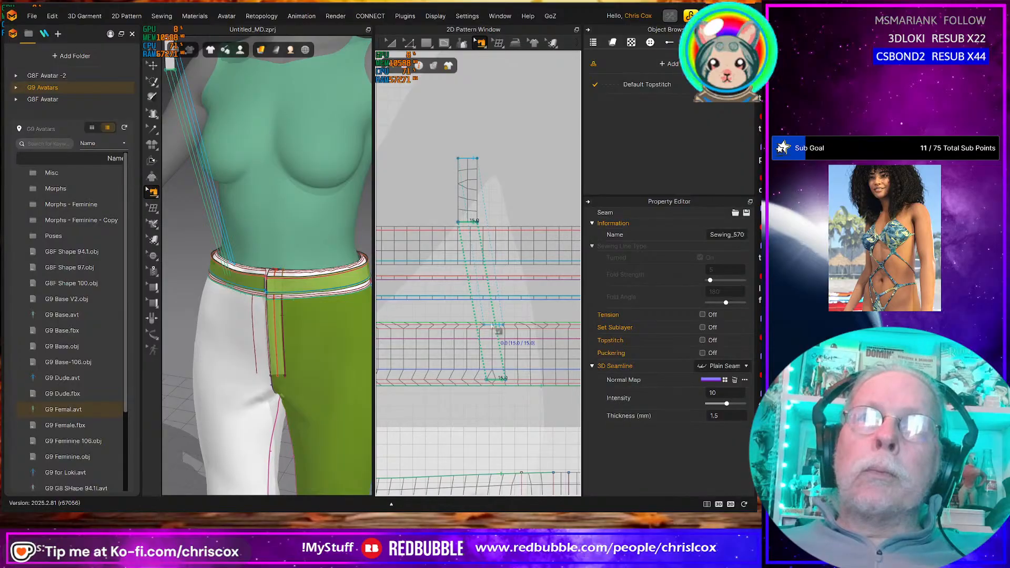
Shift the belt loop's upper seam along the waistband line to align with its lower seam, and simulate the garment briefly
{"action": "left_click", "coordinate": [492, 325]}
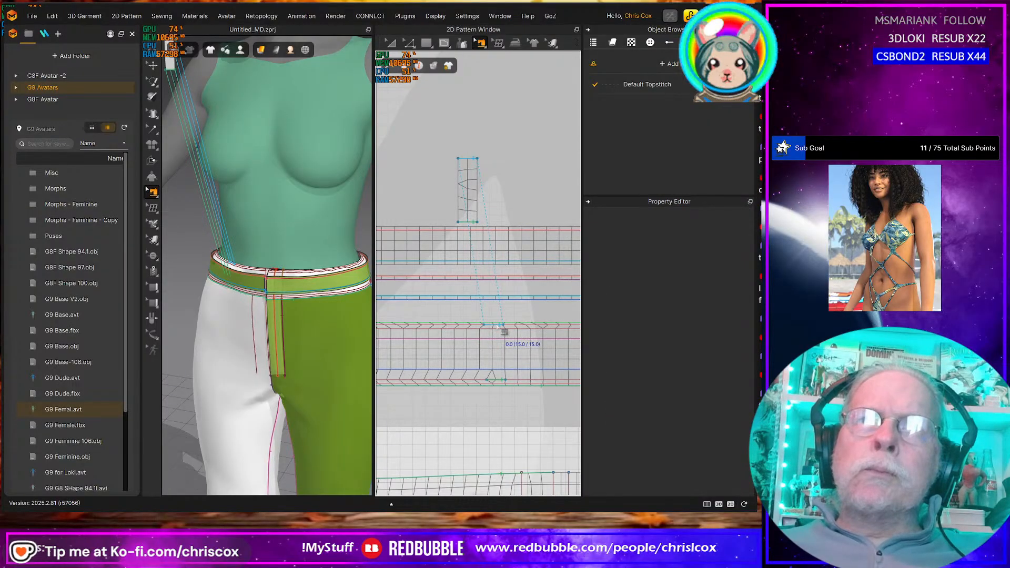
{"action": "left_click", "coordinate": [499, 325]}
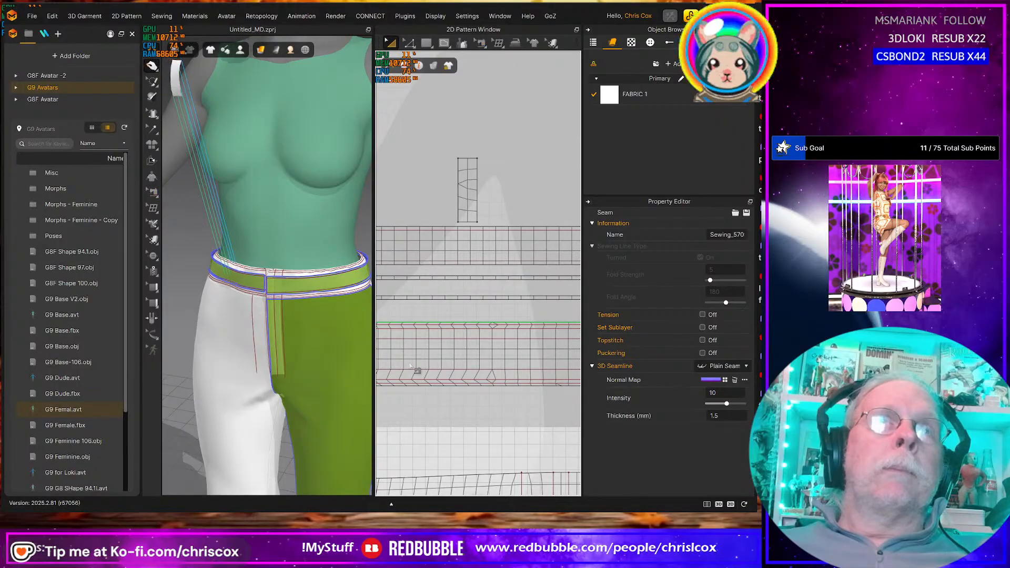
{"action": "key", "text": "space"}
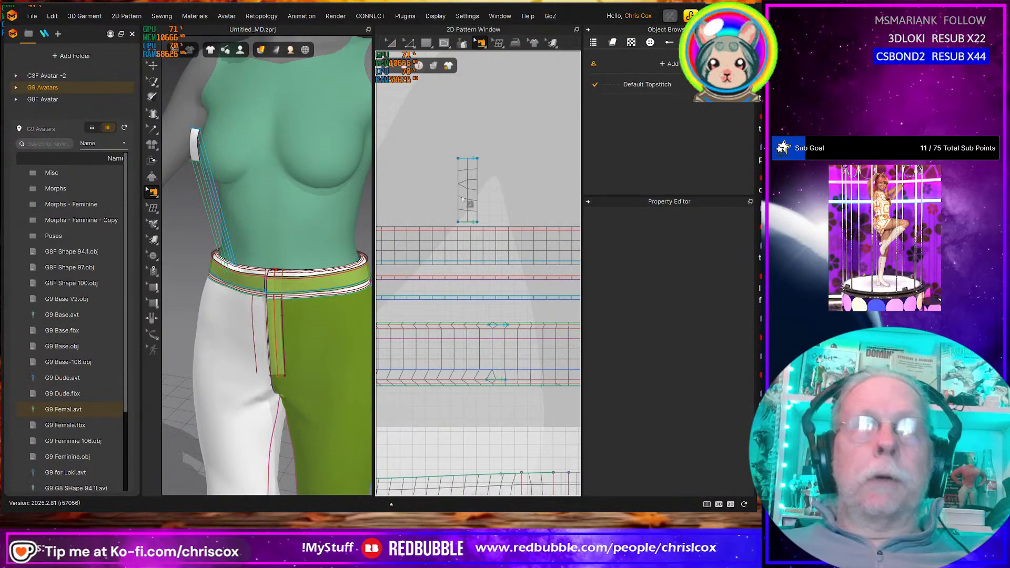
Set the belt loop pattern's layer to 15, simulate it onto the outside of the waistband, and inspect the fit up close
{"action": "key", "text": "a"}
{"action": "left_click", "coordinate": [466, 200]}
{"action": "scroll", "coordinate": [728, 418], "scroll_direction": "down", "scroll_amount": 5}
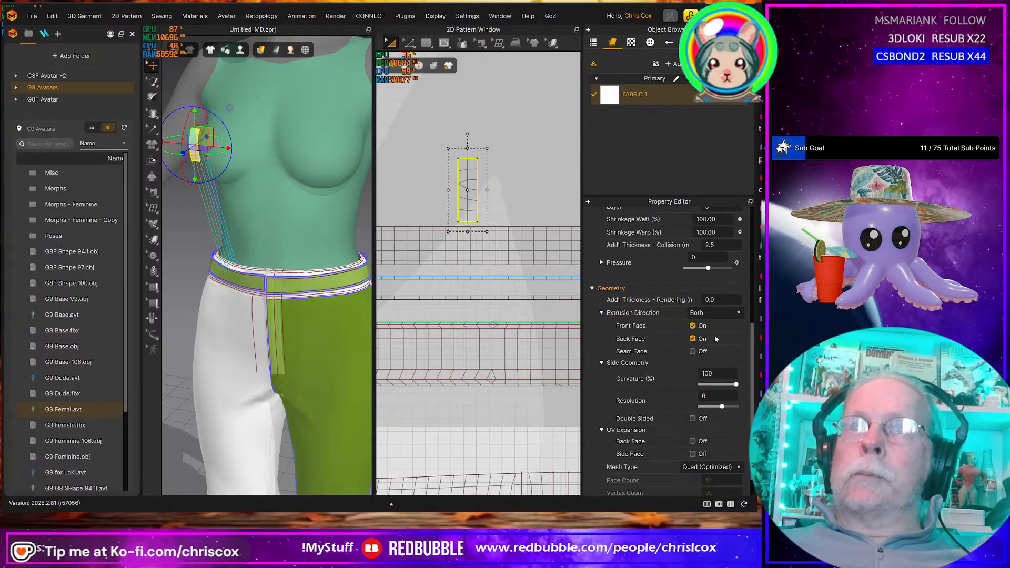
{"action": "scroll", "coordinate": [720, 299], "scroll_direction": "up", "scroll_amount": 4}
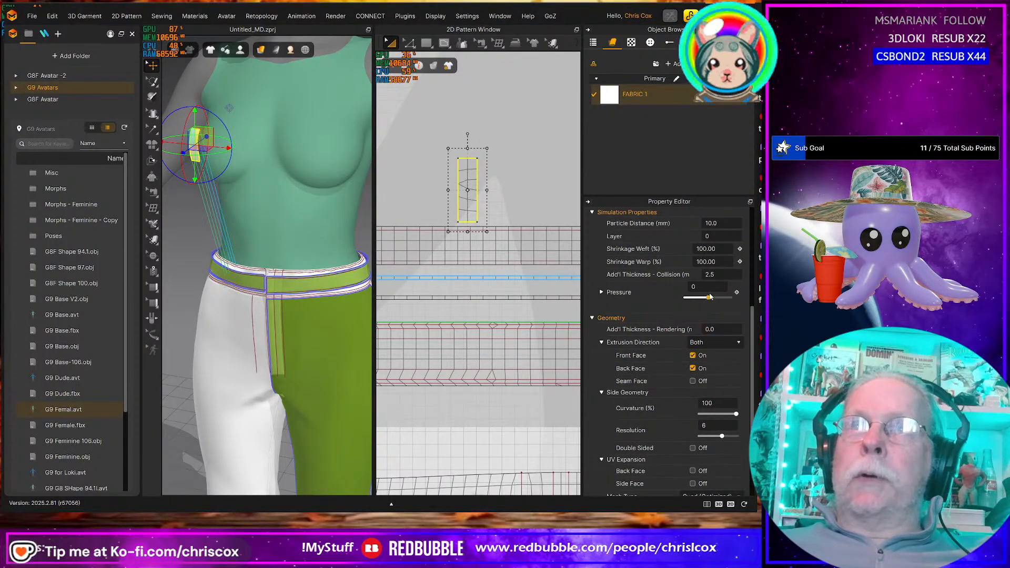
{"action": "left_click", "coordinate": [719, 324]}
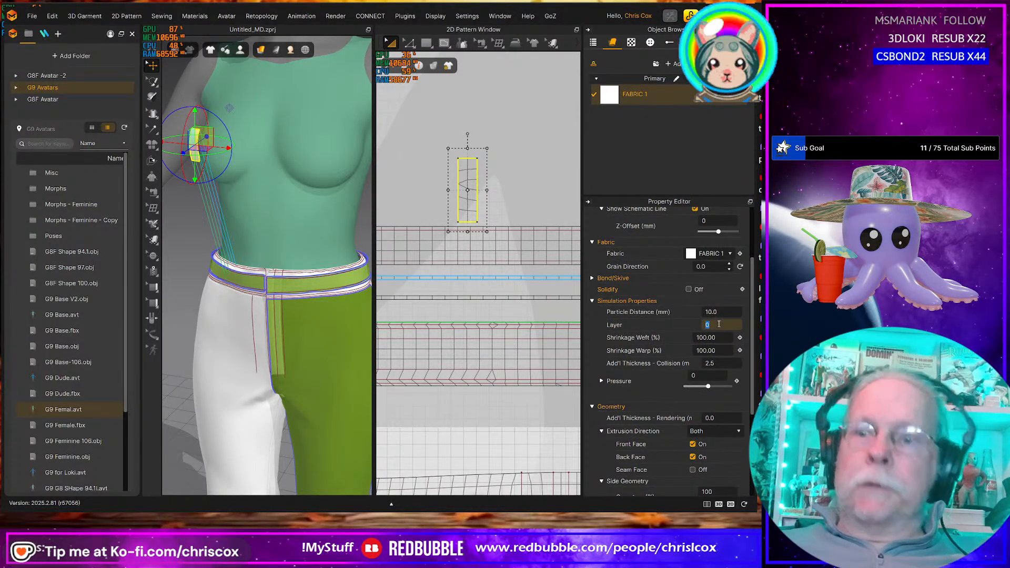
{"action": "key", "text": "Return"}
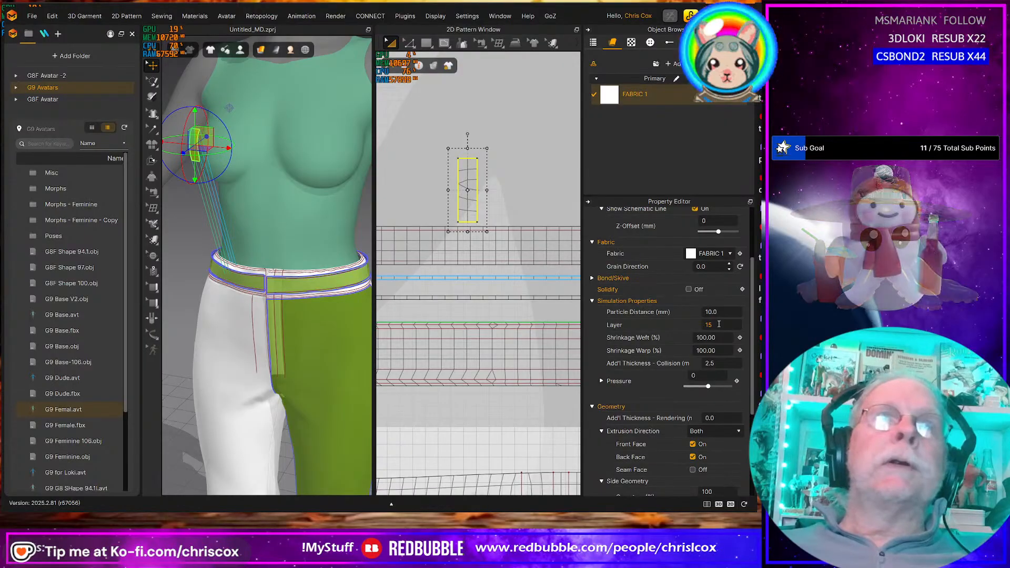
{"action": "key", "text": "space"}
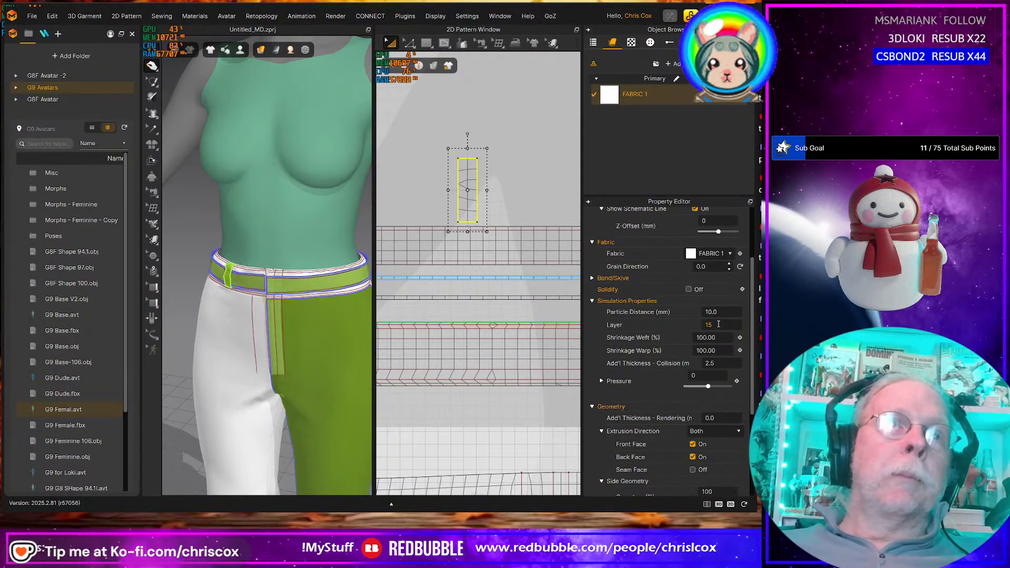
{"action": "right_click_drag", "start_coordinate": [258, 331], "coordinate": [288, 316]}
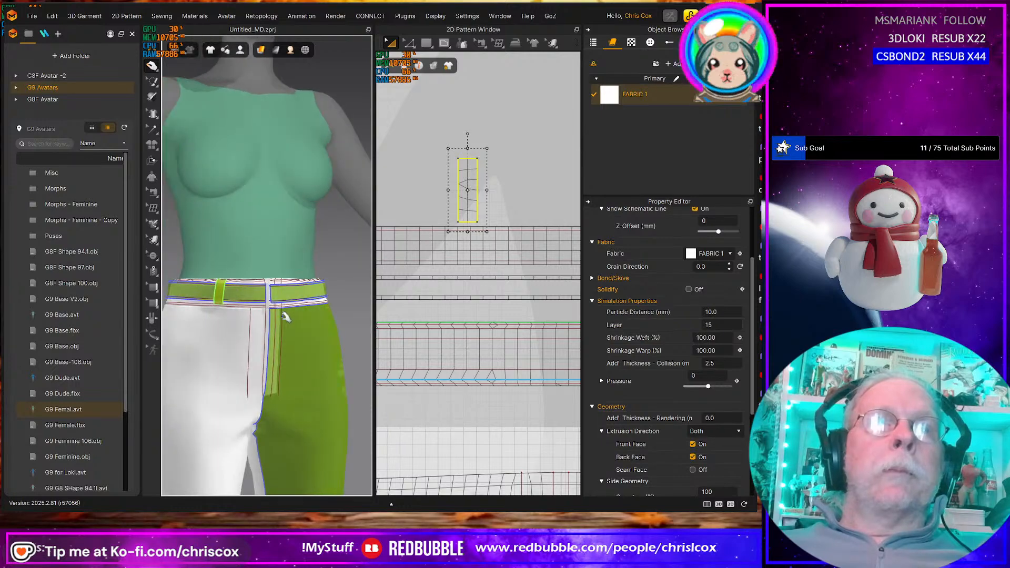
{"action": "scroll", "coordinate": [275, 318], "scroll_direction": "up", "scroll_amount": 4}
{"action": "middle_click_drag", "start_coordinate": [246, 327], "coordinate": [300, 324]}
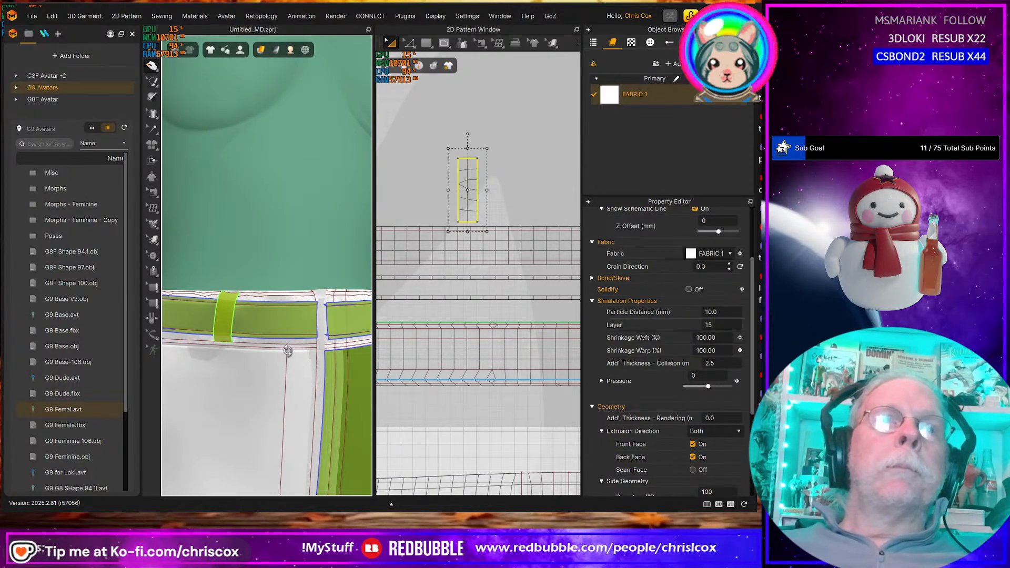
Delete the seam joining the belt loop's lower edge to the waistband
{"action": "mouse_move", "coordinate": [263, 350]}
{"action": "right_mouse_down"}
{"action": "mouse_move", "coordinate": [297, 346]}
{"action": "mouse_move", "coordinate": [267, 351]}
{"action": "right_mouse_up"}
{"action": "middle_click_drag", "start_coordinate": [266, 355], "coordinate": [280, 362]}
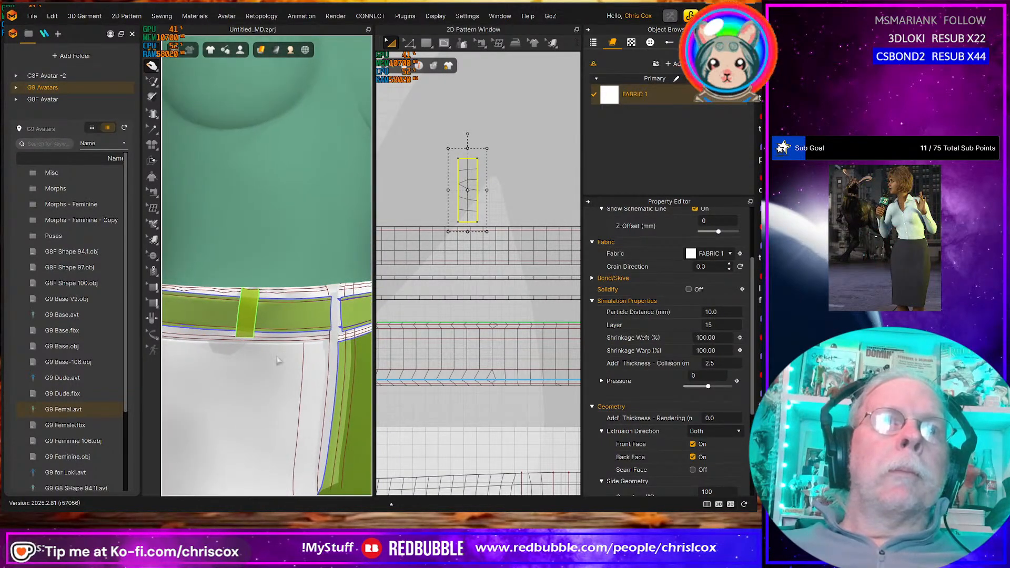
{"action": "scroll", "coordinate": [281, 339], "scroll_direction": "up", "scroll_amount": 4}
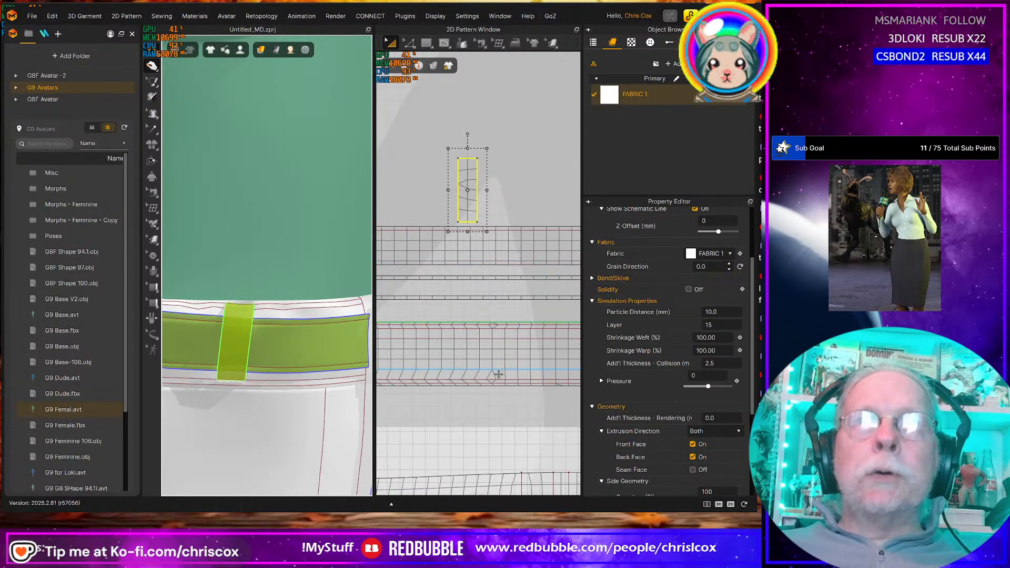
{"action": "key", "text": "b"}
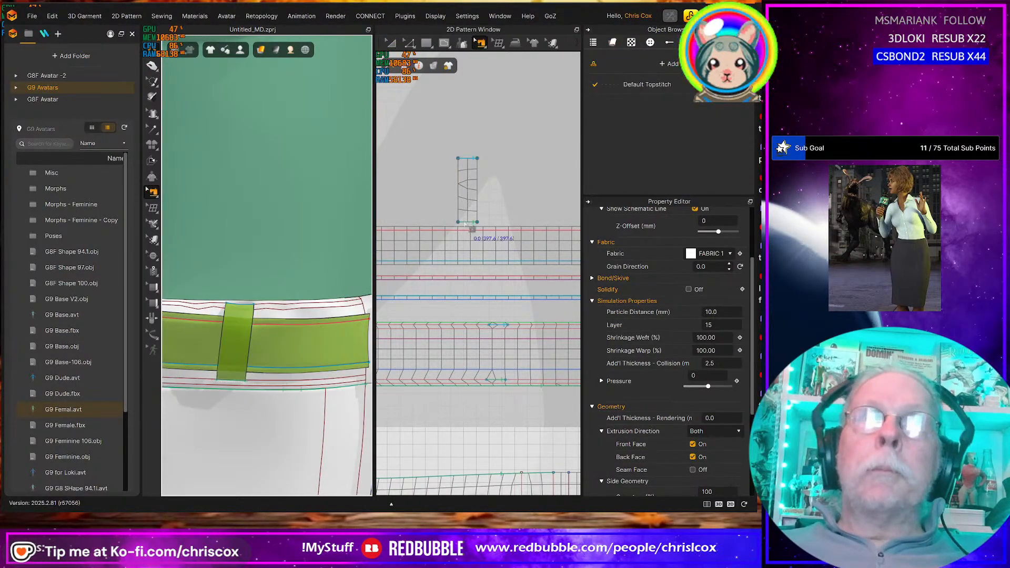
{"action": "left_click", "coordinate": [466, 225]}
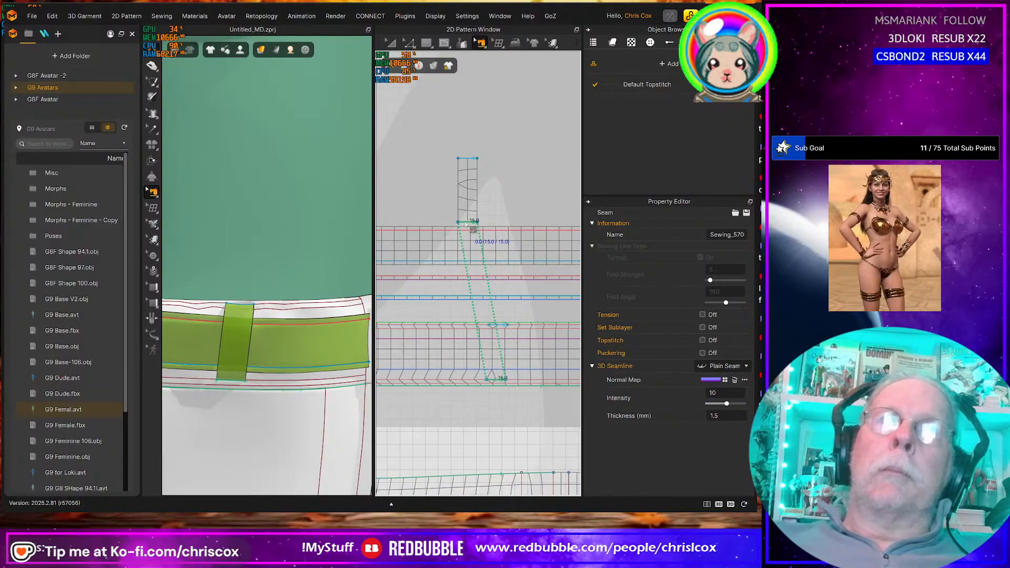
{"action": "key", "text": "Delete"}
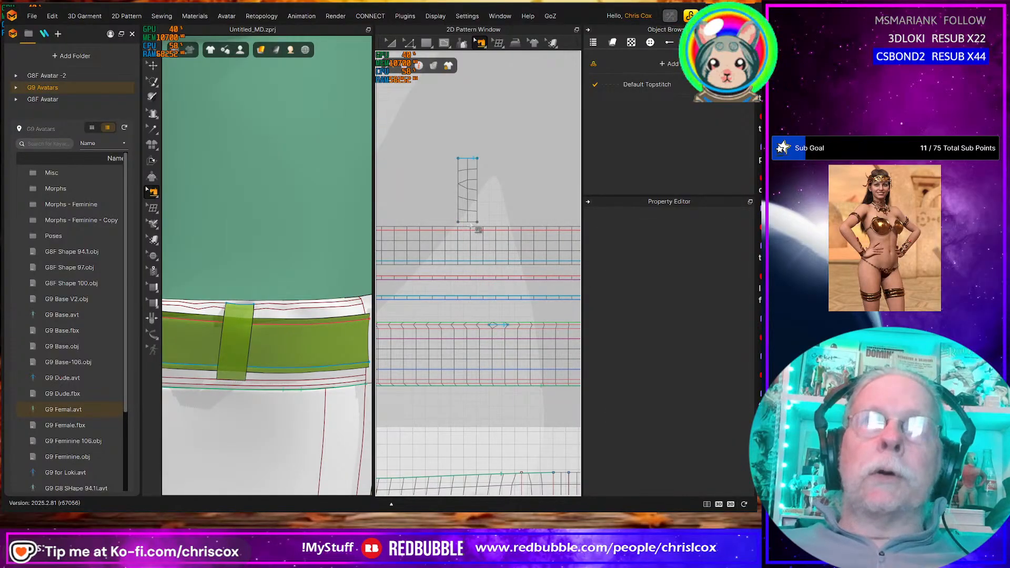
Sew the belt loop's lower edge to a 15 mm stretch of the waistband's lowest internal line
{"action": "key", "text": "n"}
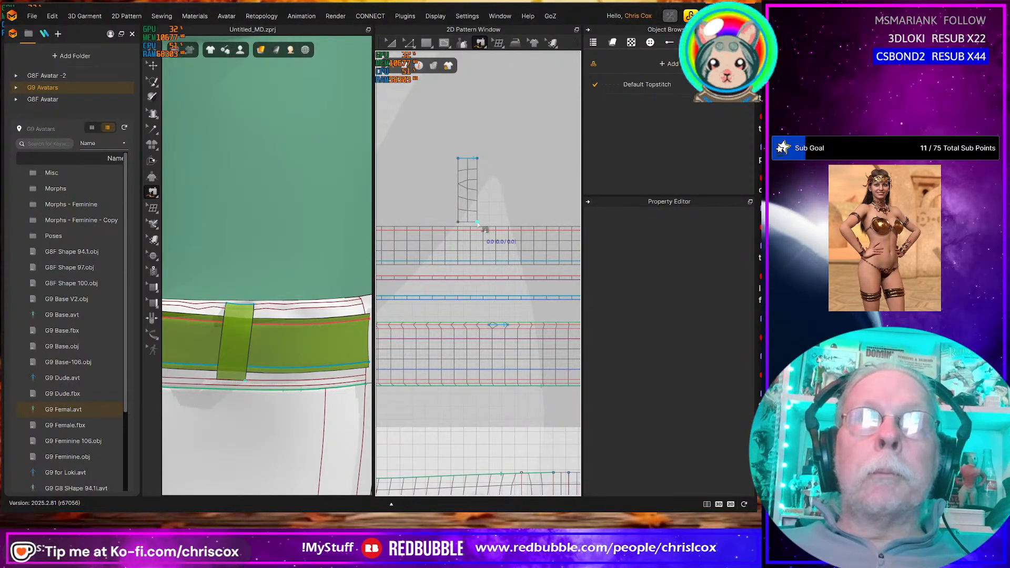
{"action": "left_click", "coordinate": [466, 223]}
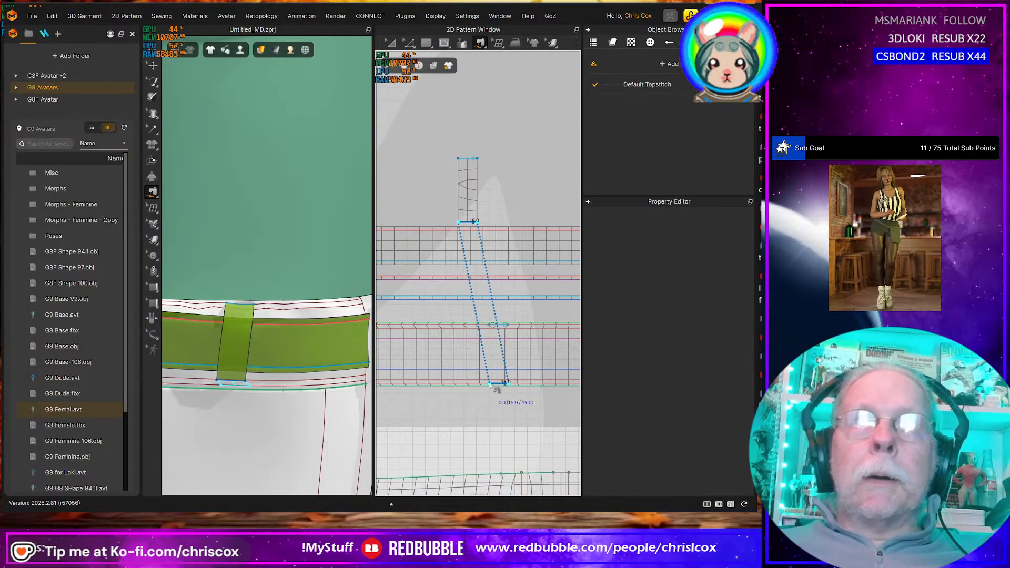
{"action": "left_click", "coordinate": [497, 388]}
{"action": "scroll", "coordinate": [480, 397], "scroll_direction": "up", "scroll_amount": 3}
{"action": "scroll", "coordinate": [480, 397], "scroll_direction": "down", "scroll_amount": 2}
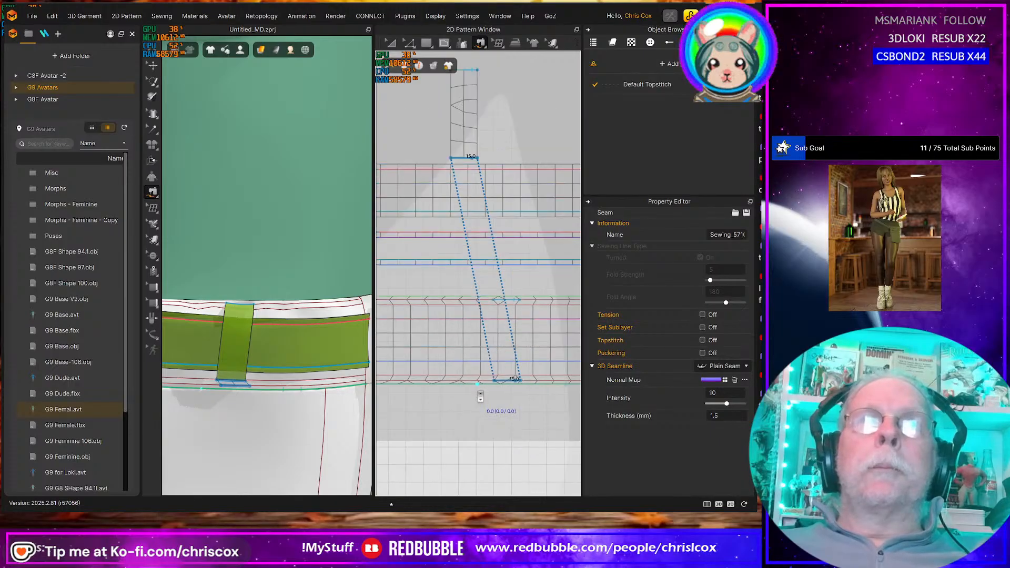
Distribute 19 internal lines at 2.5 mm spacing between the belt loop's upper and lower edges
{"action": "left_click", "coordinate": [473, 162]}
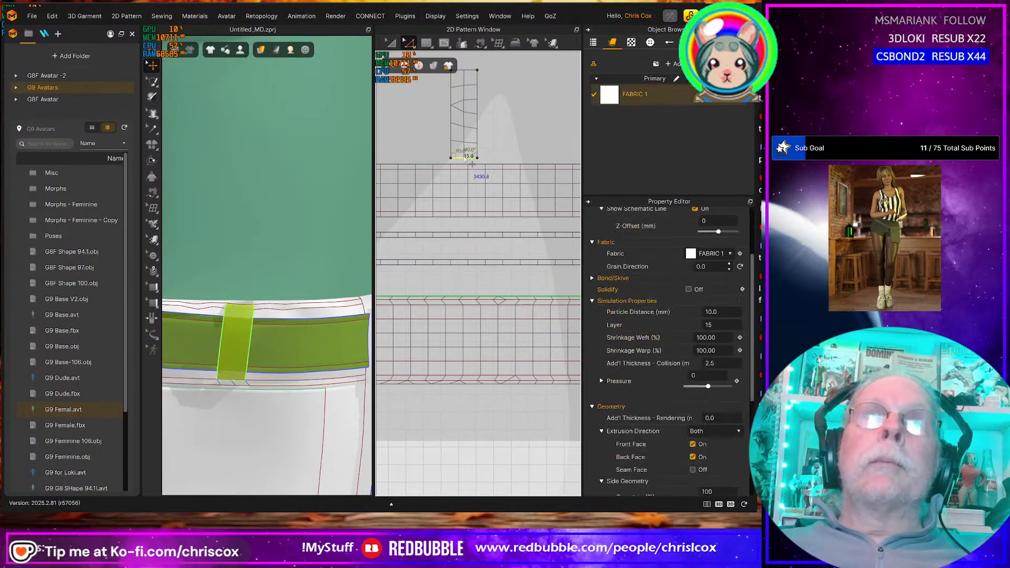
{"action": "right_click", "coordinate": [461, 72]}
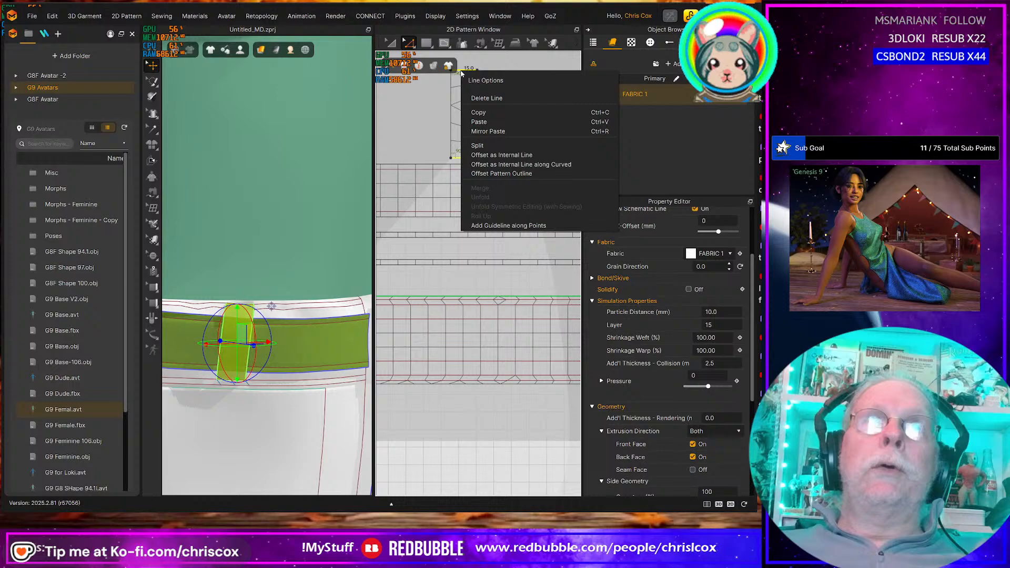
{"action": "left_click", "coordinate": [489, 164]}
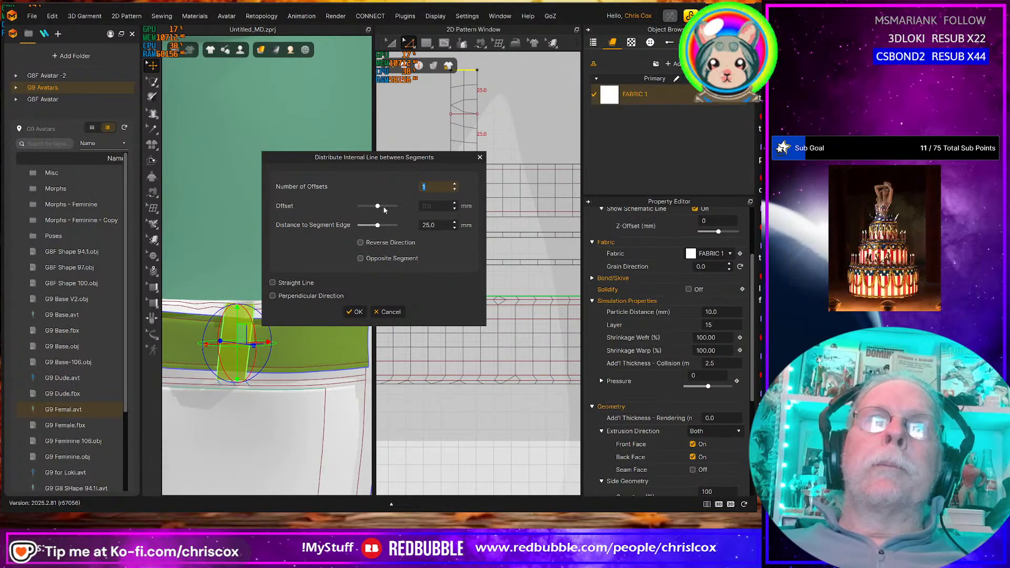
{"action": "left_click", "coordinate": [454, 184]}
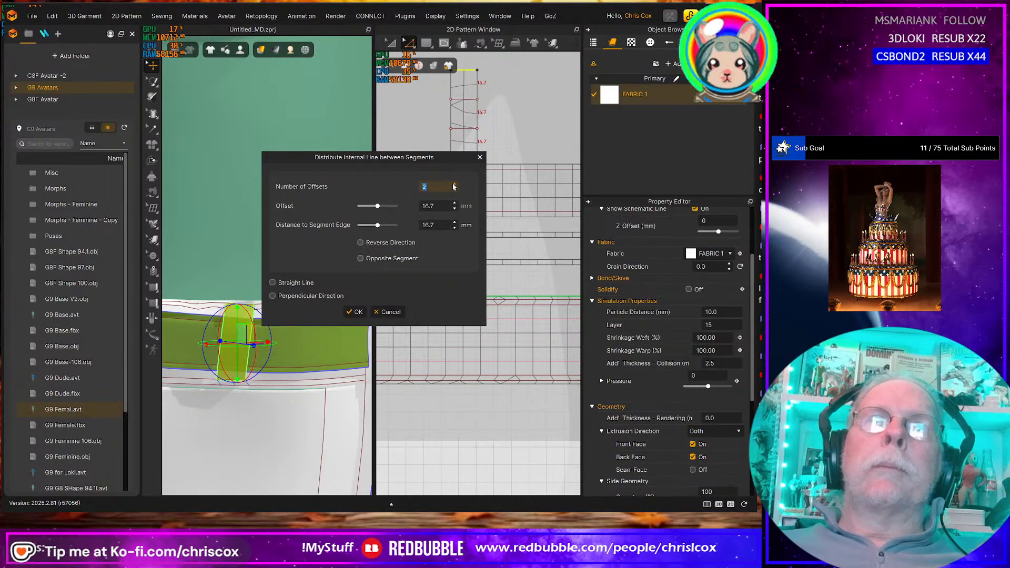
{"action": "left_click", "coordinate": [457, 204]}
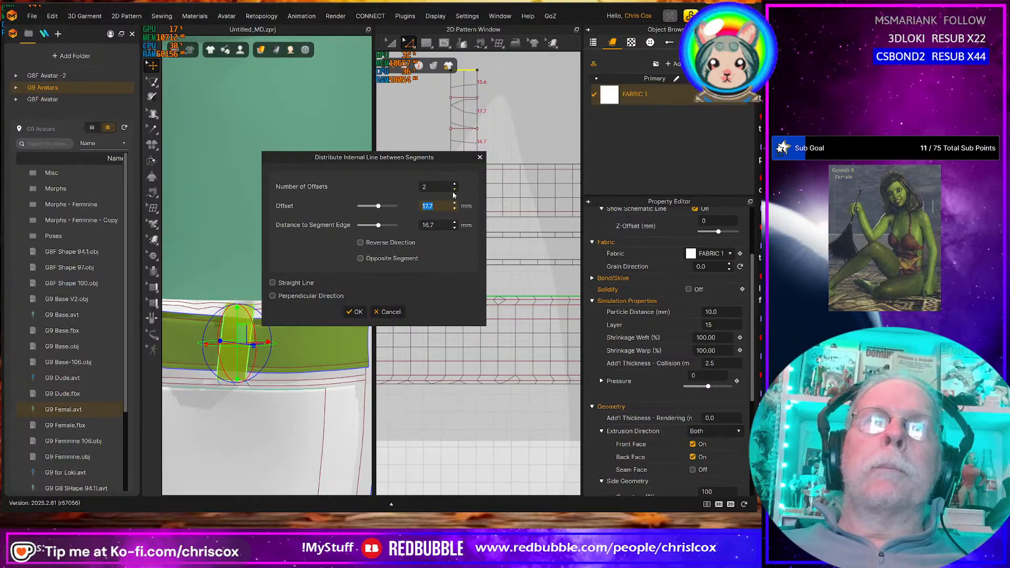
{"action": "left_click", "coordinate": [454, 190]}
{"action": "left_click", "coordinate": [454, 185]}
{"action": "left_click", "coordinate": [454, 184]}
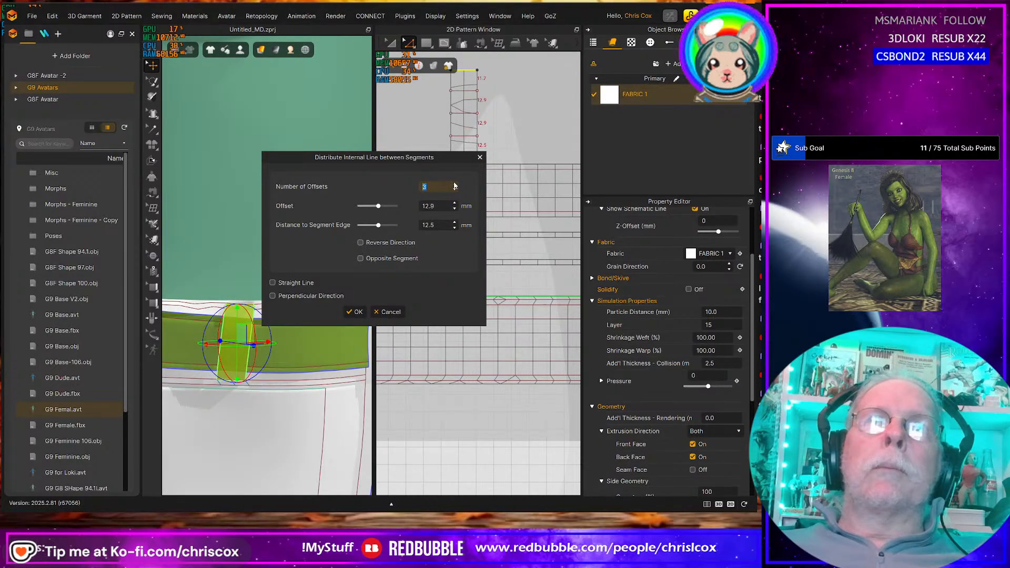
{"action": "left_click", "coordinate": [454, 185]}
{"action": "double_click", "coordinate": [454, 184]}
{"action": "left_click", "coordinate": [454, 185]}
{"action": "left_click", "coordinate": [454, 185]}
{"action": "left_click", "coordinate": [454, 185]}
{"action": "left_click", "coordinate": [455, 184]}
{"action": "left_click", "coordinate": [454, 185]}
{"action": "left_click", "coordinate": [454, 185]}
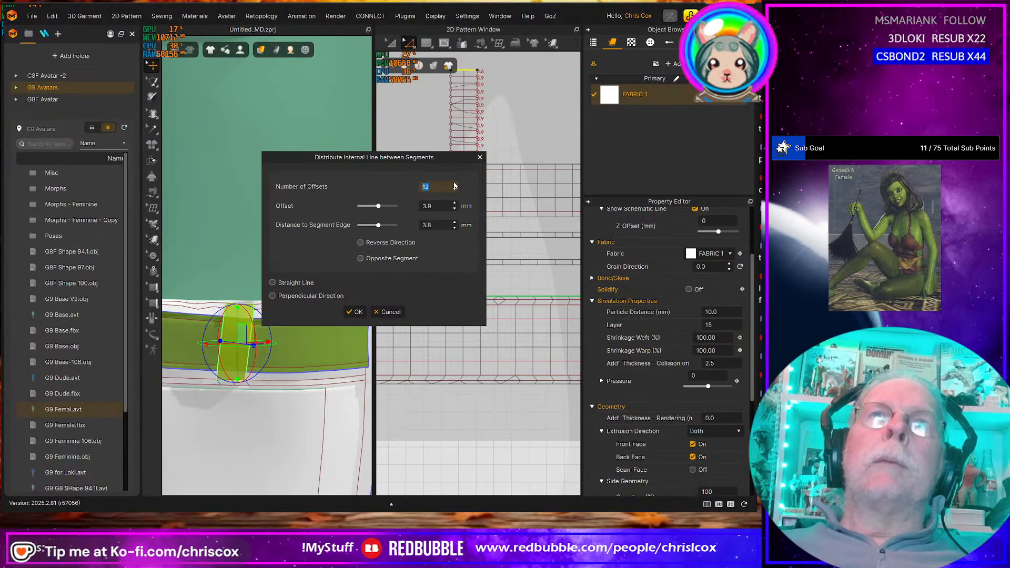
{"action": "left_click", "coordinate": [455, 185]}
{"action": "left_click", "coordinate": [455, 185]}
{"action": "left_click", "coordinate": [455, 185]}
{"action": "left_click", "coordinate": [454, 185]}
{"action": "left_click", "coordinate": [454, 185]}
{"action": "left_click", "coordinate": [455, 184]}
{"action": "left_click", "coordinate": [454, 184]}
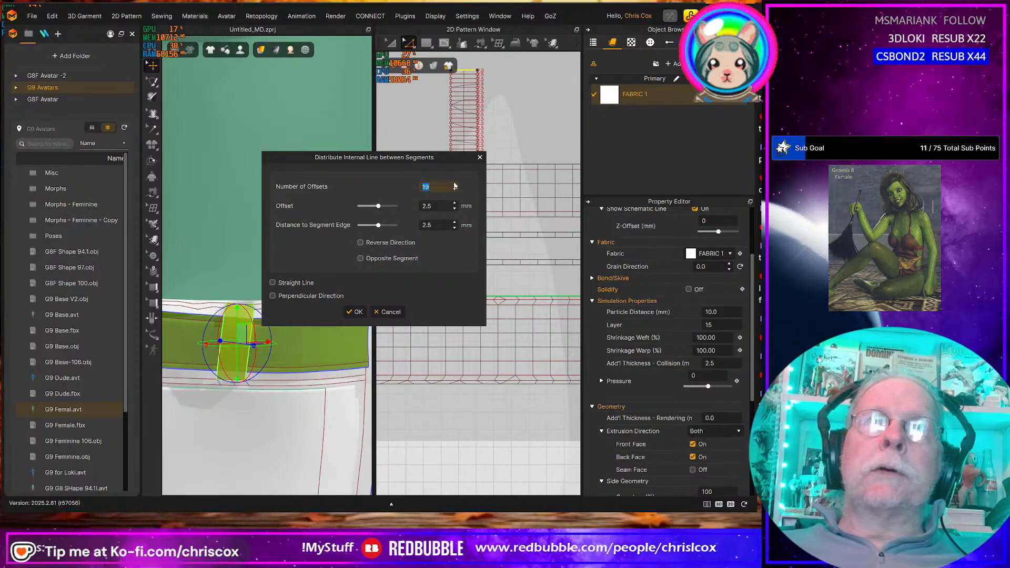
{"action": "left_click", "coordinate": [355, 311]}
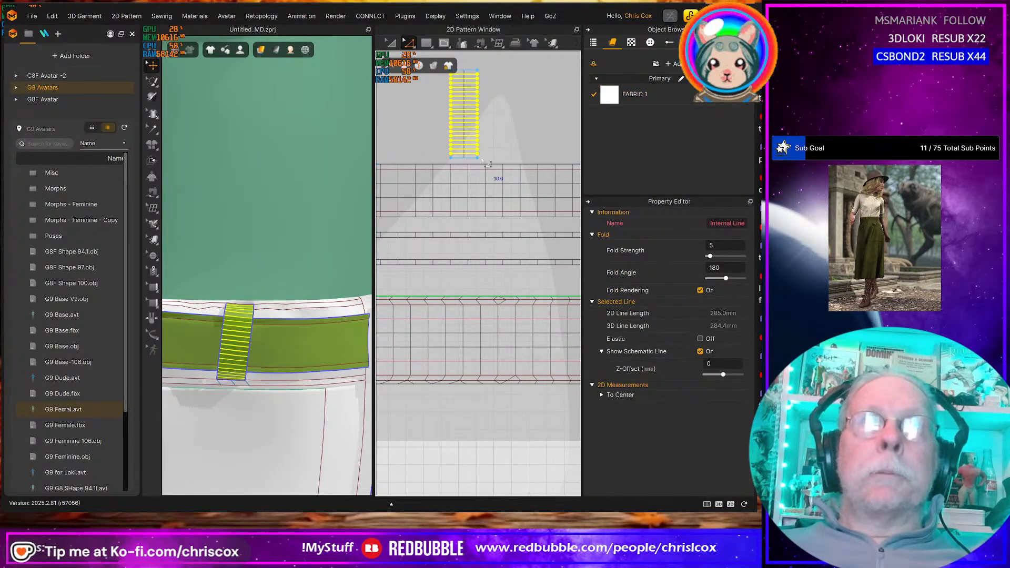
Sew an internal line near the belt loop's lower end to the waistband's second-lowest internal line over 15 mm
{"action": "key", "text": "m"}
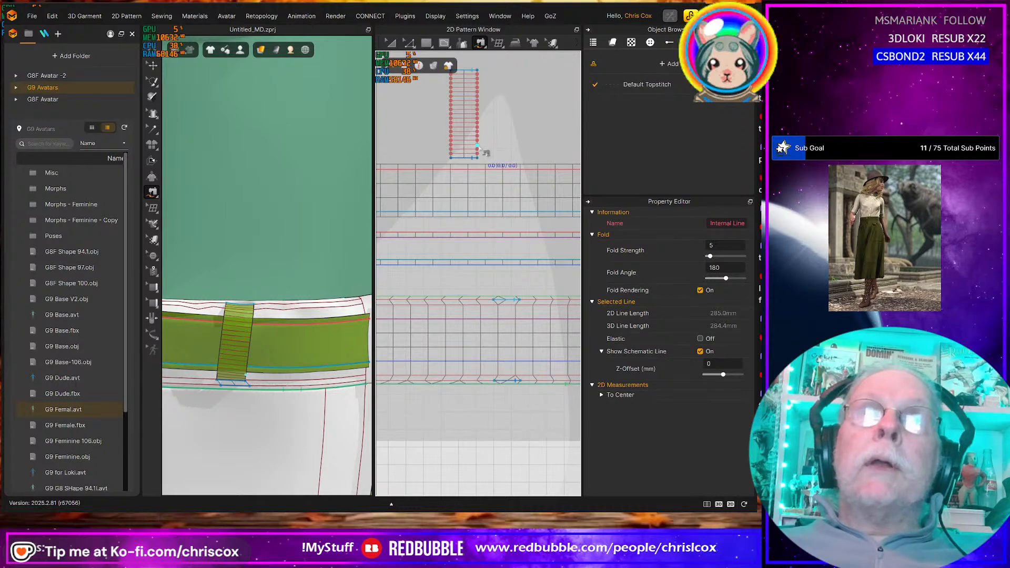
{"action": "left_click", "coordinate": [476, 150]}
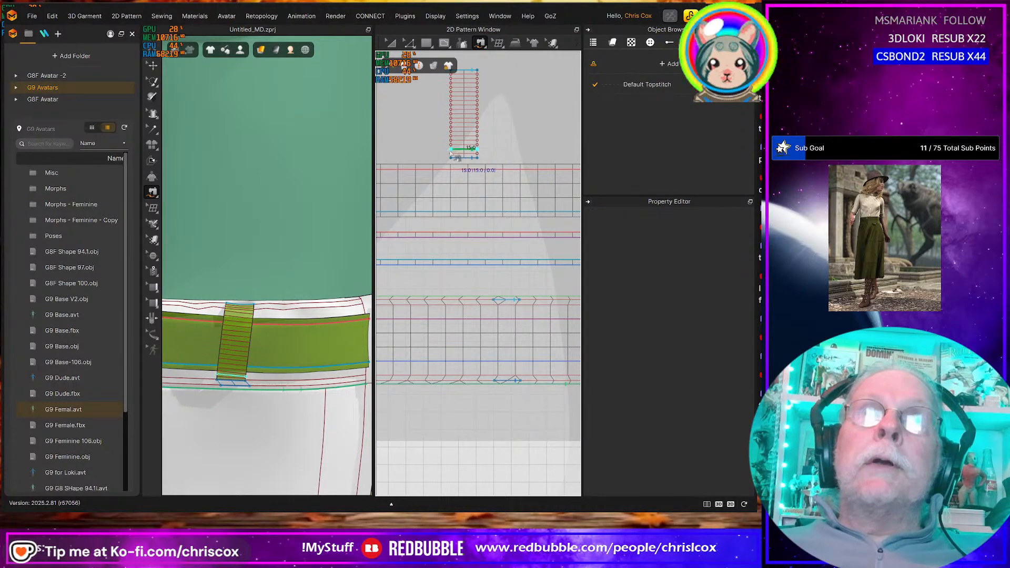
{"action": "left_click", "coordinate": [504, 381]}
{"action": "left_click", "coordinate": [498, 373]}
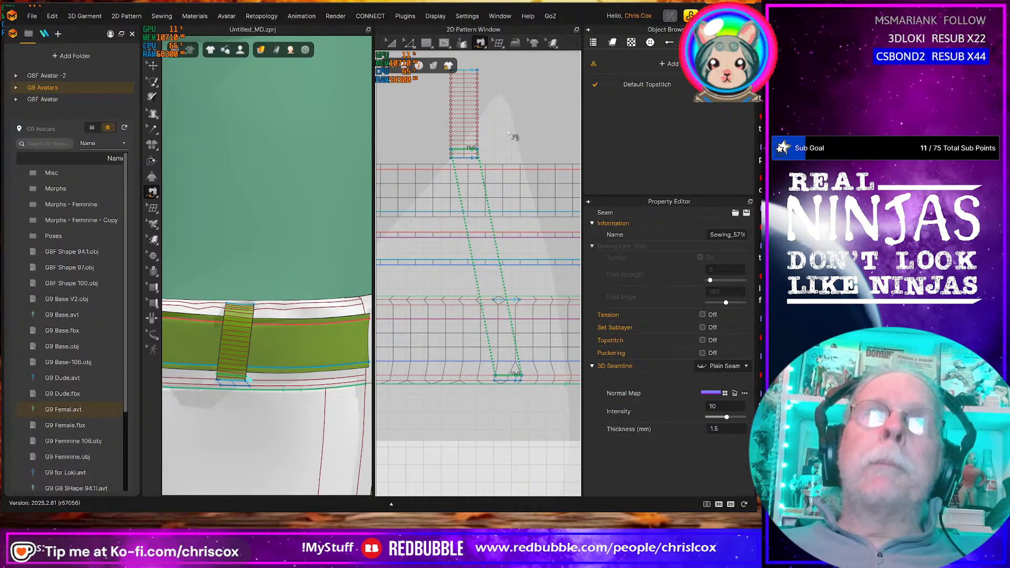
Sew an internal line near the belt loop's upper end to the waistband's second internal line from the top over 15 mm
{"action": "left_click", "coordinate": [476, 79]}
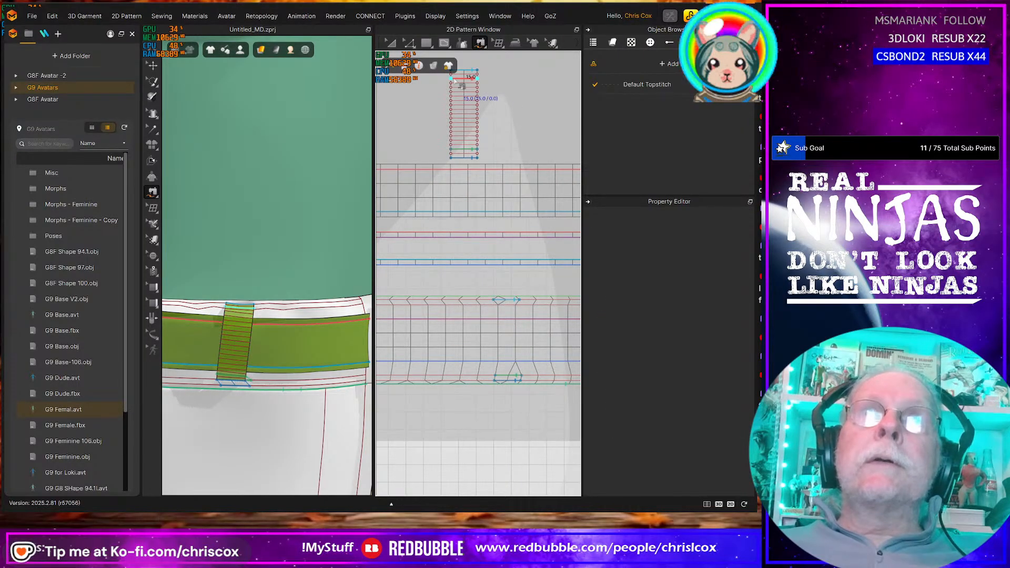
{"action": "left_click", "coordinate": [519, 307]}
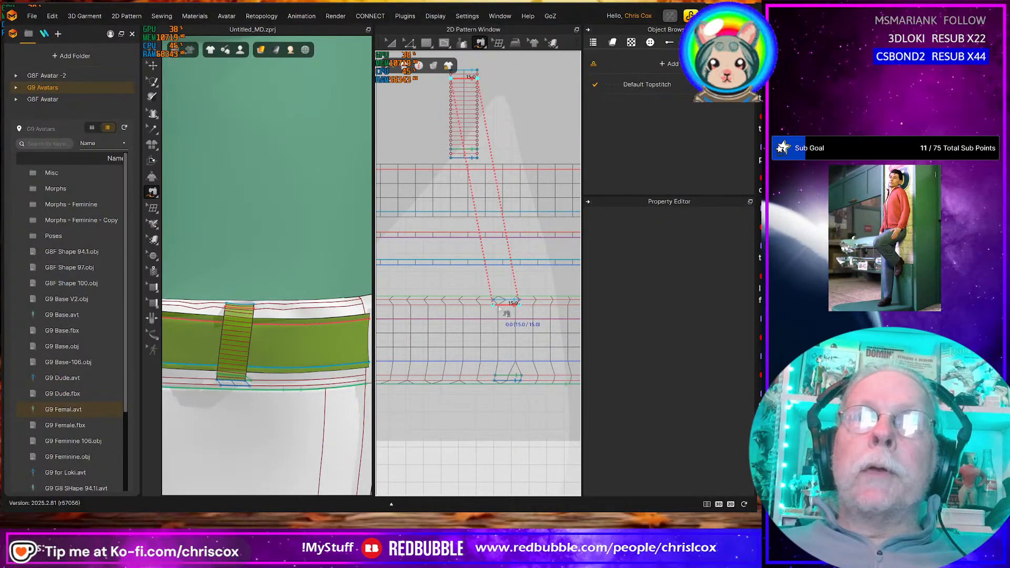
{"action": "left_click", "coordinate": [496, 304]}
{"action": "scroll", "coordinate": [508, 318], "scroll_direction": "up", "scroll_amount": 5}
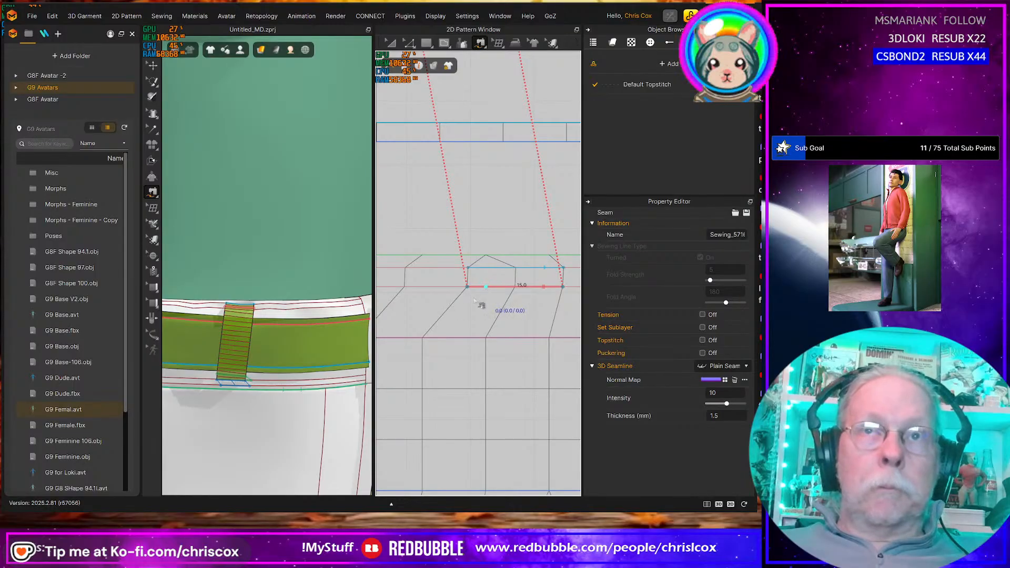
Run the simulation to settle the newly sewn belt loop over the belt and view it from the side
{"action": "key", "text": "ctrl+s"}
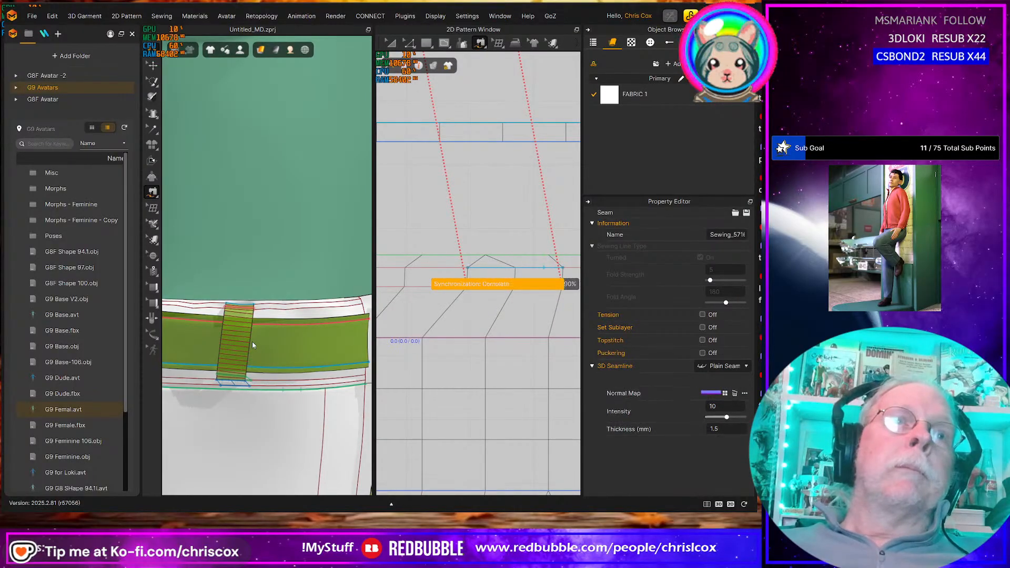
{"action": "key", "text": "space"}
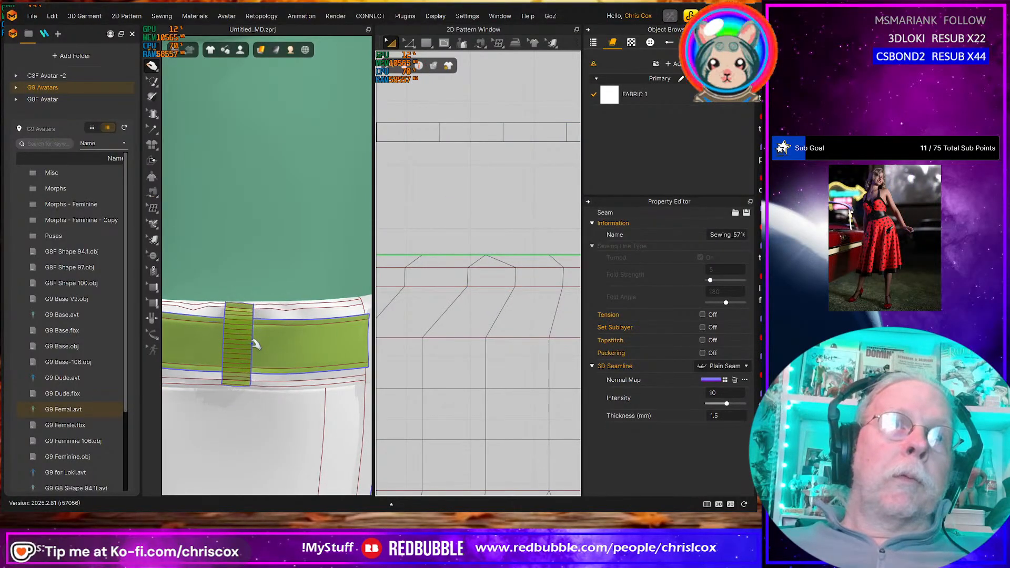
{"action": "right_click_drag", "start_coordinate": [242, 348], "coordinate": [240, 299]}
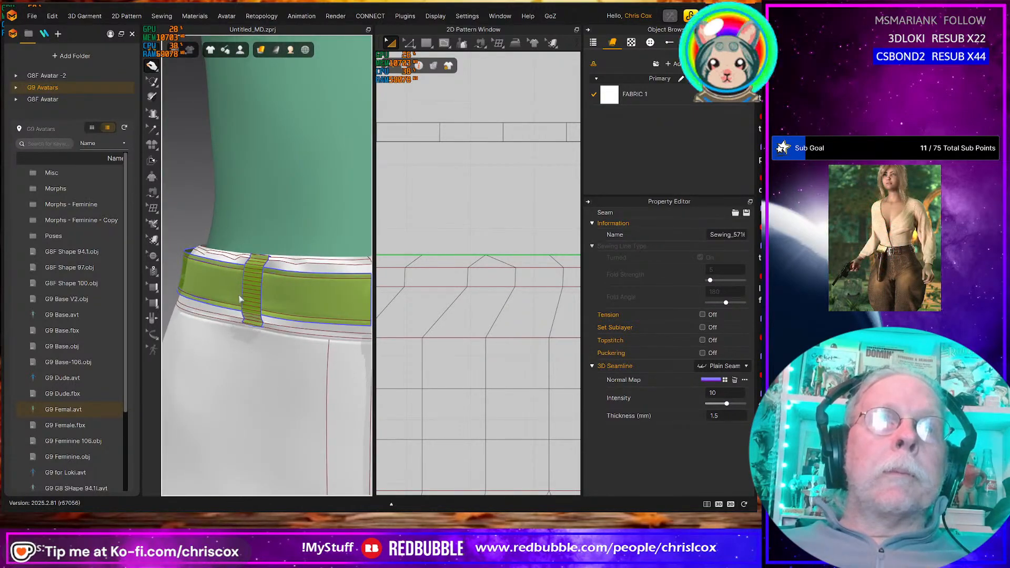
Stretch the belt loop pattern upward to a total outline length of about 141 mm and simulate the garment again
{"action": "scroll", "coordinate": [470, 233], "scroll_direction": "down", "scroll_amount": 2}
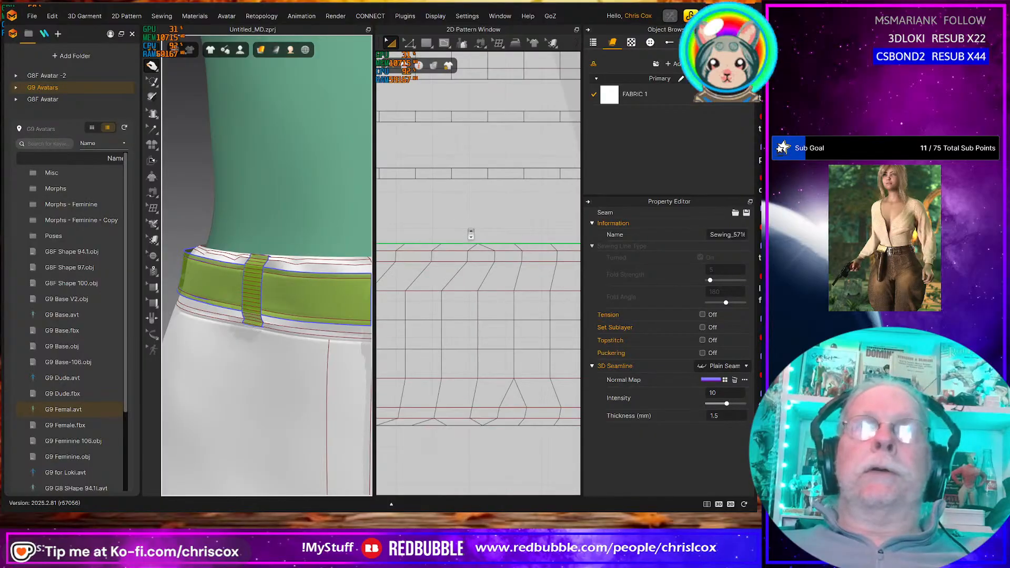
{"action": "scroll", "coordinate": [471, 225], "scroll_direction": "down", "scroll_amount": 2}
{"action": "middle_click_drag", "start_coordinate": [484, 275], "coordinate": [490, 402]}
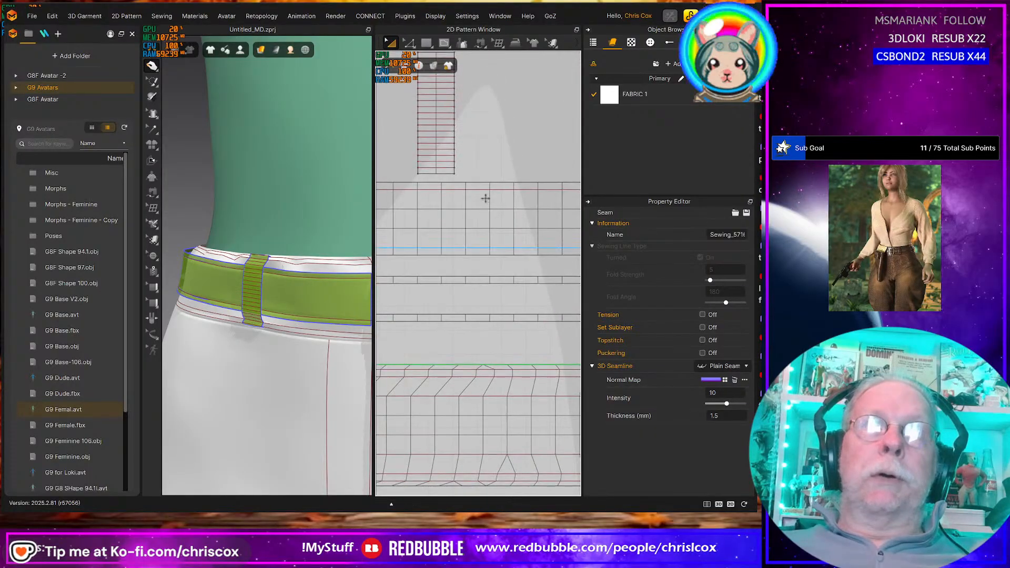
{"action": "middle_click_drag", "start_coordinate": [489, 204], "coordinate": [521, 267]}
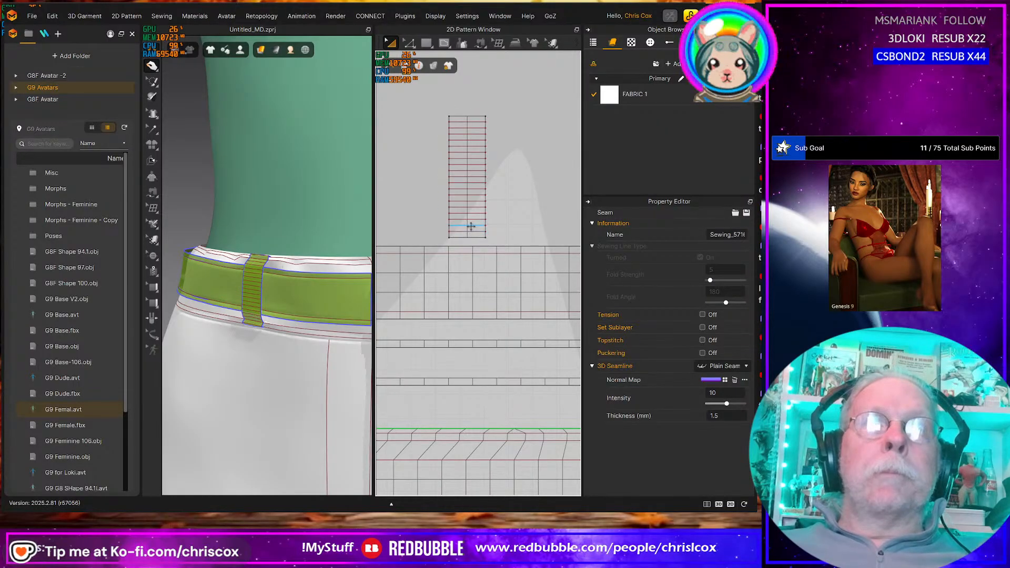
{"action": "left_click", "coordinate": [466, 117]}
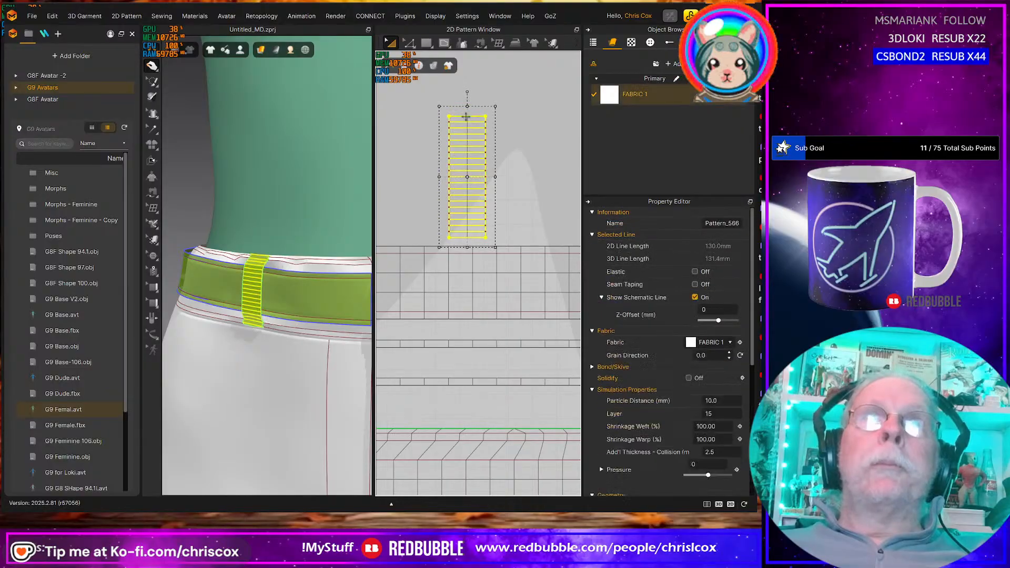
{"action": "left_click_drag", "start_coordinate": [466, 108], "coordinate": [467, 95]}
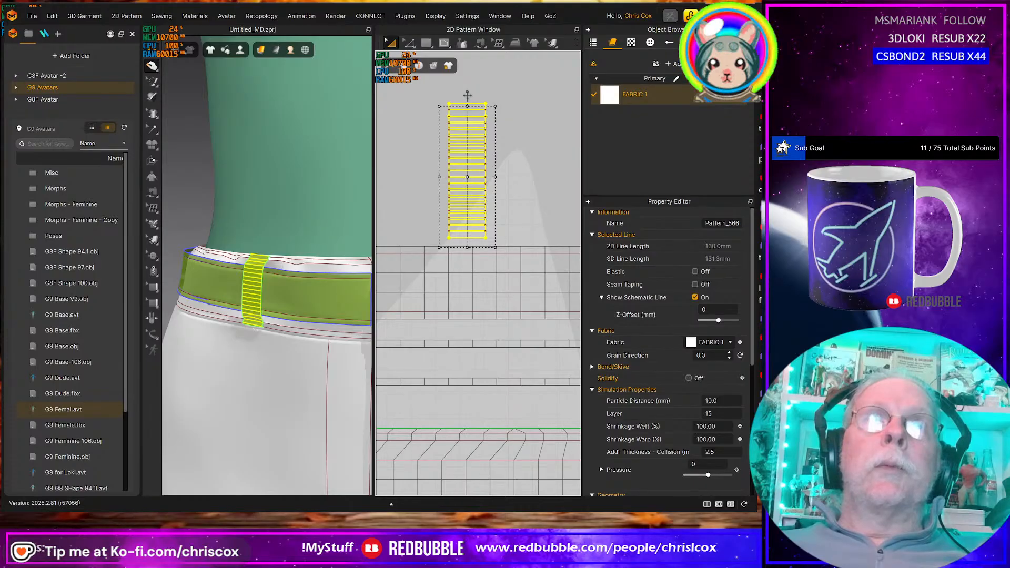
{"action": "left_click", "coordinate": [255, 286]}
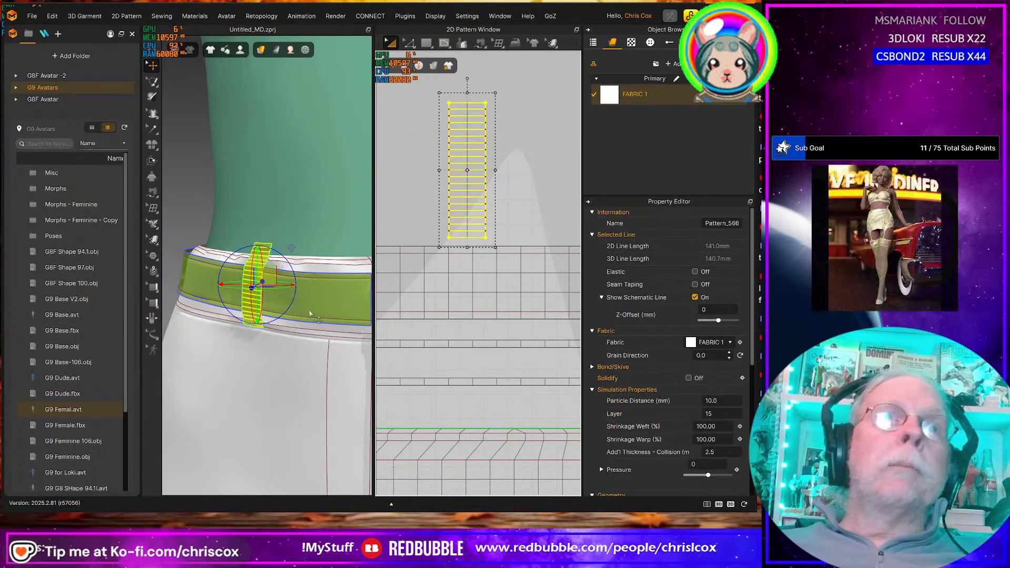
{"action": "key", "text": "space"}
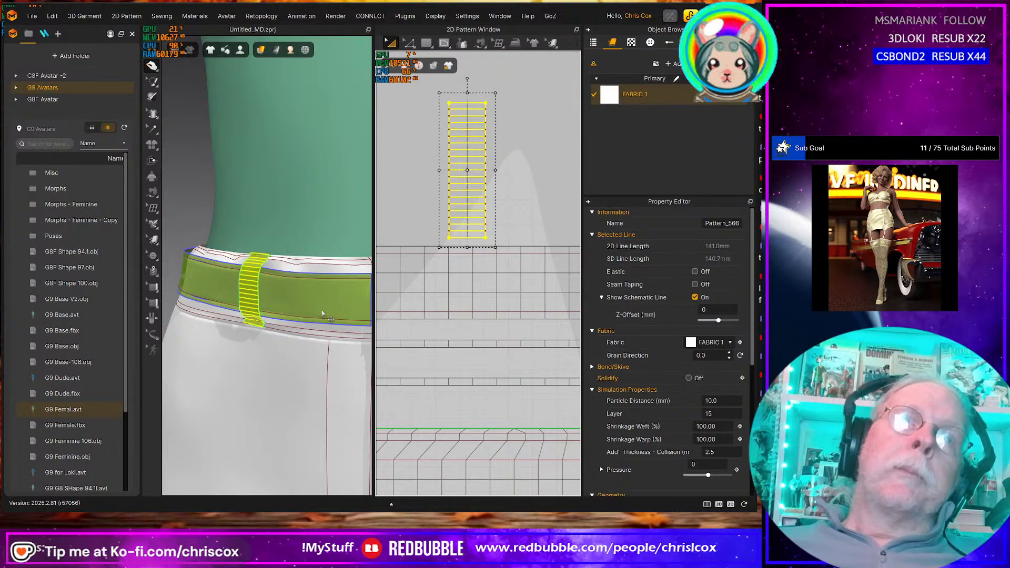
Move the two uppermost internal lines of the belt loop pattern closer to its upper edge
{"action": "right_click_drag", "start_coordinate": [342, 314], "coordinate": [298, 276]}
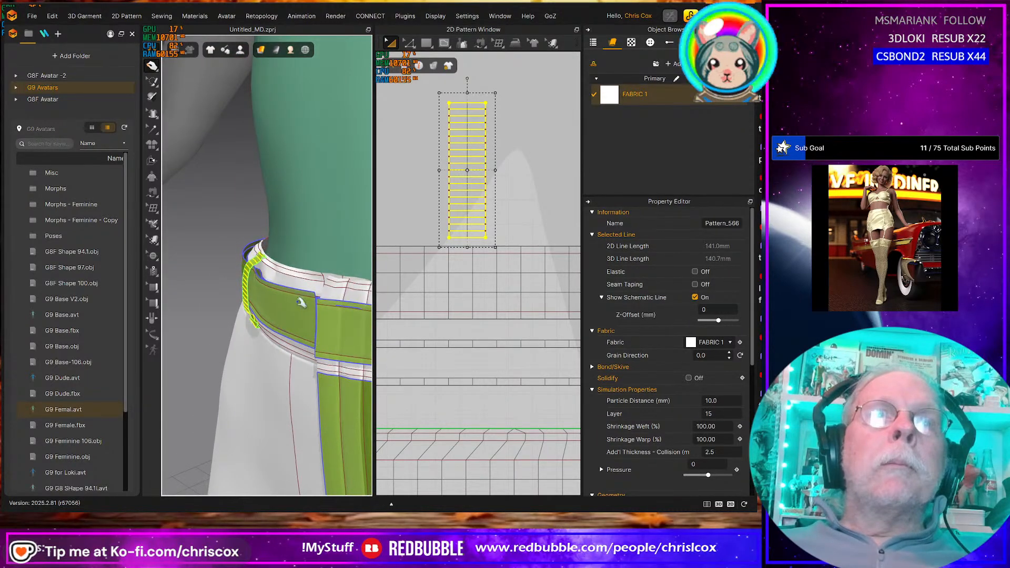
{"action": "left_click", "coordinate": [298, 279]}
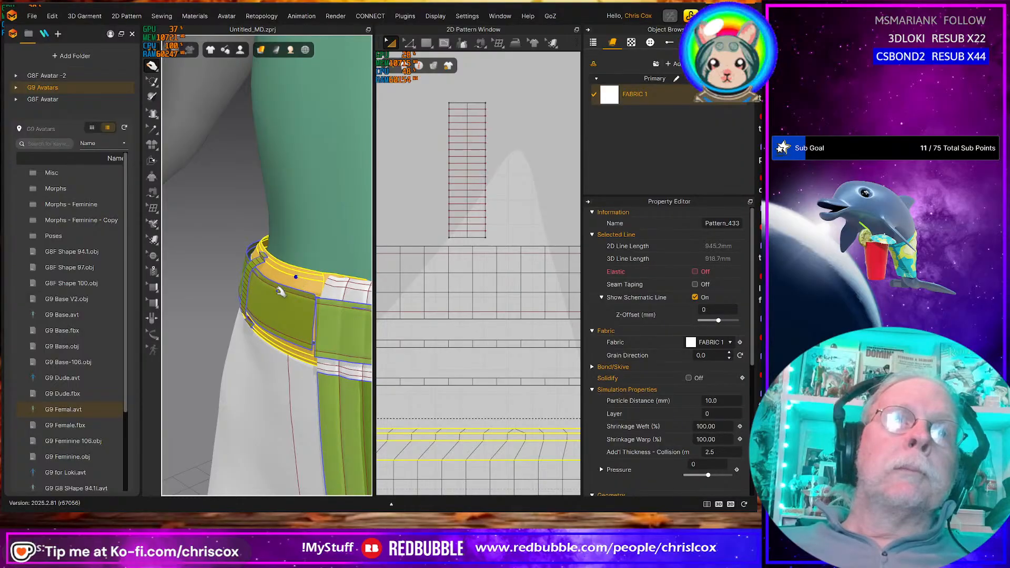
{"action": "right_click_drag", "start_coordinate": [277, 296], "coordinate": [369, 325]}
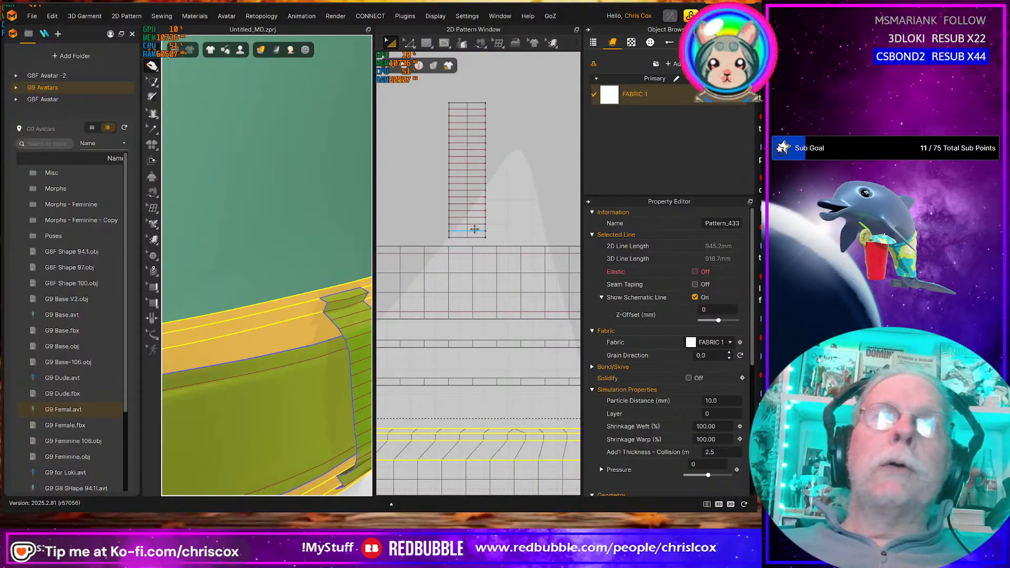
{"action": "left_click", "coordinate": [474, 229]}
{"action": "scroll", "coordinate": [472, 256], "scroll_direction": "up", "scroll_amount": 3}
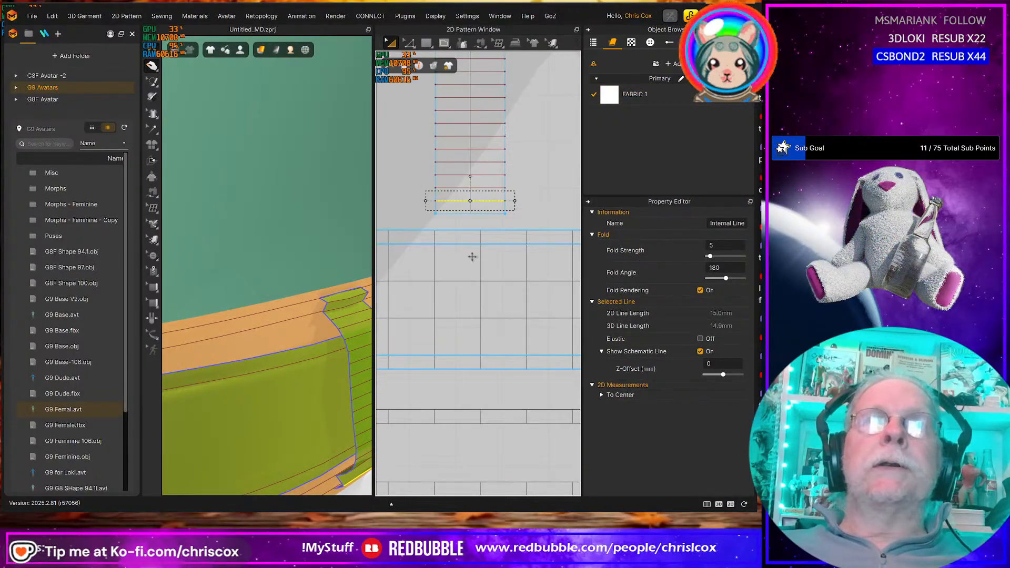
{"action": "middle_click_drag", "start_coordinate": [490, 253], "coordinate": [563, 382]}
{"action": "left_click", "coordinate": [449, 150]}
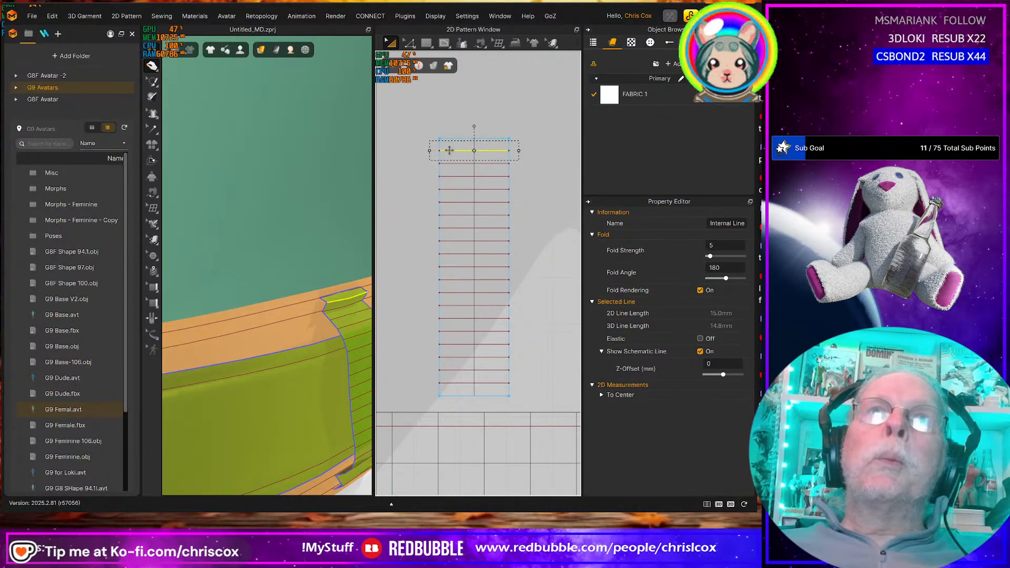
{"action": "left_click_drag", "start_coordinate": [449, 148], "coordinate": [457, 155]}
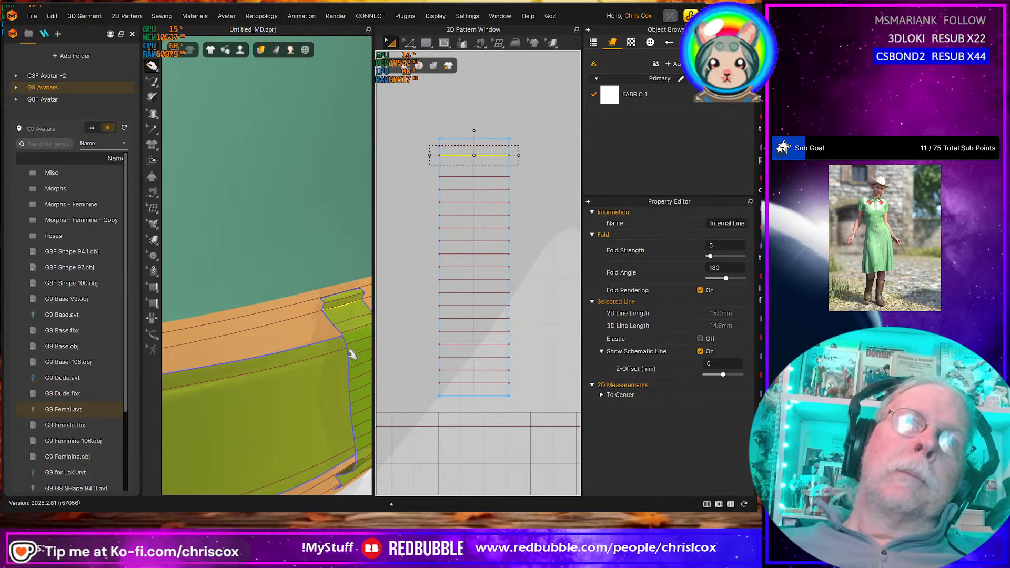
Move the belt loop's two lowest internal lines closer to its lower edge and simulate the garment
{"action": "right_click_drag", "start_coordinate": [350, 350], "coordinate": [322, 350]}
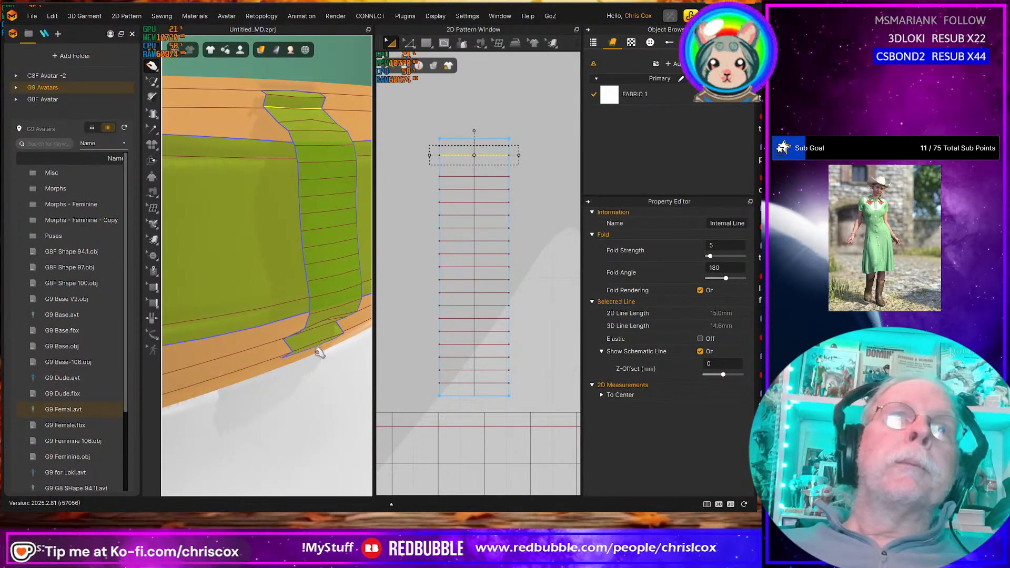
{"action": "left_click", "coordinate": [310, 350]}
{"action": "middle_click_drag", "start_coordinate": [475, 379], "coordinate": [472, 367]}
{"action": "left_click", "coordinate": [481, 372]}
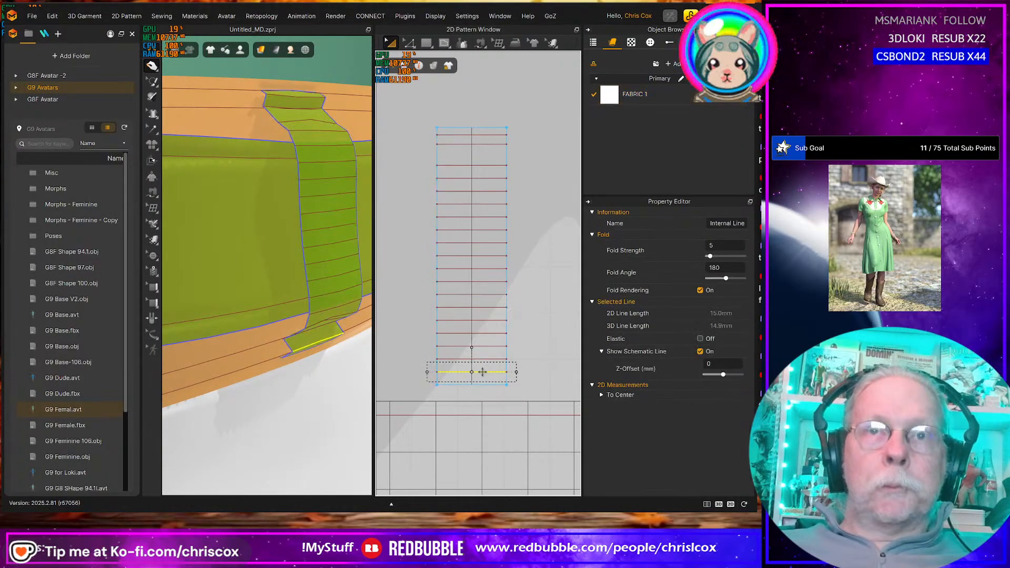
{"action": "left_click_drag", "start_coordinate": [481, 372], "coordinate": [477, 374]}
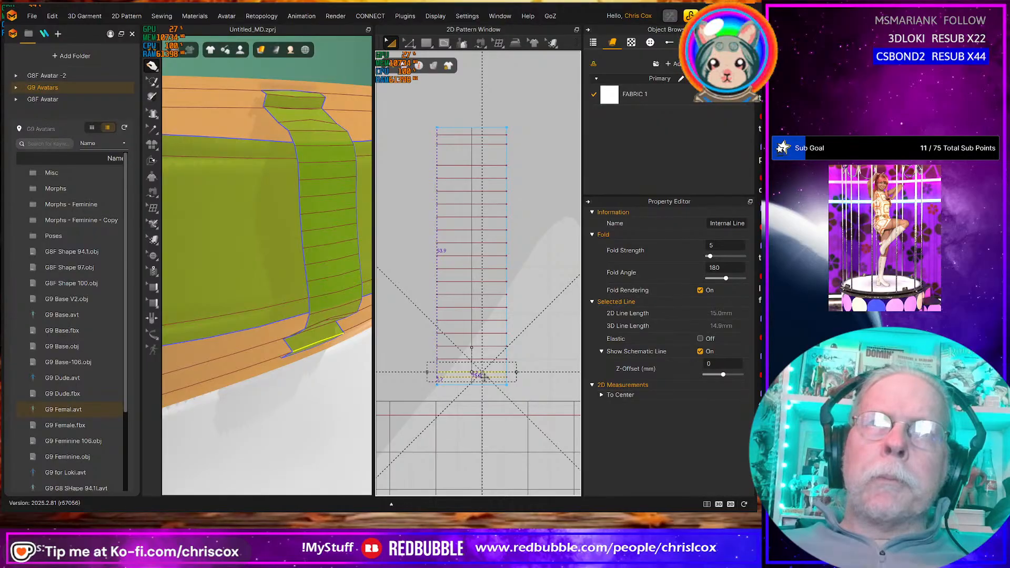
{"action": "left_click_drag", "start_coordinate": [482, 369], "coordinate": [481, 365]}
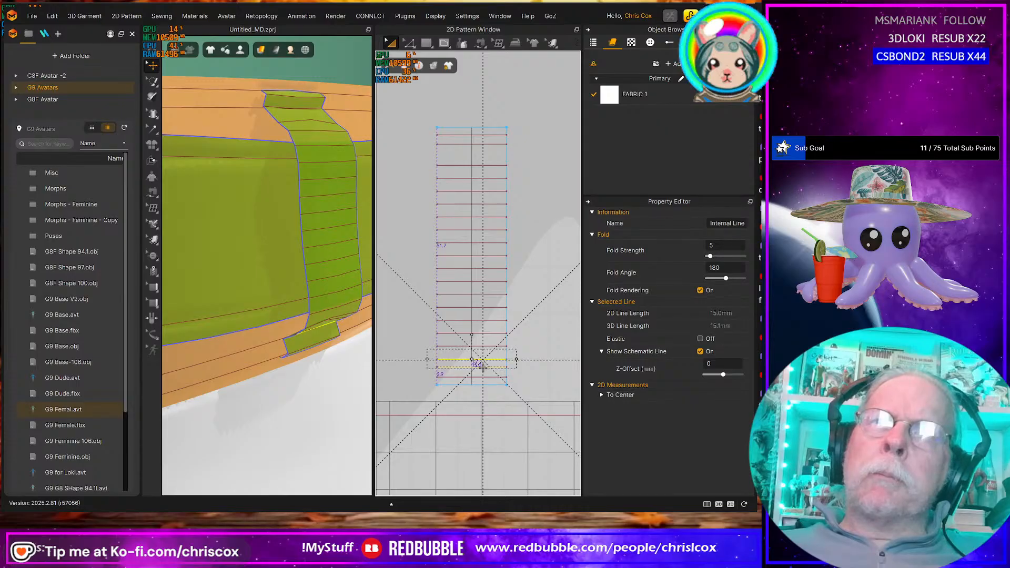
{"action": "left_click_drag", "start_coordinate": [481, 365], "coordinate": [482, 366]}
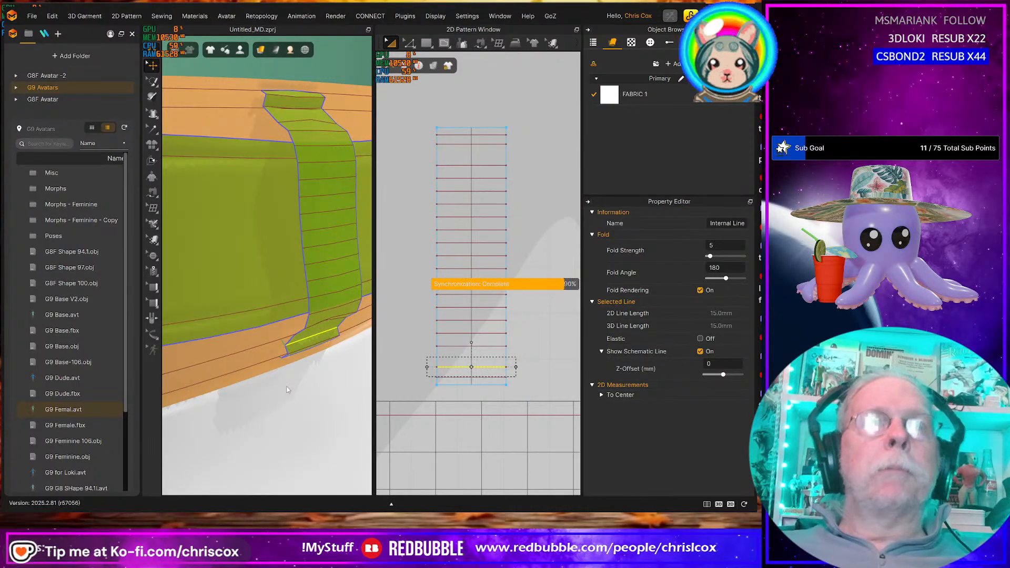
{"action": "key", "text": "space"}
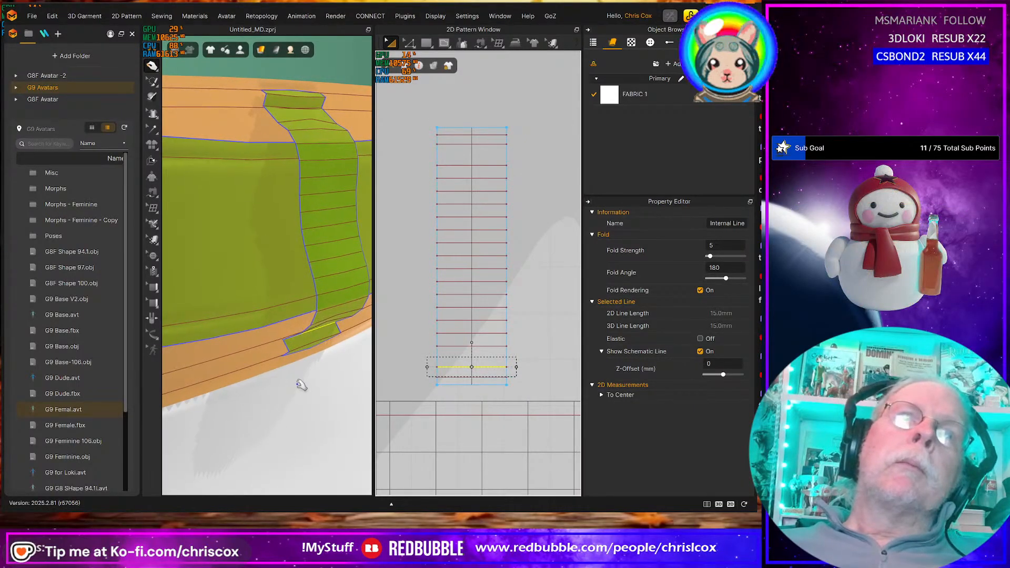
Examine the belt and belt loop from the front and compare them with the 2D pattern layout
{"action": "scroll", "coordinate": [301, 385], "scroll_direction": "down", "scroll_amount": 5}
{"action": "right_click_drag", "start_coordinate": [300, 361], "coordinate": [220, 325]}
{"action": "scroll", "coordinate": [246, 337], "scroll_direction": "down", "scroll_amount": 6}
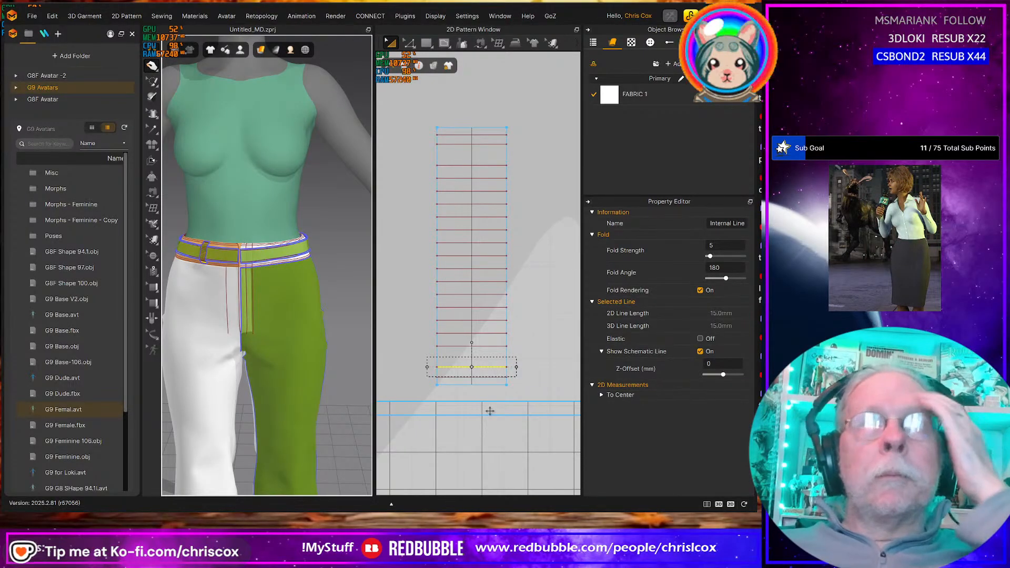
{"action": "scroll", "coordinate": [489, 411], "scroll_direction": "down", "scroll_amount": 5}
{"action": "right_click_drag", "start_coordinate": [515, 368], "coordinate": [425, 304]}
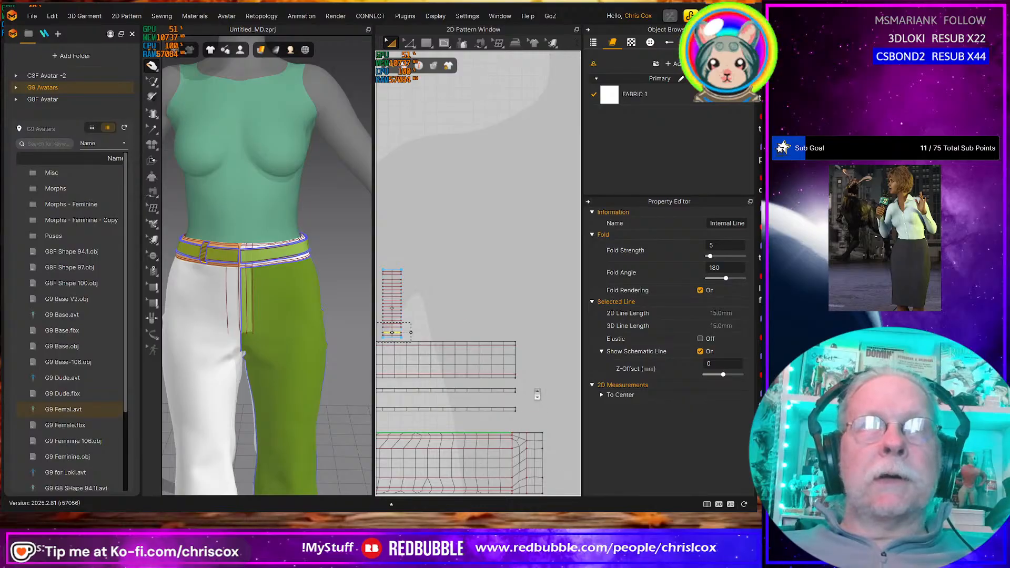
{"action": "scroll", "coordinate": [537, 394], "scroll_direction": "down", "scroll_amount": 3}
{"action": "scroll", "coordinate": [536, 391], "scroll_direction": "down", "scroll_amount": 3}
{"action": "middle_click_drag", "start_coordinate": [537, 392], "coordinate": [503, 367]}
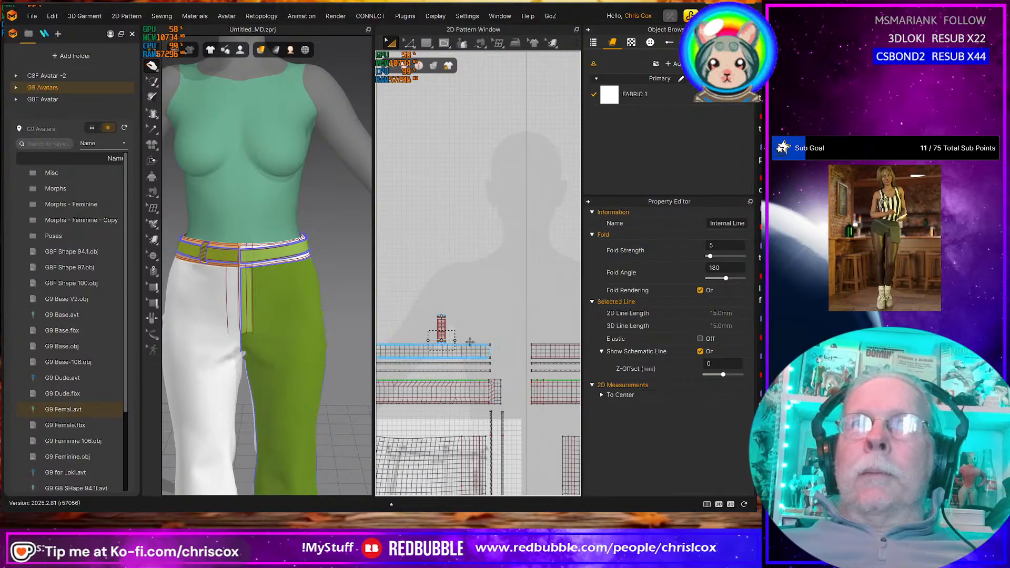
{"action": "scroll", "coordinate": [313, 332], "scroll_direction": "up", "scroll_amount": 4}
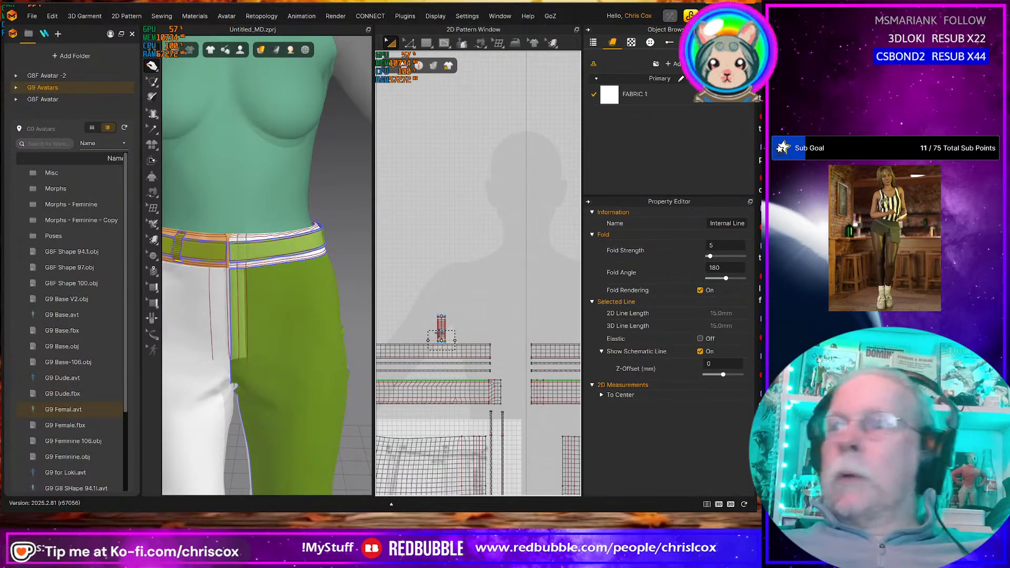
{"action": "scroll", "coordinate": [458, 336], "scroll_direction": "up", "scroll_amount": 1}
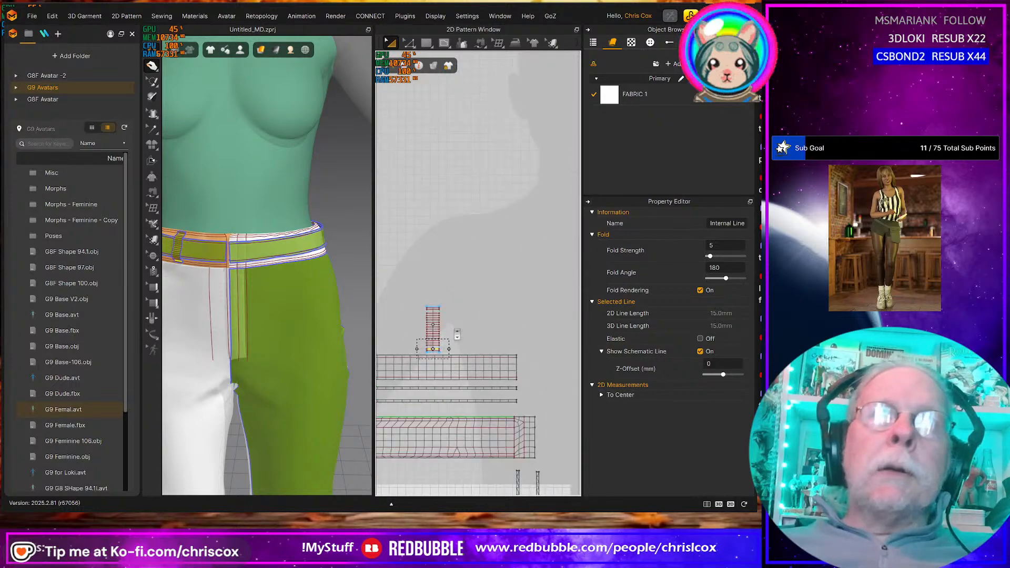
{"action": "scroll", "coordinate": [481, 324], "scroll_direction": "up", "scroll_amount": 1}
{"action": "left_click", "coordinate": [489, 314]}
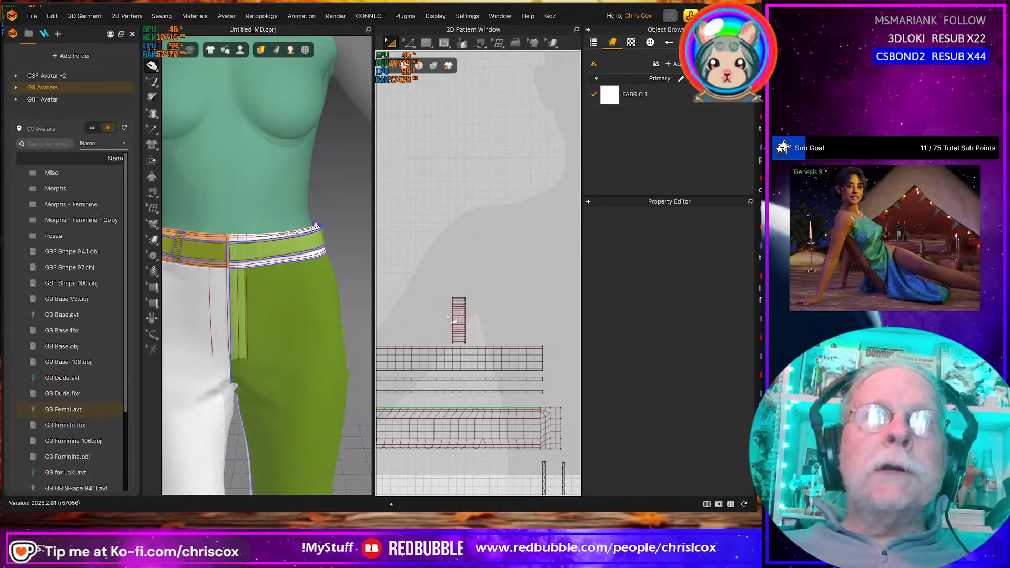
Inspect the belt from the front and back, and pull the green belt piece toward the centre back seam during simulation
{"action": "left_click", "coordinate": [246, 255]}
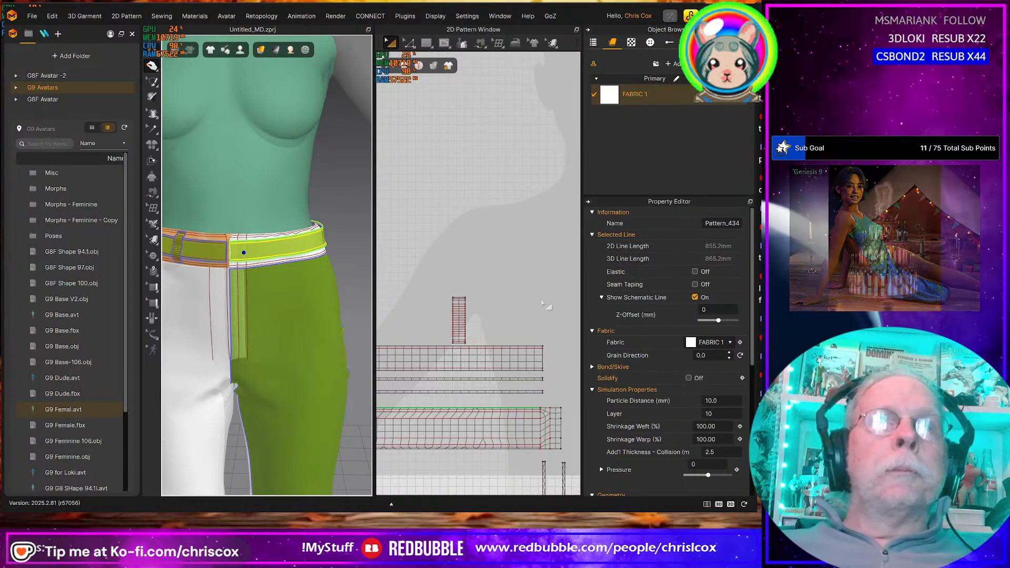
{"action": "middle_click_drag", "start_coordinate": [541, 302], "coordinate": [527, 301]}
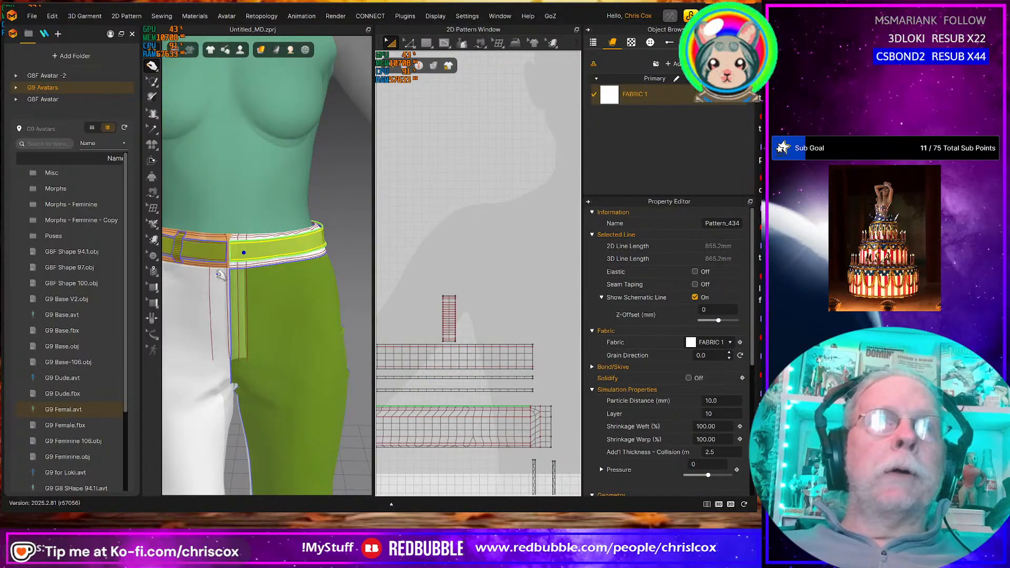
{"action": "right_click_drag", "start_coordinate": [220, 274], "coordinate": [262, 258]}
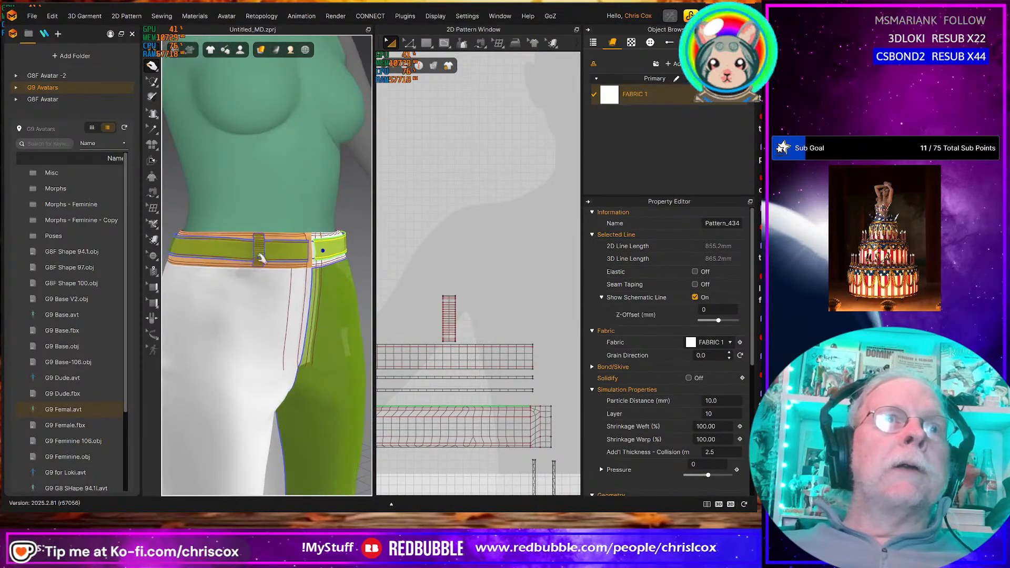
{"action": "left_click", "coordinate": [459, 390]}
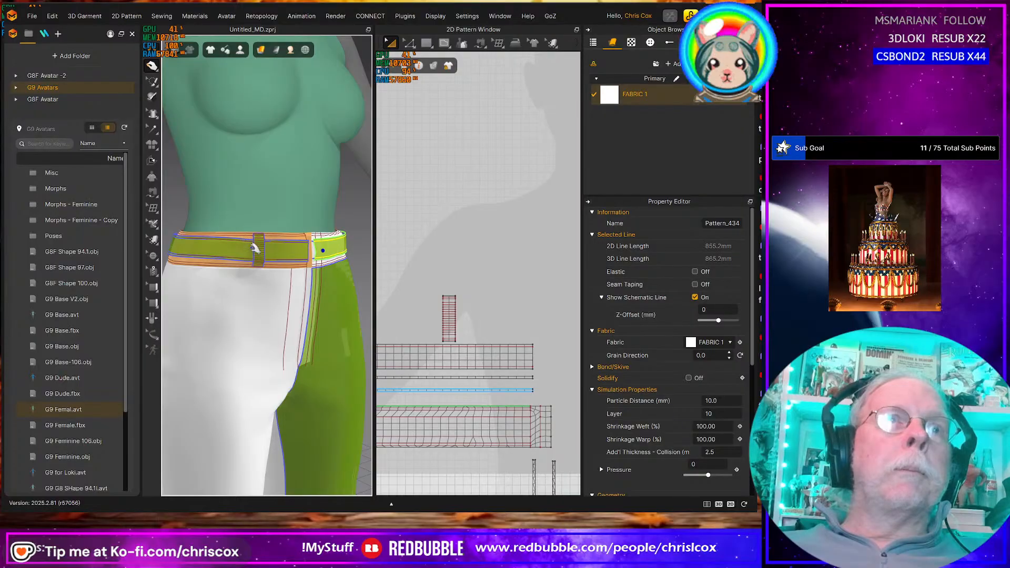
{"action": "right_click_drag", "start_coordinate": [254, 248], "coordinate": [331, 266]}
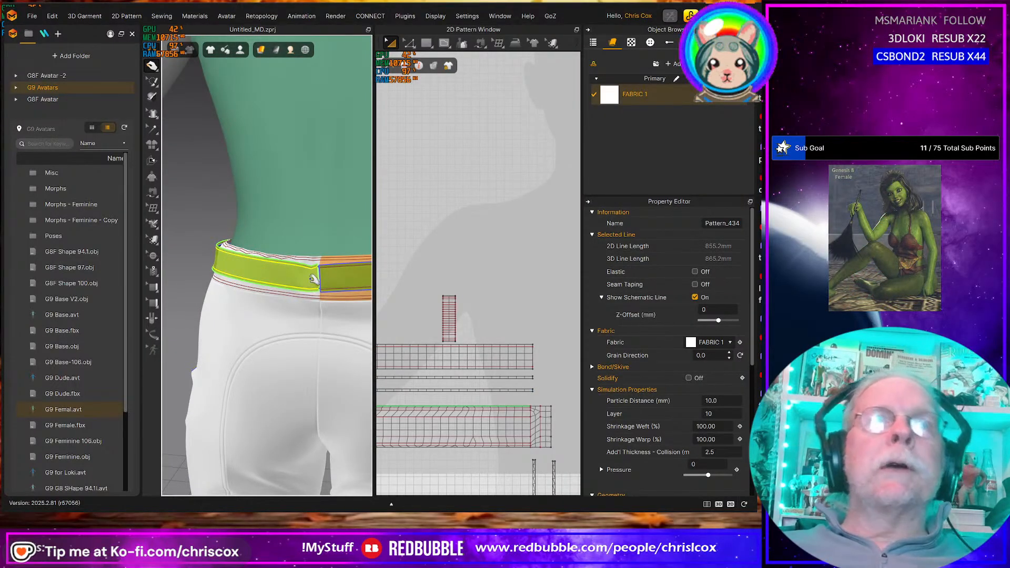
{"action": "left_click_drag", "start_coordinate": [297, 277], "coordinate": [322, 280]}
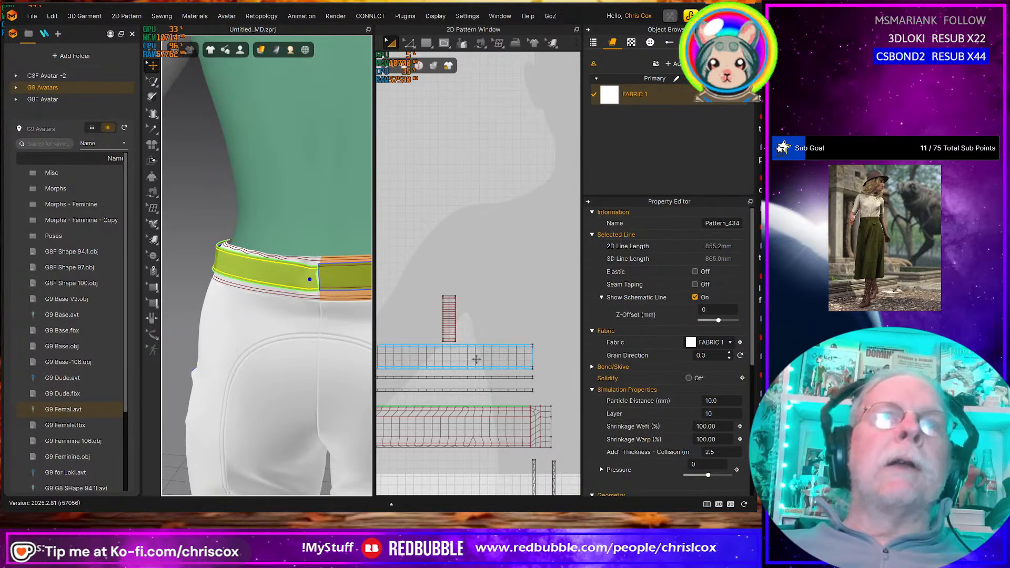
Make the two uppermost internal lines of the belt-loop side's waistband elastic with a ratio of 90 and start the simulation
{"action": "scroll", "coordinate": [486, 355], "scroll_direction": "up", "scroll_amount": 5}
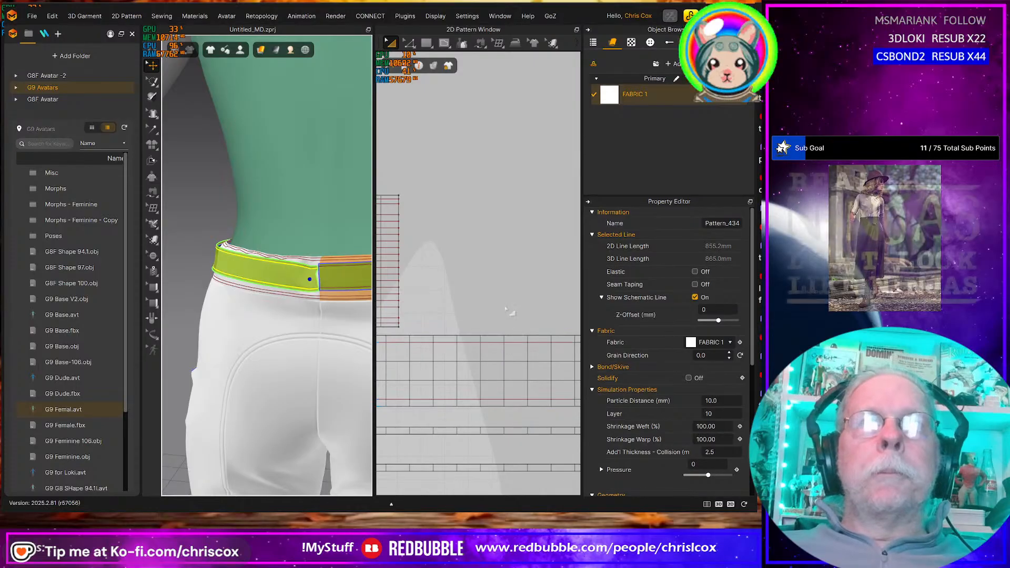
{"action": "middle_click_drag", "start_coordinate": [495, 356], "coordinate": [515, 210]}
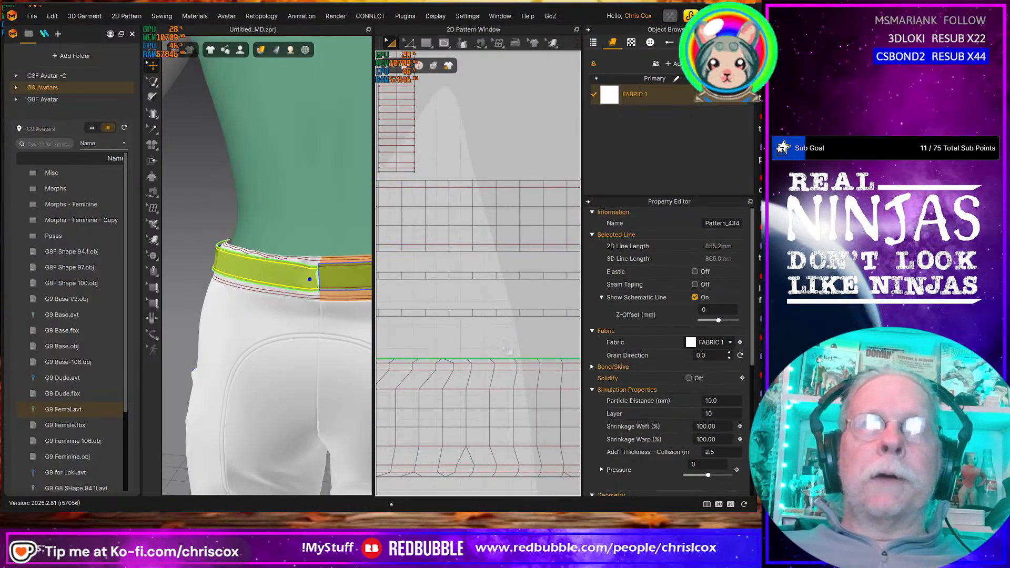
{"action": "left_click", "coordinate": [498, 364]}
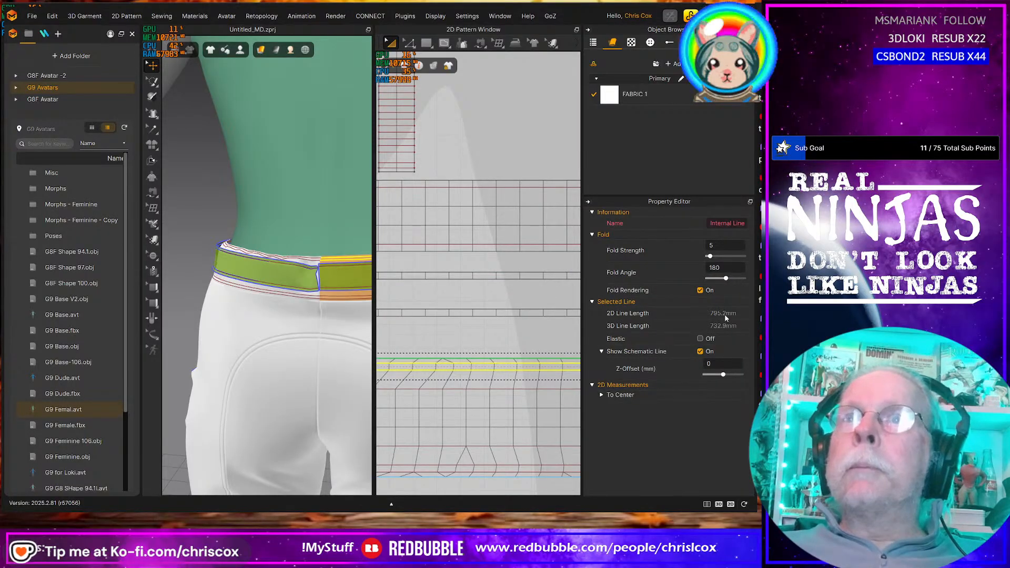
{"action": "left_click", "coordinate": [700, 338]}
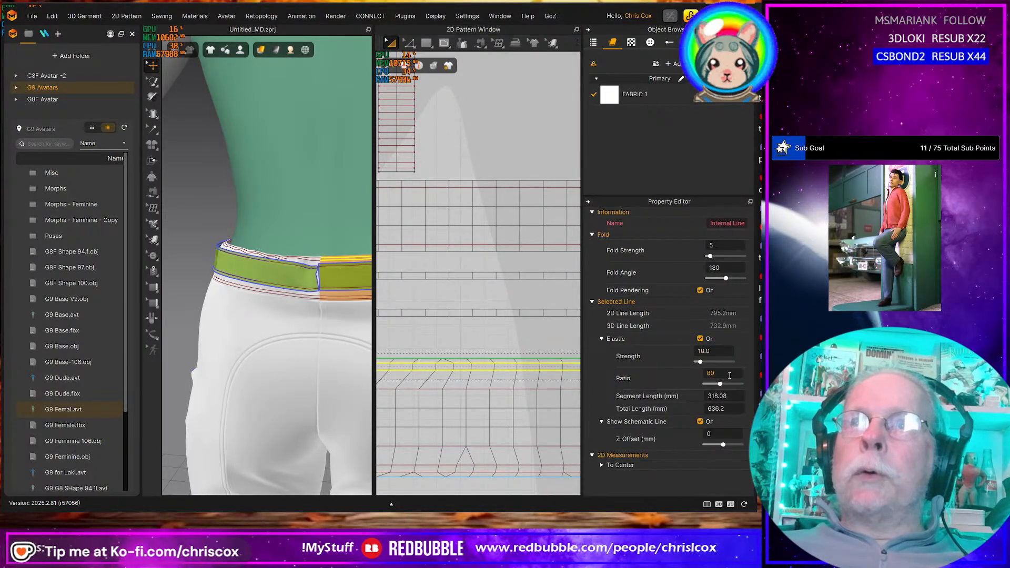
{"action": "key", "text": "Return"}
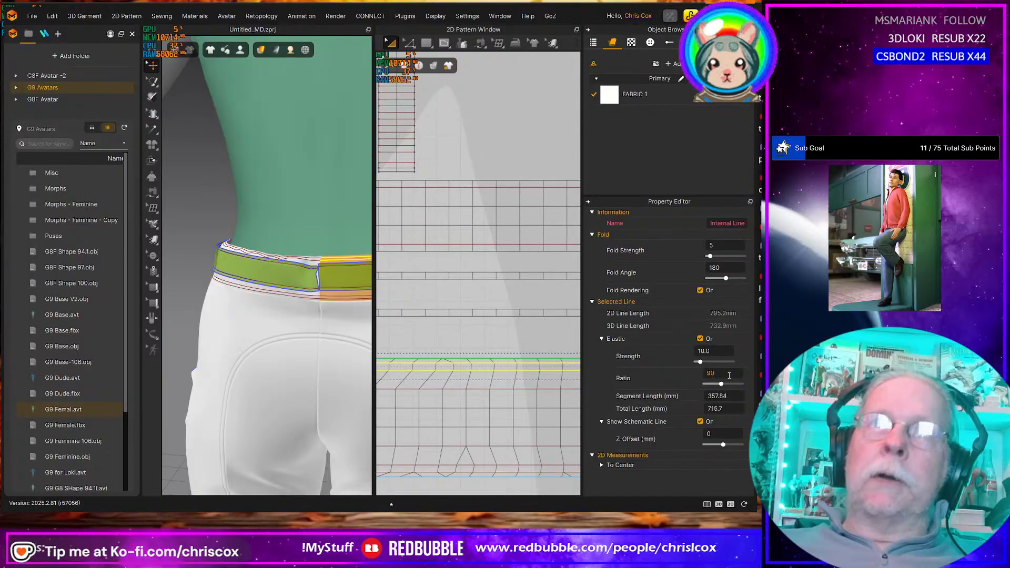
{"action": "key", "text": "space"}
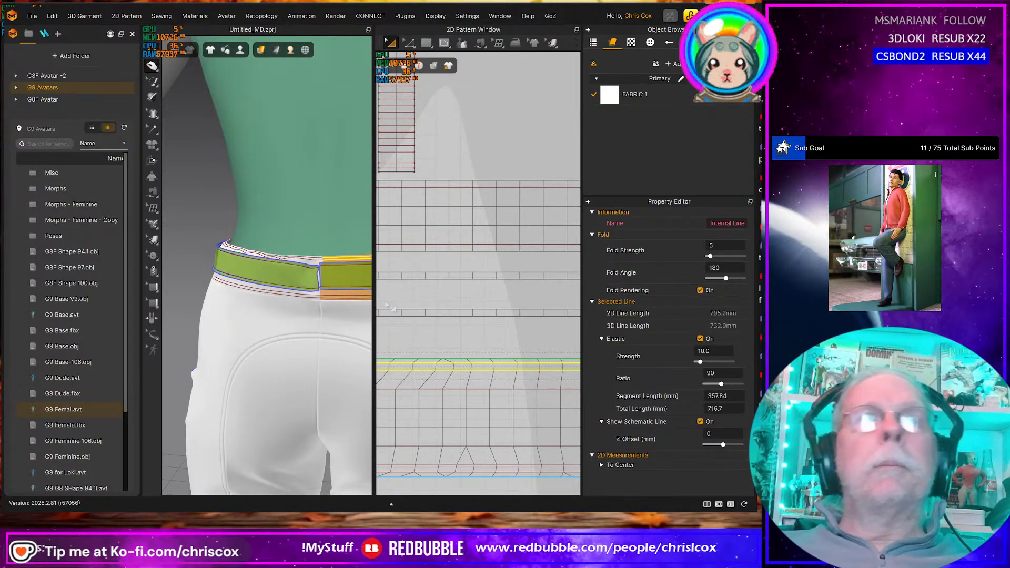
Turn on elastic for the two uppermost internal lines of the other waistband half and set the ratio to 90
{"action": "middle_click_drag", "start_coordinate": [547, 361], "coordinate": [408, 353]}
{"action": "middle_click_drag", "start_coordinate": [518, 355], "coordinate": [406, 360]}
{"action": "middle_click_drag", "start_coordinate": [489, 372], "coordinate": [381, 371]}
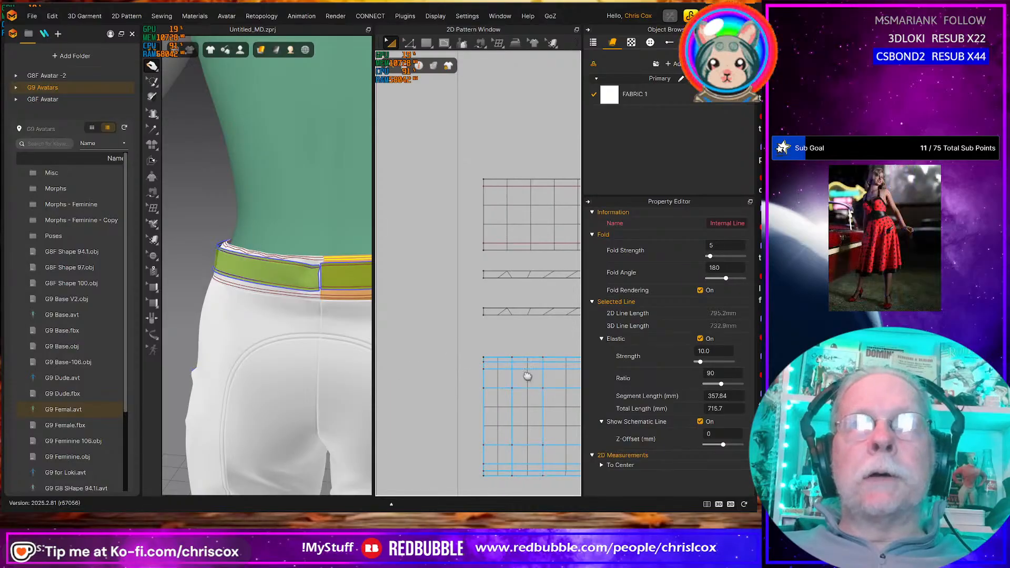
{"action": "middle_click_drag", "start_coordinate": [528, 376], "coordinate": [511, 377]}
{"action": "left_click", "coordinate": [700, 338]}
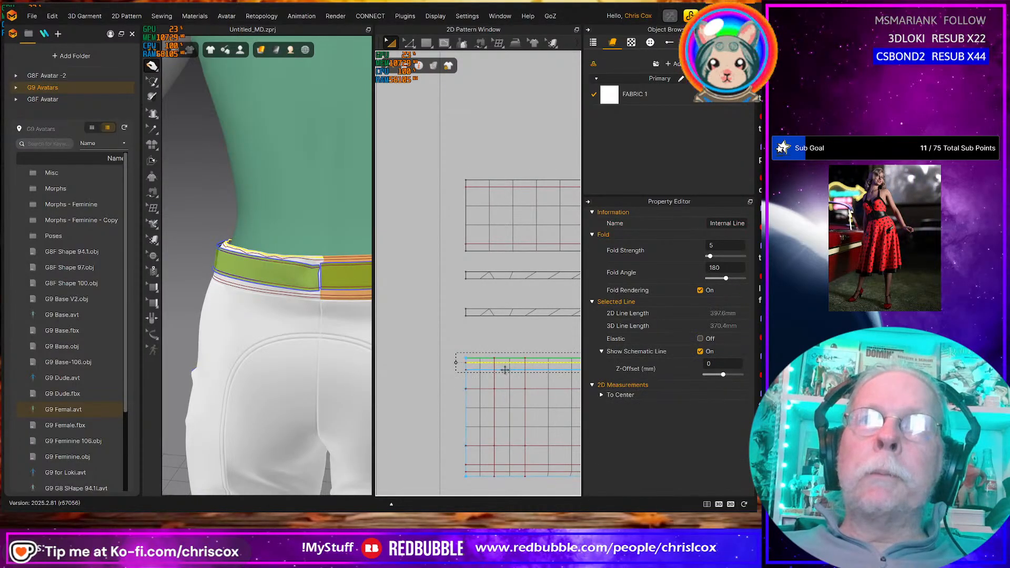
{"action": "left_click", "coordinate": [700, 339]}
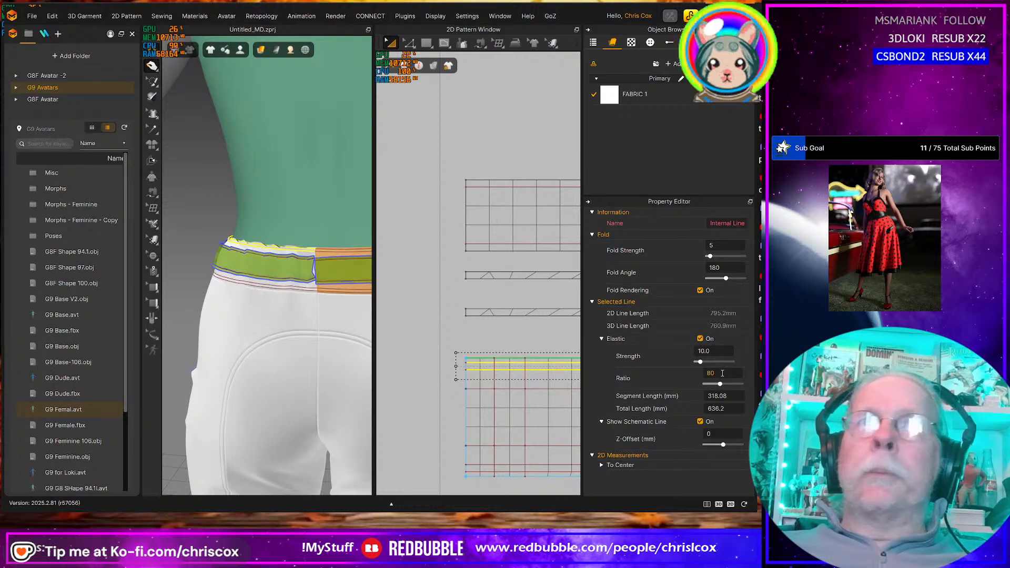
{"action": "type", "text": "90"}
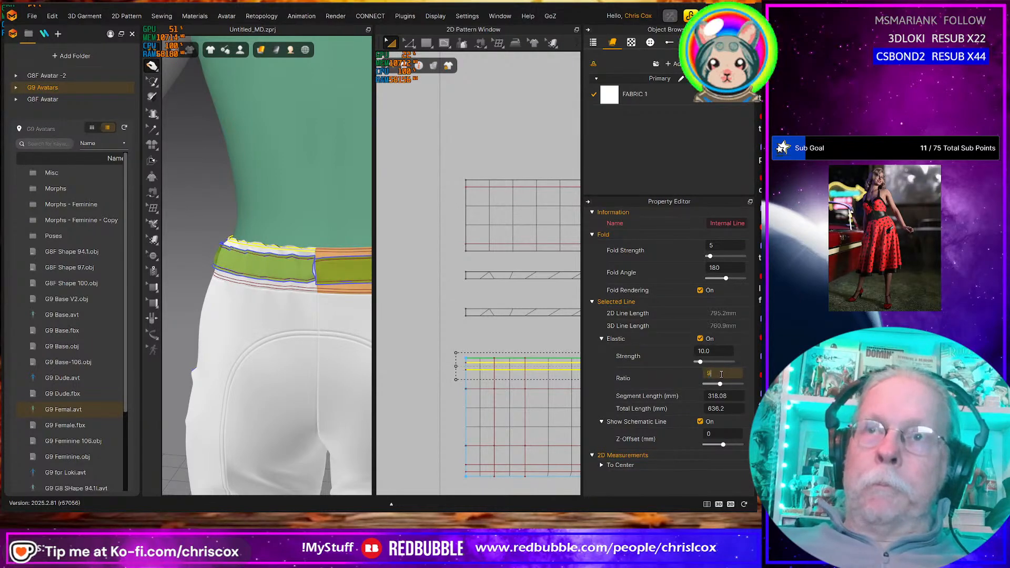
{"action": "key", "text": "Return"}
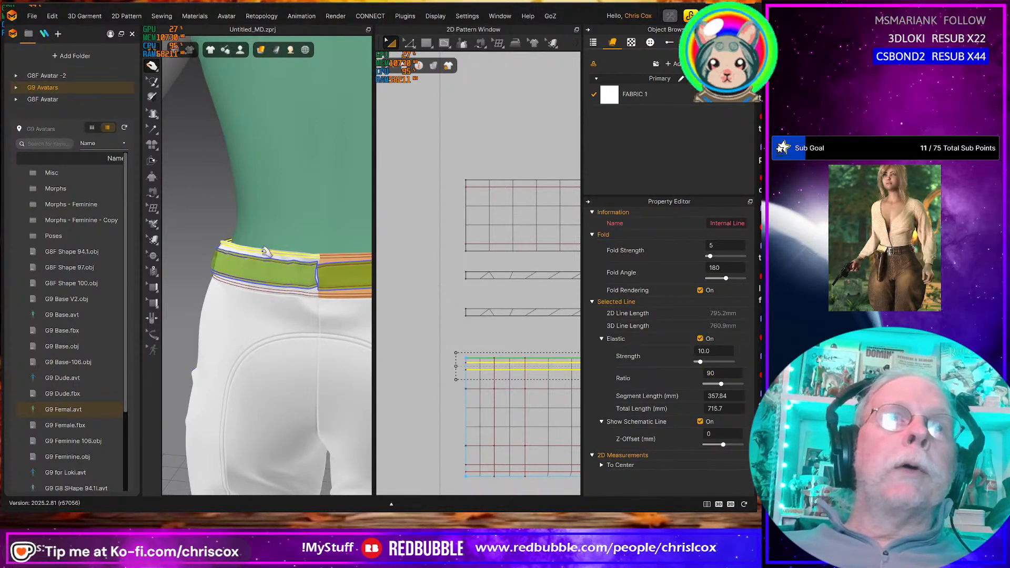
Sew the two green belt halves together along their end edges at the centre back and run the simulation
{"action": "mouse_move", "coordinate": [267, 253]}
{"action": "right_mouse_down"}
{"action": "mouse_move", "coordinate": [339, 261]}
{"action": "mouse_move", "coordinate": [319, 291]}
{"action": "mouse_move", "coordinate": [300, 254]}
{"action": "mouse_move", "coordinate": [271, 234]}
{"action": "right_mouse_up"}
{"action": "right_click_drag", "start_coordinate": [308, 267], "coordinate": [217, 245]}
{"action": "left_click", "coordinate": [217, 245]}
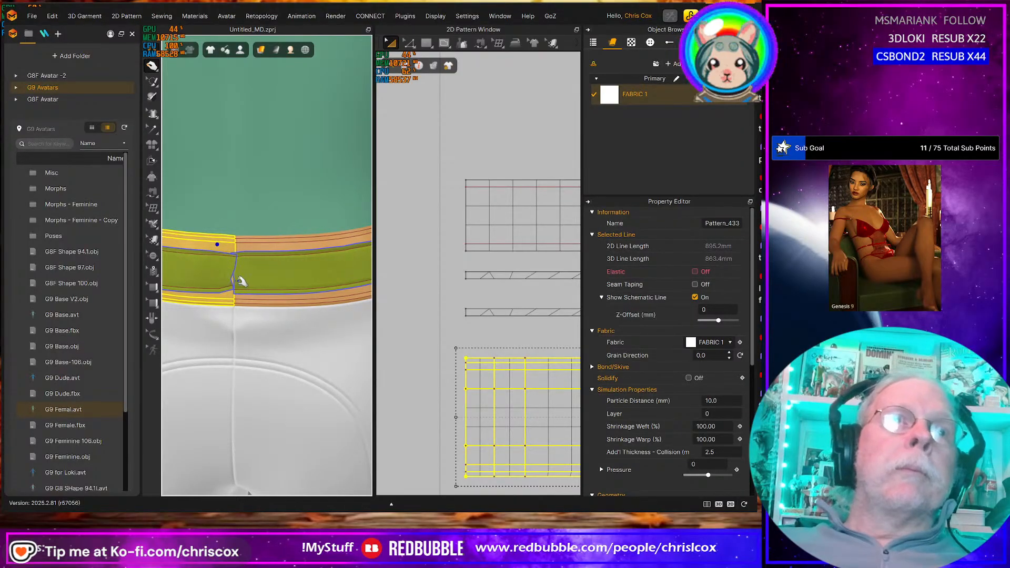
{"action": "key", "text": "n"}
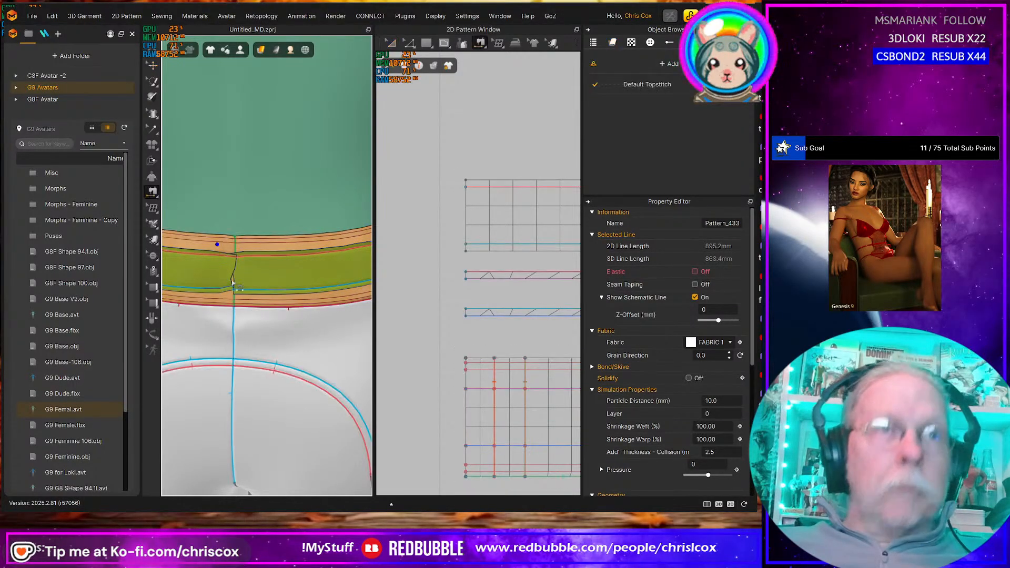
{"action": "left_click", "coordinate": [234, 283]}
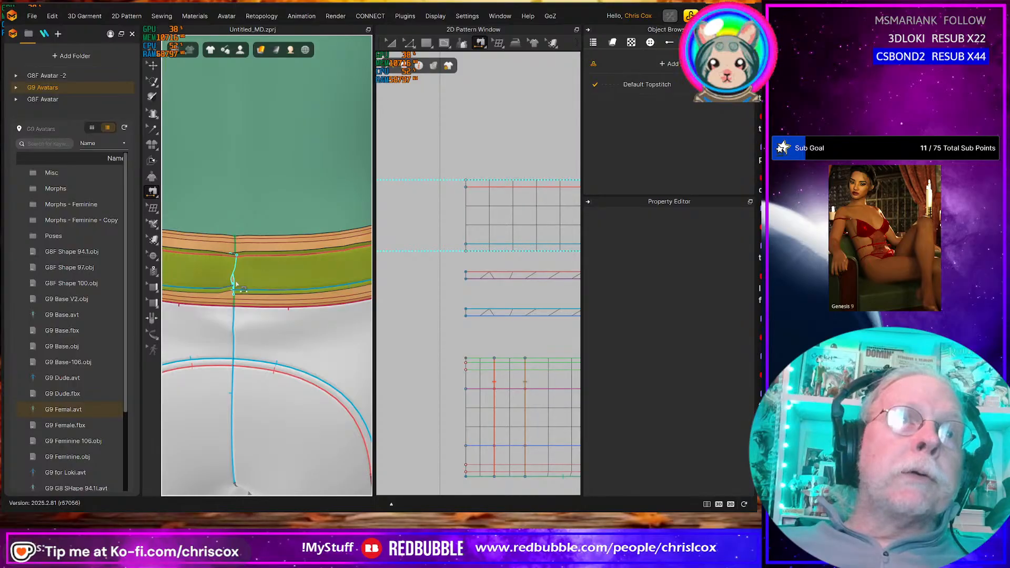
{"action": "left_click", "coordinate": [235, 284]}
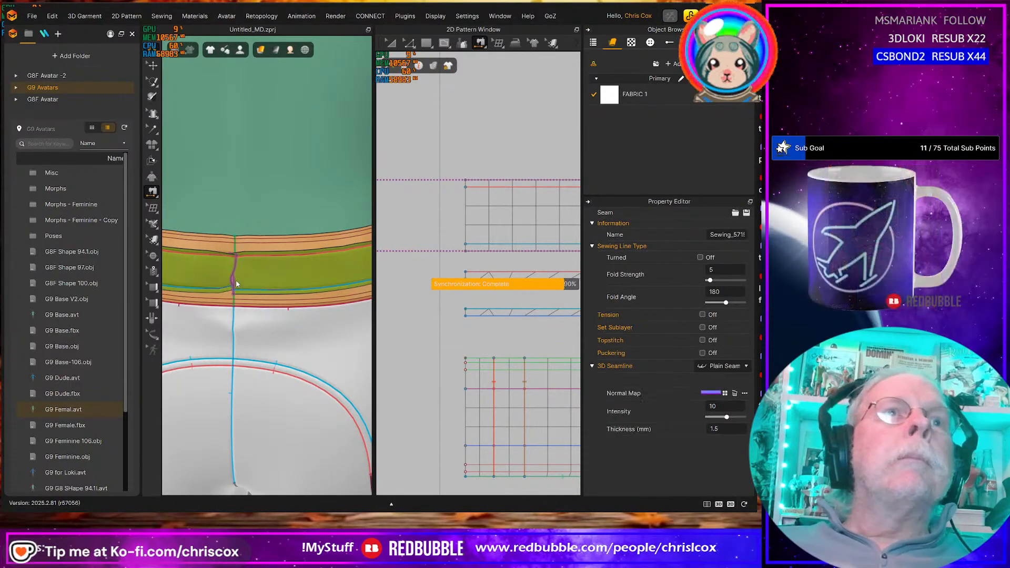
{"action": "key", "text": "space"}
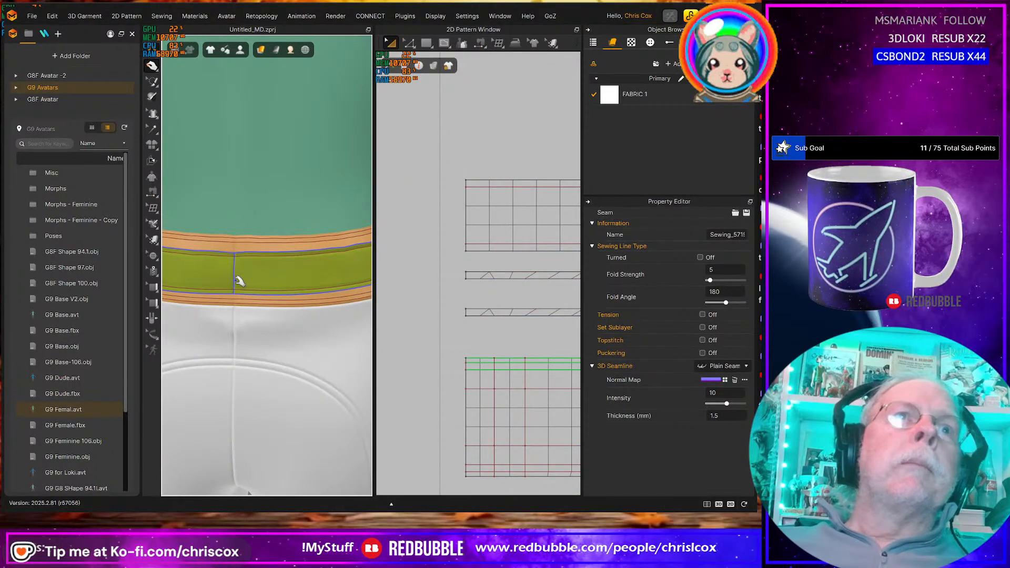
Inspect the belt and belt loop from the back and front, and locate the belt-loop piece in the 2D pattern
{"action": "scroll", "coordinate": [273, 277], "scroll_direction": "down", "scroll_amount": 3}
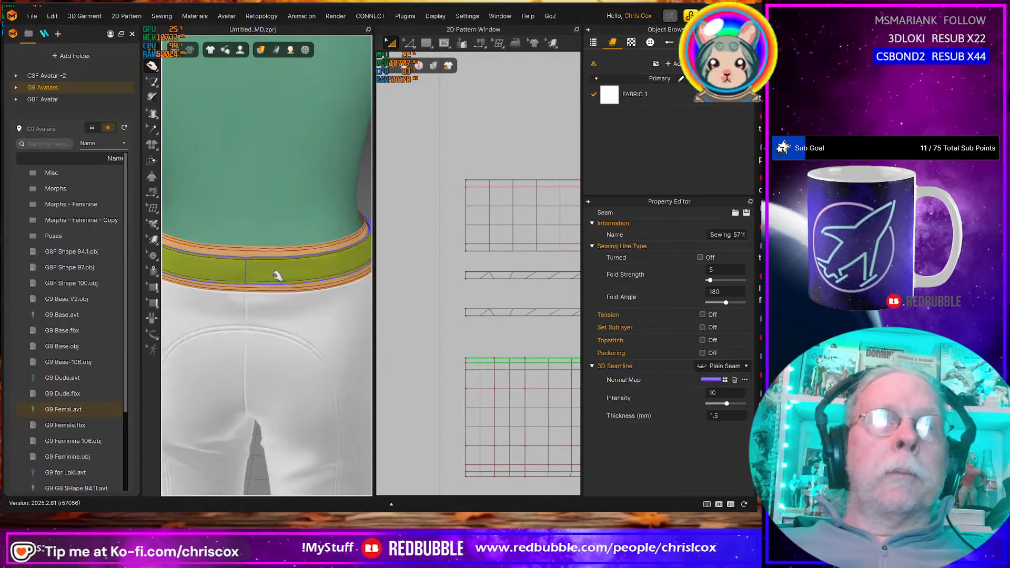
{"action": "scroll", "coordinate": [529, 339], "scroll_direction": "down", "scroll_amount": 4}
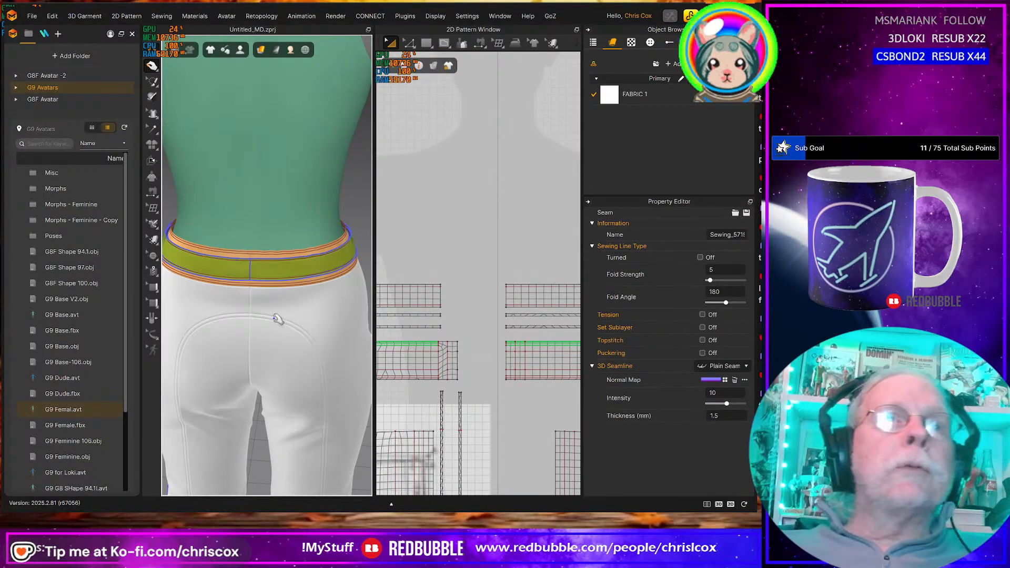
{"action": "right_click_drag", "start_coordinate": [315, 294], "coordinate": [179, 308]}
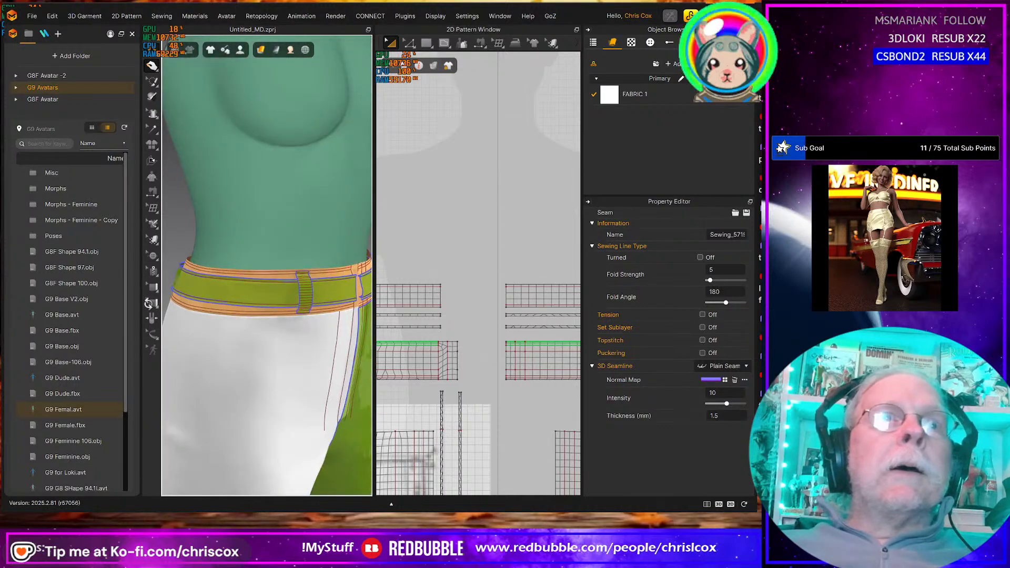
{"action": "right_click_drag", "start_coordinate": [208, 350], "coordinate": [333, 276]}
{"action": "scroll", "coordinate": [507, 248], "scroll_direction": "up", "scroll_amount": 4}
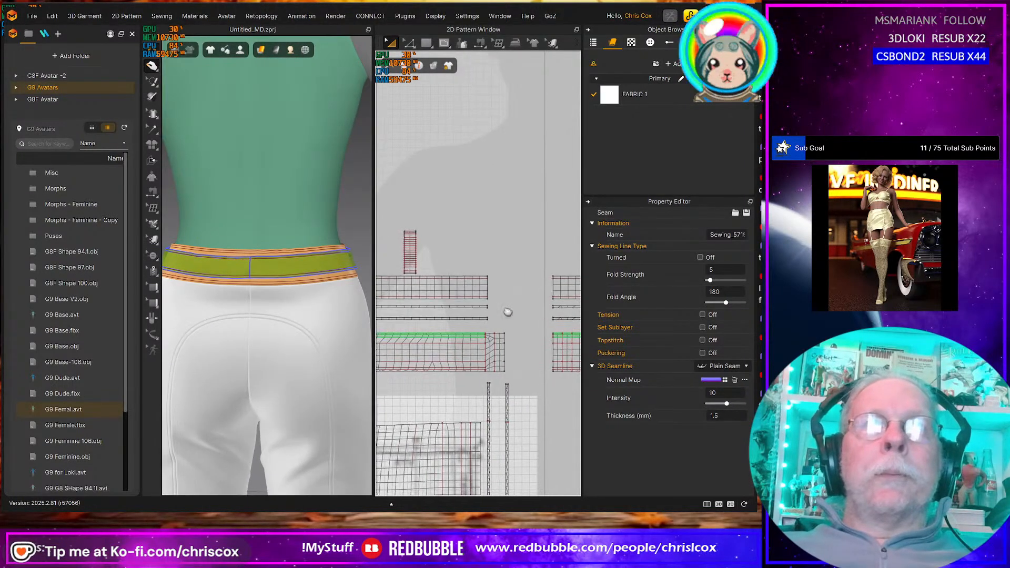
{"action": "scroll", "coordinate": [481, 287], "scroll_direction": "up", "scroll_amount": 3}
{"action": "scroll", "coordinate": [447, 258], "scroll_direction": "up", "scroll_amount": 3}
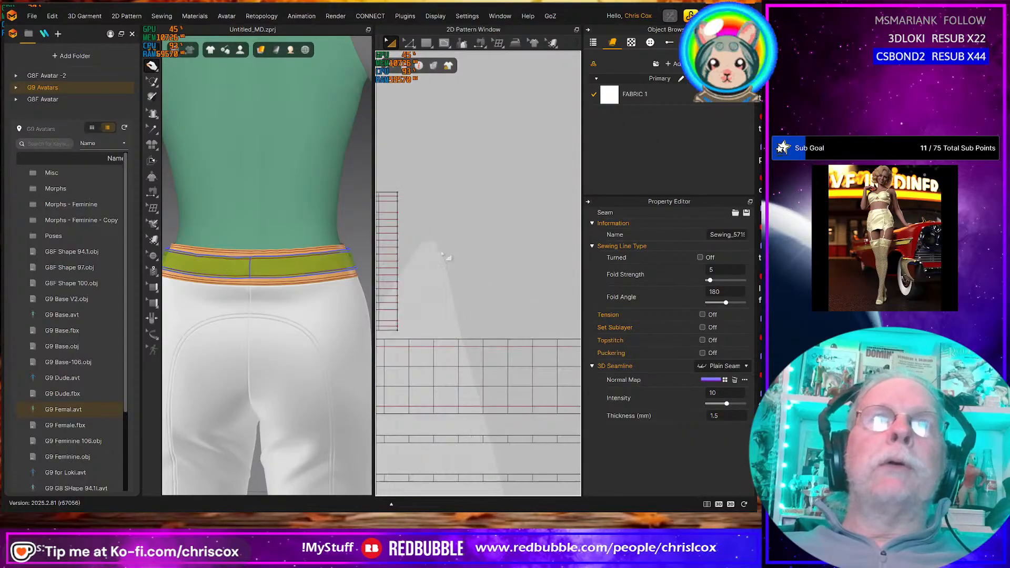
{"action": "middle_click_drag", "start_coordinate": [452, 257], "coordinate": [531, 288]}
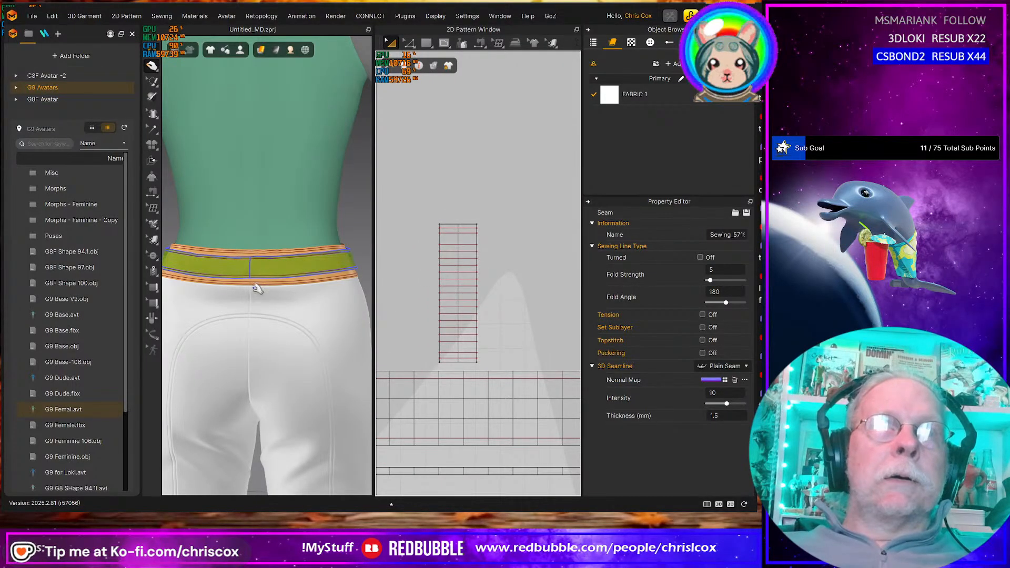
{"action": "mouse_move", "coordinate": [254, 290]}
{"action": "right_mouse_down"}
{"action": "mouse_move", "coordinate": [271, 333]}
{"action": "mouse_move", "coordinate": [239, 301]}
{"action": "mouse_move", "coordinate": [224, 305]}
{"action": "mouse_move", "coordinate": [250, 299]}
{"action": "right_mouse_up"}
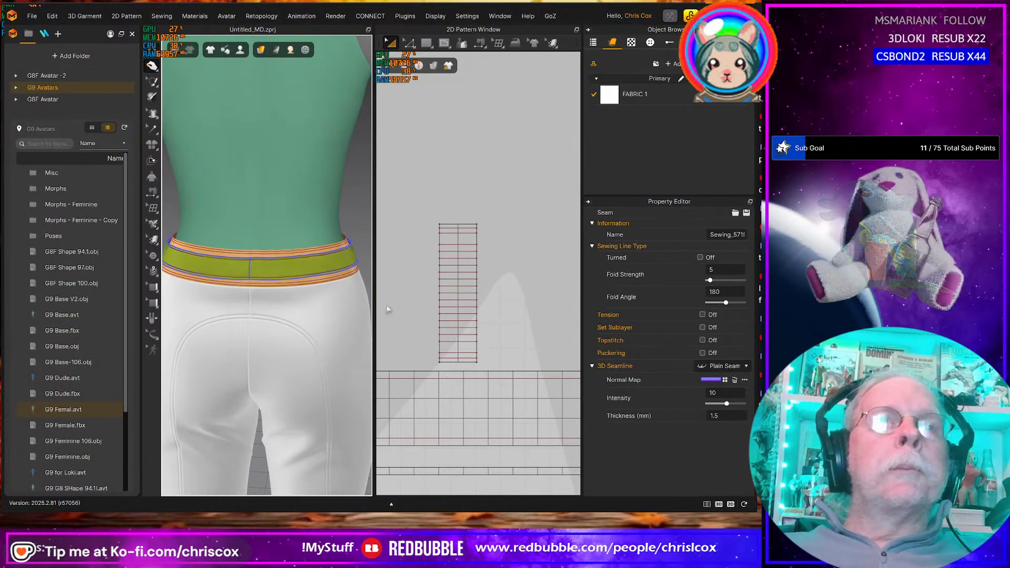
Split the belt-loop piece's top edge uniformly into 2 segments
{"action": "left_click", "coordinate": [473, 253]}
{"action": "key", "text": "z"}
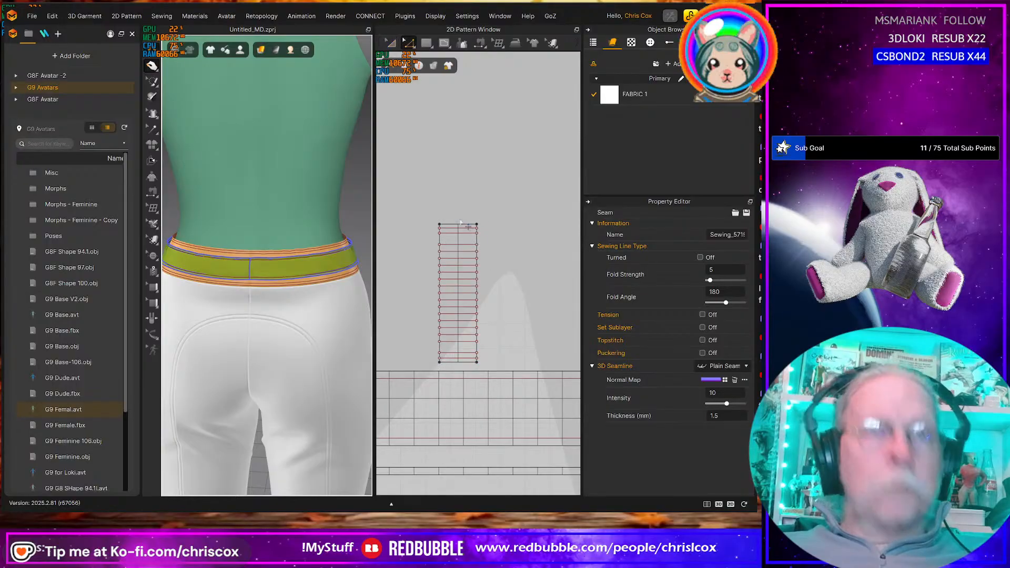
{"action": "left_click", "coordinate": [461, 225]}
{"action": "right_click", "coordinate": [460, 225]}
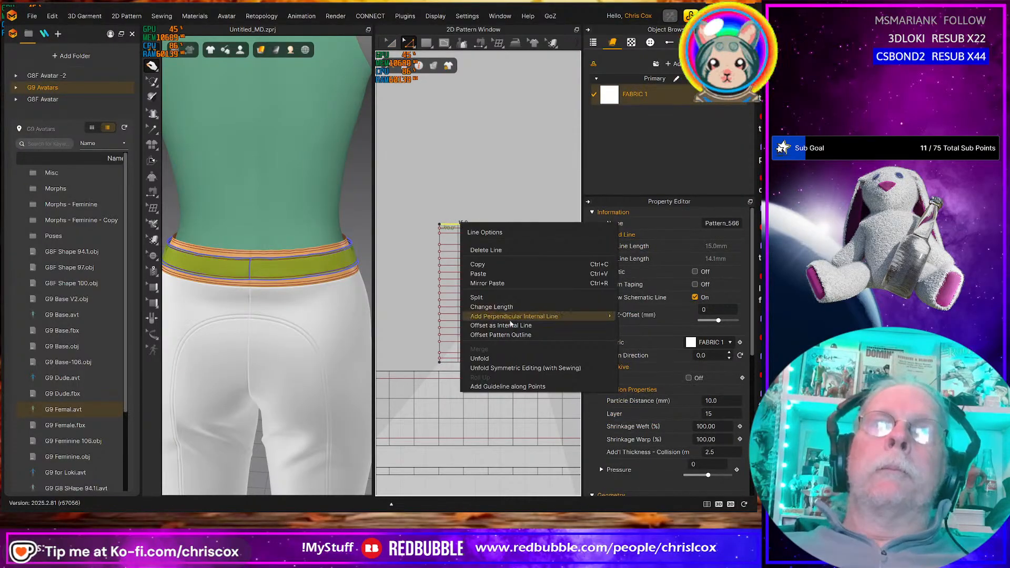
{"action": "left_click", "coordinate": [476, 298]}
{"action": "left_click", "coordinate": [330, 282]}
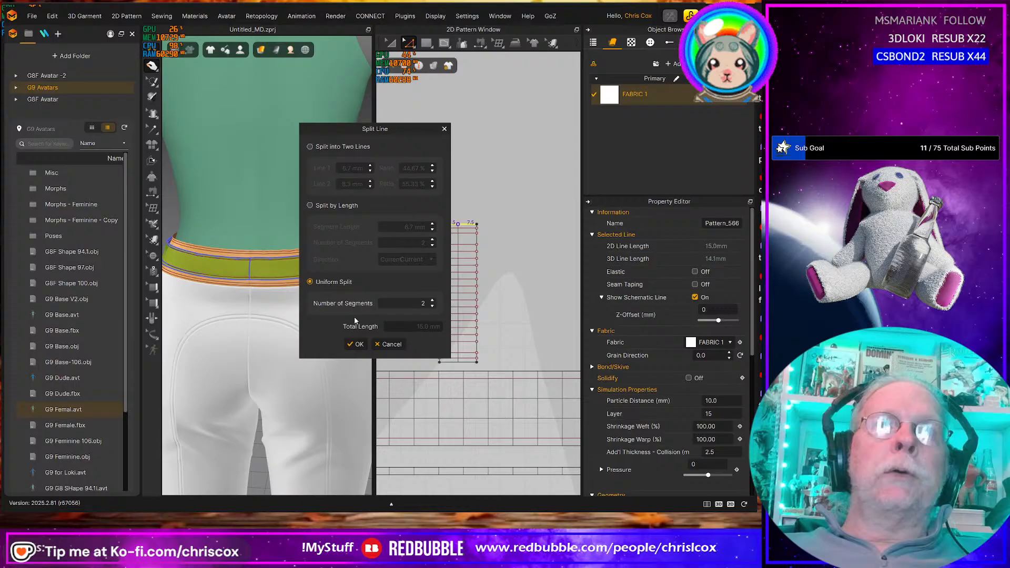
{"action": "left_click", "coordinate": [356, 344]}
Draw a vertical internal centre line on the belt loop from its top edge midpoint to its bottom edge, and extend/trim it with added points
{"action": "key", "text": "a"}
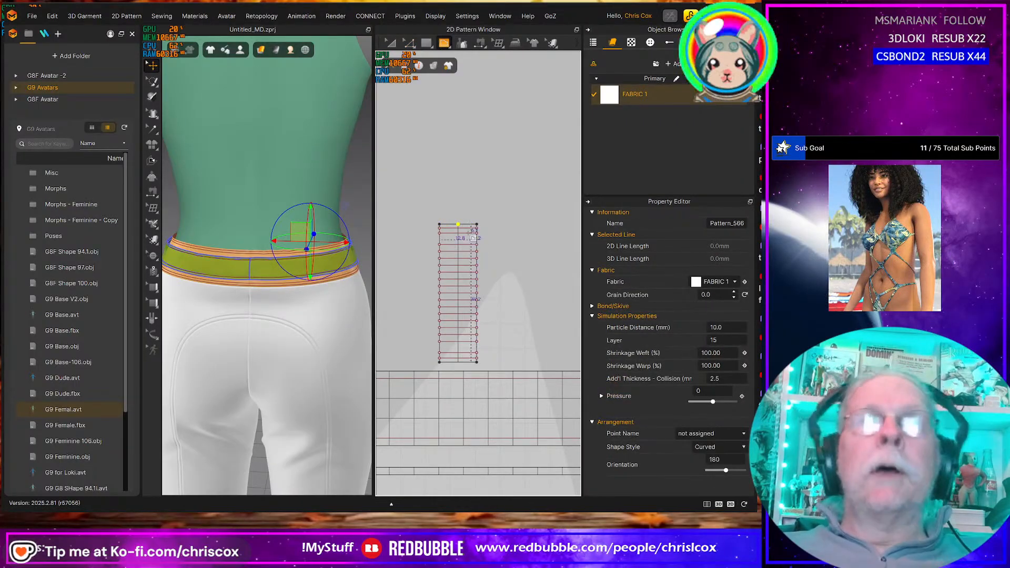
{"action": "double_click", "coordinate": [458, 361]}
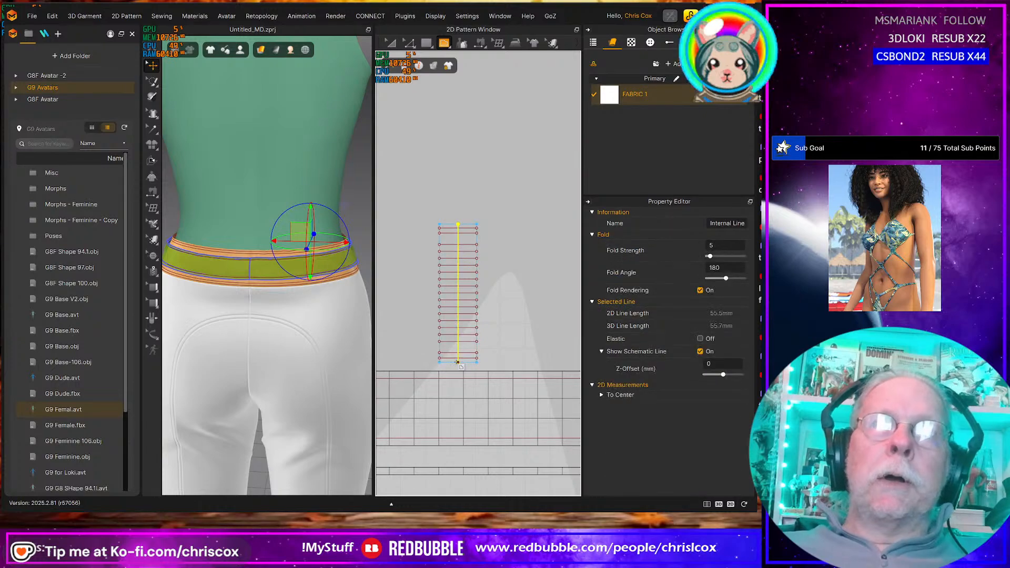
{"action": "key", "text": "a"}
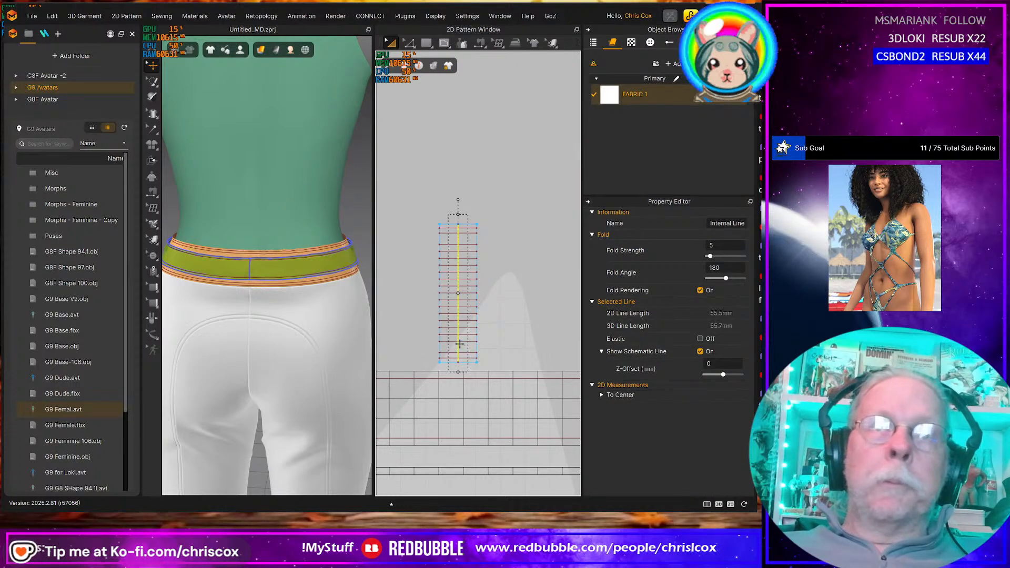
{"action": "right_click", "coordinate": [458, 344]}
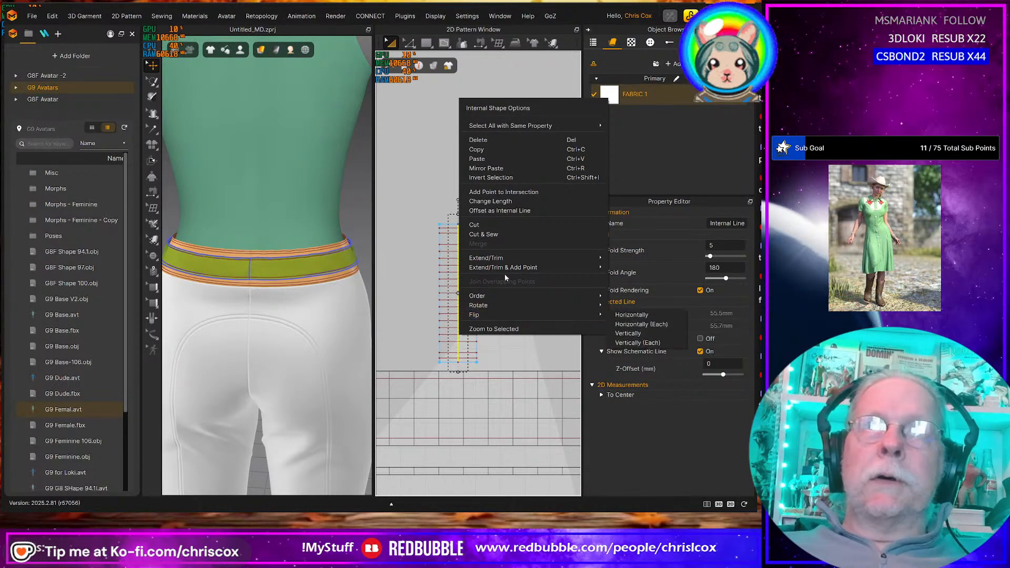
{"action": "left_click", "coordinate": [630, 270]}
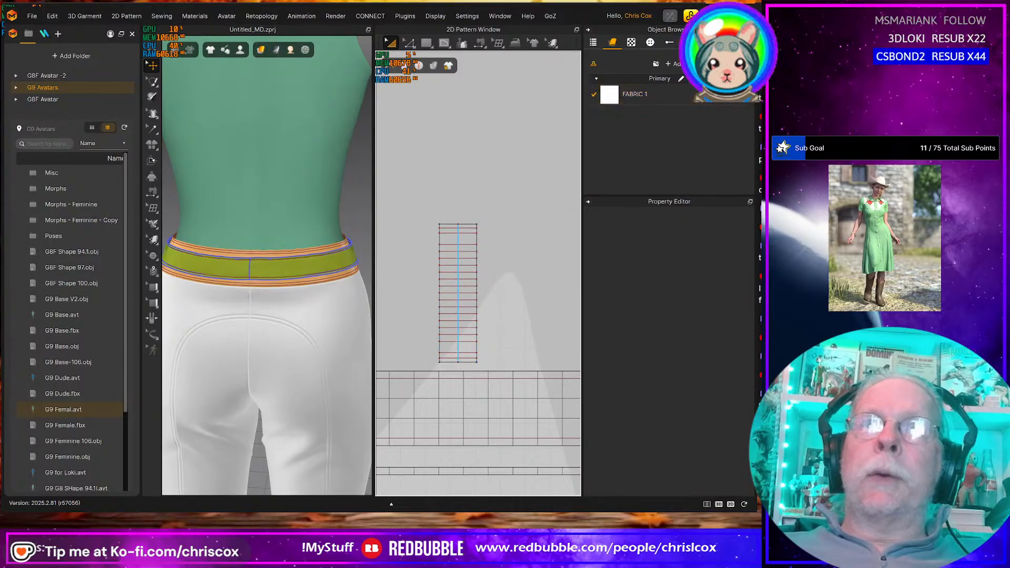
Paste two copies of the belt loop above the waistband pattern, one partway along it and one centred on the waistband's centre-back end
{"action": "scroll", "coordinate": [530, 315], "scroll_direction": "down", "scroll_amount": 10}
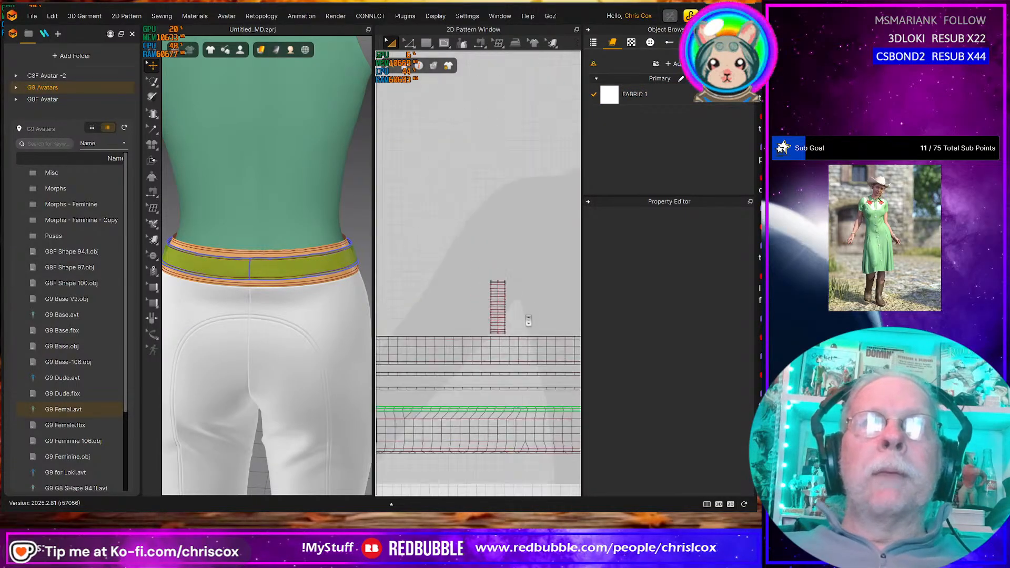
{"action": "scroll", "coordinate": [537, 321], "scroll_direction": "up", "scroll_amount": 3}
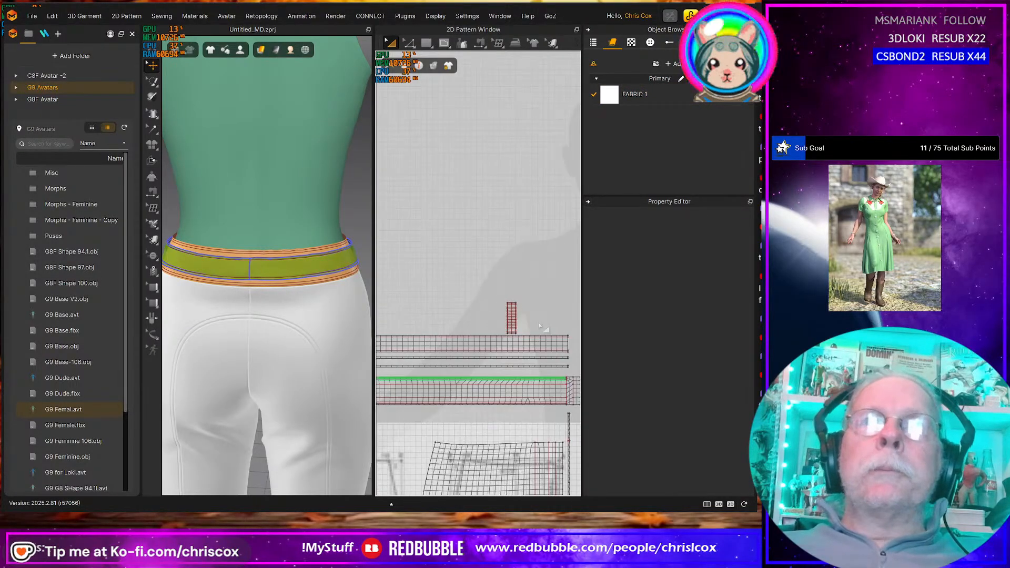
{"action": "middle_click_drag", "start_coordinate": [563, 320], "coordinate": [571, 317]}
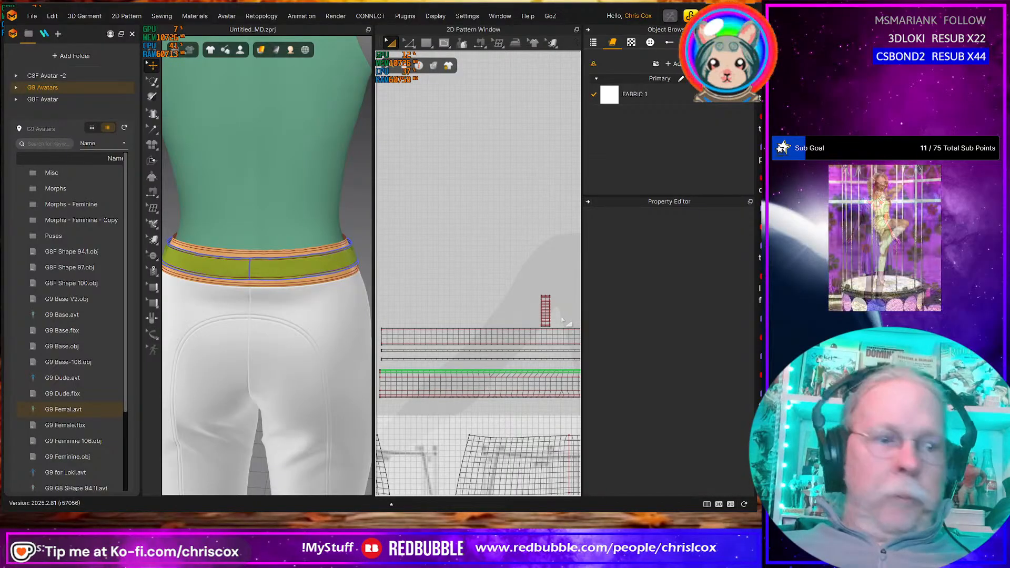
{"action": "left_click", "coordinate": [325, 254]}
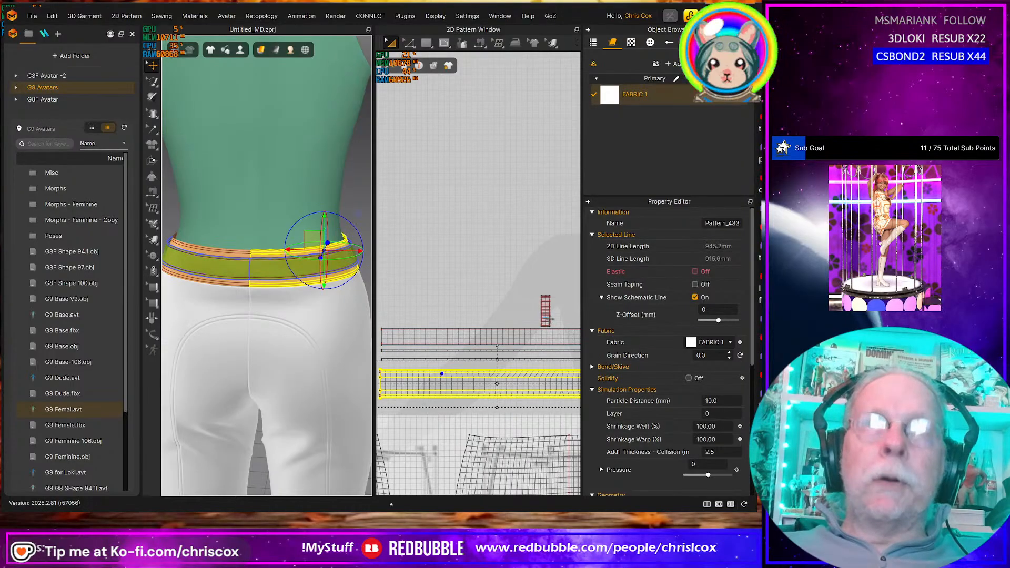
{"action": "left_click", "coordinate": [545, 310]}
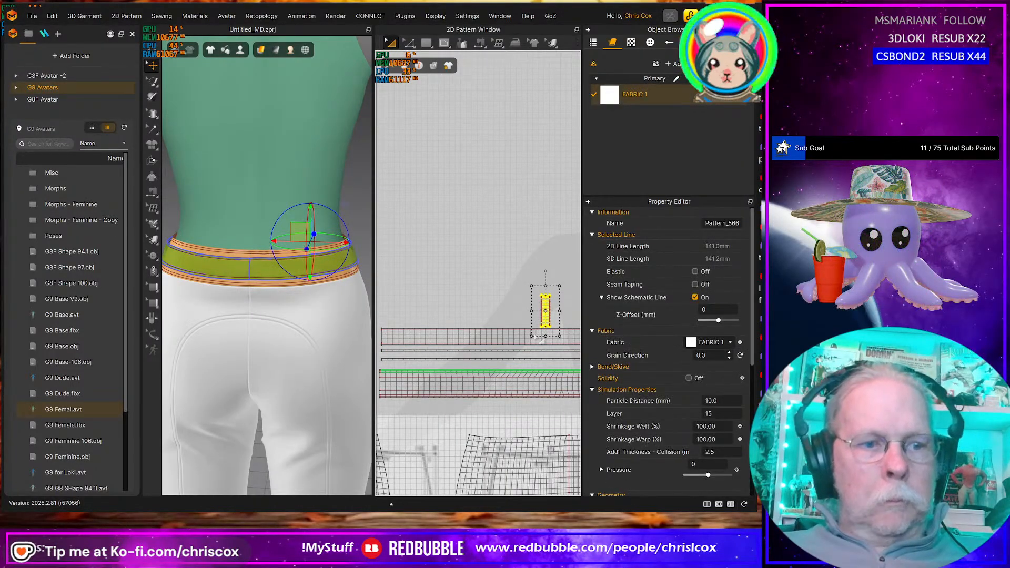
{"action": "key", "text": "ctrl+c"}
{"action": "key", "text": "ctrl+v"}
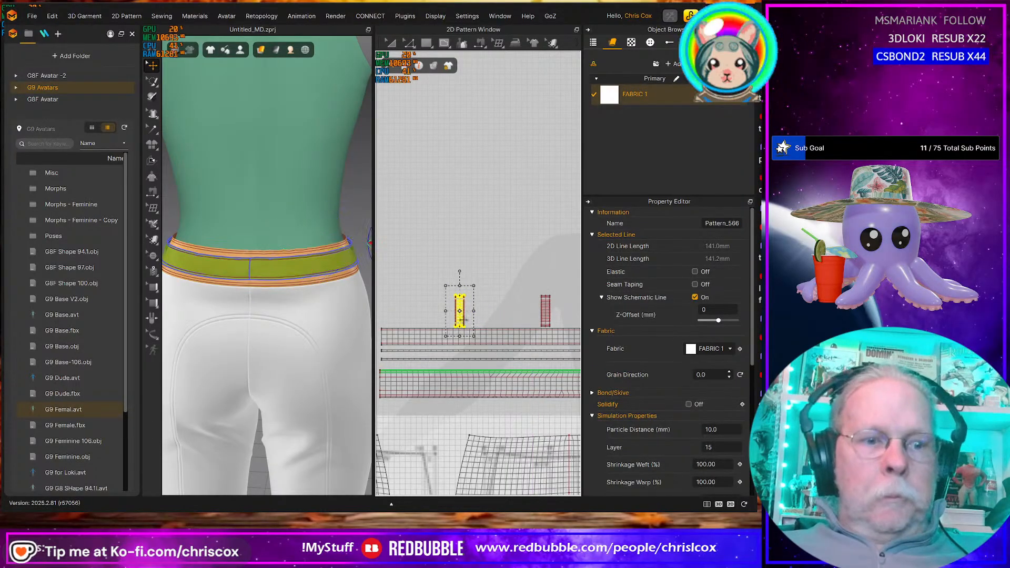
{"action": "left_click", "coordinate": [467, 318]}
{"action": "key", "text": "ctrl+v"}
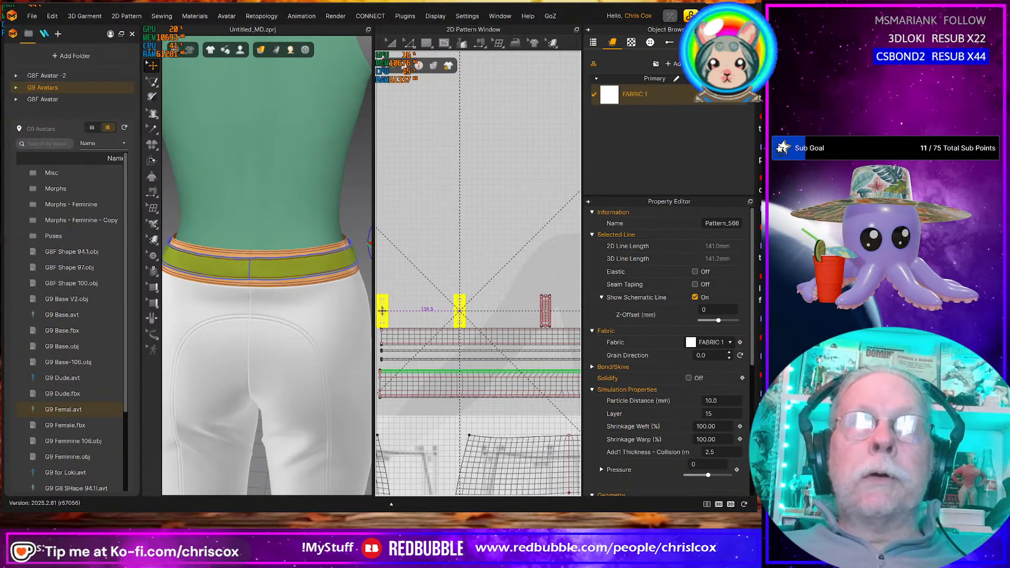
{"action": "left_click", "coordinate": [381, 310]}
Sew 7.5 mm of the centre-back loop's bottom and top edges, from midpoint to right corner, to the waistband's bottom and top edges respectively
{"action": "middle_click_drag", "start_coordinate": [447, 358], "coordinate": [523, 353]}
{"action": "scroll", "coordinate": [476, 332], "scroll_direction": "up", "scroll_amount": 3}
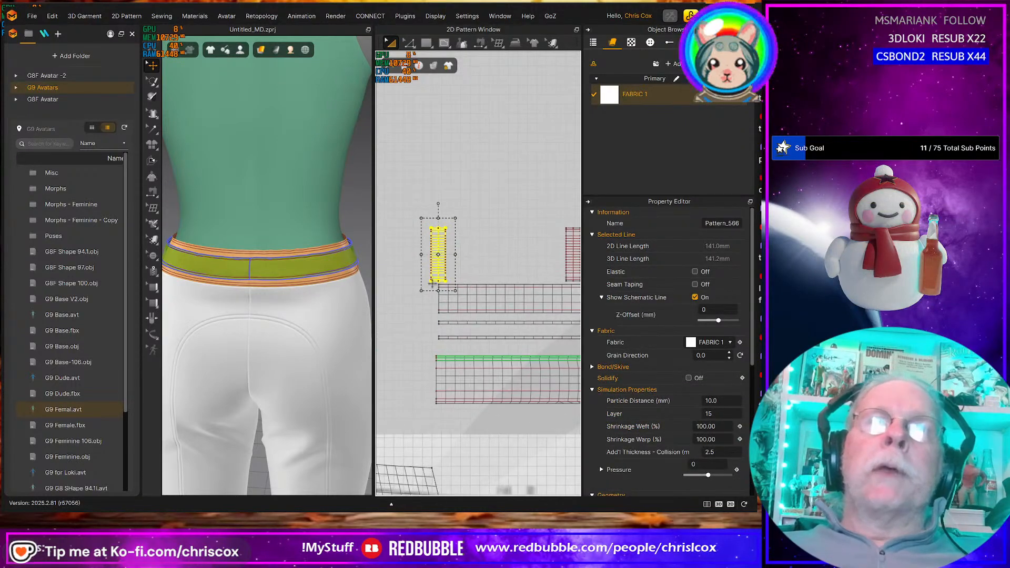
{"action": "scroll", "coordinate": [439, 273], "scroll_direction": "up", "scroll_amount": 3}
{"action": "middle_click_drag", "start_coordinate": [467, 340], "coordinate": [476, 281]}
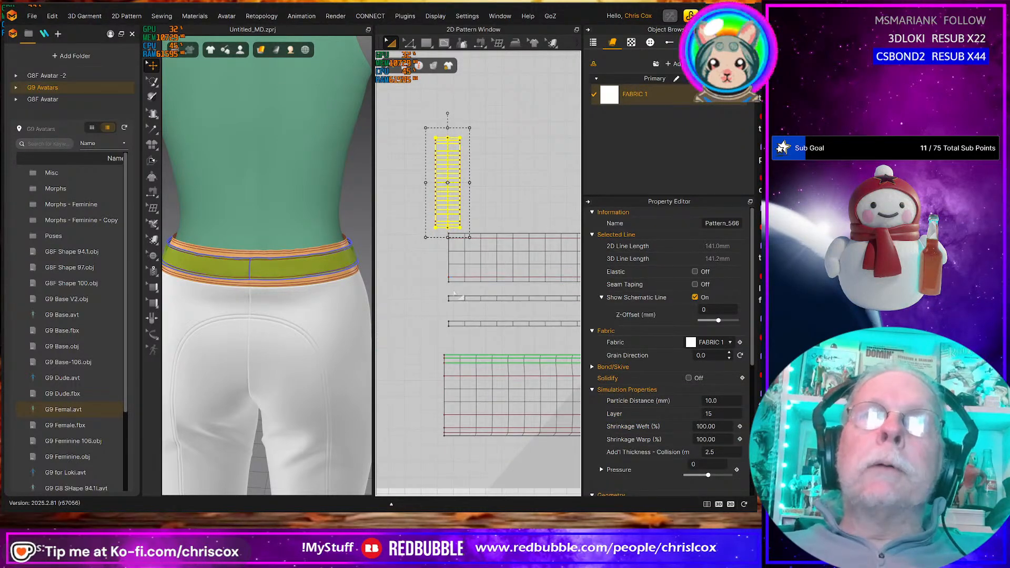
{"action": "key", "text": "m"}
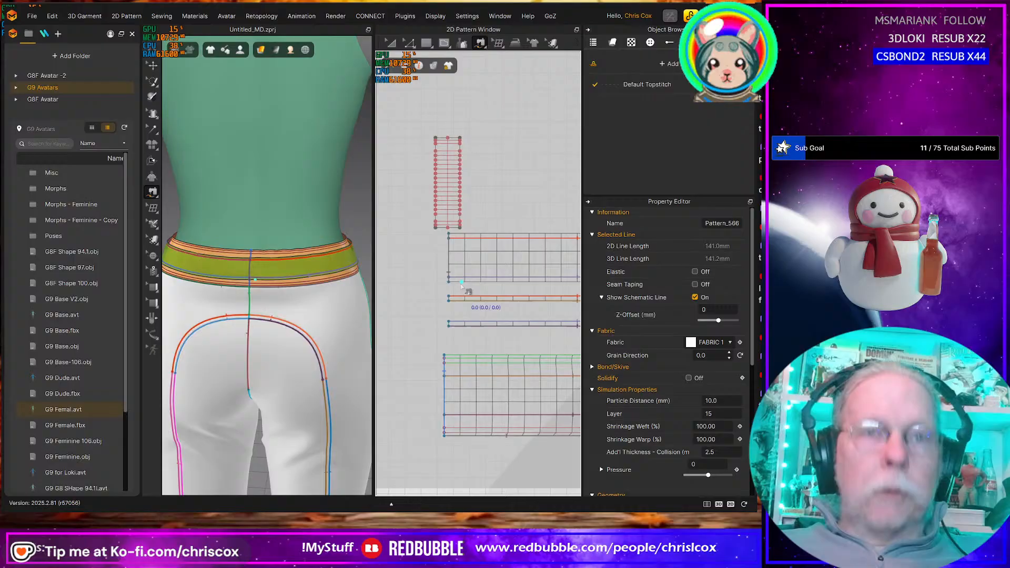
{"action": "left_click", "coordinate": [448, 229]}
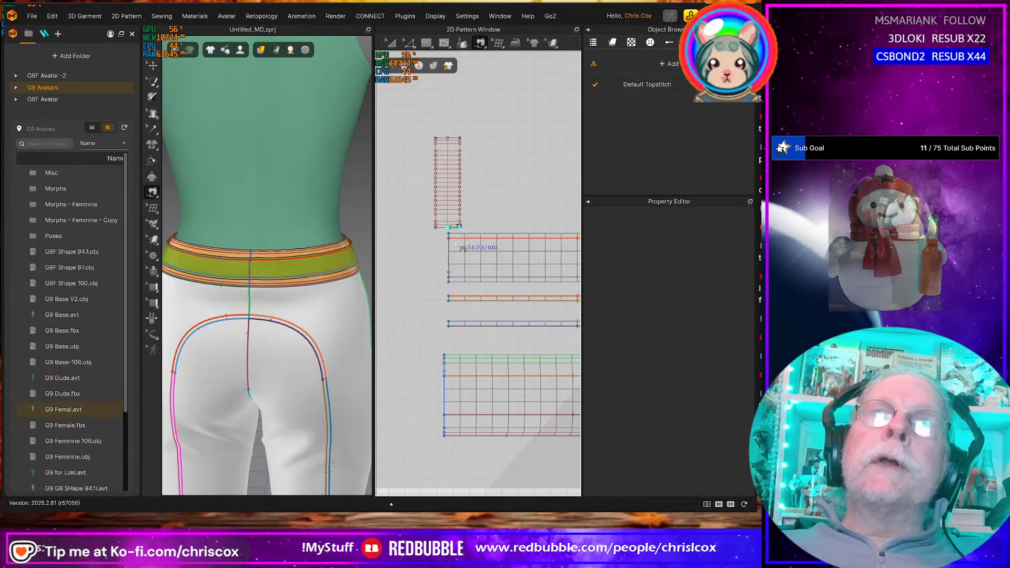
{"action": "left_click", "coordinate": [451, 437]}
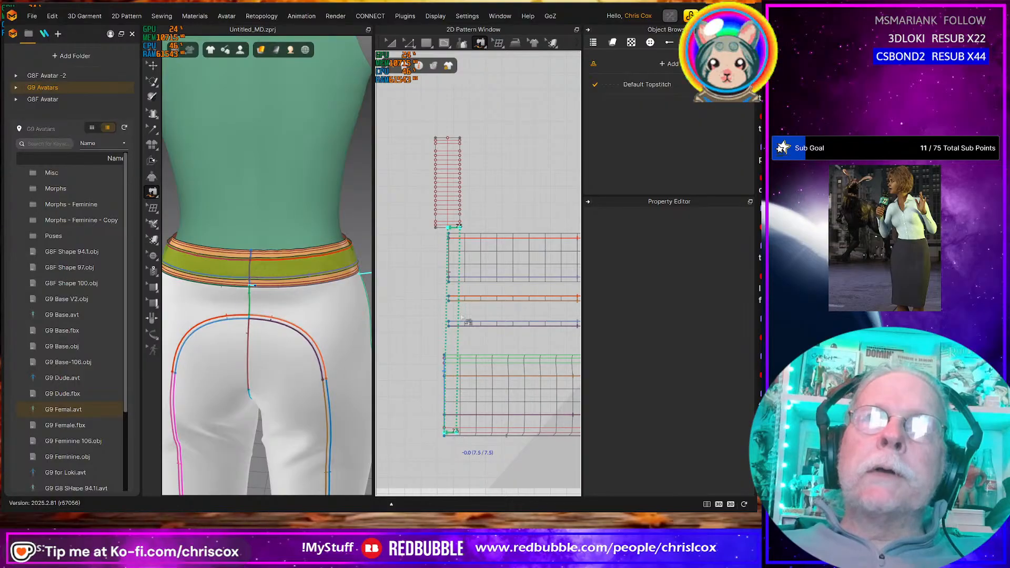
{"action": "left_click", "coordinate": [449, 138]}
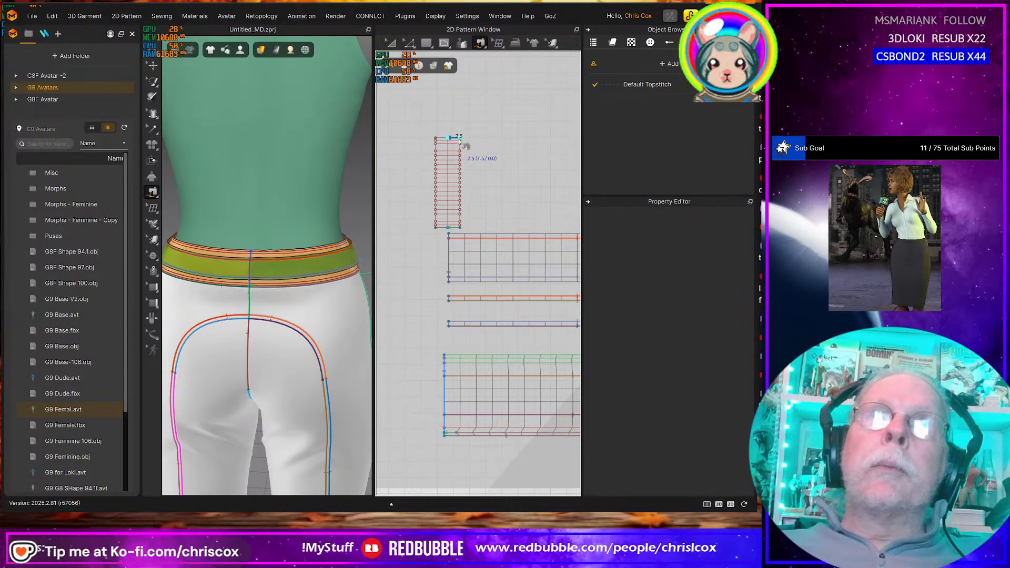
{"action": "left_click", "coordinate": [449, 361]}
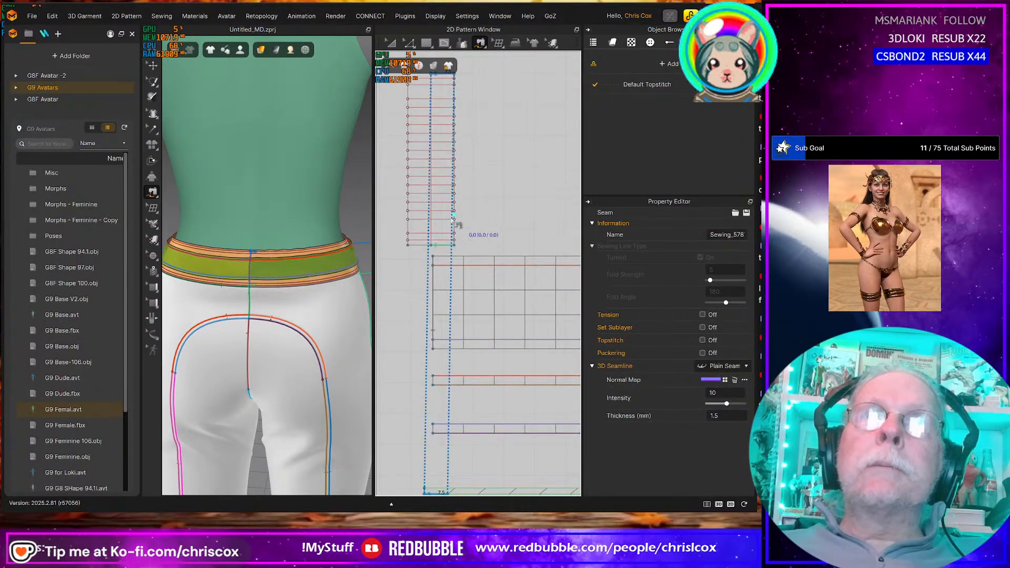
{"action": "scroll", "coordinate": [465, 211], "scroll_direction": "up", "scroll_amount": 3}
{"action": "key", "text": "z"}
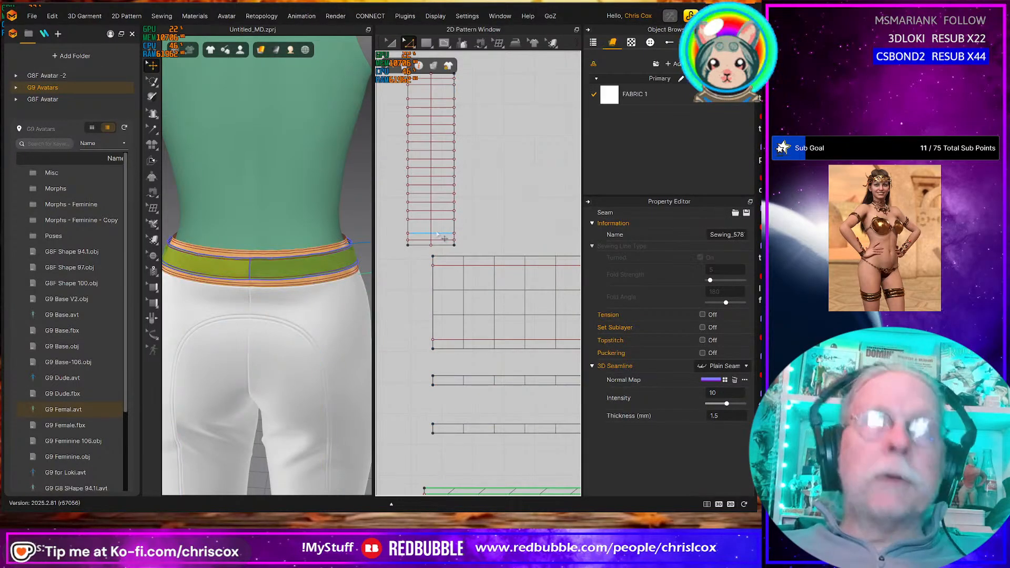
Split the centre-back belt loop's lower and upper horizontal internal lines at their midpoints, each uniformly into 2 segments
{"action": "left_click", "coordinate": [435, 232]}
{"action": "right_click", "coordinate": [436, 233]}
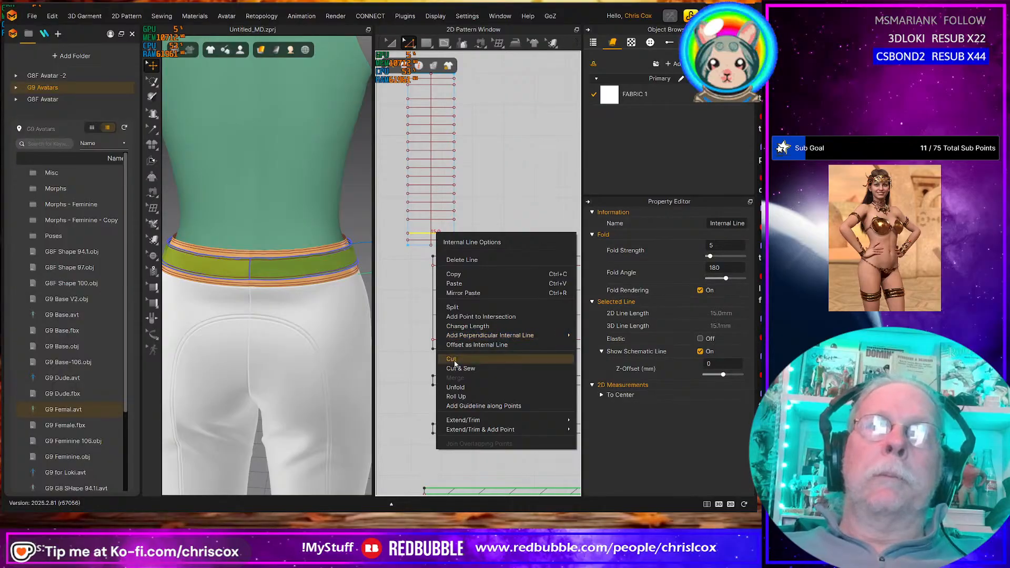
{"action": "left_click", "coordinate": [453, 307]}
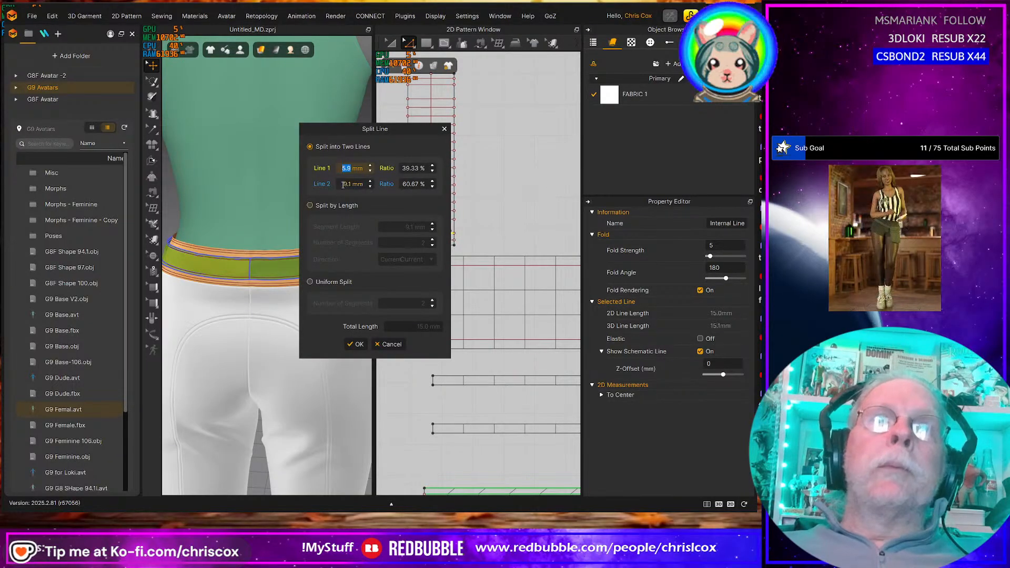
{"action": "left_click", "coordinate": [356, 344]}
{"action": "left_click", "coordinate": [439, 86]}
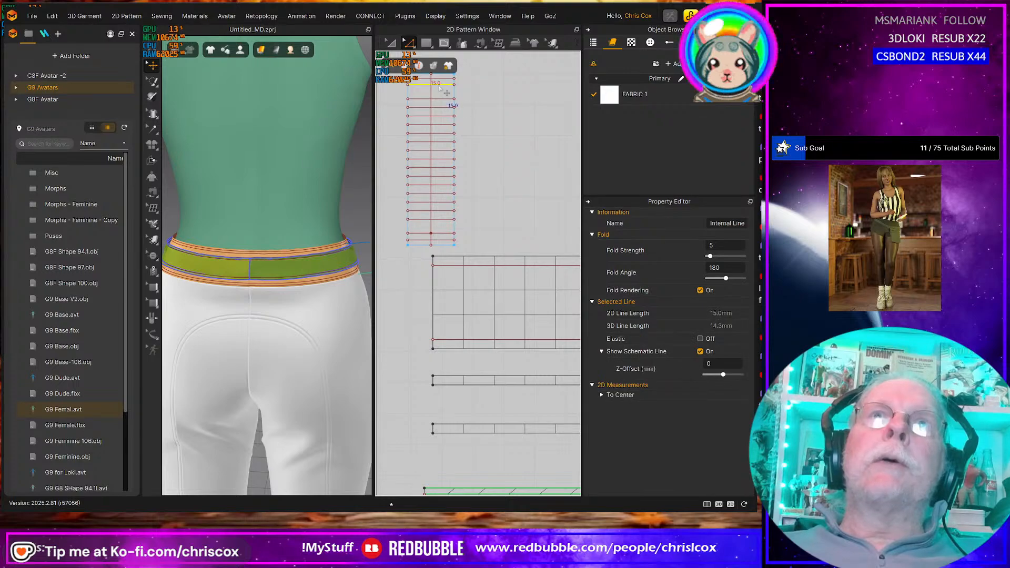
{"action": "right_click", "coordinate": [439, 89]}
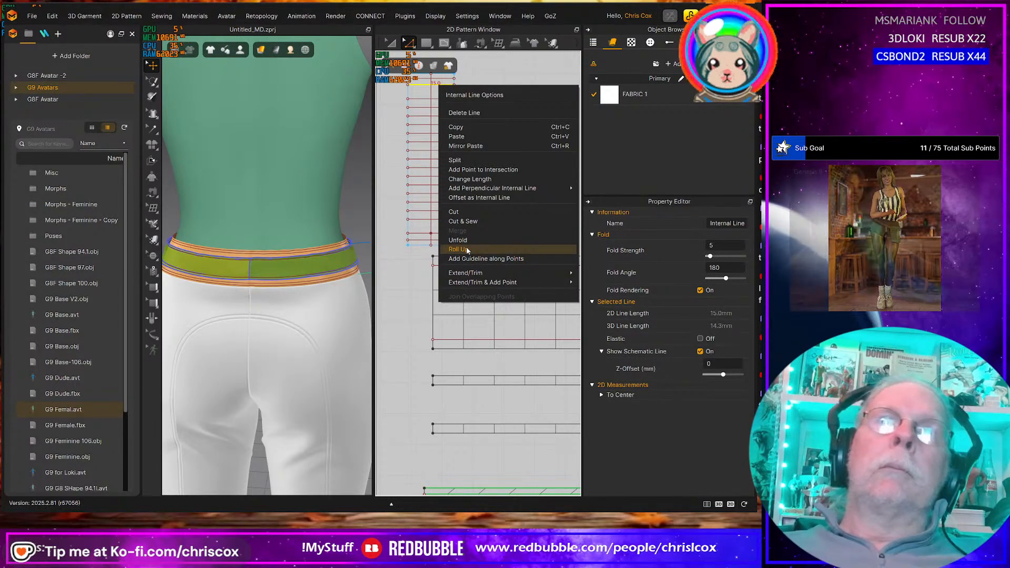
{"action": "left_click", "coordinate": [456, 160]}
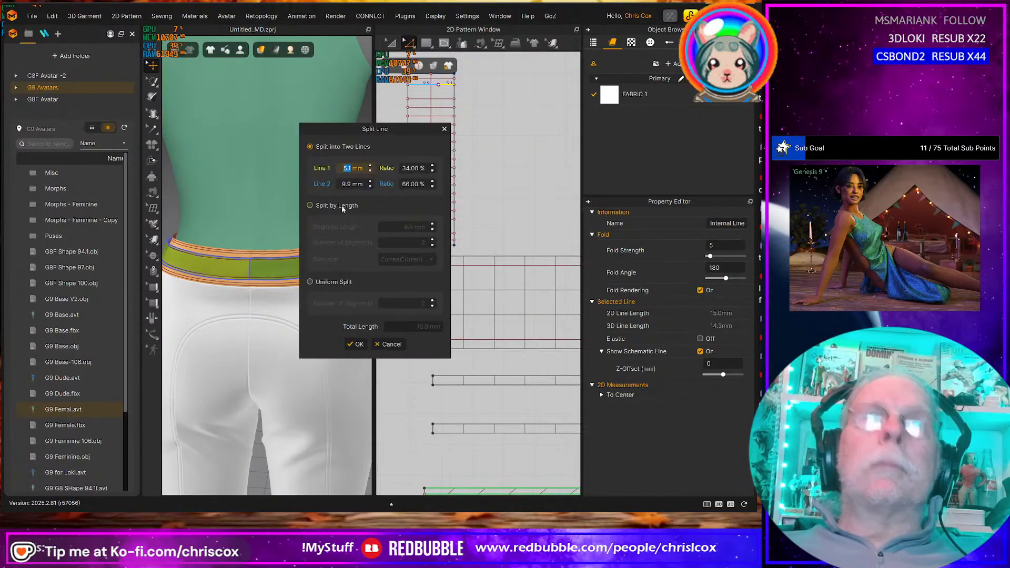
{"action": "left_click", "coordinate": [331, 283]}
{"action": "left_click", "coordinate": [358, 344]}
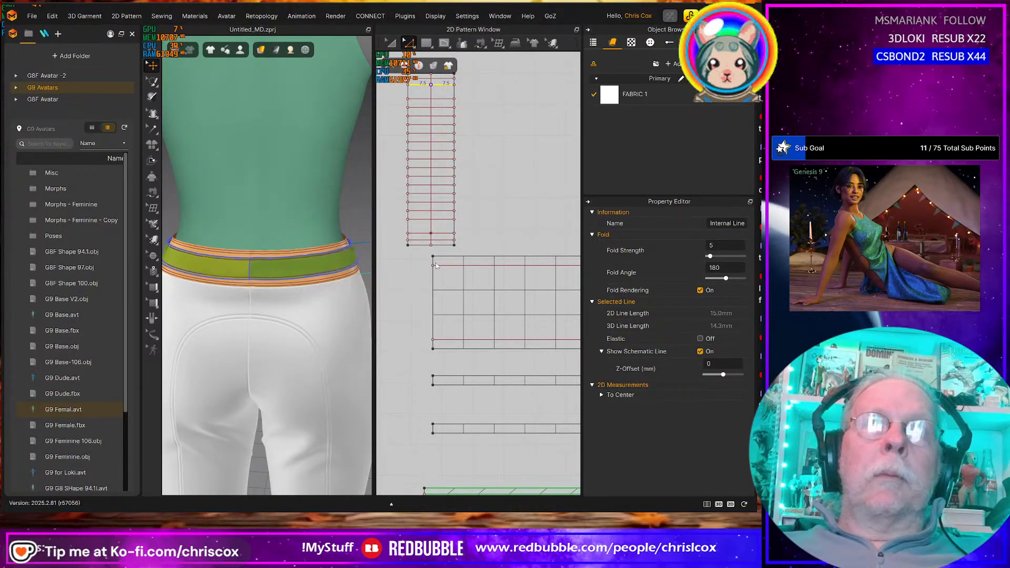
Sew the 7.5 mm right half of the centre-back loop's lower internal line to the waistband's lower internal line at its centre-back end
{"action": "key", "text": "m"}
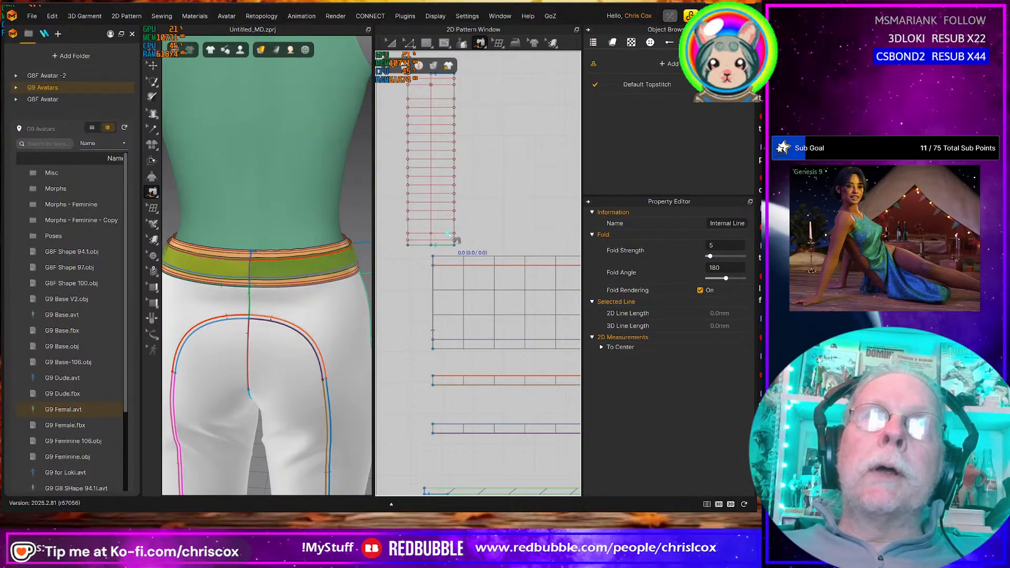
{"action": "left_click", "coordinate": [452, 233]}
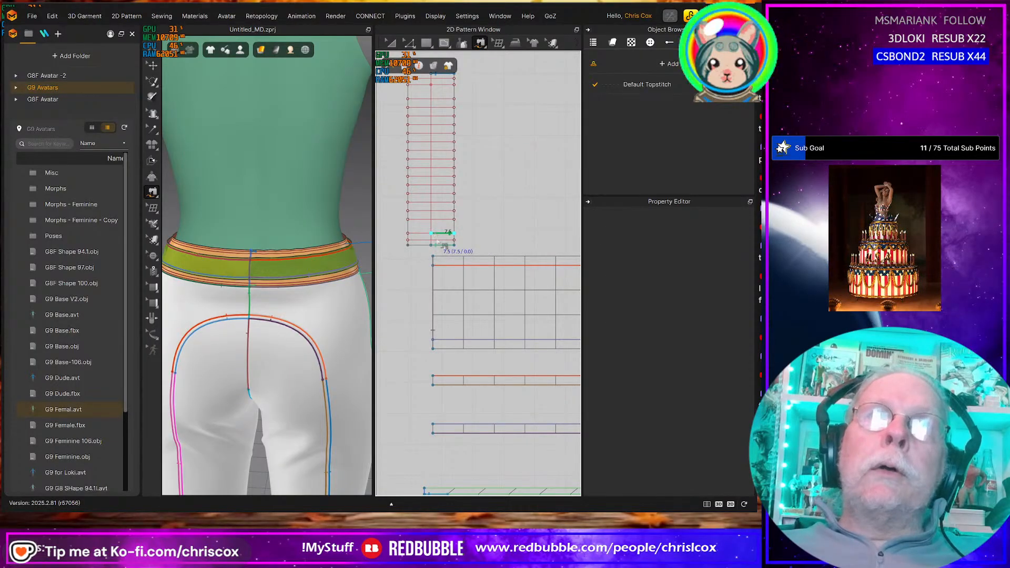
{"action": "left_click", "coordinate": [433, 339]}
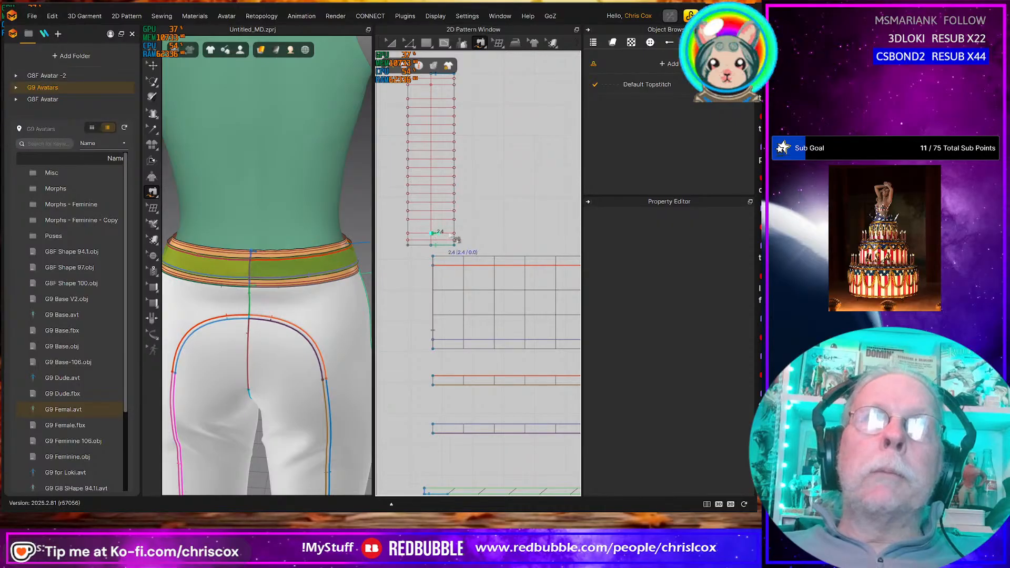
{"action": "middle_click_drag", "start_coordinate": [462, 412], "coordinate": [463, 241]}
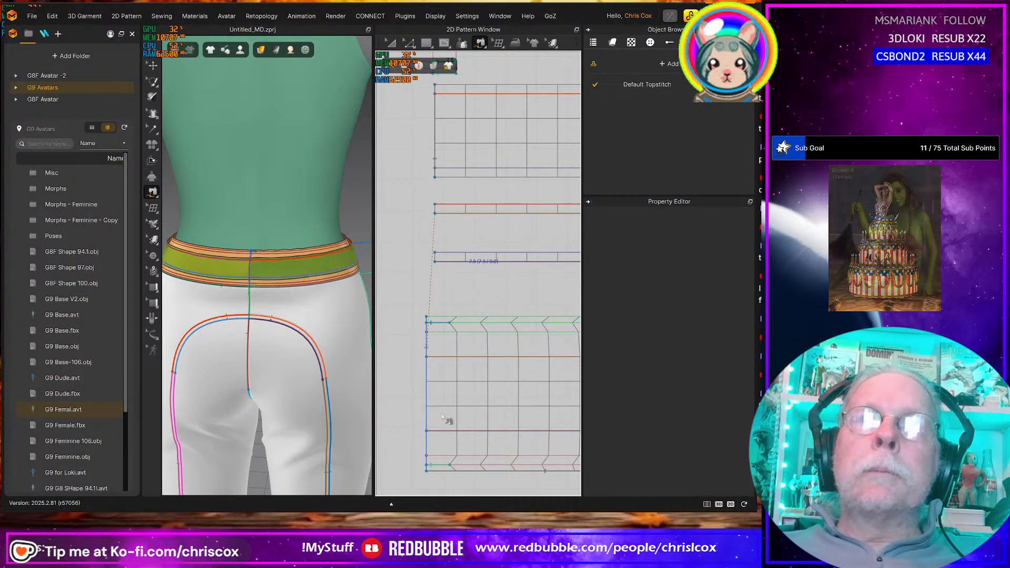
{"action": "left_click", "coordinate": [427, 455]}
{"action": "left_click", "coordinate": [474, 323]}
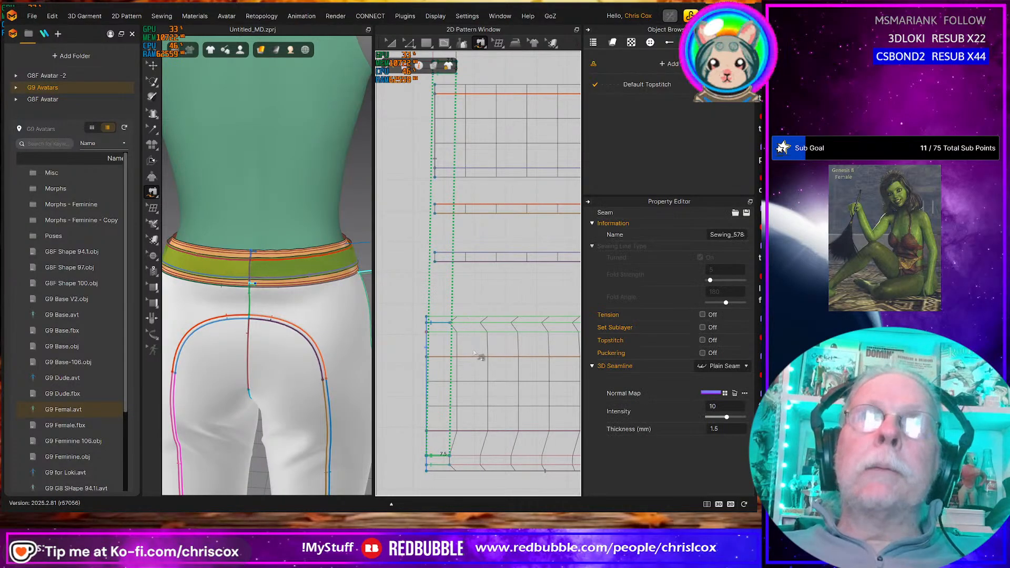
Sew the 7.5 mm right half of the centre-back loop's upper internal line to the waistband's upper internal line at its centre-back end
{"action": "middle_click_drag", "start_coordinate": [473, 323], "coordinate": [490, 458]}
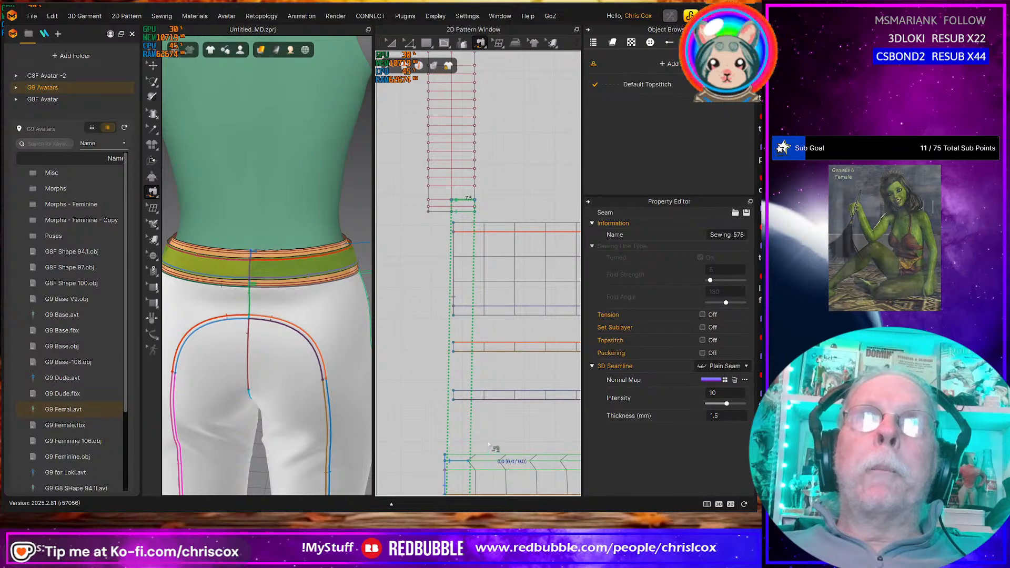
{"action": "scroll", "coordinate": [491, 454], "scroll_direction": "down", "scroll_amount": 3}
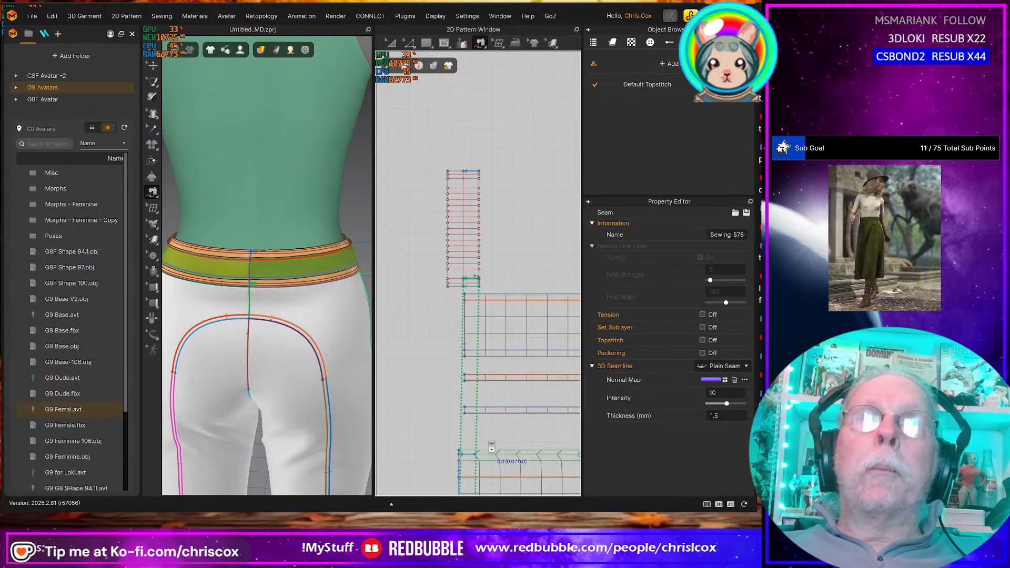
{"action": "left_click", "coordinate": [465, 179]}
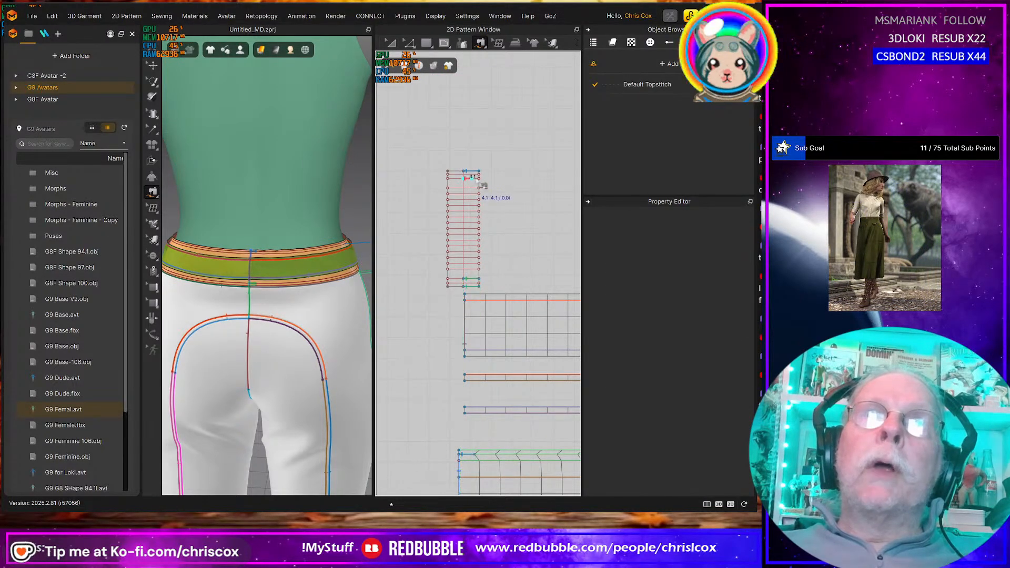
{"action": "left_click", "coordinate": [473, 459]}
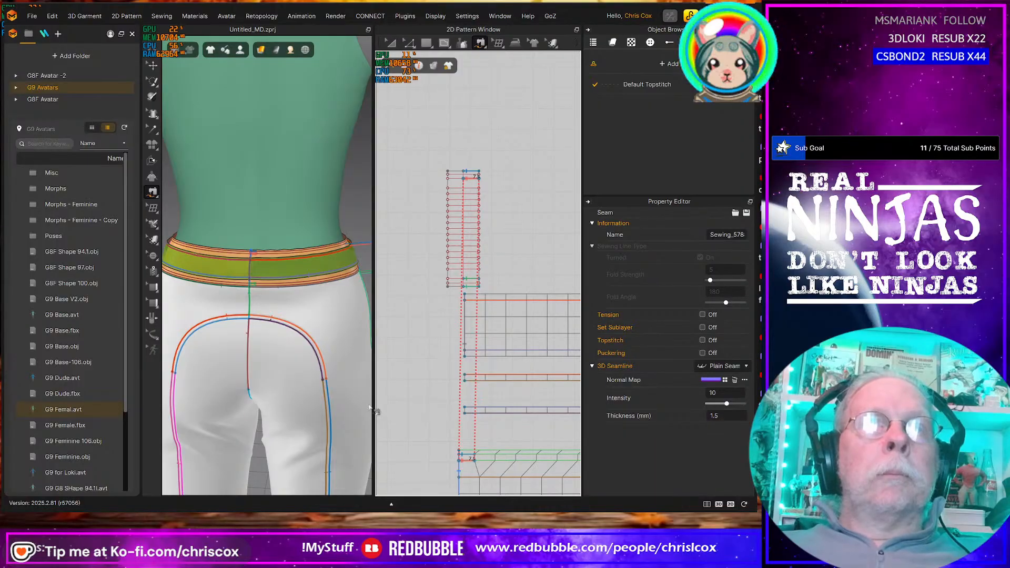
Sew 15 mm of the other new loop's top edge and upper internal line to the waistband's top edge and upper internal line below it
{"action": "scroll", "coordinate": [368, 401], "scroll_direction": "down", "scroll_amount": 5}
{"action": "middle_click_drag", "start_coordinate": [347, 396], "coordinate": [301, 401]}
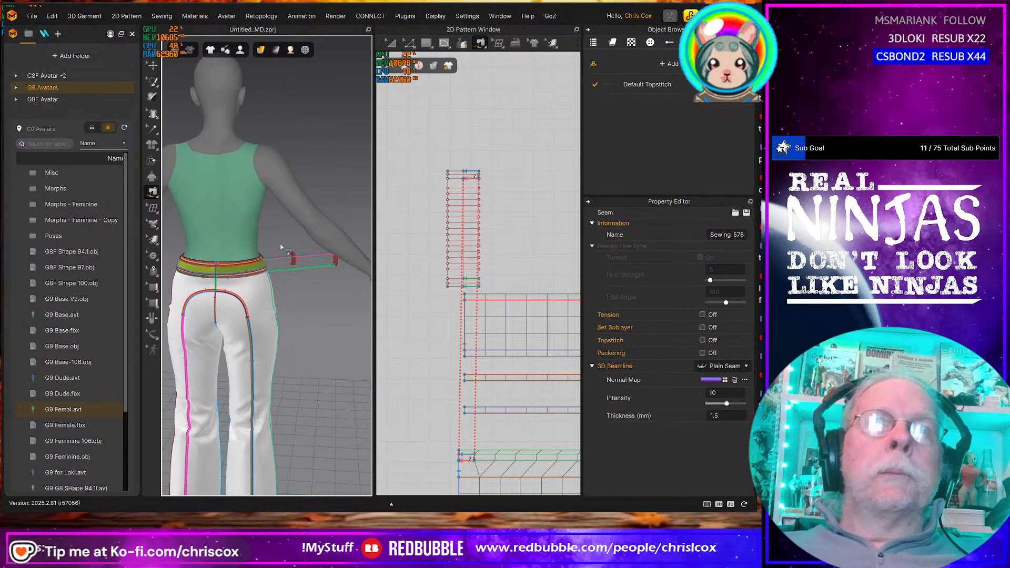
{"action": "middle_click_drag", "start_coordinate": [546, 399], "coordinate": [480, 381]}
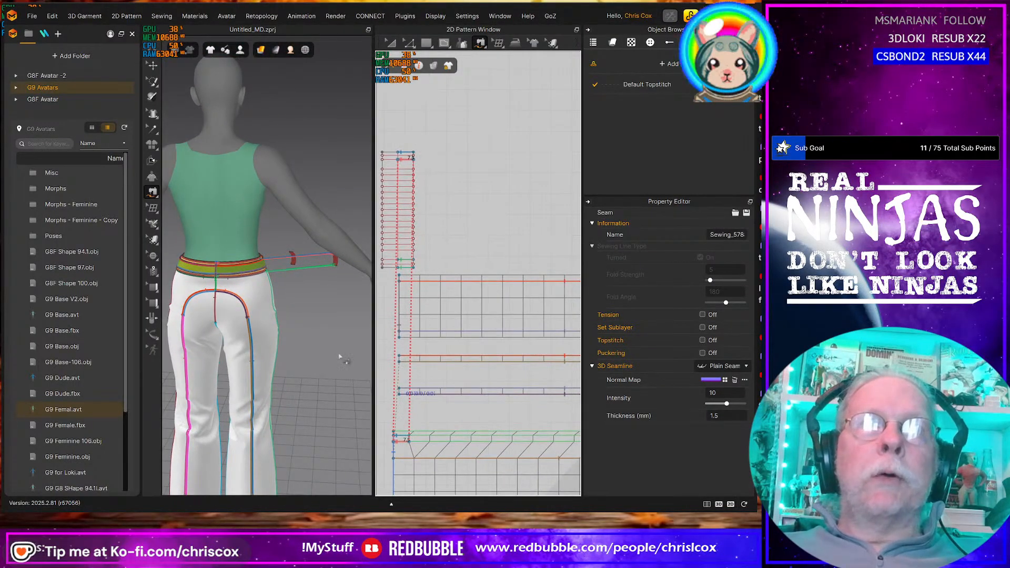
{"action": "right_click_drag", "start_coordinate": [340, 354], "coordinate": [222, 345]}
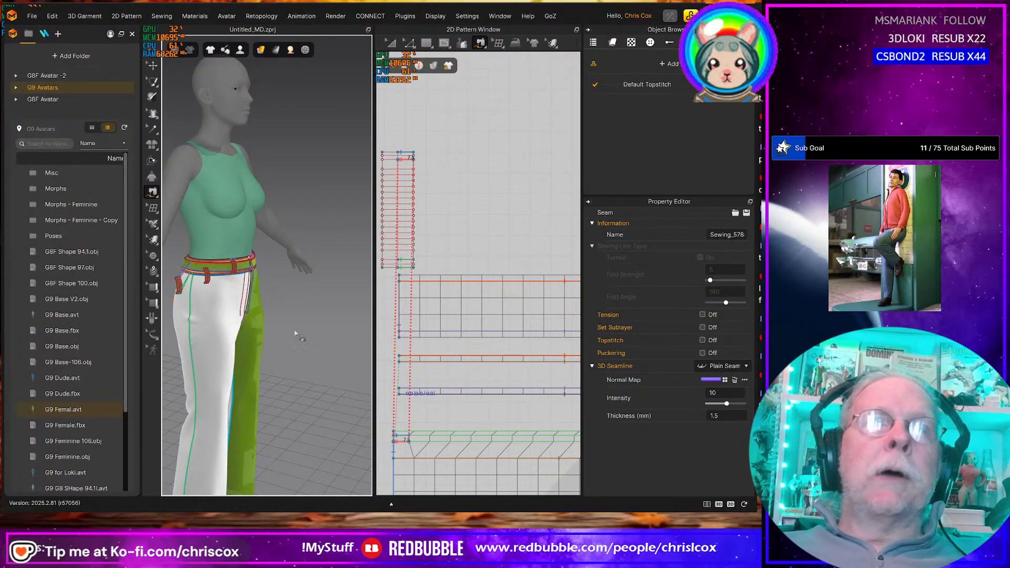
{"action": "scroll", "coordinate": [535, 372], "scroll_direction": "down", "scroll_amount": 3}
{"action": "scroll", "coordinate": [536, 372], "scroll_direction": "down", "scroll_amount": 2}
{"action": "middle_click_drag", "start_coordinate": [536, 372], "coordinate": [422, 341]}
{"action": "scroll", "coordinate": [424, 345], "scroll_direction": "up", "scroll_amount": 2}
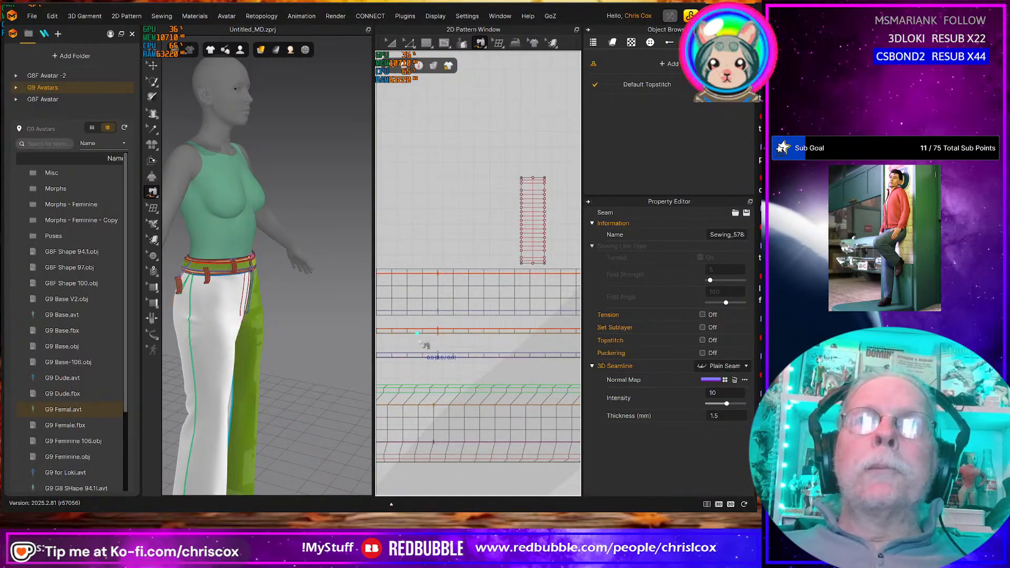
{"action": "middle_click_drag", "start_coordinate": [476, 357], "coordinate": [453, 351]}
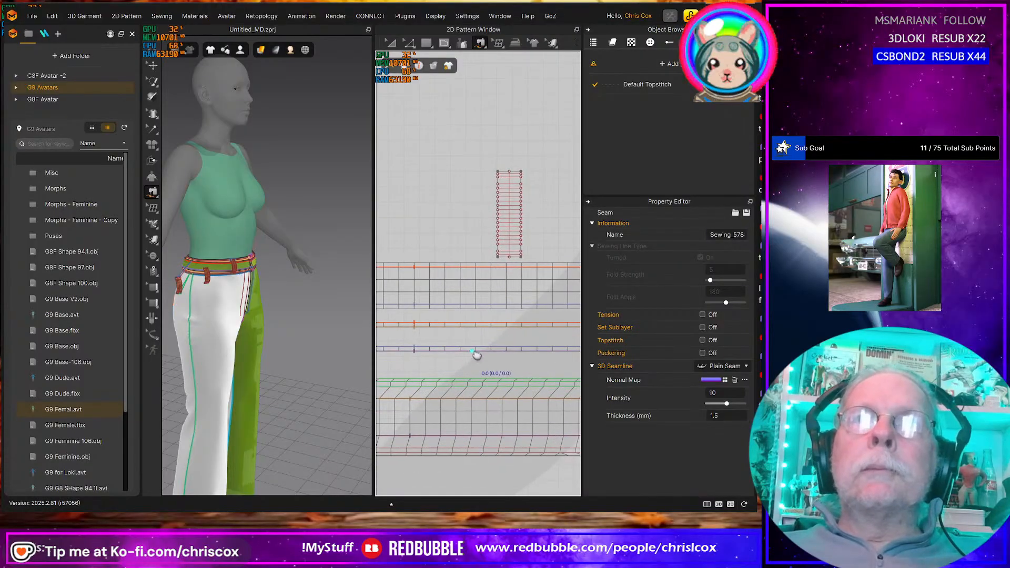
{"action": "left_click", "coordinate": [506, 171]}
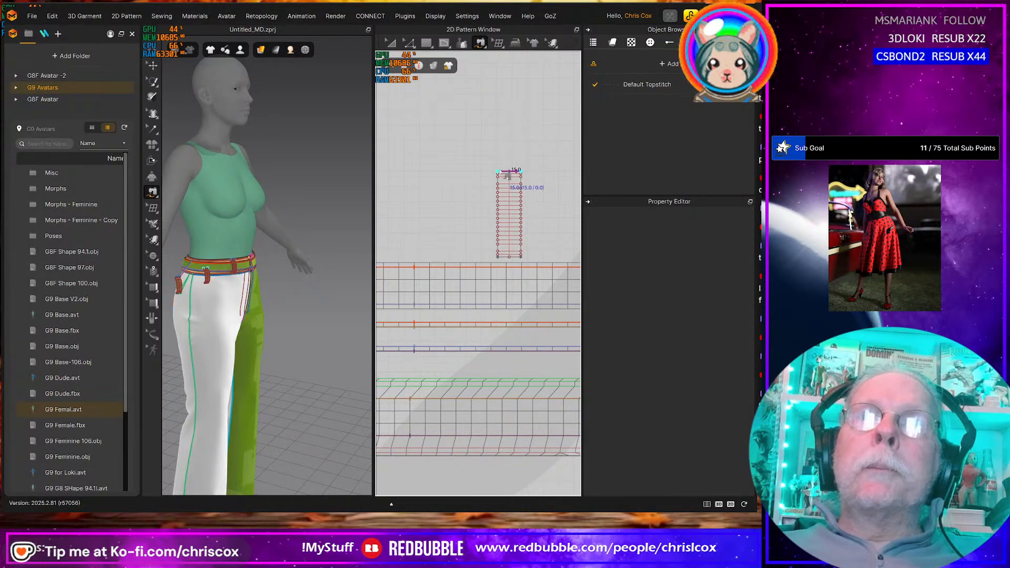
{"action": "left_click", "coordinate": [495, 387]}
{"action": "left_click", "coordinate": [479, 382]}
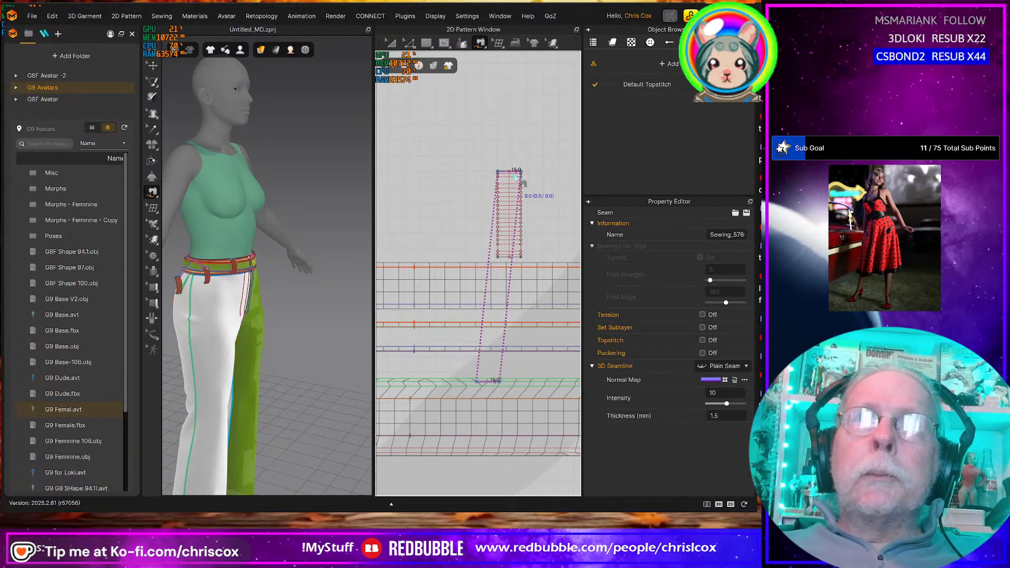
{"action": "left_click", "coordinate": [517, 179]}
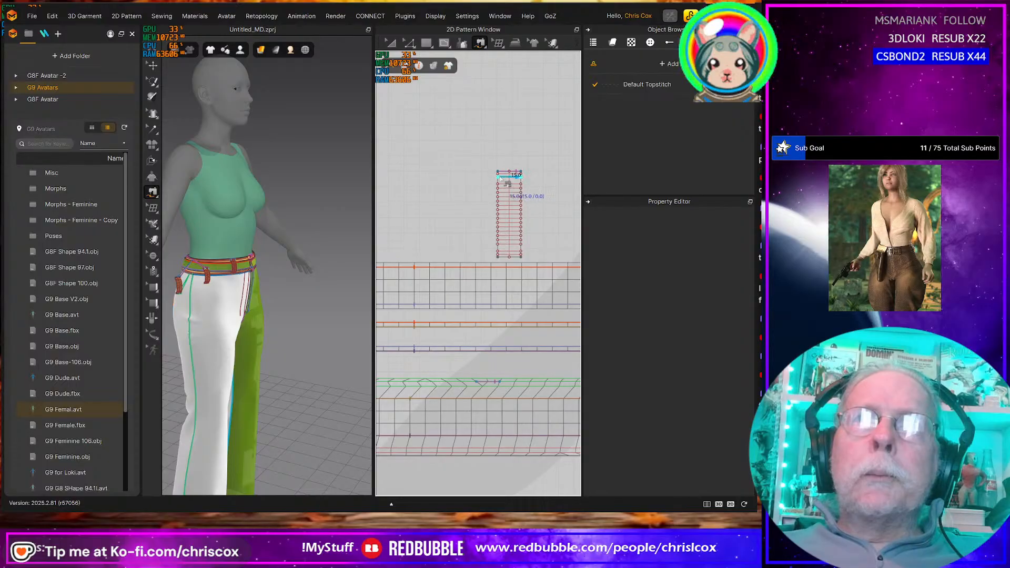
{"action": "left_click", "coordinate": [498, 386]}
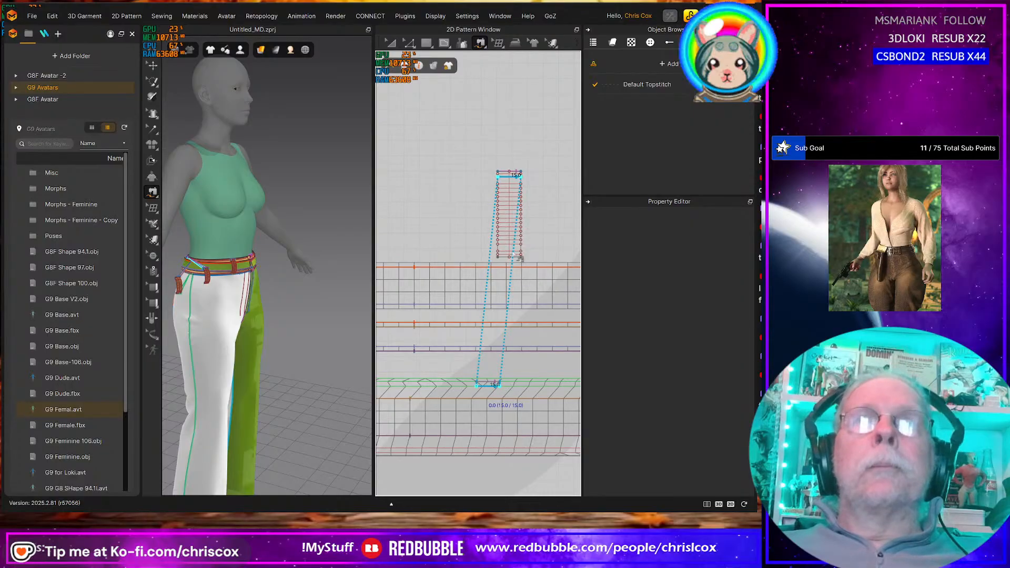
Sew 15 mm of the same loop's lower internal line and bottom edge to the waistband's lower internal line and bottom edge
{"action": "left_click", "coordinate": [520, 256]}
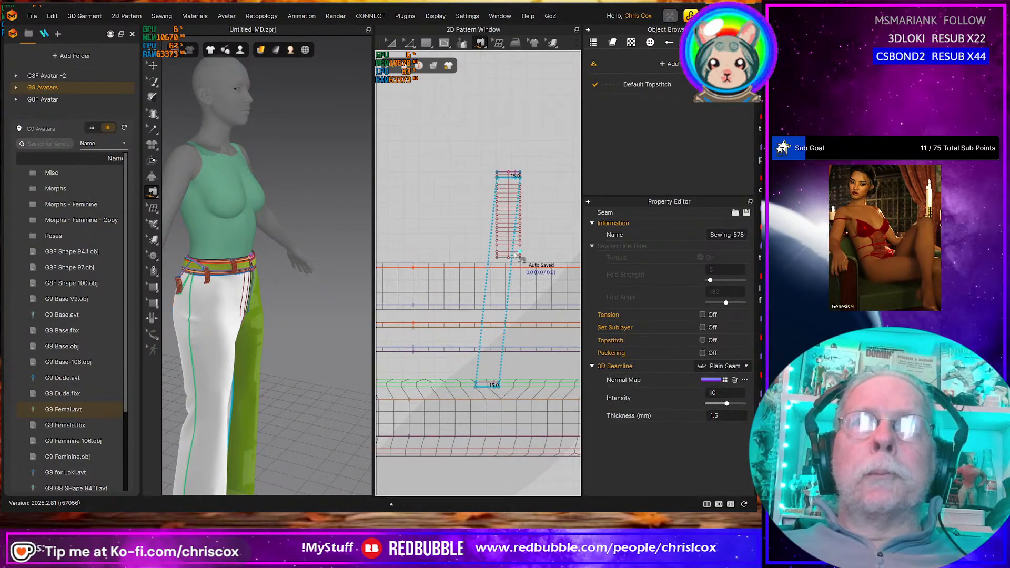
{"action": "left_click", "coordinate": [520, 255]}
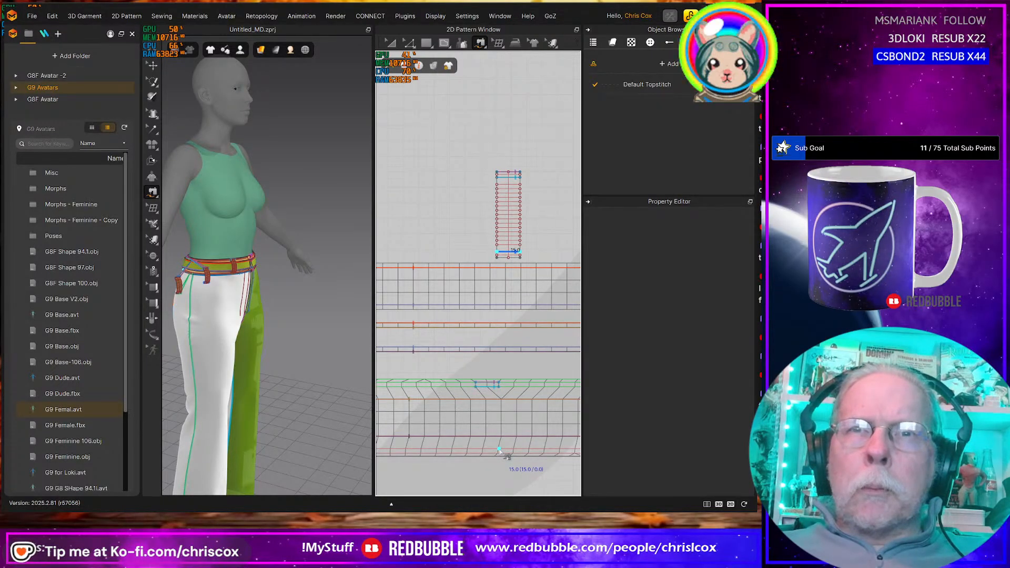
{"action": "left_click", "coordinate": [499, 450]}
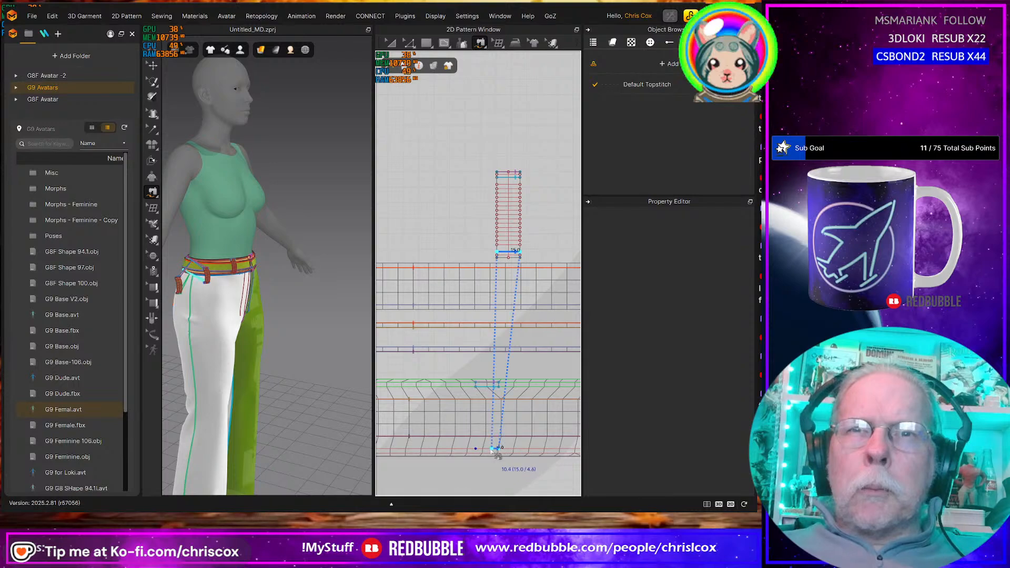
{"action": "left_click", "coordinate": [479, 448]}
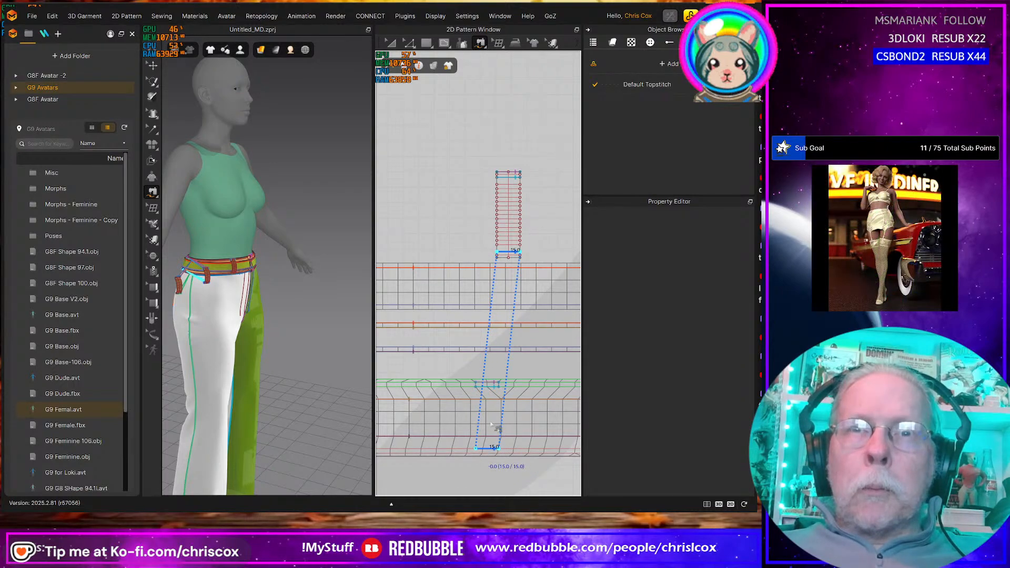
{"action": "left_click", "coordinate": [520, 256]}
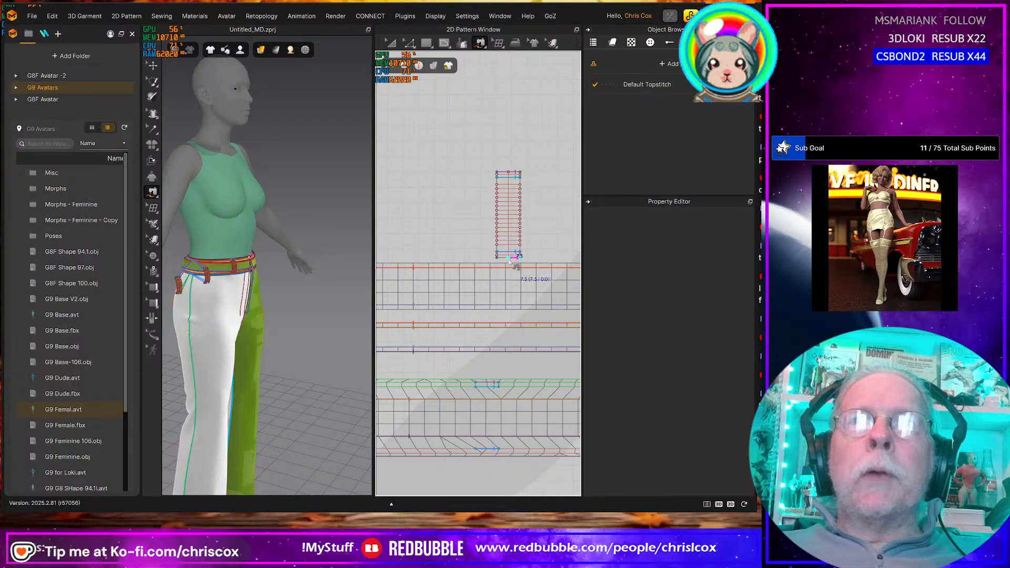
{"action": "left_click", "coordinate": [500, 260]}
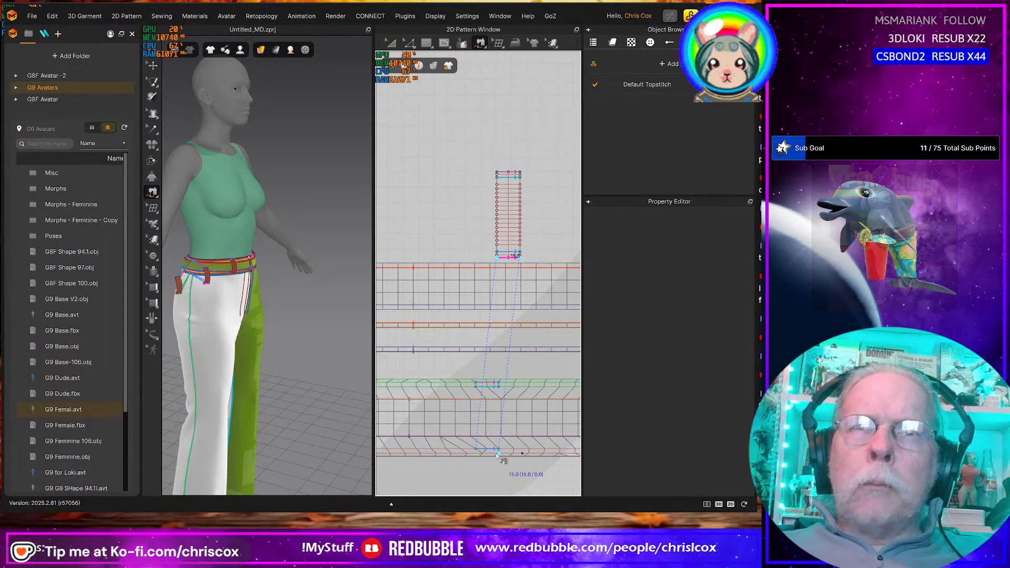
{"action": "left_click", "coordinate": [498, 453]}
{"action": "left_click", "coordinate": [478, 455]}
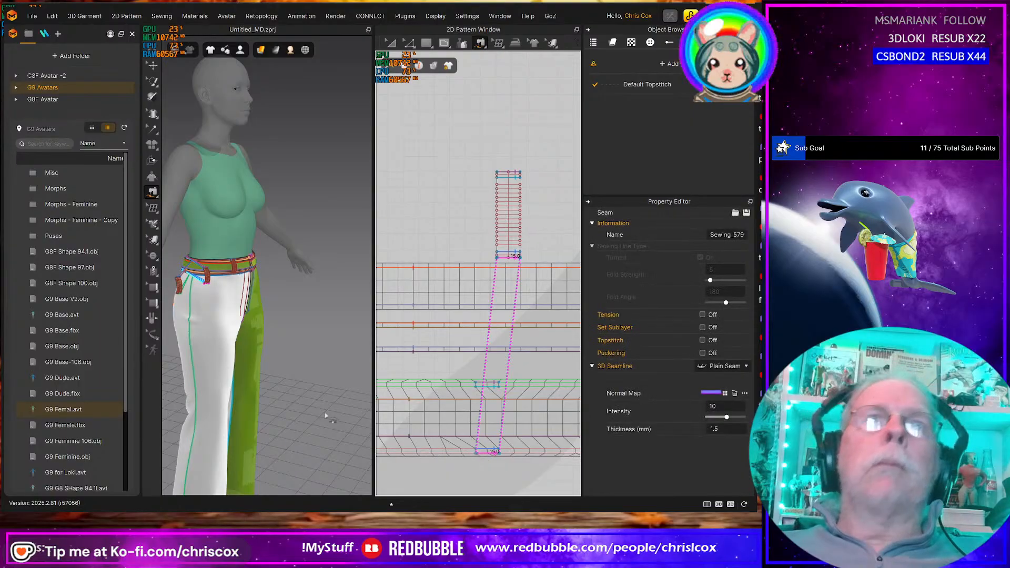
Simulate the garment and pull the belt and the centre-back loop into place at the back of the waistband
{"action": "right_click_drag", "start_coordinate": [327, 416], "coordinate": [389, 409]}
{"action": "key", "text": "space"}
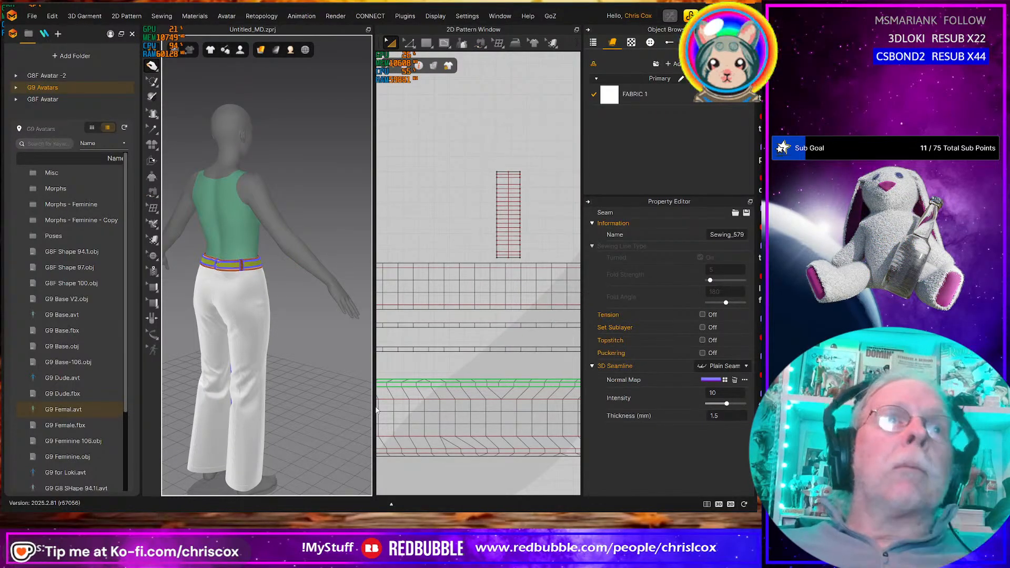
{"action": "scroll", "coordinate": [261, 326], "scroll_direction": "up", "scroll_amount": 5}
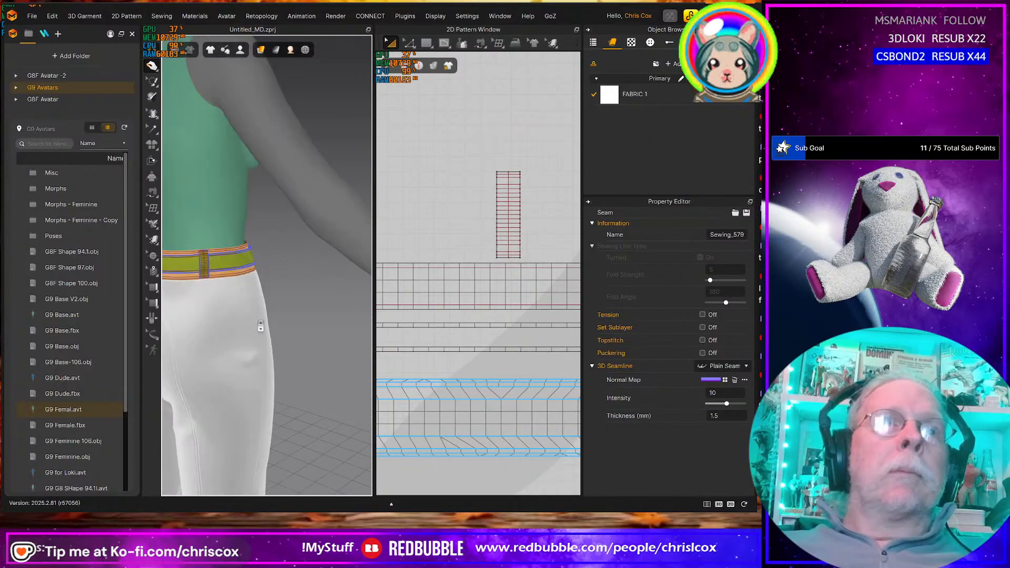
{"action": "right_click_drag", "start_coordinate": [260, 318], "coordinate": [361, 318]}
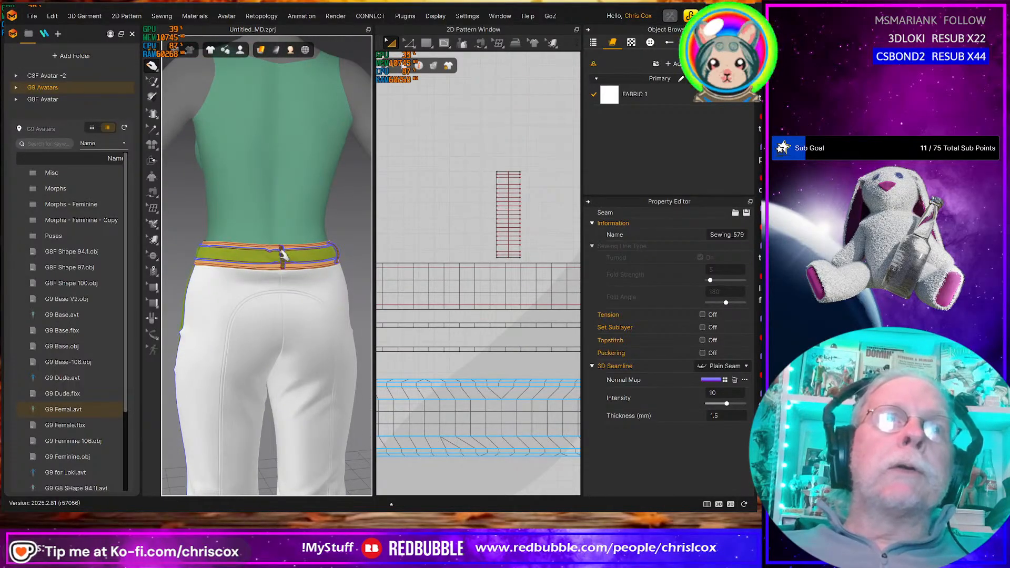
{"action": "left_click", "coordinate": [283, 258]}
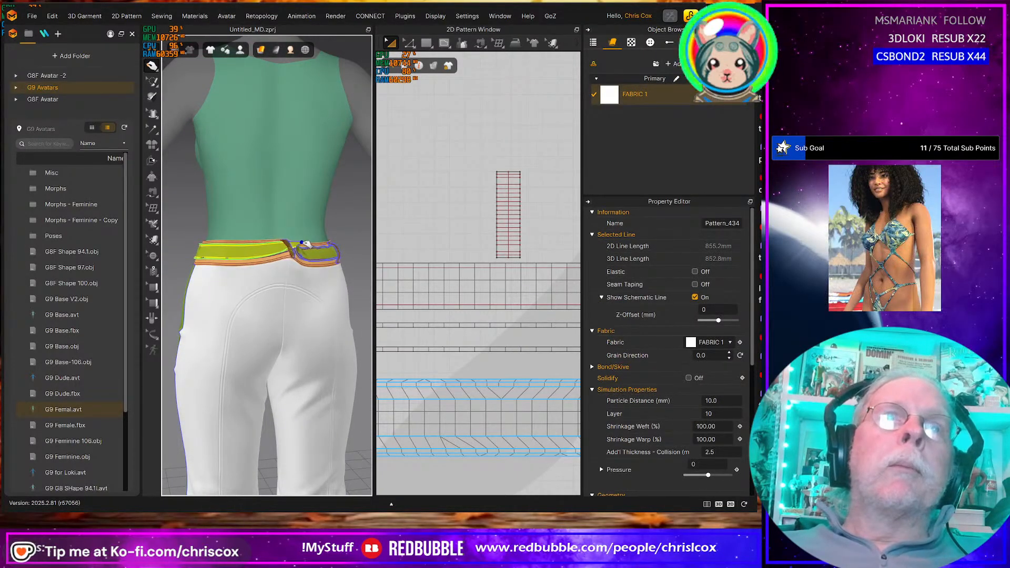
{"action": "scroll", "coordinate": [286, 279], "scroll_direction": "down", "scroll_amount": 1}
{"action": "scroll", "coordinate": [287, 282], "scroll_direction": "up", "scroll_amount": 4}
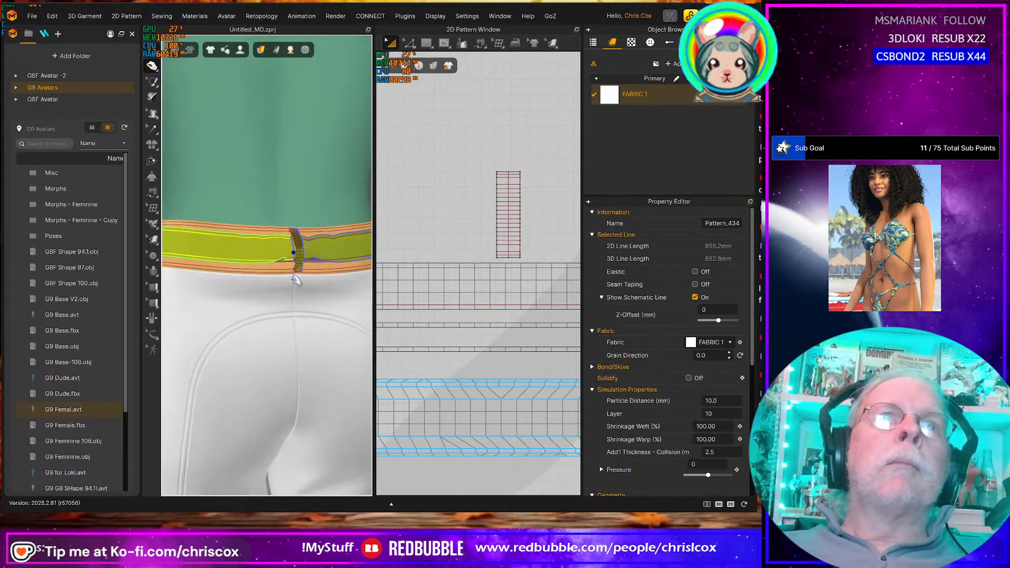
{"action": "right_click_drag", "start_coordinate": [287, 283], "coordinate": [337, 244]}
{"action": "left_click_drag", "start_coordinate": [308, 241], "coordinate": [234, 228]}
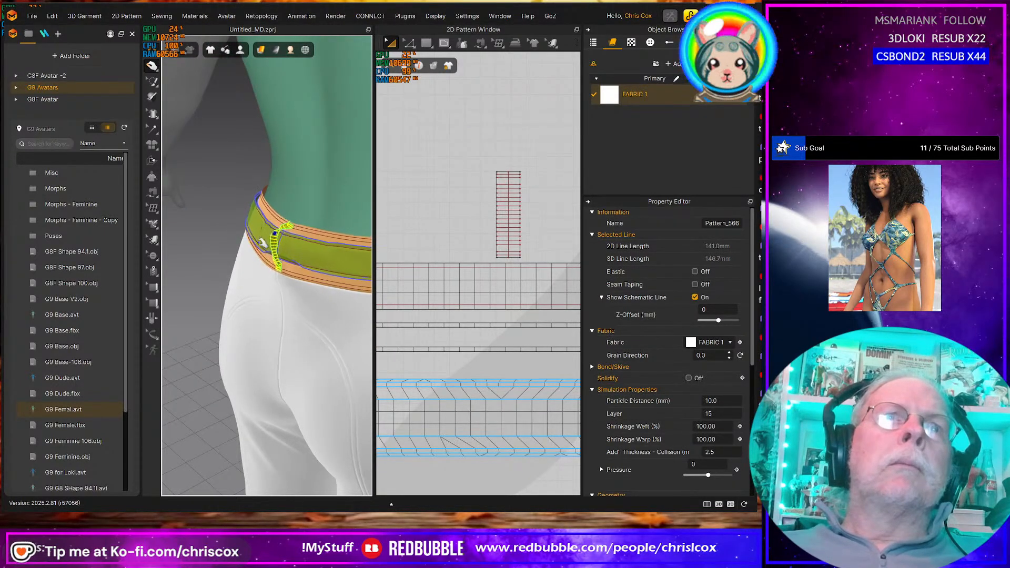
{"action": "right_click_drag", "start_coordinate": [242, 252], "coordinate": [351, 268]}
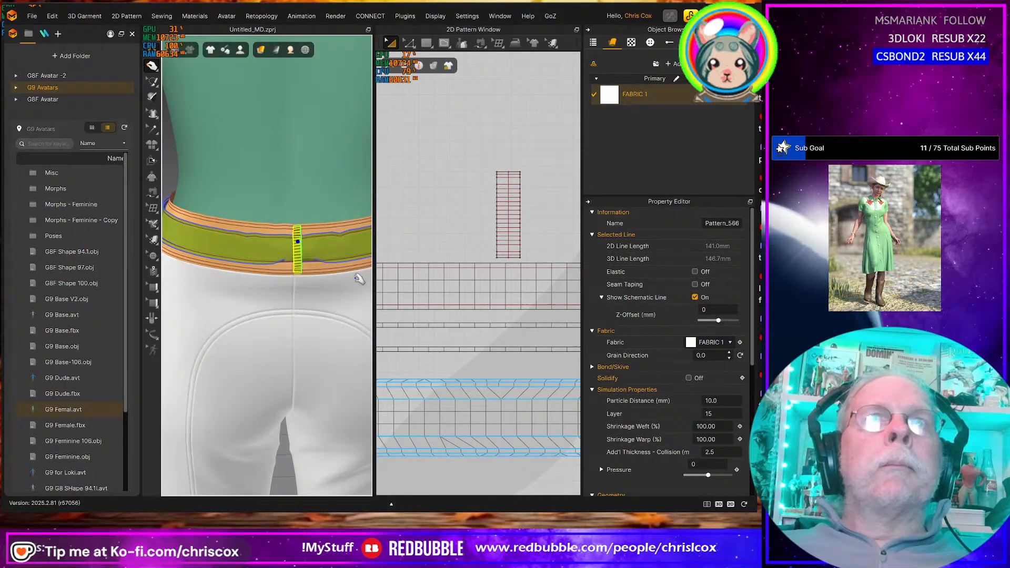
Move the centre-back loop pattern beside the centre-back end of the other waistband half in the 2D layout
{"action": "left_click", "coordinate": [520, 257]}
{"action": "left_click", "coordinate": [520, 256]}
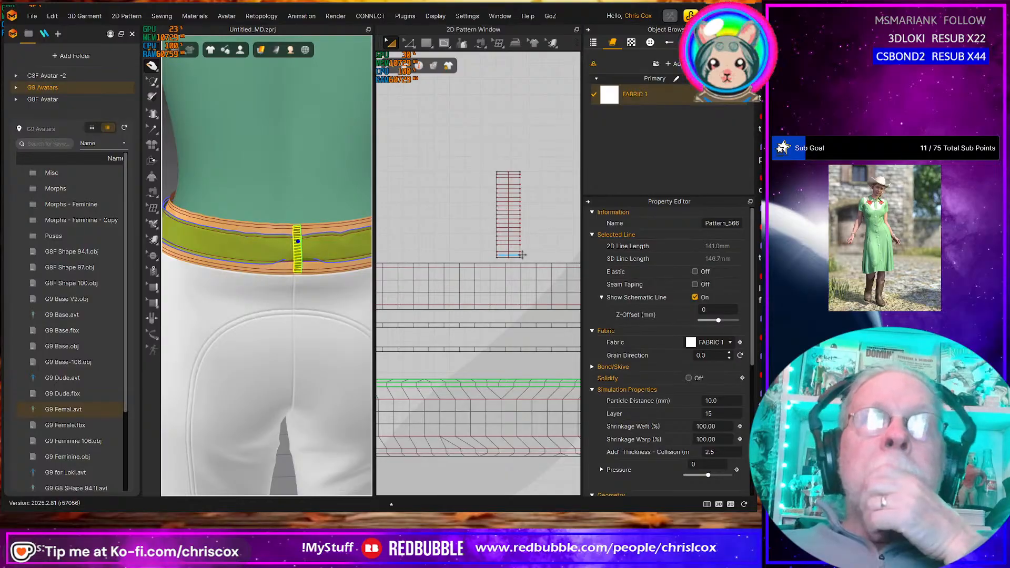
{"action": "scroll", "coordinate": [521, 255], "scroll_direction": "down", "scroll_amount": 4}
{"action": "left_click_drag", "start_coordinate": [468, 200], "coordinate": [415, 267]}
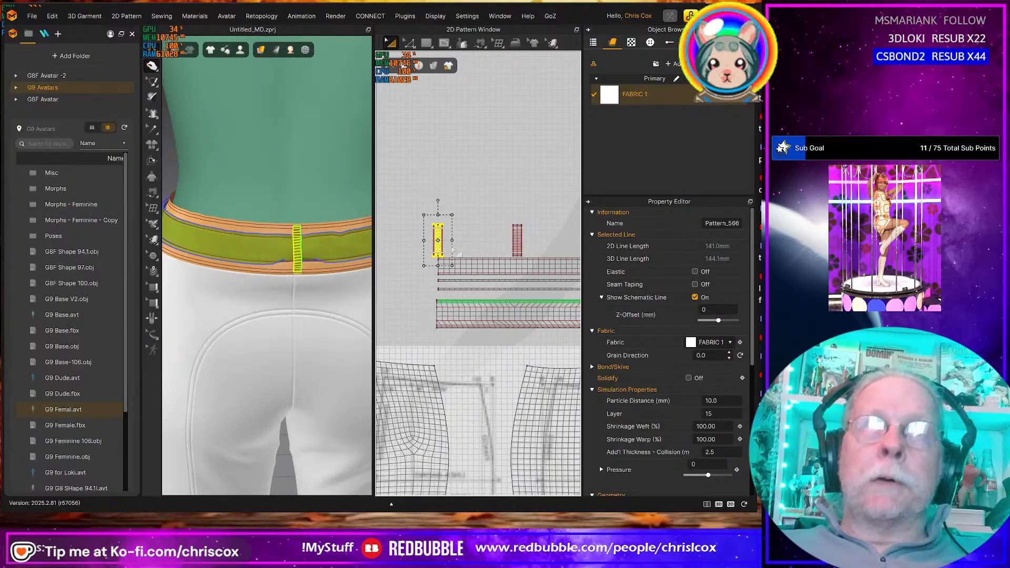
{"action": "scroll", "coordinate": [457, 254], "scroll_direction": "down", "scroll_amount": 3}
{"action": "middle_click_drag", "start_coordinate": [462, 254], "coordinate": [409, 260]}
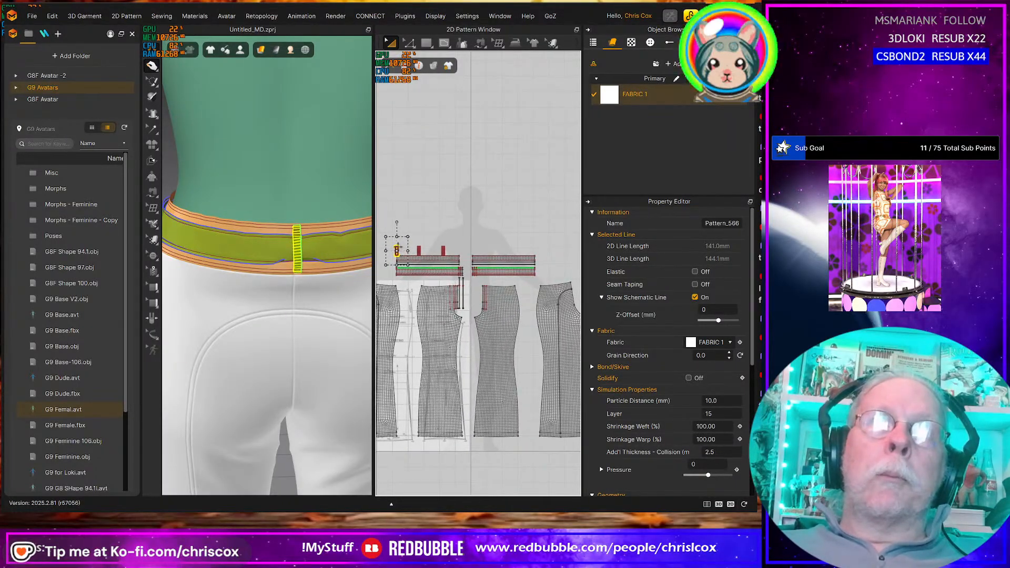
{"action": "key", "text": "ctrl+v"}
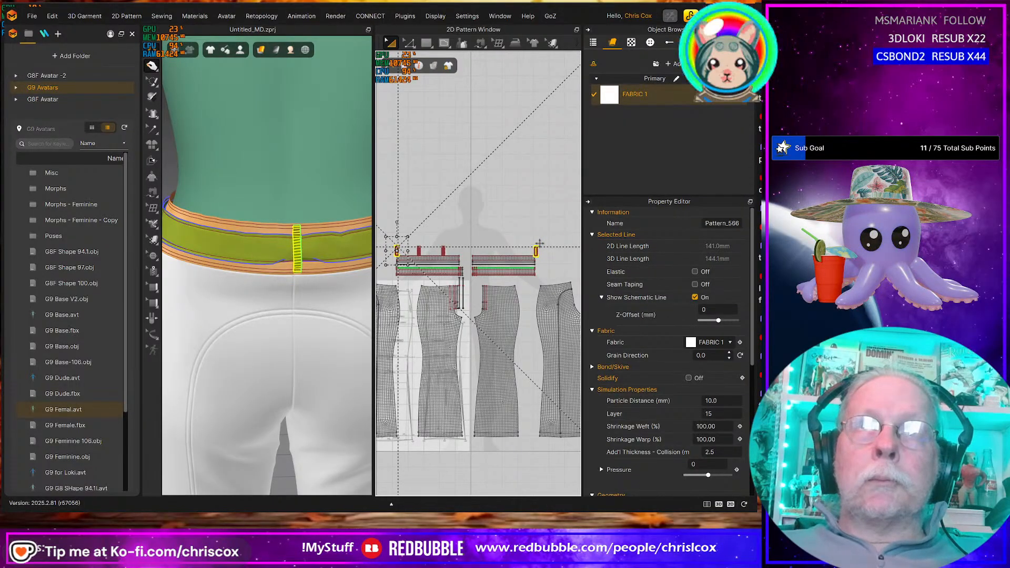
{"action": "left_click", "coordinate": [539, 243]}
{"action": "scroll", "coordinate": [537, 263], "scroll_direction": "up", "scroll_amount": 5}
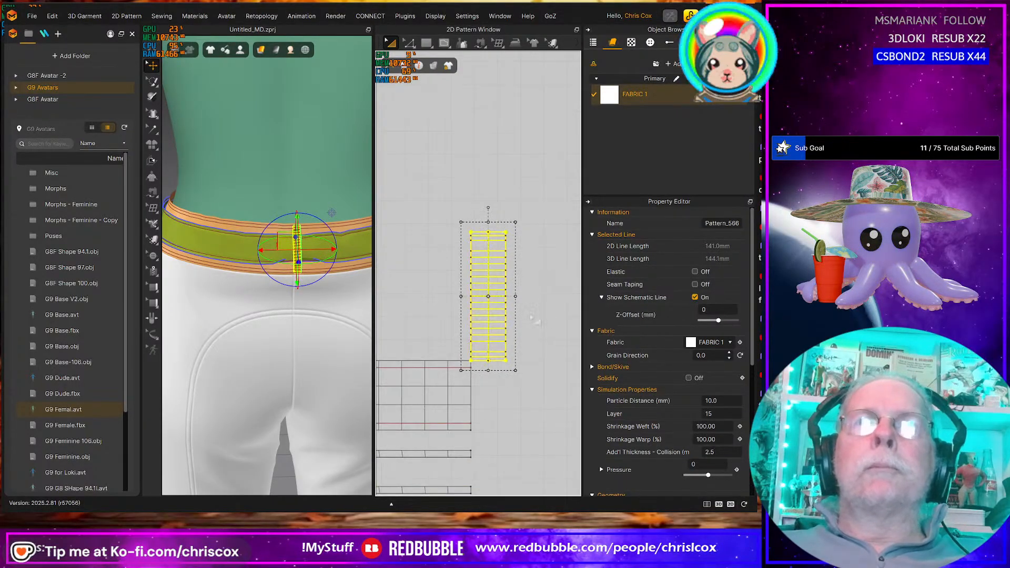
{"action": "middle_click_drag", "start_coordinate": [535, 321], "coordinate": [559, 163]}
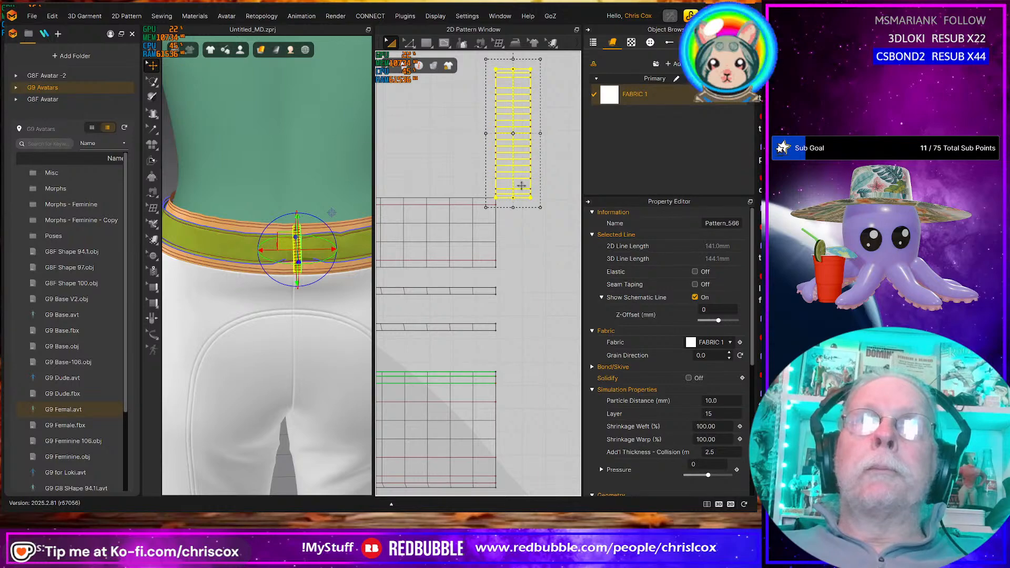
{"action": "left_click_drag", "start_coordinate": [521, 185], "coordinate": [531, 463]}
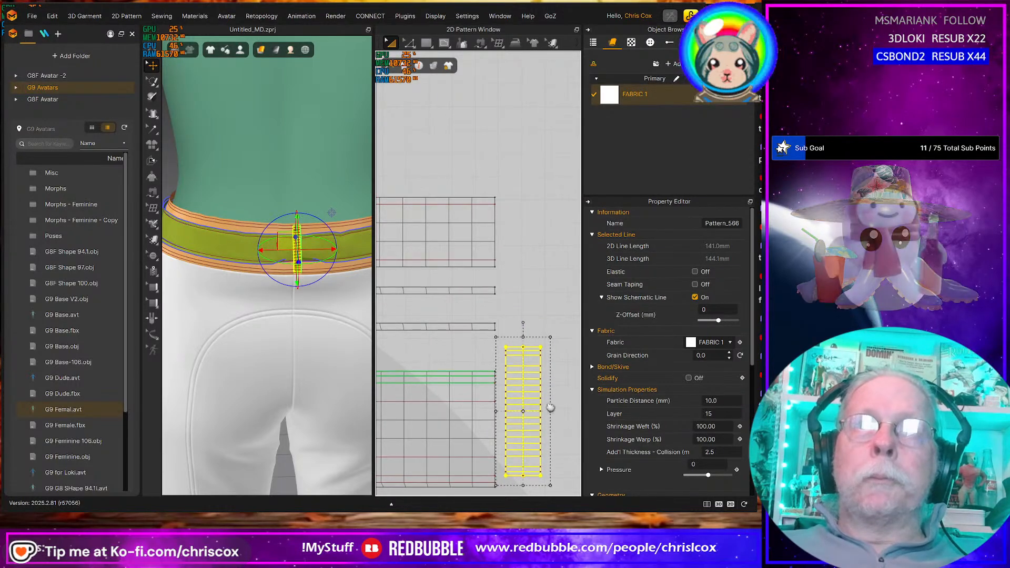
{"action": "middle_click_drag", "start_coordinate": [558, 391], "coordinate": [571, 330]}
Sew the 7.5 mm left half of the centre-back loop's top edge and upper internal line to the upper lines of the other waistband half
{"action": "key", "text": "m"}
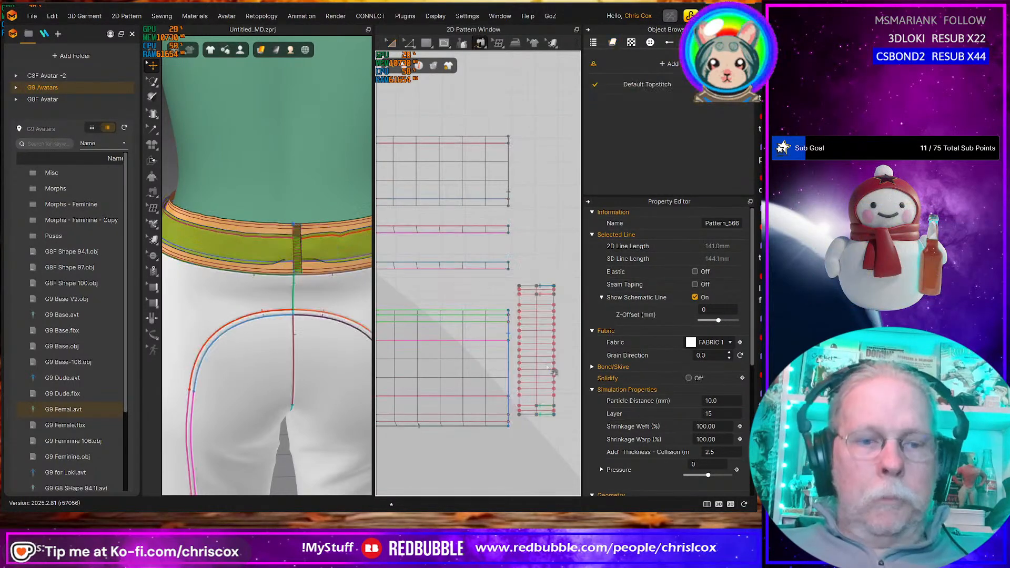
{"action": "left_click", "coordinate": [536, 287]}
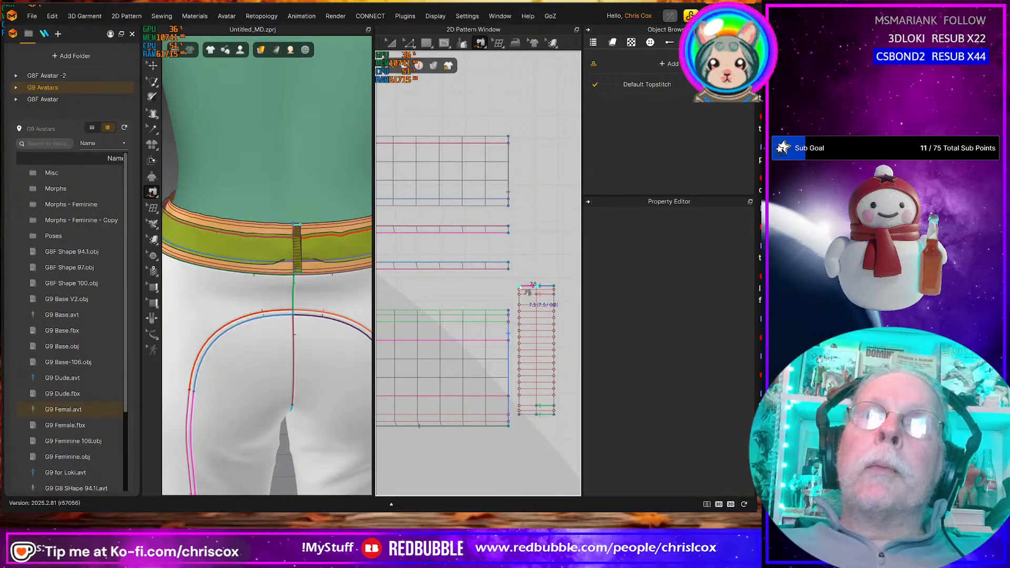
{"action": "left_click", "coordinate": [507, 316]}
{"action": "left_click", "coordinate": [491, 317]}
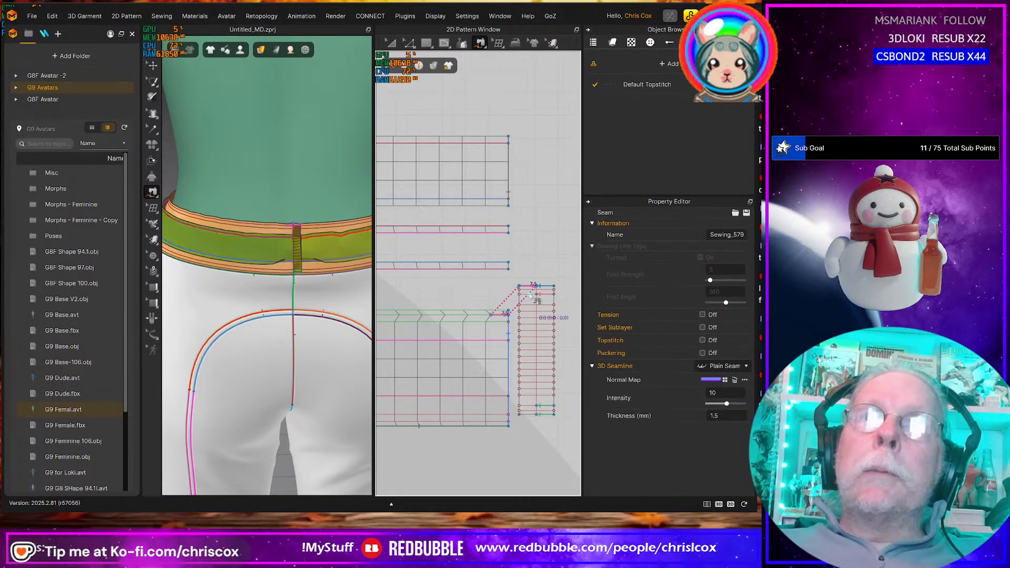
{"action": "left_click", "coordinate": [535, 294]}
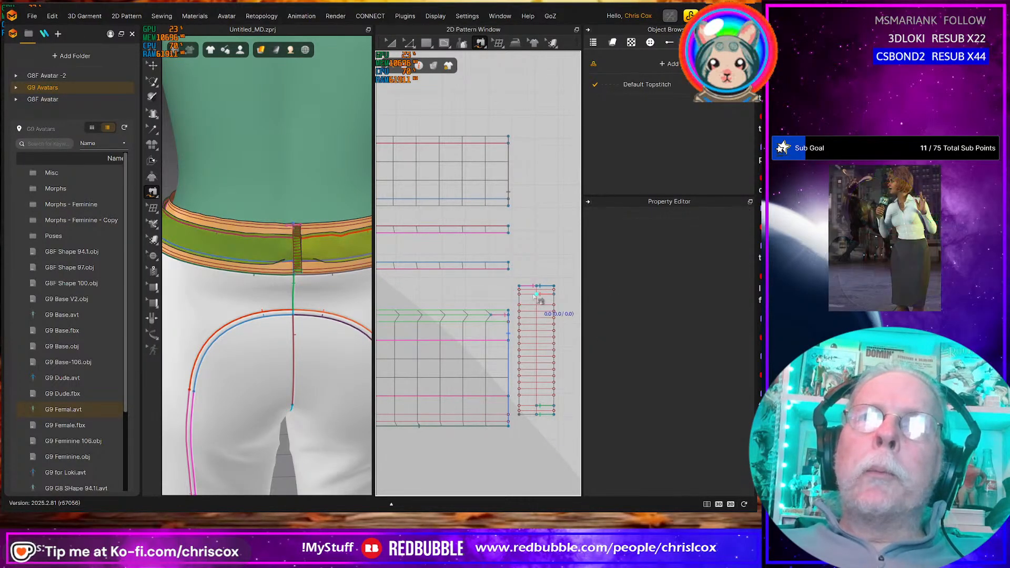
{"action": "left_click", "coordinate": [491, 320]}
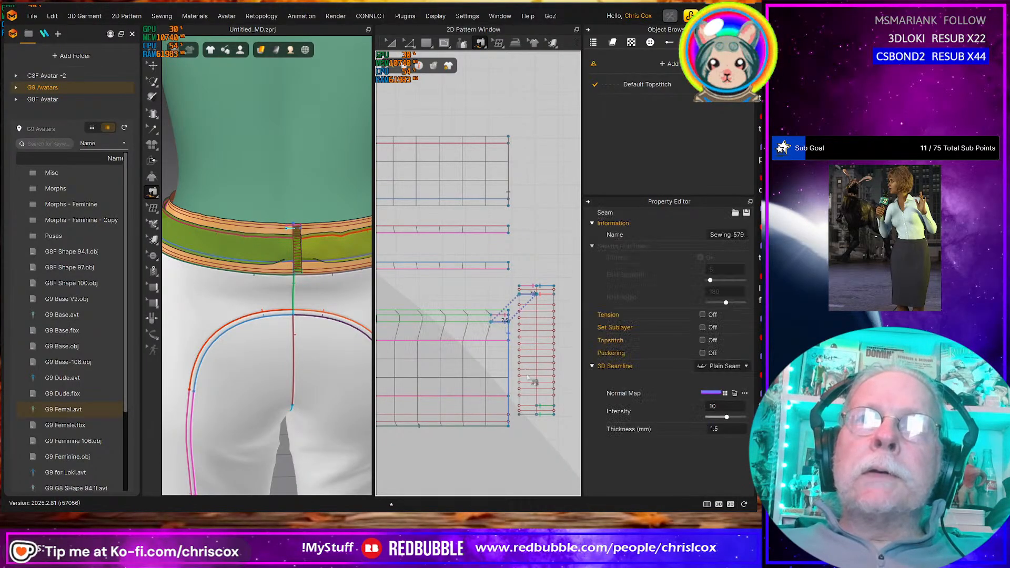
Sew the 7.5 mm left half of the loop's lower internal line and bottom edge to the same waistband half's lower internal line and bottom edge
{"action": "left_click", "coordinate": [537, 406]}
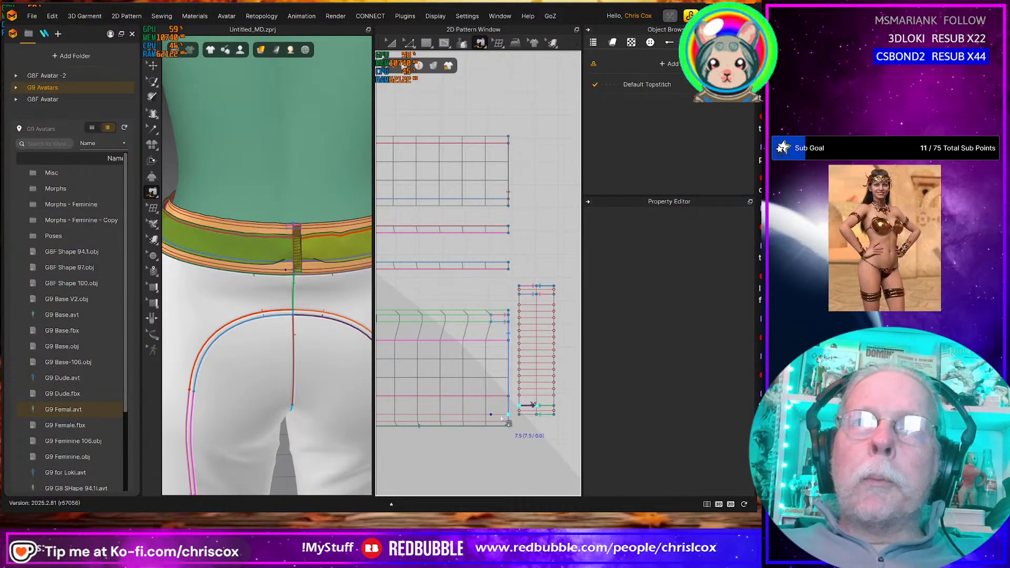
{"action": "left_click", "coordinate": [524, 417]}
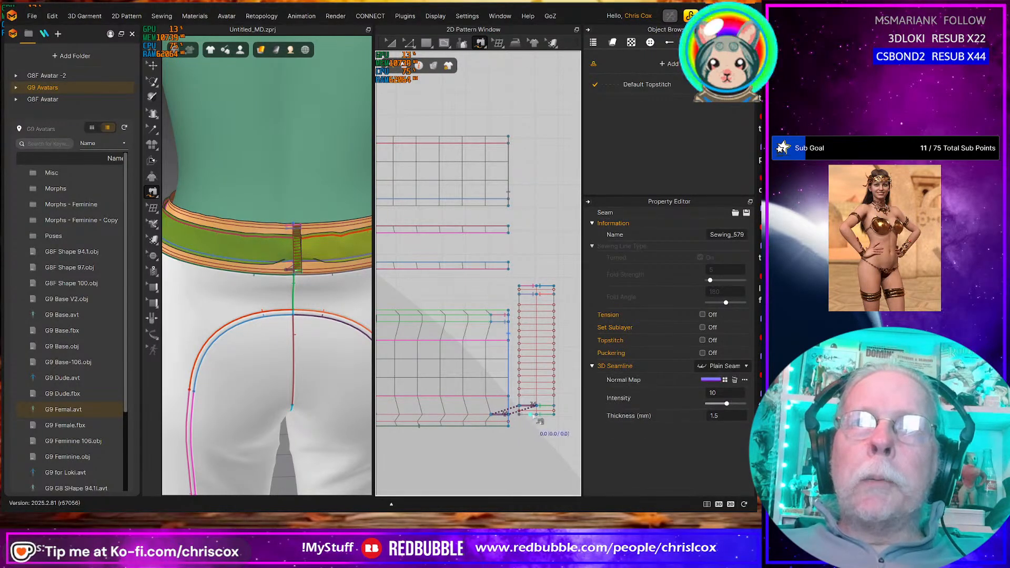
{"action": "left_click", "coordinate": [528, 420]}
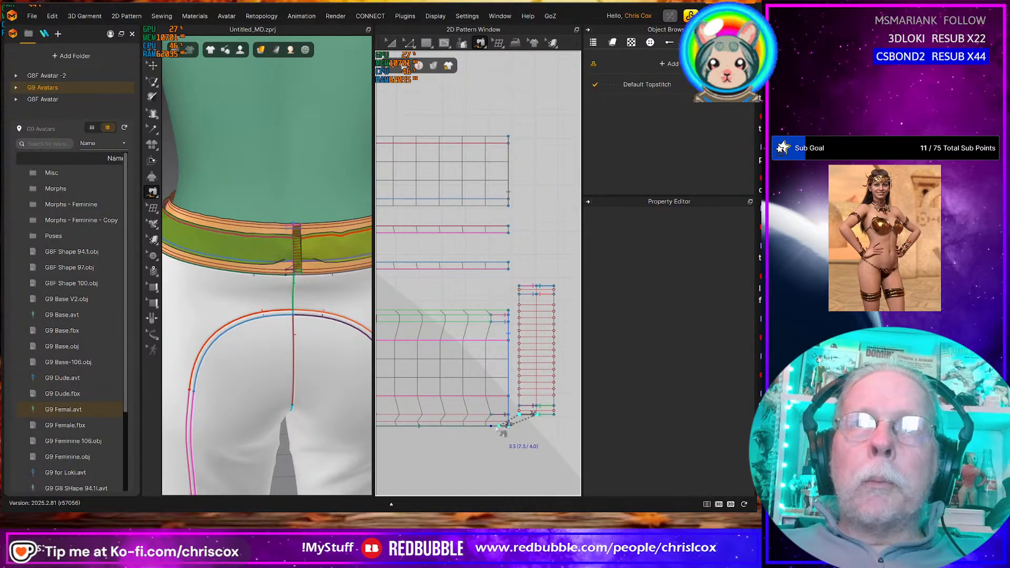
{"action": "left_click", "coordinate": [375, 406]}
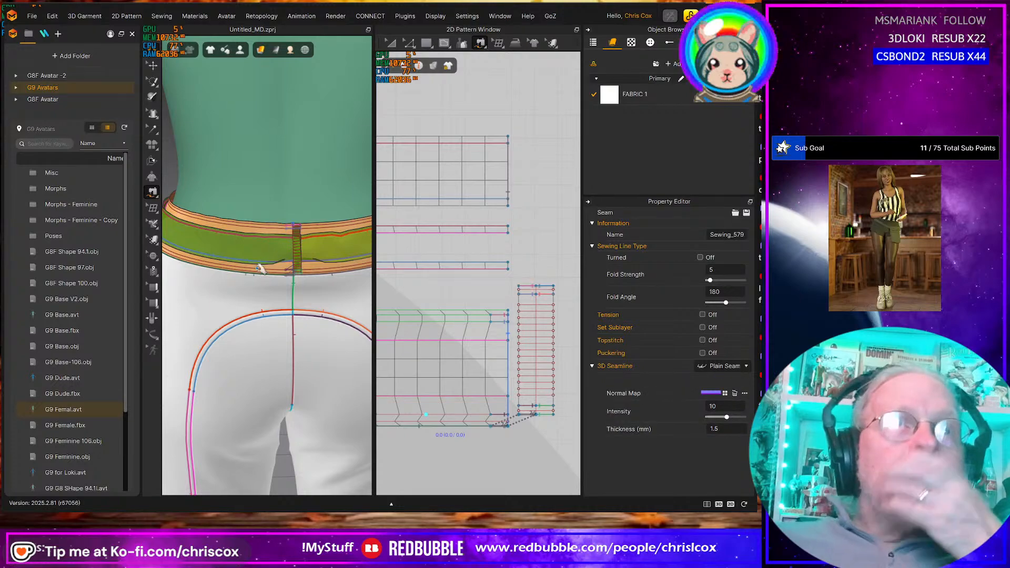
Simulate the new seams and pull the centre-back loop flat over the belt
{"action": "key", "text": "q"}
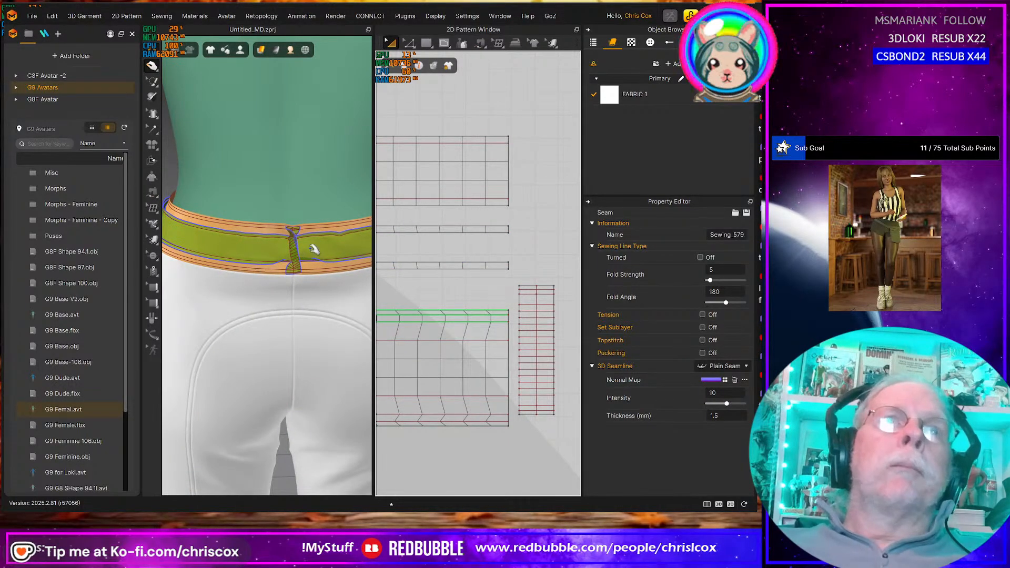
{"action": "left_click", "coordinate": [296, 260]}
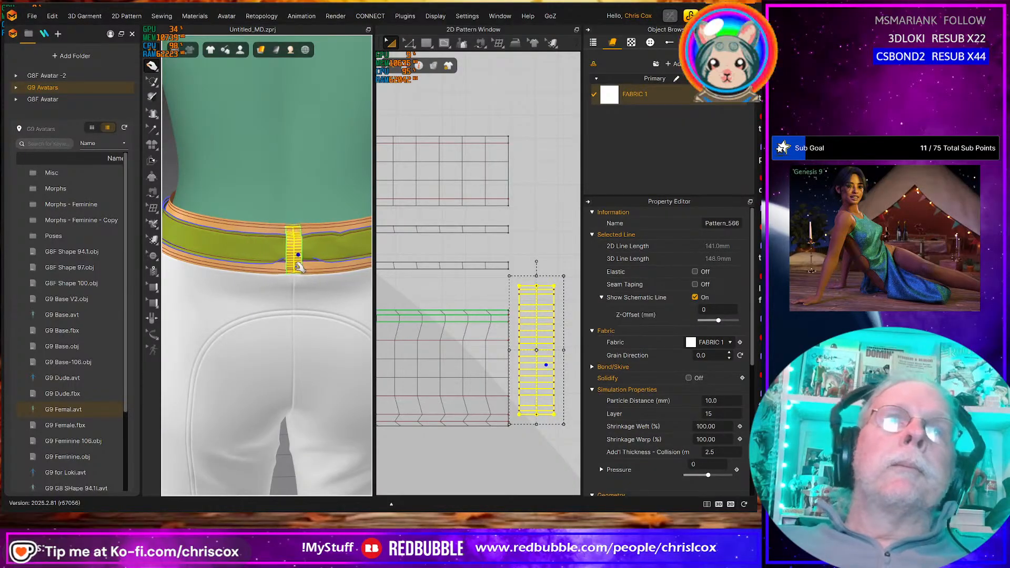
{"action": "right_click_drag", "start_coordinate": [290, 270], "coordinate": [318, 259]}
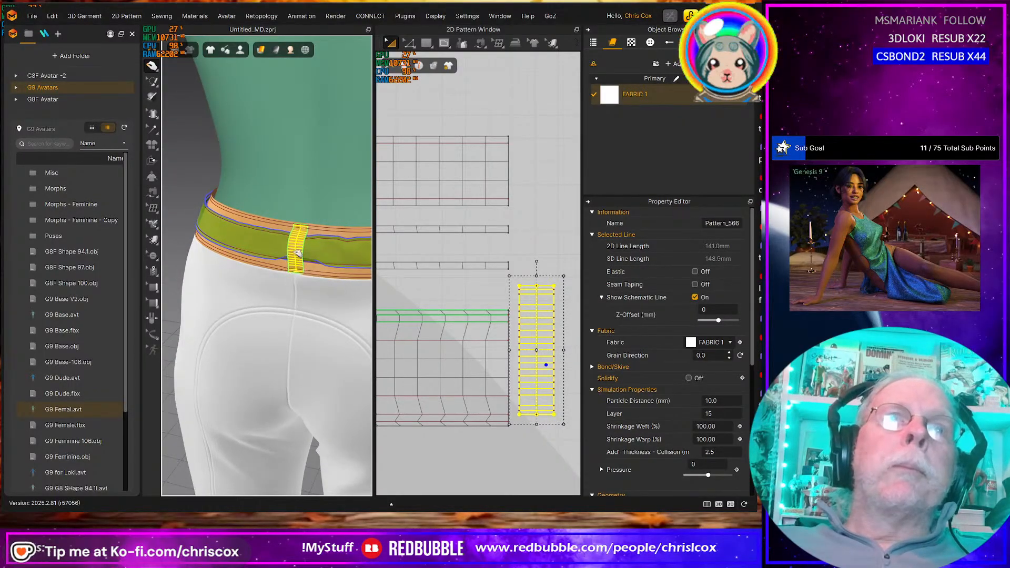
Select both belt pieces, strengthen them, and pull the belt smooth beside the centre-back loop
{"action": "left_click", "coordinate": [329, 258]}
{"action": "left_click", "coordinate": [327, 257], "text": "shift"}
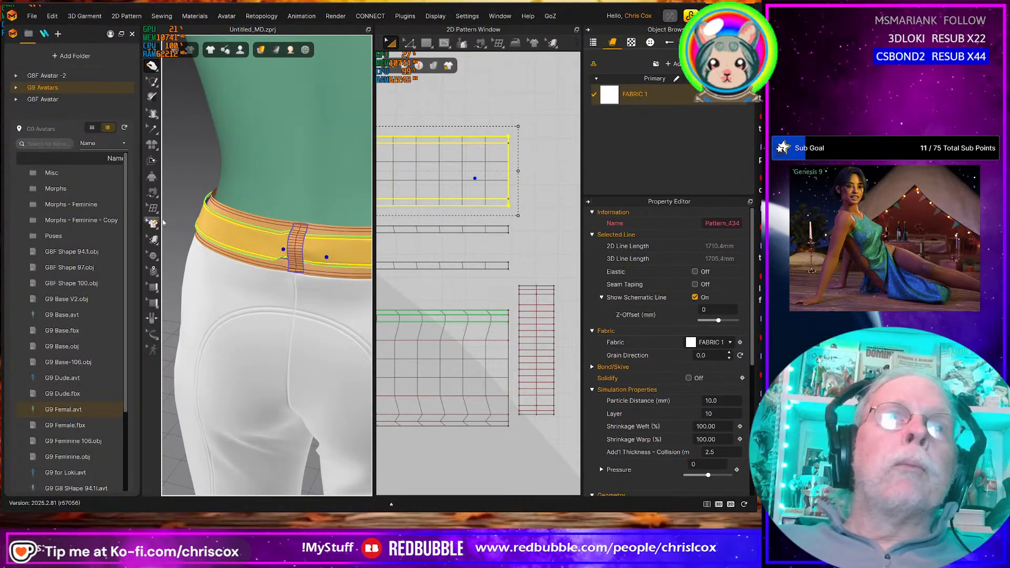
{"action": "mouse_move", "coordinate": [270, 245]}
{"action": "left_mouse_down"}
{"action": "mouse_move", "coordinate": [249, 227]}
{"action": "mouse_move", "coordinate": [283, 244]}
{"action": "left_mouse_up"}
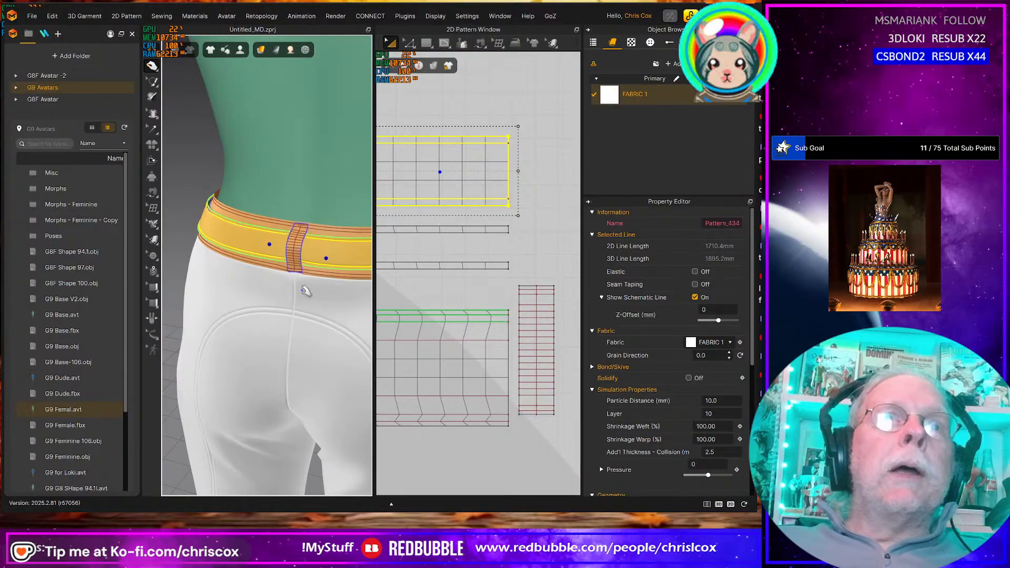
Pull the lower end of the centre-back loop so that it lies straight and unfolded over the belt and waistband
{"action": "scroll", "coordinate": [305, 291], "scroll_direction": "up", "scroll_amount": 6}
{"action": "mouse_move", "coordinate": [304, 292]}
{"action": "right_mouse_down"}
{"action": "mouse_move", "coordinate": [277, 287]}
{"action": "mouse_move", "coordinate": [288, 291]}
{"action": "right_mouse_up"}
{"action": "left_click", "coordinate": [269, 290]}
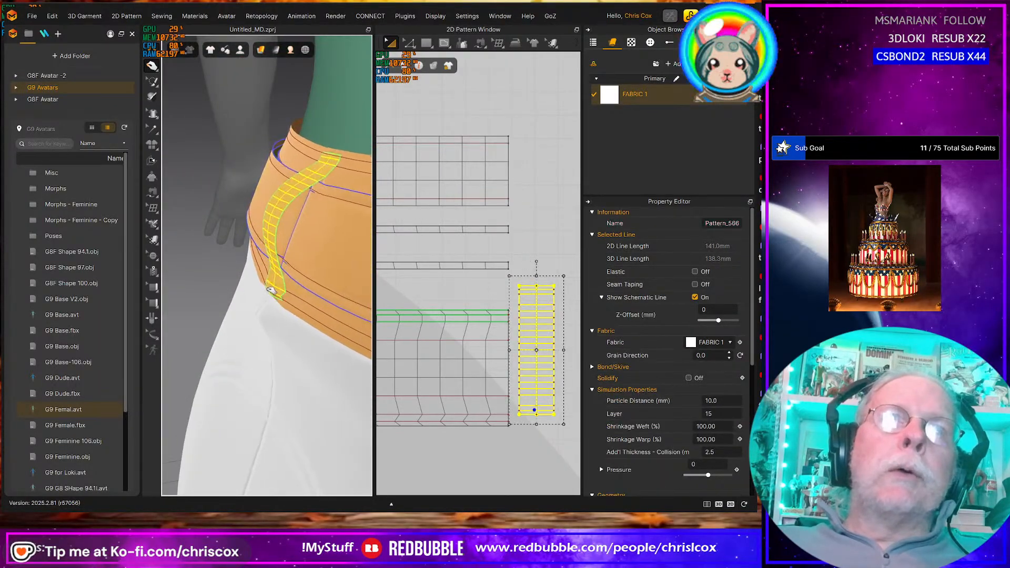
{"action": "left_click_drag", "start_coordinate": [270, 289], "coordinate": [285, 265]}
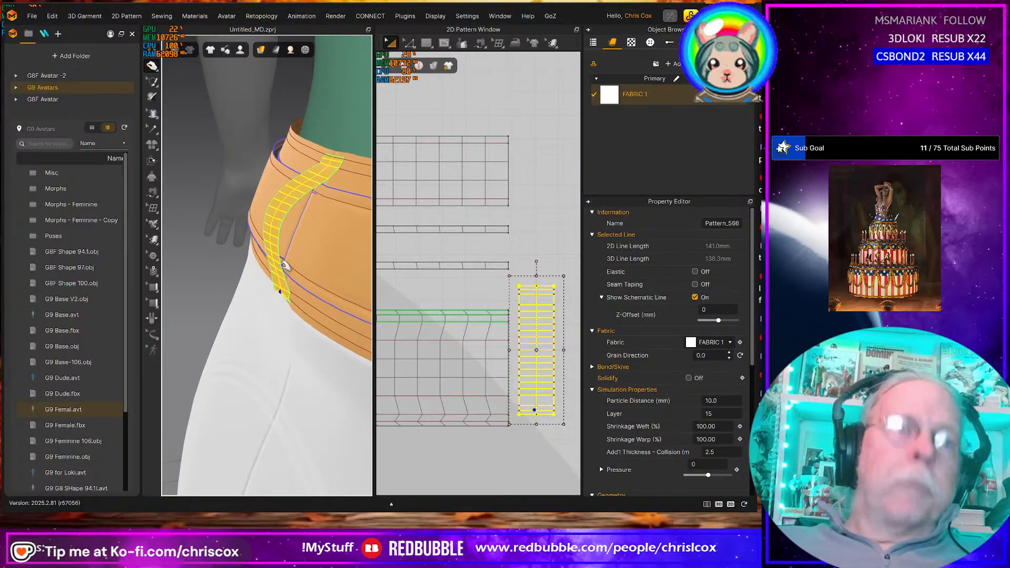
{"action": "right_click_drag", "start_coordinate": [288, 266], "coordinate": [364, 256]}
{"action": "right_click_drag", "start_coordinate": [283, 287], "coordinate": [220, 287]}
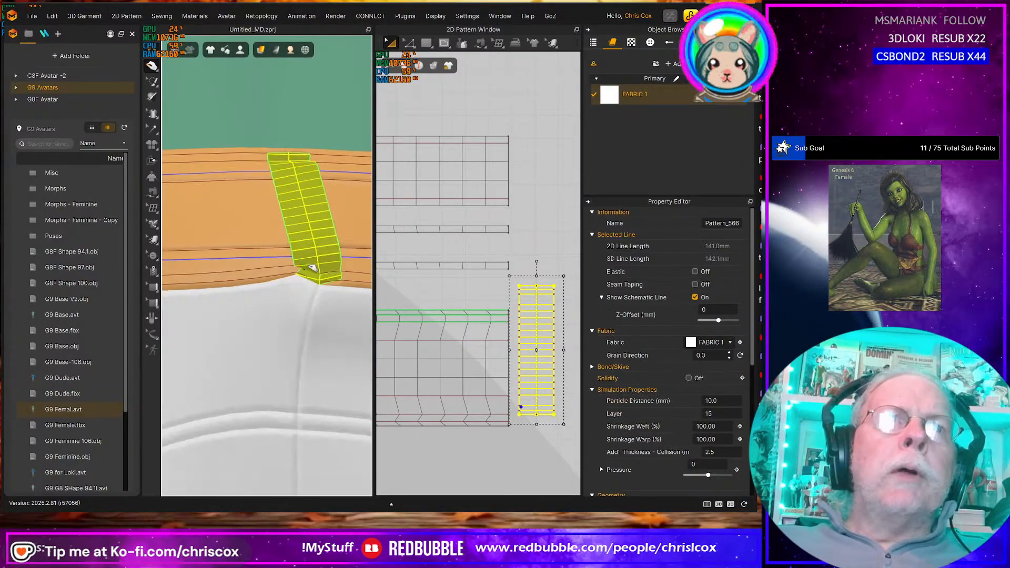
{"action": "left_click_drag", "start_coordinate": [301, 270], "coordinate": [309, 262]}
{"action": "right_click_drag", "start_coordinate": [310, 262], "coordinate": [368, 264]}
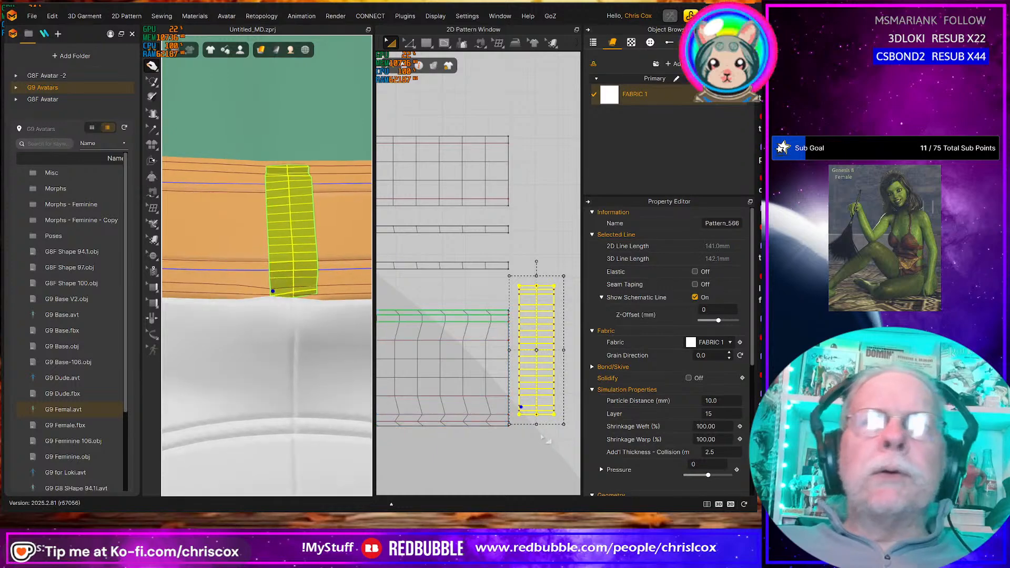
Delete the seam joining the left half of the centre-back loop's bottom edge to the waistband half's bottom edge
{"action": "key", "text": "m"}
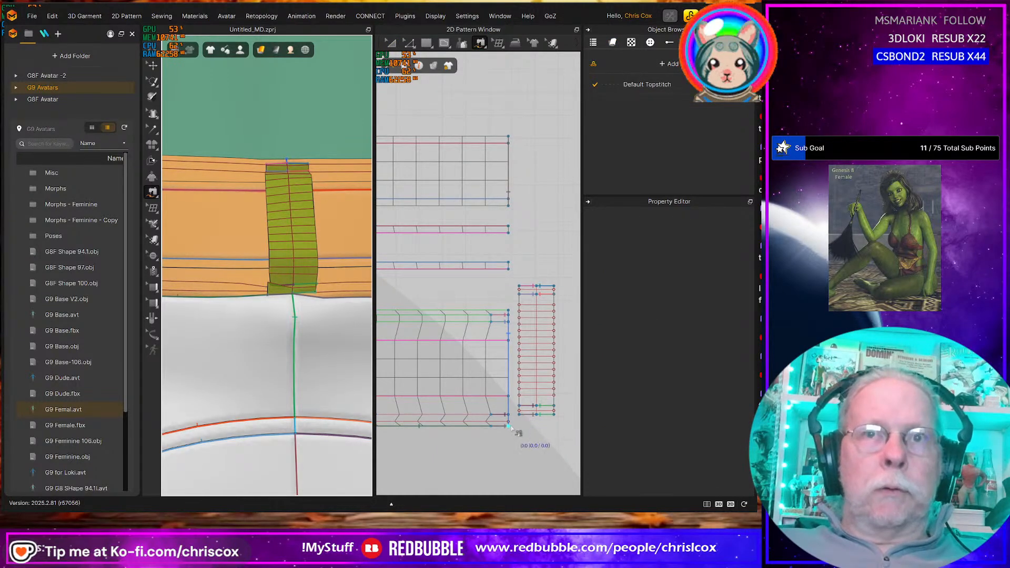
{"action": "key", "text": "a"}
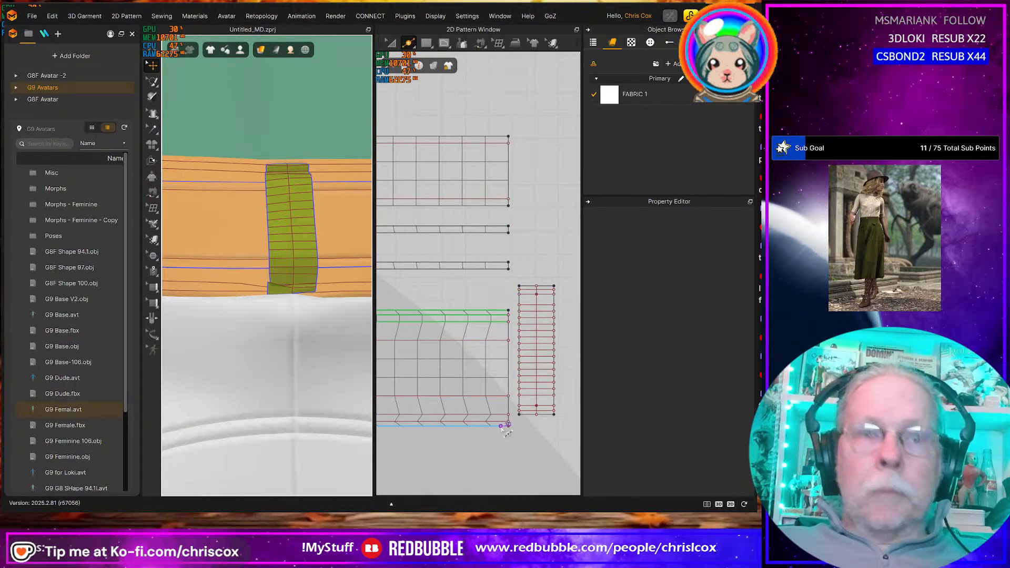
{"action": "key", "text": "b"}
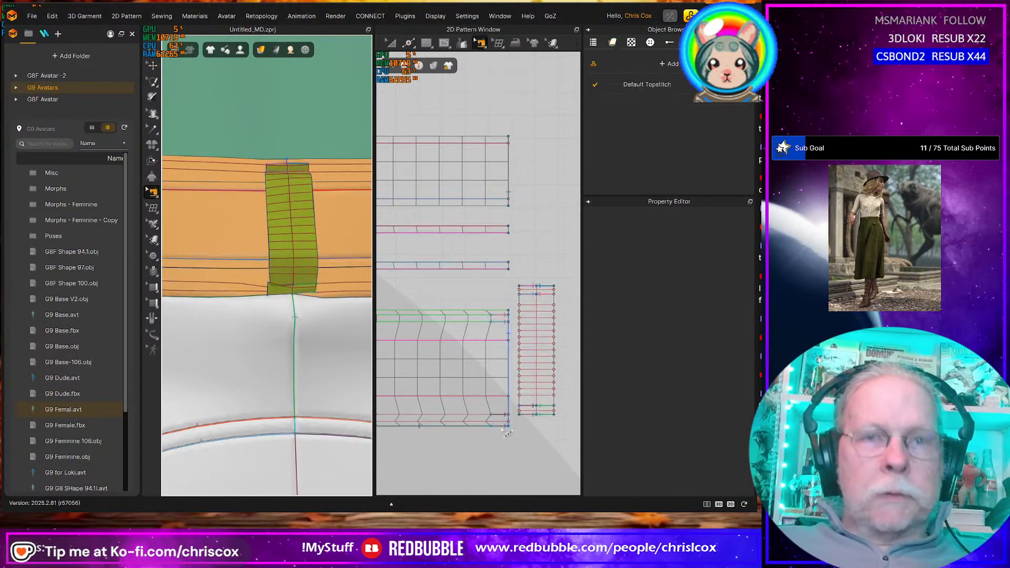
{"action": "left_click", "coordinate": [532, 419]}
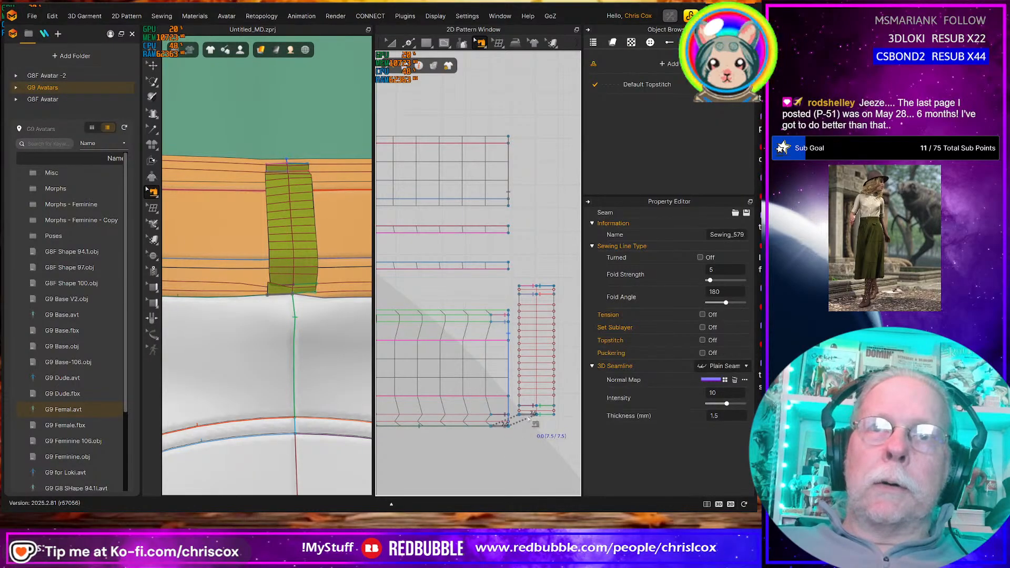
{"action": "left_click", "coordinate": [529, 418]}
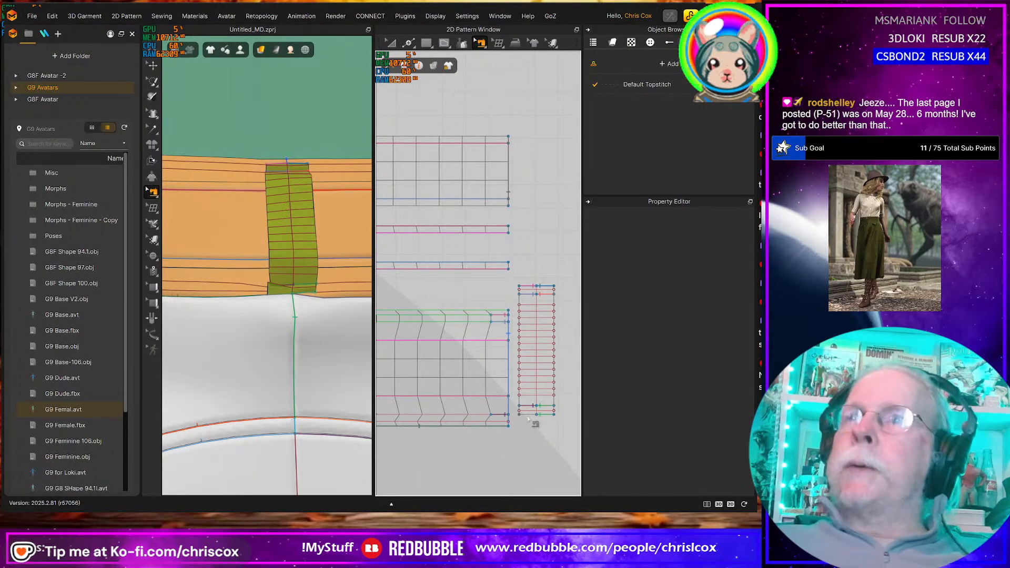
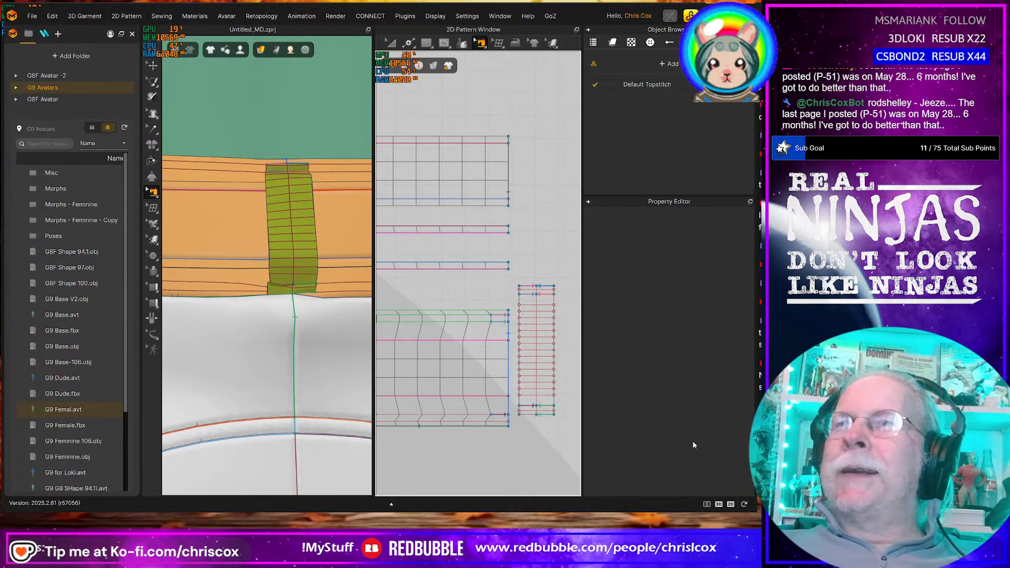
Sew the 7.5 mm left half of the loop's bottom edge to the waistband half's lowest internal line, then simulate and pull the loop
{"action": "scroll", "coordinate": [537, 417], "scroll_direction": "up", "scroll_amount": 2}
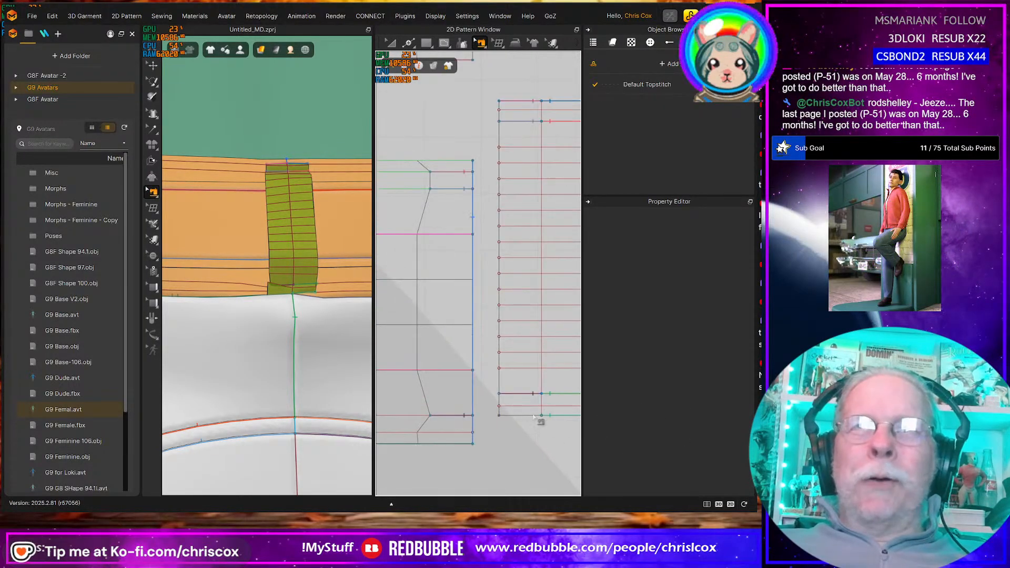
{"action": "scroll", "coordinate": [540, 429], "scroll_direction": "up", "scroll_amount": 2}
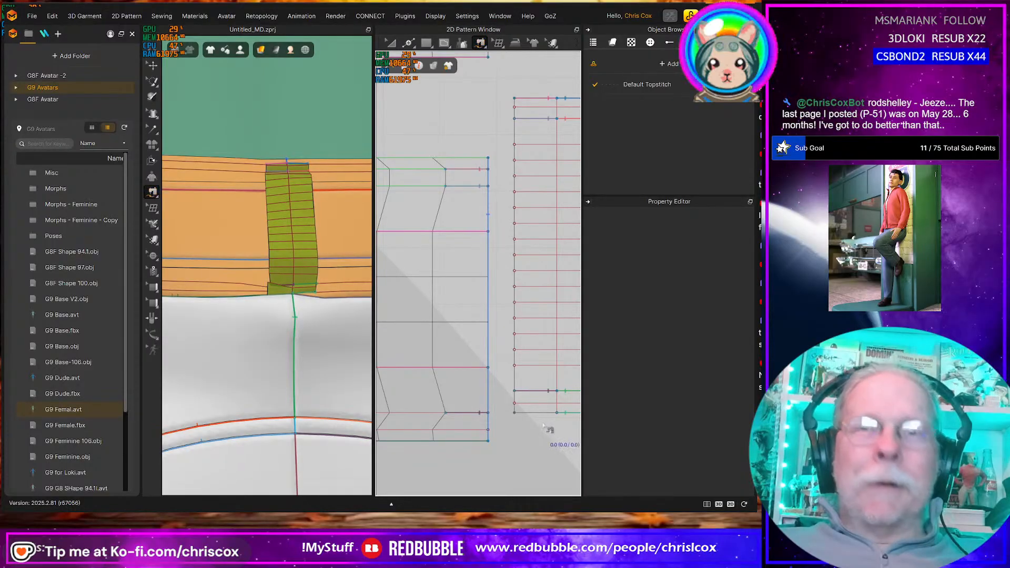
{"action": "left_click_drag", "start_coordinate": [561, 418], "coordinate": [521, 416]}
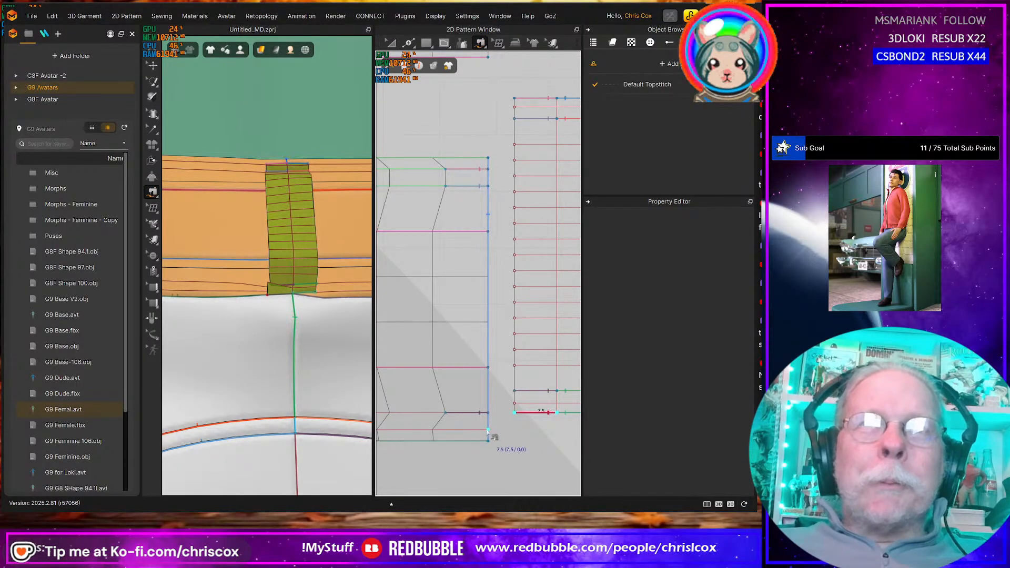
{"action": "left_click_drag", "start_coordinate": [488, 436], "coordinate": [446, 430]}
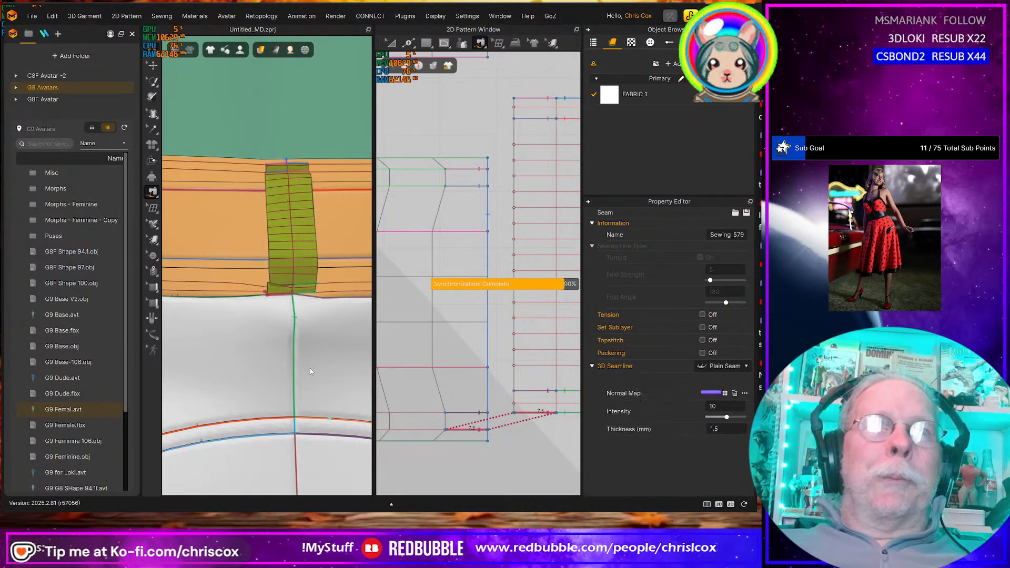
{"action": "key", "text": "space"}
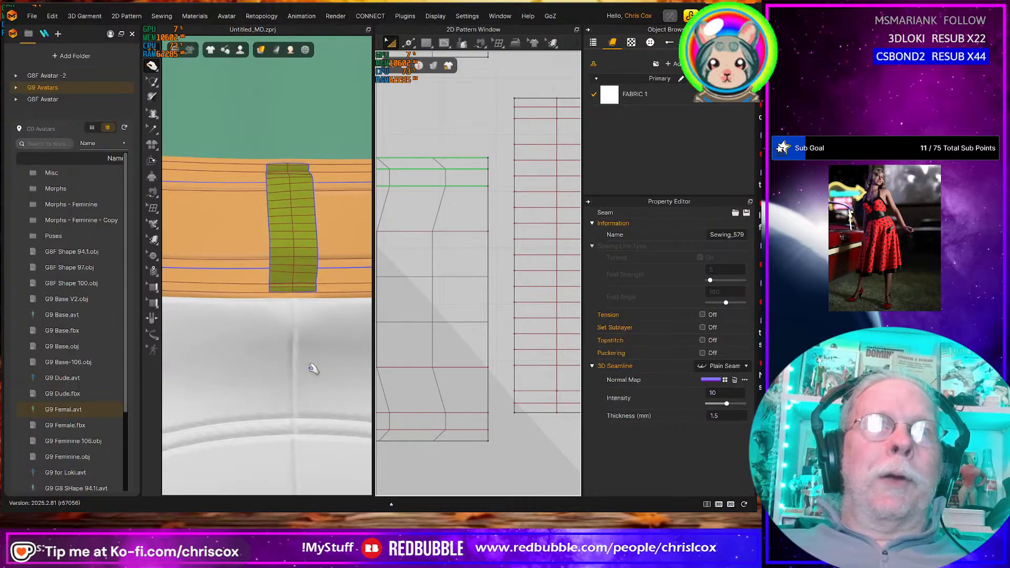
{"action": "left_click", "coordinate": [295, 239]}
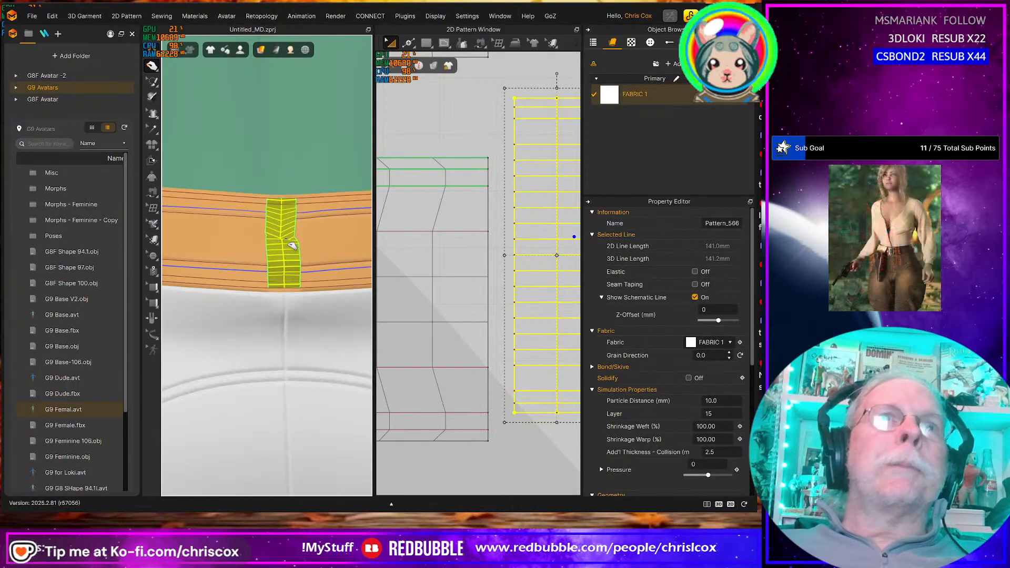
Select the waistband half and its side-back belt loop on the avatar to identify their pattern pieces
{"action": "right_click_drag", "start_coordinate": [286, 218], "coordinate": [245, 315]}
{"action": "scroll", "coordinate": [267, 224], "scroll_direction": "down", "scroll_amount": 10}
{"action": "left_click", "coordinate": [253, 310]}
{"action": "left_click", "coordinate": [243, 304]}
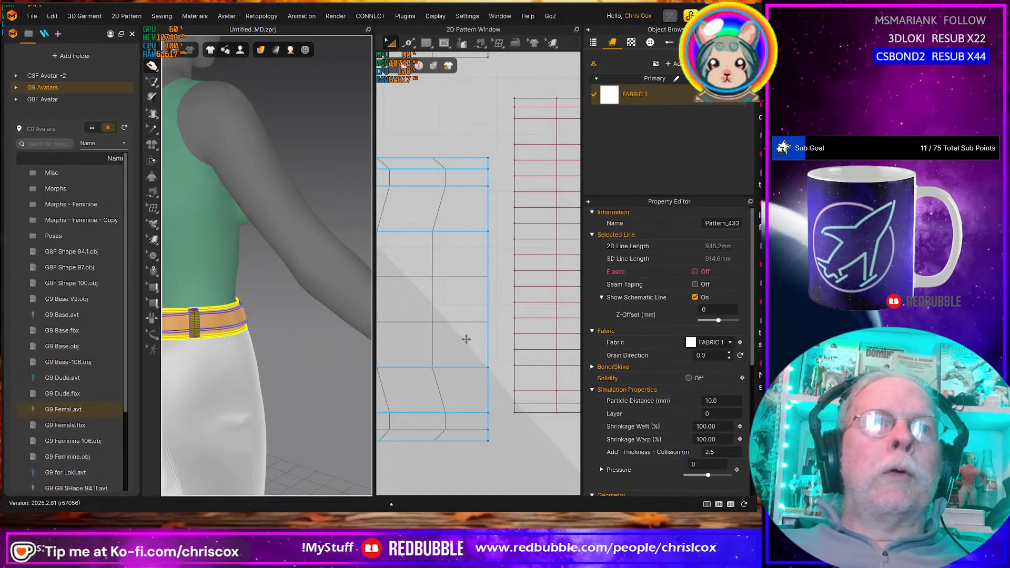
{"action": "left_click", "coordinate": [199, 326]}
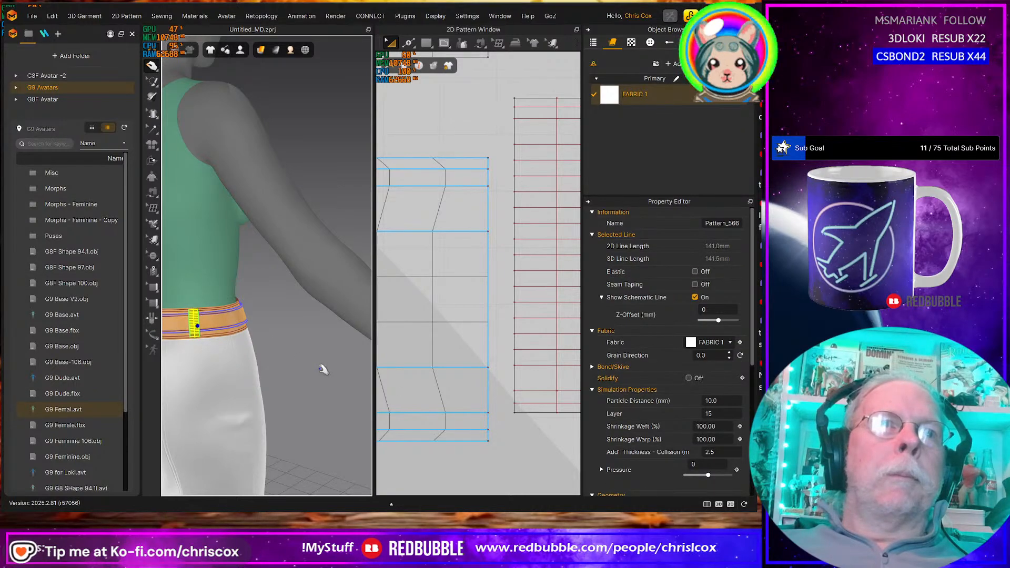
Move the centre-back loop's pattern piece from beside the waistband end to above the other waistband half, next to its two loops
{"action": "scroll", "coordinate": [421, 390], "scroll_direction": "down", "scroll_amount": 5}
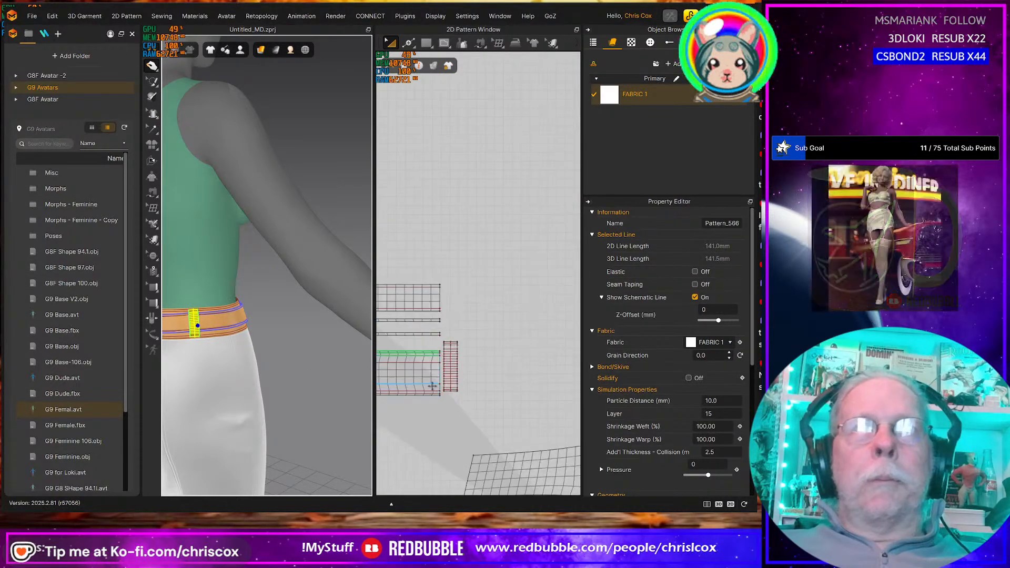
{"action": "middle_click_drag", "start_coordinate": [467, 391], "coordinate": [523, 386]}
{"action": "scroll", "coordinate": [528, 392], "scroll_direction": "down", "scroll_amount": 1}
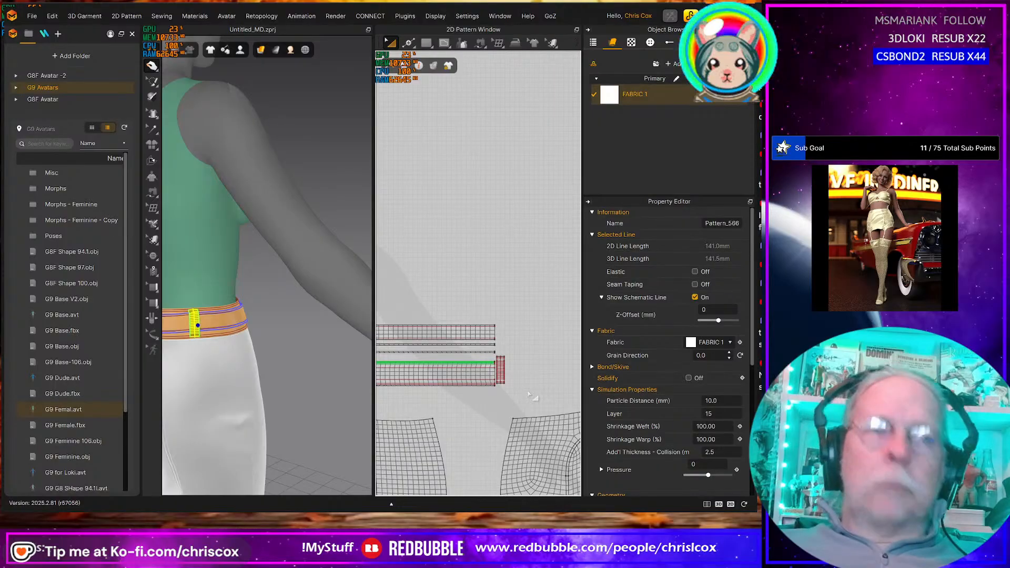
{"action": "left_click", "coordinate": [531, 400]}
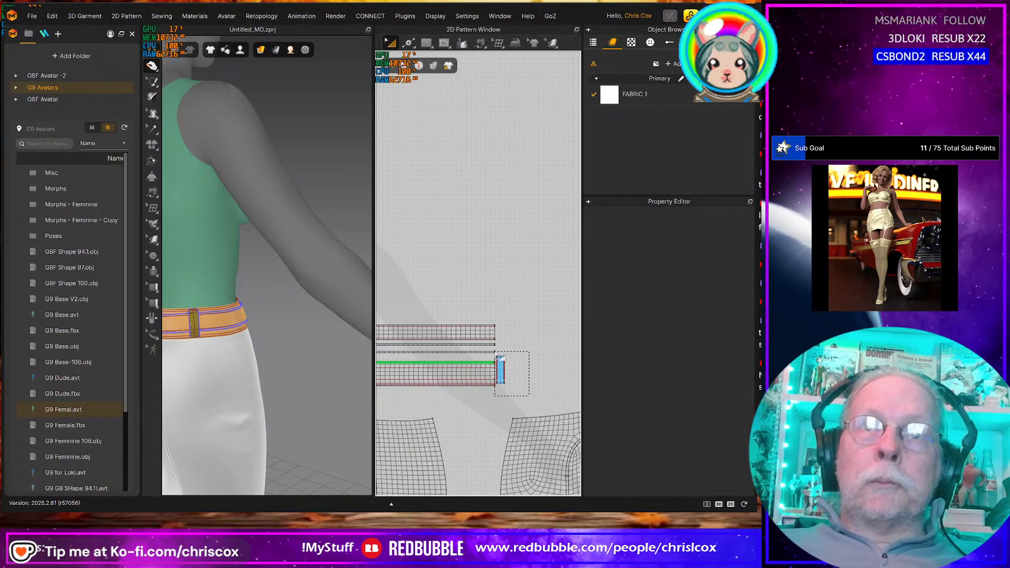
{"action": "left_click", "coordinate": [500, 371]}
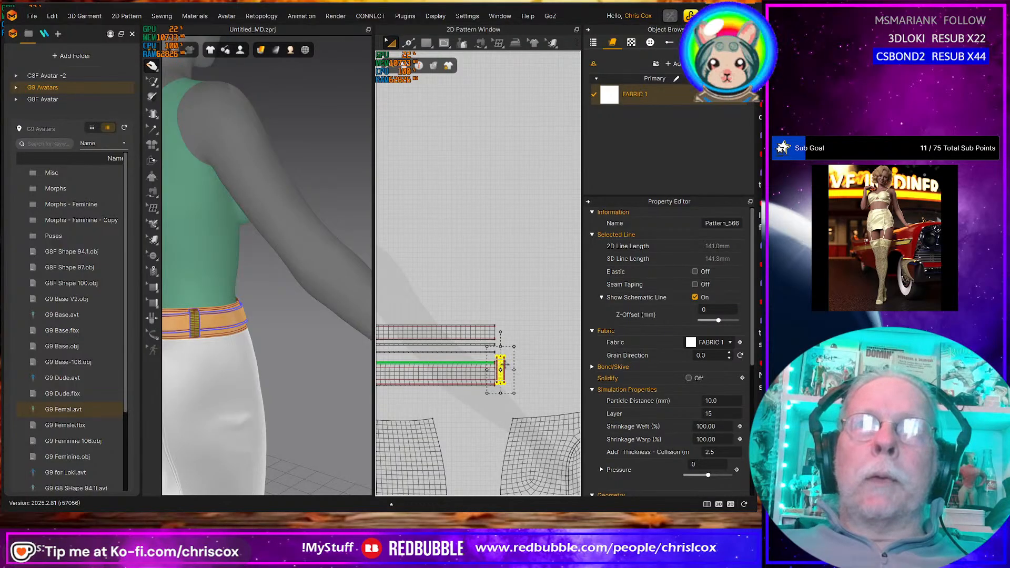
{"action": "left_click_drag", "start_coordinate": [500, 369], "coordinate": [397, 278]}
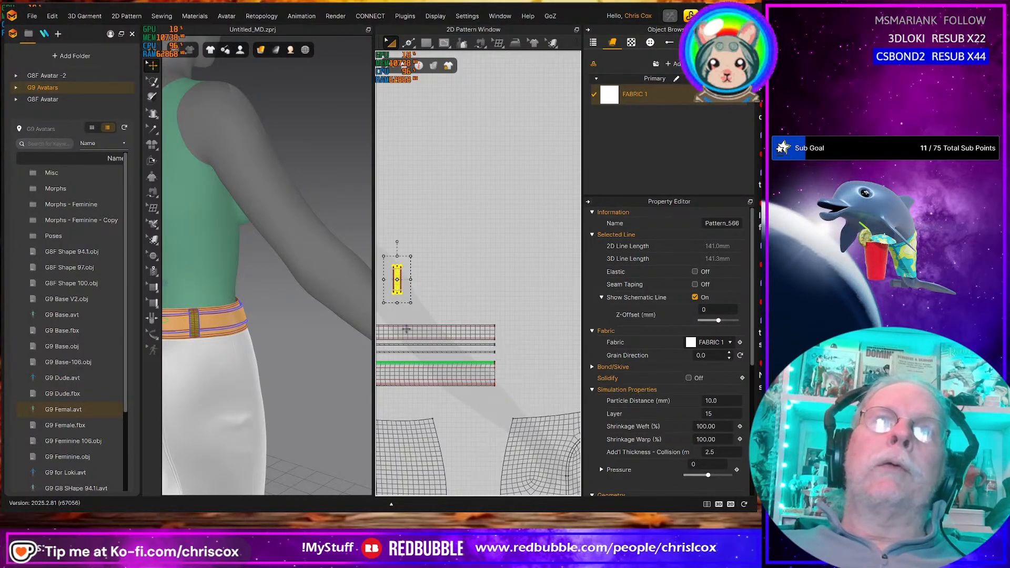
{"action": "middle_click_drag", "start_coordinate": [417, 331], "coordinate": [525, 348]}
{"action": "scroll", "coordinate": [531, 345], "scroll_direction": "down", "scroll_amount": 5}
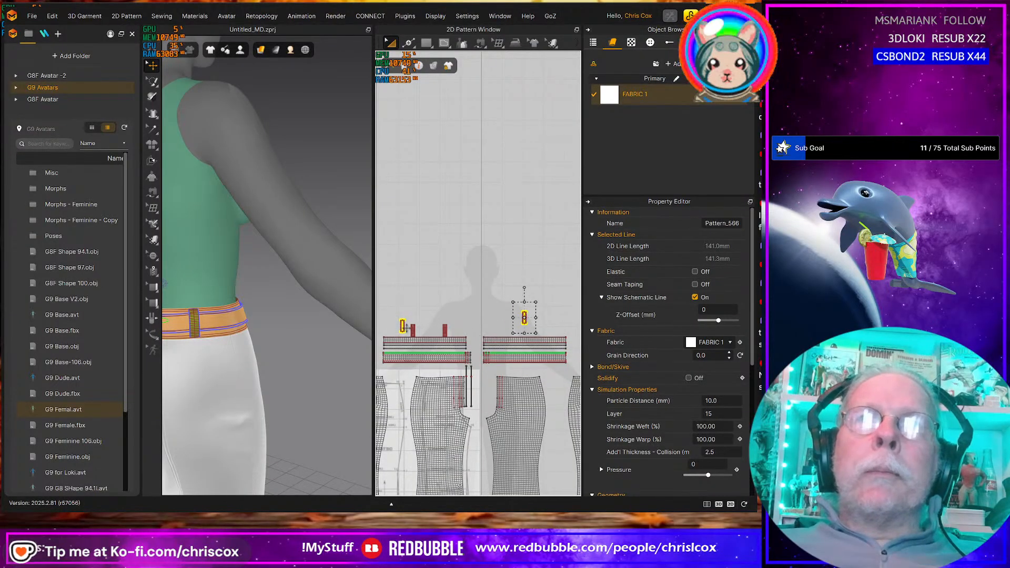
{"action": "left_click_drag", "start_coordinate": [407, 328], "coordinate": [466, 329]}
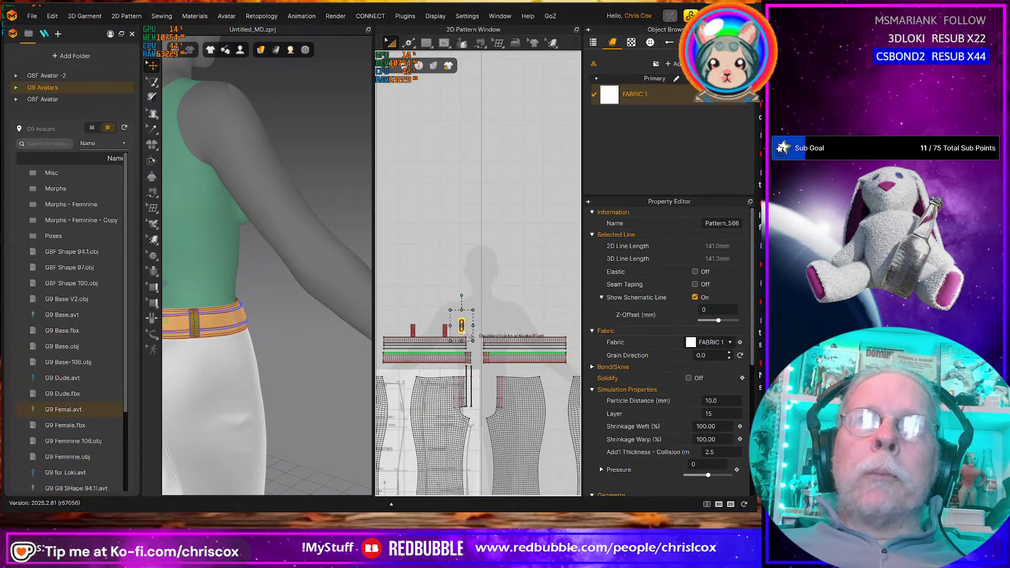
Shift the side-back loop's two upper 15 mm seams along the waistband half so they sit directly below the loop piece
{"action": "scroll", "coordinate": [442, 352], "scroll_direction": "up", "scroll_amount": 3}
{"action": "middle_click_drag", "start_coordinate": [379, 340], "coordinate": [436, 340]}
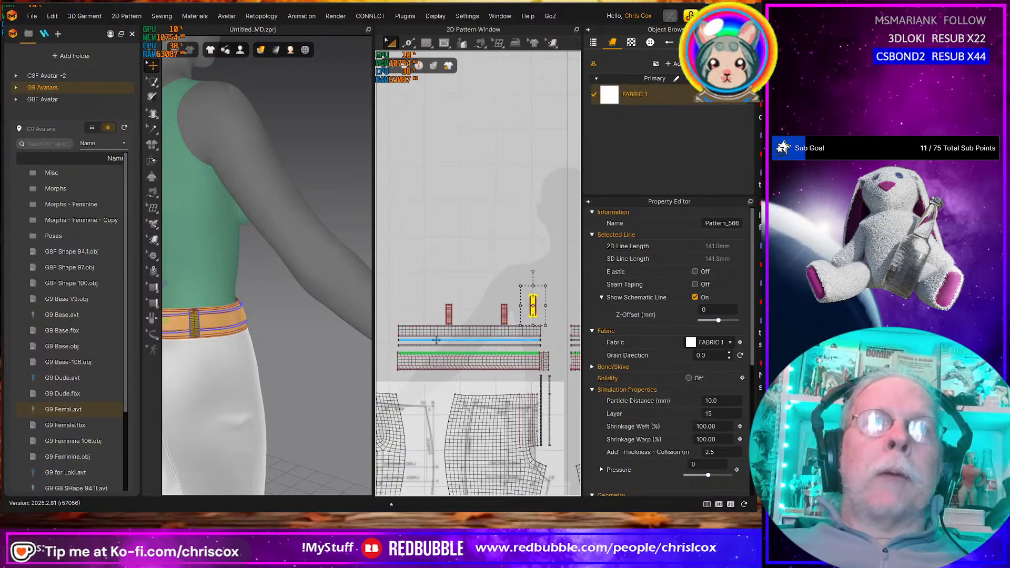
{"action": "scroll", "coordinate": [436, 340], "scroll_direction": "up", "scroll_amount": 5}
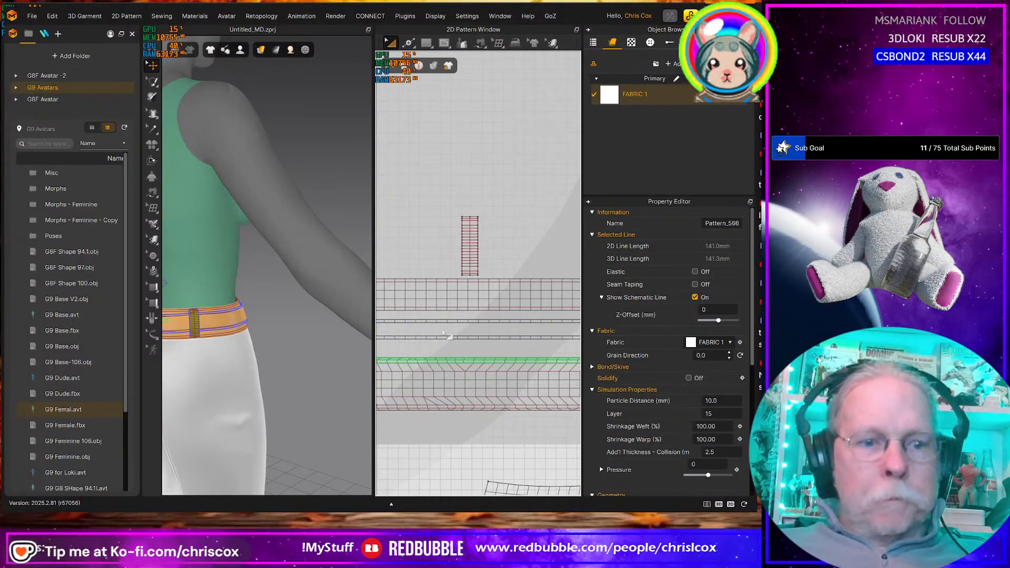
{"action": "key", "text": "b"}
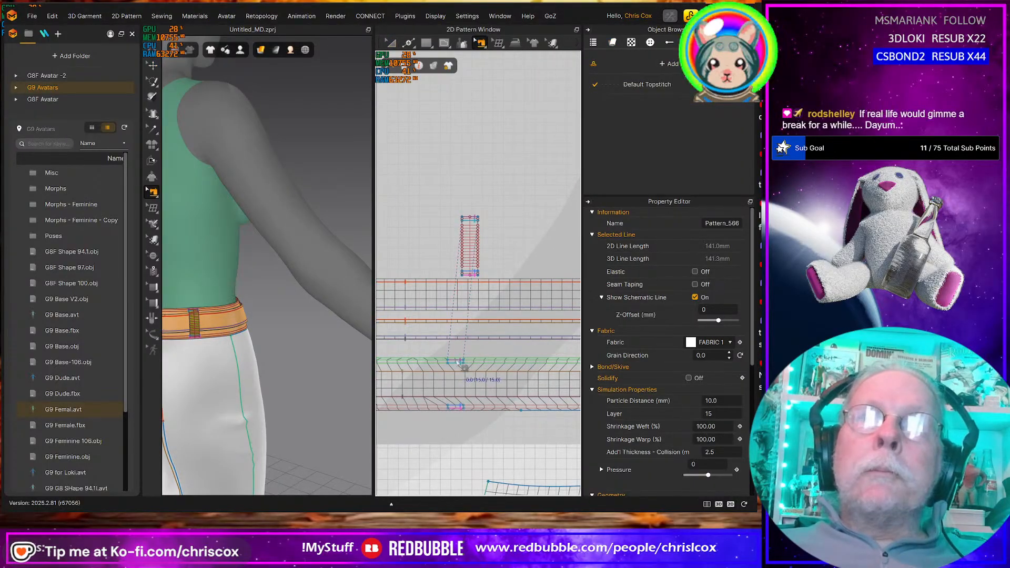
{"action": "left_click", "coordinate": [460, 362]}
{"action": "left_click_drag", "start_coordinate": [465, 362], "coordinate": [470, 365]}
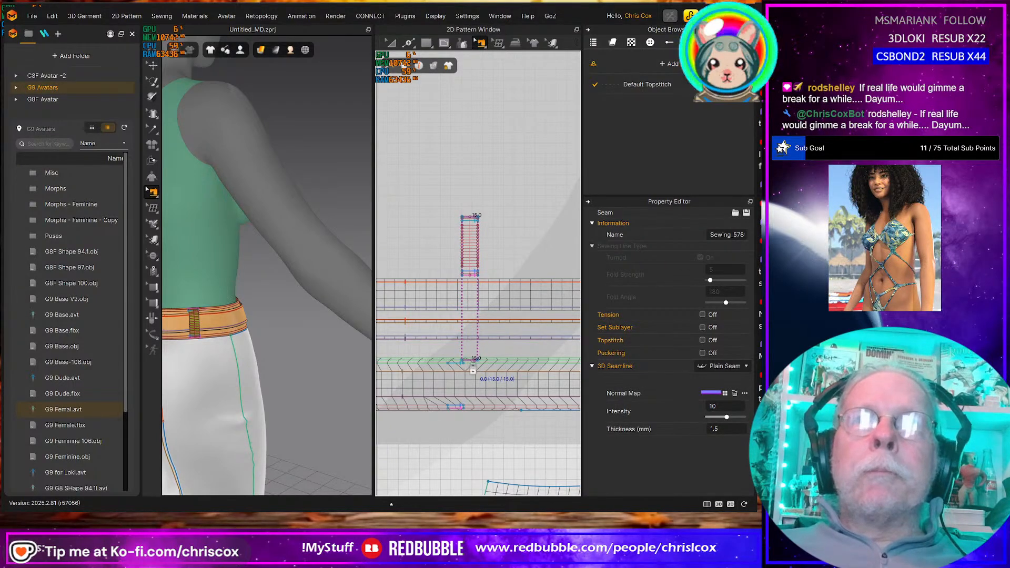
{"action": "scroll", "coordinate": [472, 369], "scroll_direction": "up", "scroll_amount": 3}
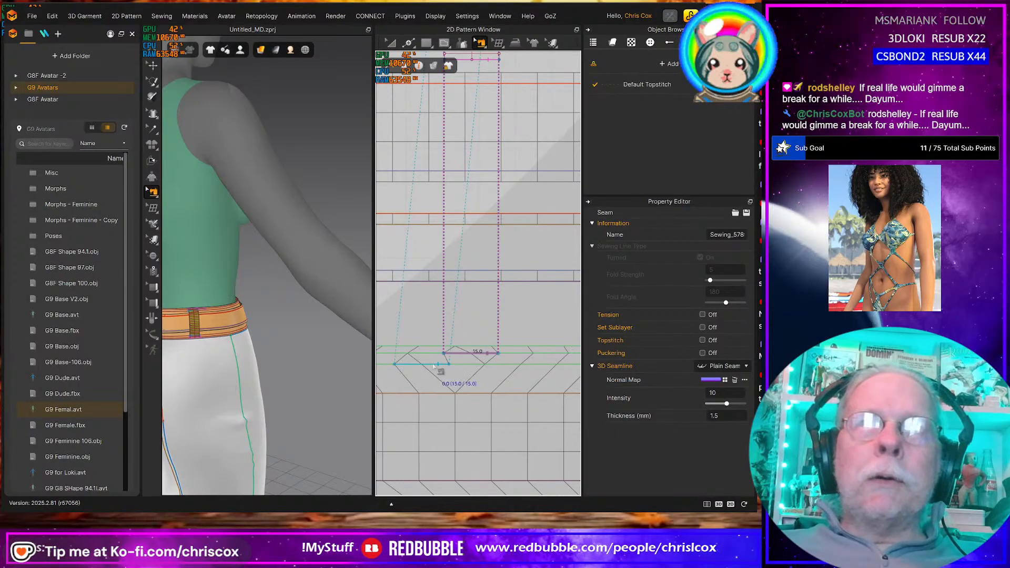
{"action": "left_click_drag", "start_coordinate": [435, 367], "coordinate": [484, 417]}
Shift the same loop's two lower 15 mm seams along the waistband half to align with its upper seams, and simulate
{"action": "middle_click_drag", "start_coordinate": [488, 428], "coordinate": [507, 387]}
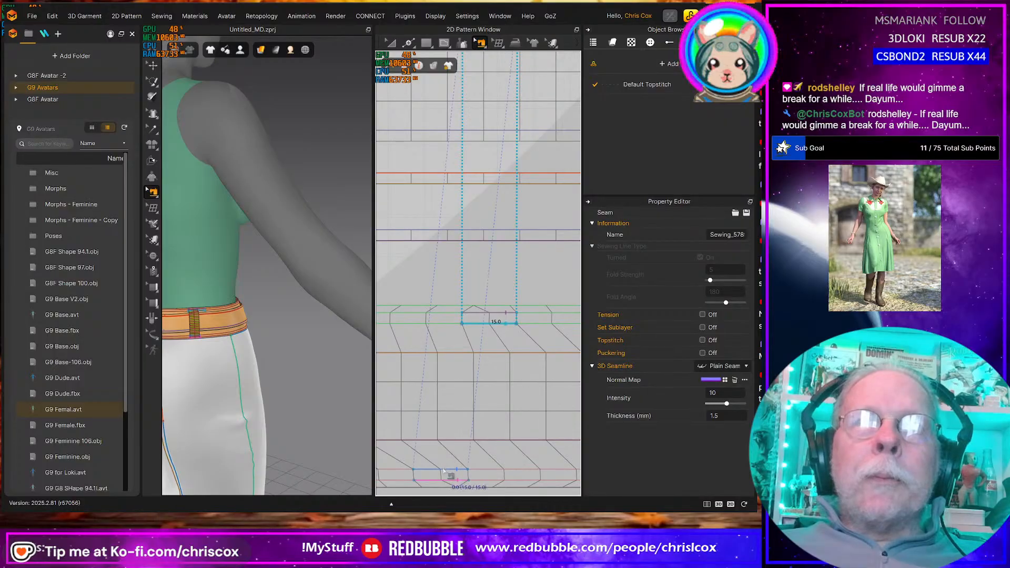
{"action": "left_click_drag", "start_coordinate": [443, 471], "coordinate": [497, 472]}
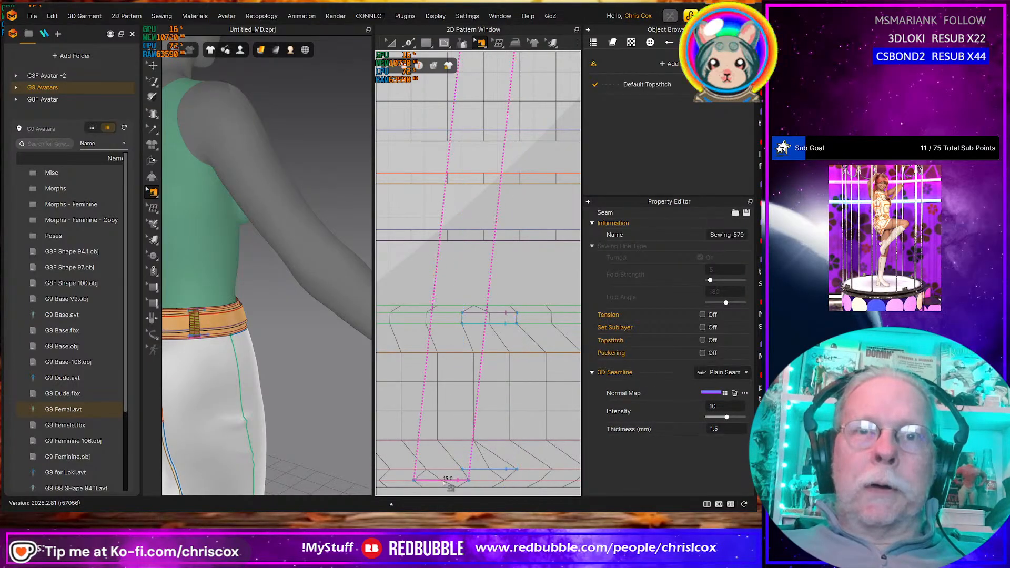
{"action": "left_click_drag", "start_coordinate": [446, 481], "coordinate": [494, 483]}
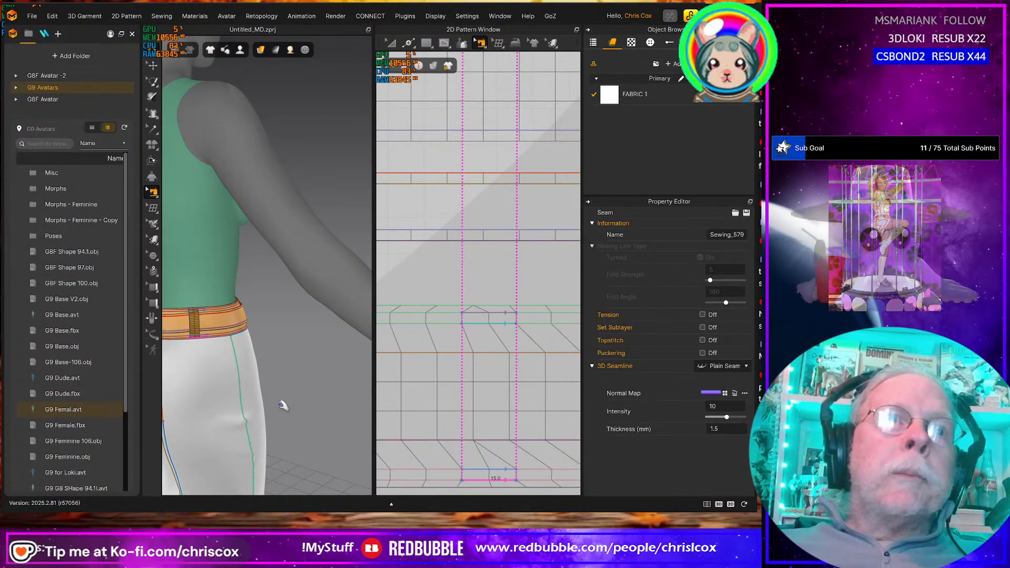
{"action": "right_click_drag", "start_coordinate": [282, 405], "coordinate": [211, 399]}
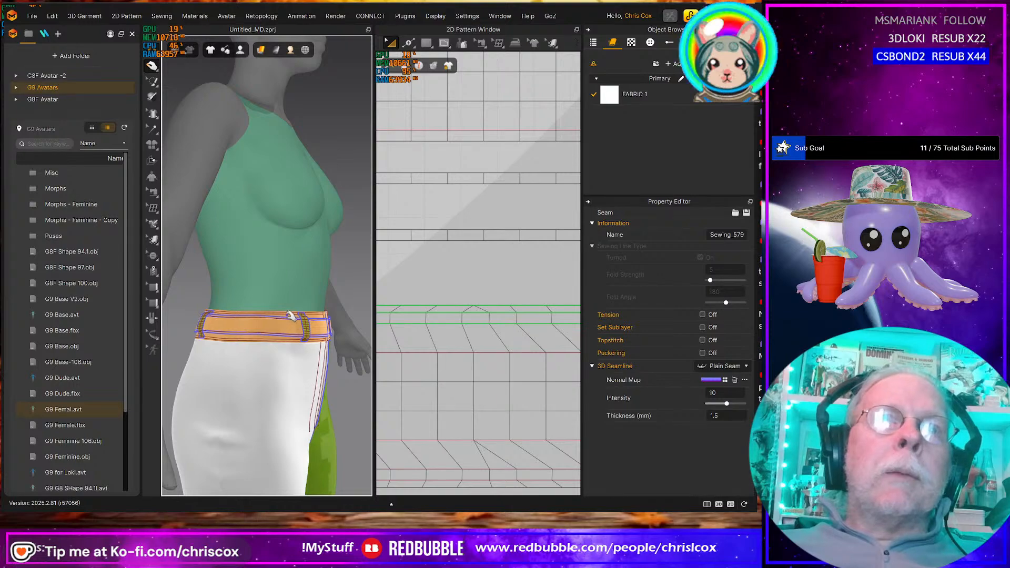
Locate the waistband spot beside the front belt loop and move that loop's pattern piece a short way along to sit above it
{"action": "left_click", "coordinate": [291, 316]}
{"action": "scroll", "coordinate": [487, 482], "scroll_direction": "down", "scroll_amount": 5}
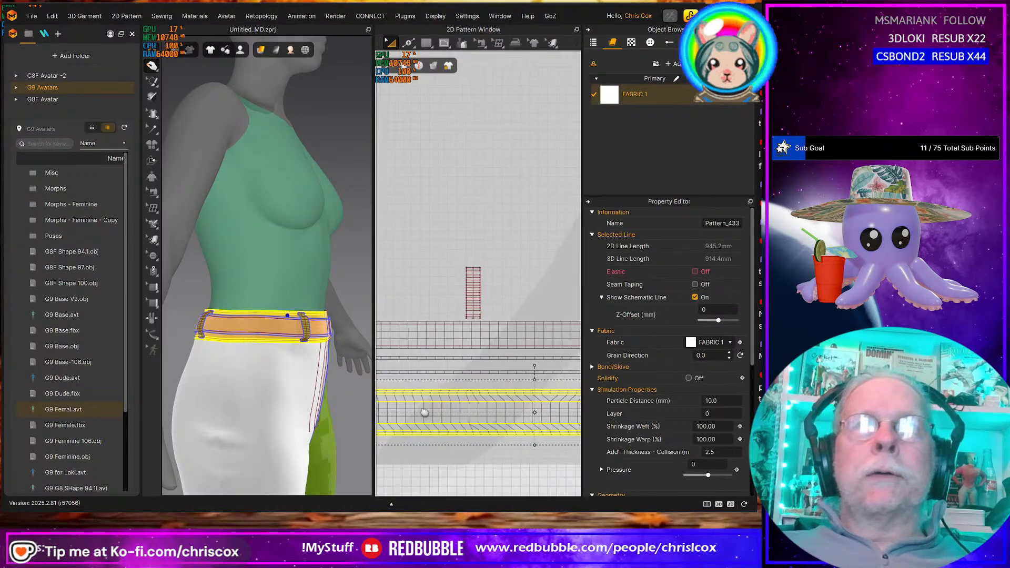
{"action": "middle_click_drag", "start_coordinate": [425, 413], "coordinate": [387, 405]}
{"action": "scroll", "coordinate": [511, 403], "scroll_direction": "up", "scroll_amount": 3}
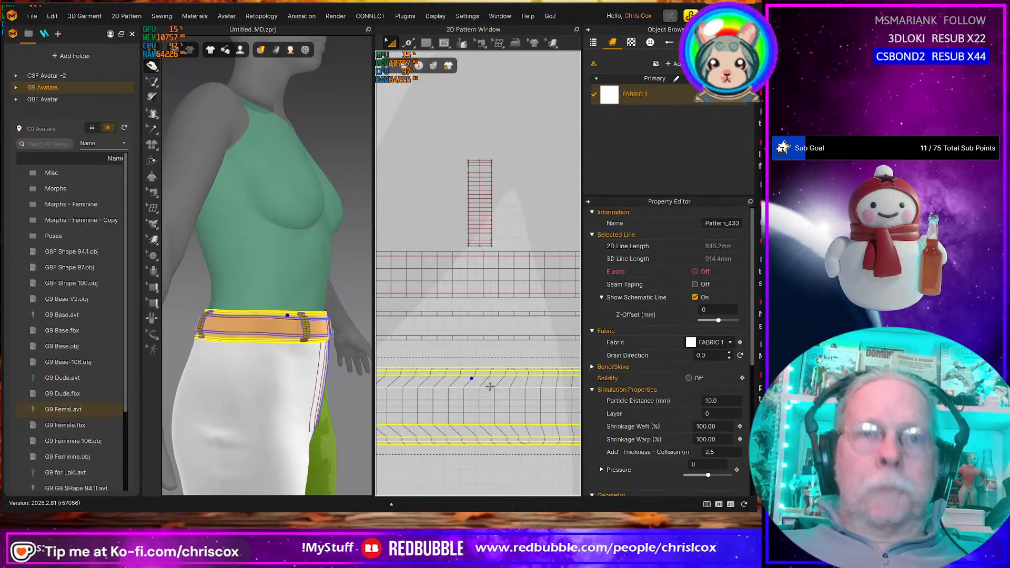
{"action": "key", "text": "b"}
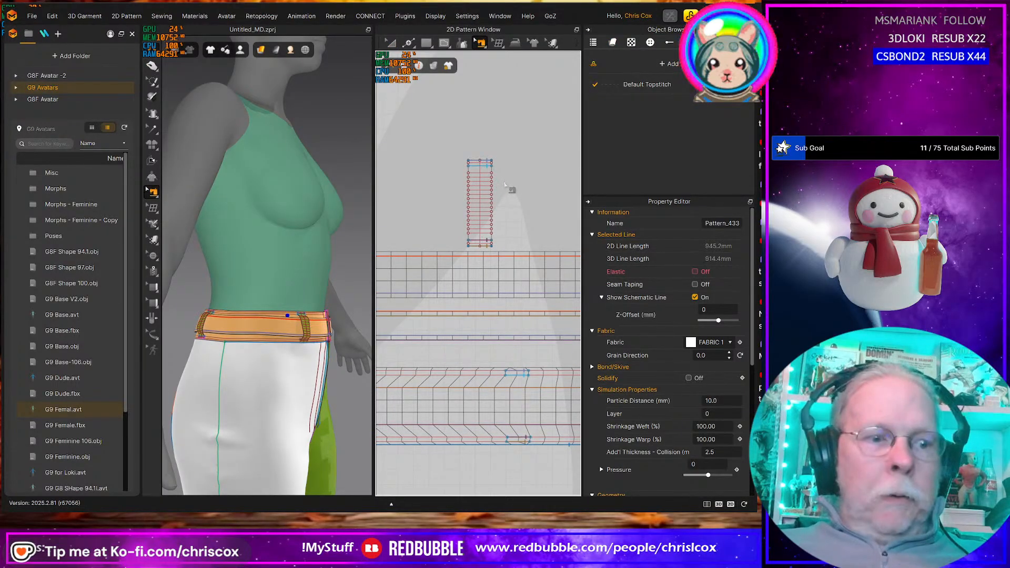
{"action": "key", "text": "a"}
{"action": "left_click_drag", "start_coordinate": [487, 168], "coordinate": [468, 168]}
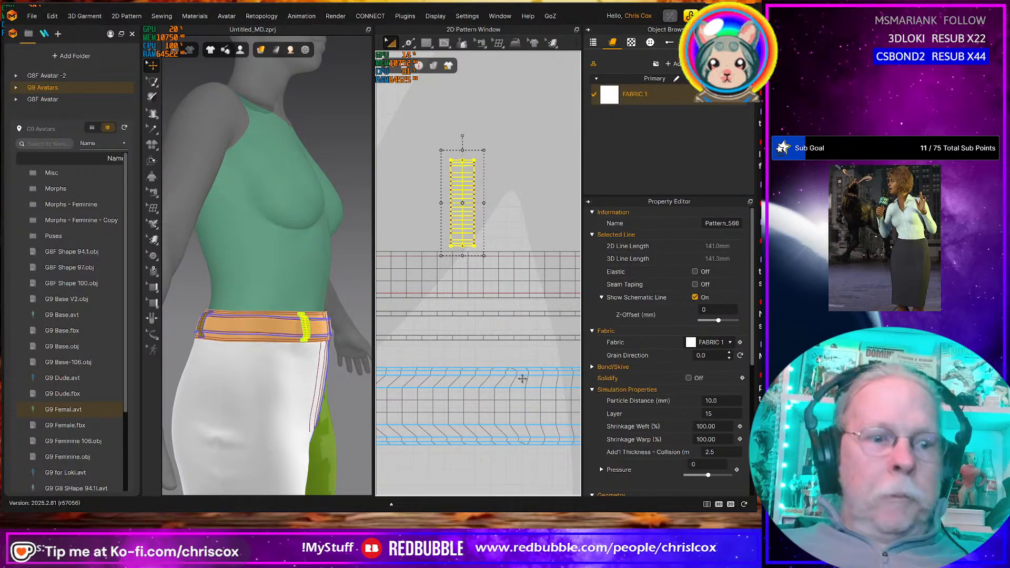
Shift the front loop's two upper 15 mm seams along the waistband half so they sit directly below the moved loop piece
{"action": "key", "text": "j"}
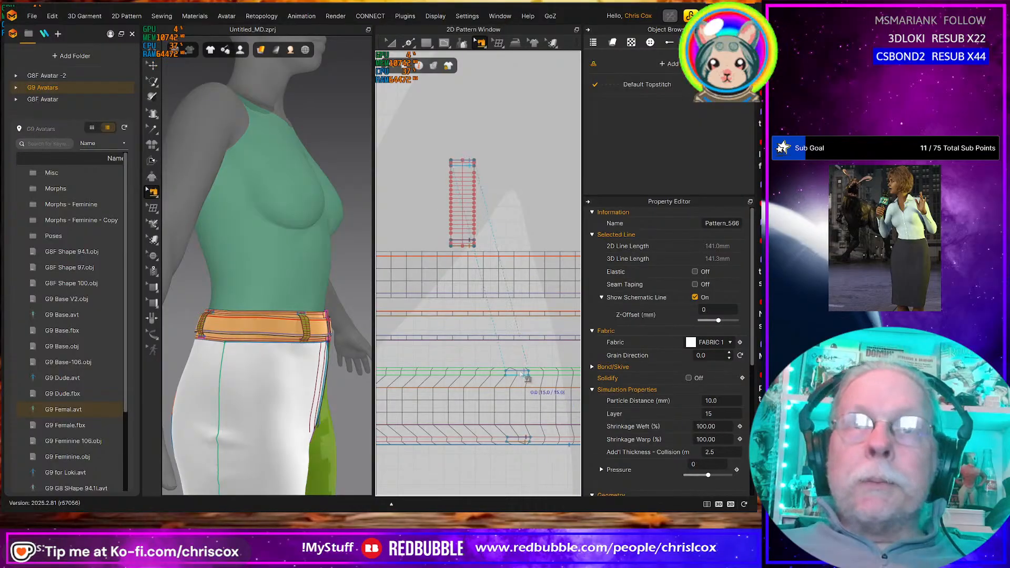
{"action": "left_click", "coordinate": [519, 372]}
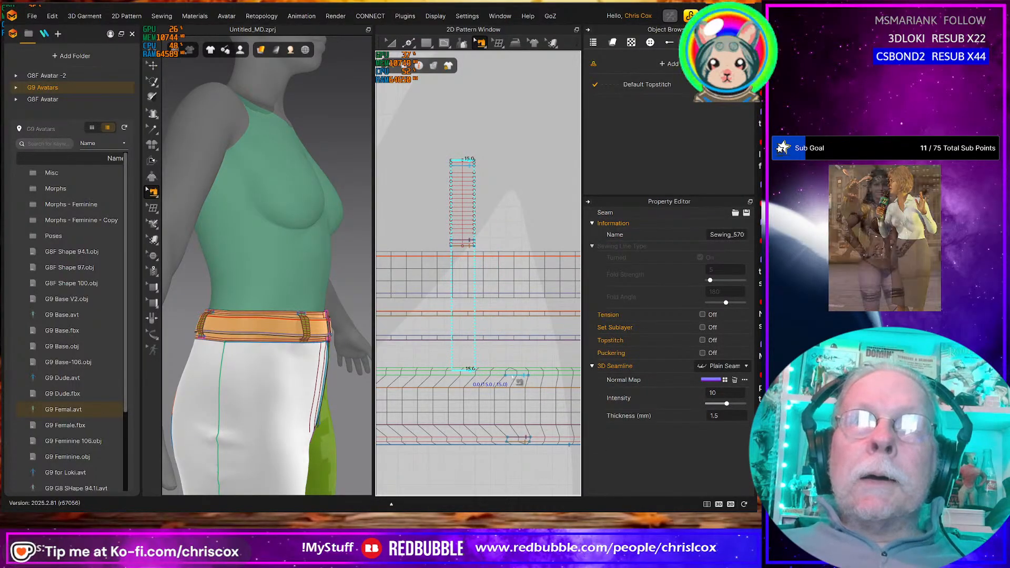
{"action": "left_click", "coordinate": [480, 374]}
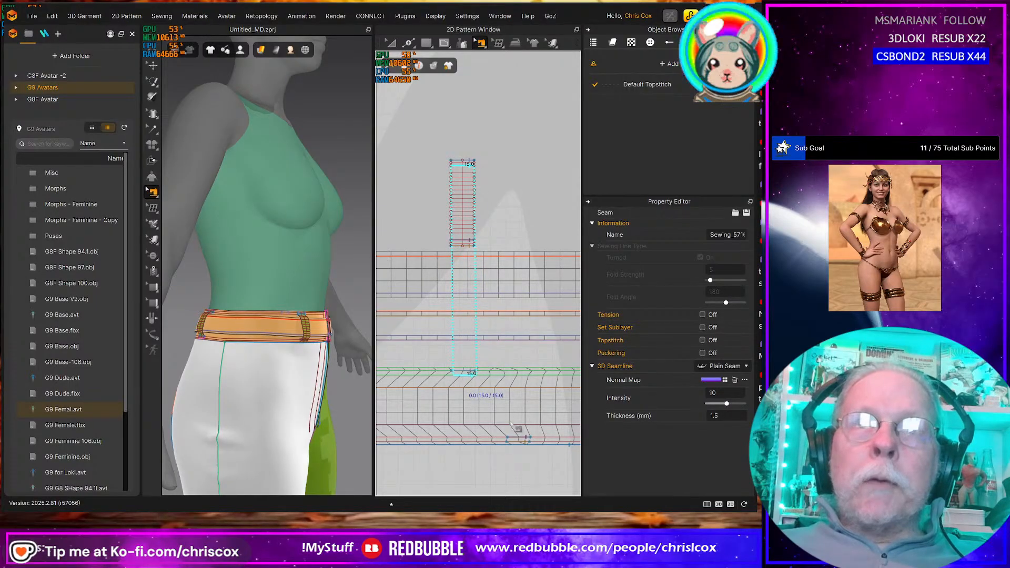
Shift the front loop's two lower 15 mm seams along the waistband half in line with its upper seams, and simulate
{"action": "left_click_drag", "start_coordinate": [513, 437], "coordinate": [464, 440]}
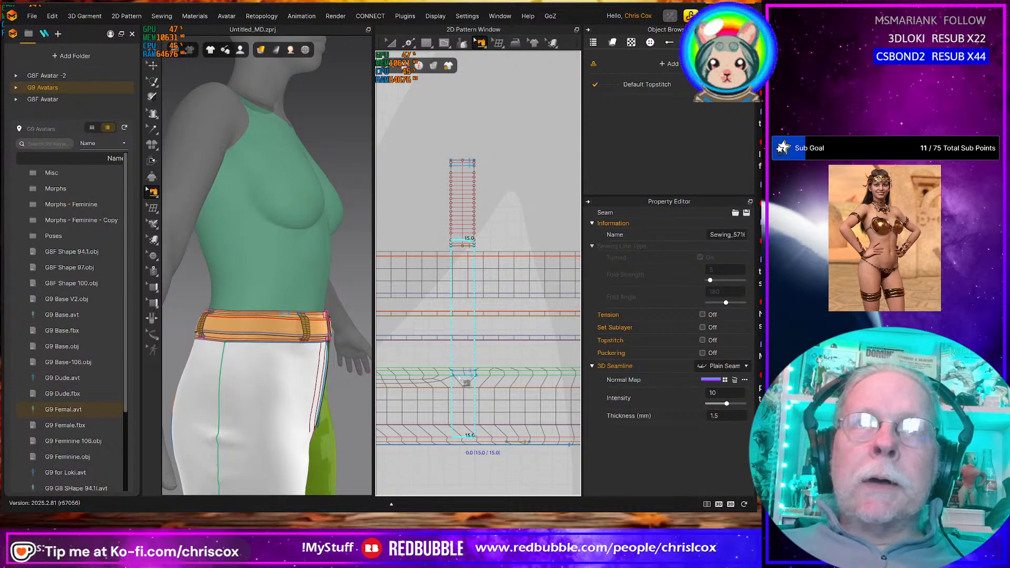
{"action": "mouse_move", "coordinate": [459, 376]}
{"action": "left_mouse_down"}
{"action": "mouse_move", "coordinate": [499, 377]}
{"action": "mouse_move", "coordinate": [459, 378]}
{"action": "left_mouse_up"}
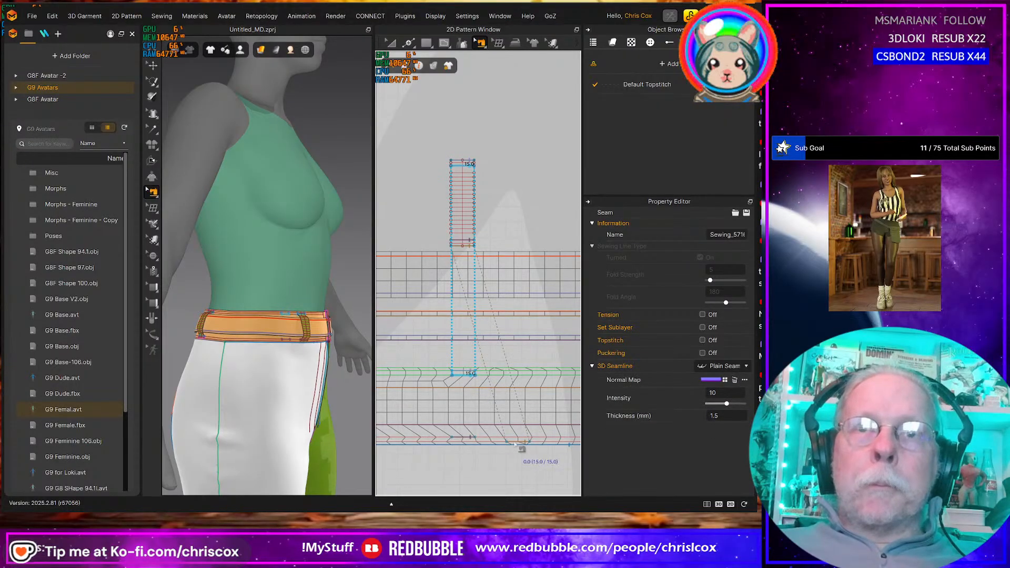
{"action": "left_click", "coordinate": [465, 441]}
{"action": "left_click_drag", "start_coordinate": [463, 444], "coordinate": [461, 443]}
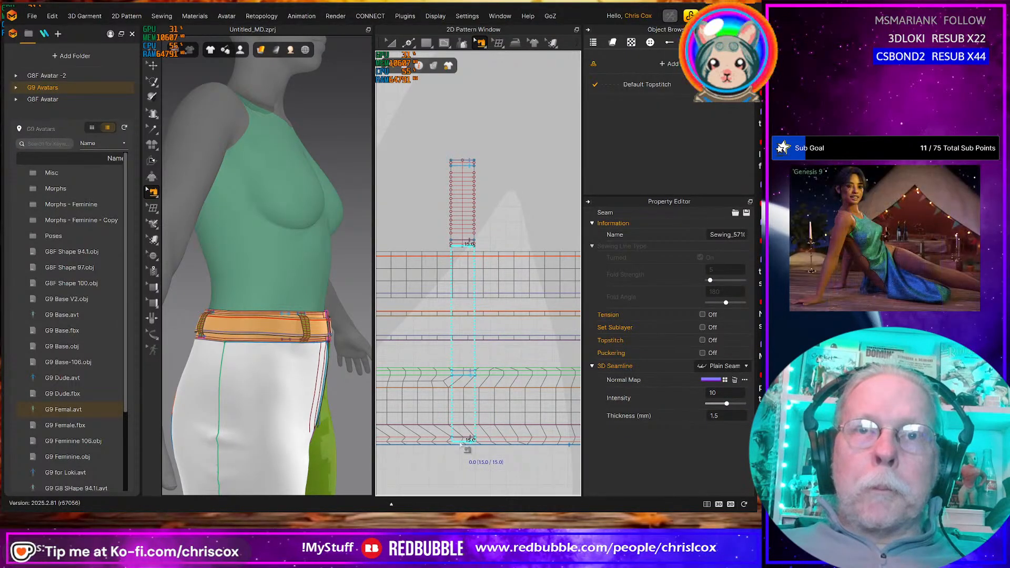
{"action": "key", "text": "space"}
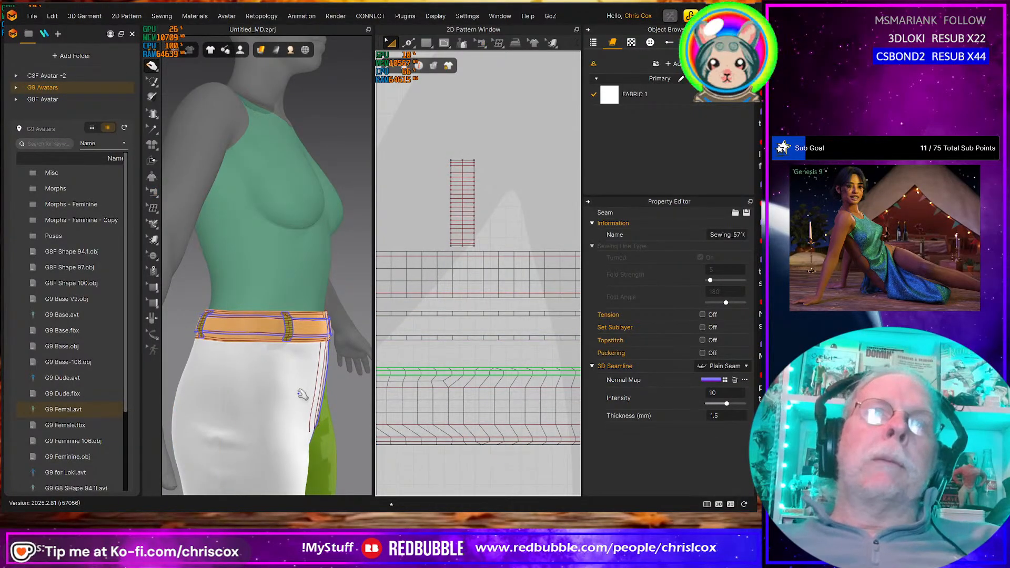
Select the side-back and front belt loops on the avatar and place mirrored copies of both above the other waistband half
{"action": "right_click_drag", "start_coordinate": [301, 394], "coordinate": [237, 401]}
{"action": "middle_click_drag", "start_coordinate": [236, 400], "coordinate": [191, 404]}
{"action": "scroll", "coordinate": [217, 406], "scroll_direction": "up", "scroll_amount": 3}
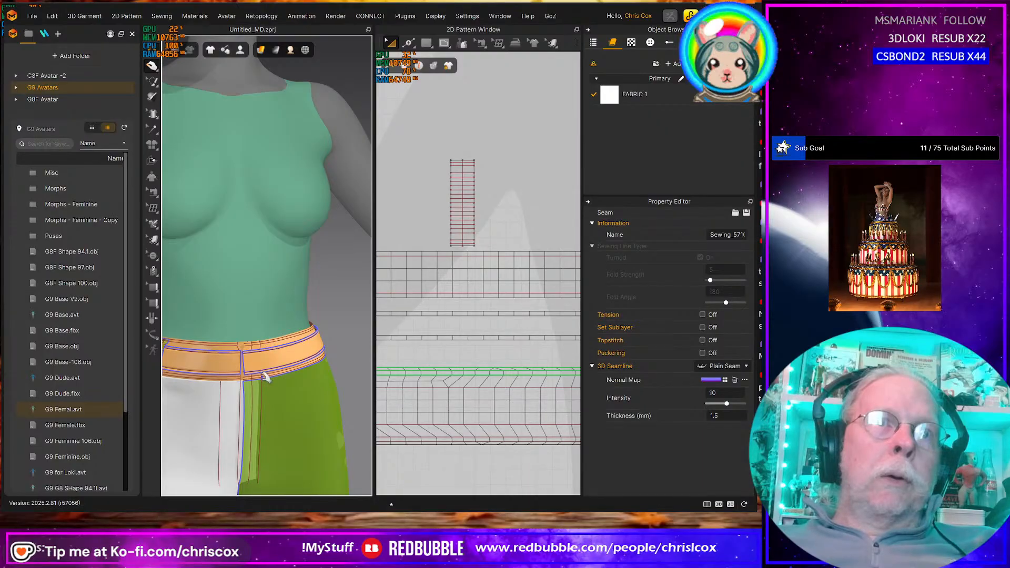
{"action": "scroll", "coordinate": [265, 376], "scroll_direction": "down", "scroll_amount": 3}
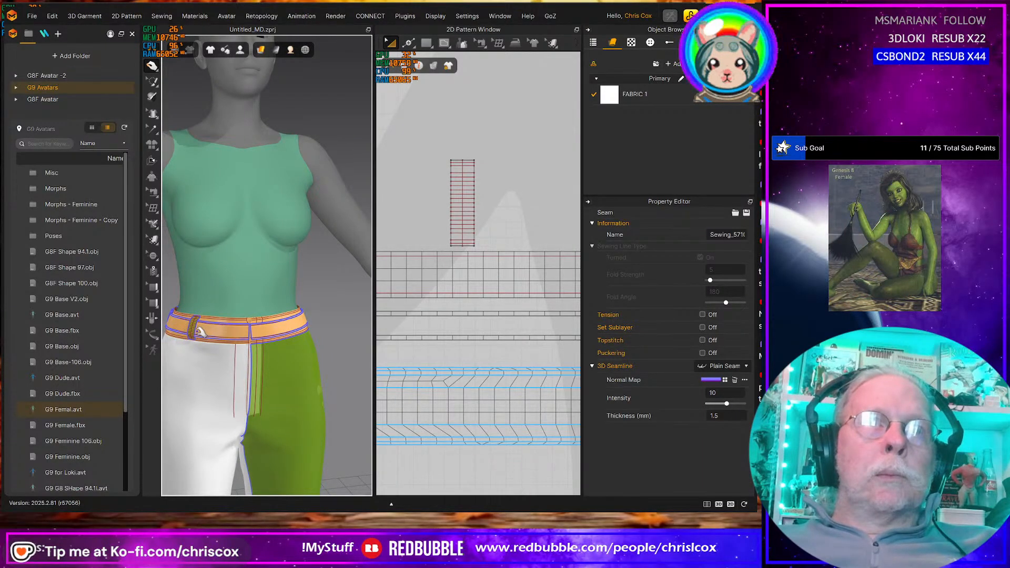
{"action": "scroll", "coordinate": [202, 333], "scroll_direction": "down", "scroll_amount": 2}
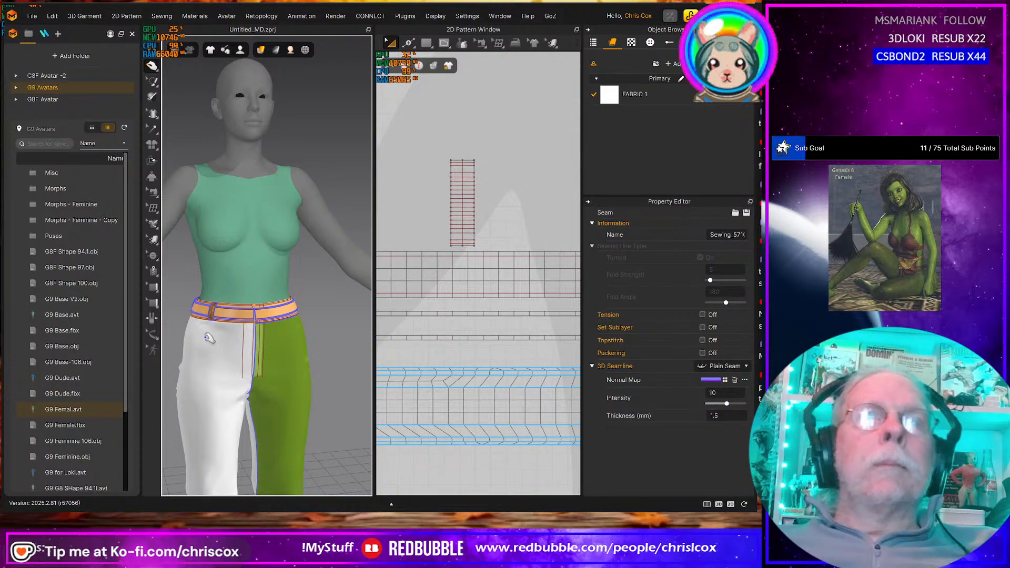
{"action": "right_click_drag", "start_coordinate": [209, 338], "coordinate": [331, 345]}
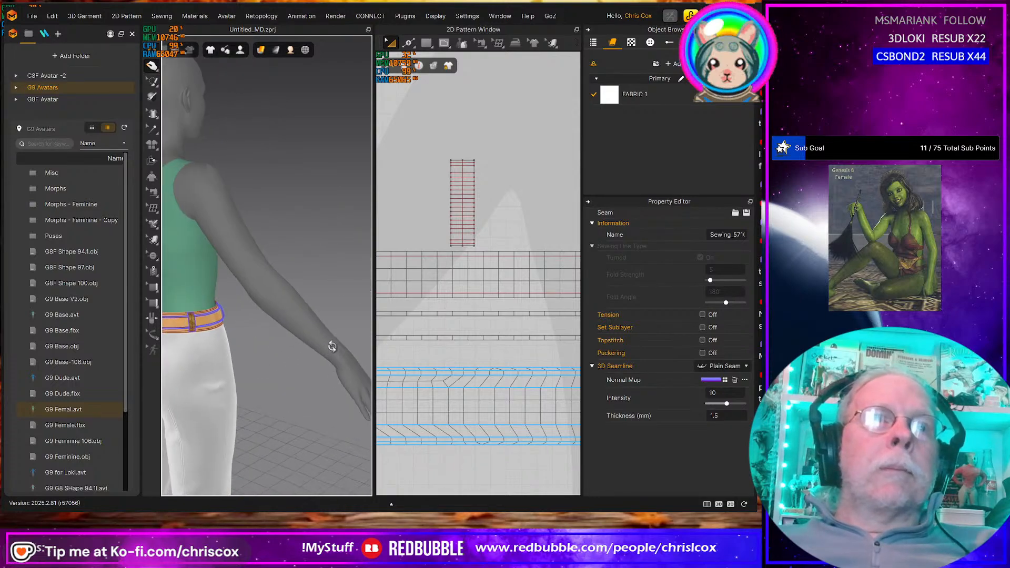
{"action": "left_click", "coordinate": [198, 321]}
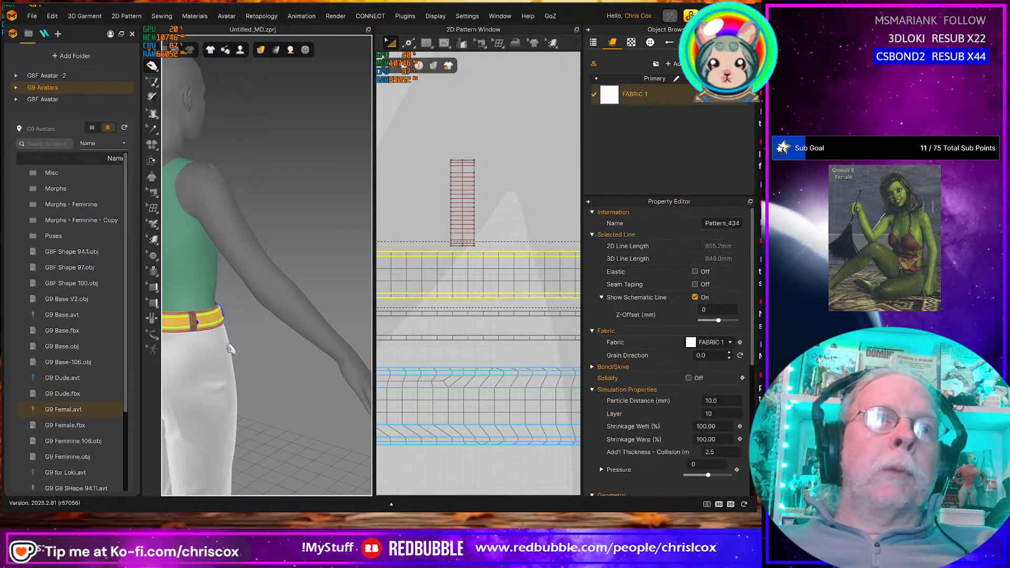
{"action": "left_click", "coordinate": [195, 320]}
{"action": "right_click_drag", "start_coordinate": [246, 410], "coordinate": [167, 404]}
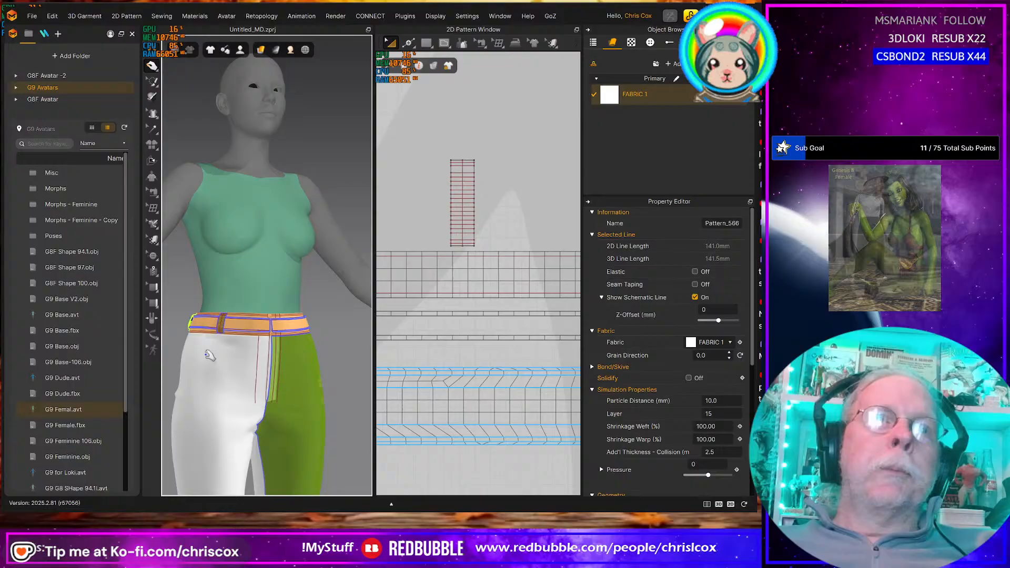
{"action": "left_click", "coordinate": [222, 322]}
{"action": "scroll", "coordinate": [485, 368], "scroll_direction": "down", "scroll_amount": 3}
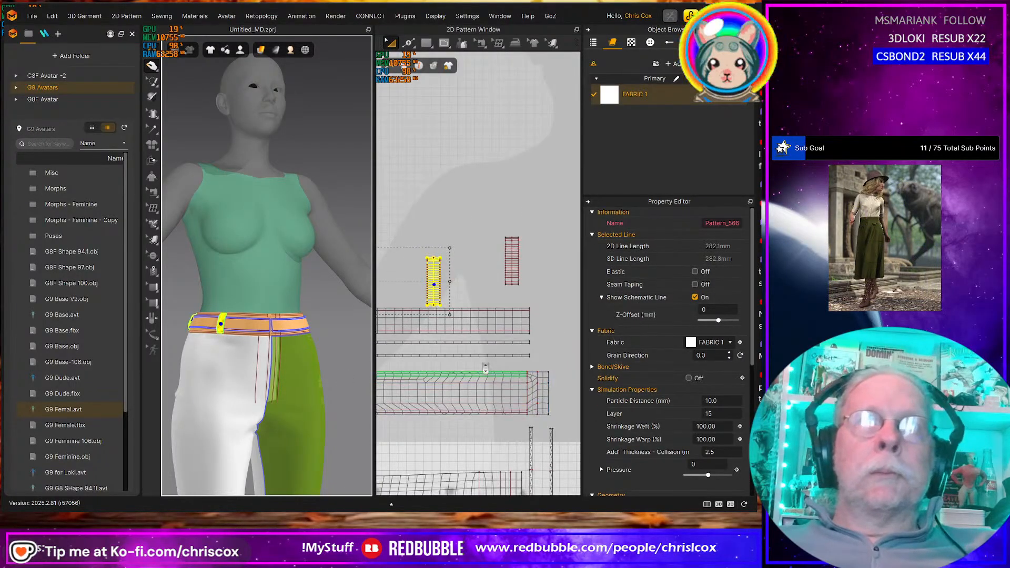
{"action": "scroll", "coordinate": [485, 368], "scroll_direction": "down", "scroll_amount": 3}
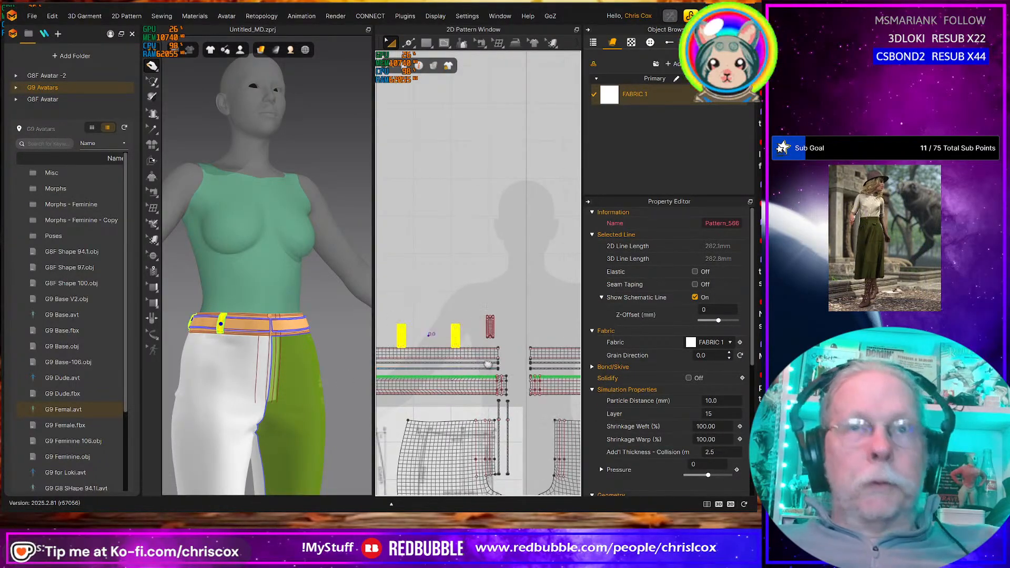
{"action": "key", "text": "ctrl+v"}
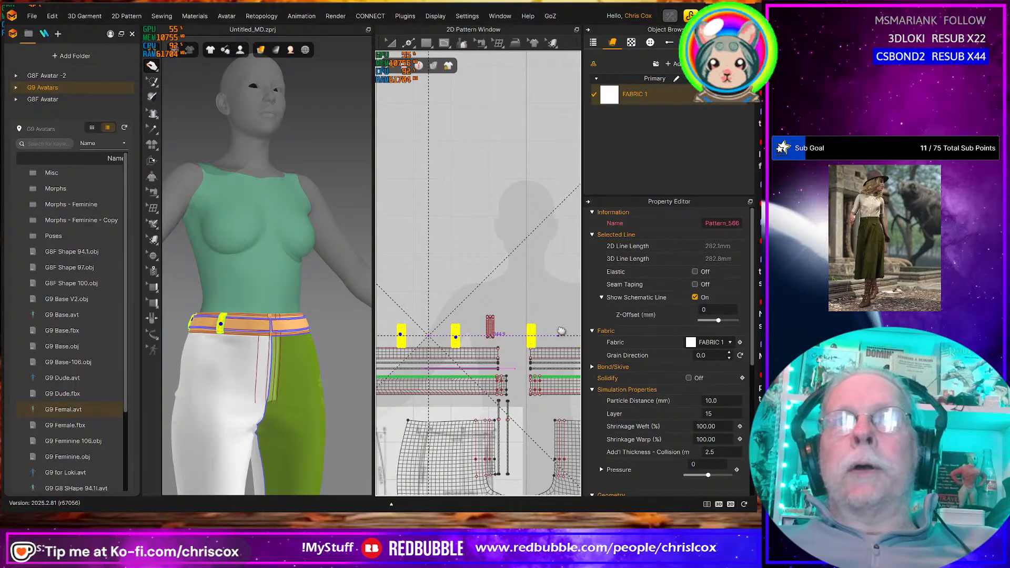
{"action": "left_click", "coordinate": [556, 329]}
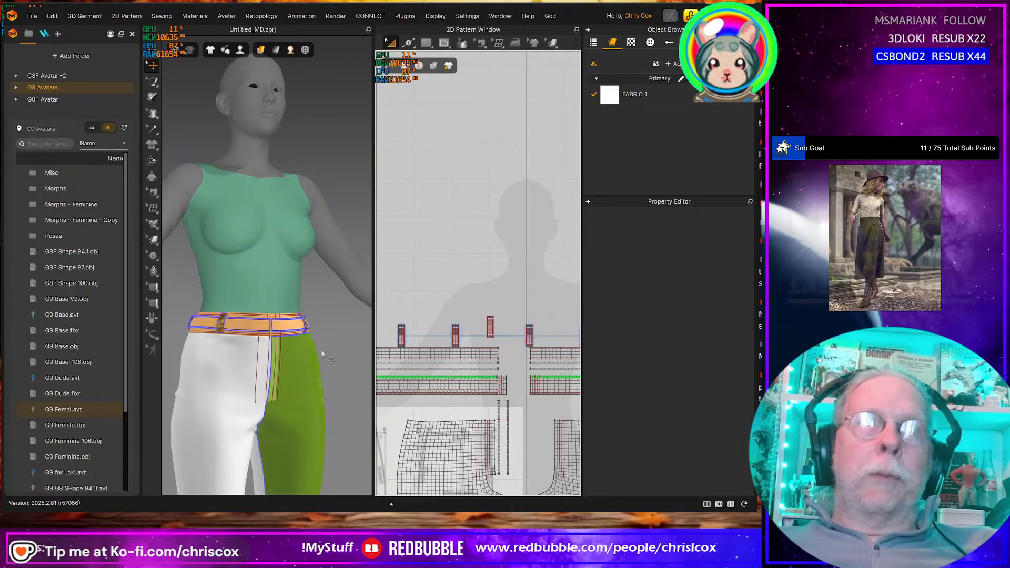
Locate the mirrored side-back loop's spot on the waistband and move its pattern piece along the other waistband half to sit above it
{"action": "right_click_drag", "start_coordinate": [307, 371], "coordinate": [194, 377]}
{"action": "scroll", "coordinate": [271, 384], "scroll_direction": "up", "scroll_amount": 3}
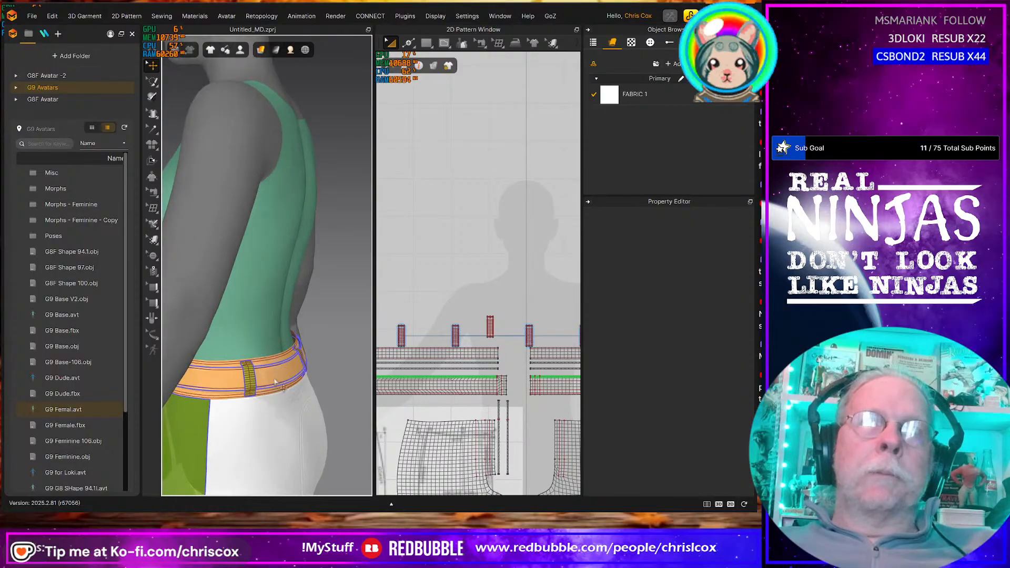
{"action": "middle_click_drag", "start_coordinate": [281, 384], "coordinate": [280, 364]}
{"action": "scroll", "coordinate": [281, 364], "scroll_direction": "up", "scroll_amount": 4}
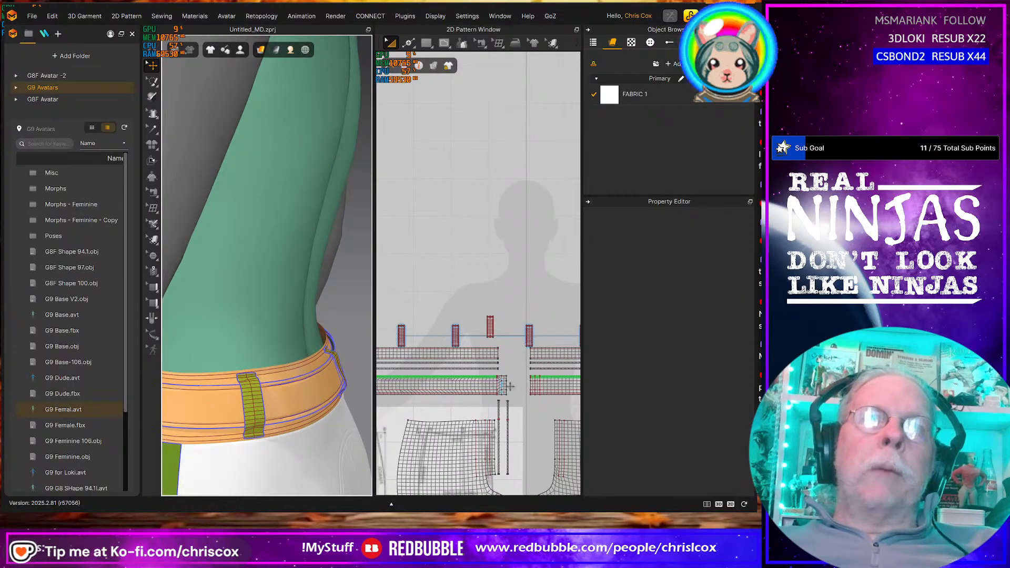
{"action": "middle_click_drag", "start_coordinate": [526, 391], "coordinate": [400, 381]}
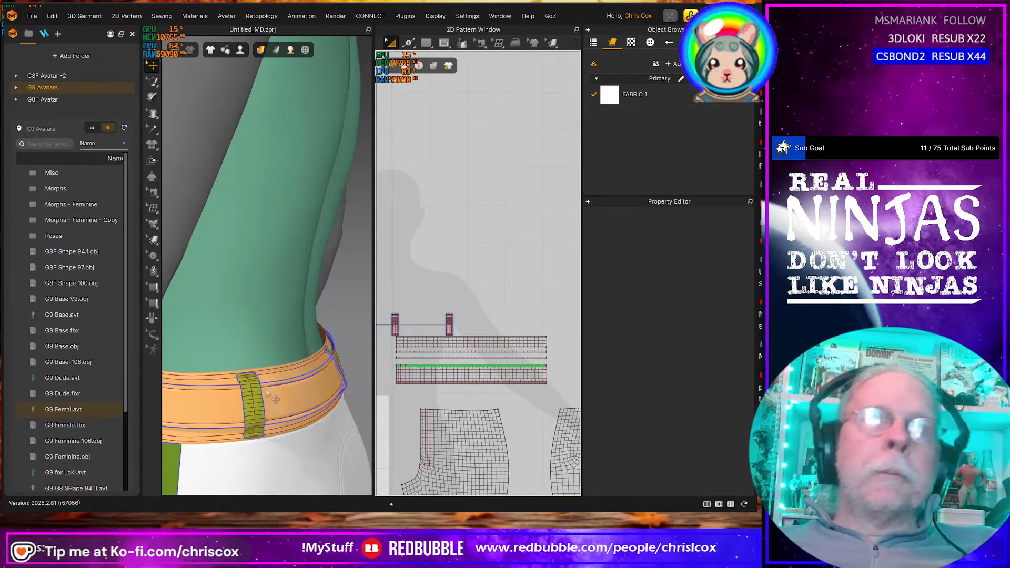
{"action": "left_click", "coordinate": [239, 377]}
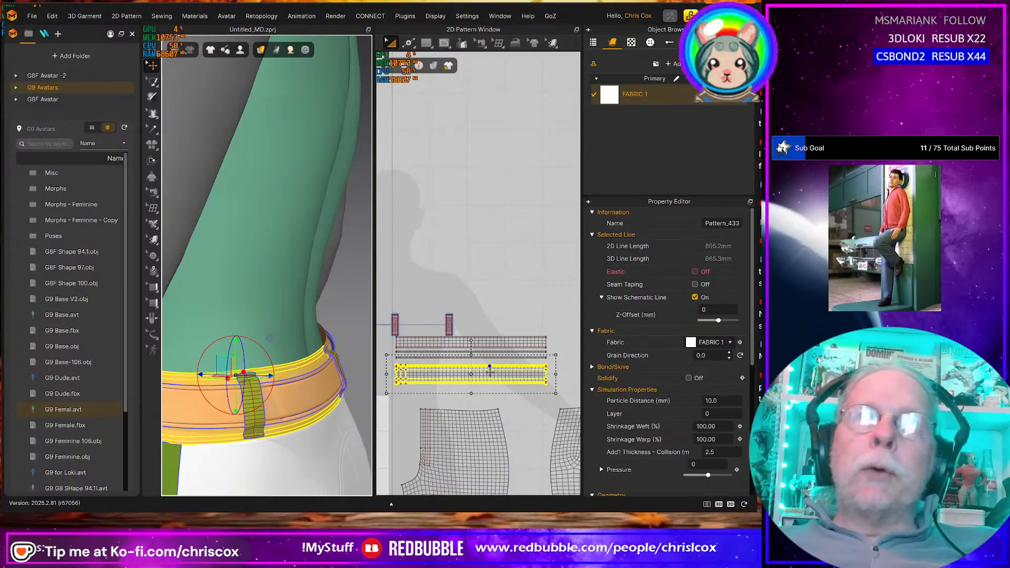
{"action": "scroll", "coordinate": [494, 380], "scroll_direction": "up", "scroll_amount": 3}
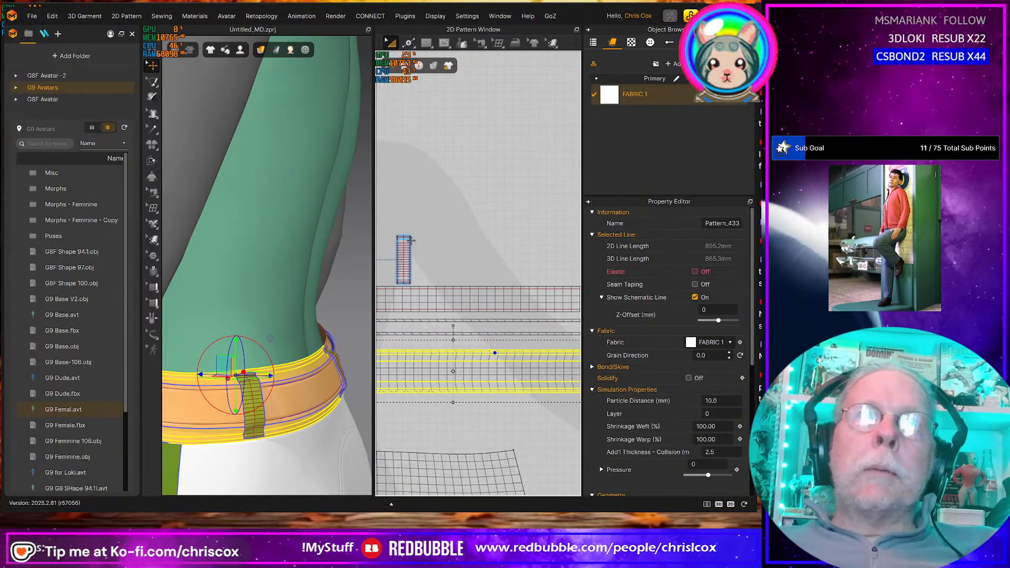
{"action": "left_click_drag", "start_coordinate": [421, 227], "coordinate": [389, 294]}
{"action": "left_click_drag", "start_coordinate": [408, 257], "coordinate": [512, 256]}
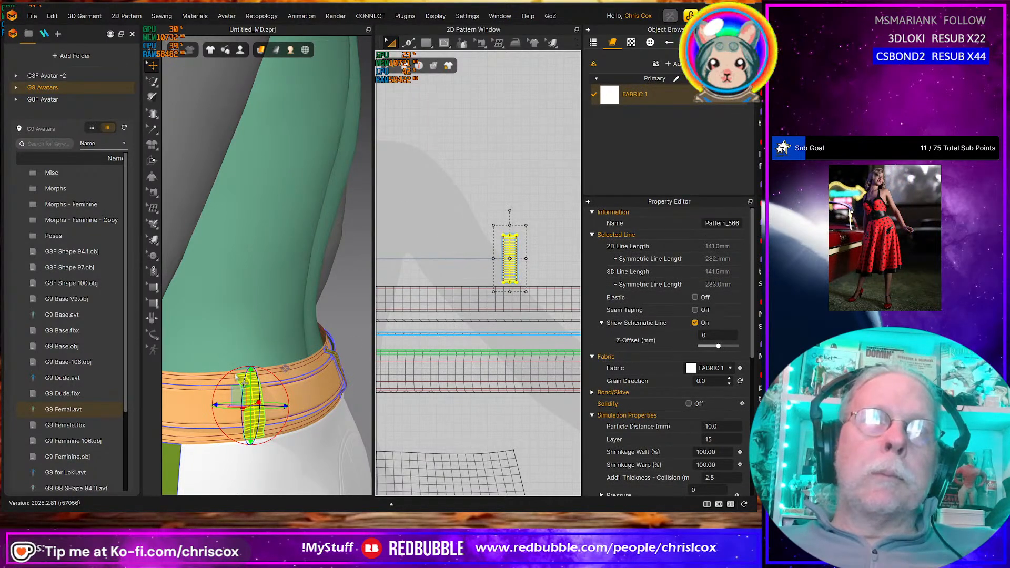
Sew the mirrored side-back loop's top edge and the line just below it to the waistband half's upper edge lines, 15 mm each
{"action": "left_click", "coordinate": [234, 374]}
{"action": "scroll", "coordinate": [467, 410], "scroll_direction": "up", "scroll_amount": 3}
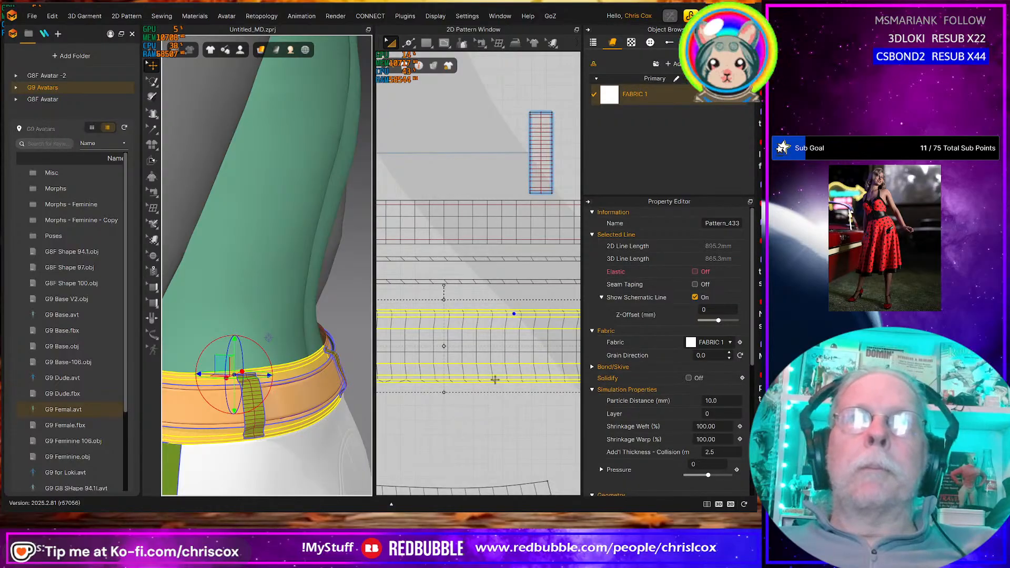
{"action": "middle_click_drag", "start_coordinate": [495, 380], "coordinate": [476, 425]}
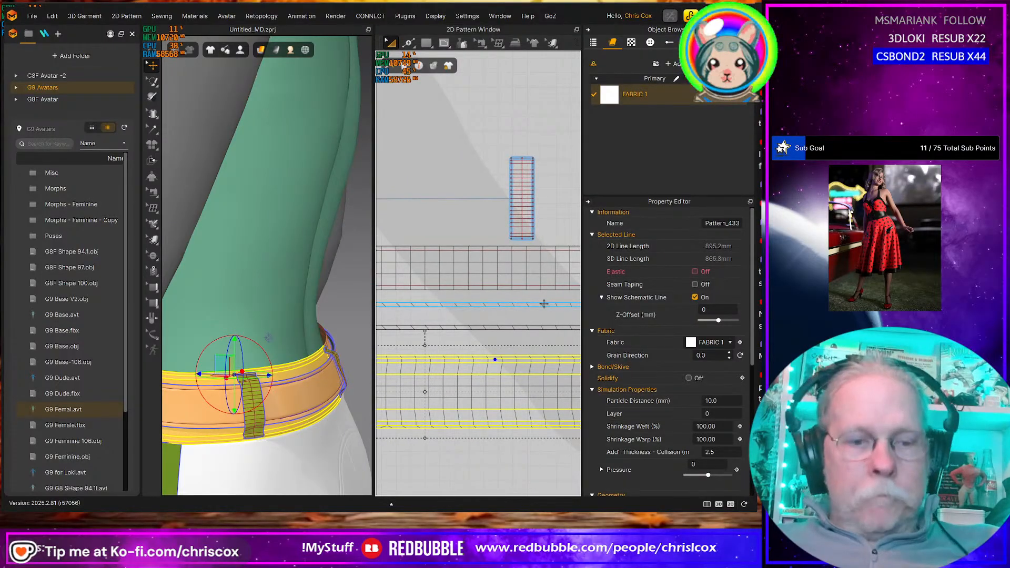
{"action": "key", "text": "m"}
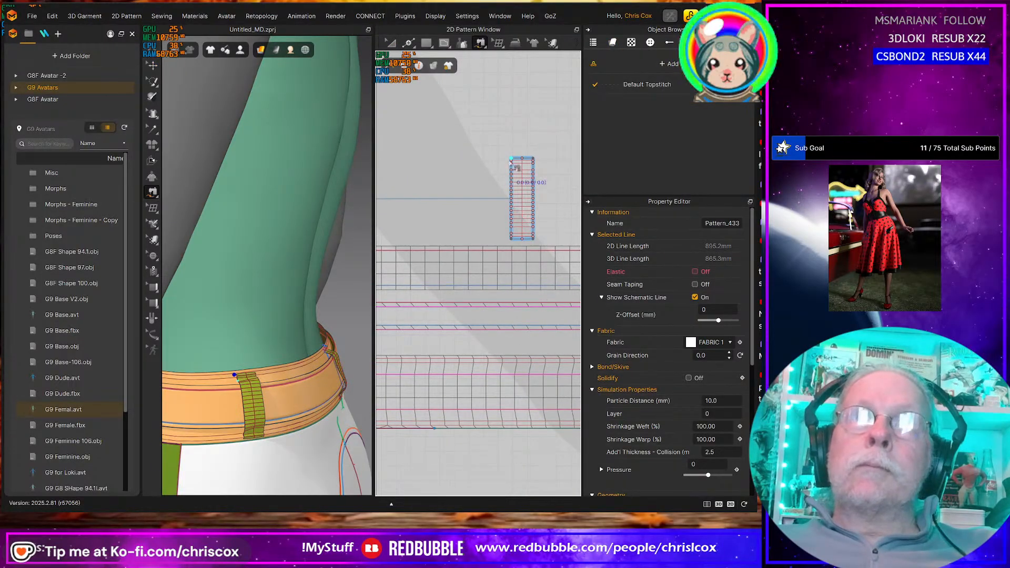
{"action": "left_click", "coordinate": [513, 159]}
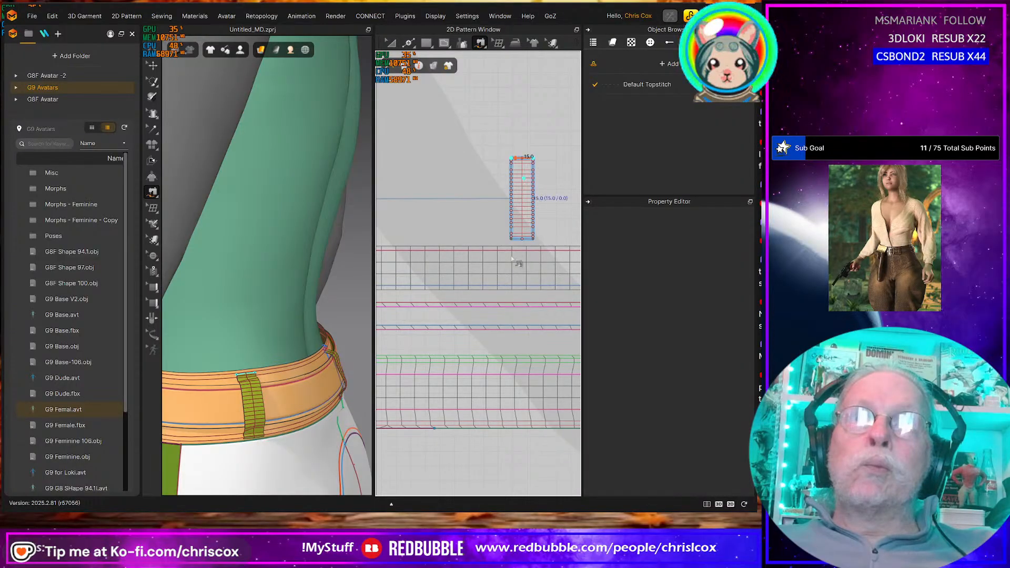
{"action": "left_click", "coordinate": [498, 359]}
{"action": "left_click", "coordinate": [520, 361]}
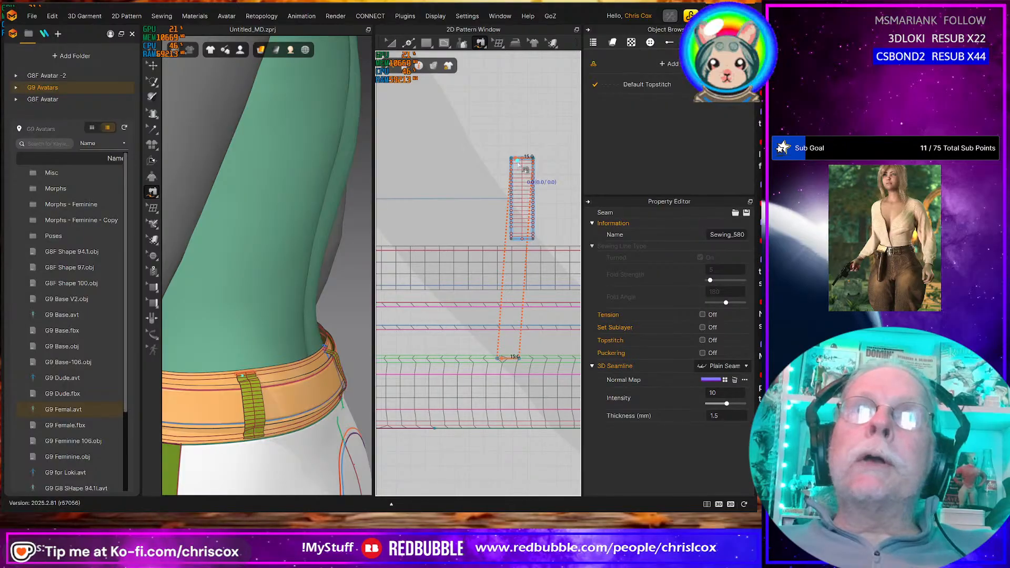
{"action": "left_click", "coordinate": [513, 161]}
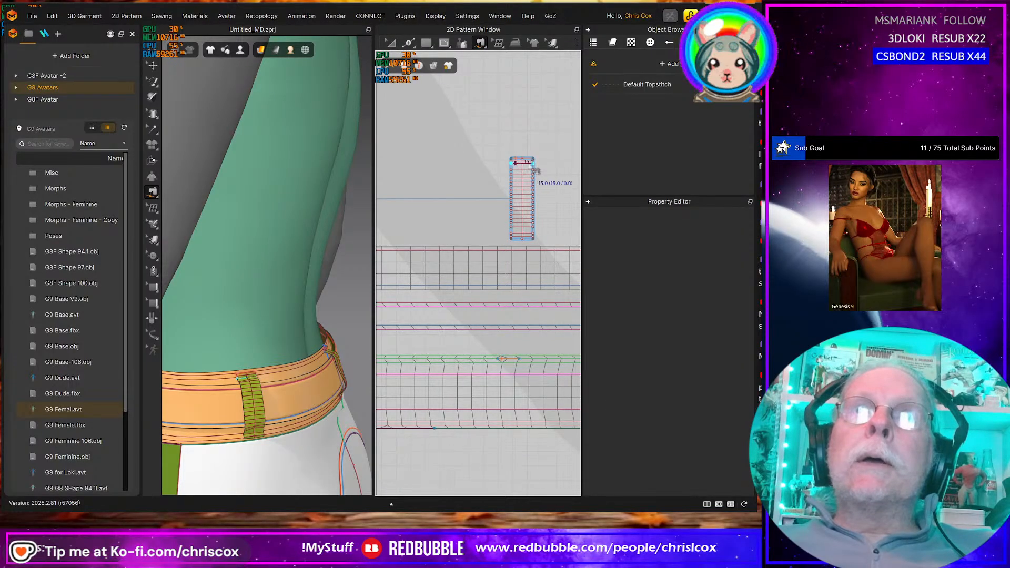
{"action": "left_click", "coordinate": [500, 361]}
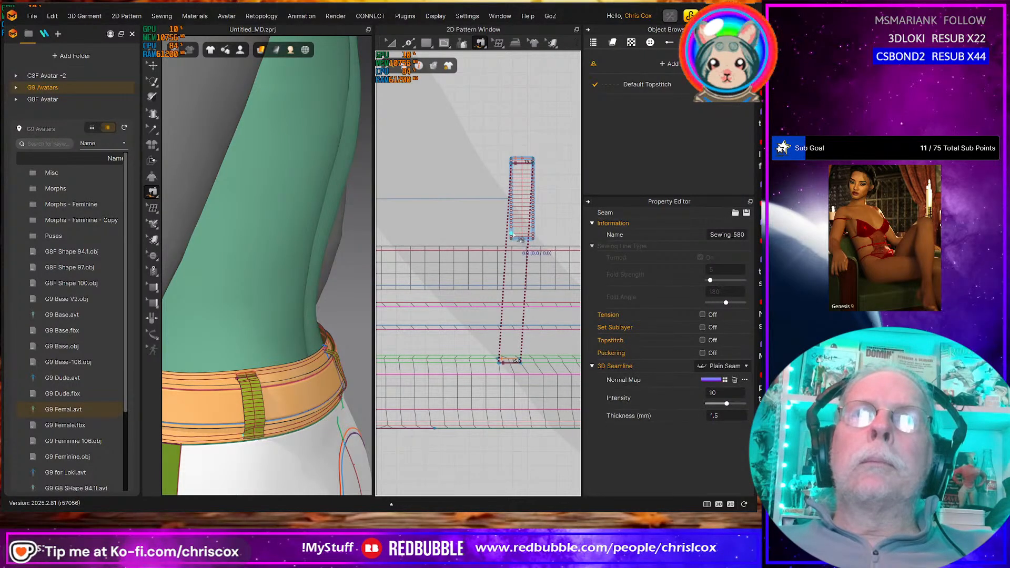
Sew the mirrored side-back loop's bottom edge and the line just above it to the waistband half's lower edge lines, 15 mm each
{"action": "left_click", "coordinate": [511, 234]}
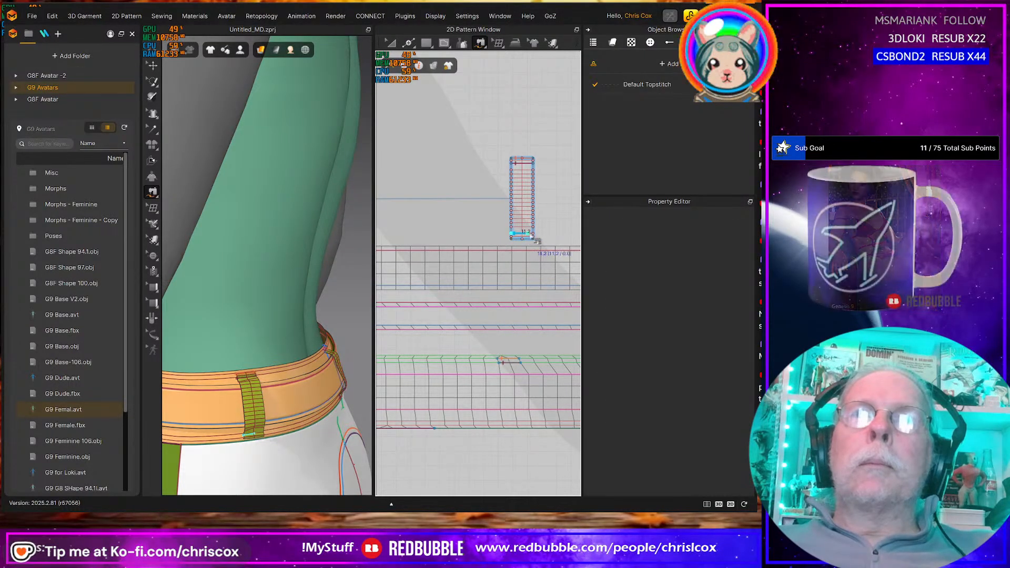
{"action": "left_click", "coordinate": [501, 421]}
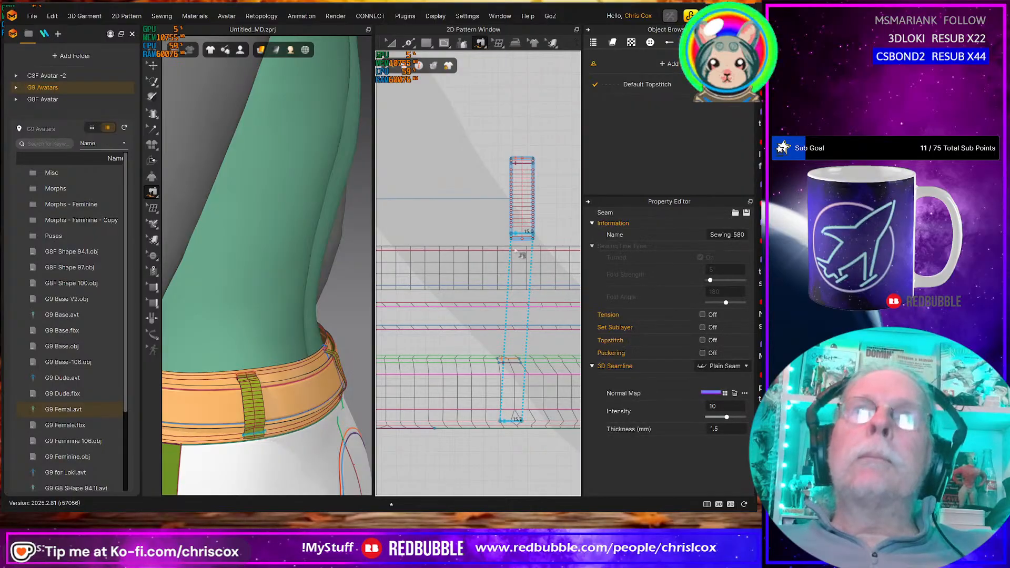
{"action": "left_click", "coordinate": [512, 240]}
{"action": "left_click", "coordinate": [532, 240]}
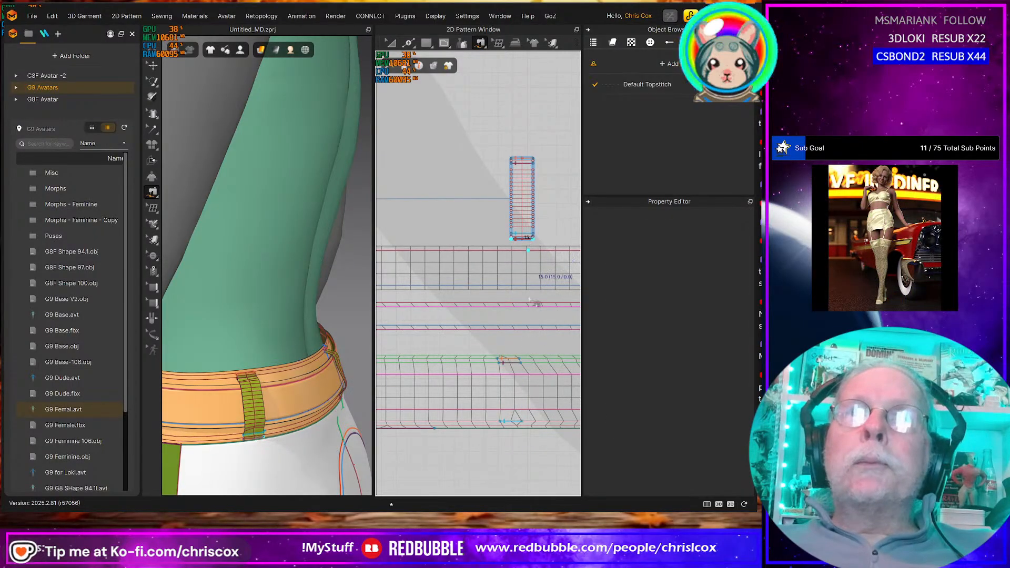
{"action": "left_click", "coordinate": [501, 425]}
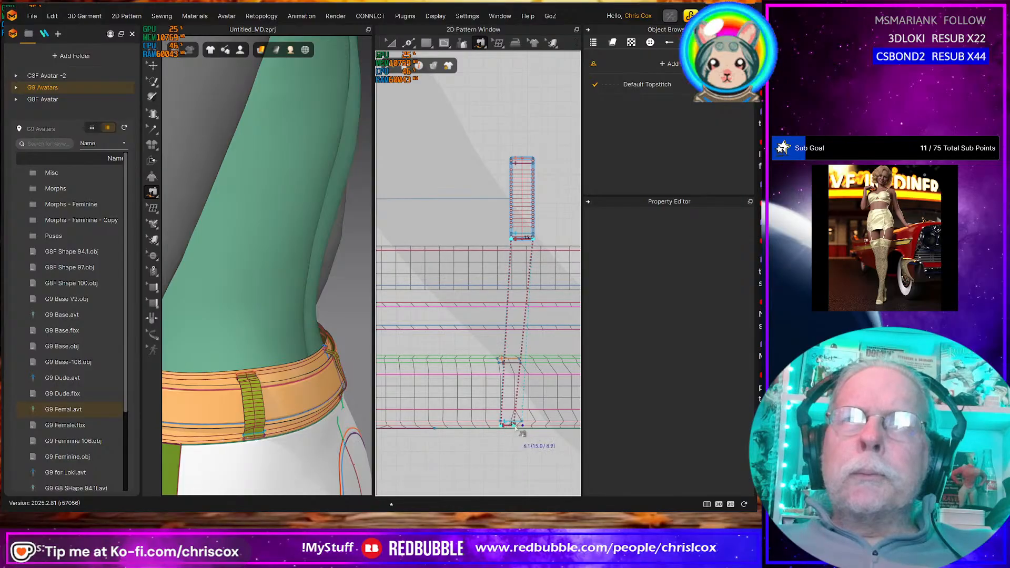
{"action": "left_click", "coordinate": [520, 424]}
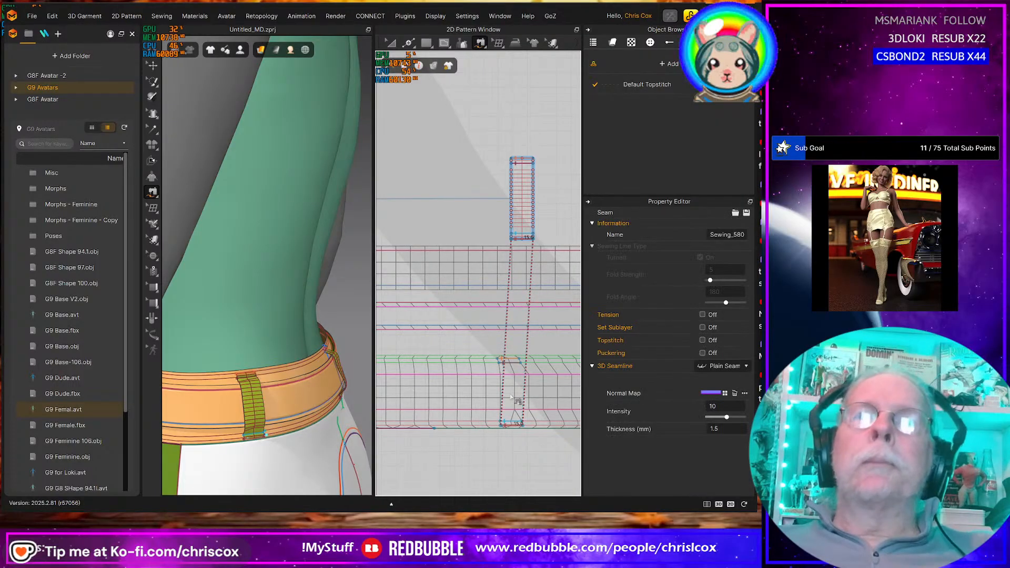
Shift the mirrored side-back loop's three lower 15 mm seams along the waistband half in line with its uppermost seam
{"action": "scroll", "coordinate": [510, 447], "scroll_direction": "up", "scroll_amount": 3}
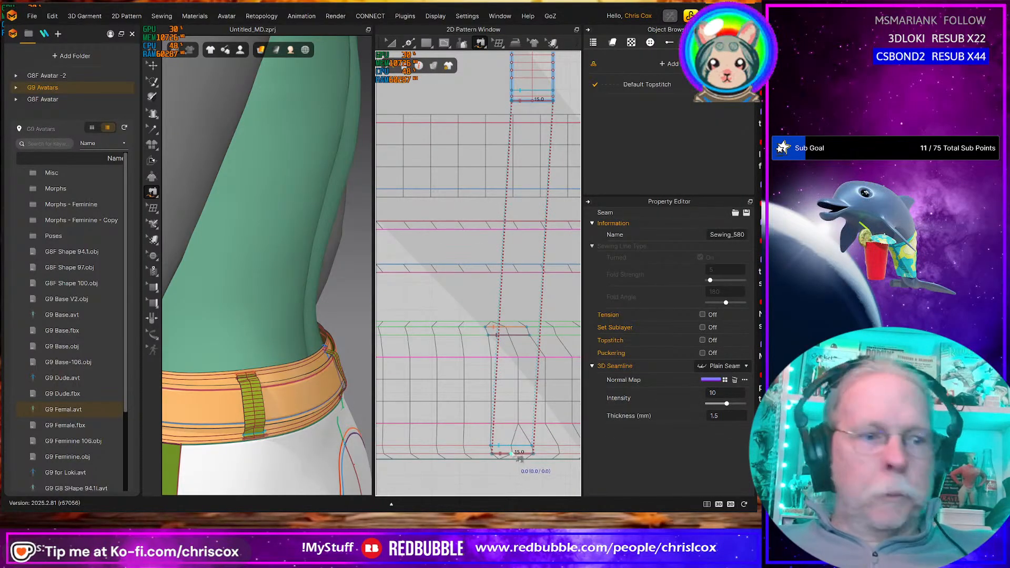
{"action": "key", "text": "b"}
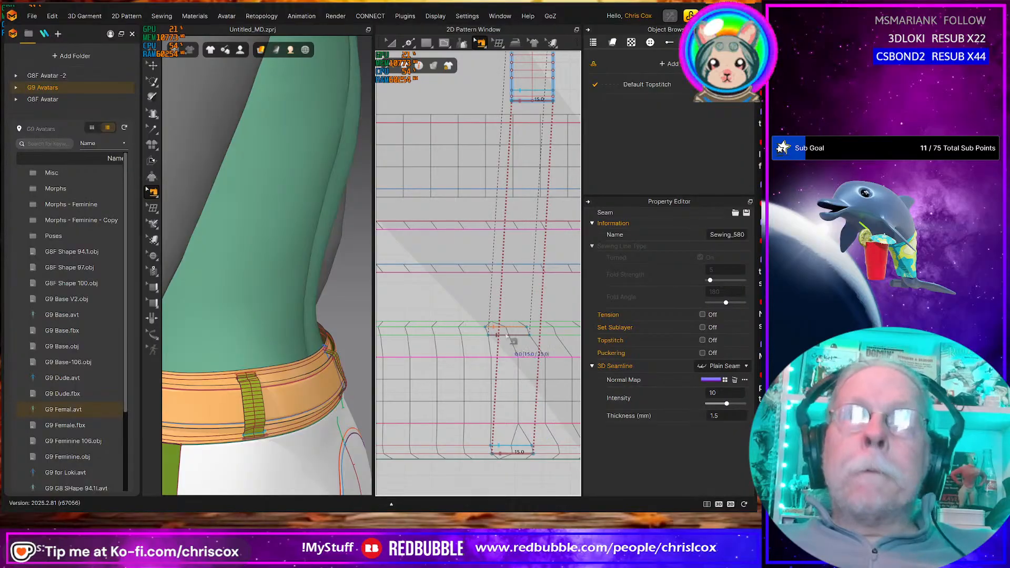
{"action": "left_click_drag", "start_coordinate": [506, 337], "coordinate": [501, 337]}
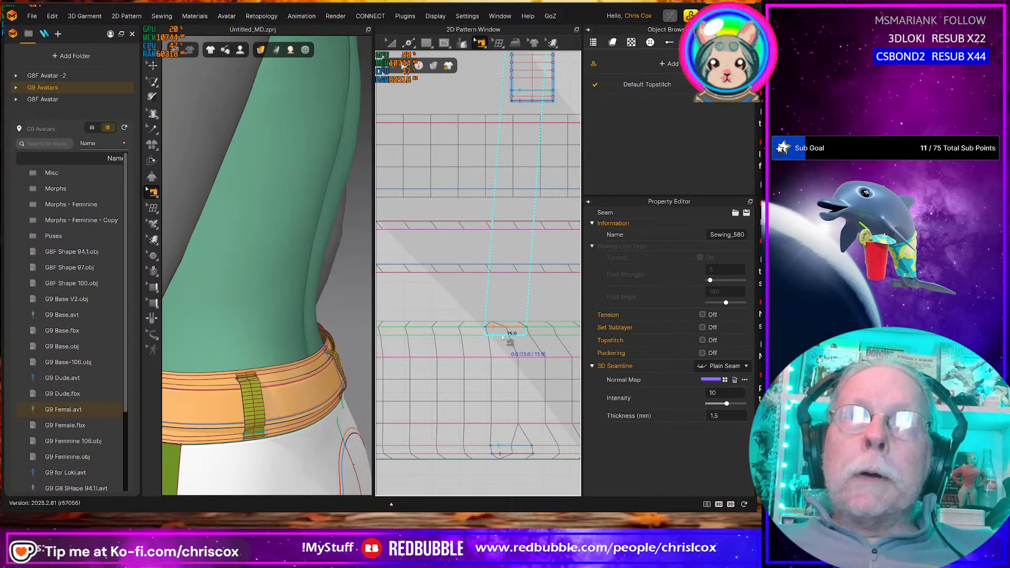
{"action": "left_click_drag", "start_coordinate": [518, 446], "coordinate": [516, 447]}
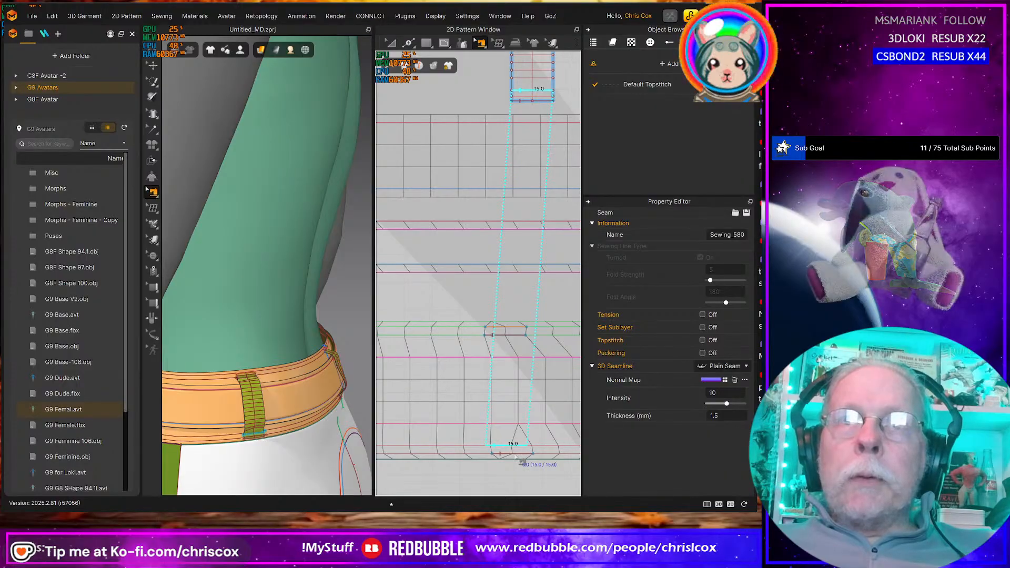
{"action": "left_click_drag", "start_coordinate": [515, 455], "coordinate": [508, 457]}
Locate the mirrored front belt loop on the avatar and mark its upper corner spot on the waistband half
{"action": "scroll", "coordinate": [279, 445], "scroll_direction": "down", "scroll_amount": 3}
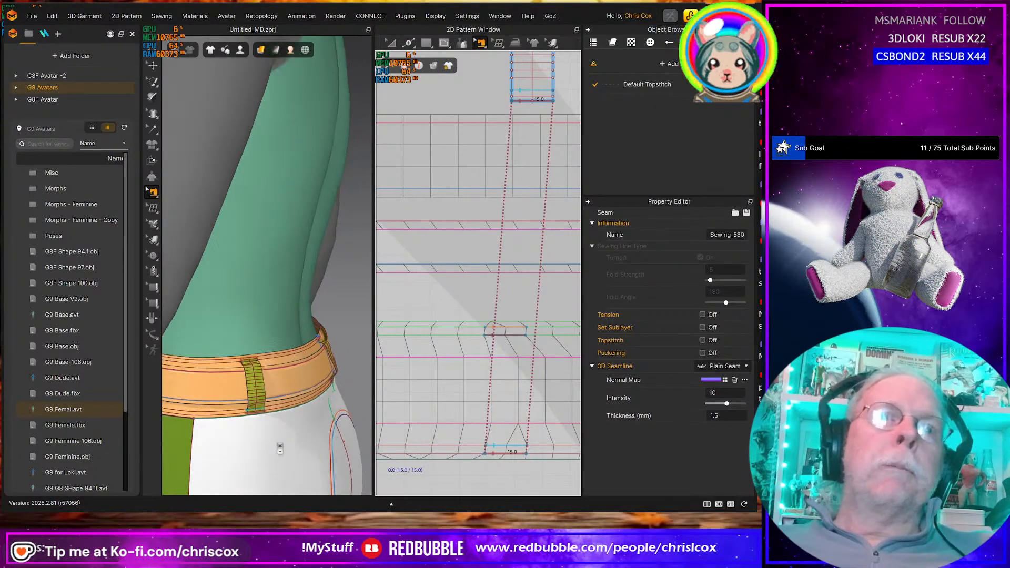
{"action": "middle_click_drag", "start_coordinate": [288, 440], "coordinate": [342, 419]}
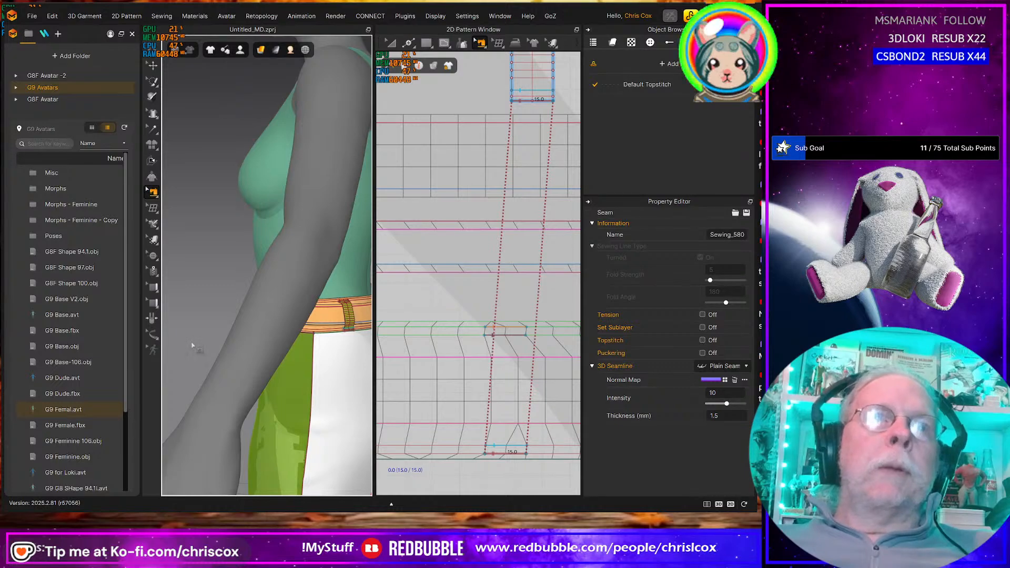
{"action": "middle_click_drag", "start_coordinate": [421, 291], "coordinate": [540, 339]}
{"action": "right_click_drag", "start_coordinate": [199, 356], "coordinate": [252, 353]}
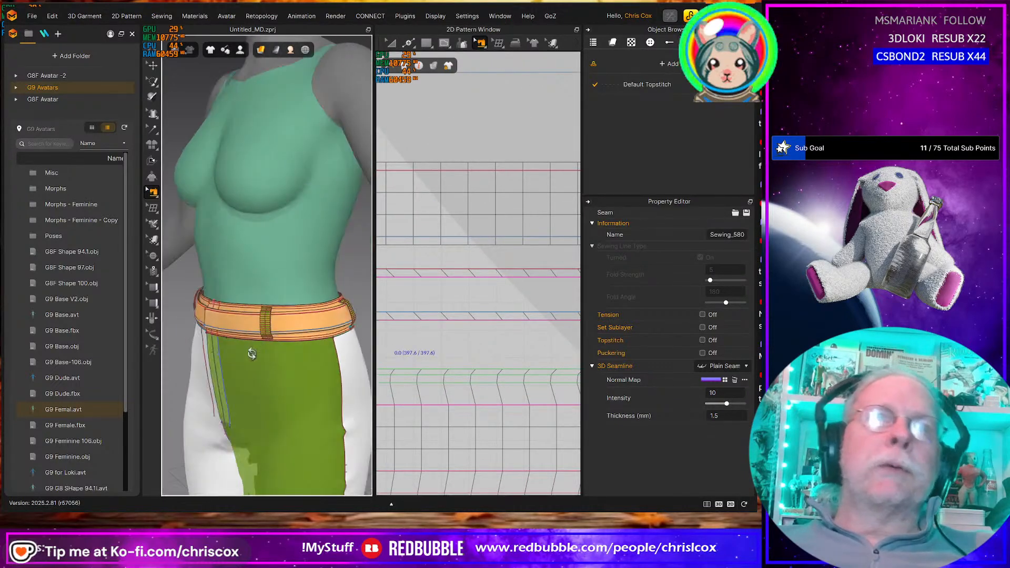
{"action": "scroll", "coordinate": [251, 353], "scroll_direction": "up", "scroll_amount": 6}
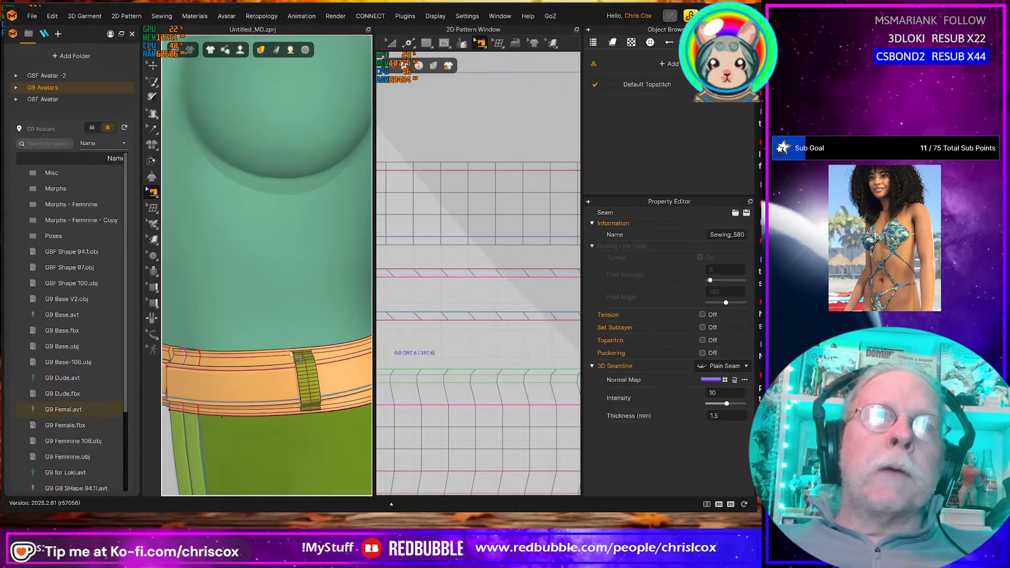
{"action": "left_click", "coordinate": [293, 353]}
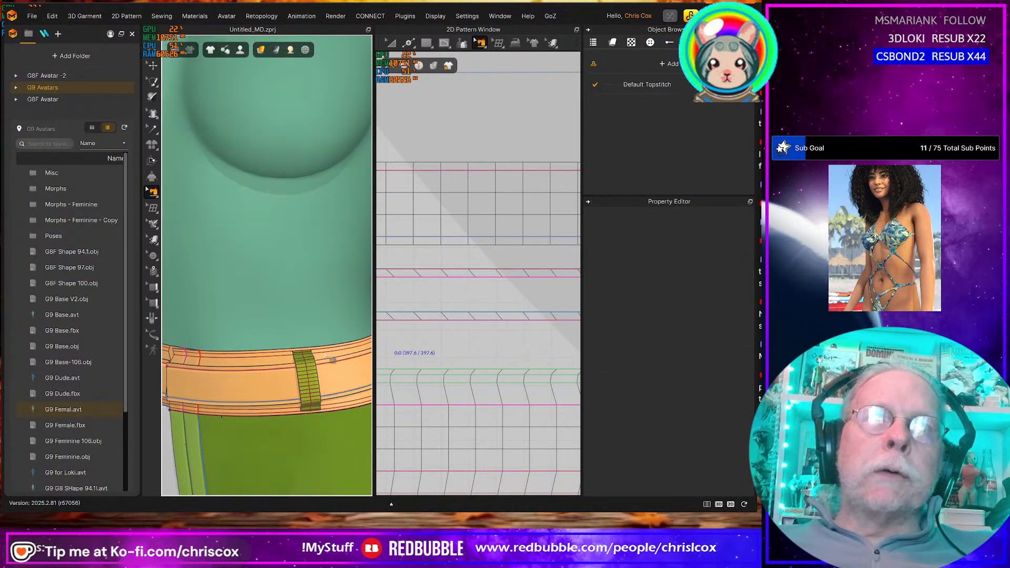
{"action": "key", "text": "q"}
{"action": "left_click", "coordinate": [291, 356]}
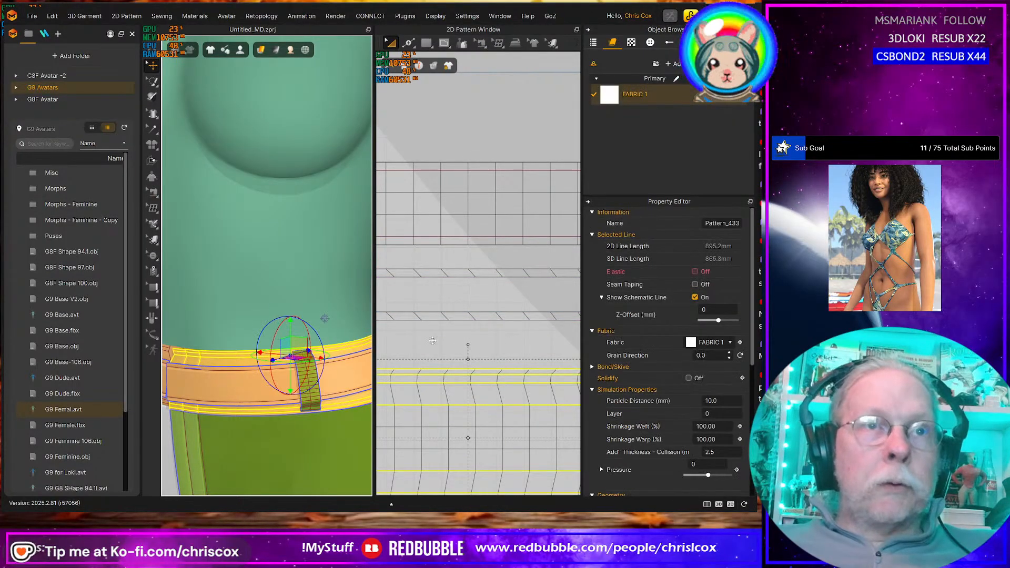
Move the mirrored front loop's pattern piece along the other waistband half to sit above the marked spot
{"action": "scroll", "coordinate": [496, 340], "scroll_direction": "up", "scroll_amount": 2}
{"action": "mouse_move", "coordinate": [520, 340]}
{"action": "middle_mouse_down"}
{"action": "mouse_move", "coordinate": [498, 340]}
{"action": "mouse_move", "coordinate": [532, 331]}
{"action": "middle_mouse_up"}
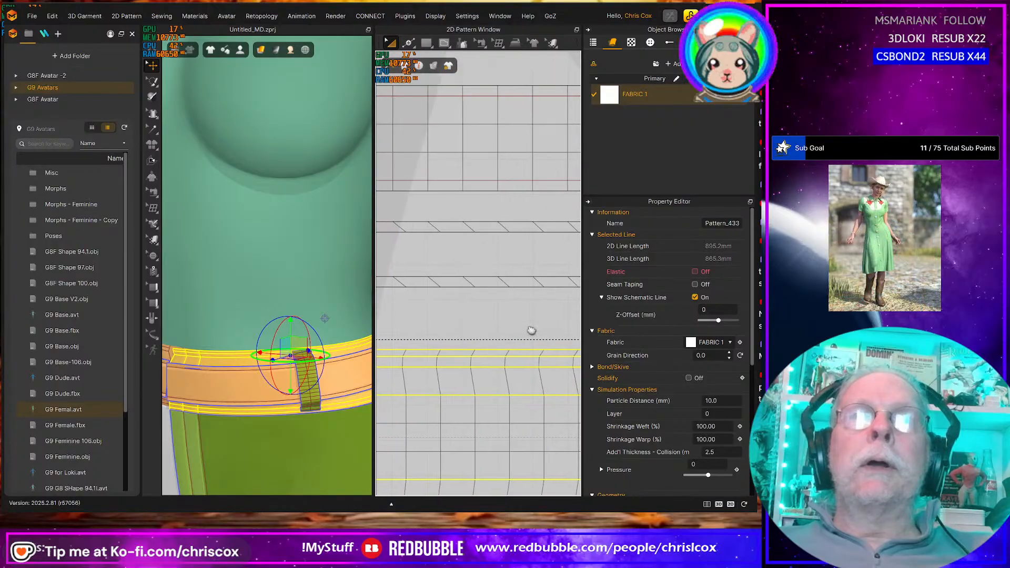
{"action": "scroll", "coordinate": [522, 329], "scroll_direction": "down", "scroll_amount": 2}
{"action": "scroll", "coordinate": [502, 341], "scroll_direction": "down", "scroll_amount": 4}
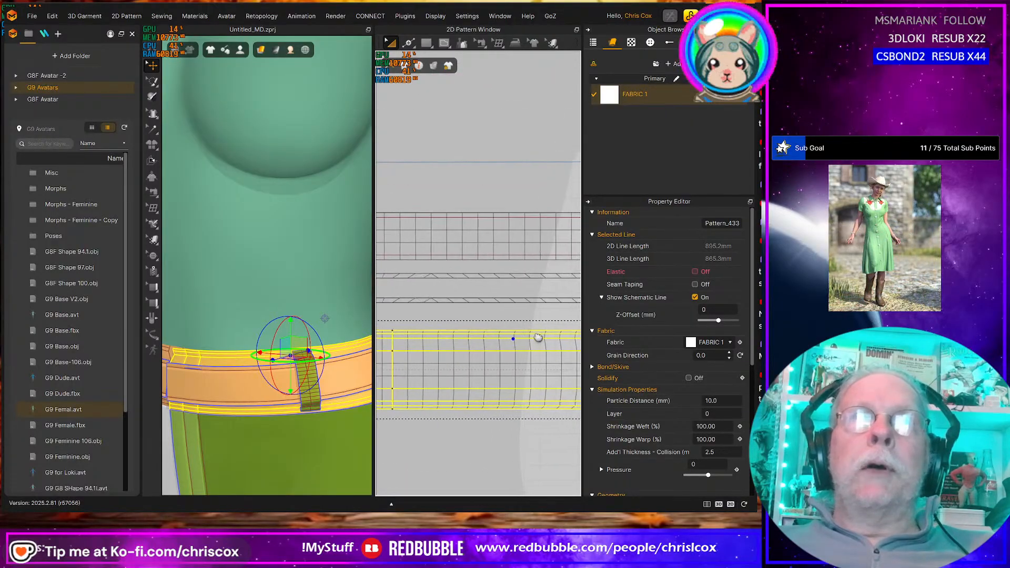
{"action": "middle_click_drag", "start_coordinate": [536, 333], "coordinate": [520, 340]}
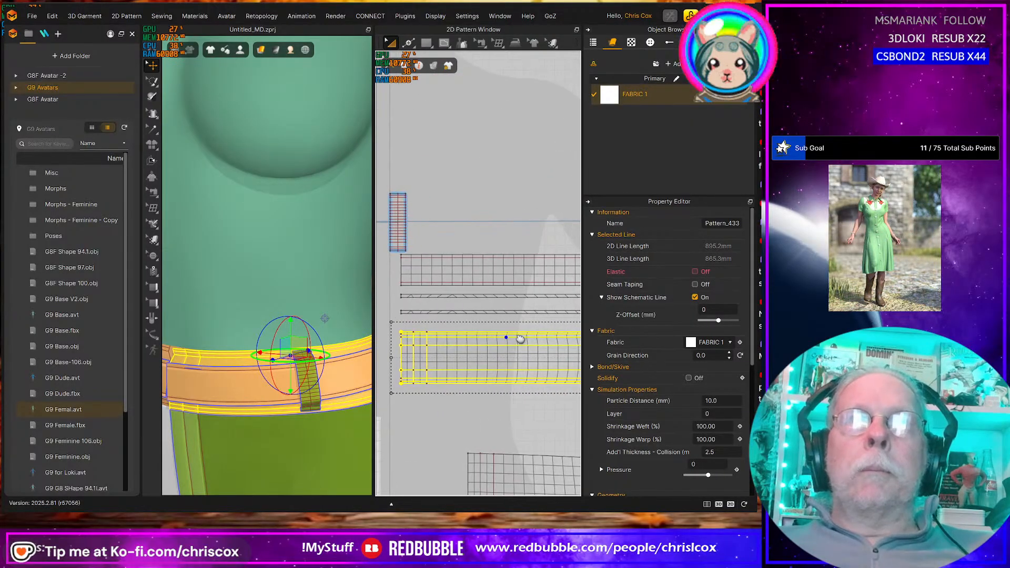
{"action": "left_click", "coordinate": [431, 179]}
{"action": "left_click", "coordinate": [397, 231]}
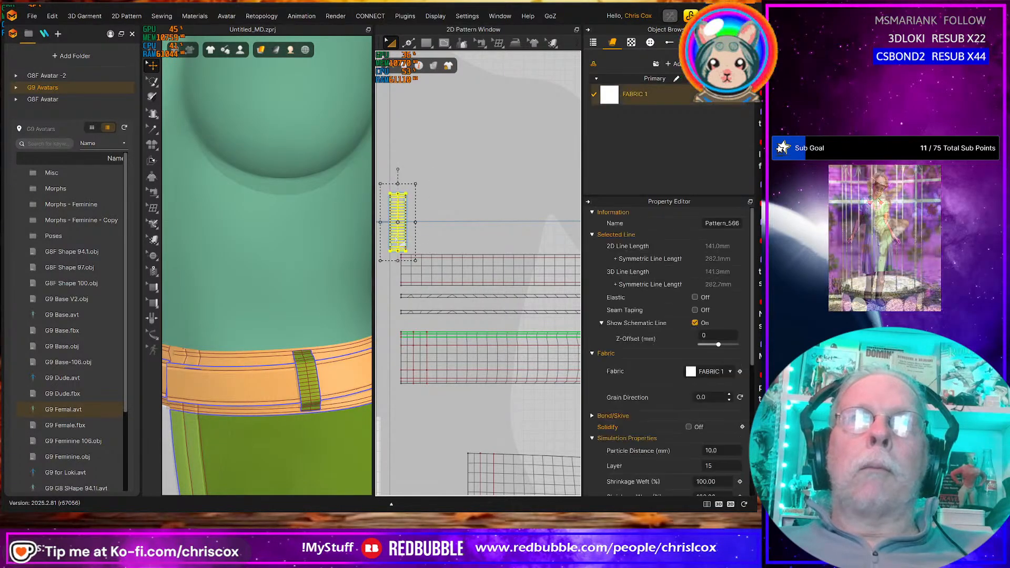
{"action": "left_click_drag", "start_coordinate": [398, 226], "coordinate": [501, 224]}
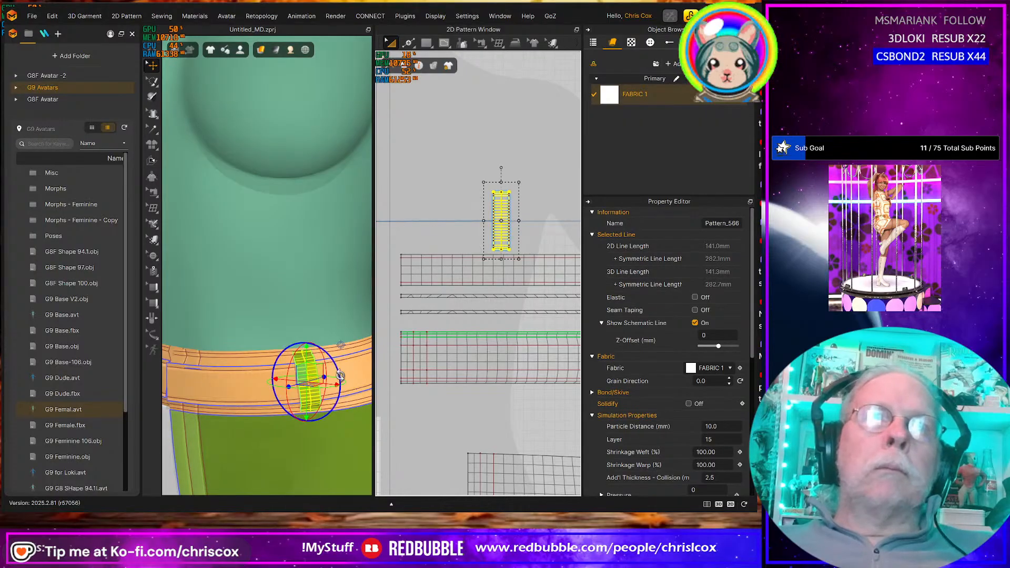
Sew the mirrored front loop's top edge and the line just below it to the waistband half's upper edge lines, 15 mm each
{"action": "left_click", "coordinate": [299, 368]}
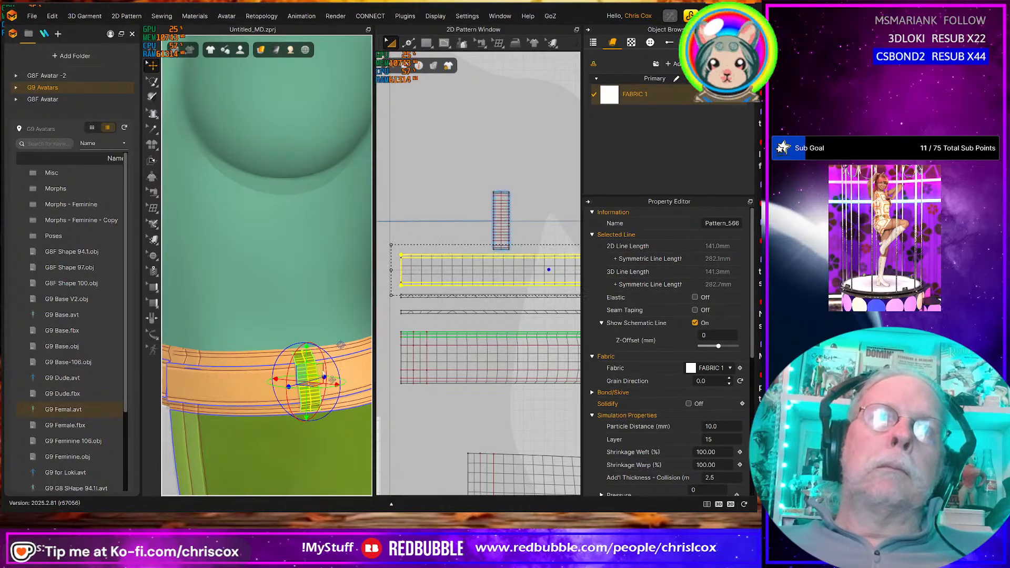
{"action": "left_click", "coordinate": [291, 357]}
{"action": "scroll", "coordinate": [598, 420], "scroll_direction": "down", "scroll_amount": 2}
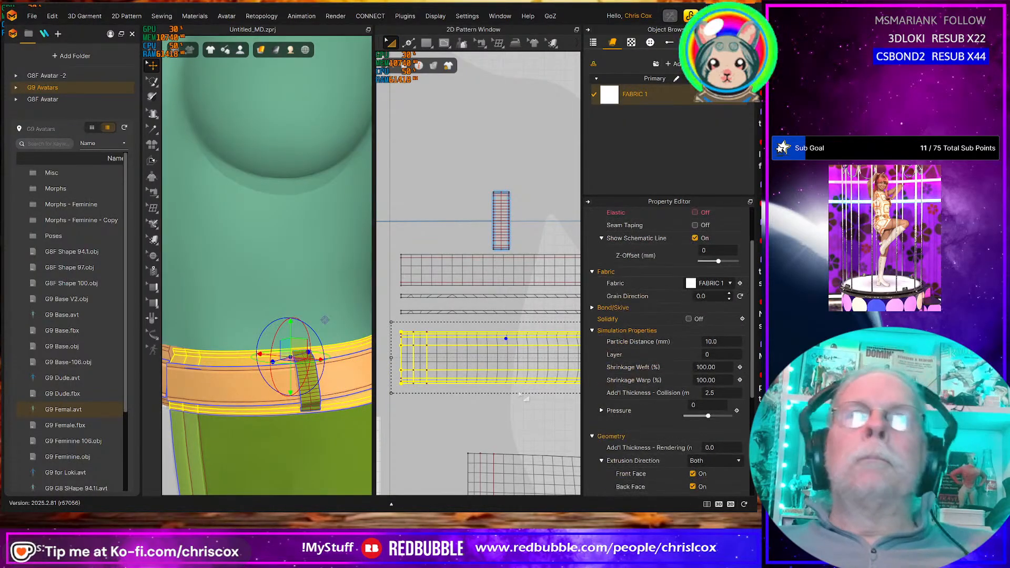
{"action": "scroll", "coordinate": [510, 376], "scroll_direction": "up", "scroll_amount": 2}
{"action": "scroll", "coordinate": [509, 376], "scroll_direction": "up", "scroll_amount": 2}
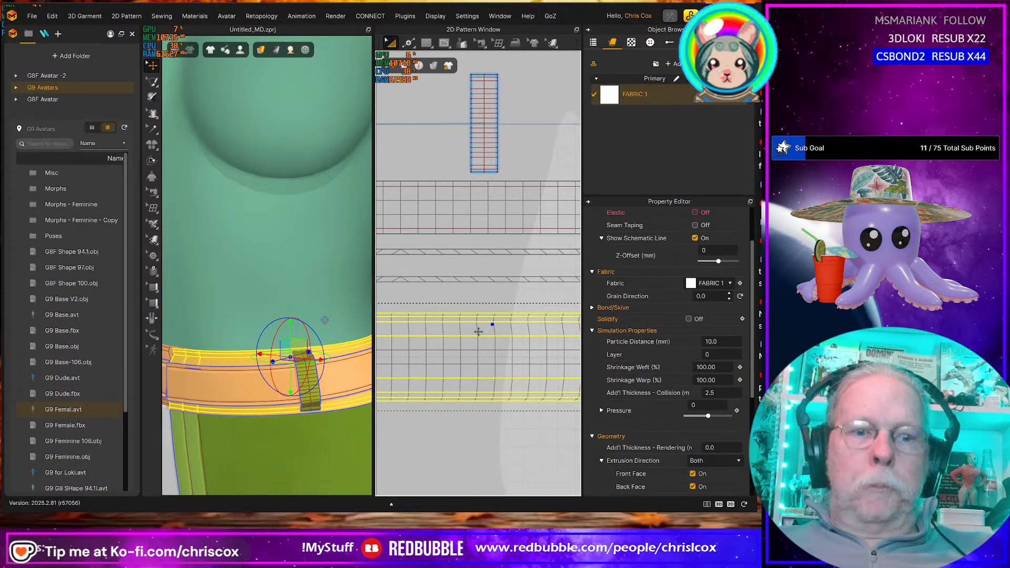
{"action": "key", "text": "m"}
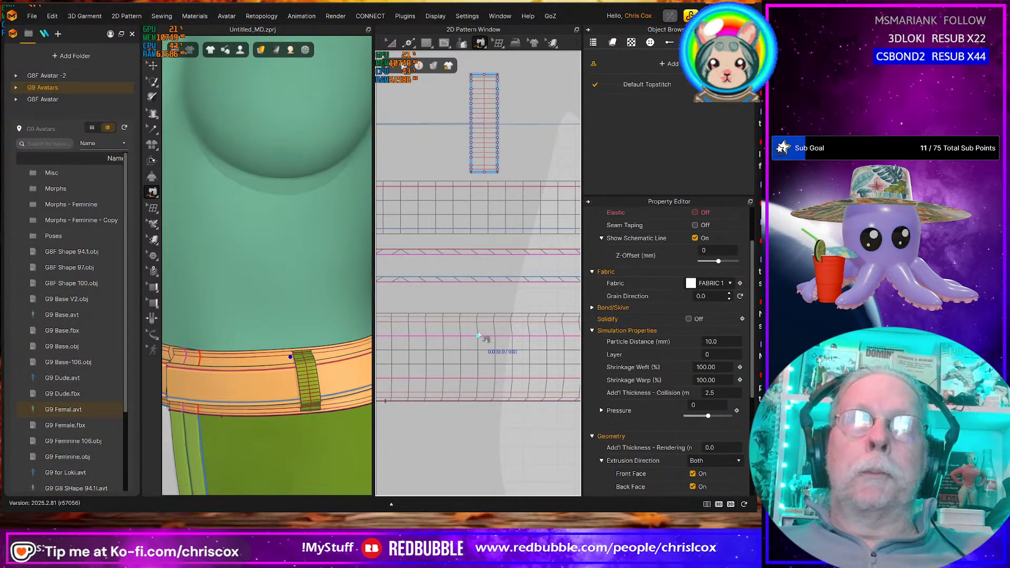
{"action": "left_click", "coordinate": [473, 76]}
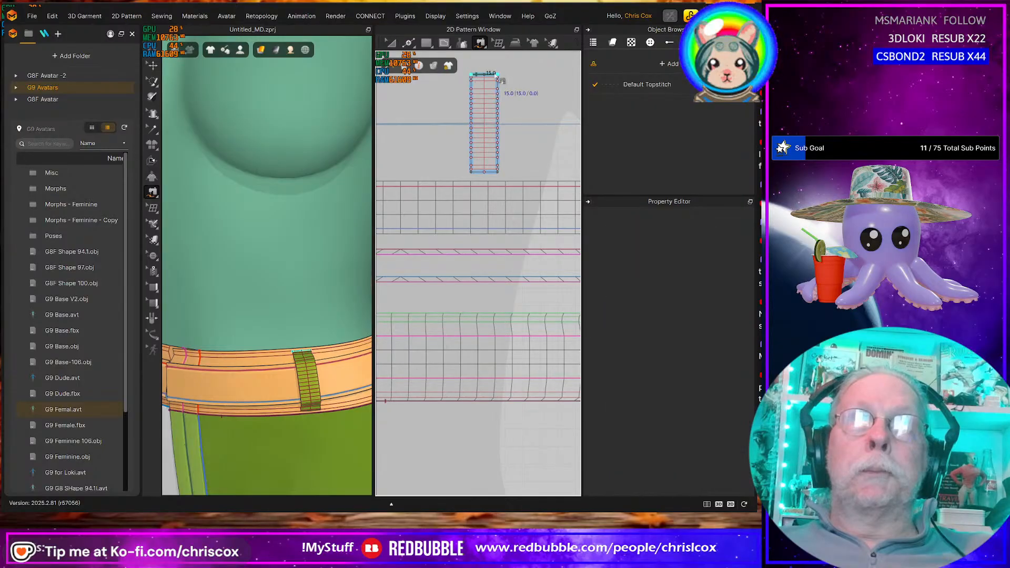
{"action": "left_click", "coordinate": [497, 85]}
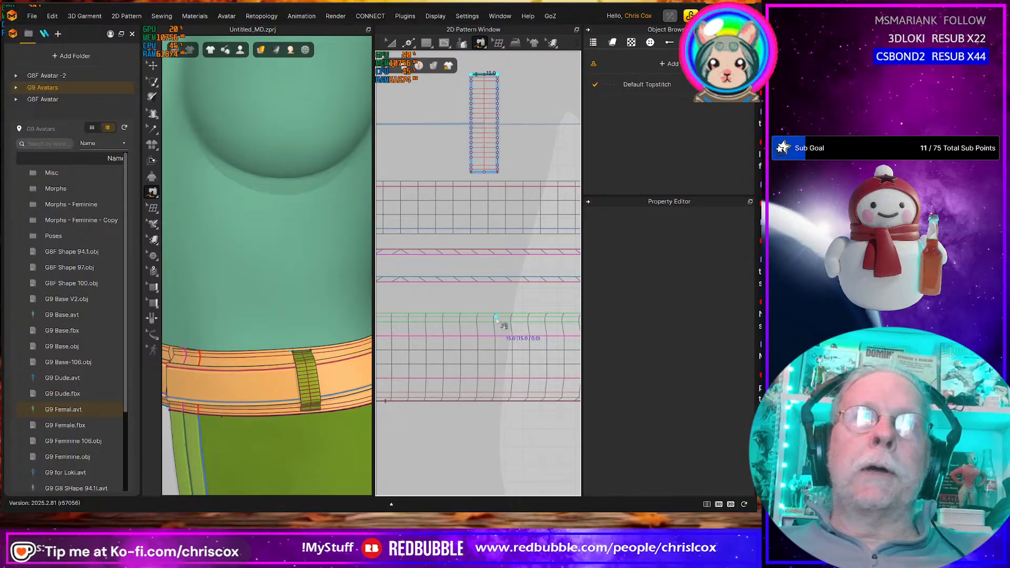
{"action": "left_click", "coordinate": [496, 318]}
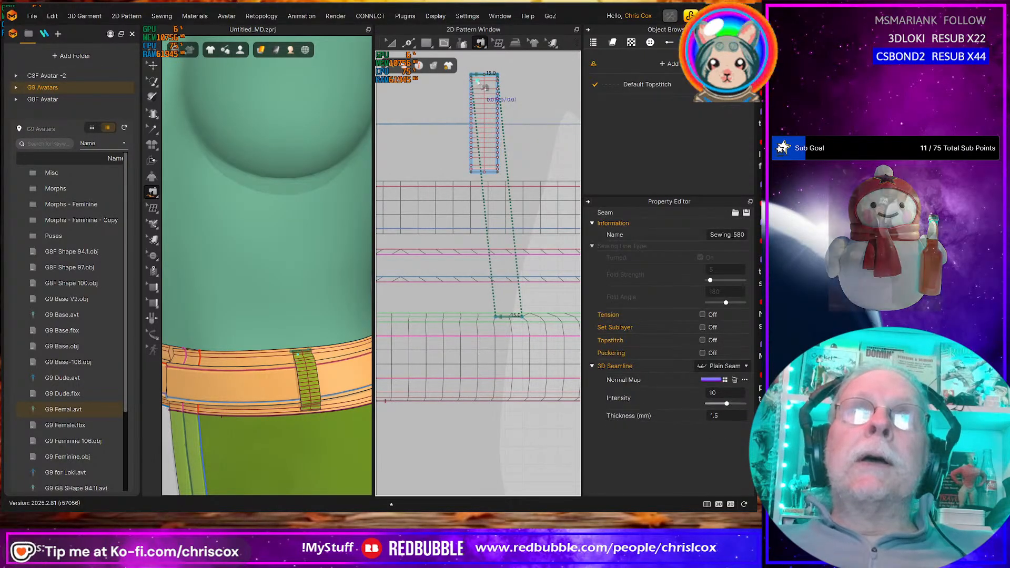
{"action": "left_click", "coordinate": [482, 82]}
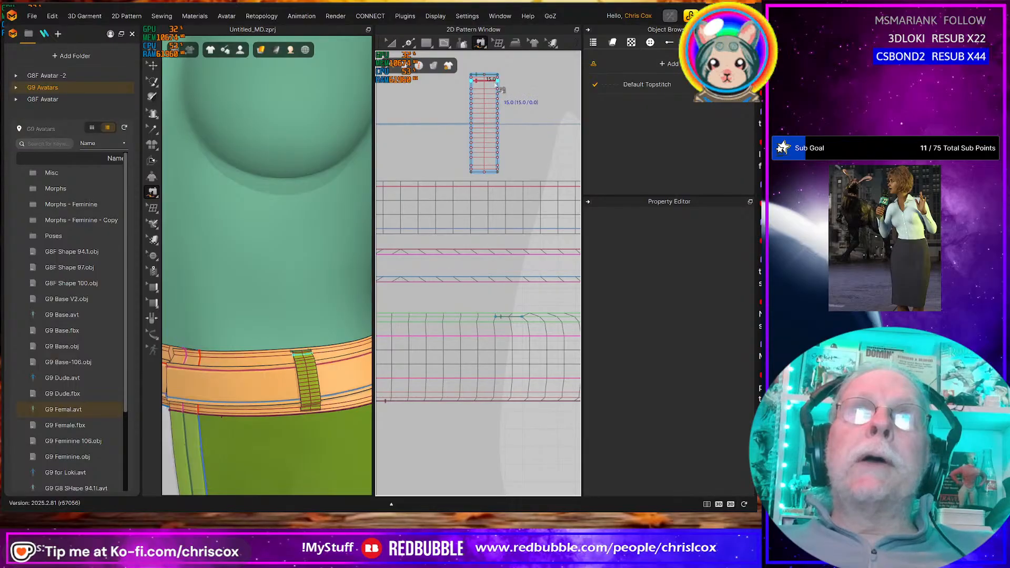
{"action": "left_click", "coordinate": [499, 88]}
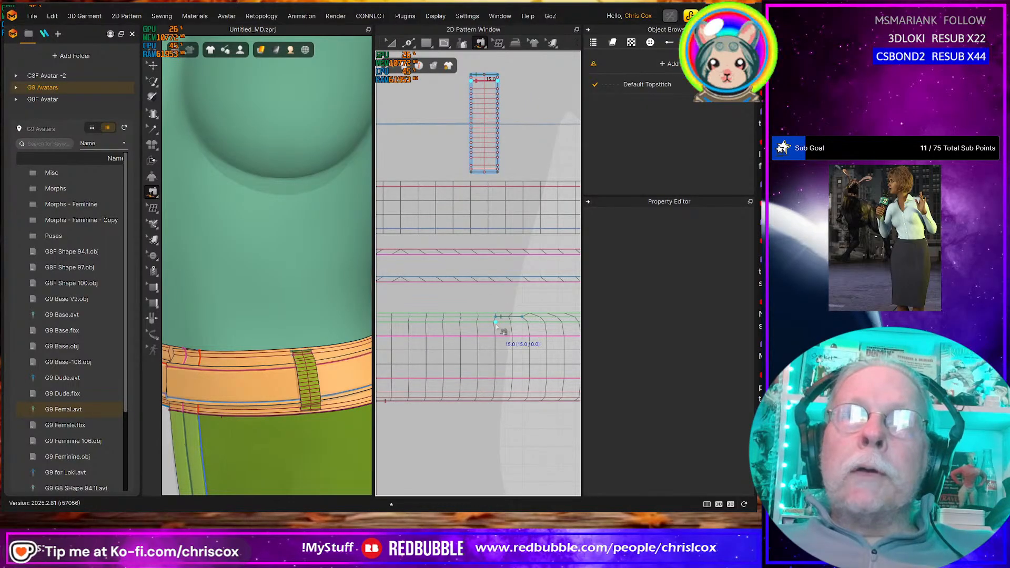
{"action": "left_click", "coordinate": [521, 320]}
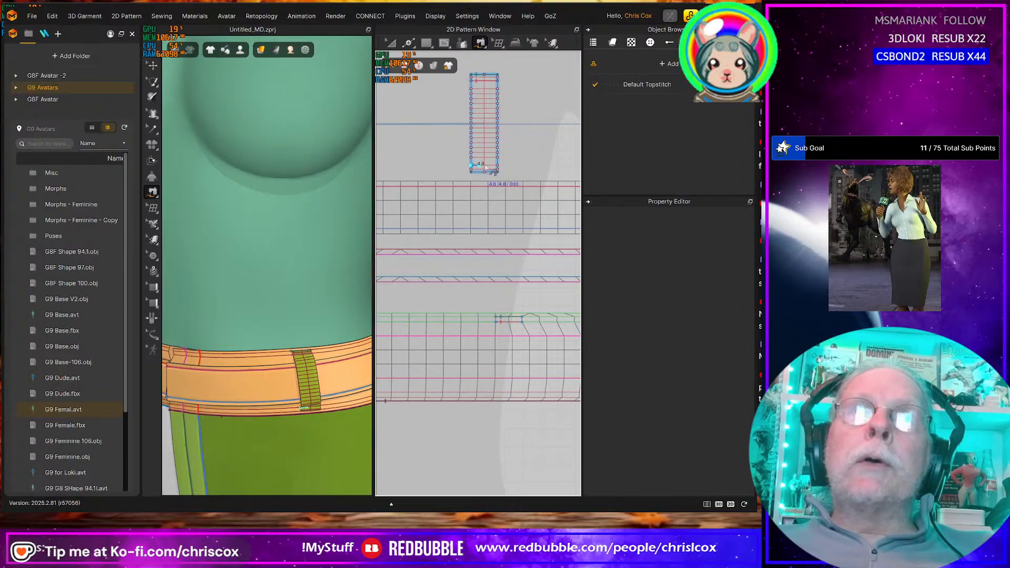
Sew the mirrored front loop's bottom edge and the line just above it to the waistband half's lower edge lines, 15 mm each
{"action": "left_click", "coordinate": [484, 170]}
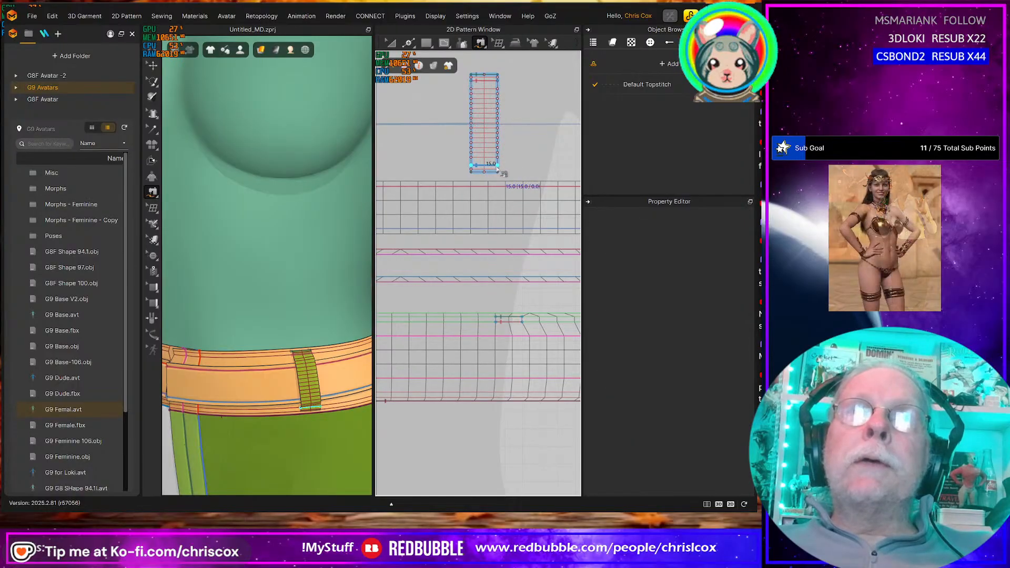
{"action": "left_click", "coordinate": [494, 392]}
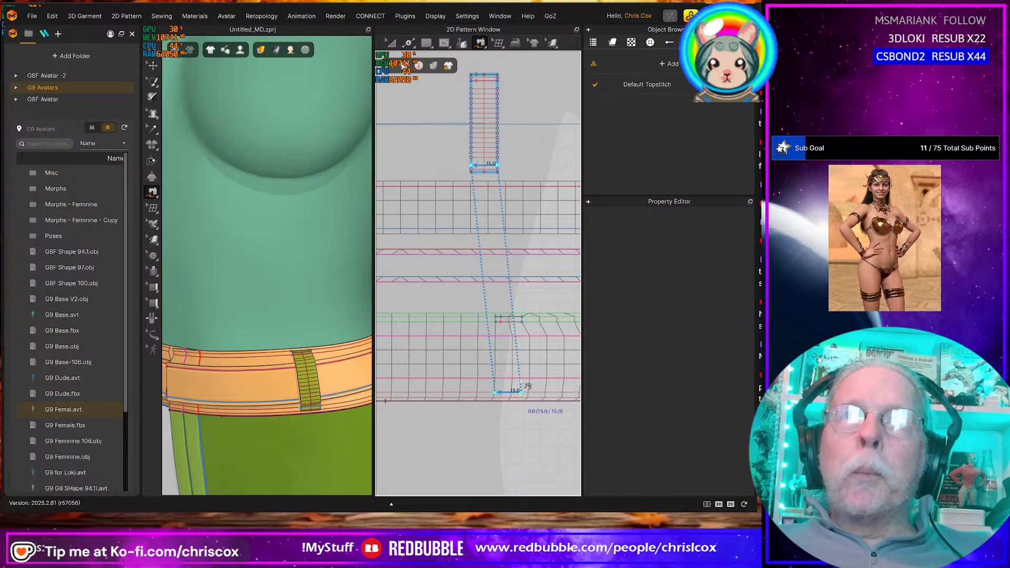
{"action": "left_click", "coordinate": [522, 389]}
{"action": "left_click", "coordinate": [477, 172]}
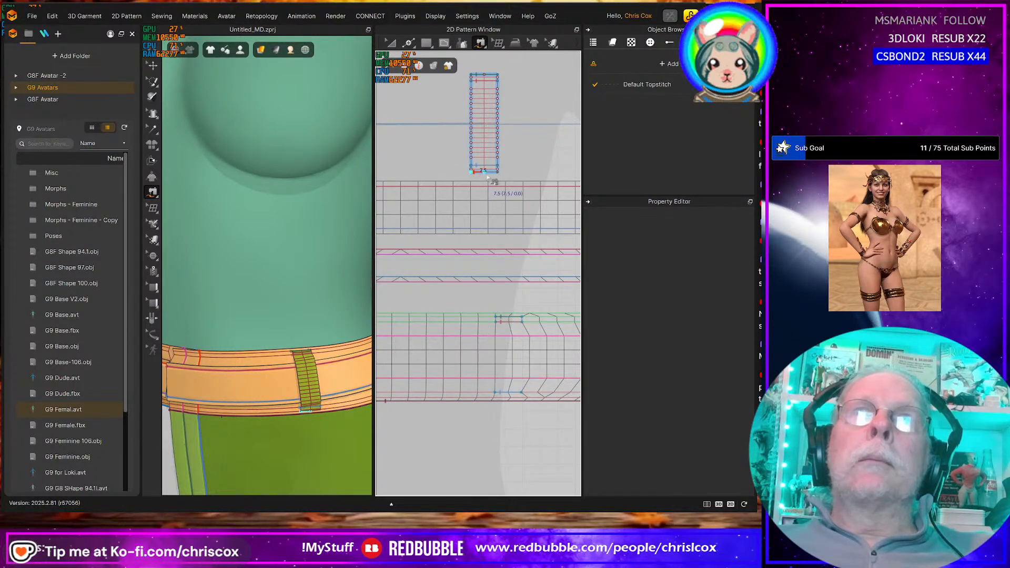
{"action": "left_click", "coordinate": [496, 399]}
{"action": "left_click", "coordinate": [520, 398]}
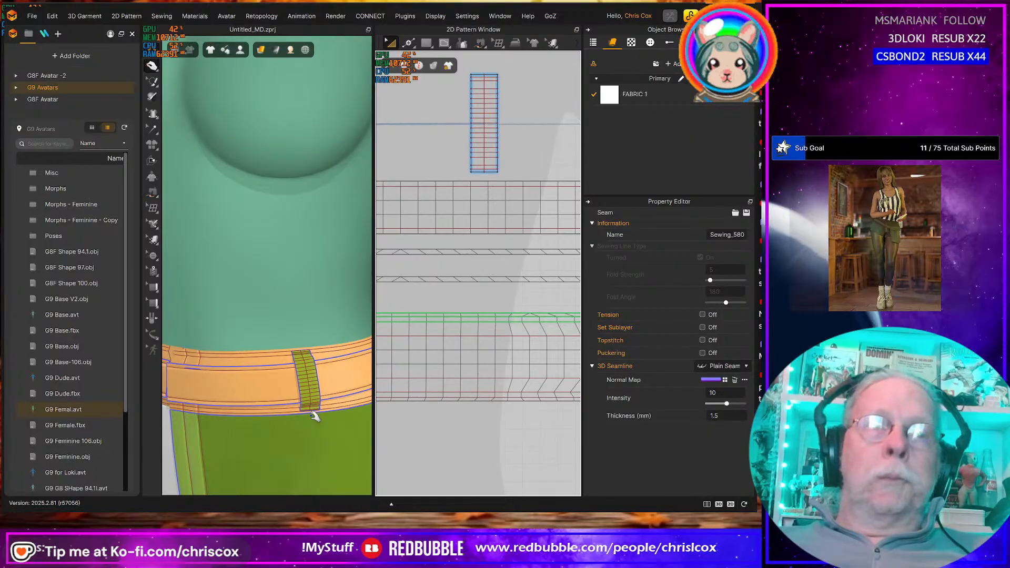
{"action": "key", "text": "q"}
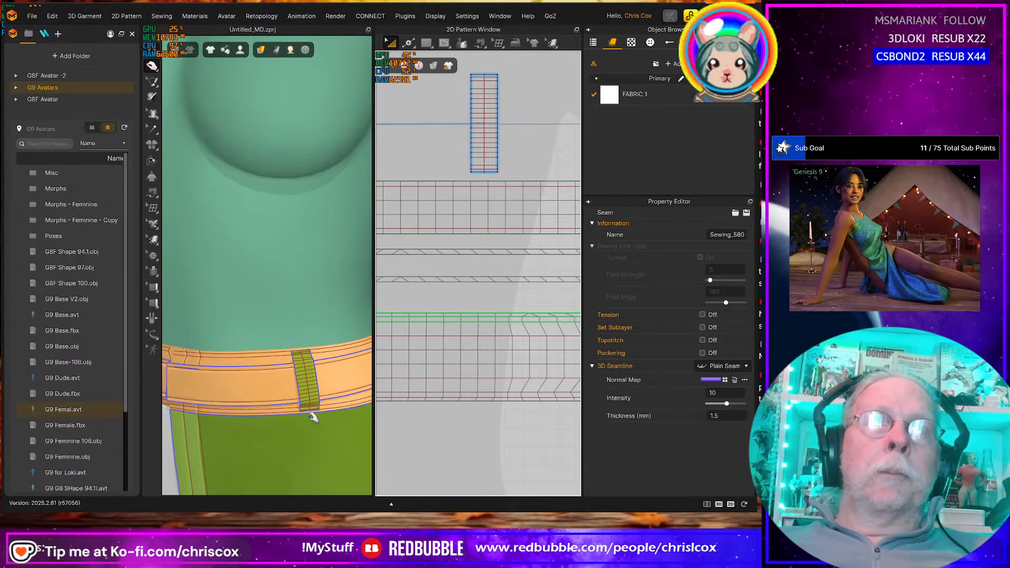
Examine the centre-front join of the two waistband halves on the avatar and identify their pattern pieces
{"action": "scroll", "coordinate": [314, 418], "scroll_direction": "down", "scroll_amount": 3}
{"action": "scroll", "coordinate": [313, 422], "scroll_direction": "down", "scroll_amount": 6}
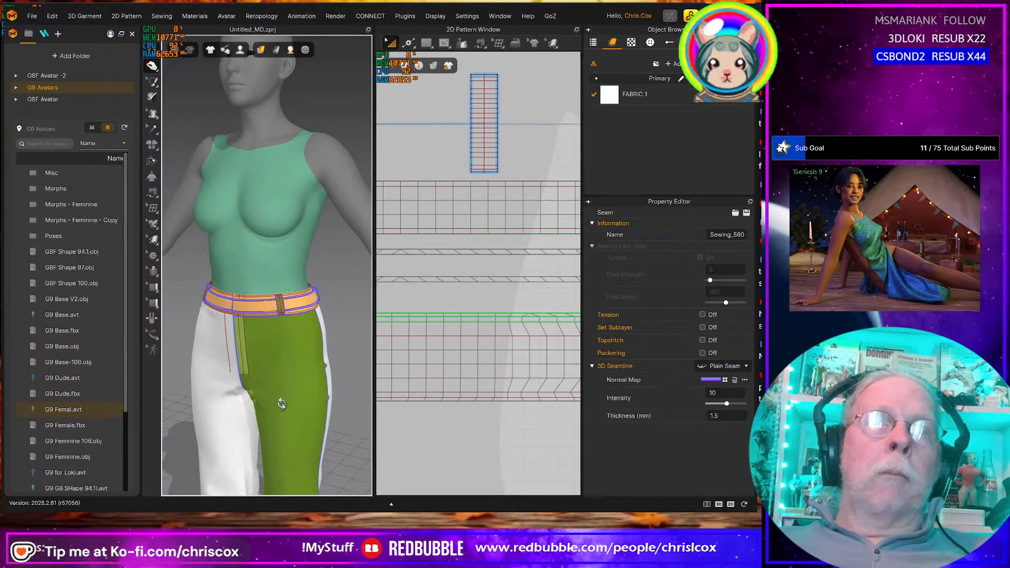
{"action": "right_click_drag", "start_coordinate": [308, 371], "coordinate": [303, 373]}
{"action": "left_click", "coordinate": [246, 302]}
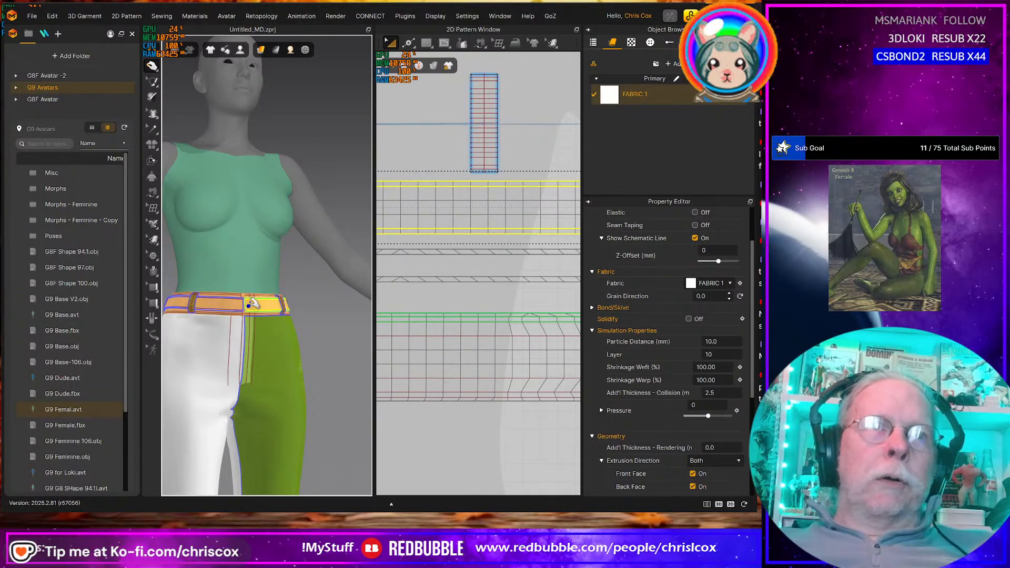
{"action": "scroll", "coordinate": [256, 301], "scroll_direction": "up", "scroll_amount": 3}
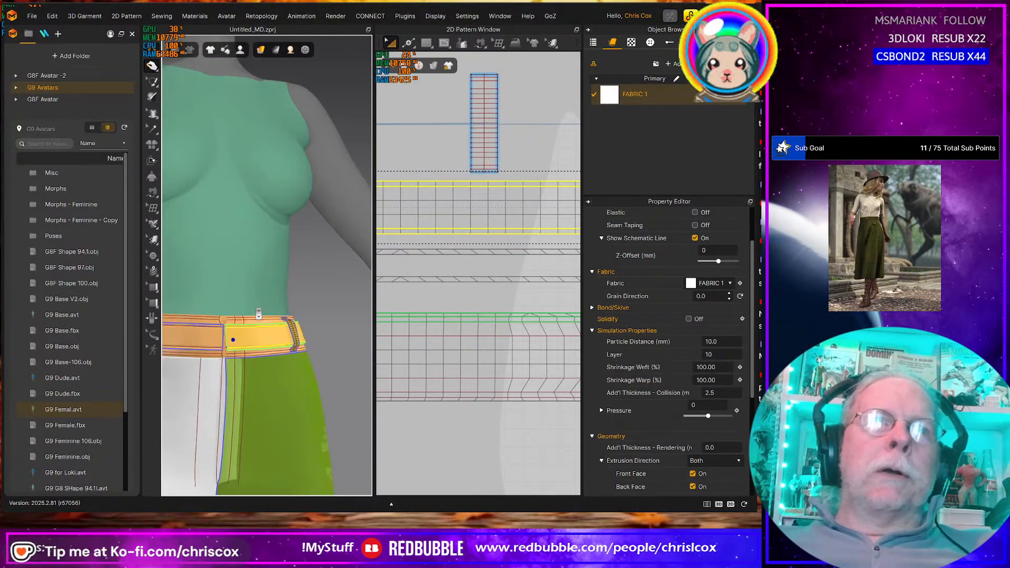
{"action": "left_click", "coordinate": [201, 335]}
{"action": "right_click", "coordinate": [203, 335]}
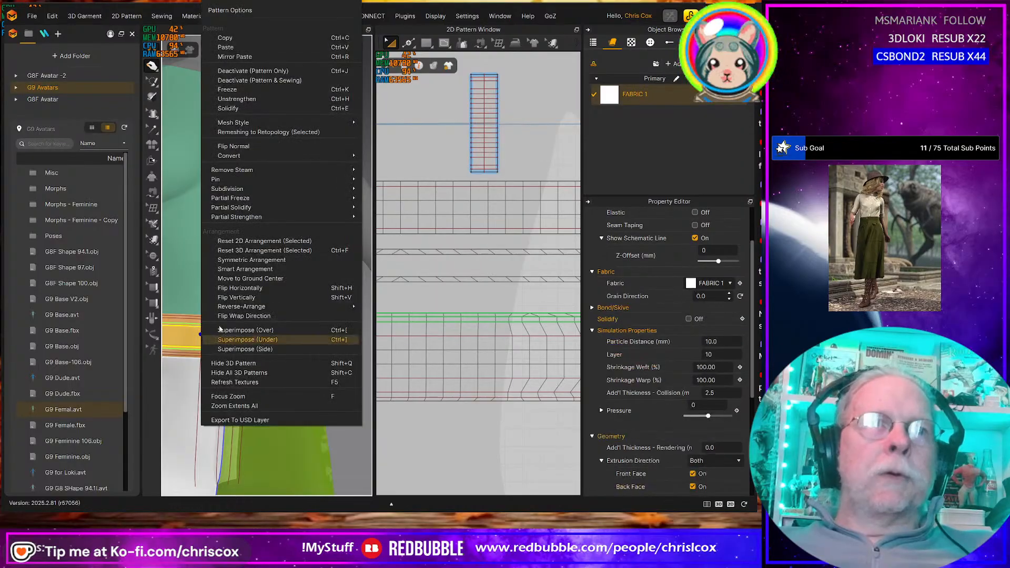
{"action": "mouse_move", "coordinate": [258, 155]}
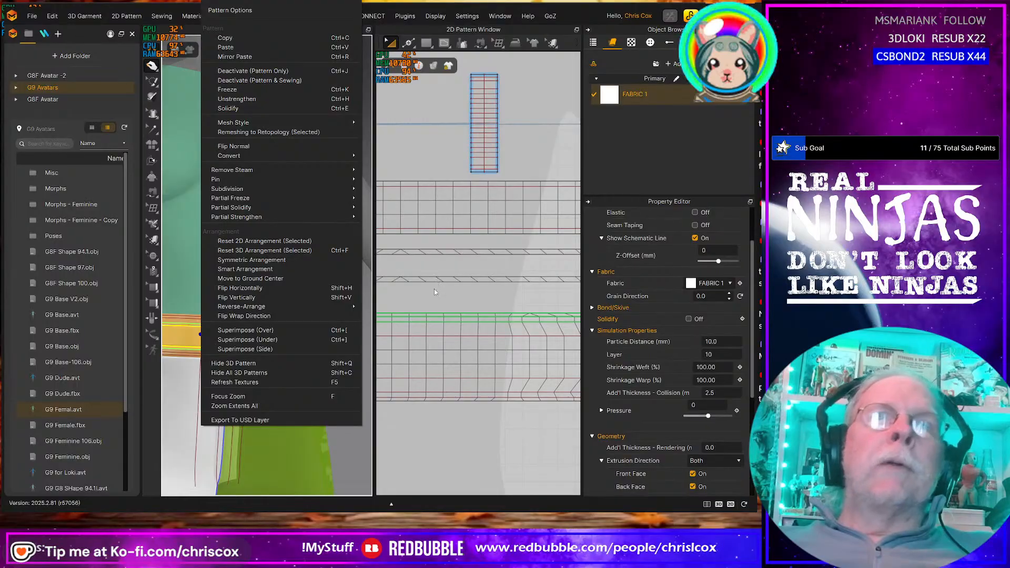
{"action": "left_click", "coordinate": [425, 306]}
Offset the waistband half's 30 mm end edge as 7 internal lines spaced 2 mm apart
{"action": "middle_click_drag", "start_coordinate": [458, 300], "coordinate": [543, 292]}
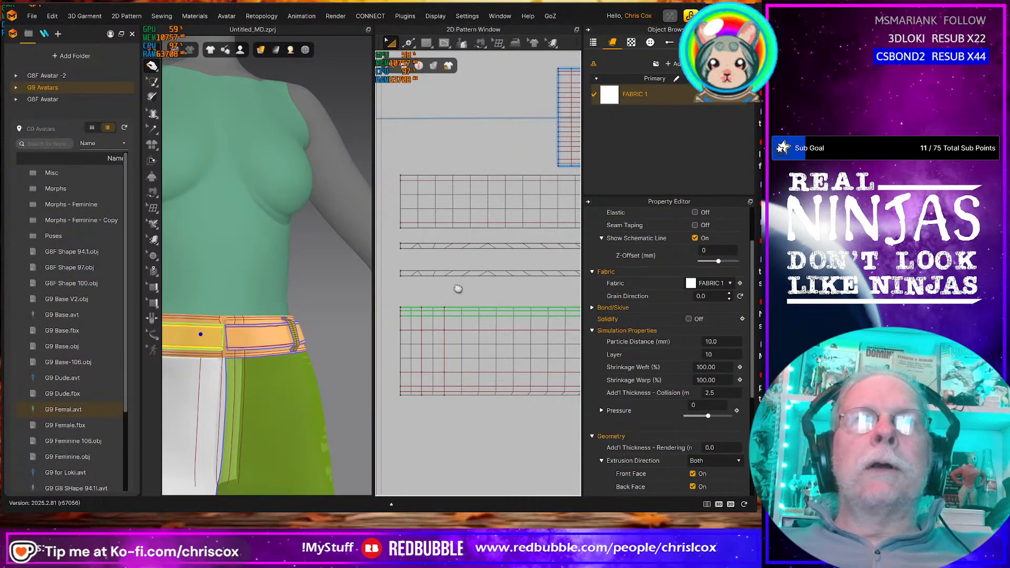
{"action": "mouse_move", "coordinate": [458, 290]}
{"action": "middle_mouse_down"}
{"action": "mouse_move", "coordinate": [510, 305]}
{"action": "mouse_move", "coordinate": [520, 329]}
{"action": "middle_mouse_up"}
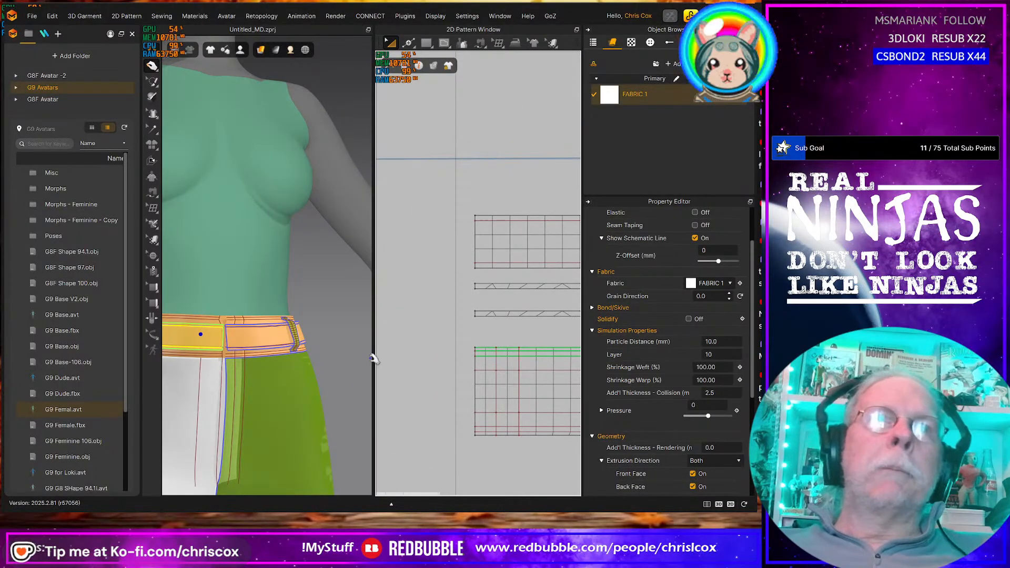
{"action": "scroll", "coordinate": [384, 360], "scroll_direction": "up", "scroll_amount": 5}
{"action": "scroll", "coordinate": [380, 363], "scroll_direction": "down", "scroll_amount": 5}
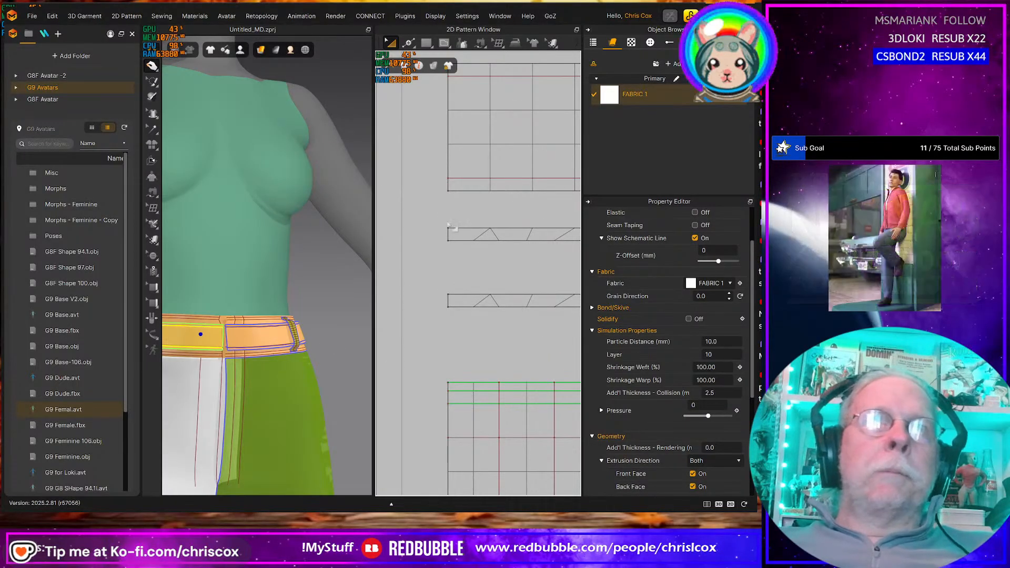
{"action": "middle_click_drag", "start_coordinate": [452, 227], "coordinate": [437, 299]}
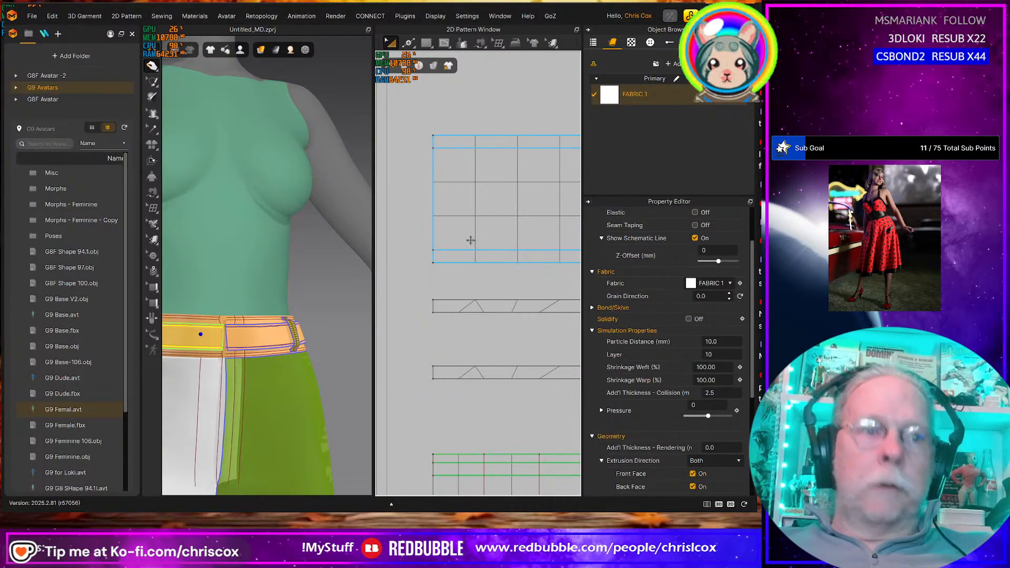
{"action": "key", "text": "z"}
{"action": "left_click", "coordinate": [434, 227]}
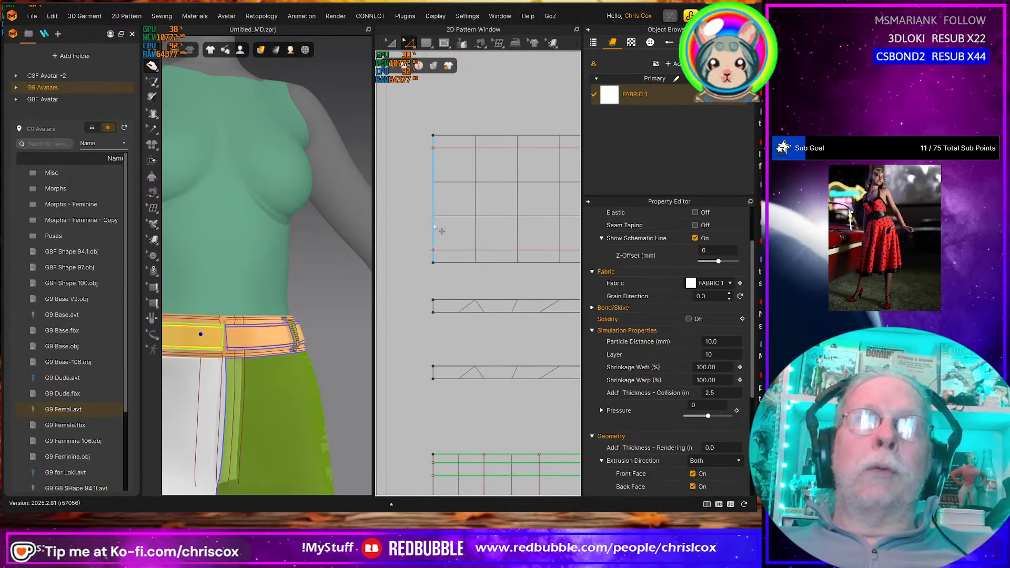
{"action": "right_click", "coordinate": [435, 227]}
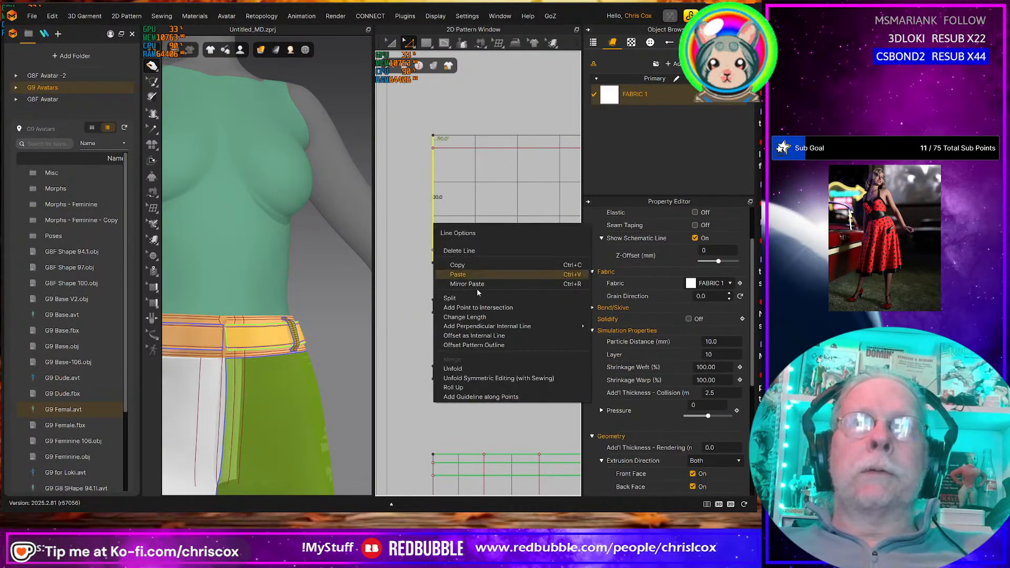
{"action": "left_click", "coordinate": [476, 337]}
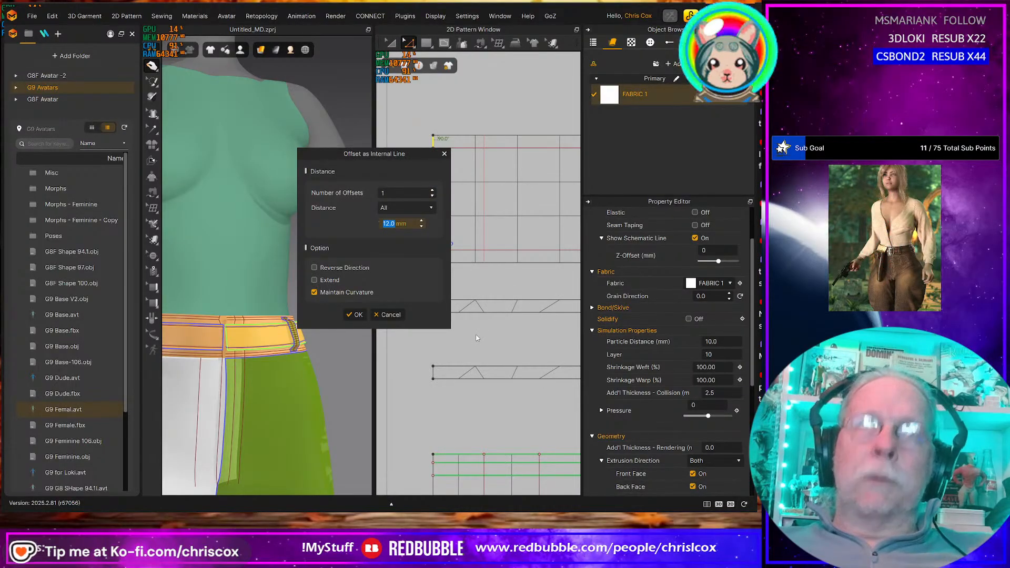
{"action": "type", "text": "2"}
{"action": "left_click_drag", "start_coordinate": [409, 156], "coordinate": [376, 310]}
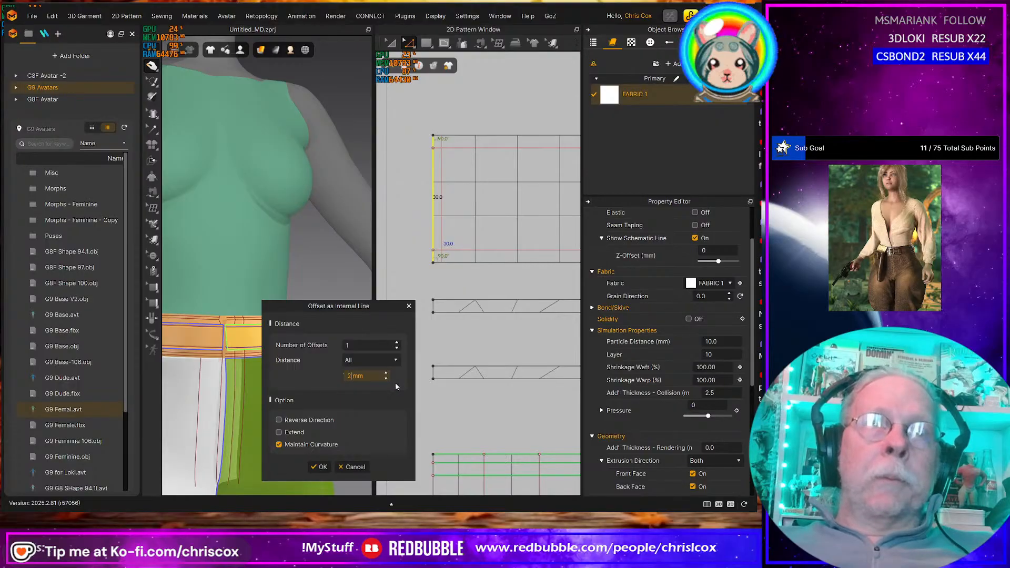
{"action": "left_click", "coordinate": [397, 343]}
{"action": "left_click", "coordinate": [397, 343]}
{"action": "left_click", "coordinate": [396, 343]}
{"action": "left_click", "coordinate": [396, 342]}
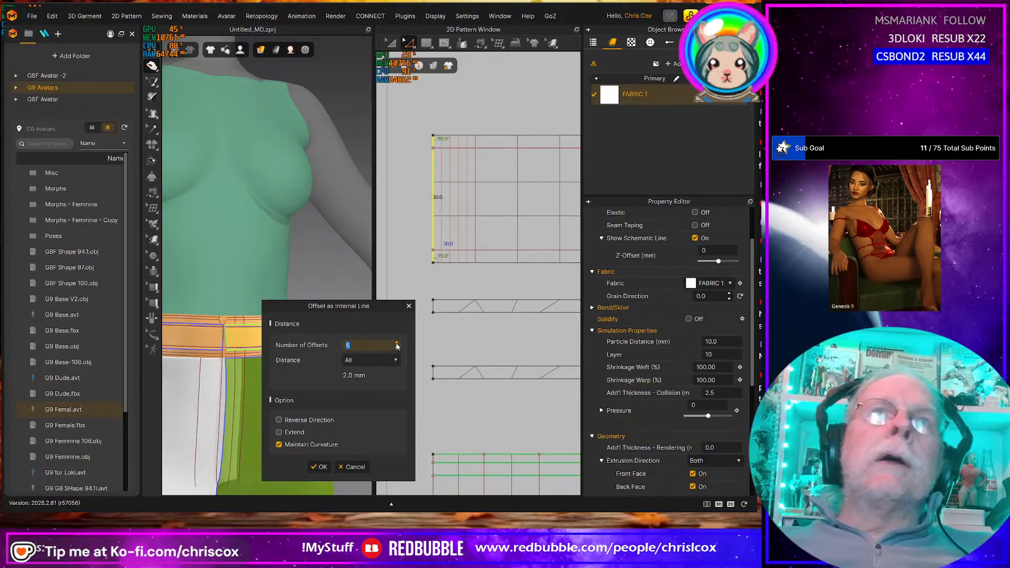
{"action": "left_click", "coordinate": [397, 342]}
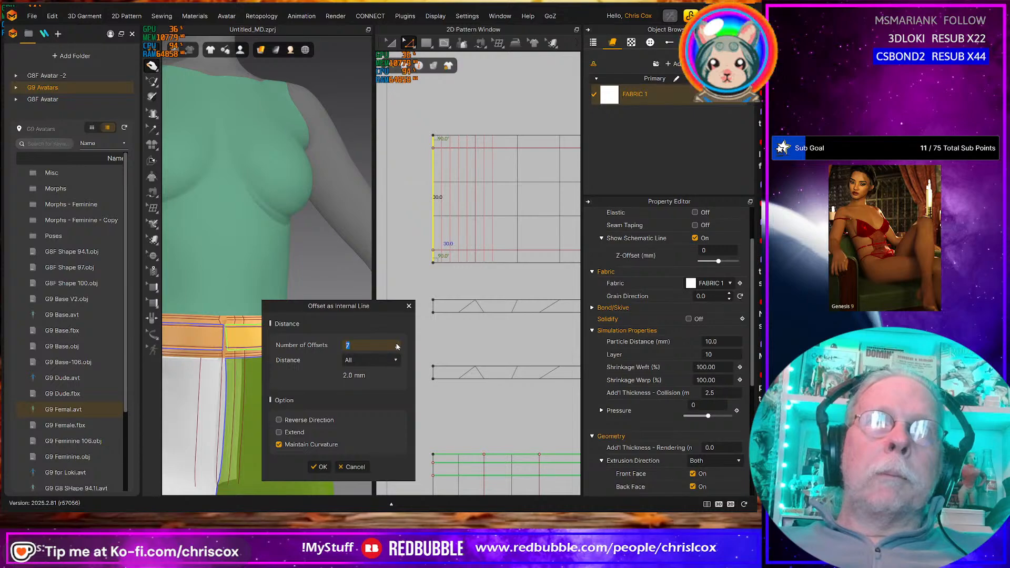
{"action": "left_click", "coordinate": [319, 466]}
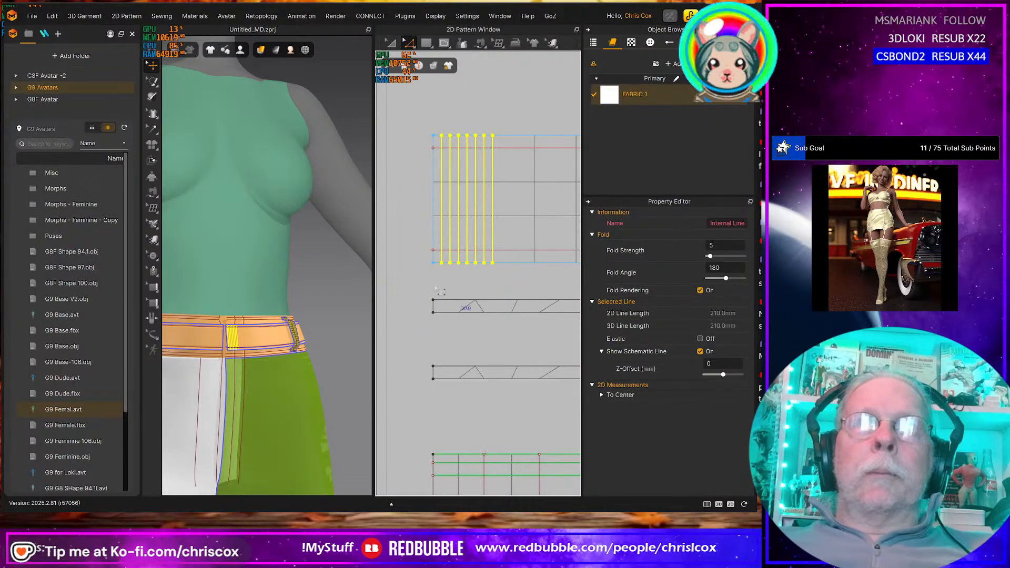
Move the two narrow strips up close beneath the waistband half, one under the other, with their ends aligned to its end edge
{"action": "left_click", "coordinate": [418, 286]}
{"action": "left_click_drag", "start_coordinate": [451, 392], "coordinate": [455, 395]}
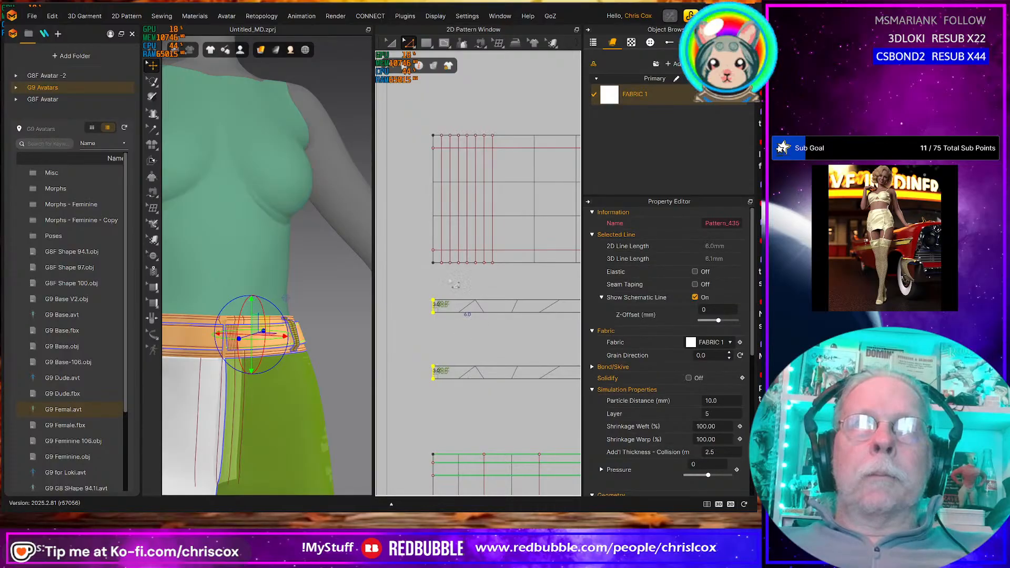
{"action": "left_click", "coordinate": [451, 292]}
{"action": "left_click_drag", "start_coordinate": [439, 300], "coordinate": [440, 282]}
{"action": "left_click", "coordinate": [462, 312], "text": "shift"}
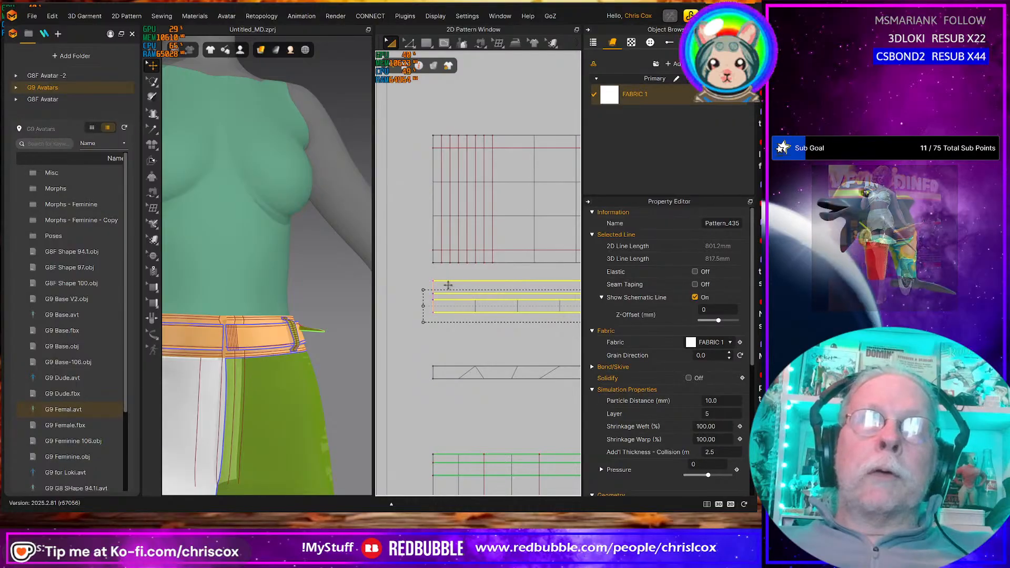
{"action": "left_click", "coordinate": [450, 336]}
{"action": "left_click", "coordinate": [481, 371]}
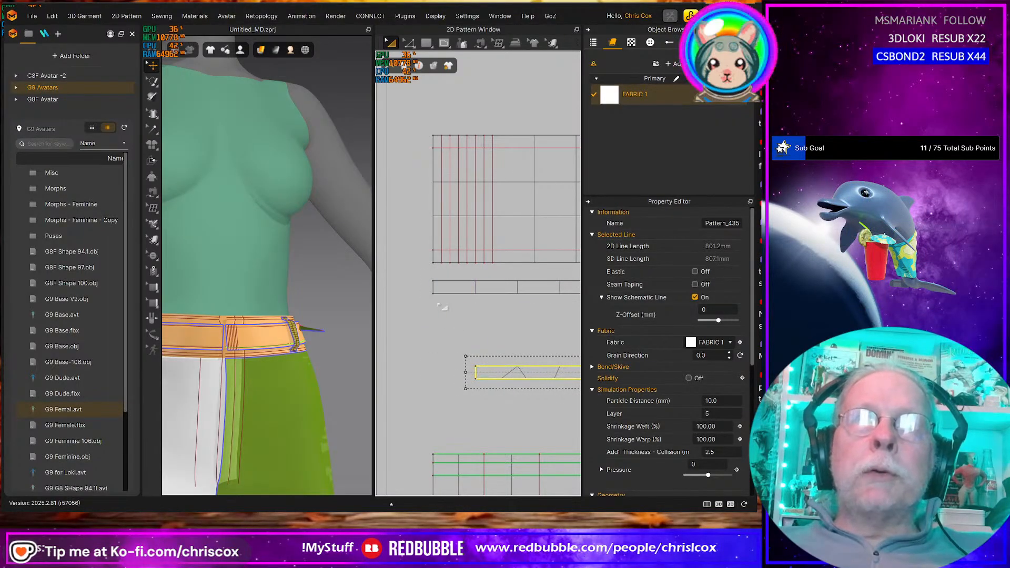
{"action": "left_click", "coordinate": [439, 279]}
{"action": "mouse_move", "coordinate": [439, 279]}
{"action": "left_mouse_down"}
{"action": "mouse_move", "coordinate": [458, 296]}
{"action": "mouse_move", "coordinate": [443, 286]}
{"action": "left_mouse_up"}
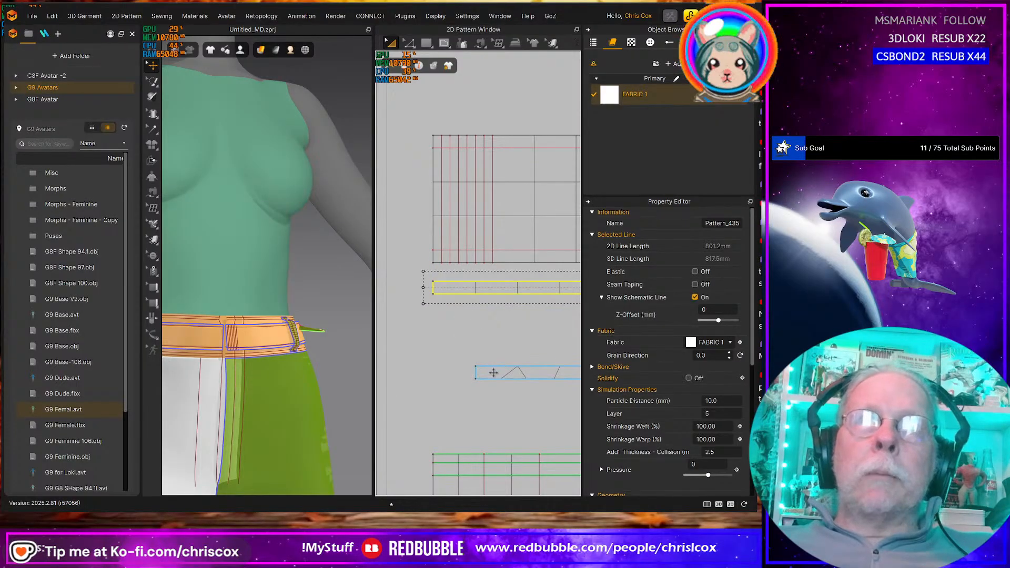
{"action": "left_click_drag", "start_coordinate": [494, 372], "coordinate": [449, 315]}
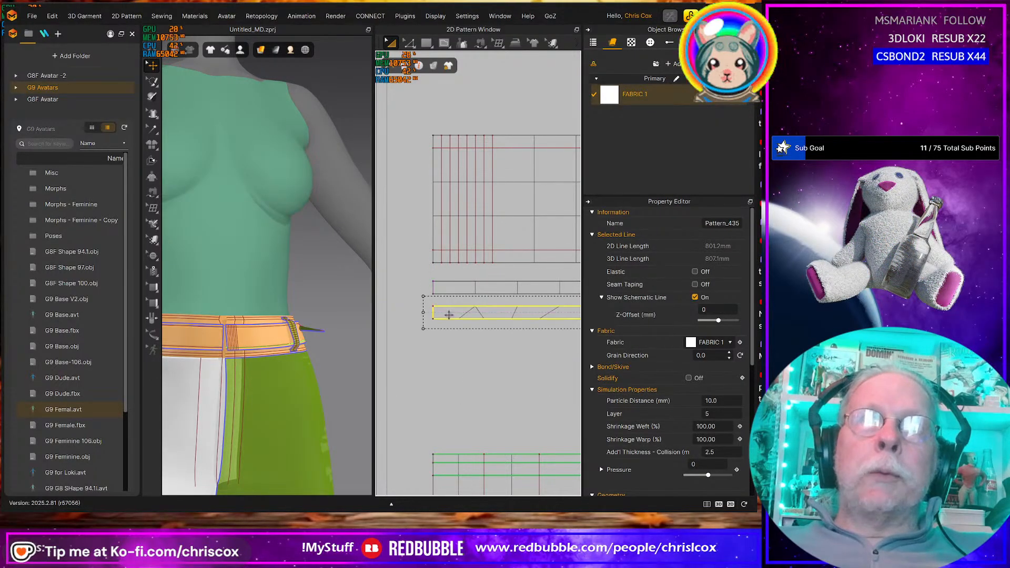
{"action": "left_click", "coordinate": [417, 288]}
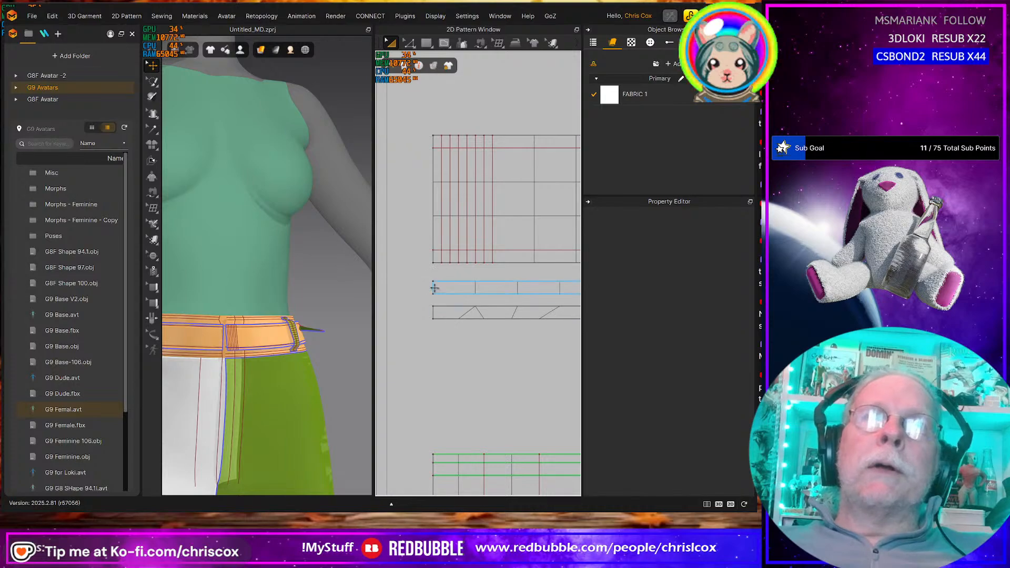
Shorten both narrow strips by moving their end edges inward to line up with the waistband half's seventh offset line
{"action": "key", "text": "z"}
{"action": "left_click_drag", "start_coordinate": [423, 276], "coordinate": [451, 346]}
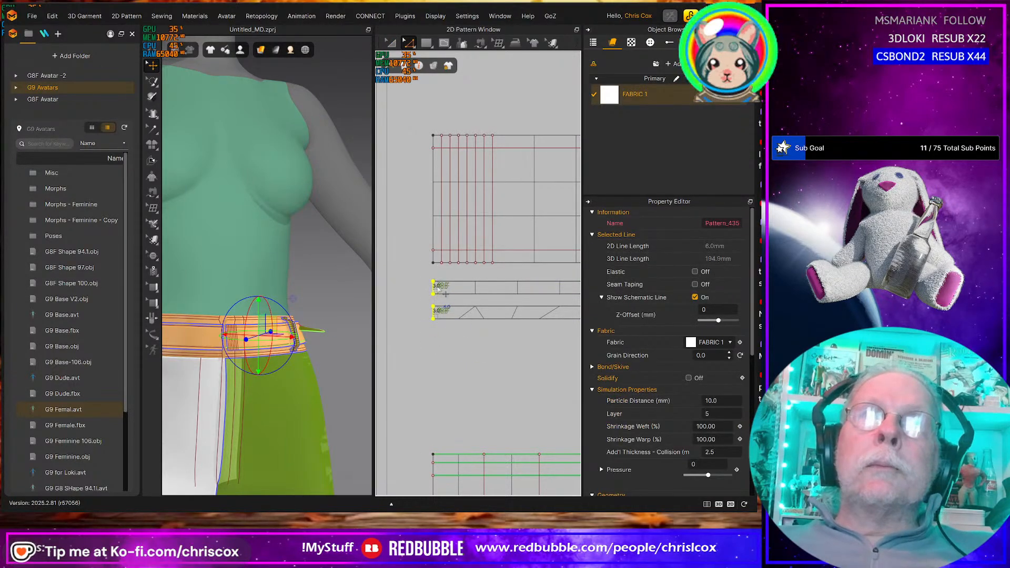
{"action": "left_click_drag", "start_coordinate": [481, 287], "coordinate": [497, 290]}
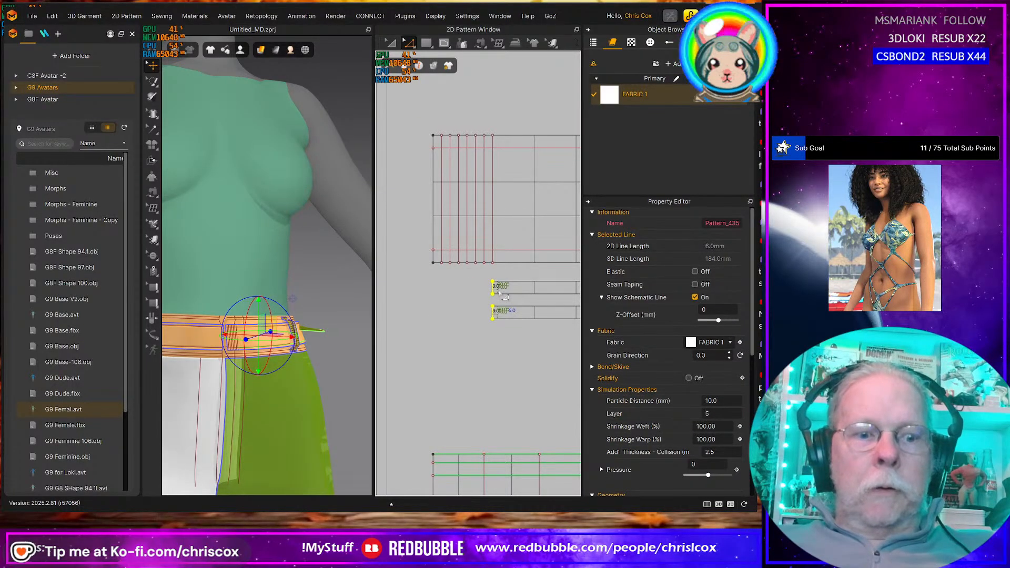
Slide the start of the upper strip's seam inward along the waistband half's upper inner line, away from the end edge
{"action": "key", "text": "b"}
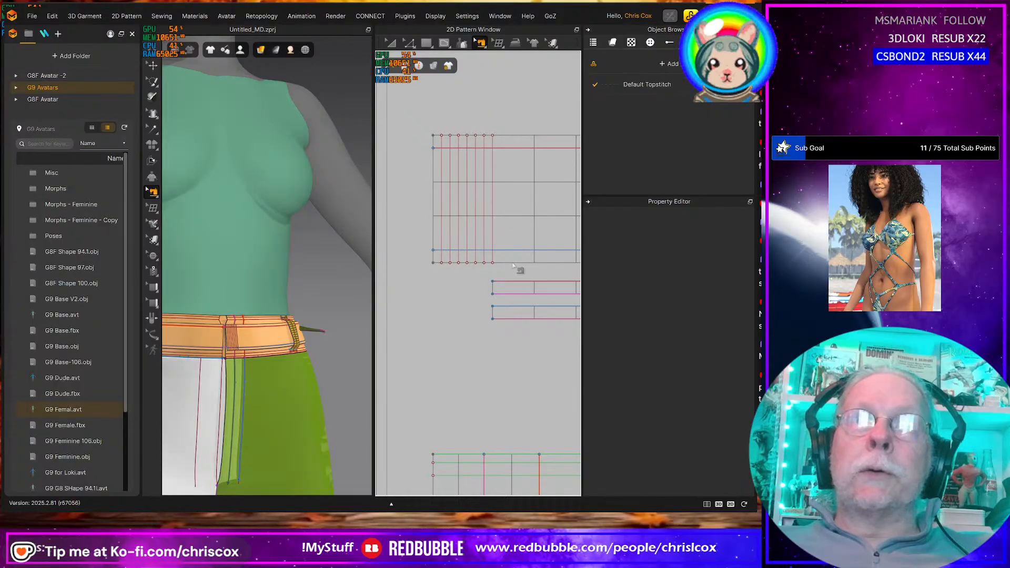
{"action": "left_click", "coordinate": [514, 284]}
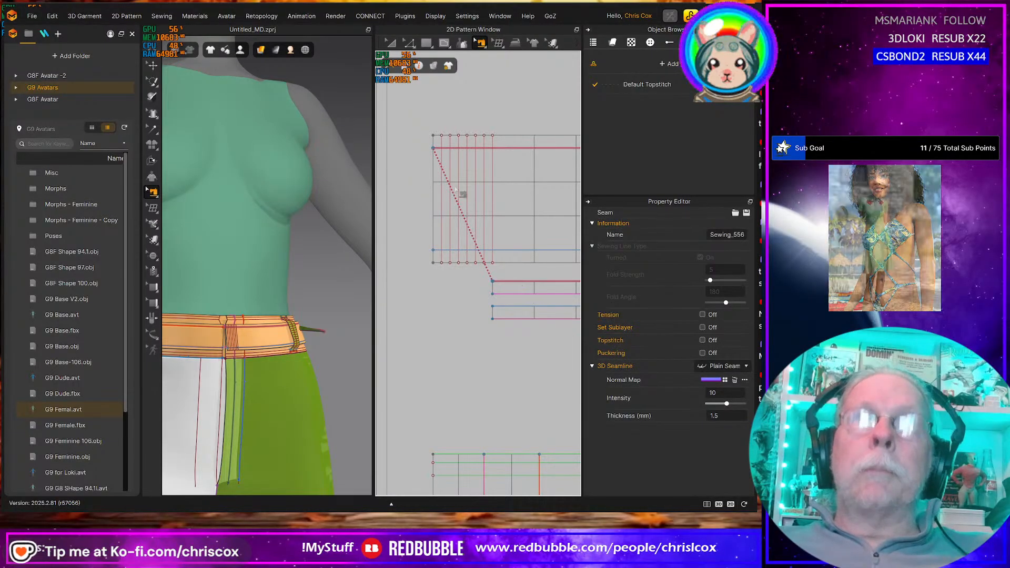
{"action": "left_click", "coordinate": [434, 150]}
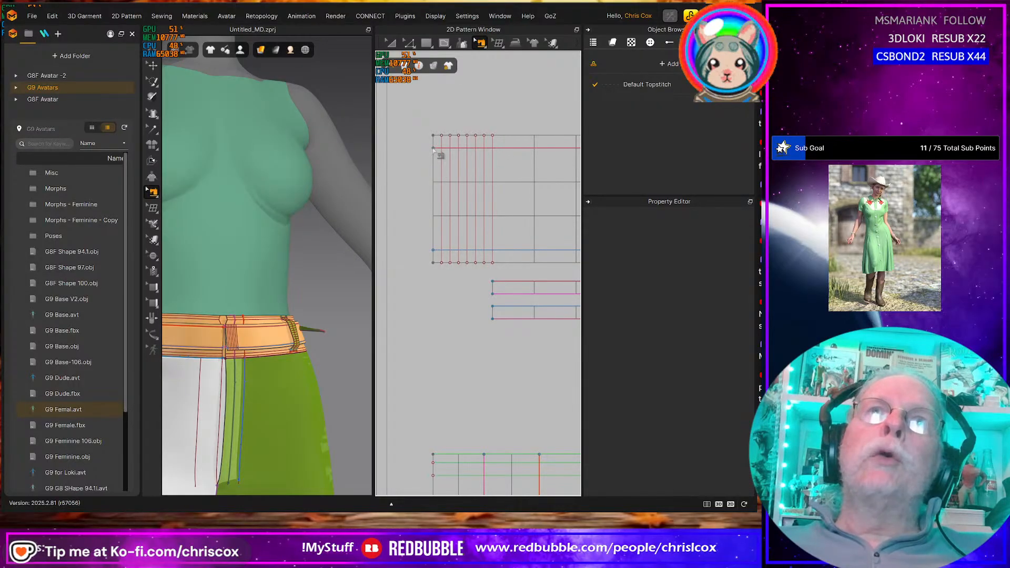
{"action": "left_click", "coordinate": [500, 284]}
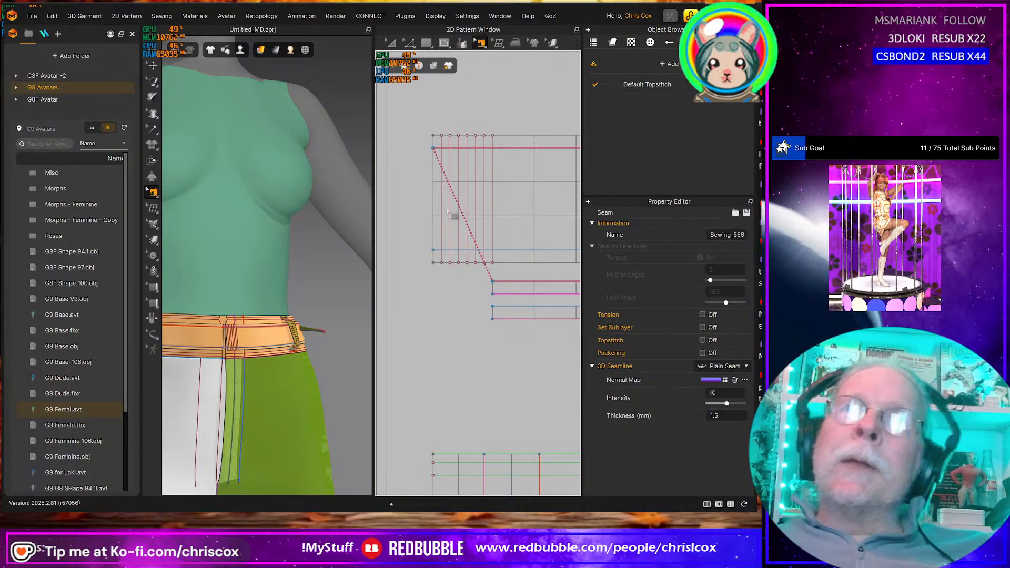
{"action": "left_click", "coordinate": [434, 150]}
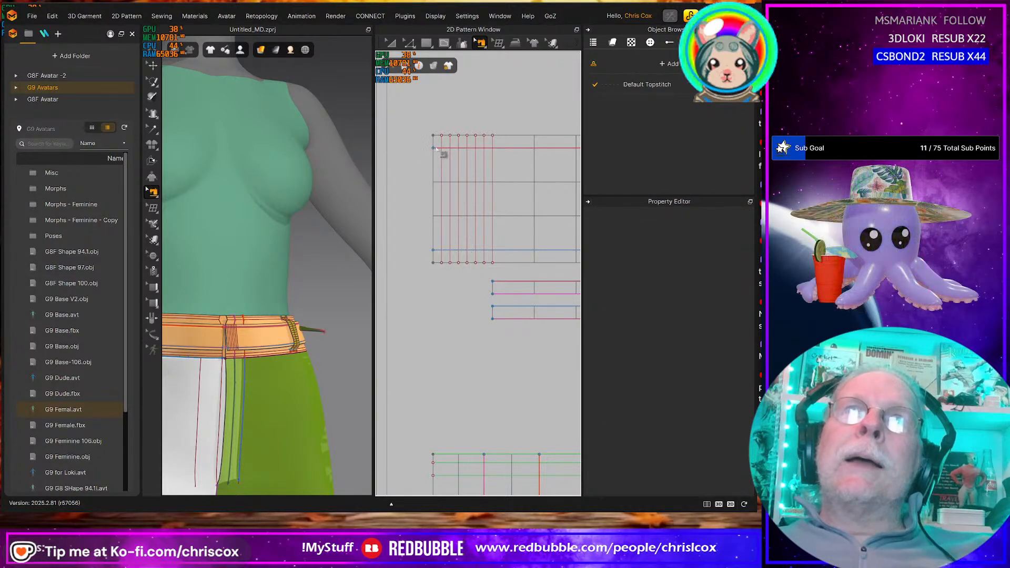
{"action": "left_click", "coordinate": [484, 150]}
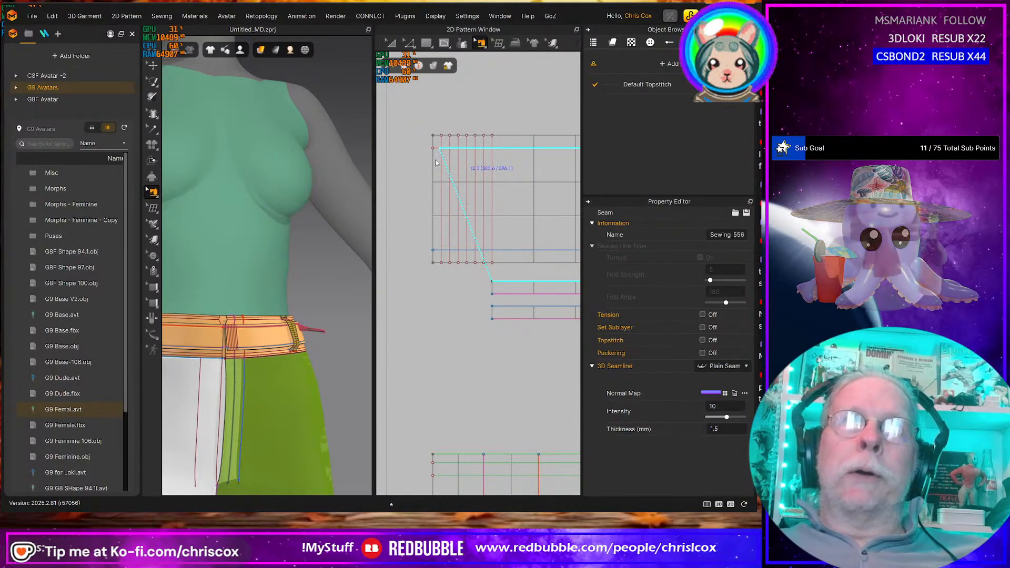
Check the length of the upper strip's top edge, then delete its seam to the waistband half and undo the deletion
{"action": "key", "text": "z"}
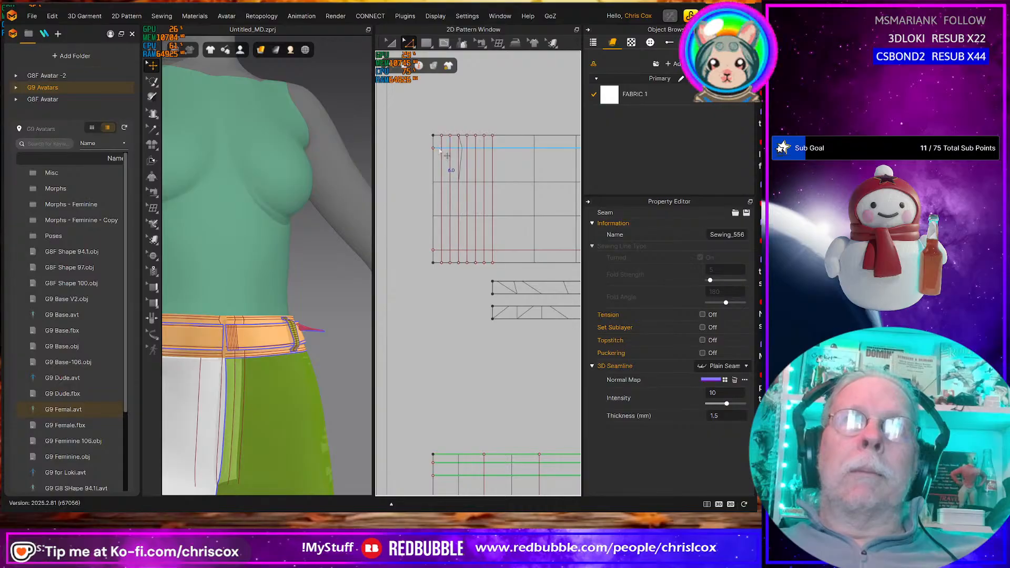
{"action": "left_click", "coordinate": [511, 283]}
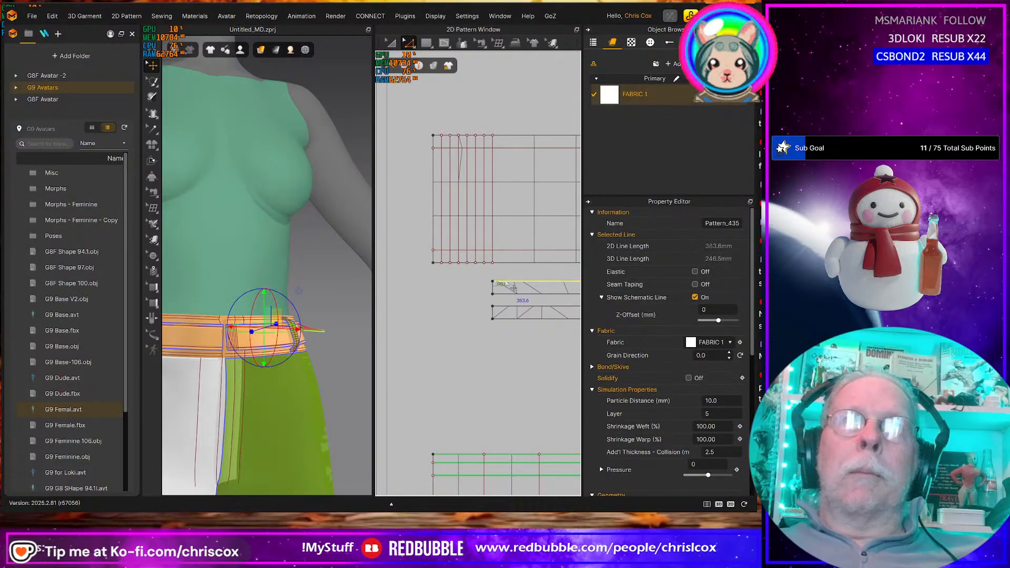
{"action": "key", "text": "m"}
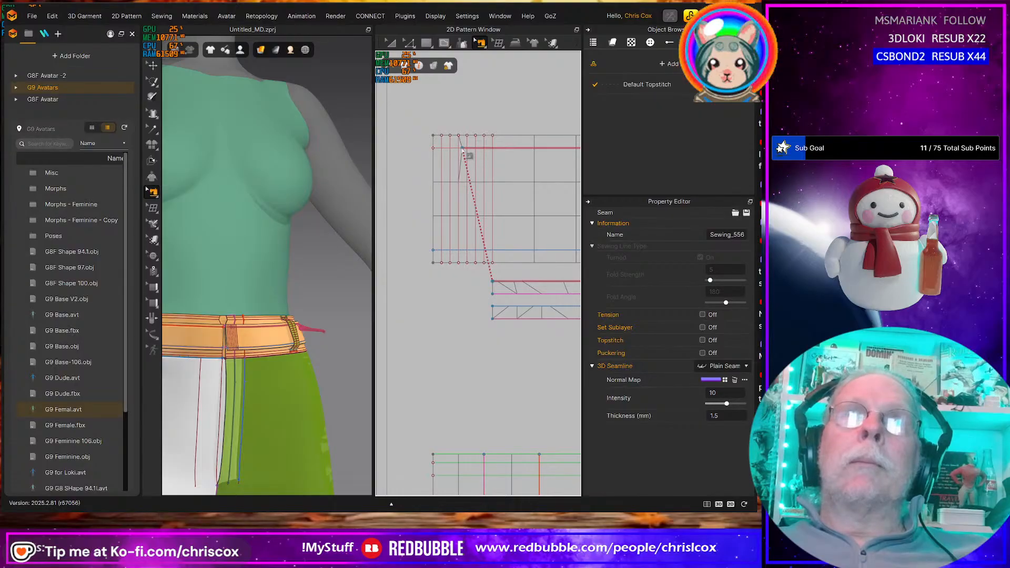
{"action": "key", "text": "Delete"}
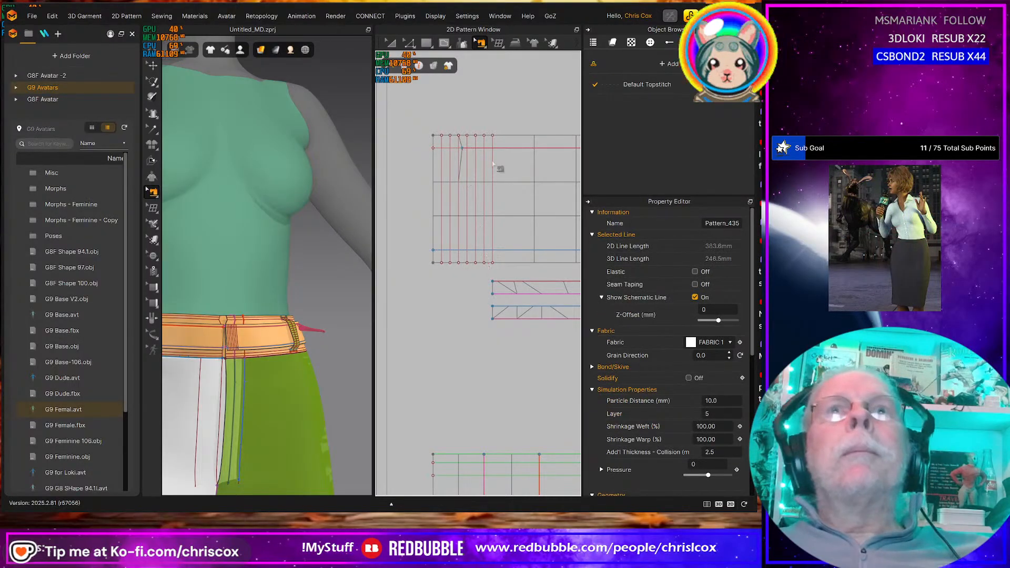
{"action": "key", "text": "ctrl+z"}
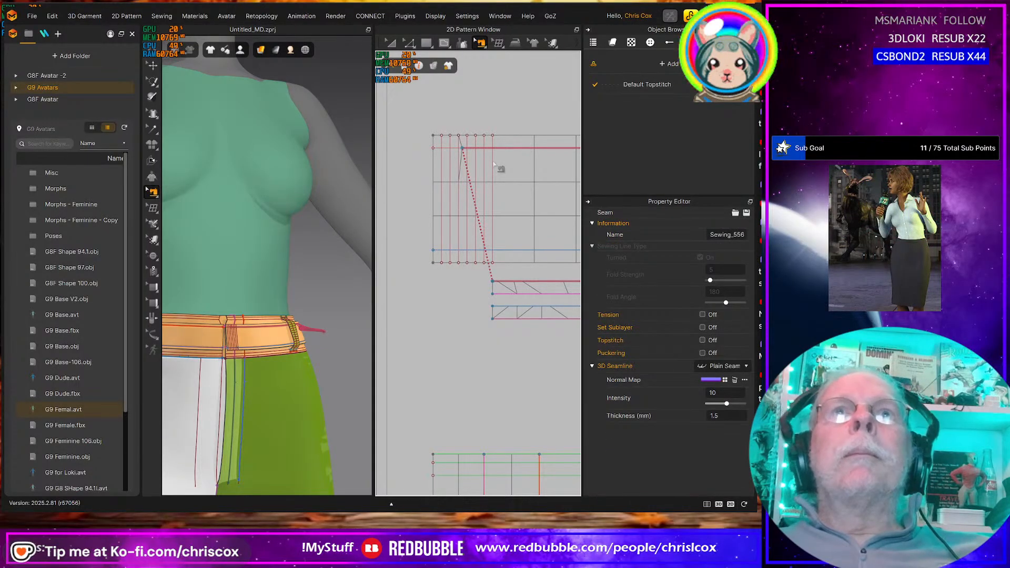
Undo the last slide of the upper strip's seam start and try moving it again from the waistband half's end edge
{"action": "key", "text": "ctrl+z"}
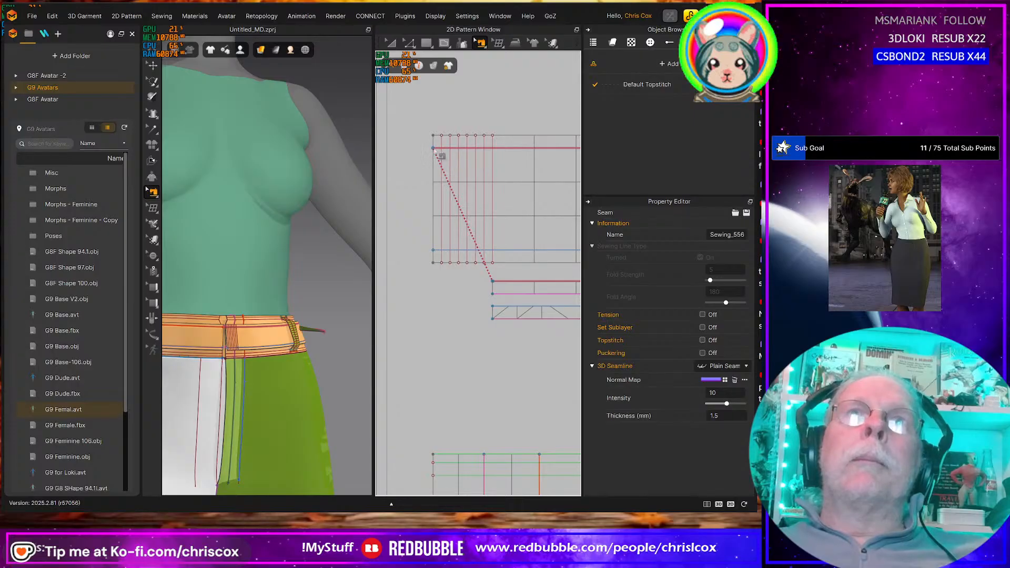
{"action": "left_click", "coordinate": [433, 149]}
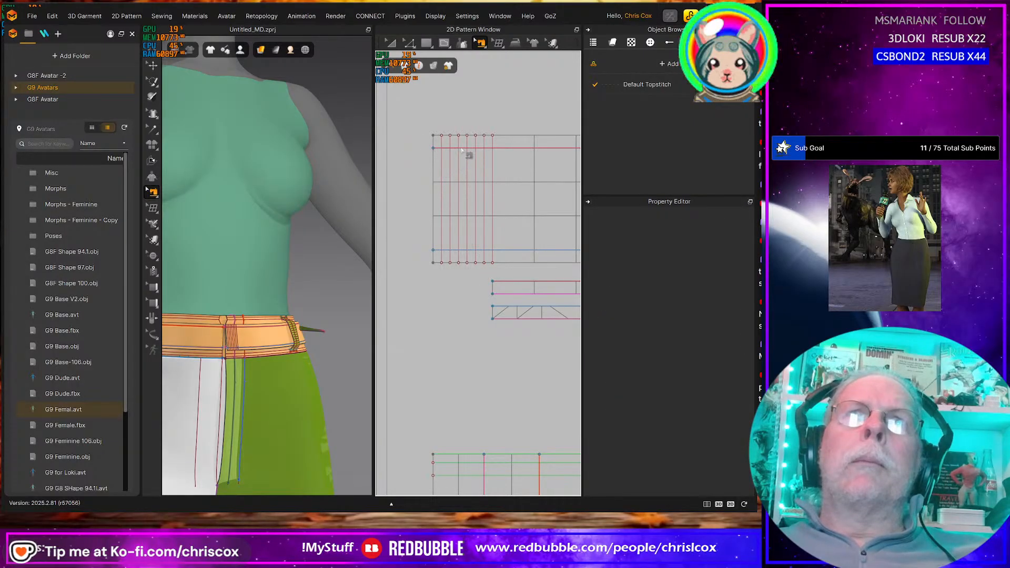
{"action": "left_click", "coordinate": [461, 149]}
{"action": "left_click_drag", "start_coordinate": [434, 149], "coordinate": [436, 150]}
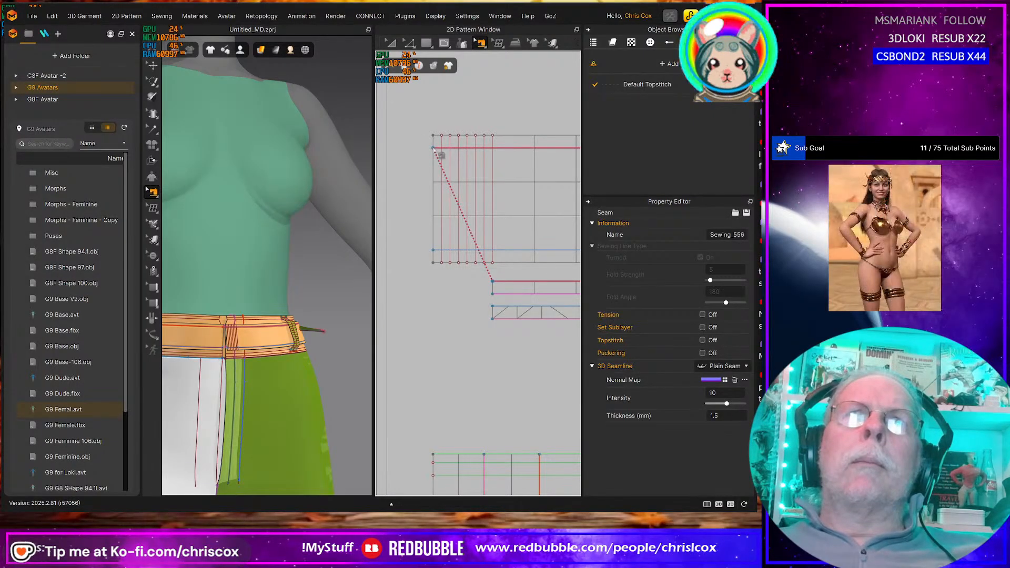
{"action": "key", "text": "Delete"}
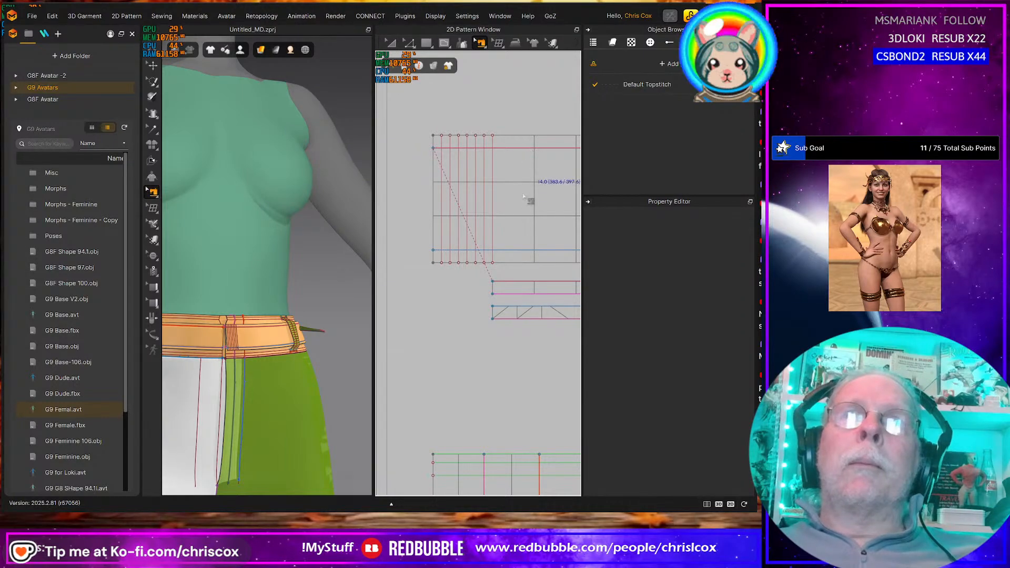
{"action": "scroll", "coordinate": [504, 250], "scroll_direction": "up", "scroll_amount": 3}
{"action": "scroll", "coordinate": [504, 250], "scroll_direction": "down", "scroll_amount": 3}
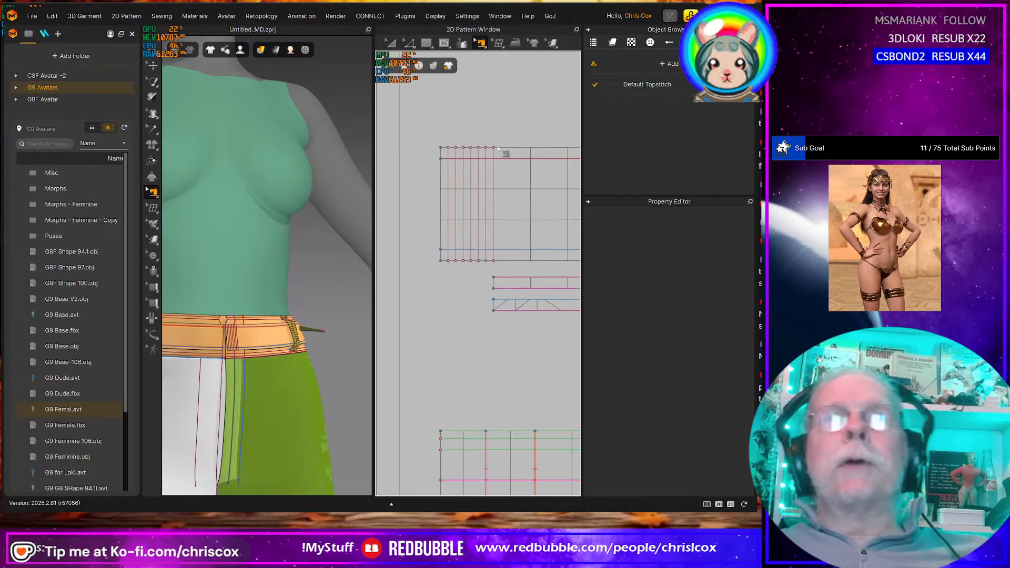
Slide the start of the upper strip's top seam along the waistband half's upper inner line to the seventh offset line
{"action": "left_click", "coordinate": [506, 159]}
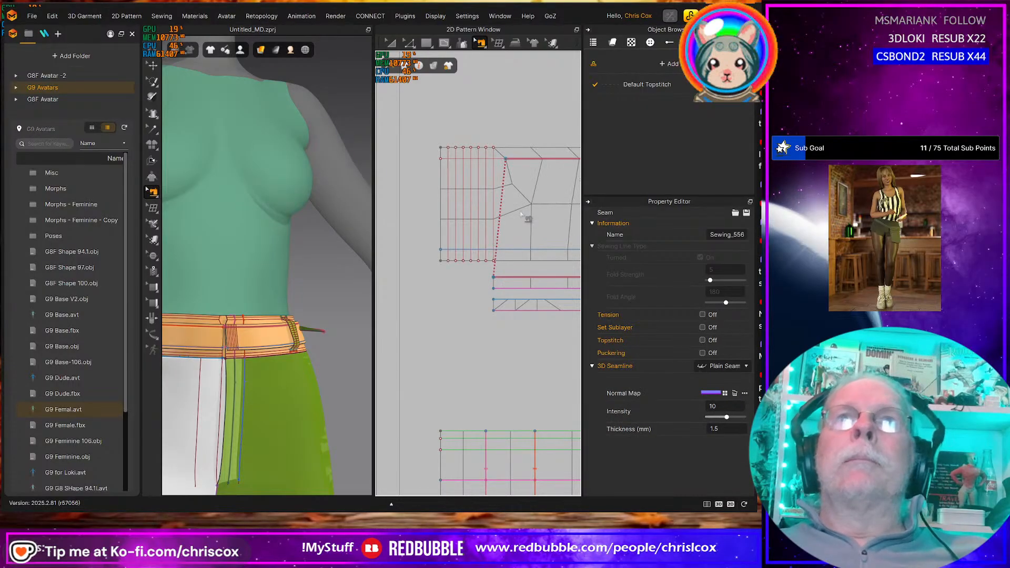
{"action": "scroll", "coordinate": [523, 214], "scroll_direction": "up", "scroll_amount": 3}
{"action": "scroll", "coordinate": [523, 217], "scroll_direction": "down", "scroll_amount": 5}
{"action": "scroll", "coordinate": [524, 216], "scroll_direction": "down", "scroll_amount": 5}
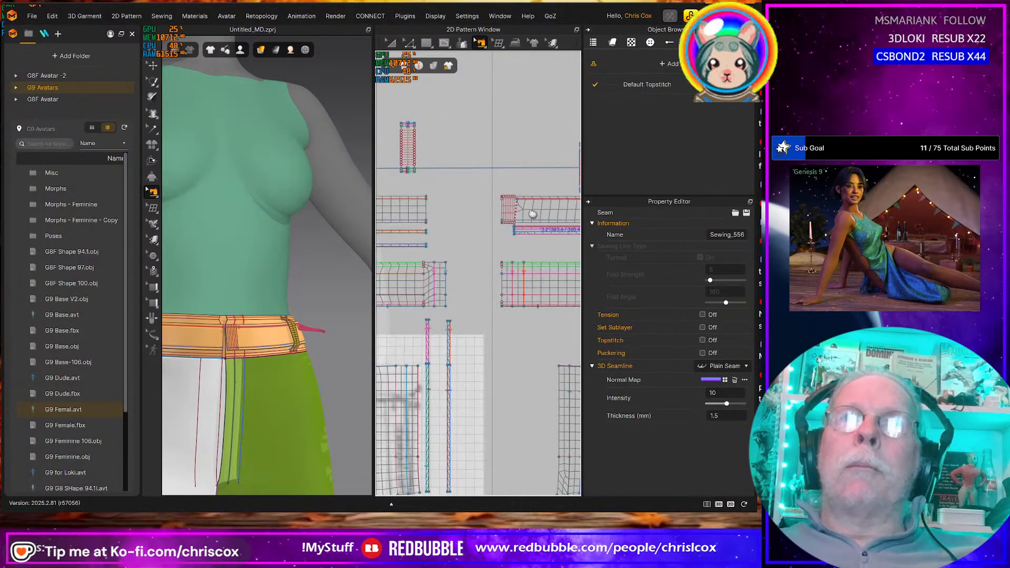
{"action": "middle_click_drag", "start_coordinate": [533, 216], "coordinate": [407, 250]}
{"action": "middle_click_drag", "start_coordinate": [515, 259], "coordinate": [319, 270]}
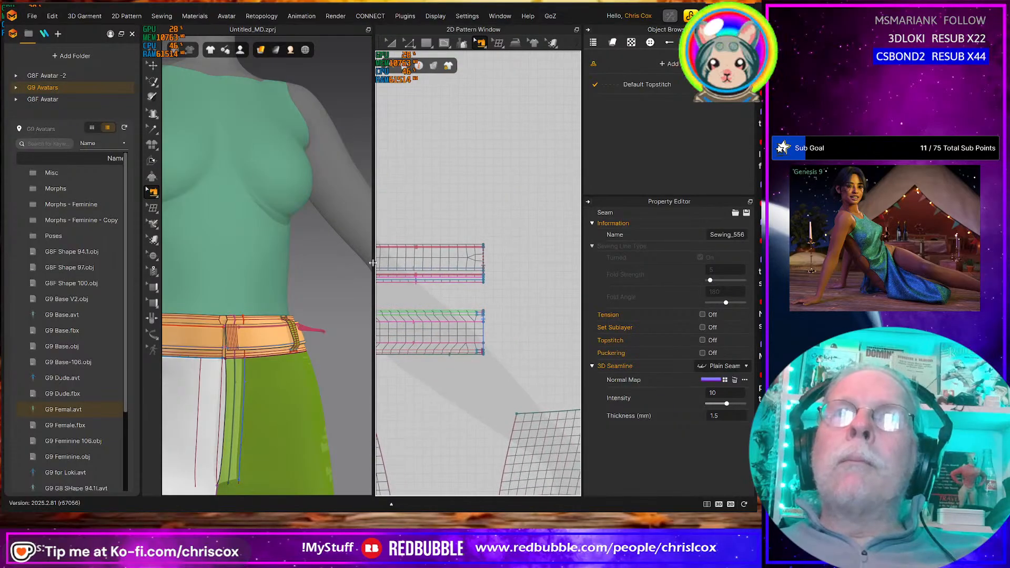
{"action": "middle_click_drag", "start_coordinate": [404, 270], "coordinate": [561, 254]}
{"action": "middle_click_drag", "start_coordinate": [446, 269], "coordinate": [564, 263]}
{"action": "scroll", "coordinate": [499, 261], "scroll_direction": "up", "scroll_amount": 3}
{"action": "scroll", "coordinate": [500, 261], "scroll_direction": "up", "scroll_amount": 4}
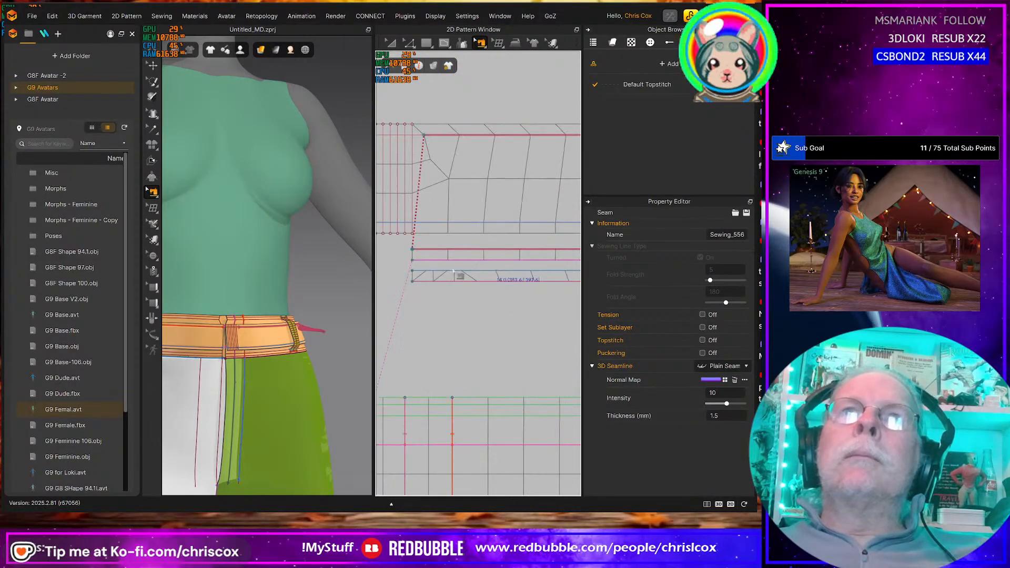
{"action": "middle_click_drag", "start_coordinate": [446, 273], "coordinate": [491, 331]}
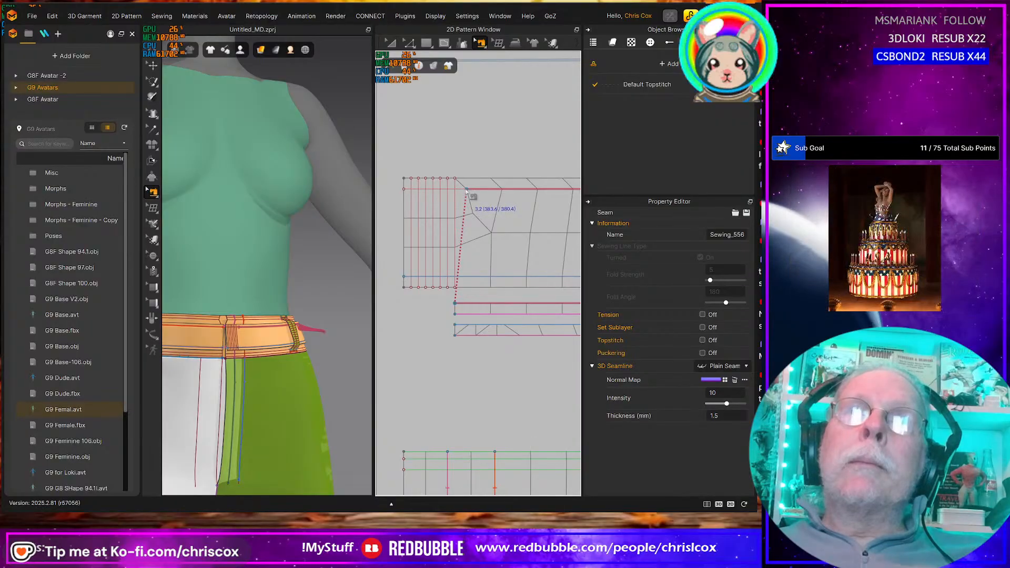
{"action": "left_click_drag", "start_coordinate": [466, 191], "coordinate": [455, 190]}
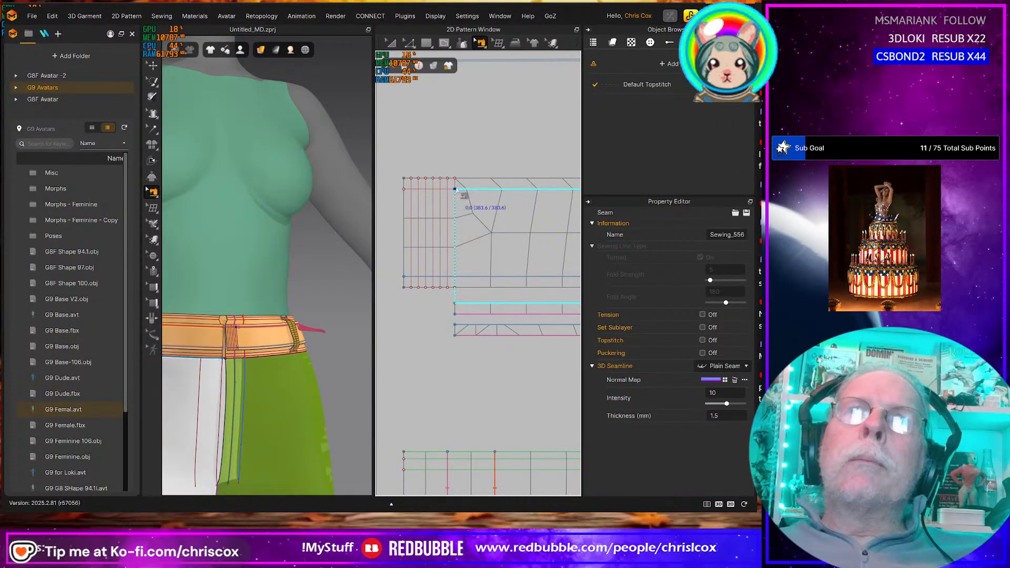
Slide the start of the upper strip's bottom seam inward along the lower band's upper inner line to align with the strip's end
{"action": "left_click", "coordinate": [467, 314]}
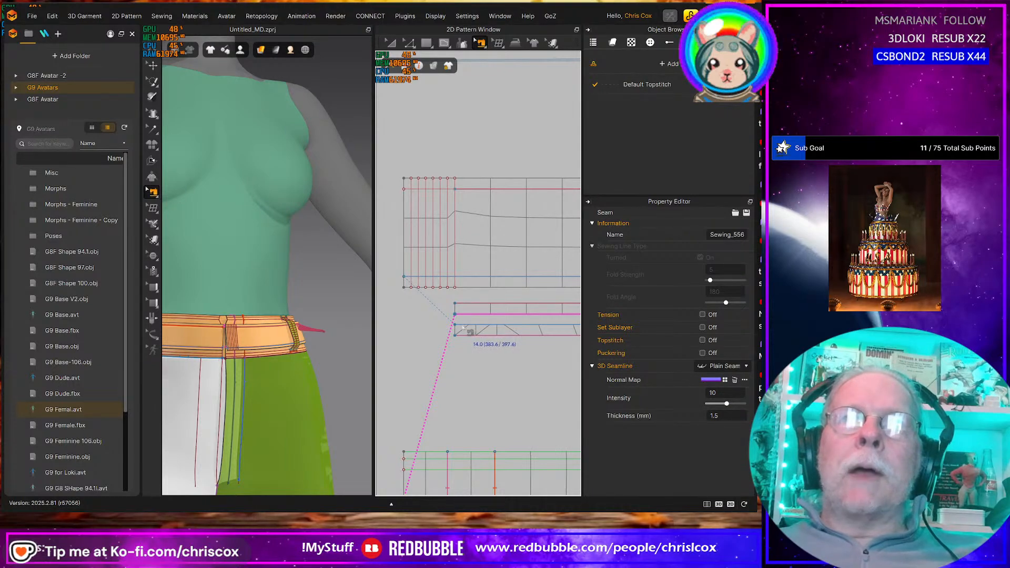
{"action": "right_click_drag", "start_coordinate": [461, 363], "coordinate": [462, 243]}
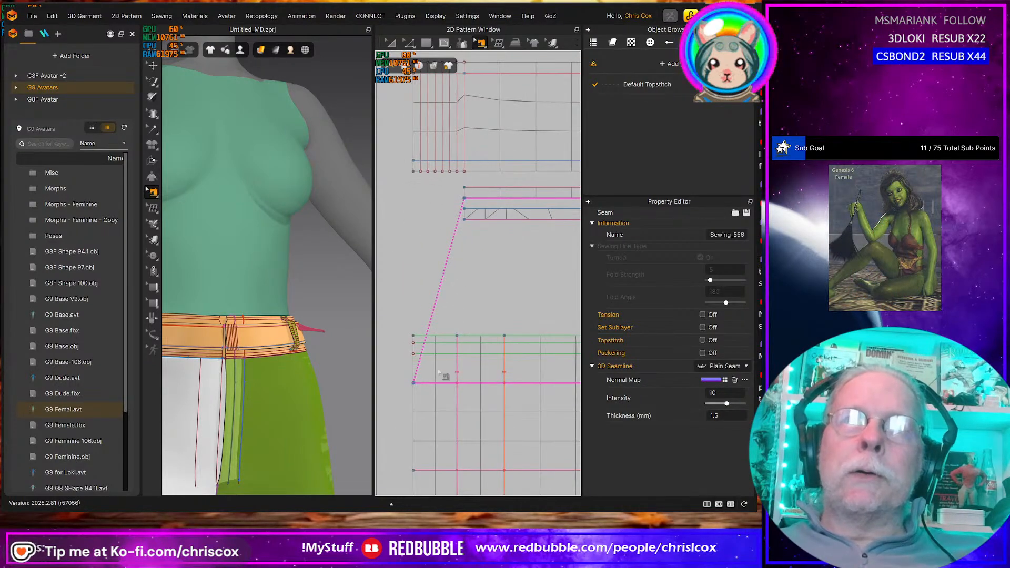
{"action": "left_click", "coordinate": [418, 384]}
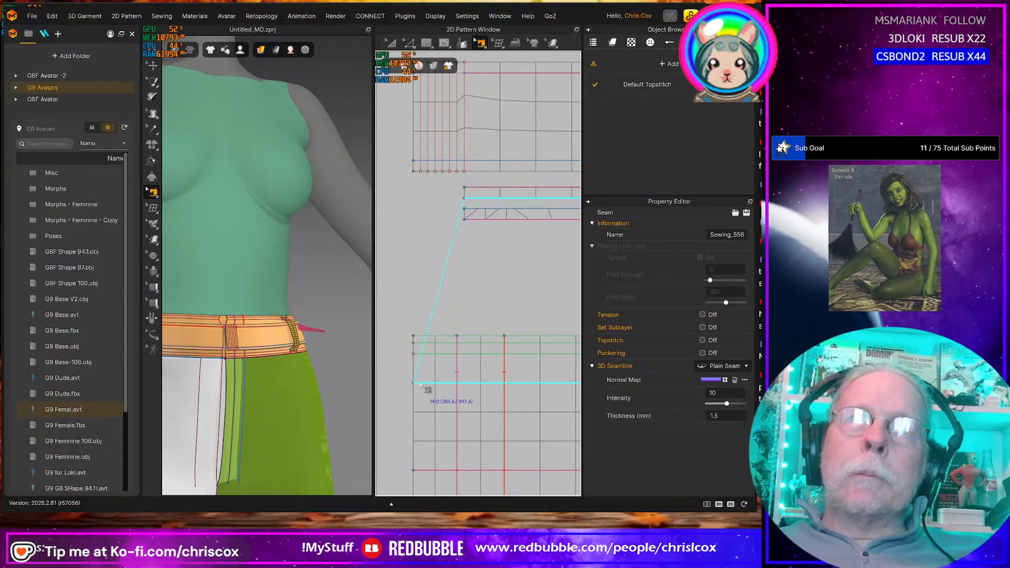
{"action": "left_click_drag", "start_coordinate": [447, 385], "coordinate": [485, 384]}
{"action": "scroll", "coordinate": [484, 384], "scroll_direction": "down", "scroll_amount": 2}
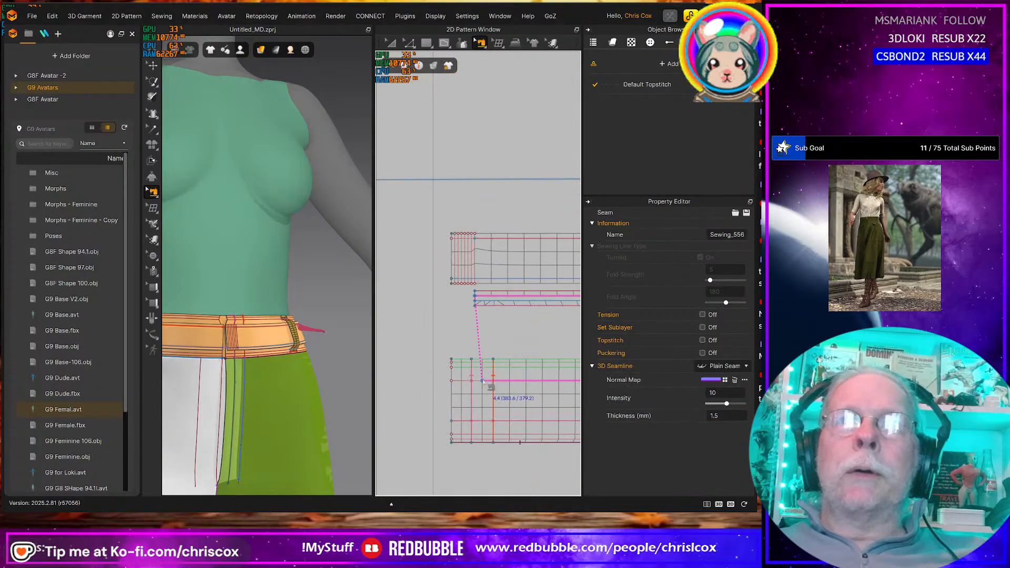
{"action": "scroll", "coordinate": [483, 383], "scroll_direction": "up", "scroll_amount": 2}
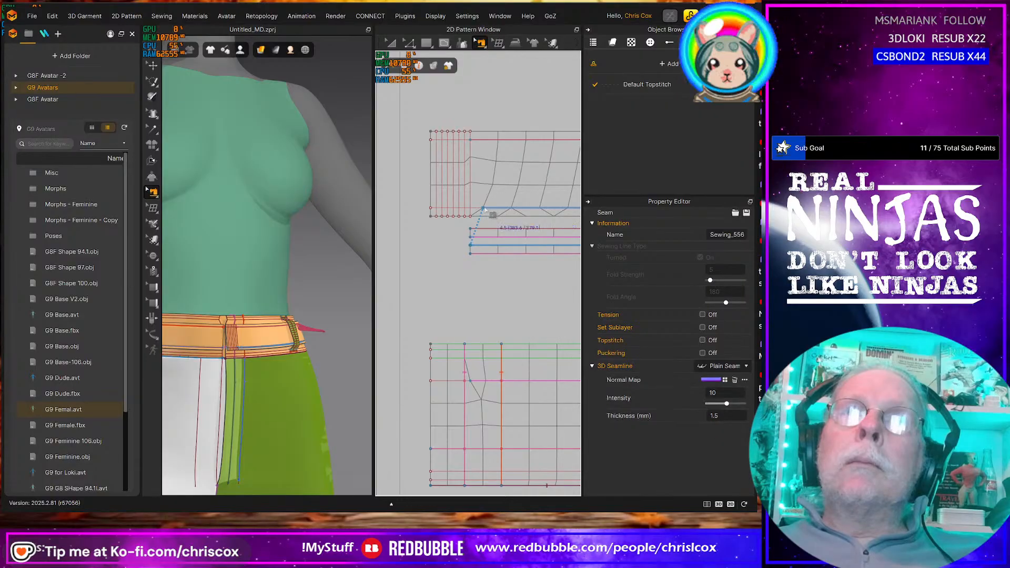
Slide the starts of the lower strip's top and bottom seams into line with the strip's end, and start the simulation
{"action": "left_click_drag", "start_coordinate": [482, 208], "coordinate": [470, 208]}
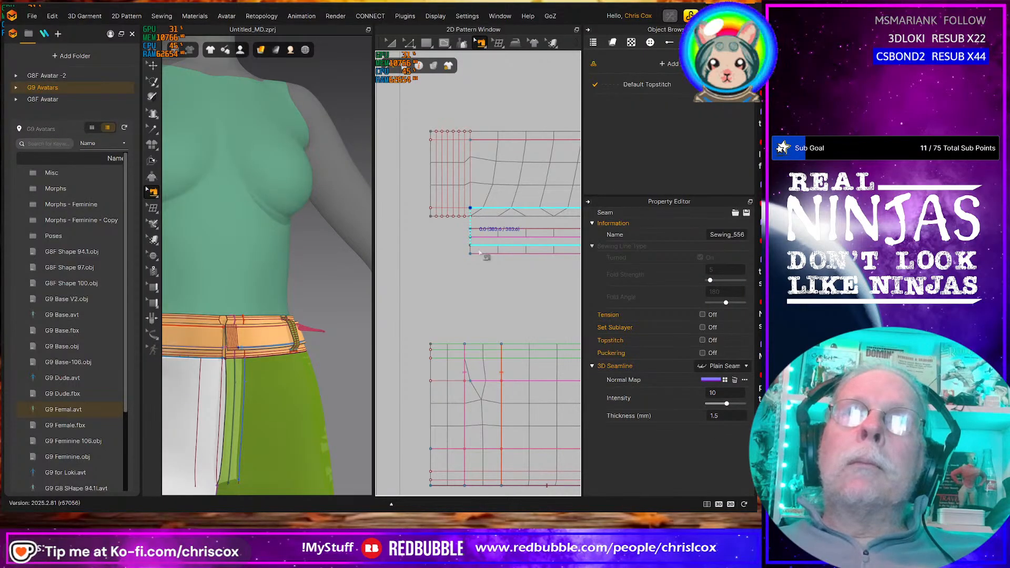
{"action": "left_click", "coordinate": [431, 449]}
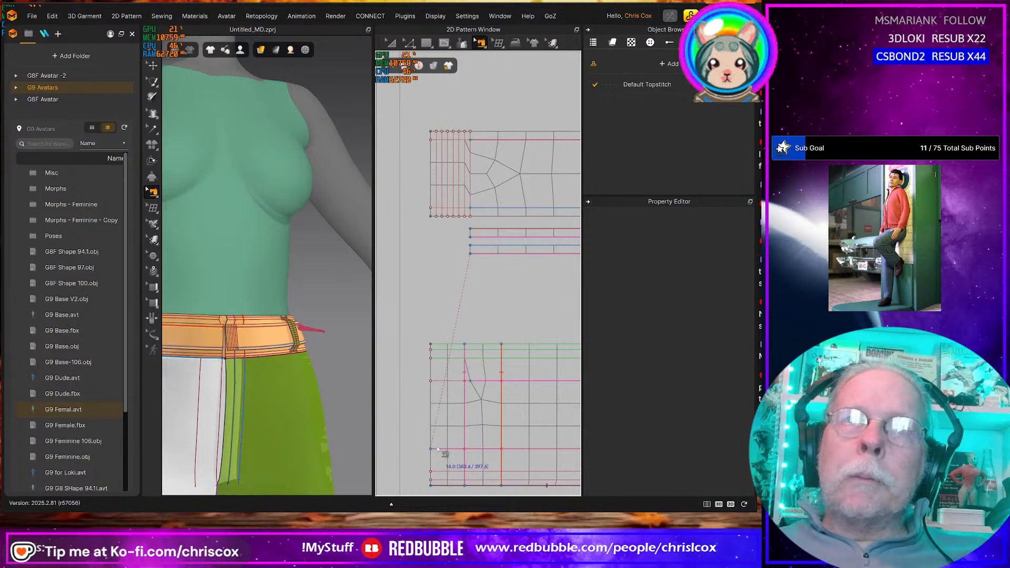
{"action": "left_click_drag", "start_coordinate": [438, 448], "coordinate": [472, 449]}
{"action": "left_click", "coordinate": [406, 397]}
{"action": "key", "text": "space"}
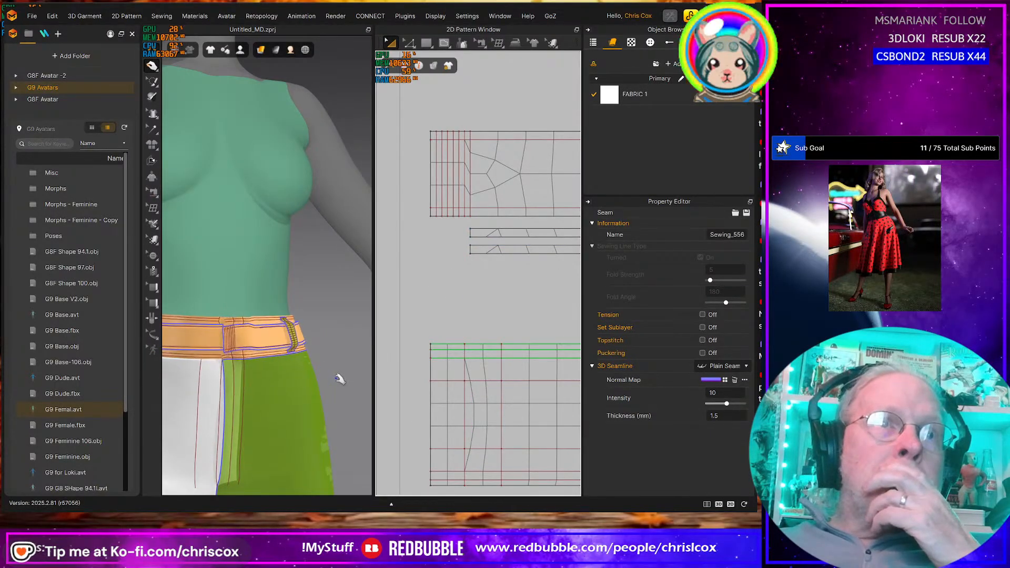
Select the first six offset lines at the waistband half's end and set their fold angle to 200
{"action": "left_click", "coordinate": [277, 340]}
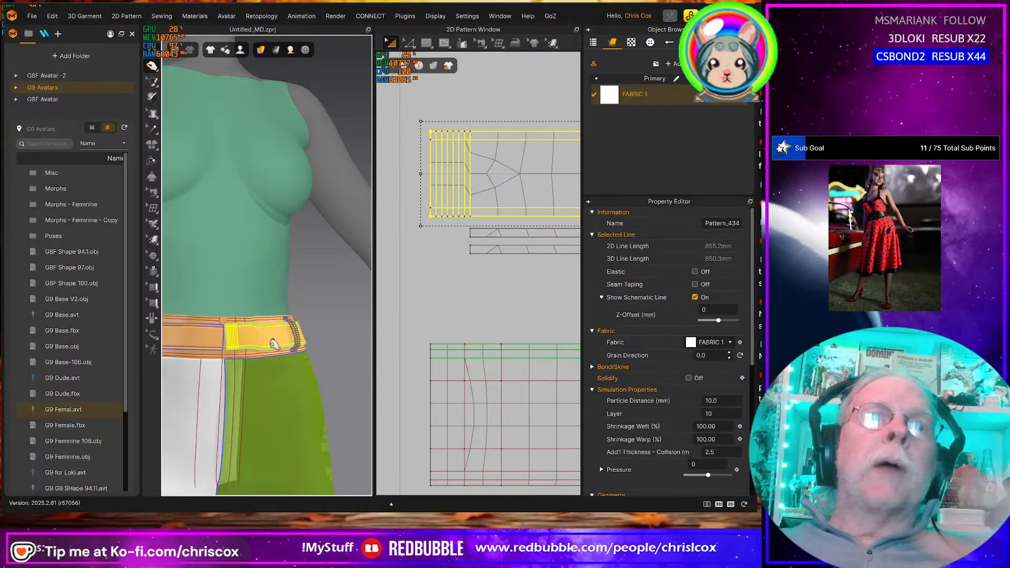
{"action": "scroll", "coordinate": [271, 343], "scroll_direction": "up", "scroll_amount": 5}
{"action": "right_click_drag", "start_coordinate": [273, 346], "coordinate": [274, 420]}
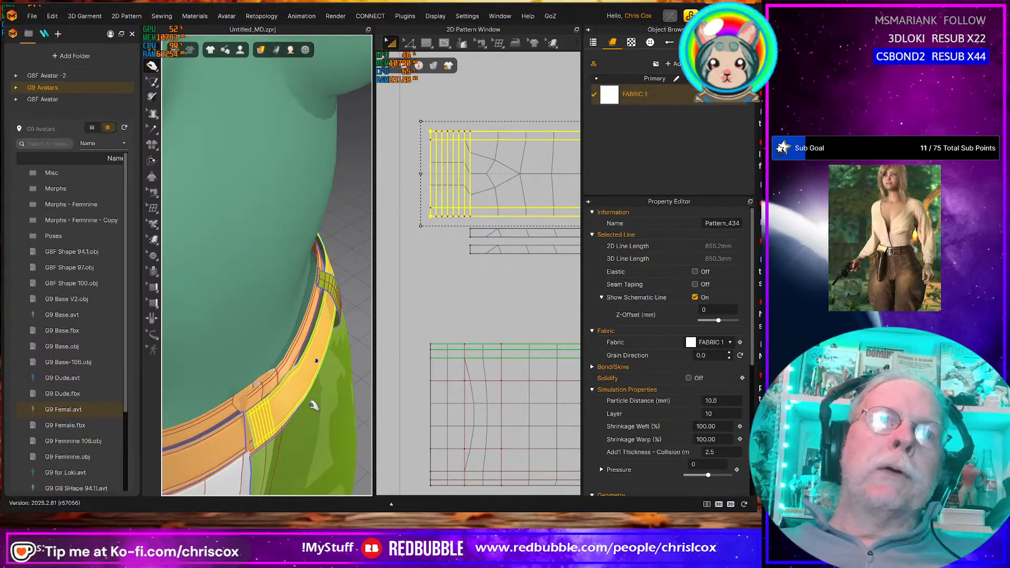
{"action": "left_click", "coordinate": [464, 198]}
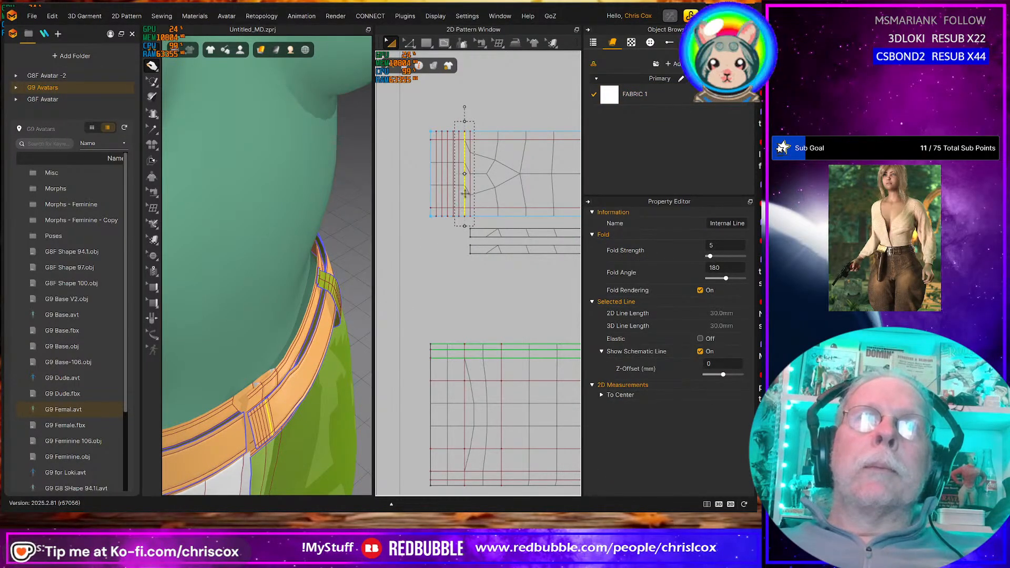
{"action": "left_click", "coordinate": [458, 195], "text": "shift"}
{"action": "left_click", "coordinate": [454, 197], "text": "shift"}
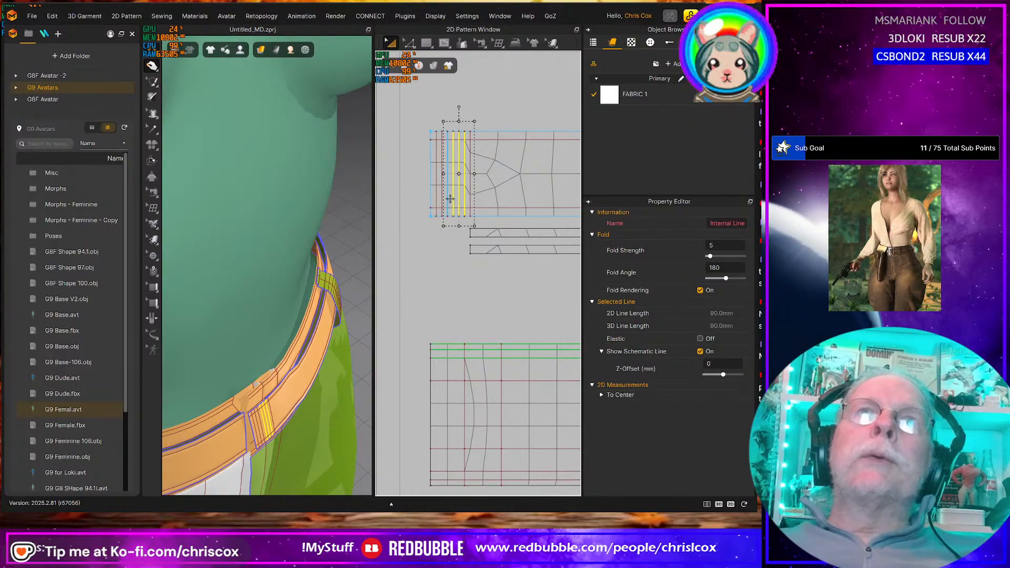
{"action": "left_click", "coordinate": [447, 198], "text": "shift"}
{"action": "left_click", "coordinate": [442, 199], "text": "shift"}
{"action": "left_click", "coordinate": [436, 200], "text": "shift"}
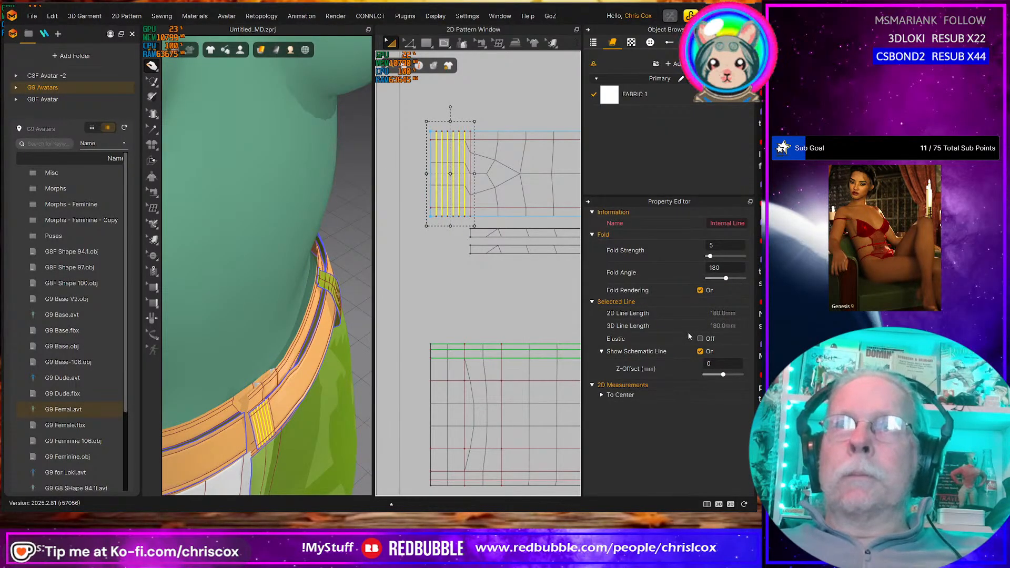
{"action": "double_click", "coordinate": [723, 268]}
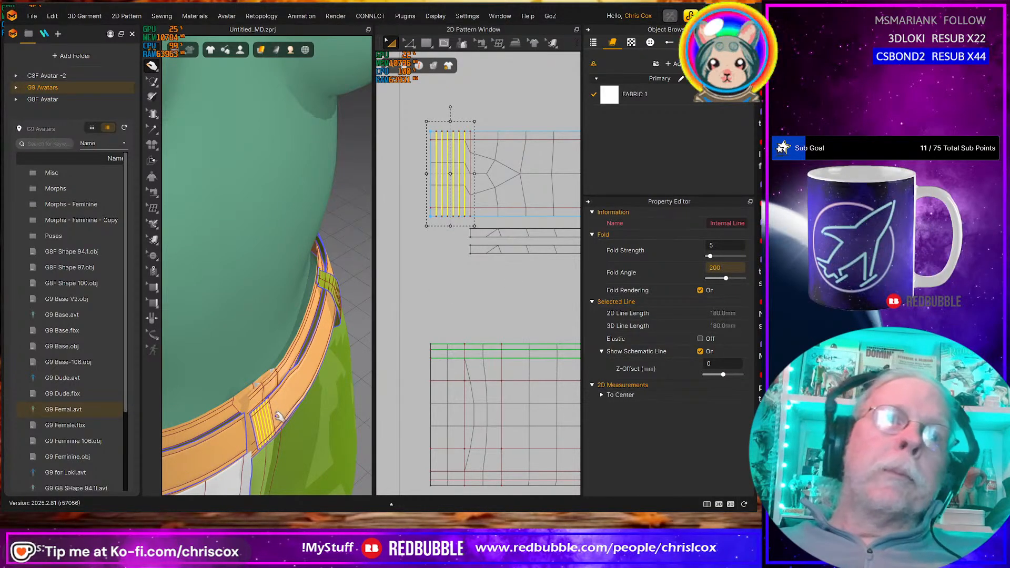
{"action": "scroll", "coordinate": [277, 422], "scroll_direction": "up", "scroll_amount": 3}
{"action": "middle_click_drag", "start_coordinate": [282, 420], "coordinate": [292, 339]}
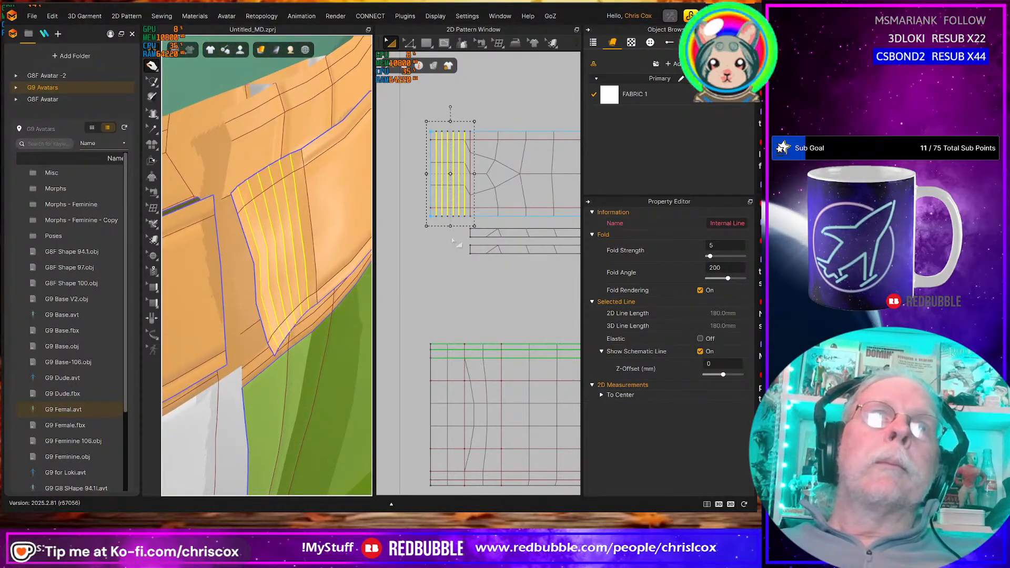
Set the six offset lines' fold angle to 140 and their fold strength to 50
{"action": "left_click", "coordinate": [733, 268]}
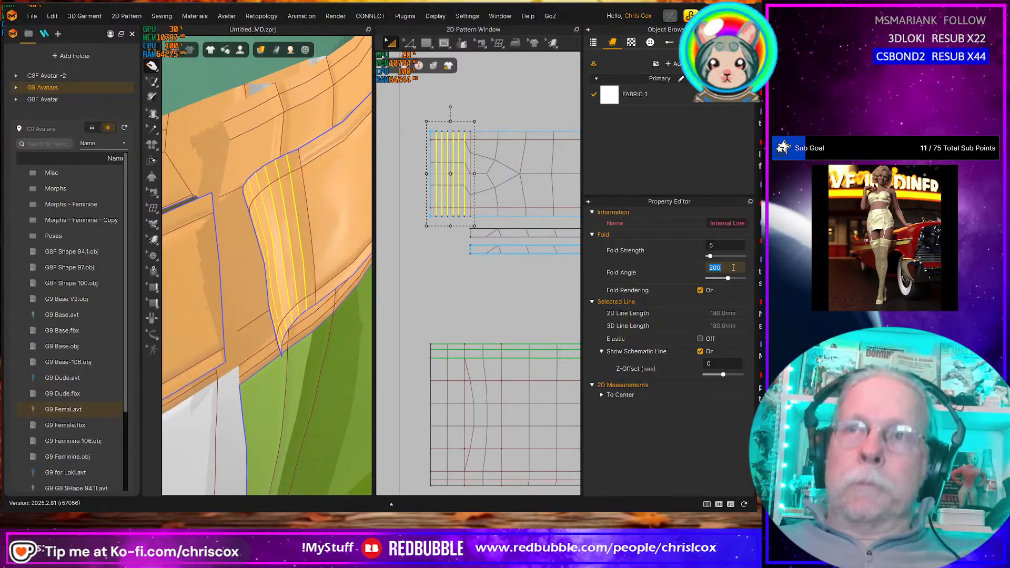
{"action": "type", "text": "1"}
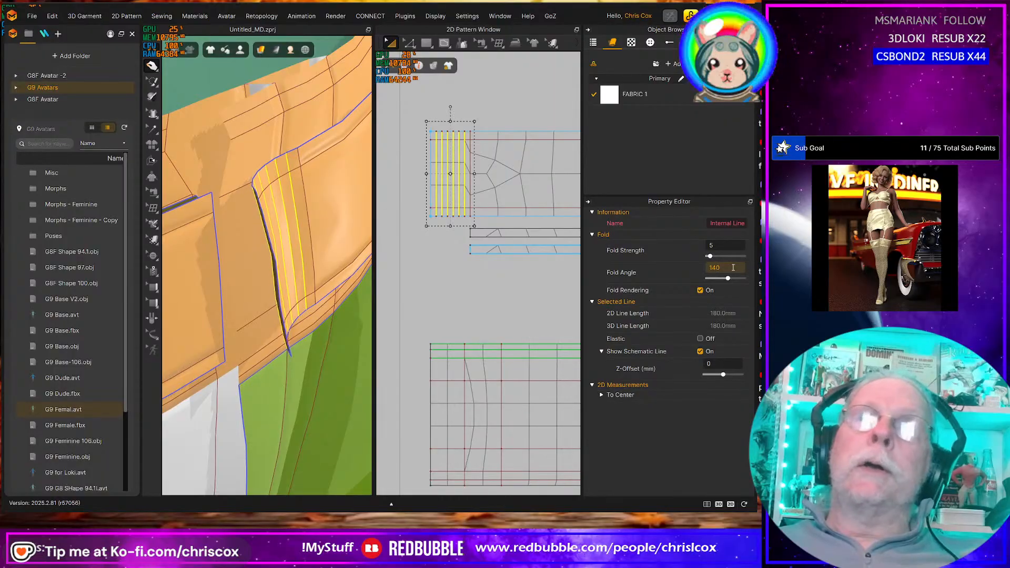
{"action": "type", "text": "40"}
{"action": "key", "text": "Return"}
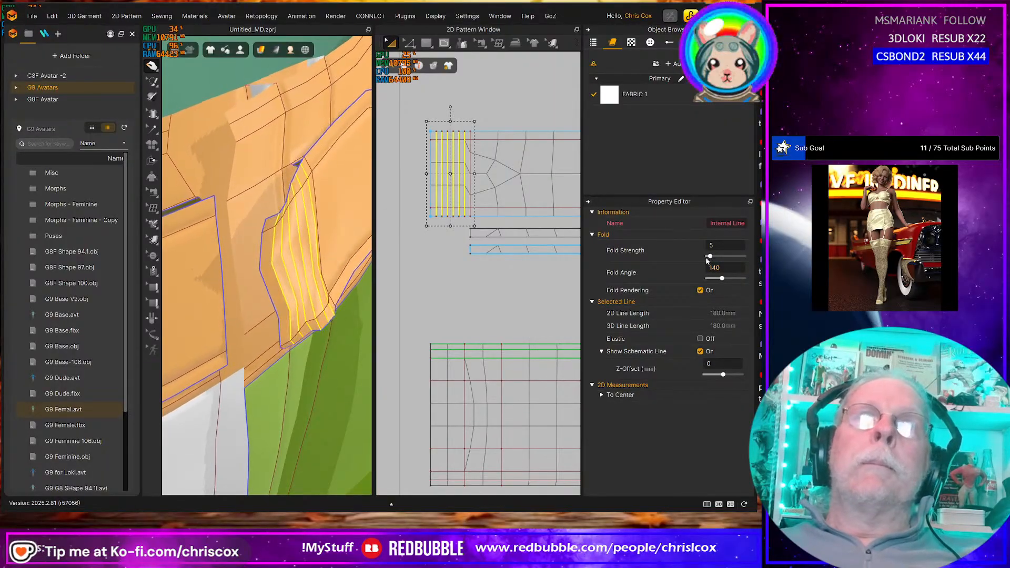
{"action": "left_click", "coordinate": [719, 245]}
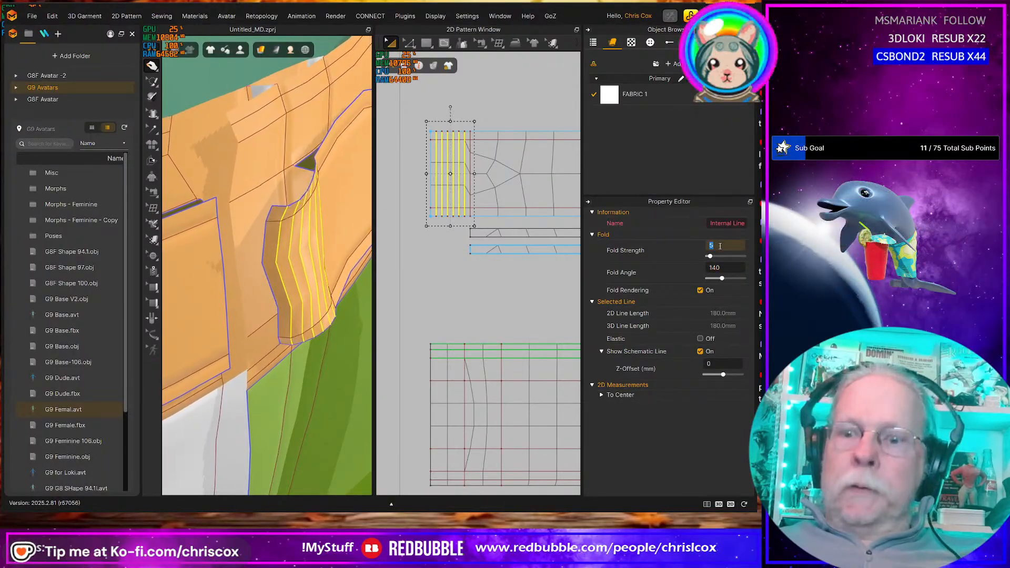
{"action": "type", "text": "50"}
{"action": "key", "text": "Return"}
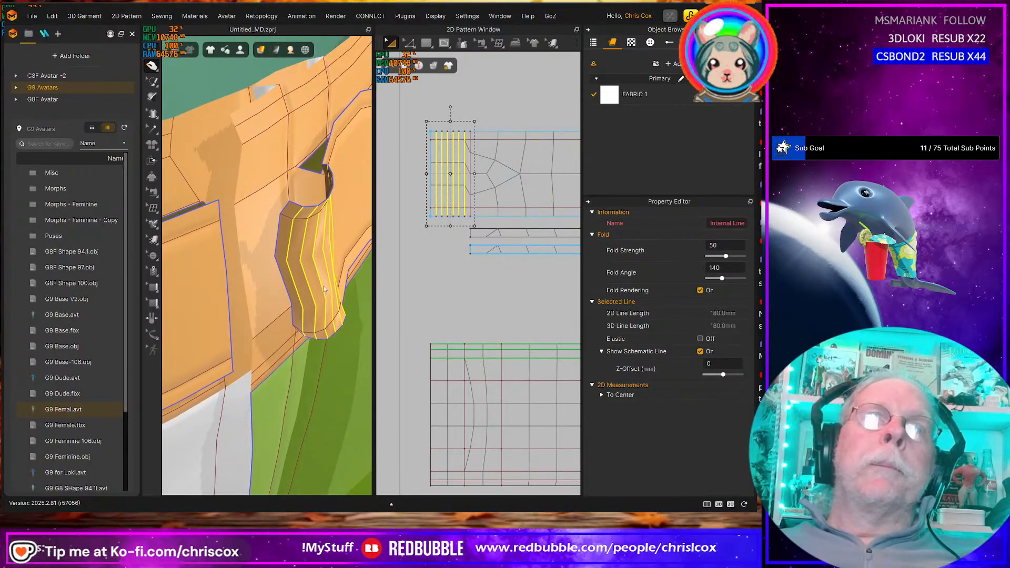
Set the six offset lines' fold angle to 120 and pull on the folded waistband end while the simulation runs
{"action": "mouse_move", "coordinate": [307, 286]}
{"action": "right_mouse_down"}
{"action": "mouse_move", "coordinate": [279, 280]}
{"action": "mouse_move", "coordinate": [301, 288]}
{"action": "right_mouse_up"}
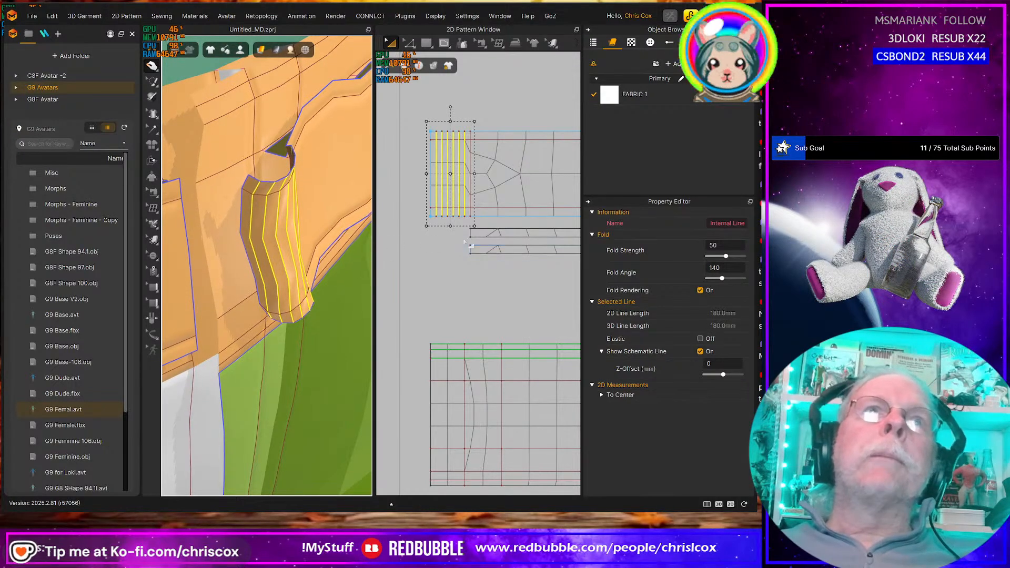
{"action": "double_click", "coordinate": [724, 267]}
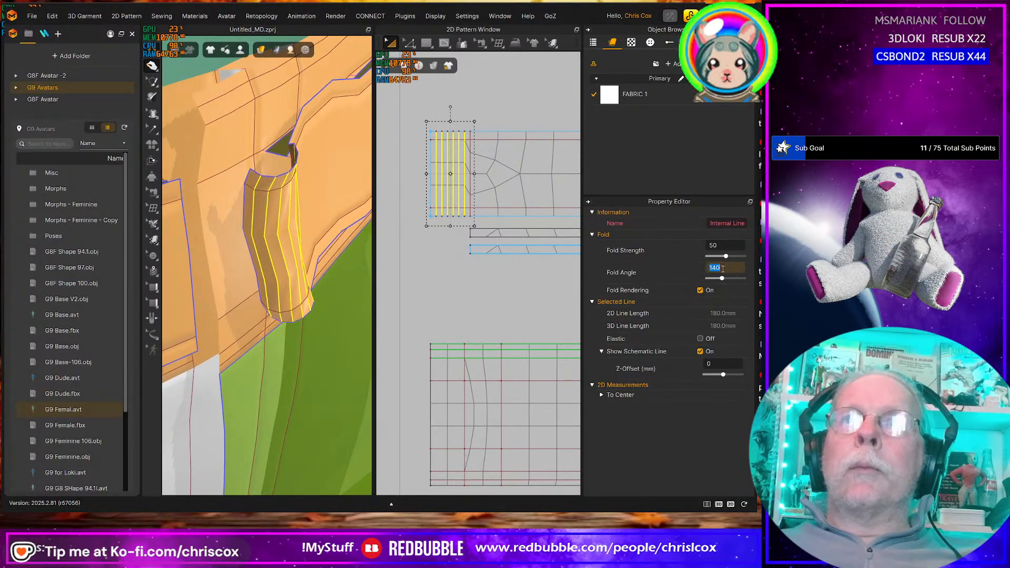
{"action": "type", "text": "120"}
{"action": "key", "text": "Return"}
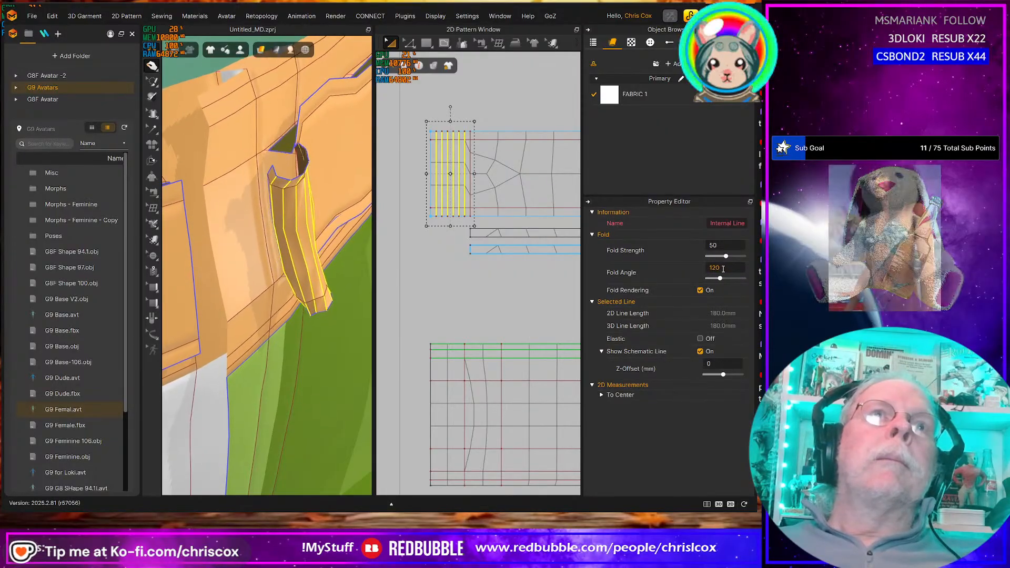
{"action": "left_click_drag", "start_coordinate": [302, 233], "coordinate": [283, 268]}
Undo the offset lines' fold changes and the simulated drape, back to the flat, unfolded waistband end
{"action": "key", "text": "b"}
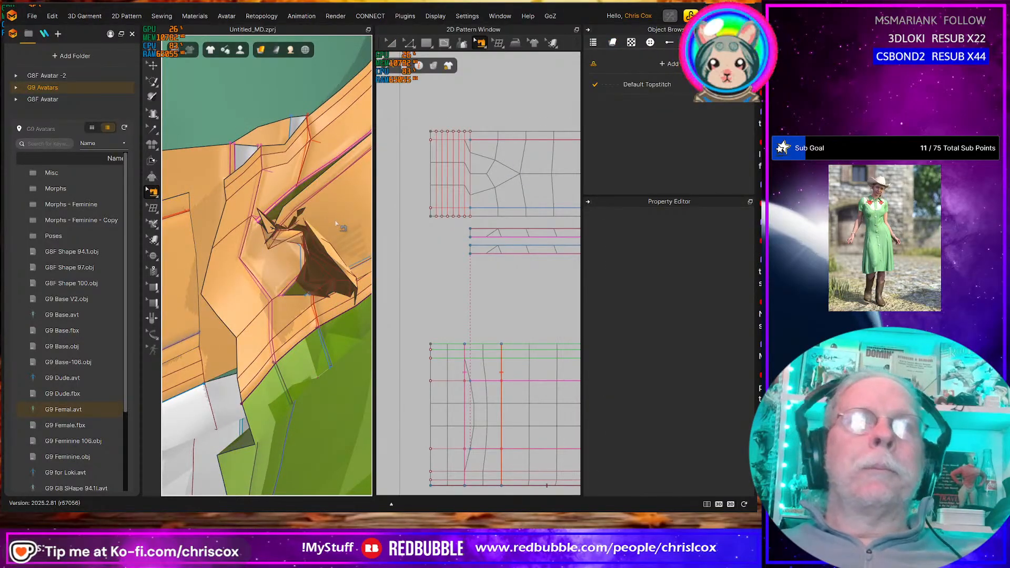
{"action": "key", "text": "ctrl+z"}
{"action": "key", "text": "ctrl+z"}
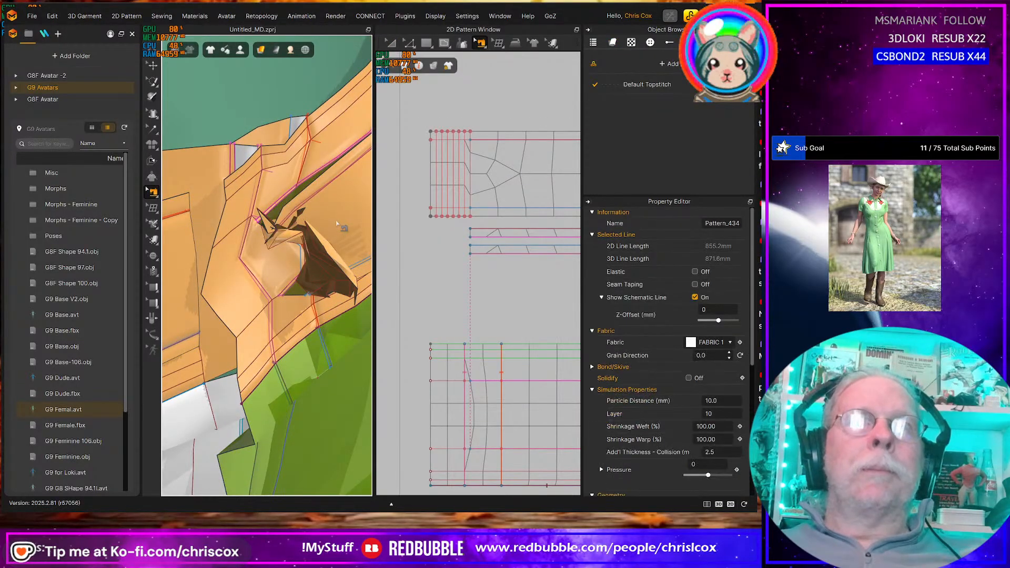
{"action": "key", "text": "ctrl+z"}
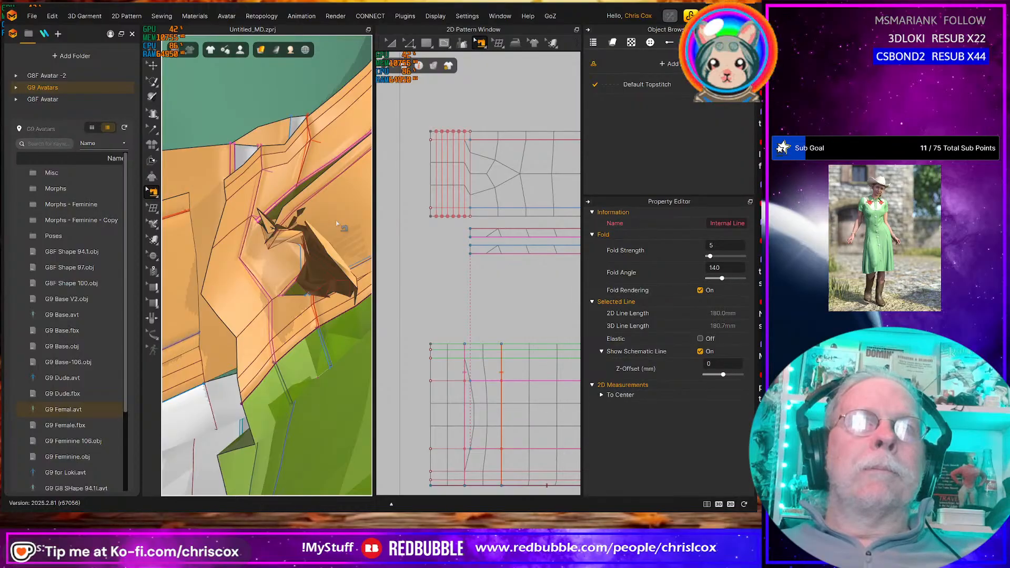
{"action": "key", "text": "ctrl+z"}
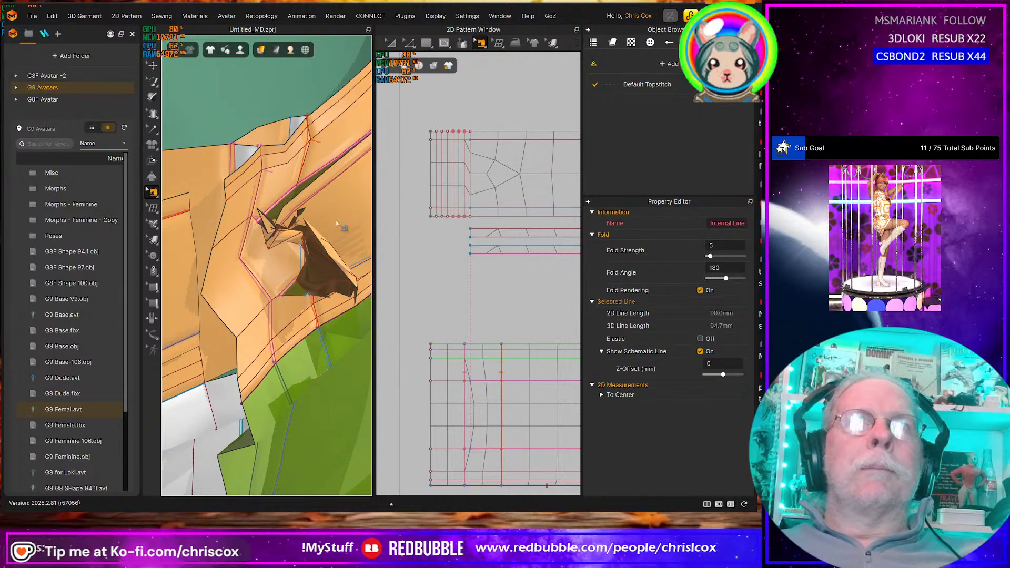
{"action": "key", "text": "ctrl+z"}
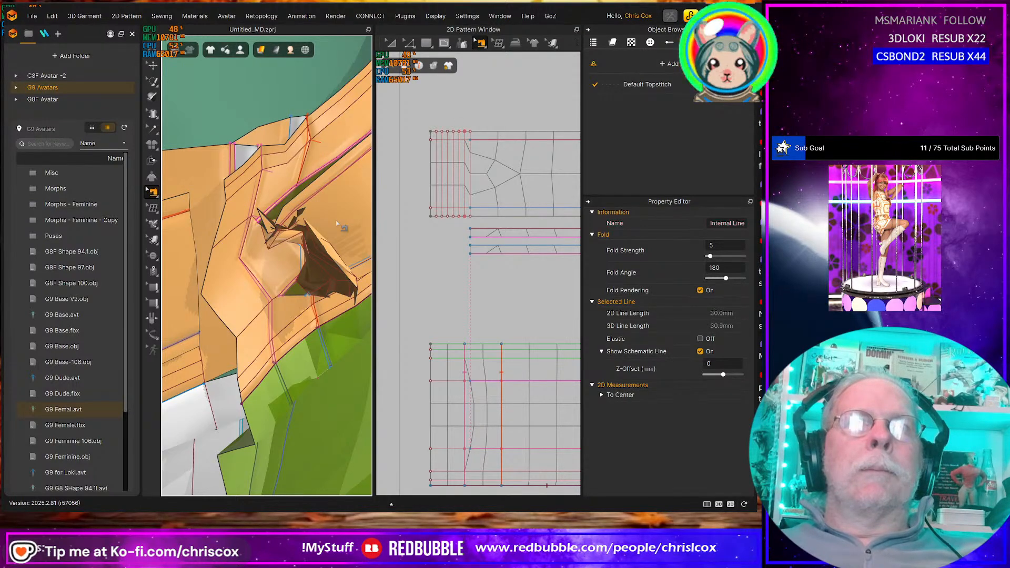
{"action": "key", "text": "ctrl+z"}
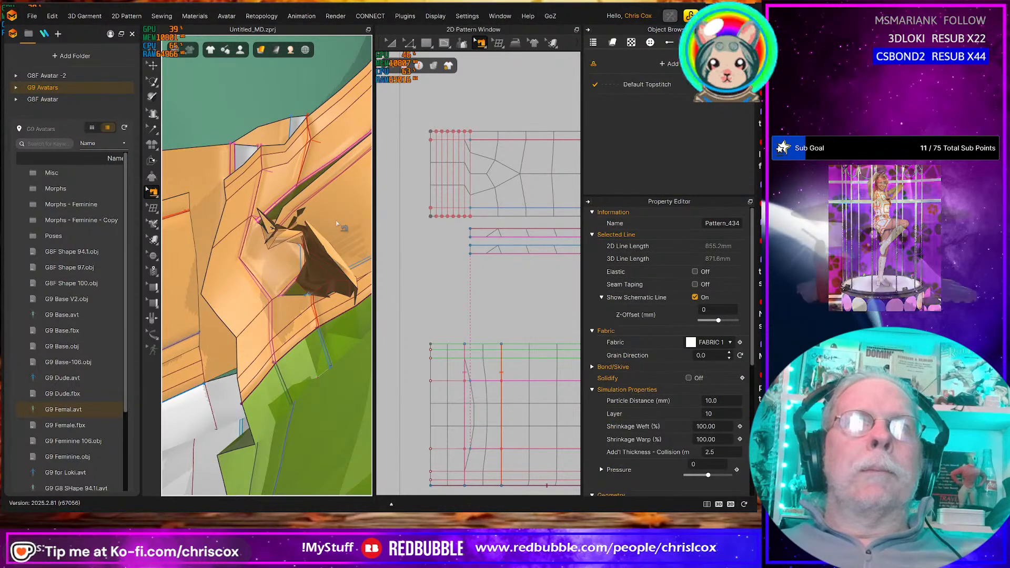
{"action": "key", "text": "ctrl+z"}
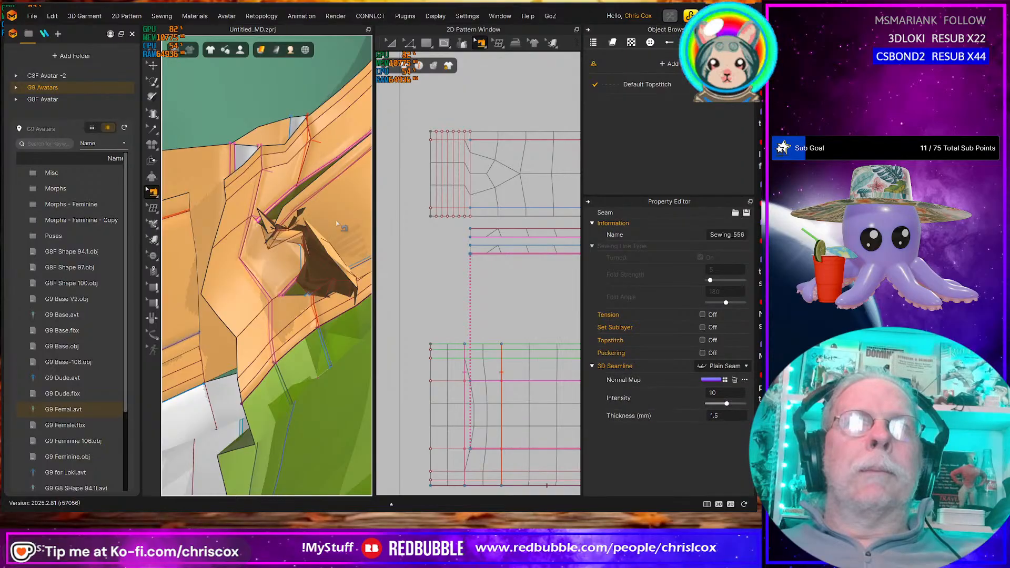
{"action": "key", "text": "ctrl+z"}
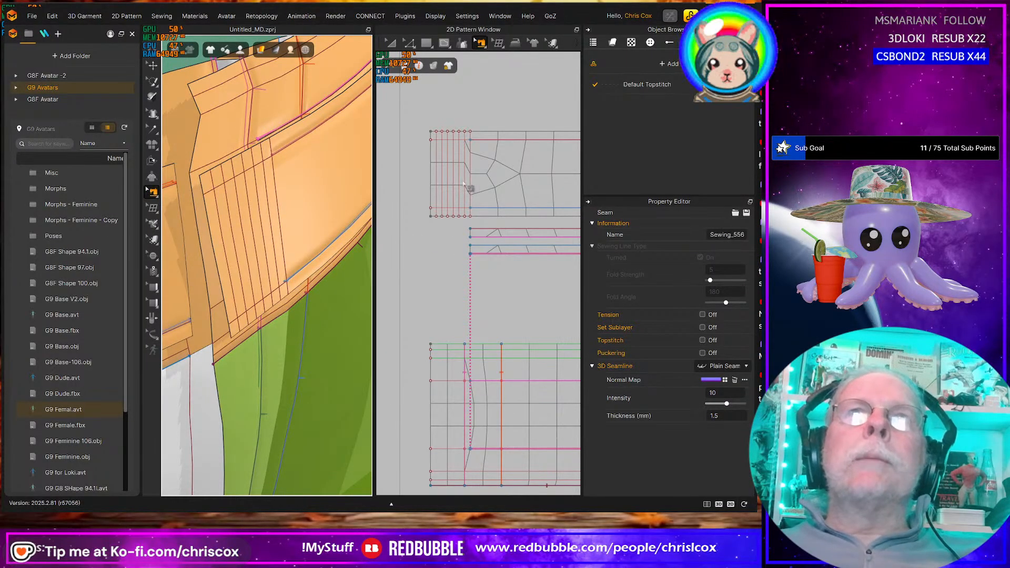
Select the first six offset lines at the waistband half's end and set their fold angle to 120 and fold strength to 25
{"action": "scroll", "coordinate": [431, 244], "scroll_direction": "up", "scroll_amount": 3}
{"action": "middle_click_drag", "start_coordinate": [439, 238], "coordinate": [437, 332]}
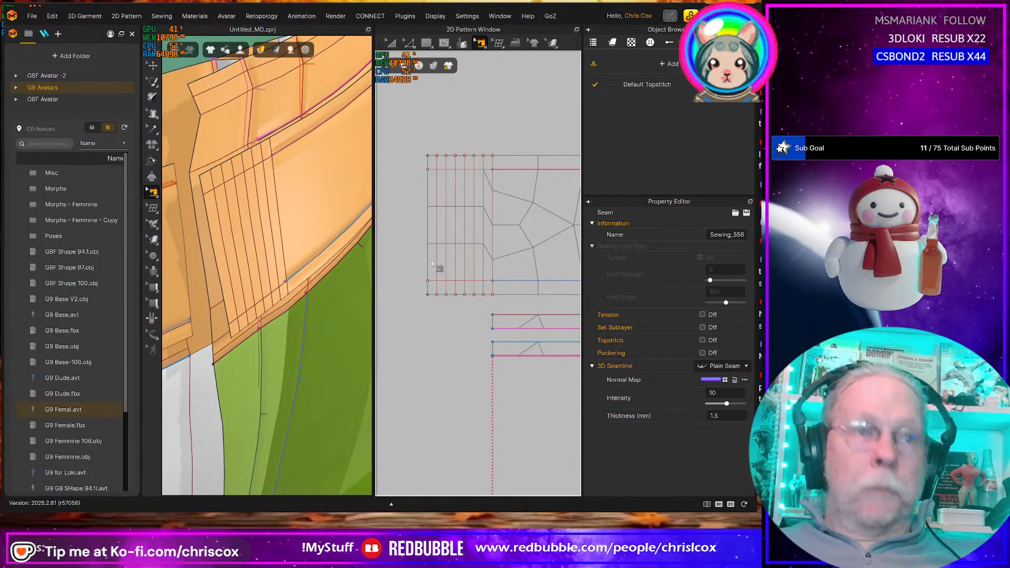
{"action": "key", "text": "z"}
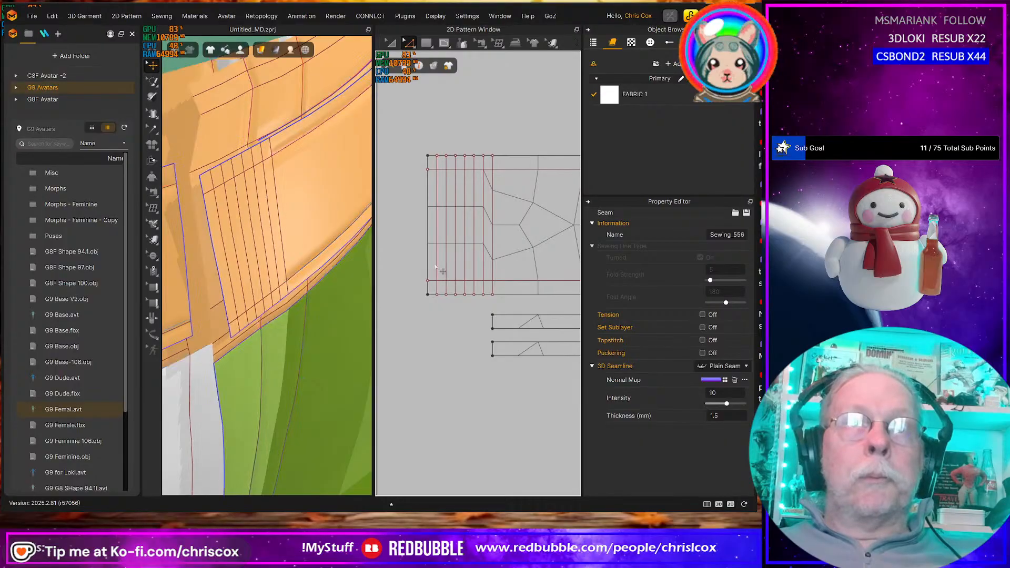
{"action": "left_click", "coordinate": [438, 268]}
{"action": "left_click", "coordinate": [446, 268], "text": "shift"}
{"action": "left_click", "coordinate": [455, 269], "text": "shift"}
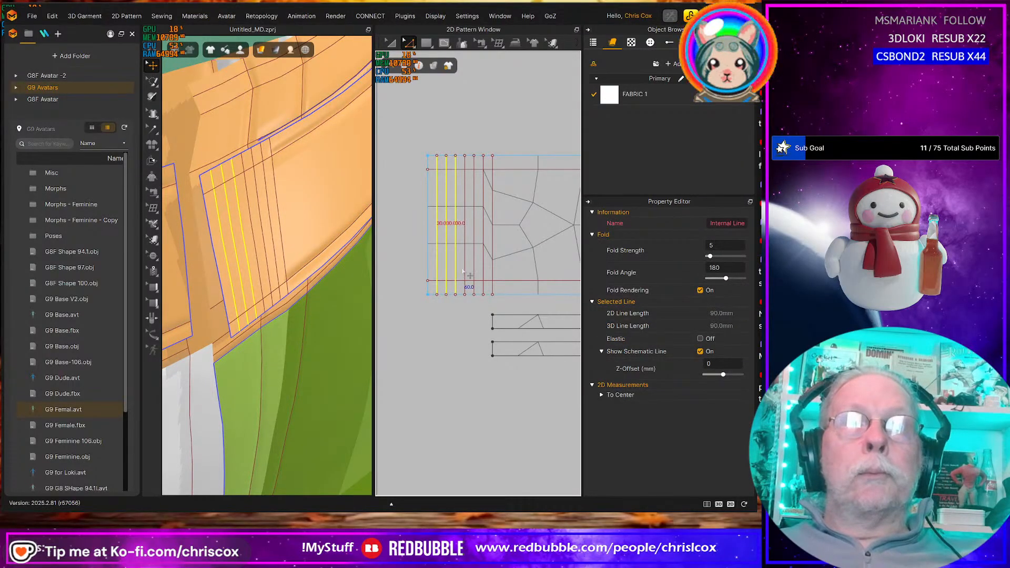
{"action": "left_click", "coordinate": [465, 271], "text": "shift"}
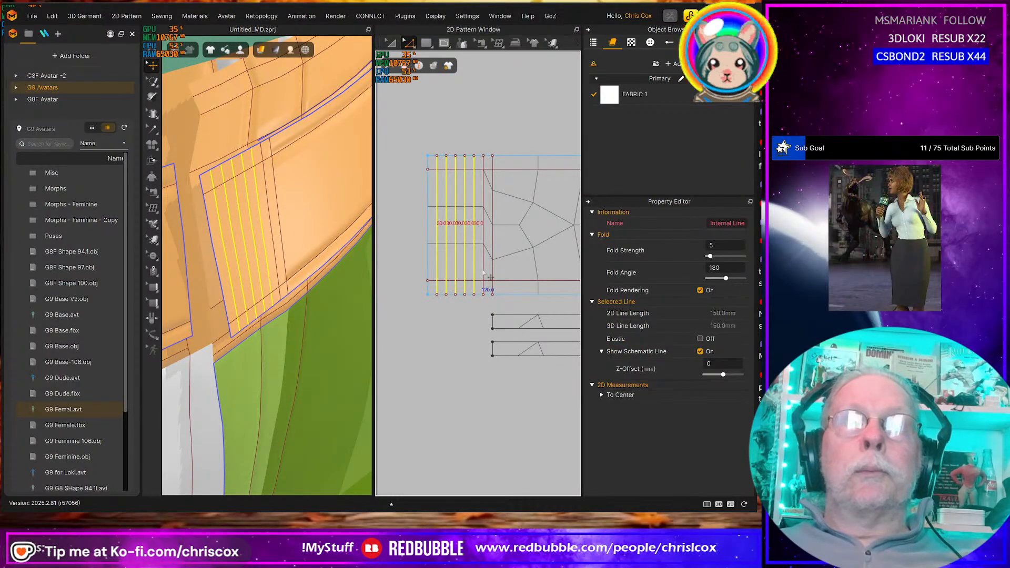
{"action": "left_click", "coordinate": [483, 274], "text": "shift"}
{"action": "left_click", "coordinate": [726, 267]}
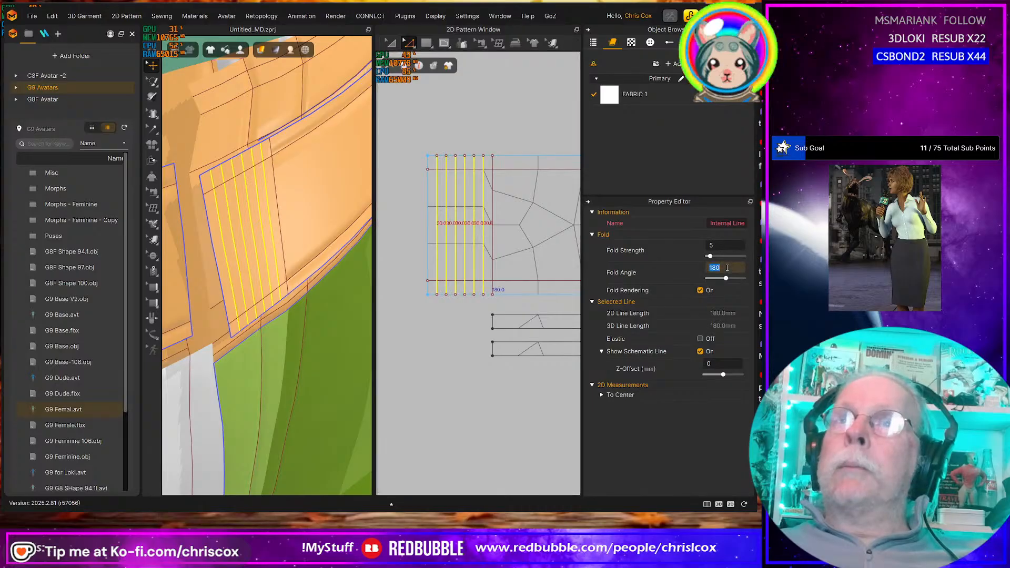
{"action": "type", "text": "120"}
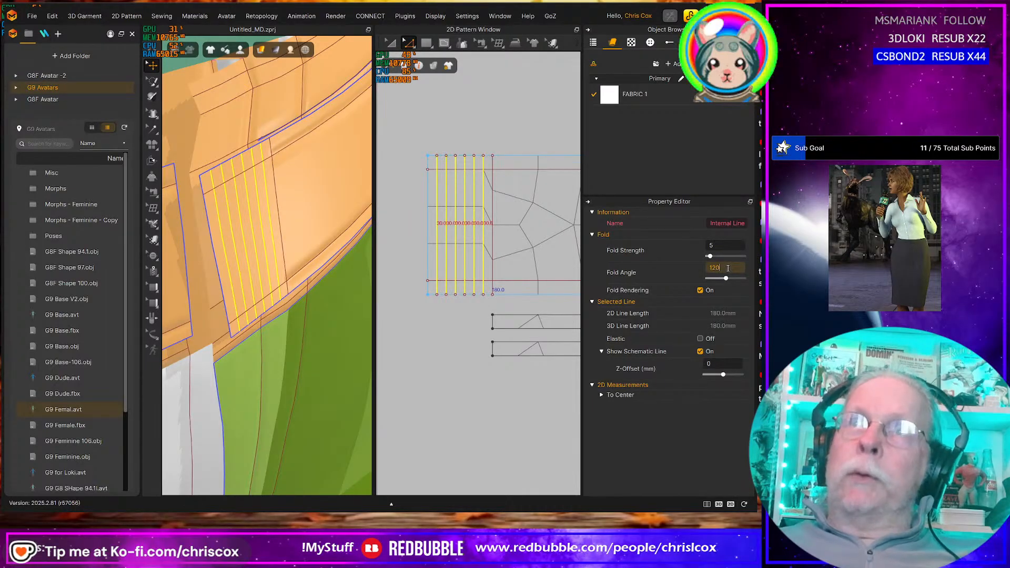
{"action": "left_click", "coordinate": [730, 249]}
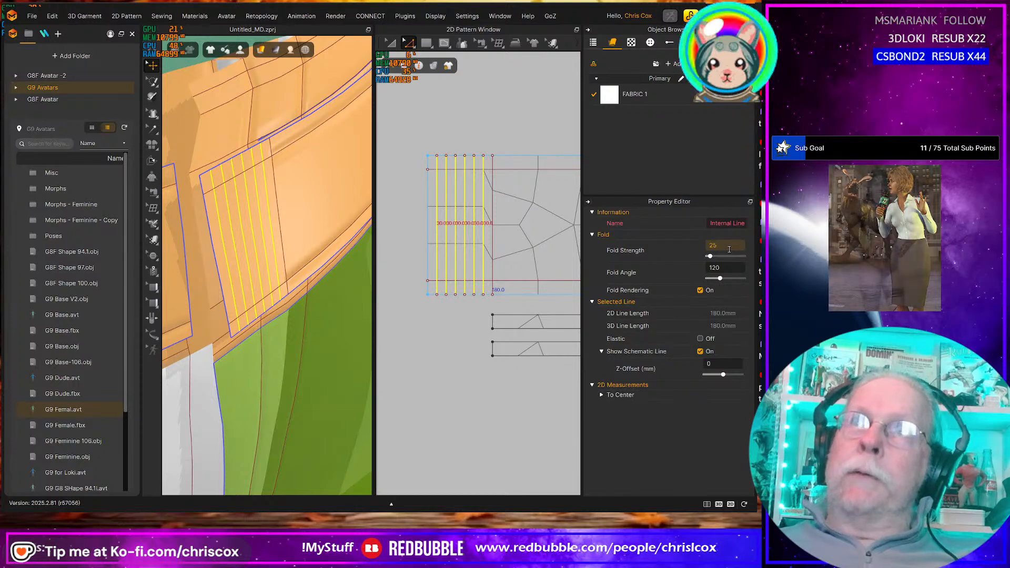
{"action": "key", "text": "Return"}
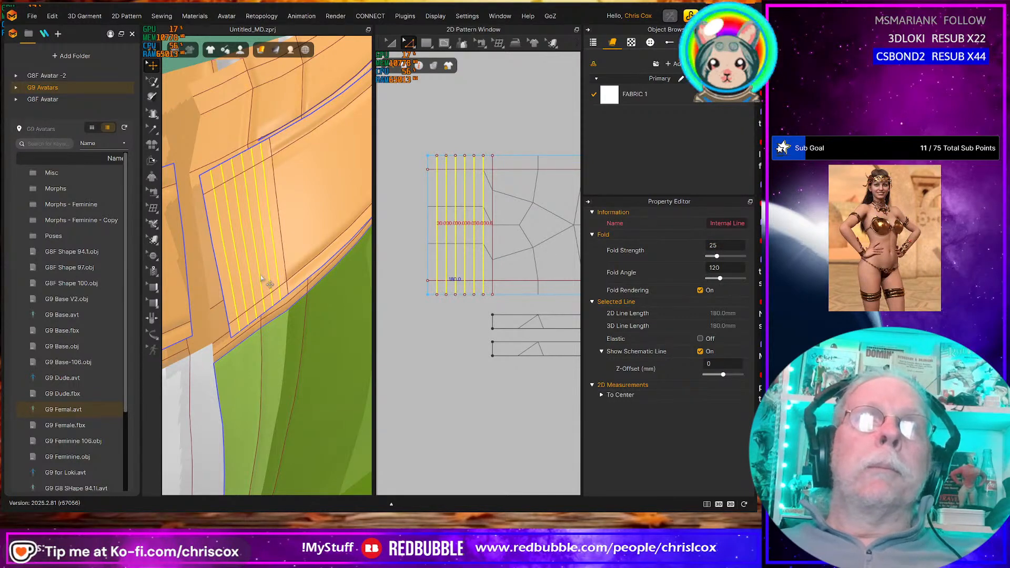
Try simulating the waistband end with the new fold settings, and undo the resulting drape
{"action": "key", "text": "space"}
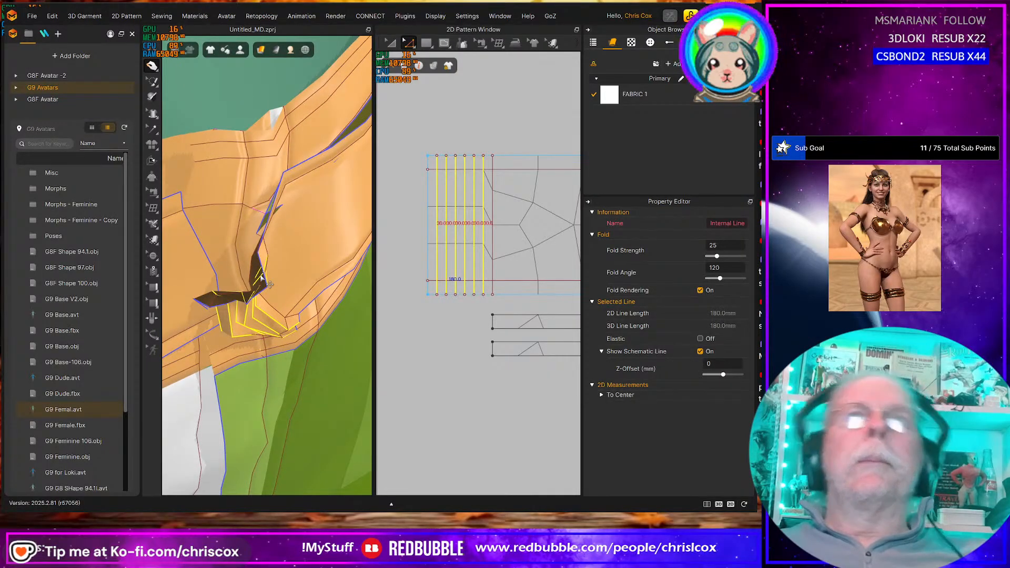
{"action": "key", "text": "ctrl+z"}
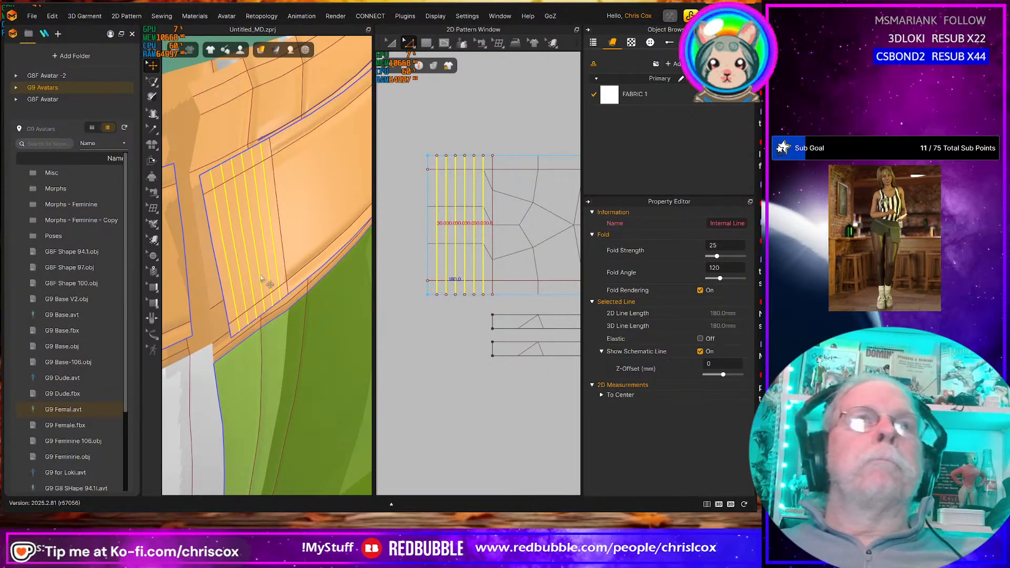
Freeze all garment patterns except the waistband half with the offset lines, and start the simulation
{"action": "scroll", "coordinate": [485, 364], "scroll_direction": "down", "scroll_amount": 10}
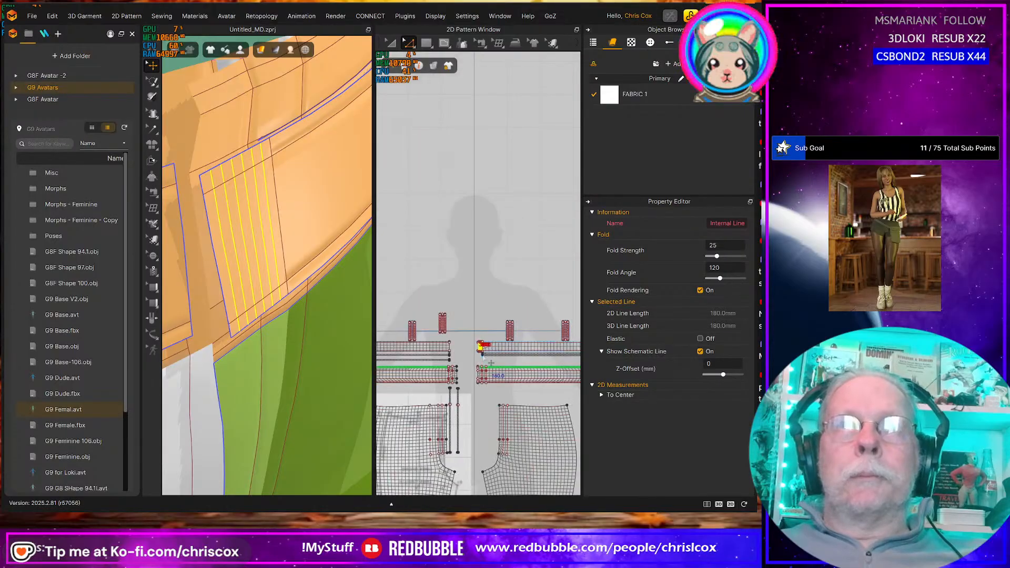
{"action": "key", "text": "ctrl+a"}
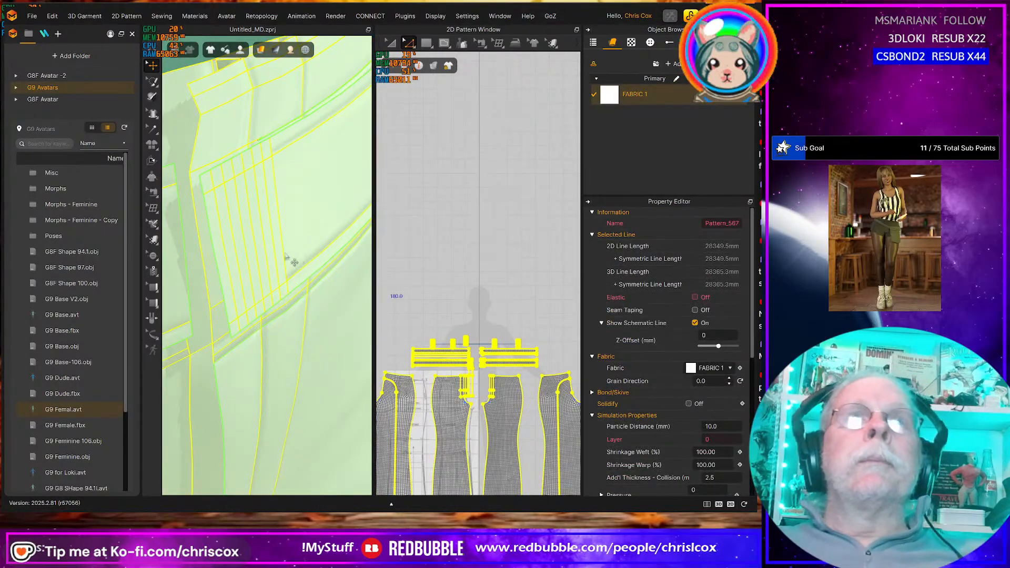
{"action": "left_click", "coordinate": [295, 233]}
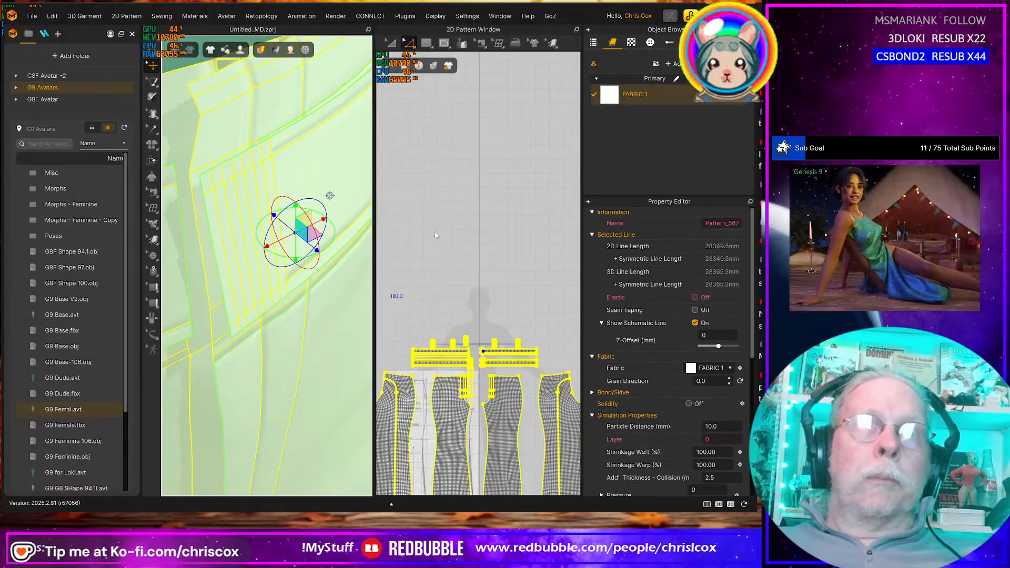
{"action": "left_click", "coordinate": [338, 194]}
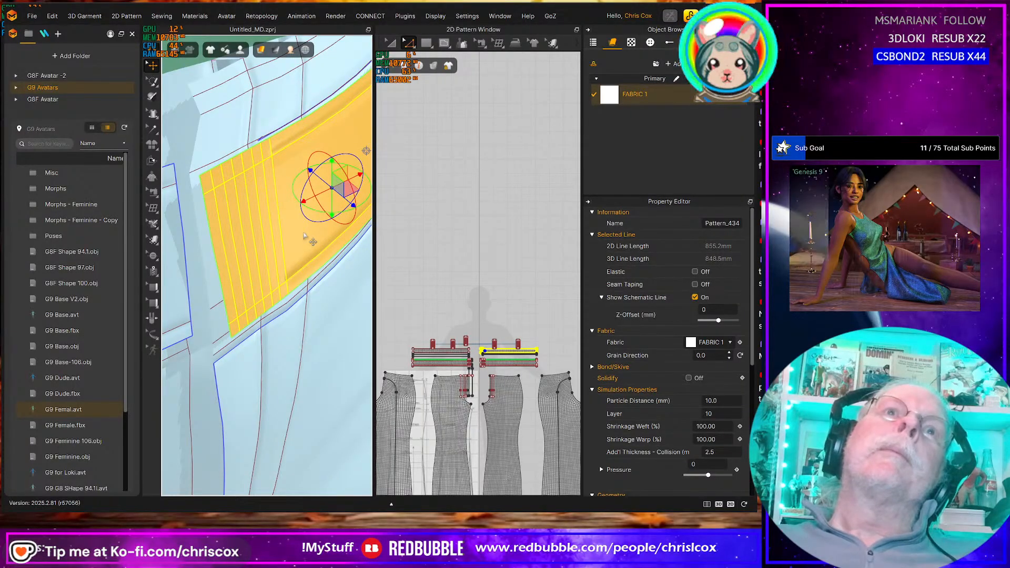
{"action": "key", "text": "space"}
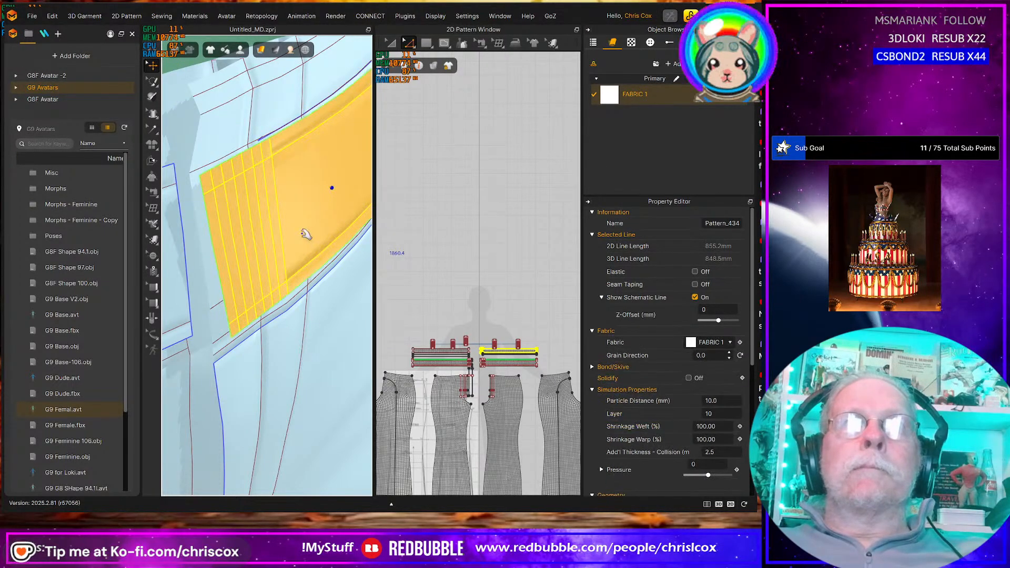
Set the fold angle of the six evenly spaced vertical internal lines at the waistband's end to 140
{"action": "scroll", "coordinate": [470, 349], "scroll_direction": "up", "scroll_amount": 8}
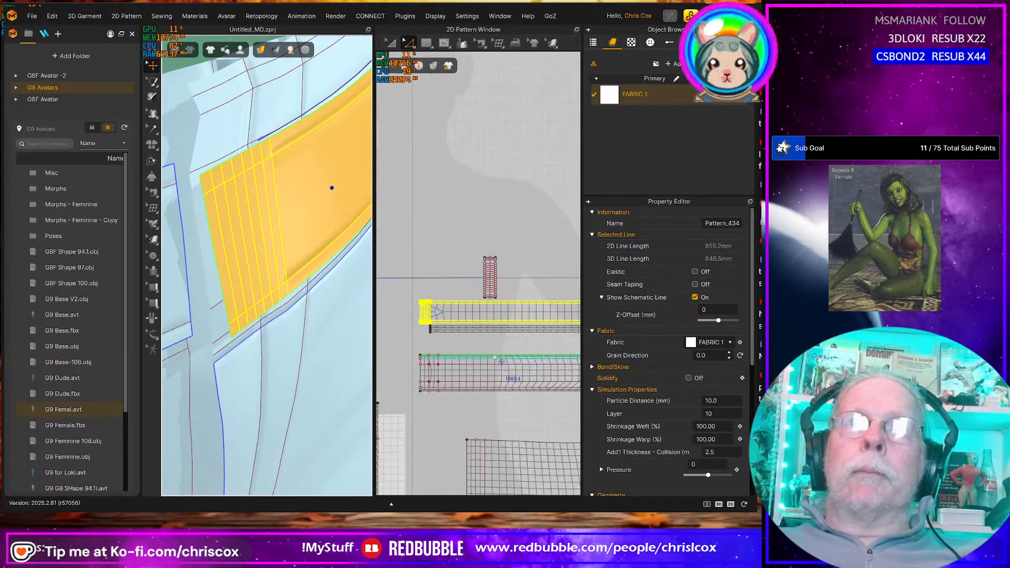
{"action": "middle_click_drag", "start_coordinate": [488, 332], "coordinate": [600, 363]}
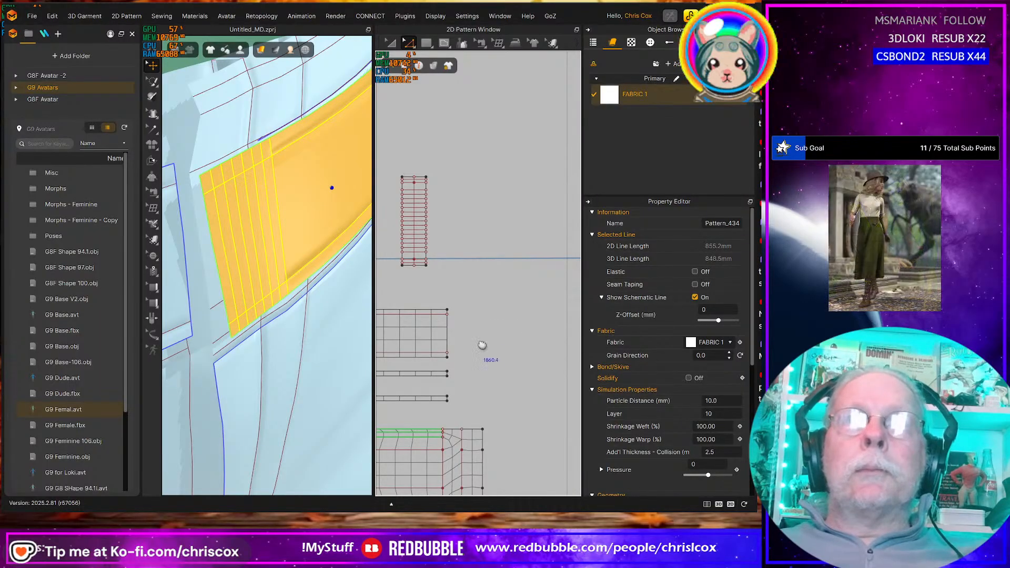
{"action": "middle_click_drag", "start_coordinate": [507, 335], "coordinate": [482, 341]}
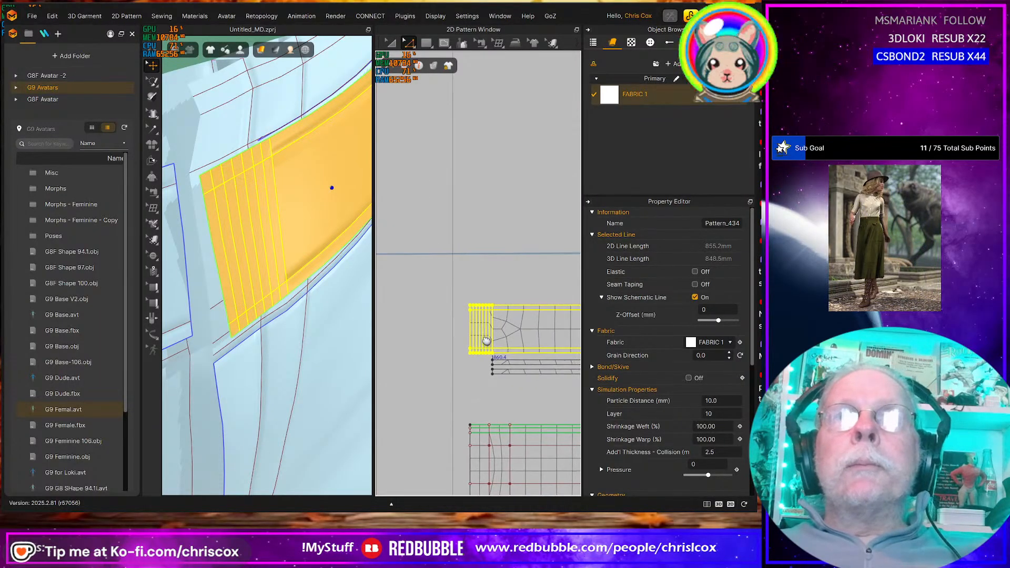
{"action": "scroll", "coordinate": [485, 343], "scroll_direction": "up", "scroll_amount": 5}
{"action": "scroll", "coordinate": [484, 343], "scroll_direction": "up", "scroll_amount": 1}
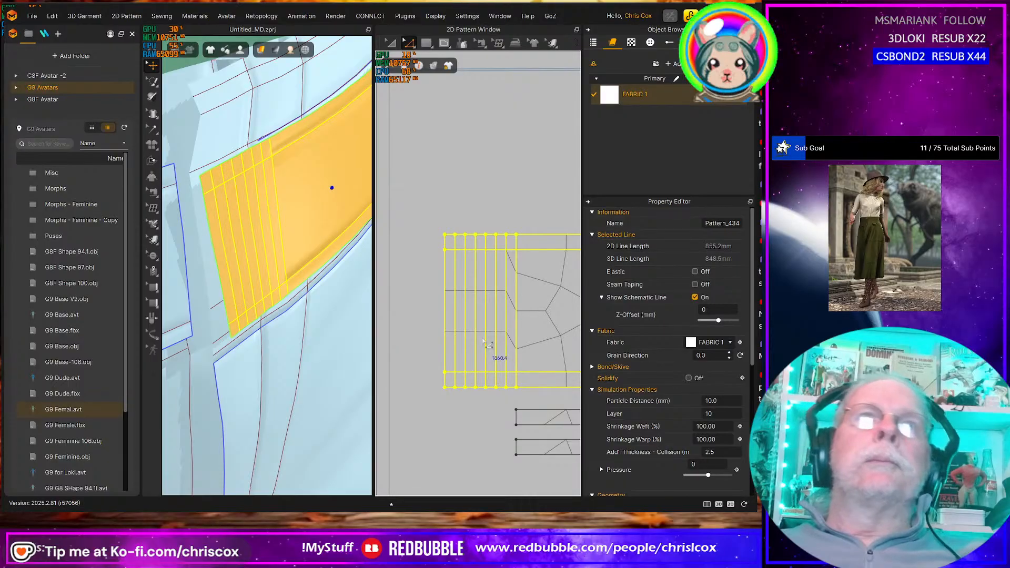
{"action": "left_click", "coordinate": [455, 333]}
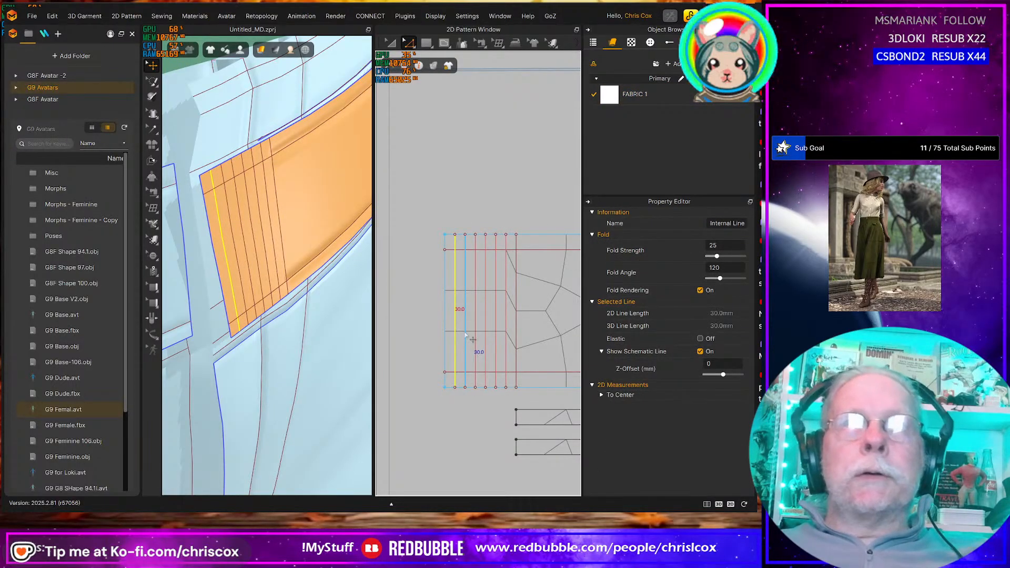
{"action": "left_click", "coordinate": [465, 335], "text": "shift"}
{"action": "left_click", "coordinate": [476, 339], "text": "shift"}
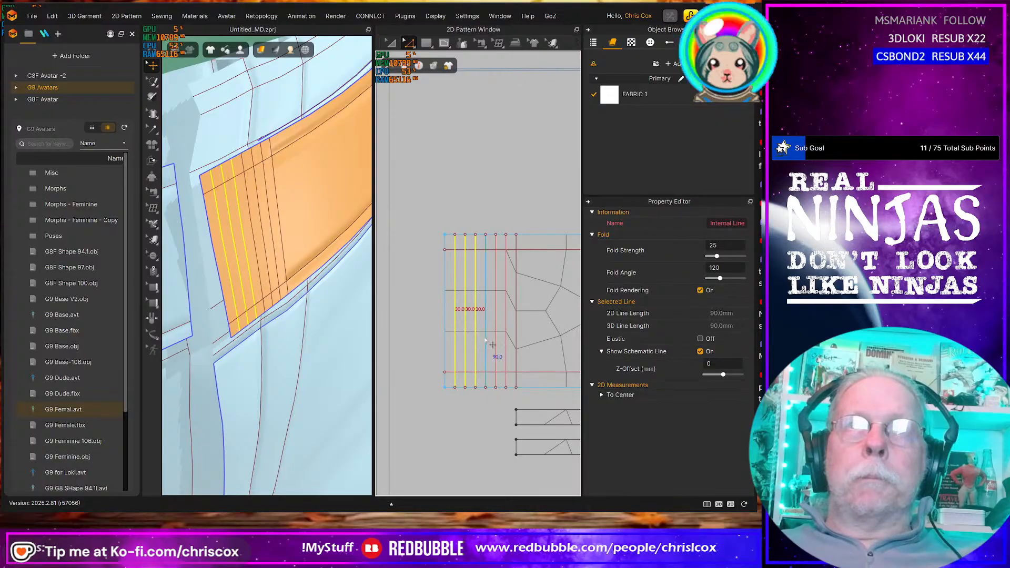
{"action": "left_click", "coordinate": [496, 342], "text": "shift"}
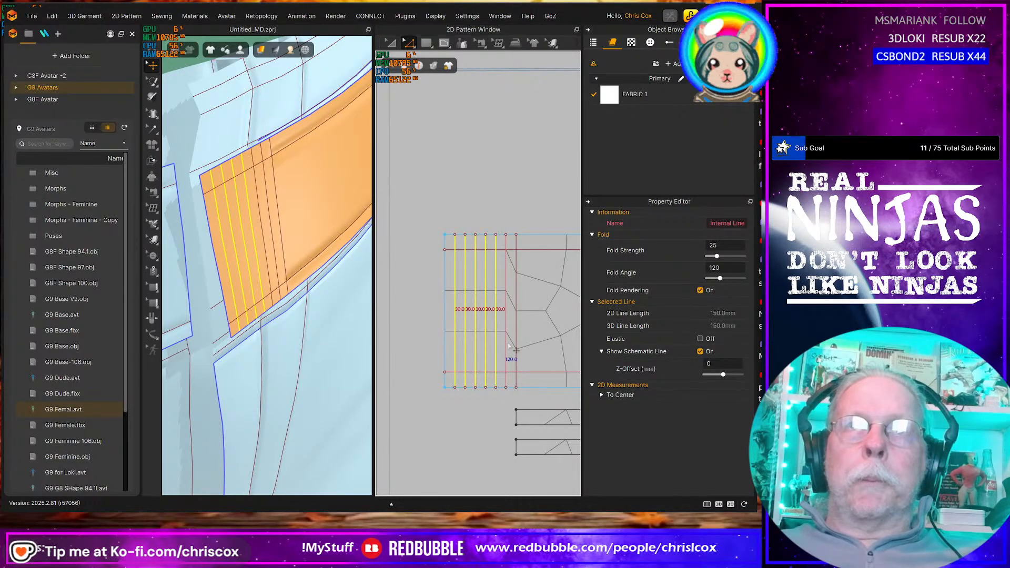
{"action": "left_click", "coordinate": [506, 344], "text": "shift"}
{"action": "left_click", "coordinate": [731, 268]}
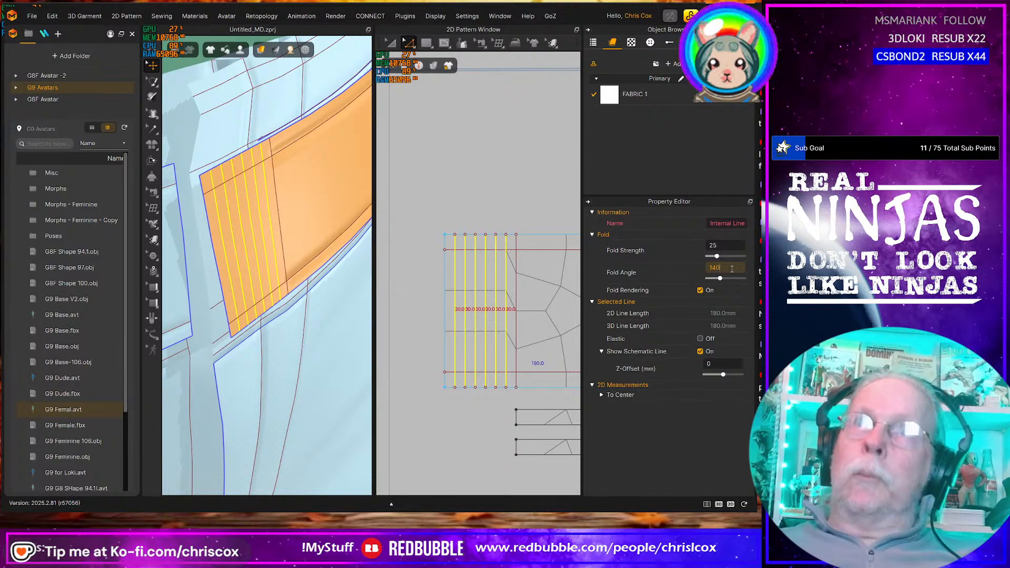
{"action": "type", "text": "140"}
{"action": "key", "text": "Return"}
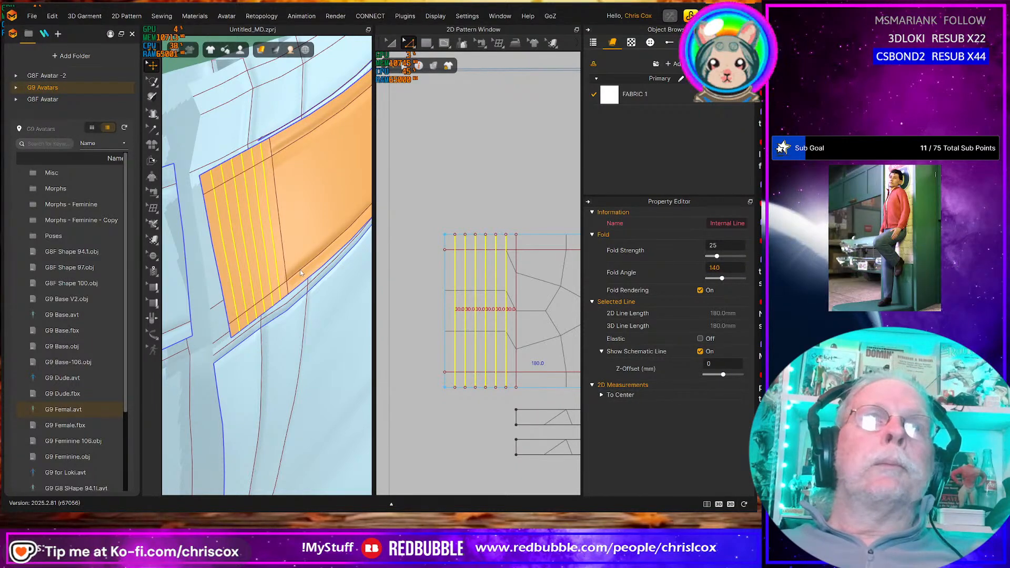
Simulate the garment to test the waistband folds at 140, and undo the resulting drape
{"action": "key", "text": "space"}
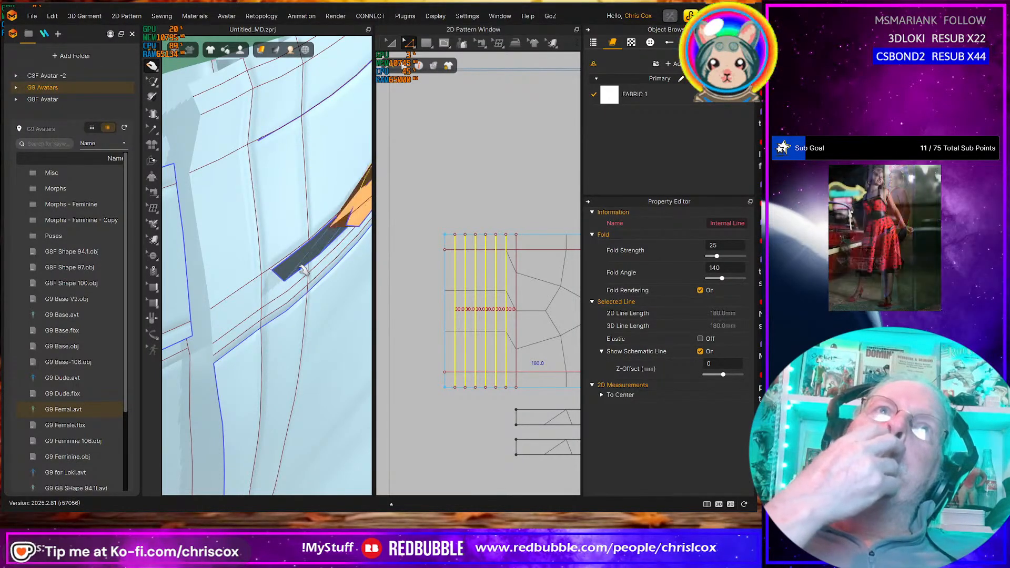
{"action": "key", "text": "space"}
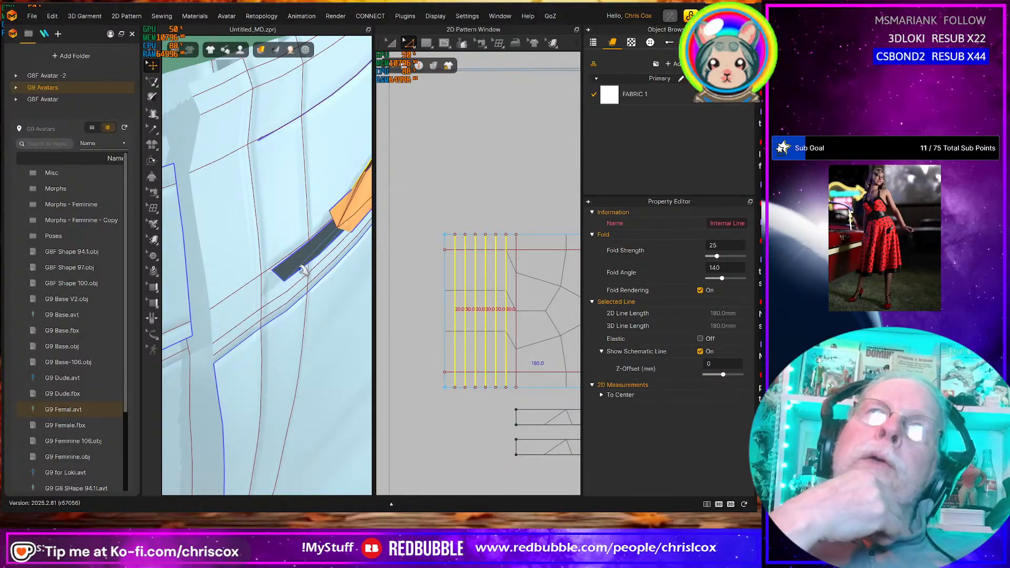
{"action": "key", "text": "ctrl+z"}
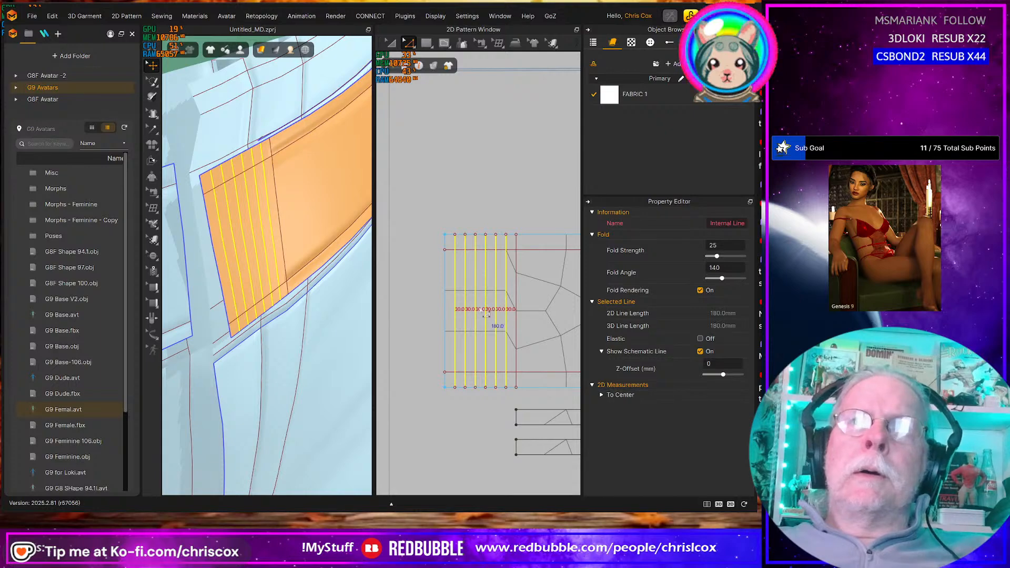
Check the fold settings of a single waistband line, and set the fold angle of all six vertical lines to 180
{"action": "scroll", "coordinate": [502, 321], "scroll_direction": "up", "scroll_amount": 4}
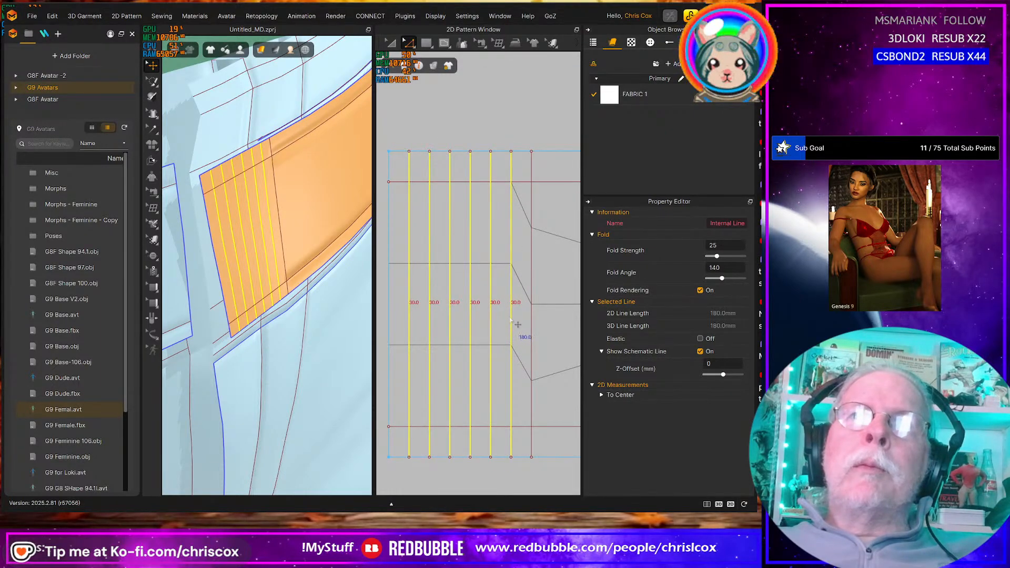
{"action": "left_click", "coordinate": [511, 320]}
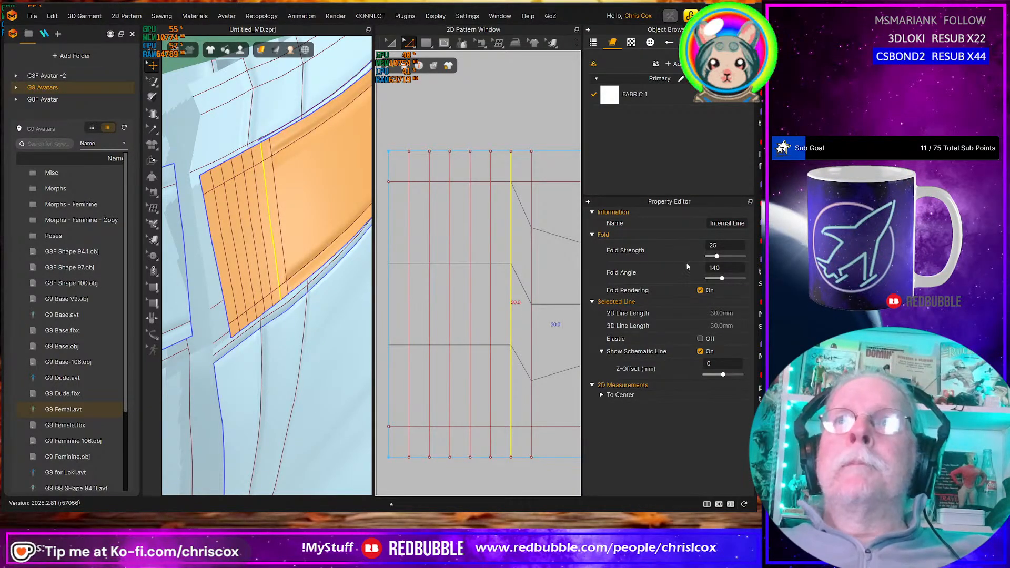
{"action": "left_click", "coordinate": [408, 323]}
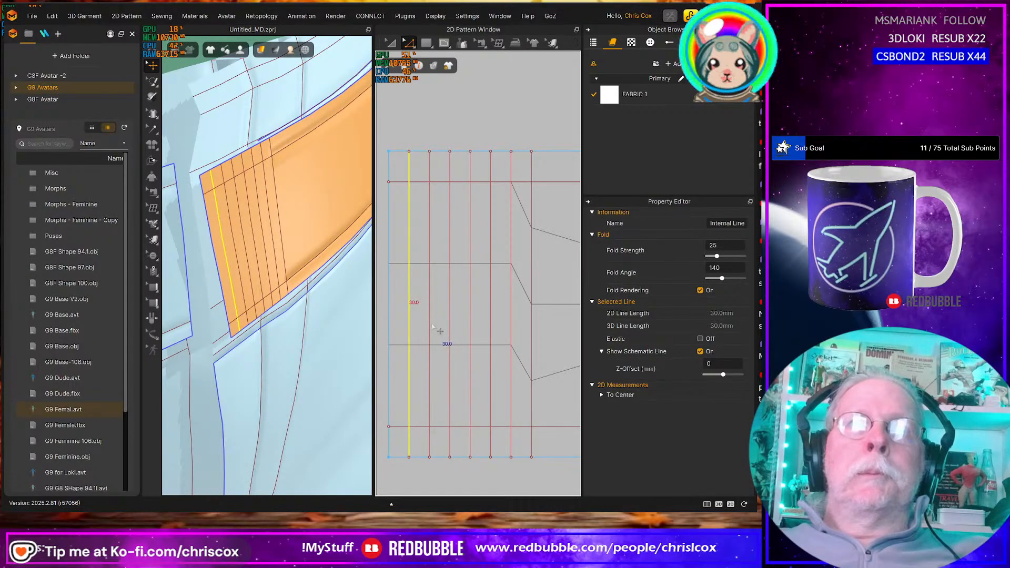
{"action": "left_click", "coordinate": [429, 329], "text": "shift"}
{"action": "left_click", "coordinate": [450, 327], "text": "shift"}
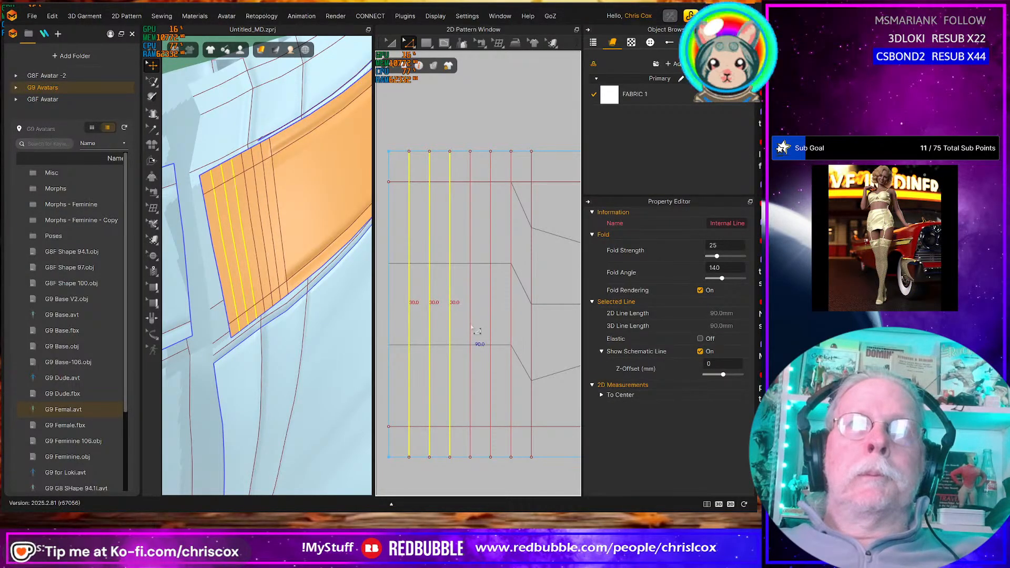
{"action": "left_click", "coordinate": [470, 329], "text": "shift"}
{"action": "left_click", "coordinate": [490, 328], "text": "shift"}
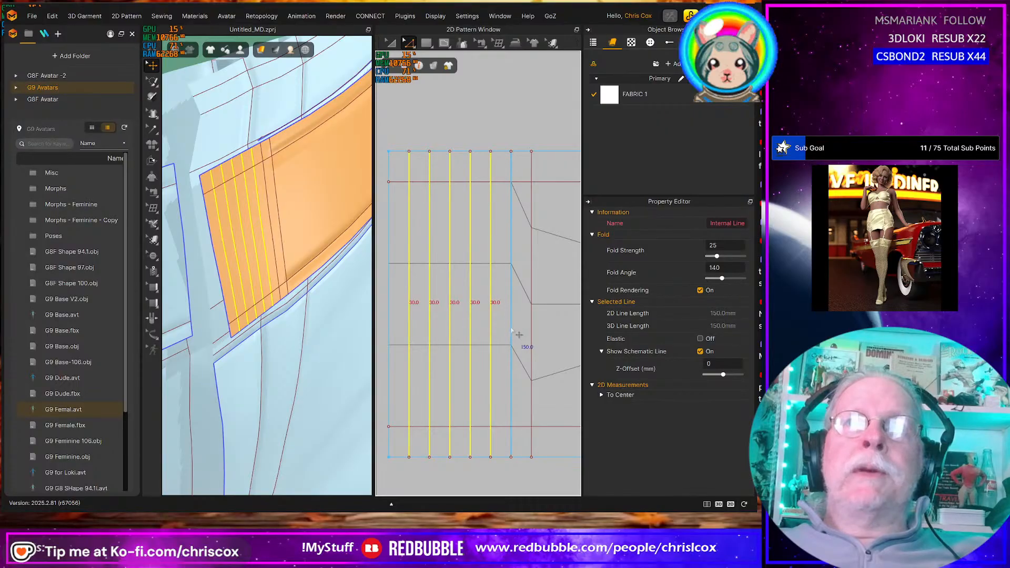
{"action": "left_click", "coordinate": [511, 331], "text": "shift"}
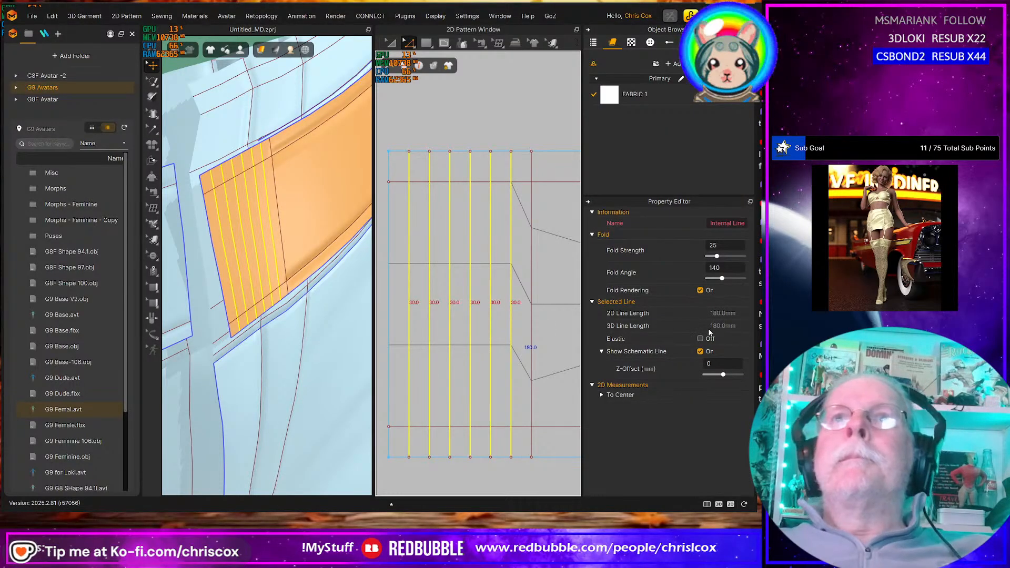
{"action": "left_click", "coordinate": [730, 267]}
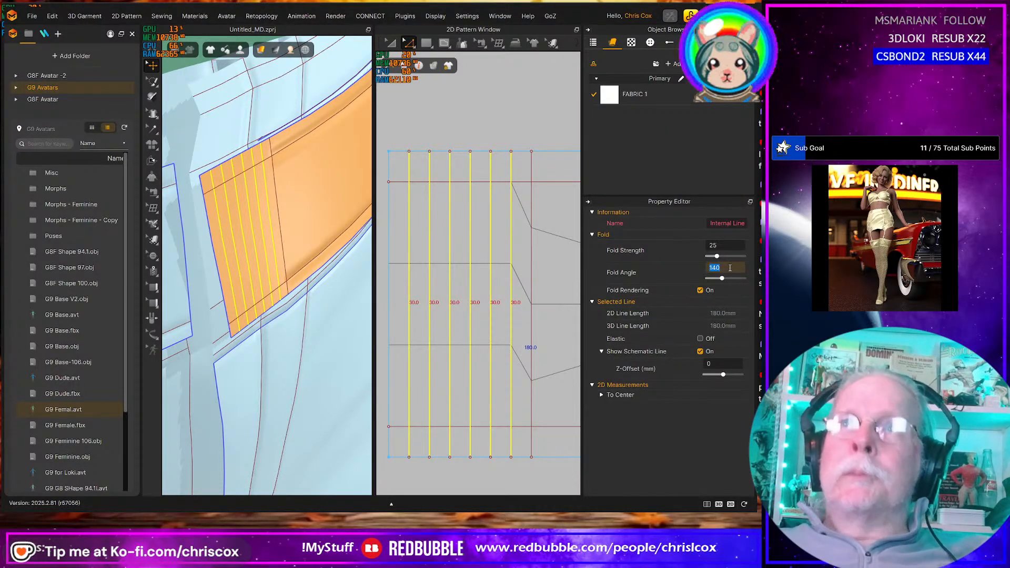
{"action": "type", "text": "180"}
{"action": "key", "text": "Return"}
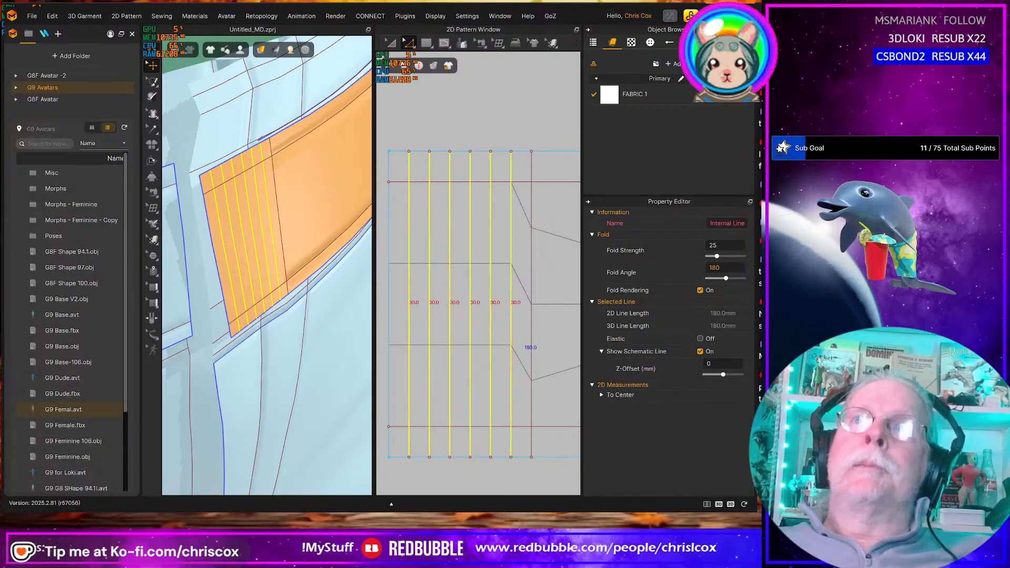
Simulate the garment to test the waistband folds at 180, and undo the resulting drape
{"action": "key", "text": "space"}
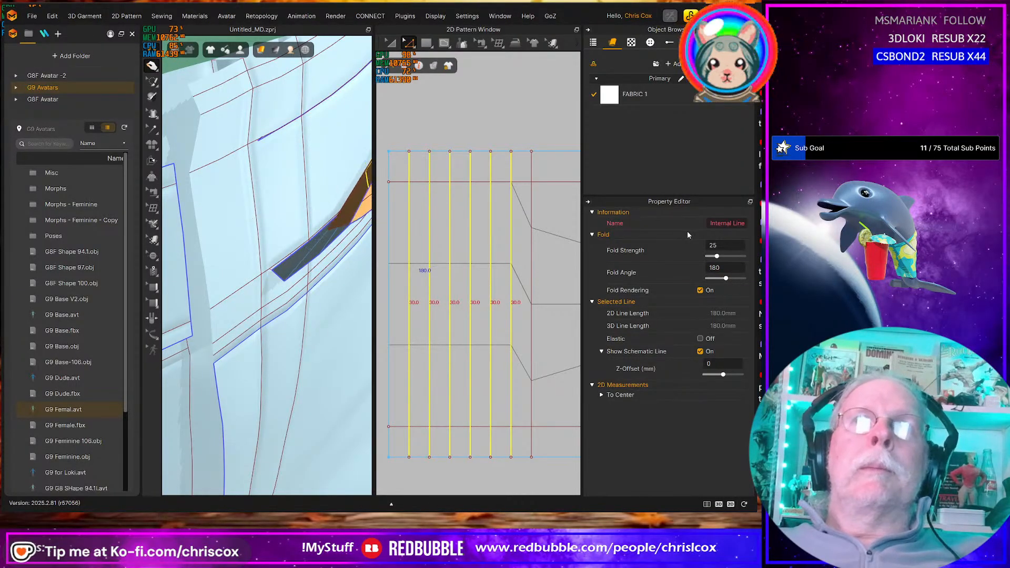
{"action": "key", "text": "space"}
{"action": "key", "text": "ctrl+z"}
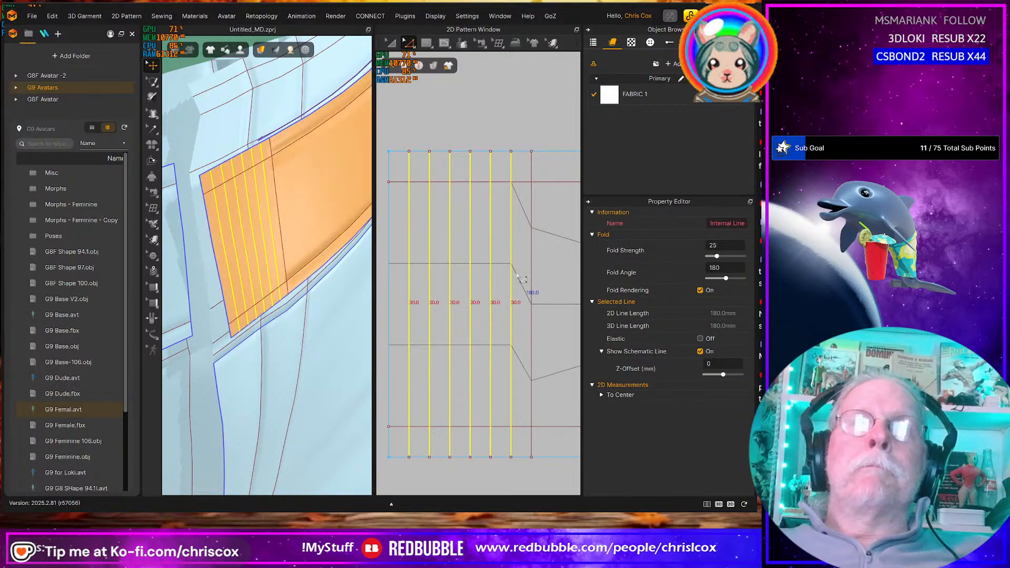
Set the six lines' fold strength to 5, test it with a simulation, and undo the resulting drape
{"action": "double_click", "coordinate": [729, 250]}
{"action": "type", "text": "5"}
{"action": "key", "text": "Return"}
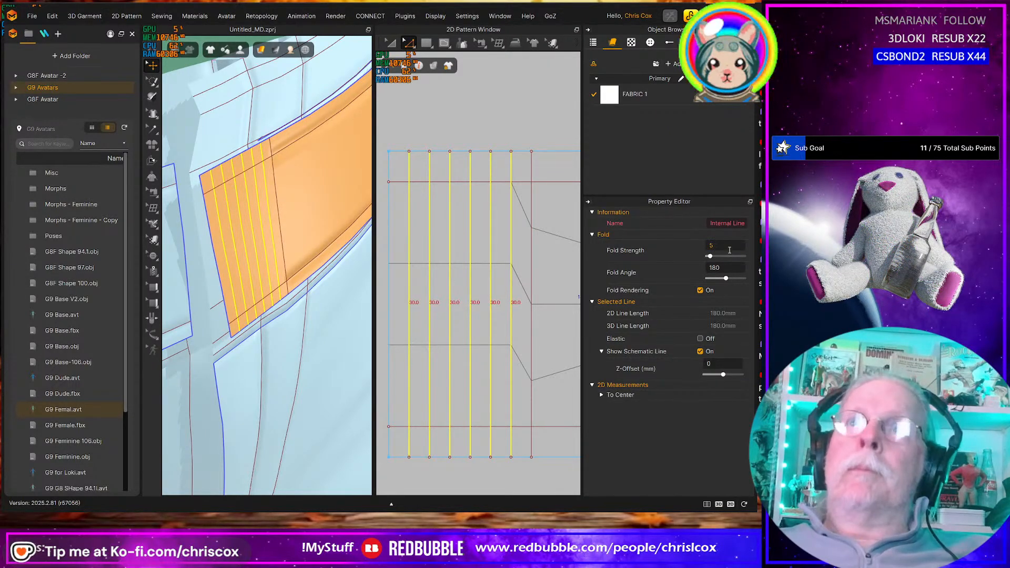
{"action": "key", "text": "space"}
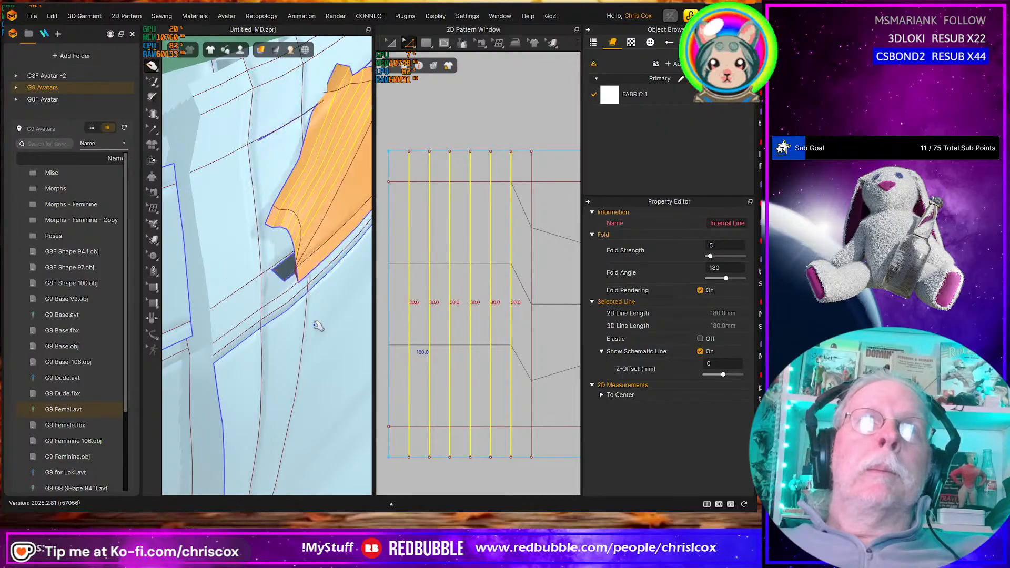
{"action": "key", "text": "space"}
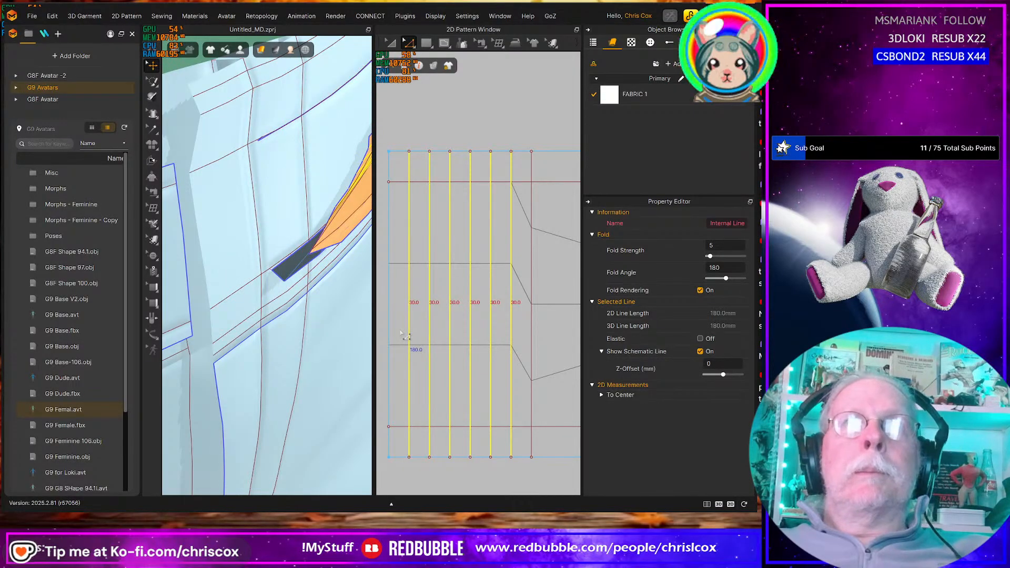
{"action": "key", "text": "ctrl+z"}
Delete the six vertical fold lines between the waistband's end edge and the innermost vertical internal line
{"action": "left_click", "coordinate": [409, 335]}
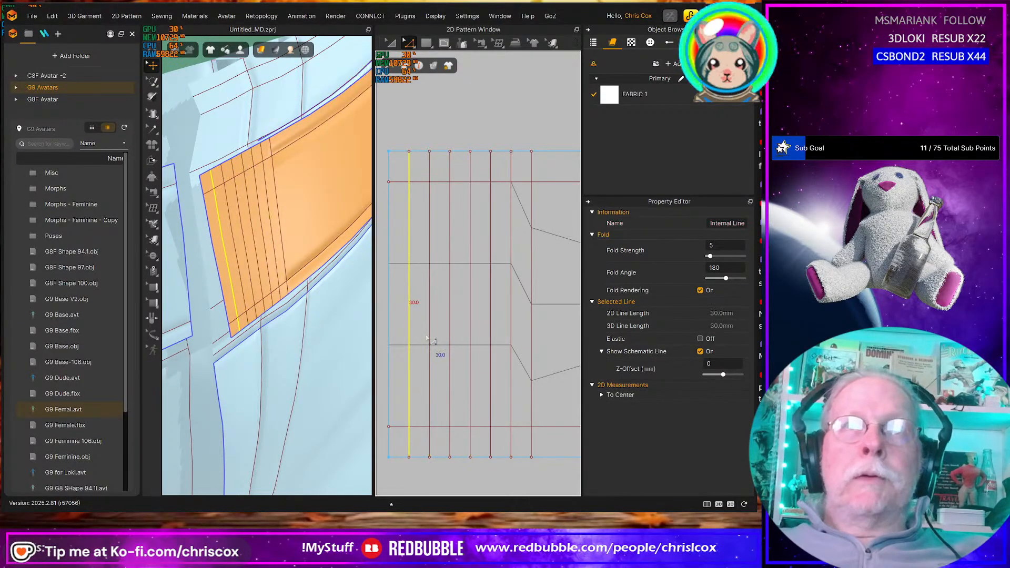
{"action": "left_click", "coordinate": [430, 338], "text": "shift"}
{"action": "left_click", "coordinate": [449, 339], "text": "shift"}
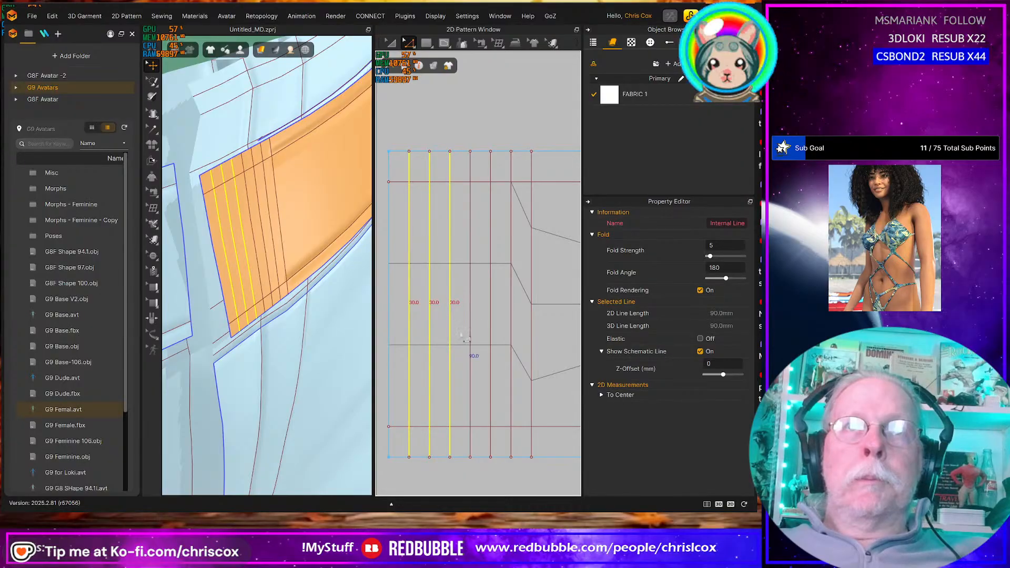
{"action": "left_click", "coordinate": [470, 247], "text": "shift"}
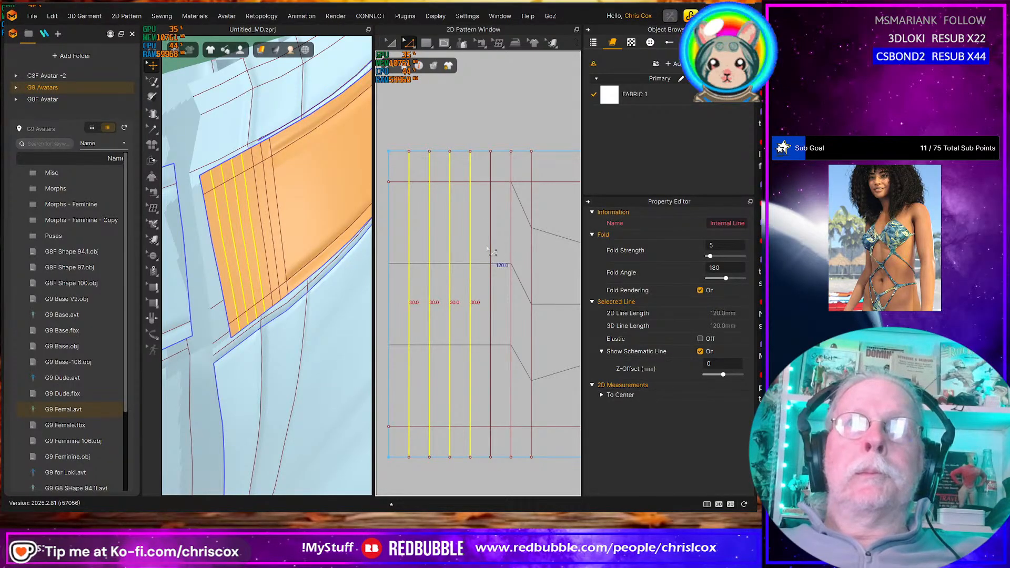
{"action": "left_click", "coordinate": [491, 252]}
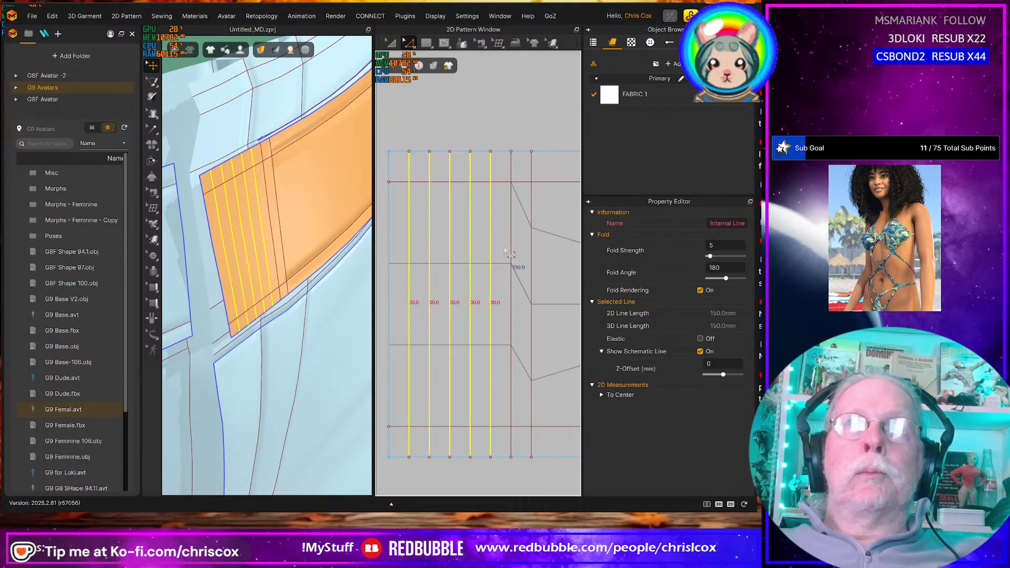
{"action": "key", "text": "Delete"}
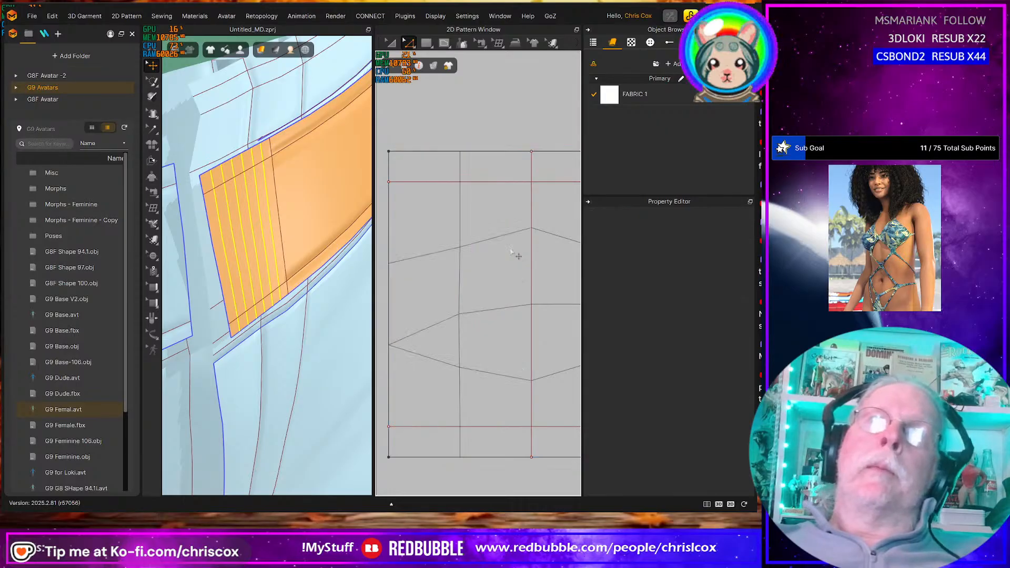
Distribute five internal lines evenly between the waistband's end edge and the innermost vertical internal line
{"action": "left_click", "coordinate": [531, 260]}
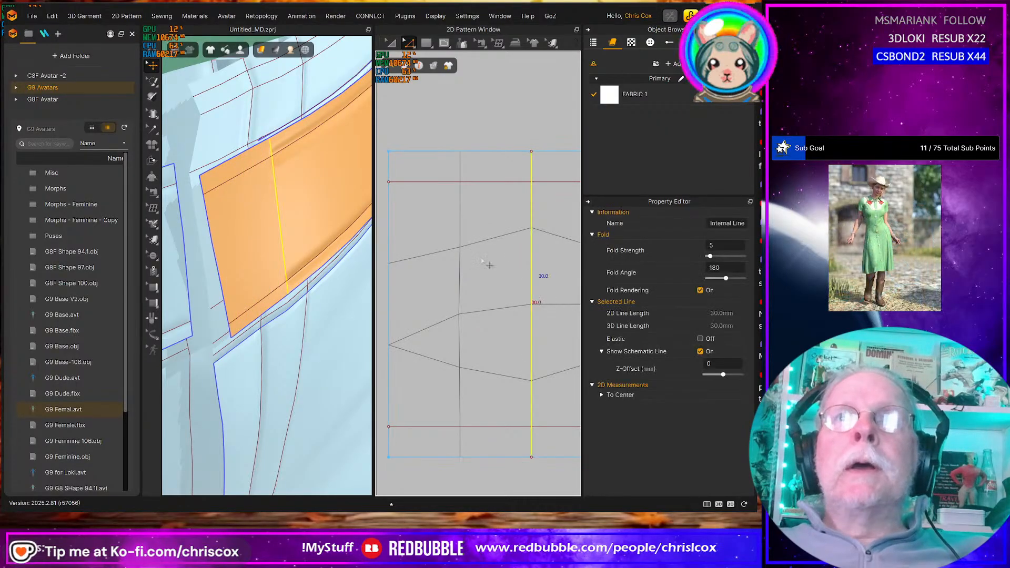
{"action": "left_click", "coordinate": [390, 280], "text": "shift"}
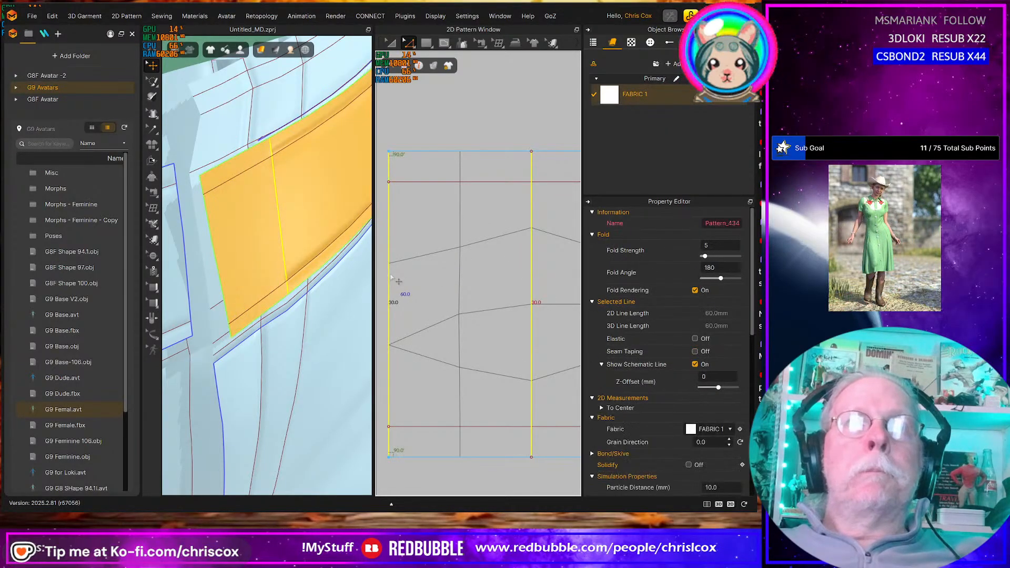
{"action": "right_click", "coordinate": [390, 274]}
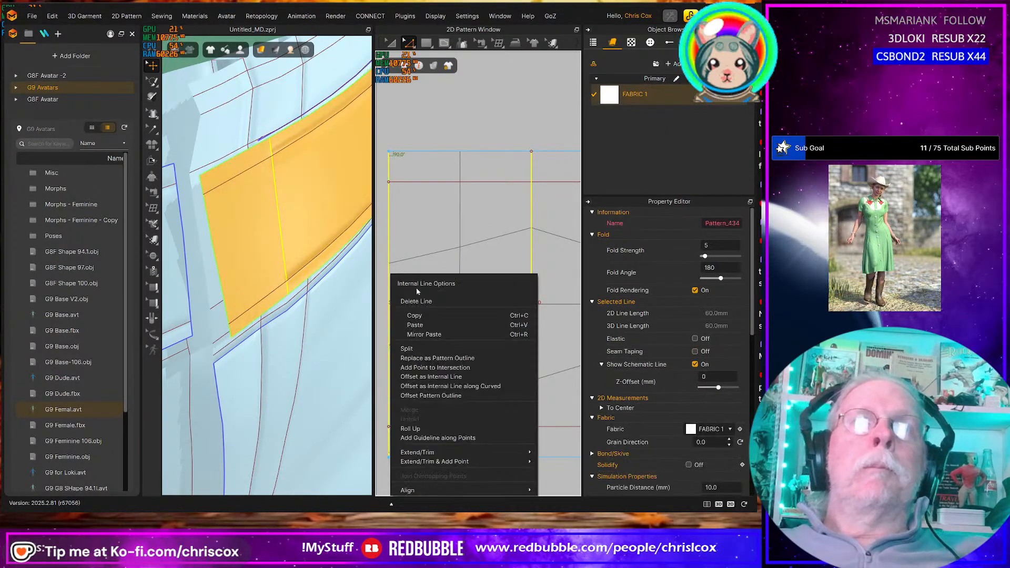
{"action": "left_click", "coordinate": [465, 386]}
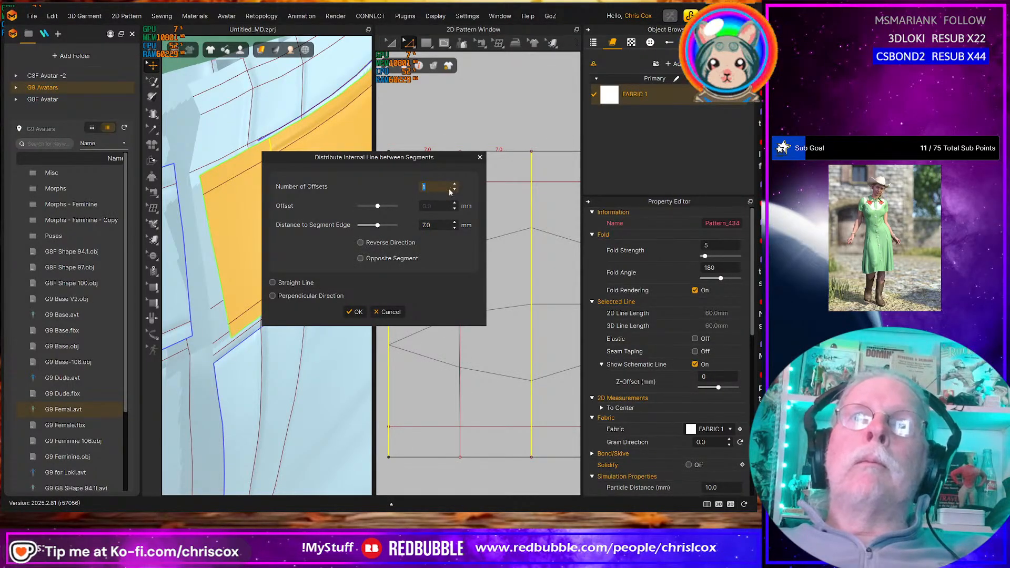
{"action": "left_click", "coordinate": [455, 184]}
{"action": "left_click", "coordinate": [455, 185]}
{"action": "left_click", "coordinate": [455, 184]}
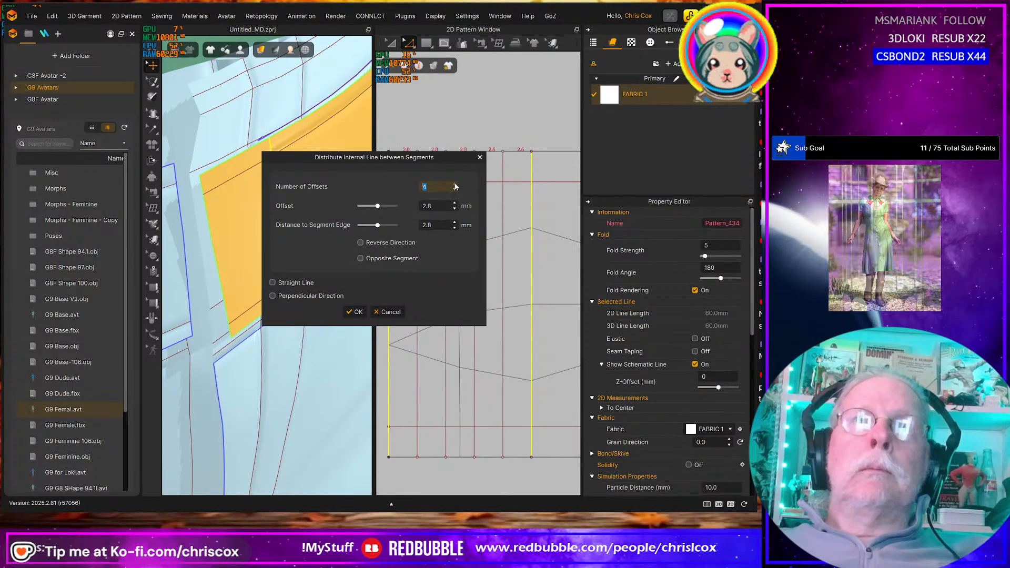
{"action": "left_click", "coordinate": [456, 185]}
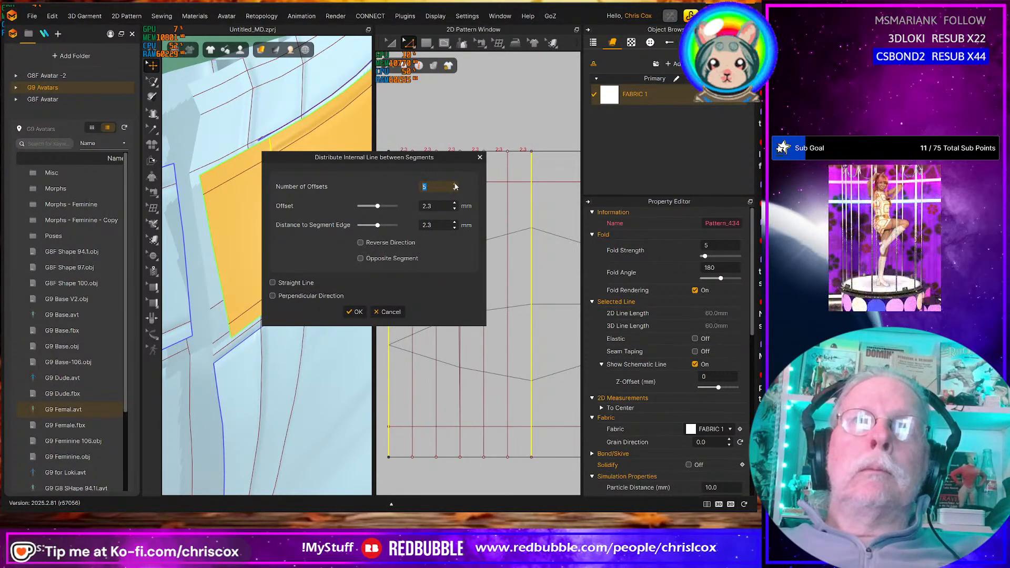
{"action": "left_click", "coordinate": [354, 312]}
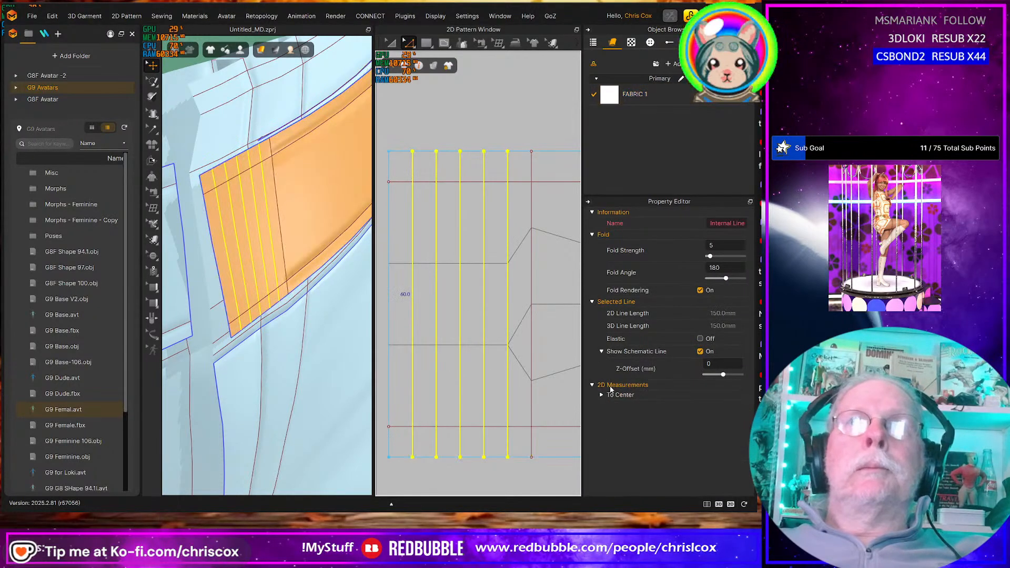
Set the five new lines' fold angle to 160 and simulate the garment to test the waistband end
{"action": "left_click", "coordinate": [733, 268]}
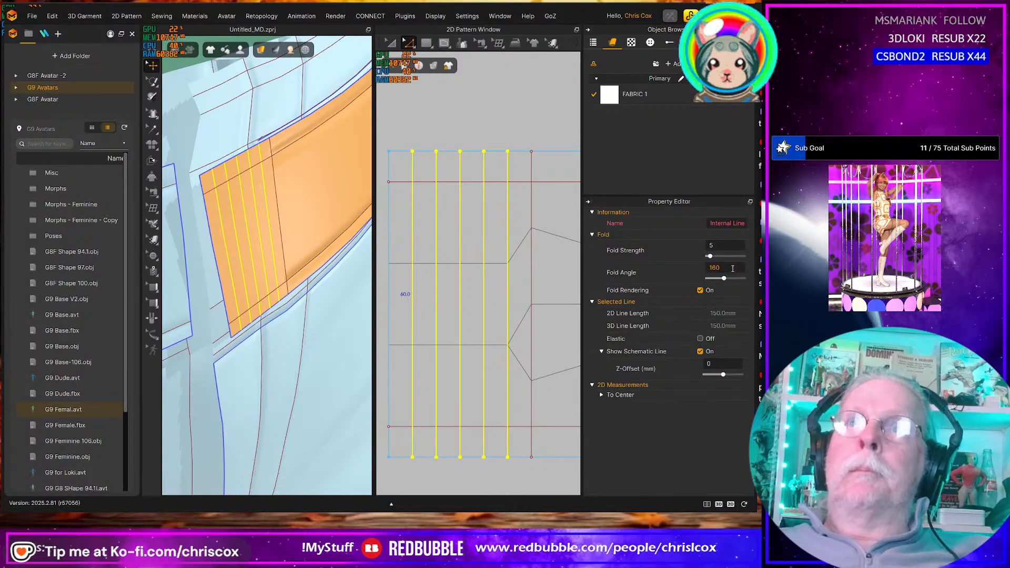
{"action": "type", "text": "160"}
{"action": "key", "text": "Return"}
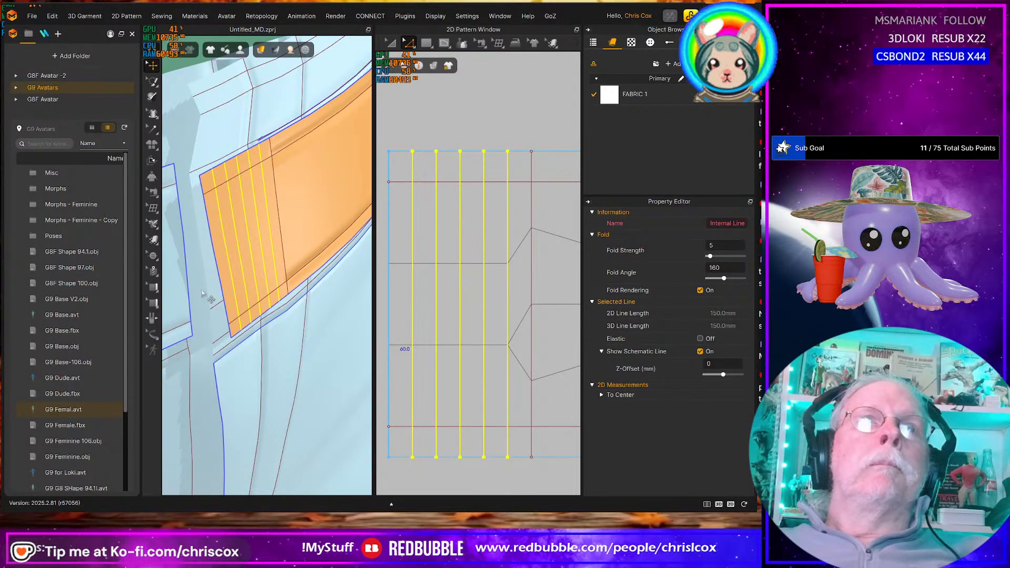
{"action": "key", "text": "space"}
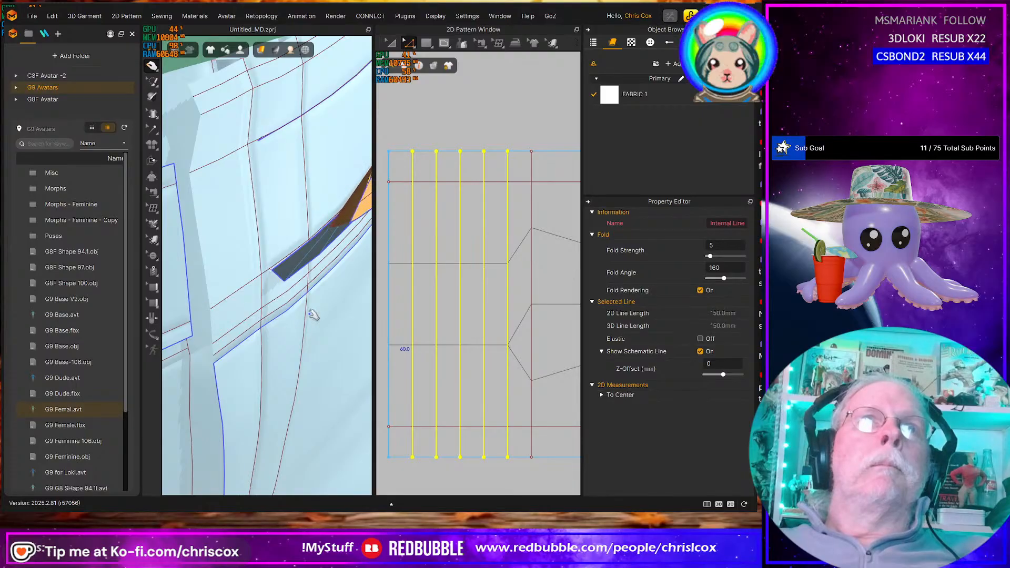
{"action": "scroll", "coordinate": [278, 280], "scroll_direction": "down", "scroll_amount": 3}
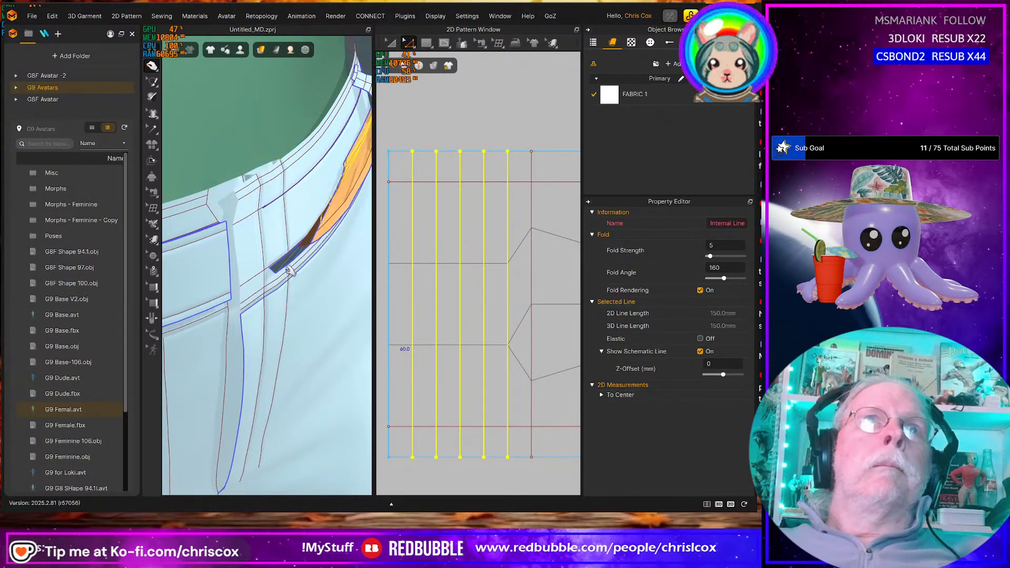
{"action": "middle_click_drag", "start_coordinate": [277, 280], "coordinate": [238, 299]}
{"action": "right_click_drag", "start_coordinate": [240, 295], "coordinate": [218, 302]}
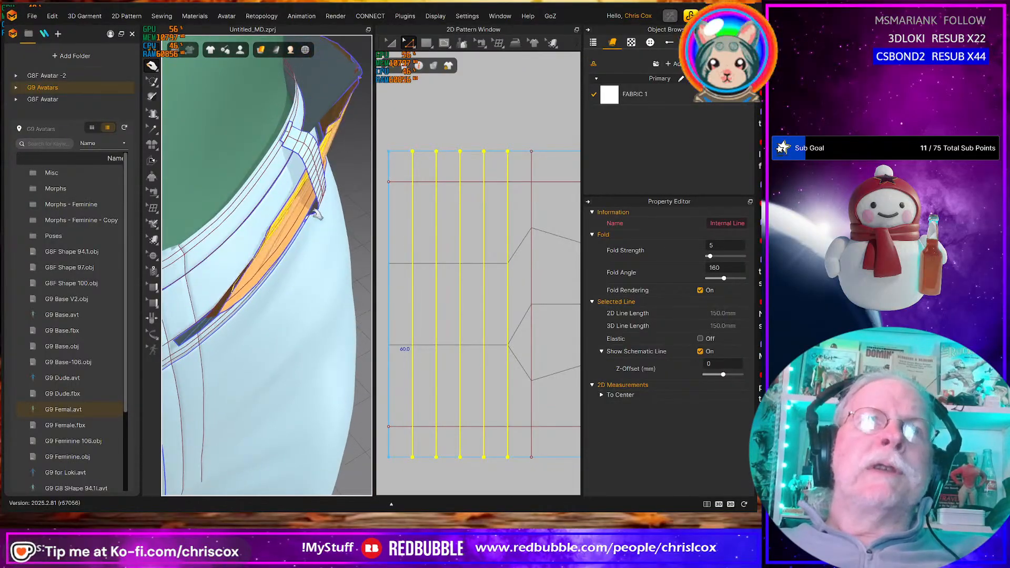
Select the inner waistband piece, and rerun the simulation to check how the waistband end folds
{"action": "left_click", "coordinate": [330, 94]}
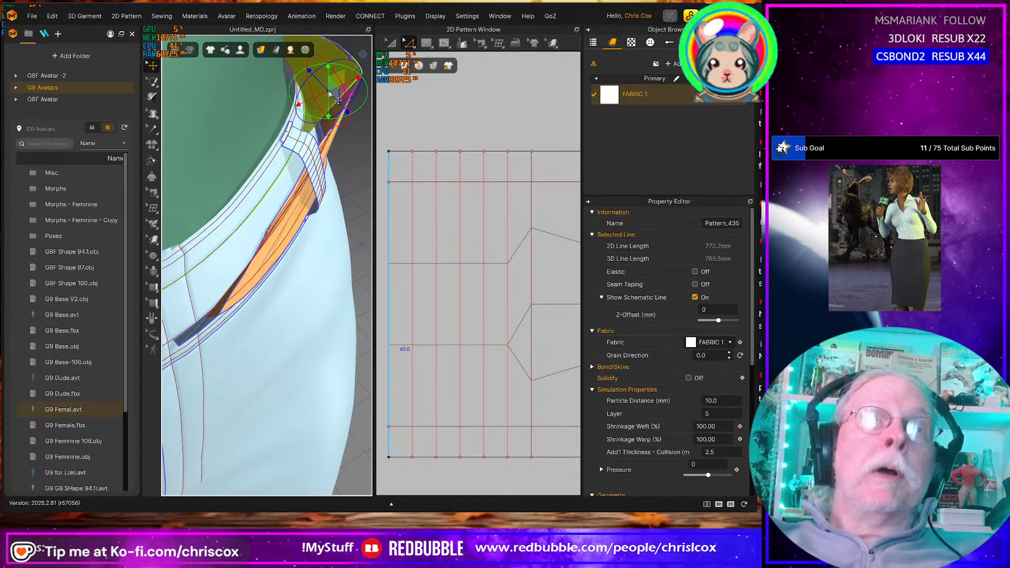
{"action": "key", "text": "space"}
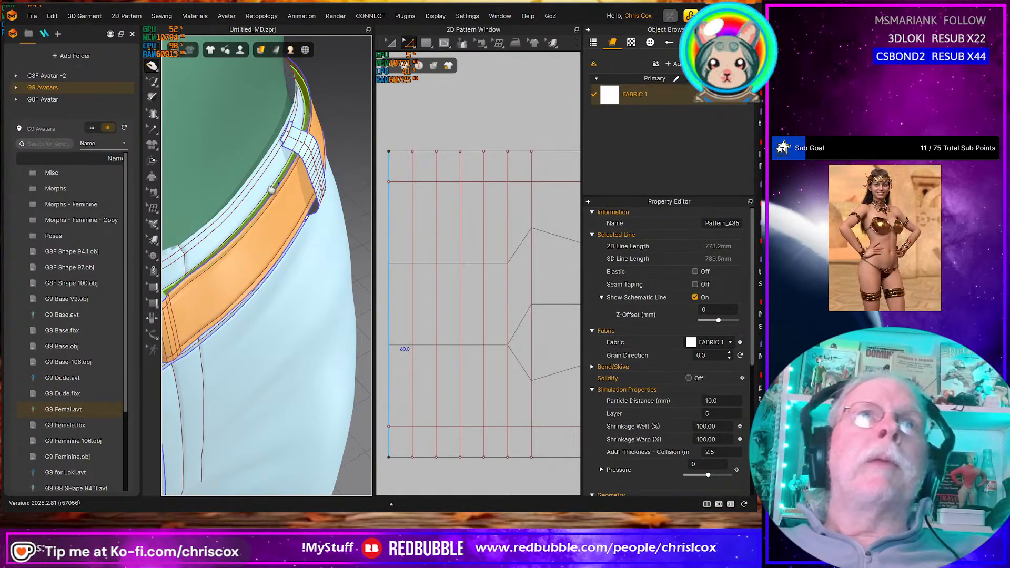
{"action": "right_click_drag", "start_coordinate": [271, 189], "coordinate": [305, 213]}
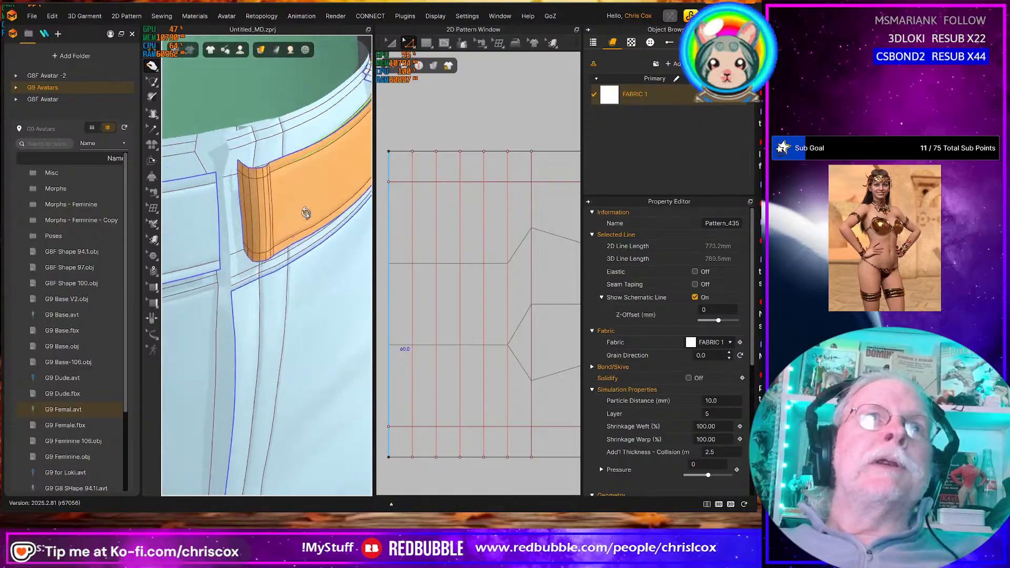
{"action": "scroll", "coordinate": [306, 213], "scroll_direction": "up", "scroll_amount": 6}
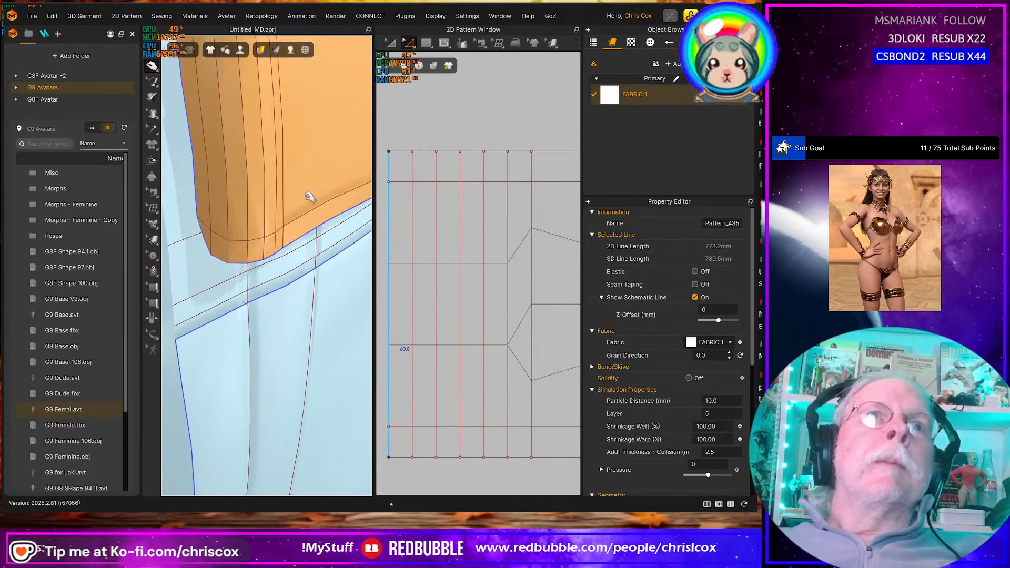
{"action": "right_click_drag", "start_coordinate": [324, 237], "coordinate": [324, 243]}
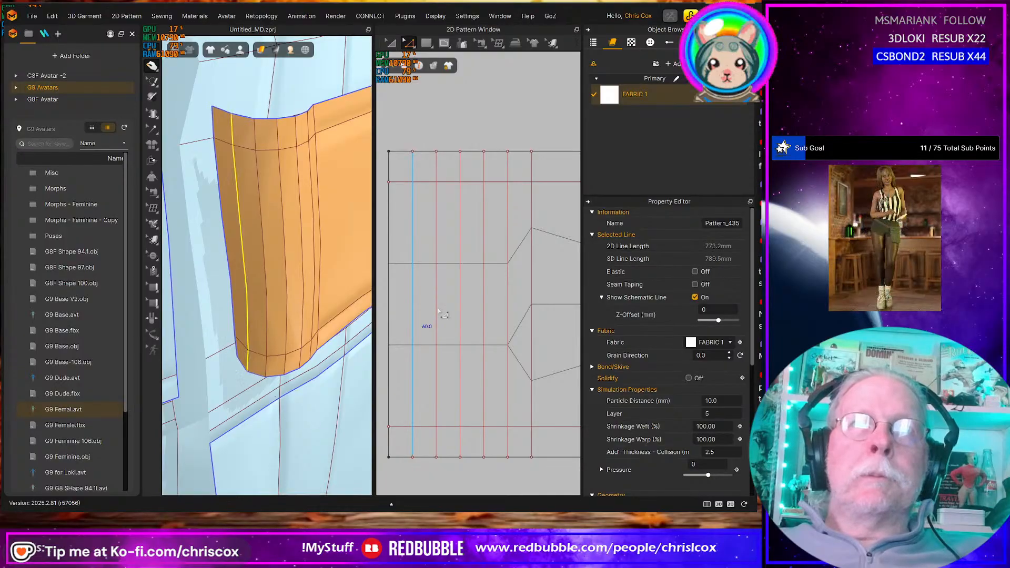
Set the fold angle of the five distributed waistband lines to 140 and their fold strength to 25
{"action": "left_click", "coordinate": [413, 311]}
{"action": "left_click", "coordinate": [436, 315], "text": "shift"}
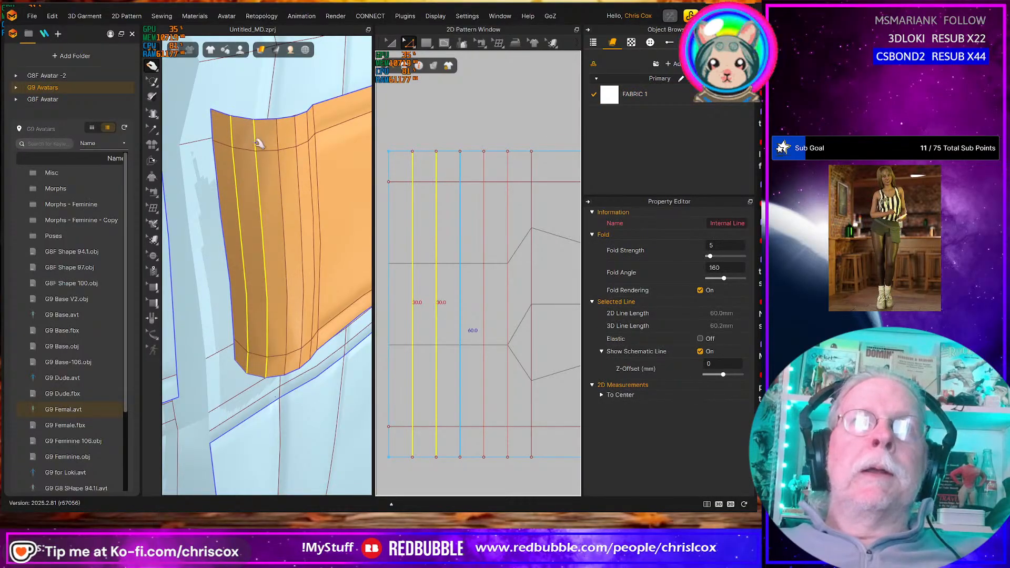
{"action": "left_click", "coordinate": [277, 145], "text": "shift"}
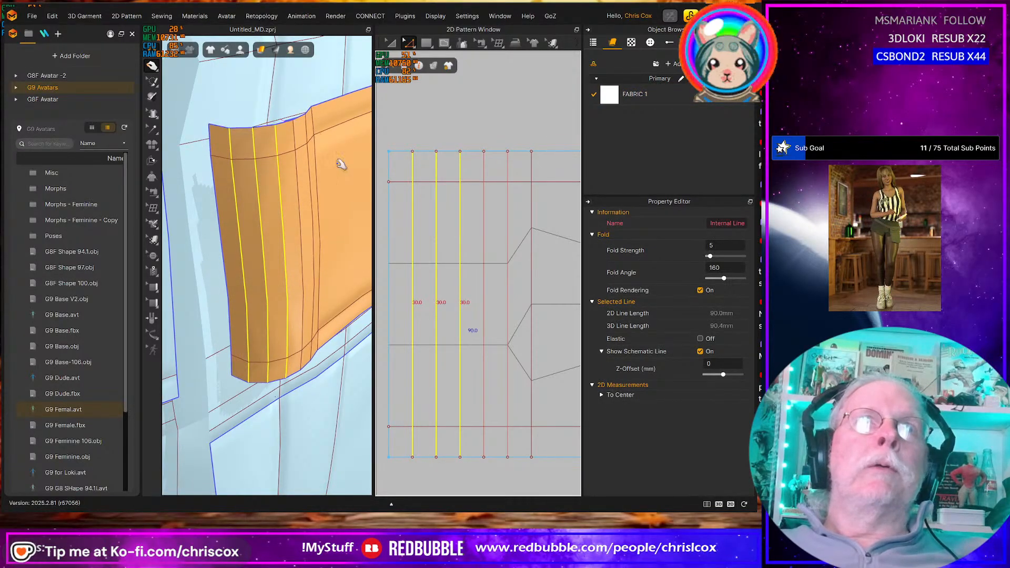
{"action": "left_click", "coordinate": [497, 227], "text": "shift"}
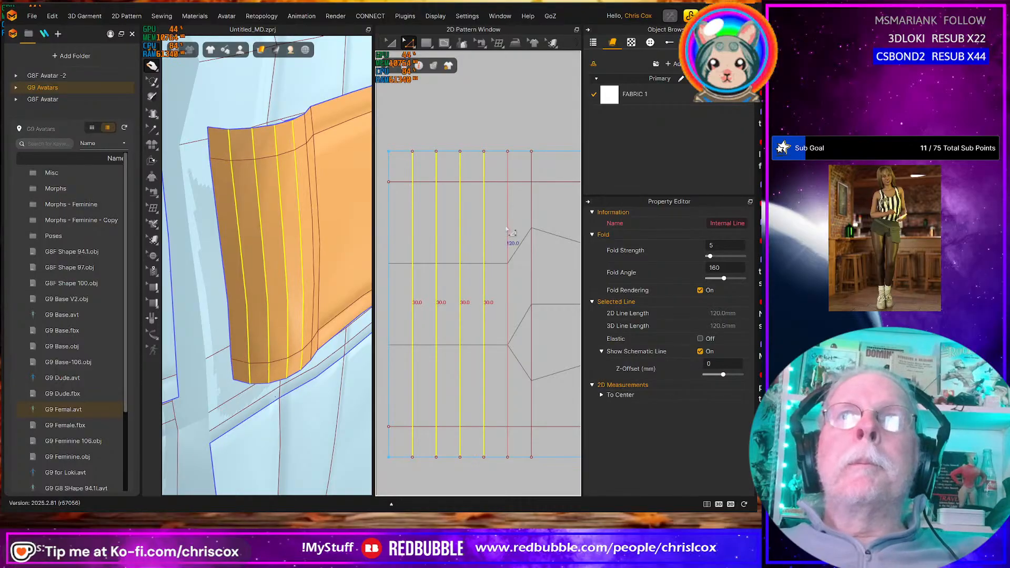
{"action": "left_click", "coordinate": [531, 231], "text": "shift"}
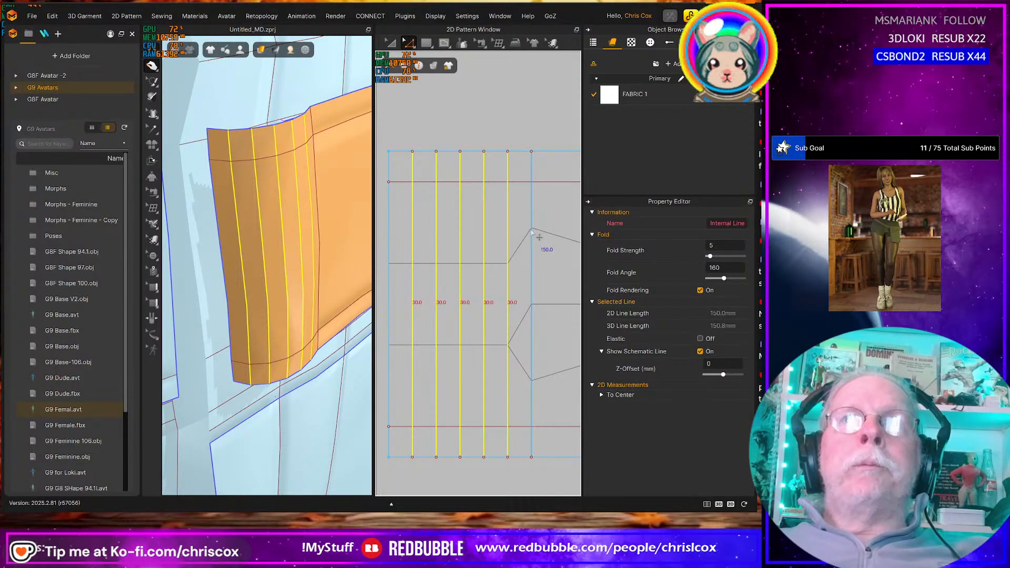
{"action": "scroll", "coordinate": [534, 293], "scroll_direction": "down", "scroll_amount": 3}
{"action": "scroll", "coordinate": [533, 293], "scroll_direction": "down", "scroll_amount": 2}
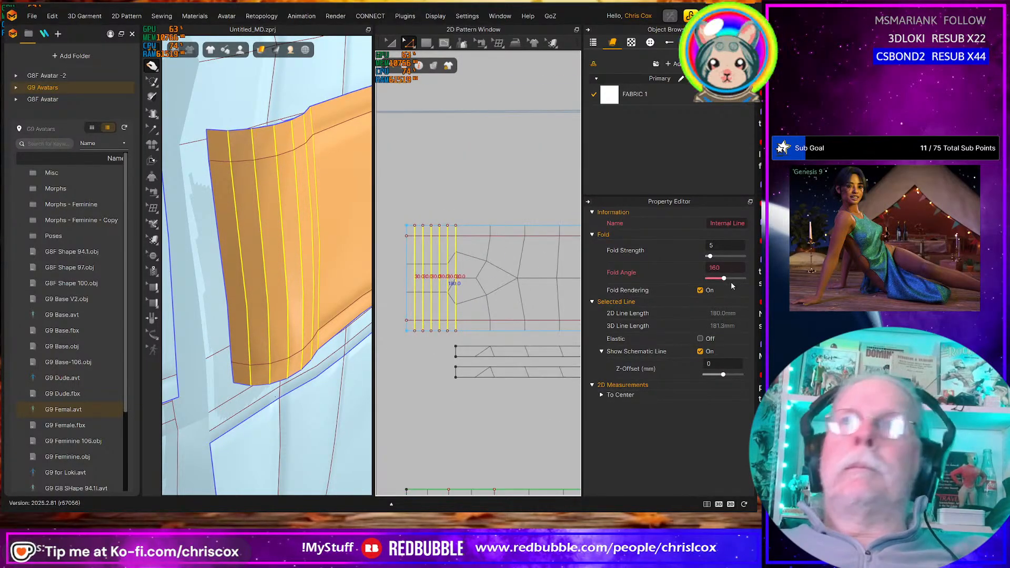
{"action": "double_click", "coordinate": [730, 269]}
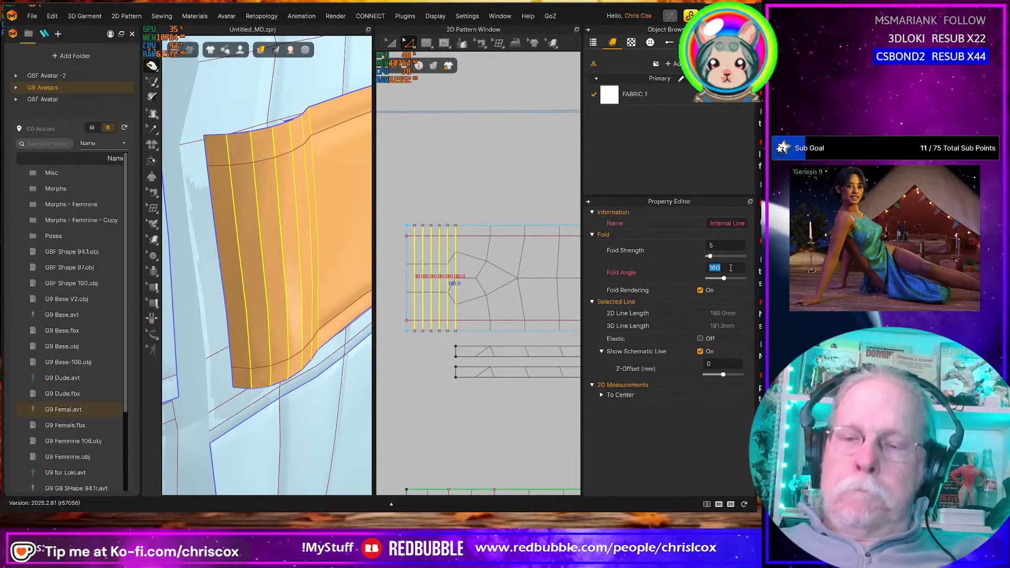
{"action": "left_click", "coordinate": [457, 315], "text": "shift"}
{"action": "double_click", "coordinate": [736, 267]}
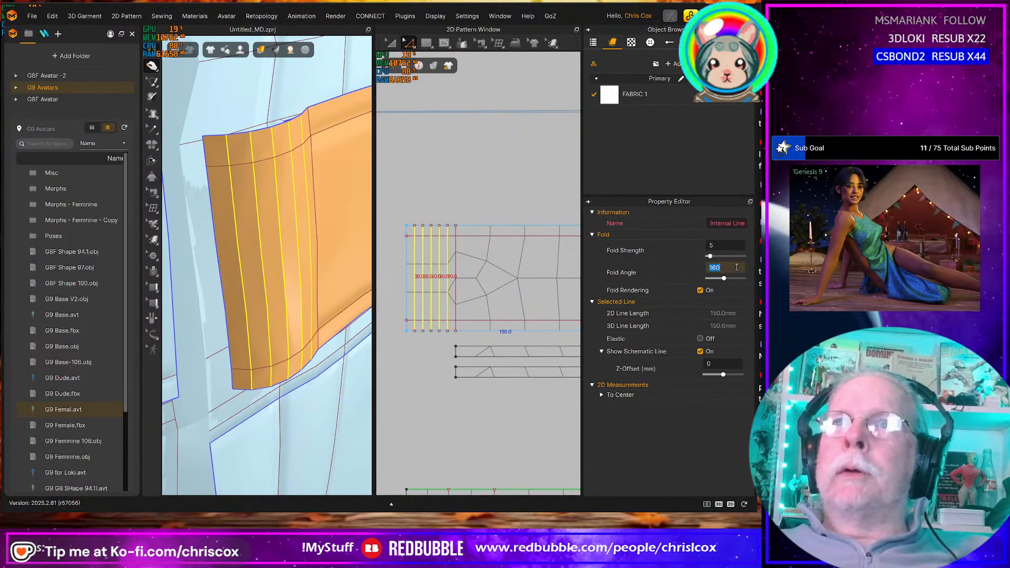
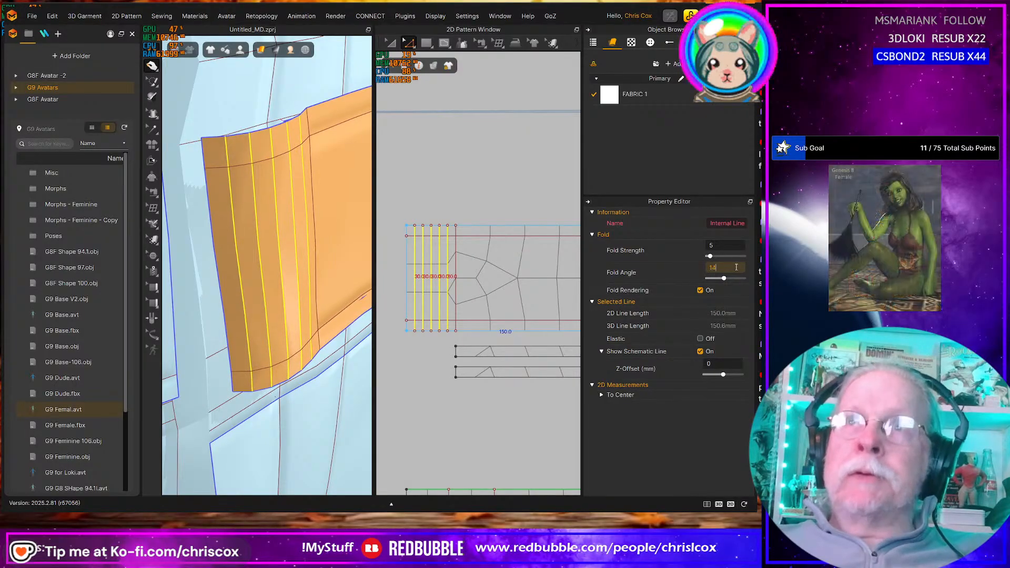
{"action": "type", "text": "140"}
{"action": "key", "text": "Return"}
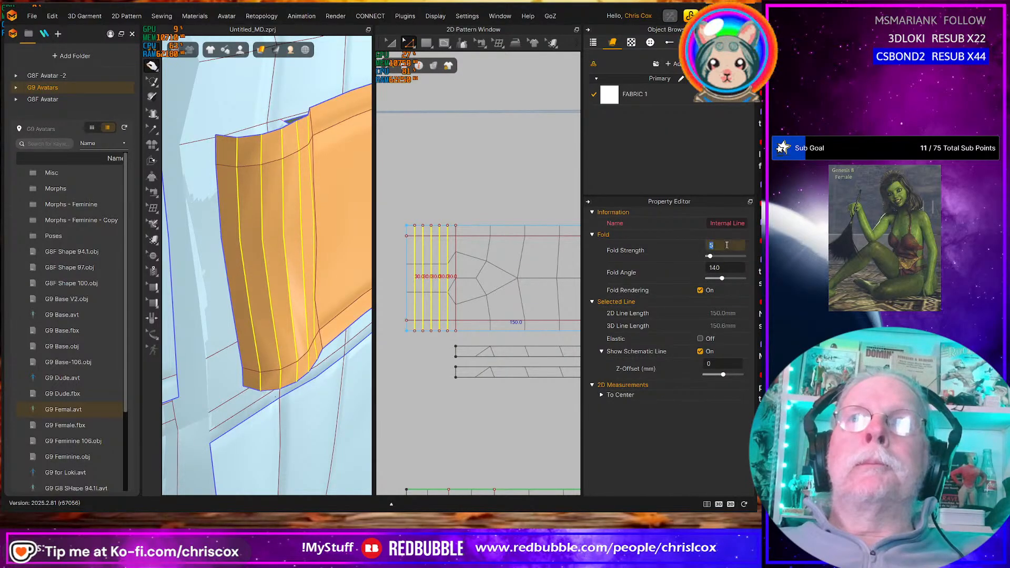
{"action": "key", "text": "Return"}
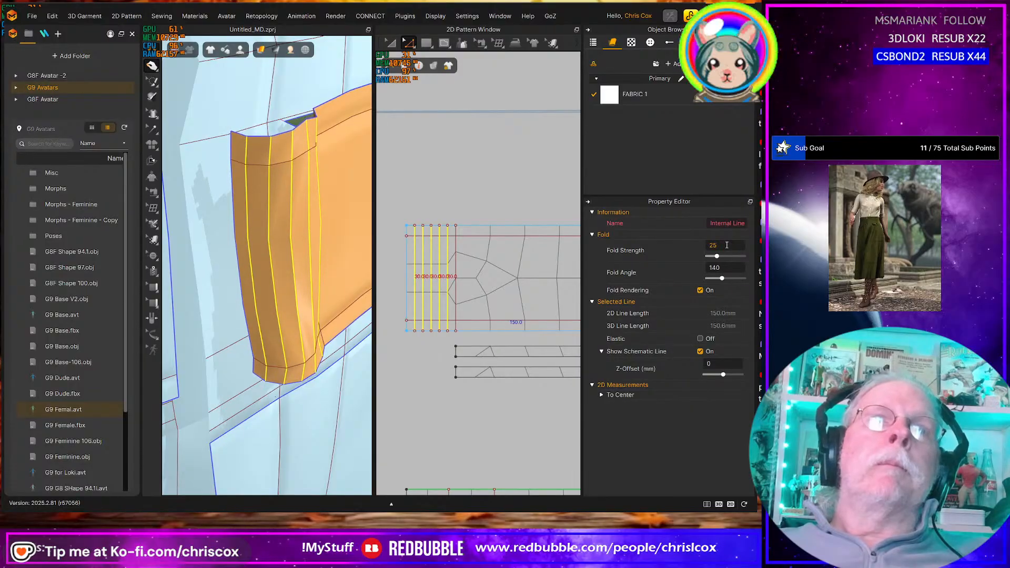
Pull the waistband's folding end inward along its height while the simulation runs, and check the fold from above
{"action": "left_click", "coordinate": [323, 330]}
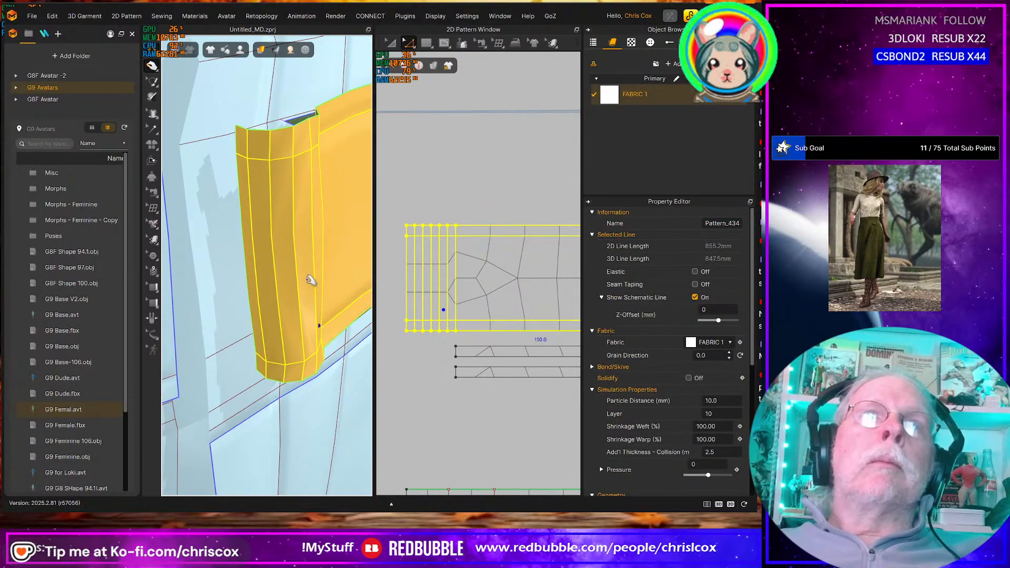
{"action": "left_click_drag", "start_coordinate": [308, 280], "coordinate": [330, 285]}
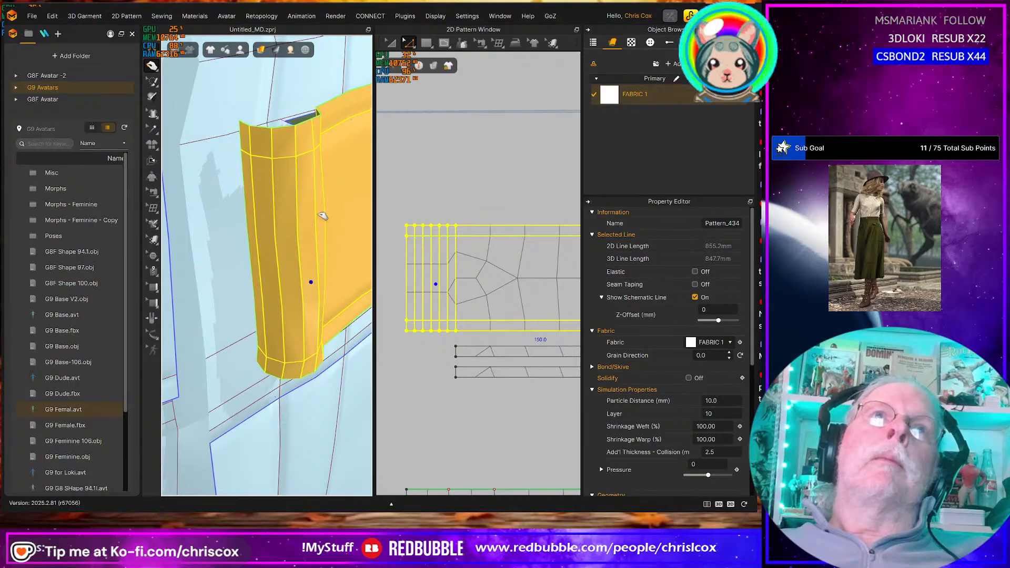
{"action": "left_click_drag", "start_coordinate": [319, 213], "coordinate": [332, 219]}
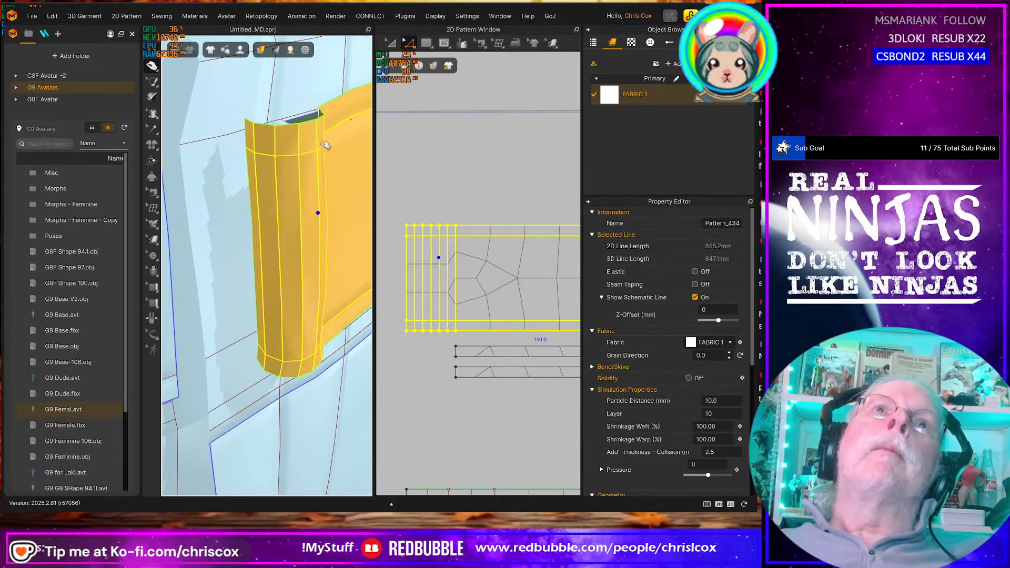
{"action": "left_click_drag", "start_coordinate": [320, 140], "coordinate": [331, 145]}
{"action": "right_click_drag", "start_coordinate": [329, 273], "coordinate": [345, 320]}
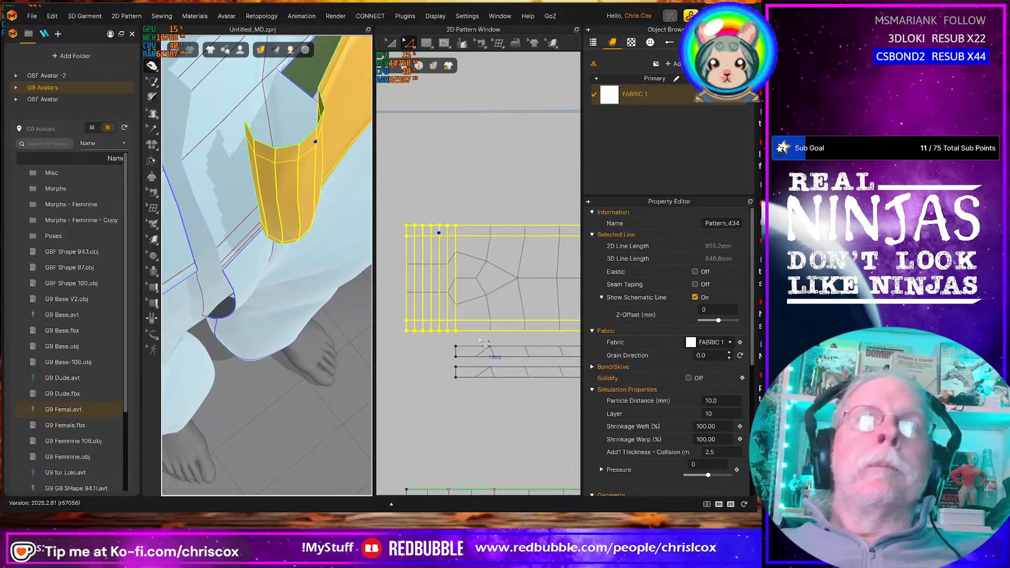
Sew the waistband's end edge to the innermost vertical internal line with segment sewing
{"action": "key", "text": "n"}
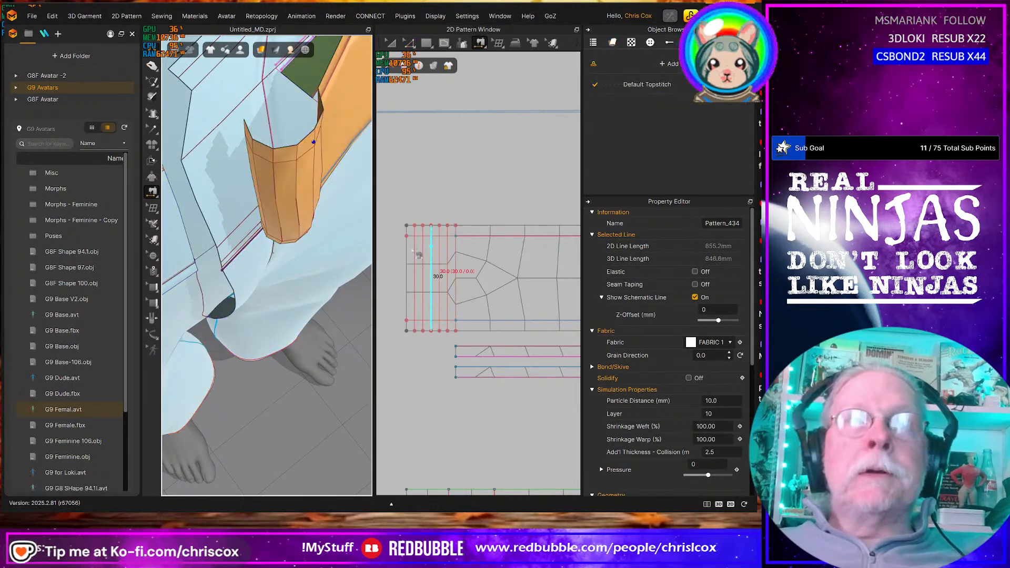
{"action": "left_click", "coordinate": [407, 252]}
{"action": "left_click", "coordinate": [456, 257]}
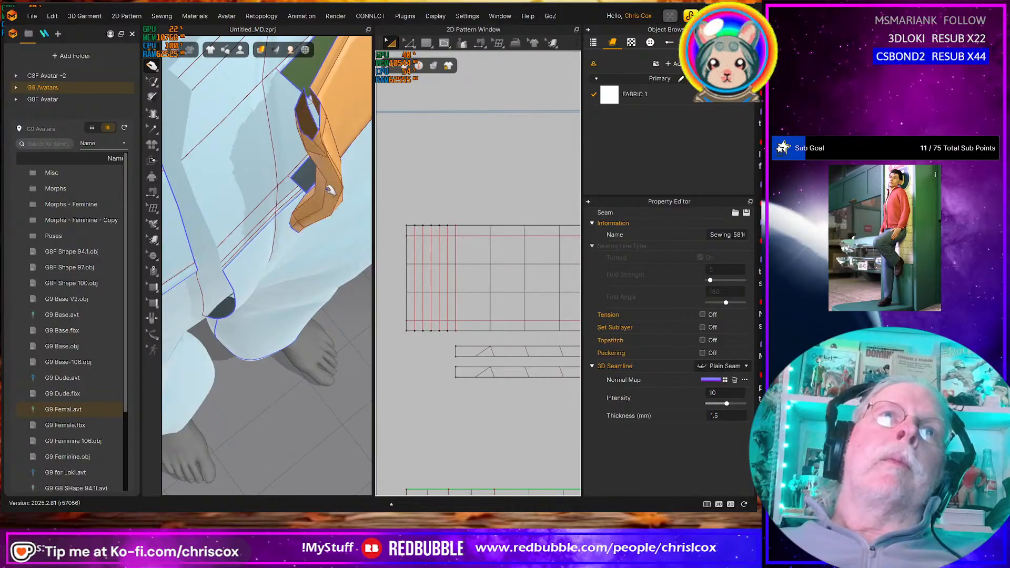
Pull the waistband's folded end at its upper and lower corners while the simulation runs, and stop the simulation after checking the fold
{"action": "scroll", "coordinate": [330, 191], "scroll_direction": "up", "scroll_amount": 5}
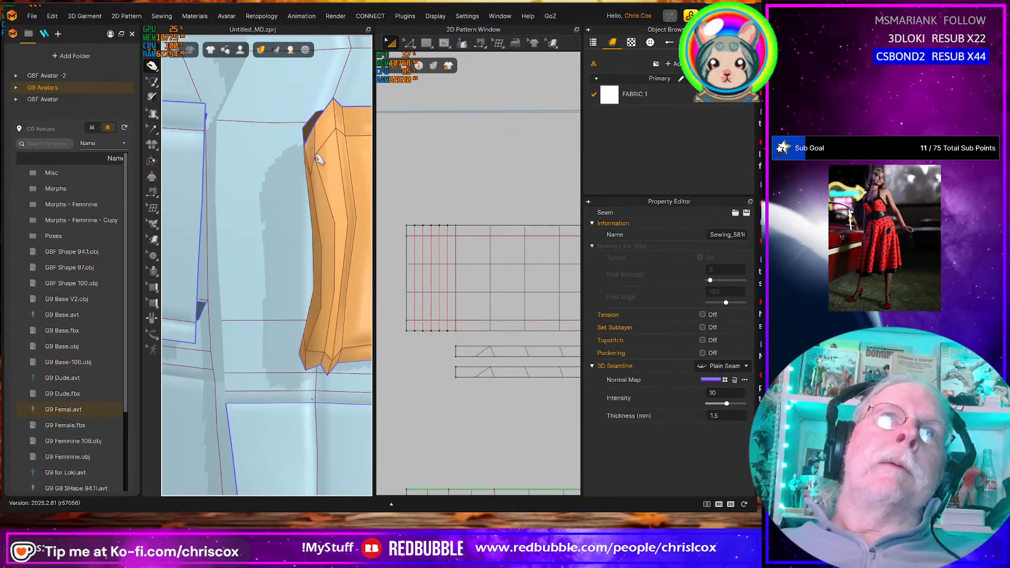
{"action": "left_click", "coordinate": [317, 160]}
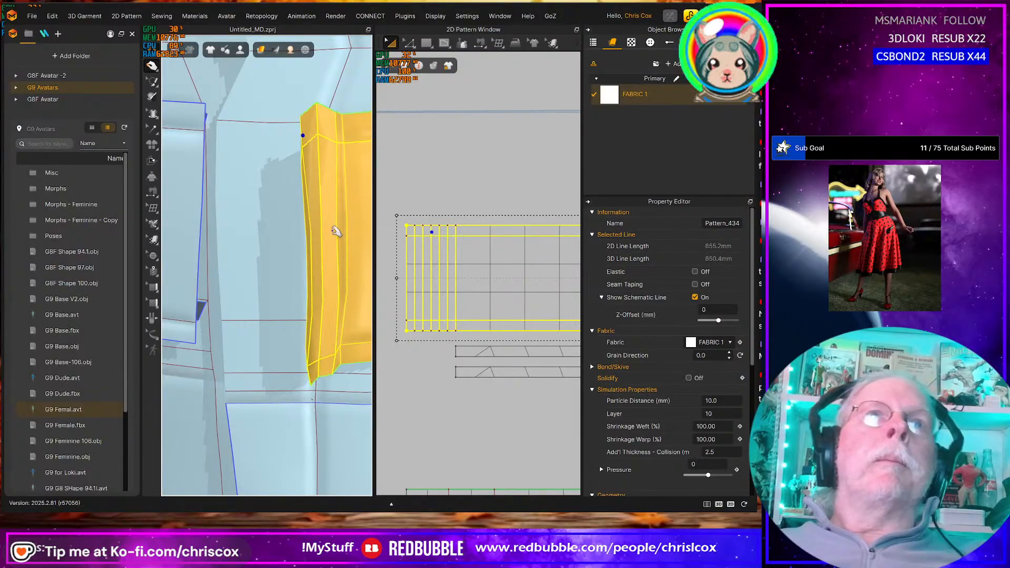
{"action": "mouse_move", "coordinate": [317, 362]}
{"action": "left_mouse_down"}
{"action": "mouse_move", "coordinate": [273, 354]}
{"action": "mouse_move", "coordinate": [309, 347]}
{"action": "left_mouse_up"}
{"action": "scroll", "coordinate": [328, 355], "scroll_direction": "down", "scroll_amount": 3}
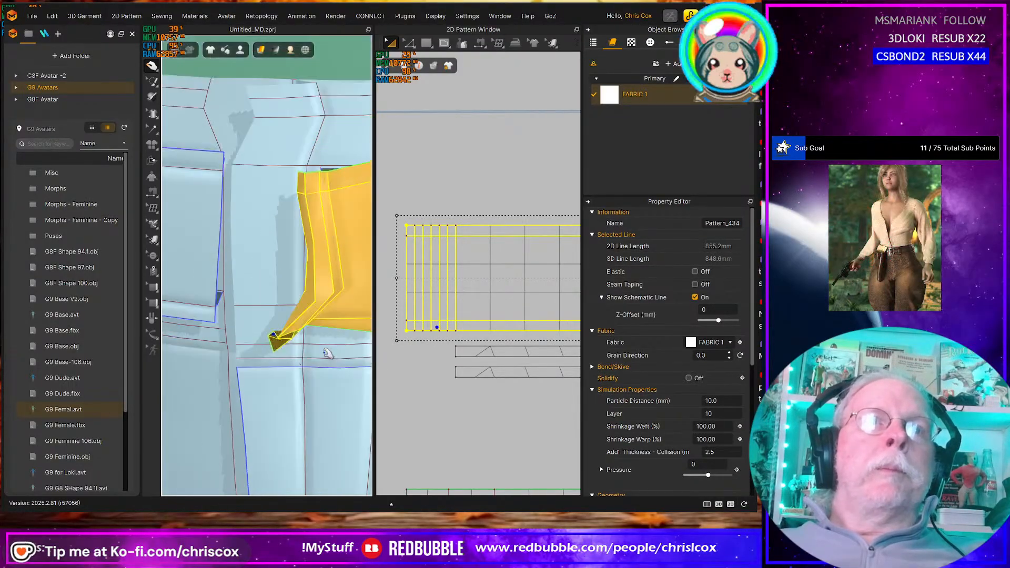
{"action": "right_click_drag", "start_coordinate": [314, 299], "coordinate": [374, 335]}
{"action": "key", "text": "space"}
{"action": "key", "text": "n"}
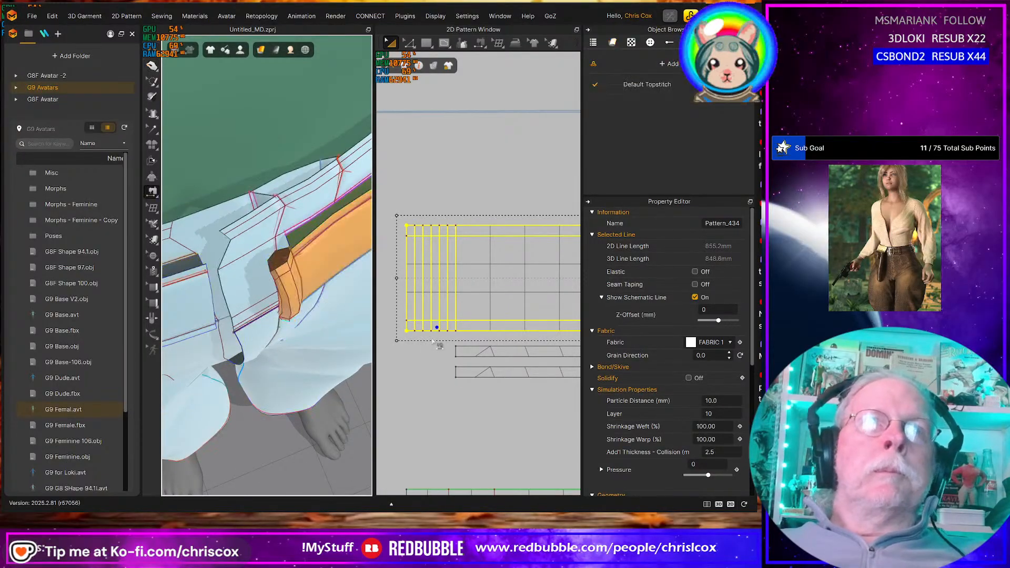
Cut and sew the waistband along its innermost vertical internal line to separate the folding end as its own piece
{"action": "key", "text": "a"}
{"action": "left_click", "coordinate": [456, 310]}
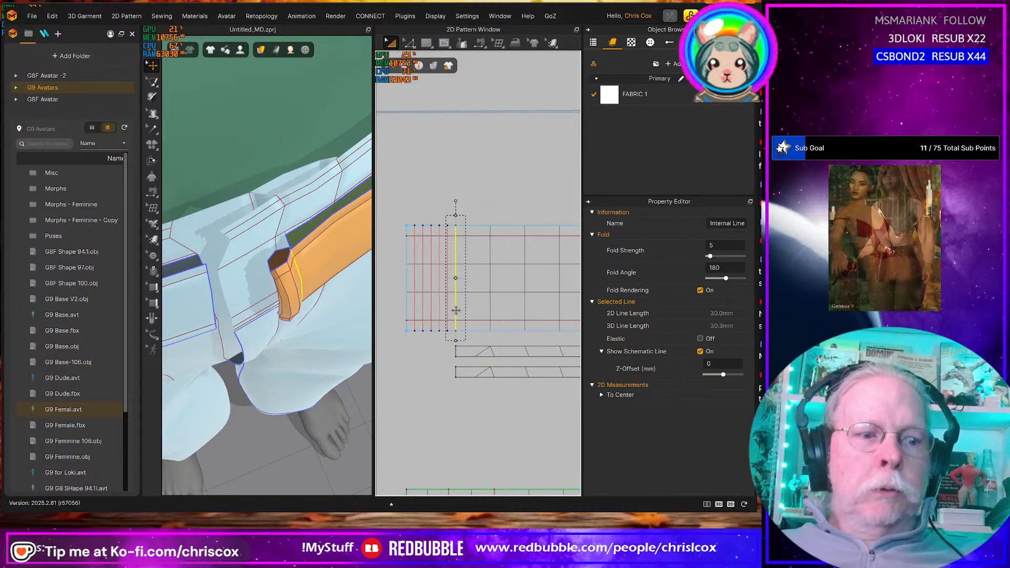
{"action": "key", "text": "z"}
{"action": "right_click", "coordinate": [457, 314]}
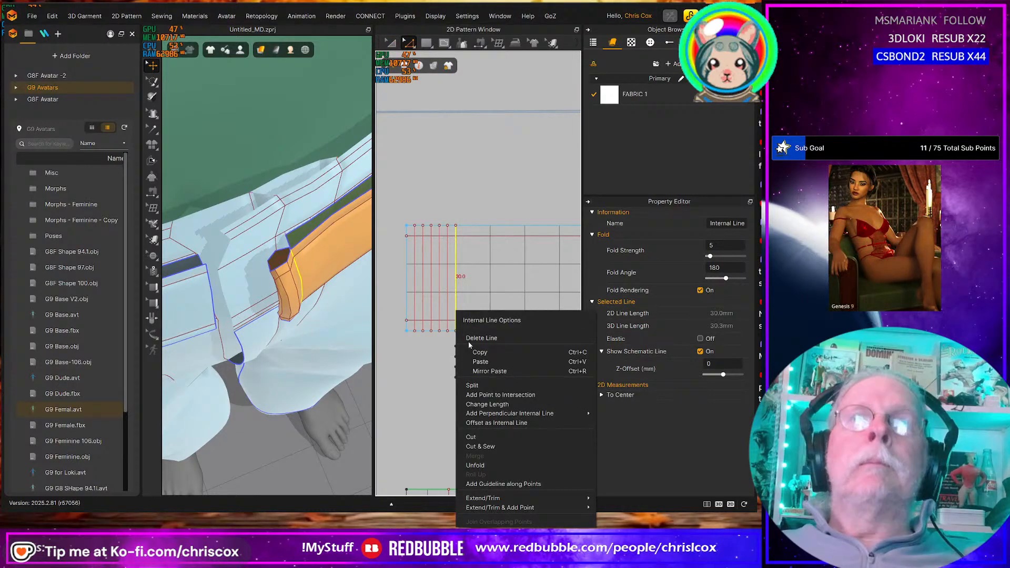
{"action": "left_click", "coordinate": [489, 447]}
{"action": "key", "text": "Delete"}
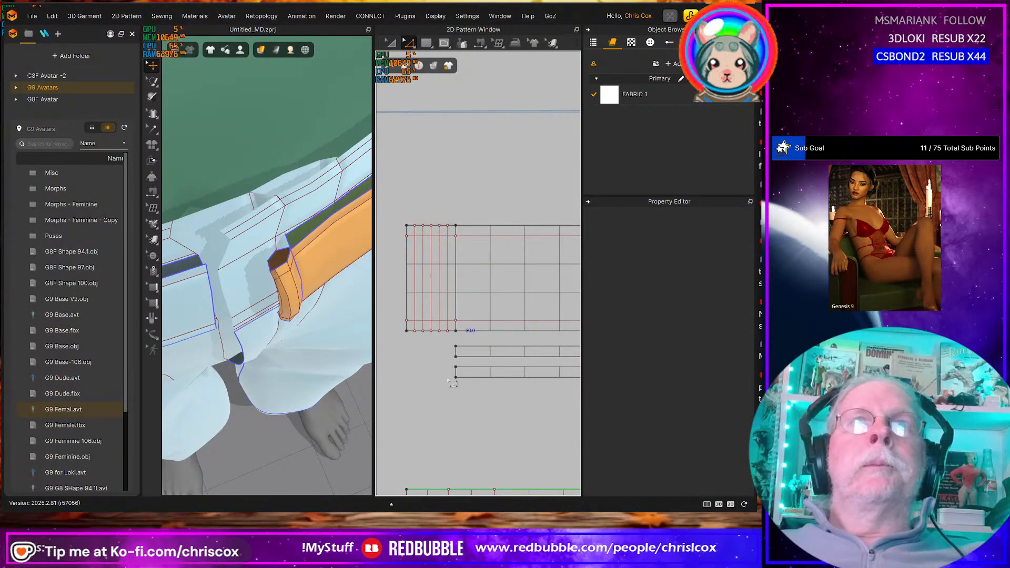
Select the cut-off end piece and widen it horizontally by moving its free vertical side outward
{"action": "key", "text": "a"}
{"action": "left_click", "coordinate": [407, 285]}
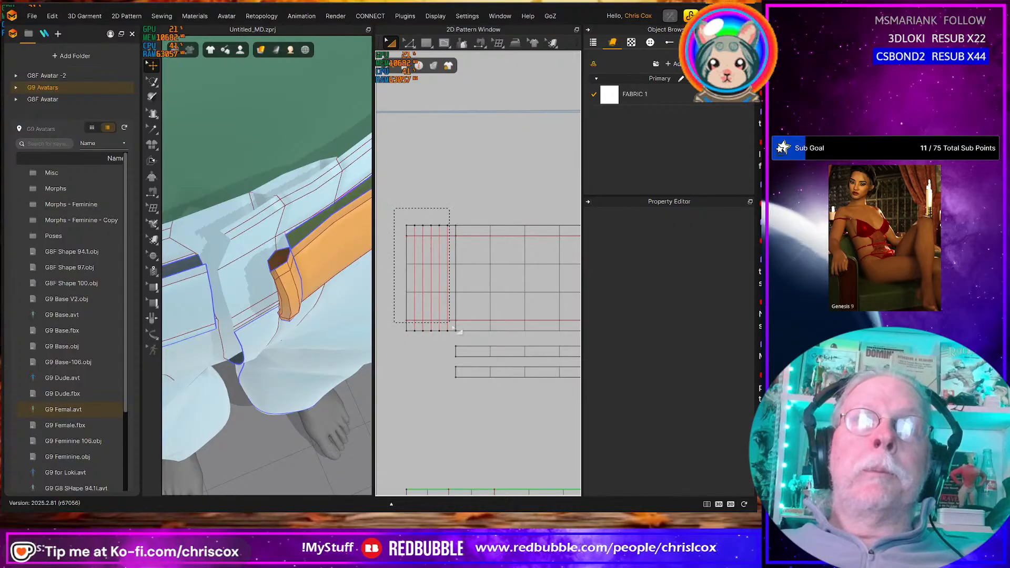
{"action": "left_click_drag", "start_coordinate": [453, 327], "coordinate": [460, 344]}
{"action": "middle_click_drag", "start_coordinate": [470, 327], "coordinate": [541, 329]}
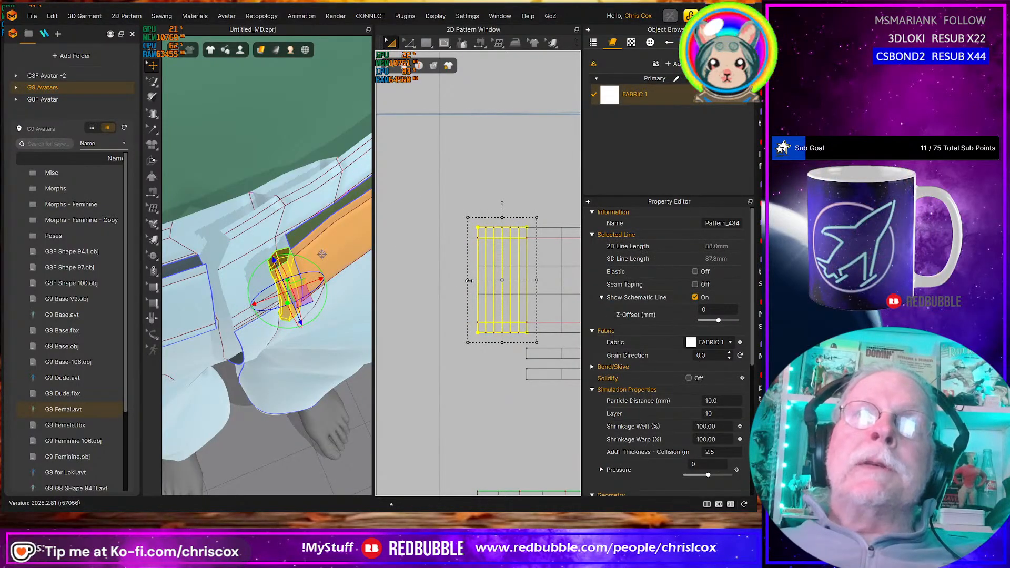
{"action": "left_click_drag", "start_coordinate": [464, 281], "coordinate": [453, 280]}
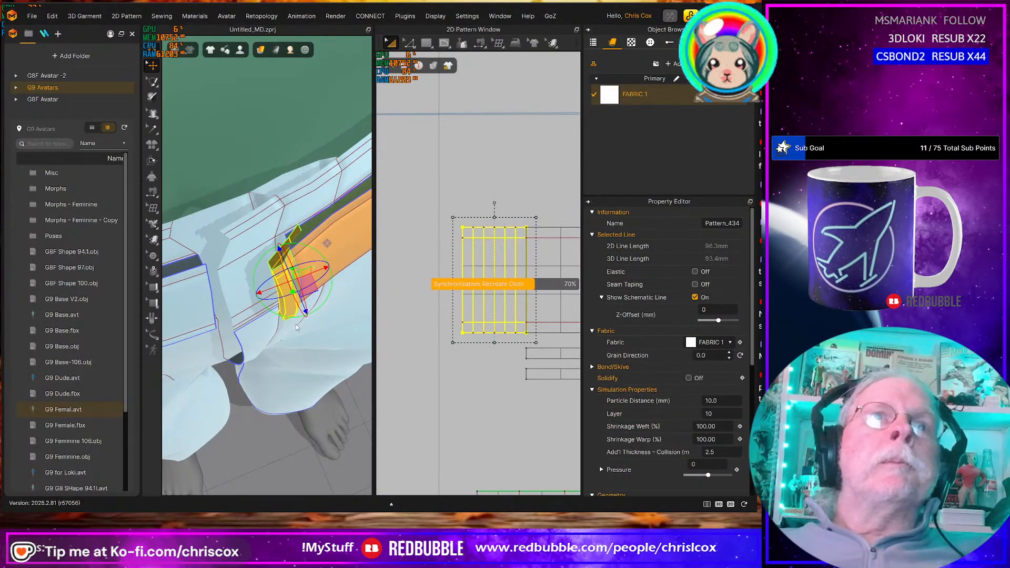
Simulate the widened end piece, check it from the side and above, and pull its folded flap around in 3D
{"action": "key", "text": "space"}
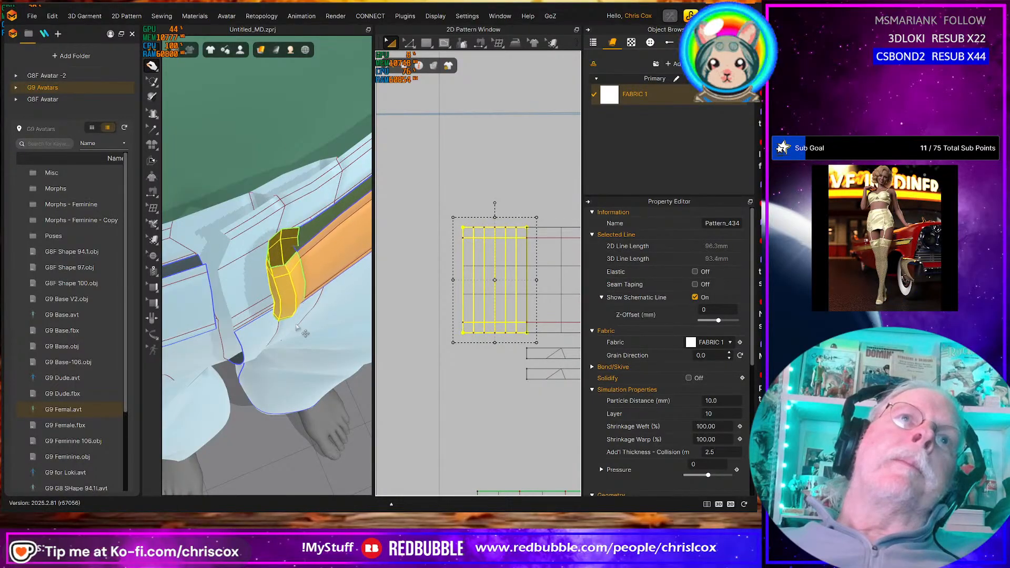
{"action": "right_click_drag", "start_coordinate": [279, 318], "coordinate": [257, 279]}
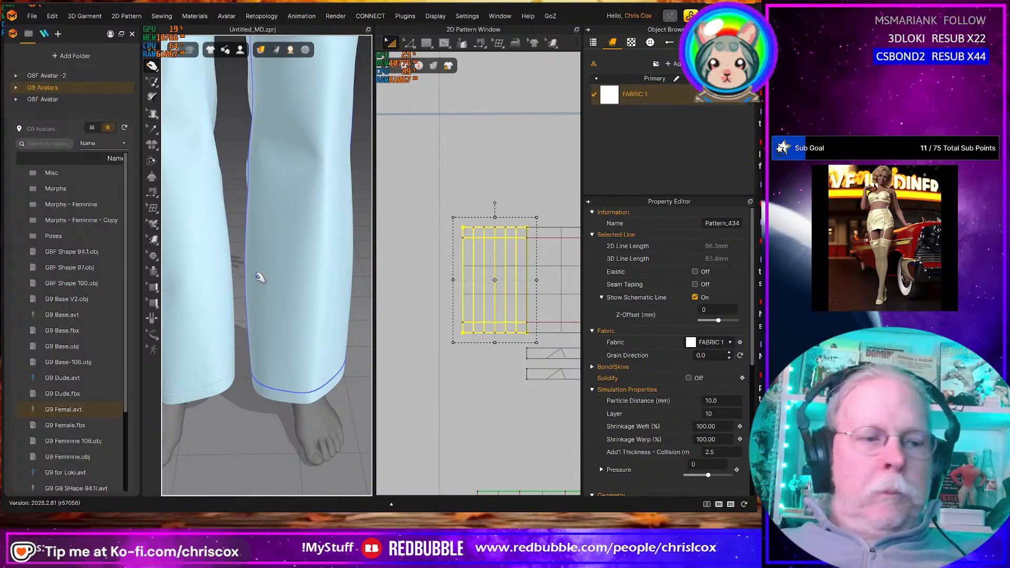
{"action": "key", "text": "f"}
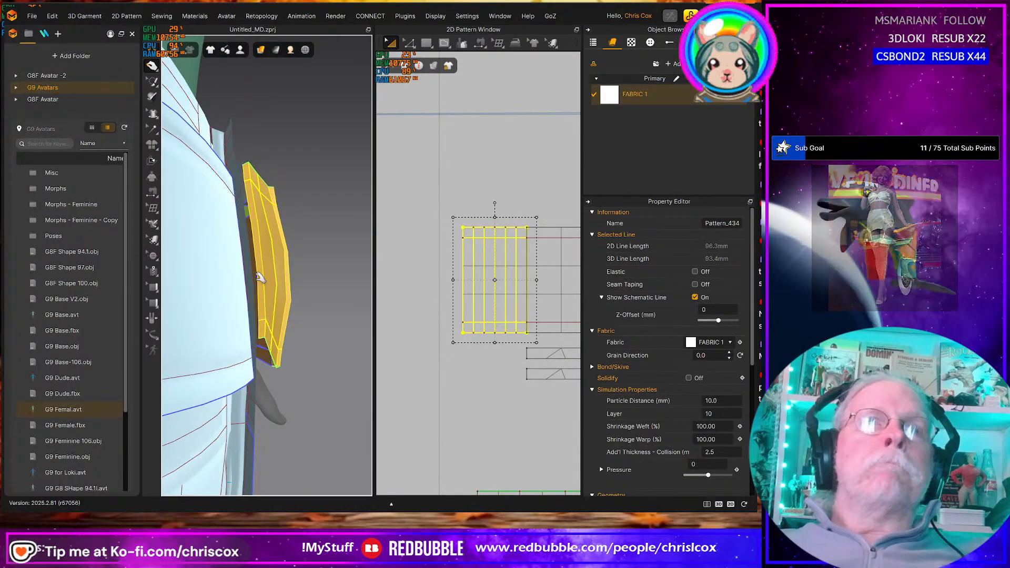
{"action": "right_click_drag", "start_coordinate": [260, 277], "coordinate": [245, 334]}
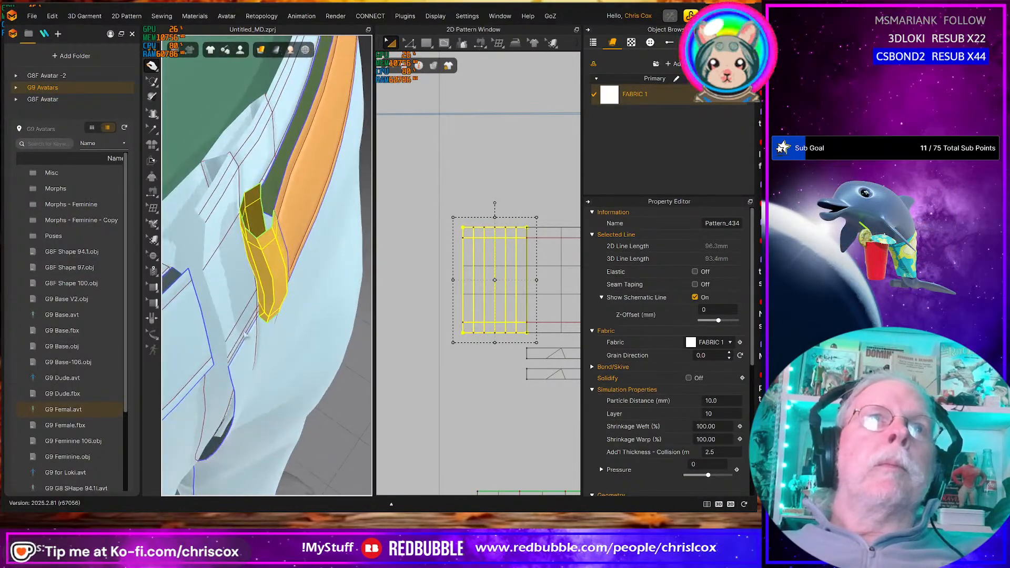
{"action": "left_click_drag", "start_coordinate": [271, 277], "coordinate": [289, 254]}
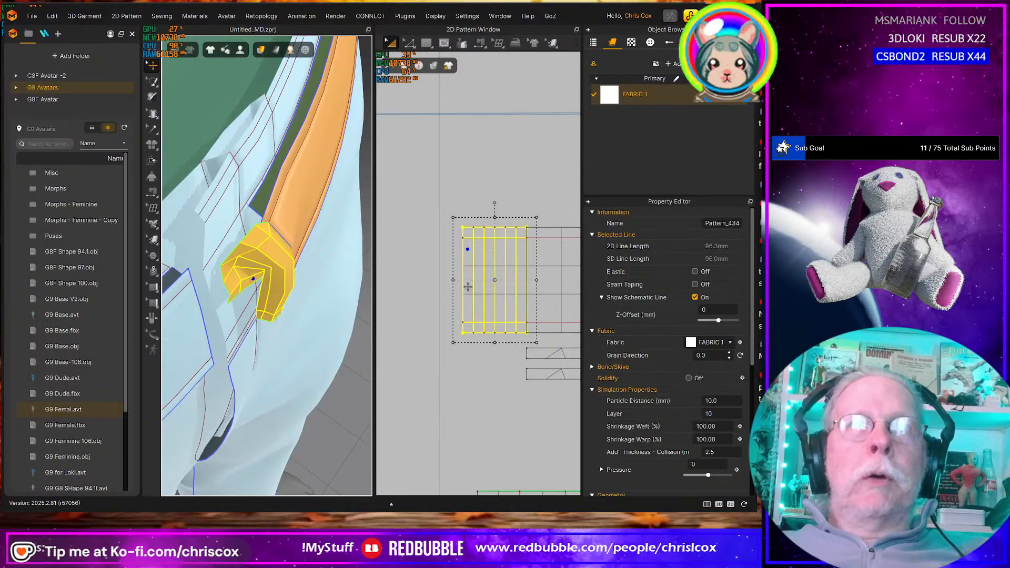
Move the end piece away from the main waistband in 2D and sew its free vertical edge to the waistband's cut edge
{"action": "key", "text": "Left"}
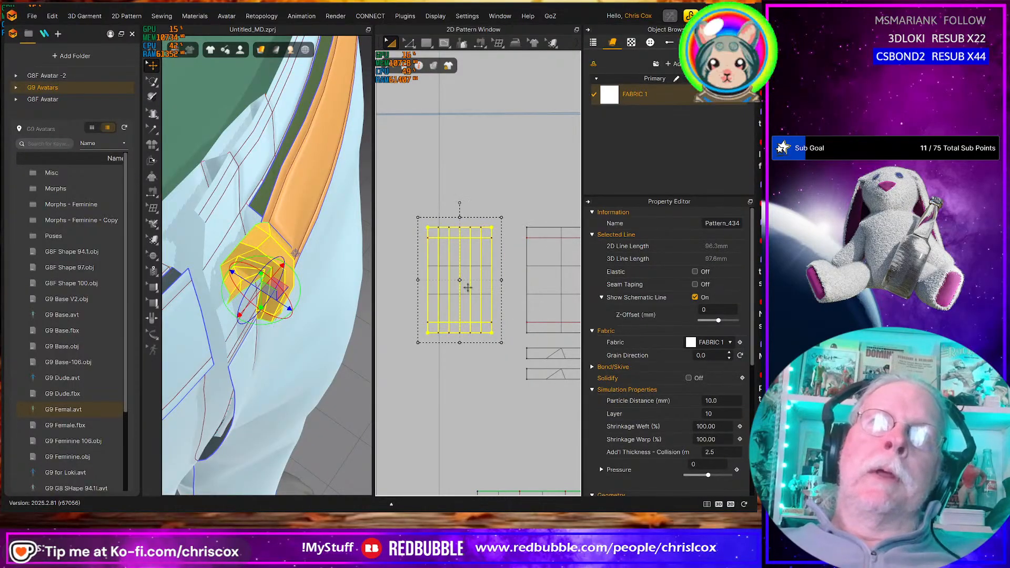
{"action": "key", "text": "n"}
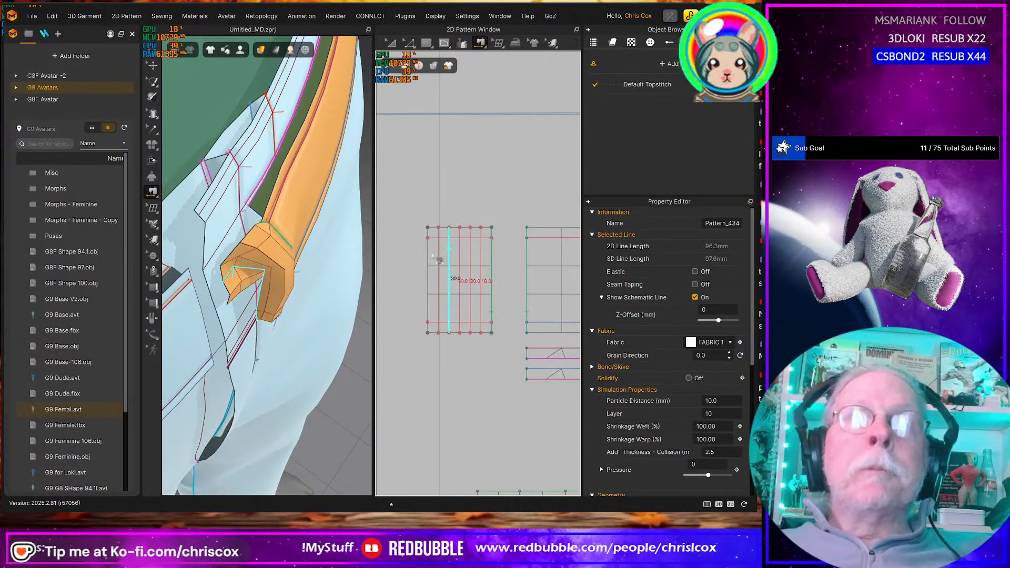
{"action": "left_click", "coordinate": [428, 257]}
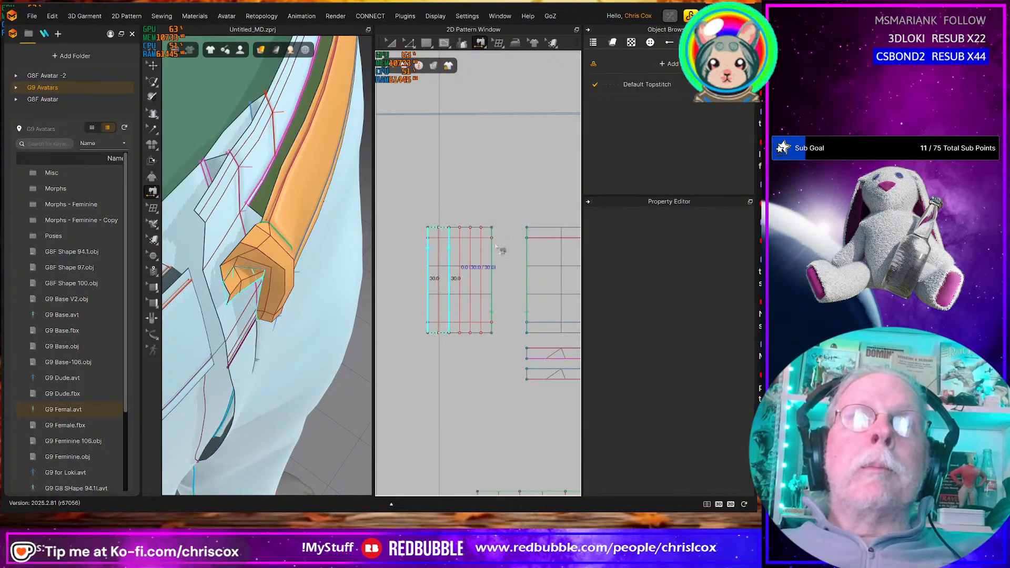
{"action": "left_click", "coordinate": [526, 246]}
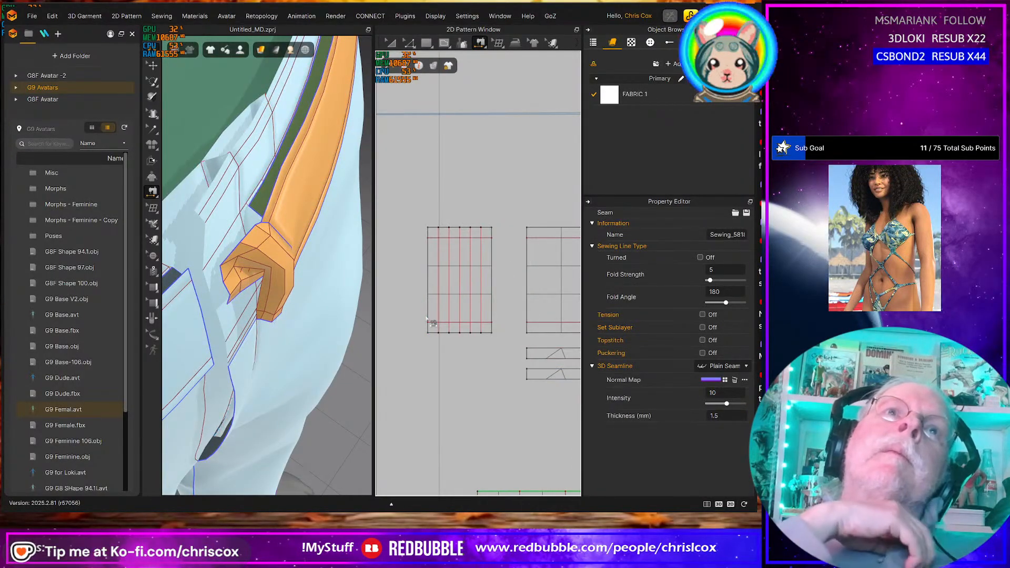
Run the simulation and examine how the sewn end piece closes on the waistband from several angles
{"action": "key", "text": "space"}
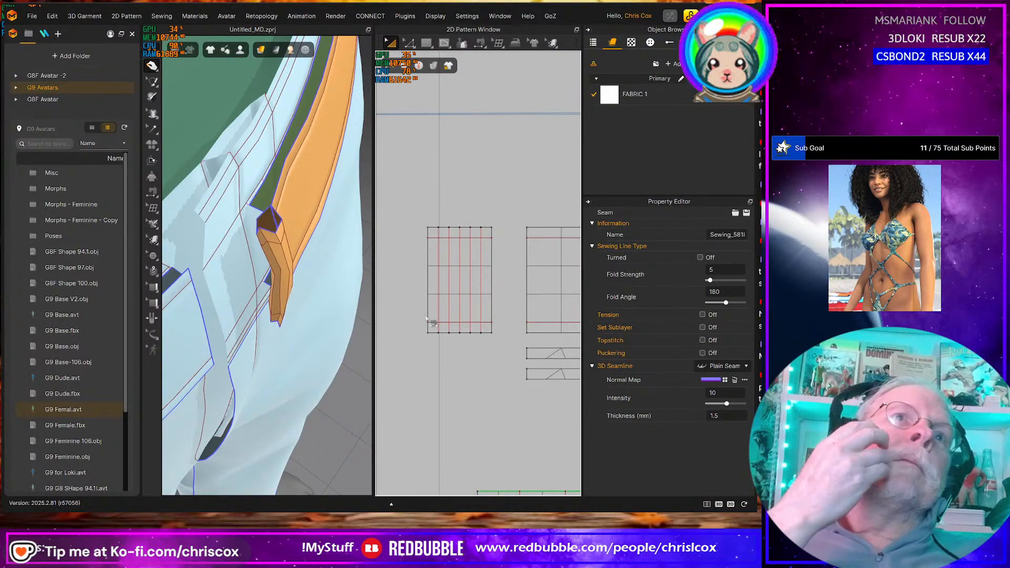
{"action": "right_click_drag", "start_coordinate": [328, 351], "coordinate": [275, 286]}
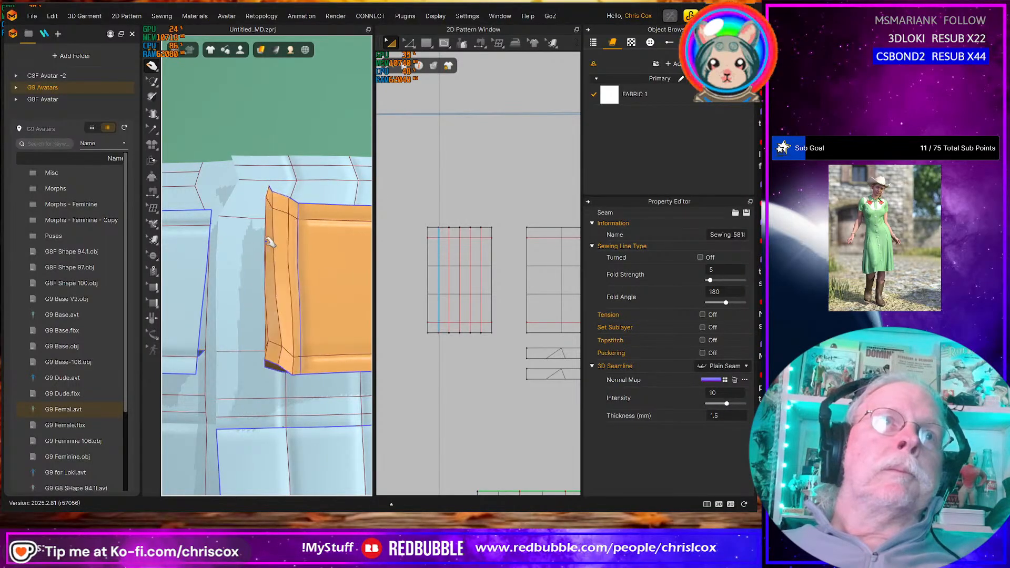
{"action": "right_click_drag", "start_coordinate": [283, 265], "coordinate": [236, 308]}
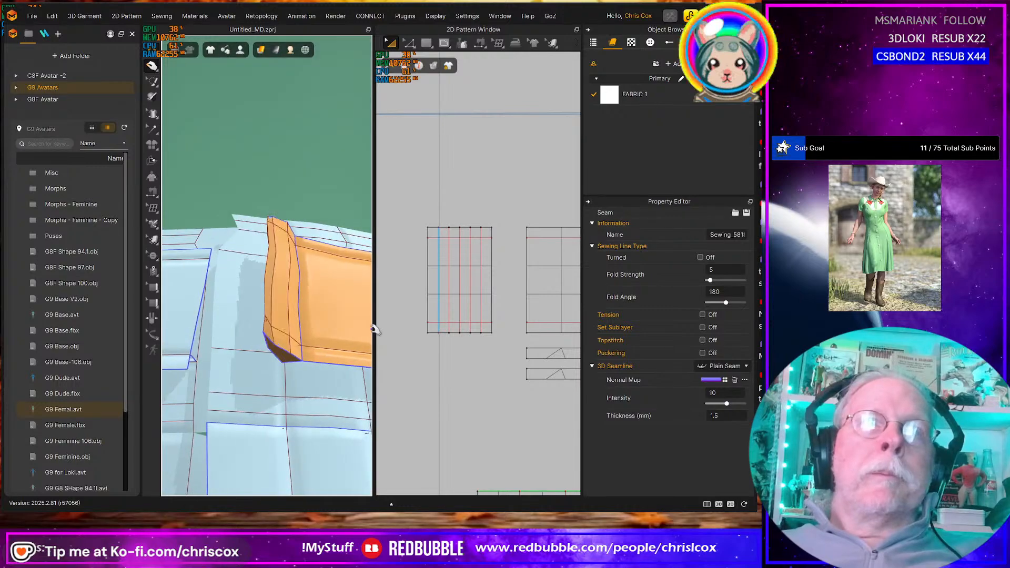
Set the end piece's pressure to 70 after trying a pressure of 15 in the running simulation
{"action": "left_click", "coordinate": [489, 304]}
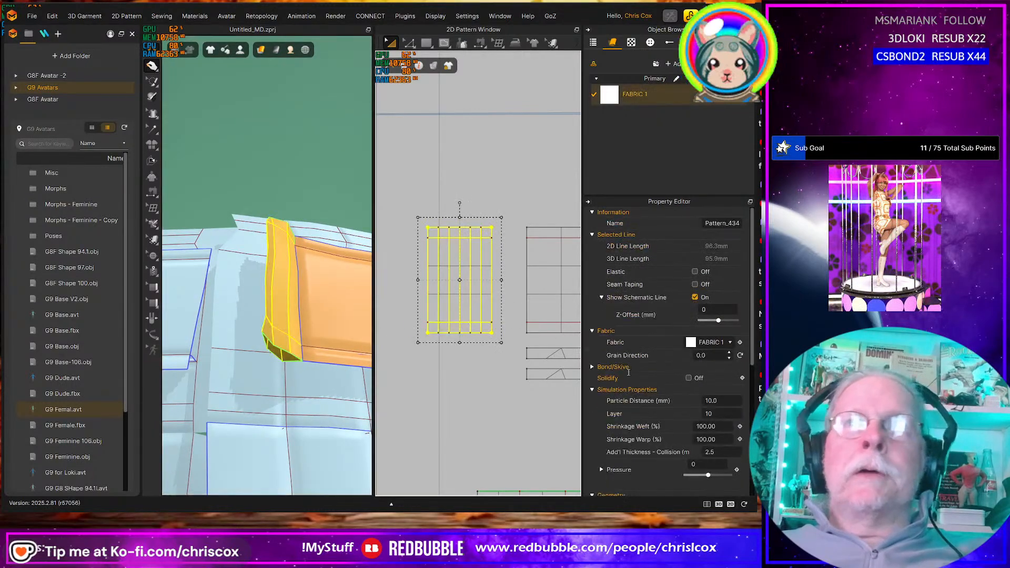
{"action": "left_click", "coordinate": [695, 465]}
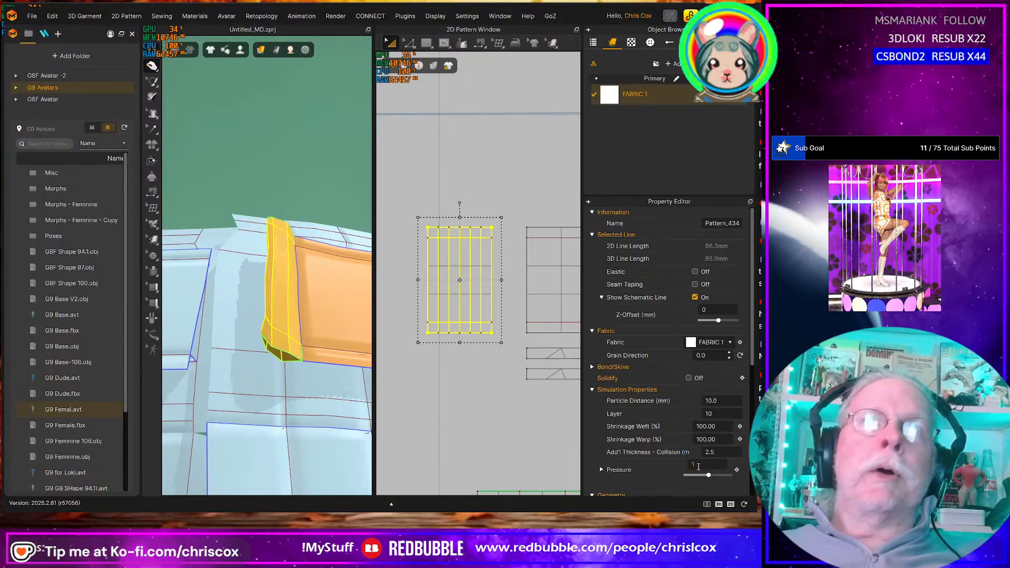
{"action": "left_click", "coordinate": [699, 467]}
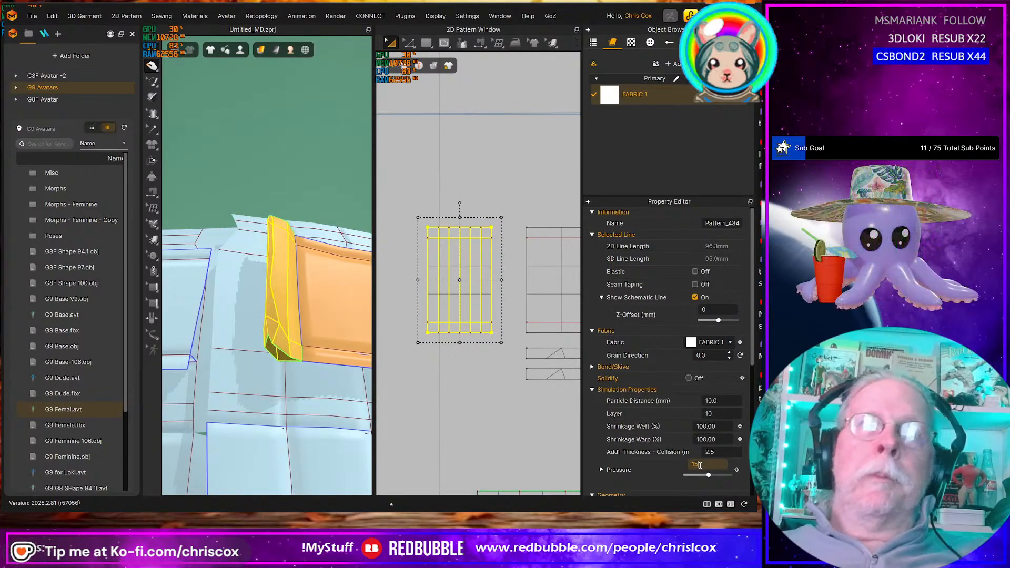
{"action": "type", "text": "5"}
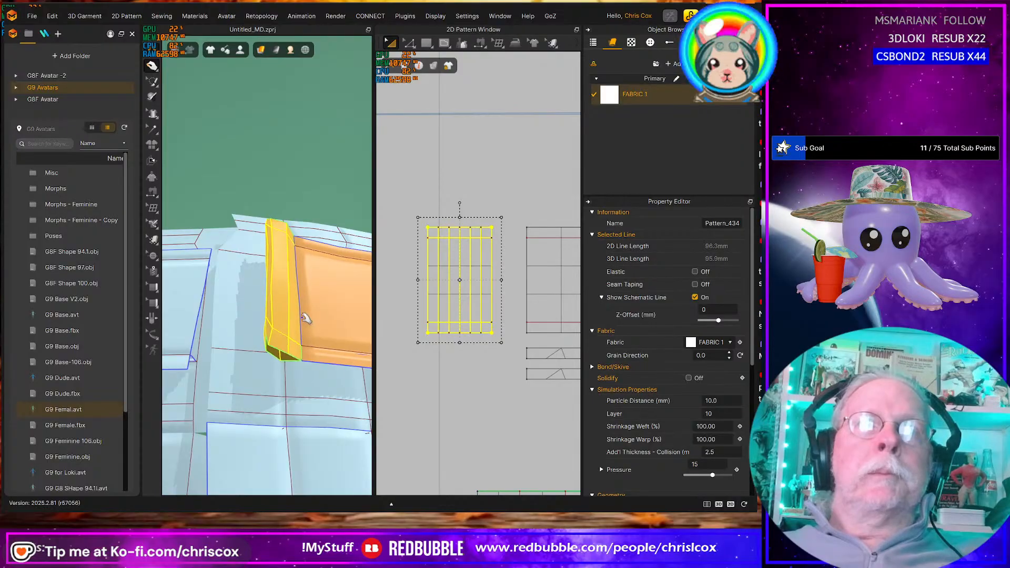
{"action": "right_click_drag", "start_coordinate": [300, 318], "coordinate": [306, 285]}
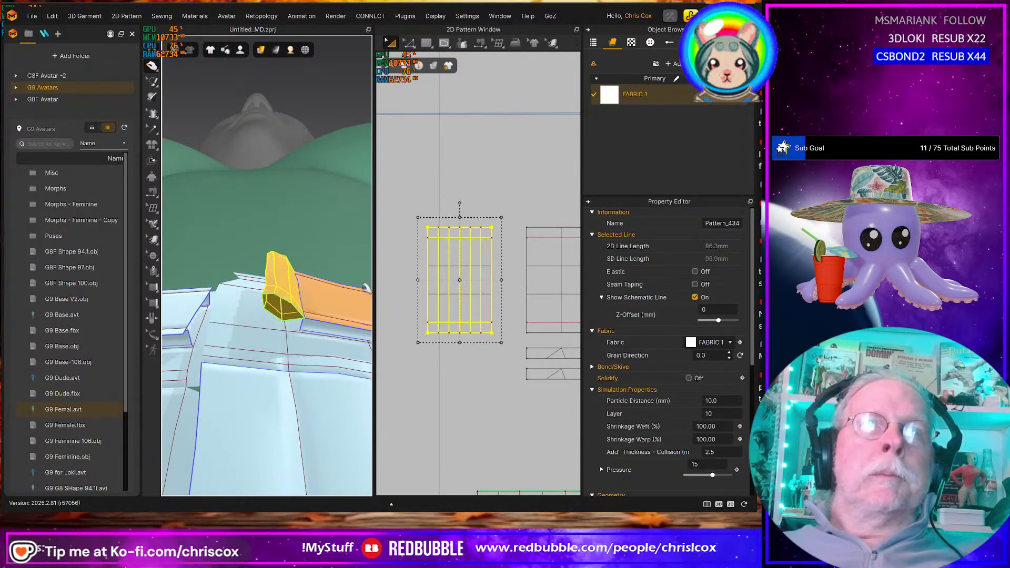
{"action": "right_click_drag", "start_coordinate": [348, 348], "coordinate": [356, 449]}
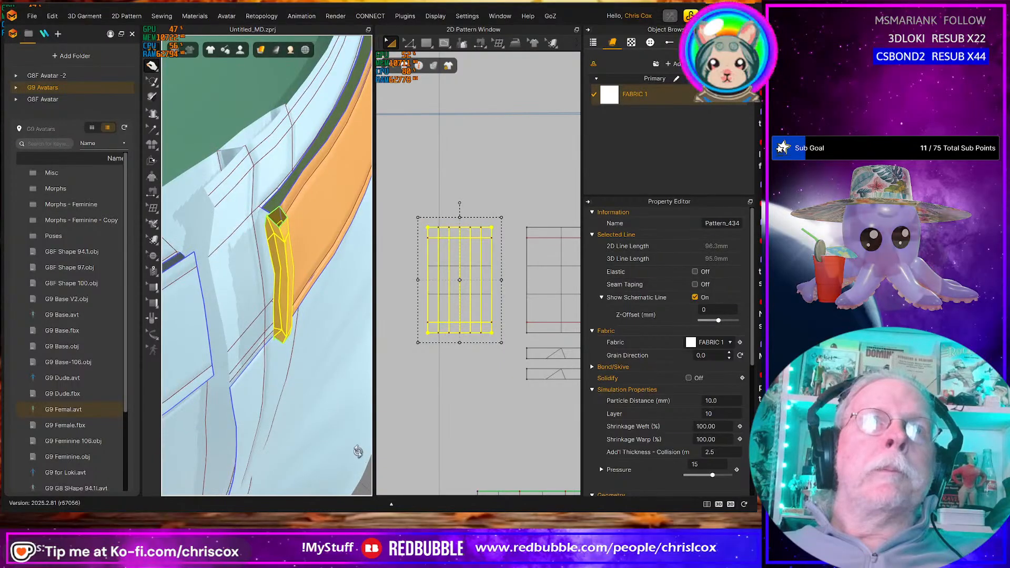
{"action": "left_click_drag", "start_coordinate": [713, 475], "coordinate": [748, 477]}
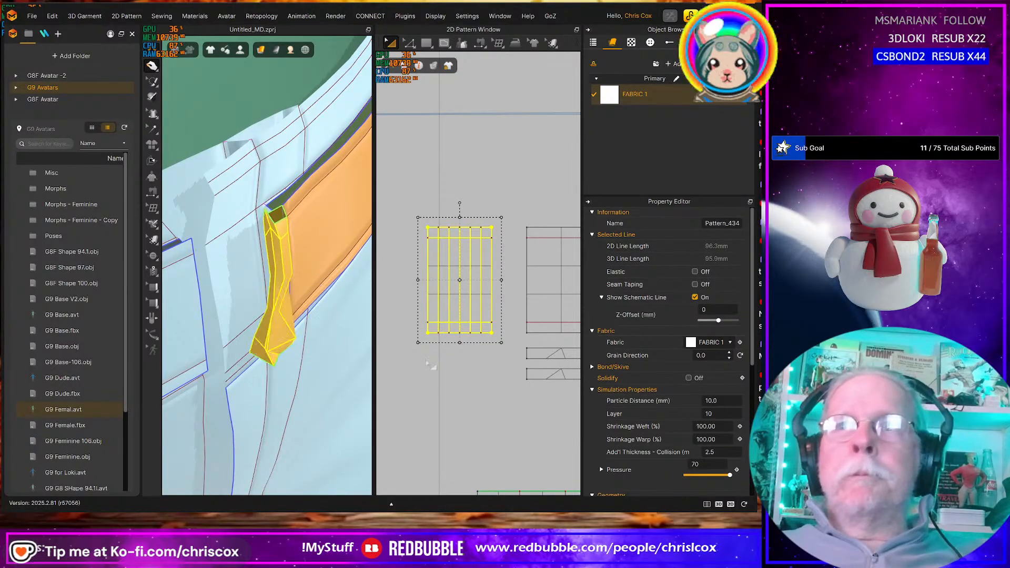
{"action": "key", "text": "n"}
{"action": "left_click", "coordinate": [285, 284]}
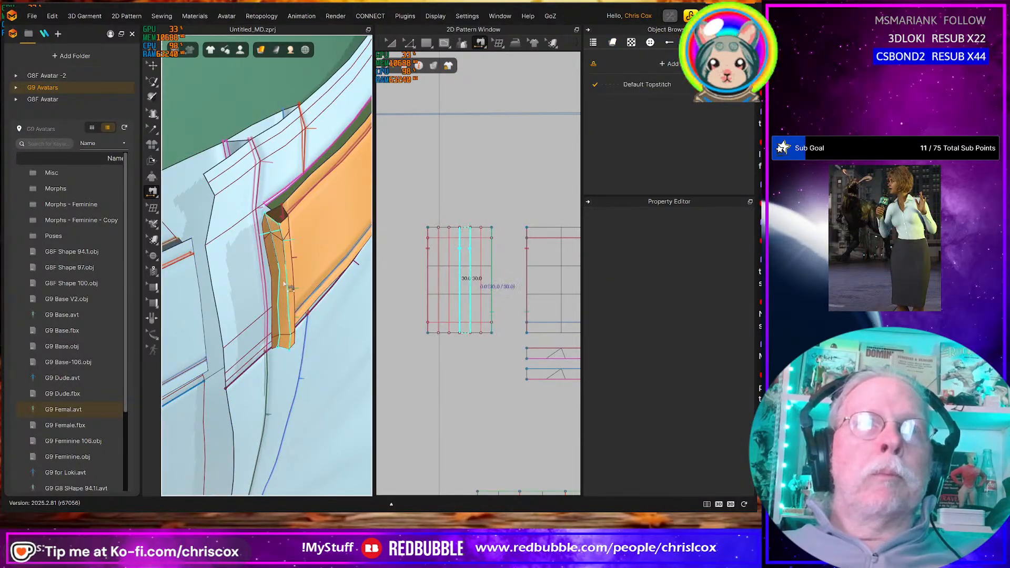
{"action": "left_click", "coordinate": [315, 301]}
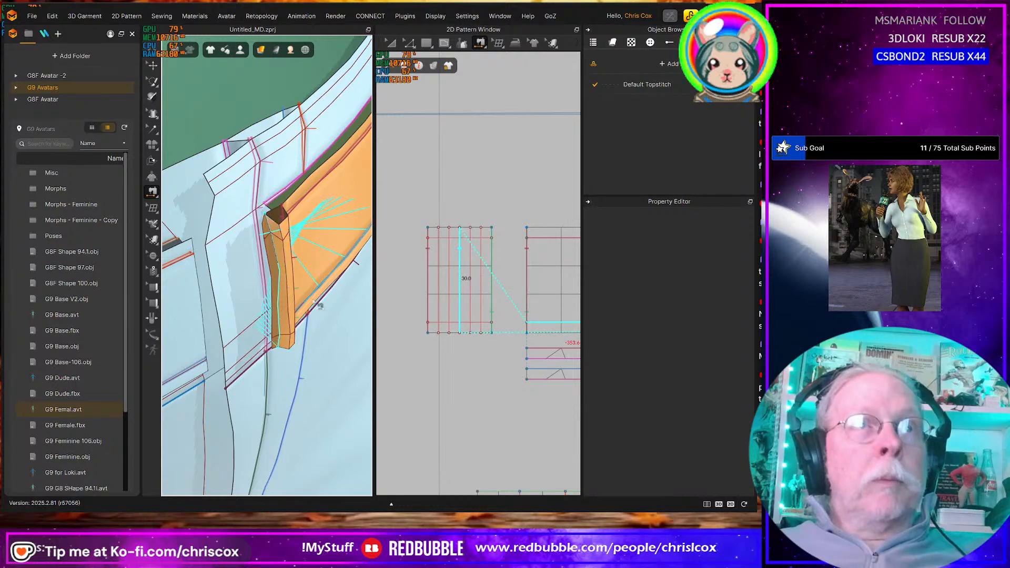
{"action": "key", "text": "Escape"}
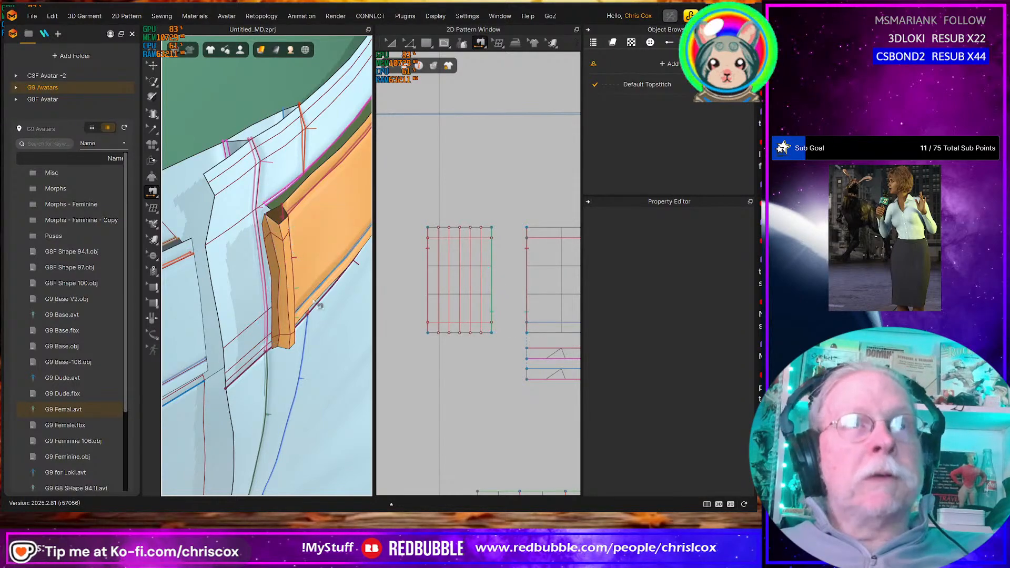
Select the end piece in 3D and rerun the simulation, checking its inflated shape from the front and above
{"action": "key", "text": "q"}
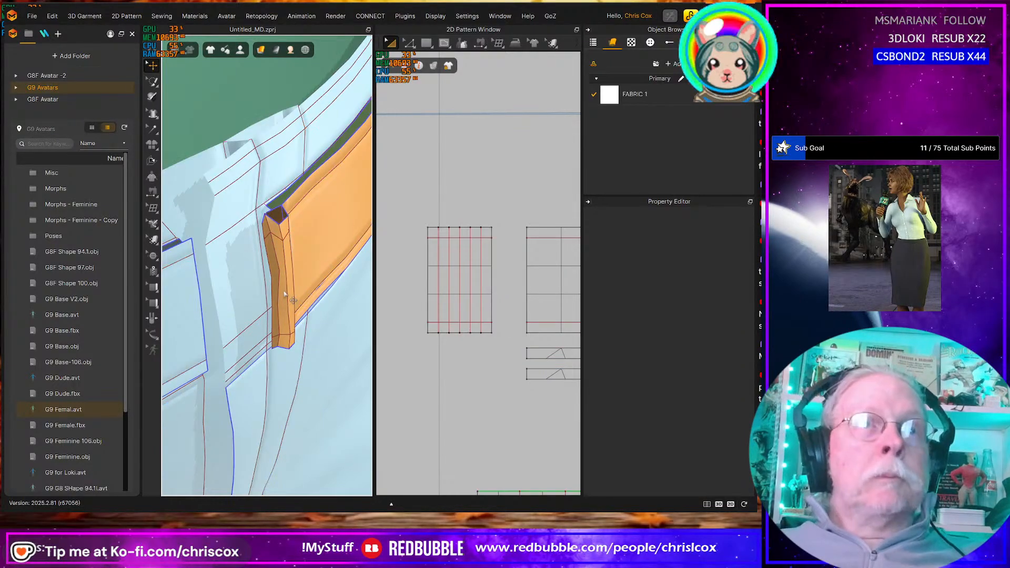
{"action": "left_click", "coordinate": [284, 292]}
{"action": "right_click_drag", "start_coordinate": [287, 291], "coordinate": [227, 283]}
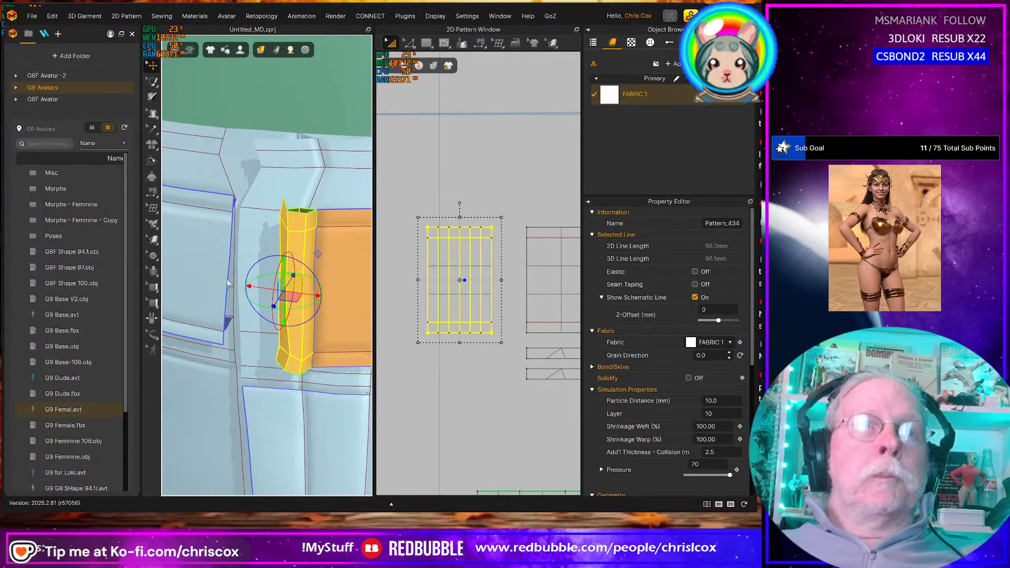
{"action": "key", "text": "space"}
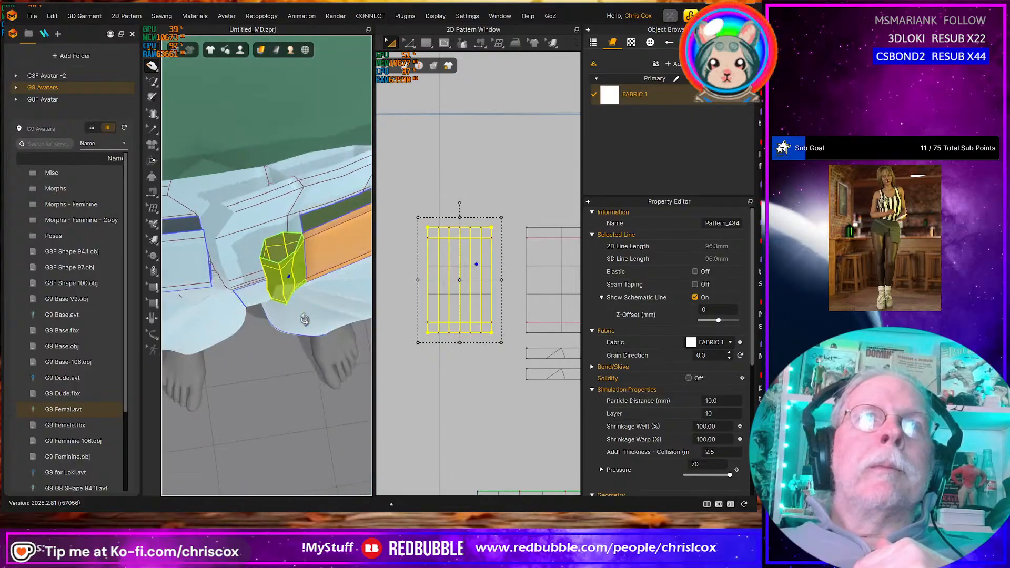
Set the fold angle of the end piece's rightmost vertical internal line to 120
{"action": "left_click", "coordinate": [481, 252]}
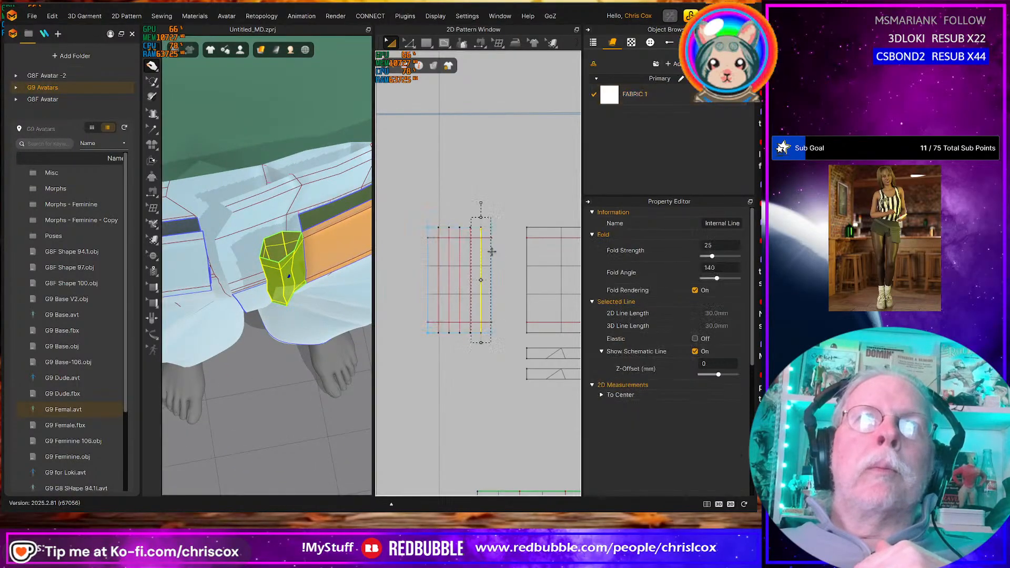
{"action": "left_click", "coordinate": [725, 266]}
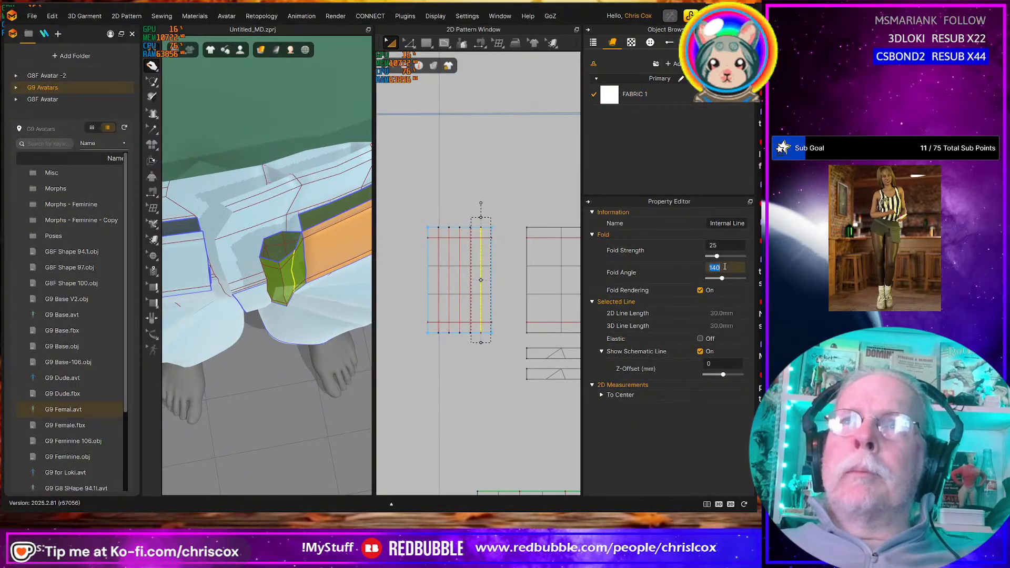
{"action": "type", "text": "120"}
{"action": "key", "text": "Return"}
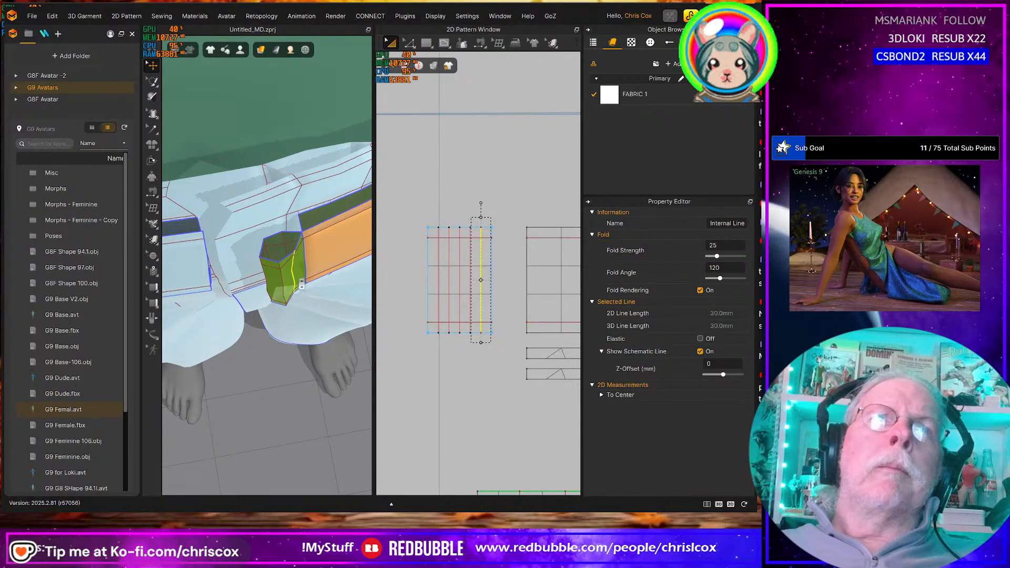
Select the whole end piece, frame it at the waistband in 3D and run the simulation
{"action": "right_click_drag", "start_coordinate": [303, 281], "coordinate": [295, 267]}
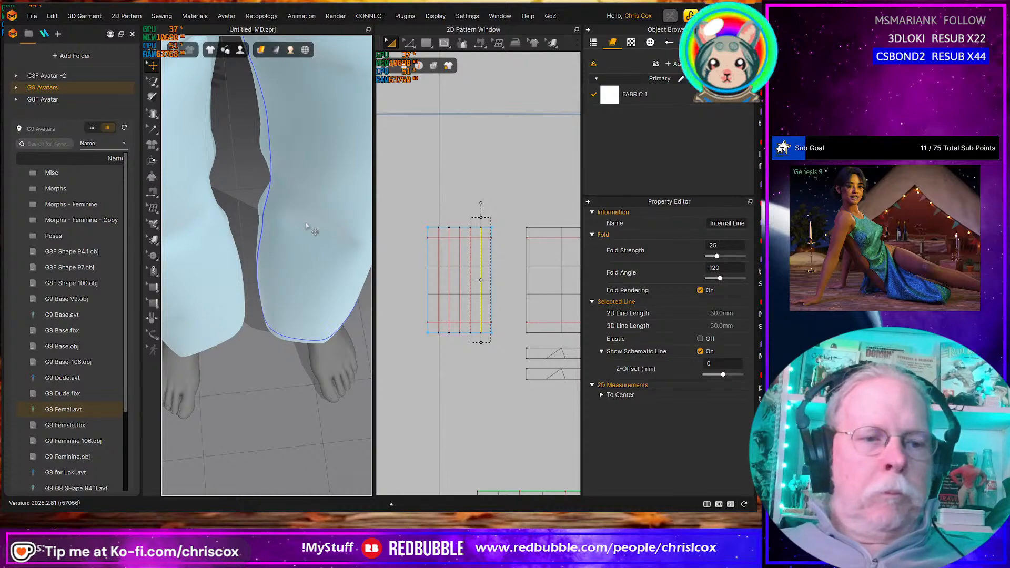
{"action": "key", "text": "2"}
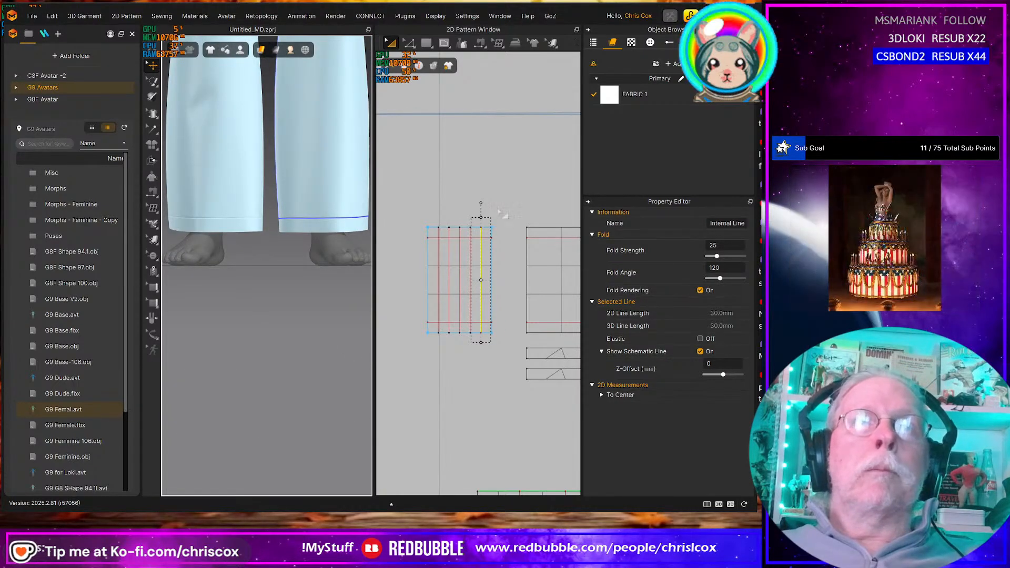
{"action": "left_click", "coordinate": [495, 347]}
{"action": "left_click", "coordinate": [488, 329]}
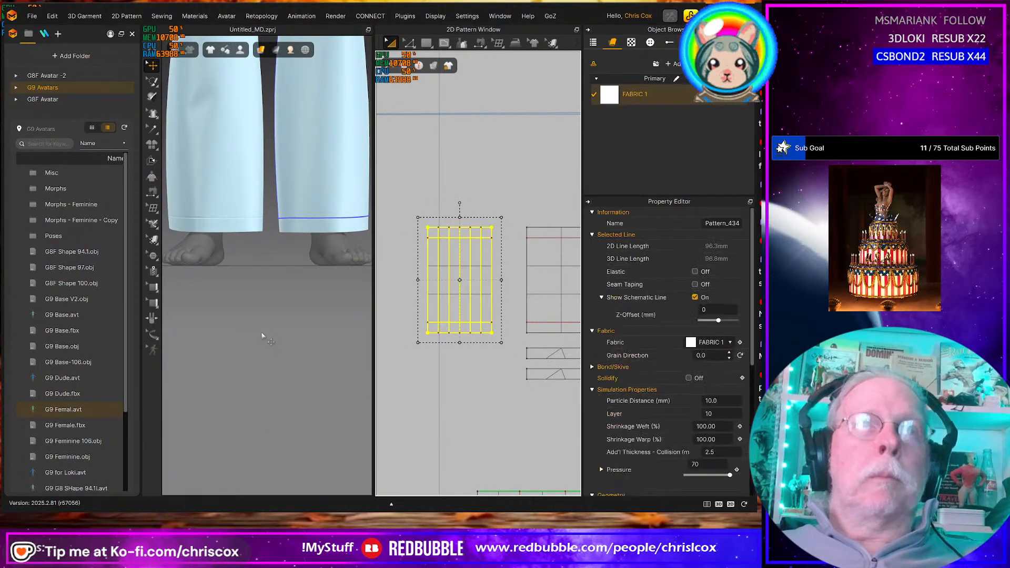
{"action": "key", "text": "f"}
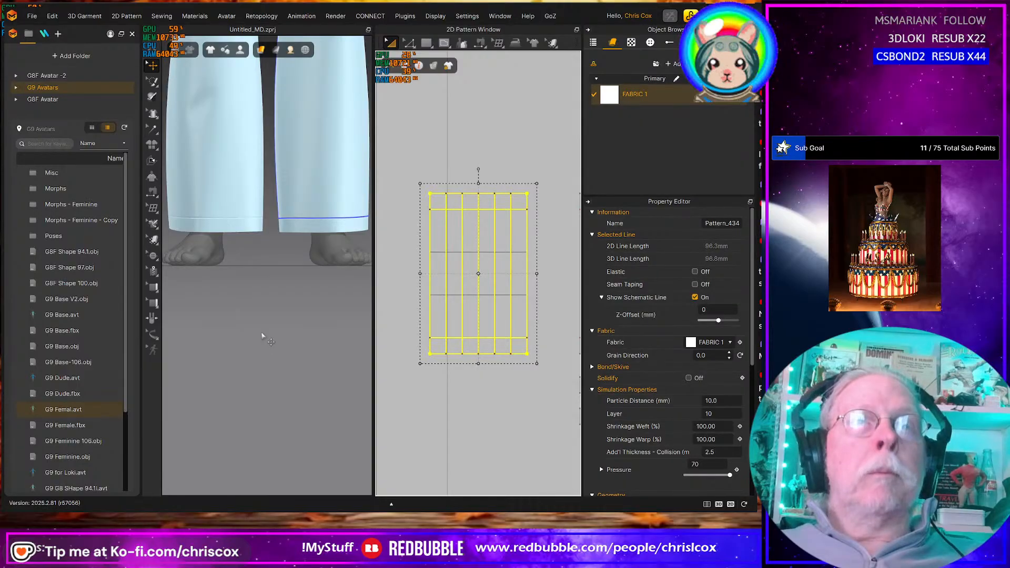
{"action": "key", "text": "f"}
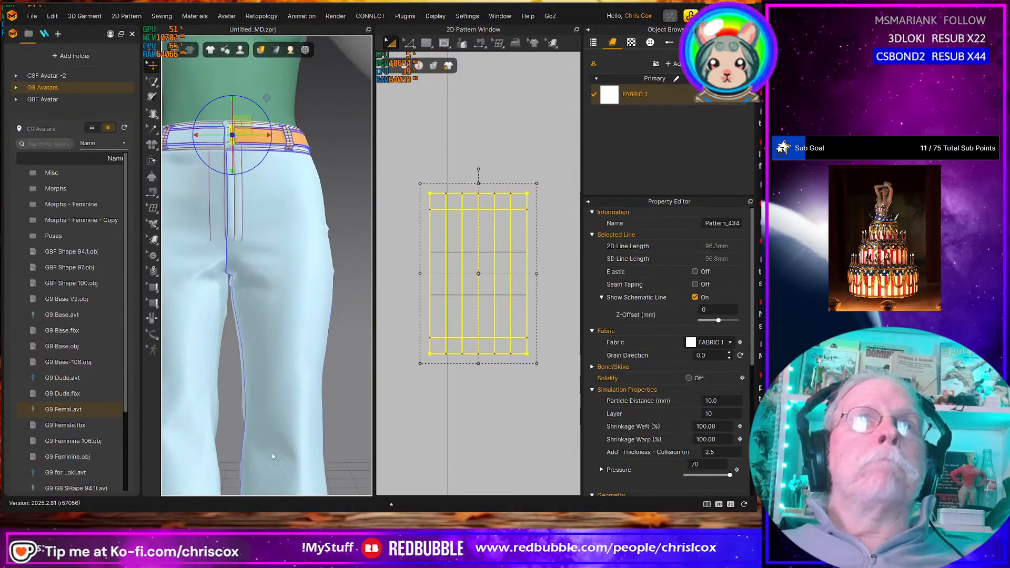
{"action": "key", "text": "f"}
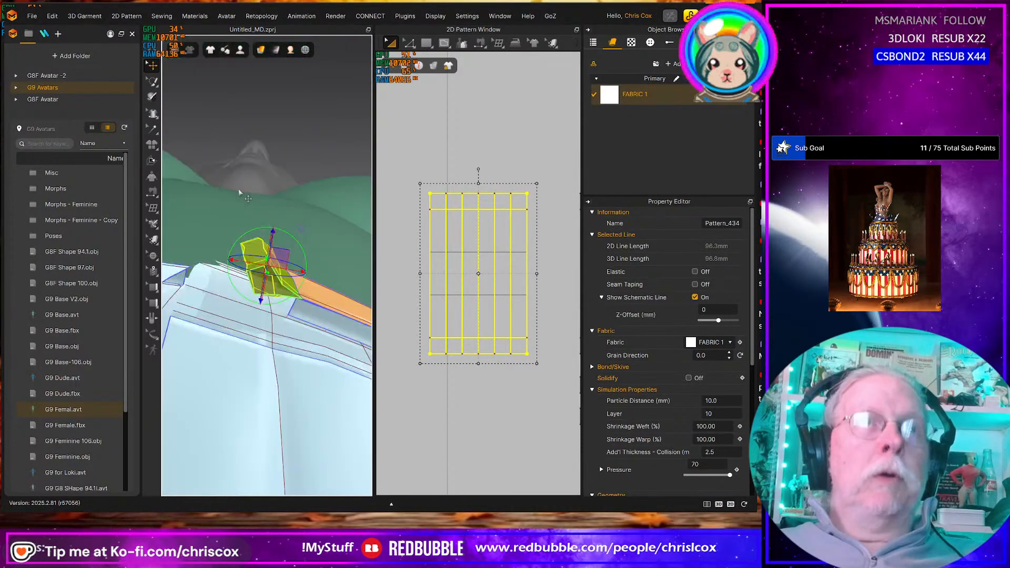
{"action": "right_click_drag", "start_coordinate": [264, 203], "coordinate": [279, 309]}
{"action": "key", "text": "space"}
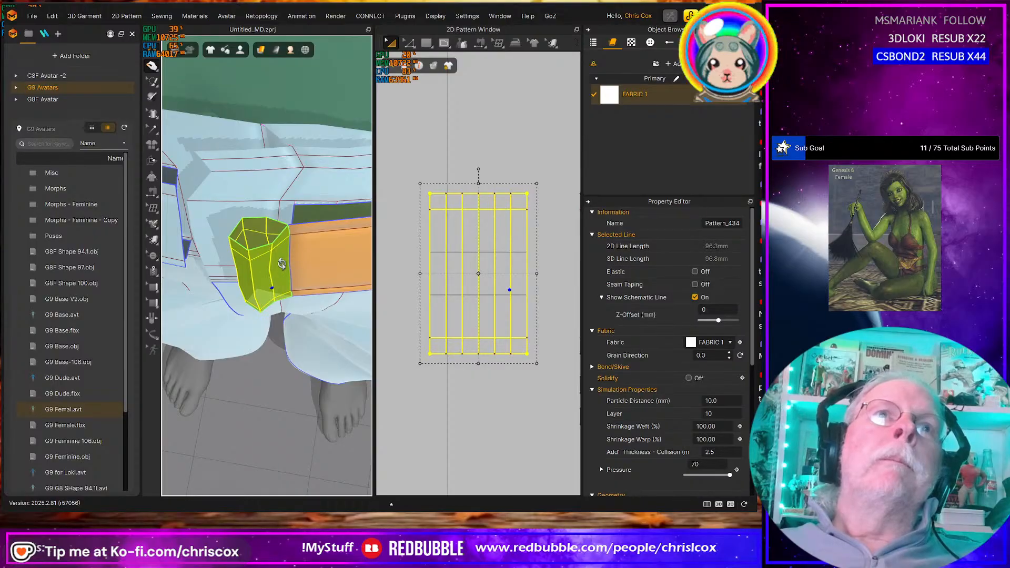
Tug the end piece's fabric in the running simulation and examine its folded shape from the front and below
{"action": "right_click_drag", "start_coordinate": [281, 264], "coordinate": [292, 215]}
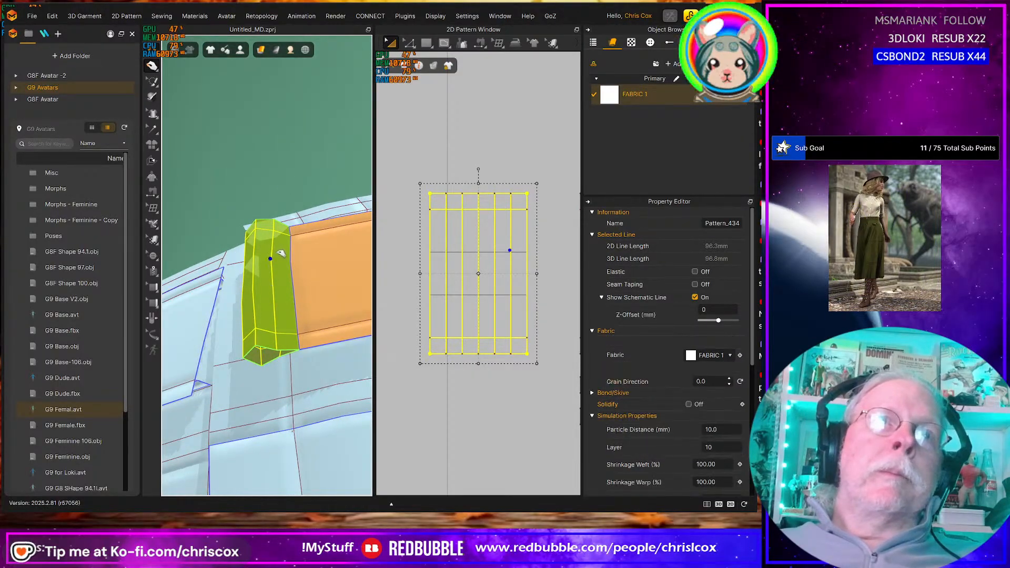
{"action": "left_click_drag", "start_coordinate": [278, 251], "coordinate": [284, 230]}
{"action": "right_click_drag", "start_coordinate": [293, 270], "coordinate": [292, 247]}
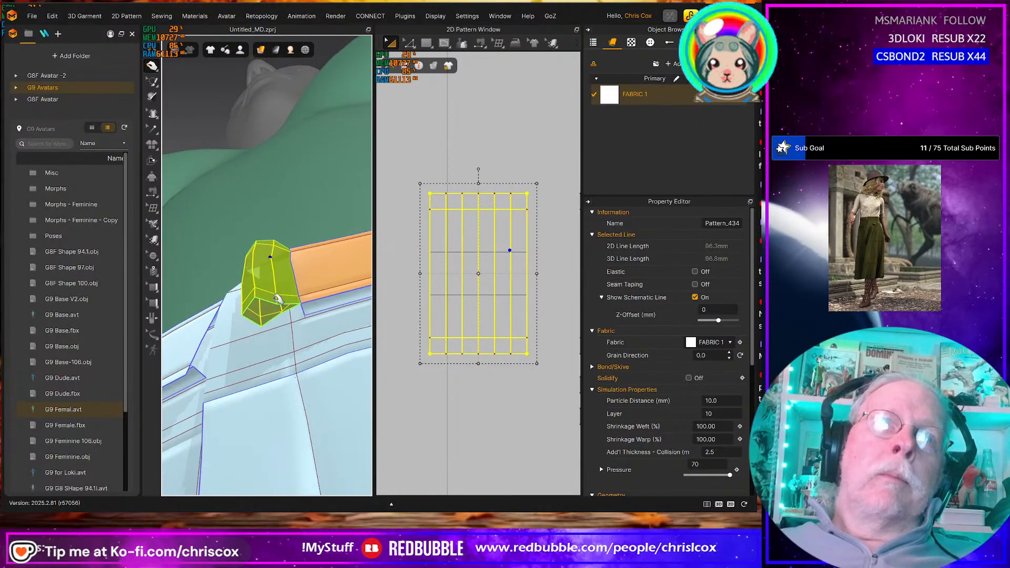
{"action": "left_click_drag", "start_coordinate": [276, 295], "coordinate": [295, 276]}
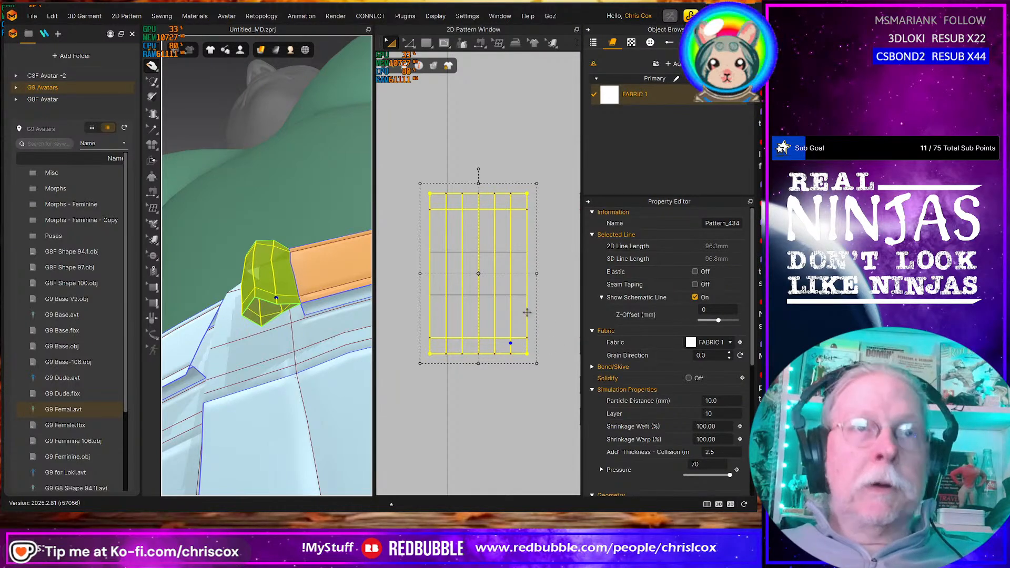
{"action": "key", "text": "z"}
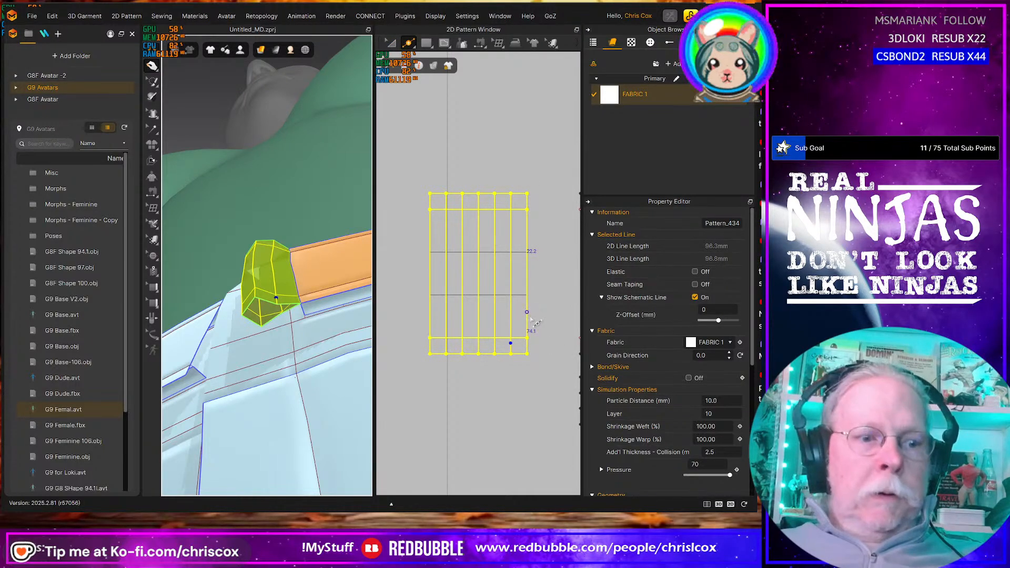
{"action": "left_click", "coordinate": [527, 314]}
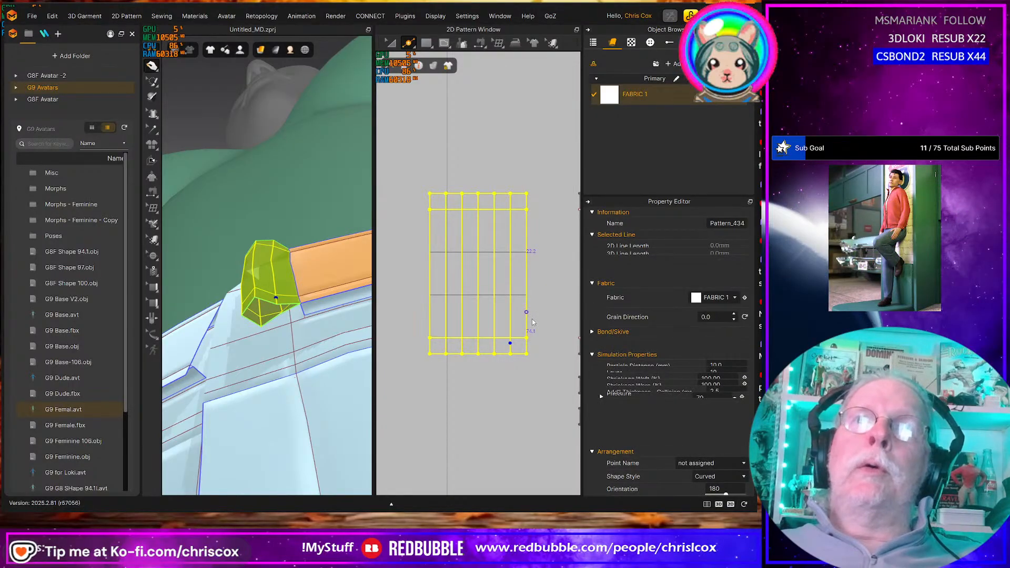
{"action": "left_click", "coordinate": [527, 314]}
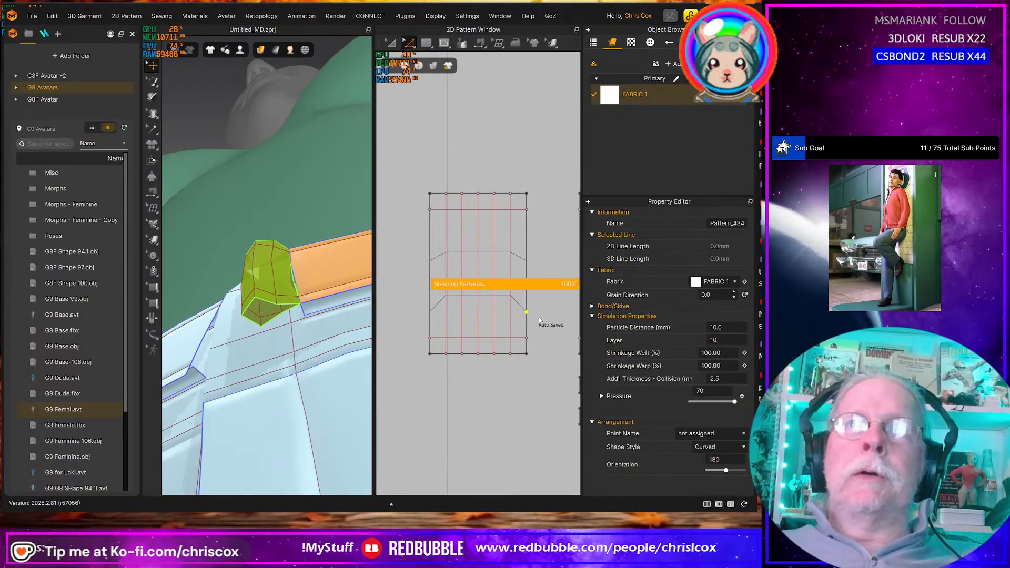
{"action": "key", "text": "ctrl+a"}
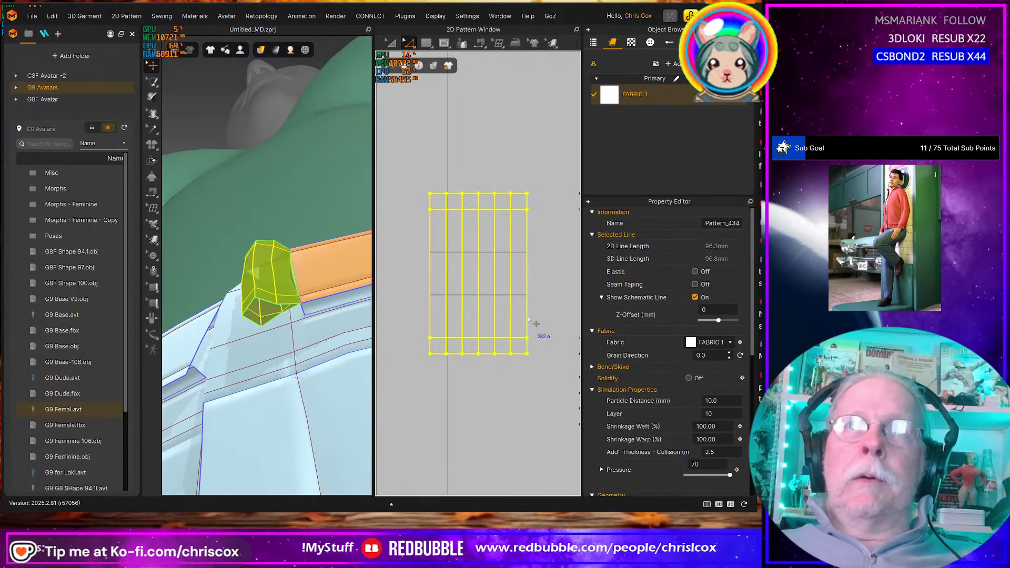
{"action": "left_click", "coordinate": [527, 315]}
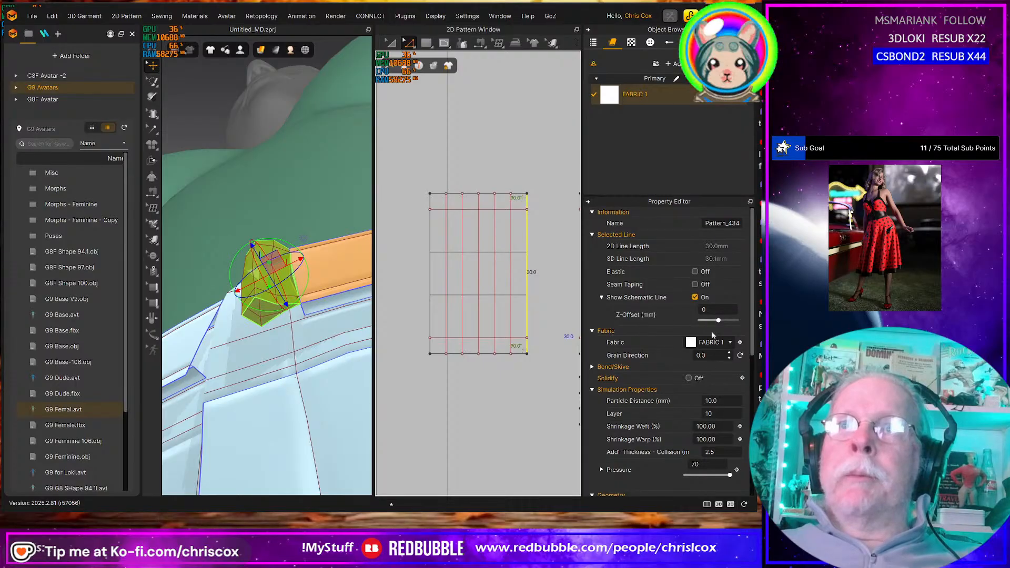
{"action": "scroll", "coordinate": [723, 366], "scroll_direction": "down", "scroll_amount": 3}
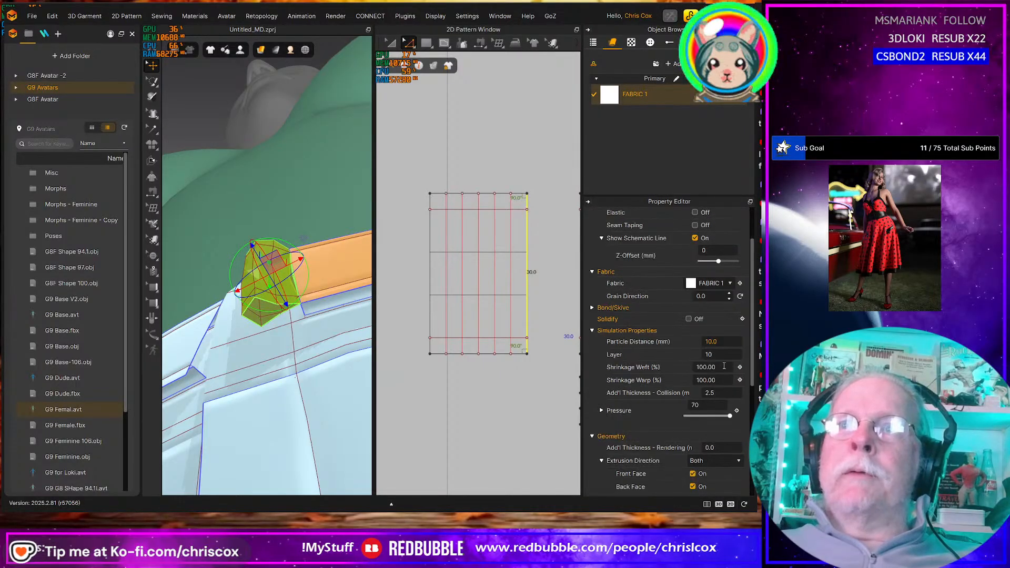
{"action": "scroll", "coordinate": [724, 368], "scroll_direction": "up", "scroll_amount": 3}
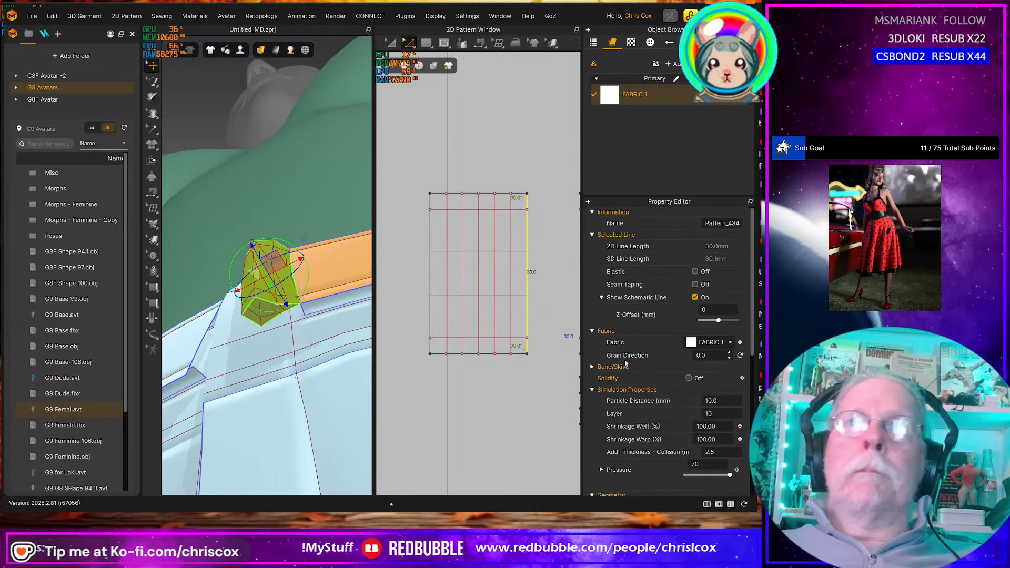
Set the fold angle of the seam on the end piece's right vertical edge to 340 and run the simulation
{"action": "key", "text": "b"}
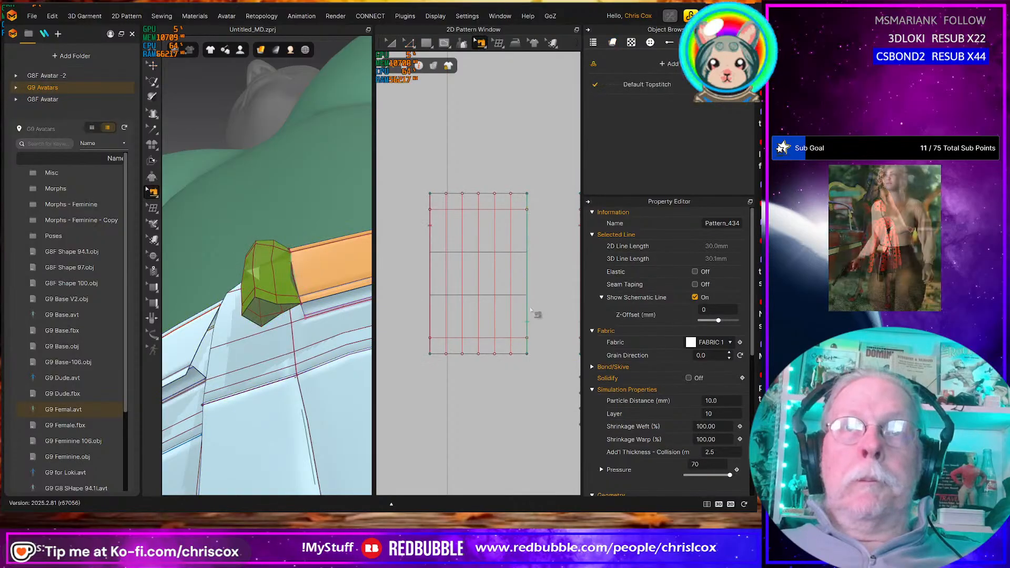
{"action": "left_click", "coordinate": [527, 311]}
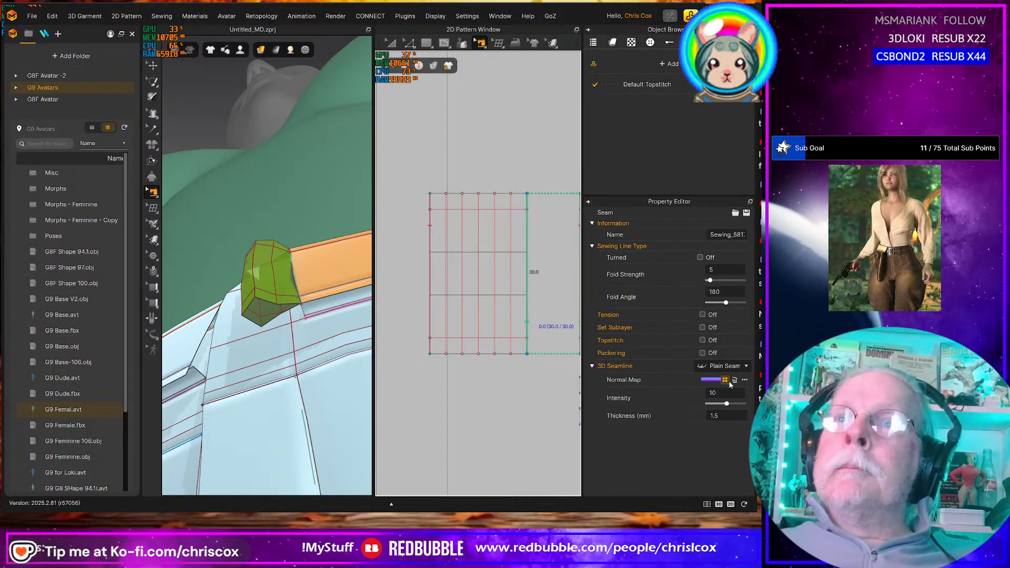
{"action": "left_click", "coordinate": [730, 293]}
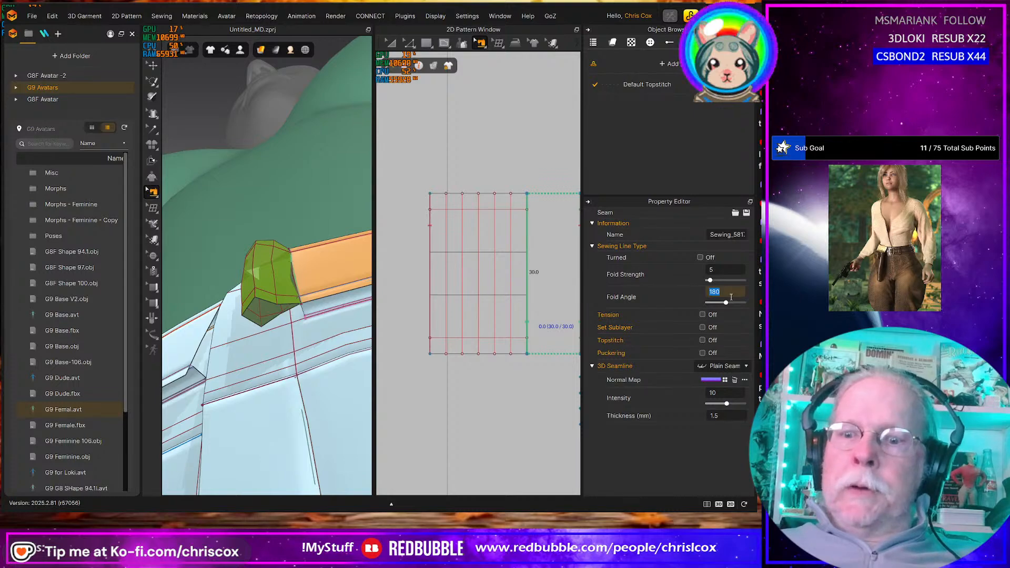
{"action": "key", "text": "Return"}
{"action": "key", "text": "space"}
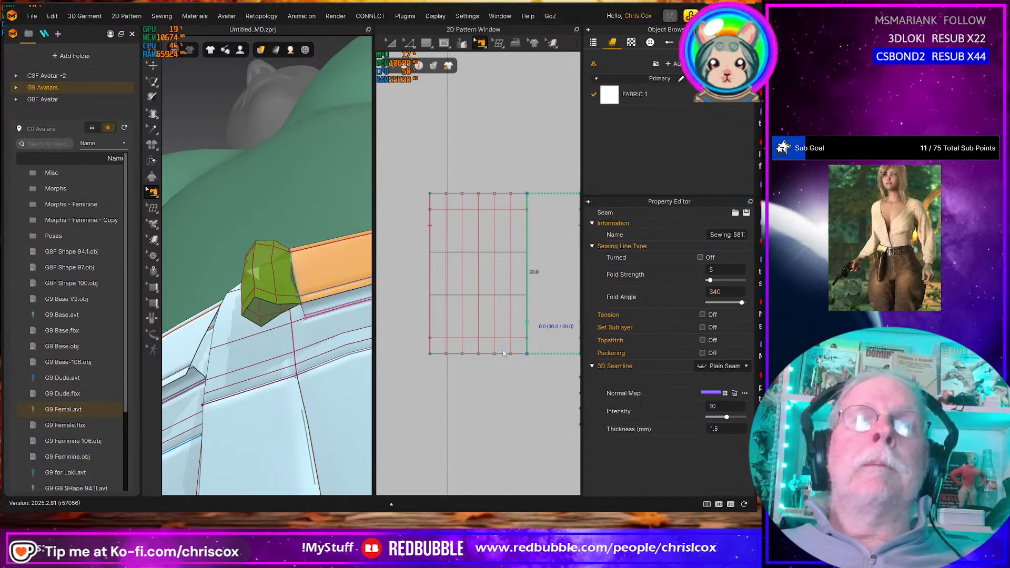
{"action": "key", "text": "space"}
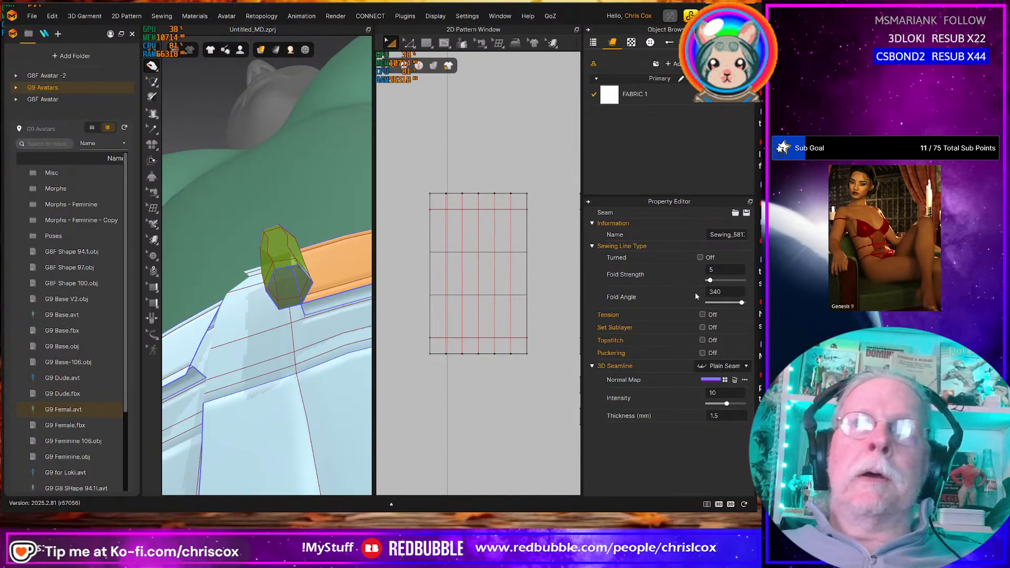
Set the same seam's fold angle to 240 while the simulation runs
{"action": "left_click_drag", "start_coordinate": [732, 291], "coordinate": [686, 289]}
{"action": "type", "text": "0"}
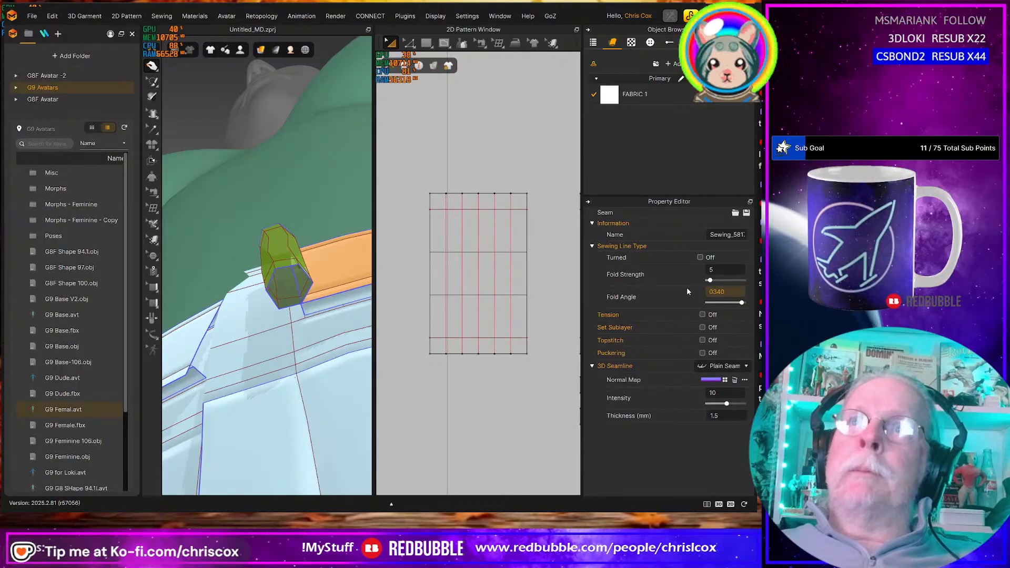
{"action": "key", "text": "shift+End"}
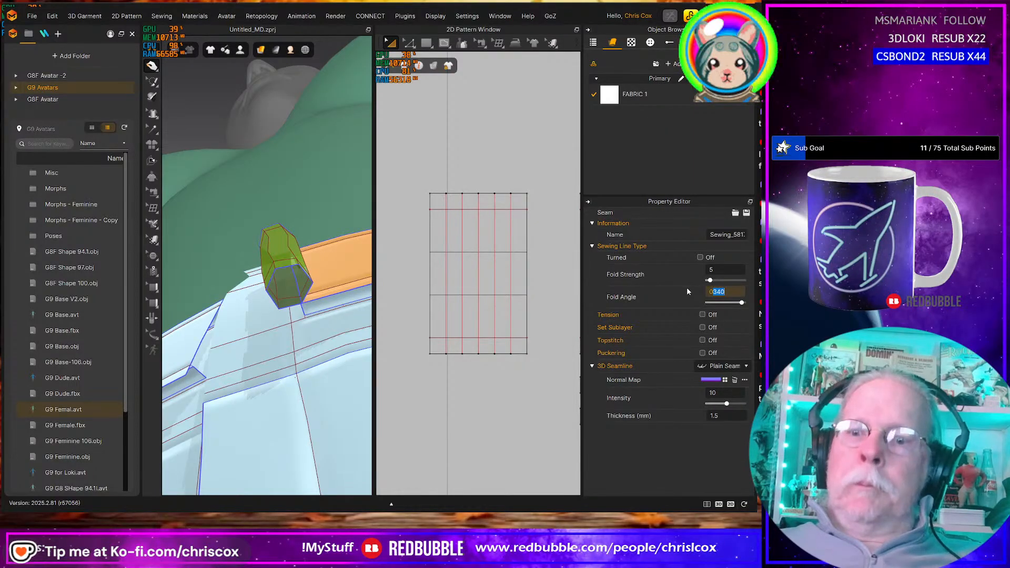
{"action": "type", "text": "240"}
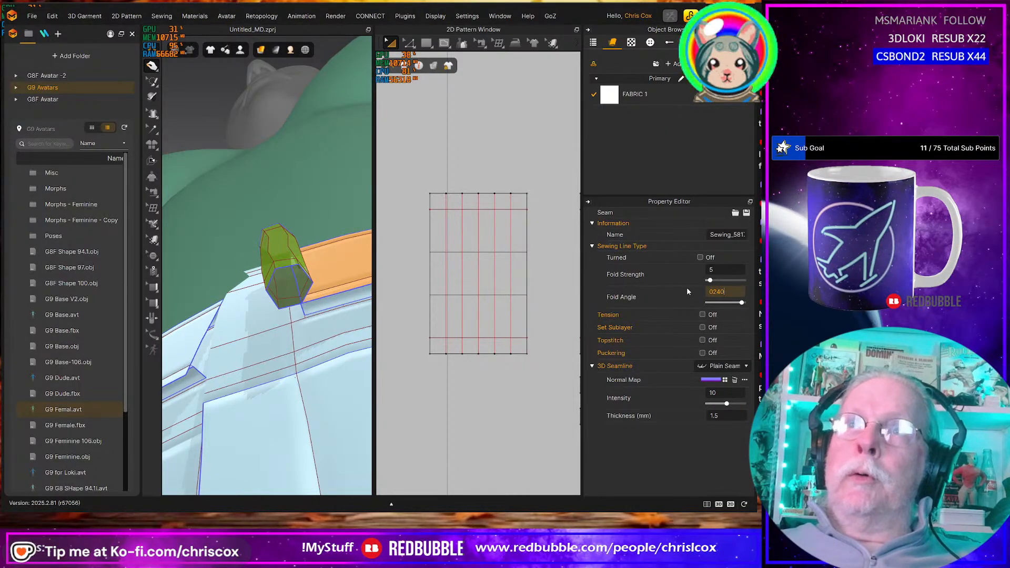
{"action": "key", "text": "Return"}
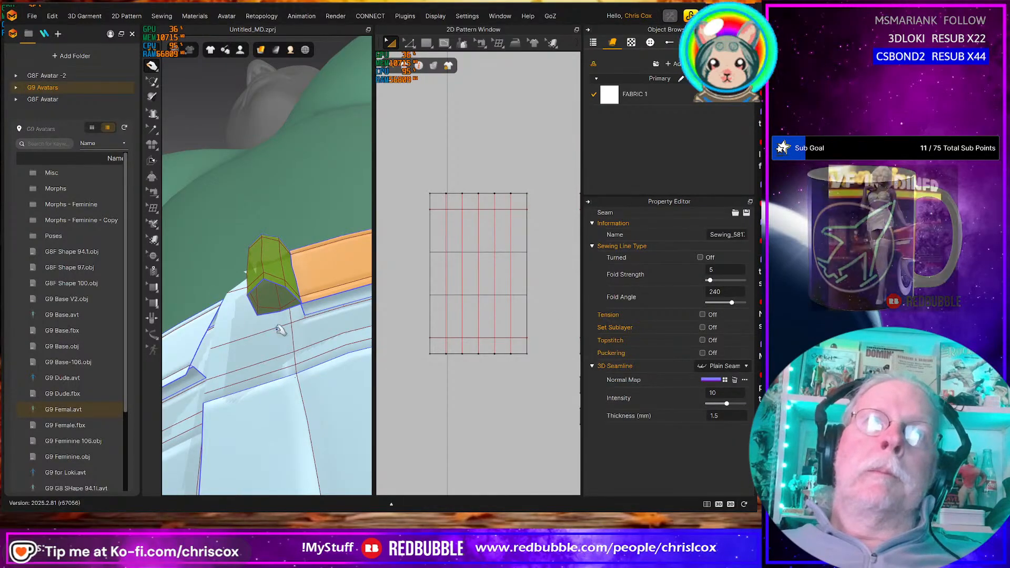
Set the fold angle of the seam on the end piece's left vertical edge to 240 and inspect the folded waistband end in 3D
{"action": "key", "text": "b"}
{"action": "left_click", "coordinate": [430, 321]}
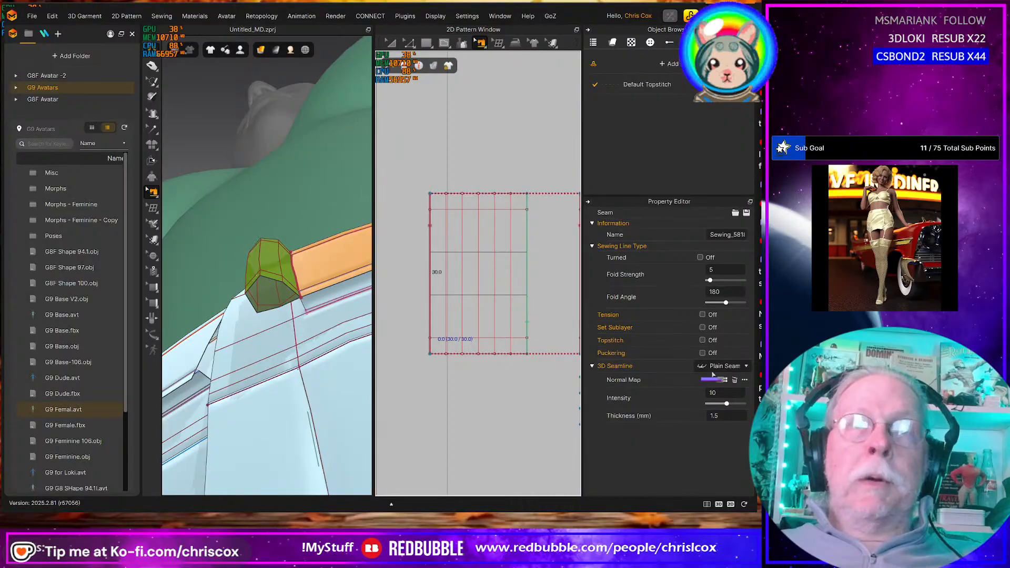
{"action": "double_click", "coordinate": [725, 291]}
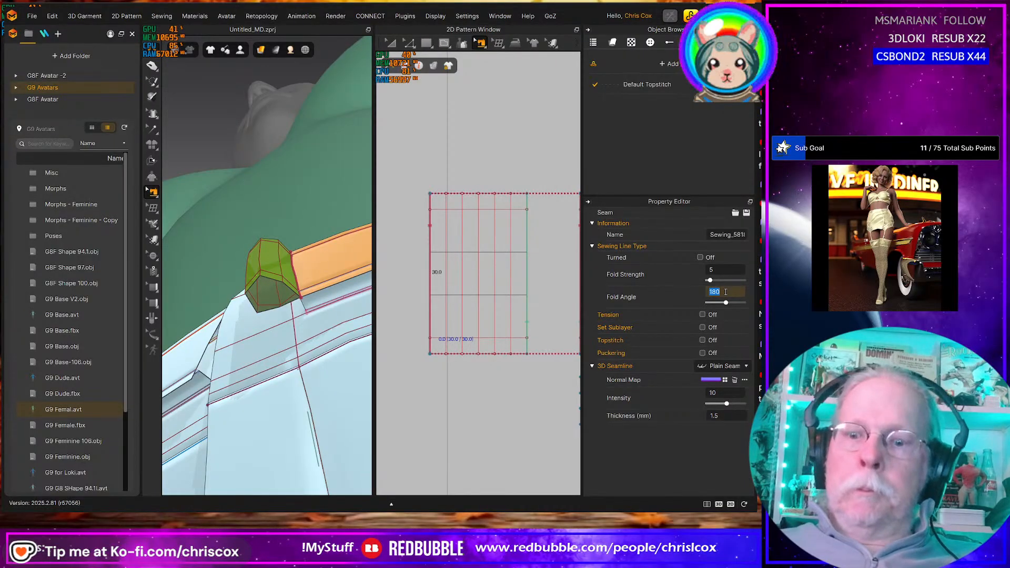
{"action": "type", "text": "240"}
{"action": "key", "text": "Return"}
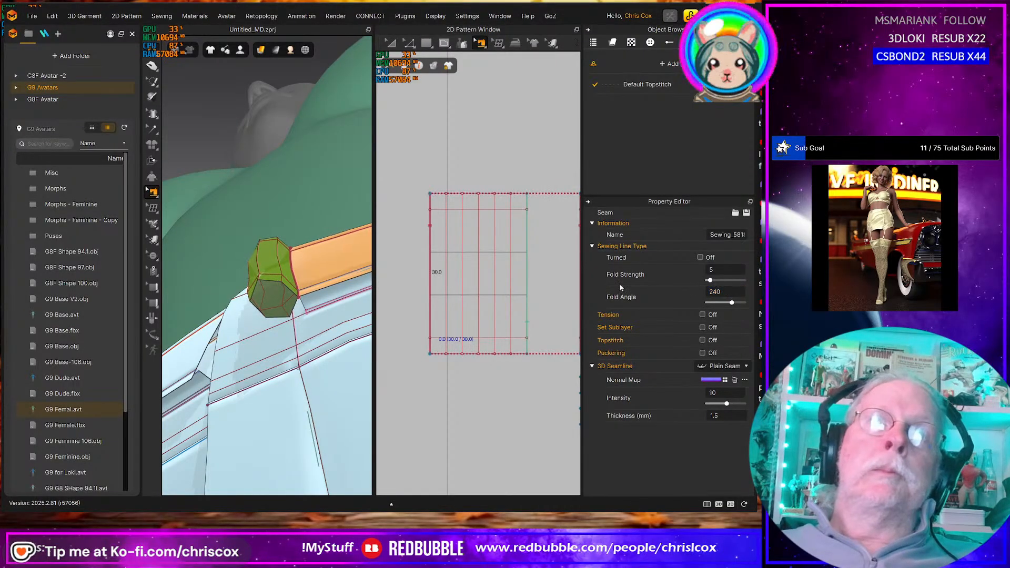
{"action": "right_click_drag", "start_coordinate": [281, 267], "coordinate": [351, 334]}
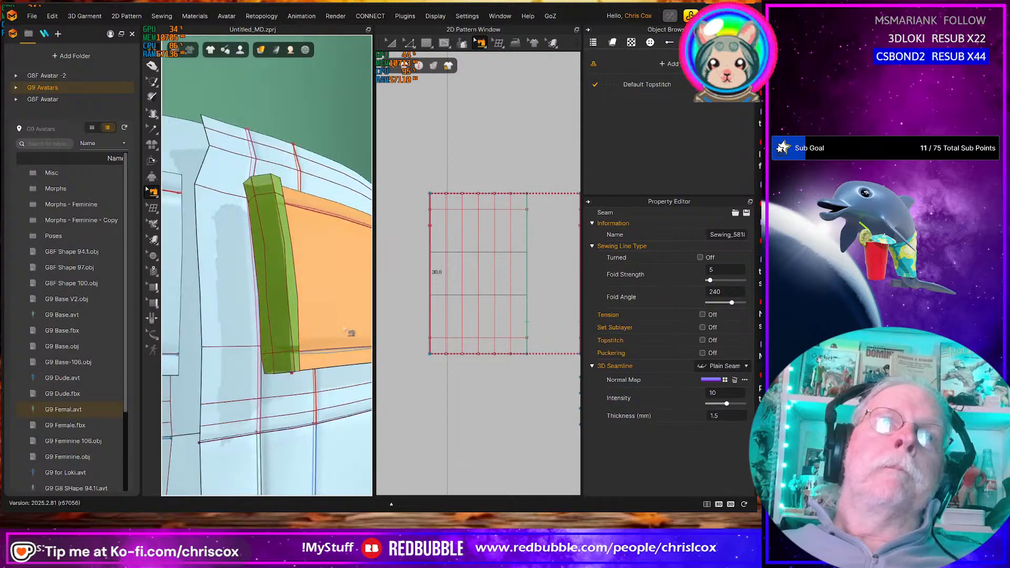
{"action": "left_click", "coordinate": [292, 320]}
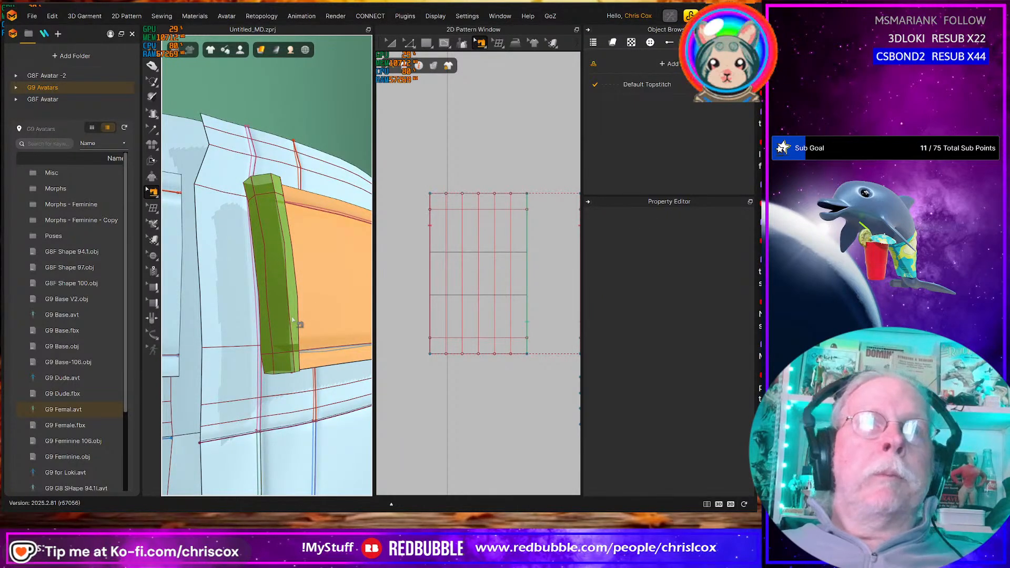
{"action": "right_click_drag", "start_coordinate": [292, 319], "coordinate": [315, 280]}
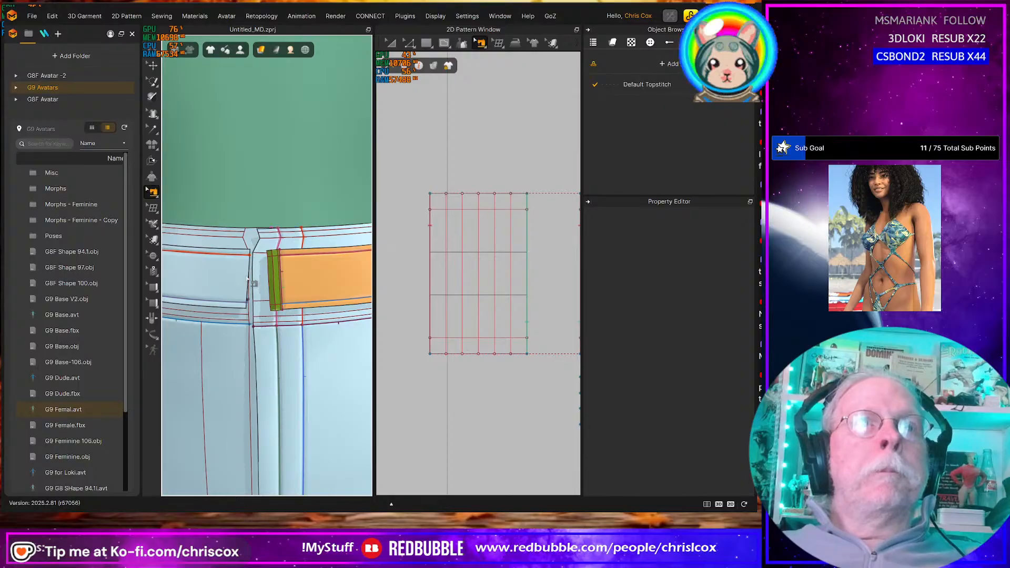
Inspect the folded belt end in 3D, select the belt piece opposite it, and view the full trouser front
{"action": "right_click_drag", "start_coordinate": [243, 290], "coordinate": [258, 266]}
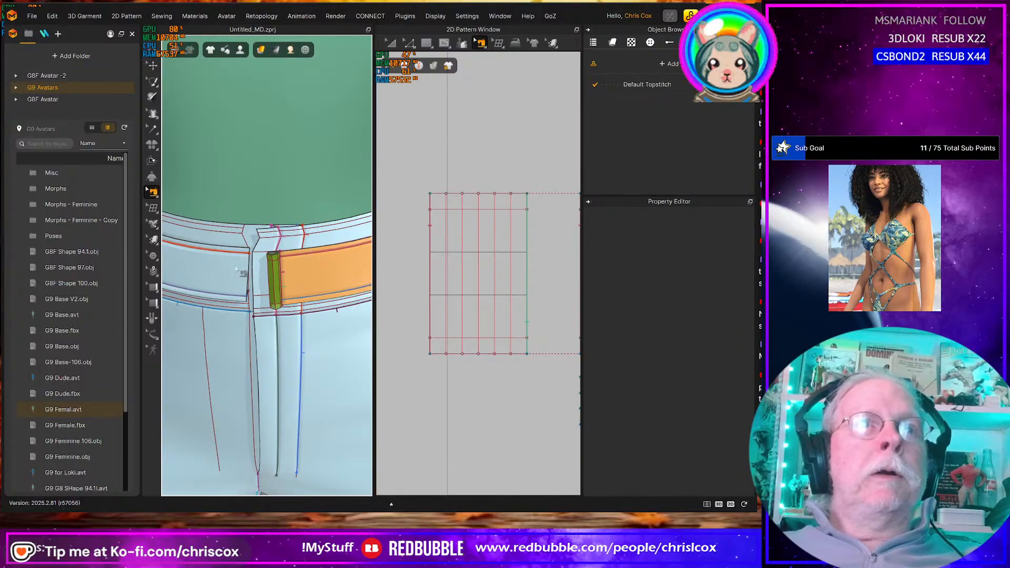
{"action": "scroll", "coordinate": [235, 268], "scroll_direction": "down", "scroll_amount": 2}
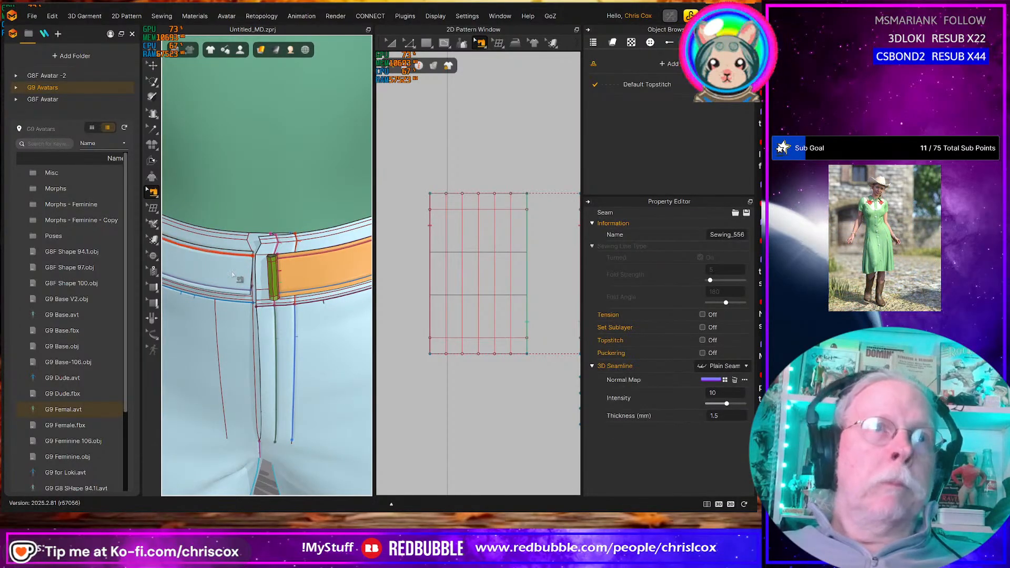
{"action": "key", "text": "q"}
{"action": "left_click", "coordinate": [233, 272]}
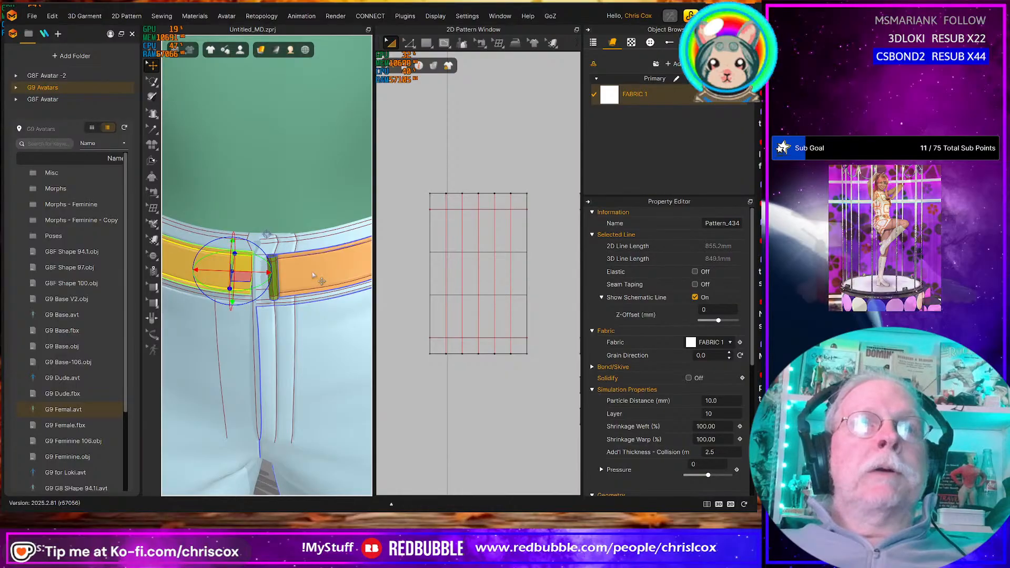
{"action": "scroll", "coordinate": [297, 289], "scroll_direction": "down", "scroll_amount": 8}
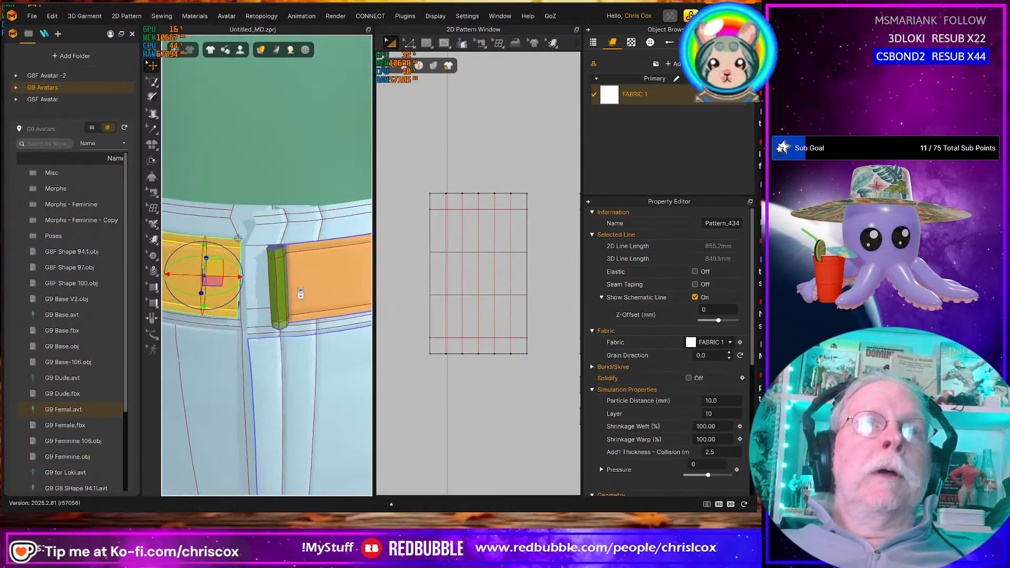
{"action": "scroll", "coordinate": [298, 291], "scroll_direction": "down", "scroll_amount": 3}
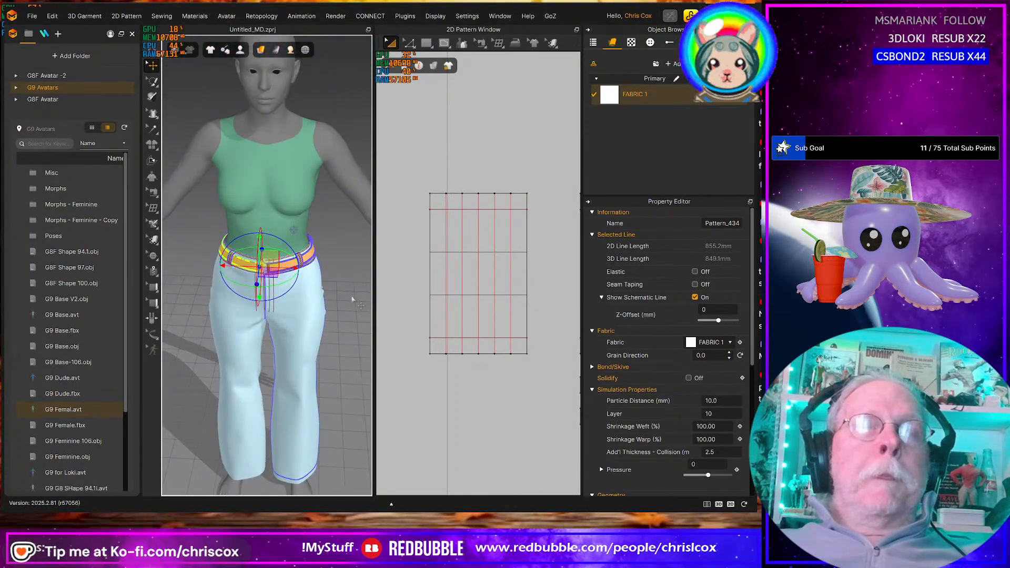
{"action": "right_click_drag", "start_coordinate": [280, 331], "coordinate": [398, 325]}
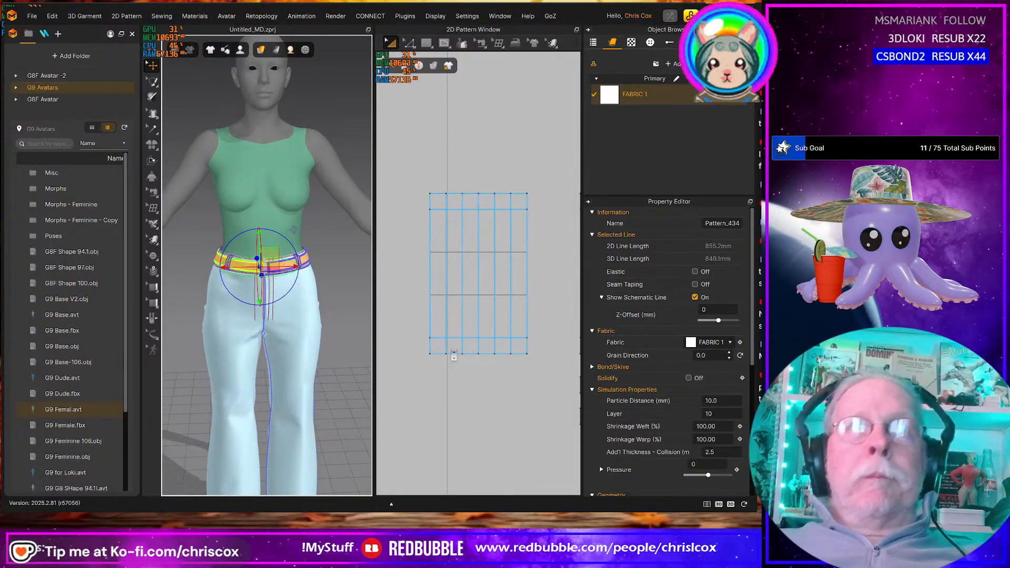
Extend the opposite belt piece's free end edge outward by 125 mm with Offset Pattern Outline, creating an internal line
{"action": "scroll", "coordinate": [450, 351], "scroll_direction": "down", "scroll_amount": 7}
{"action": "middle_click_drag", "start_coordinate": [455, 352], "coordinate": [567, 342]}
{"action": "scroll", "coordinate": [520, 345], "scroll_direction": "up", "scroll_amount": 3}
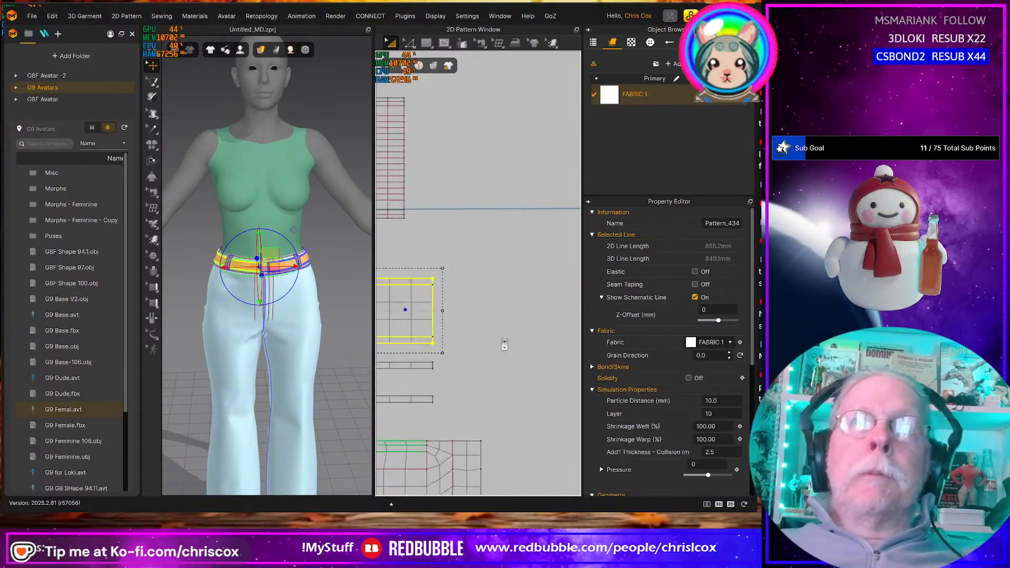
{"action": "middle_click_drag", "start_coordinate": [480, 327], "coordinate": [497, 332]}
{"action": "key", "text": "z"}
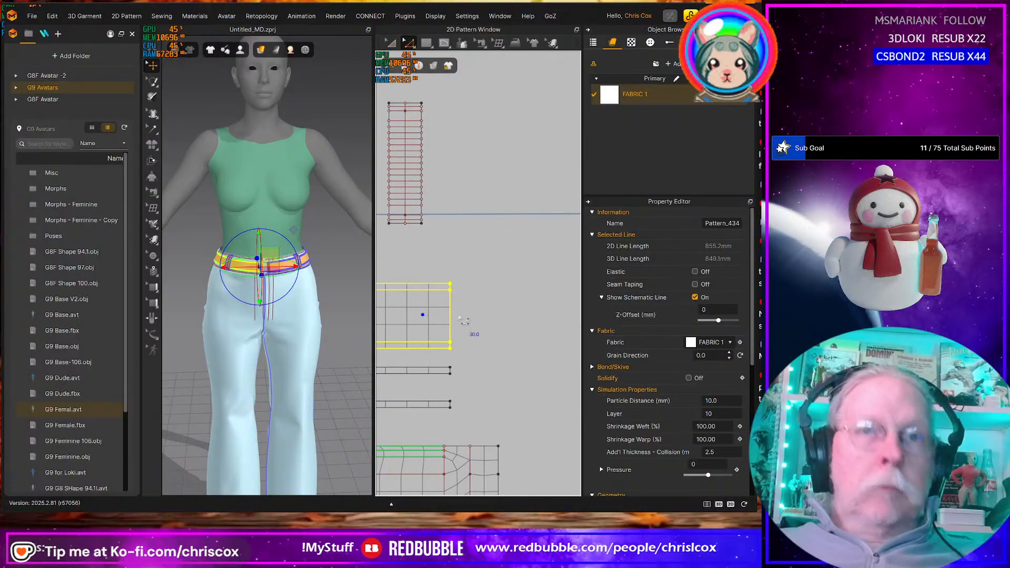
{"action": "right_click", "coordinate": [454, 315]}
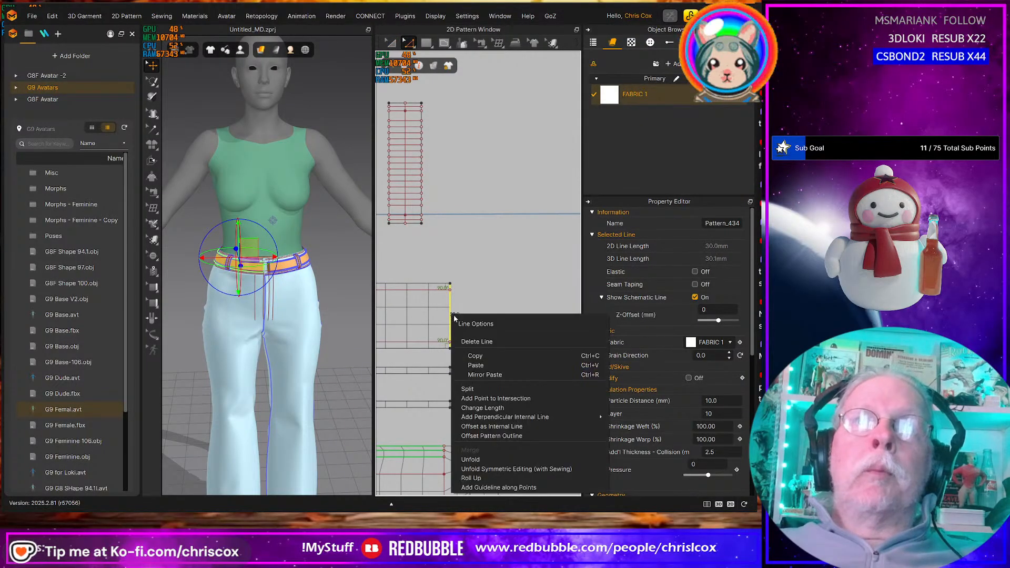
{"action": "left_click", "coordinate": [516, 435]}
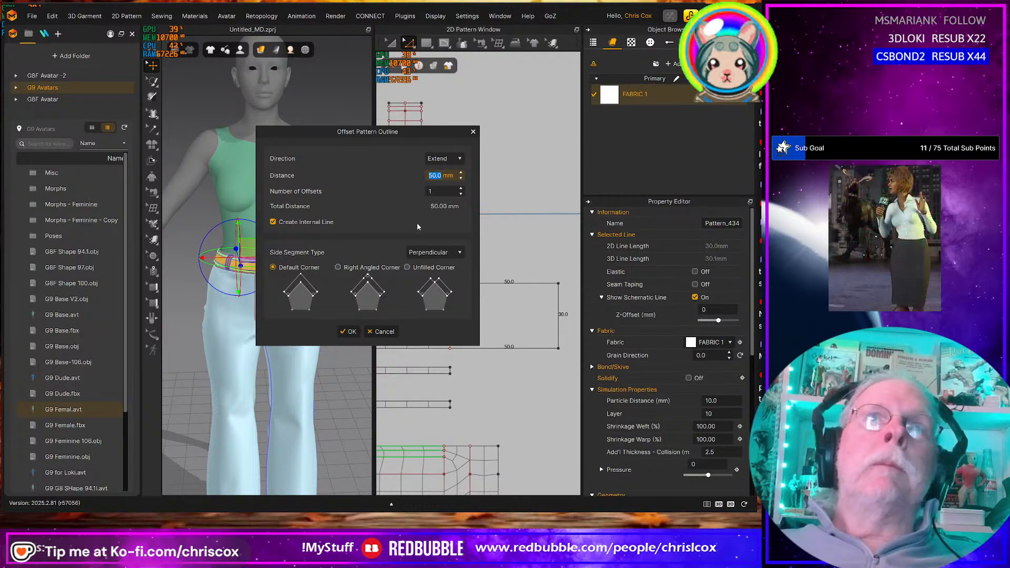
{"action": "left_click_drag", "start_coordinate": [399, 142], "coordinate": [549, 63]}
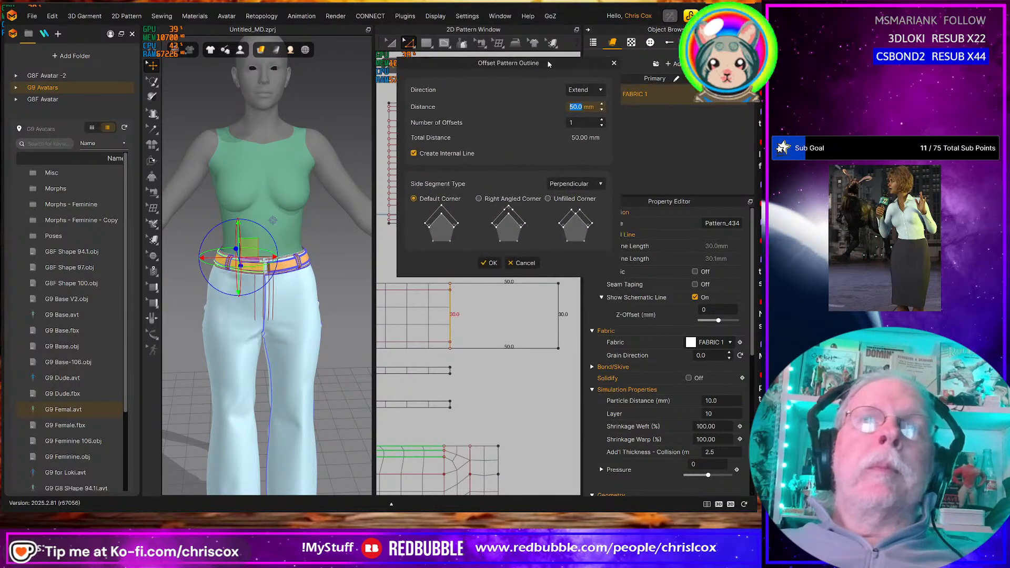
{"action": "type", "text": "100"}
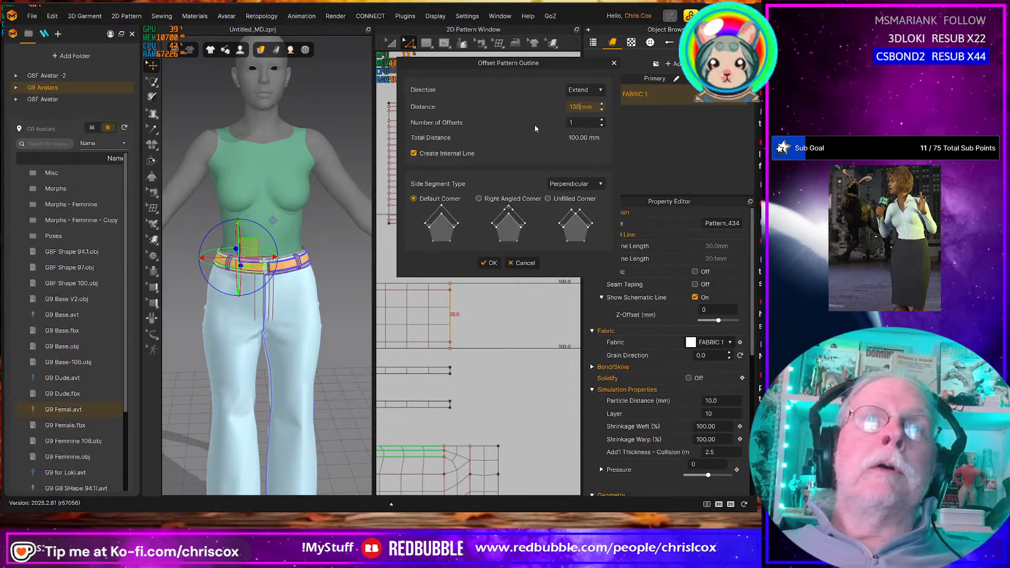
{"action": "key", "text": "BackSpace"}
{"action": "key", "text": "BackSpace"}
{"action": "type", "text": "25"}
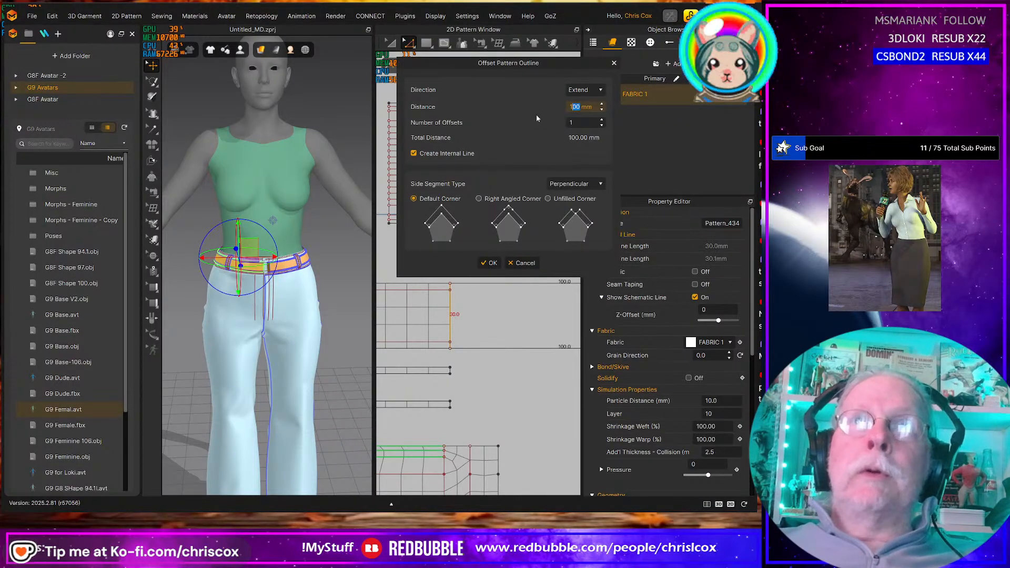
{"action": "left_click", "coordinate": [489, 263]}
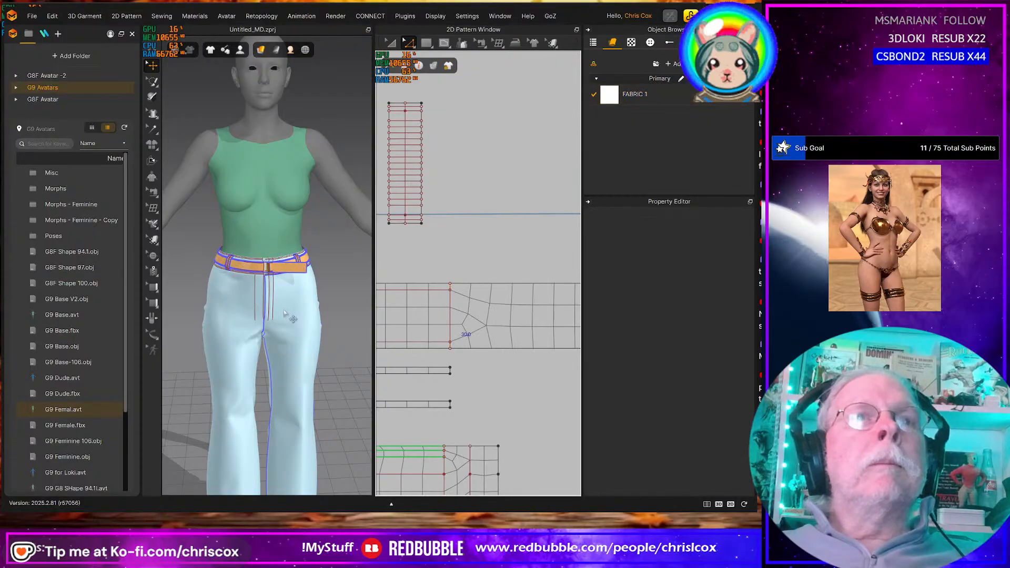
Examine the extended belt end in 3D and where its 2D pattern overlaps the end piece and neighbouring belt pattern
{"action": "scroll", "coordinate": [284, 314], "scroll_direction": "up", "scroll_amount": 6}
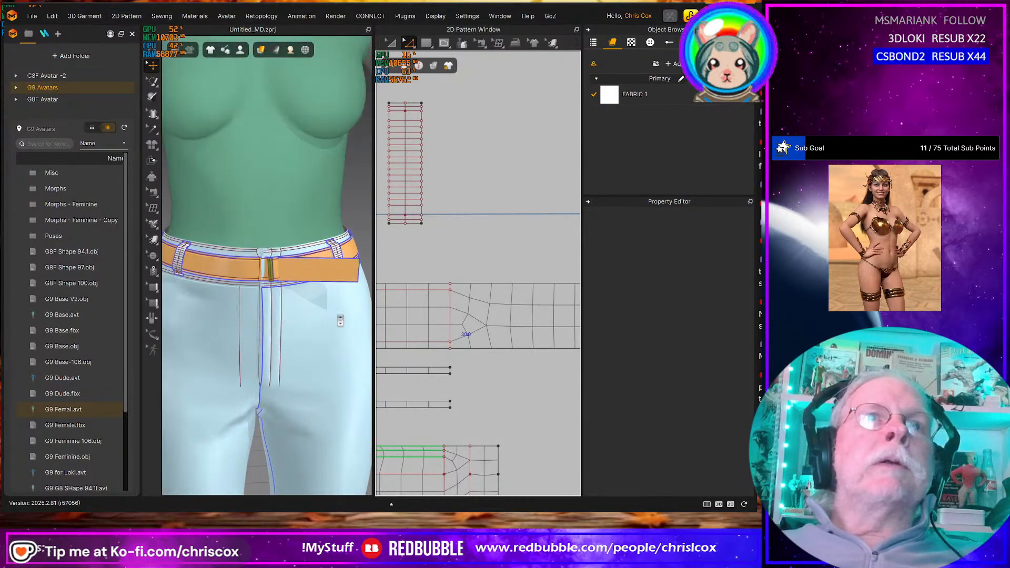
{"action": "middle_click_drag", "start_coordinate": [450, 347], "coordinate": [405, 352]}
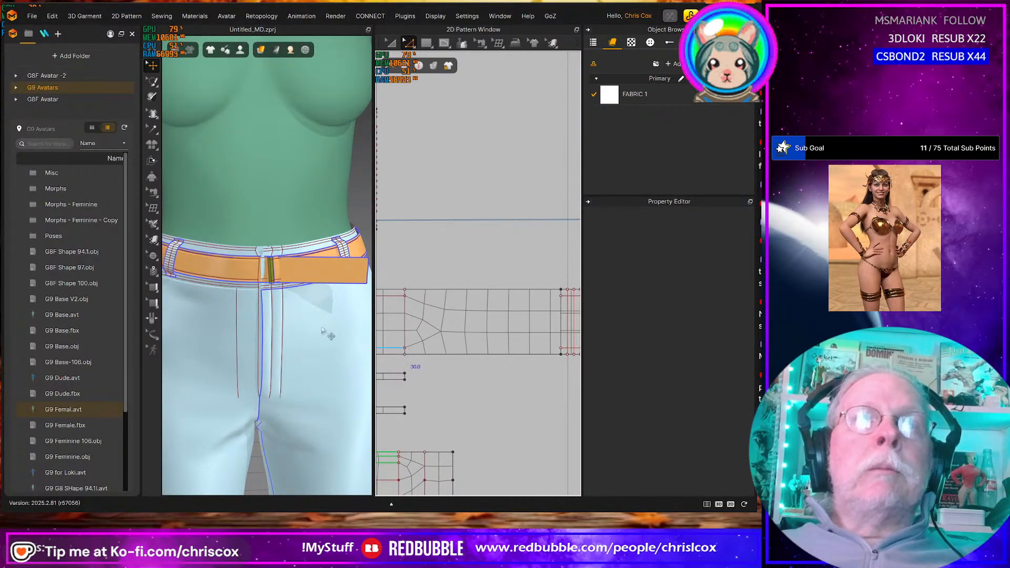
{"action": "right_click_drag", "start_coordinate": [327, 335], "coordinate": [307, 348]}
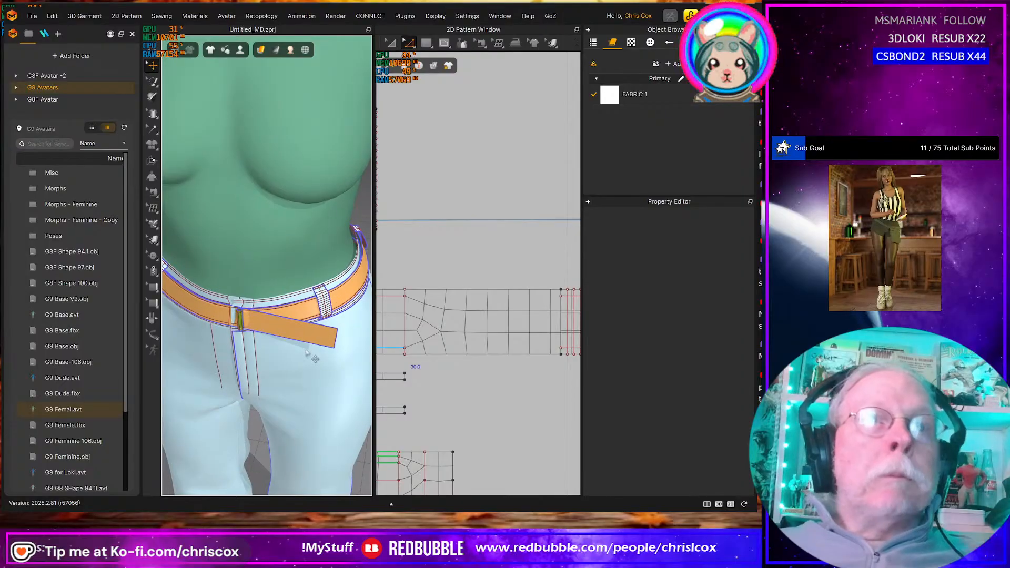
{"action": "middle_click_drag", "start_coordinate": [504, 367], "coordinate": [359, 360]}
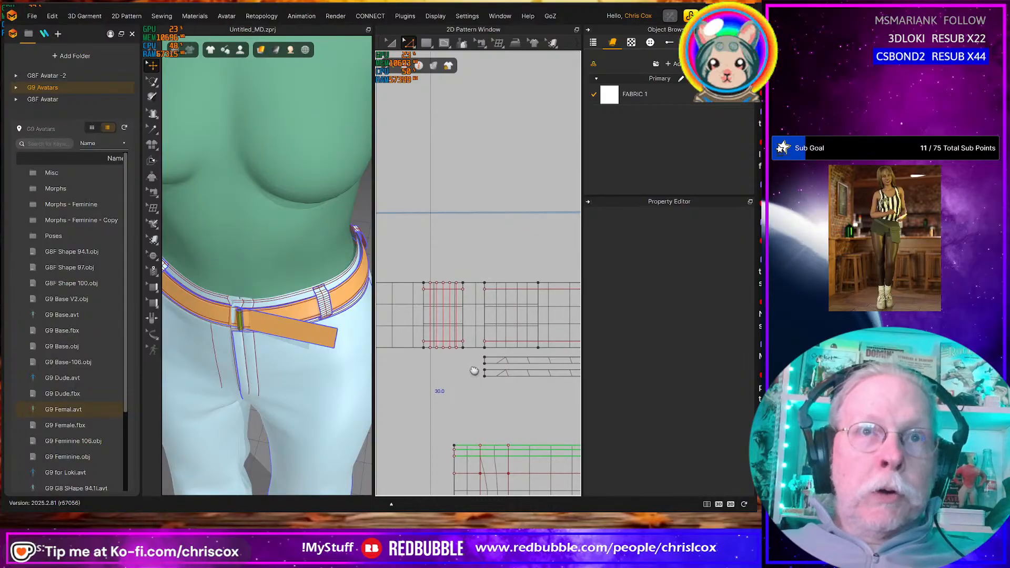
{"action": "middle_click_drag", "start_coordinate": [474, 371], "coordinate": [518, 367]}
{"action": "left_click", "coordinate": [425, 343]}
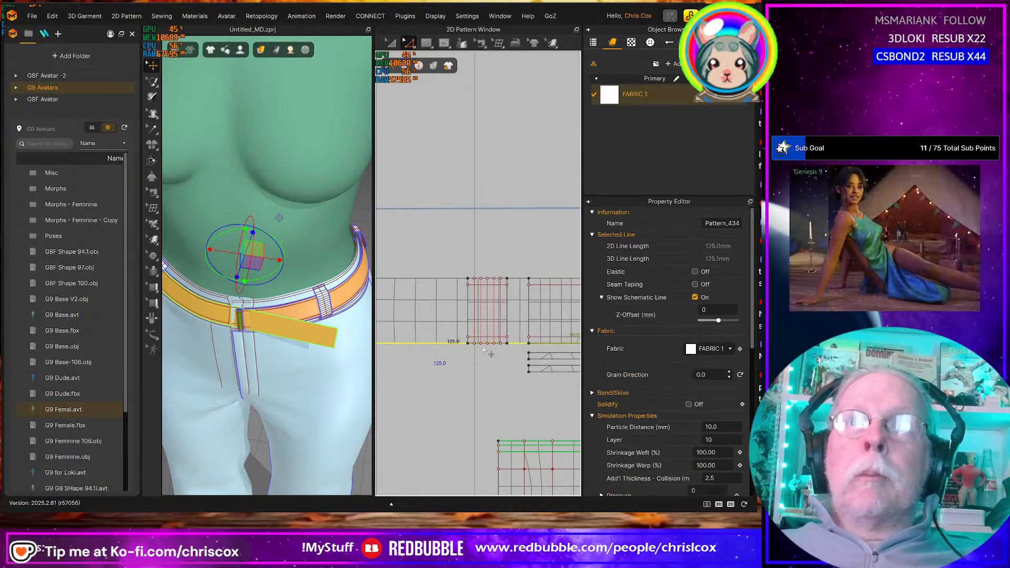
{"action": "middle_click_drag", "start_coordinate": [448, 363], "coordinate": [446, 364]}
{"action": "middle_click_drag", "start_coordinate": [385, 367], "coordinate": [365, 362]}
{"action": "scroll", "coordinate": [411, 365], "scroll_direction": "down", "scroll_amount": 5}
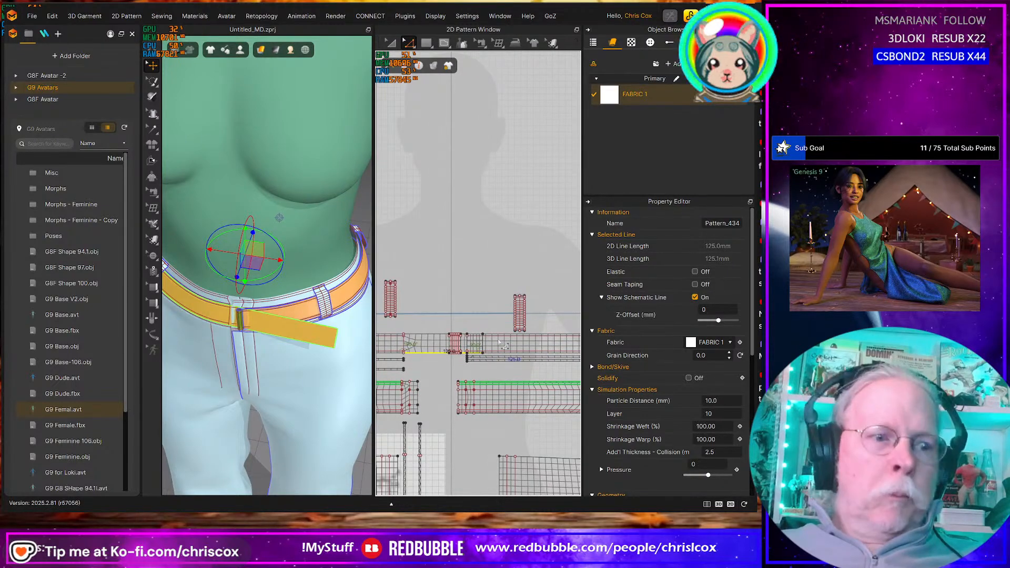
Shift the extended belt pattern sideways in 2D so it clears the separate end piece and the other belt piece
{"action": "key", "text": "a"}
{"action": "left_click", "coordinate": [499, 346]}
{"action": "scroll", "coordinate": [492, 348], "scroll_direction": "up", "scroll_amount": 3}
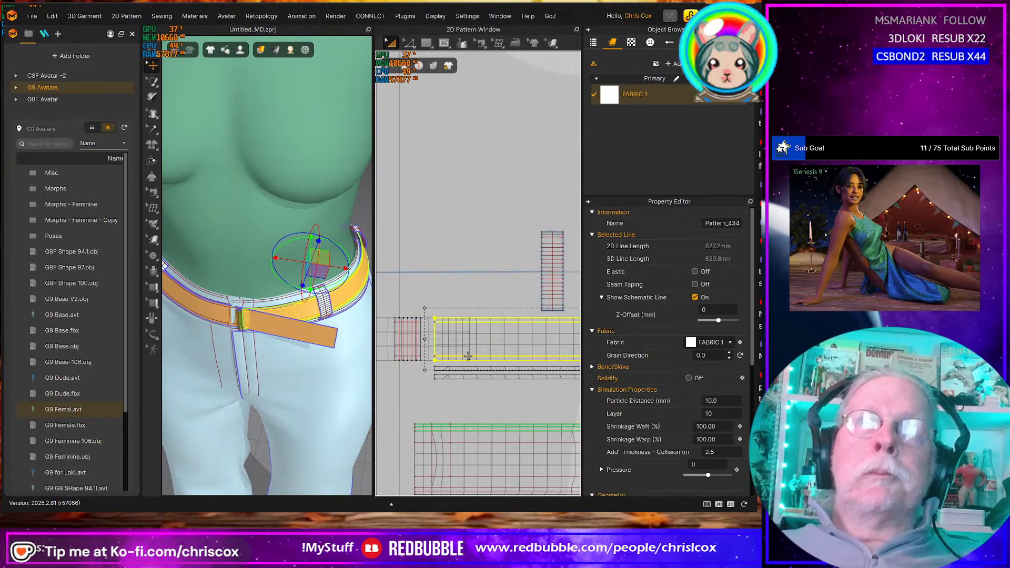
{"action": "left_click", "coordinate": [422, 330], "text": "shift"}
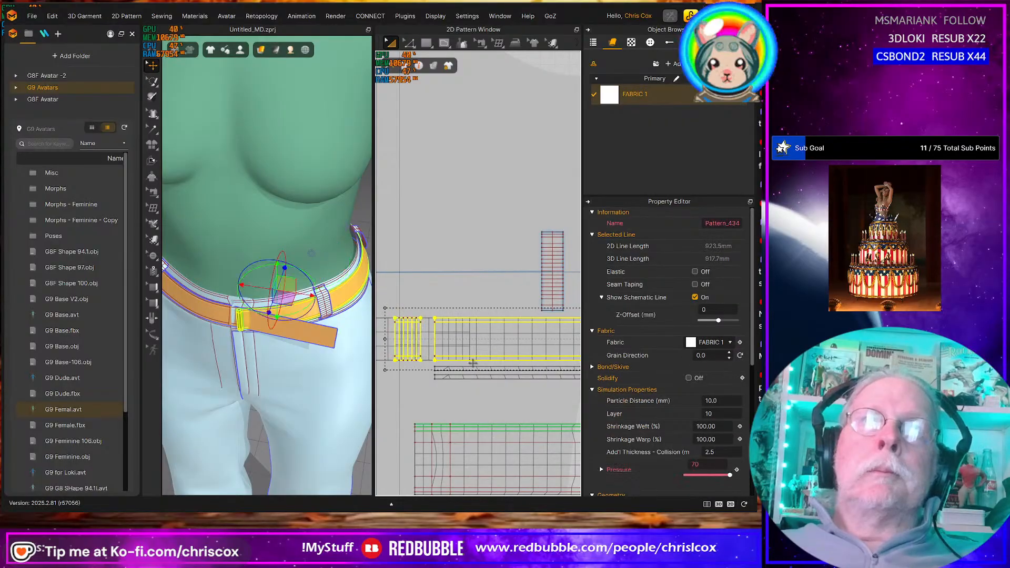
{"action": "scroll", "coordinate": [475, 368], "scroll_direction": "down", "scroll_amount": 3}
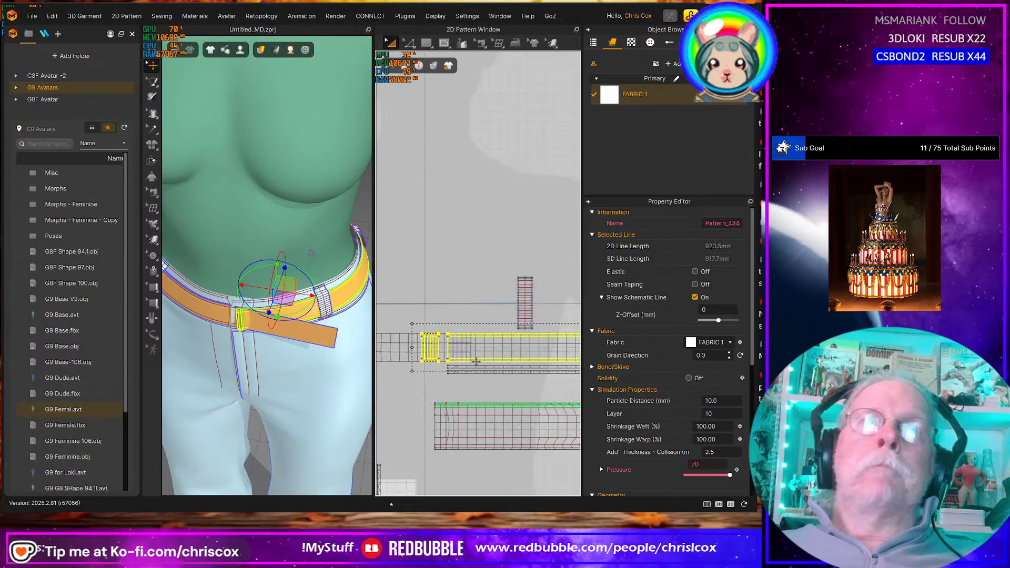
{"action": "middle_click_drag", "start_coordinate": [505, 366], "coordinate": [550, 360]}
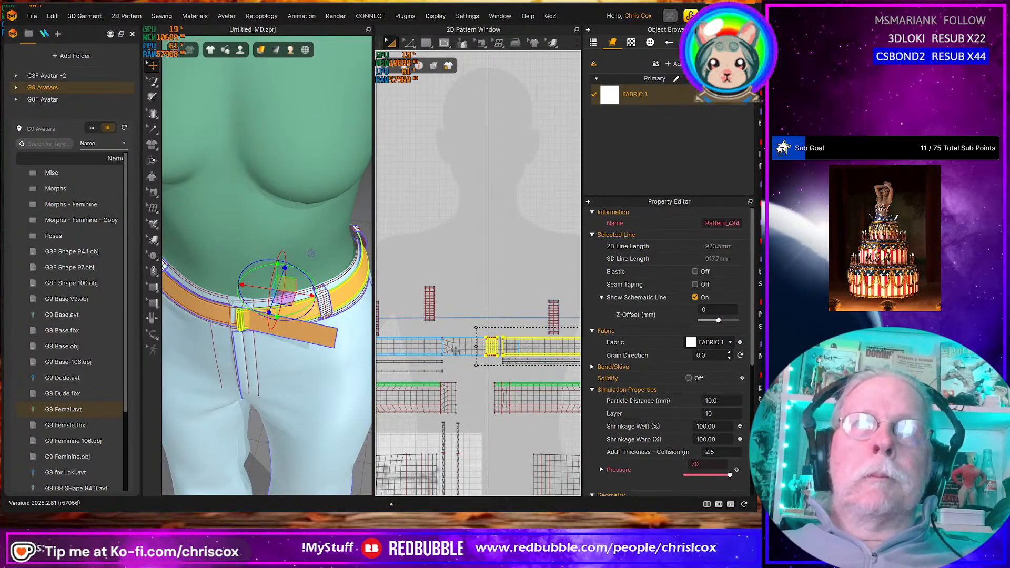
{"action": "left_click", "coordinate": [456, 349]}
{"action": "key", "text": "Left"}
{"action": "key", "text": "Left"}
{"action": "key", "text": "Left"}
{"action": "key", "text": "Left"}
{"action": "key", "text": "Left"}
{"action": "key", "text": "Left"}
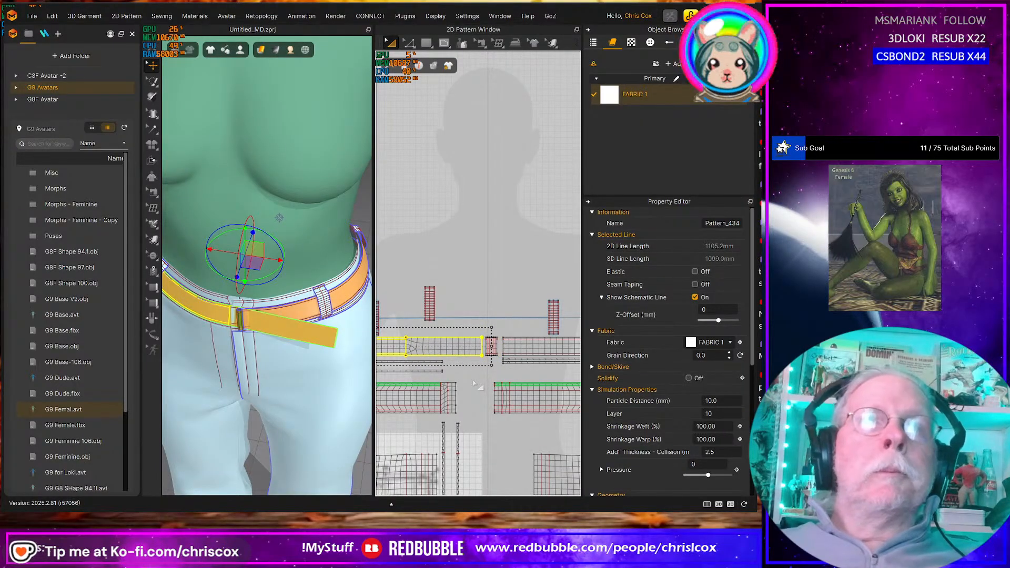
{"action": "left_click", "coordinate": [473, 382]}
Shorten the belt extension slightly by nudging its free end edge inward two increments
{"action": "key", "text": "z"}
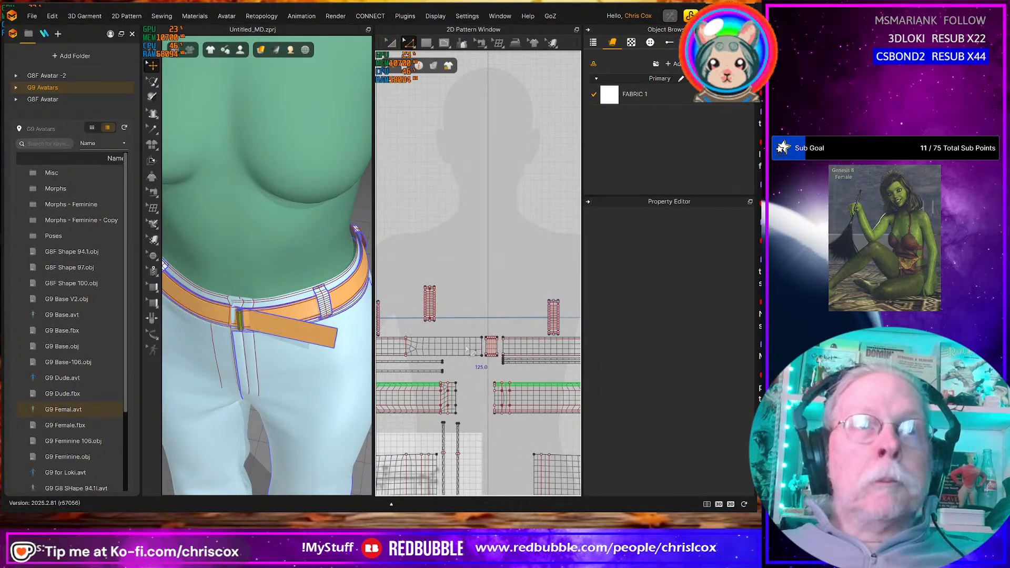
{"action": "left_click", "coordinate": [480, 350]}
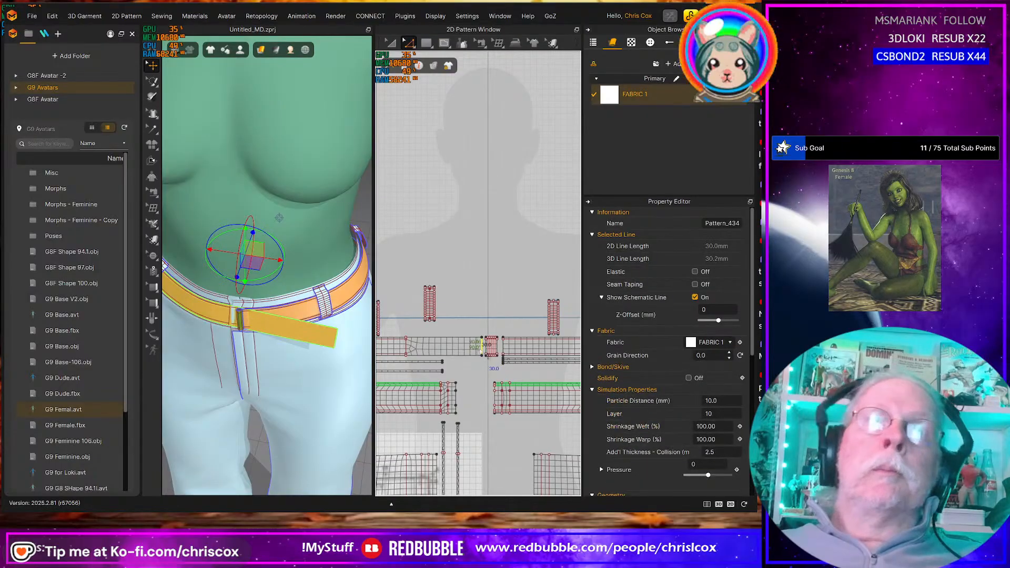
{"action": "key", "text": "Left"}
{"action": "key", "text": "Left"}
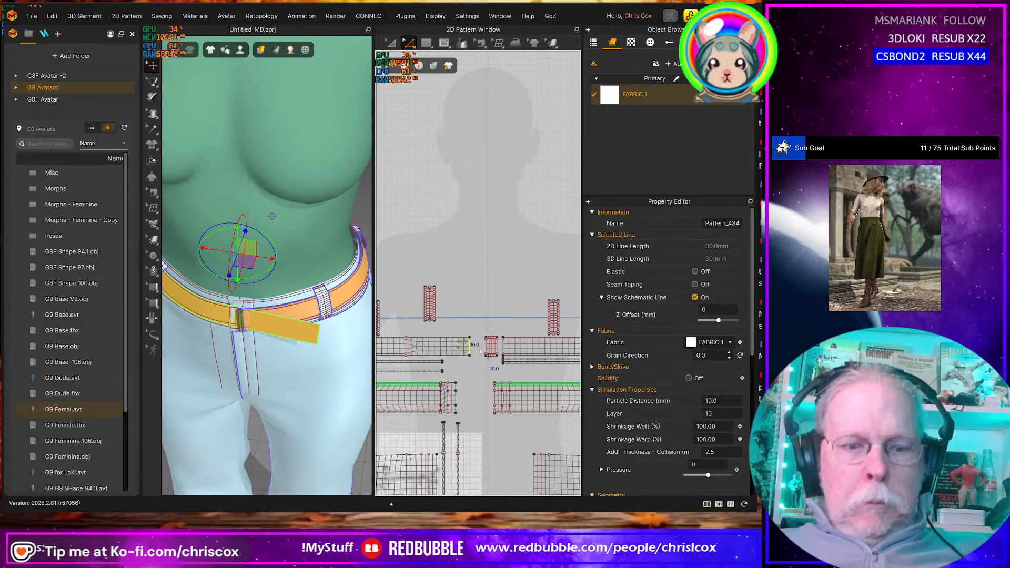
Split the belt extension's free end edge into two equal lines
{"action": "scroll", "coordinate": [469, 351], "scroll_direction": "up", "scroll_amount": 3}
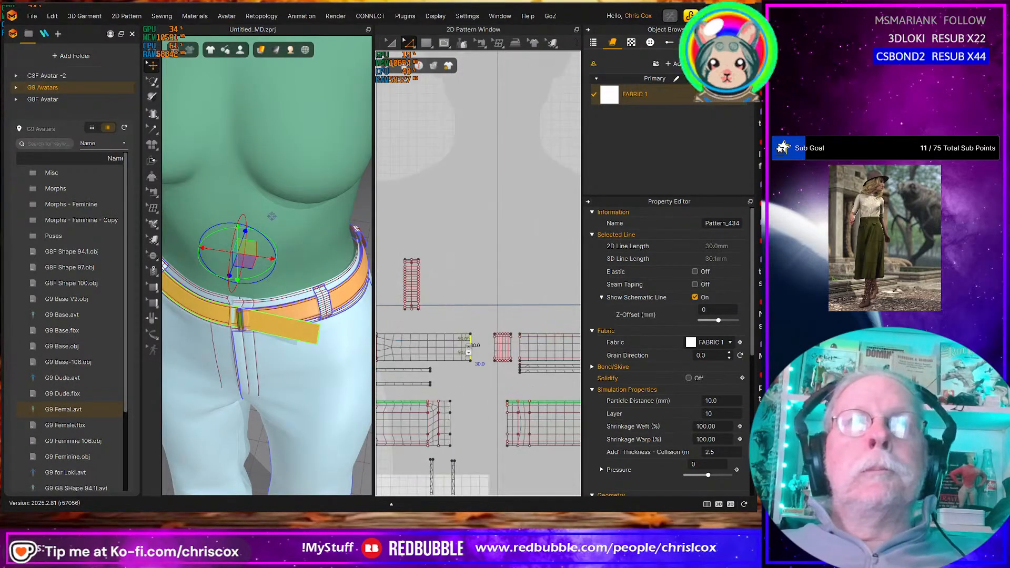
{"action": "scroll", "coordinate": [468, 353], "scroll_direction": "up", "scroll_amount": 3}
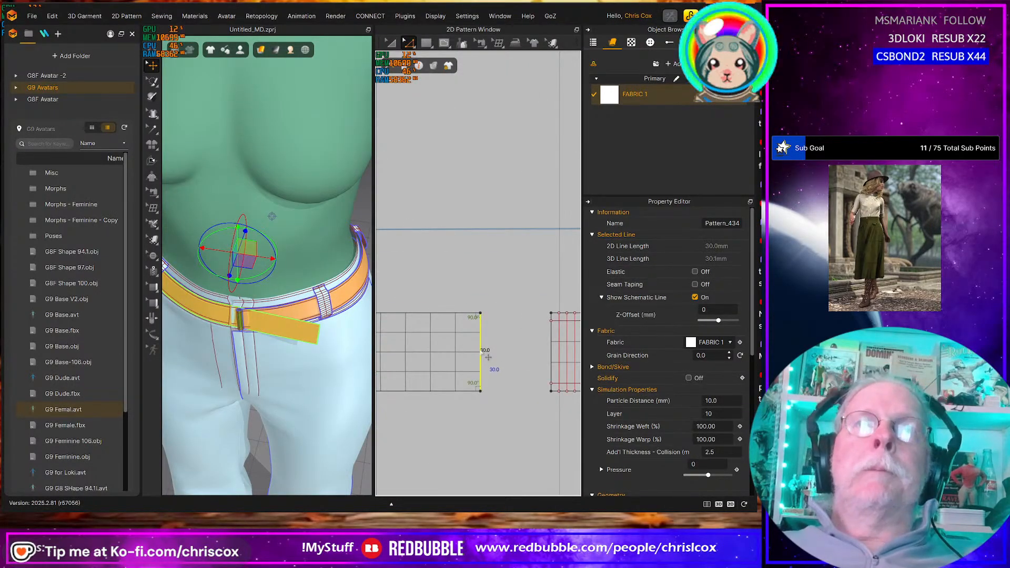
{"action": "right_click", "coordinate": [480, 349]}
{"action": "left_click", "coordinate": [508, 424]}
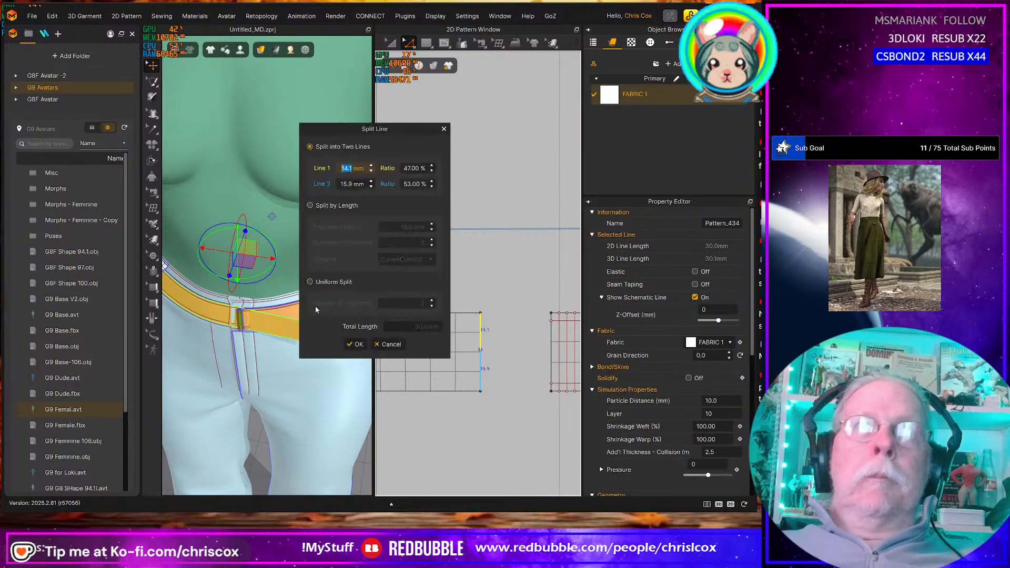
{"action": "left_click", "coordinate": [356, 344]}
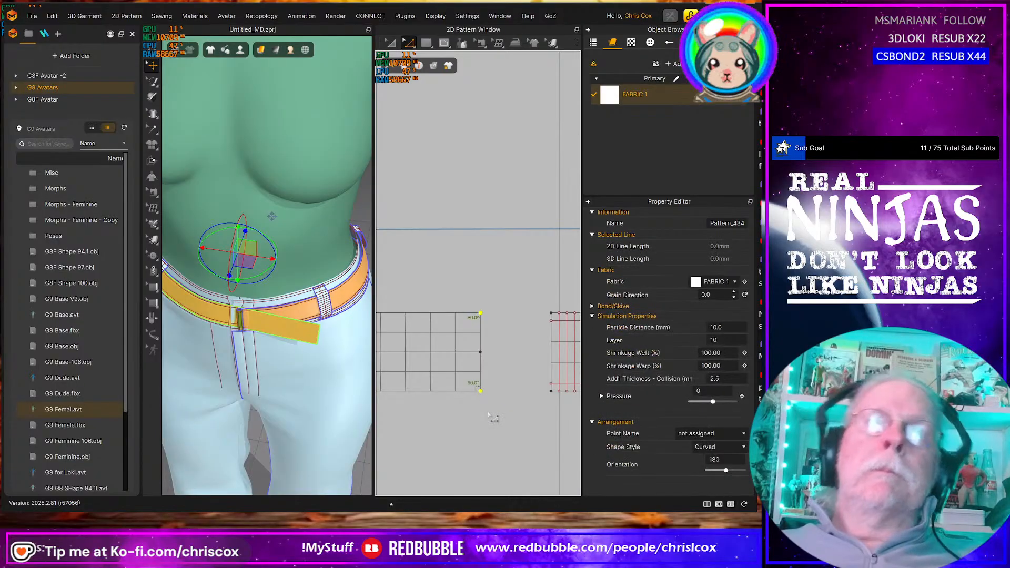
Shift the end's upper and lower corner points back along the belt to form a pointed tip
{"action": "key", "text": "Left"}
{"action": "key", "text": "Left"}
{"action": "key", "text": "Left"}
{"action": "key", "text": "Left"}
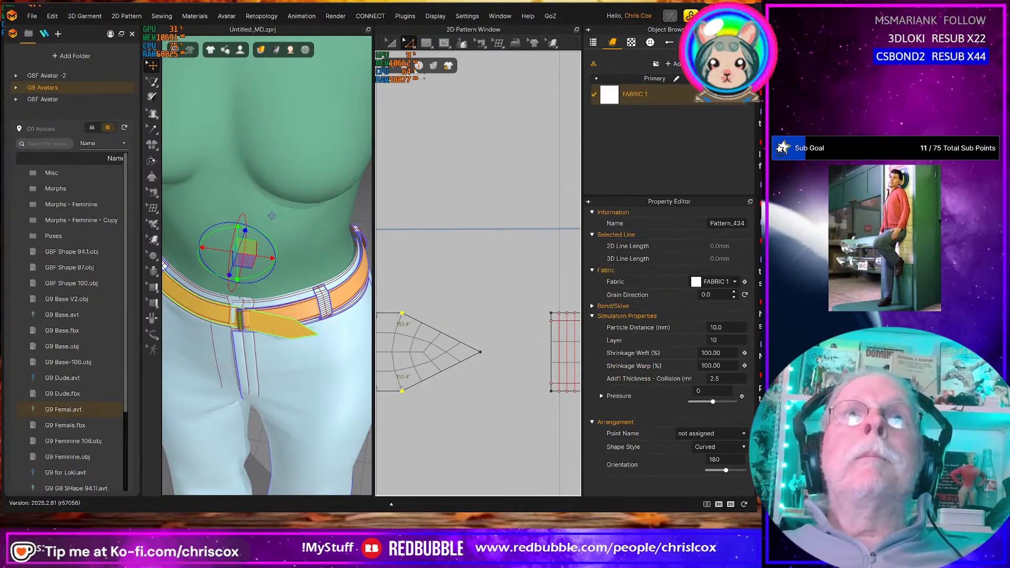
Try to round the upper corner of the belt tip with Smooth Curve
{"action": "left_click", "coordinate": [409, 44]}
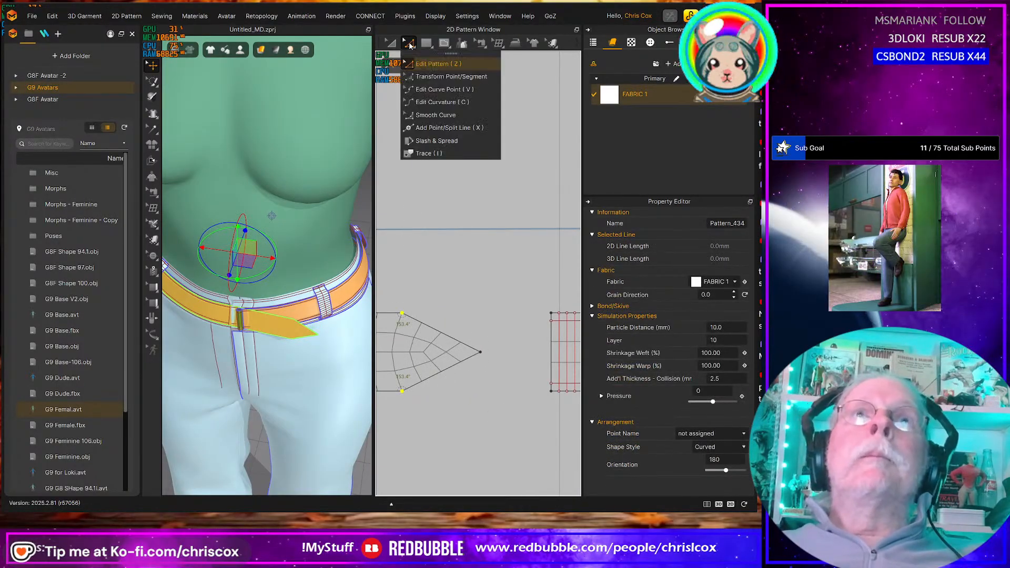
{"action": "left_click", "coordinate": [430, 116]}
{"action": "left_click_drag", "start_coordinate": [402, 314], "coordinate": [464, 358]}
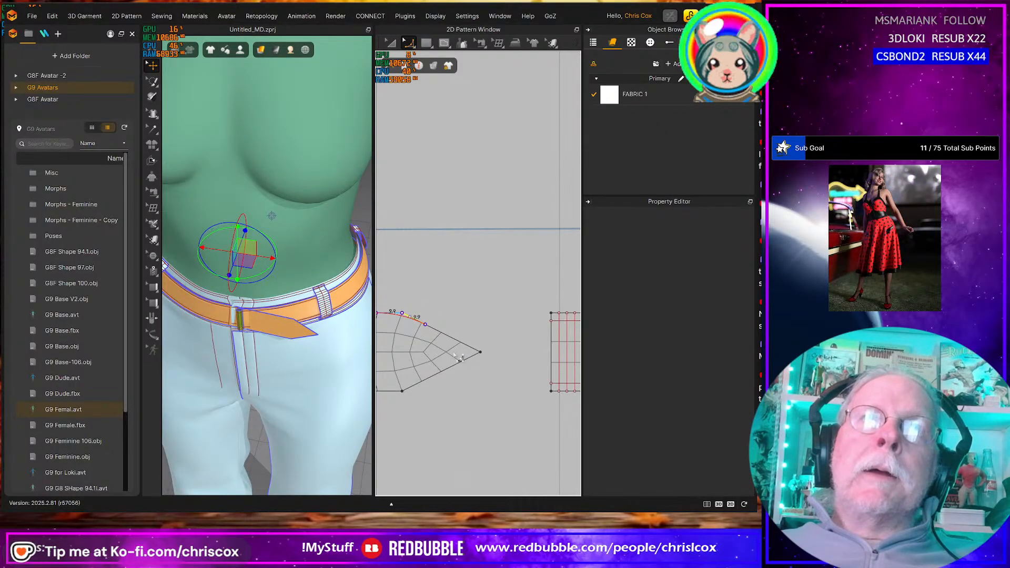
{"action": "left_click_drag", "start_coordinate": [457, 356], "coordinate": [457, 356]}
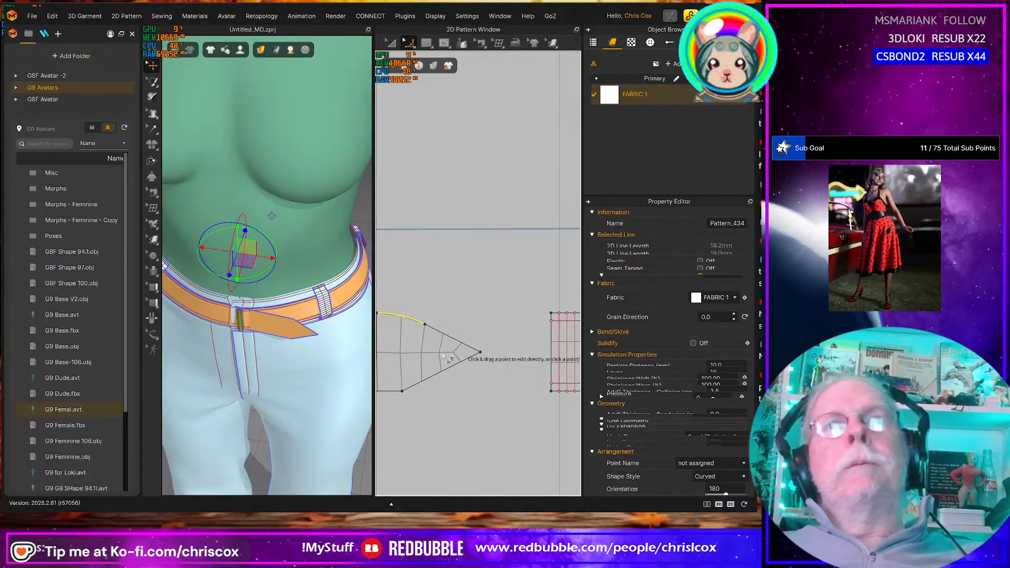
{"action": "key", "text": "ctrl+z"}
Round the belt tip's upper and lower shoulder corners with Smooth Curve, making each curve about 20 mm long
{"action": "middle_click_drag", "start_coordinate": [443, 358], "coordinate": [525, 355]}
{"action": "scroll", "coordinate": [524, 356], "scroll_direction": "down", "scroll_amount": 5}
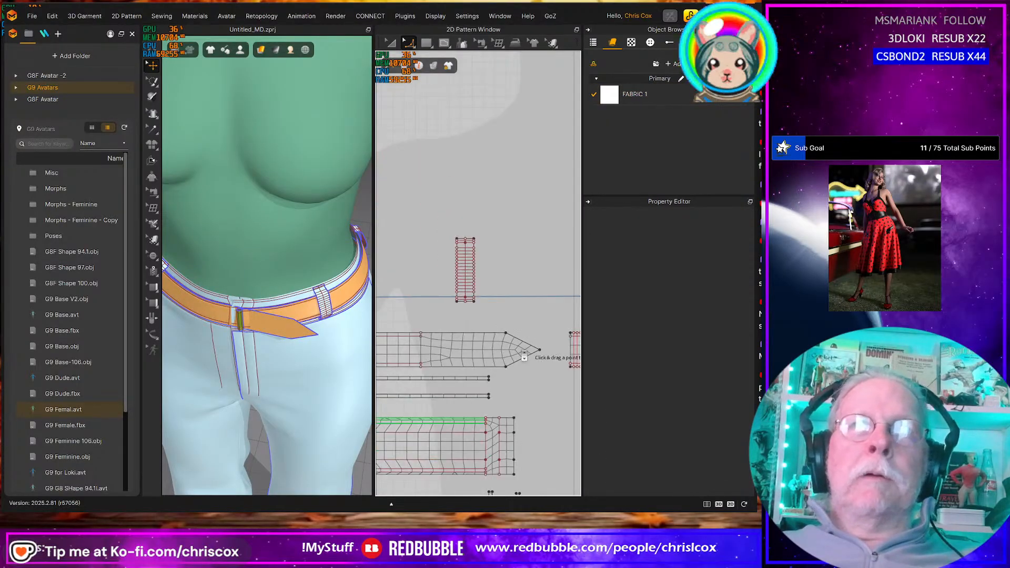
{"action": "scroll", "coordinate": [524, 355], "scroll_direction": "up", "scroll_amount": 5}
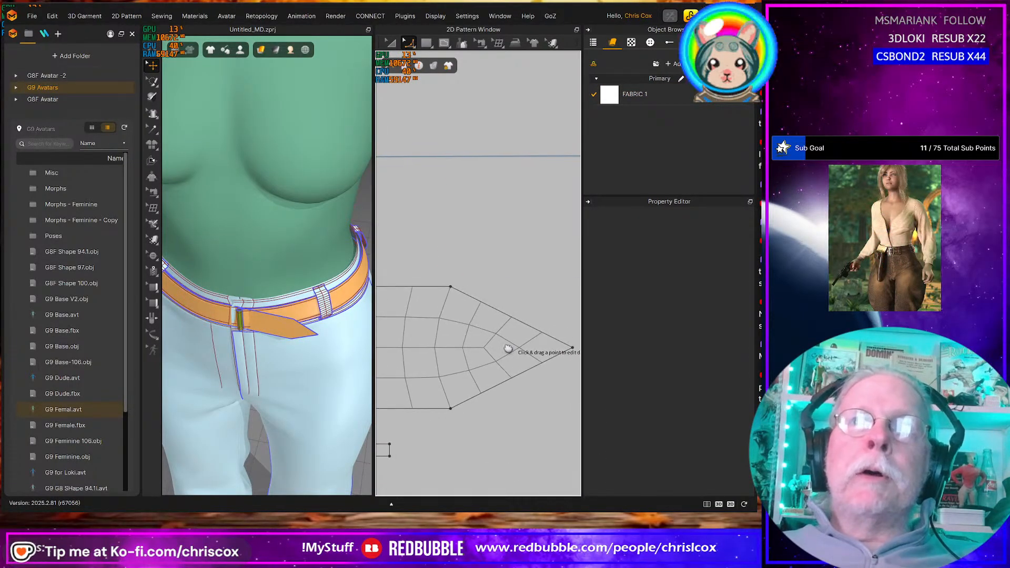
{"action": "middle_click_drag", "start_coordinate": [508, 349], "coordinate": [498, 348]}
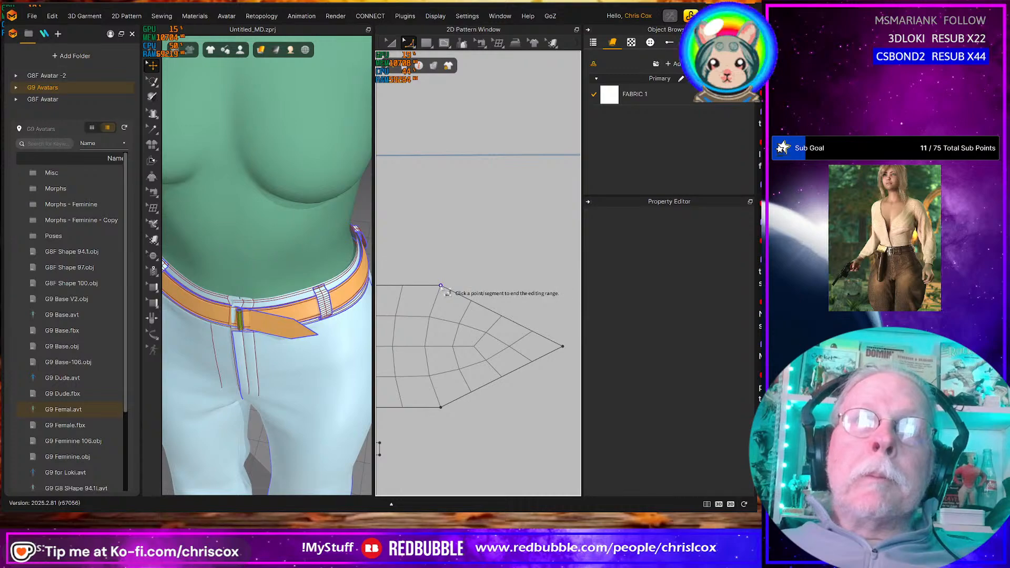
{"action": "left_click_drag", "start_coordinate": [441, 285], "coordinate": [454, 293]}
{"action": "left_click_drag", "start_coordinate": [499, 315], "coordinate": [539, 354]}
{"action": "left_click_drag", "start_coordinate": [441, 407], "coordinate": [514, 350]}
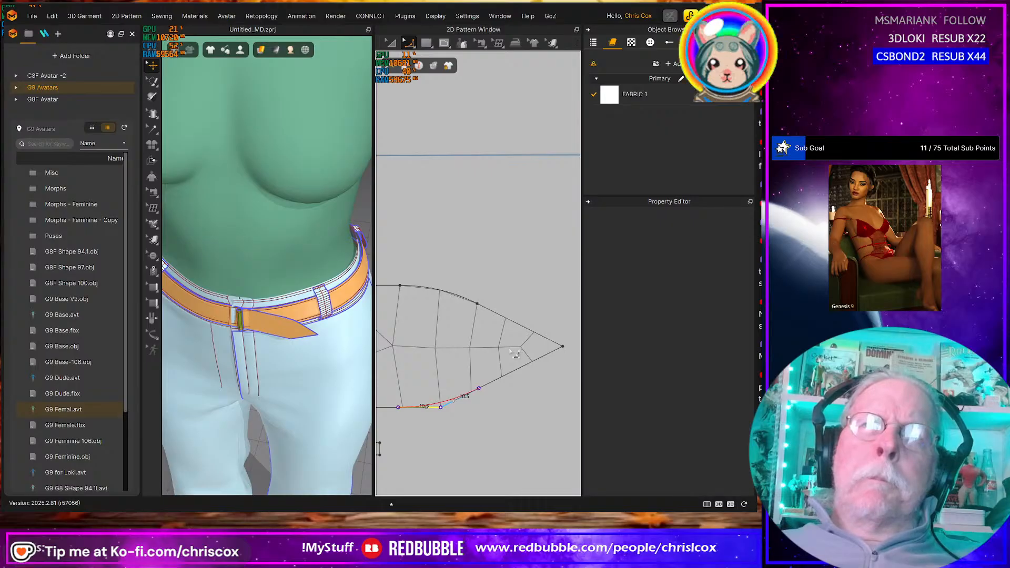
{"action": "left_click_drag", "start_coordinate": [513, 355], "coordinate": [516, 355]}
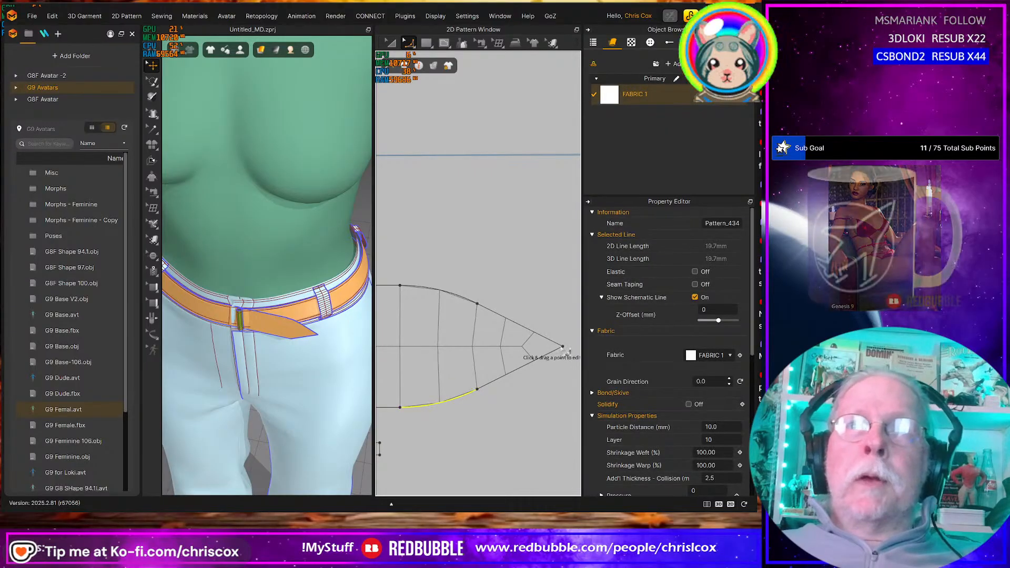
Round the belt tip's sharp end point with Smooth Curve, using a curve about 22 mm long
{"action": "left_click", "coordinate": [567, 338]}
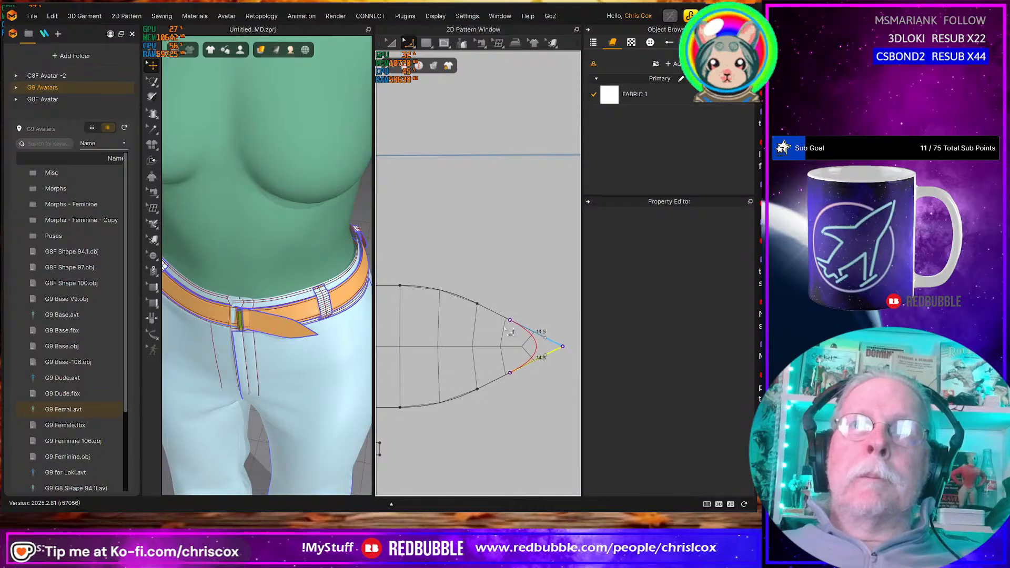
{"action": "left_click", "coordinate": [500, 330]}
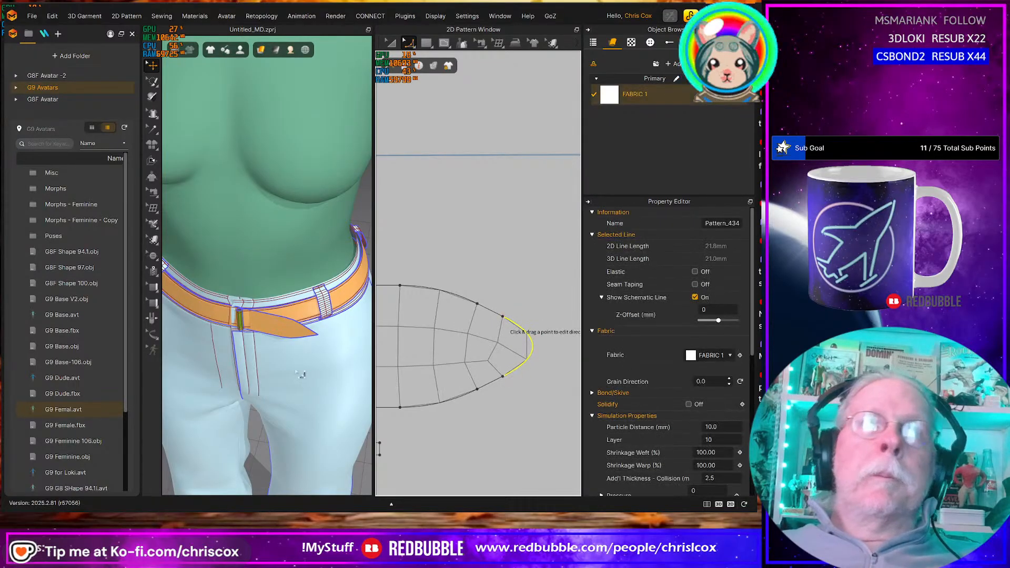
{"action": "right_click_drag", "start_coordinate": [300, 353], "coordinate": [314, 341]}
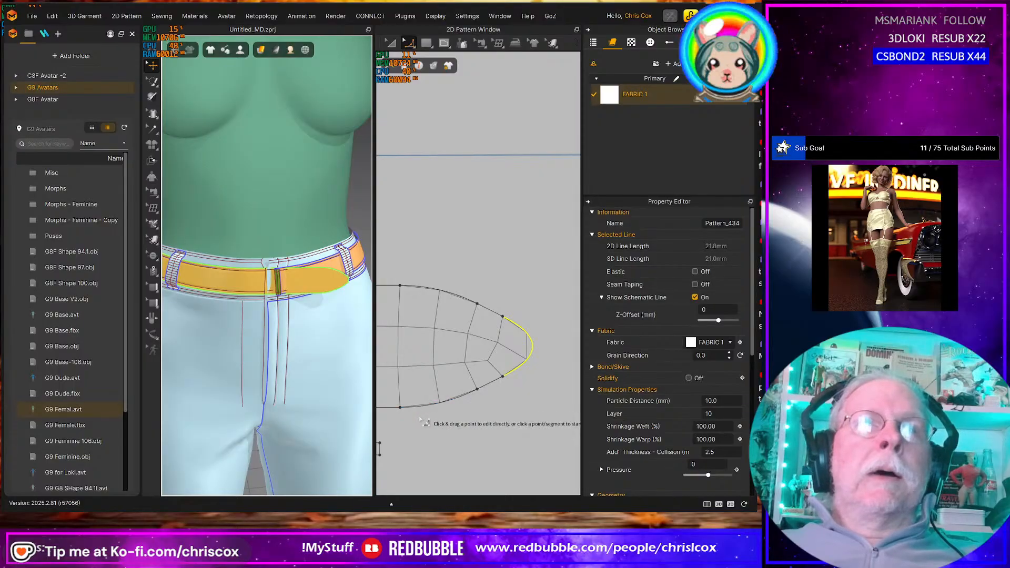
Cut and sew the belt pattern along the vertical internal line where the tip extension begins
{"action": "middle_click_drag", "start_coordinate": [428, 394], "coordinate": [506, 395]}
{"action": "scroll", "coordinate": [506, 395], "scroll_direction": "down", "scroll_amount": 5}
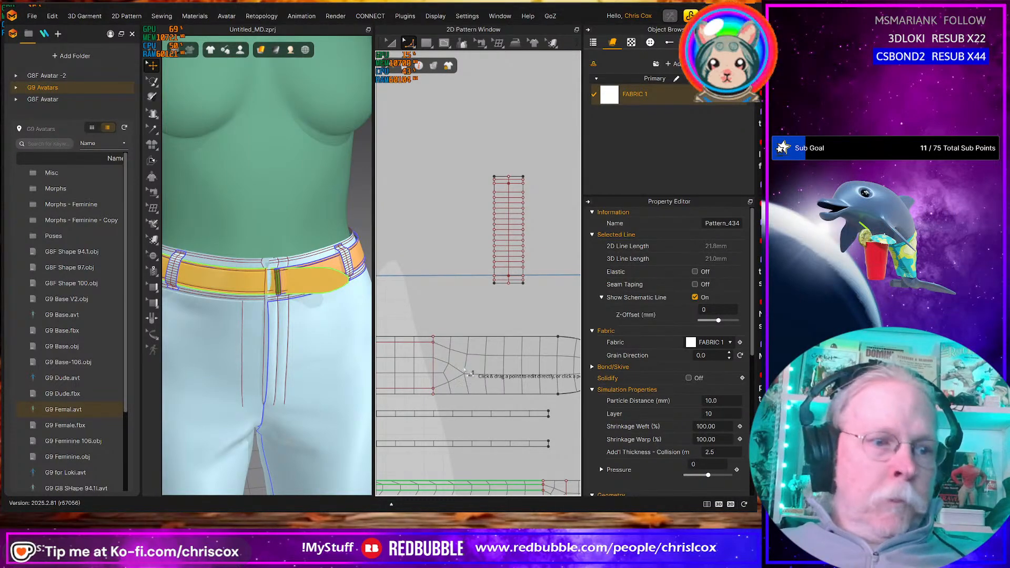
{"action": "key", "text": "a"}
{"action": "key", "text": "z"}
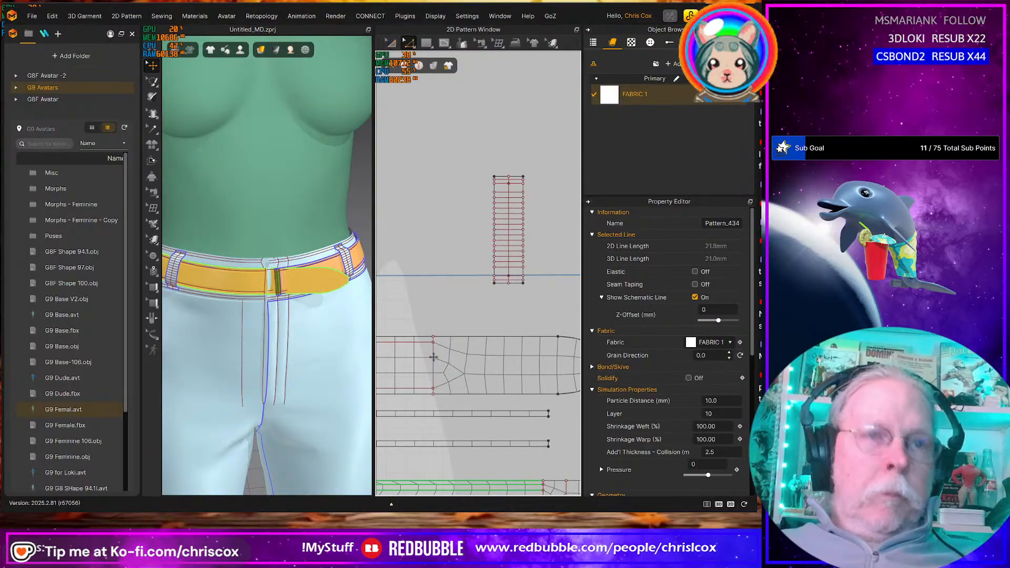
{"action": "left_click", "coordinate": [433, 358]}
{"action": "right_click", "coordinate": [433, 357]}
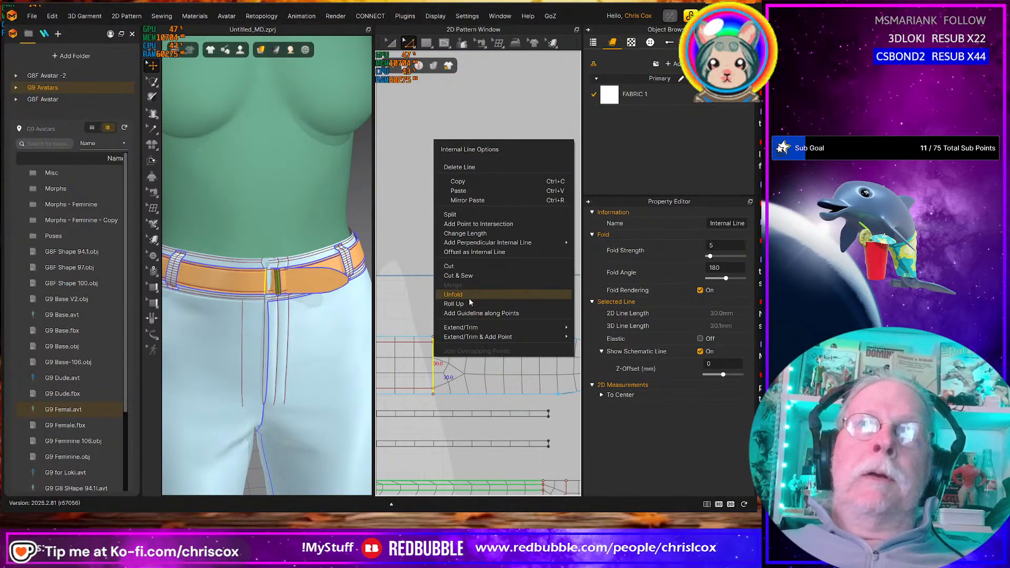
{"action": "left_click", "coordinate": [462, 277]}
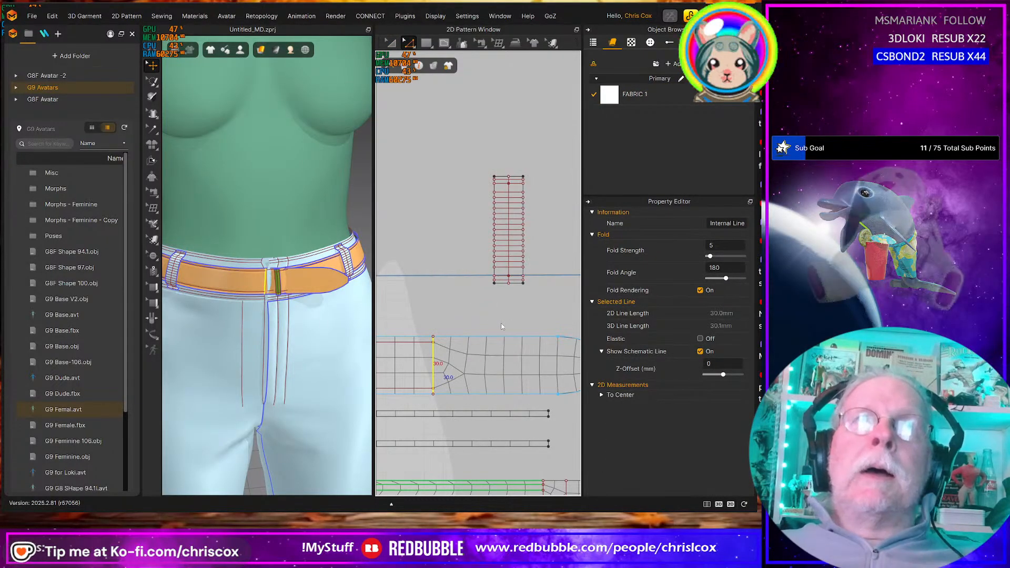
Set the simulation layer of the separated belt tip piece to 15
{"action": "key", "text": "a"}
{"action": "left_click", "coordinate": [520, 364]}
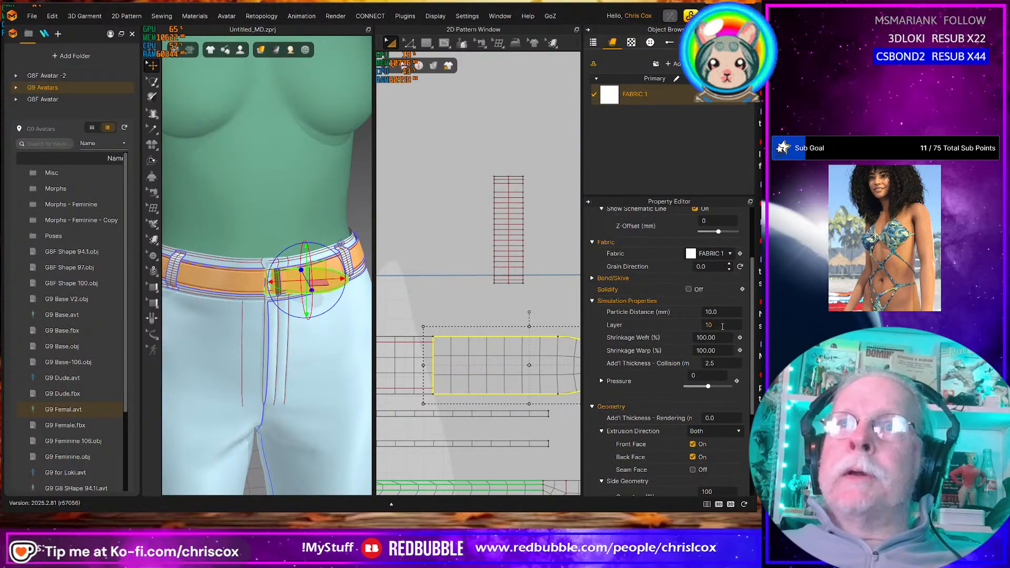
{"action": "left_click", "coordinate": [722, 326]}
{"action": "type", "text": "15"}
{"action": "key", "text": "Return"}
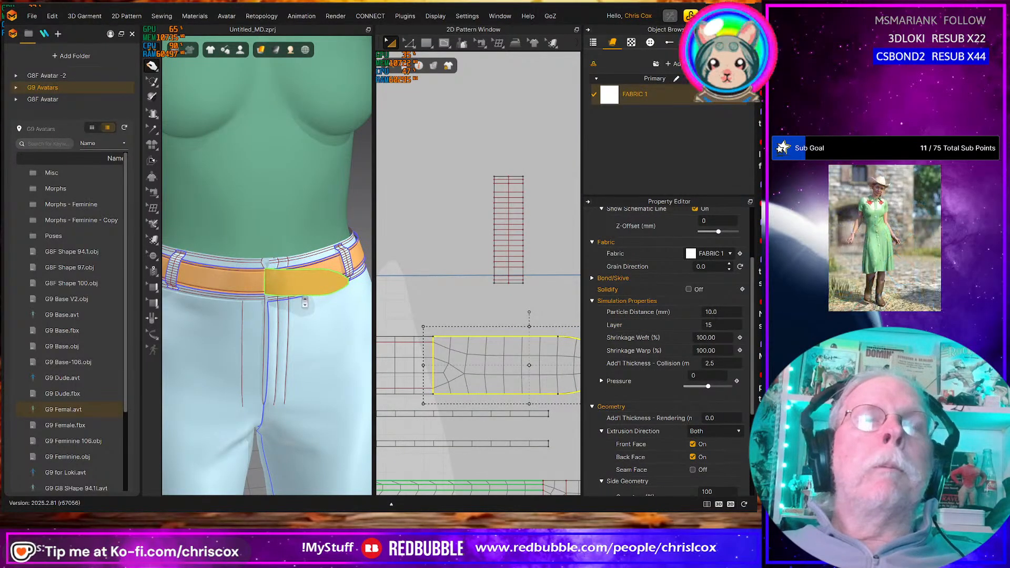
Pull the belt tip piece back along the waist in the 3D simulation
{"action": "scroll", "coordinate": [304, 297], "scroll_direction": "up", "scroll_amount": 5}
{"action": "right_click_drag", "start_coordinate": [327, 311], "coordinate": [235, 321]}
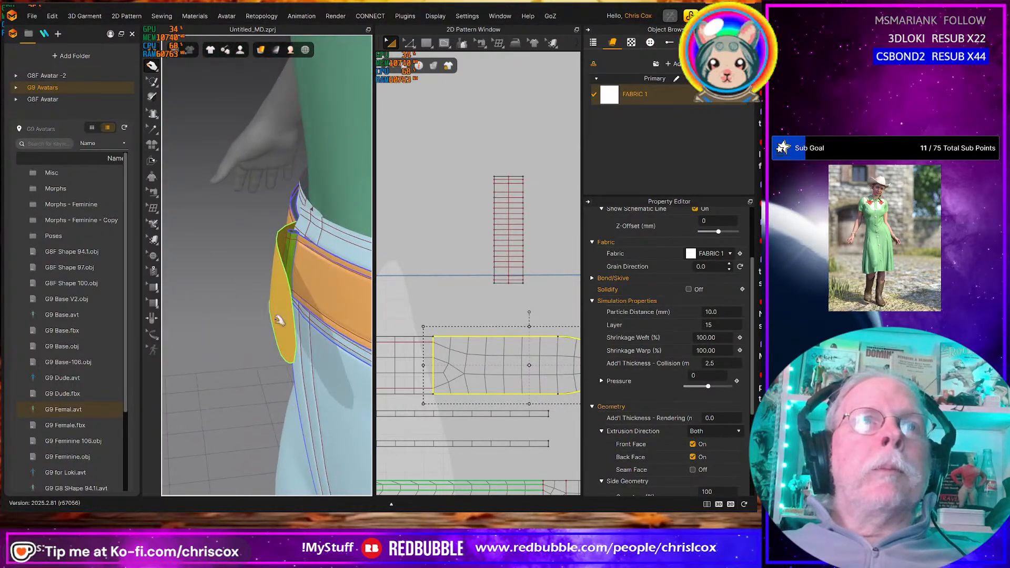
{"action": "left_click_drag", "start_coordinate": [284, 316], "coordinate": [339, 296]}
{"action": "right_click_drag", "start_coordinate": [315, 311], "coordinate": [327, 277]}
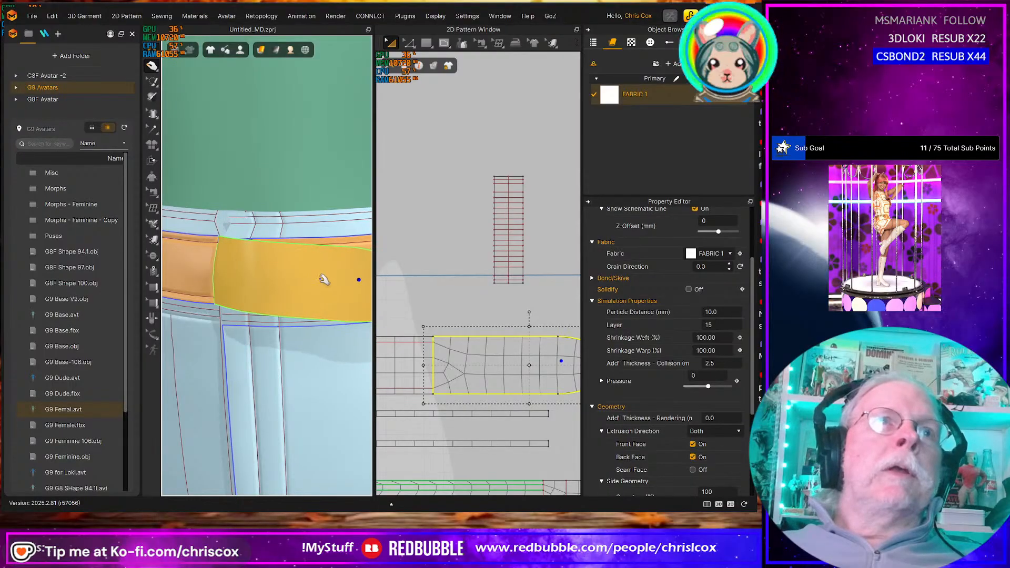
Offset the tip piece's straight upper edge as a single internal line 3 mm inward
{"action": "left_click", "coordinate": [458, 317]}
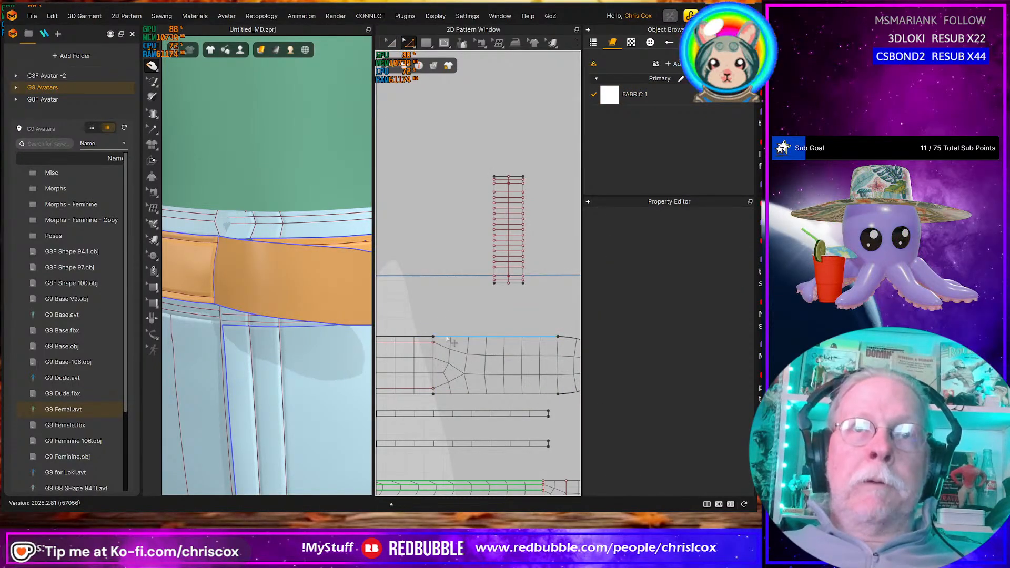
{"action": "left_click", "coordinate": [445, 338]}
{"action": "right_click", "coordinate": [447, 338]}
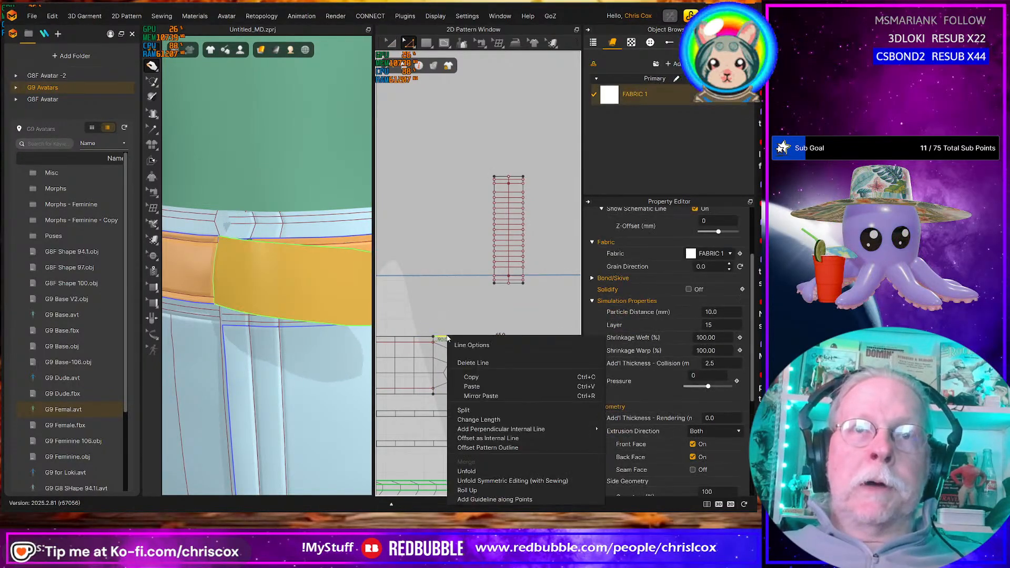
{"action": "left_click", "coordinate": [488, 438]}
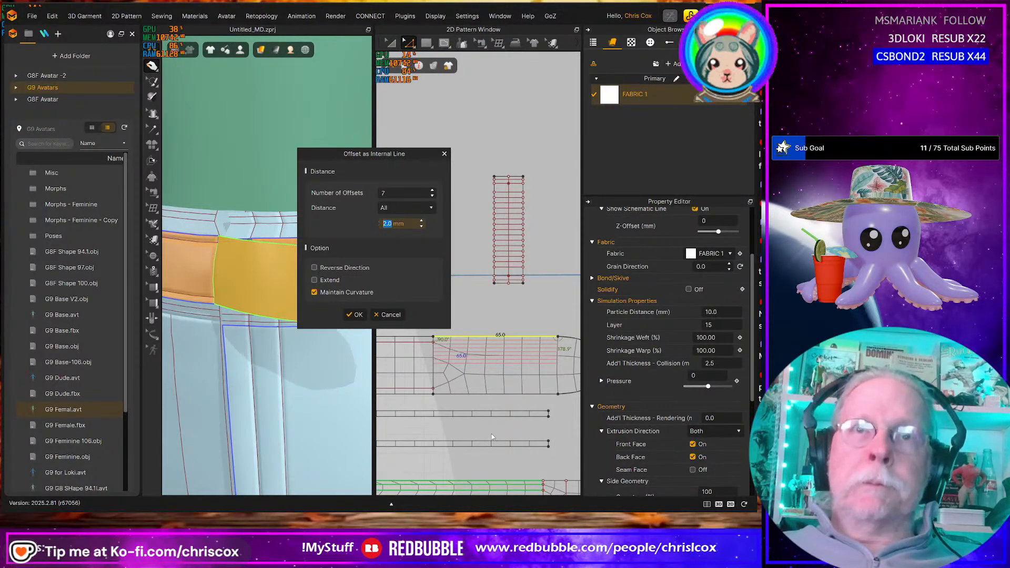
{"action": "type", "text": "3"}
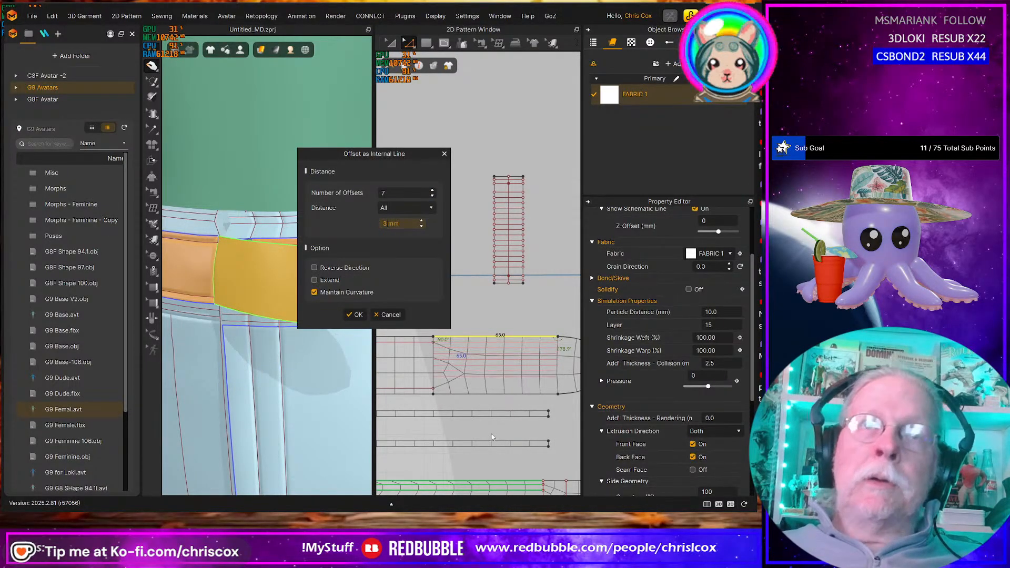
{"action": "left_click", "coordinate": [432, 192]}
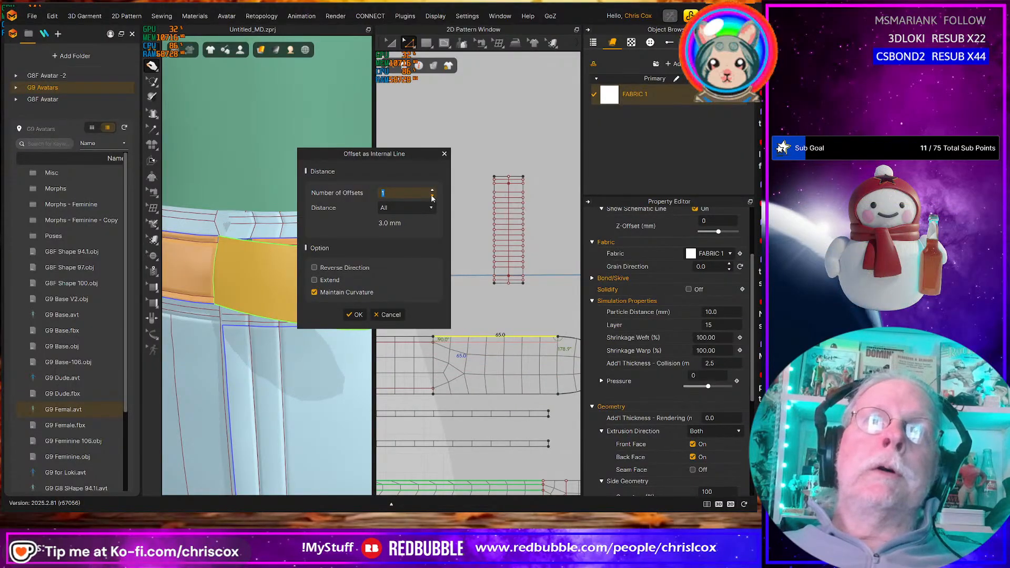
{"action": "left_click", "coordinate": [356, 315]}
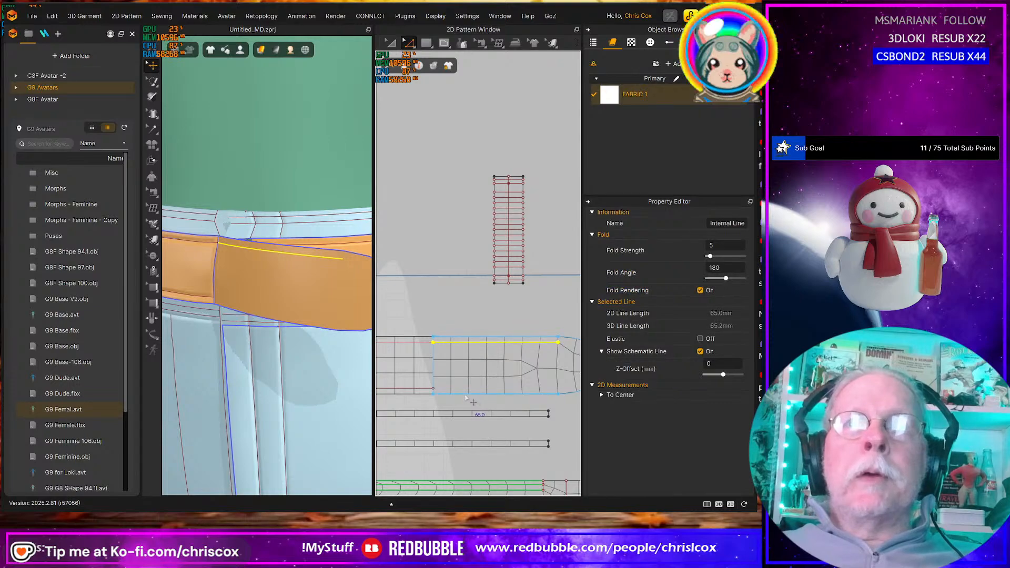
Offset the tip piece's straight lower edge as one internal line at a distance of 3 mm
{"action": "left_click", "coordinate": [465, 396]}
{"action": "right_click", "coordinate": [465, 398]}
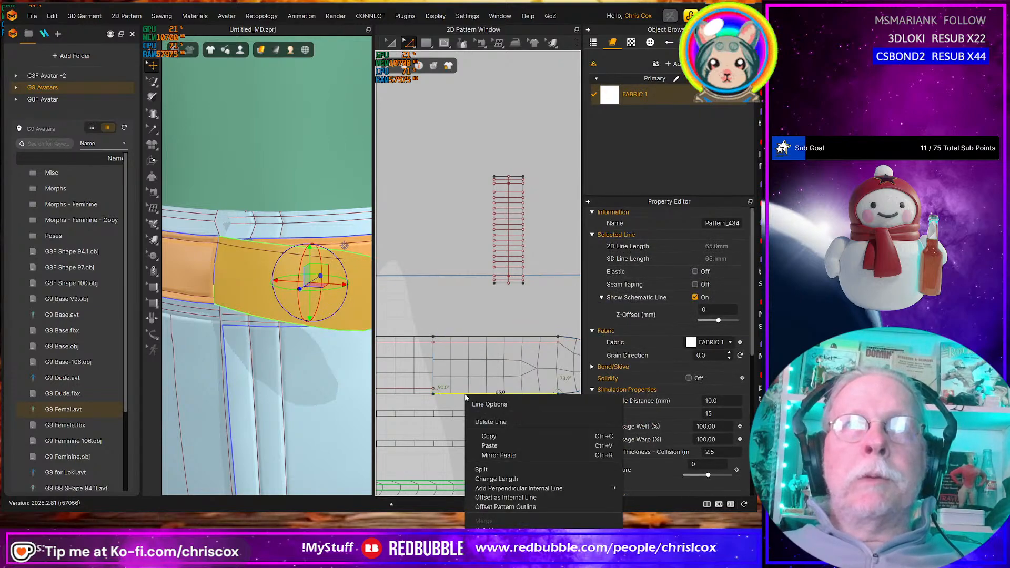
{"action": "left_click", "coordinate": [497, 497]}
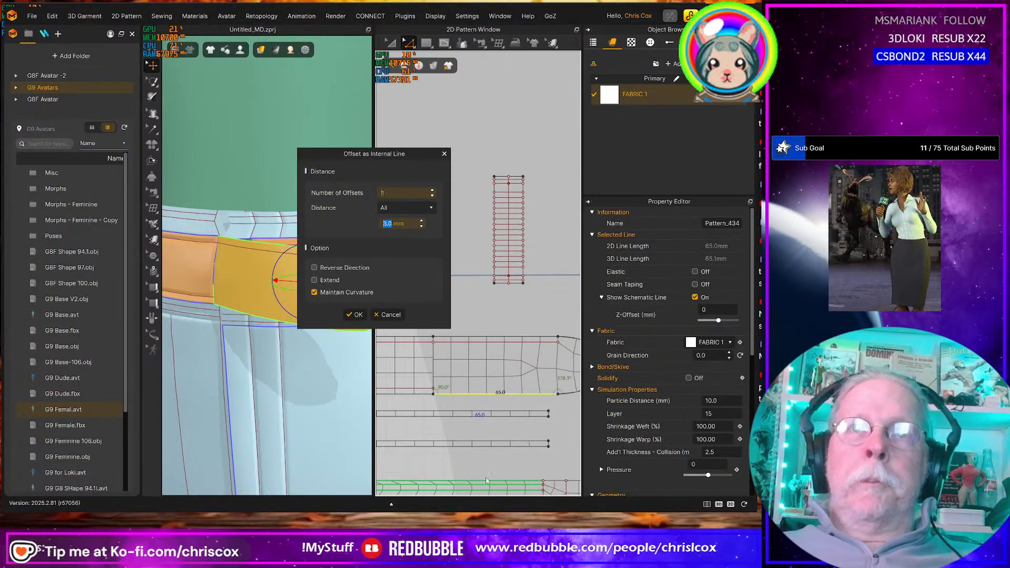
{"action": "left_click", "coordinate": [361, 314]}
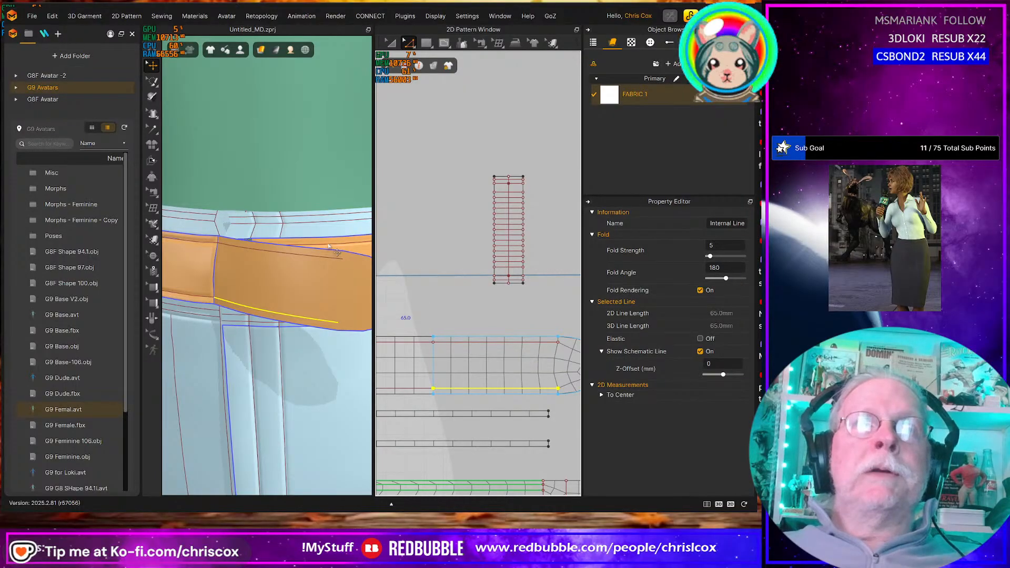
Examine the belt tip piece and its overlap with the belt from several angles in 3D
{"action": "mouse_move", "coordinate": [316, 267]}
{"action": "middle_mouse_down"}
{"action": "mouse_move", "coordinate": [322, 275]}
{"action": "mouse_move", "coordinate": [333, 259]}
{"action": "middle_mouse_up"}
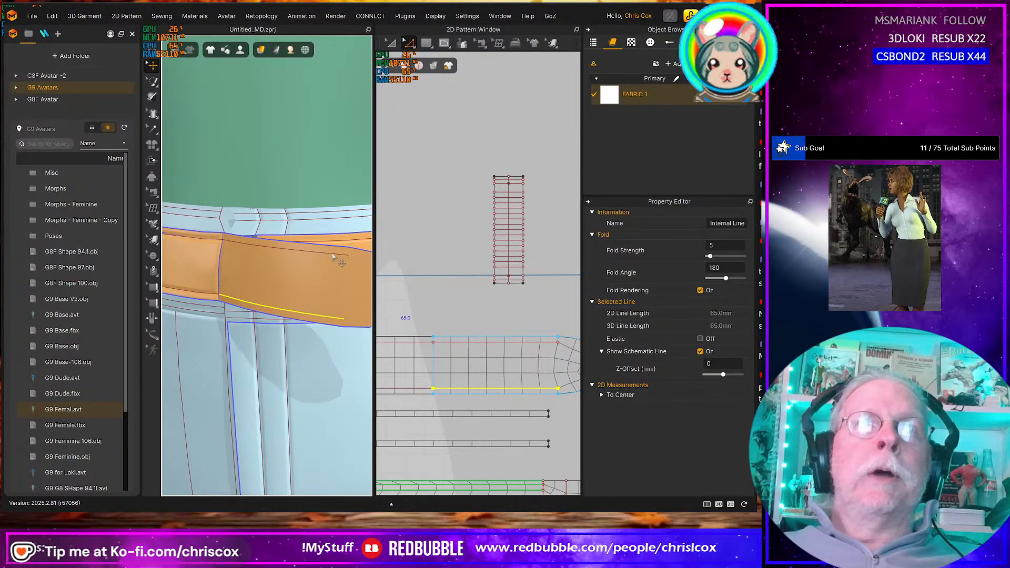
{"action": "left_click", "coordinate": [332, 256]}
{"action": "right_click_drag", "start_coordinate": [332, 256], "coordinate": [311, 214]}
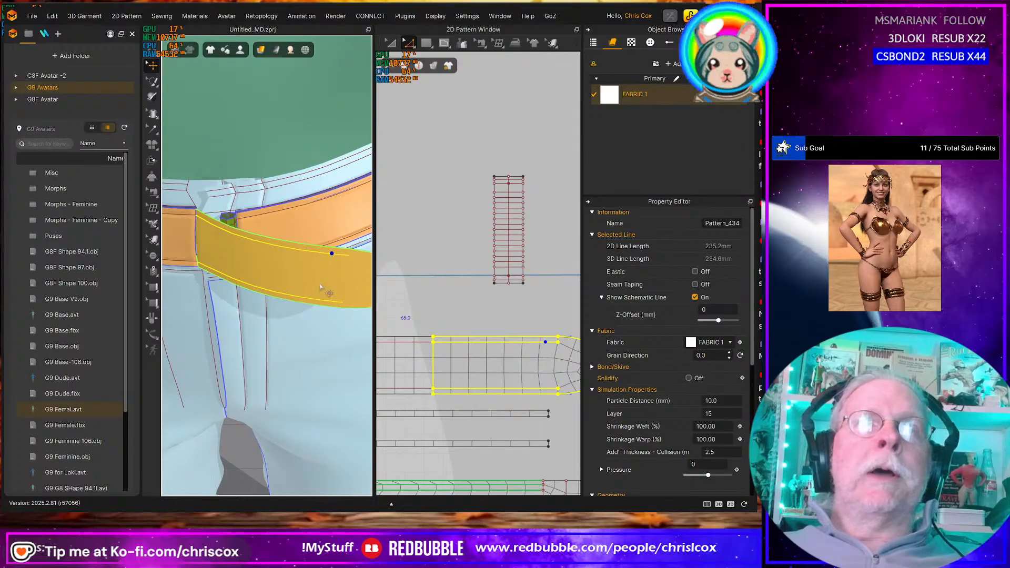
{"action": "scroll", "coordinate": [320, 288], "scroll_direction": "down", "scroll_amount": 10}
{"action": "right_click_drag", "start_coordinate": [320, 287], "coordinate": [404, 252]}
{"action": "right_click_drag", "start_coordinate": [382, 259], "coordinate": [320, 268]}
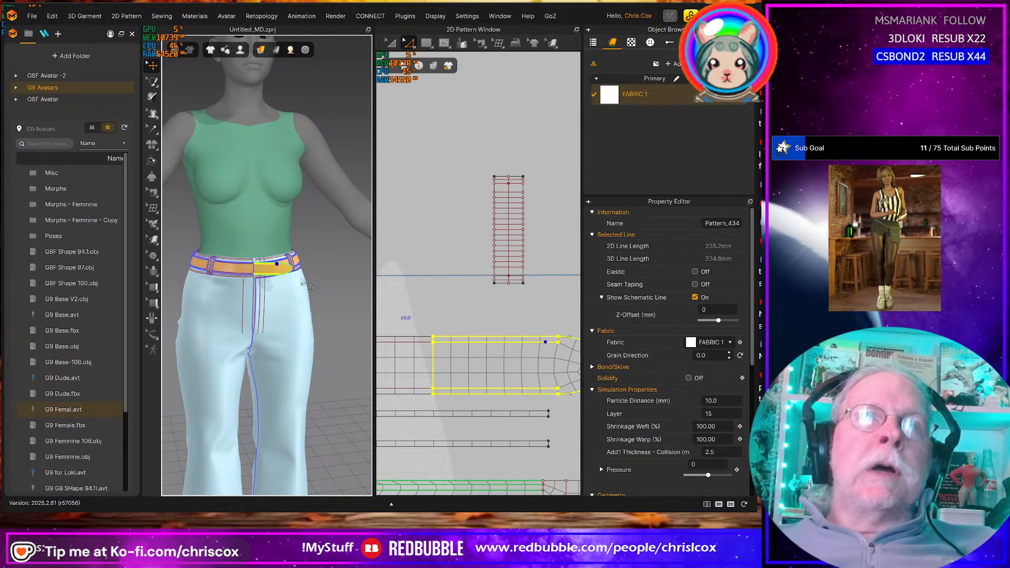
{"action": "scroll", "coordinate": [303, 284], "scroll_direction": "up", "scroll_amount": 5}
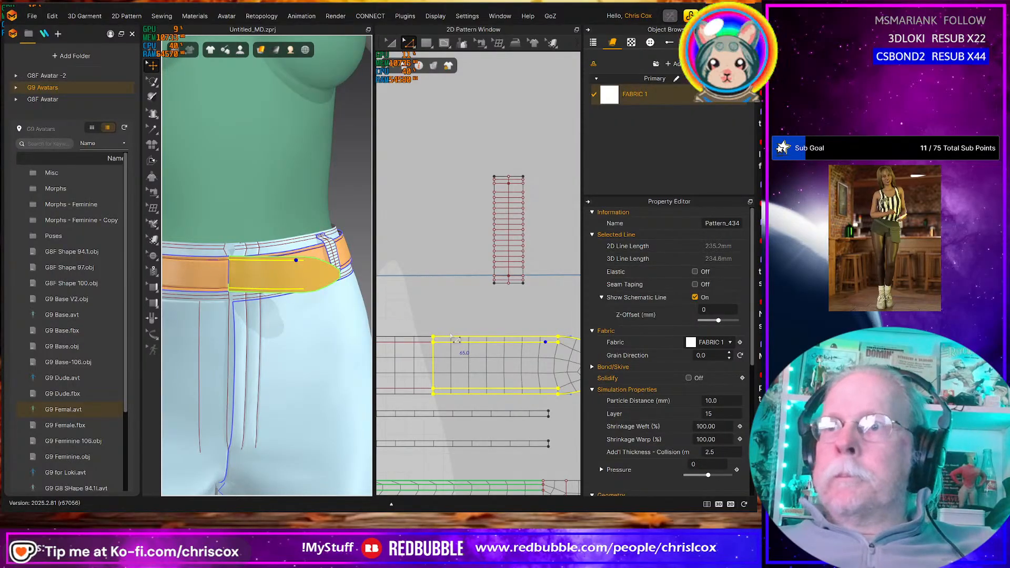
{"action": "right_click_drag", "start_coordinate": [317, 282], "coordinate": [296, 303]}
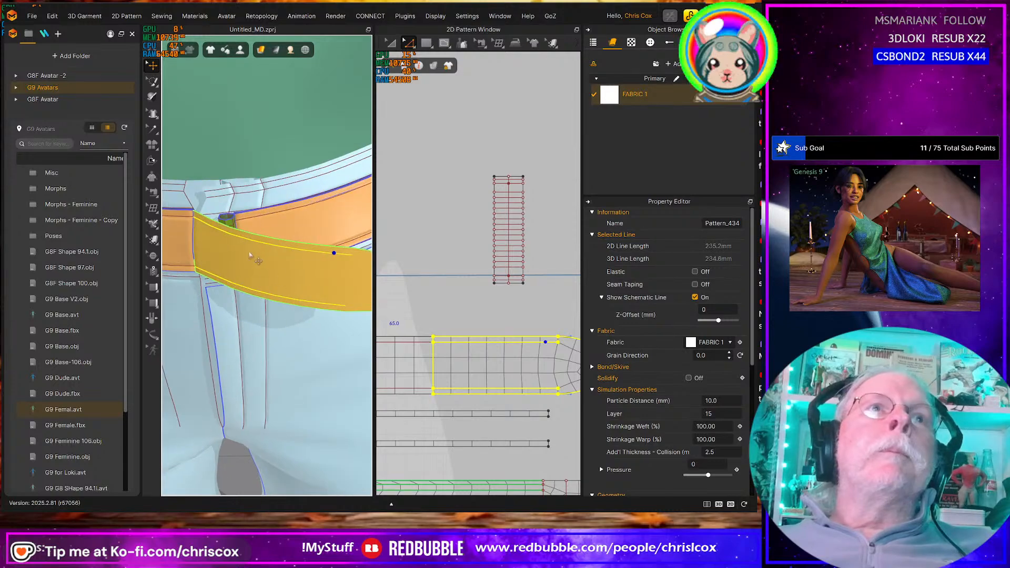
{"action": "right_click_drag", "start_coordinate": [249, 257], "coordinate": [335, 279]}
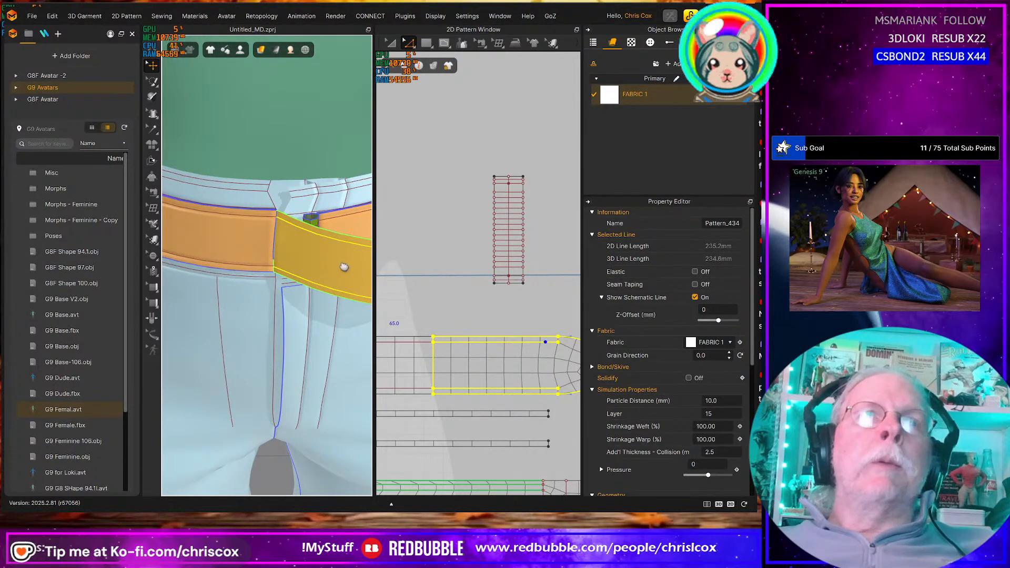
{"action": "right_click_drag", "start_coordinate": [343, 266], "coordinate": [252, 264]}
{"action": "right_click_drag", "start_coordinate": [309, 248], "coordinate": [291, 278]}
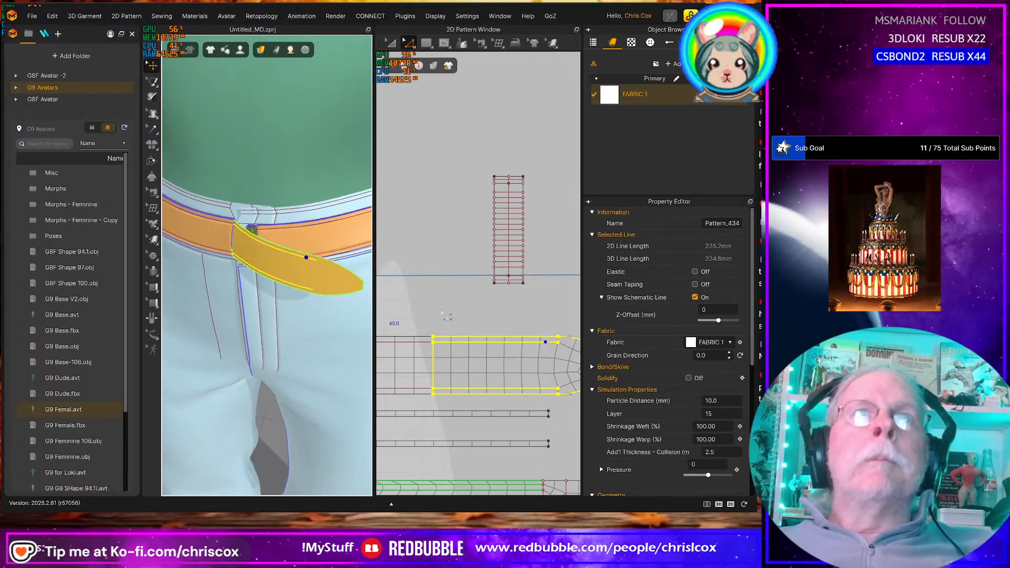
Create a 10 × 3 mm rectangle pattern just above the belt tip piece
{"action": "middle_click_drag", "start_coordinate": [437, 318], "coordinate": [403, 321]}
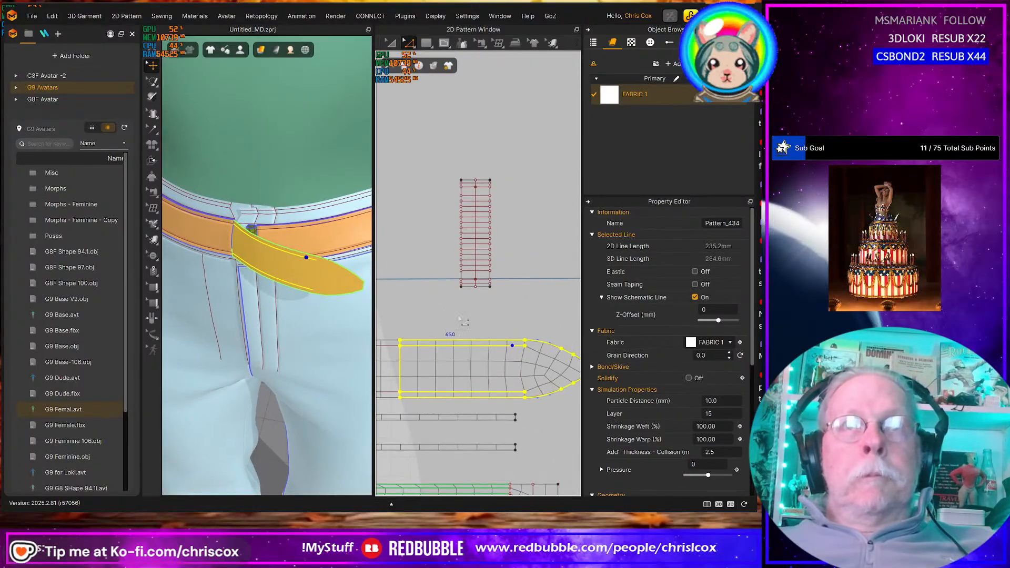
{"action": "key", "text": "s"}
{"action": "left_click", "coordinate": [486, 316]}
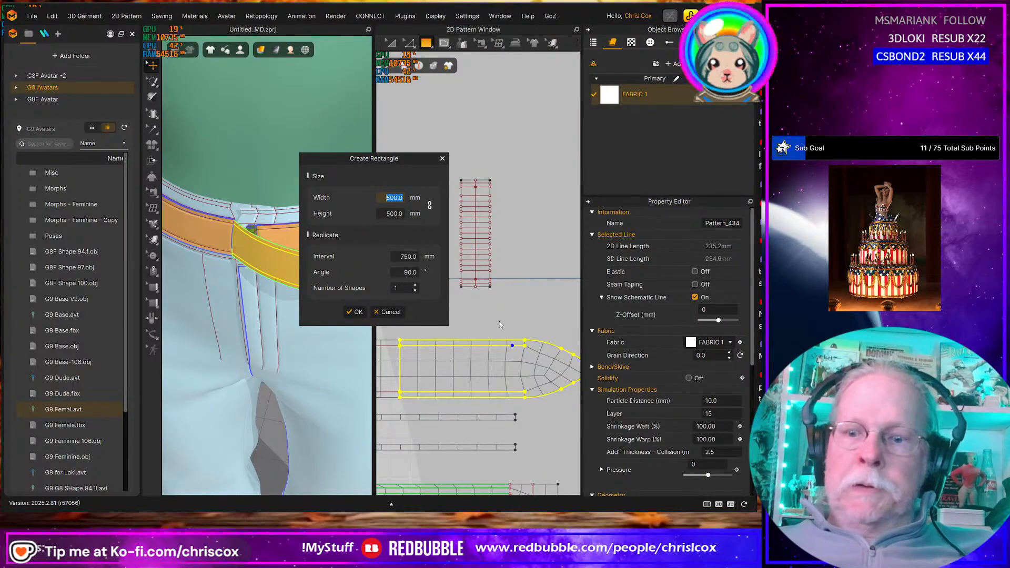
{"action": "type", "text": "15"}
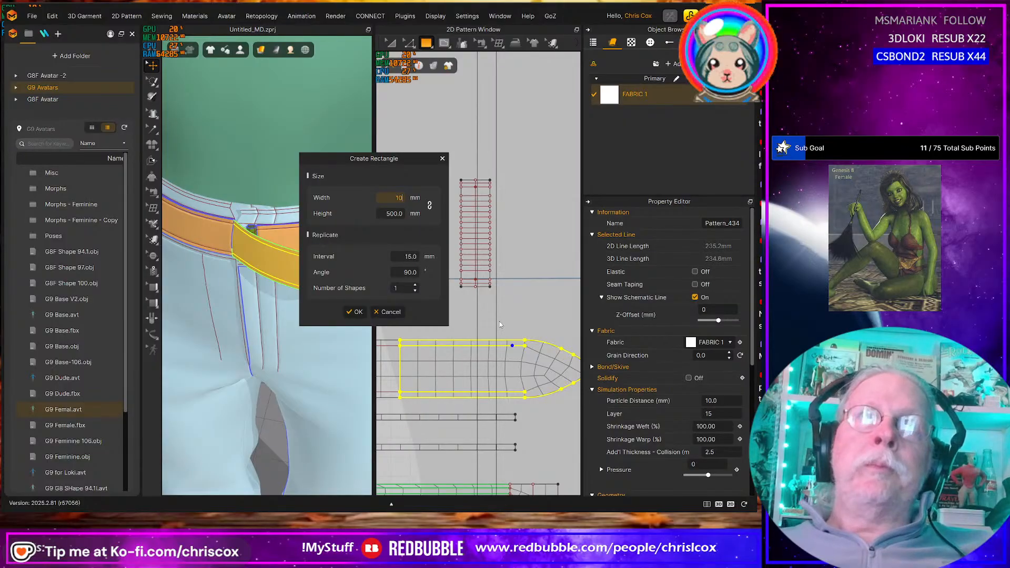
{"action": "left_click", "coordinate": [402, 213]}
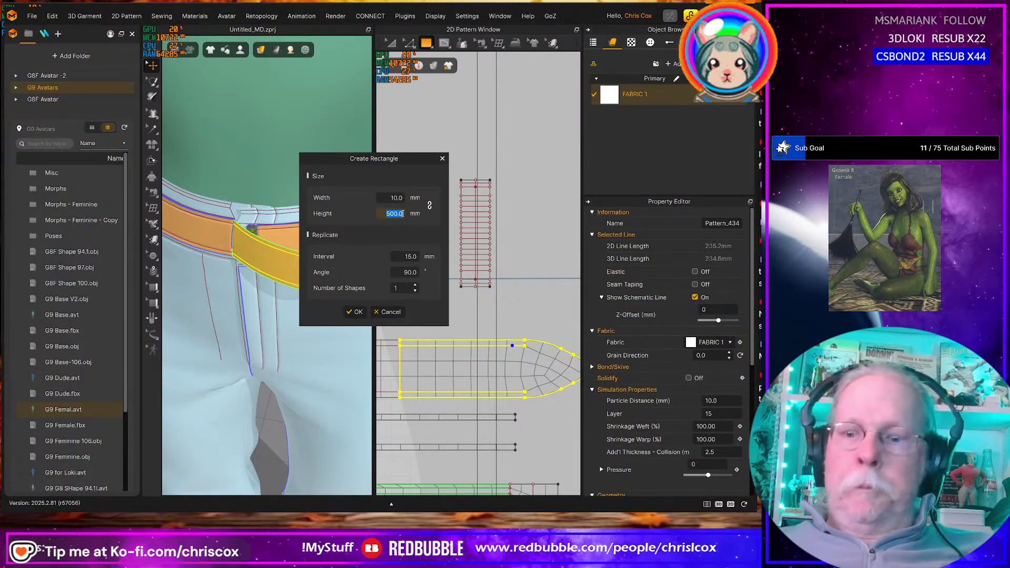
{"action": "type", "text": "3"}
{"action": "key", "text": "Return"}
{"action": "left_click", "coordinate": [498, 316]}
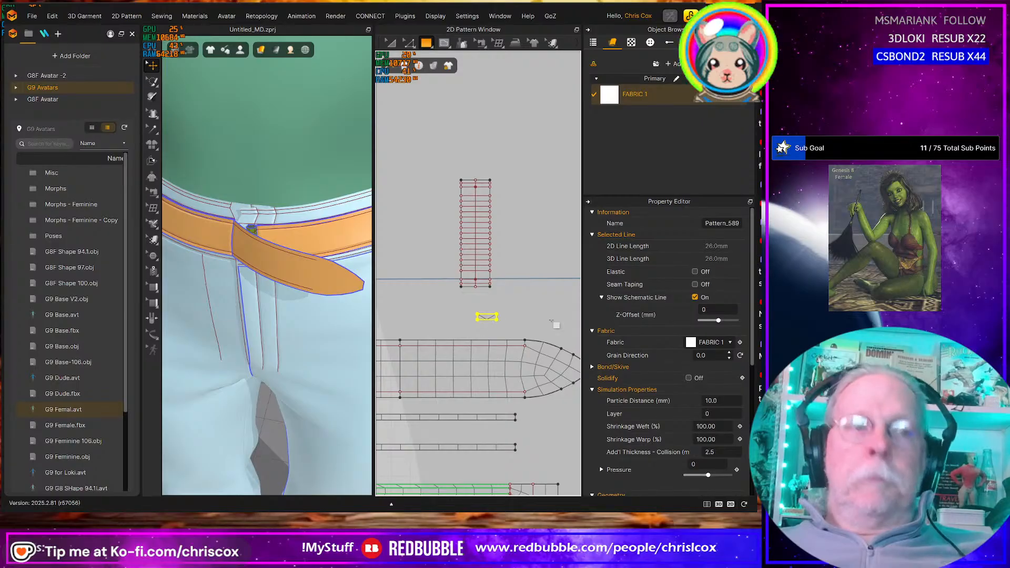
Set the small rectangle's mesh type to Quad (Optimized) and its layer to 12
{"action": "scroll", "coordinate": [706, 383], "scroll_direction": "down", "scroll_amount": 5}
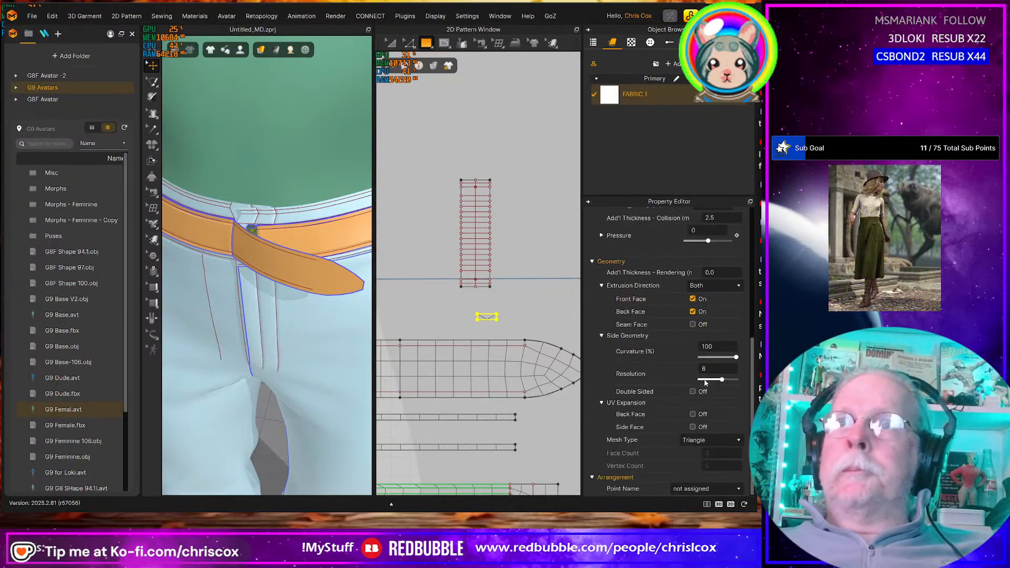
{"action": "left_click", "coordinate": [740, 441]}
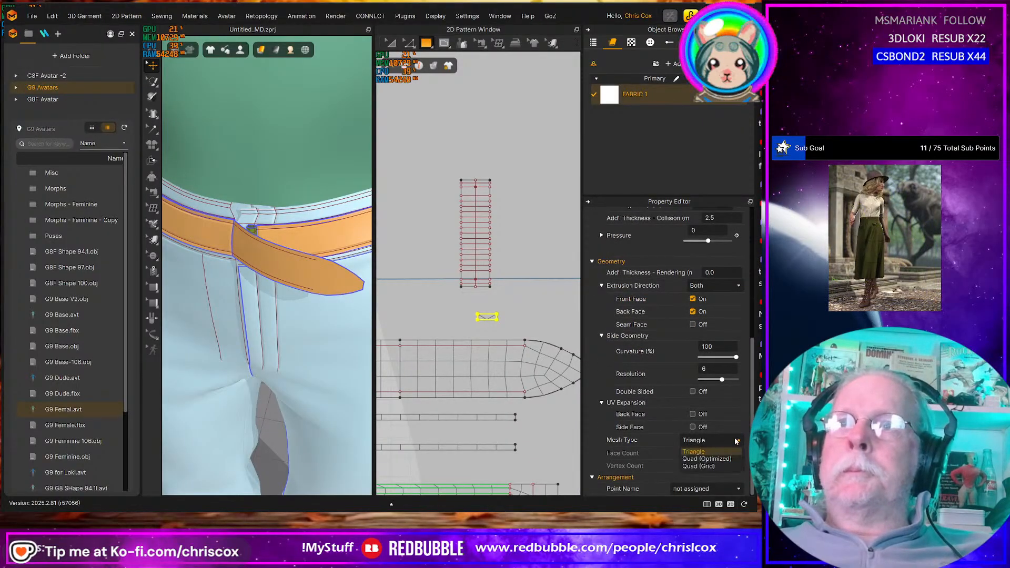
{"action": "left_click", "coordinate": [706, 459]}
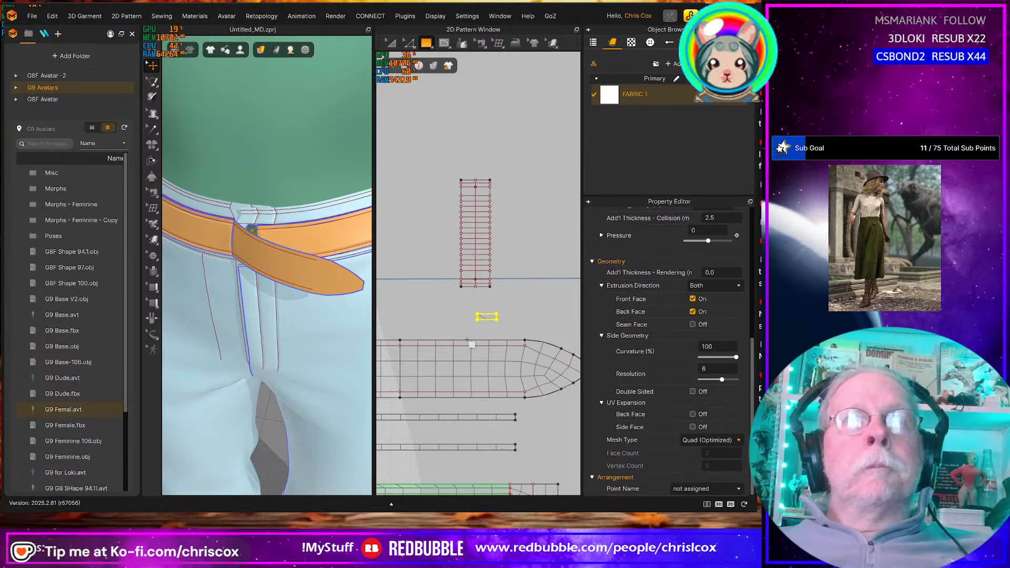
{"action": "key", "text": "a"}
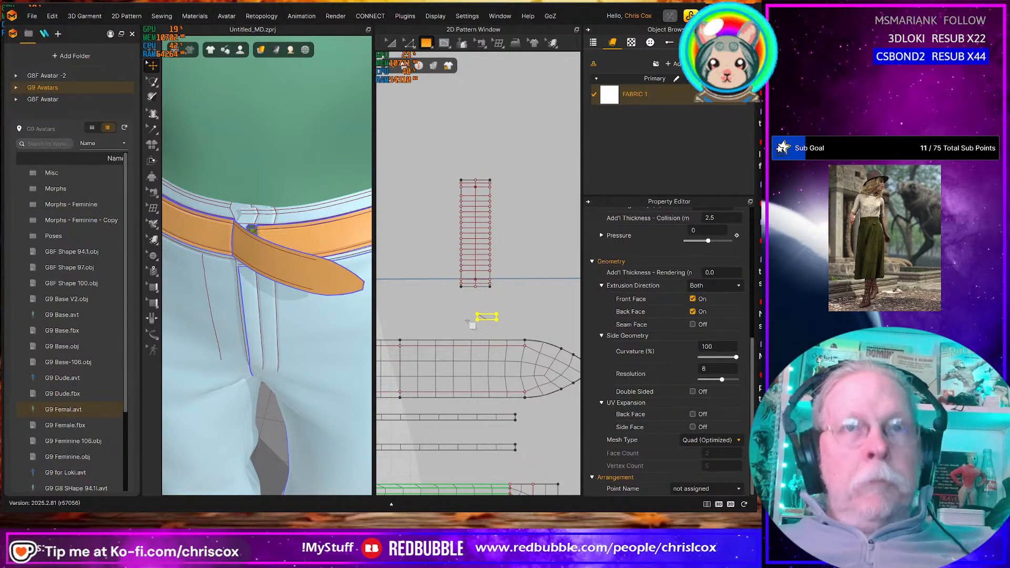
{"action": "left_click", "coordinate": [486, 317]}
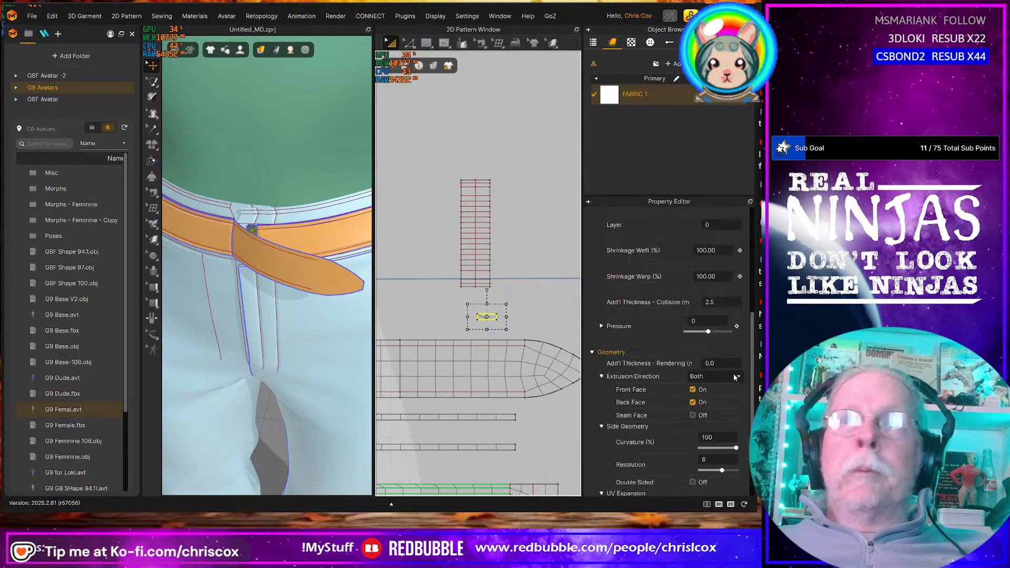
{"action": "scroll", "coordinate": [721, 371], "scroll_direction": "up", "scroll_amount": 8}
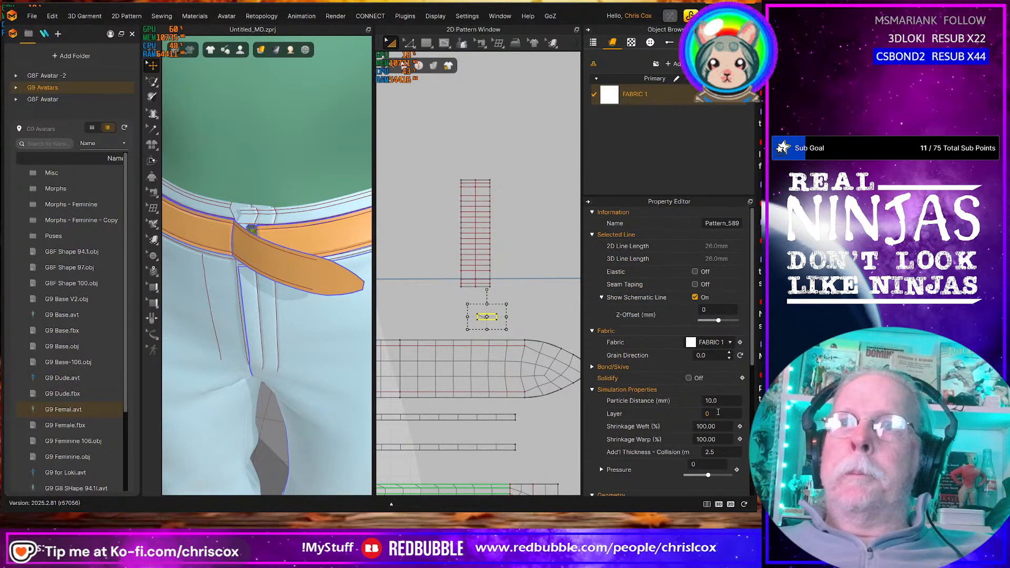
{"action": "left_click", "coordinate": [718, 413]}
{"action": "key", "text": "Return"}
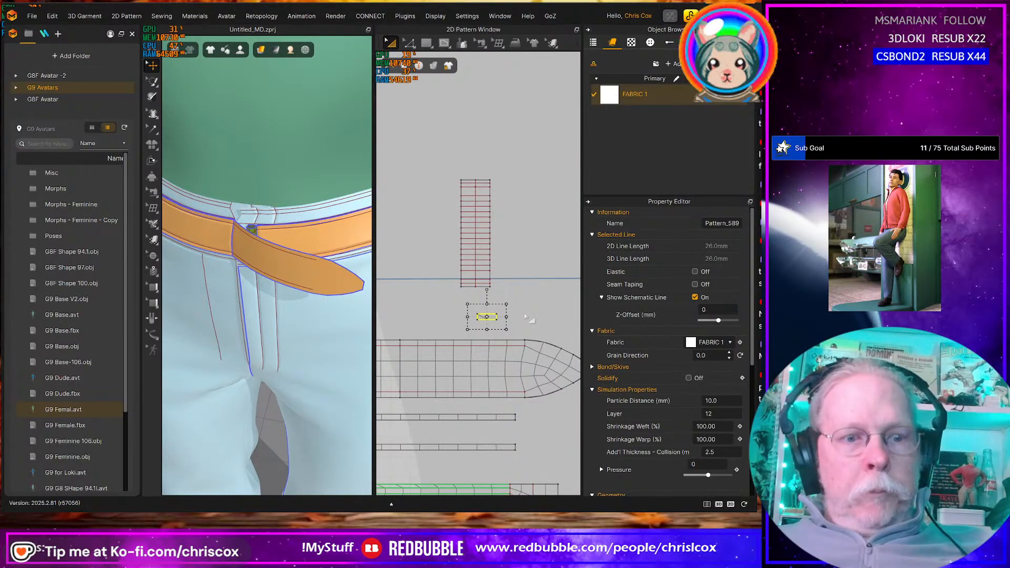
Sew the small rectangle's upper edge to the tip piece's upper inset line and its lower edge to the main belt's upper inset line
{"action": "key", "text": "m"}
{"action": "left_click", "coordinate": [497, 314]}
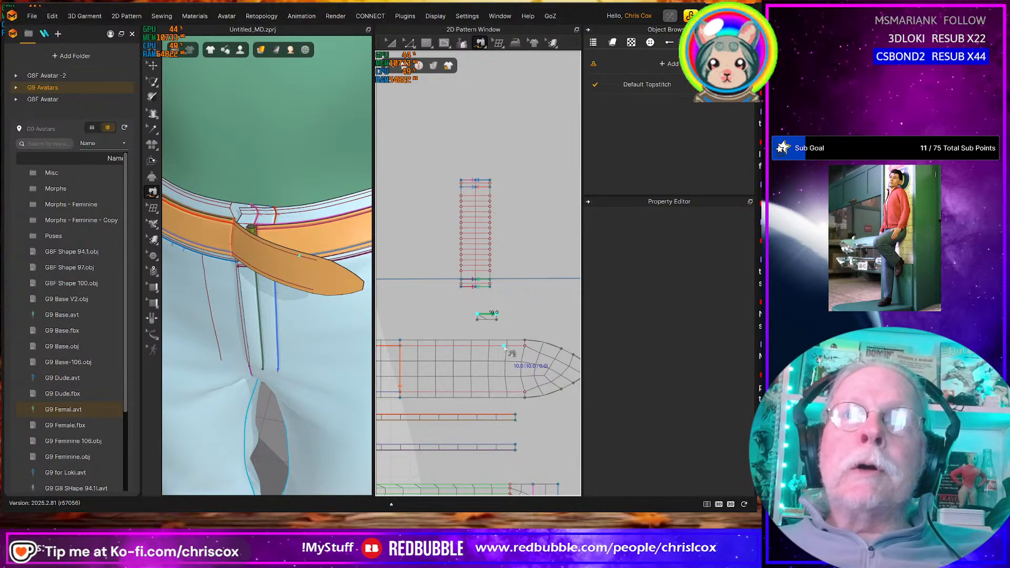
{"action": "left_click", "coordinate": [484, 346]}
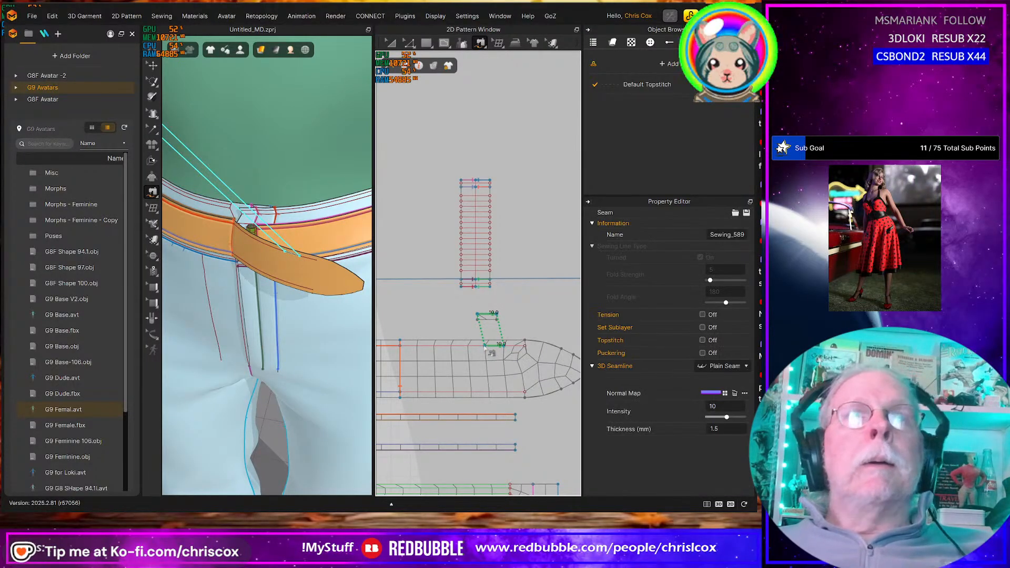
{"action": "scroll", "coordinate": [481, 347], "scroll_direction": "down", "scroll_amount": 5}
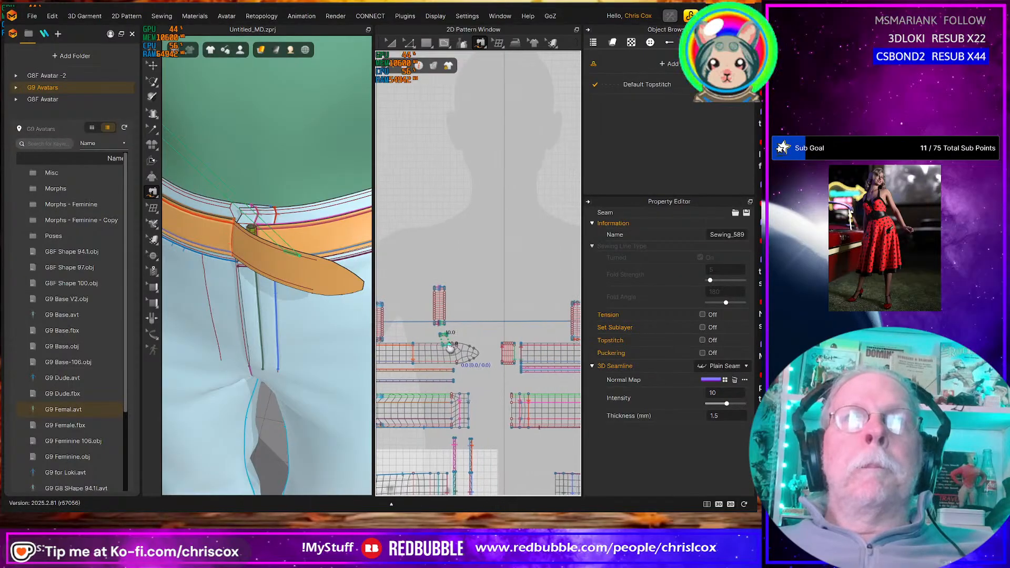
{"action": "middle_click_drag", "start_coordinate": [450, 348], "coordinate": [444, 348]}
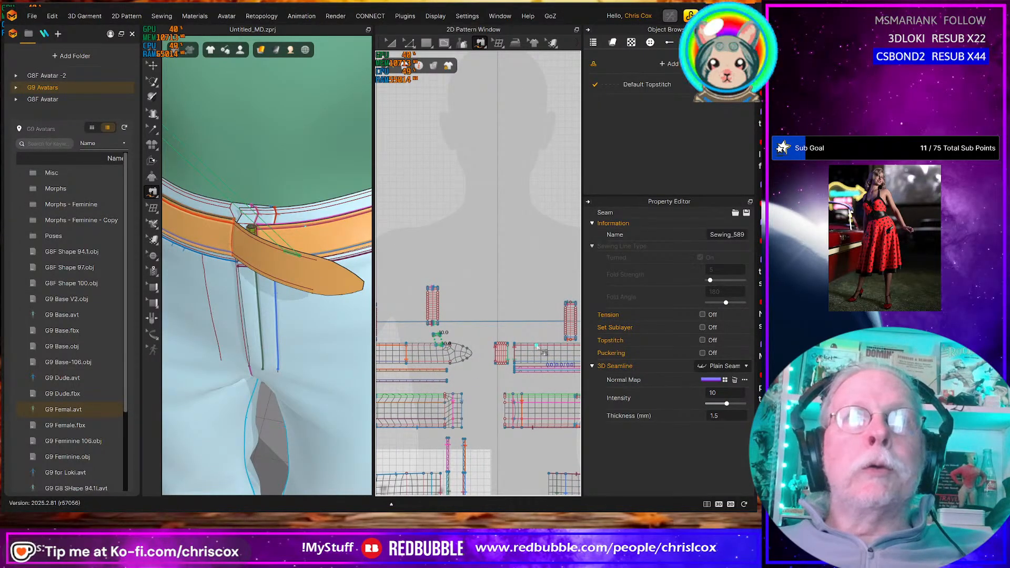
{"action": "scroll", "coordinate": [484, 351], "scroll_direction": "up", "scroll_amount": 3}
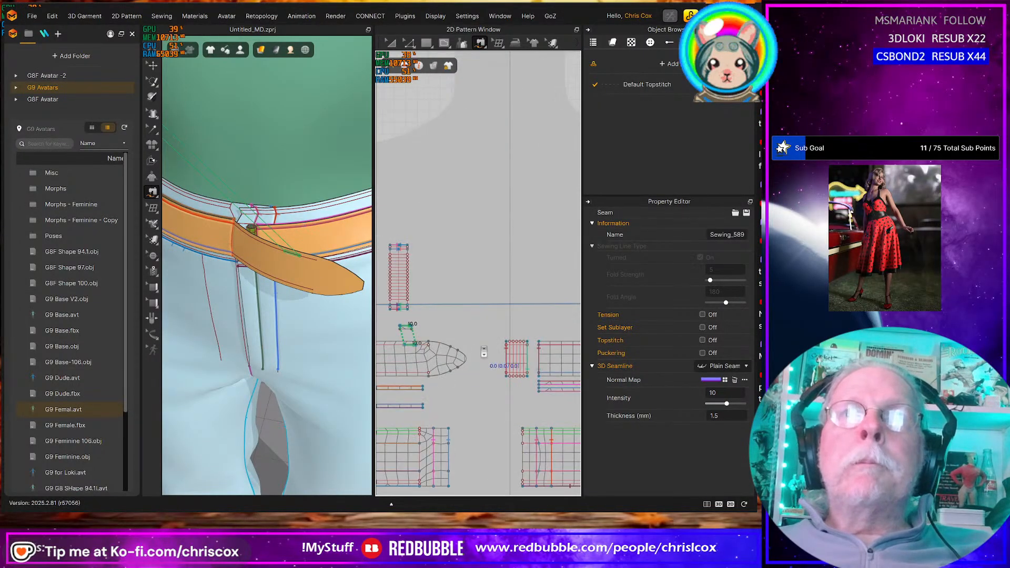
{"action": "left_click", "coordinate": [412, 331]}
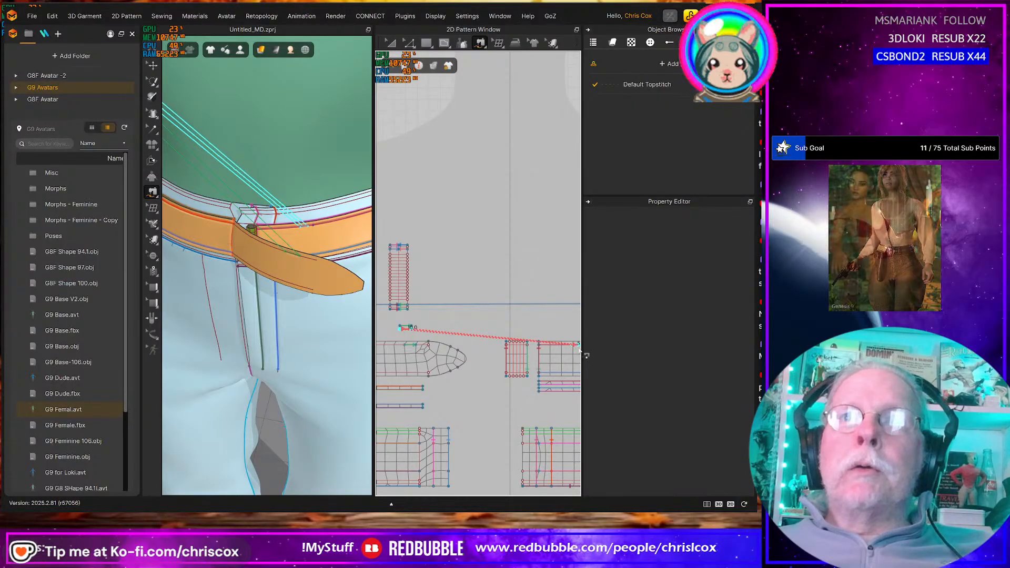
{"action": "middle_click_drag", "start_coordinate": [573, 351], "coordinate": [528, 351]}
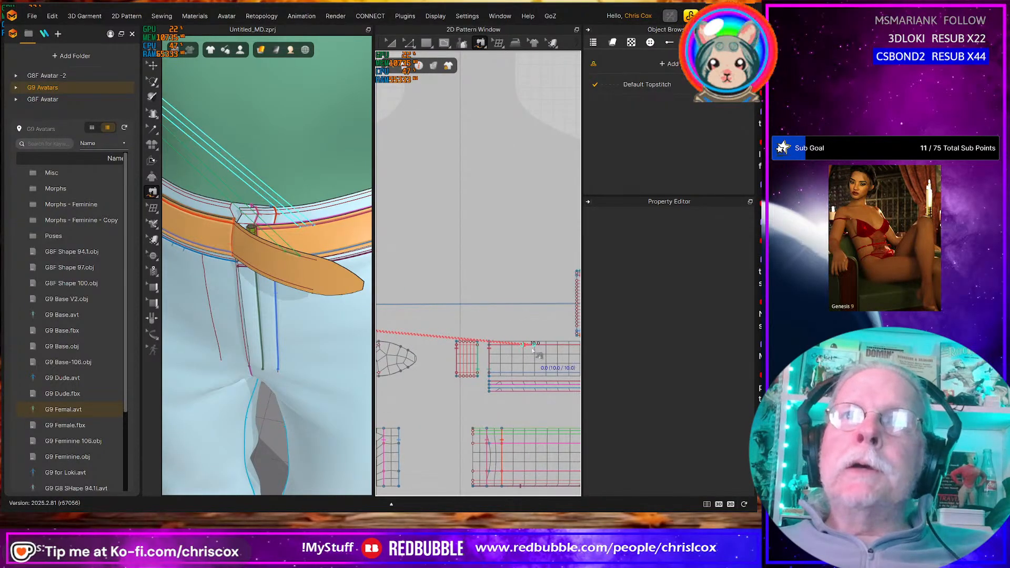
{"action": "left_click", "coordinate": [533, 349]}
Duplicate the small rectangle and place the copy directly below the original, above the belt tip piece
{"action": "middle_click_drag", "start_coordinate": [409, 378], "coordinate": [483, 378]}
{"action": "key", "text": "s"}
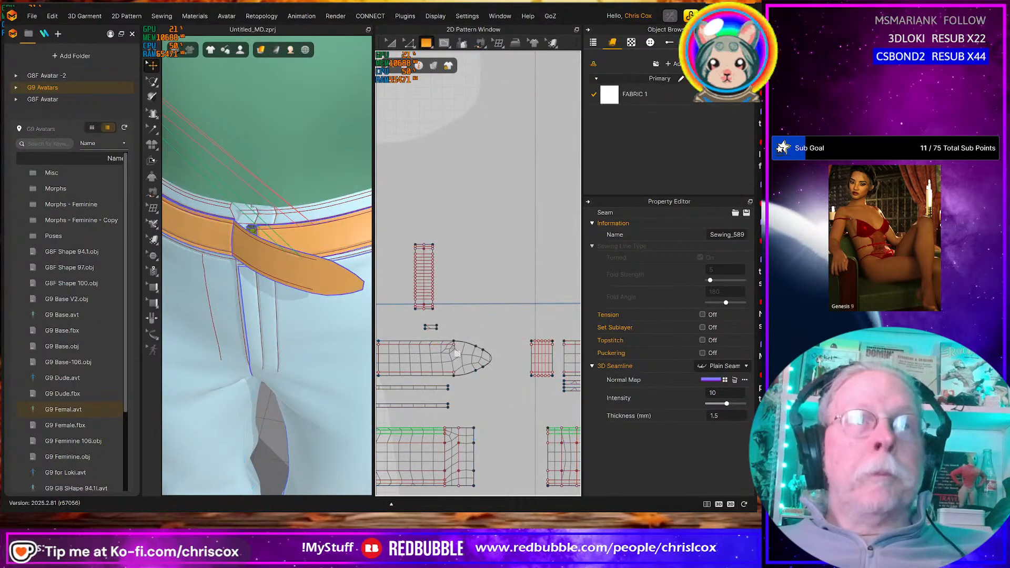
{"action": "key", "text": "a"}
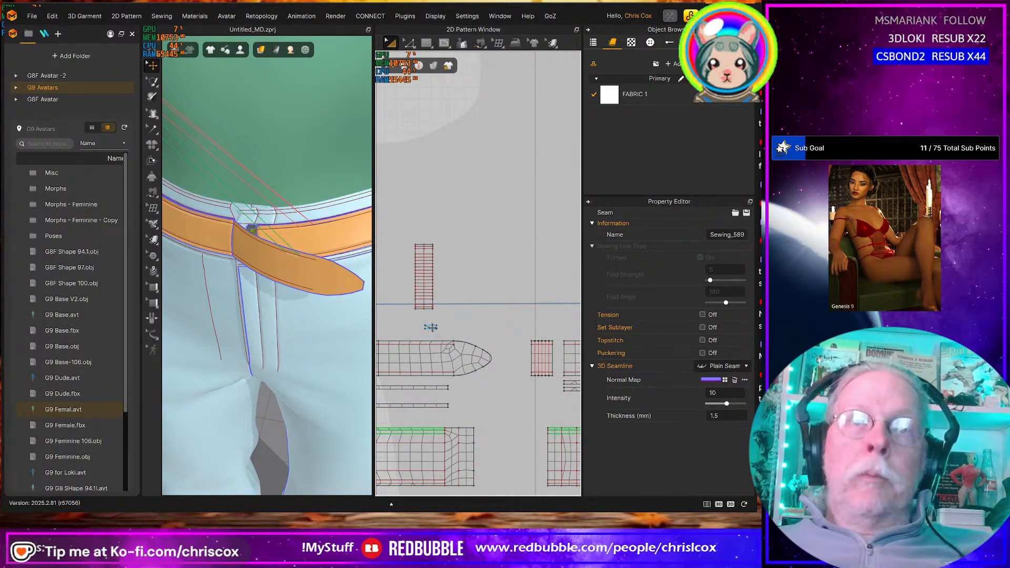
{"action": "left_click", "coordinate": [430, 327]}
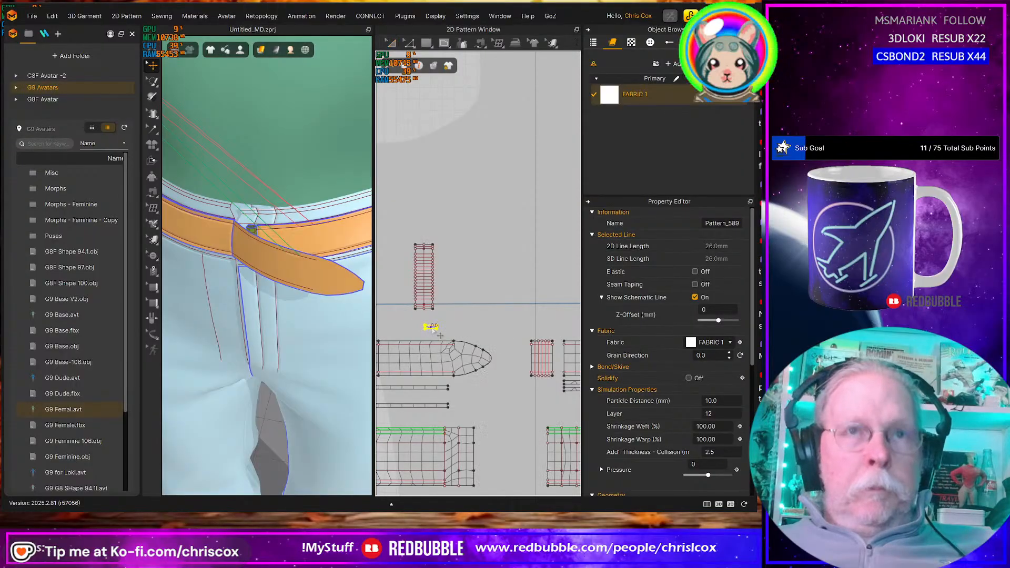
{"action": "left_click_drag", "start_coordinate": [432, 329], "coordinate": [433, 335]}
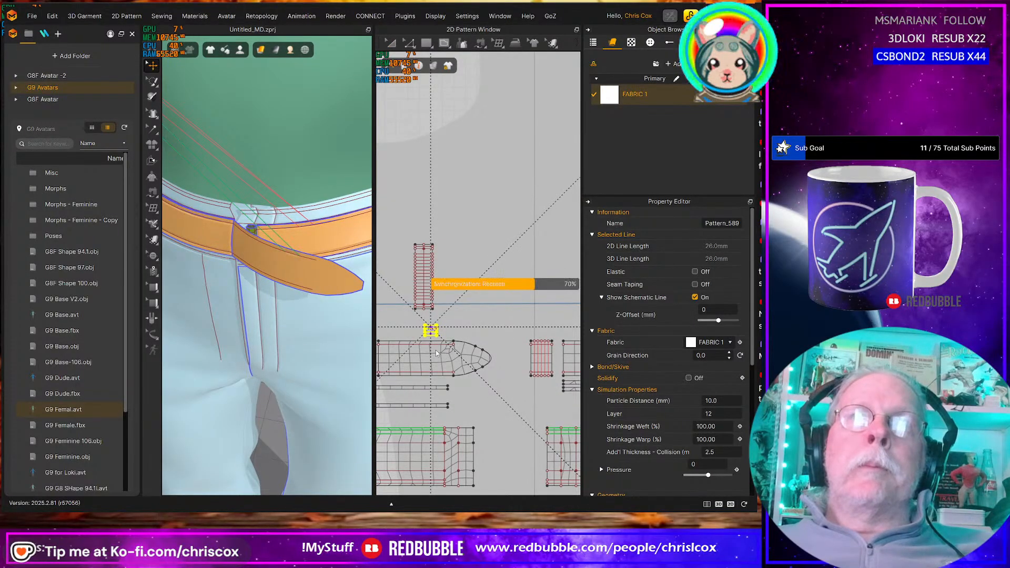
{"action": "scroll", "coordinate": [439, 358], "scroll_direction": "up", "scroll_amount": 4}
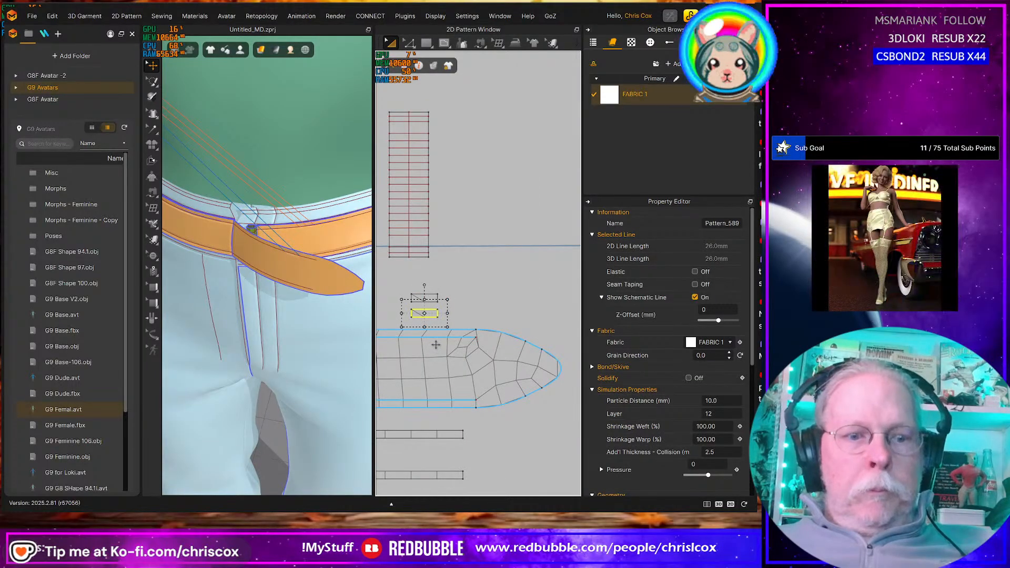
Sew the copied rectangle's upper edge to the tip piece's lower inset line and its lower edge to the main belt's lower inset line
{"action": "key", "text": "b"}
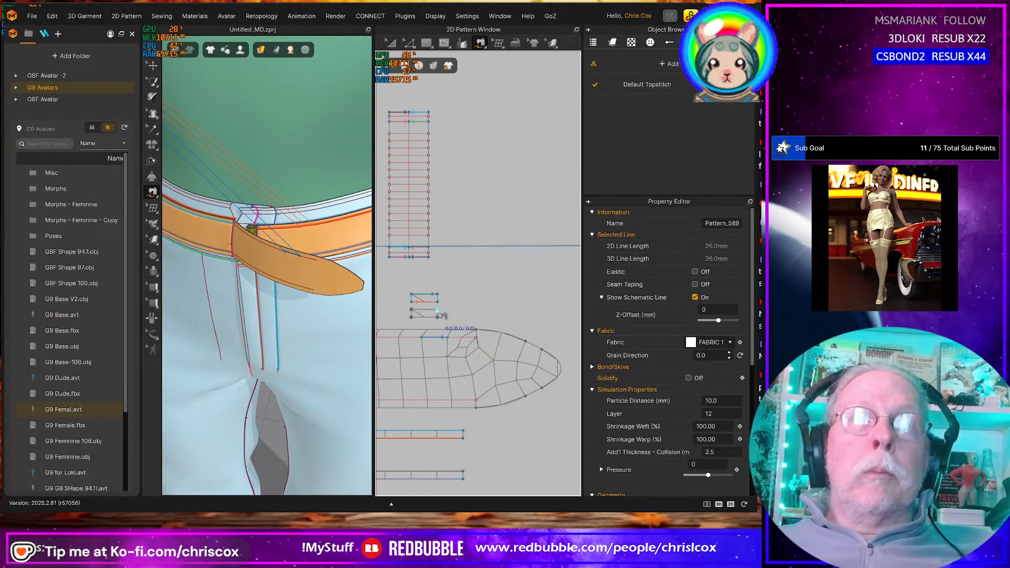
{"action": "left_click", "coordinate": [437, 311]}
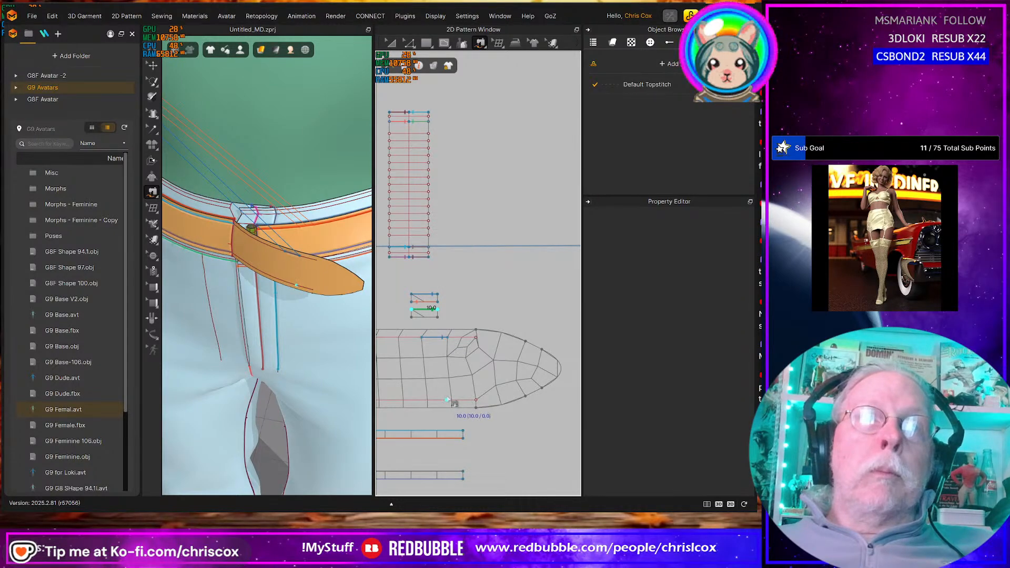
{"action": "left_click", "coordinate": [447, 399]}
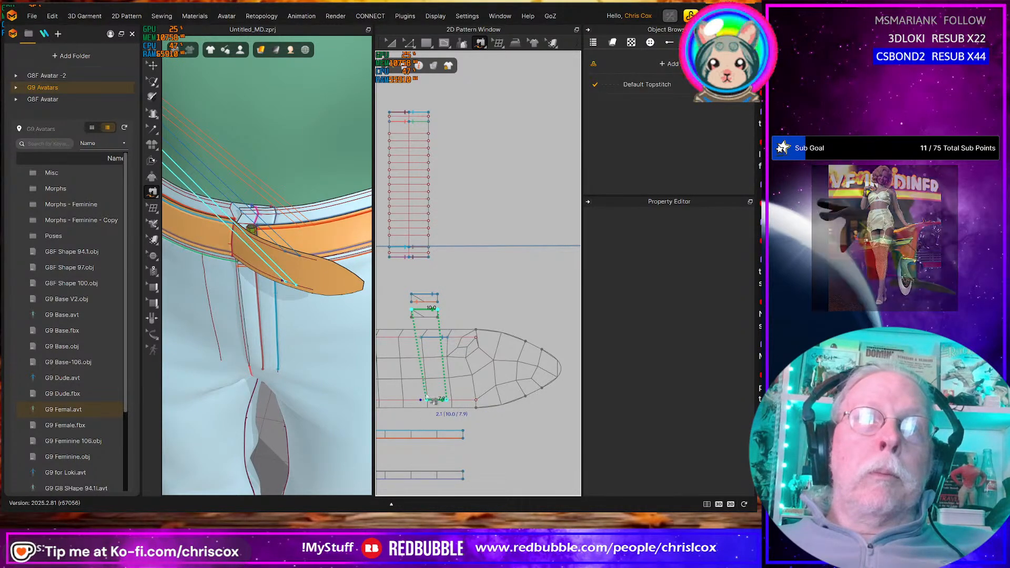
{"action": "left_click", "coordinate": [423, 399]}
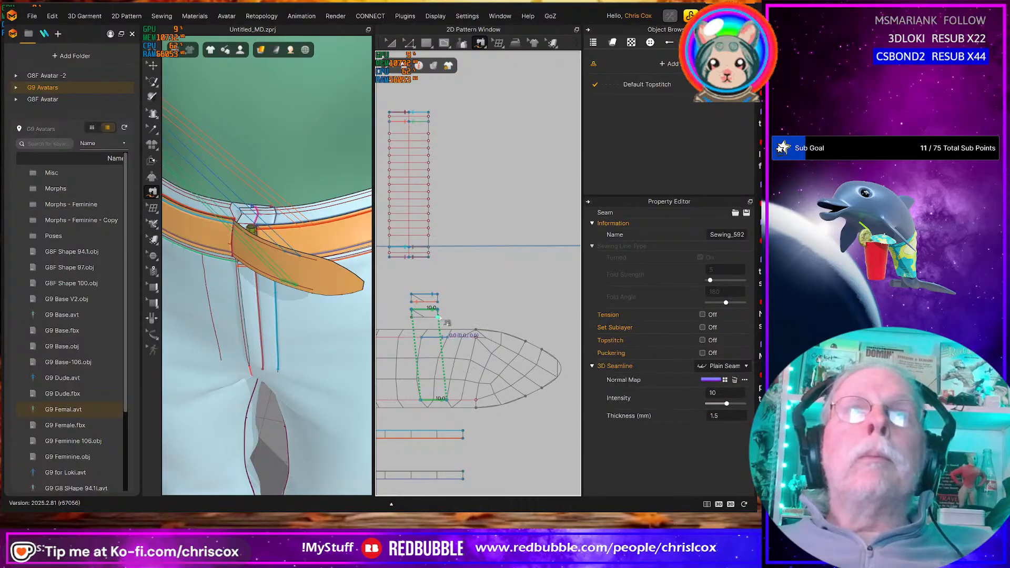
{"action": "left_click", "coordinate": [438, 317]}
{"action": "left_click", "coordinate": [412, 317]}
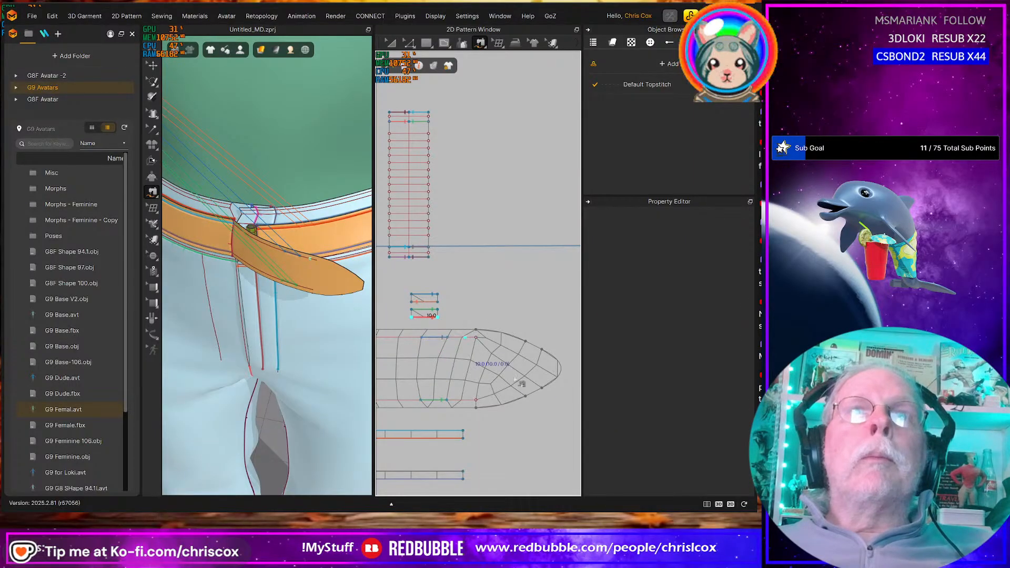
{"action": "middle_click_drag", "start_coordinate": [503, 385], "coordinate": [333, 380]}
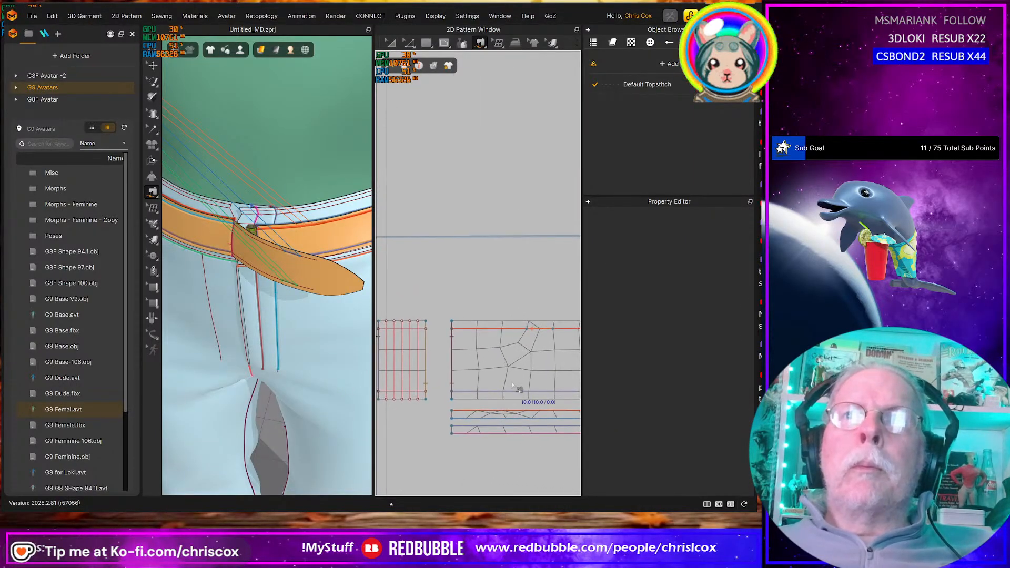
{"action": "left_click", "coordinate": [552, 394]}
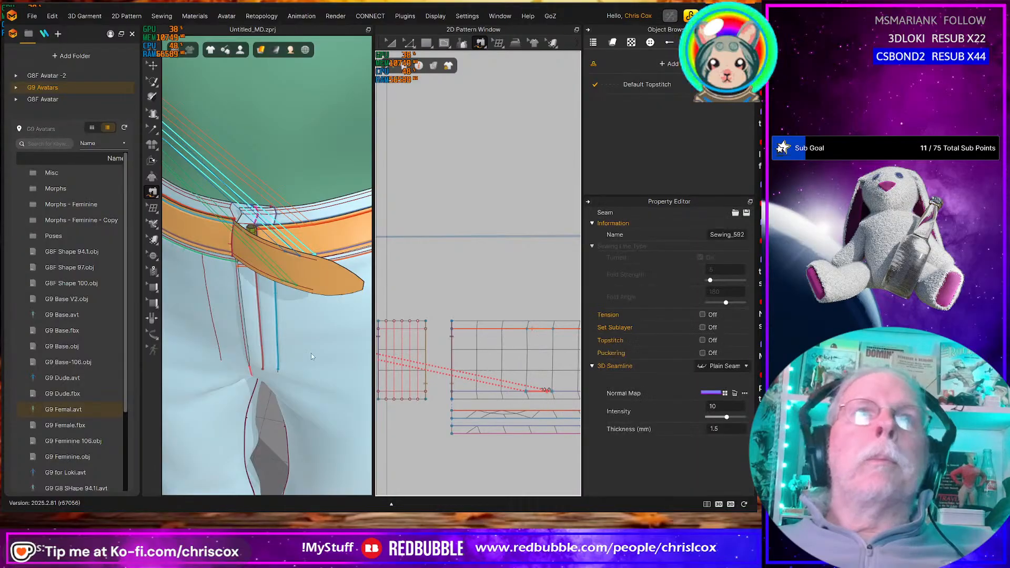
Simulate the garment to draw the belt tip against the belt, and check the overlap from several angles in 3D
{"action": "scroll", "coordinate": [311, 353], "scroll_direction": "down", "scroll_amount": 2}
{"action": "key", "text": "space"}
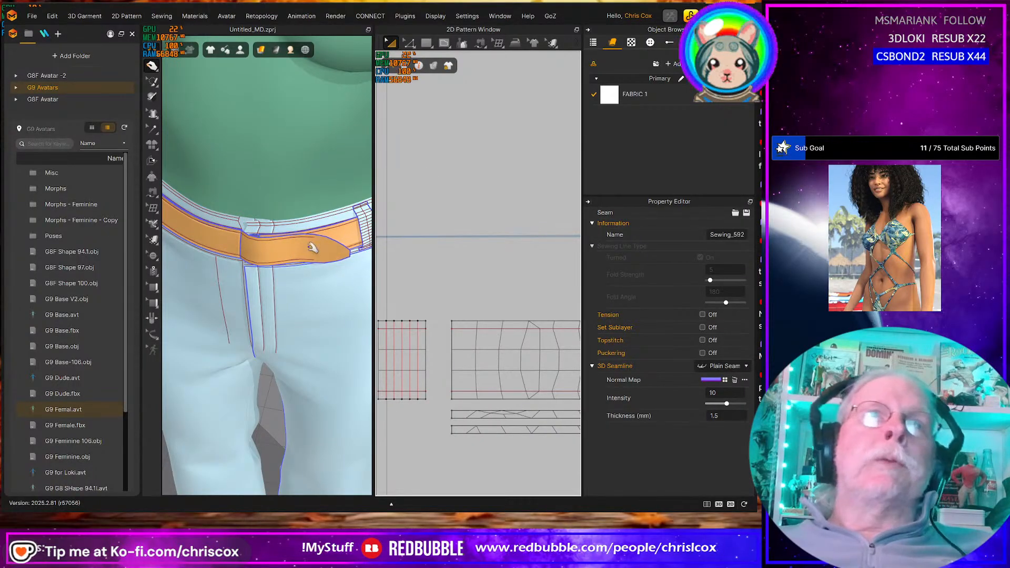
{"action": "left_click", "coordinate": [331, 246]}
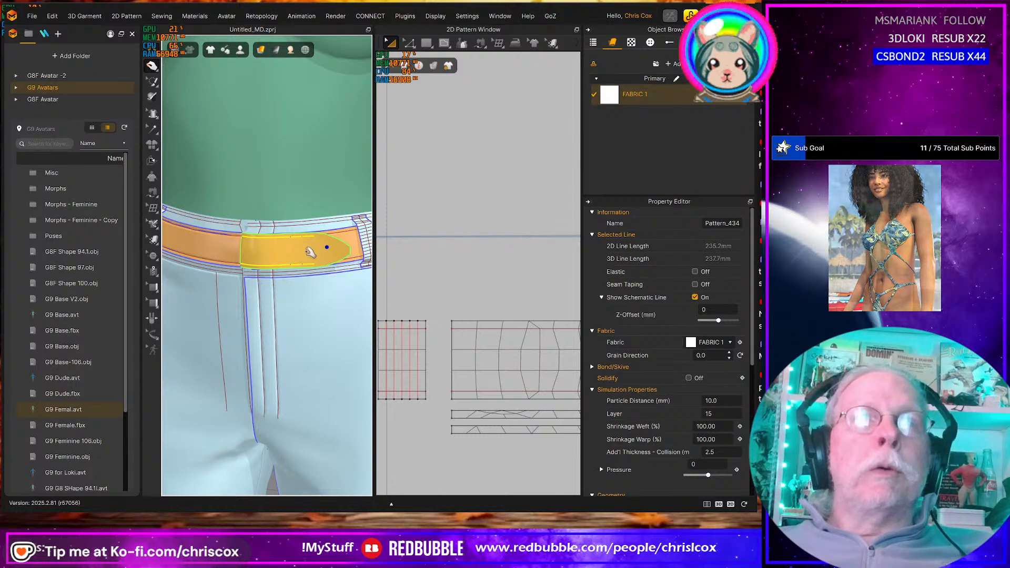
{"action": "right_click_drag", "start_coordinate": [307, 245], "coordinate": [438, 337]}
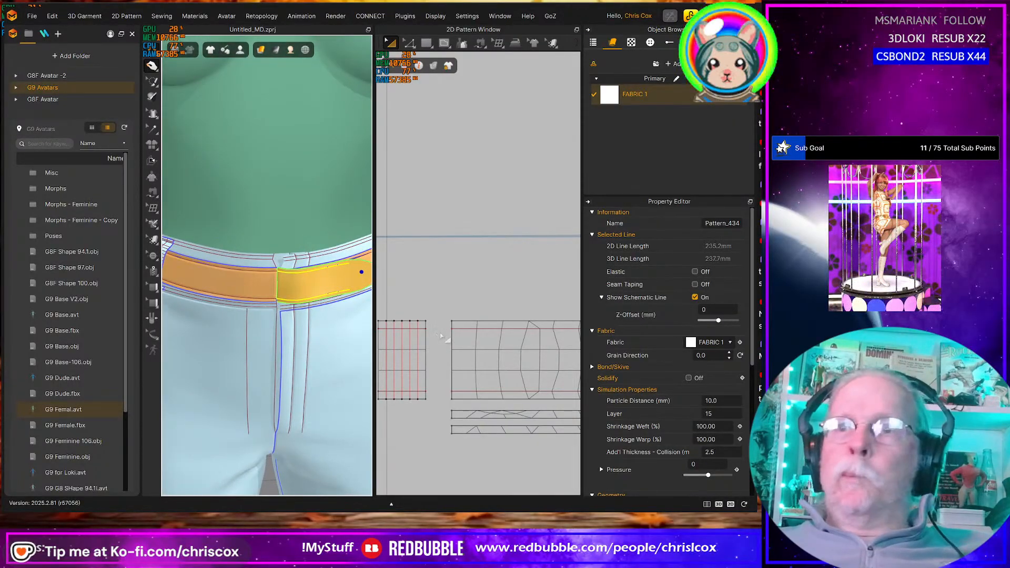
{"action": "right_click_drag", "start_coordinate": [320, 310], "coordinate": [271, 281]}
{"action": "left_click", "coordinate": [273, 284]}
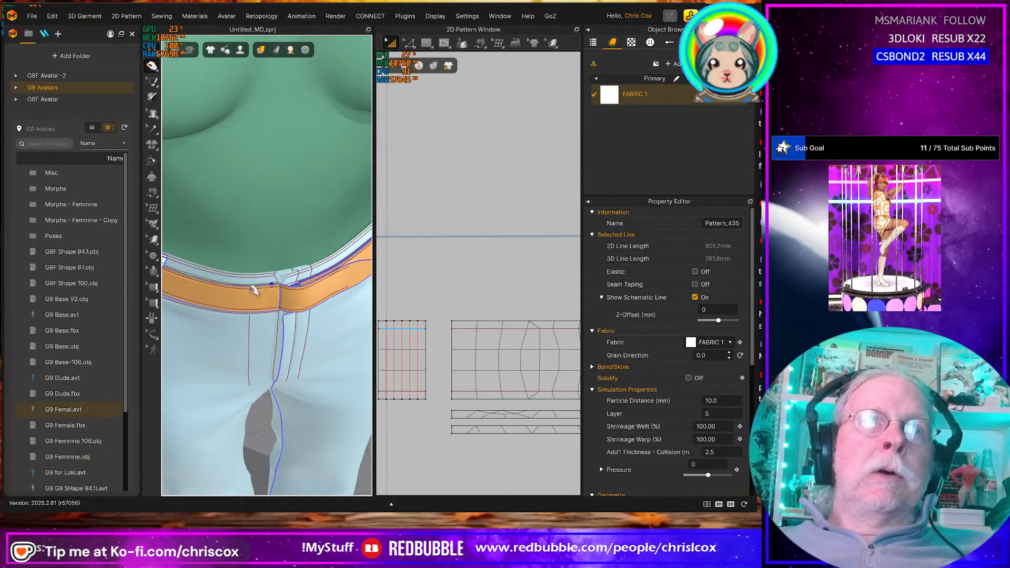
Shorten both long narrow strips by 10 mm by moving their right end edges inward together
{"action": "left_click", "coordinate": [279, 297]}
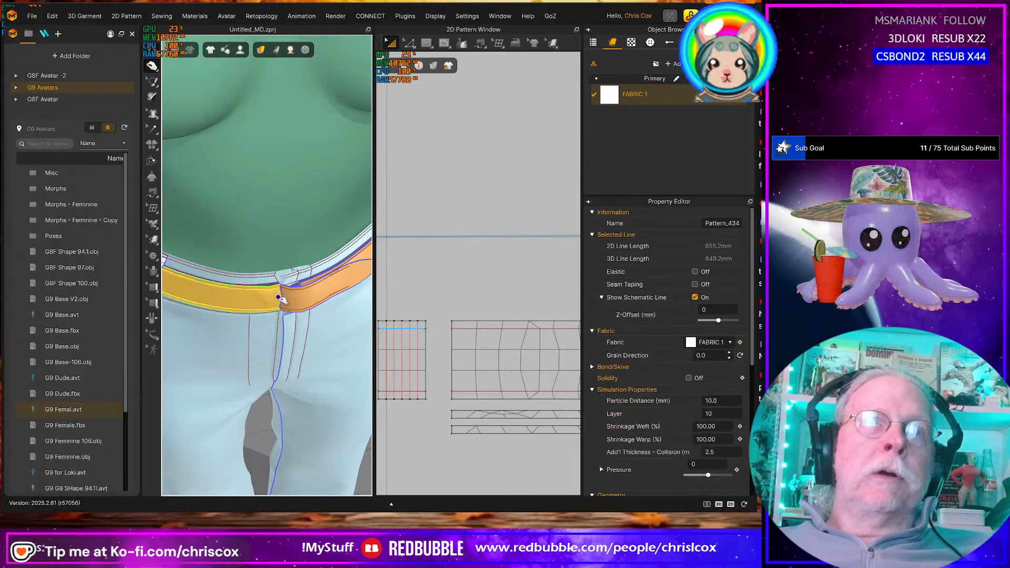
{"action": "middle_click_drag", "start_coordinate": [457, 373], "coordinate": [551, 348]}
{"action": "middle_click_drag", "start_coordinate": [411, 375], "coordinate": [507, 360]}
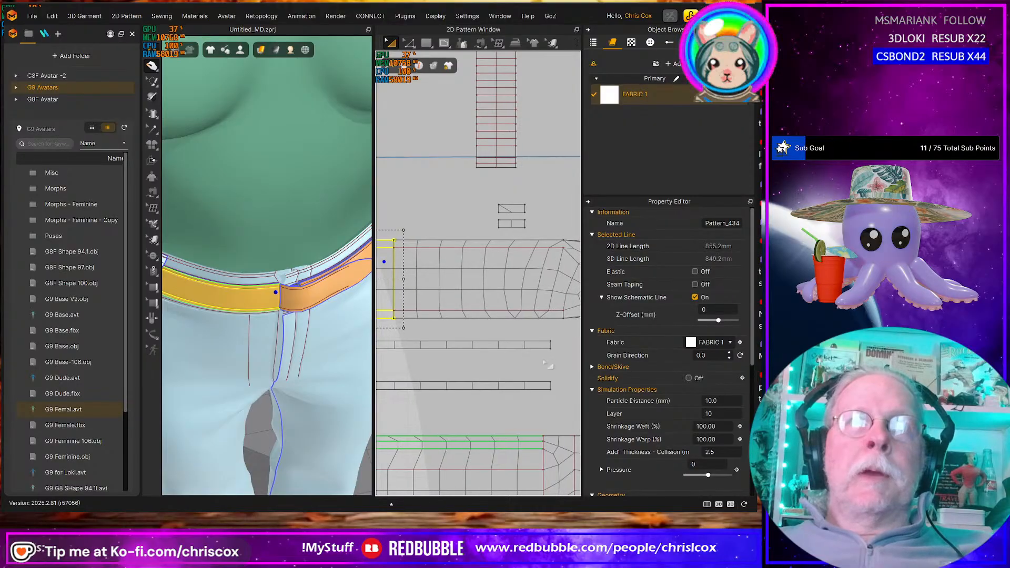
{"action": "left_click", "coordinate": [486, 345]}
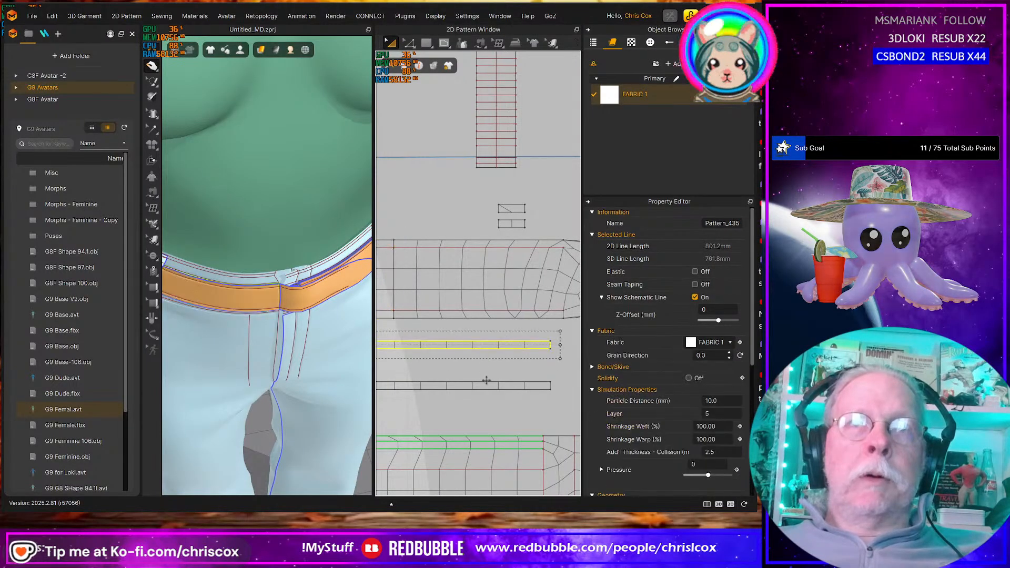
{"action": "left_click", "coordinate": [484, 386], "text": "shift"}
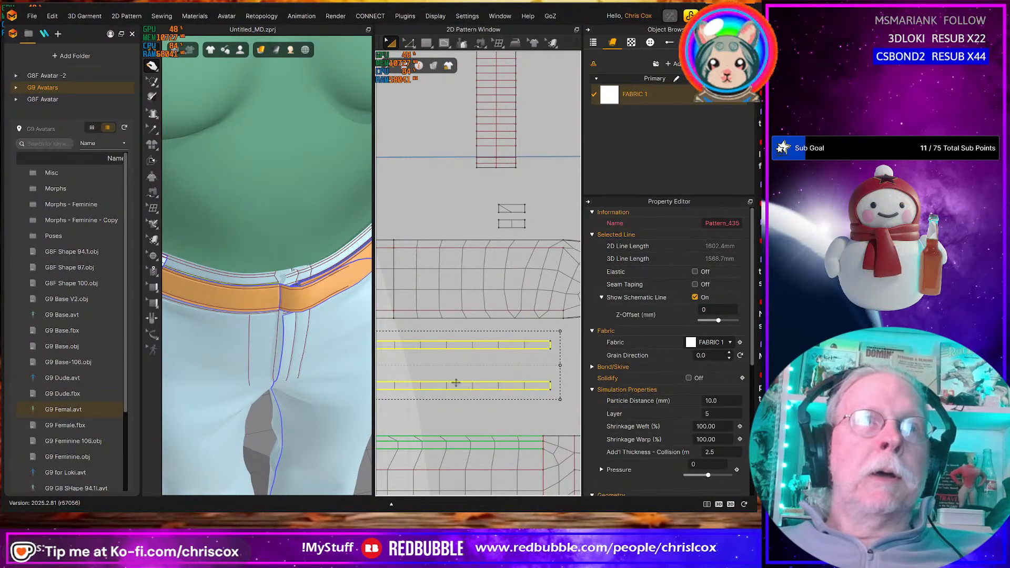
{"action": "middle_click_drag", "start_coordinate": [493, 393], "coordinate": [462, 387]}
{"action": "key", "text": "z"}
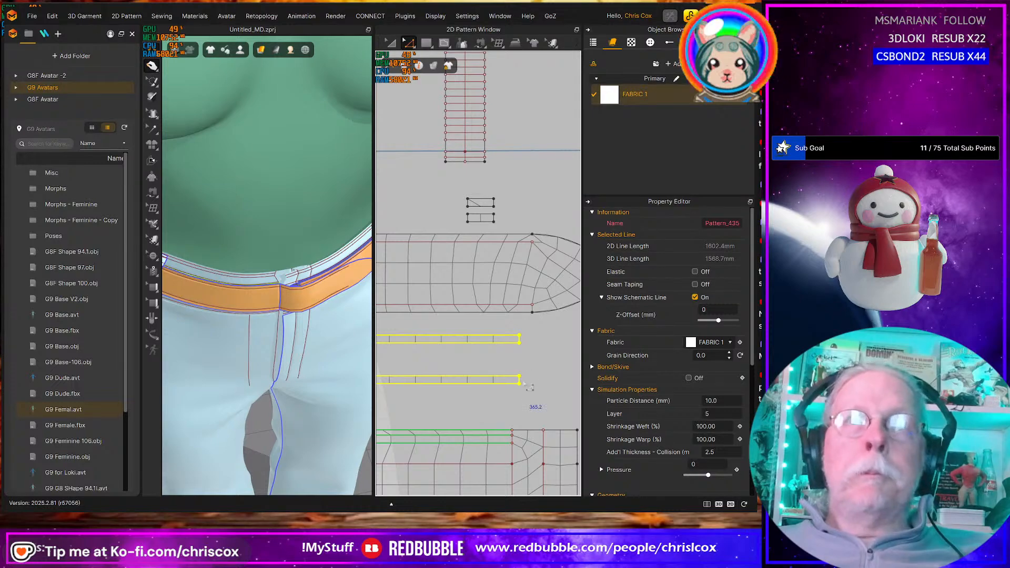
{"action": "left_click_drag", "start_coordinate": [529, 387], "coordinate": [515, 333]}
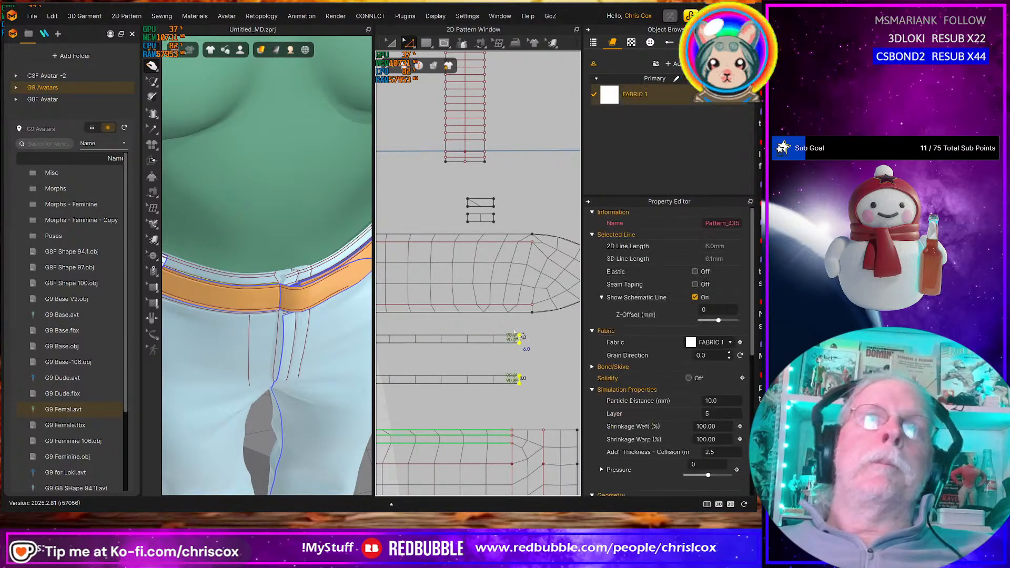
{"action": "key", "text": "Left"}
{"action": "key", "text": "Left"}
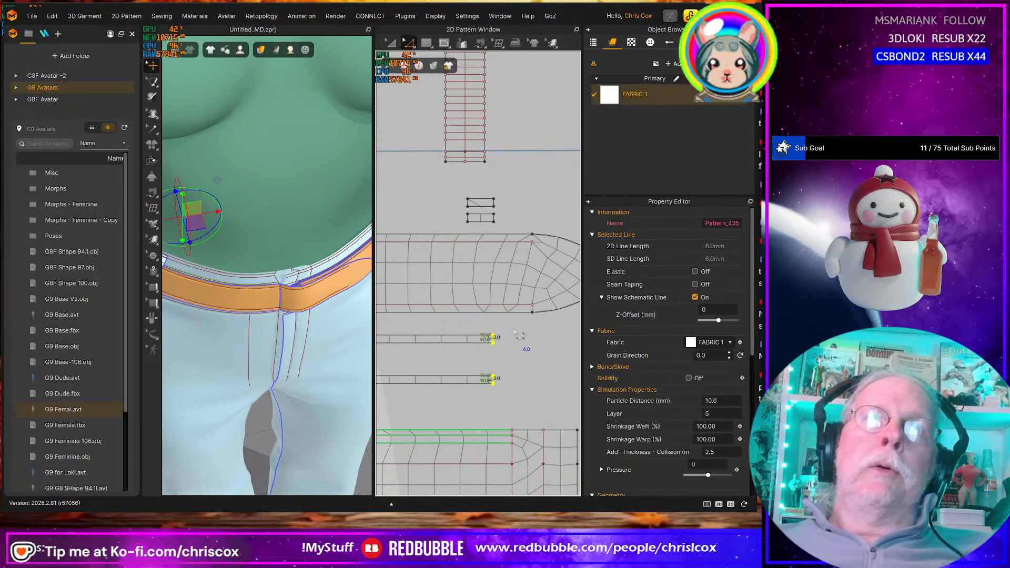
Pull the ends of both strips' upper-edge seams along the main belt's inset lines to a matching 377.6 mm
{"action": "middle_click_drag", "start_coordinate": [500, 352], "coordinate": [587, 343]}
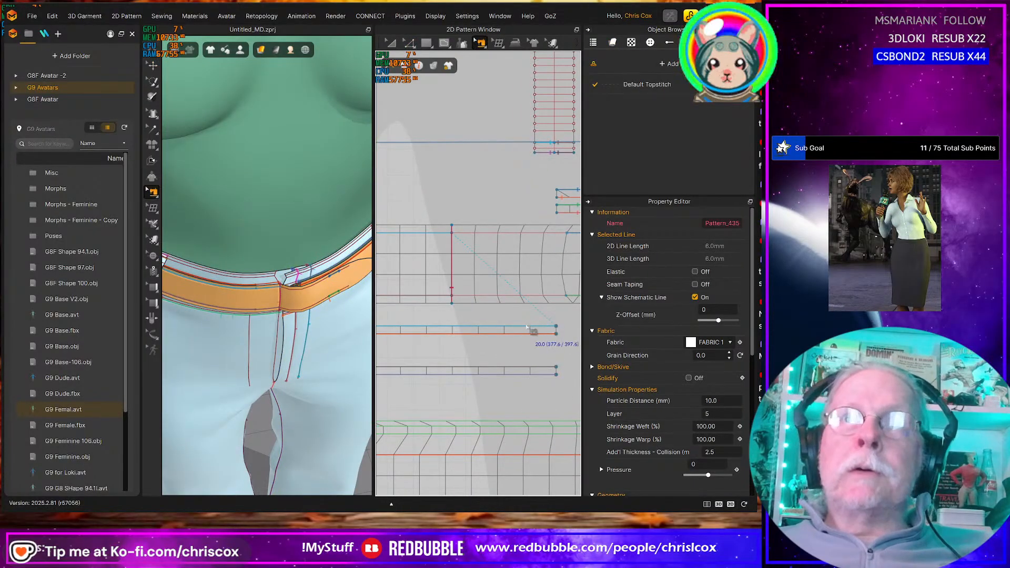
{"action": "key", "text": "n"}
{"action": "left_click", "coordinate": [550, 330]}
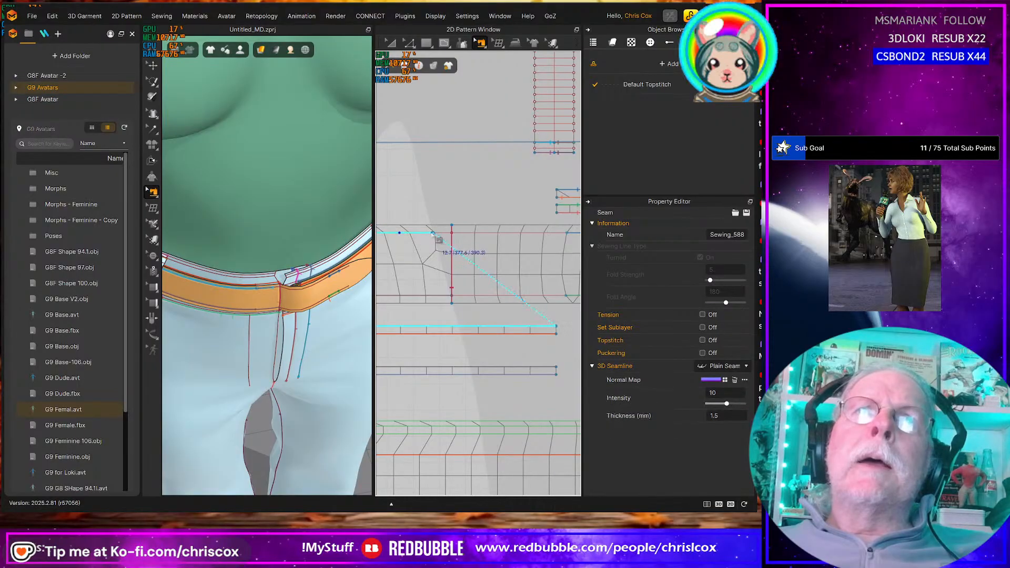
{"action": "left_click", "coordinate": [399, 232]}
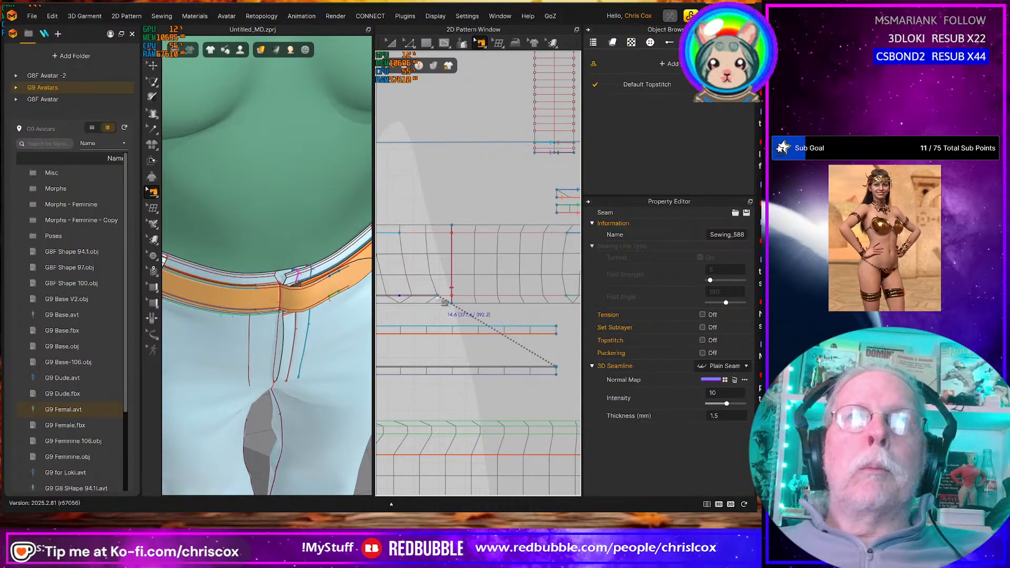
{"action": "left_click", "coordinate": [399, 295]}
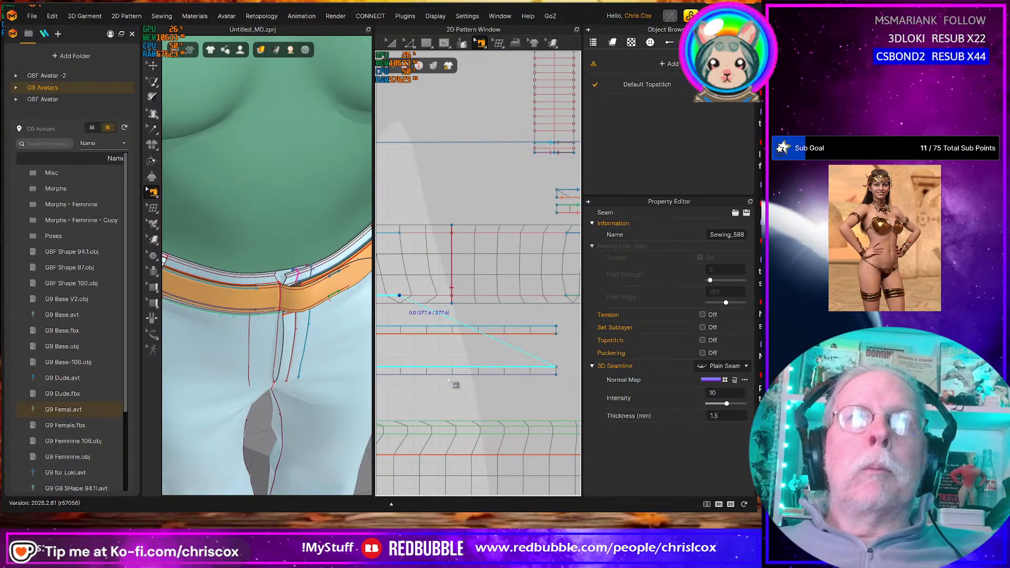
Pull the ends of both strips' lower-edge seams along the waistband's inner lines to a matching 377.6 mm
{"action": "middle_click_drag", "start_coordinate": [471, 388], "coordinate": [402, 333]}
{"action": "left_click", "coordinate": [471, 296]}
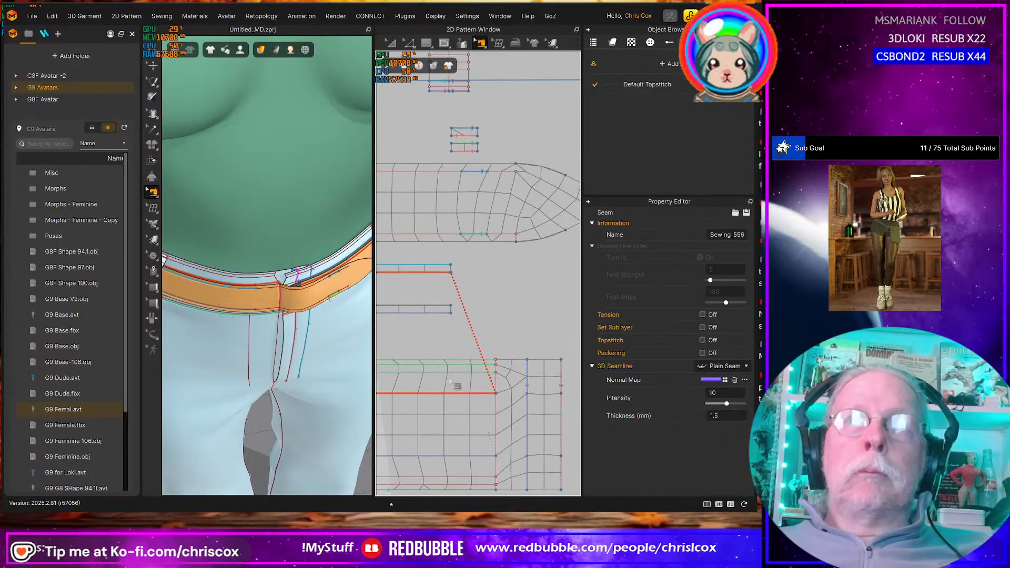
{"action": "left_click_drag", "start_coordinate": [491, 393], "coordinate": [444, 392]}
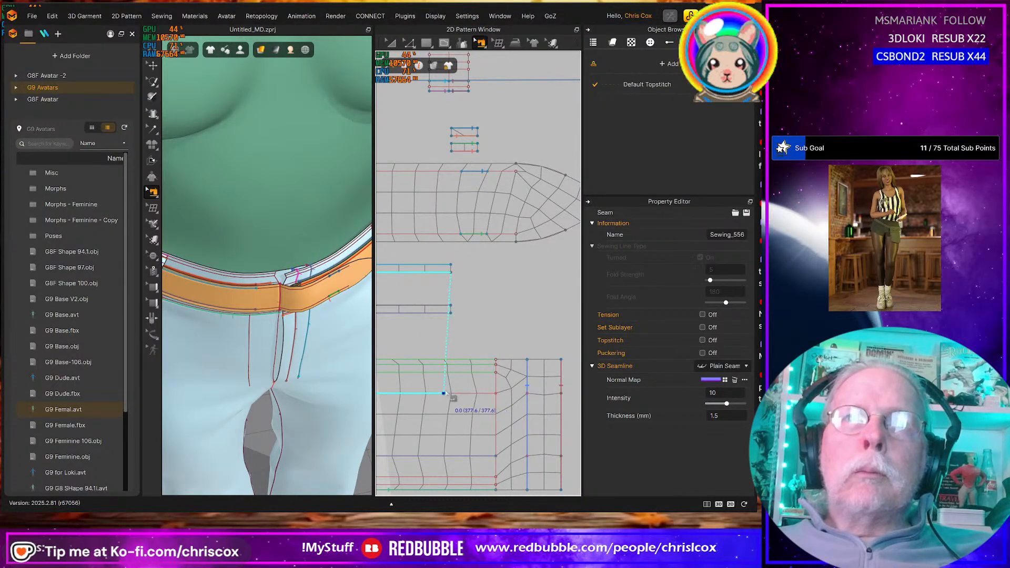
{"action": "left_click", "coordinate": [417, 312]}
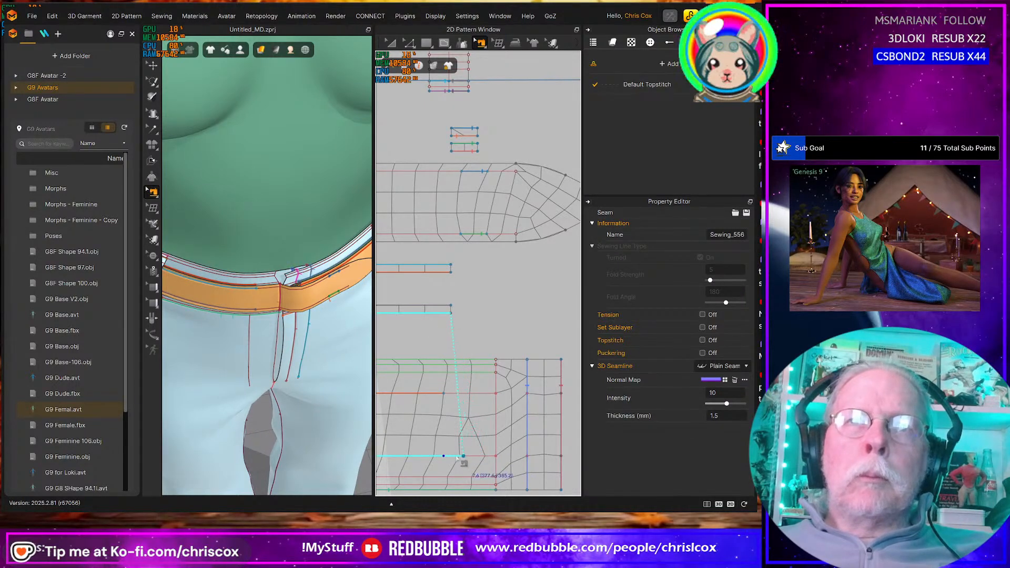
{"action": "left_click", "coordinate": [347, 371]}
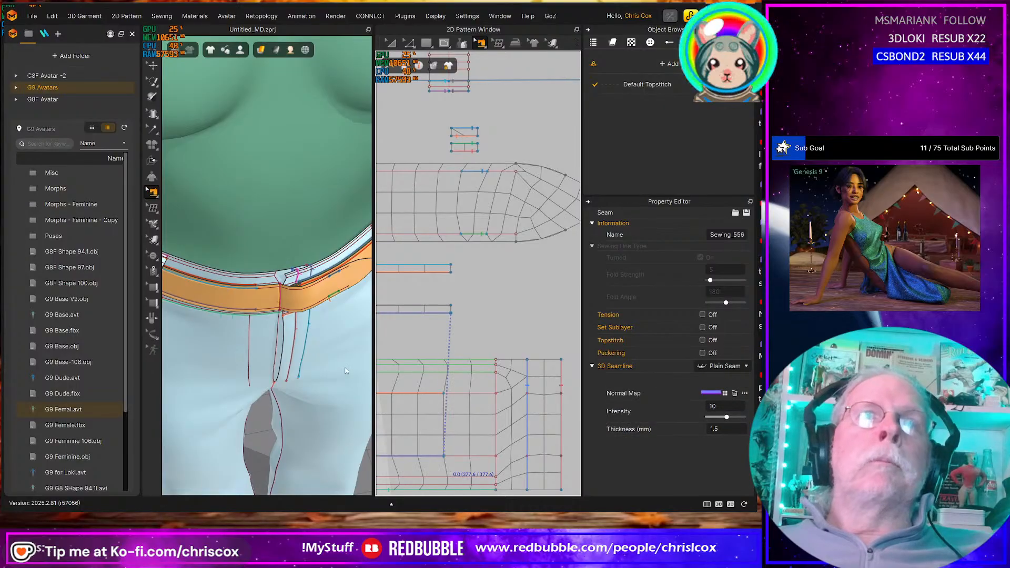
Simulate the garment and examine the belt's front join and its gap to the waistband from above and below
{"action": "key", "text": "space"}
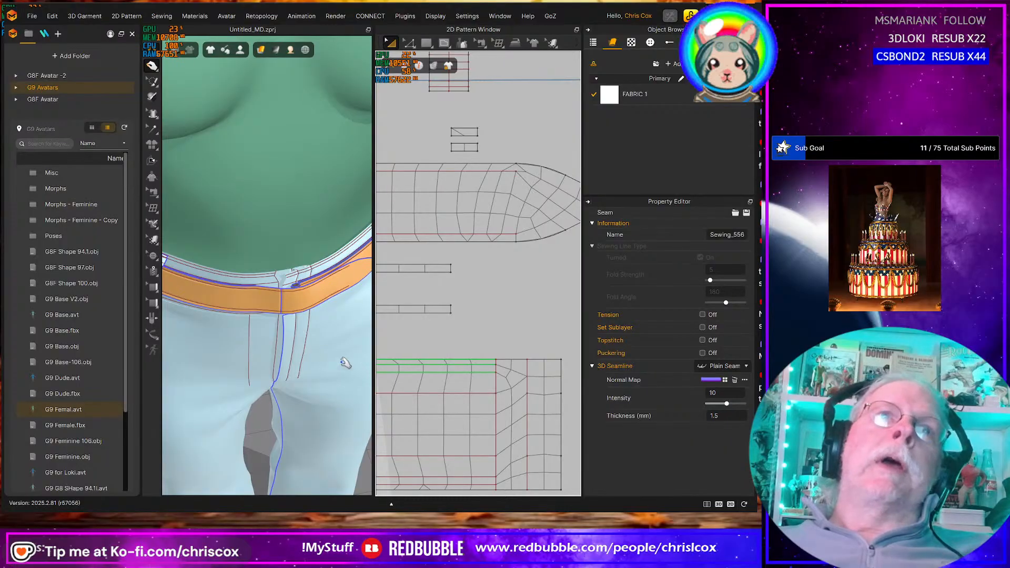
{"action": "scroll", "coordinate": [283, 323], "scroll_direction": "down", "scroll_amount": 4}
{"action": "scroll", "coordinate": [282, 326], "scroll_direction": "up", "scroll_amount": 6}
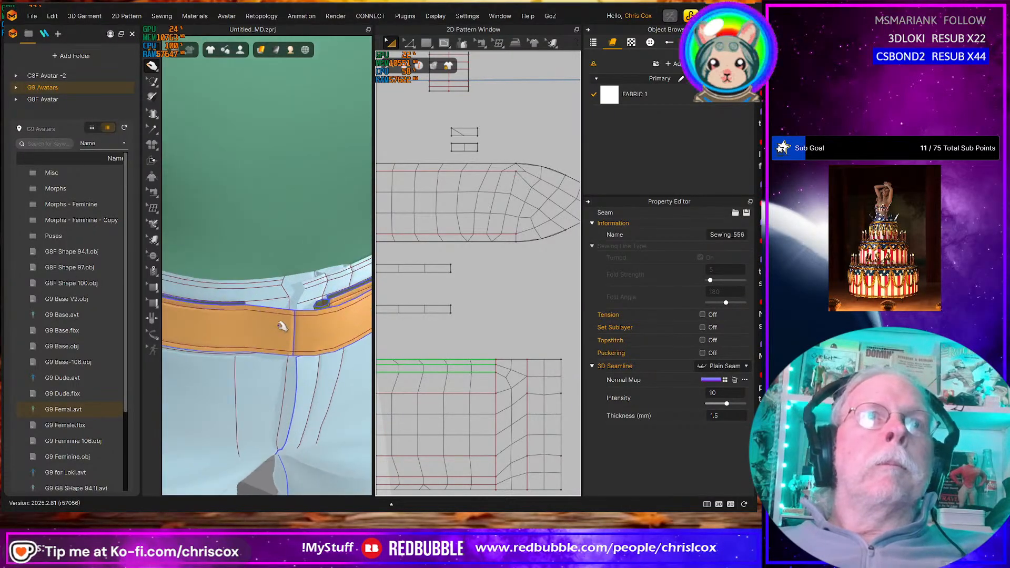
{"action": "right_click_drag", "start_coordinate": [283, 326], "coordinate": [284, 253]}
{"action": "middle_click_drag", "start_coordinate": [284, 252], "coordinate": [287, 358]}
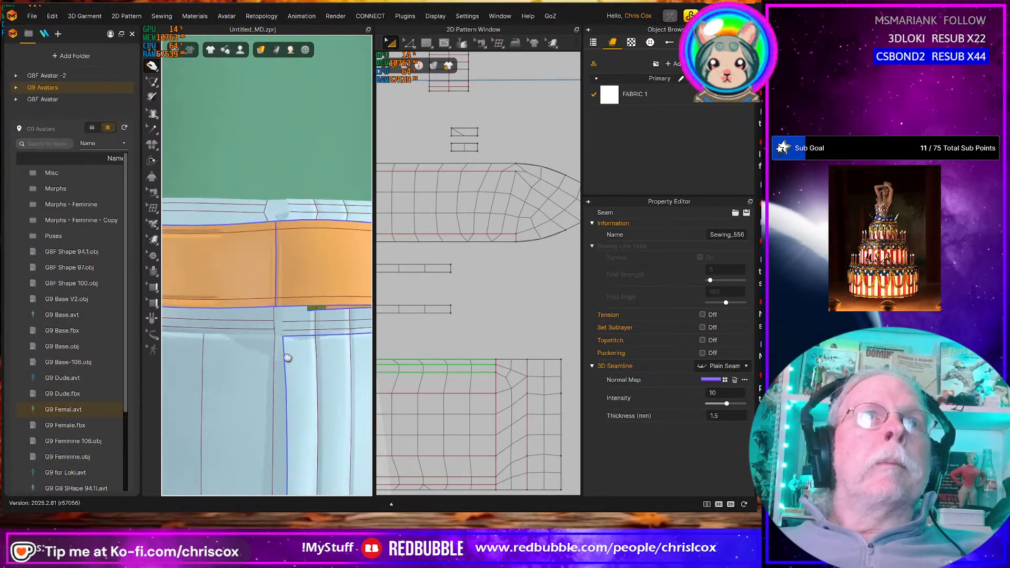
{"action": "right_click_drag", "start_coordinate": [270, 349], "coordinate": [270, 324]}
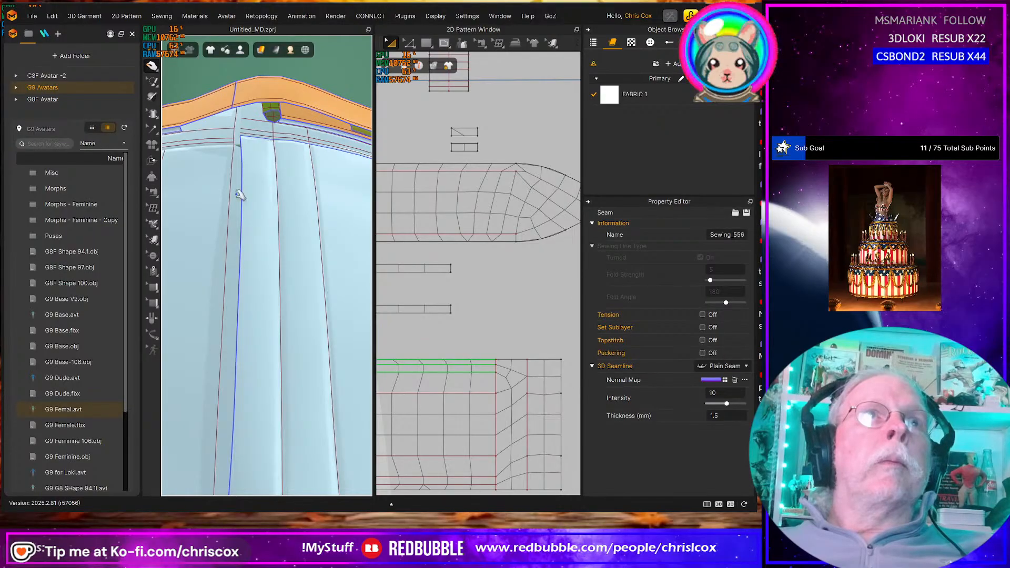
{"action": "right_click_drag", "start_coordinate": [240, 195], "coordinate": [263, 229]}
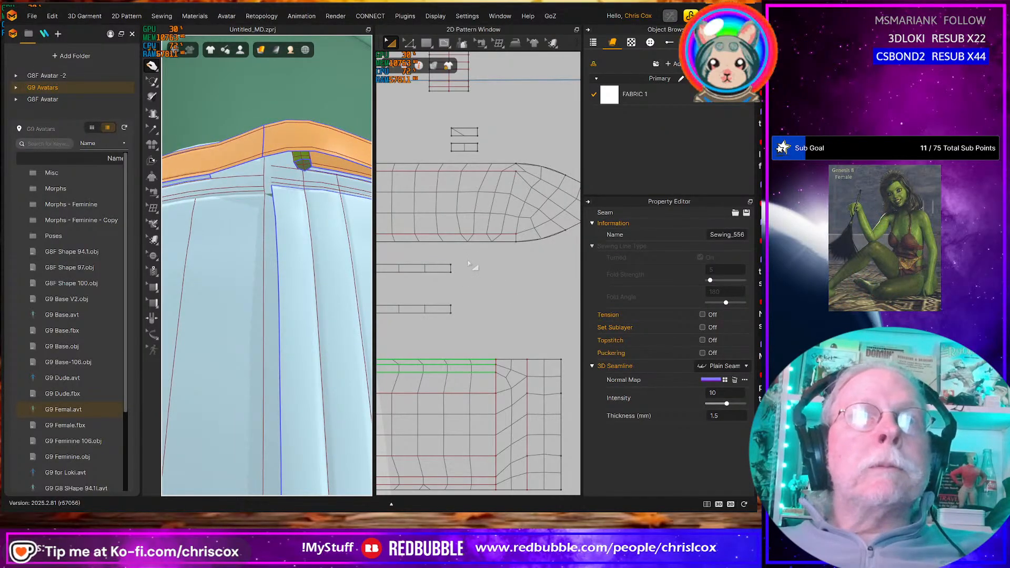
Lengthen both long narrow strips by 10 mm by moving their right end edges outward together
{"action": "left_click", "coordinate": [468, 265]}
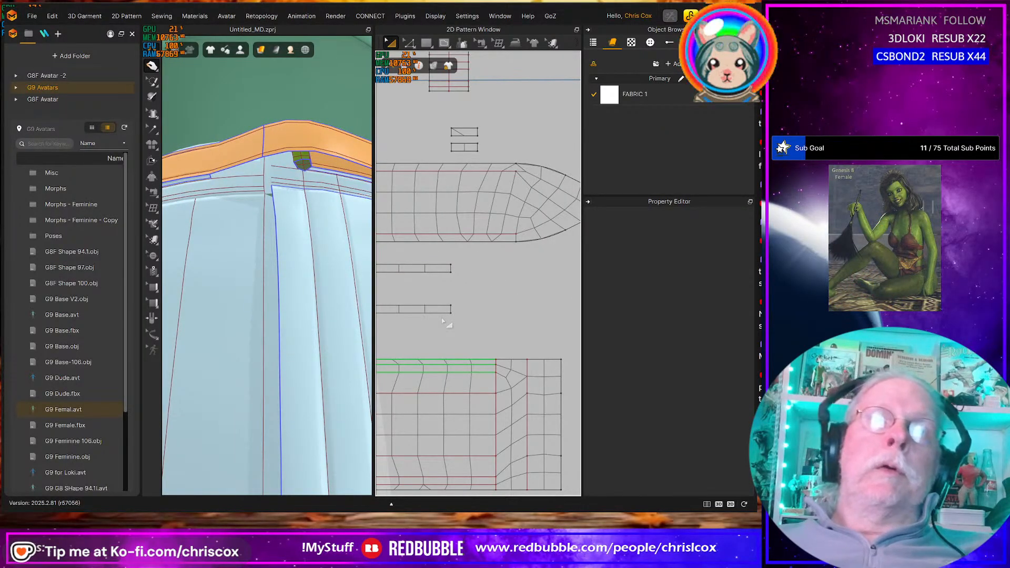
{"action": "key", "text": "z"}
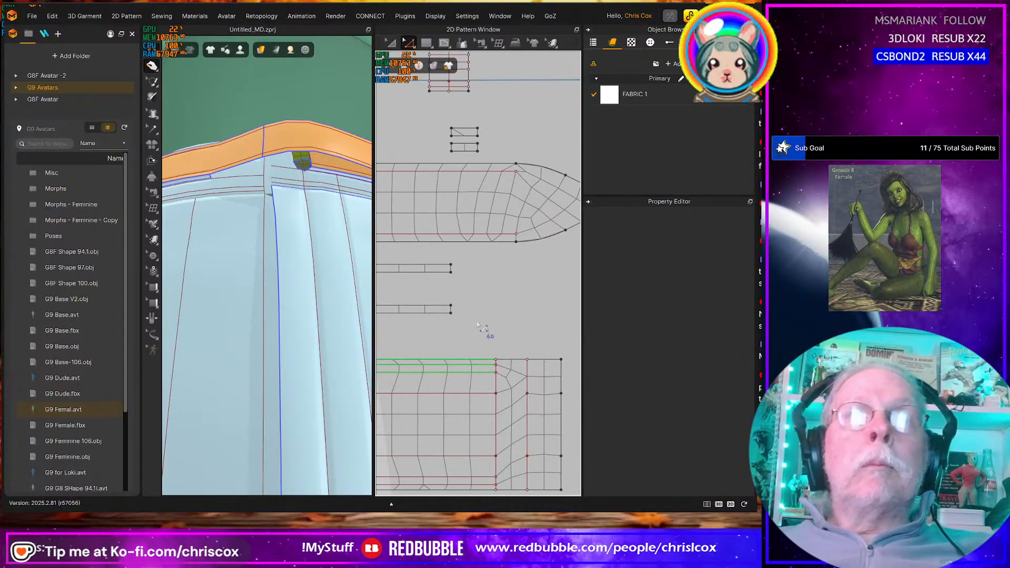
{"action": "left_click_drag", "start_coordinate": [432, 259], "coordinate": [431, 263]}
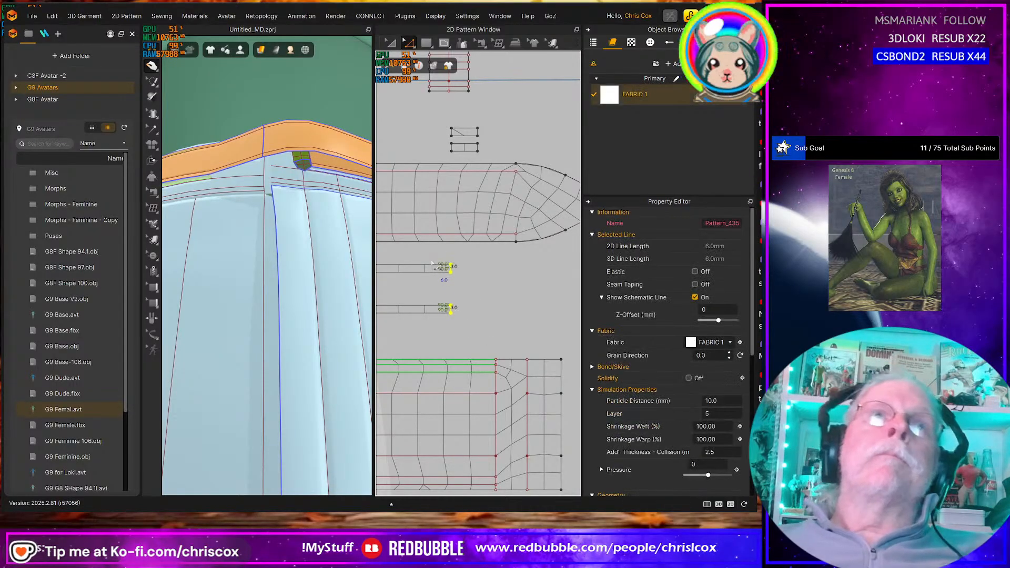
{"action": "key", "text": "Right"}
{"action": "key", "text": "Right"}
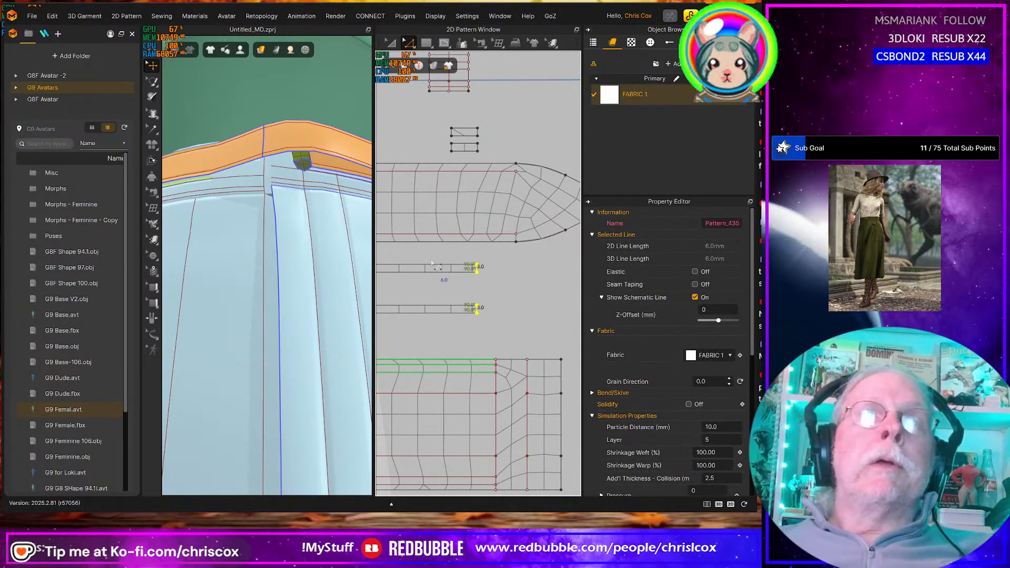
Extend the ends of both strips' upper-edge seams along the main belt's inset lines to a matching 387.6 mm
{"action": "key", "text": "b"}
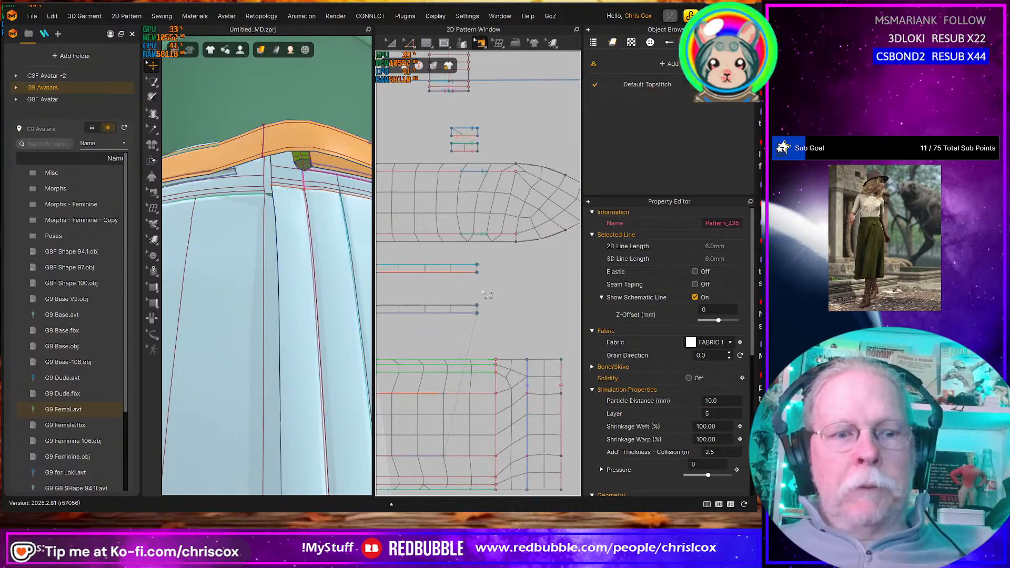
{"action": "left_click", "coordinate": [466, 267]}
{"action": "middle_click_drag", "start_coordinate": [467, 267], "coordinate": [556, 238]}
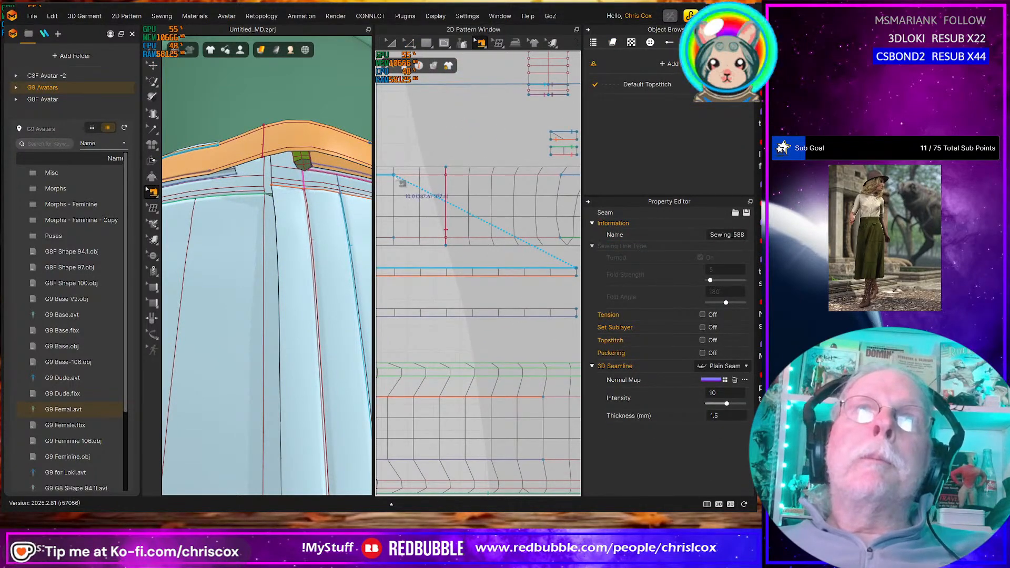
{"action": "left_click_drag", "start_coordinate": [396, 175], "coordinate": [419, 175]}
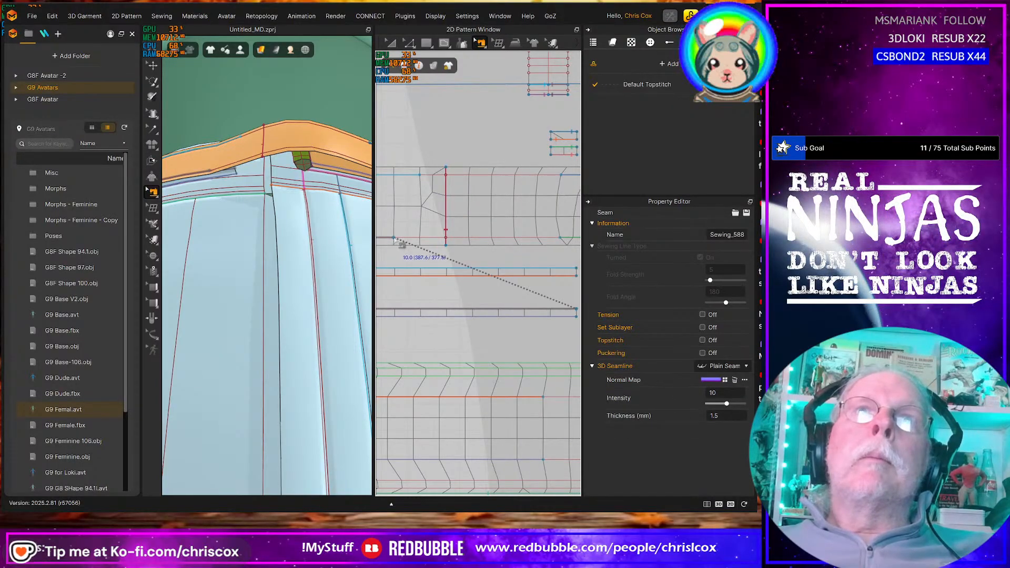
{"action": "left_click_drag", "start_coordinate": [411, 244], "coordinate": [429, 244]}
Extend the ends of both strips' lower-edge seams along the waistband's inner lines to a matching 387.6 mm
{"action": "middle_click_drag", "start_coordinate": [431, 304], "coordinate": [365, 280]}
{"action": "left_click", "coordinate": [477, 374]}
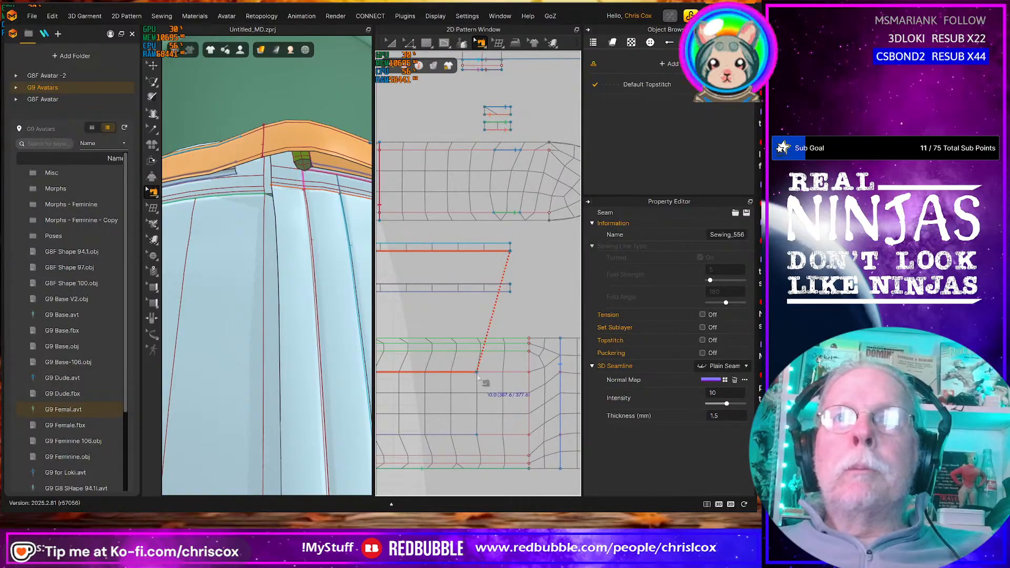
{"action": "left_click_drag", "start_coordinate": [476, 373], "coordinate": [488, 436]}
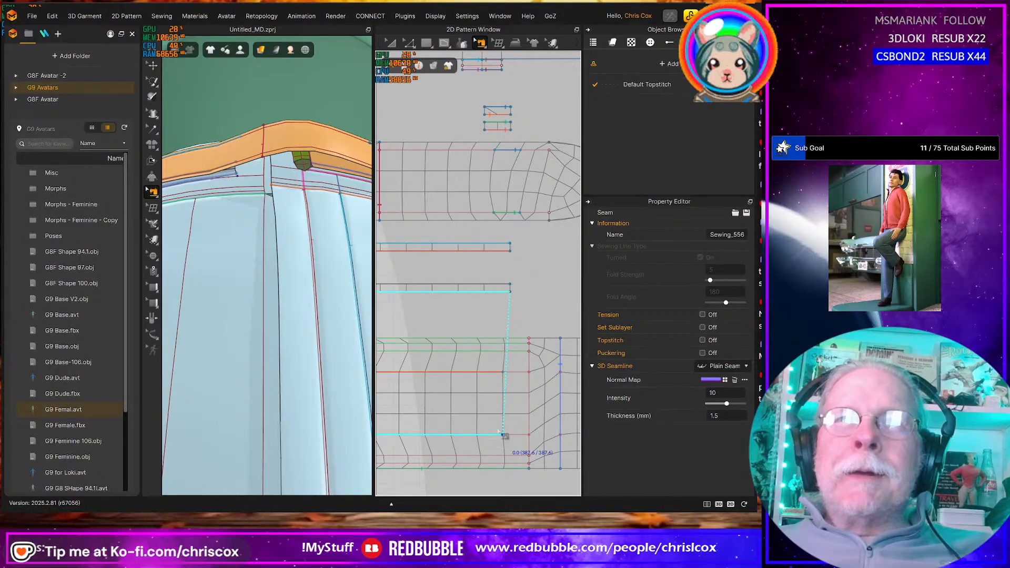
{"action": "left_click", "coordinate": [499, 432]}
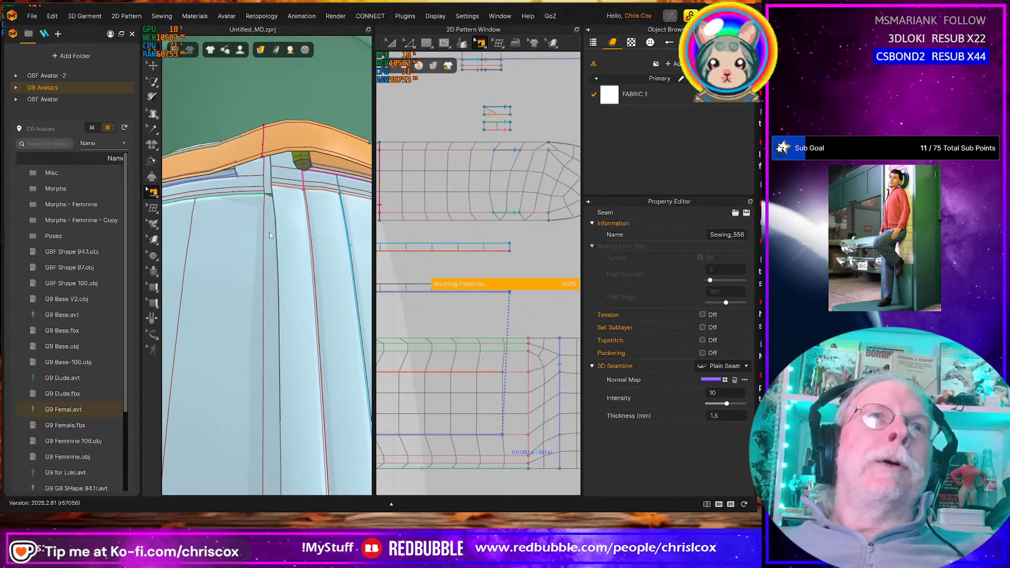
Simulate the garment with the adjusted seams, check the belt's fit around the front closure, and select the waistband piece
{"action": "key", "text": "space"}
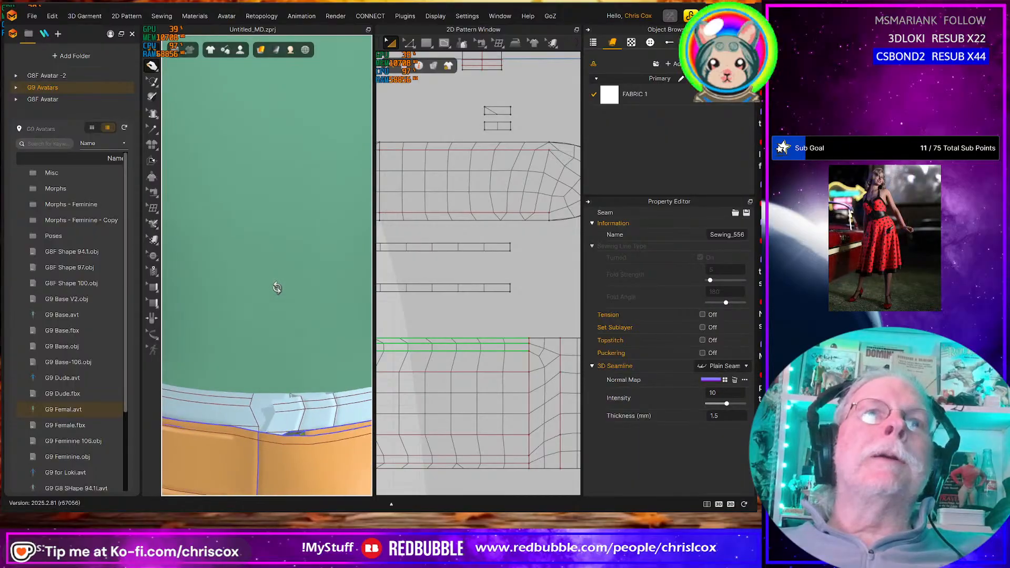
{"action": "scroll", "coordinate": [283, 312], "scroll_direction": "down", "scroll_amount": 5}
{"action": "mouse_move", "coordinate": [297, 316]}
{"action": "right_mouse_down"}
{"action": "mouse_move", "coordinate": [219, 307]}
{"action": "mouse_move", "coordinate": [437, 310]}
{"action": "mouse_move", "coordinate": [296, 315]}
{"action": "right_mouse_up"}
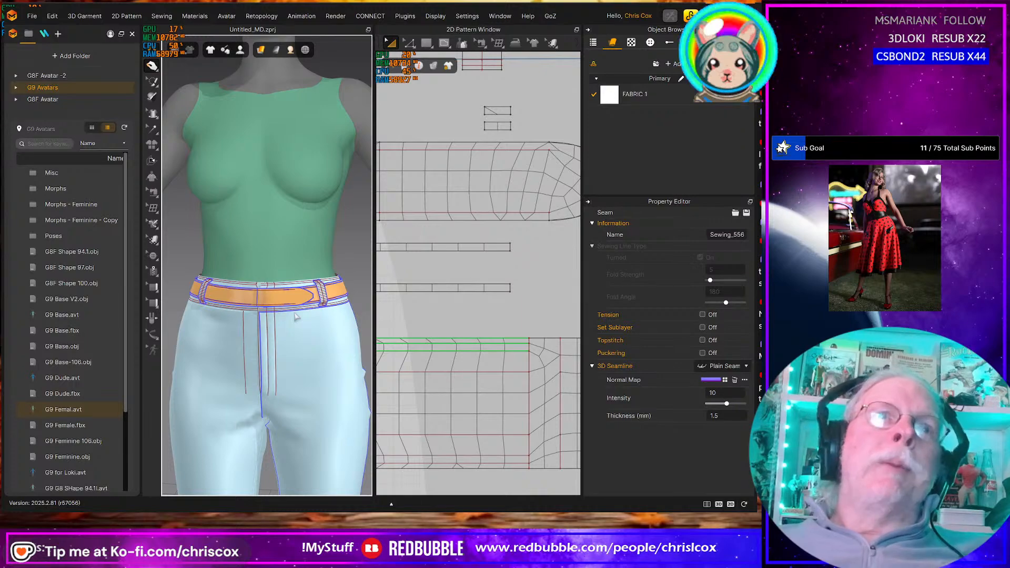
{"action": "scroll", "coordinate": [306, 321], "scroll_direction": "up", "scroll_amount": 3}
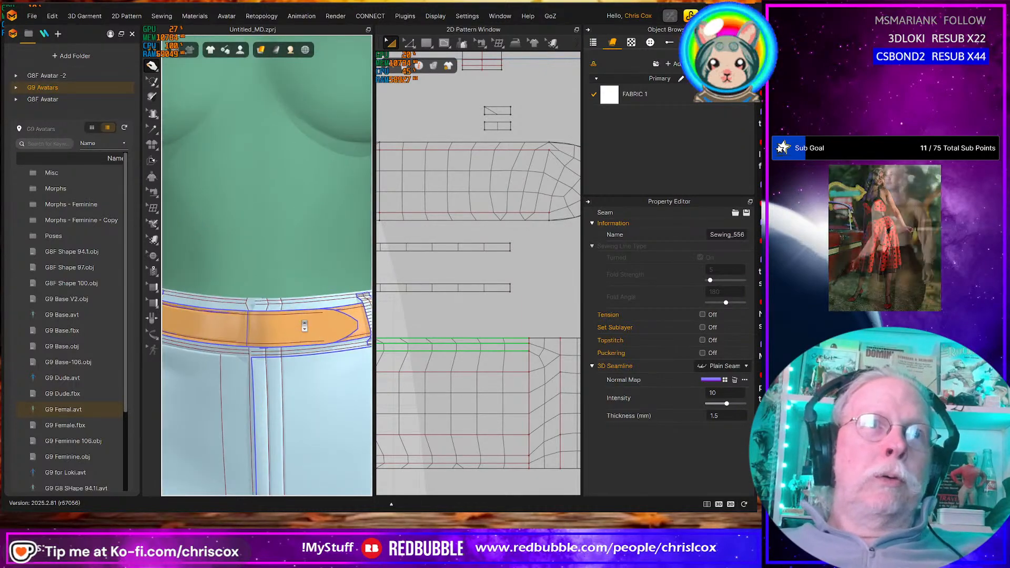
{"action": "right_click_drag", "start_coordinate": [308, 329], "coordinate": [306, 359]}
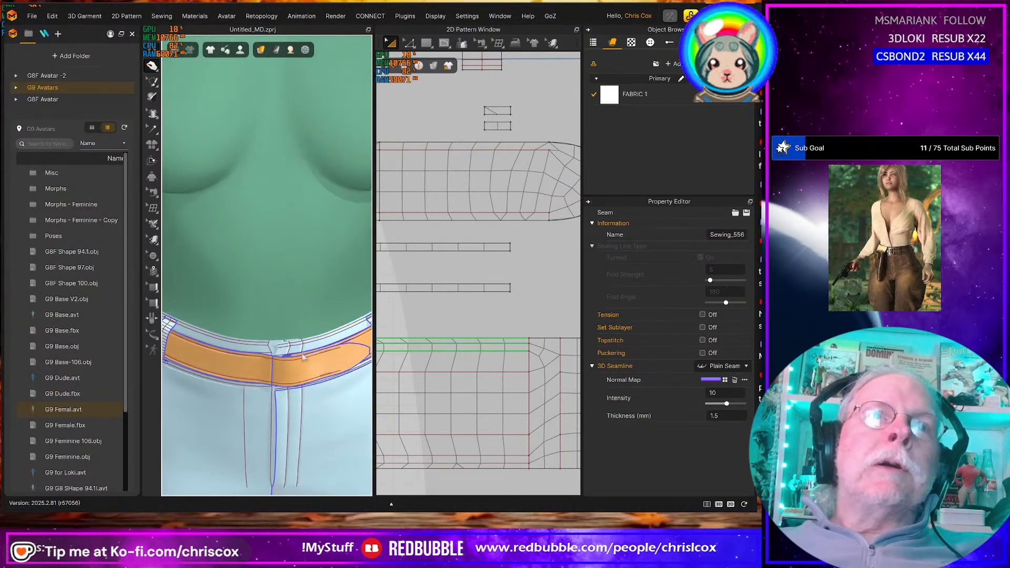
{"action": "scroll", "coordinate": [307, 360], "scroll_direction": "up", "scroll_amount": 1}
{"action": "left_click", "coordinate": [285, 377]}
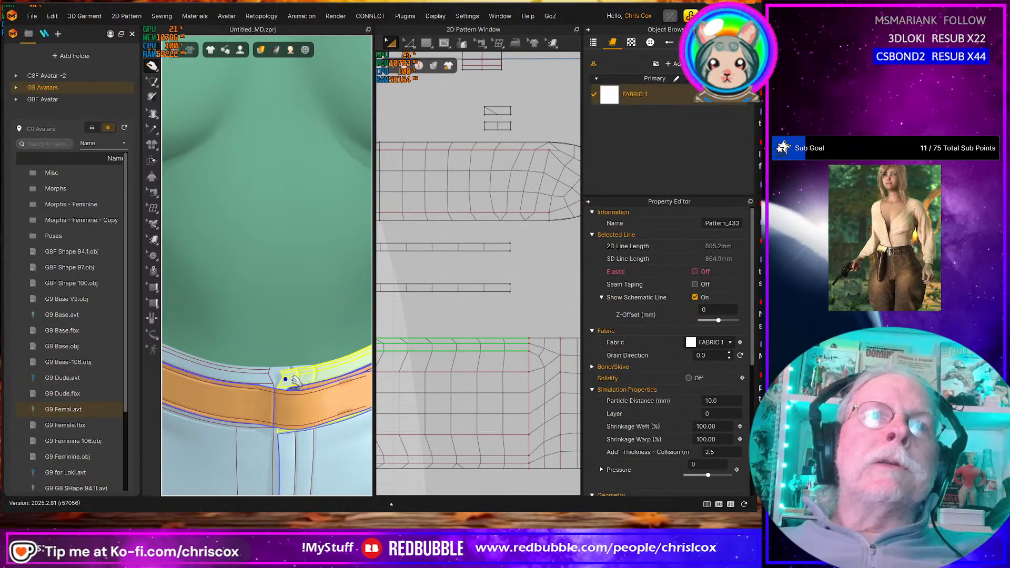
Examine the belt's overlap at the front closure together with the connector strips and waistband pieces in the pattern layout
{"action": "right_click_drag", "start_coordinate": [298, 394], "coordinate": [306, 373]}
{"action": "scroll", "coordinate": [328, 402], "scroll_direction": "down", "scroll_amount": 5}
{"action": "scroll", "coordinate": [308, 377], "scroll_direction": "up", "scroll_amount": 5}
{"action": "left_click", "coordinate": [401, 403]}
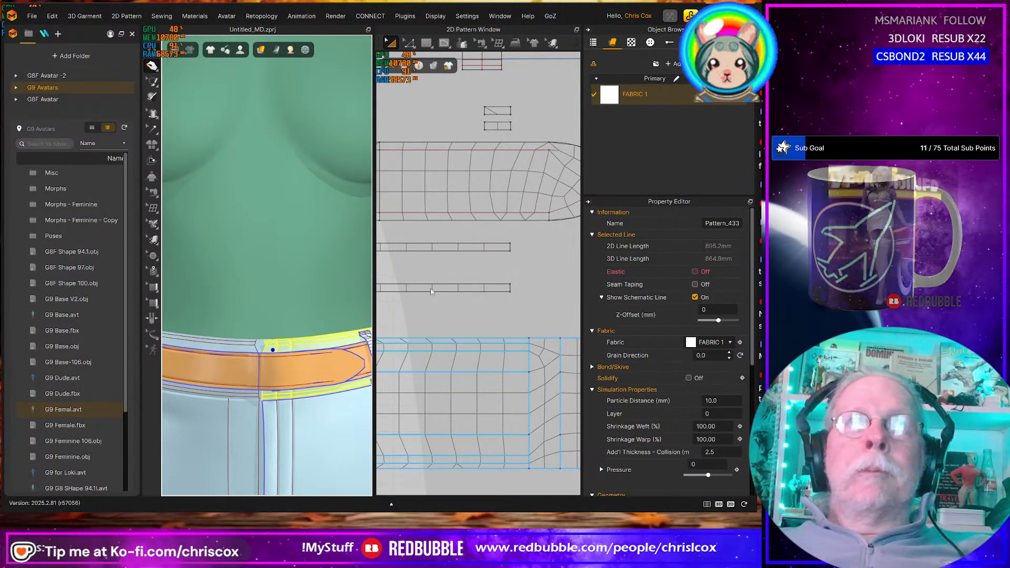
{"action": "left_click", "coordinate": [464, 287]}
{"action": "scroll", "coordinate": [464, 287], "scroll_direction": "down", "scroll_amount": 5}
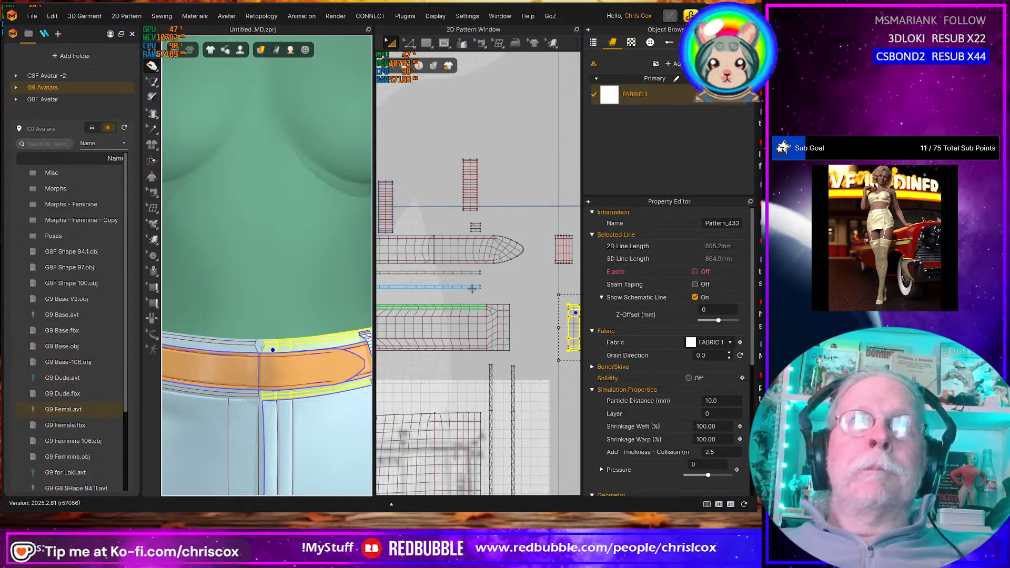
{"action": "scroll", "coordinate": [473, 288], "scroll_direction": "down", "scroll_amount": 3}
{"action": "left_click", "coordinate": [488, 314]}
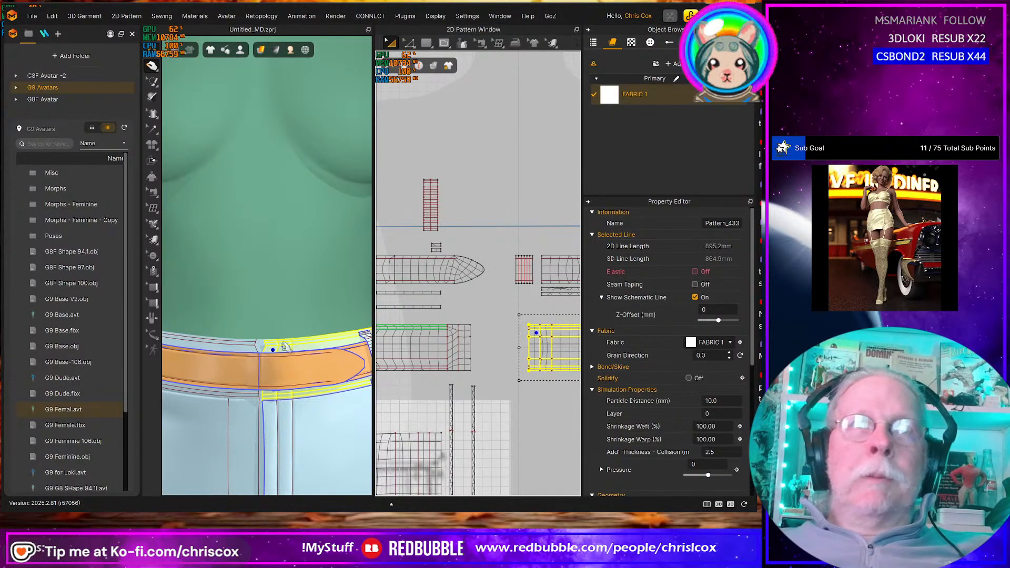
{"action": "middle_click_drag", "start_coordinate": [285, 349], "coordinate": [252, 333]}
{"action": "right_click_drag", "start_coordinate": [290, 354], "coordinate": [282, 329]}
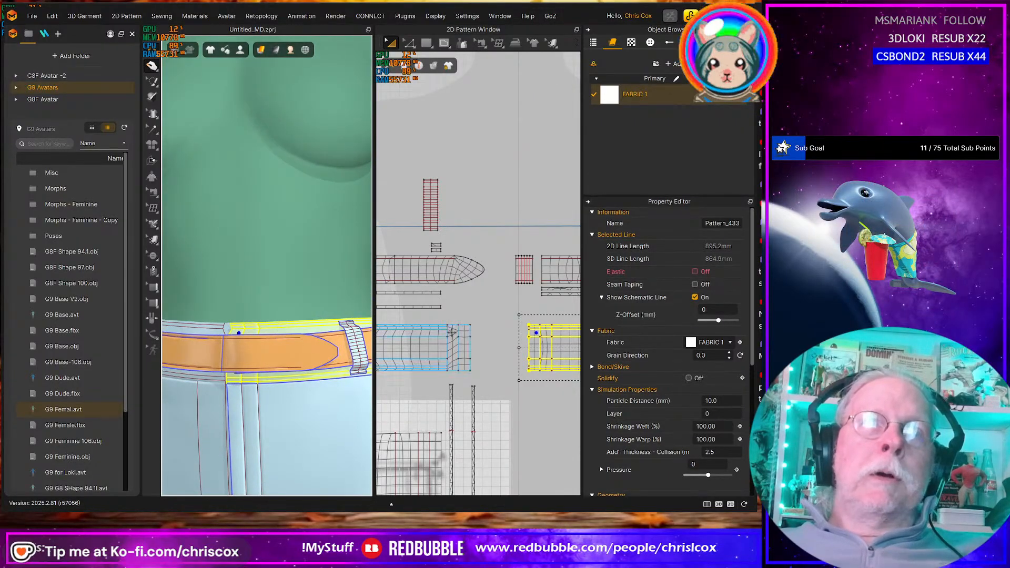
{"action": "scroll", "coordinate": [465, 303], "scroll_direction": "up", "scroll_amount": 4}
{"action": "middle_click_drag", "start_coordinate": [563, 333], "coordinate": [601, 345]}
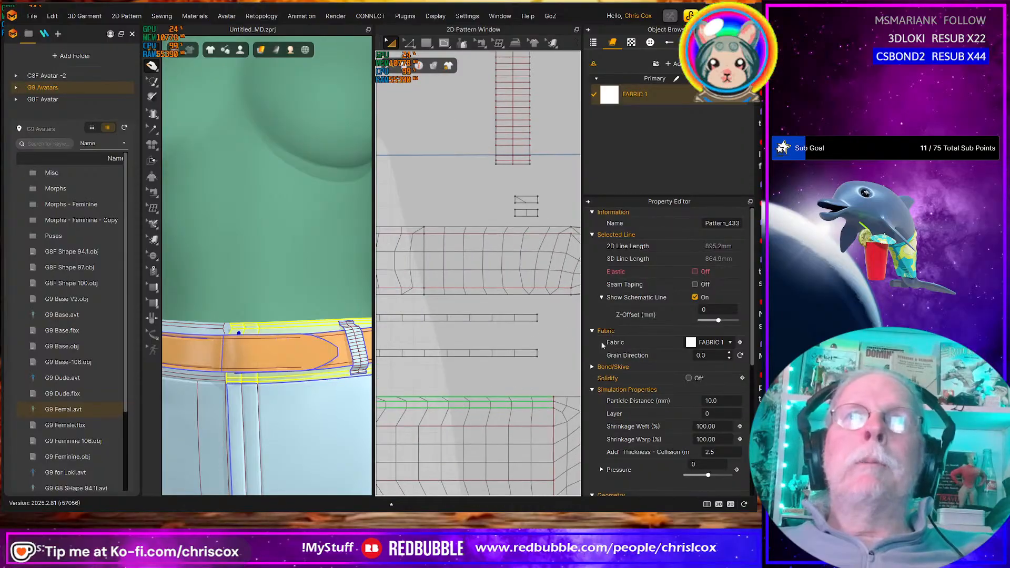
Measure the straight end edge of the rounded belt tip piece and the long edge of the small connector strip
{"action": "left_click", "coordinate": [424, 267]}
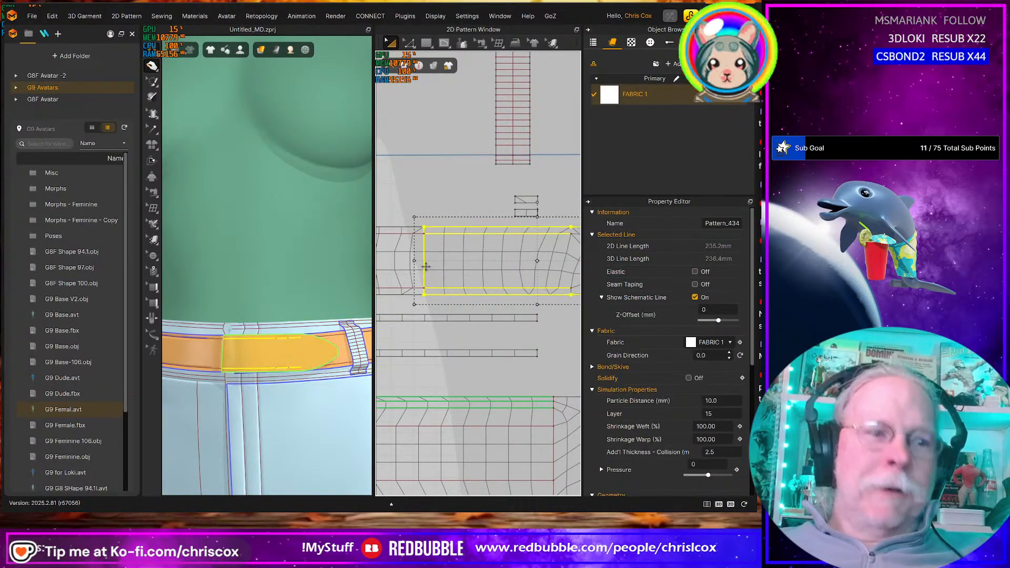
{"action": "key", "text": "z"}
{"action": "left_click", "coordinate": [424, 264]}
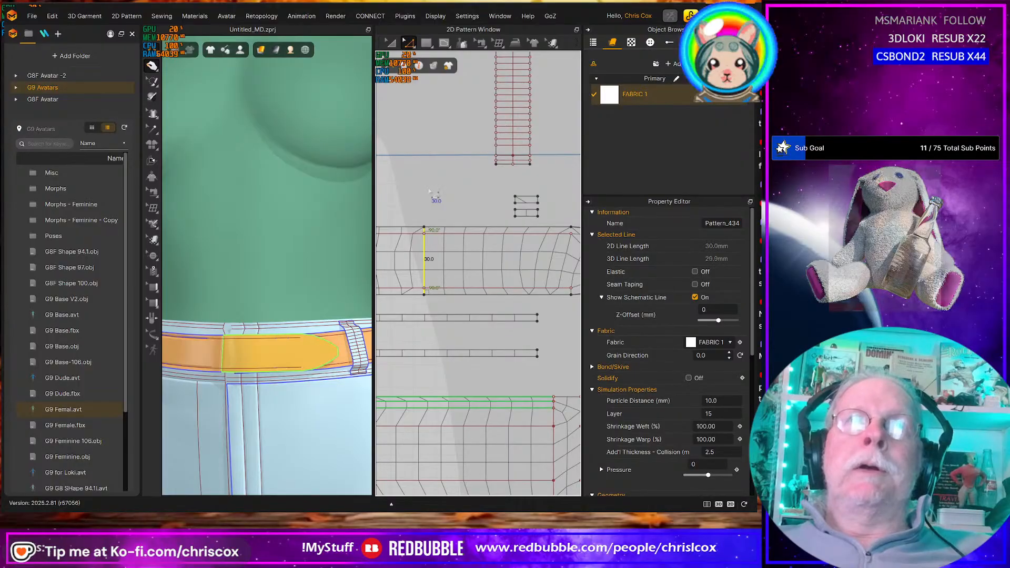
{"action": "middle_click_drag", "start_coordinate": [432, 198], "coordinate": [350, 218]}
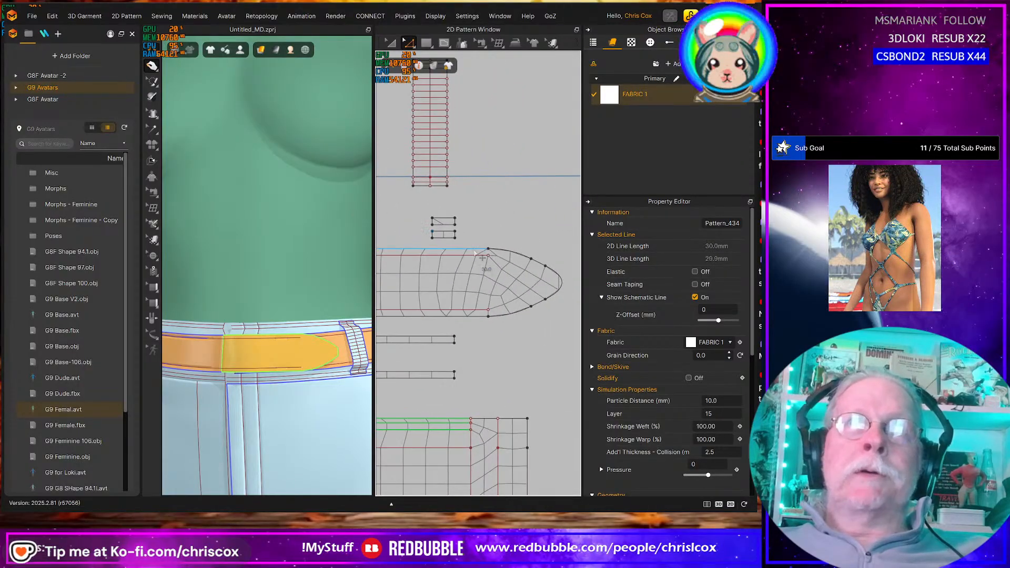
{"action": "left_click", "coordinate": [454, 235]}
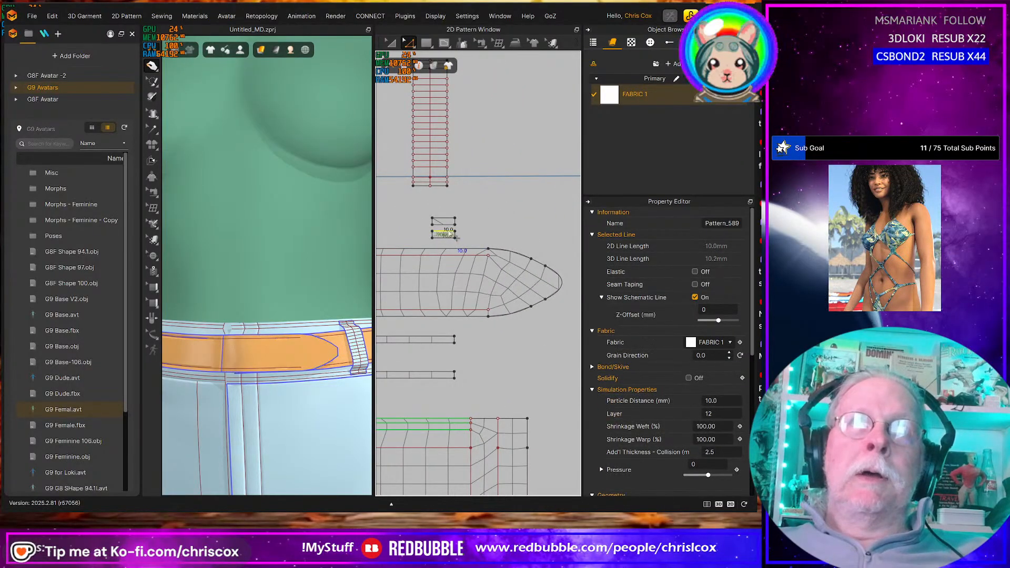
{"action": "middle_click_drag", "start_coordinate": [527, 221], "coordinate": [444, 235]}
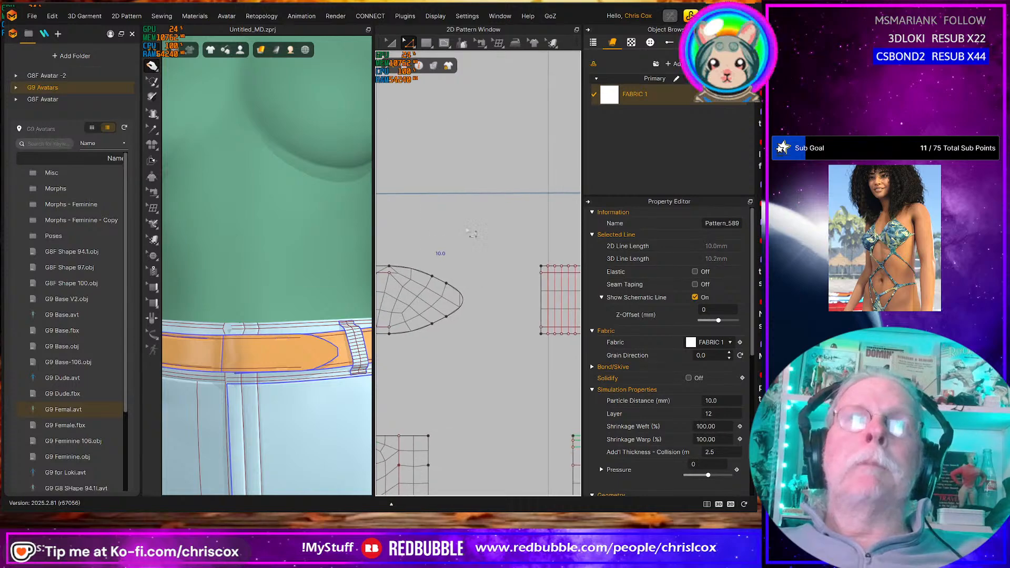
Create a rectangular pattern piece 10 mm wide and 30 mm high in the empty space above the belt tip
{"action": "key", "text": "s"}
{"action": "left_click", "coordinate": [521, 167]}
{"action": "type", "text": "10"}
{"action": "key", "text": "Tab"}
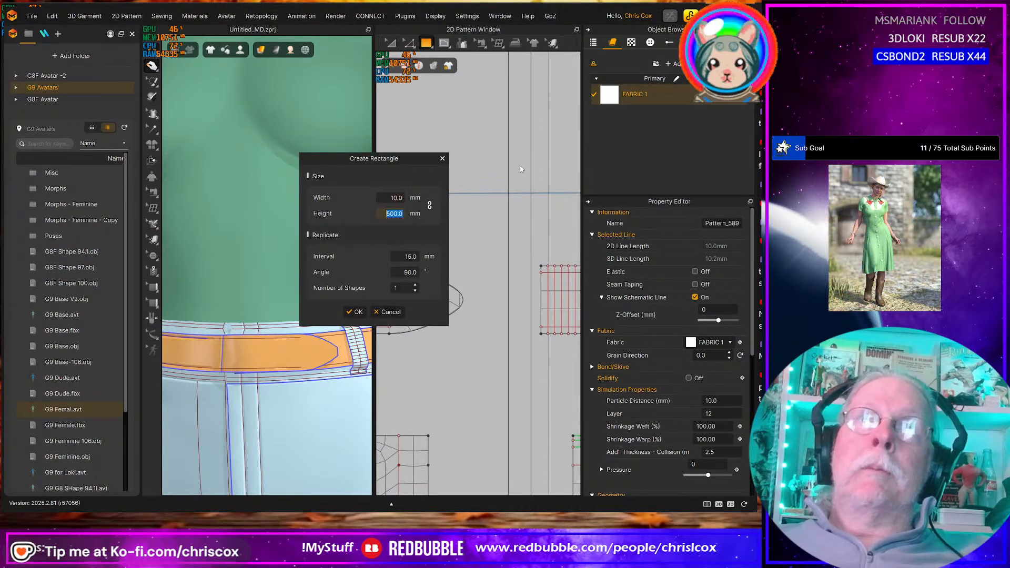
{"action": "type", "text": "30"}
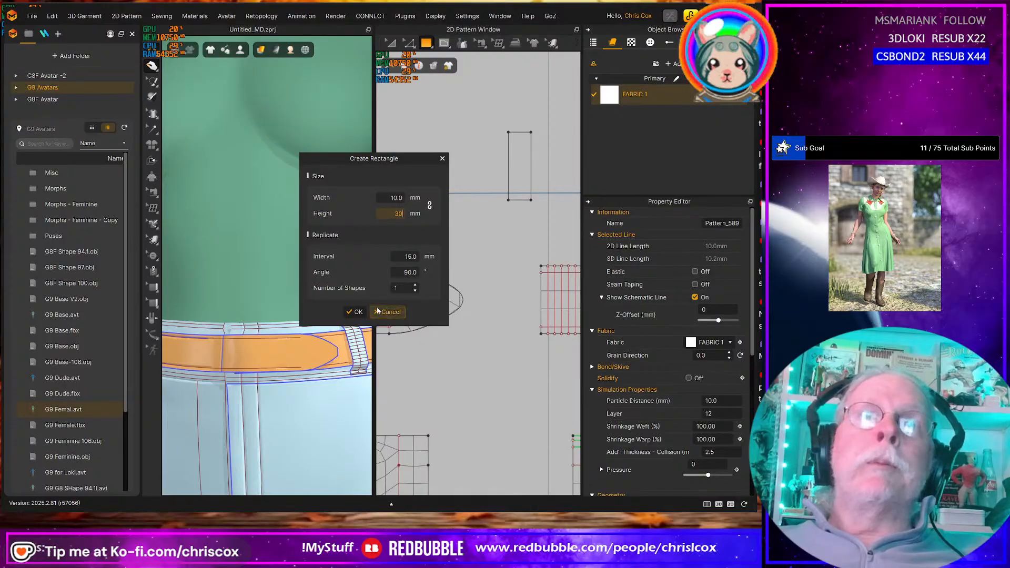
{"action": "left_click", "coordinate": [355, 311]}
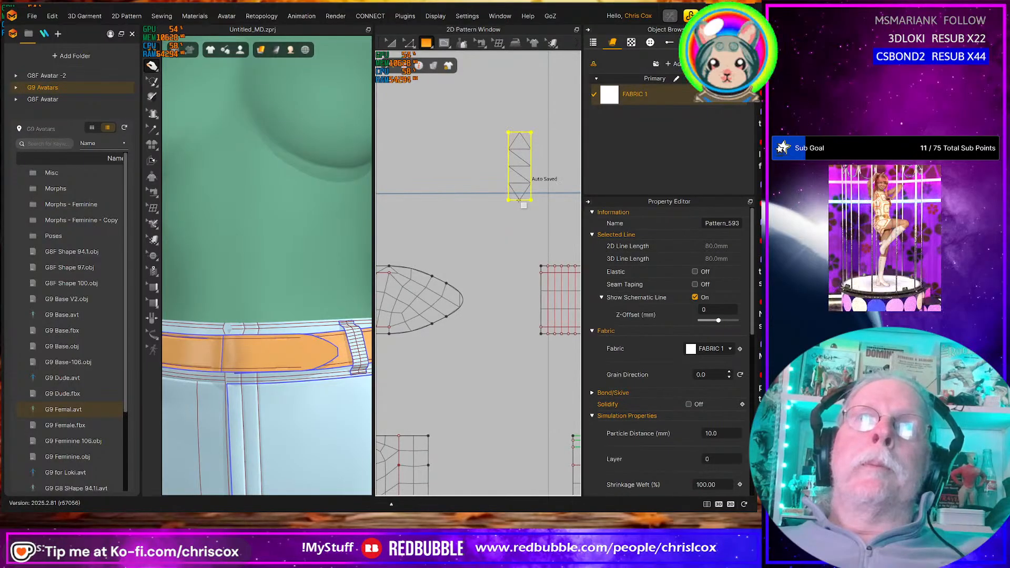
{"action": "left_click", "coordinate": [518, 203]}
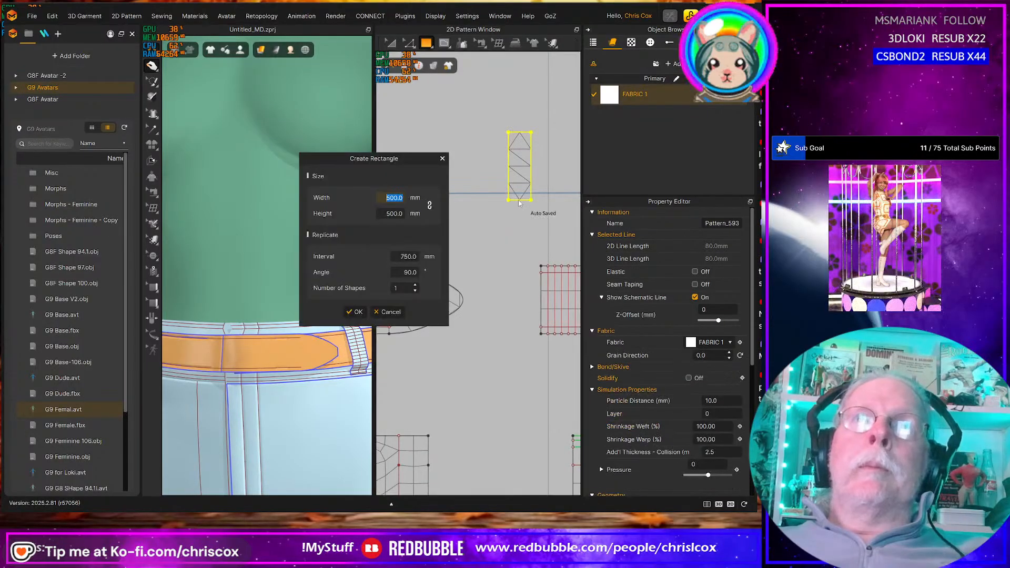
{"action": "left_click", "coordinate": [390, 311]}
Set the new rectangle's mesh type to Quad (Optimized)
{"action": "scroll", "coordinate": [700, 392], "scroll_direction": "down", "scroll_amount": 5}
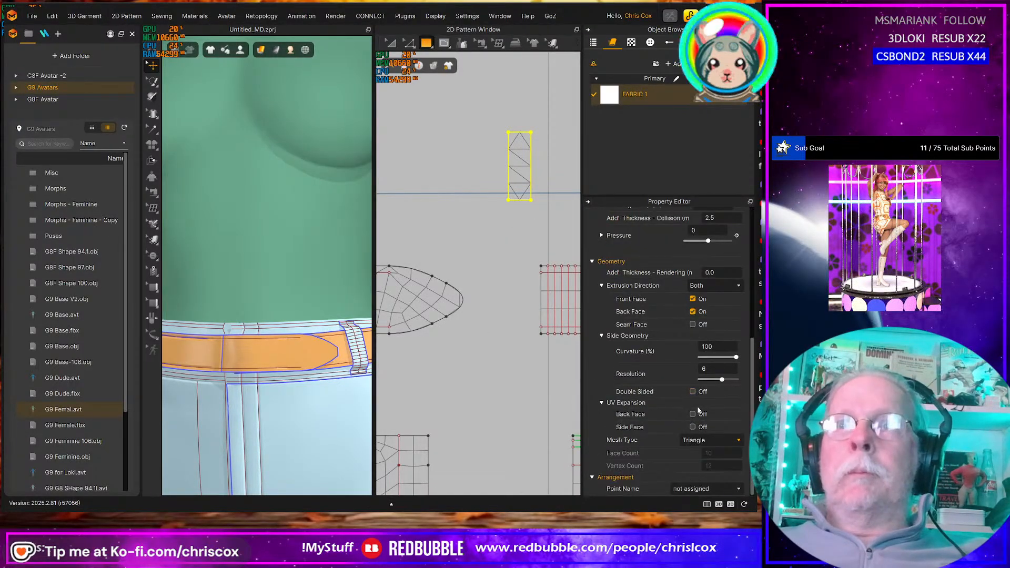
{"action": "left_click", "coordinate": [731, 440]}
{"action": "left_click", "coordinate": [705, 465]}
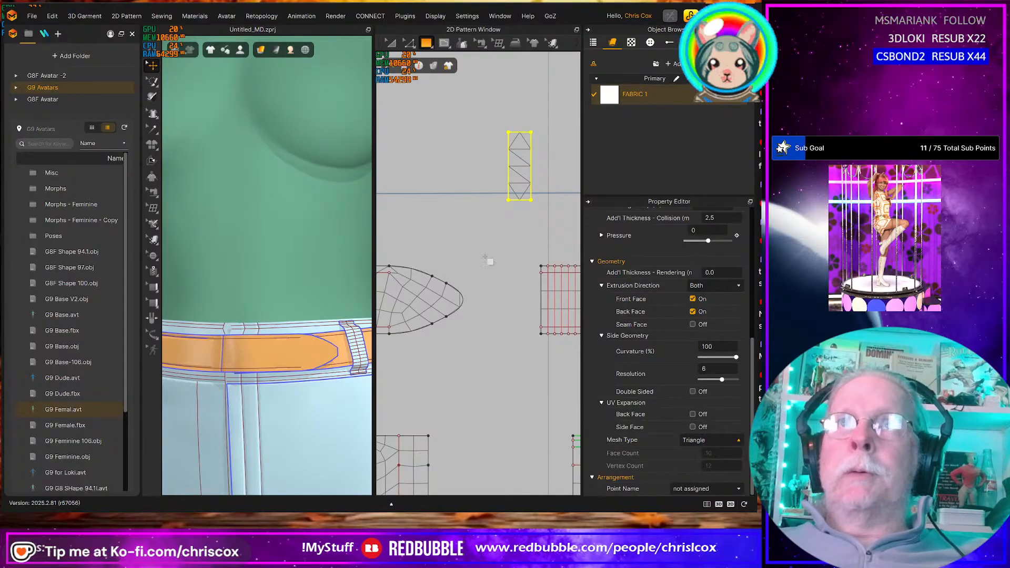
Extend the rectangle's bottom edge outward by 8 mm with Offset Pattern Outline, creating an internal line at the original edge
{"action": "key", "text": "z"}
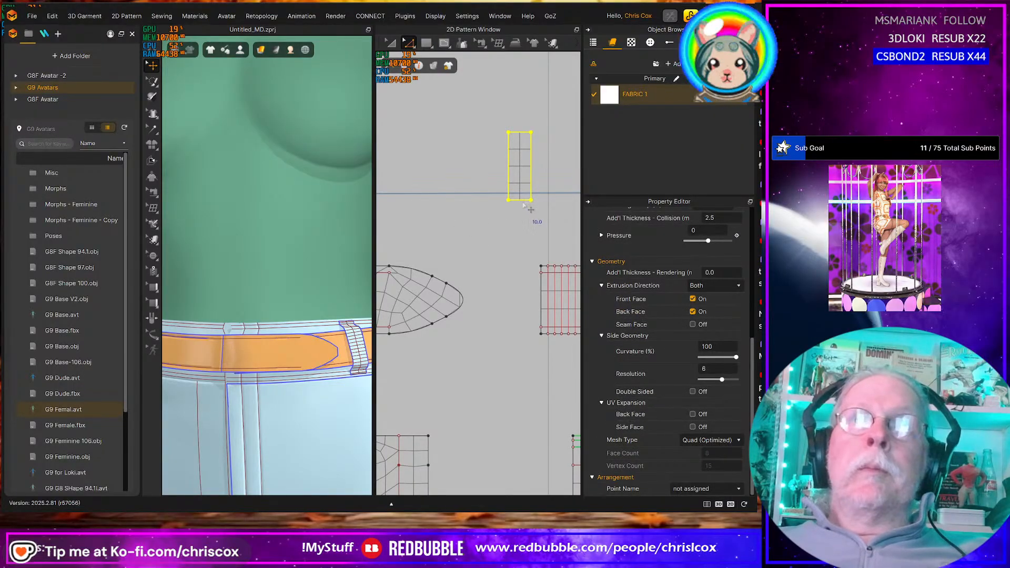
{"action": "left_click", "coordinate": [520, 201]}
{"action": "right_click", "coordinate": [520, 205]}
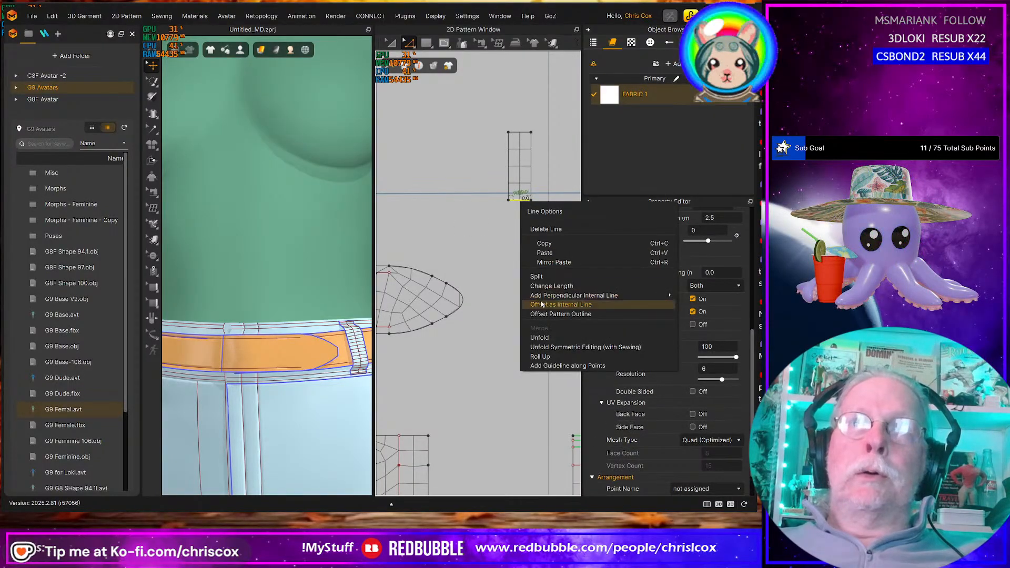
{"action": "left_click", "coordinate": [526, 313]}
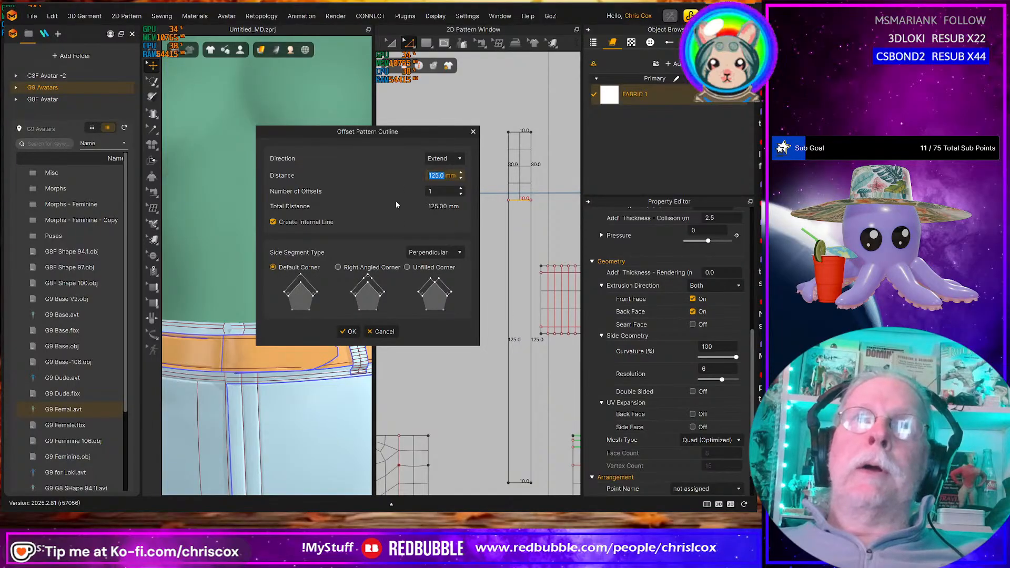
{"action": "type", "text": "6"}
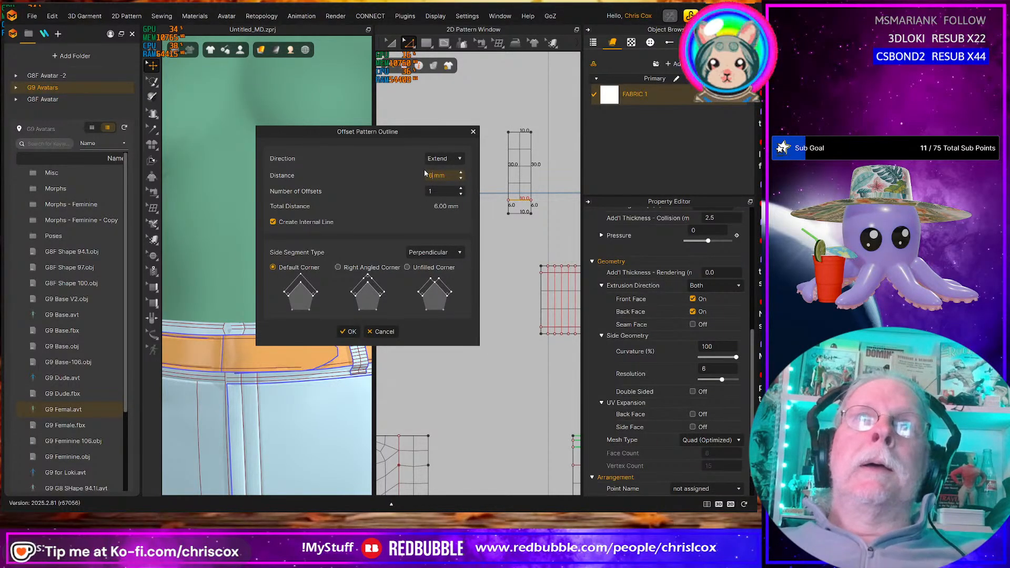
{"action": "double_click", "coordinate": [425, 173]}
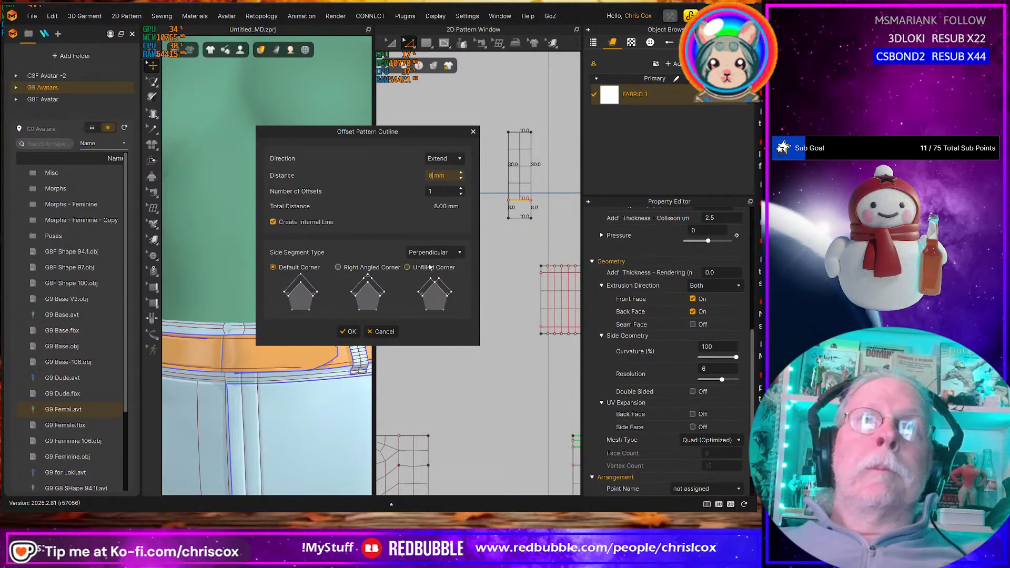
{"action": "left_click", "coordinate": [349, 332]}
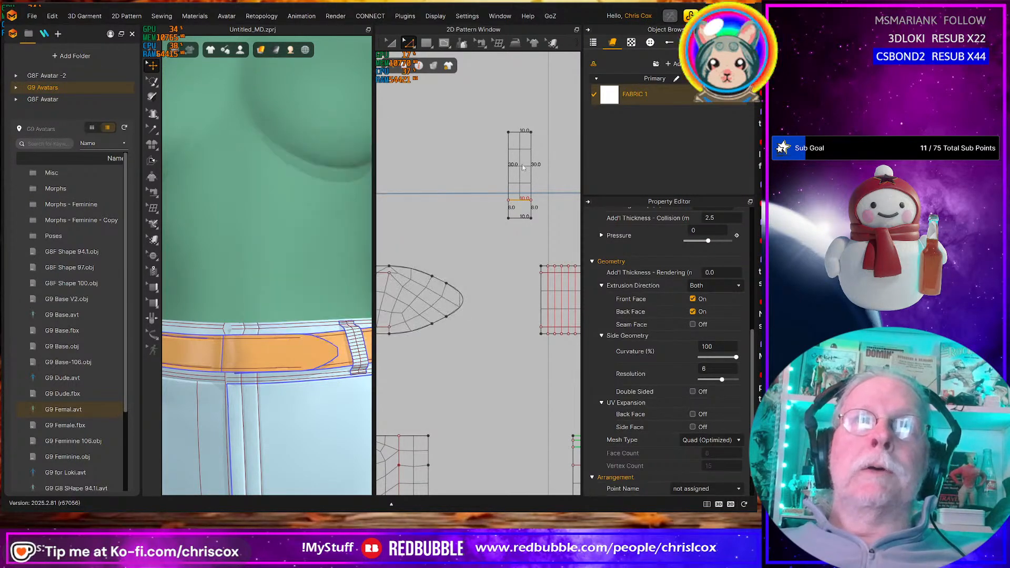
Extend the rectangle's top edge outward by 8 mm, keeping an internal line at the original edge
{"action": "left_click", "coordinate": [522, 132]}
{"action": "right_click", "coordinate": [523, 133]}
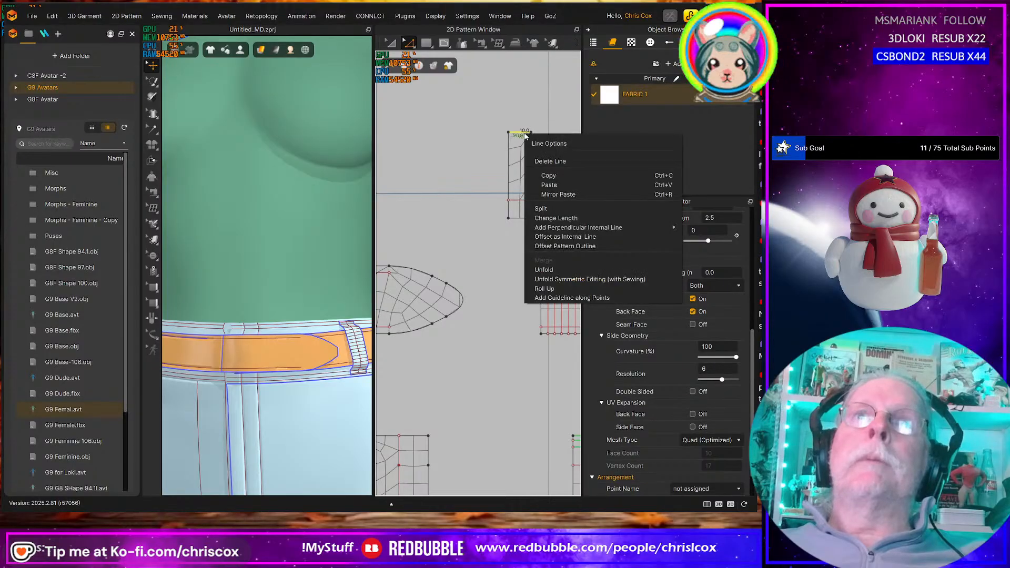
{"action": "left_click", "coordinate": [555, 247]}
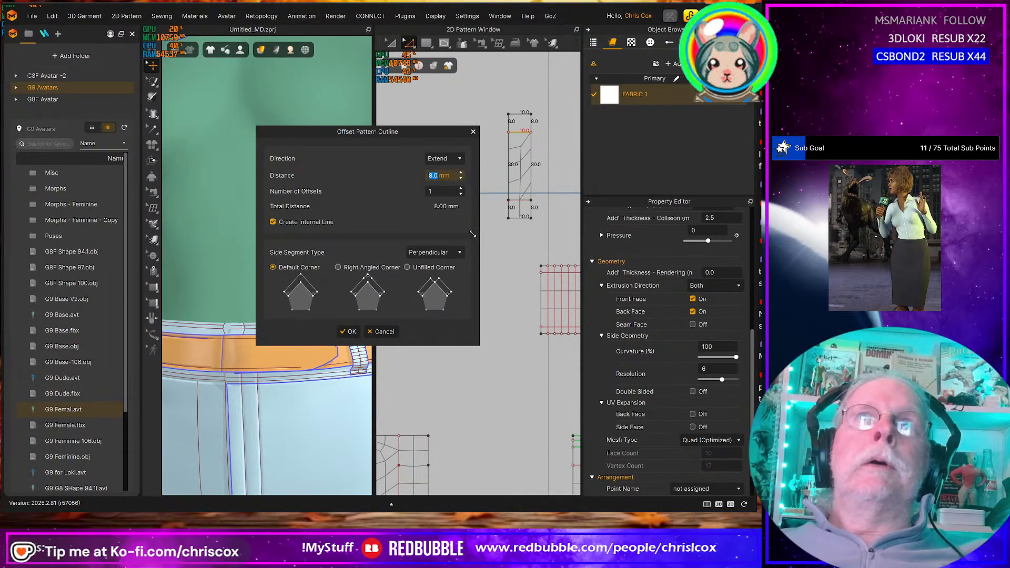
{"action": "left_click", "coordinate": [350, 331]}
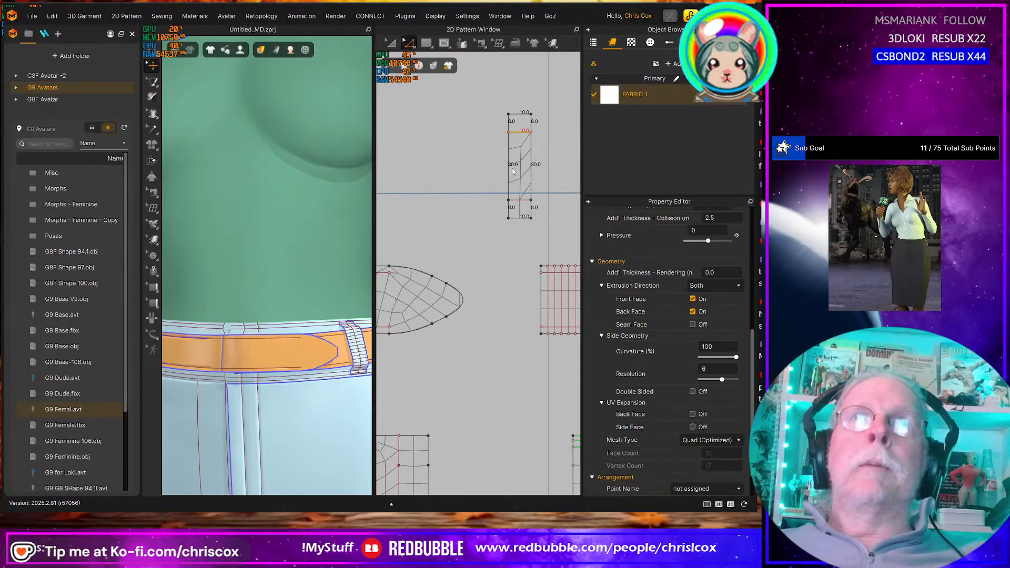
Distribute three internal lines at 2 mm spacing between the top edge and the internal line below it
{"action": "left_click", "coordinate": [523, 115]}
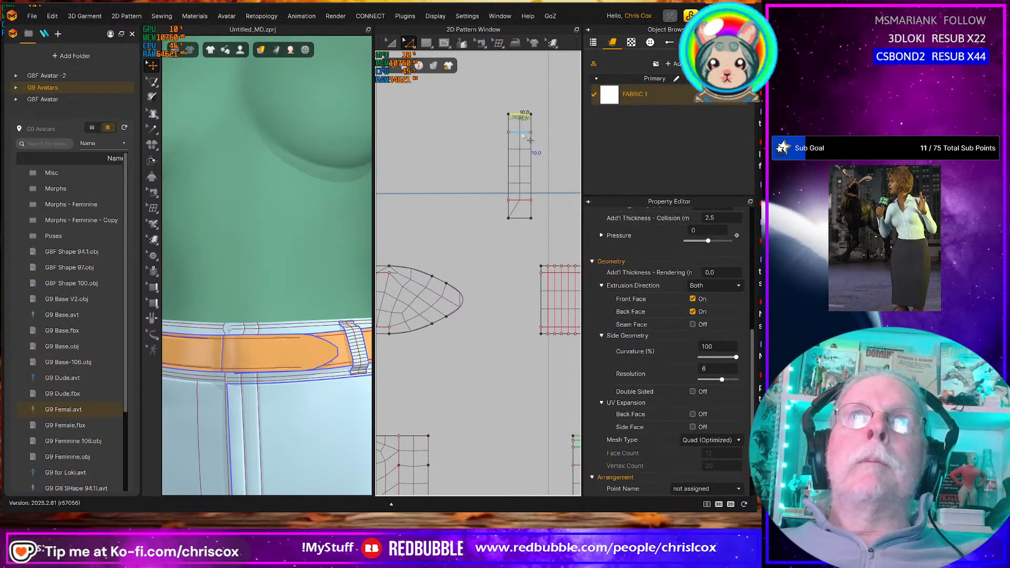
{"action": "left_click", "coordinate": [522, 132], "text": "shift"}
{"action": "right_click", "coordinate": [523, 132]}
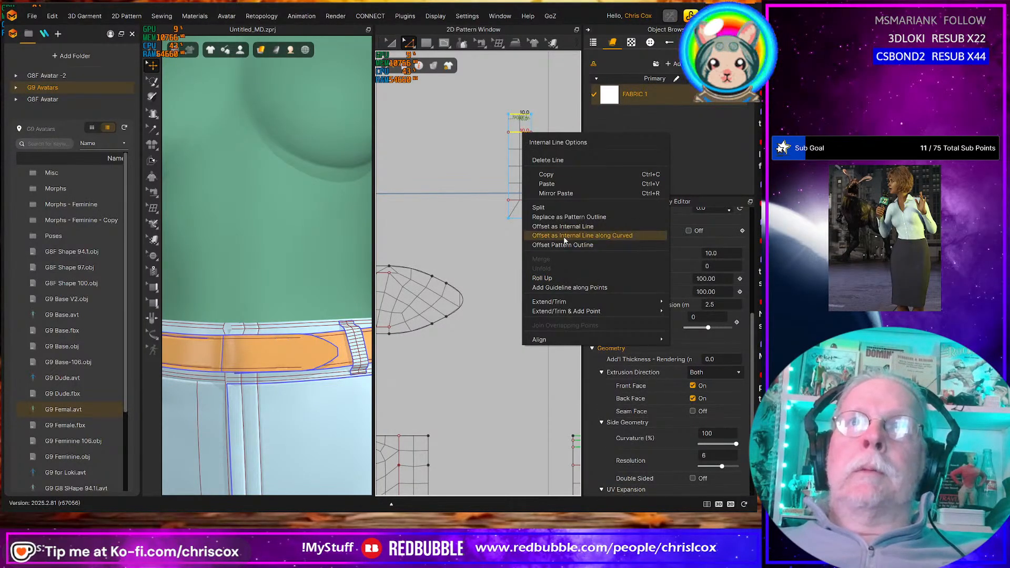
{"action": "left_click", "coordinate": [564, 237]}
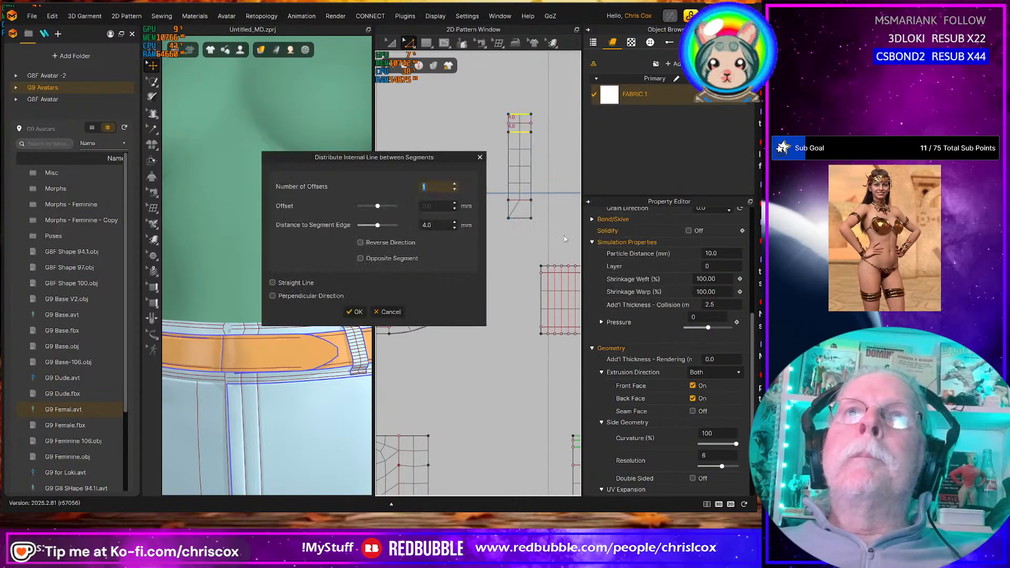
{"action": "left_click", "coordinate": [455, 185]}
{"action": "left_click", "coordinate": [456, 184]}
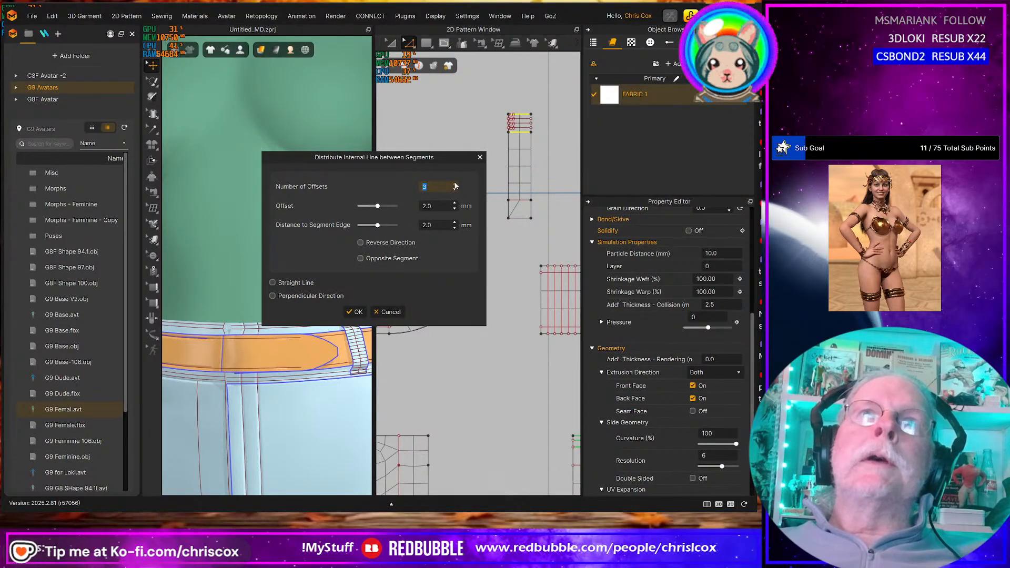
{"action": "left_click", "coordinate": [355, 311]}
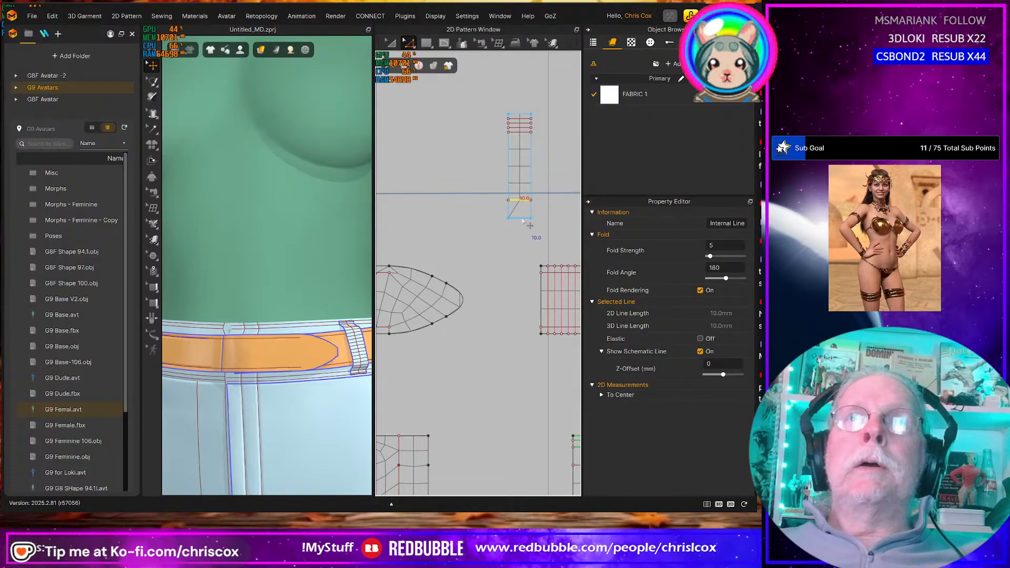
Distribute three internal lines at 2 mm spacing between the bottom edge and the internal line above it
{"action": "left_click", "coordinate": [520, 216]}
{"action": "right_click", "coordinate": [521, 217]}
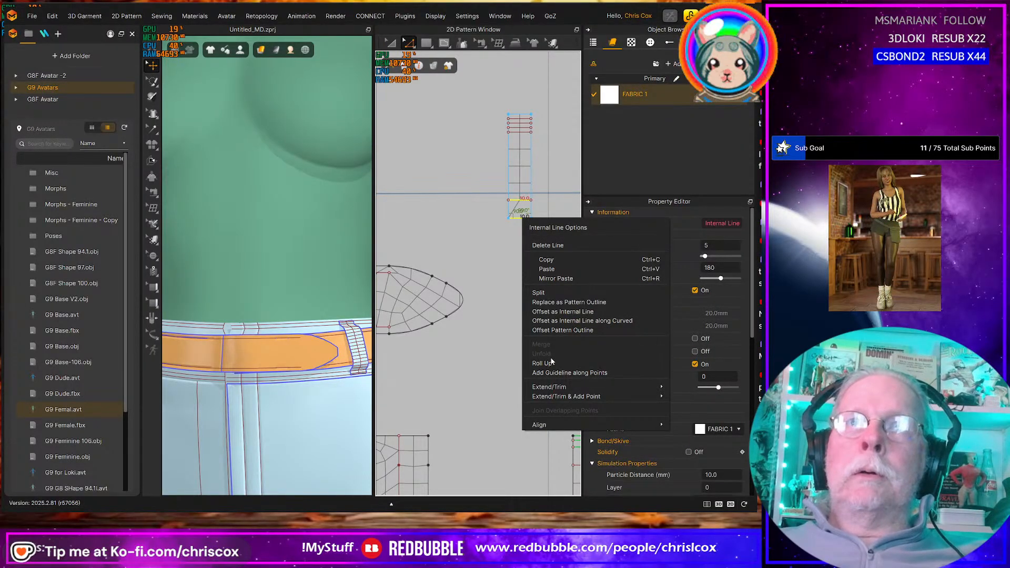
{"action": "left_click", "coordinate": [561, 321]}
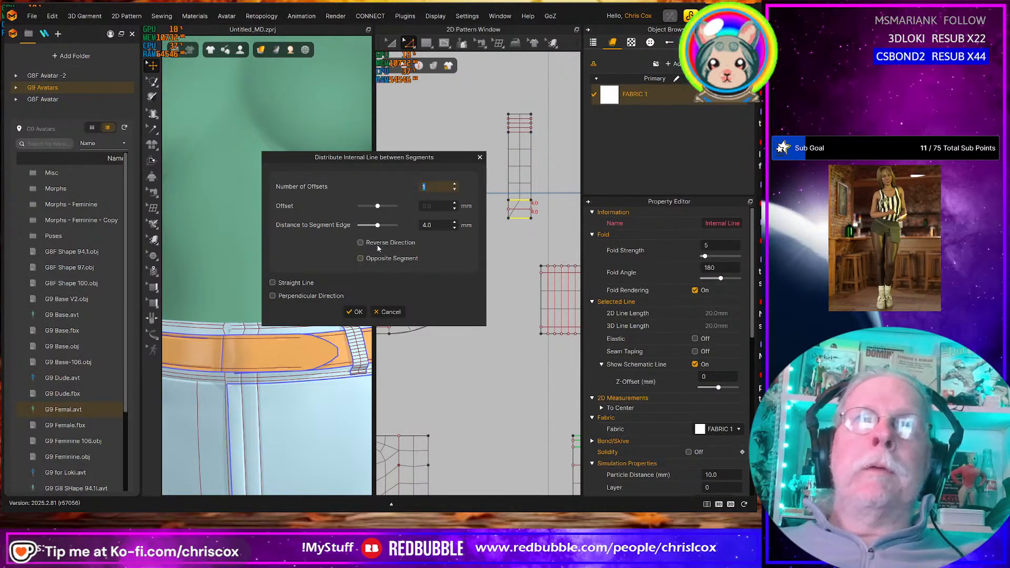
{"action": "left_click", "coordinate": [455, 185]}
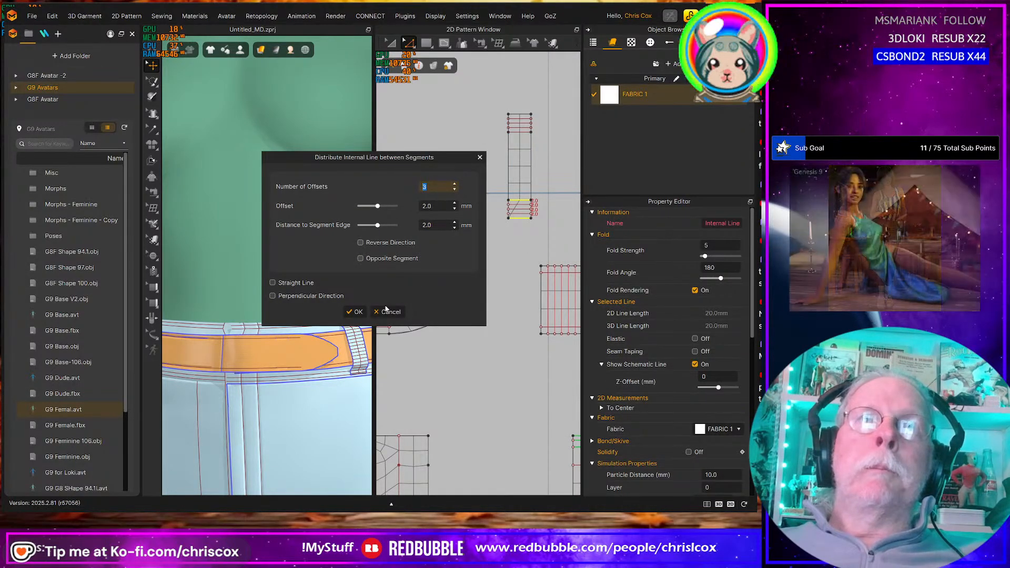
{"action": "left_click", "coordinate": [356, 312]}
{"action": "middle_click_drag", "start_coordinate": [456, 334], "coordinate": [441, 338]}
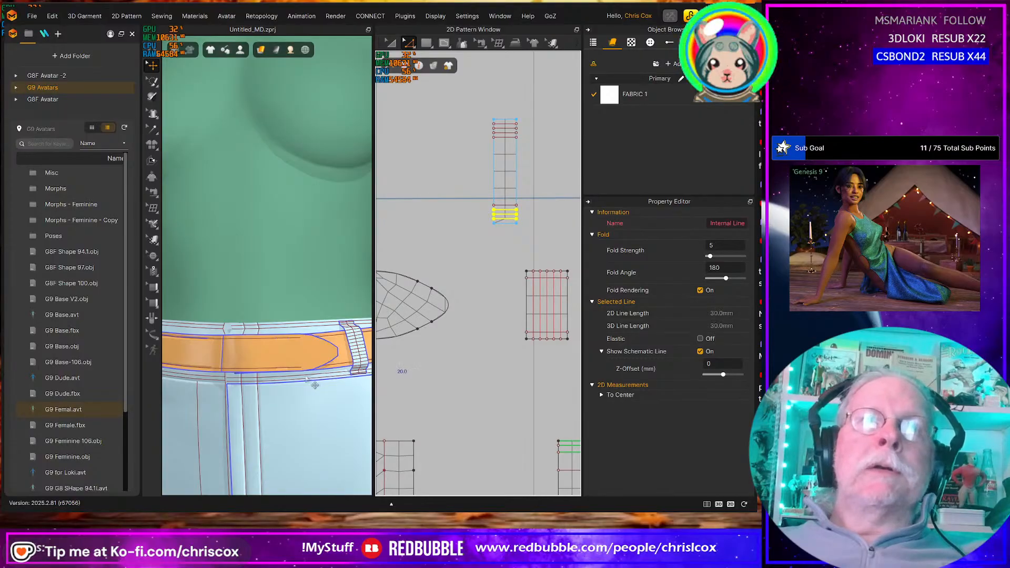
{"action": "right_click_drag", "start_coordinate": [306, 379], "coordinate": [308, 400]}
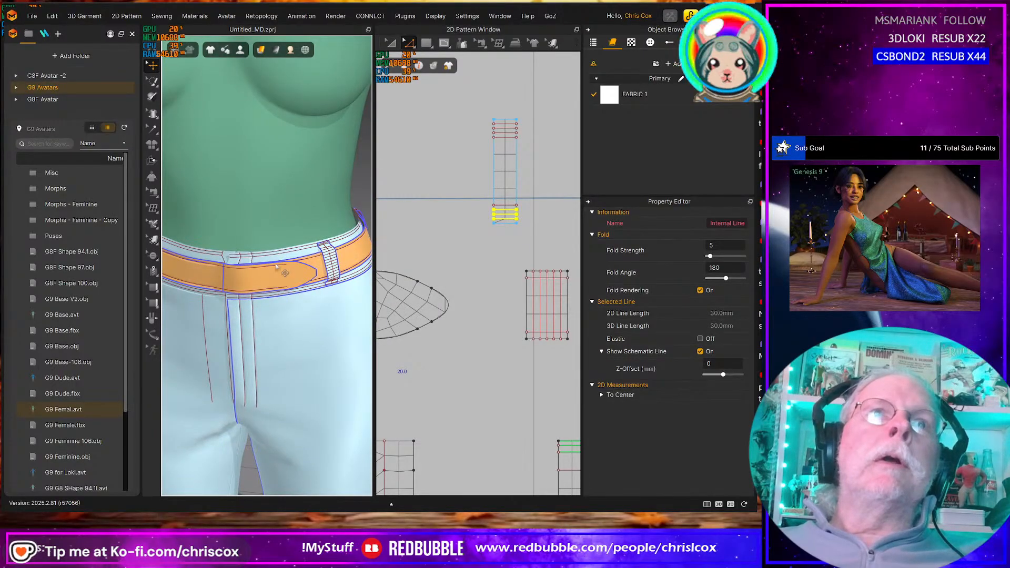
Move the loop piece with the folded ends so it sits just above the wide panel in the 2D pattern layout
{"action": "middle_click_drag", "start_coordinate": [502, 318], "coordinate": [457, 337]}
{"action": "middle_click_drag", "start_coordinate": [522, 241], "coordinate": [451, 247]}
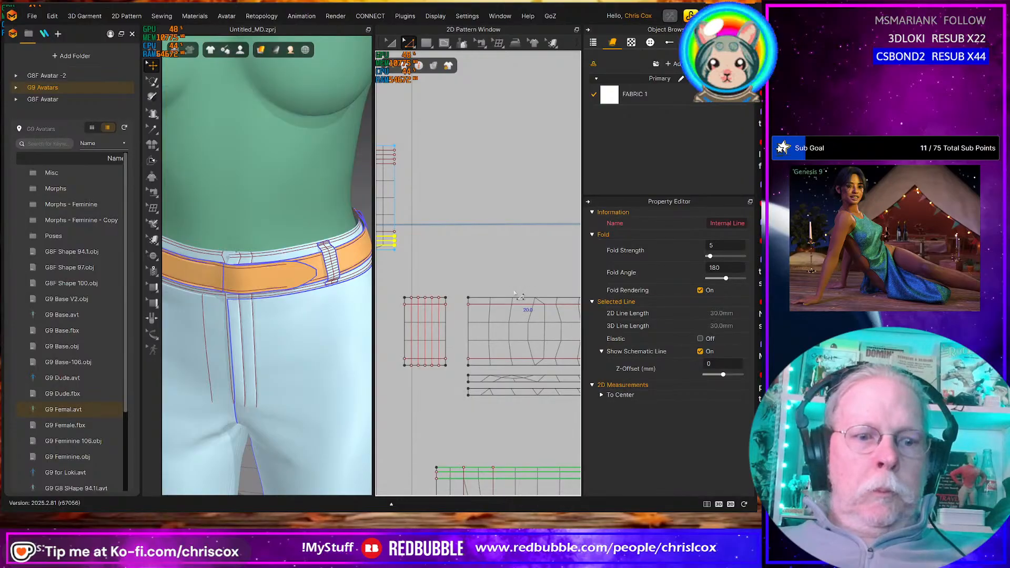
{"action": "key", "text": "n"}
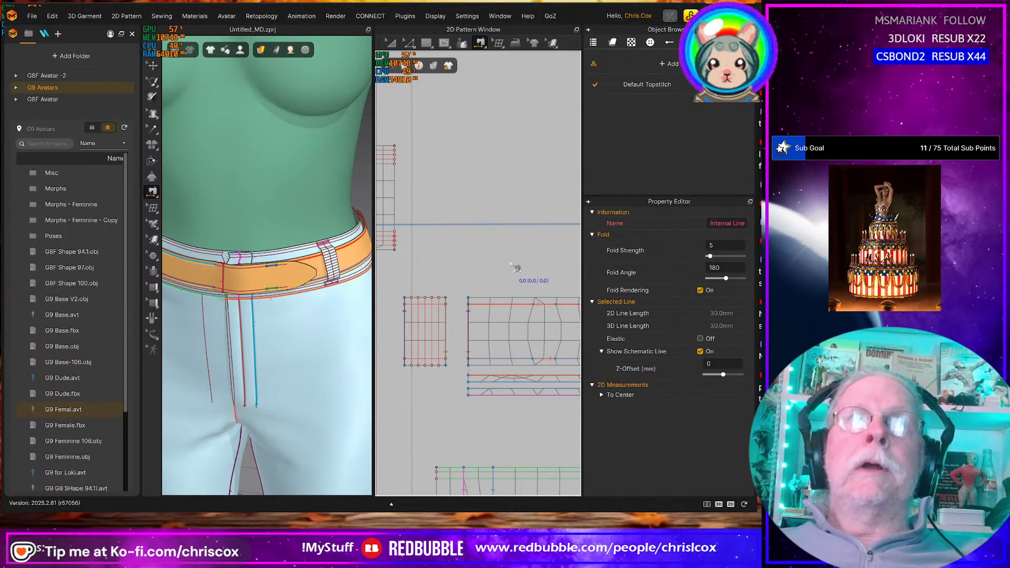
{"action": "key", "text": "a"}
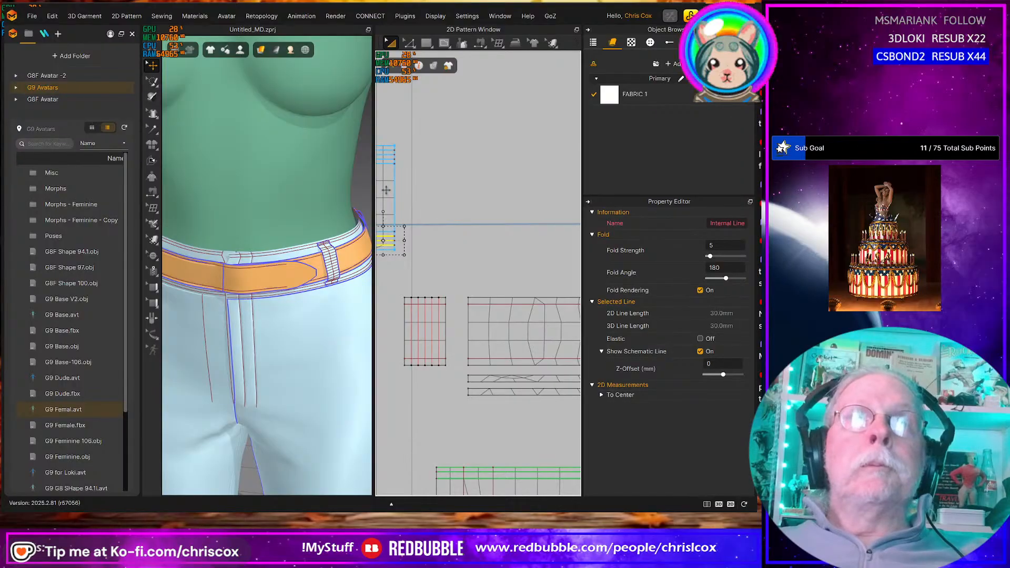
{"action": "left_click_drag", "start_coordinate": [385, 190], "coordinate": [548, 233]}
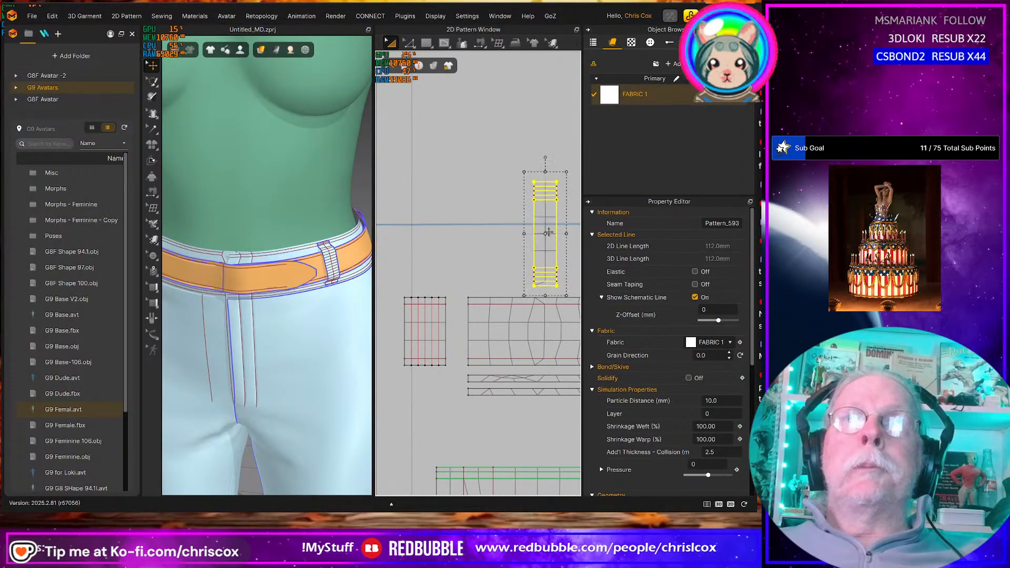
Sew the loop piece's top end to the wide panel's top edge and its bottom end to the panel's bottom edge
{"action": "scroll", "coordinate": [548, 233], "scroll_direction": "up", "scroll_amount": 3}
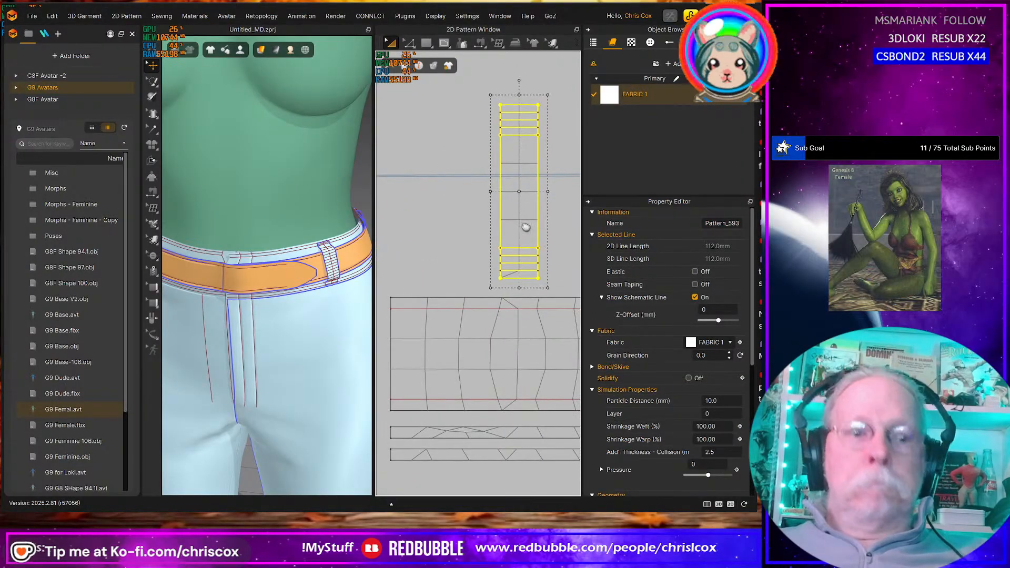
{"action": "key", "text": "m"}
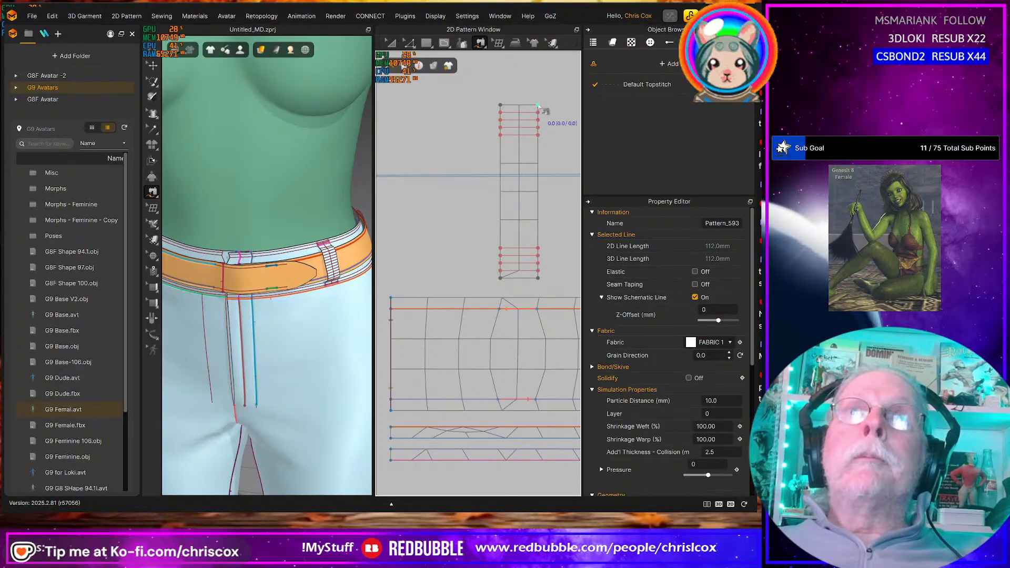
{"action": "left_click_drag", "start_coordinate": [538, 106], "coordinate": [504, 108]}
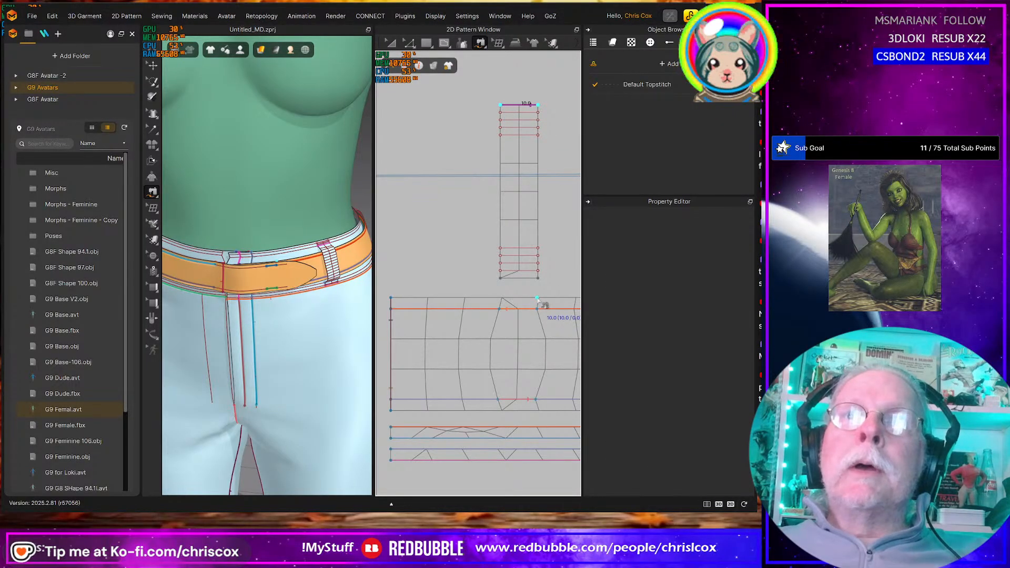
{"action": "left_click", "coordinate": [537, 298]}
{"action": "left_click", "coordinate": [521, 299]}
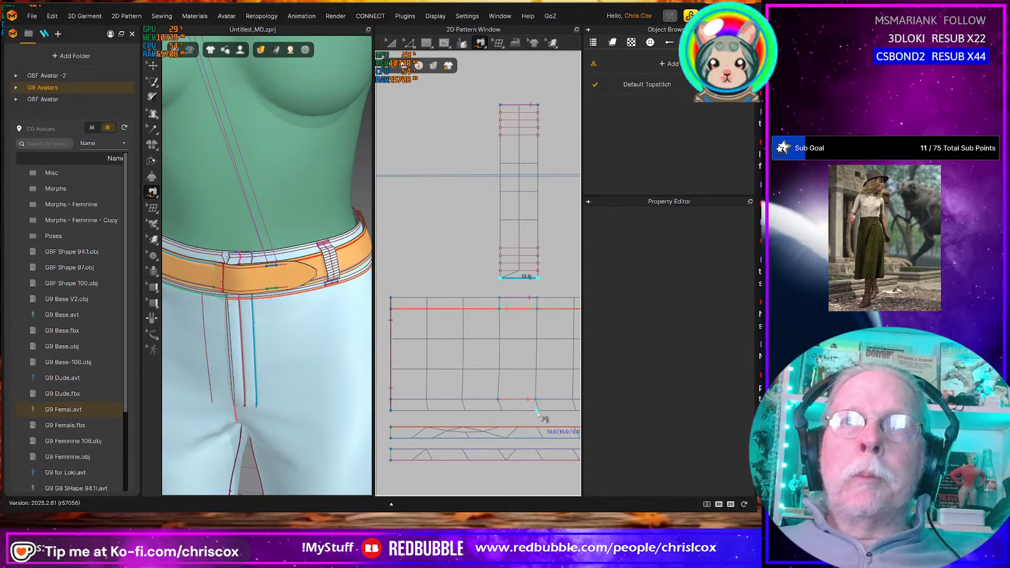
{"action": "left_click", "coordinate": [501, 412]}
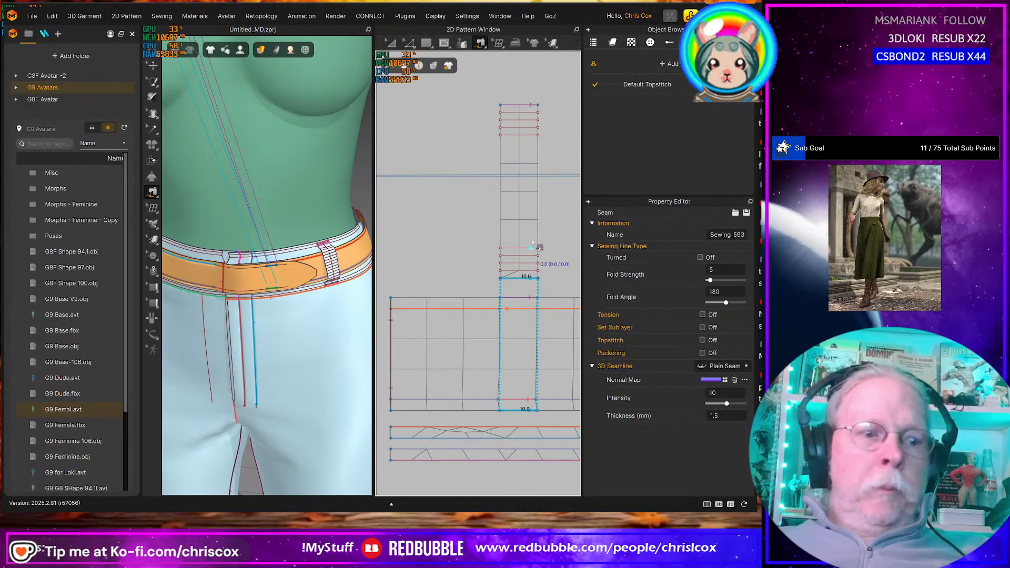
Set the loop piece's simulation layer to 20 and simulate it onto the belt
{"action": "key", "text": "a"}
{"action": "left_click", "coordinate": [521, 214]}
{"action": "left_click", "coordinate": [715, 413]}
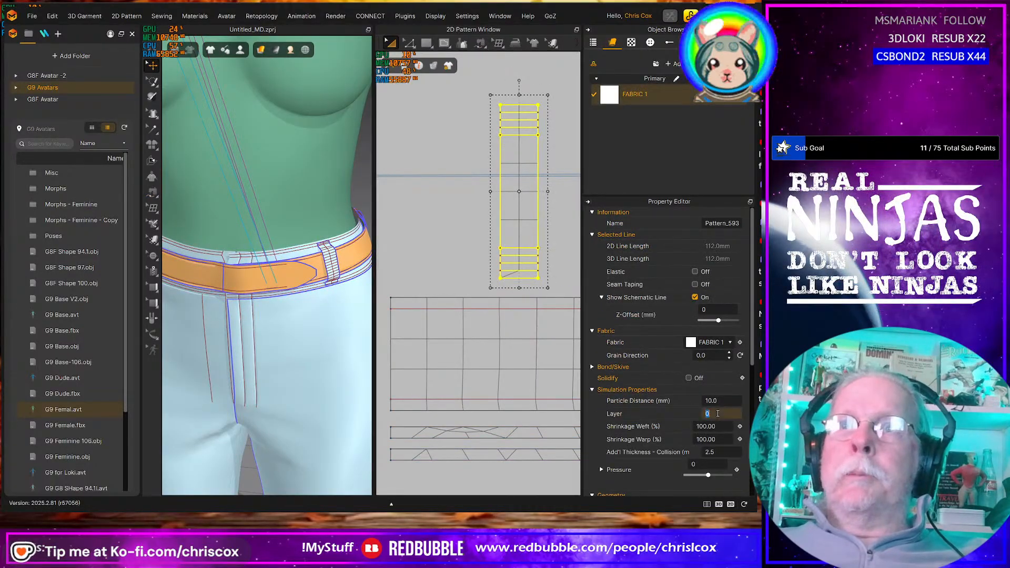
{"action": "key", "text": "Return"}
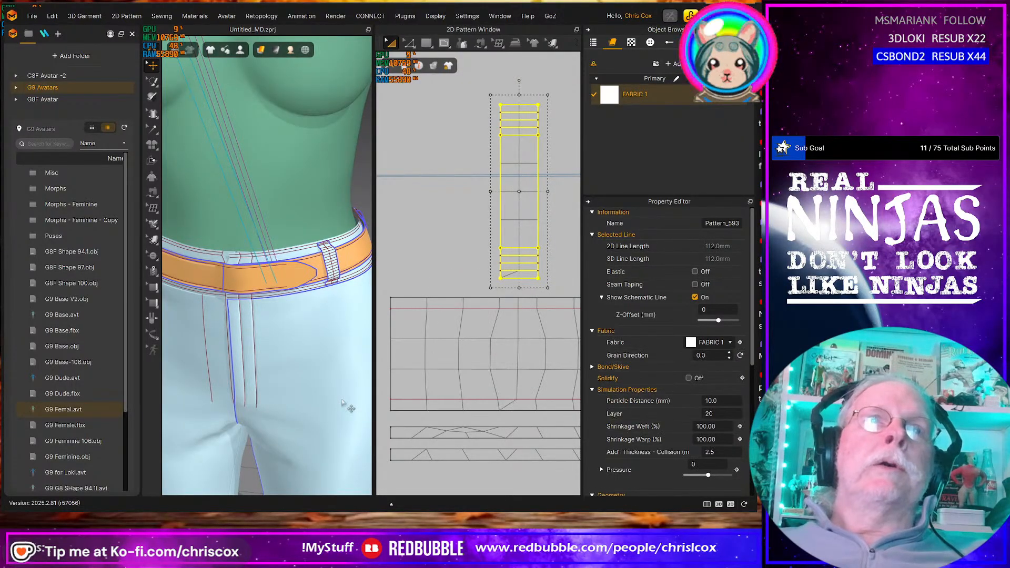
{"action": "key", "text": "space"}
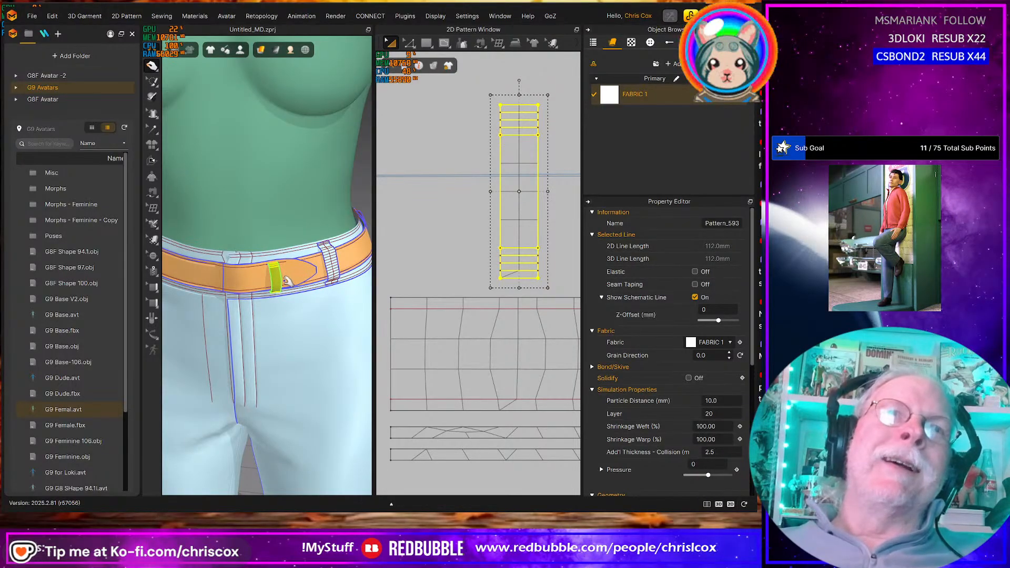
Pull the overlapping belt tip into place behind the new loop on the simulated garment
{"action": "scroll", "coordinate": [293, 288], "scroll_direction": "up", "scroll_amount": 1}
{"action": "scroll", "coordinate": [293, 288], "scroll_direction": "up", "scroll_amount": 2}
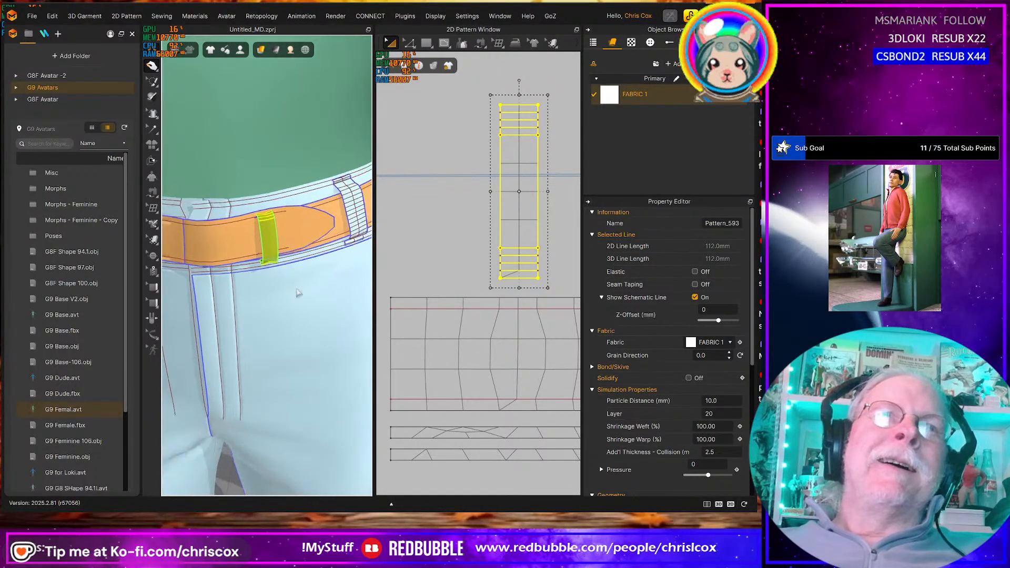
{"action": "left_click", "coordinate": [299, 236]}
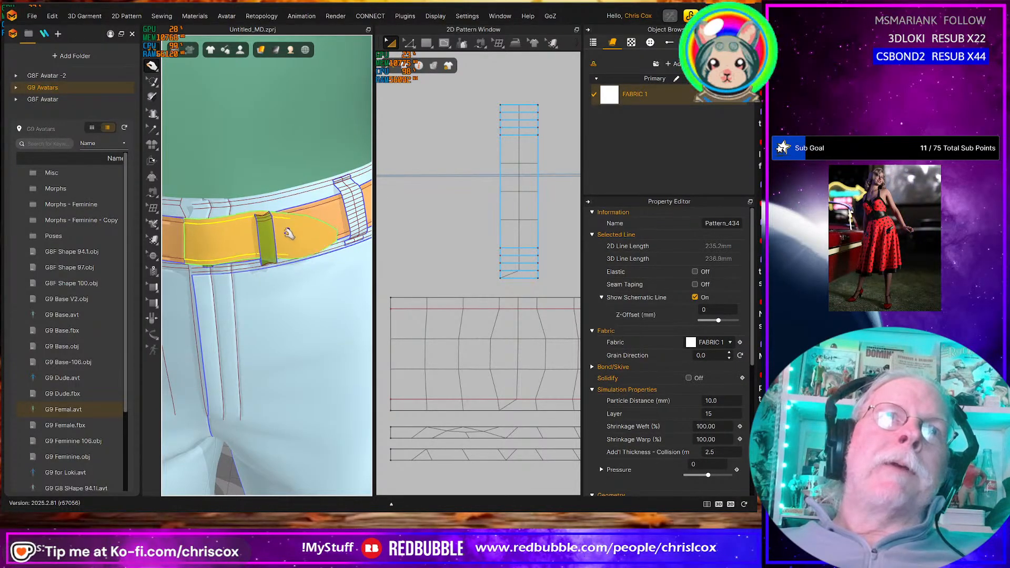
{"action": "right_click_drag", "start_coordinate": [286, 233], "coordinate": [331, 212]}
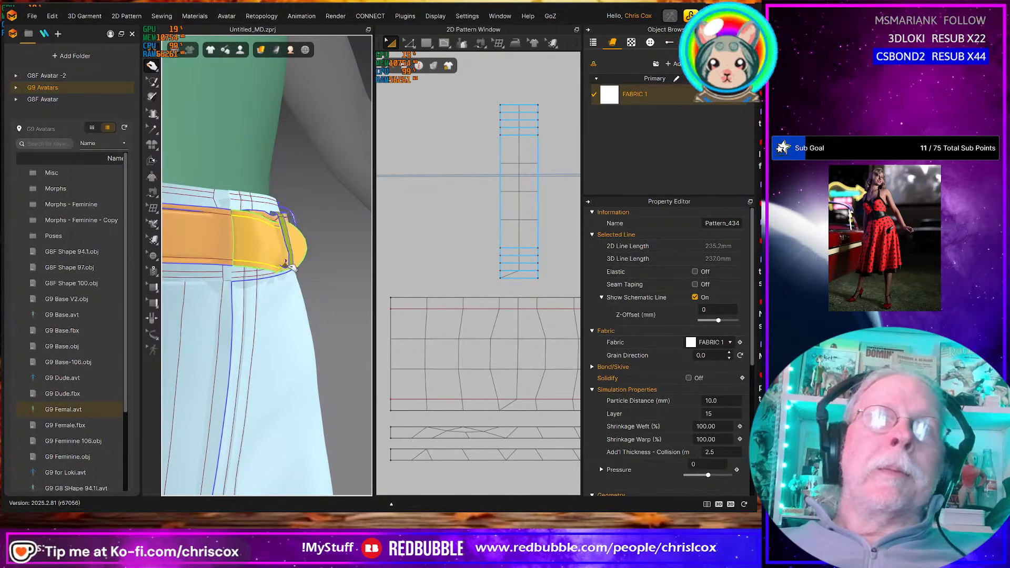
{"action": "left_click_drag", "start_coordinate": [290, 267], "coordinate": [284, 243]}
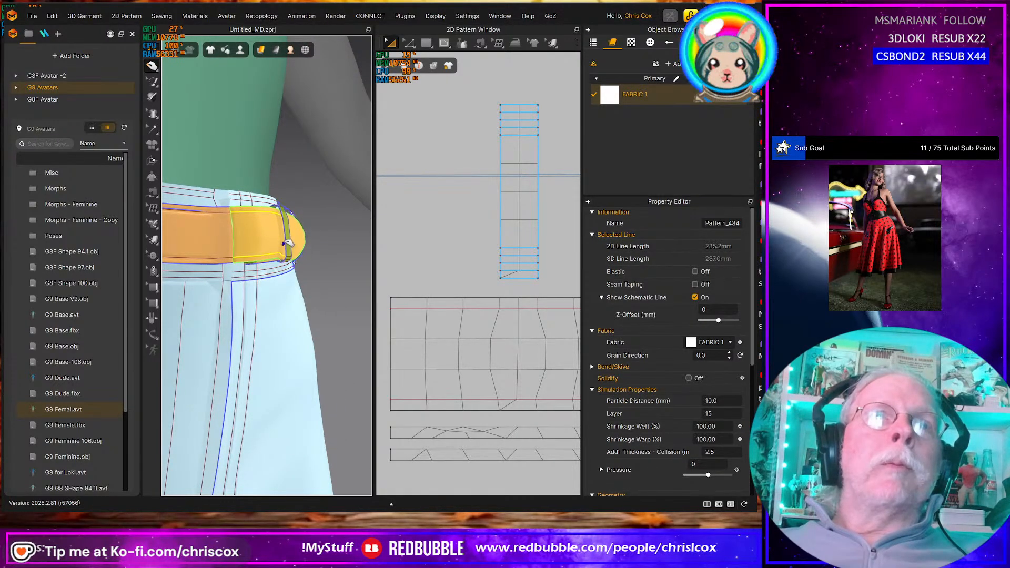
{"action": "right_click_drag", "start_coordinate": [326, 273], "coordinate": [292, 266]}
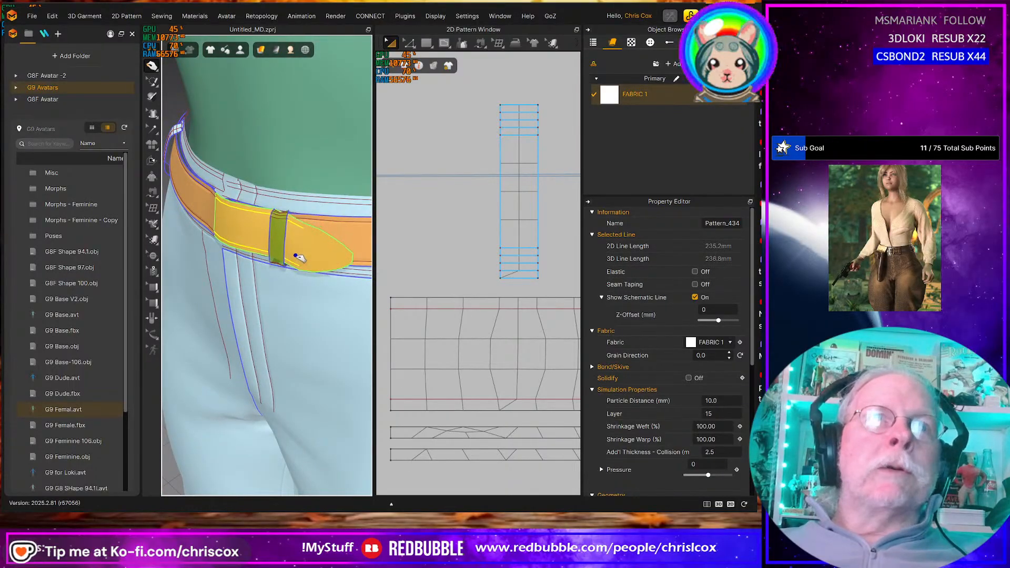
{"action": "left_click_drag", "start_coordinate": [296, 255], "coordinate": [263, 238]}
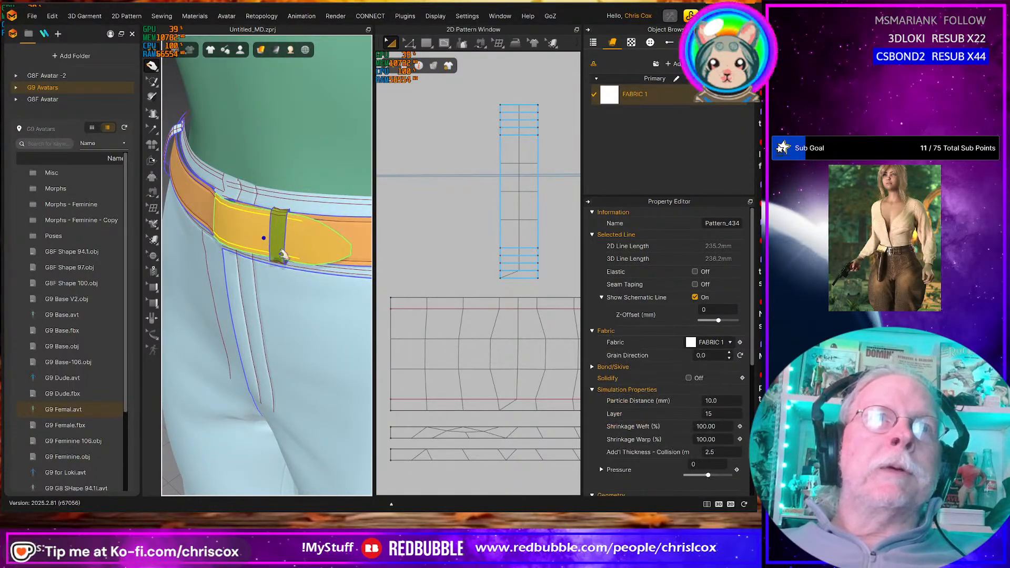
{"action": "right_click_drag", "start_coordinate": [282, 255], "coordinate": [257, 285]}
{"action": "scroll", "coordinate": [268, 253], "scroll_direction": "down", "scroll_amount": 5}
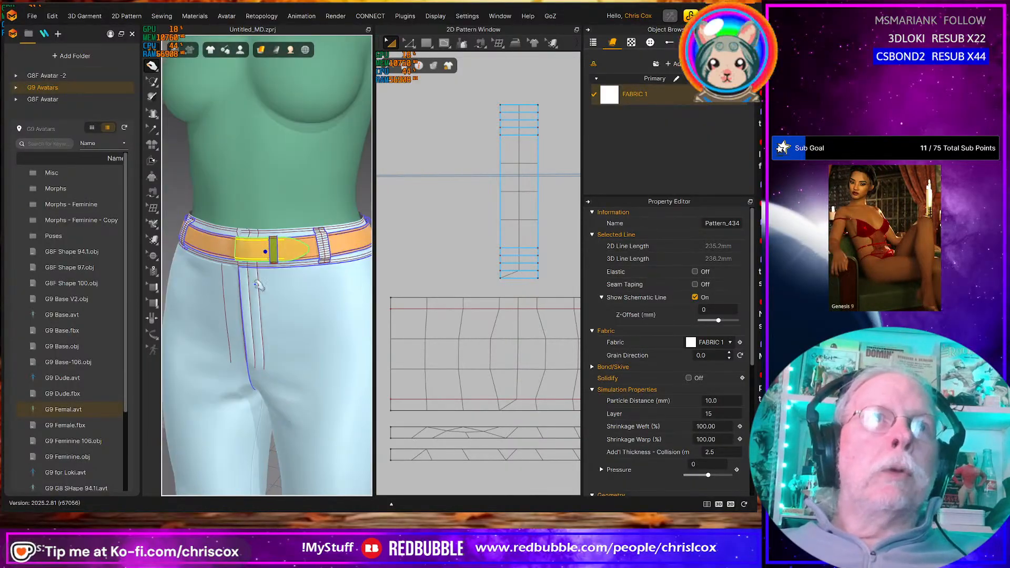
Start saving the project and browse to the 70s folder inside Projects
{"action": "key", "text": "ctrl+s"}
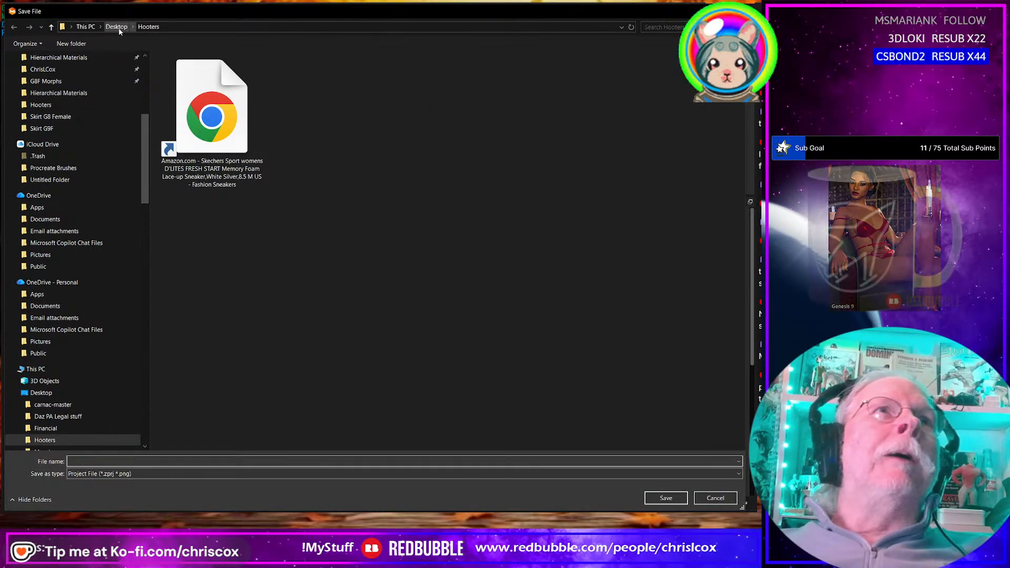
{"action": "left_click_drag", "start_coordinate": [146, 133], "coordinate": [153, 42]}
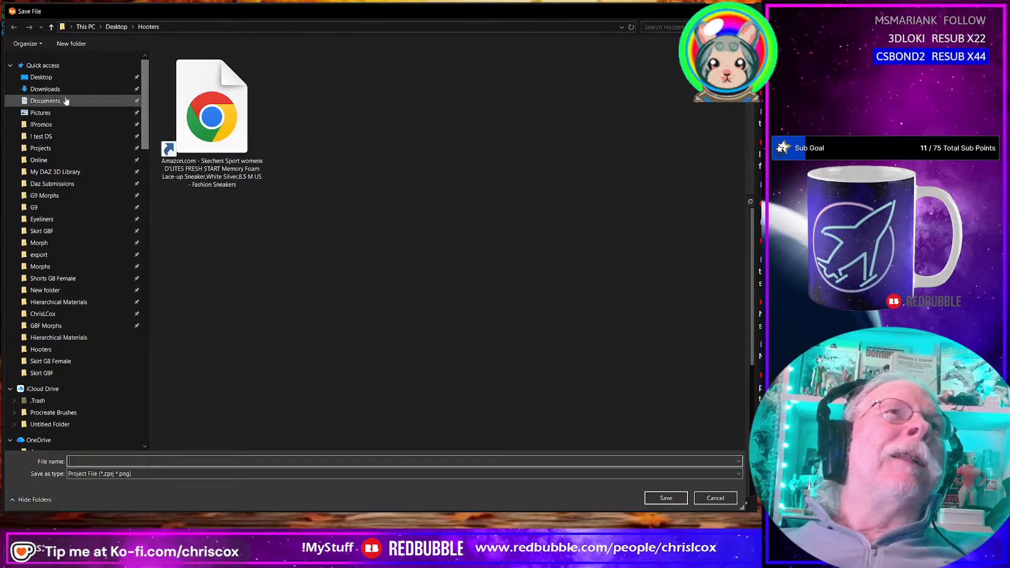
{"action": "left_click", "coordinate": [42, 148]}
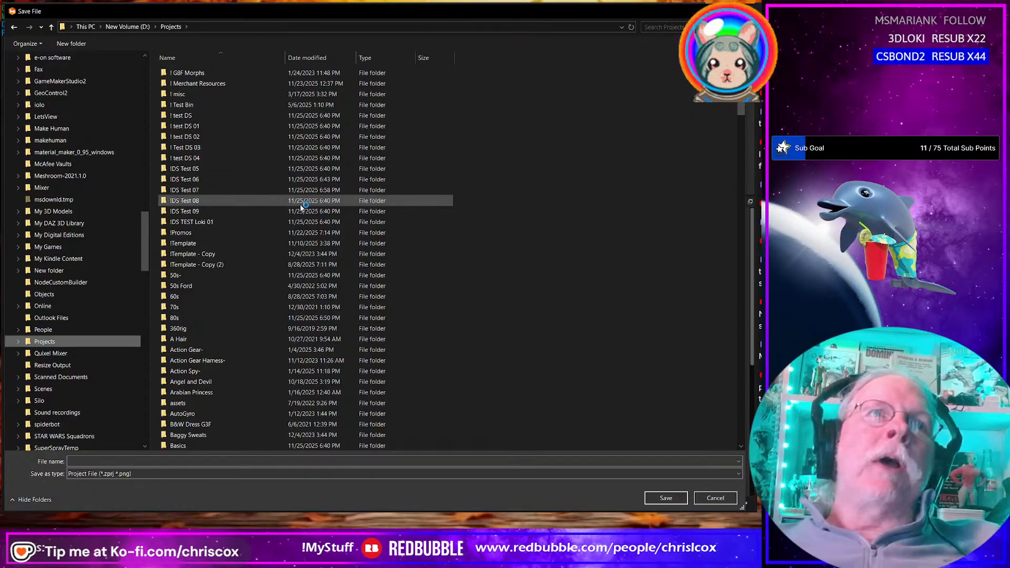
{"action": "left_click", "coordinate": [182, 307]}
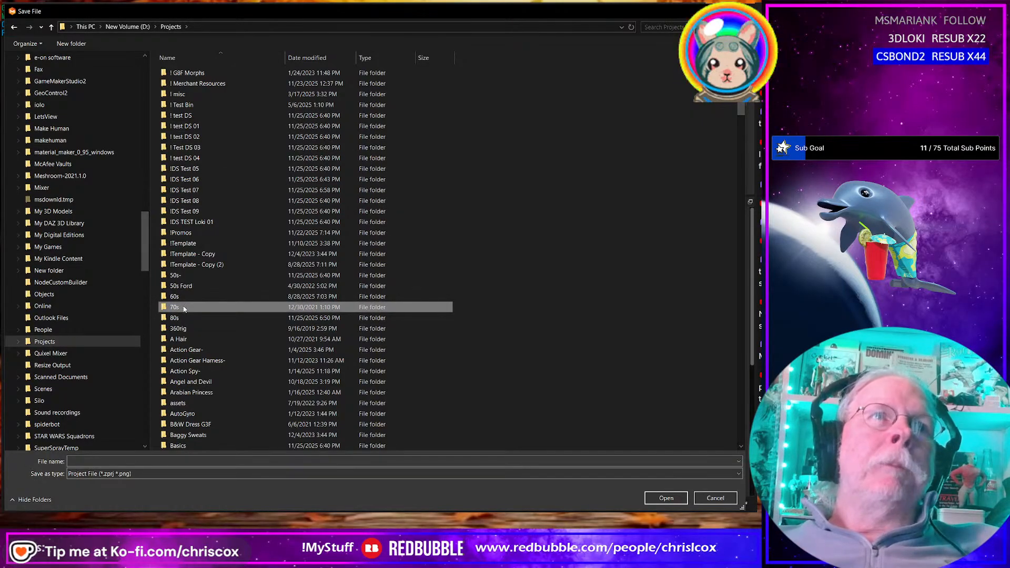
{"action": "double_click", "coordinate": [184, 309]}
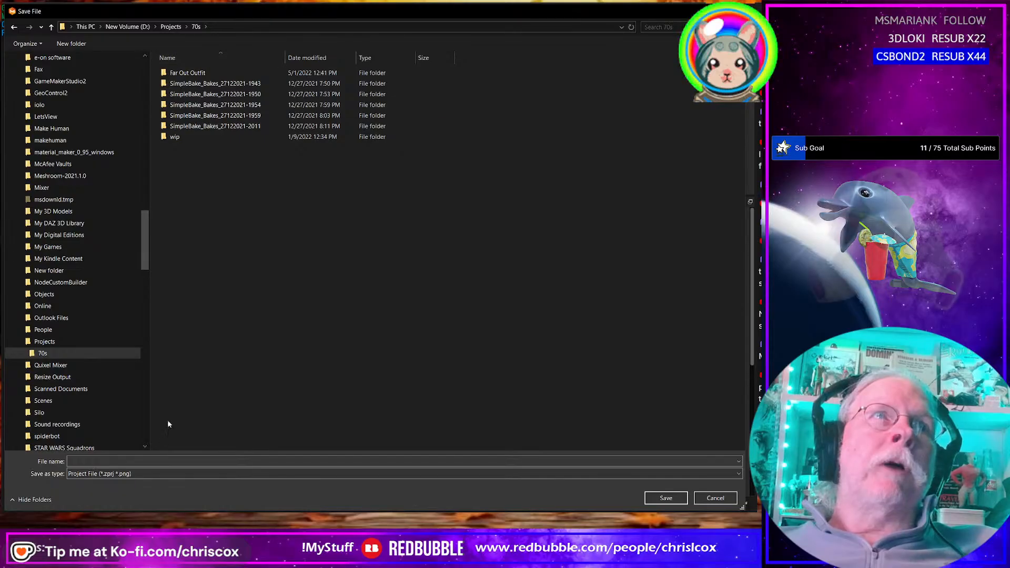
{"action": "left_click", "coordinate": [154, 462]}
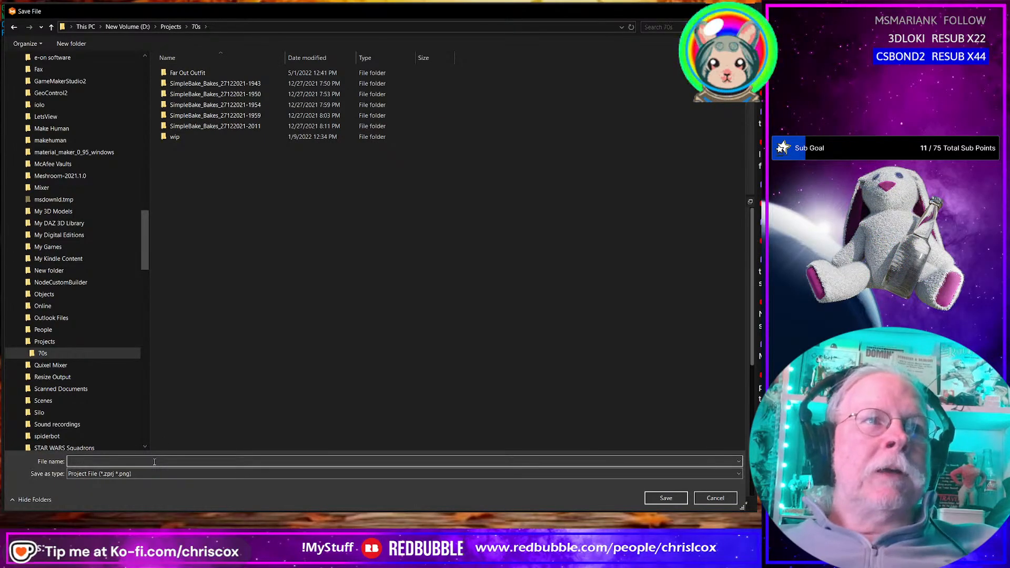
Create a folder named "70s Groovy Summer" inside the 70s folder and open it
{"action": "right_click", "coordinate": [241, 331]}
{"action": "mouse_move", "coordinate": [289, 460]}
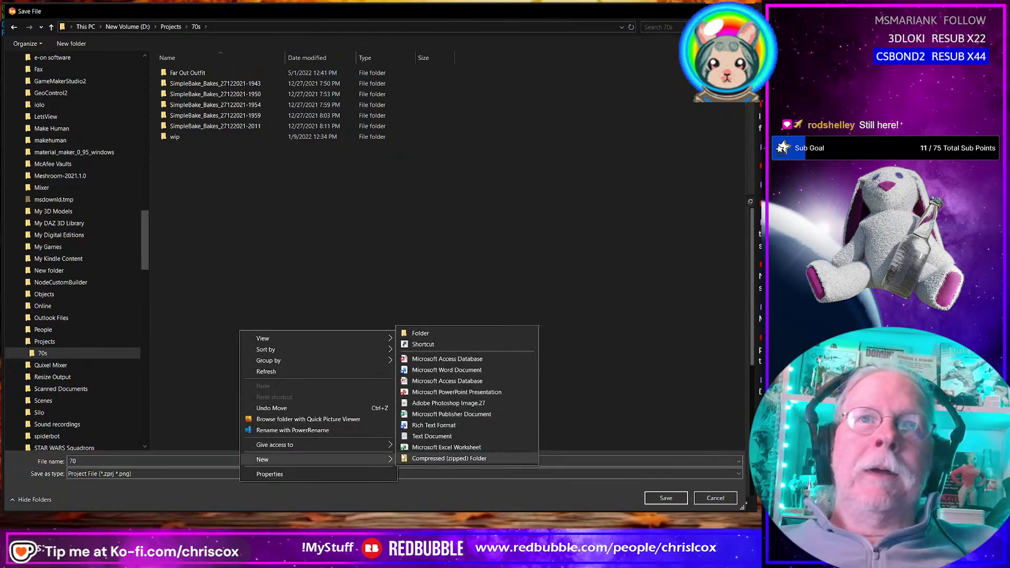
{"action": "left_click", "coordinate": [439, 334]}
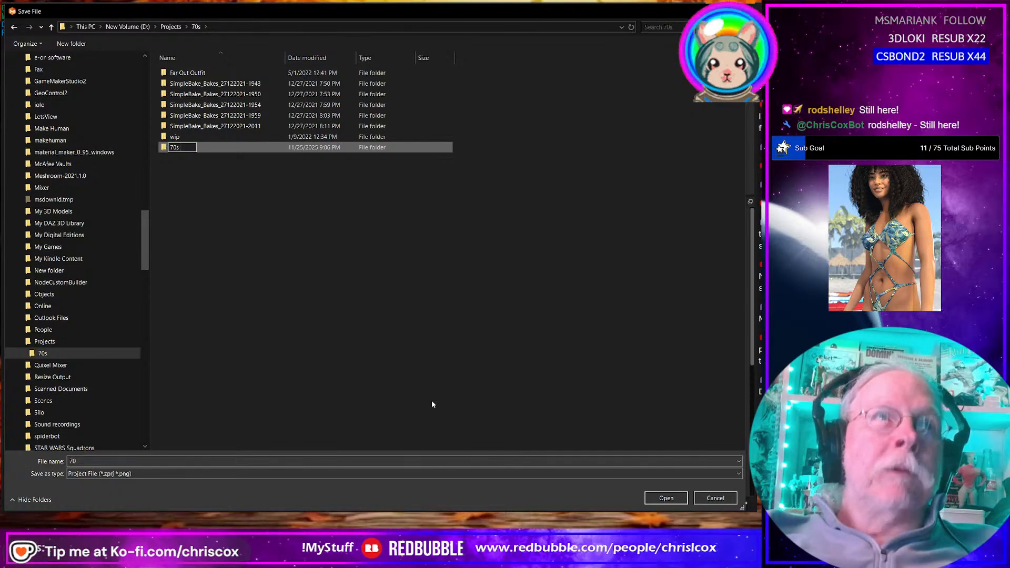
{"action": "type", "text": "70s Gro"}
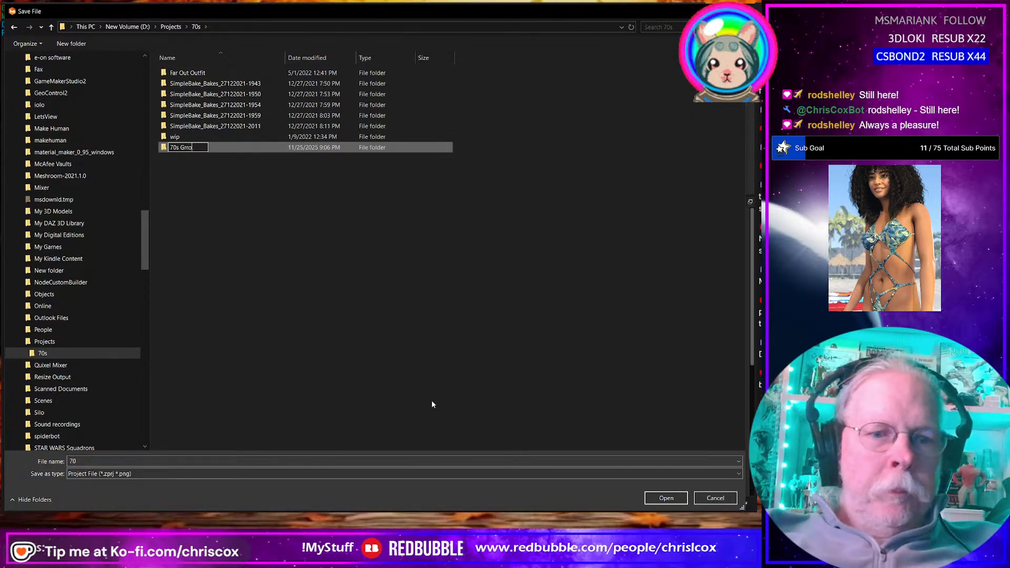
{"action": "type", "text": "vy Summer"}
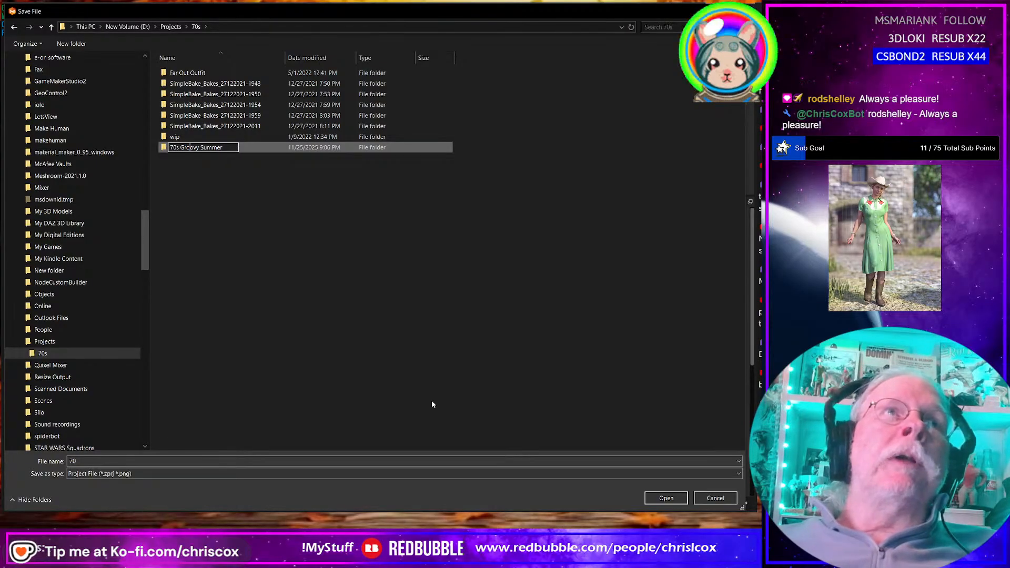
{"action": "key", "text": "Return"}
{"action": "key", "text": "Return"}
Create a folder named "WIP" inside 70s Groovy Summer and open it
{"action": "right_click", "coordinate": [275, 320]}
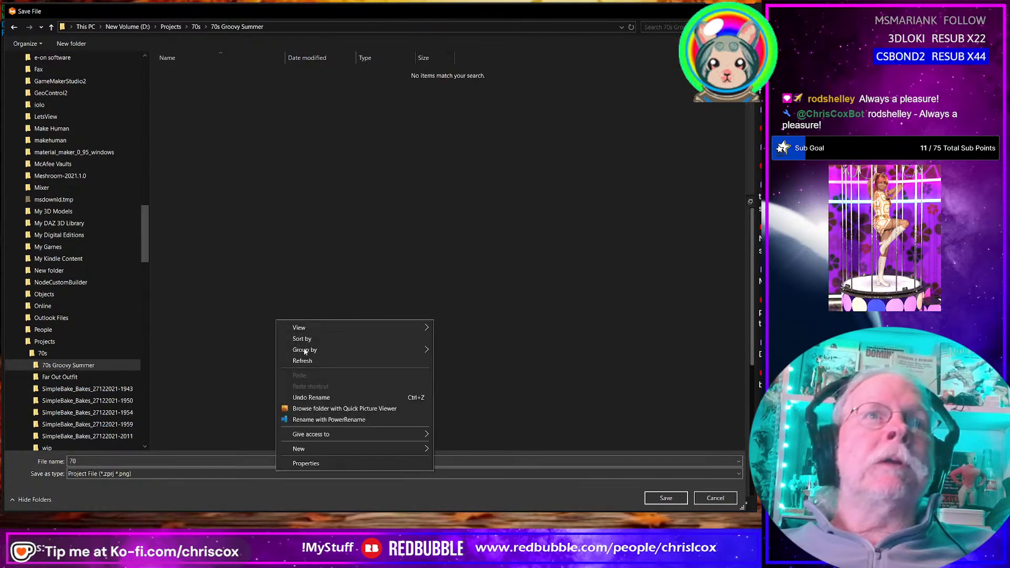
{"action": "mouse_move", "coordinate": [323, 450]}
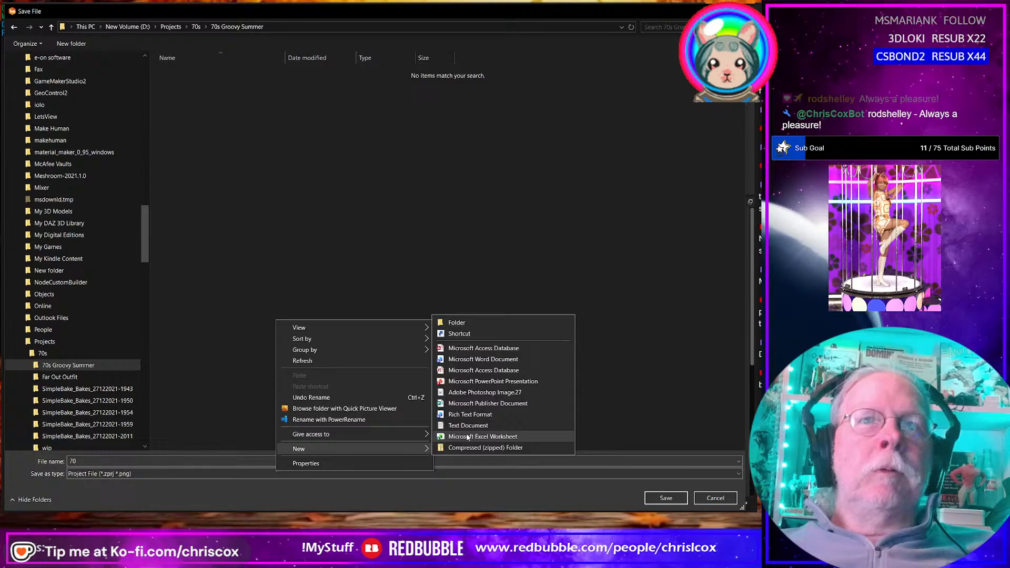
{"action": "left_click", "coordinate": [461, 325]}
{"action": "type", "text": "WIP"}
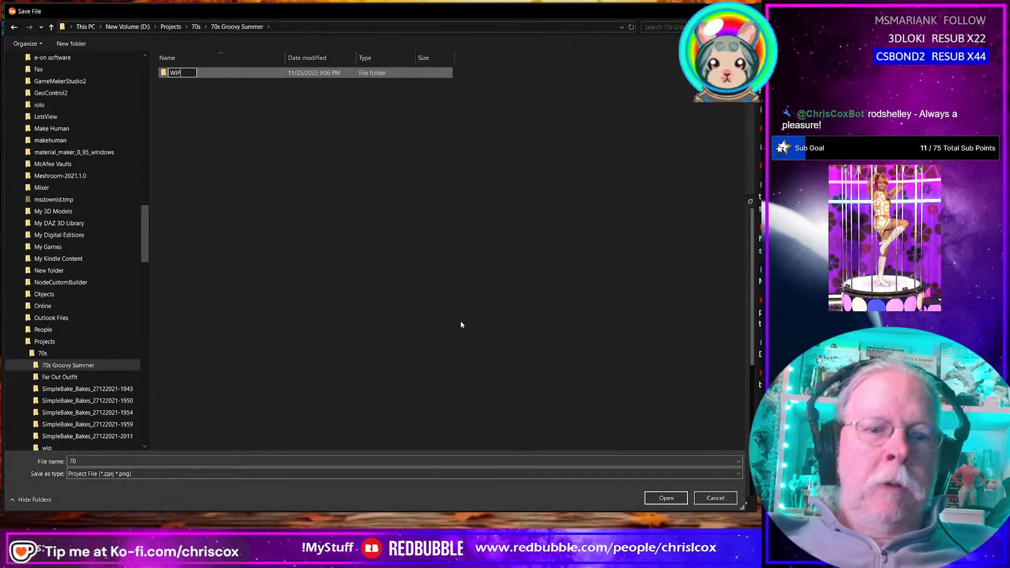
{"action": "key", "text": "Return"}
{"action": "key", "text": "Return"}
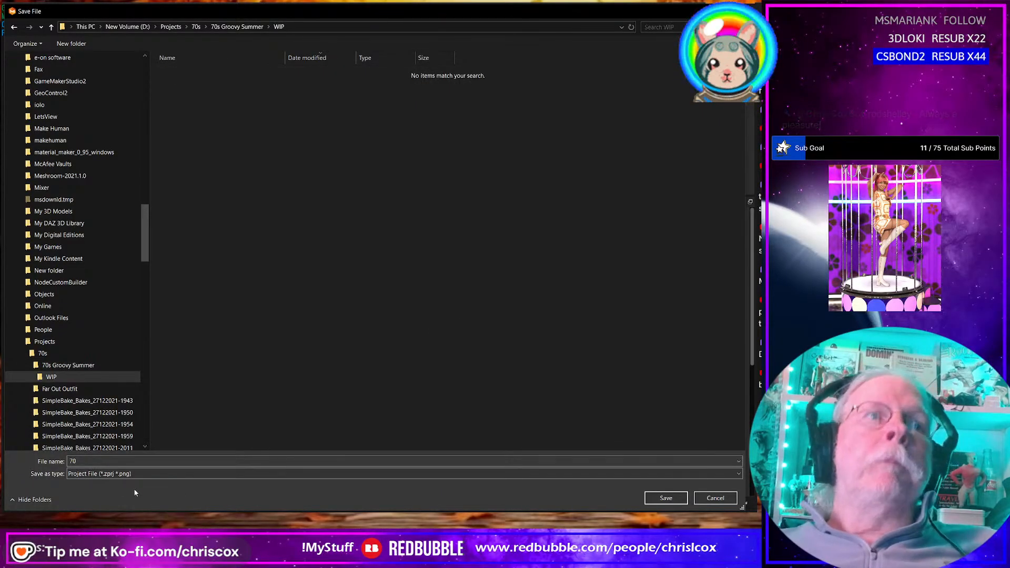
Name the project file "70s Groovy Summer" and save it as a project file in the WIP folder
{"action": "left_click", "coordinate": [111, 460]}
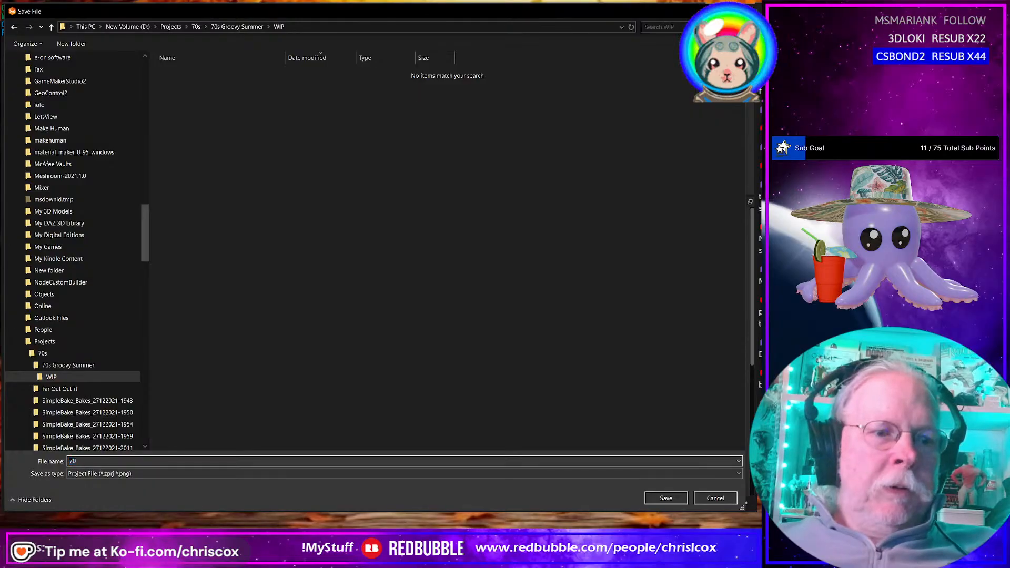
{"action": "key", "text": "BackSpace"}
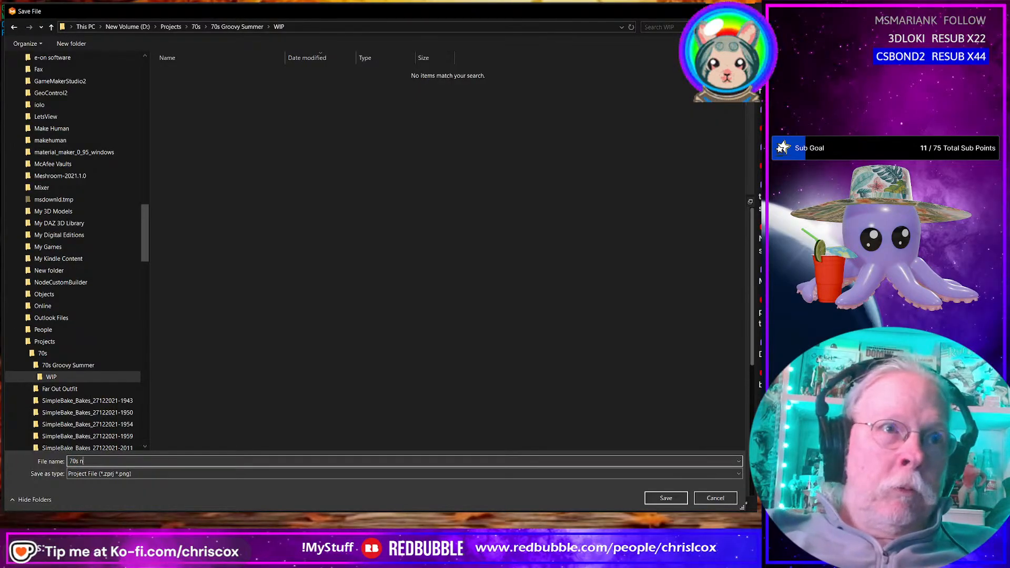
{"action": "type", "text": "Groovy Summer"}
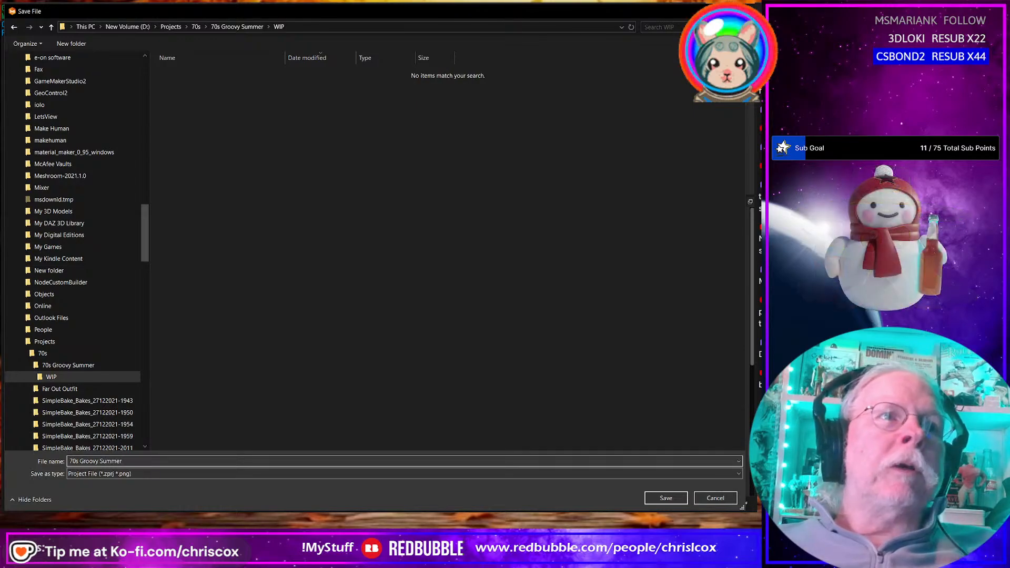
{"action": "key", "text": "Return"}
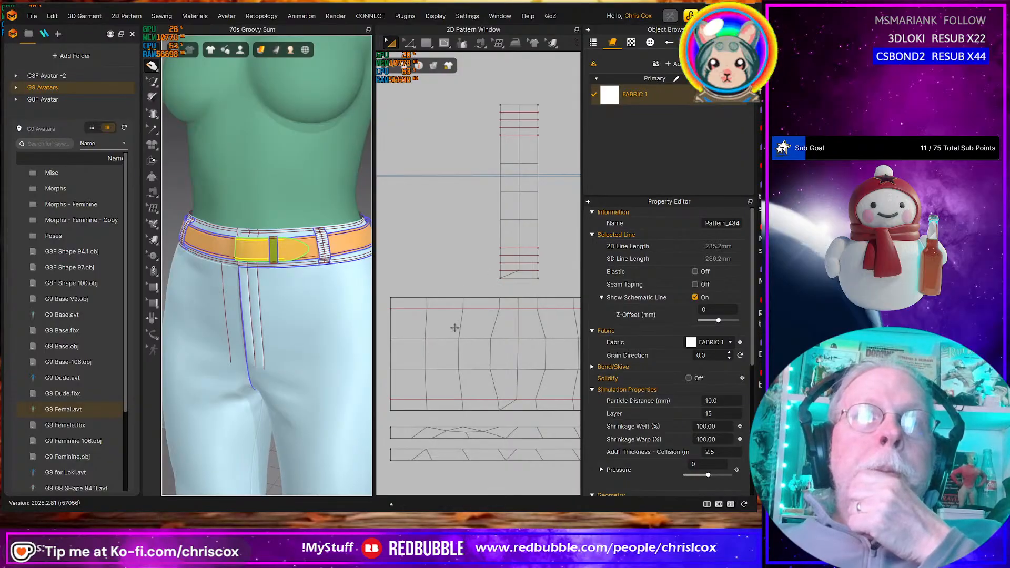
Inspect the trousers and belt on the avatar from the back, then check the whole outfit from the front
{"action": "scroll", "coordinate": [299, 368], "scroll_direction": "down", "scroll_amount": 5}
{"action": "right_click_drag", "start_coordinate": [299, 368], "coordinate": [147, 354]}
{"action": "scroll", "coordinate": [263, 362], "scroll_direction": "up", "scroll_amount": 3}
{"action": "scroll", "coordinate": [317, 363], "scroll_direction": "down", "scroll_amount": 5}
{"action": "scroll", "coordinate": [309, 345], "scroll_direction": "up", "scroll_amount": 6}
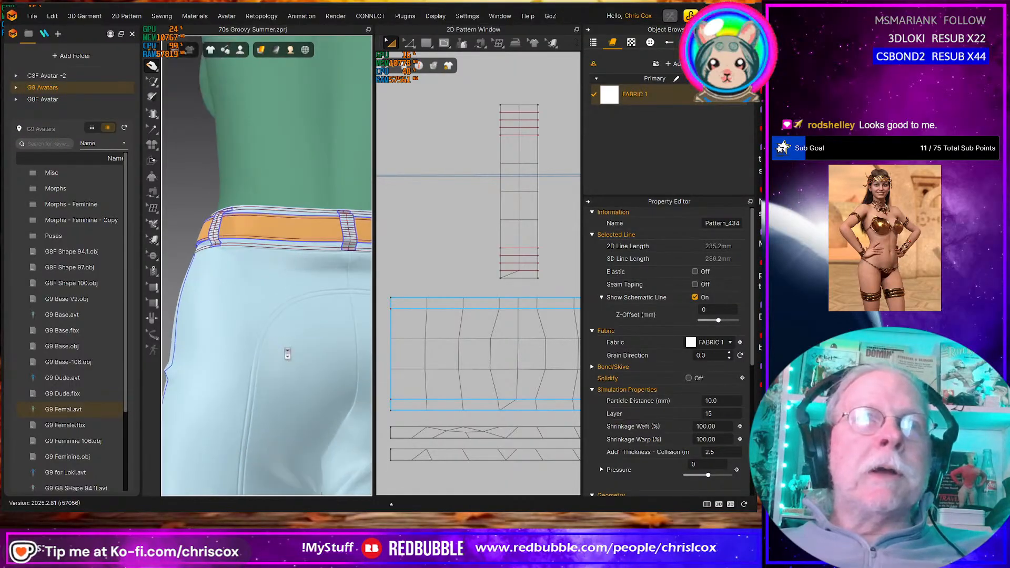
{"action": "scroll", "coordinate": [284, 352], "scroll_direction": "down", "scroll_amount": 5}
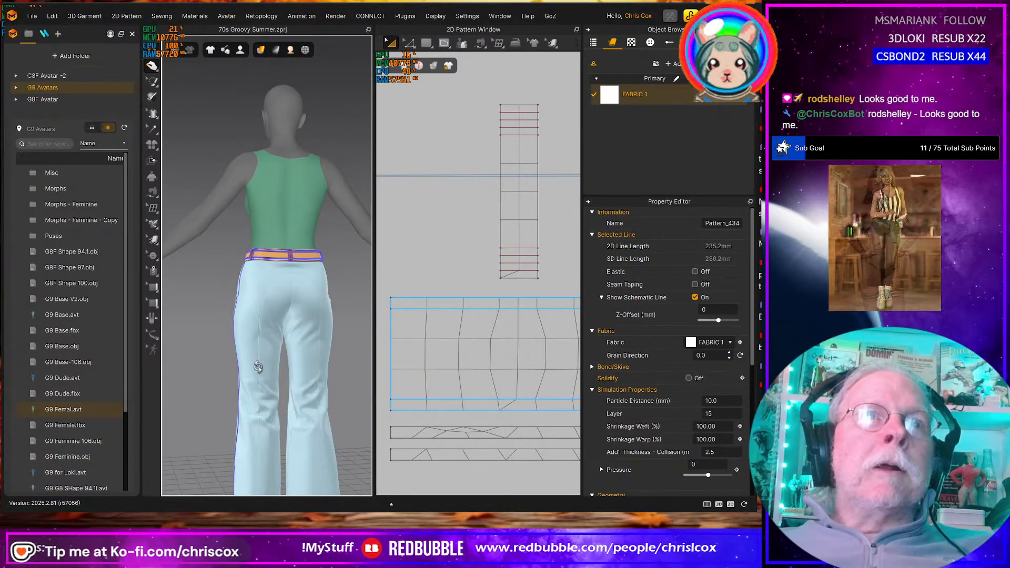
{"action": "right_click_drag", "start_coordinate": [283, 356], "coordinate": [313, 371]}
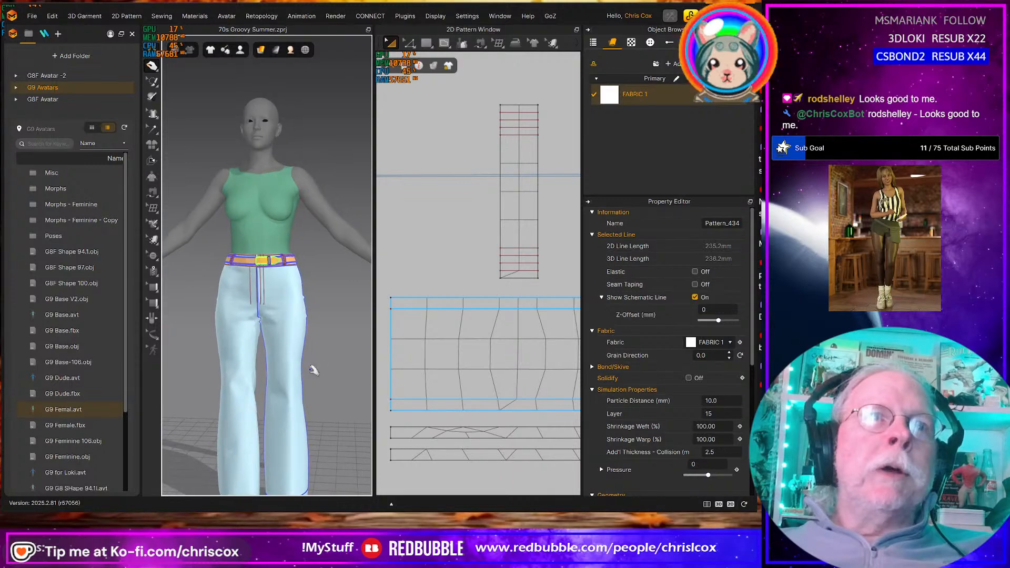
{"action": "middle_click_drag", "start_coordinate": [321, 376], "coordinate": [334, 385]}
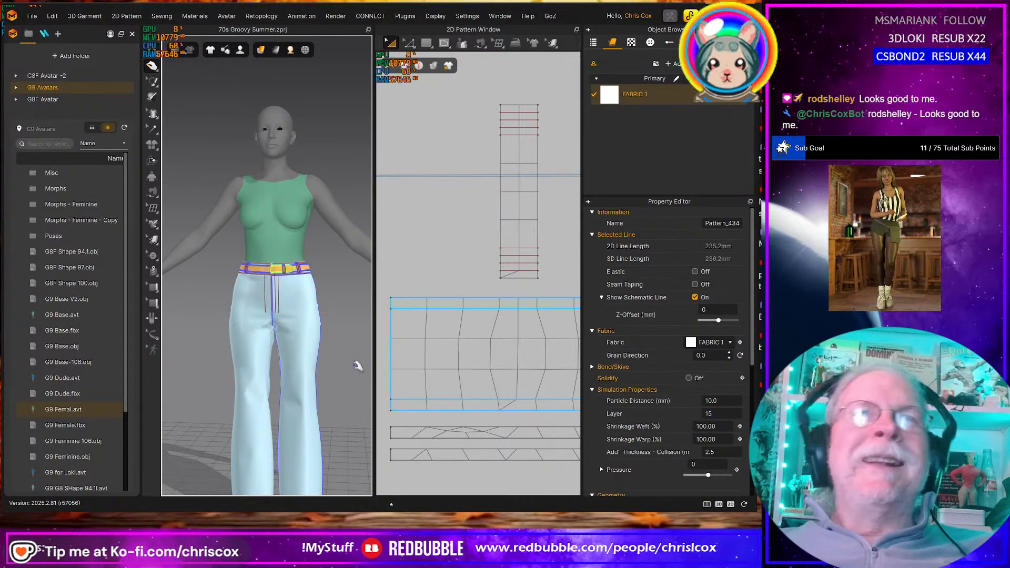
Examine the front of the belt closely, checking how the overlapping tip sits behind its loop from several angles
{"action": "scroll", "coordinate": [298, 354], "scroll_direction": "up", "scroll_amount": 10}
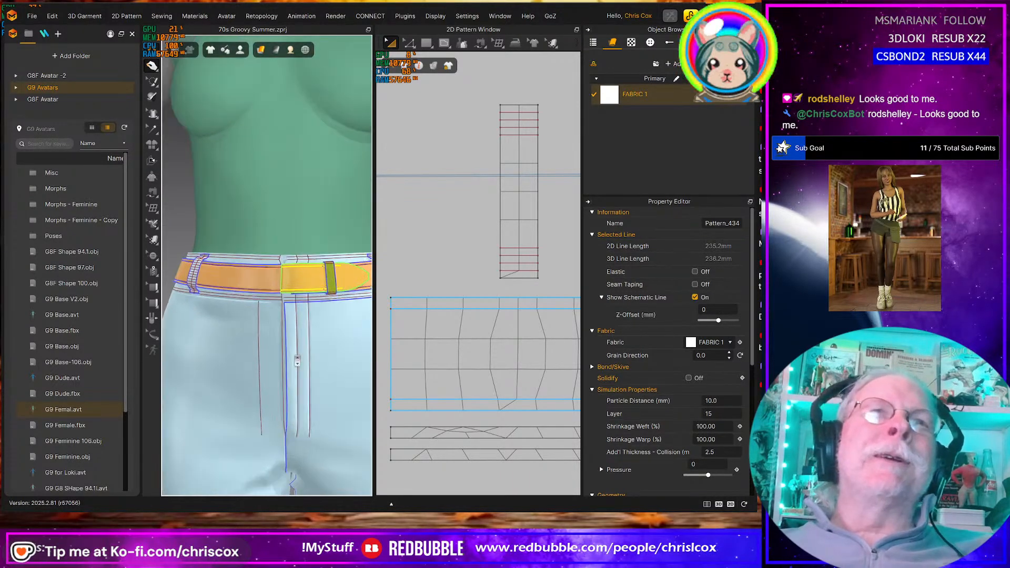
{"action": "right_click_drag", "start_coordinate": [298, 355], "coordinate": [301, 376]}
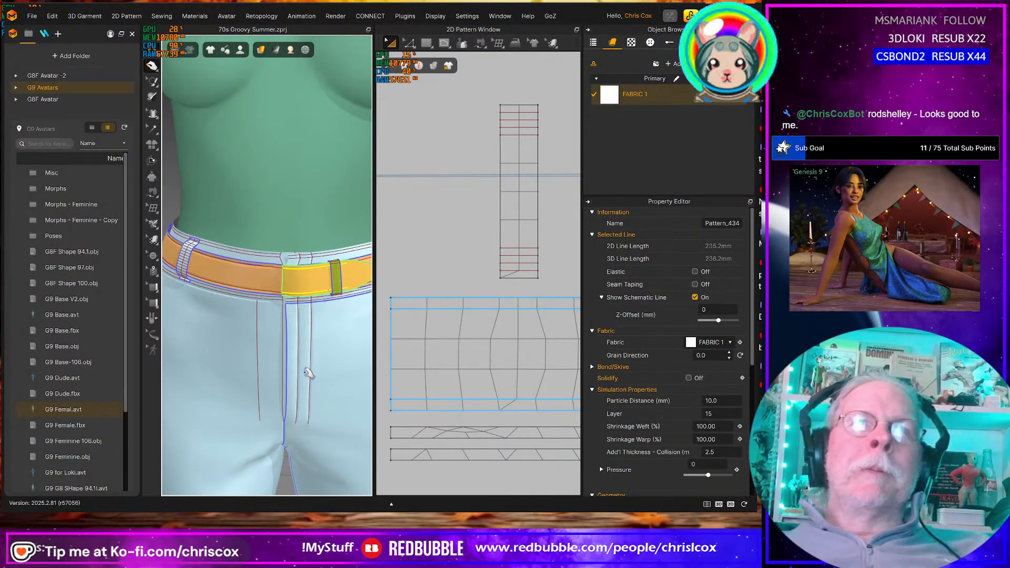
{"action": "scroll", "coordinate": [309, 378], "scroll_direction": "down", "scroll_amount": 5}
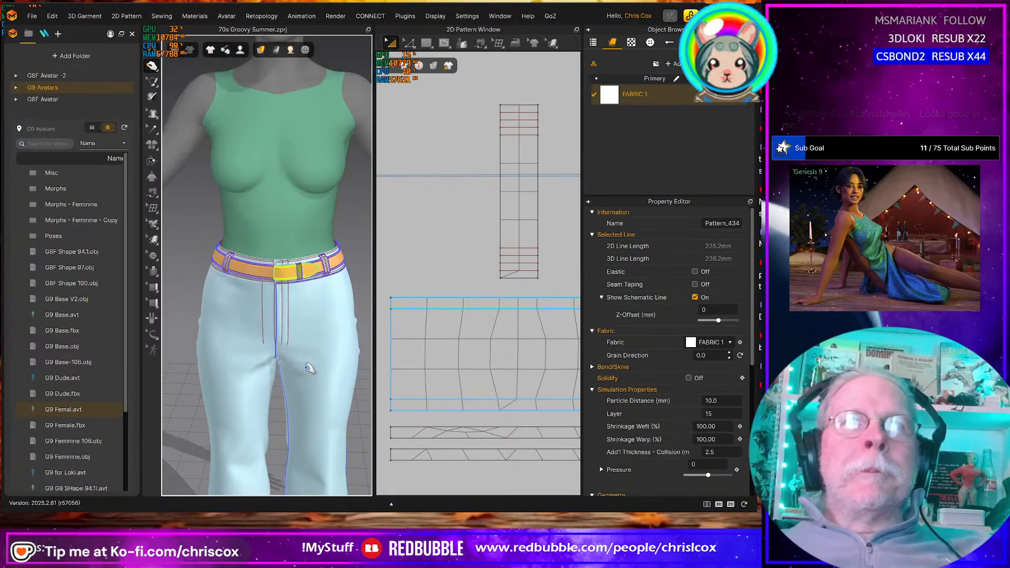
{"action": "right_click_drag", "start_coordinate": [310, 367], "coordinate": [308, 365]}
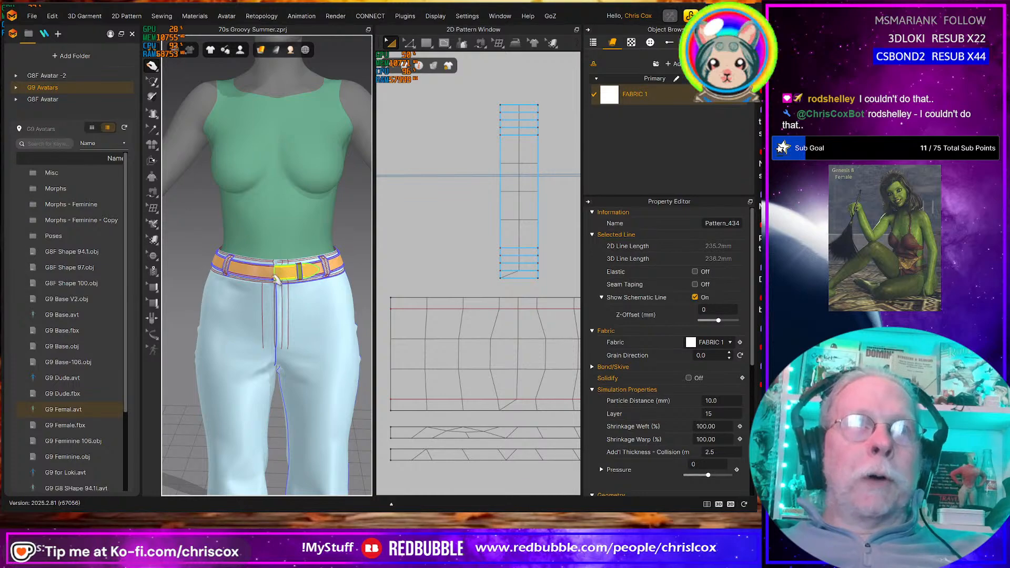
{"action": "right_click_drag", "start_coordinate": [281, 303], "coordinate": [245, 300]}
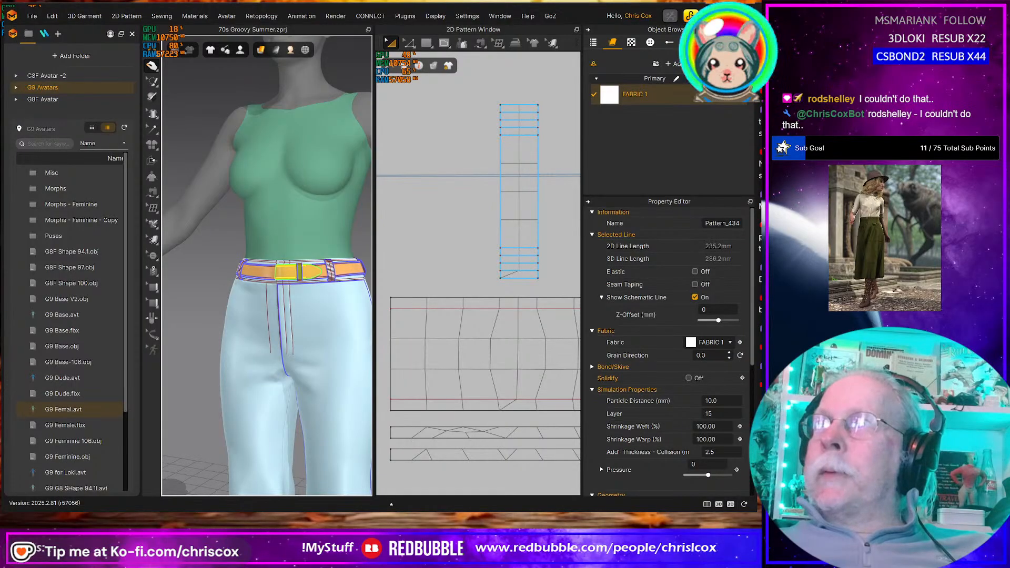
{"action": "left_click", "coordinate": [363, 362]}
{"action": "scroll", "coordinate": [314, 330], "scroll_direction": "up", "scroll_amount": 4}
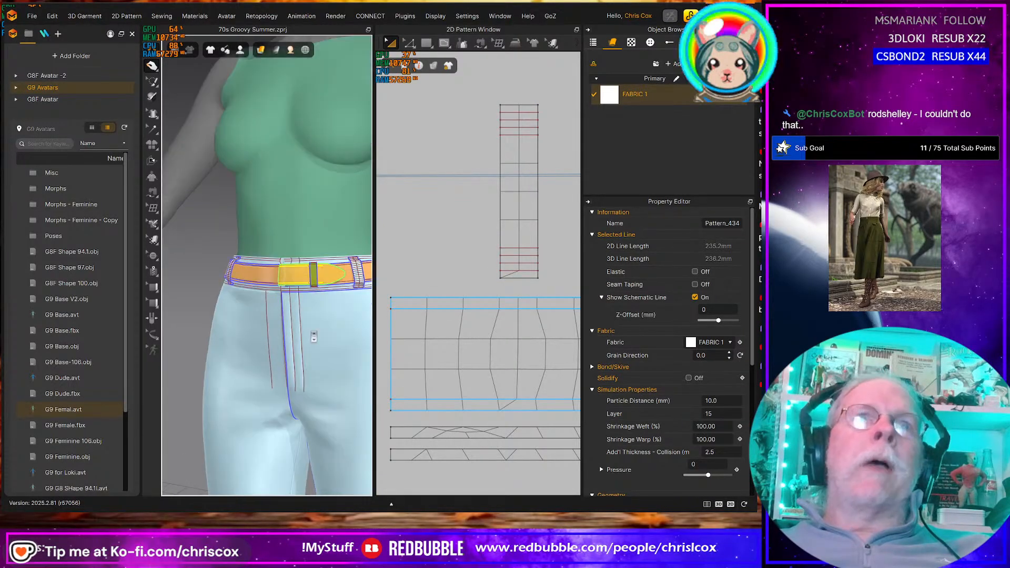
{"action": "mouse_move", "coordinate": [314, 335]}
{"action": "right_mouse_down"}
{"action": "mouse_move", "coordinate": [327, 351]}
{"action": "mouse_move", "coordinate": [422, 350]}
{"action": "mouse_move", "coordinate": [324, 343]}
{"action": "right_mouse_up"}
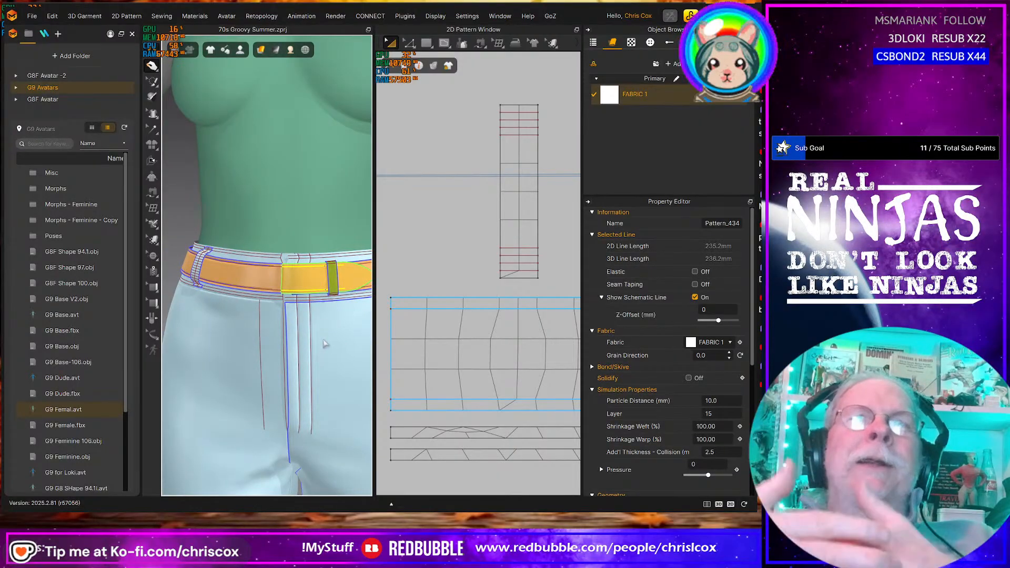
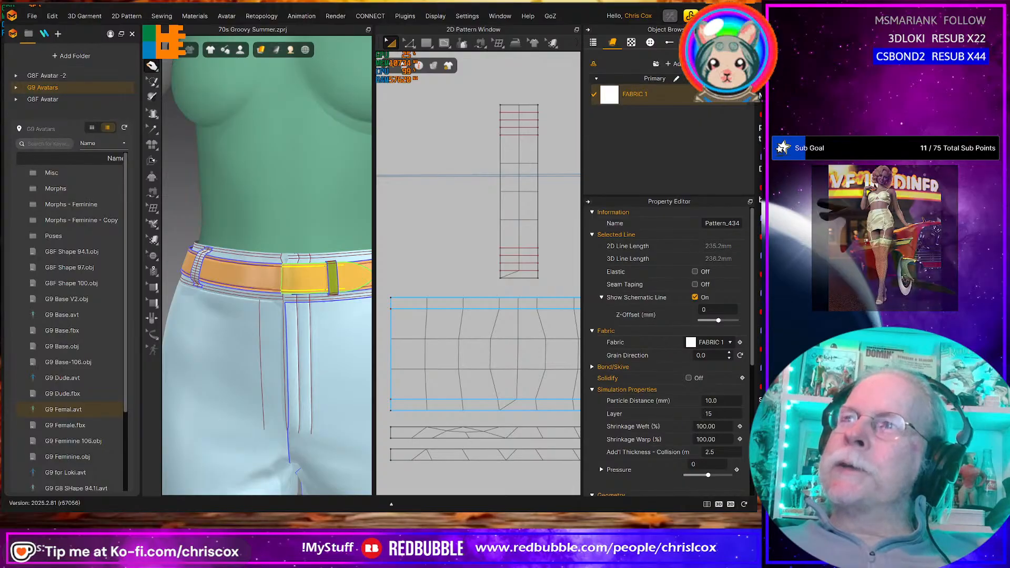
Minimise the garment project window and the browser window with the jeans reference photo to reveal the desktop
{"action": "left_click", "coordinate": [709, 16]}
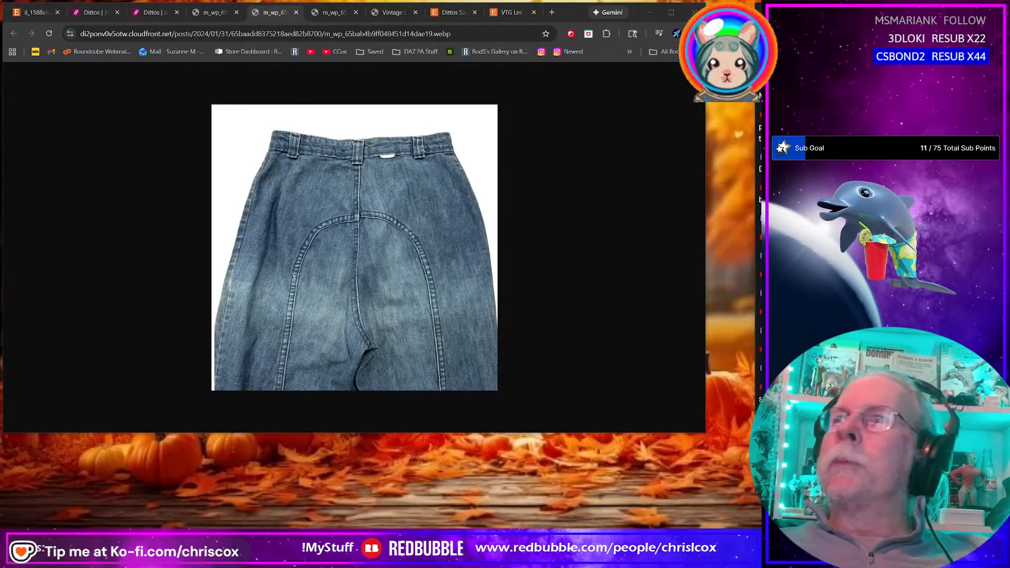
{"action": "left_click", "coordinate": [649, 12]}
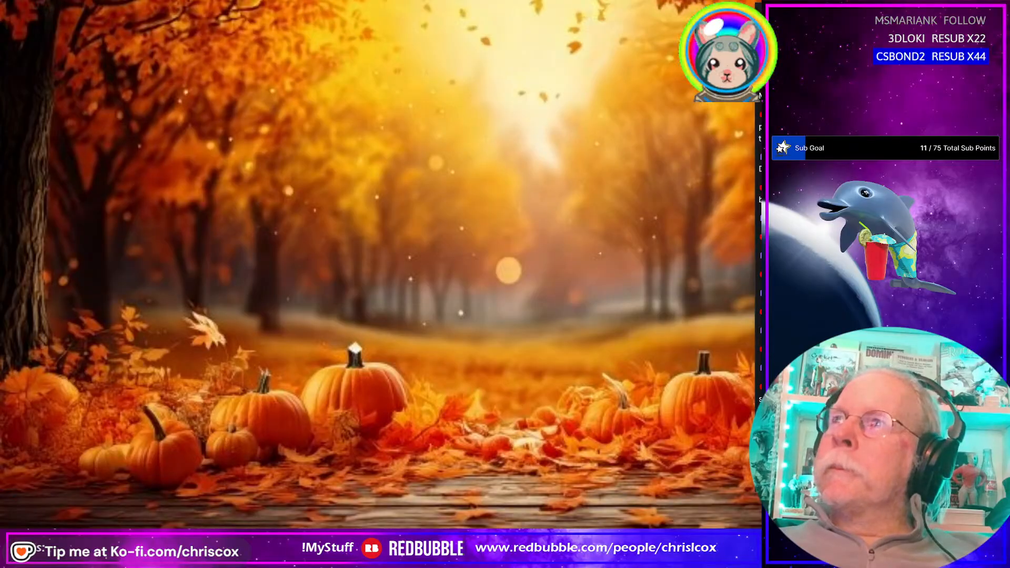